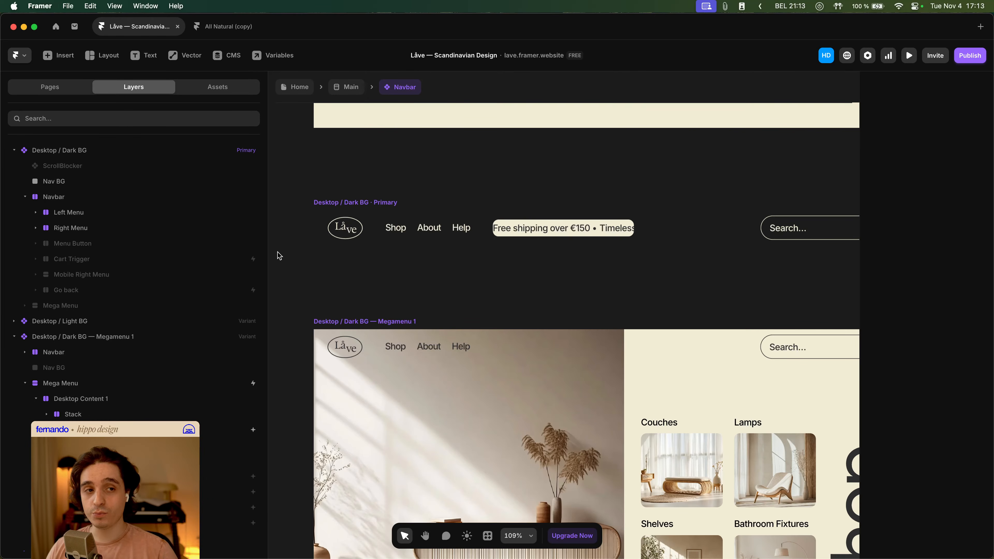
- Examine the navbar component's variants laid out on the canvas
{"action": "left_click_drag", "start_coordinate": [267, 245], "coordinate": [182, 243]}
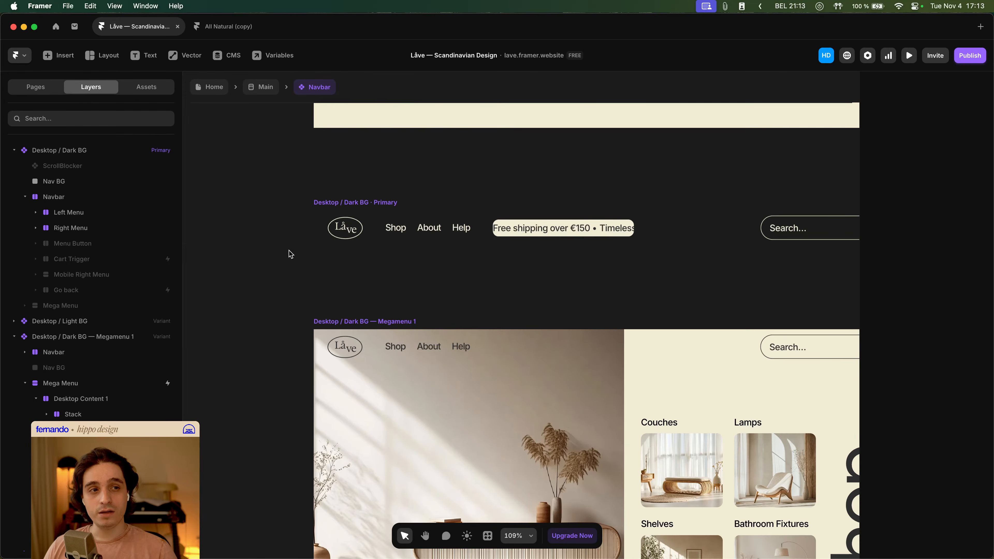
{"action": "scroll", "coordinate": [291, 254], "scroll_direction": "down", "scroll_amount": 10}
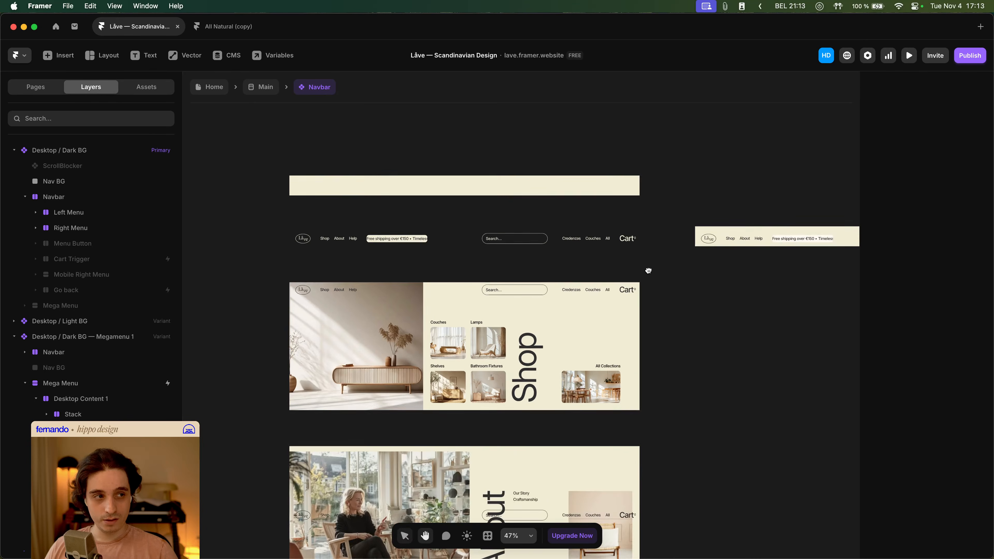
{"action": "left_click_drag", "start_coordinate": [648, 270], "coordinate": [671, 270]}
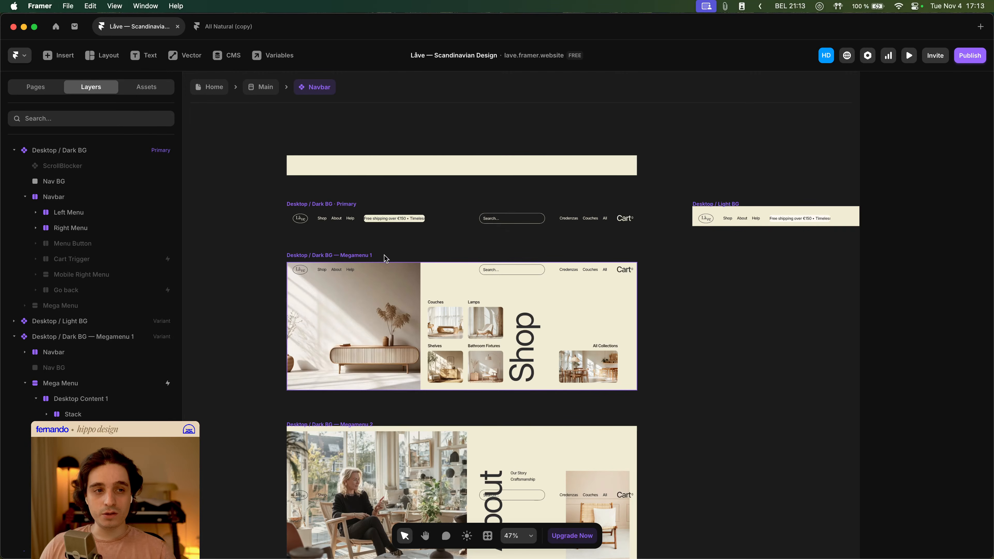
- Return to the Home page, preview the desktop breakpoint and switch between the hero slides
{"action": "left_click", "coordinate": [214, 88]}
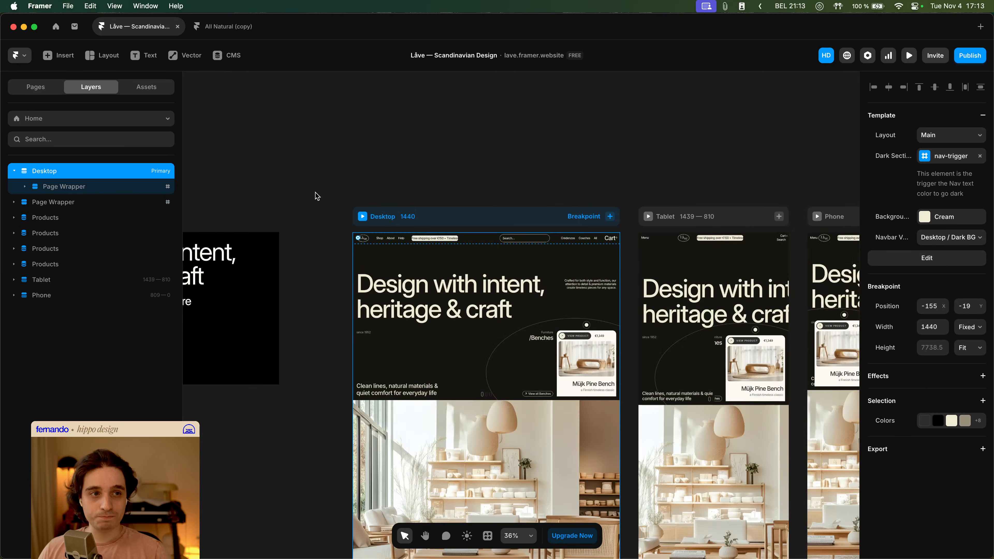
{"action": "left_click", "coordinate": [362, 216]}
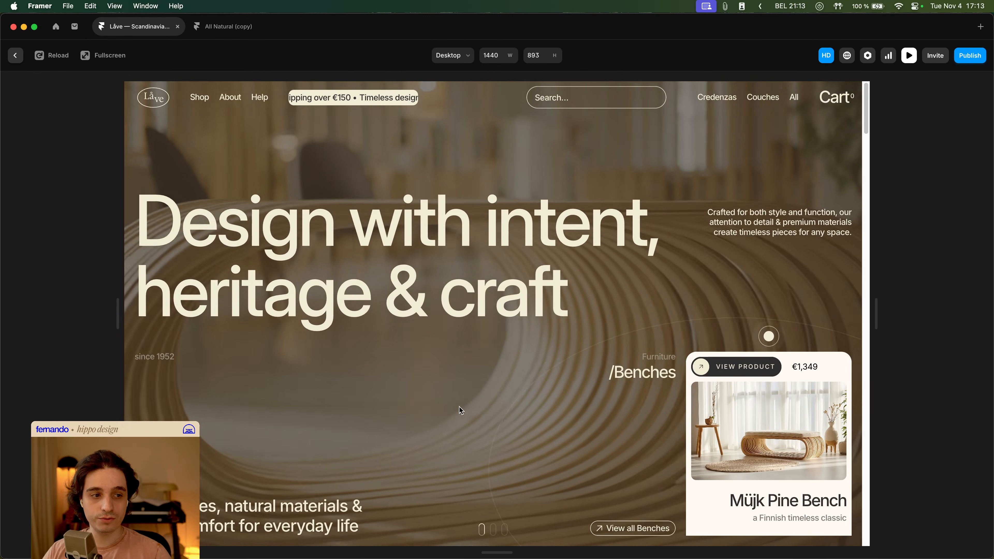
{"action": "left_click", "coordinate": [494, 529]}
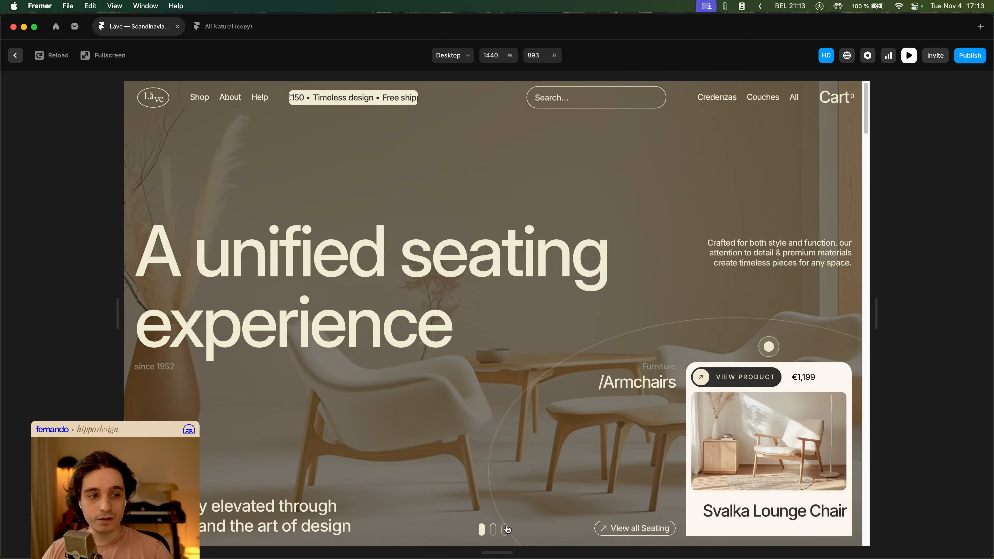
{"action": "left_click", "coordinate": [506, 529]}
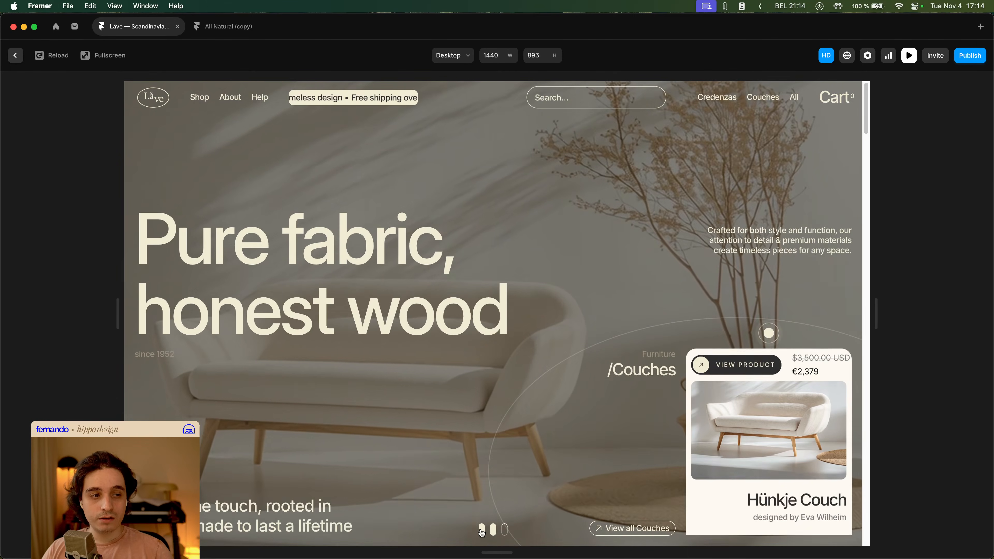
{"action": "left_click", "coordinate": [481, 532]}
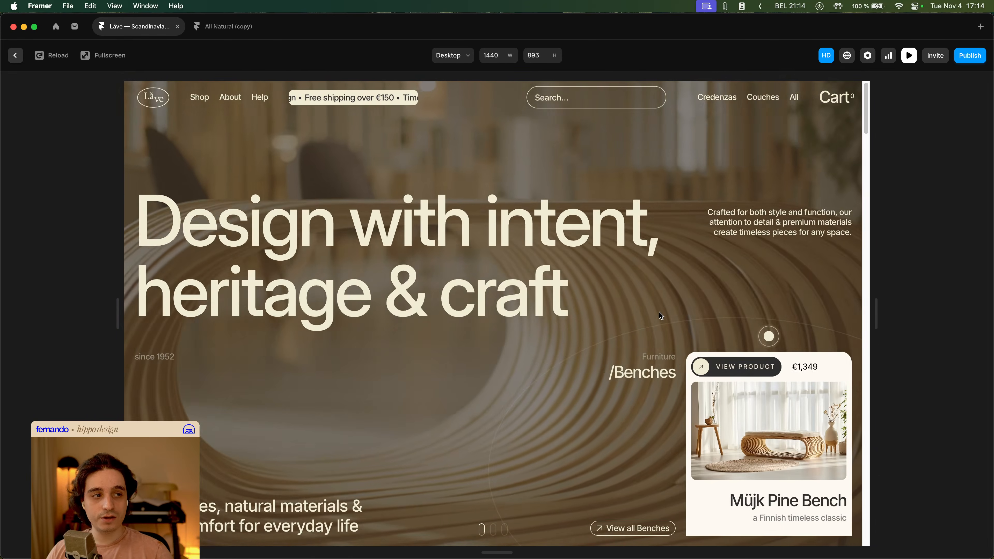
- Scroll through the previewed home page to review all its sections down to the footer
{"action": "scroll", "coordinate": [665, 316], "scroll_direction": "down", "scroll_amount": 6}
{"action": "scroll", "coordinate": [676, 319], "scroll_direction": "down", "scroll_amount": 2}
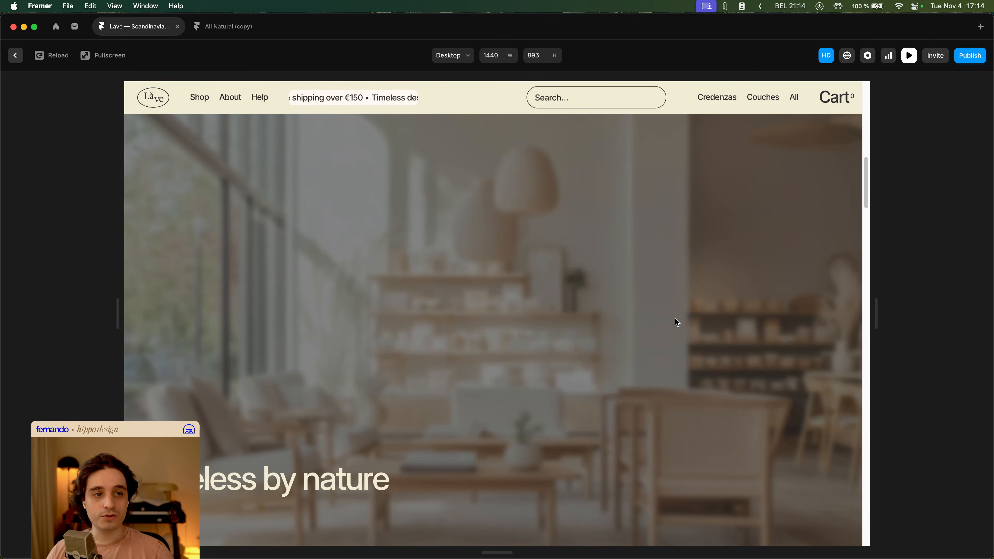
{"action": "scroll", "coordinate": [678, 320], "scroll_direction": "down", "scroll_amount": 5}
{"action": "scroll", "coordinate": [721, 322], "scroll_direction": "down", "scroll_amount": 8}
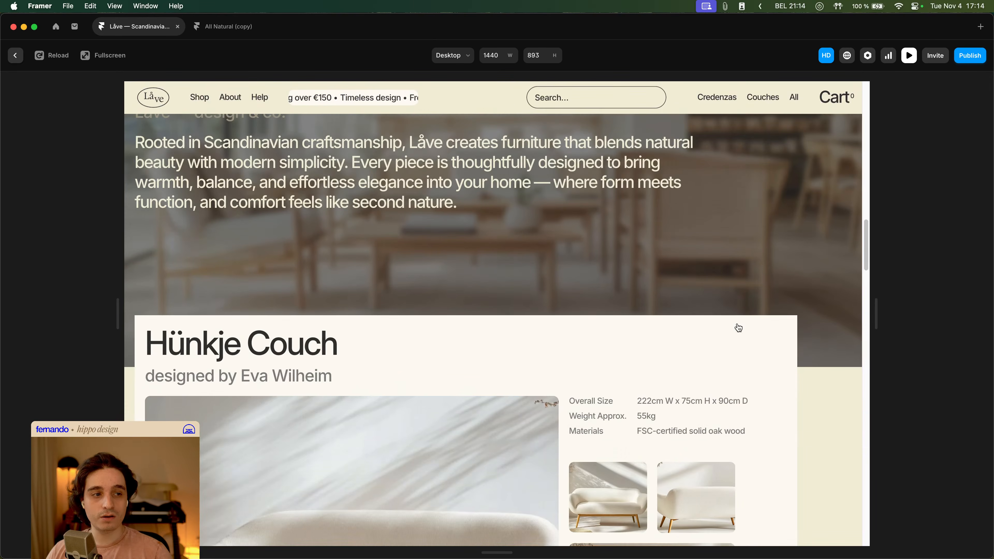
{"action": "scroll", "coordinate": [753, 333], "scroll_direction": "down", "scroll_amount": 8}
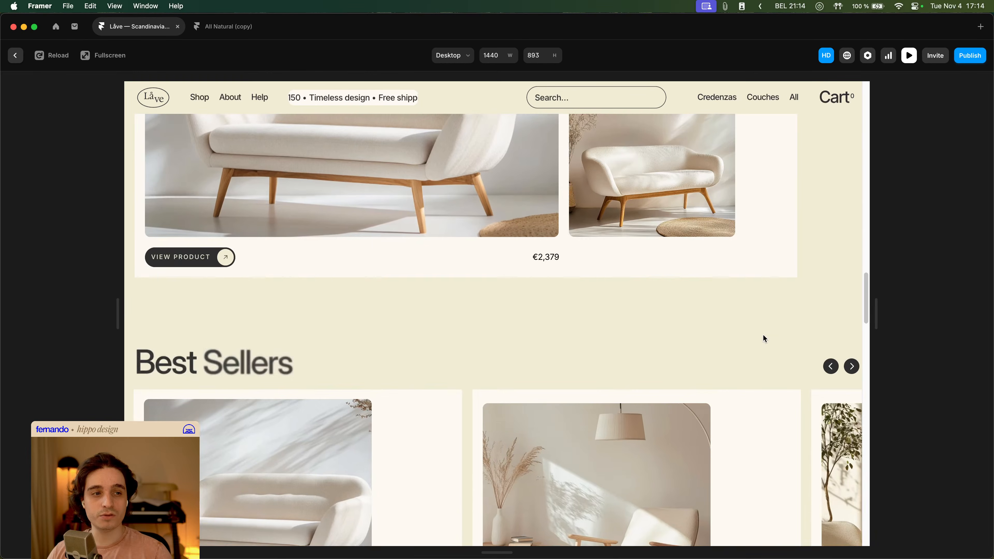
{"action": "scroll", "coordinate": [764, 335], "scroll_direction": "down", "scroll_amount": 10}
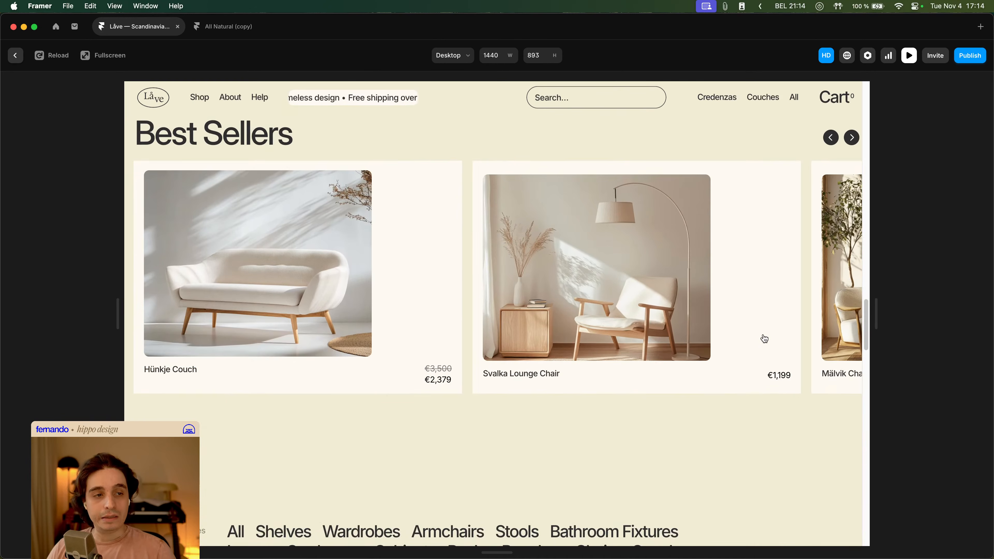
{"action": "scroll", "coordinate": [765, 339], "scroll_direction": "down", "scroll_amount": 10}
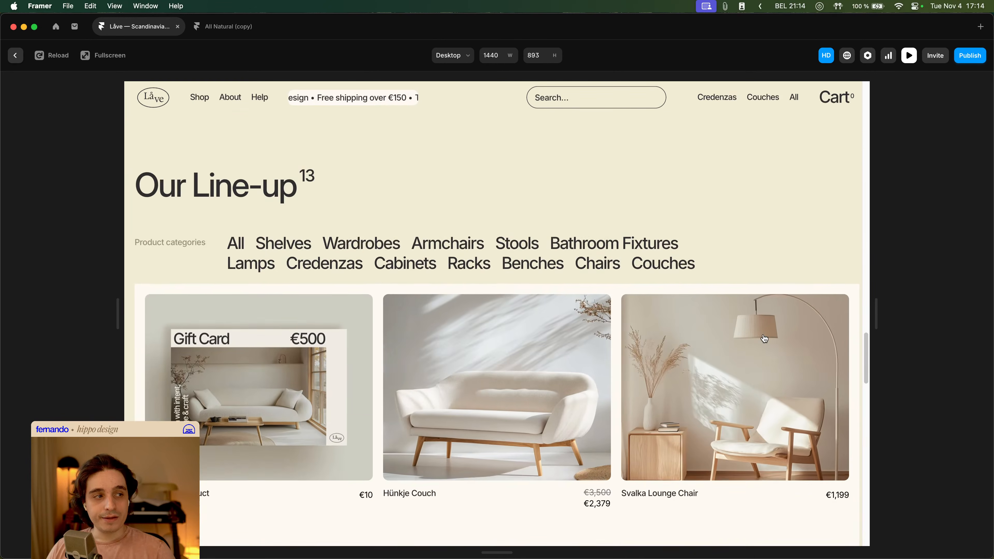
{"action": "scroll", "coordinate": [765, 339], "scroll_direction": "down", "scroll_amount": 6}
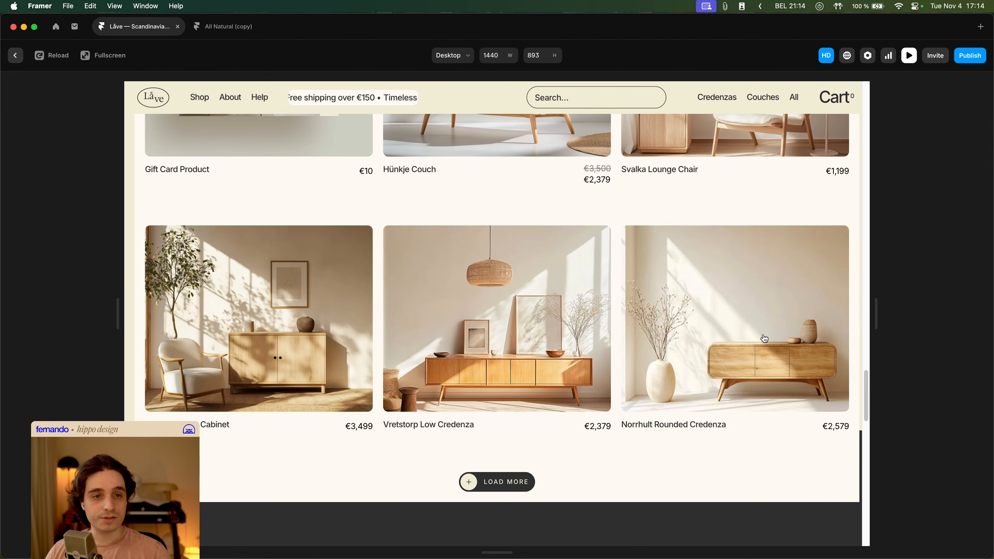
{"action": "scroll", "coordinate": [765, 339], "scroll_direction": "down", "scroll_amount": 8}
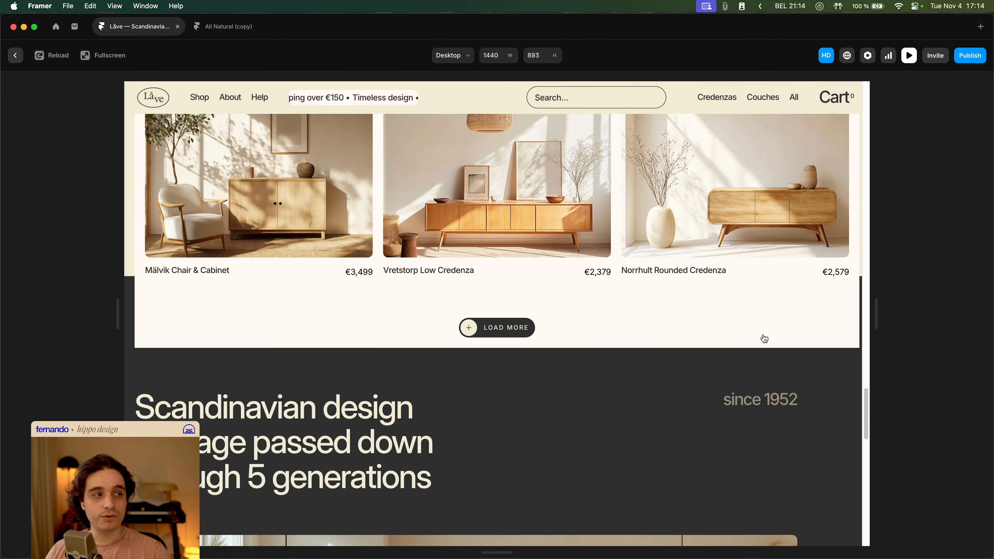
{"action": "scroll", "coordinate": [766, 339], "scroll_direction": "down", "scroll_amount": 10}
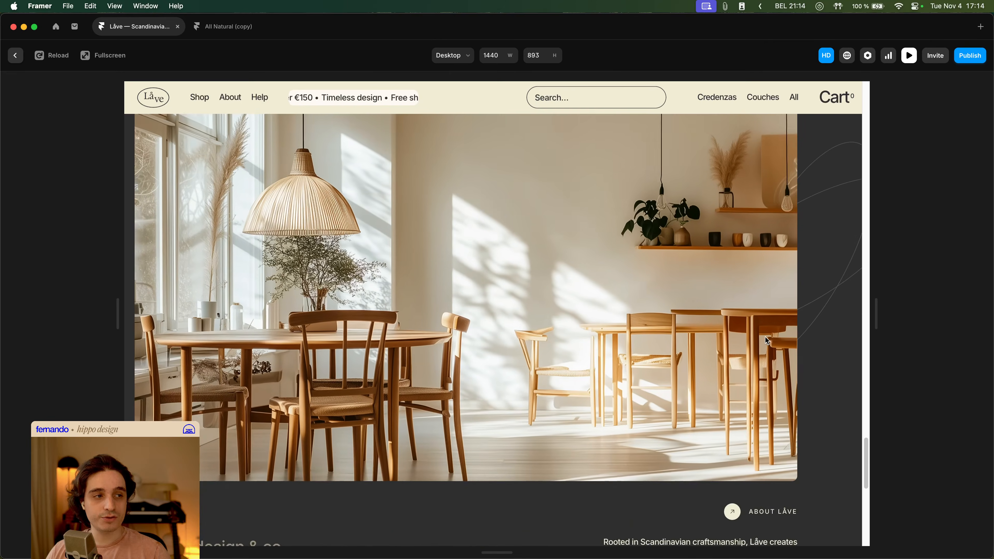
{"action": "scroll", "coordinate": [765, 339], "scroll_direction": "down", "scroll_amount": 10}
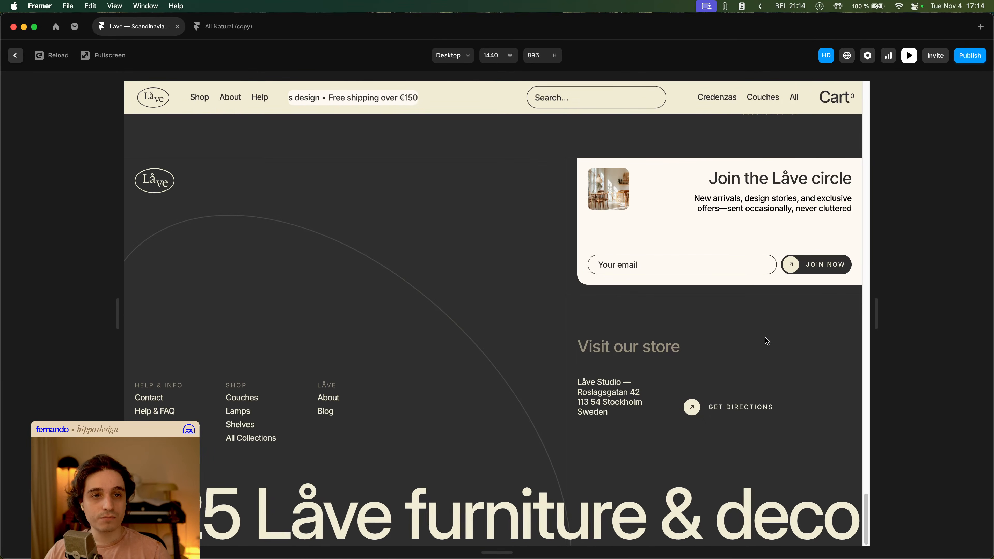
- Close the preview and scroll the Home canvas to the Our Line-up section
{"action": "key", "text": "Escape"}
{"action": "left_click", "coordinate": [328, 320]}
{"action": "scroll", "coordinate": [329, 317], "scroll_direction": "down", "scroll_amount": 10}
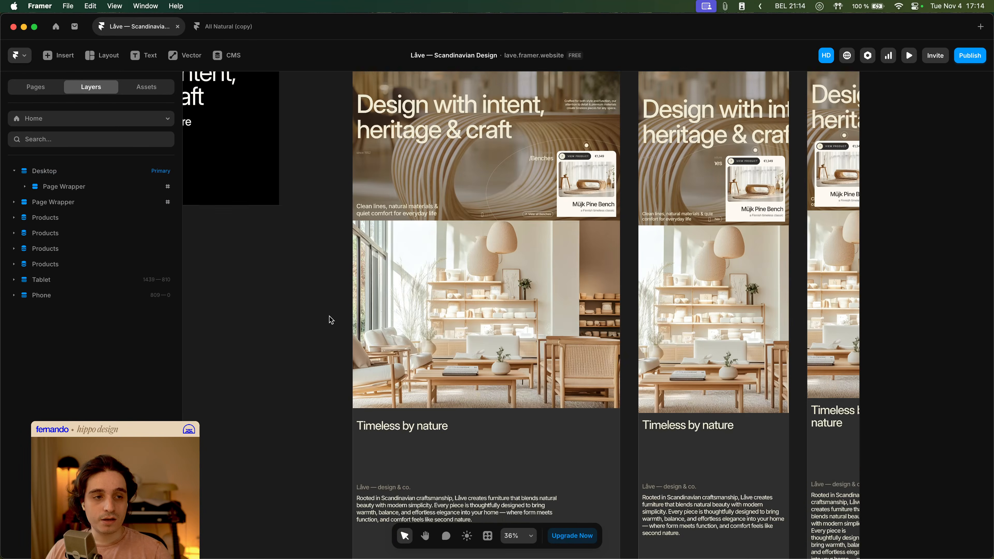
{"action": "scroll", "coordinate": [477, 319], "scroll_direction": "down", "scroll_amount": 10}
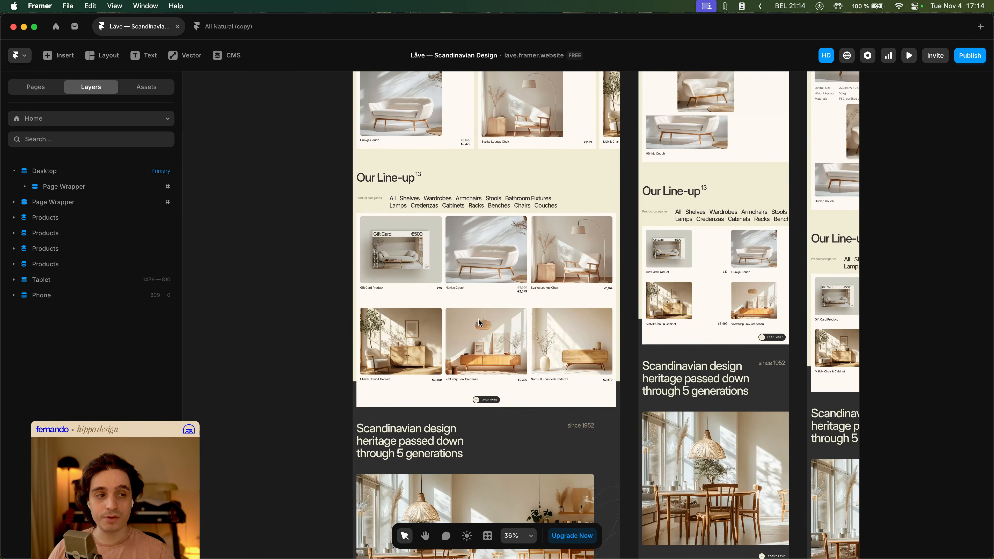
{"action": "scroll", "coordinate": [505, 241], "scroll_direction": "up", "scroll_amount": 3}
{"action": "scroll", "coordinate": [506, 241], "scroll_direction": "up", "scroll_amount": 3}
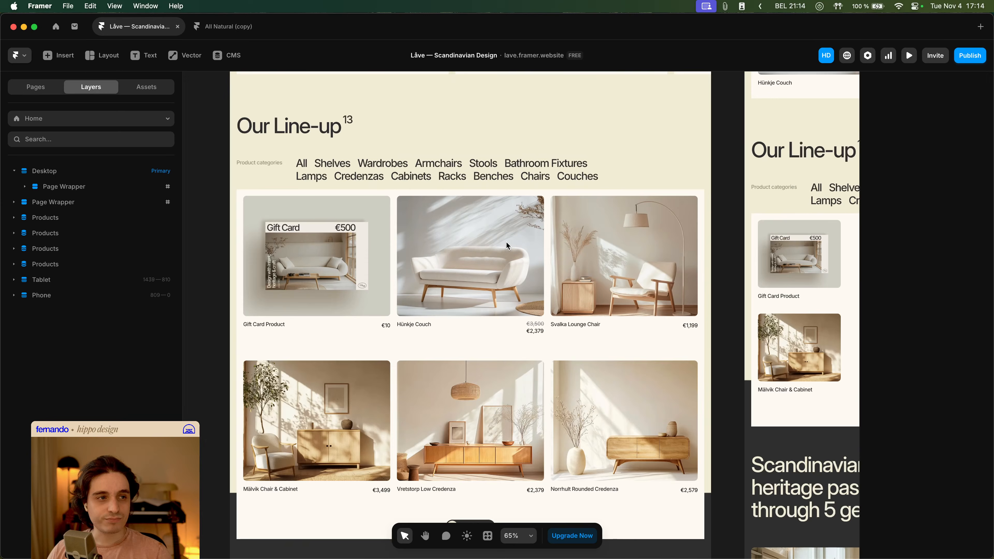
- Select the Products collection list and then its parent Frame 40 layer to inspect their settings
{"action": "left_click", "coordinate": [629, 194]}
{"action": "scroll", "coordinate": [960, 241], "scroll_direction": "up", "scroll_amount": 5}
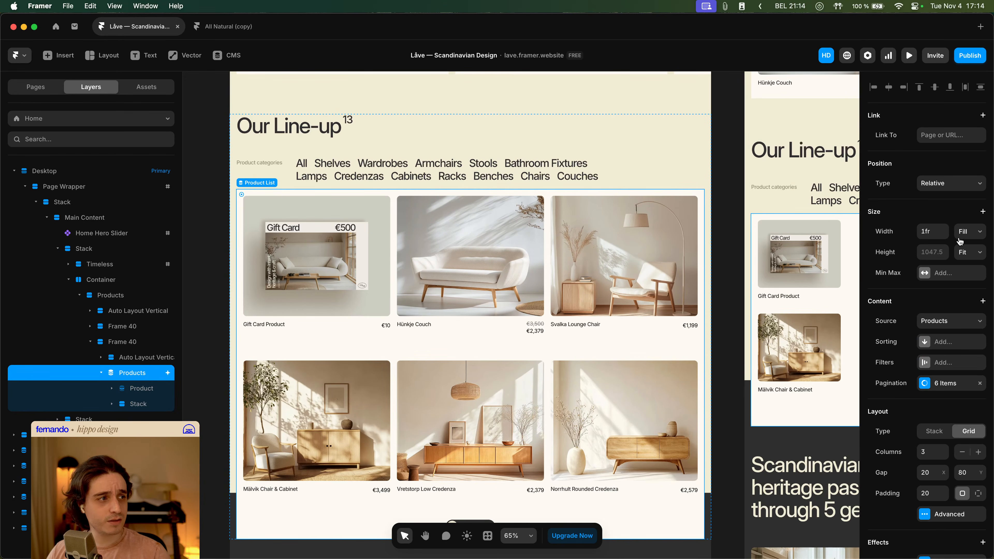
{"action": "left_click", "coordinate": [139, 343]}
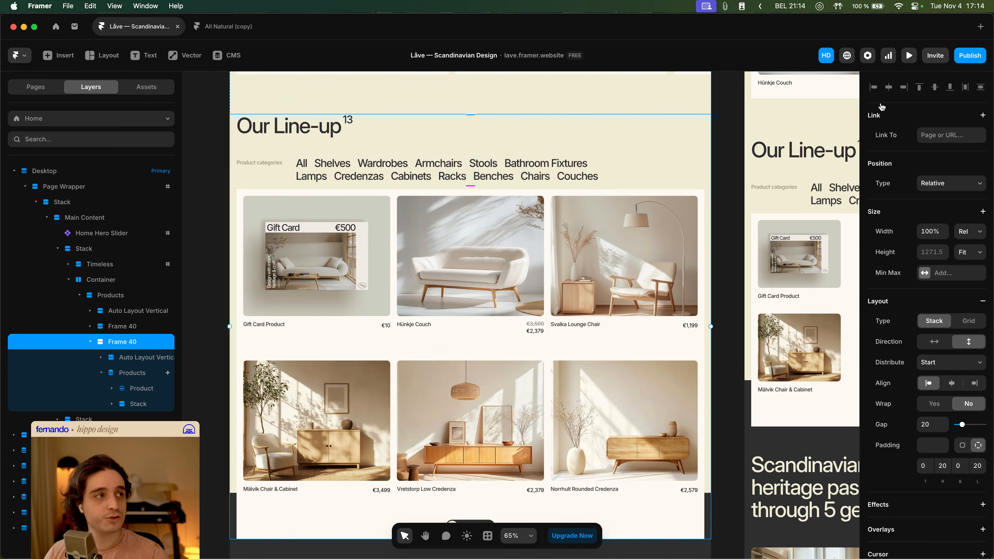
- Preview the site, scroll down to the product grid, and close the preview
{"action": "left_click", "coordinate": [908, 55]}
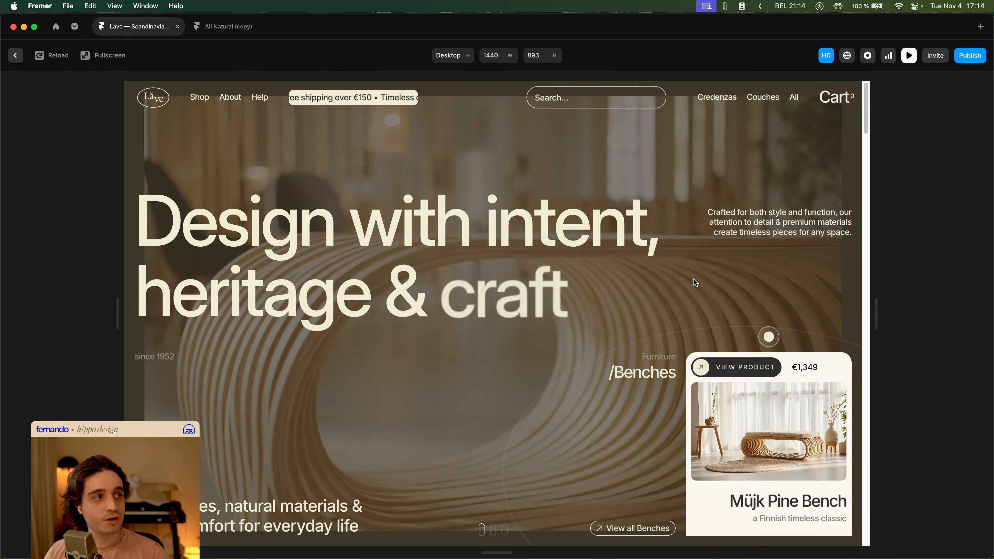
{"action": "scroll", "coordinate": [695, 282], "scroll_direction": "down", "scroll_amount": 20}
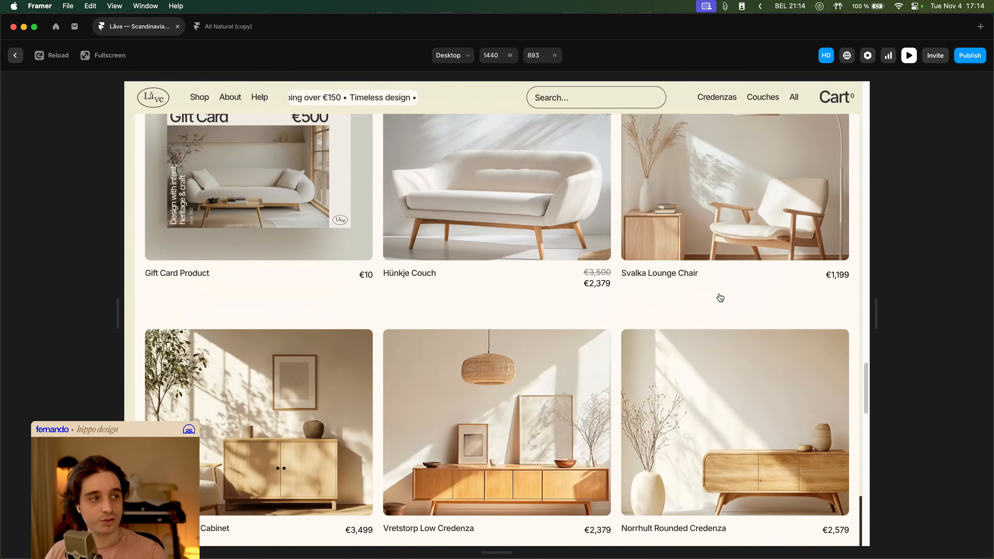
{"action": "scroll", "coordinate": [721, 297], "scroll_direction": "down", "scroll_amount": 2}
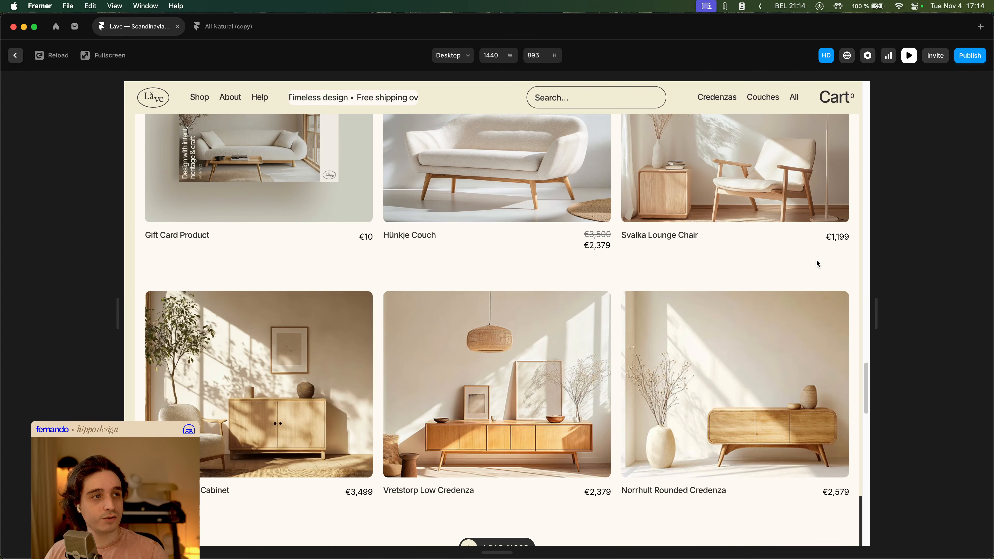
{"action": "scroll", "coordinate": [826, 268], "scroll_direction": "down", "scroll_amount": 2}
{"action": "left_click_drag", "start_coordinate": [866, 400], "coordinate": [878, 339]}
{"action": "key", "text": "Escape"}
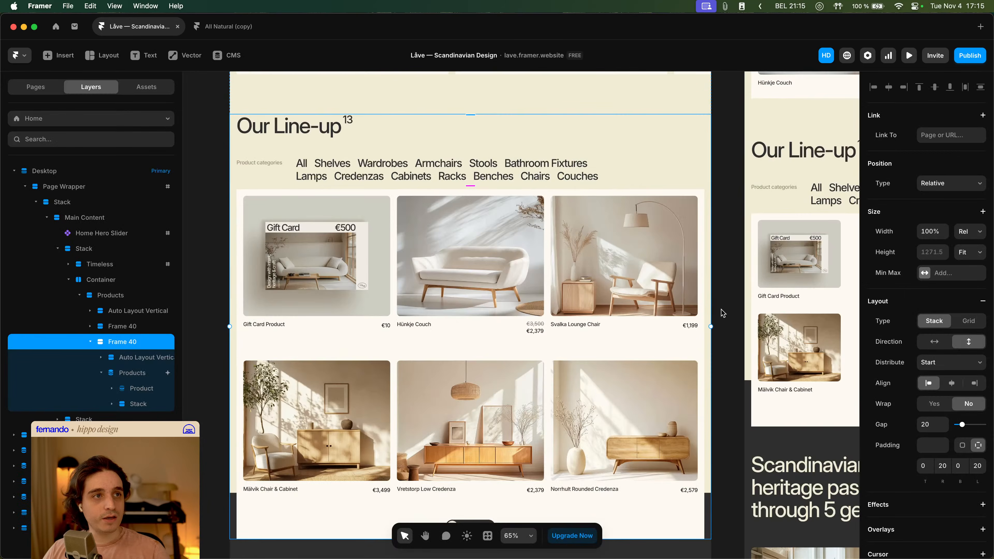
- Preview the desktop breakpoint and open the Shop and About mega menus in the navbar
{"action": "scroll", "coordinate": [386, 168], "scroll_direction": "up", "scroll_amount": 15}
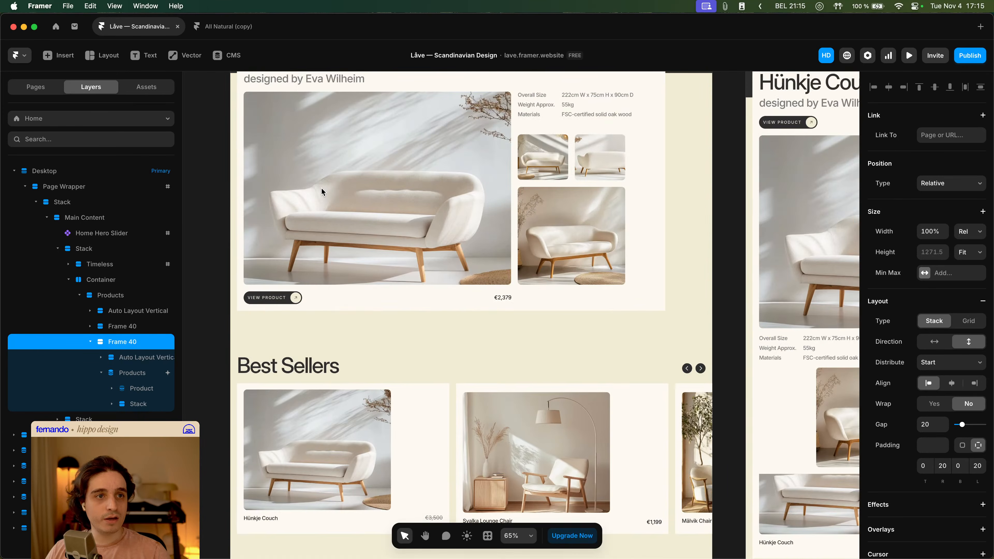
{"action": "scroll", "coordinate": [370, 248], "scroll_direction": "up", "scroll_amount": 15}
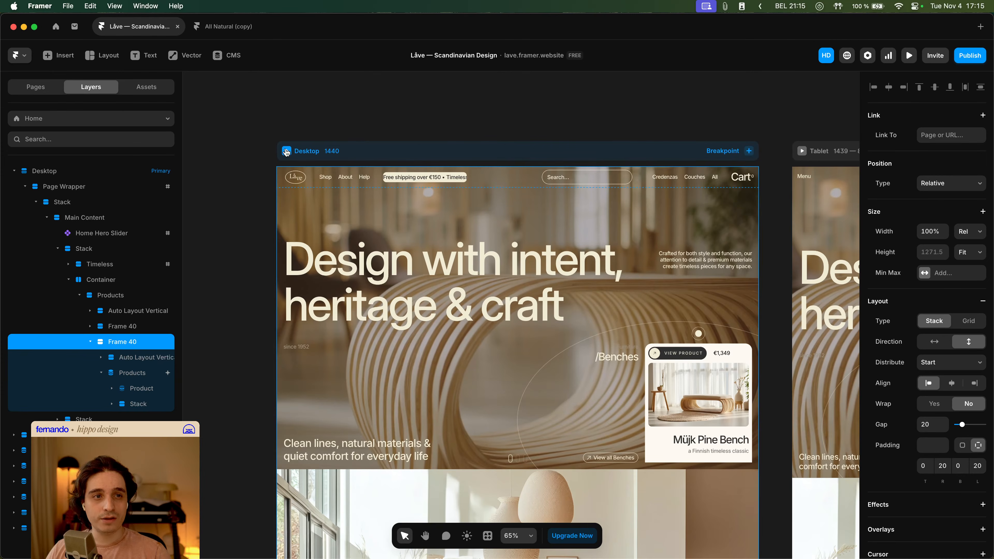
{"action": "left_click", "coordinate": [287, 151]}
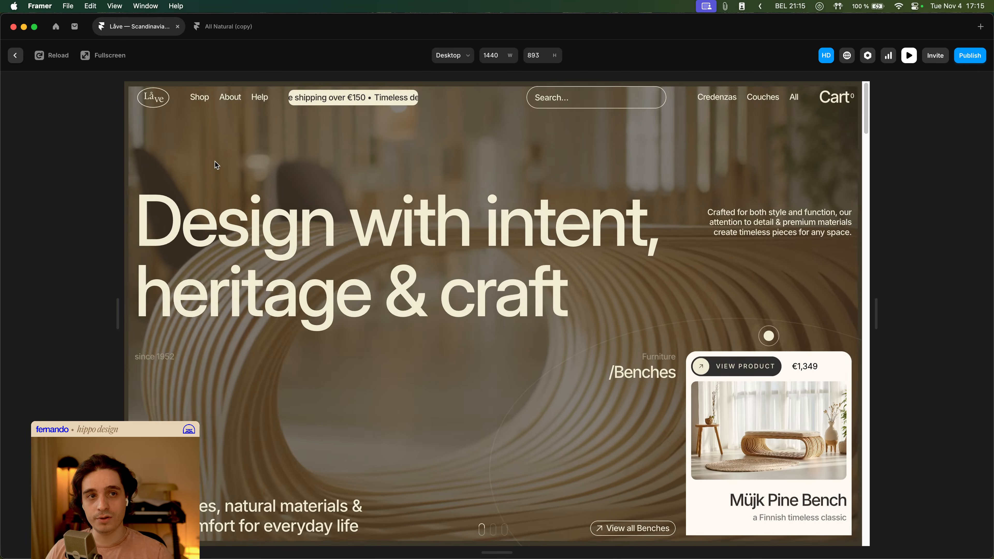
{"action": "left_click", "coordinate": [202, 99]}
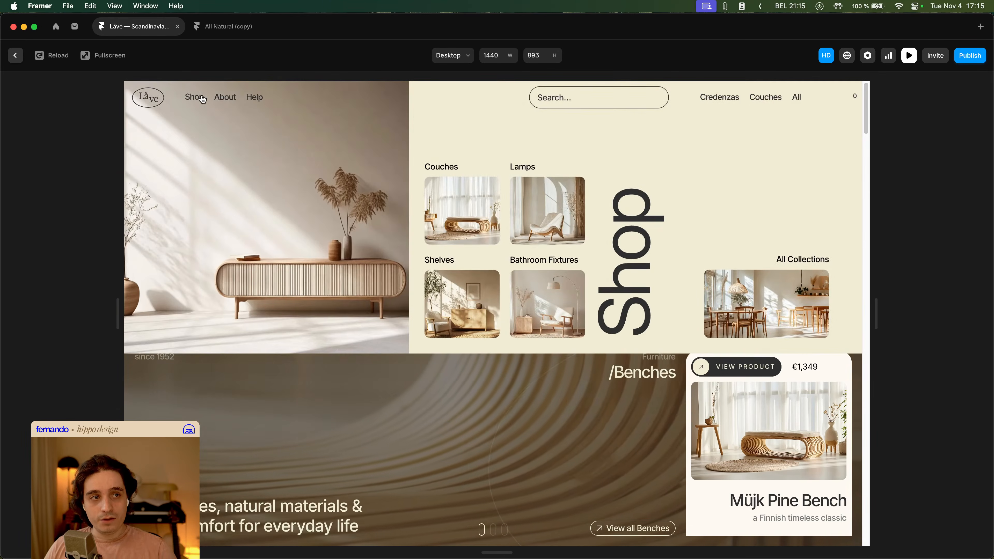
{"action": "left_click", "coordinate": [236, 96]}
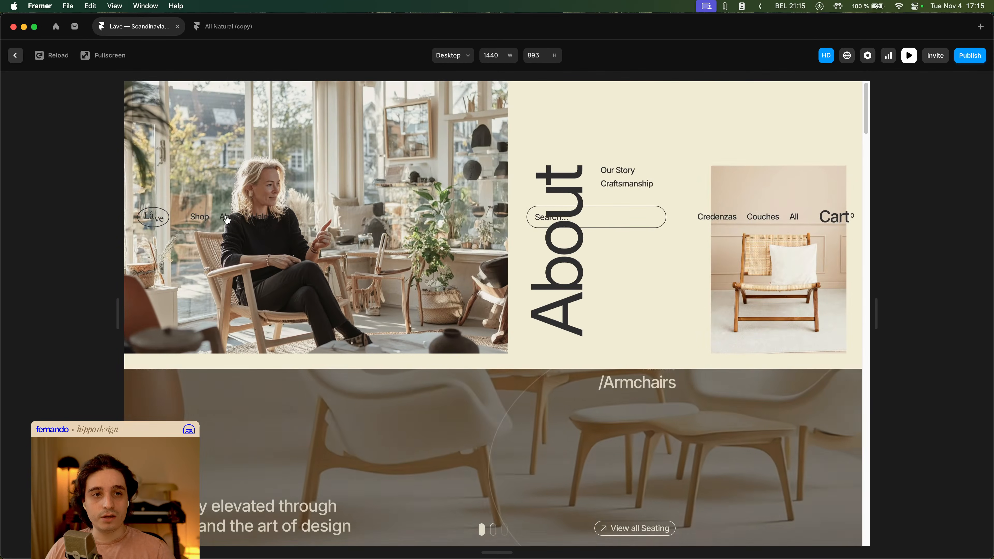
{"action": "mouse_move", "coordinate": [199, 214]}
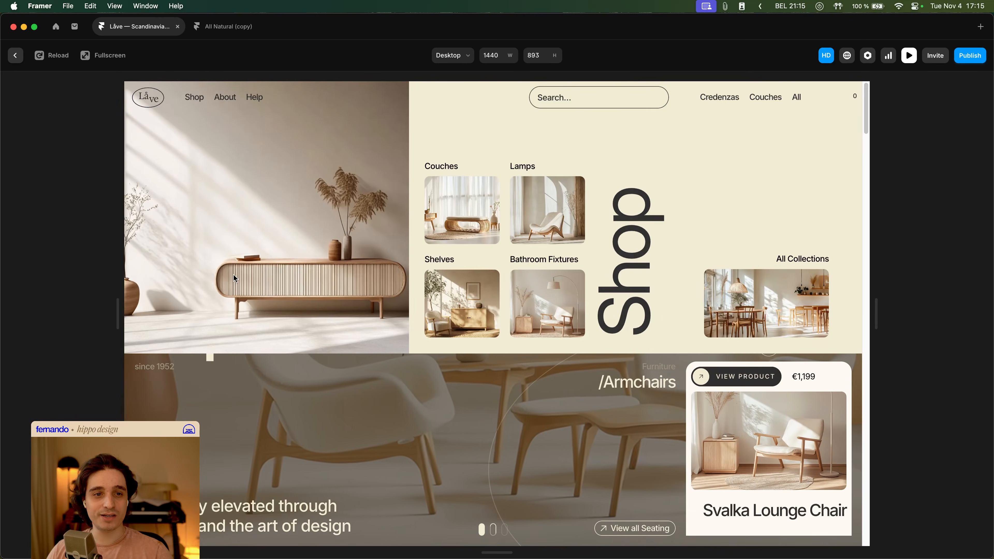
{"action": "scroll", "coordinate": [235, 278], "scroll_direction": "down", "scroll_amount": 6}
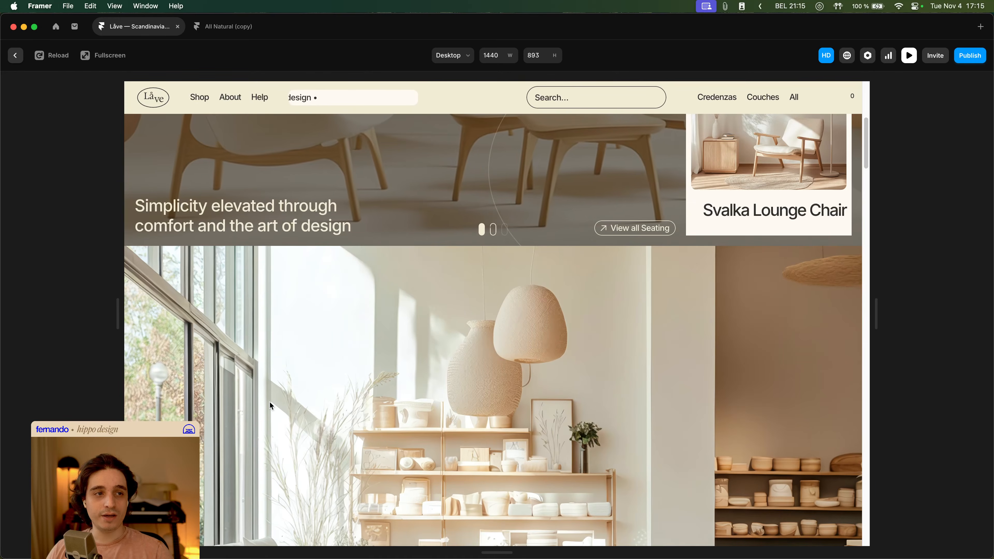
- Close the preview, open the Main layout template and select its Navbar
{"action": "key", "text": "Escape"}
{"action": "double_click", "coordinate": [329, 176]}
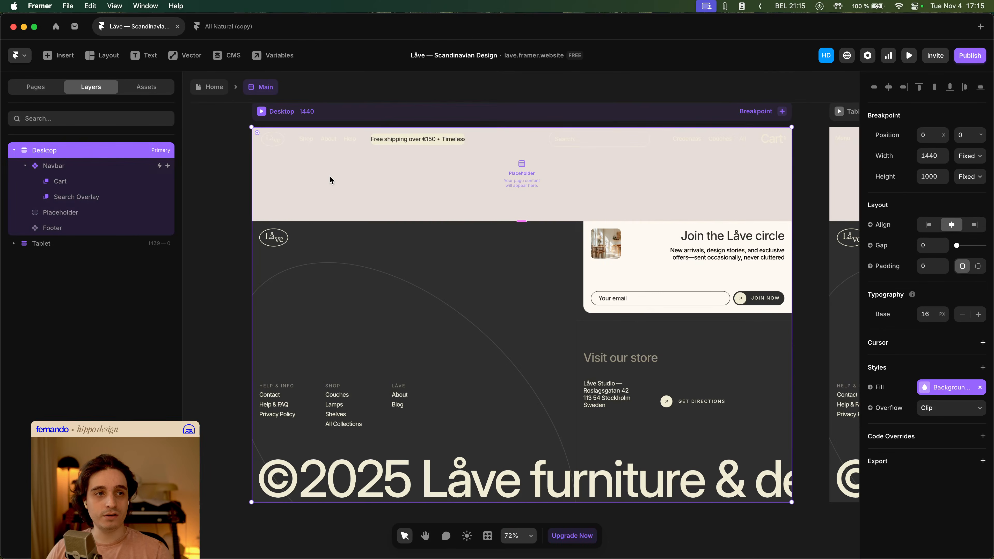
{"action": "left_click", "coordinate": [349, 143]}
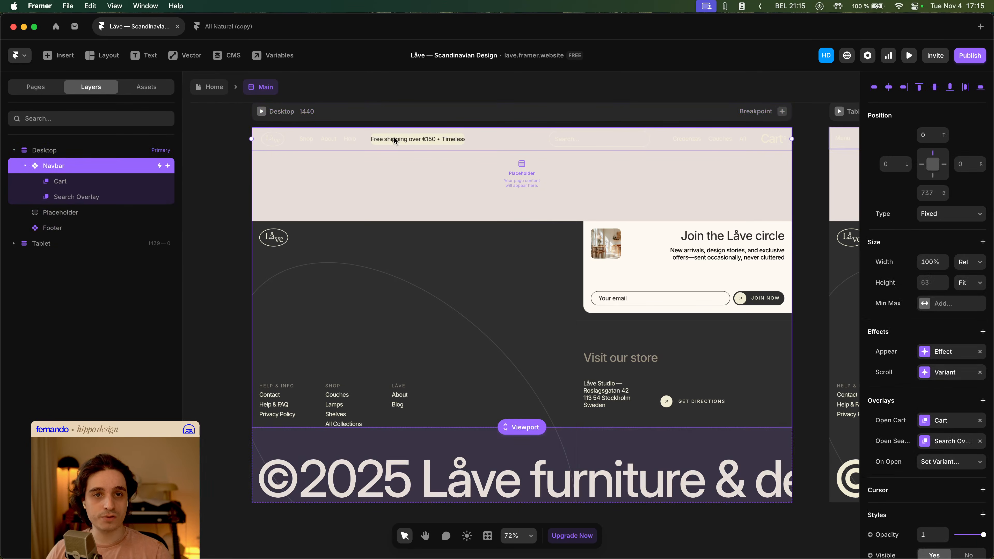
- Open the Navbar component from the Main layout and inspect the navbar positioning inside the Shop and About mega menu variants
{"action": "double_click", "coordinate": [336, 134]}
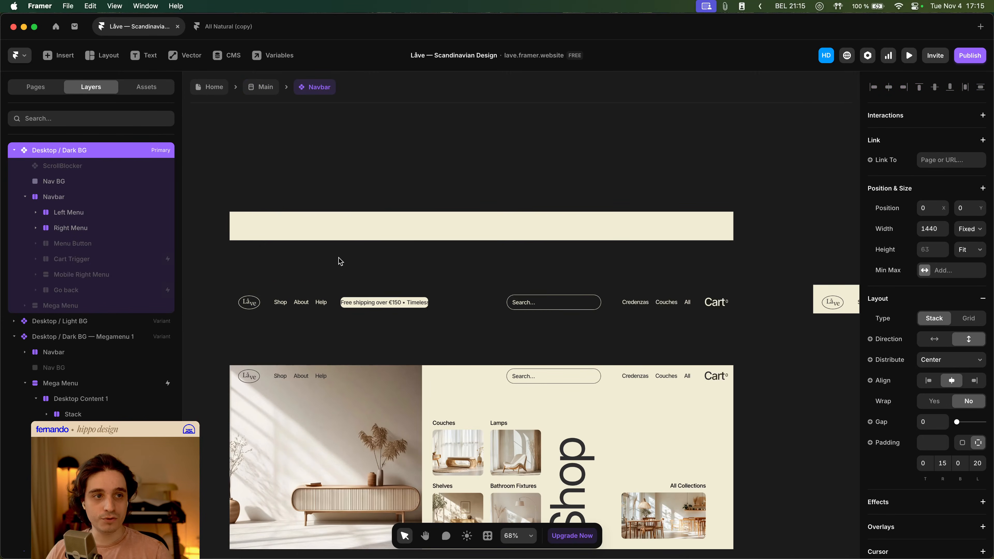
{"action": "left_click", "coordinate": [334, 249]}
{"action": "scroll", "coordinate": [337, 243], "scroll_direction": "down", "scroll_amount": 5}
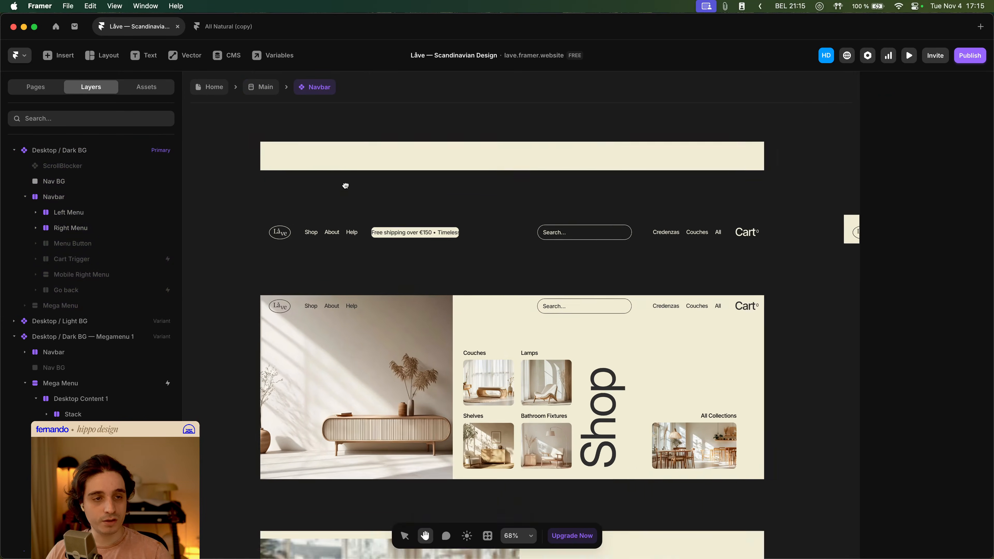
{"action": "scroll", "coordinate": [343, 237], "scroll_direction": "down", "scroll_amount": 4}
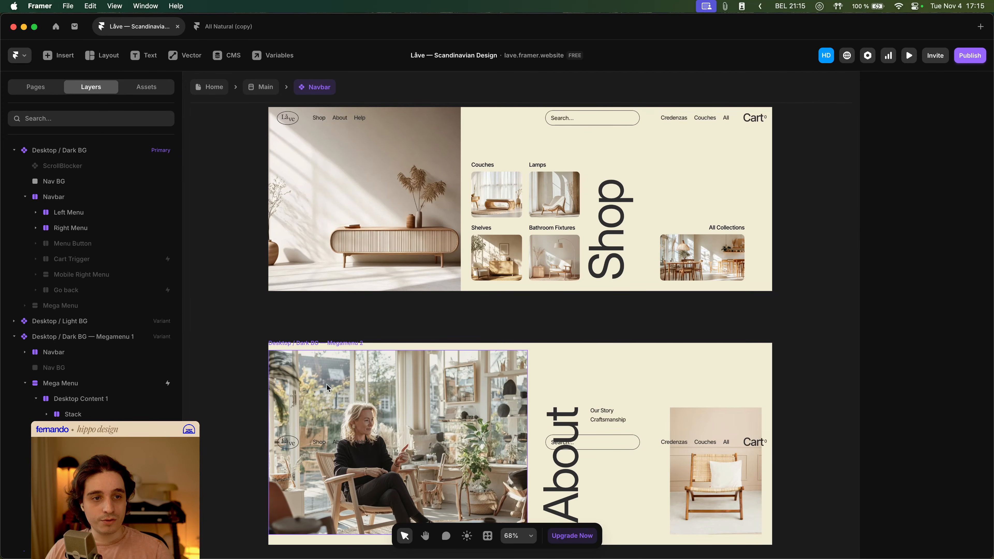
{"action": "left_click", "coordinate": [482, 454]}
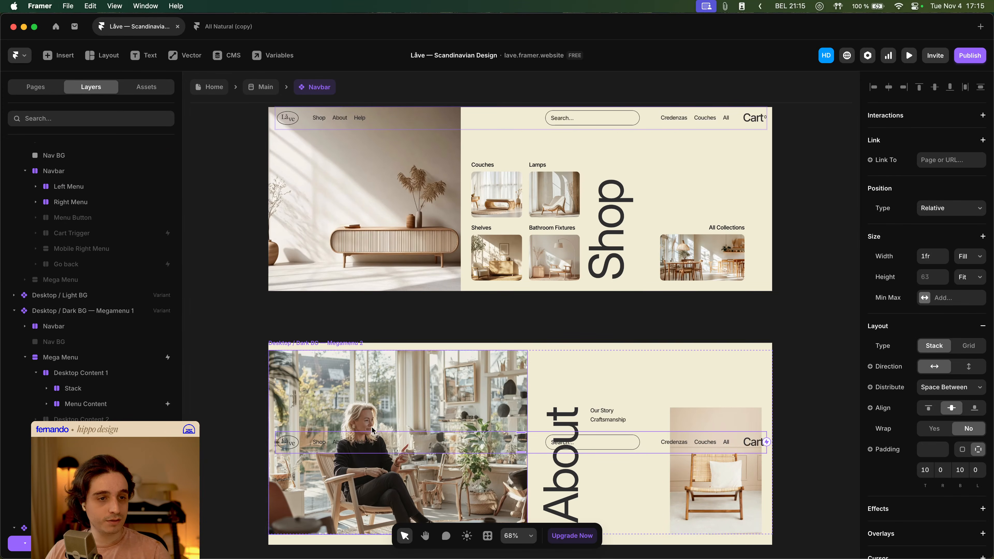
{"action": "scroll", "coordinate": [91, 345], "scroll_direction": "down", "scroll_amount": 1}
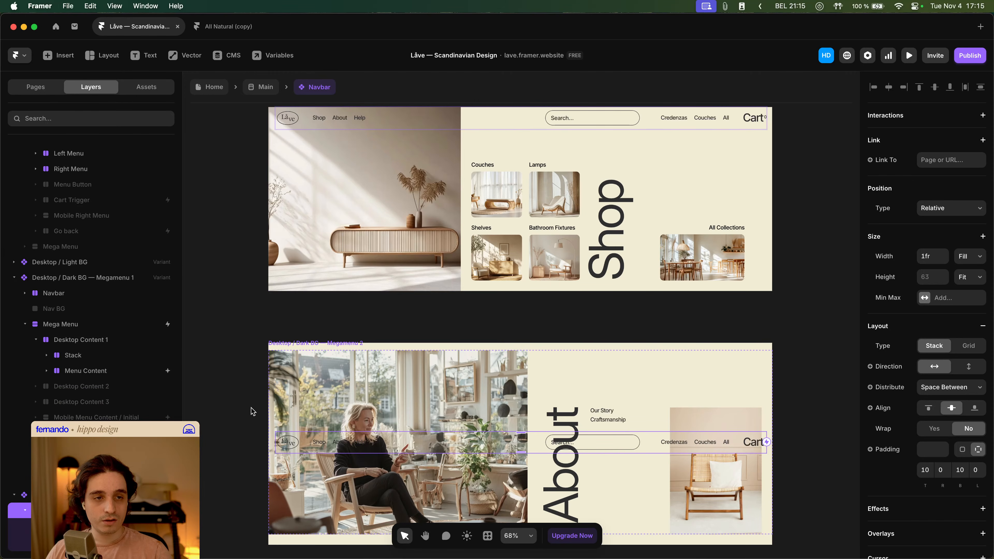
{"action": "scroll", "coordinate": [252, 411], "scroll_direction": "up", "scroll_amount": 3}
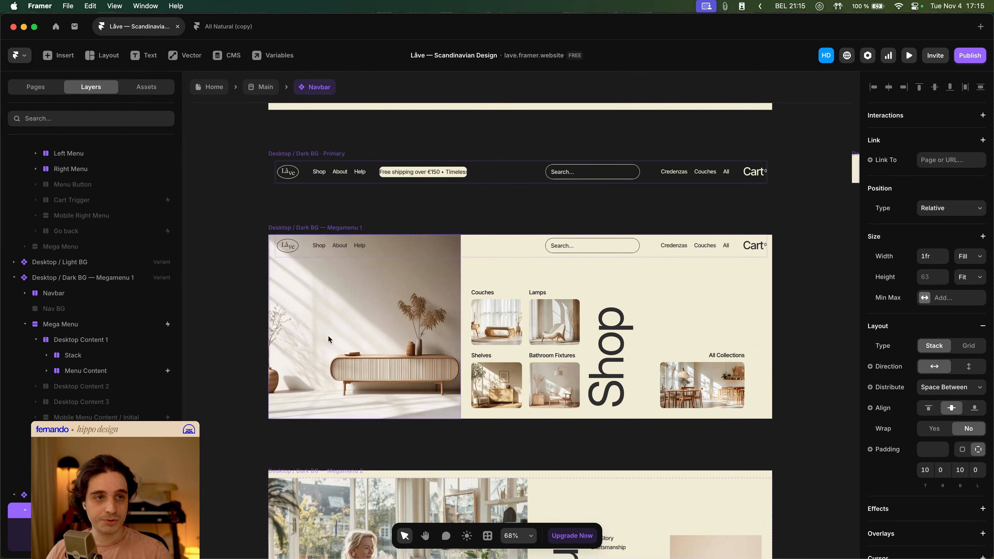
{"action": "left_click", "coordinate": [505, 251]}
{"action": "scroll", "coordinate": [429, 333], "scroll_direction": "down", "scroll_amount": 6}
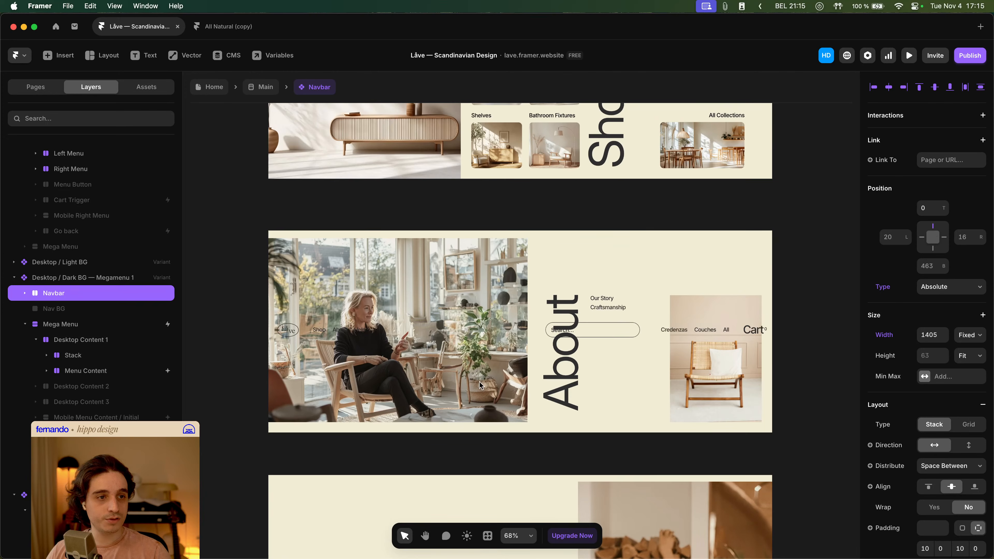
- Set the About mega menu variant's navbar position to Absolute with a top offset of 0
{"action": "left_click", "coordinate": [533, 336]}
{"action": "left_click", "coordinate": [957, 210]}
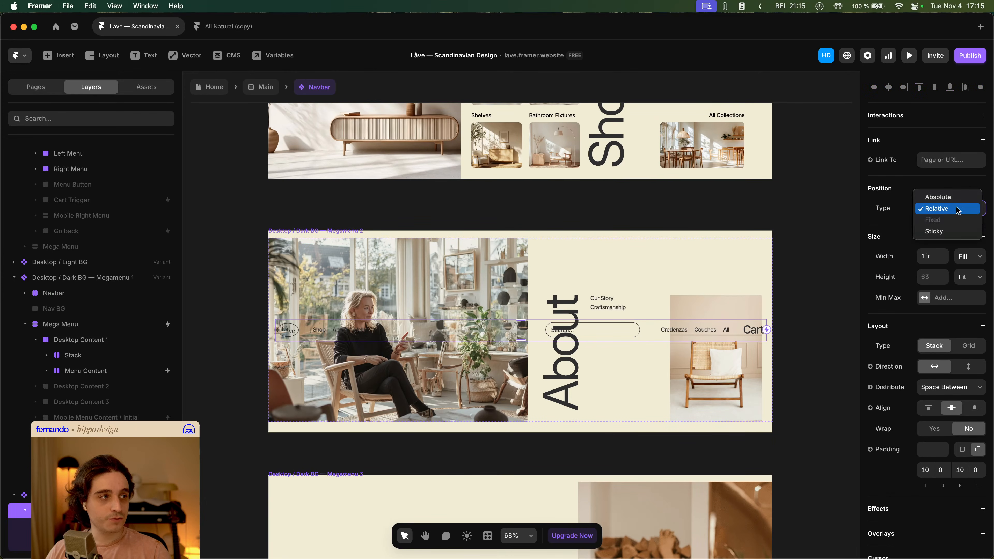
{"action": "left_click", "coordinate": [956, 197]}
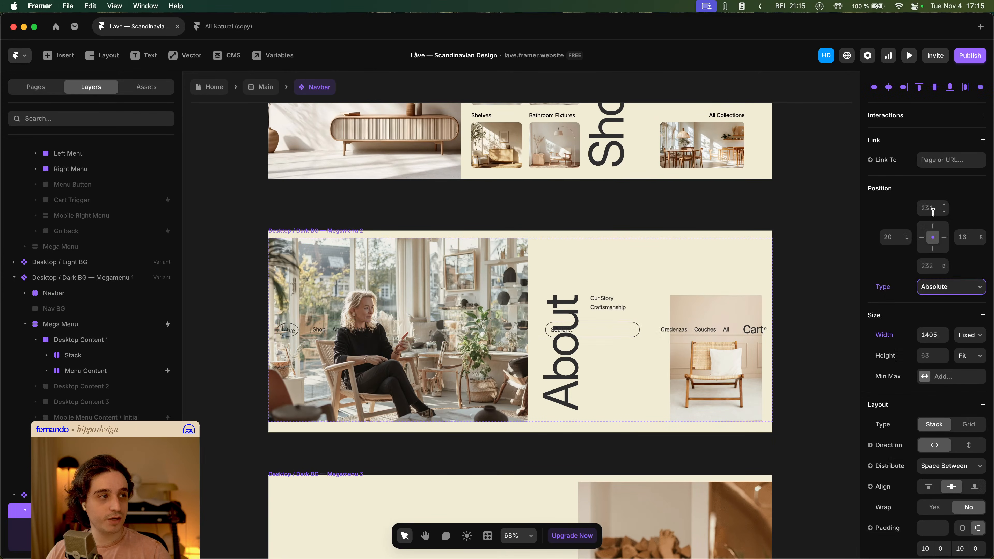
{"action": "left_click", "coordinate": [933, 208]}
{"action": "type", "text": "0"}
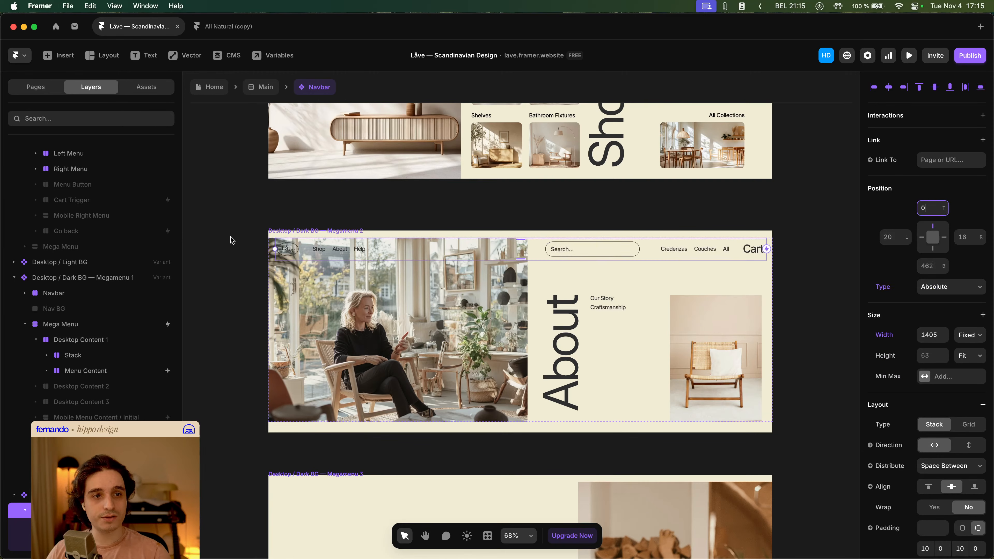
{"action": "left_click", "coordinate": [275, 231]}
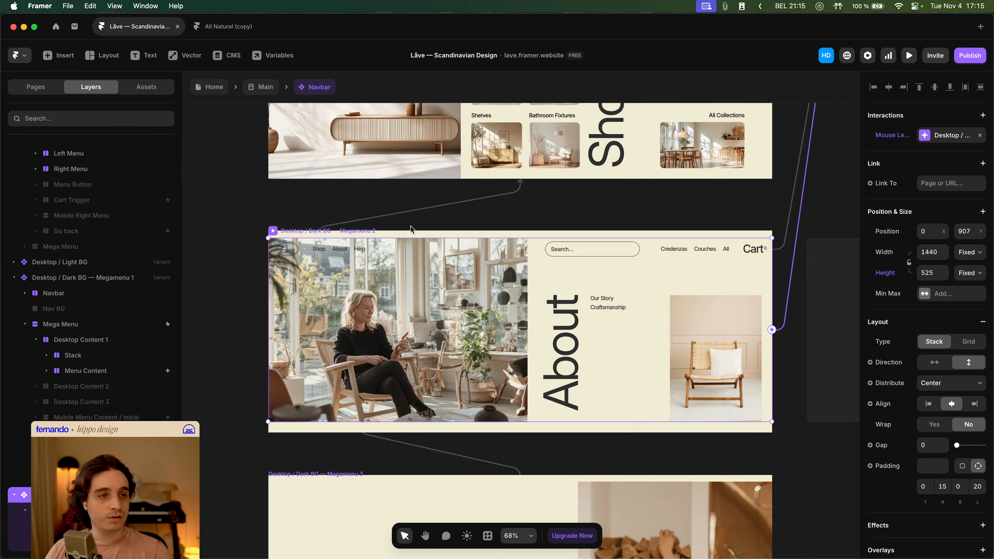
- Set the Help mega menu variant's navbar position to Absolute with a top offset of 0
{"action": "scroll", "coordinate": [411, 229], "scroll_direction": "down", "scroll_amount": 5}
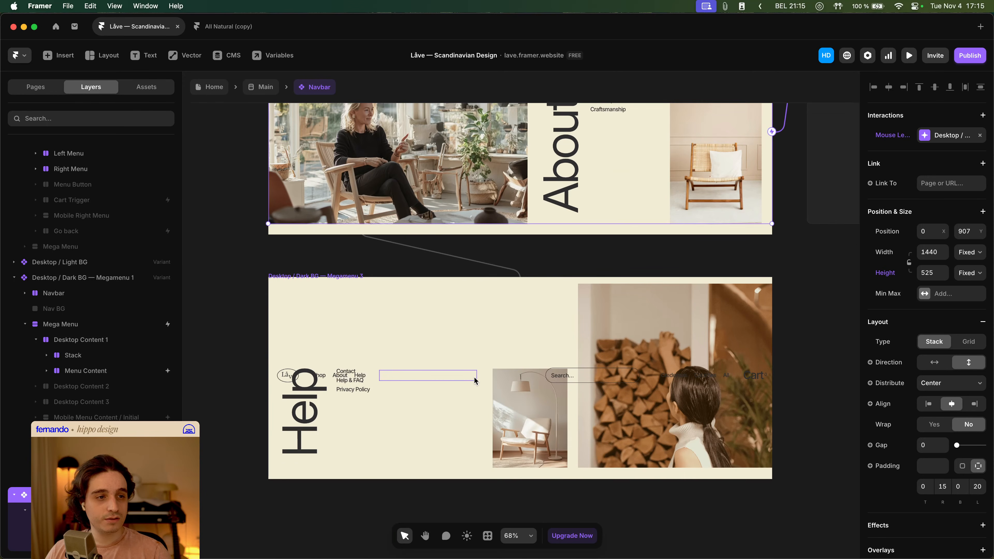
{"action": "left_click", "coordinate": [479, 383]}
{"action": "left_click", "coordinate": [967, 208]}
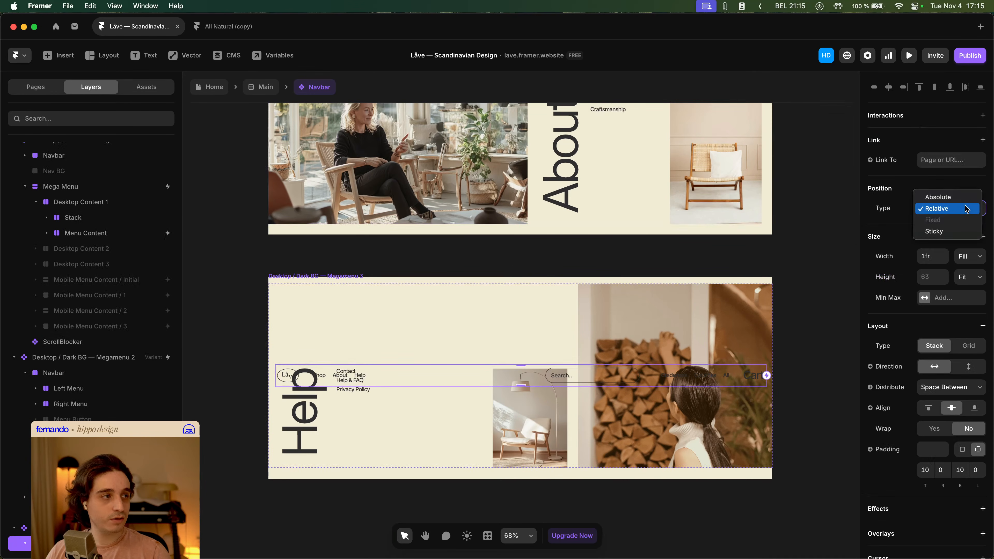
{"action": "left_click", "coordinate": [942, 197]}
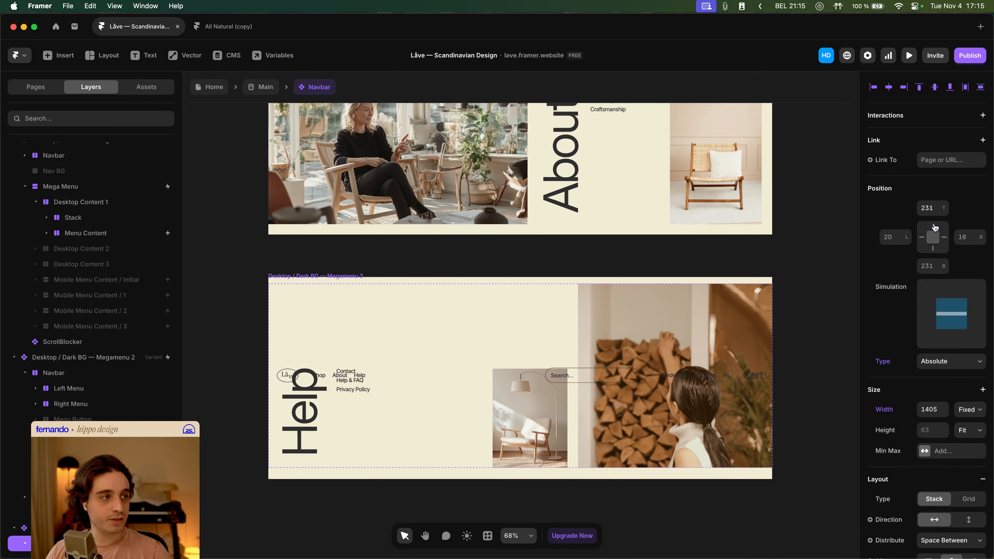
{"action": "left_click", "coordinate": [932, 209]}
{"action": "type", "text": "0"}
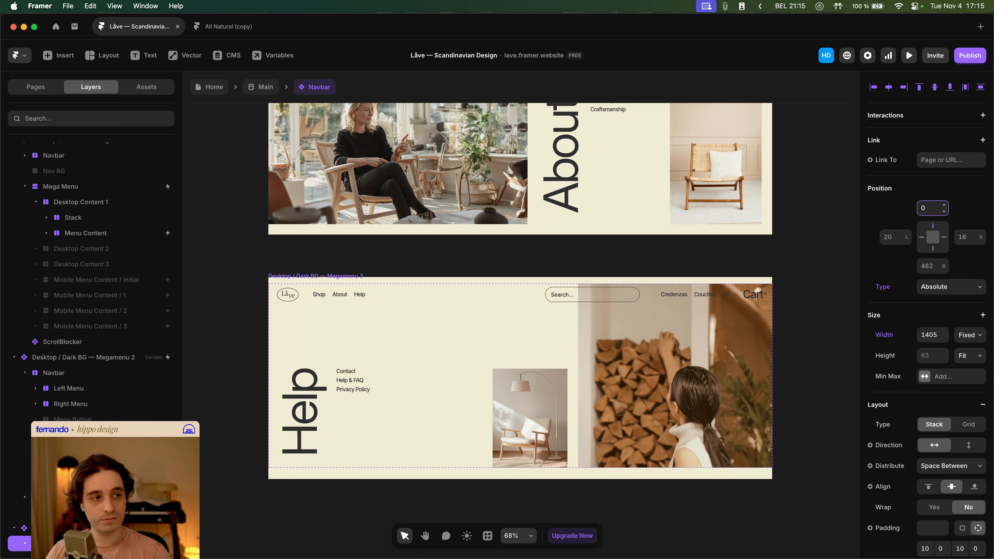
{"action": "left_click", "coordinate": [779, 263]}
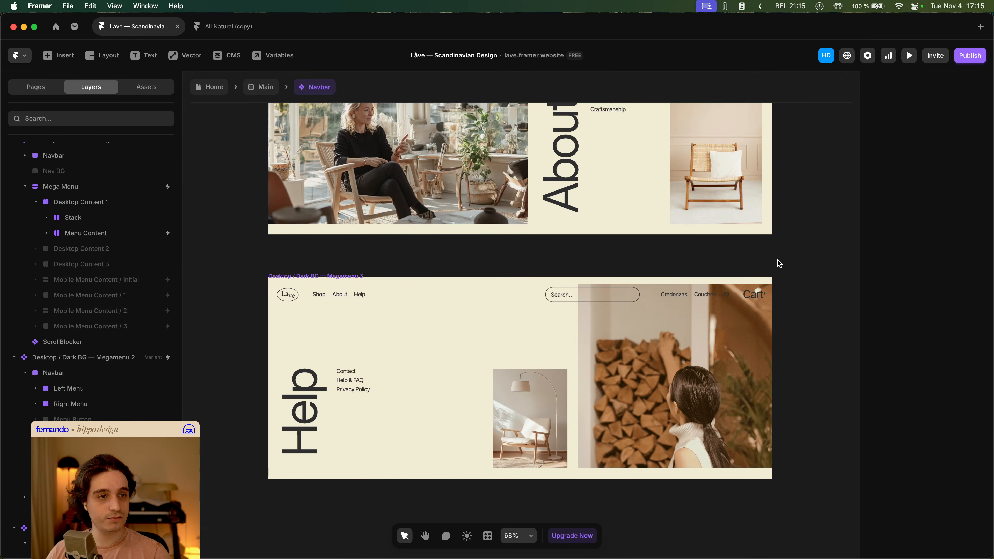
- Return to the Home page and preview the desktop site, opening the Shop and About mega menus
{"action": "left_click", "coordinate": [331, 278]}
{"action": "left_click", "coordinate": [384, 256]}
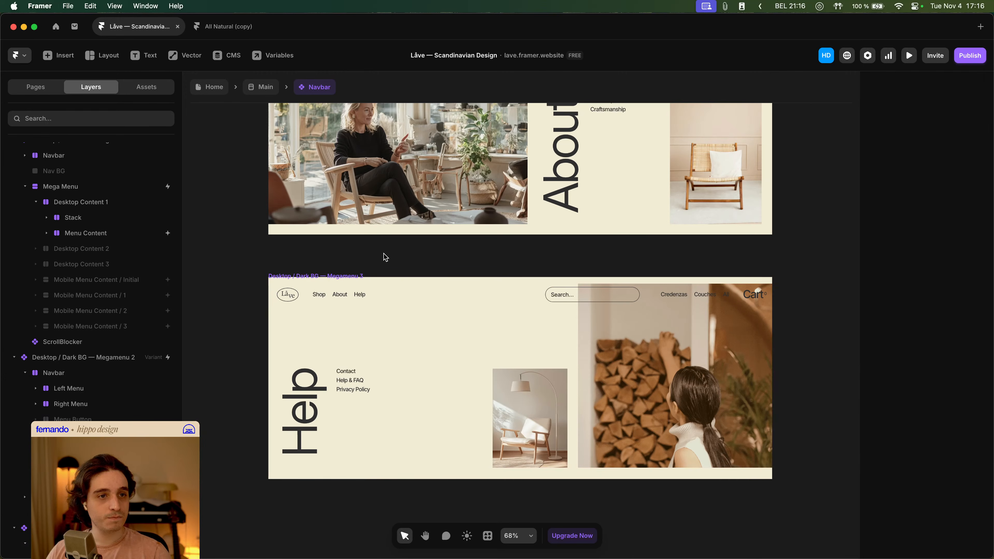
{"action": "left_click", "coordinate": [215, 89]}
{"action": "left_click", "coordinate": [287, 151]}
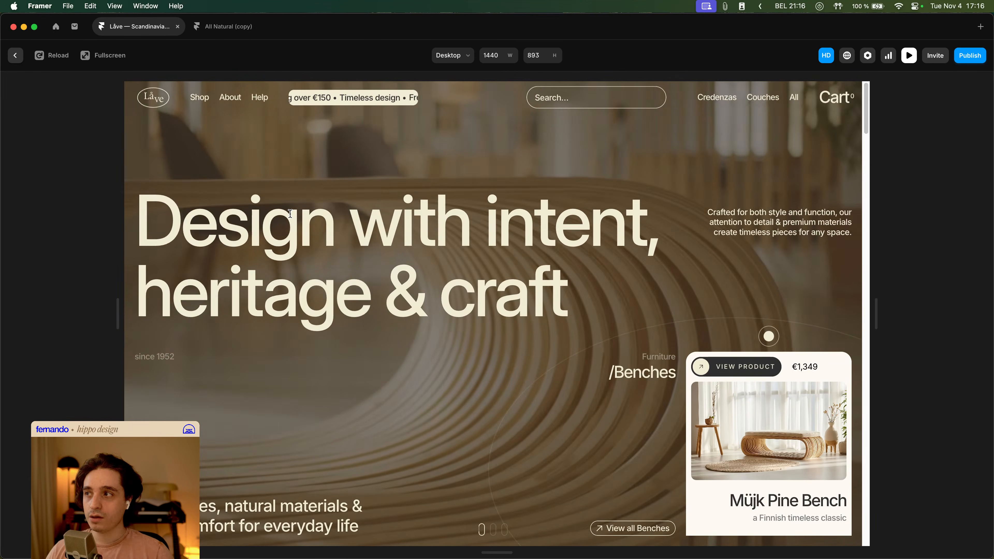
{"action": "left_click", "coordinate": [195, 101]}
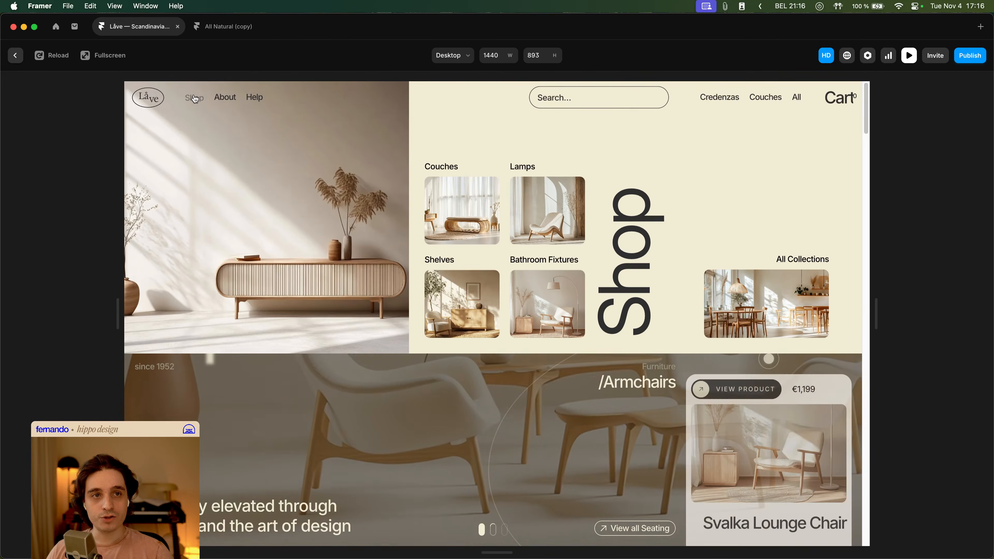
{"action": "mouse_move", "coordinate": [223, 100]}
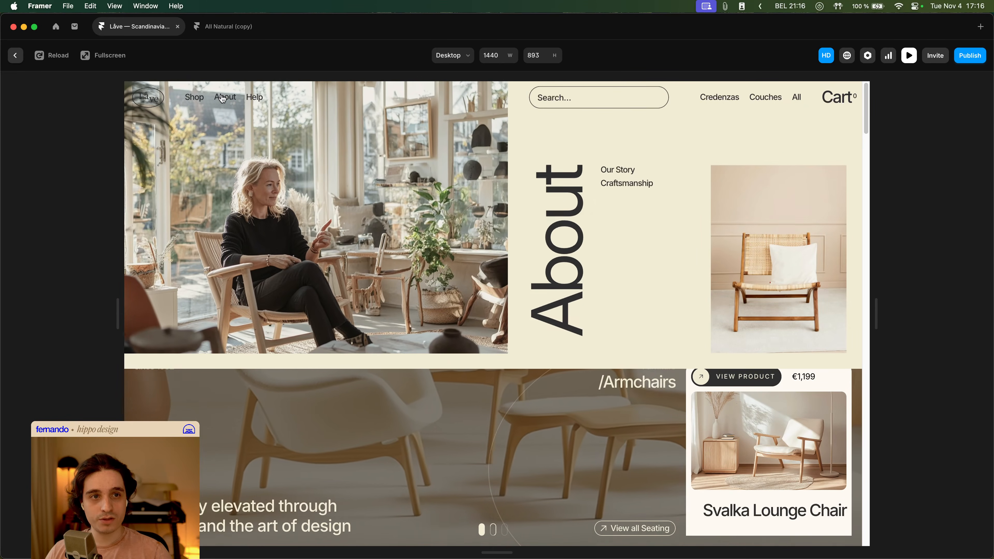
{"action": "mouse_move", "coordinate": [258, 99]}
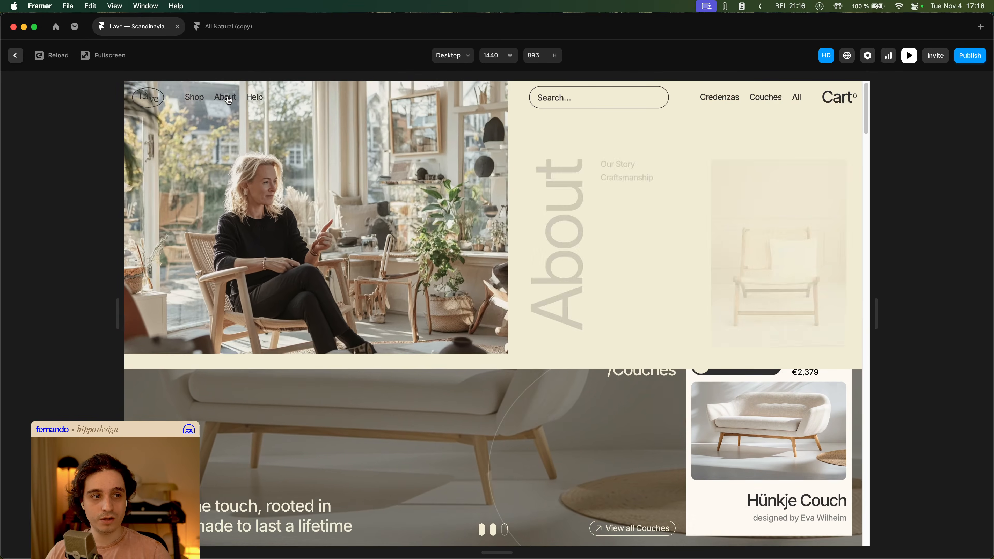
{"action": "mouse_move", "coordinate": [194, 105]}
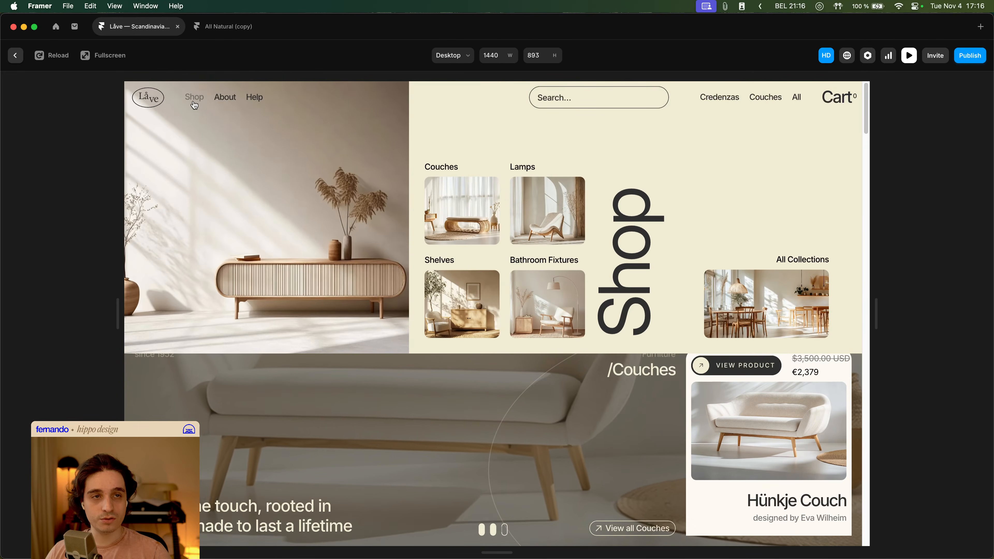
{"action": "key", "text": "Escape"}
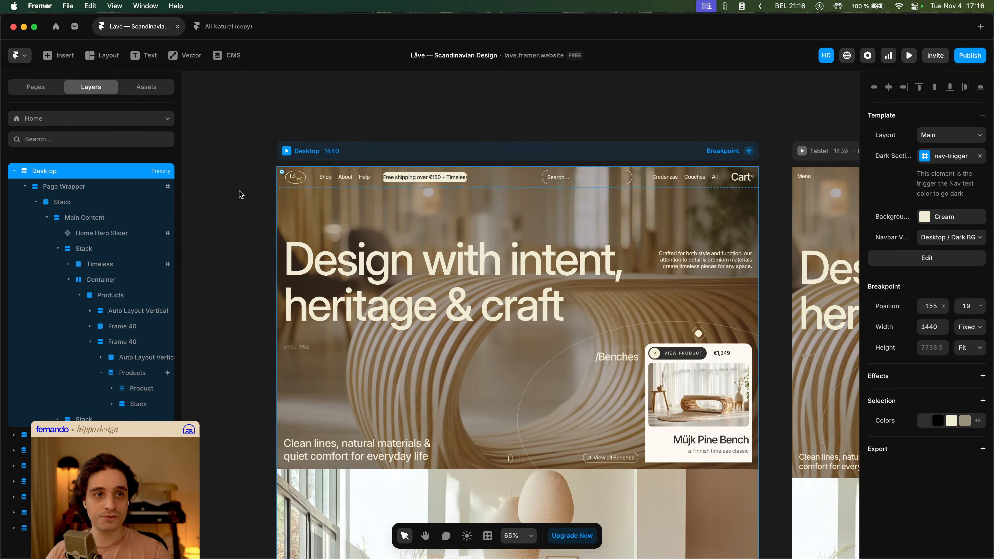
- Open the Navbar component and move the ScrollBlocker layer into the Shop mega menu variant's Mega Menu stack
{"action": "double_click", "coordinate": [302, 177]}
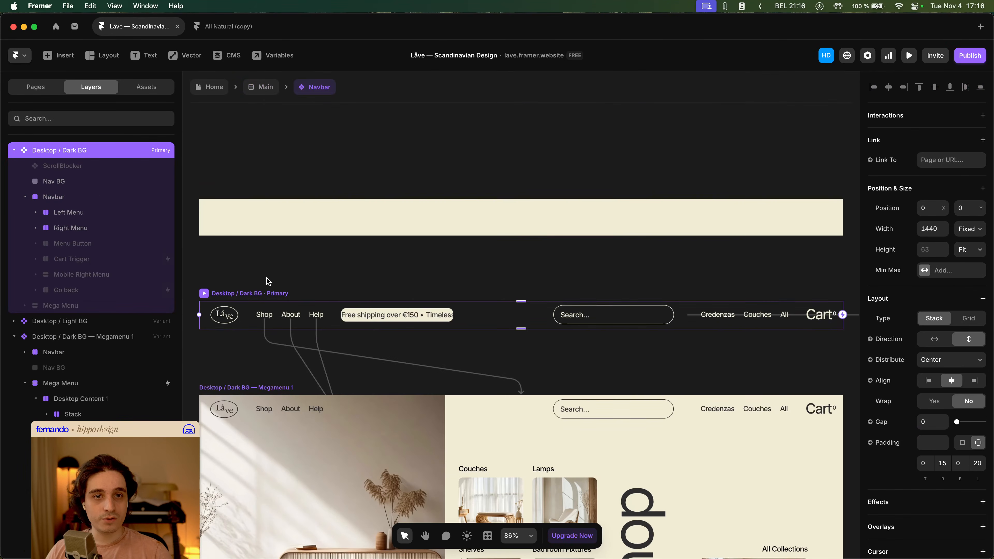
{"action": "key", "text": "space"}
{"action": "left_click_drag", "start_coordinate": [268, 279], "coordinate": [289, 256]}
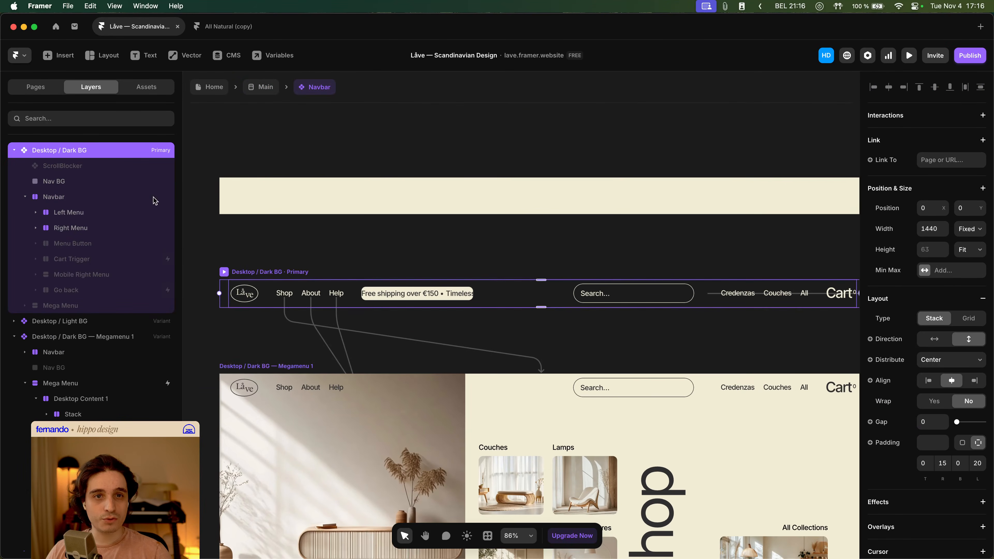
{"action": "scroll", "coordinate": [329, 320], "scroll_direction": "down", "scroll_amount": 5}
{"action": "left_click", "coordinate": [299, 261]}
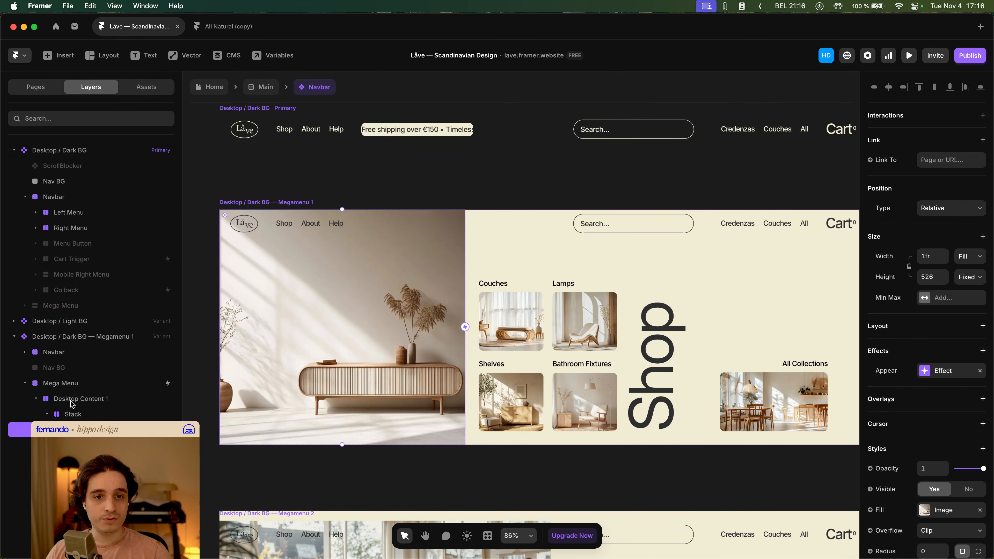
{"action": "left_click", "coordinate": [70, 507]}
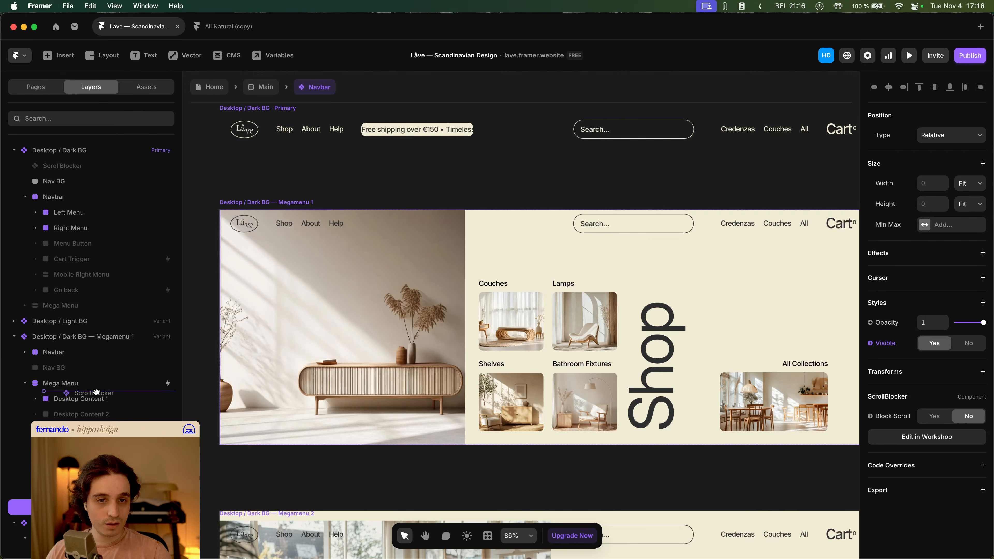
{"action": "left_click_drag", "start_coordinate": [95, 393], "coordinate": [96, 396]}
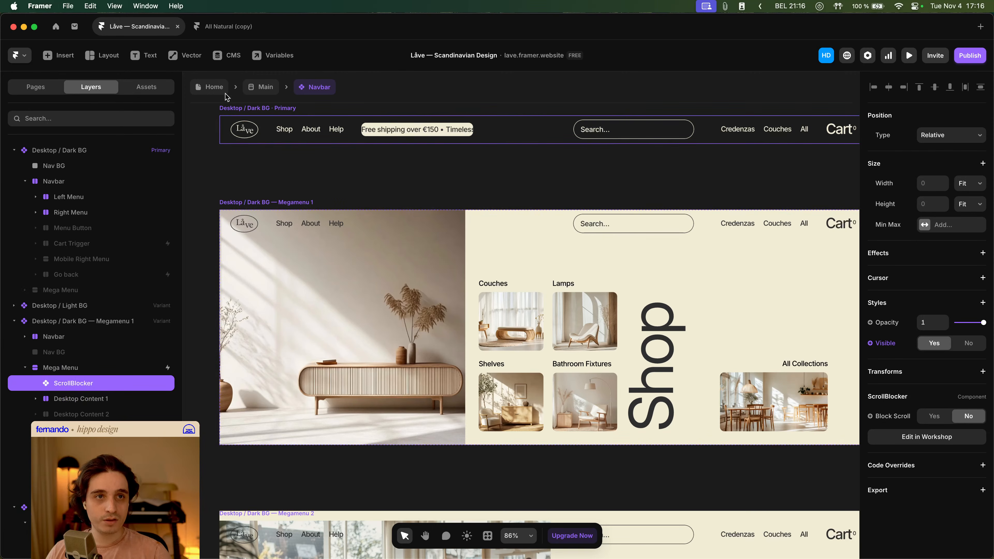
- Preview the desktop site again, opening the Shop mega menu and scrolling the page beneath it
{"action": "left_click", "coordinate": [209, 87]}
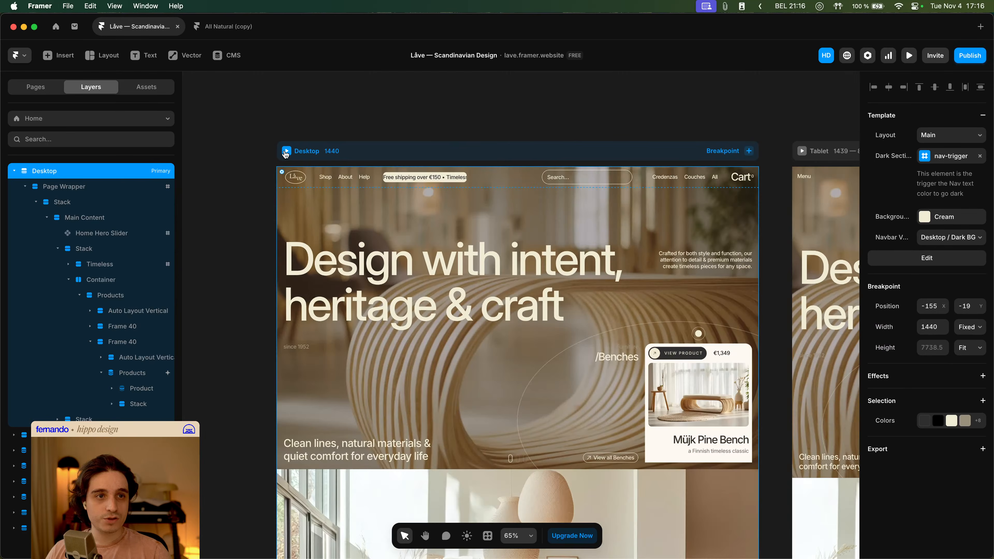
{"action": "left_click", "coordinate": [286, 151]}
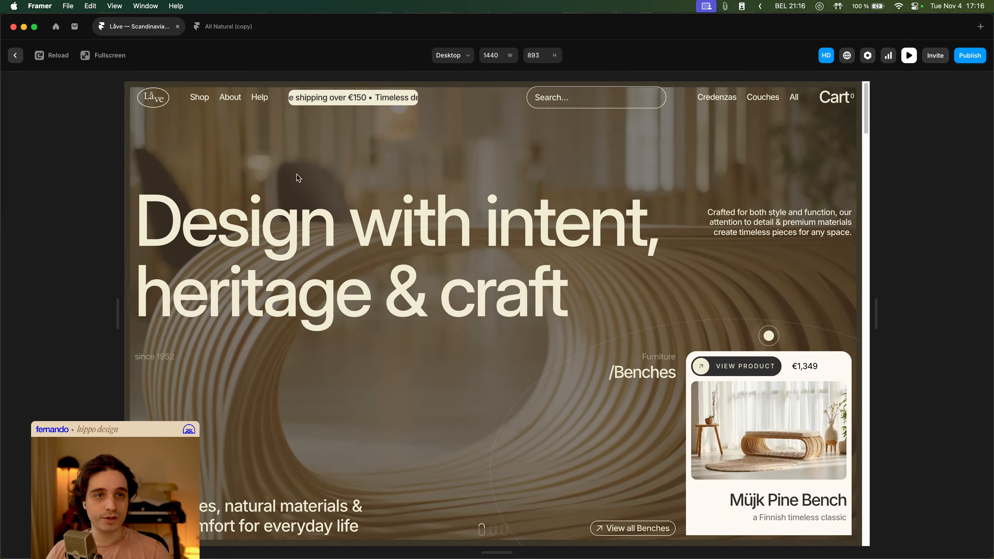
{"action": "mouse_move", "coordinate": [197, 90]}
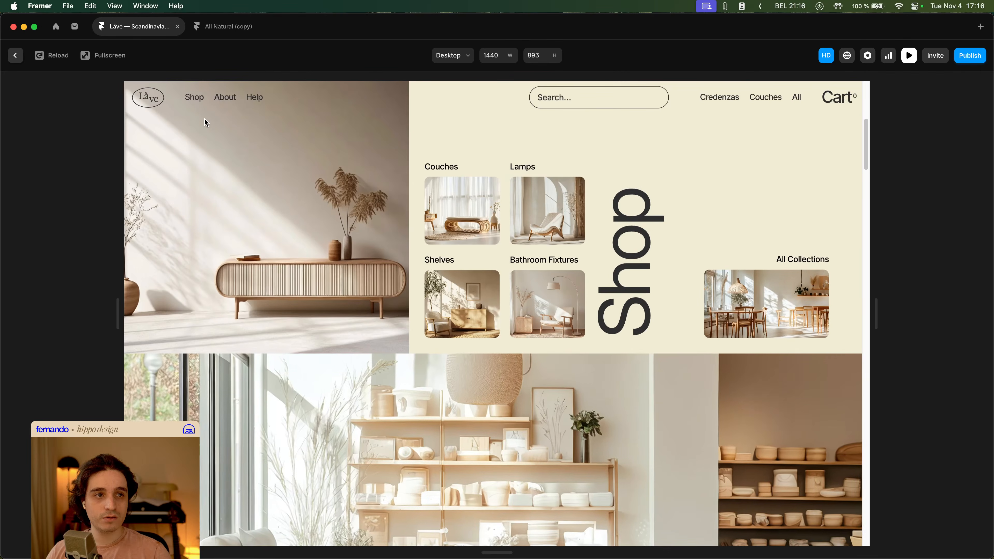
{"action": "scroll", "coordinate": [204, 119], "scroll_direction": "down", "scroll_amount": 5}
{"action": "scroll", "coordinate": [204, 119], "scroll_direction": "up", "scroll_amount": 10}
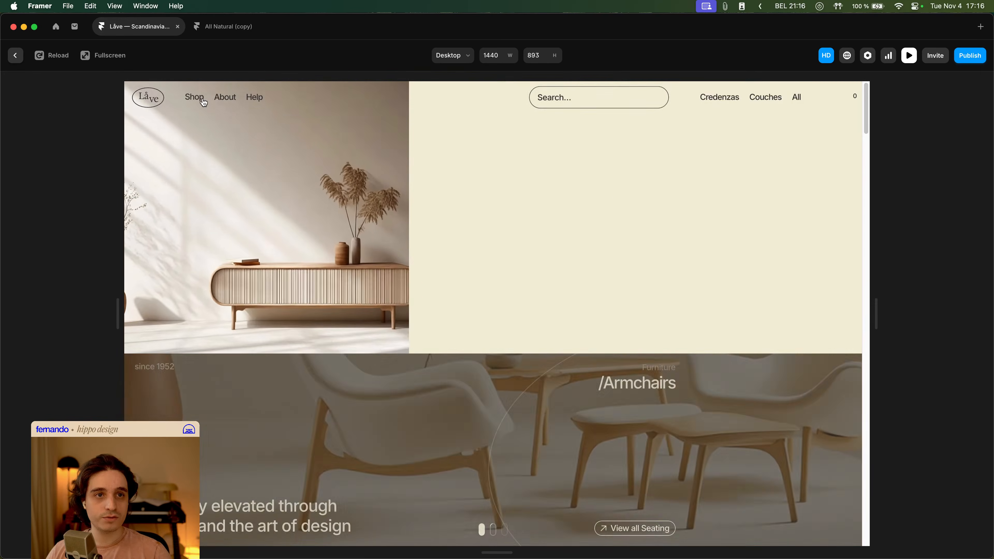
{"action": "key", "text": "Escape"}
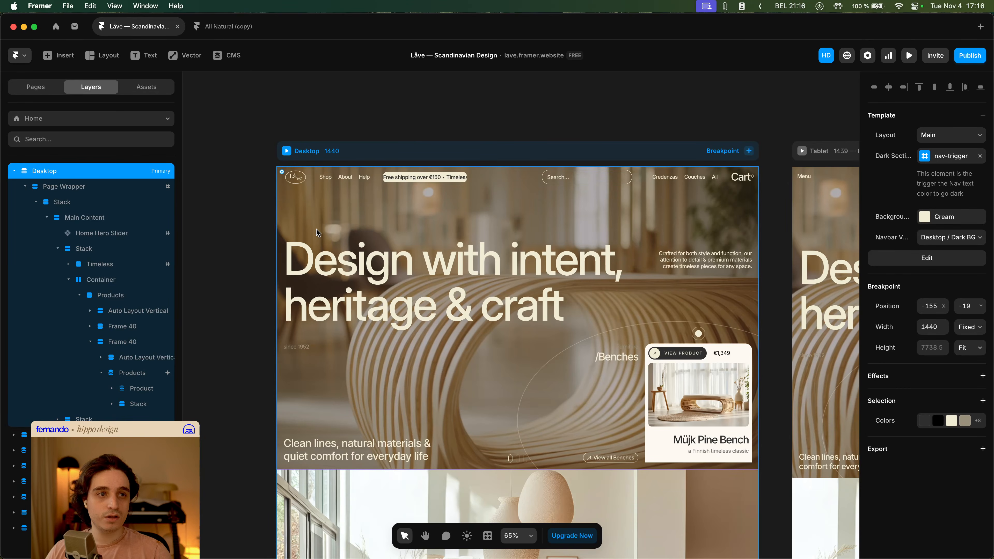
- Reopen the Navbar component and move the ScrollBlocker to the top of the Shop mega menu variant's layers
{"action": "double_click", "coordinate": [317, 232]}
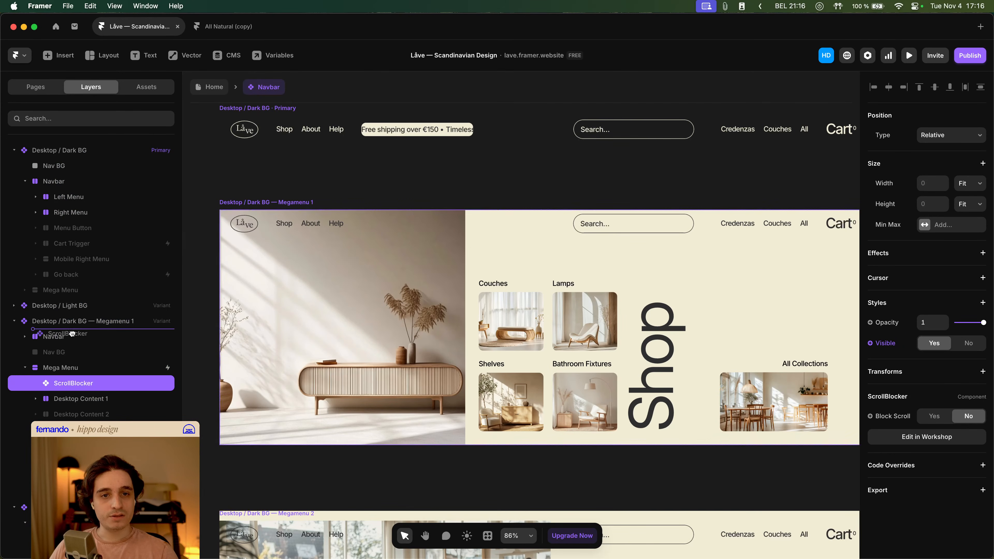
{"action": "left_click_drag", "start_coordinate": [72, 334], "coordinate": [72, 332]}
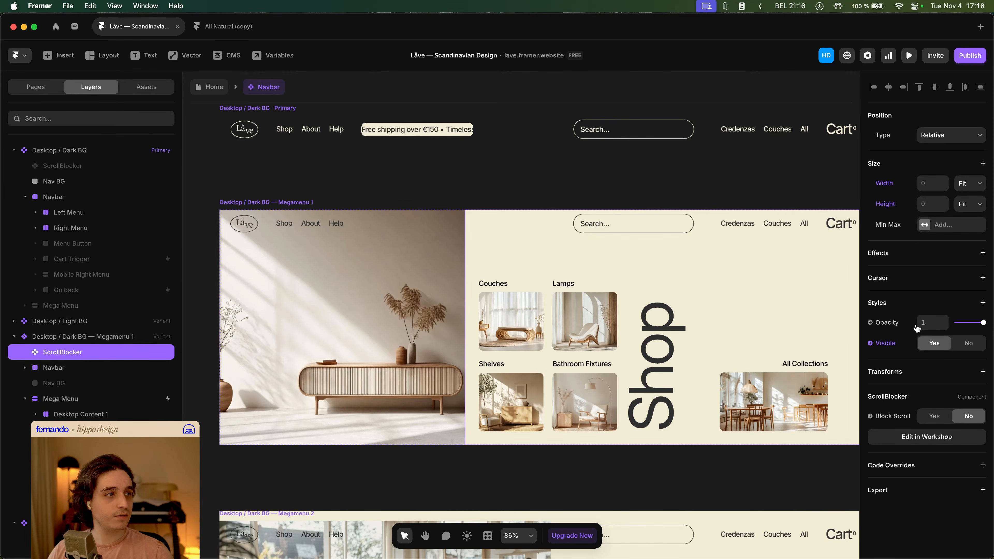
- Return to the Home page and preview the desktop site, opening the Shop mega menu and scrolling the page behind it
{"action": "left_click", "coordinate": [215, 93]}
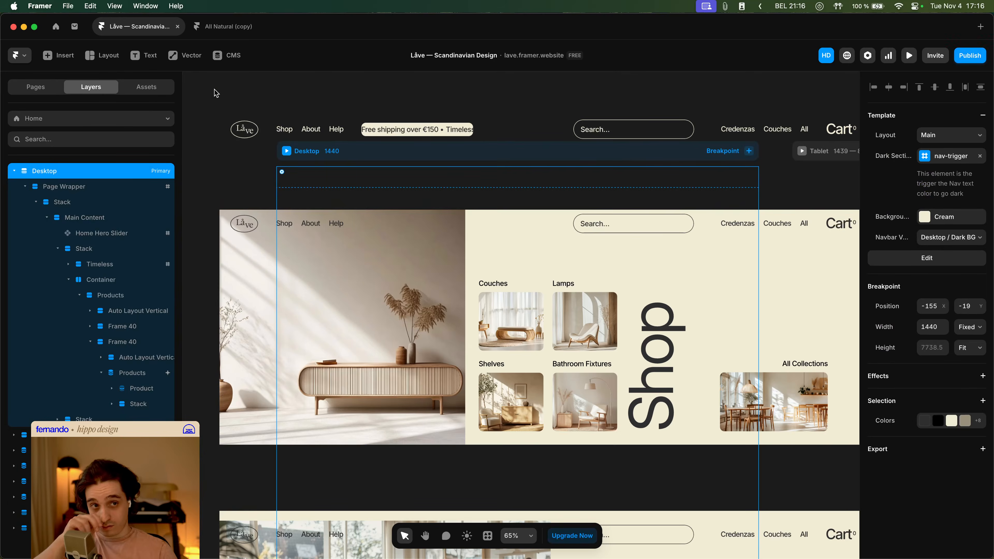
{"action": "key", "text": "super+p"}
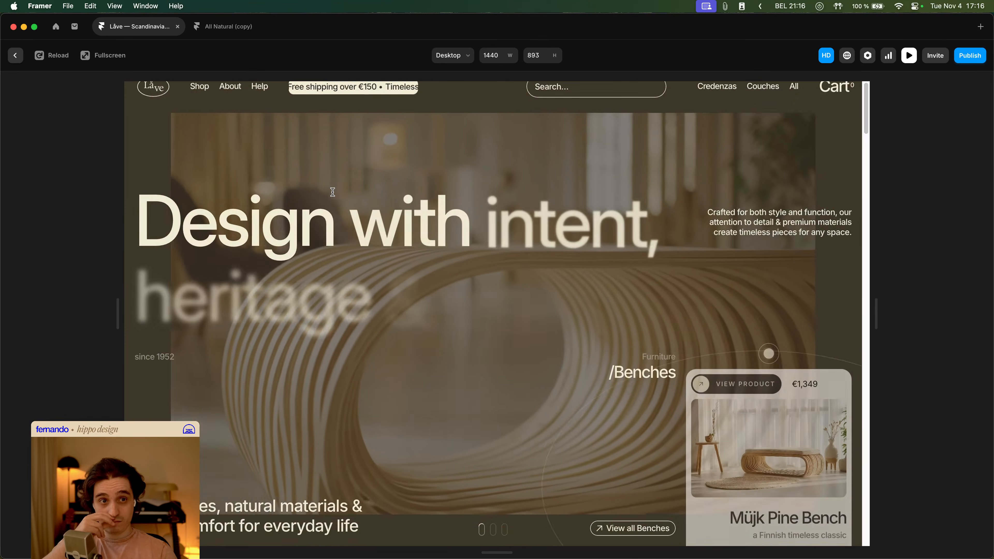
{"action": "mouse_move", "coordinate": [207, 104]}
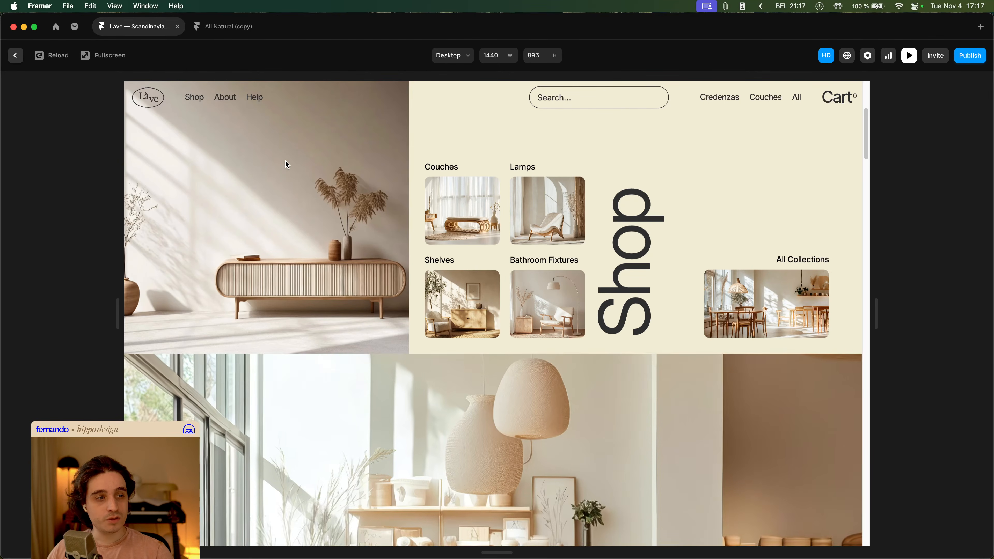
{"action": "scroll", "coordinate": [287, 165], "scroll_direction": "down", "scroll_amount": 5}
{"action": "scroll", "coordinate": [286, 161], "scroll_direction": "down", "scroll_amount": 10}
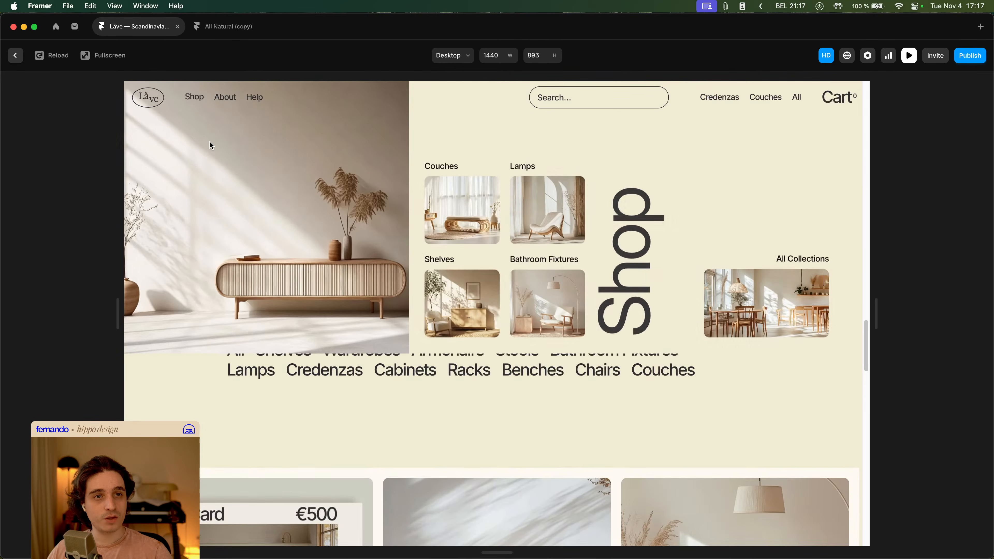
{"action": "key", "text": "Escape"}
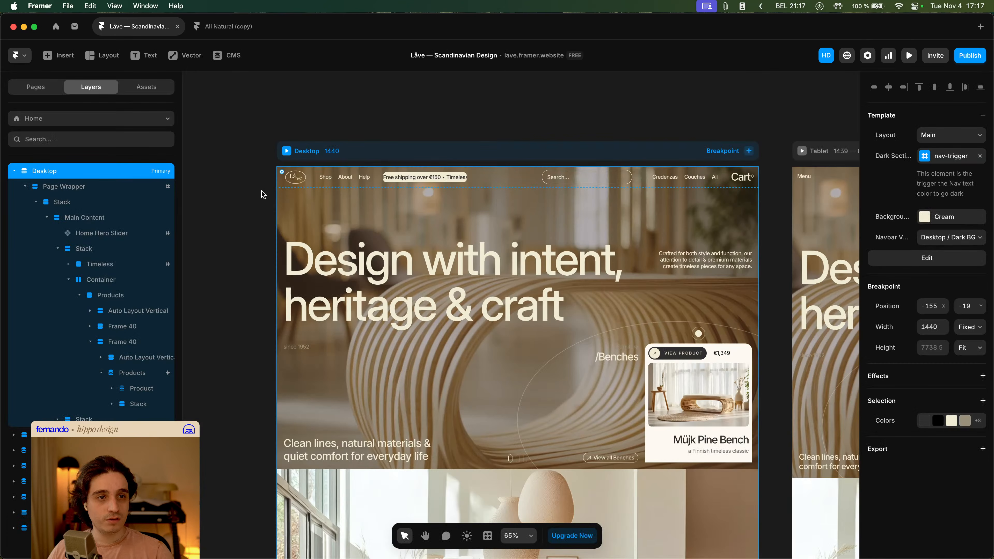
- Open the Navbar component through the Main layout and inspect the ScrollBlocker layers in the primary and Megamenu 1 variants
{"action": "double_click", "coordinate": [318, 181]}
{"action": "left_click", "coordinate": [311, 133]}
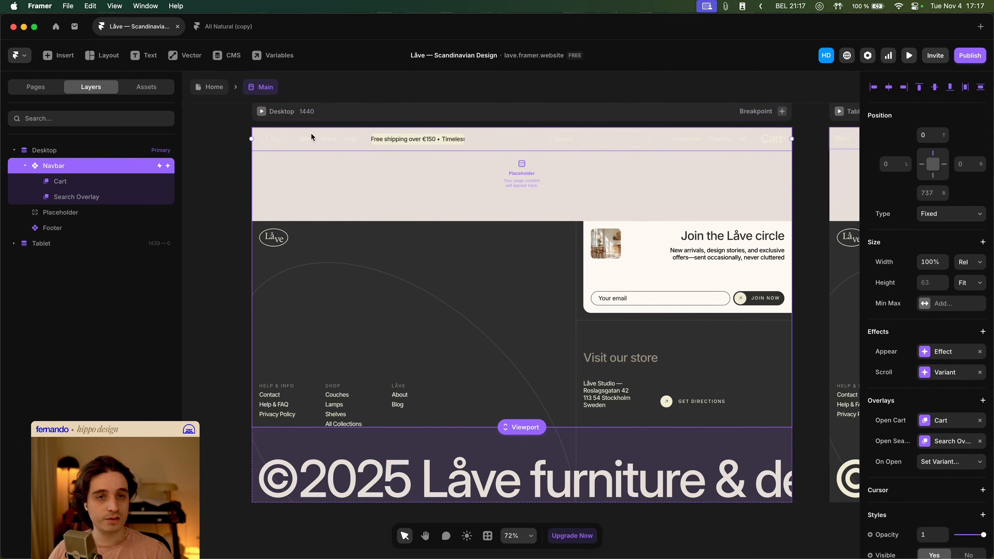
{"action": "double_click", "coordinate": [313, 142]}
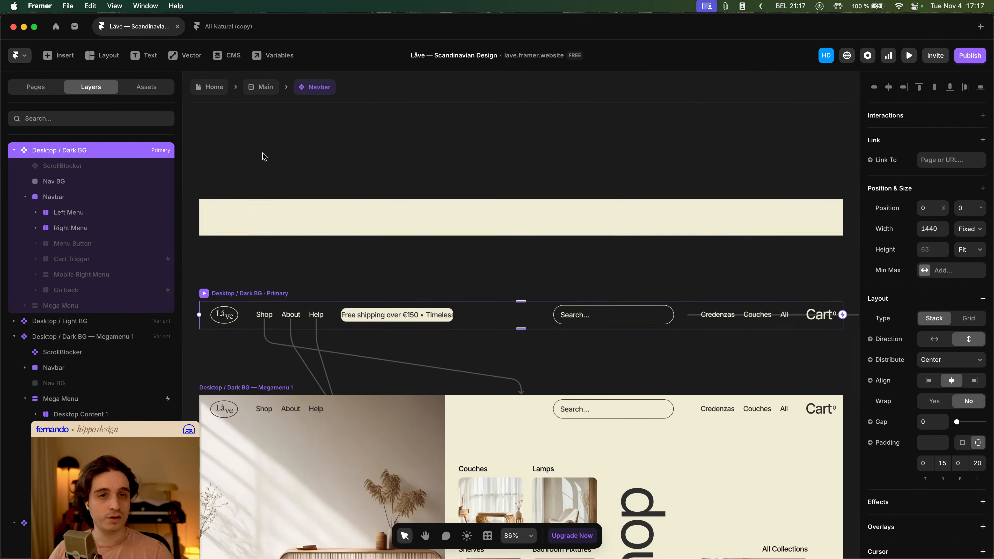
{"action": "left_click", "coordinate": [97, 168]}
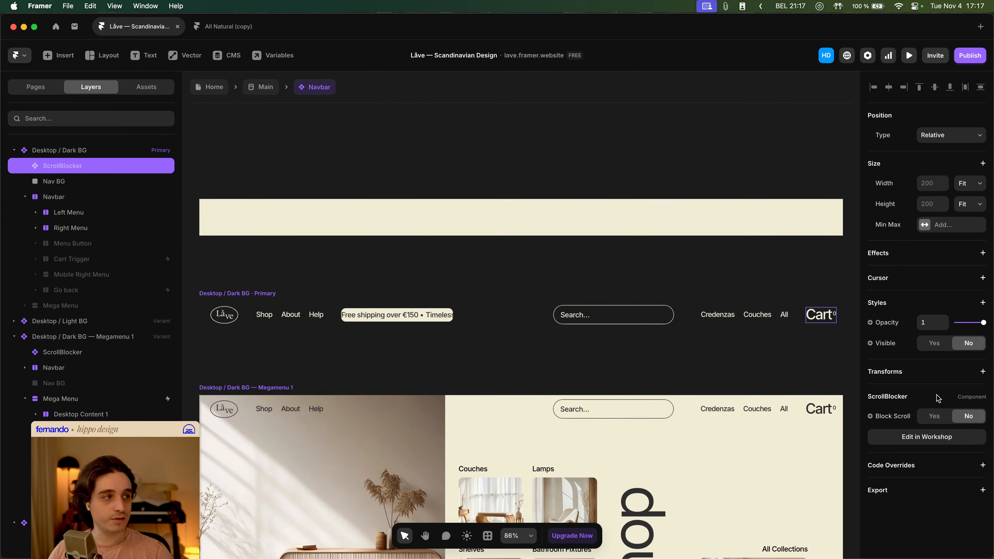
{"action": "left_click", "coordinate": [298, 427]}
{"action": "left_click", "coordinate": [92, 355]}
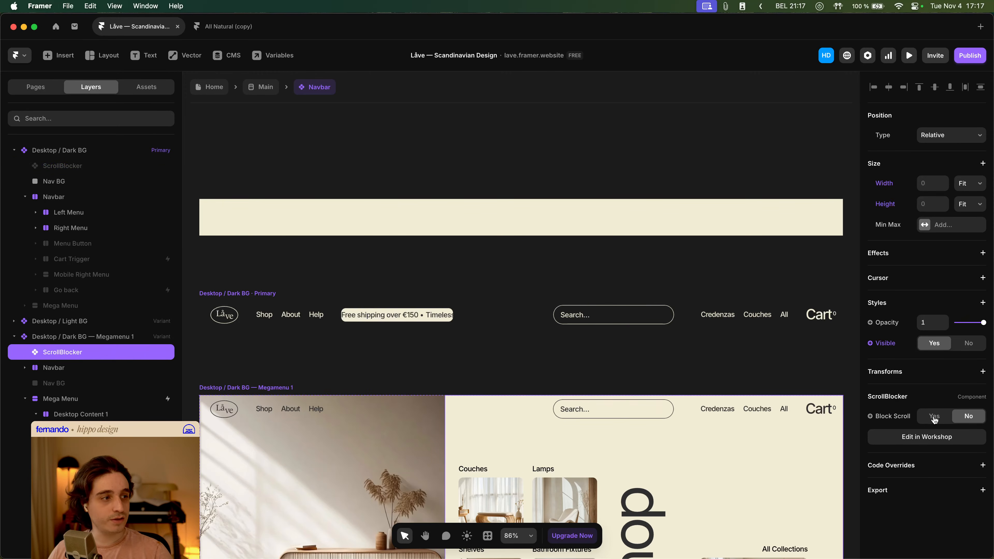
- Go back to the Home page and preview the desktop site, scrolling down the home page
{"action": "left_click", "coordinate": [211, 94]}
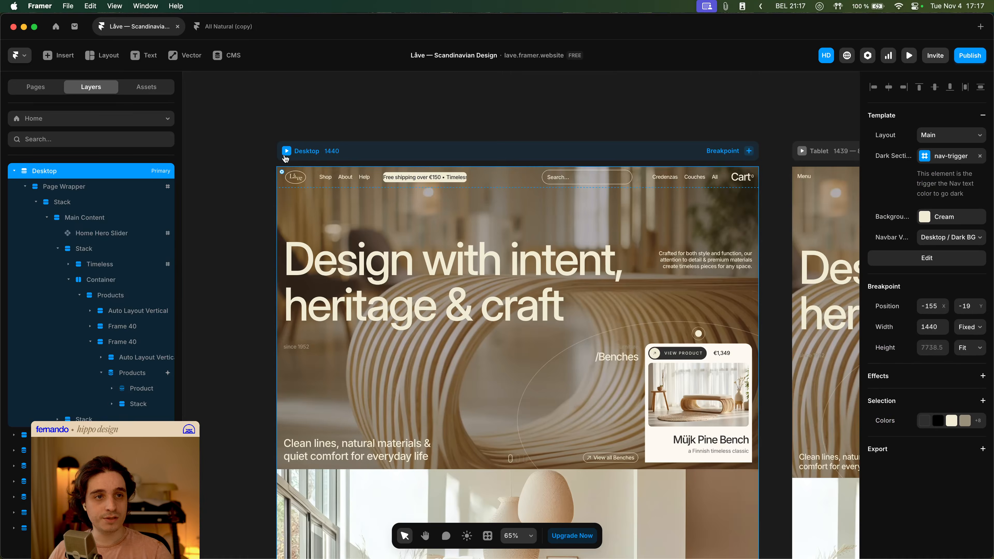
{"action": "left_click", "coordinate": [286, 152]}
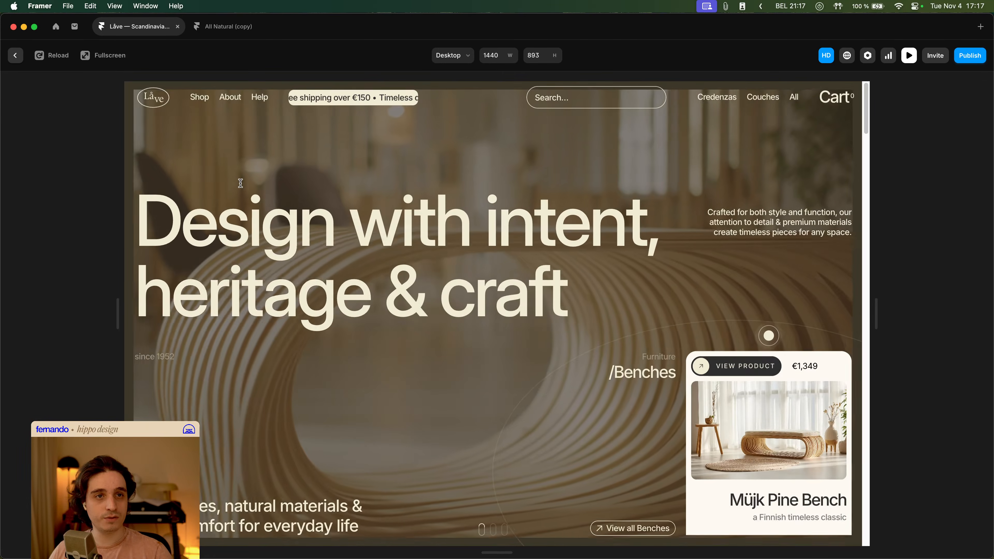
{"action": "scroll", "coordinate": [236, 174], "scroll_direction": "down", "scroll_amount": 5}
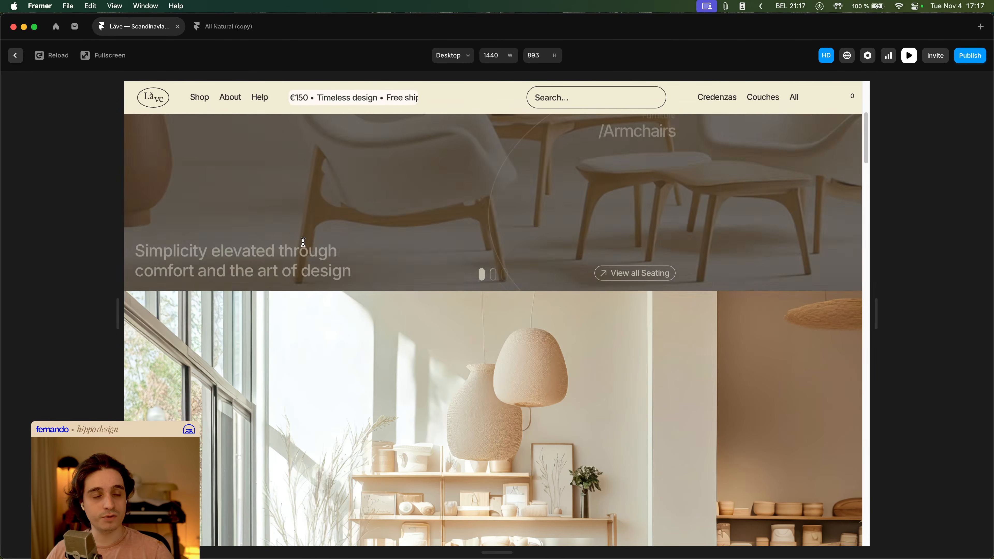
{"action": "mouse_move", "coordinate": [197, 101]}
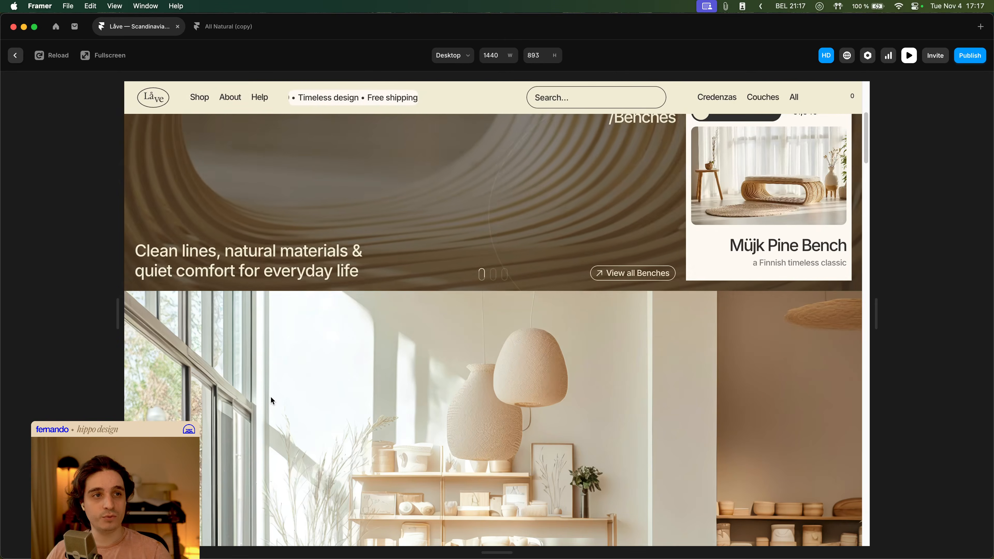
{"action": "key", "text": "Escape"}
- Reopen the Navbar component and compare the Navbar layer's position and size in the primary and Megamenu 1 variants
{"action": "double_click", "coordinate": [361, 248]}
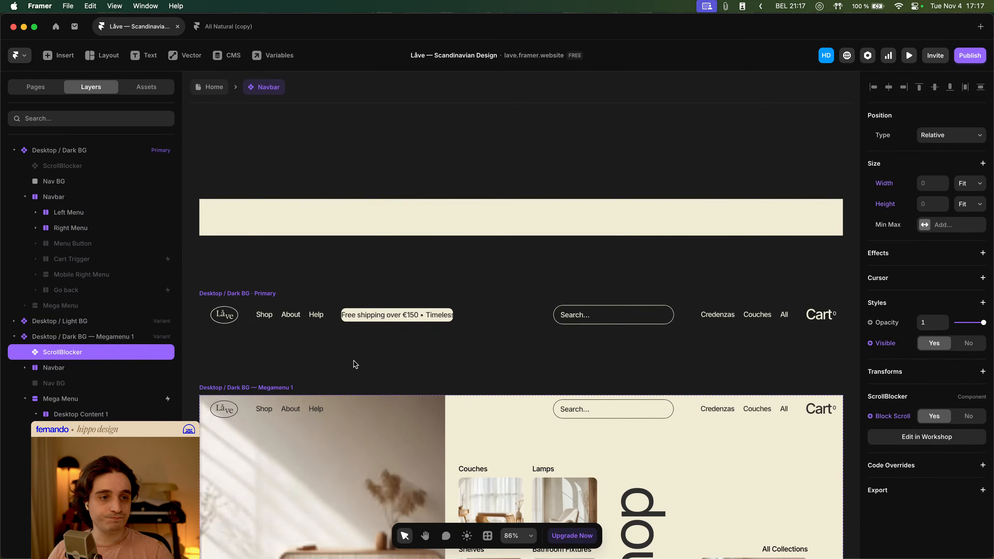
{"action": "left_click_drag", "start_coordinate": [338, 343], "coordinate": [414, 293]}
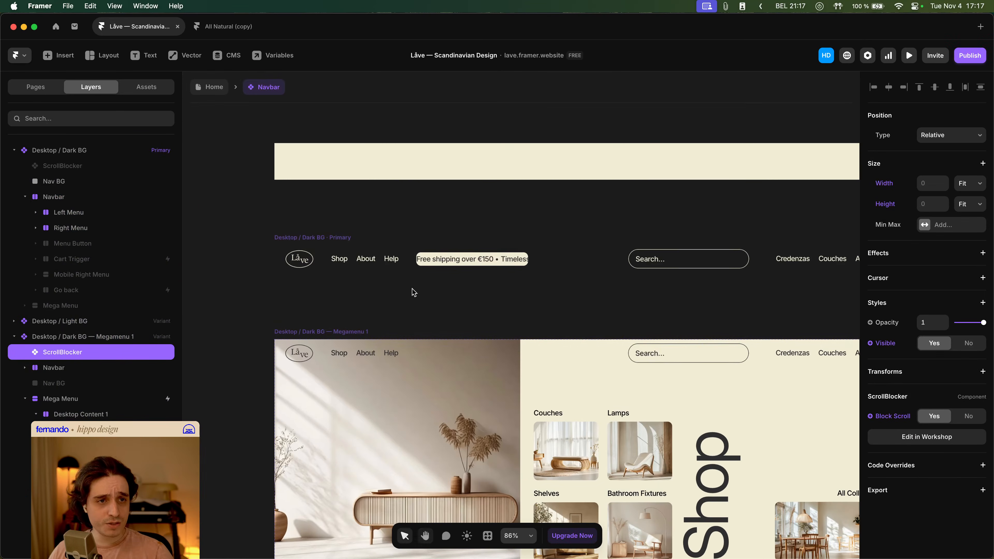
{"action": "left_click", "coordinate": [296, 238]}
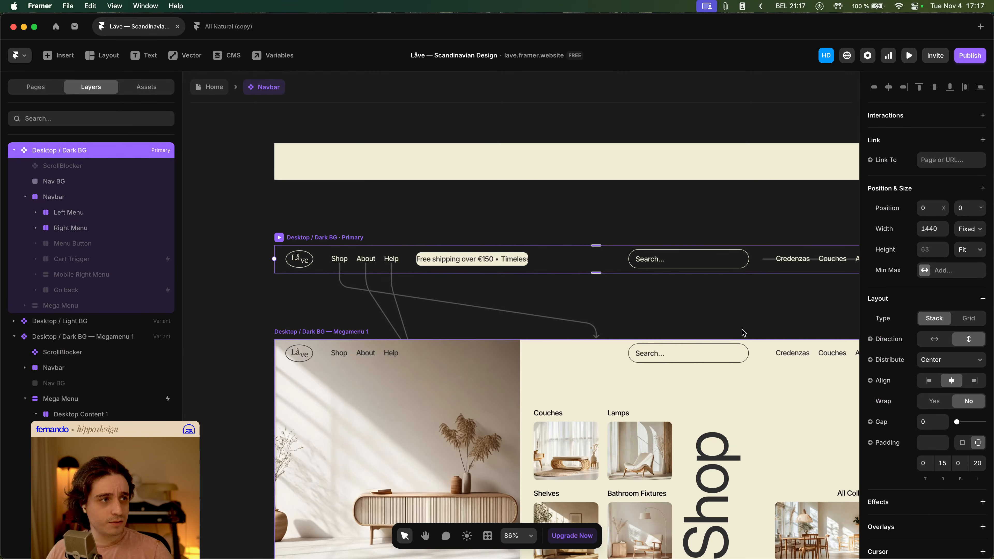
{"action": "left_click", "coordinate": [291, 333]}
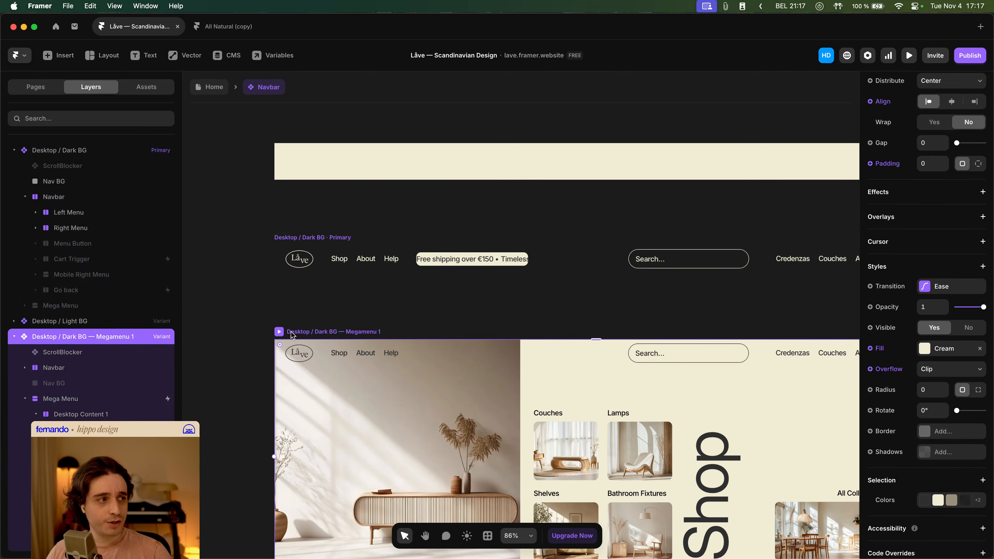
{"action": "scroll", "coordinate": [980, 294], "scroll_direction": "up", "scroll_amount": 7}
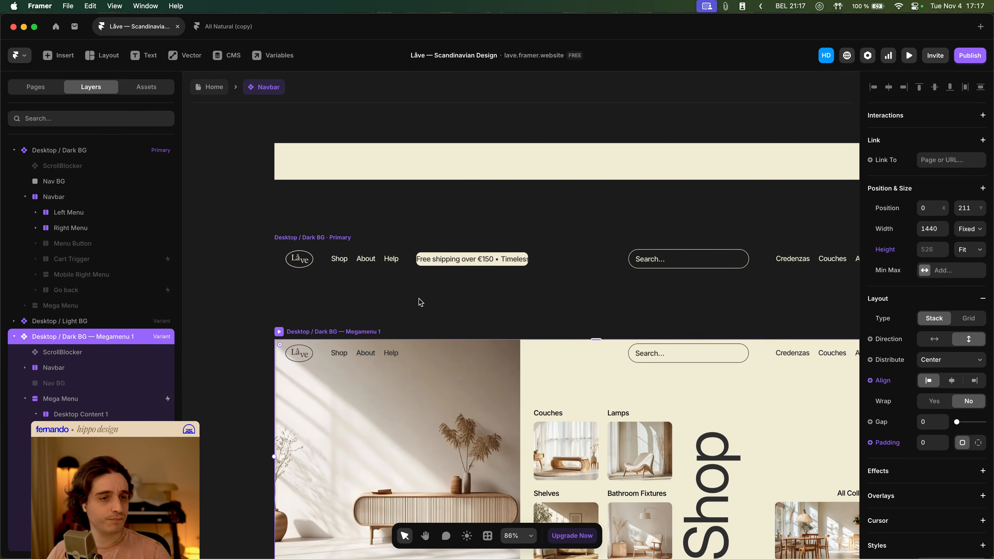
{"action": "left_click", "coordinate": [348, 312]}
{"action": "left_click", "coordinate": [59, 369]}
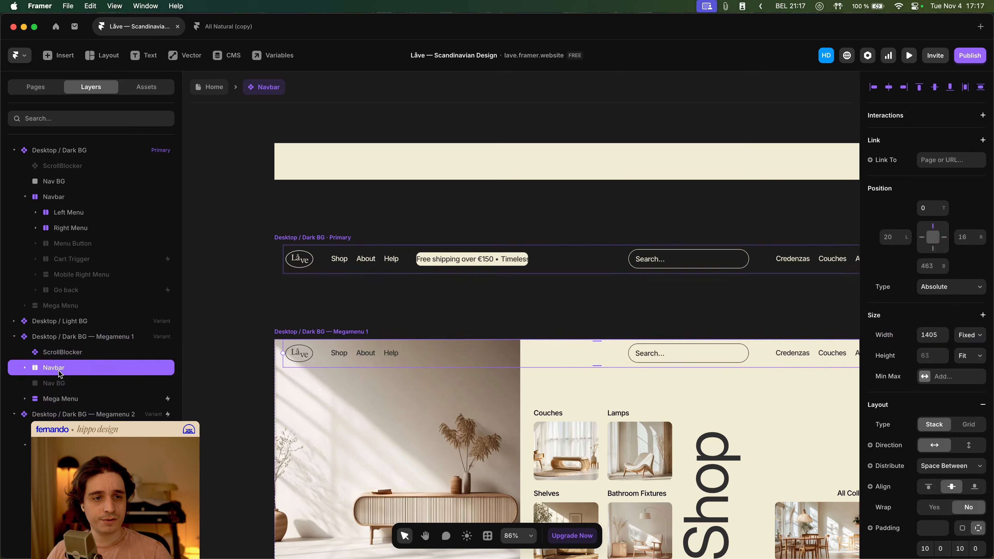
{"action": "scroll", "coordinate": [388, 316], "scroll_direction": "up", "scroll_amount": 3}
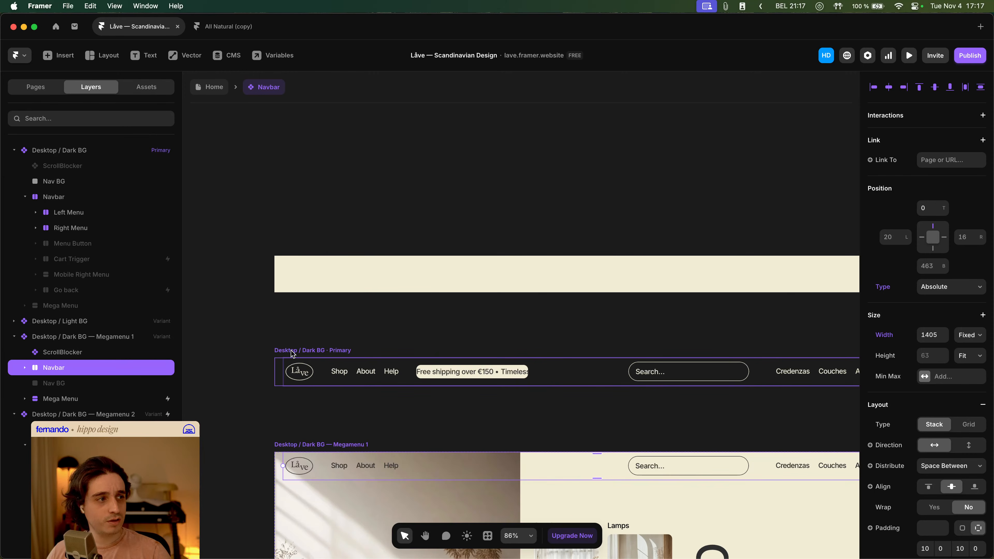
{"action": "left_click", "coordinate": [293, 352]}
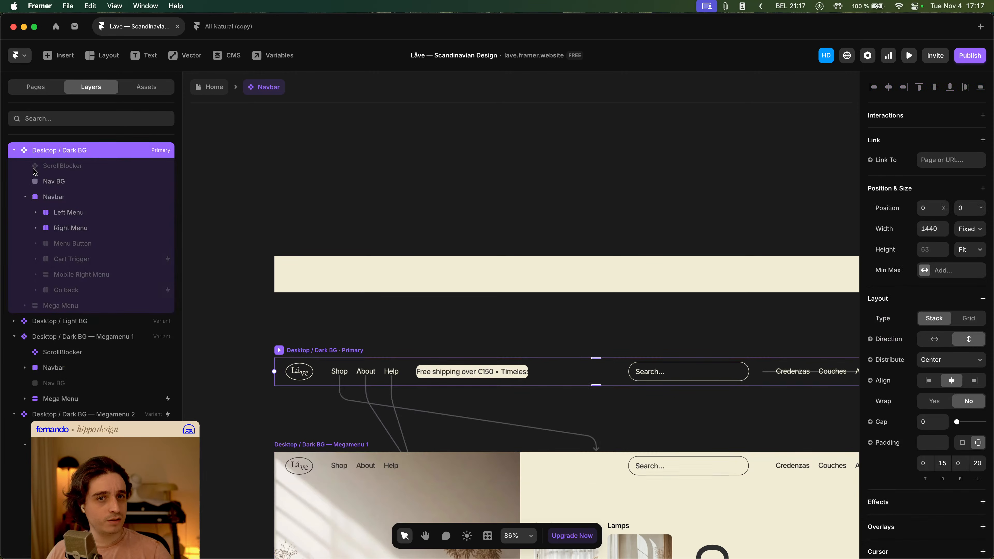
{"action": "left_click", "coordinate": [72, 198]}
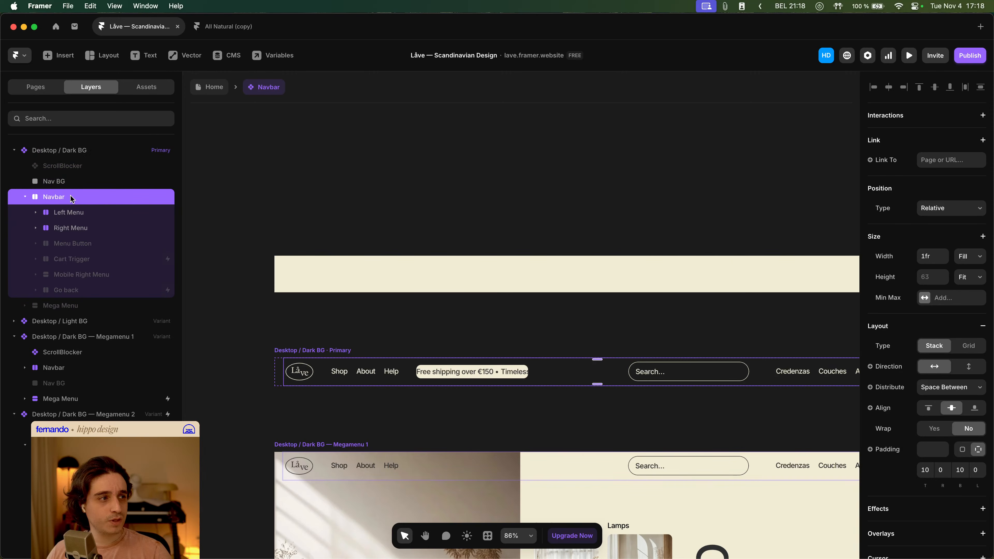
{"action": "scroll", "coordinate": [341, 357], "scroll_direction": "down", "scroll_amount": 3}
{"action": "left_click", "coordinate": [309, 324]}
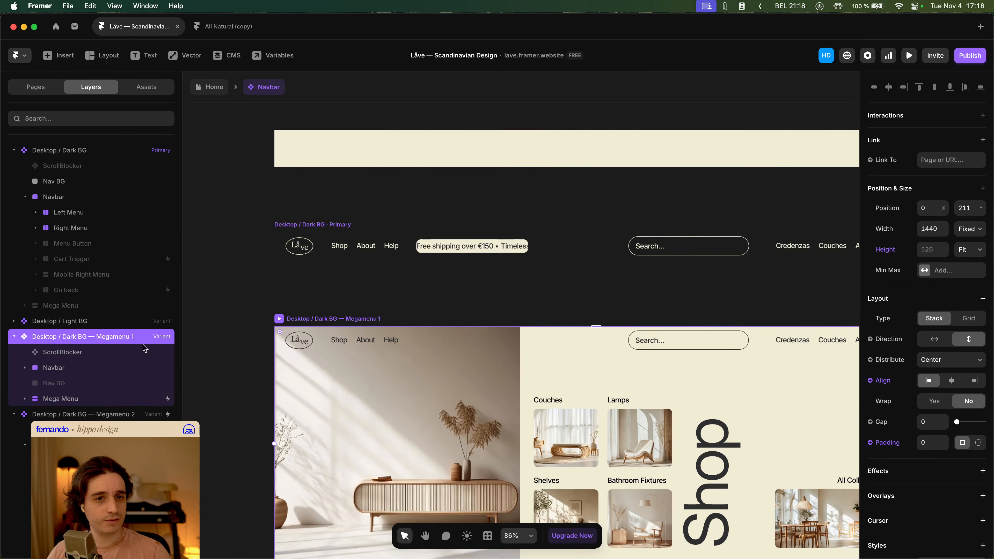
{"action": "left_click", "coordinate": [65, 369]}
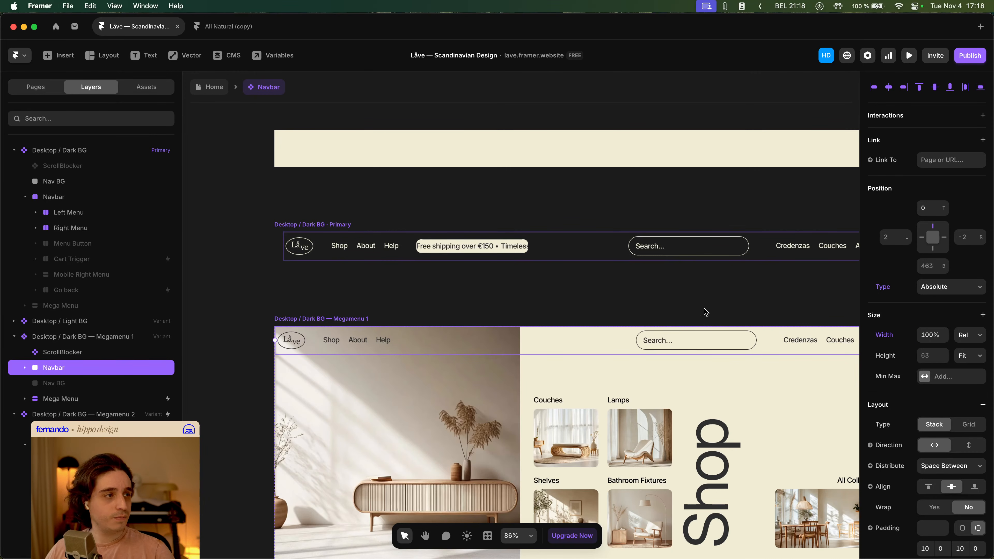
- Undo the last two changes and set the Megamenu 1 variant's Navbar left and right insets to 20
{"action": "scroll", "coordinate": [356, 303], "scroll_direction": "up", "scroll_amount": 1}
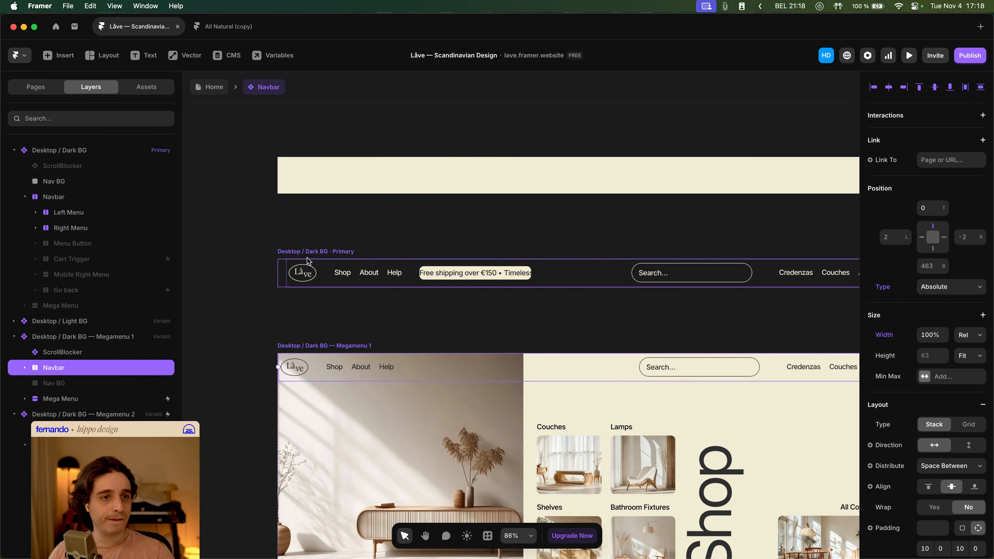
{"action": "left_click", "coordinate": [285, 267]}
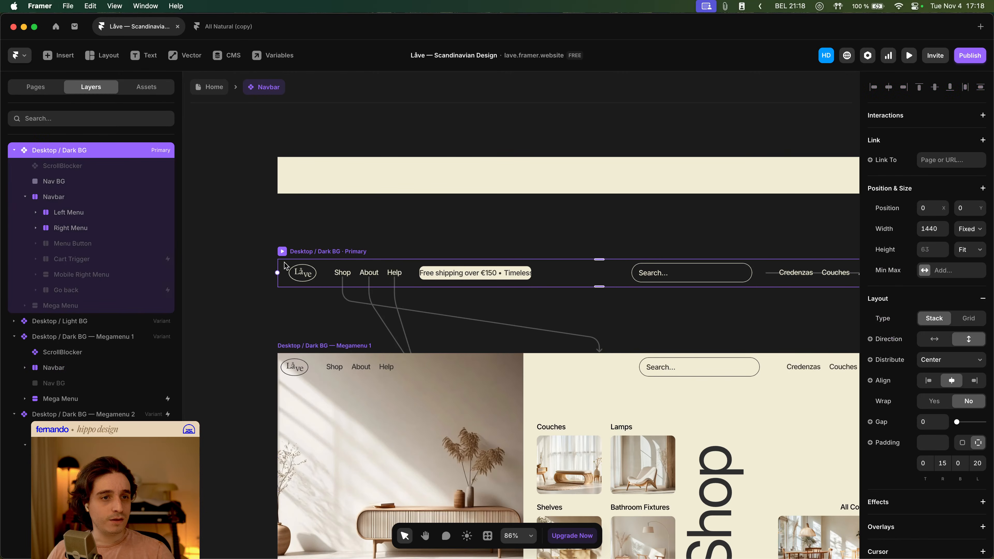
{"action": "left_click", "coordinate": [322, 347]}
{"action": "key", "text": "super+z"}
{"action": "key", "text": "super+z"}
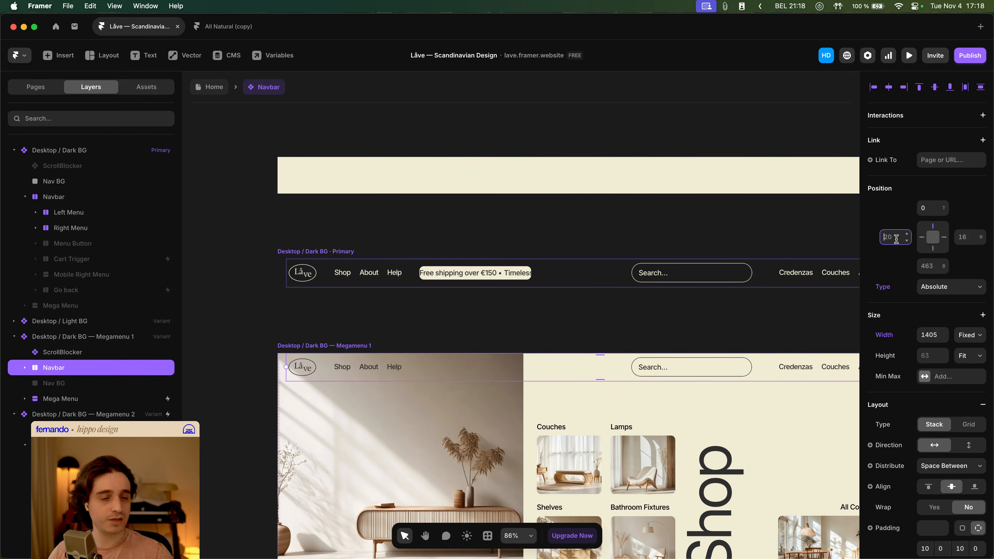
{"action": "type", "text": "20"}
{"action": "key", "text": "Tab"}
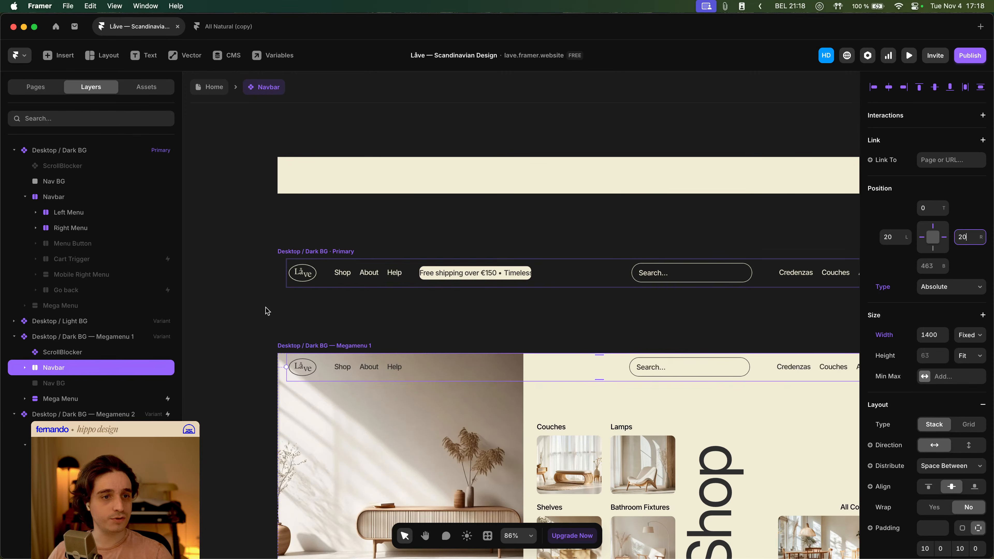
- Return to the Home page and preview the desktop site, opening the Shop mega menu to check the navbar alignment
{"action": "left_click", "coordinate": [268, 312]}
{"action": "left_click", "coordinate": [199, 88]}
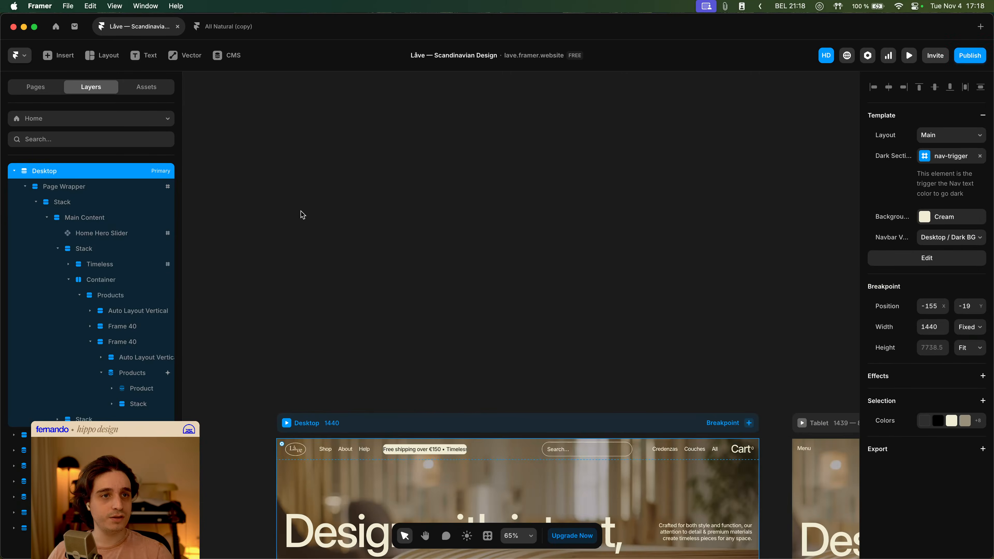
{"action": "left_click", "coordinate": [287, 424]}
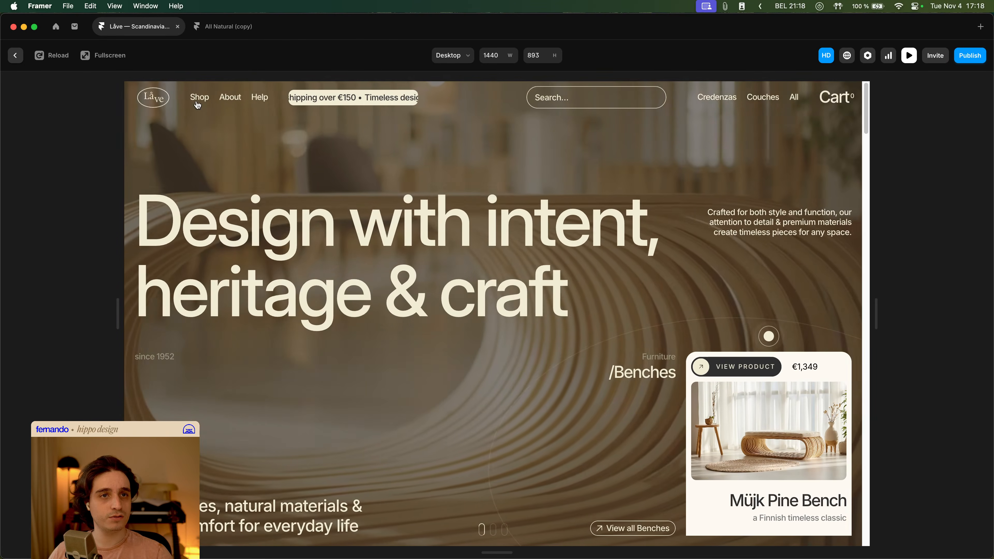
{"action": "mouse_move", "coordinate": [197, 98]}
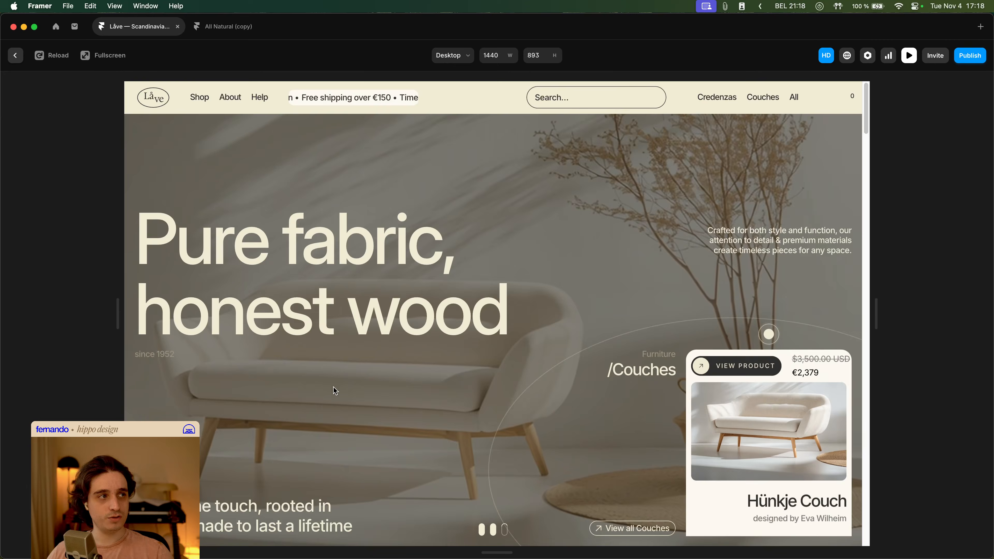
{"action": "key", "text": "Escape"}
- Reopen the Navbar component and inspect the Navbar layer's position in the Megamenu 1 variant
{"action": "scroll", "coordinate": [393, 390], "scroll_direction": "down", "scroll_amount": 3}
{"action": "double_click", "coordinate": [394, 387]}
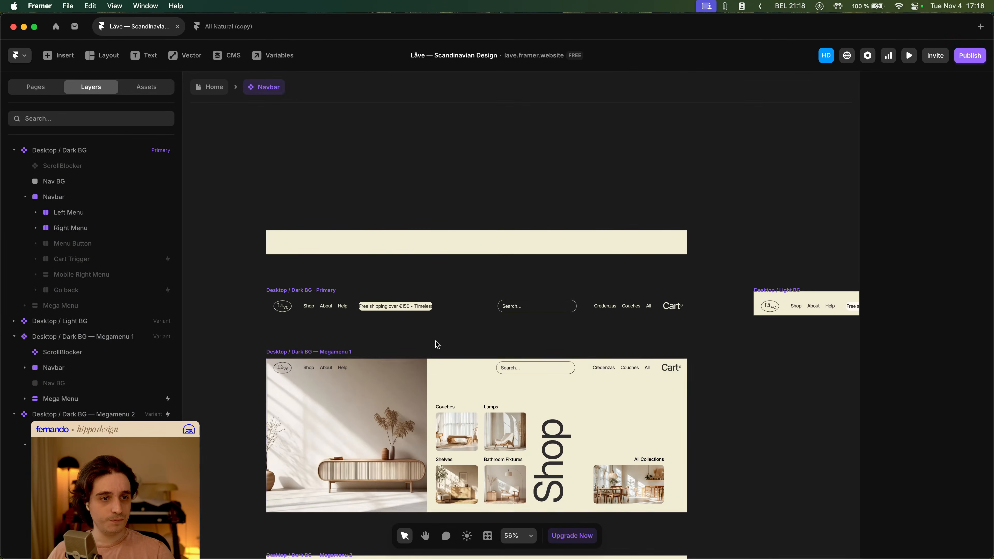
{"action": "left_click", "coordinate": [310, 291]}
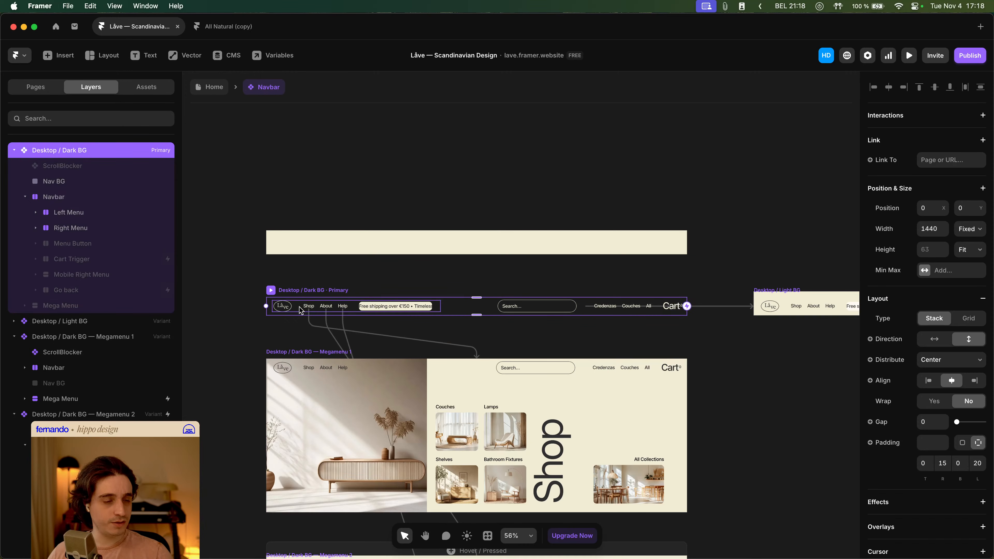
{"action": "left_click", "coordinate": [300, 356]}
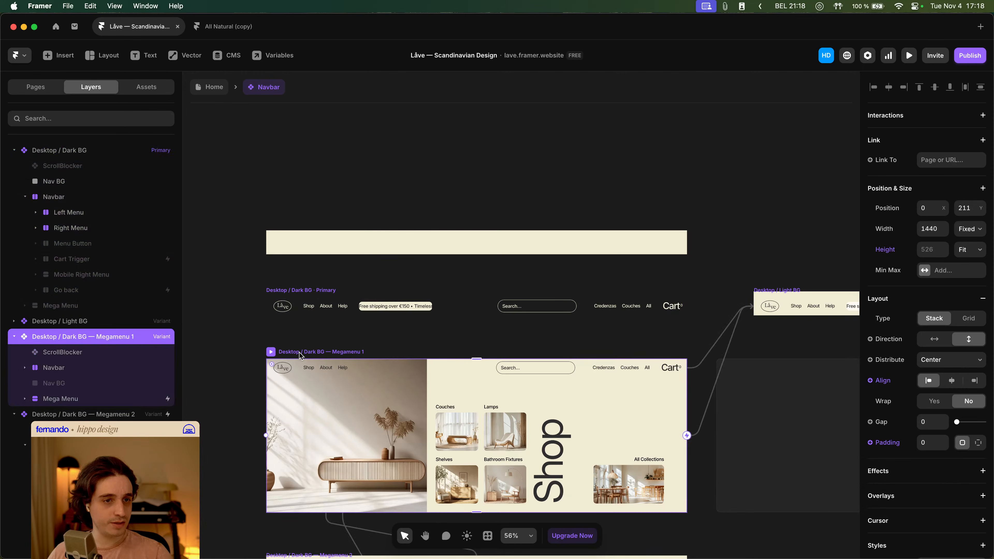
{"action": "left_click", "coordinate": [359, 373]}
{"action": "left_click", "coordinate": [78, 369]}
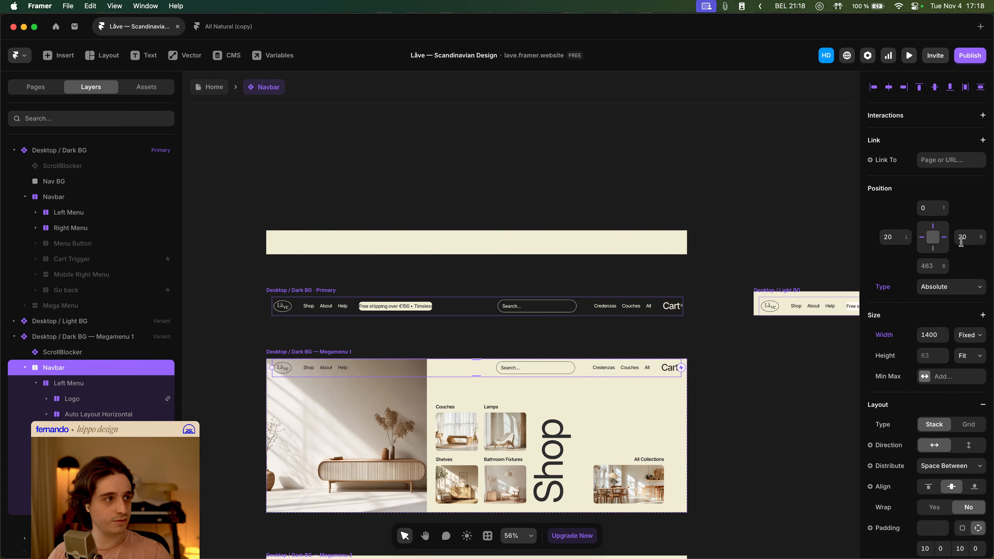
- Set the Megamenu 1 variant's Navbar right inset to 15 and return to the Home page
{"action": "type", "text": "15"}
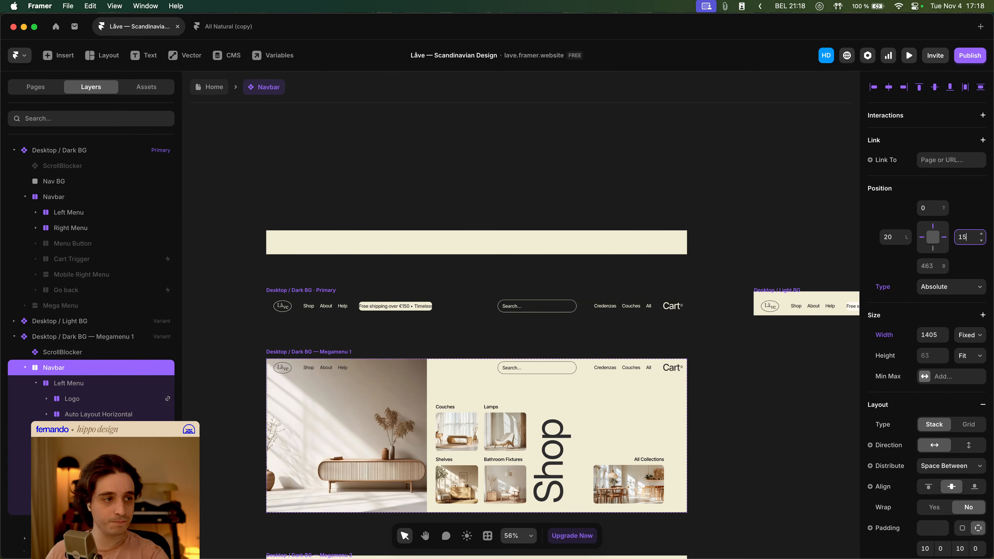
{"action": "left_click", "coordinate": [213, 89]}
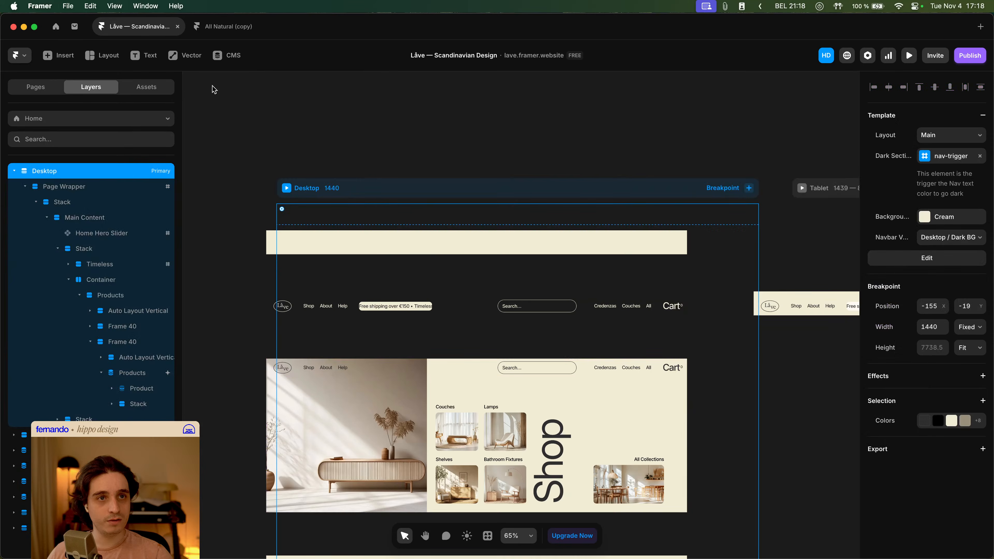
- Preview the desktop site and test the Cart button and the search overlay, opening and dismissing them
{"action": "key", "text": "super+p"}
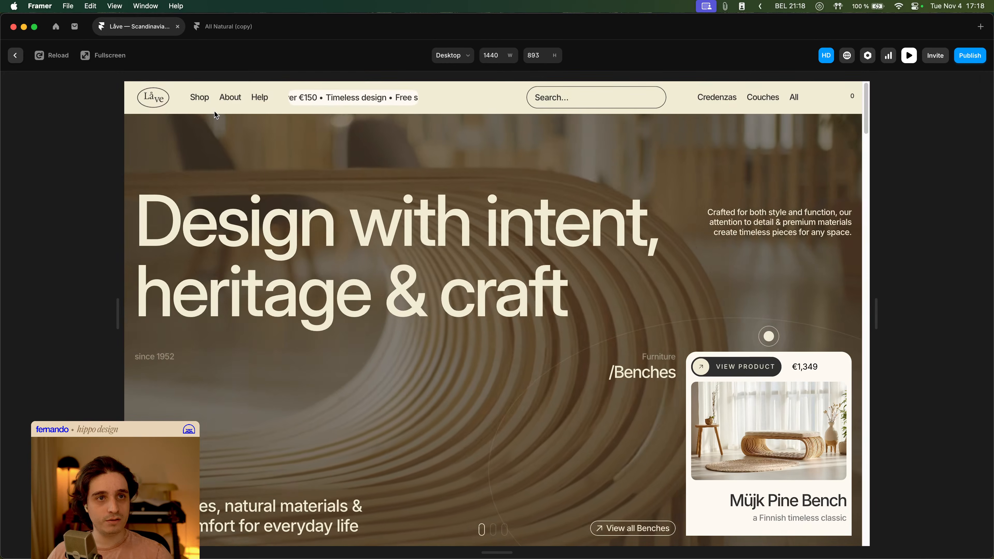
{"action": "mouse_move", "coordinate": [207, 103]}
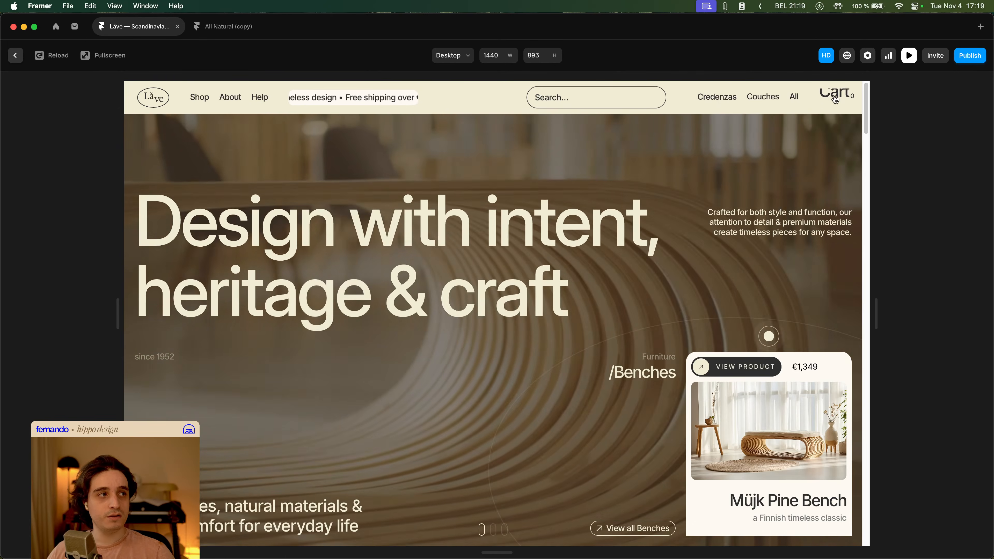
{"action": "left_click", "coordinate": [836, 96]}
{"action": "left_click", "coordinate": [345, 209]}
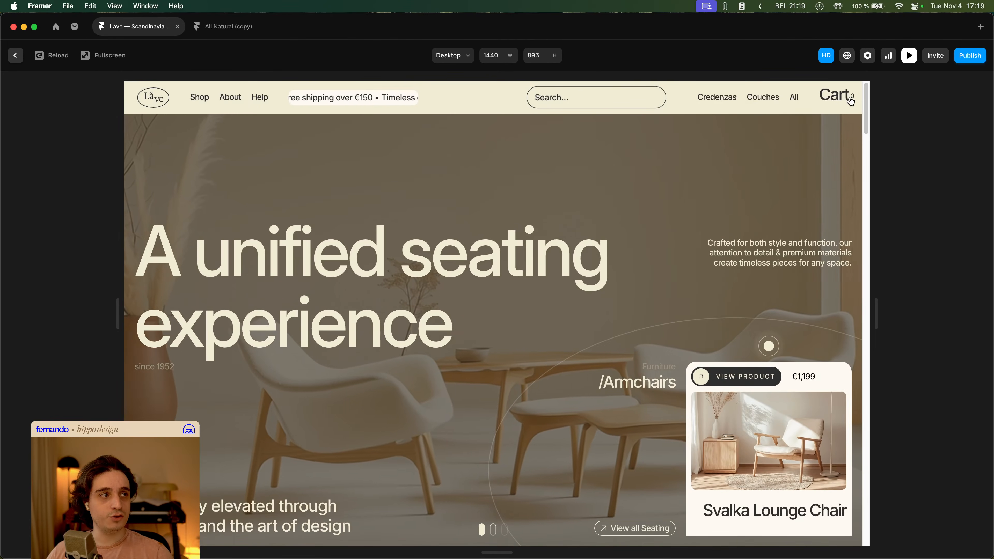
{"action": "left_click", "coordinate": [835, 97]}
{"action": "left_click", "coordinate": [462, 190]}
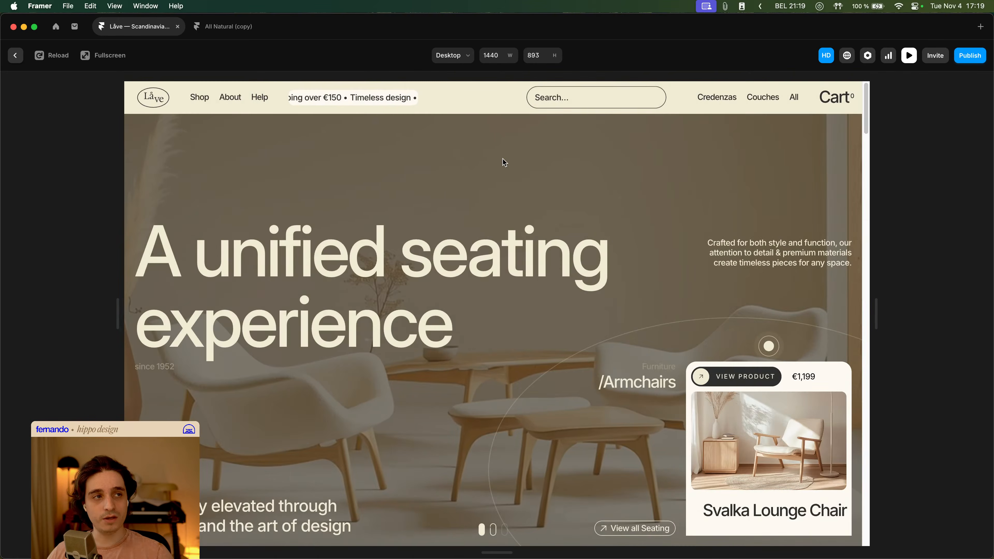
{"action": "left_click", "coordinate": [604, 97]}
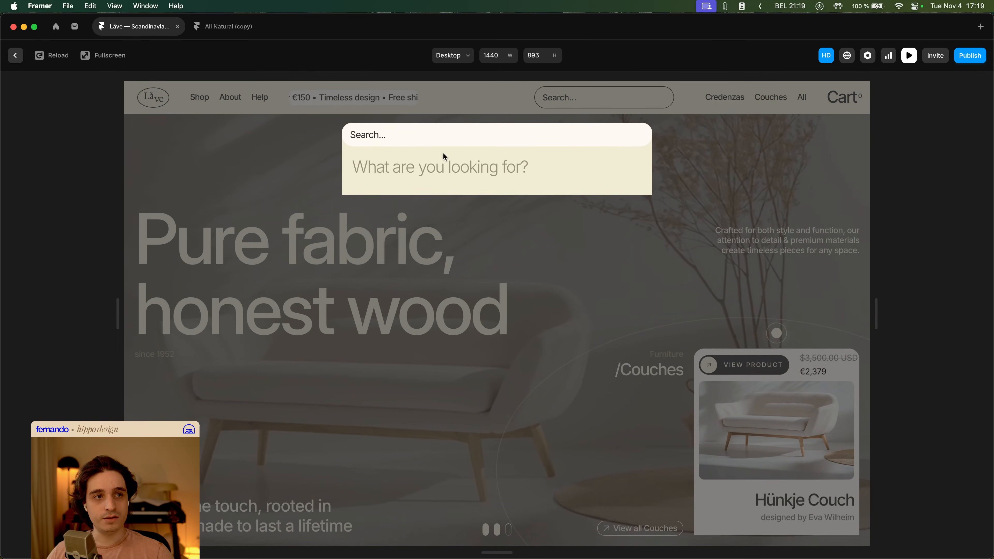
{"action": "left_click_drag", "start_coordinate": [546, 169], "coordinate": [355, 164]}
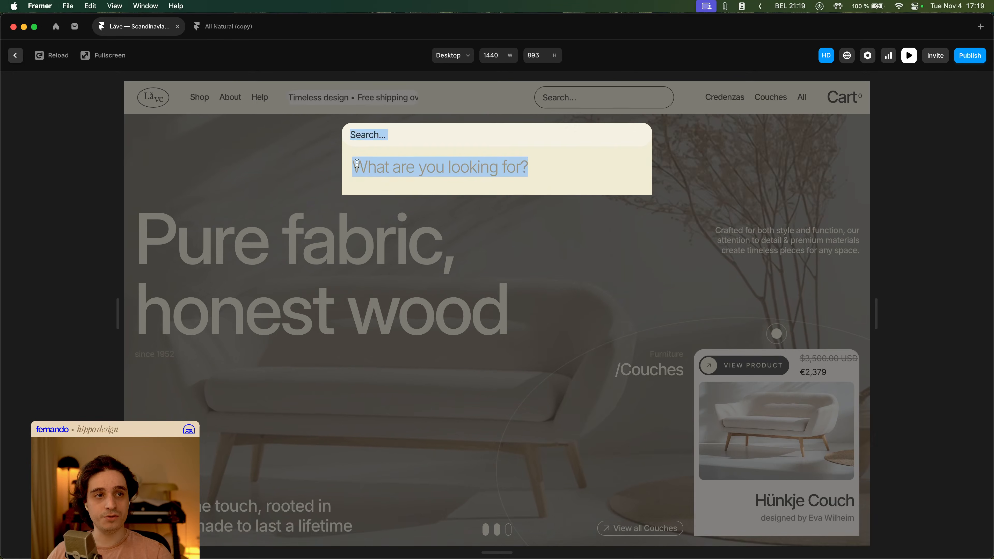
{"action": "left_click", "coordinate": [487, 170]}
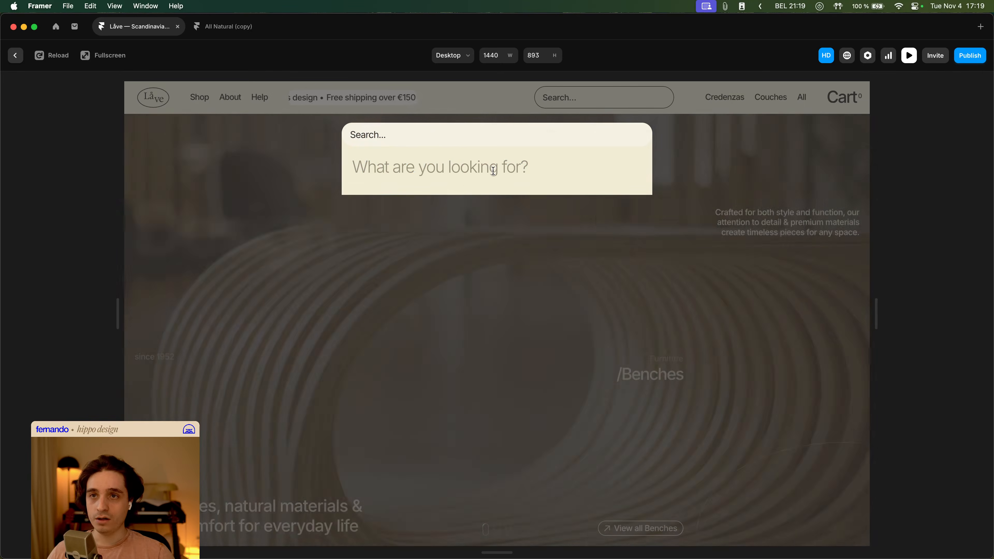
{"action": "left_click_drag", "start_coordinate": [532, 170], "coordinate": [419, 169]}
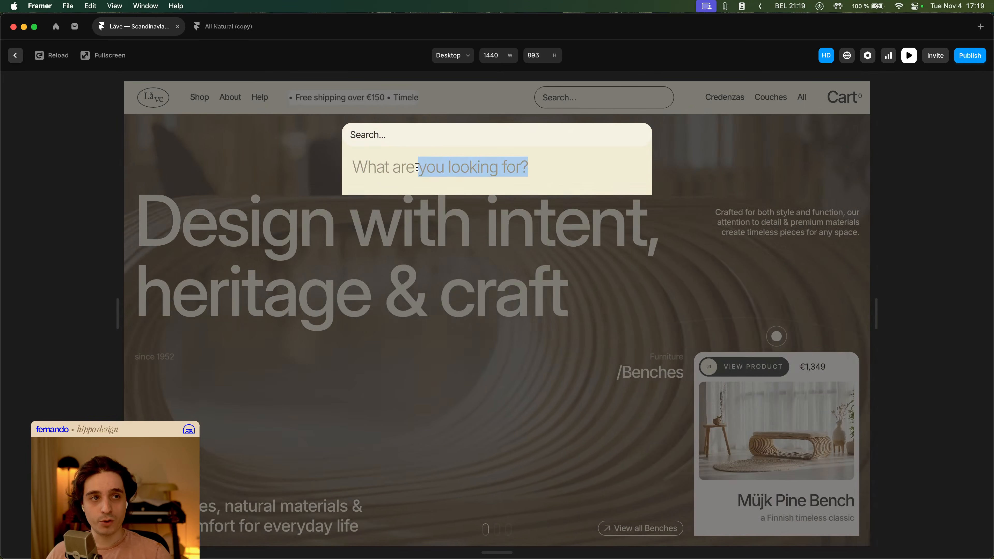
{"action": "left_click", "coordinate": [421, 168]}
{"action": "left_click", "coordinate": [435, 250]}
{"action": "left_click", "coordinate": [574, 99]}
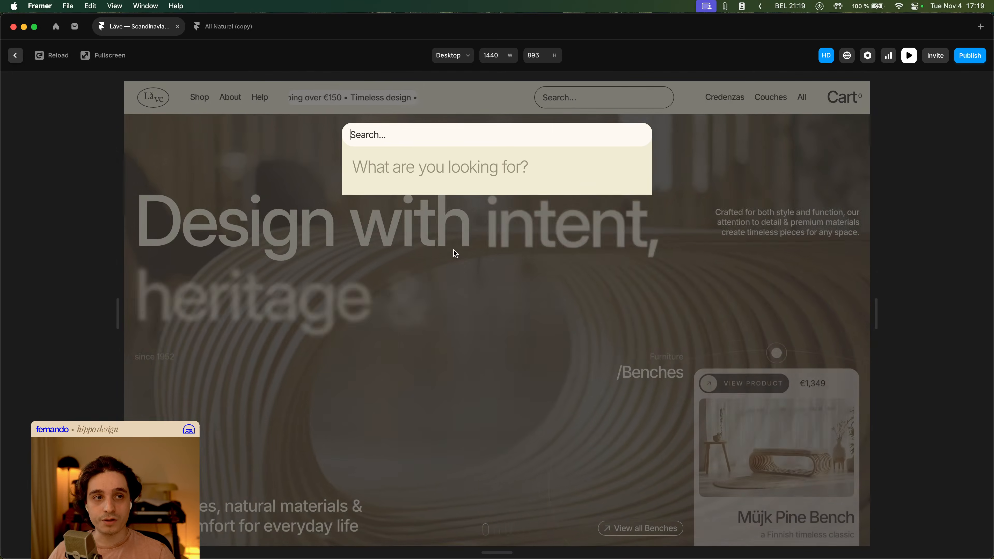
{"action": "left_click", "coordinate": [455, 253]}
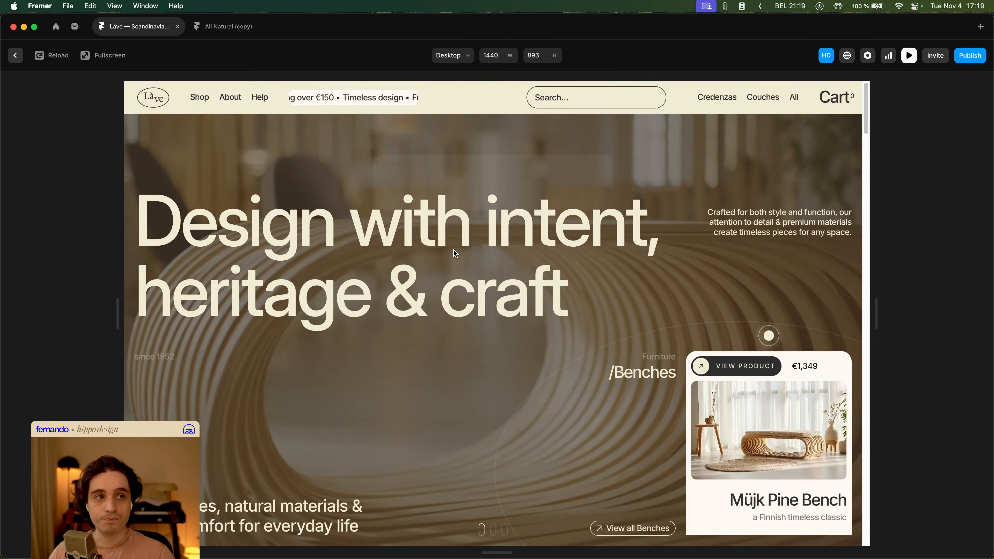
- Open and close the cart drawer and search overlay again, hover Shop to check the mega menu, then exit preview
{"action": "left_click", "coordinate": [843, 97]}
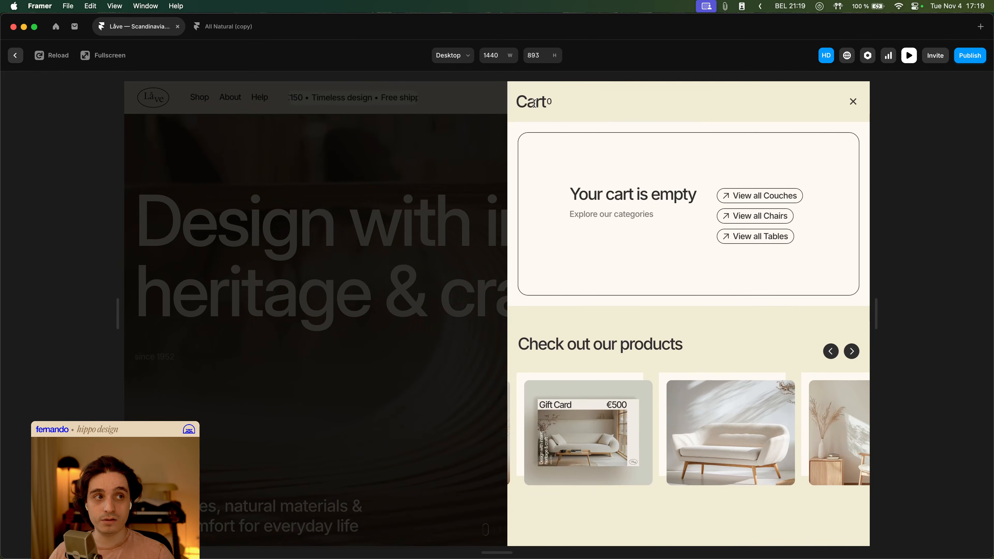
{"action": "left_click", "coordinate": [410, 231]}
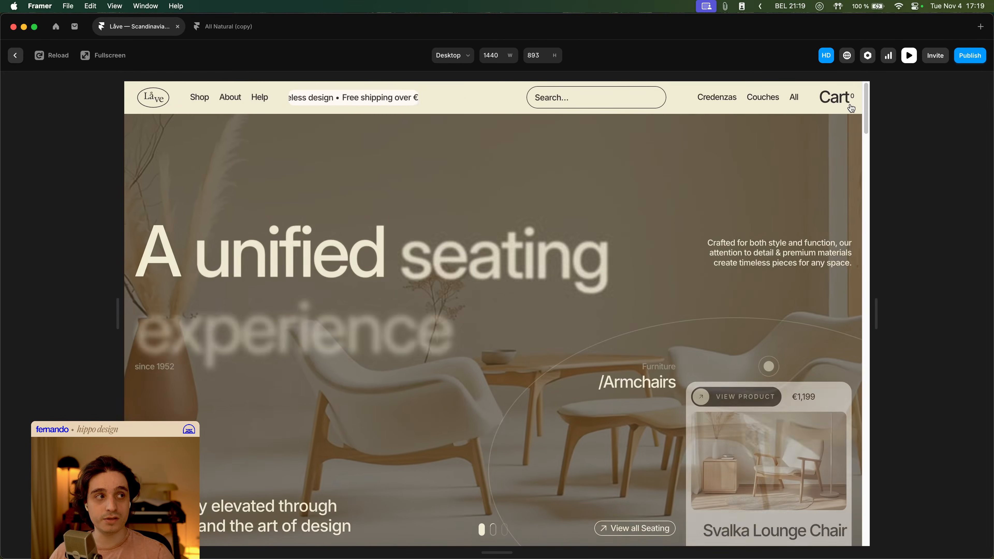
{"action": "left_click", "coordinate": [842, 97]}
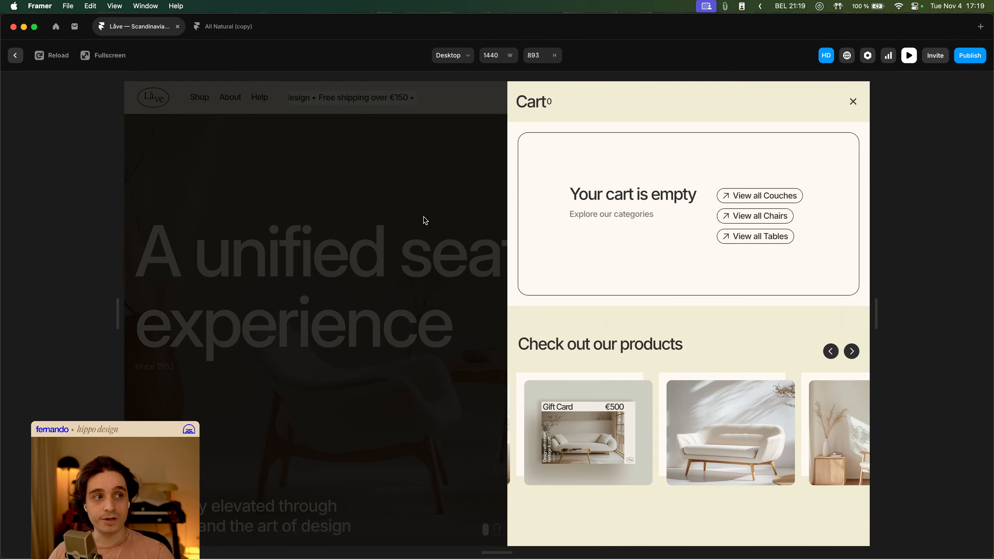
{"action": "left_click", "coordinate": [423, 218]}
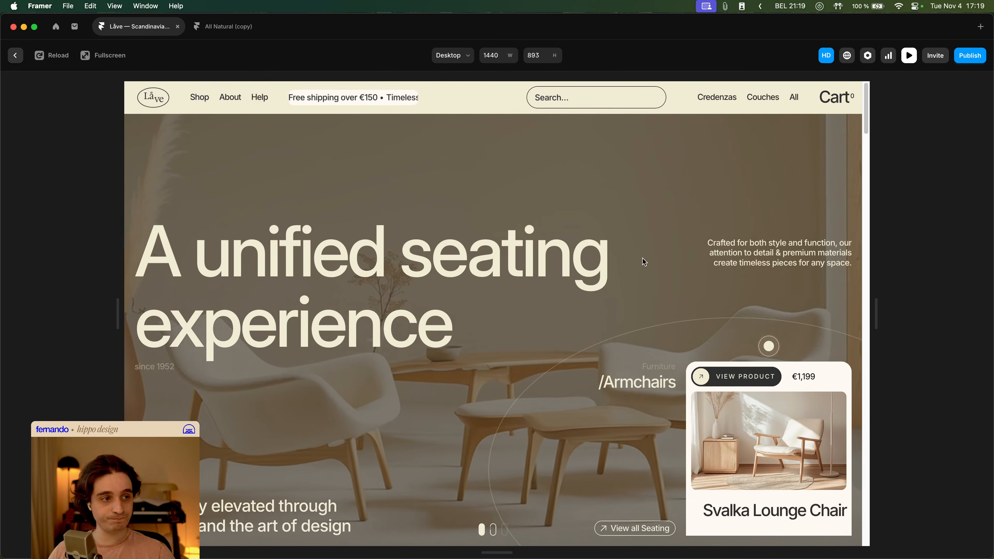
{"action": "scroll", "coordinate": [642, 259], "scroll_direction": "down", "scroll_amount": 10}
{"action": "scroll", "coordinate": [655, 259], "scroll_direction": "up", "scroll_amount": 10}
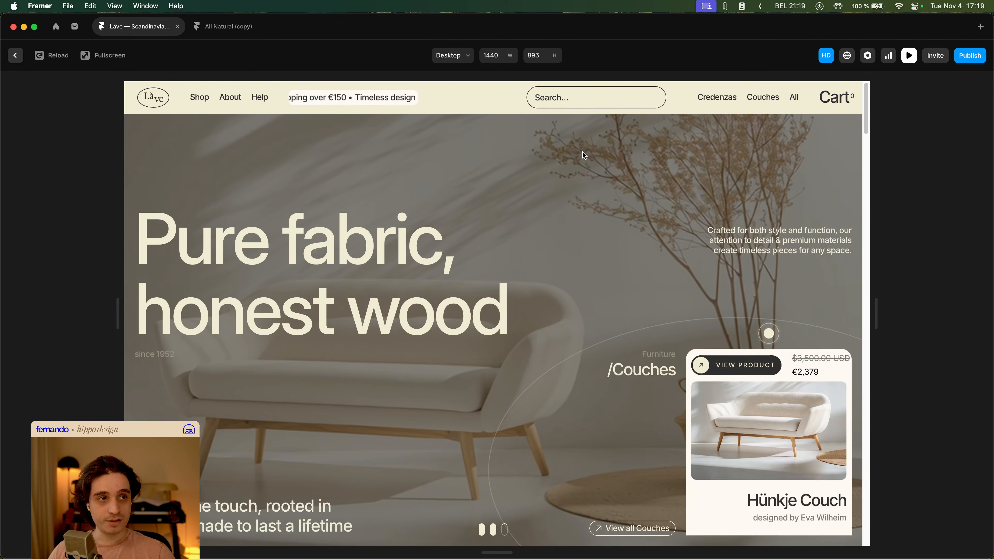
{"action": "left_click", "coordinate": [572, 96]}
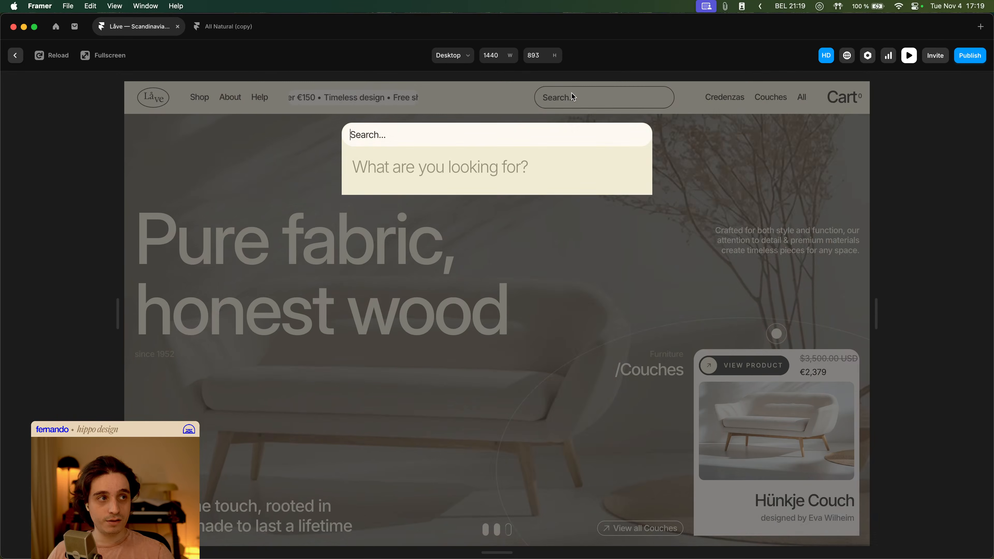
{"action": "left_click", "coordinate": [732, 149]}
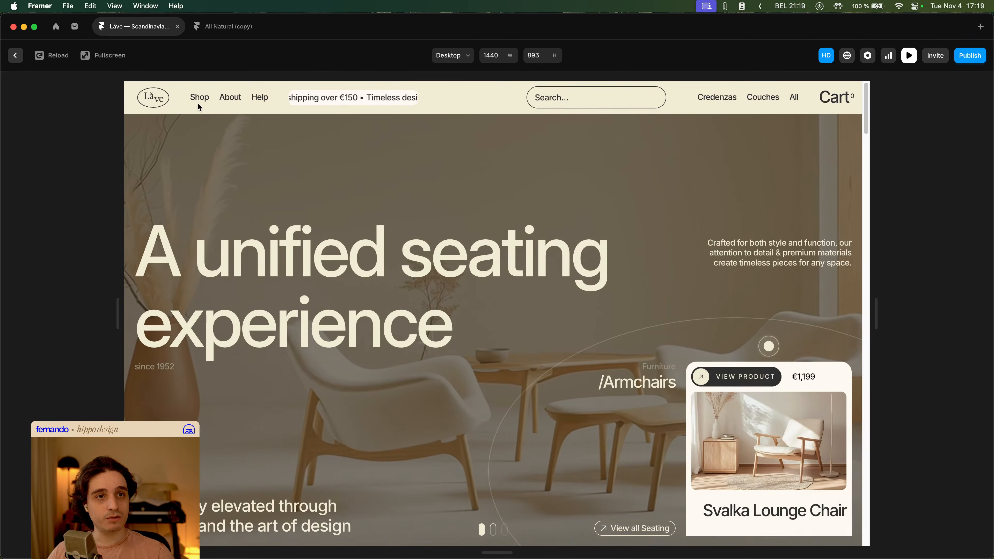
{"action": "mouse_move", "coordinate": [198, 102]}
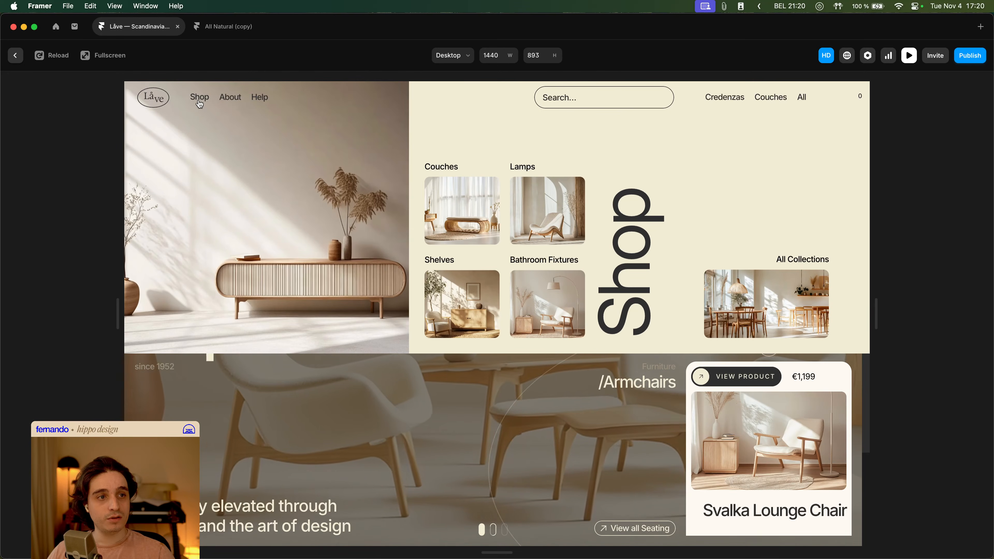
{"action": "key", "text": "Escape"}
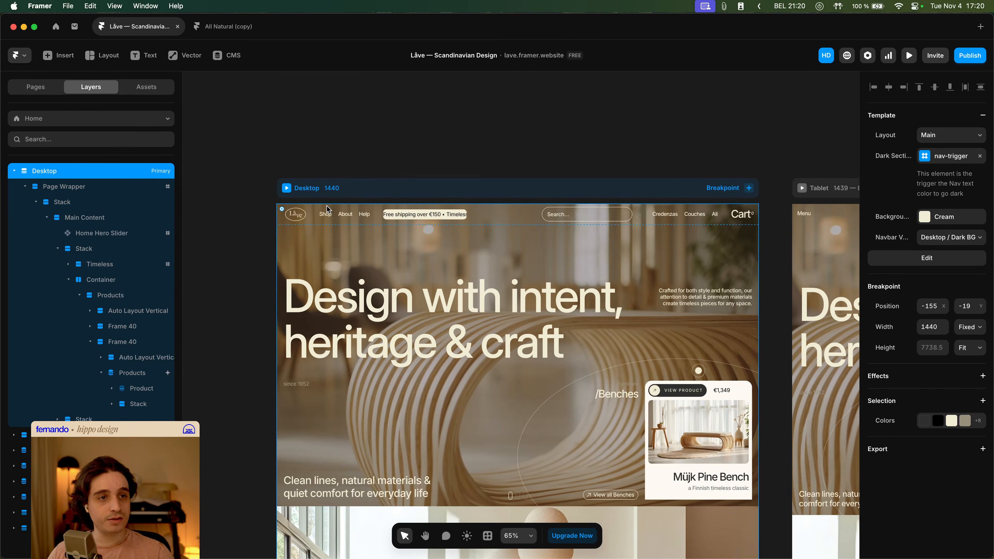
- Reopen the Navbar component and inspect the category image stacks inside the Megamenu 1 mega menu
{"action": "double_click", "coordinate": [329, 219]}
{"action": "scroll", "coordinate": [435, 329], "scroll_direction": "down", "scroll_amount": 5}
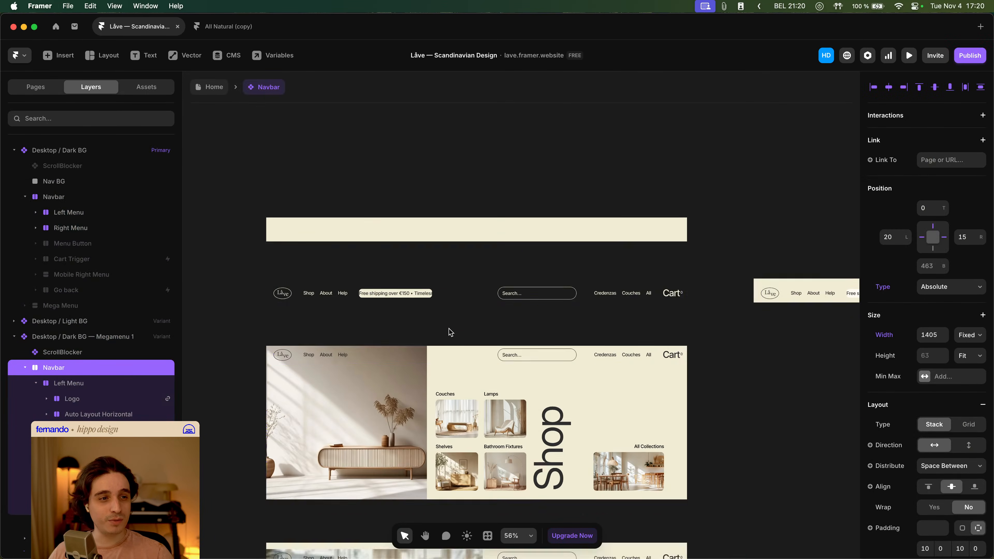
{"action": "left_click", "coordinate": [487, 353]}
{"action": "left_click", "coordinate": [474, 340]}
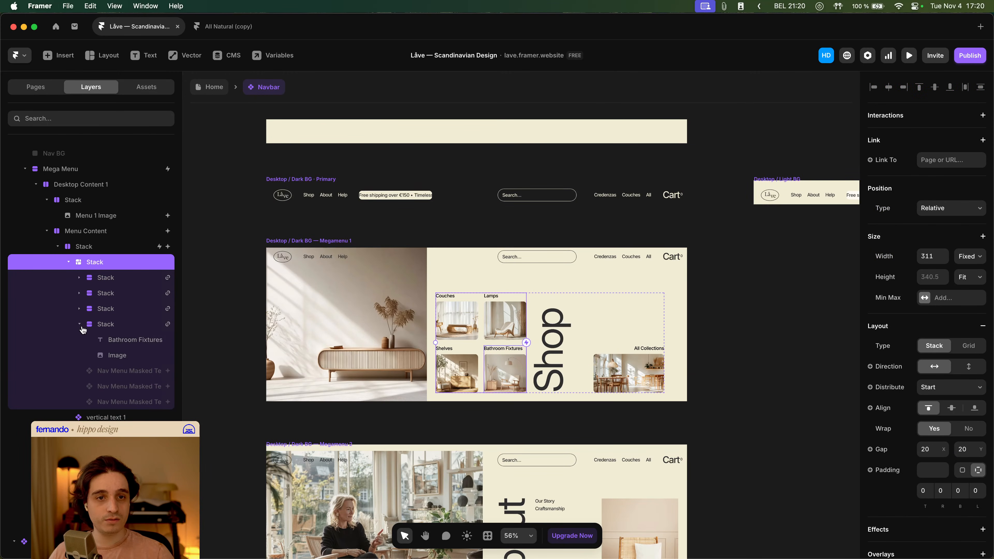
{"action": "left_click", "coordinate": [80, 324]}
{"action": "scroll", "coordinate": [440, 332], "scroll_direction": "up", "scroll_amount": 5}
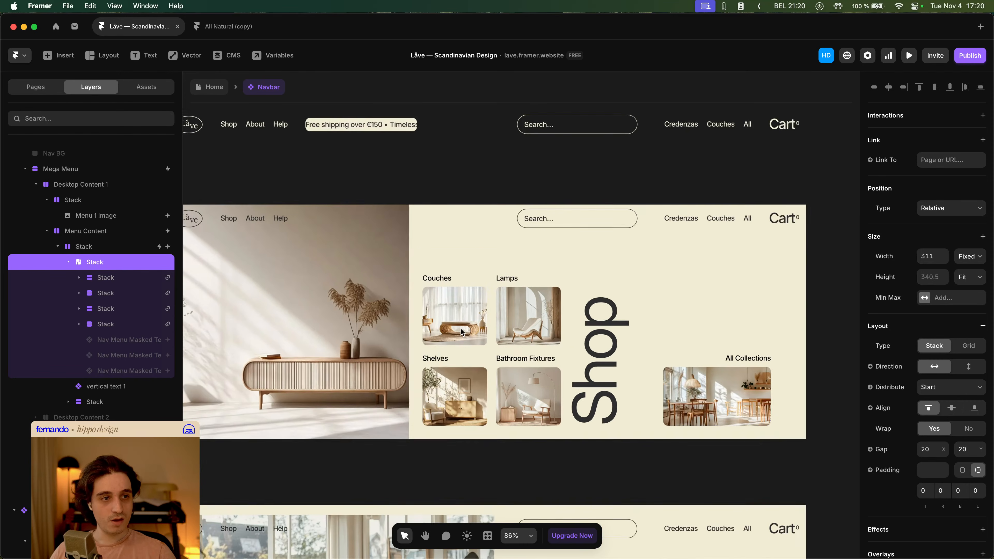
{"action": "scroll", "coordinate": [591, 331], "scroll_direction": "right", "scroll_amount": 5}
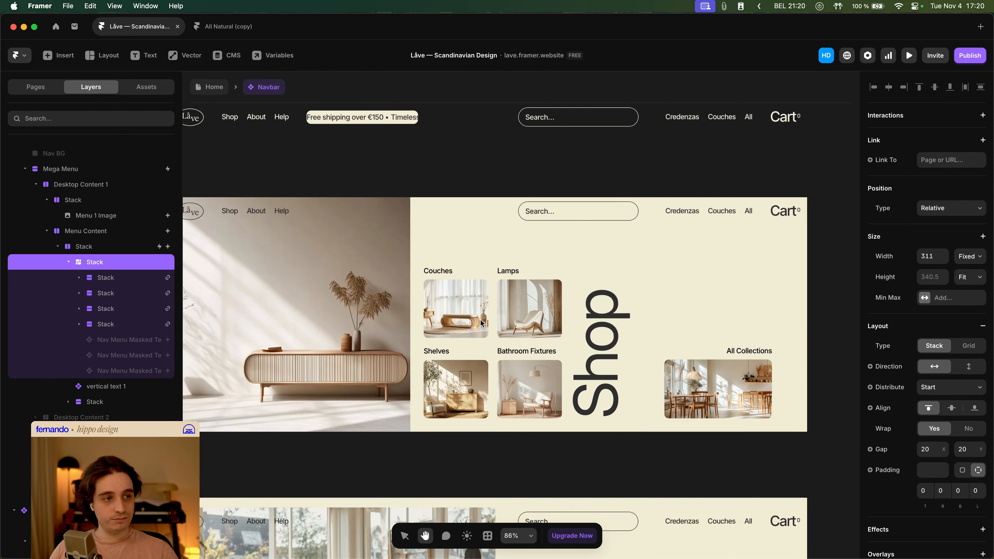
{"action": "left_click", "coordinate": [487, 278]}
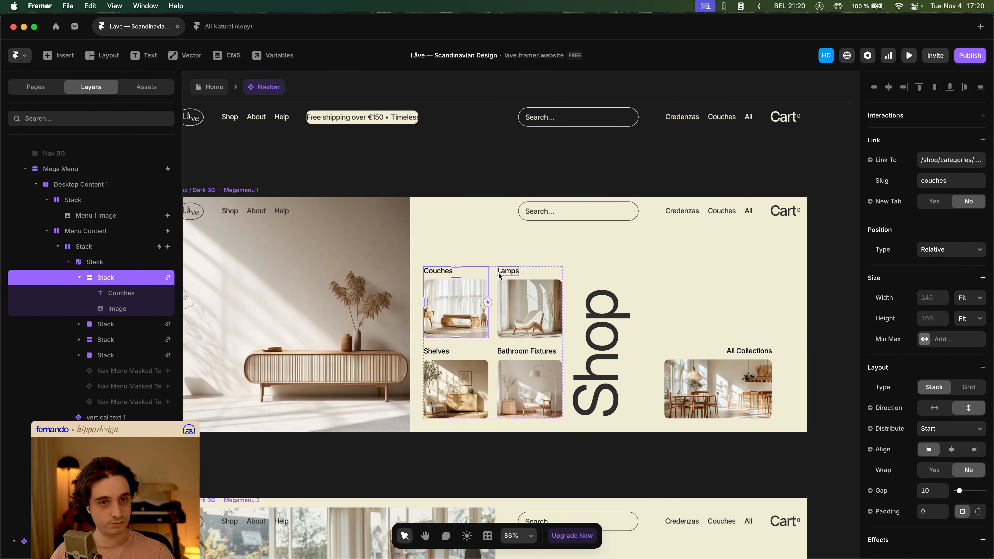
- Open the Menu Featured Categories component from the navbar, inspect its Category layer, and return to the Navbar component
{"action": "left_click", "coordinate": [79, 278]}
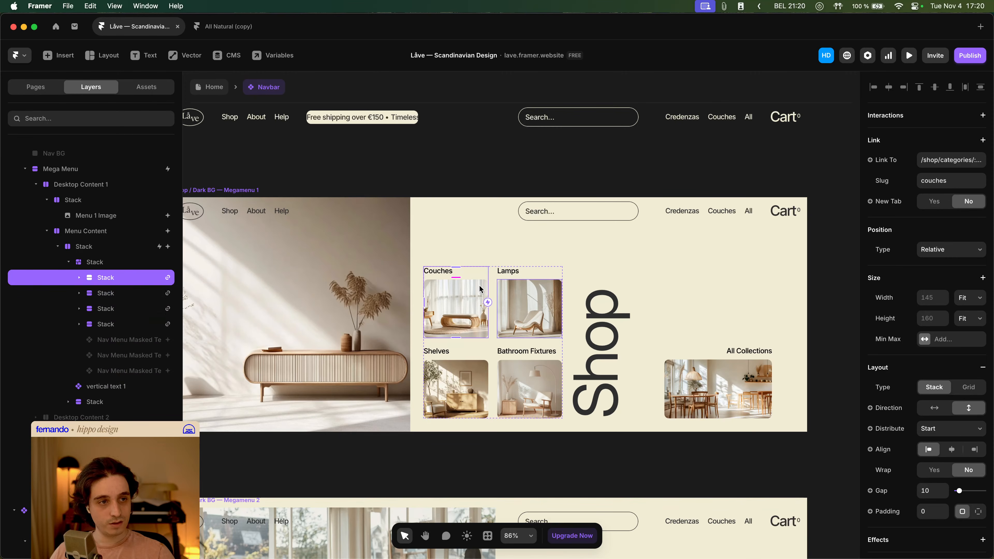
{"action": "scroll", "coordinate": [485, 313], "scroll_direction": "down", "scroll_amount": 6}
{"action": "scroll", "coordinate": [486, 315], "scroll_direction": "down", "scroll_amount": 2}
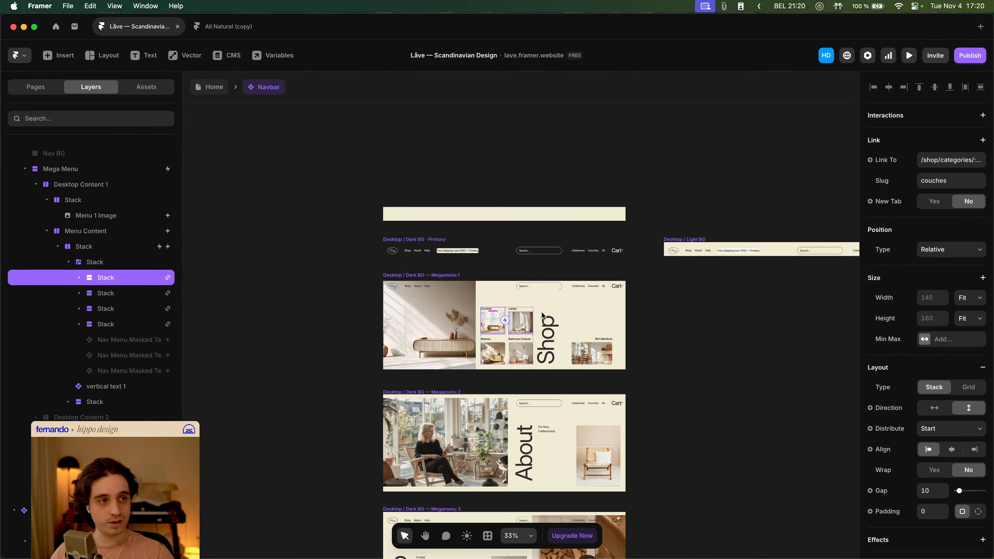
{"action": "scroll", "coordinate": [584, 289], "scroll_direction": "up", "scroll_amount": 5}
{"action": "left_click", "coordinate": [606, 273]}
{"action": "scroll", "coordinate": [75, 204], "scroll_direction": "up", "scroll_amount": 3}
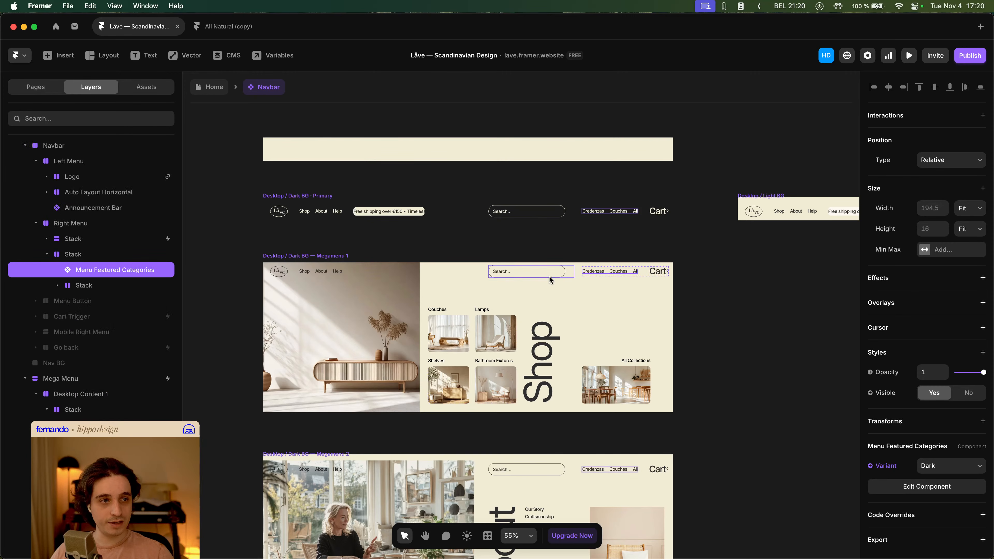
{"action": "double_click", "coordinate": [601, 274]}
{"action": "left_click", "coordinate": [66, 164]}
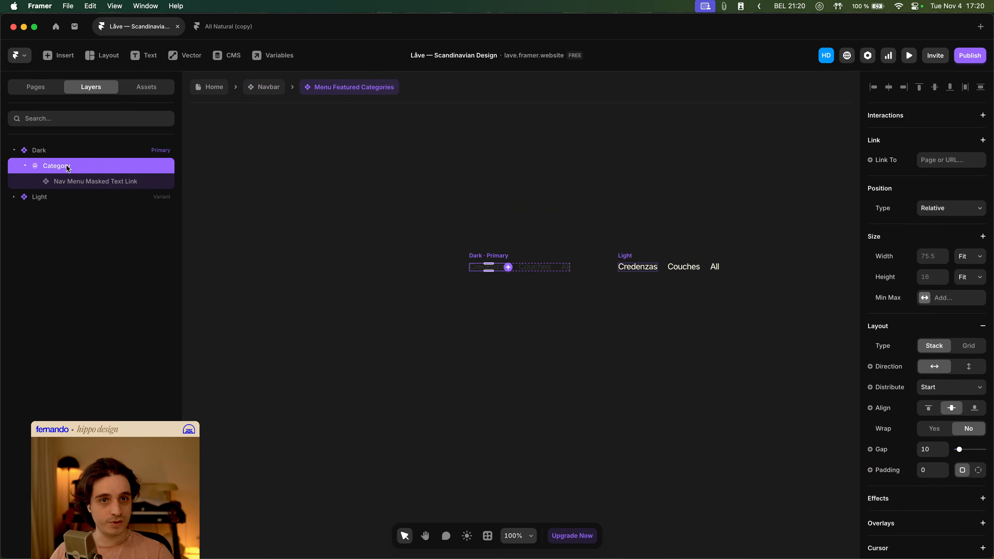
{"action": "left_click", "coordinate": [264, 90]}
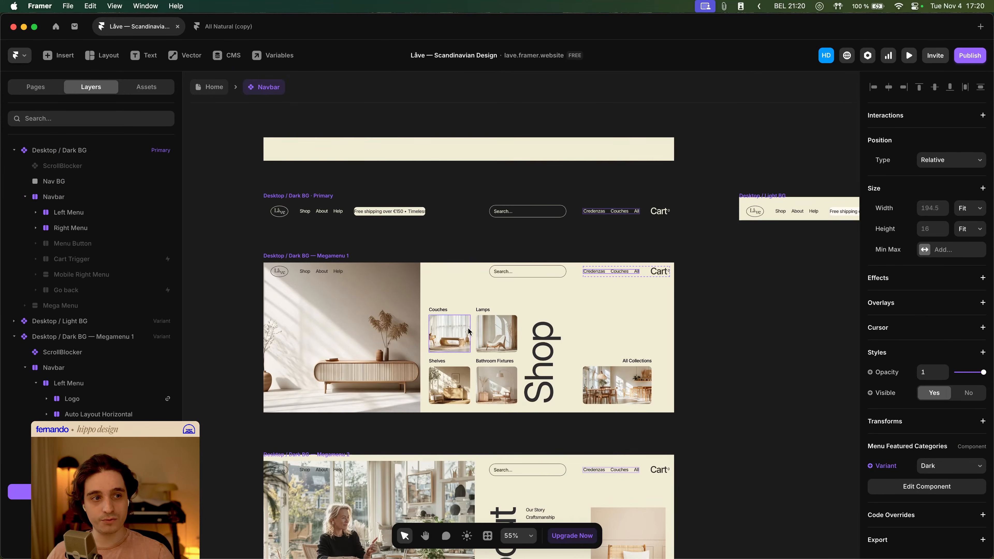
- Select the Megamenu 1 Menu Content stack in the layers and inspect its scroll animation effect
{"action": "left_click", "coordinate": [476, 358]}
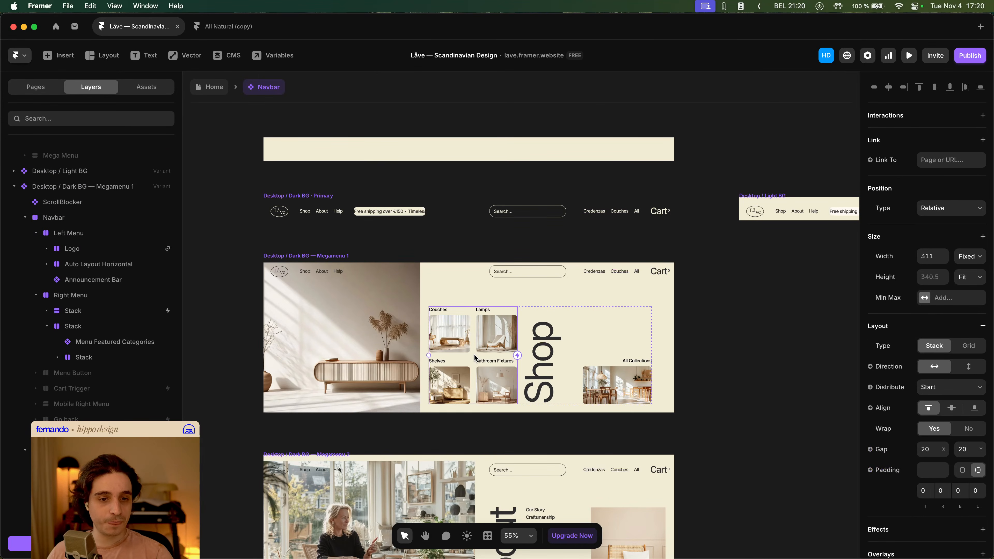
{"action": "left_click", "coordinate": [475, 355]}
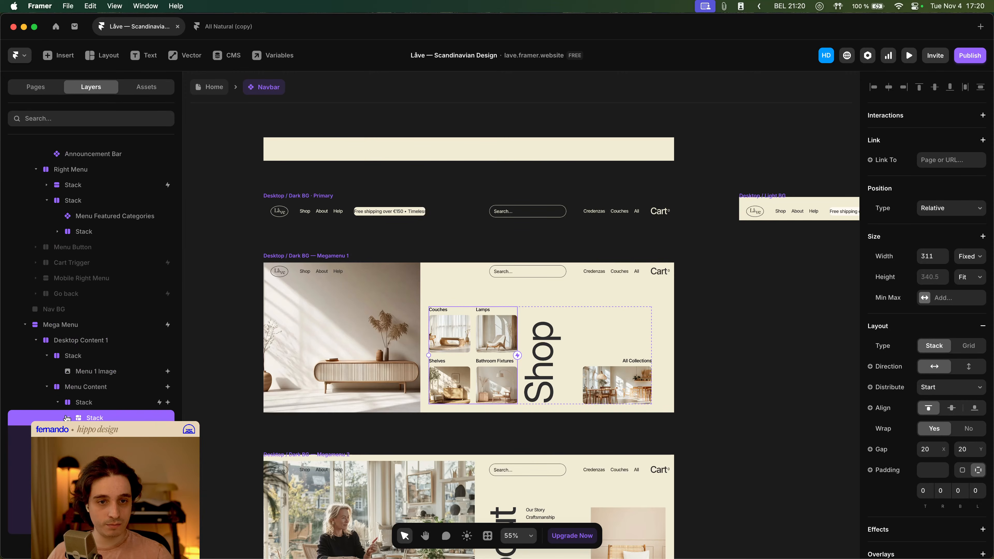
{"action": "left_click", "coordinate": [67, 418]}
{"action": "scroll", "coordinate": [90, 372], "scroll_direction": "down", "scroll_amount": 2}
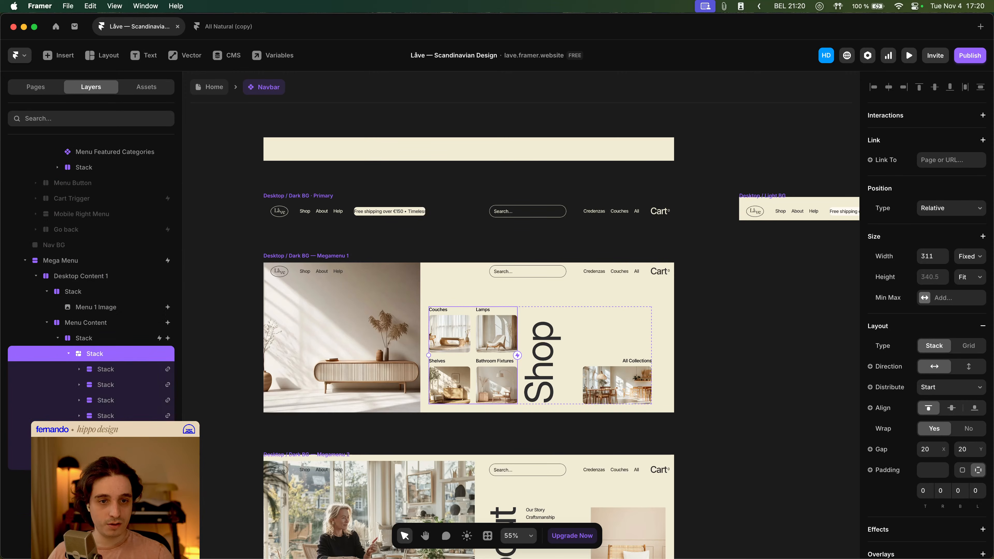
{"action": "left_click", "coordinate": [68, 353]}
{"action": "left_click", "coordinate": [88, 341]}
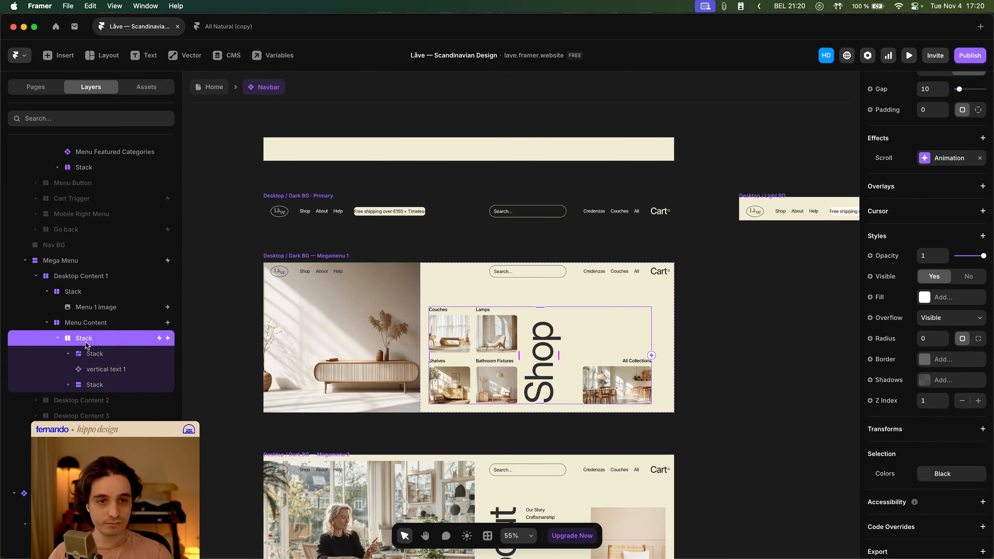
- Try pasting the copied stack into the Megamenu 1 image grid and reordering it, undoing all the changes
{"action": "left_click", "coordinate": [88, 355]}
{"action": "left_click", "coordinate": [69, 354]}
{"action": "left_click", "coordinate": [68, 353]}
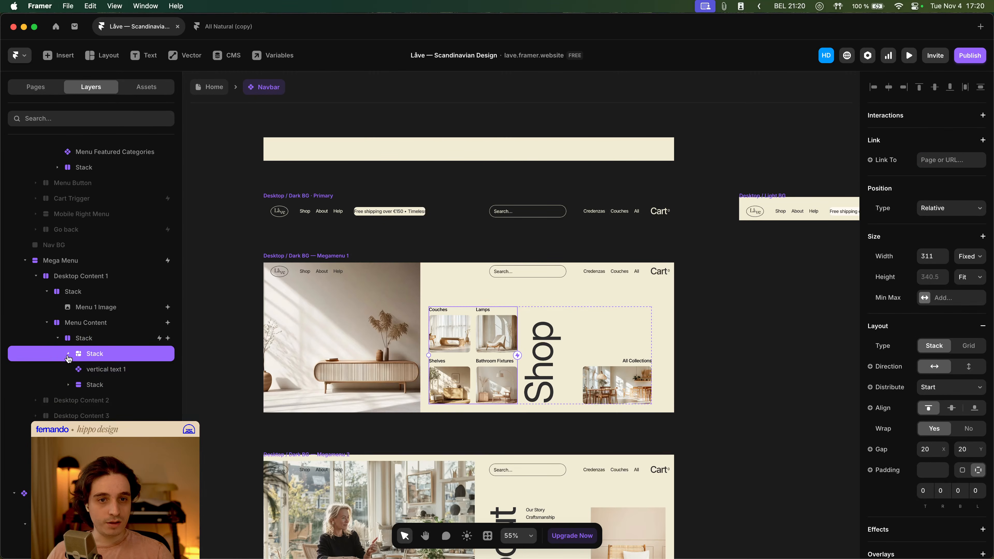
{"action": "left_click", "coordinate": [78, 343]}
{"action": "key", "text": "super+v"}
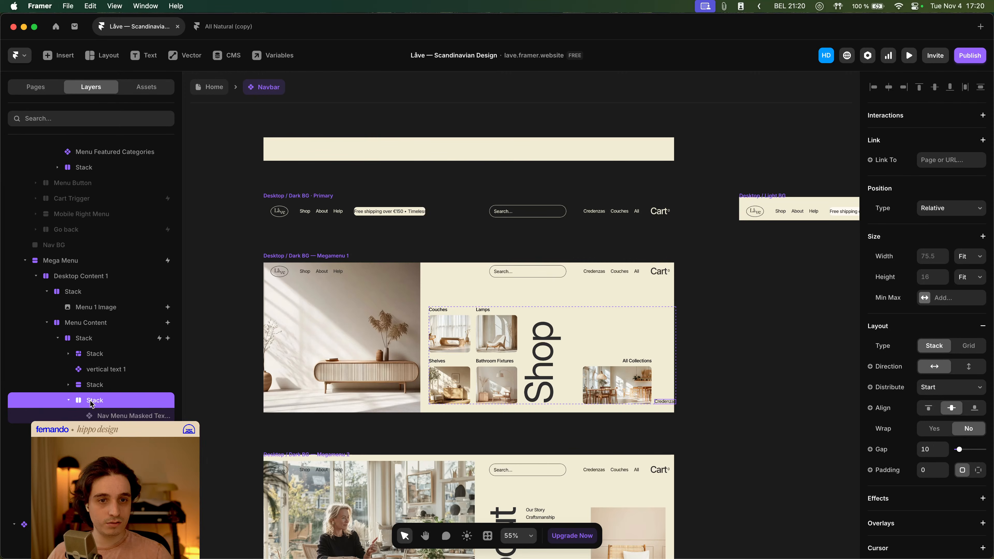
{"action": "left_click_drag", "start_coordinate": [91, 405], "coordinate": [91, 351]}
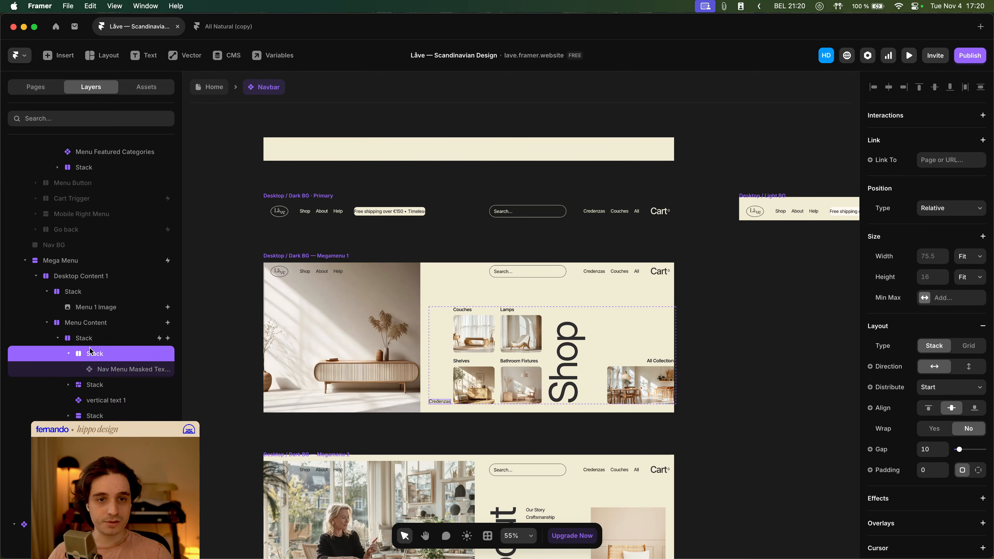
{"action": "key", "text": "Delete"}
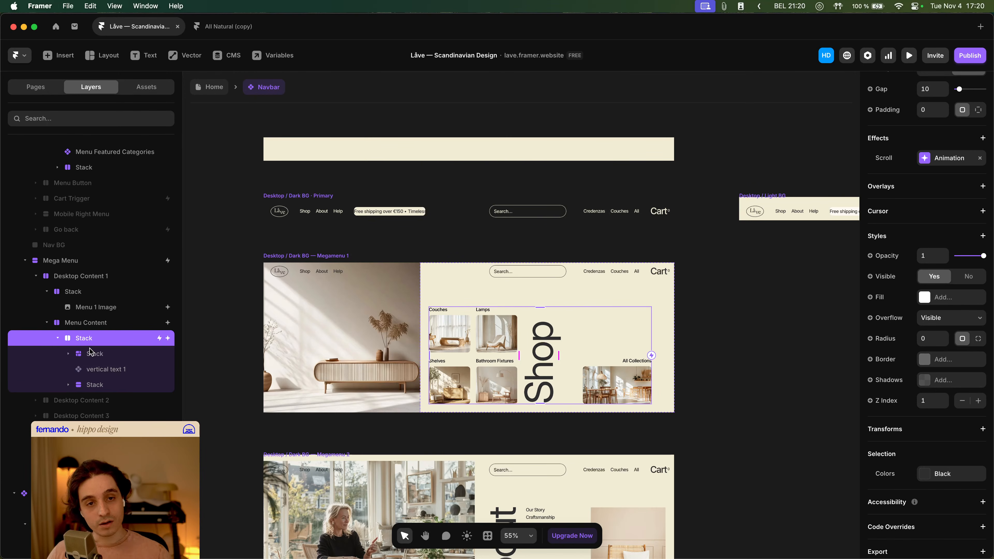
{"action": "key", "text": "super+z"}
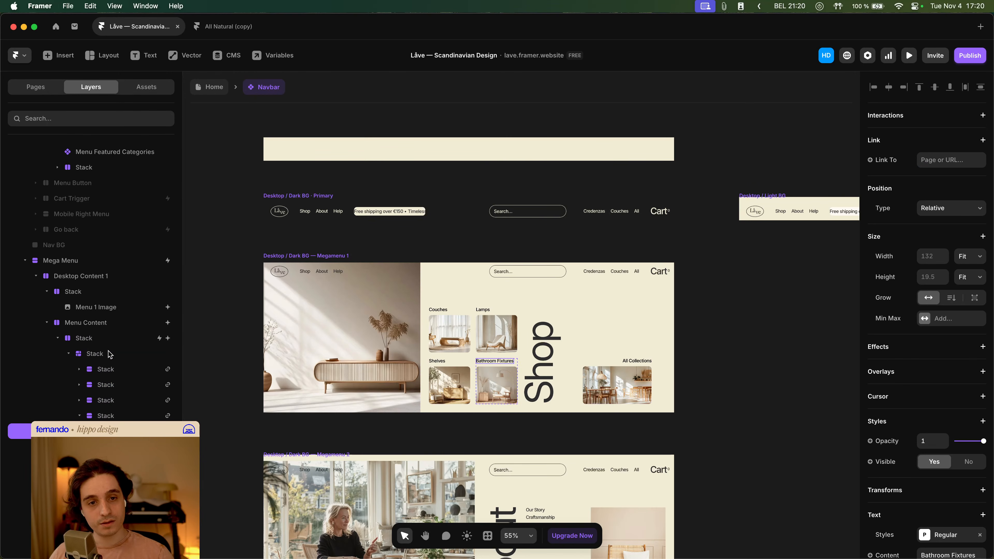
{"action": "left_click", "coordinate": [110, 354]}
{"action": "left_click", "coordinate": [743, 327]}
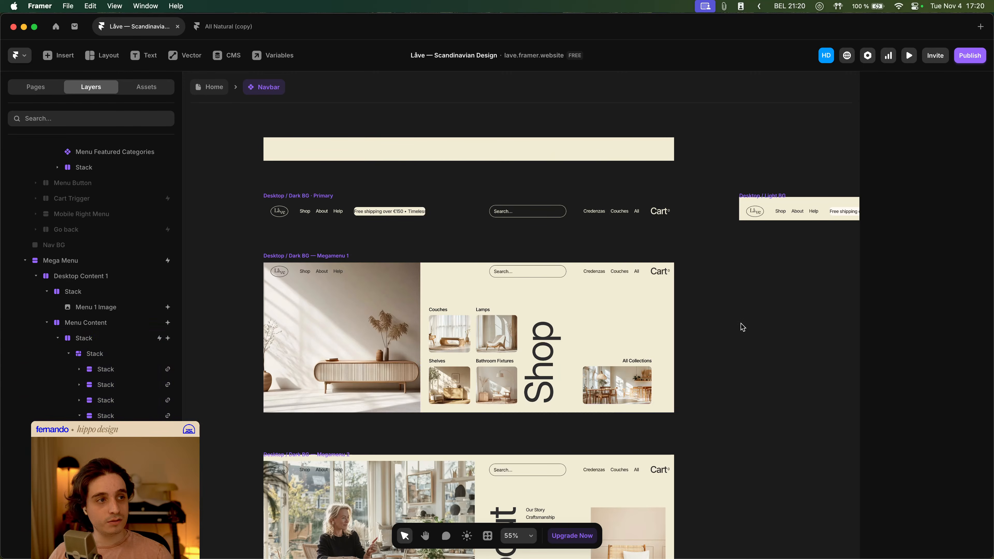
{"action": "key", "text": "super+z"}
{"action": "key", "text": "super+z"}
{"action": "left_click", "coordinate": [743, 328]}
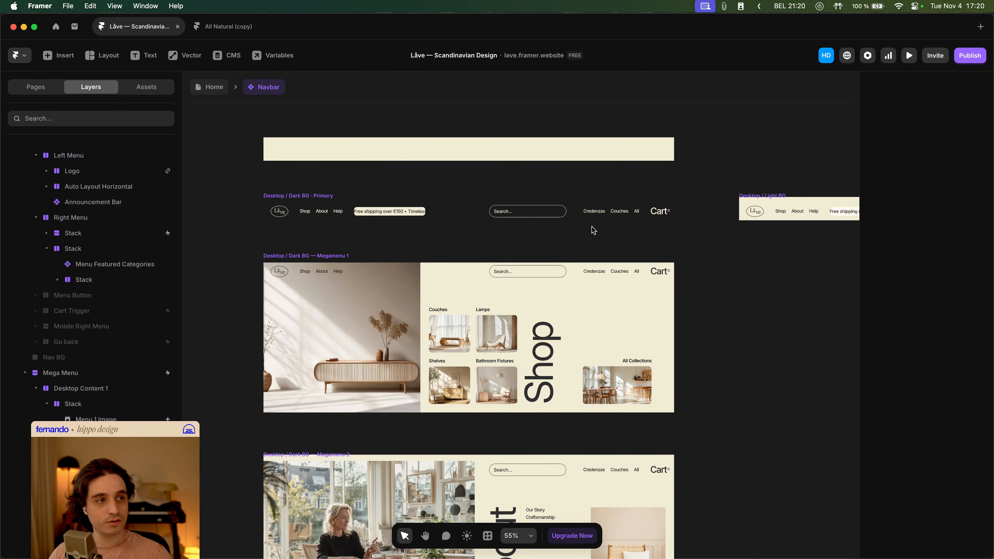
- Open the Menu Featured Categories component, inspect its Dark variant and Category list, and return to the Navbar component
{"action": "double_click", "coordinate": [598, 270]}
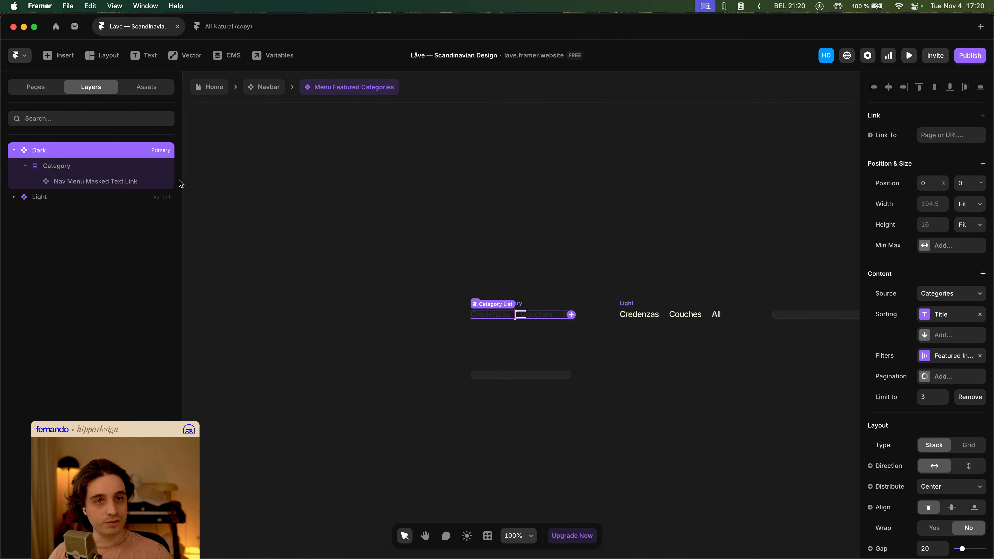
{"action": "left_click", "coordinate": [76, 169]}
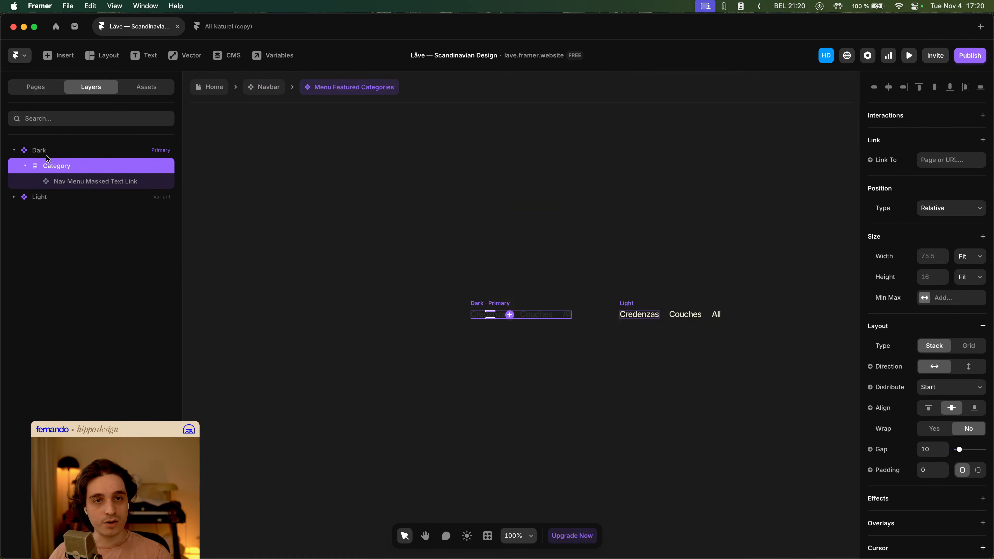
{"action": "left_click", "coordinate": [53, 150]}
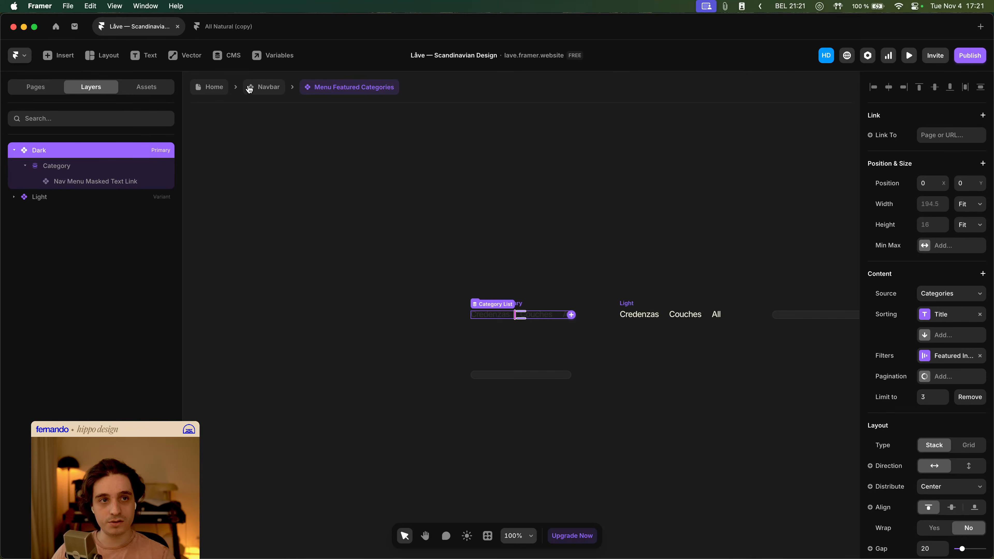
{"action": "left_click", "coordinate": [266, 87]}
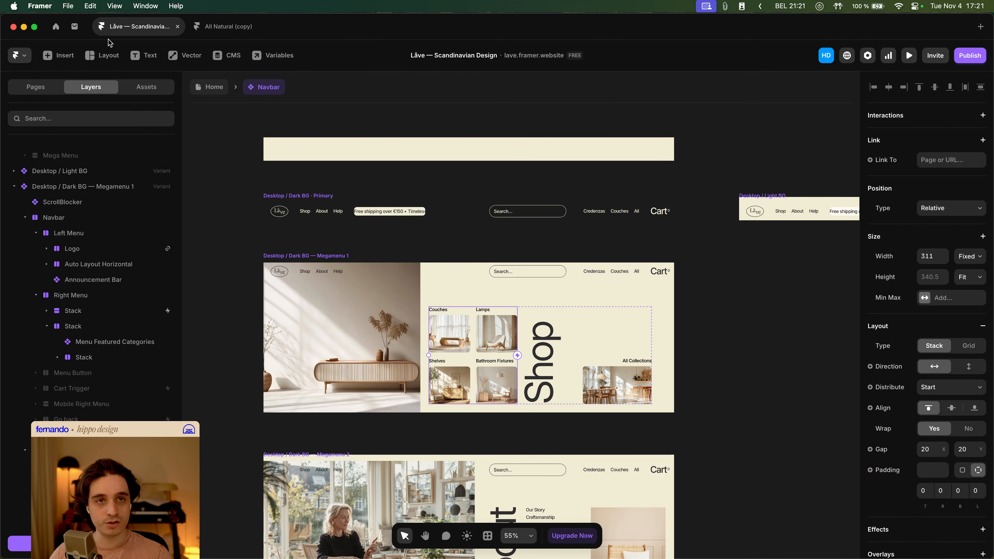
- Insert a Categories CMS collection list onto the Navbar canvas
{"action": "left_click", "coordinate": [59, 55]}
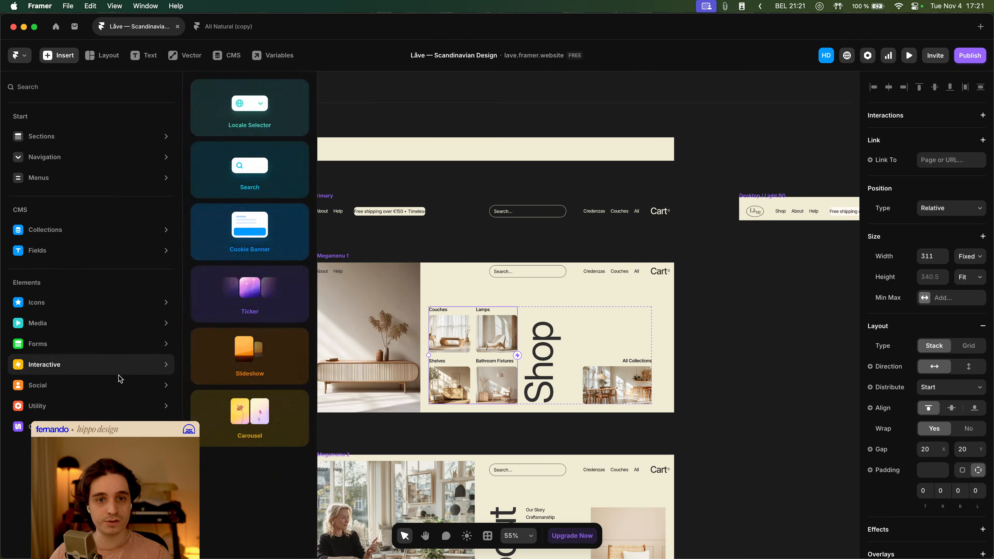
{"action": "mouse_move", "coordinate": [106, 234]}
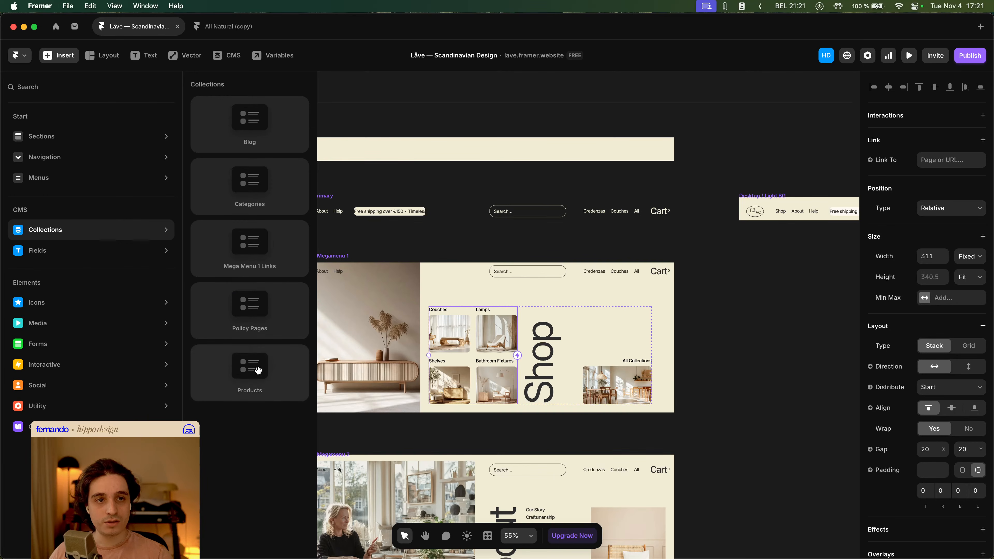
{"action": "left_click", "coordinate": [274, 201]}
{"action": "scroll", "coordinate": [526, 344], "scroll_direction": "right", "scroll_amount": 6}
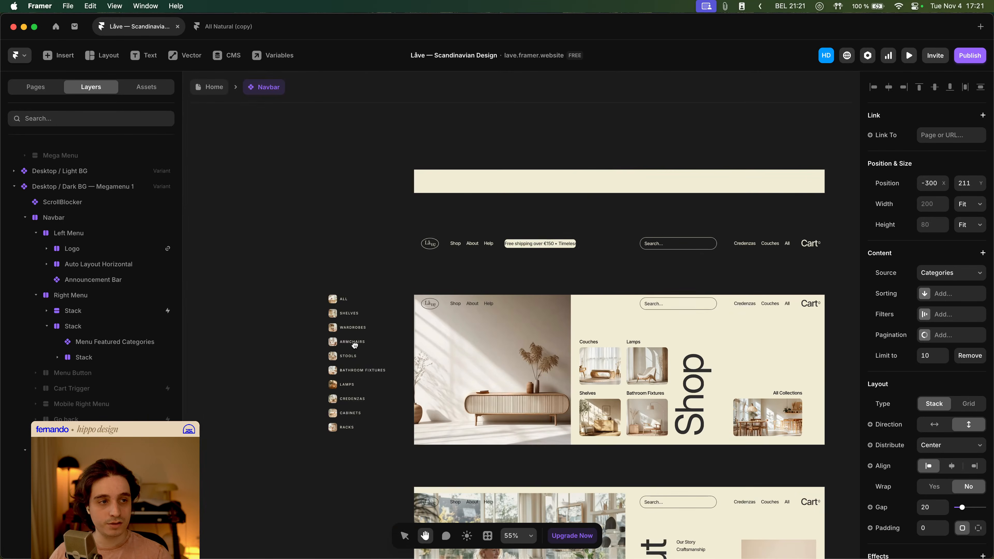
- Move the Couches image card into the Categories collection item and delete the item's original title text
{"action": "left_click", "coordinate": [603, 366]}
{"action": "left_click_drag", "start_coordinate": [602, 366], "coordinate": [354, 292]}
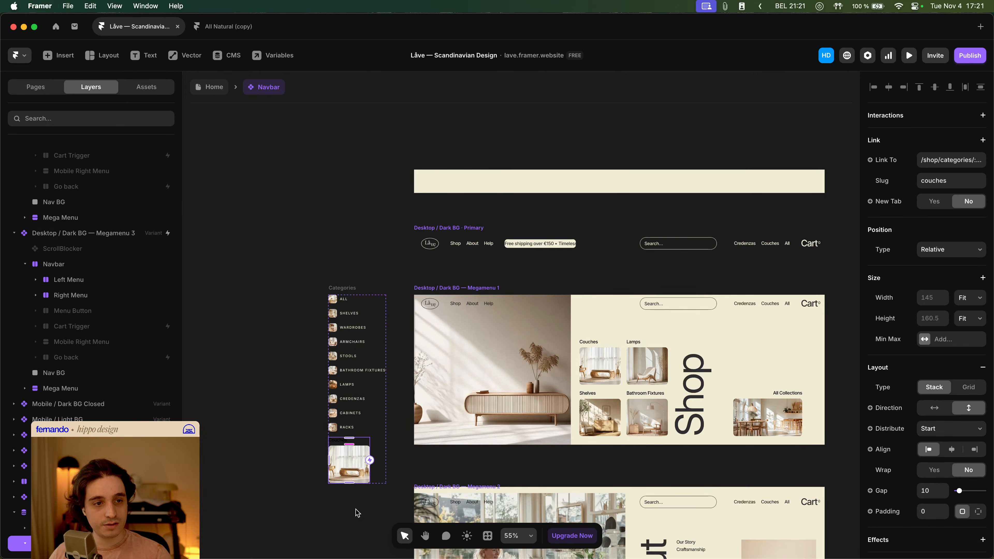
{"action": "scroll", "coordinate": [27, 499], "scroll_direction": "down", "scroll_amount": 2}
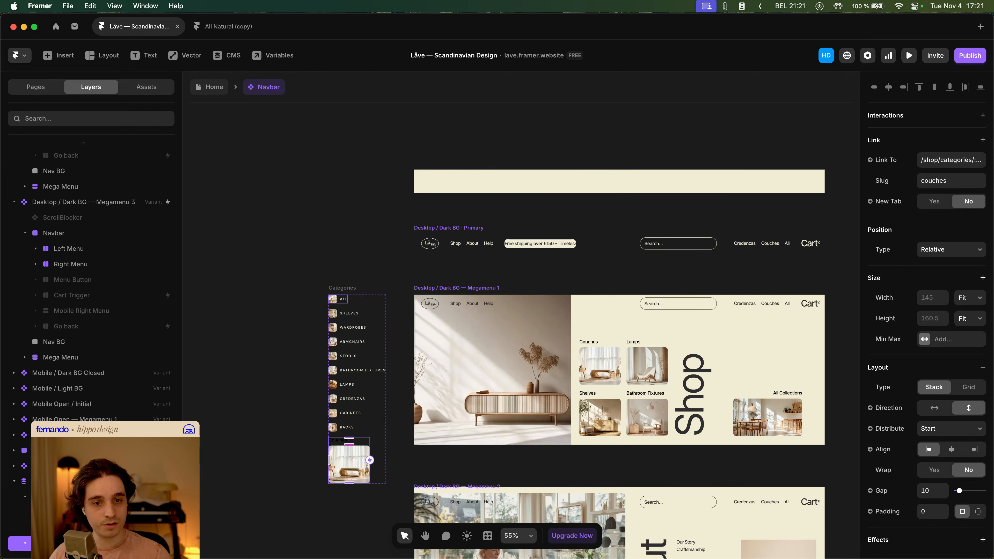
{"action": "scroll", "coordinate": [90, 313], "scroll_direction": "down", "scroll_amount": 2}
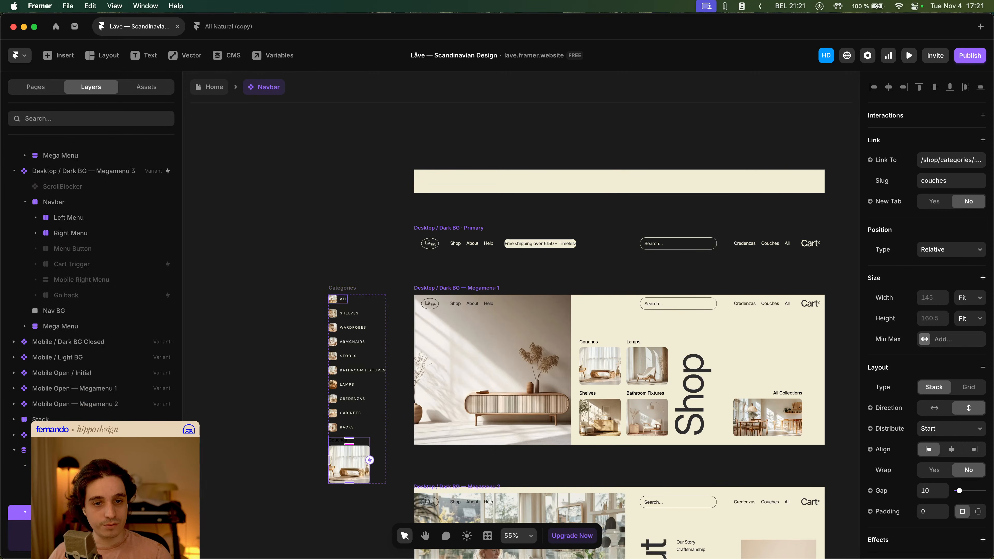
{"action": "left_click_drag", "start_coordinate": [70, 512], "coordinate": [70, 474]}
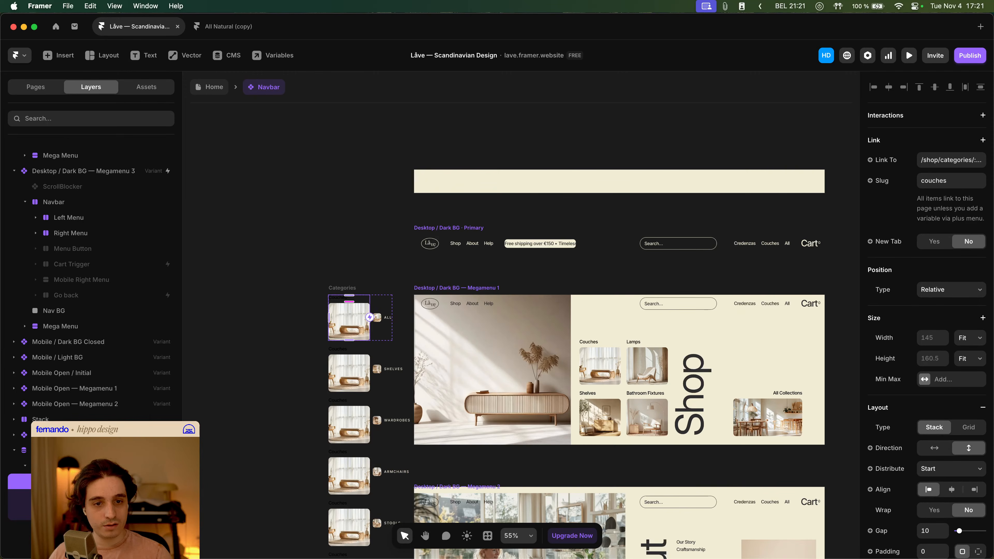
{"action": "right_click", "coordinate": [64, 482]}
{"action": "mouse_move", "coordinate": [123, 277]}
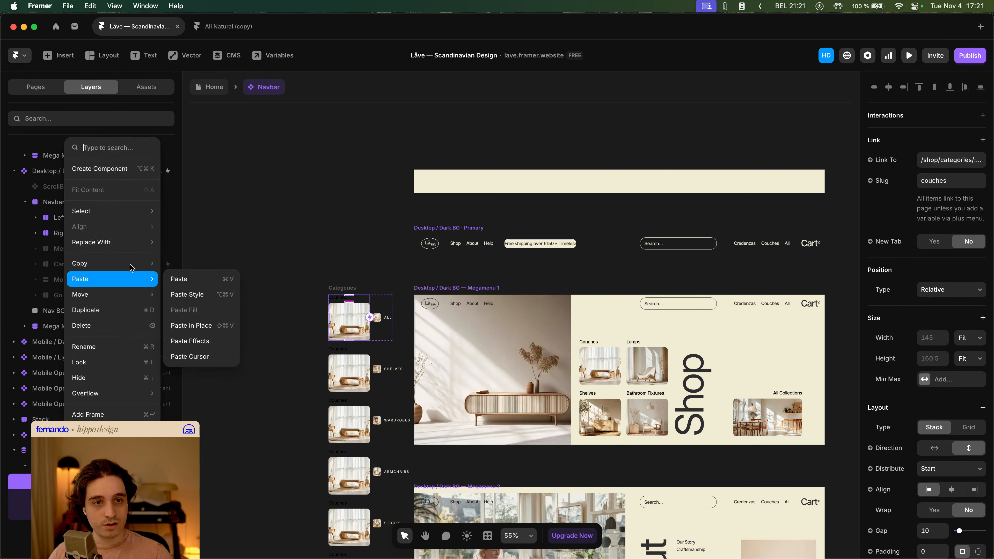
{"action": "left_click", "coordinate": [190, 278]}
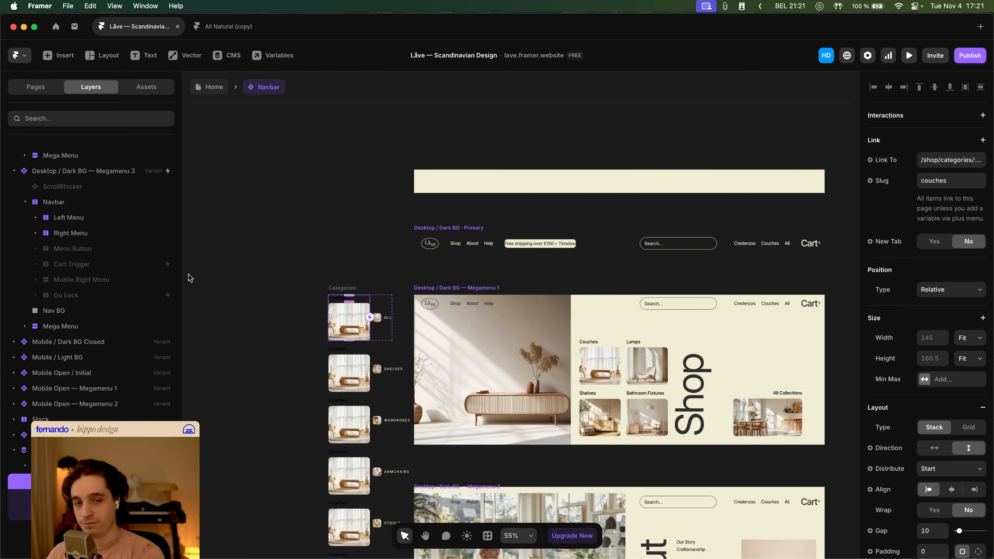
{"action": "key", "text": "super+BackSpace"}
{"action": "left_click", "coordinate": [67, 528]}
{"action": "left_click", "coordinate": [67, 543], "text": "shift"}
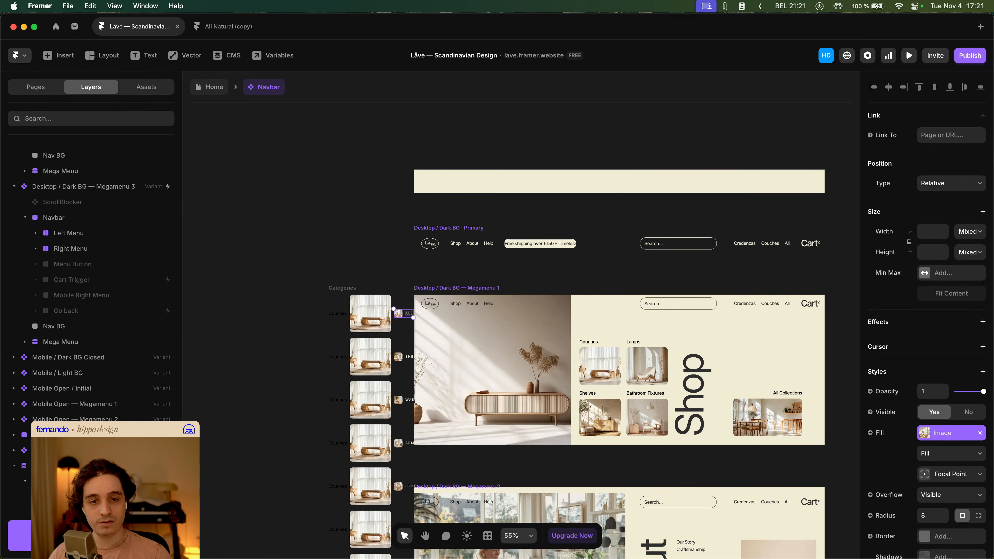
{"action": "key", "text": "BackSpace"}
- Bind the card's image fill to the category Image field
{"action": "right_click", "coordinate": [74, 513]}
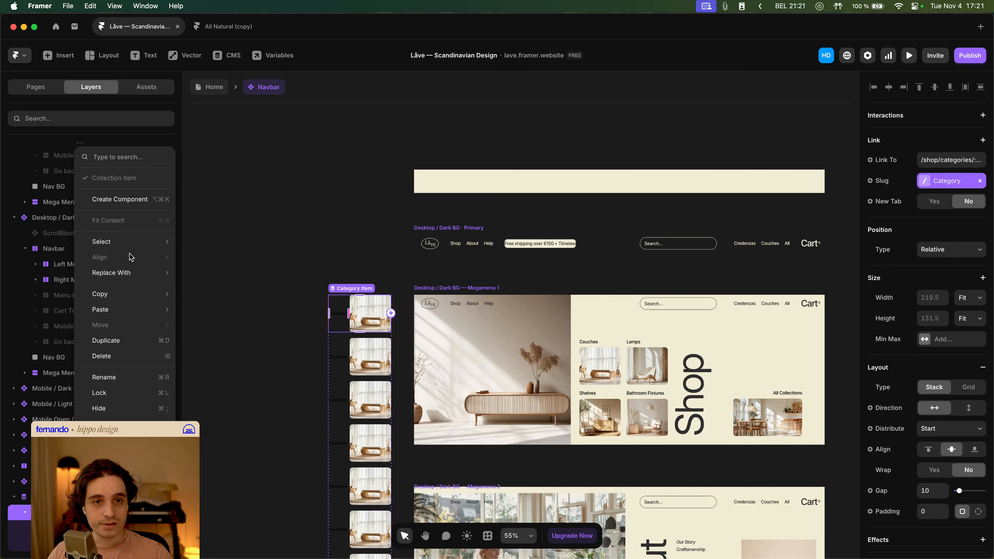
{"action": "mouse_move", "coordinate": [147, 312]}
{"action": "left_click", "coordinate": [226, 326]}
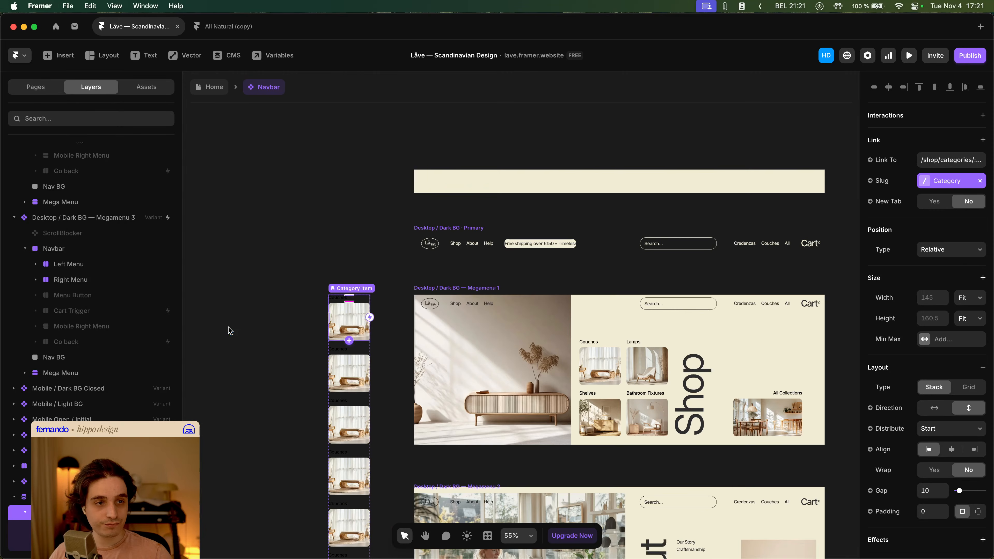
{"action": "scroll", "coordinate": [369, 320], "scroll_direction": "up", "scroll_amount": 3}
{"action": "scroll", "coordinate": [369, 316], "scroll_direction": "up", "scroll_amount": 1}
{"action": "key", "text": "space"}
{"action": "left_click_drag", "start_coordinate": [405, 332], "coordinate": [384, 327]}
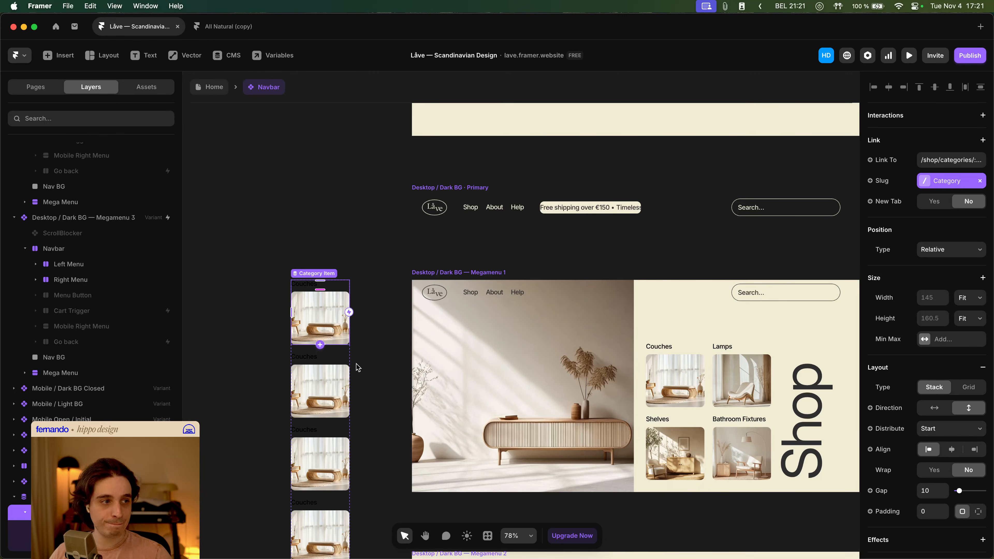
{"action": "left_click", "coordinate": [322, 320]}
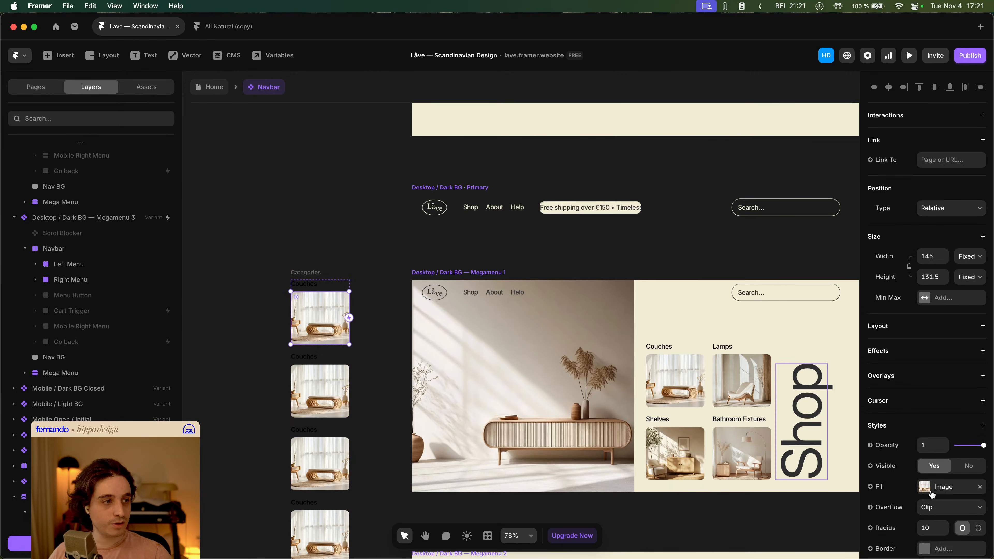
{"action": "left_click", "coordinate": [892, 490]}
{"action": "mouse_move", "coordinate": [907, 447]}
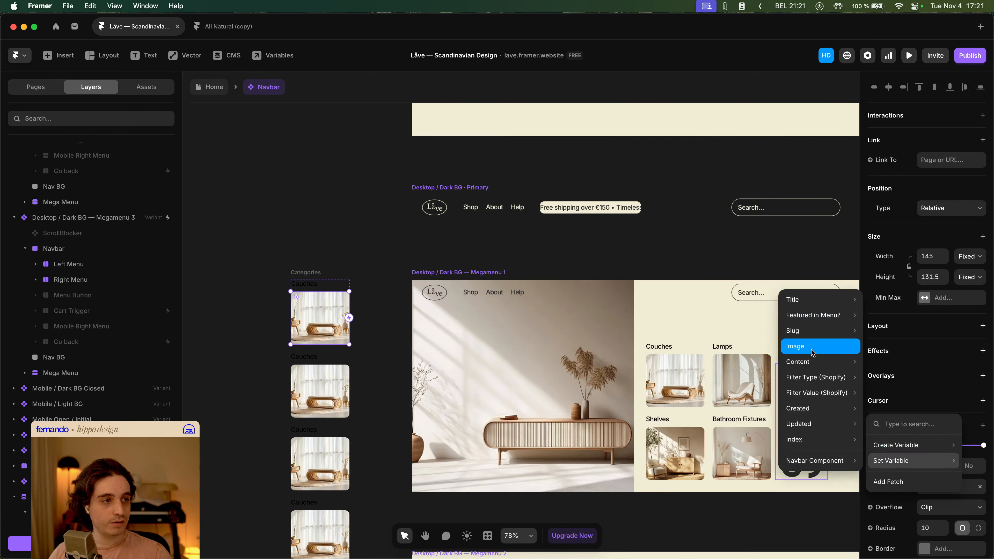
{"action": "left_click", "coordinate": [812, 353]}
{"action": "left_click", "coordinate": [239, 341]}
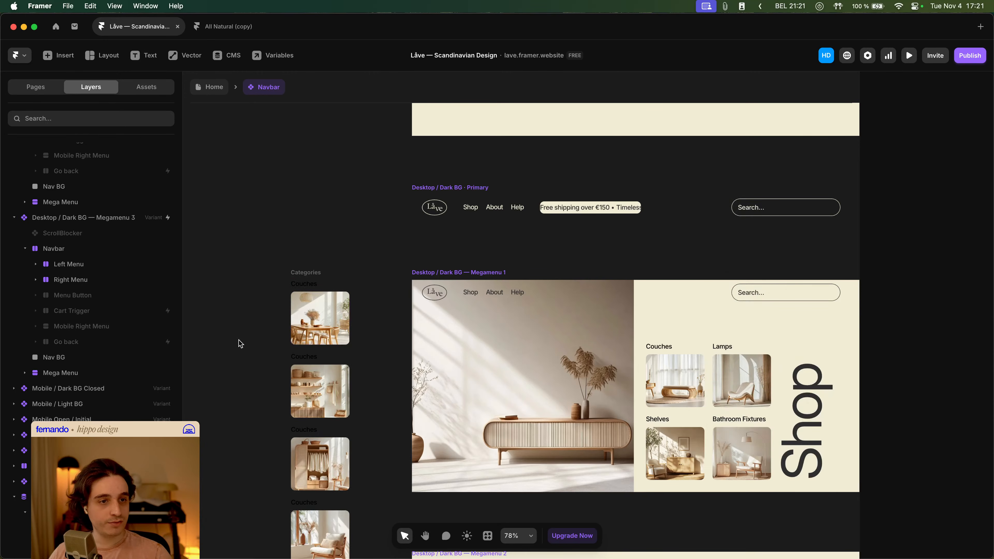
- Bind the card's label text to the category Title field
{"action": "left_click", "coordinate": [304, 286]}
{"action": "scroll", "coordinate": [939, 496], "scroll_direction": "down", "scroll_amount": 2}
{"action": "left_click", "coordinate": [870, 508]}
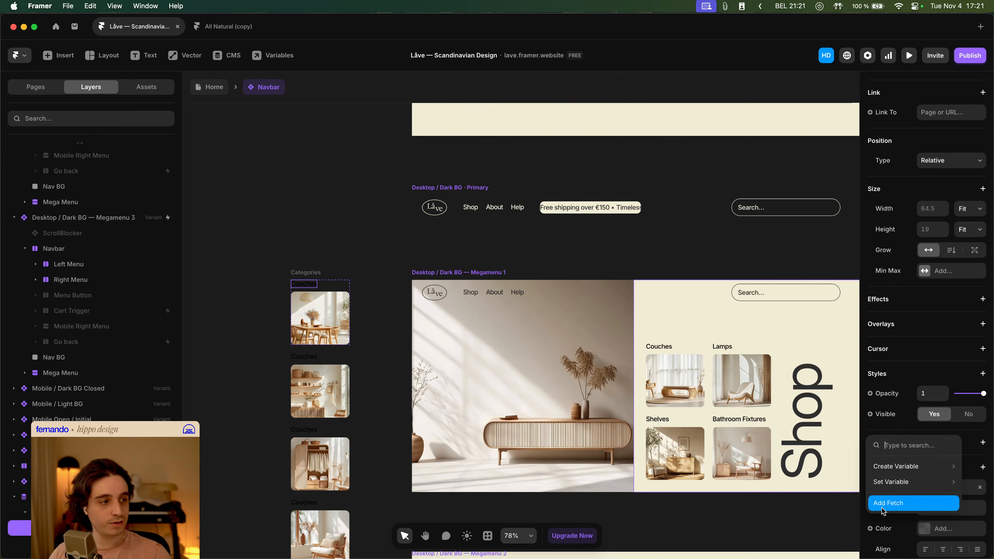
{"action": "mouse_move", "coordinate": [887, 483]}
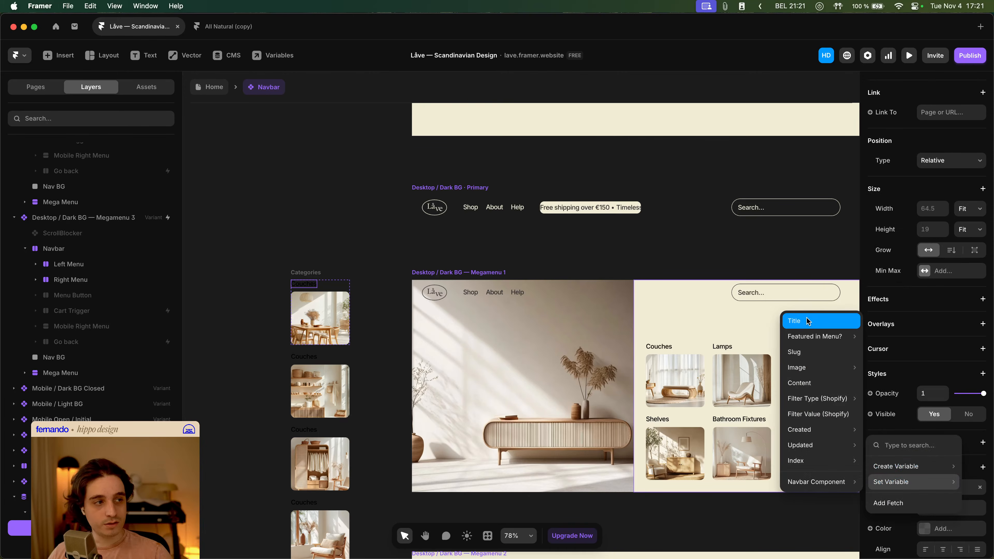
{"action": "left_click", "coordinate": [794, 321]}
{"action": "left_click", "coordinate": [270, 272]}
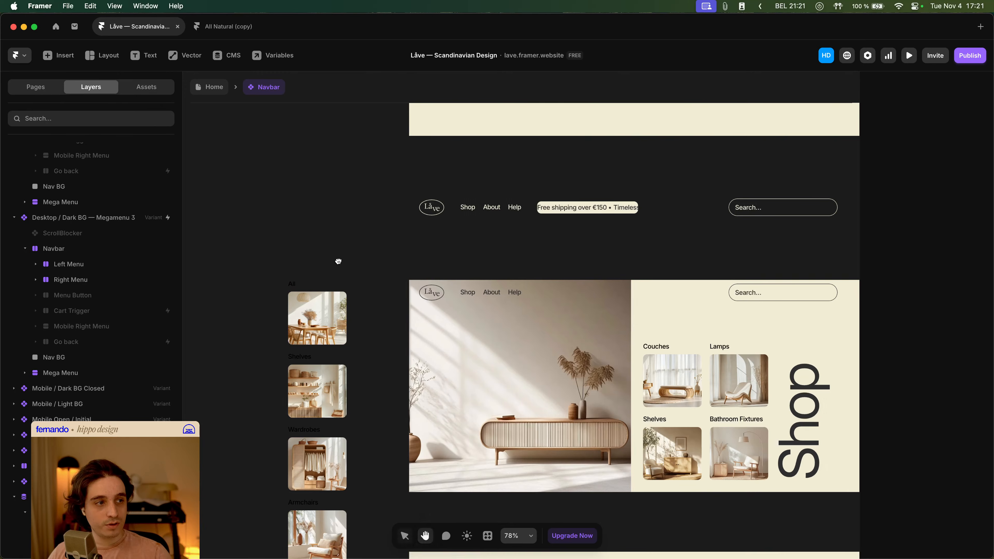
- Move the Categories collection list into the Megamenu 1 content stack, above the original static category card stack
{"action": "scroll", "coordinate": [337, 260], "scroll_direction": "right", "scroll_amount": 2}
{"action": "left_click", "coordinate": [290, 292]}
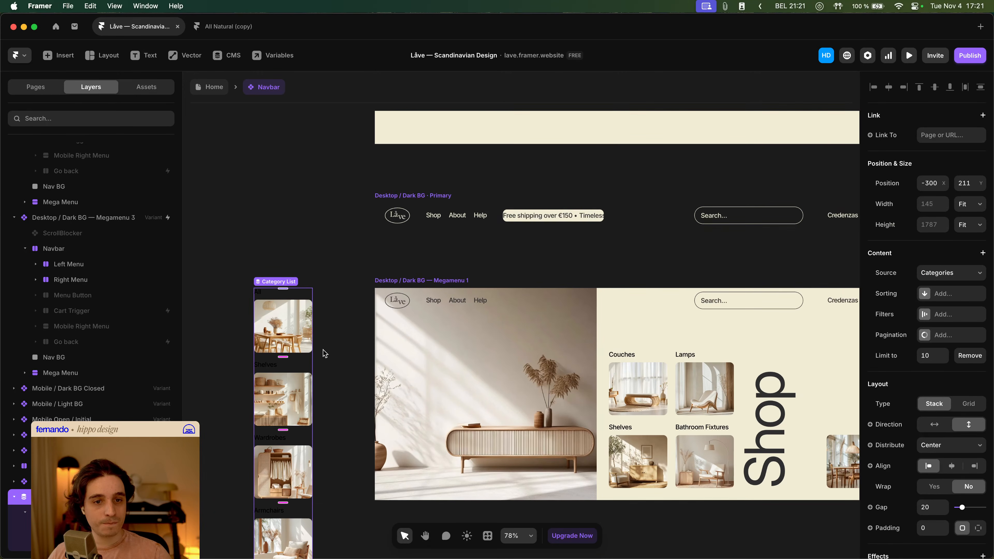
{"action": "scroll", "coordinate": [328, 403], "scroll_direction": "down", "scroll_amount": 2}
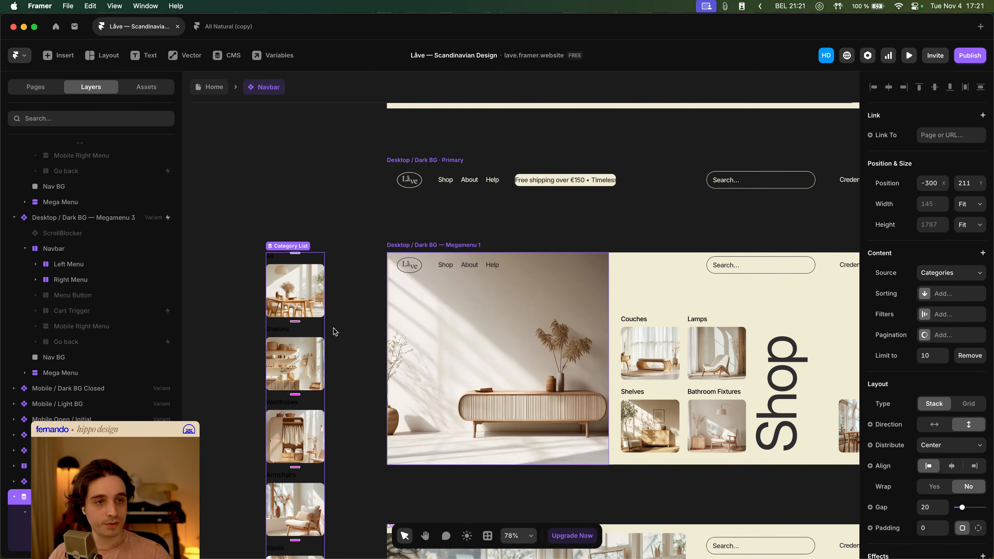
{"action": "key", "text": "super+x"}
{"action": "left_click", "coordinate": [691, 392]}
{"action": "scroll", "coordinate": [666, 390], "scroll_direction": "right", "scroll_amount": 5}
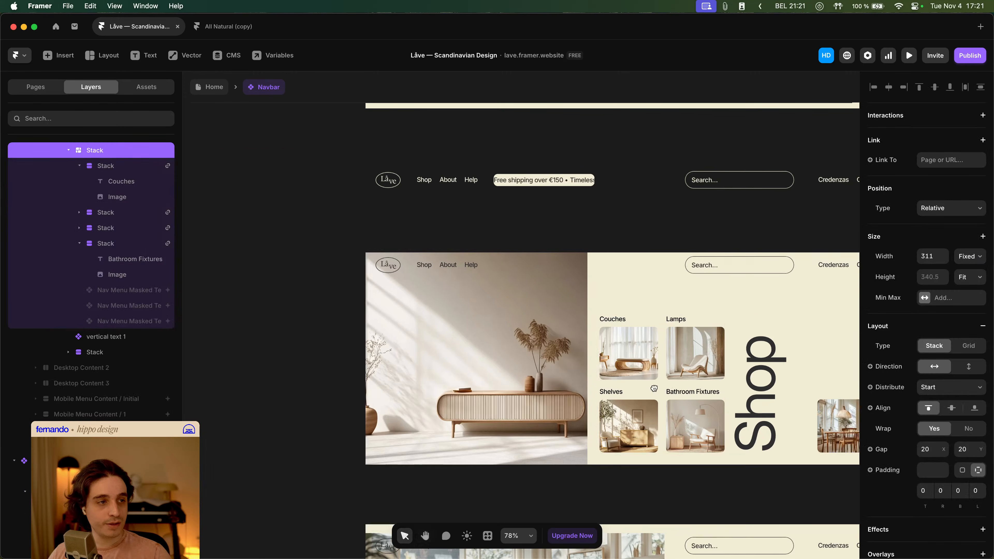
{"action": "key", "text": "super+v"}
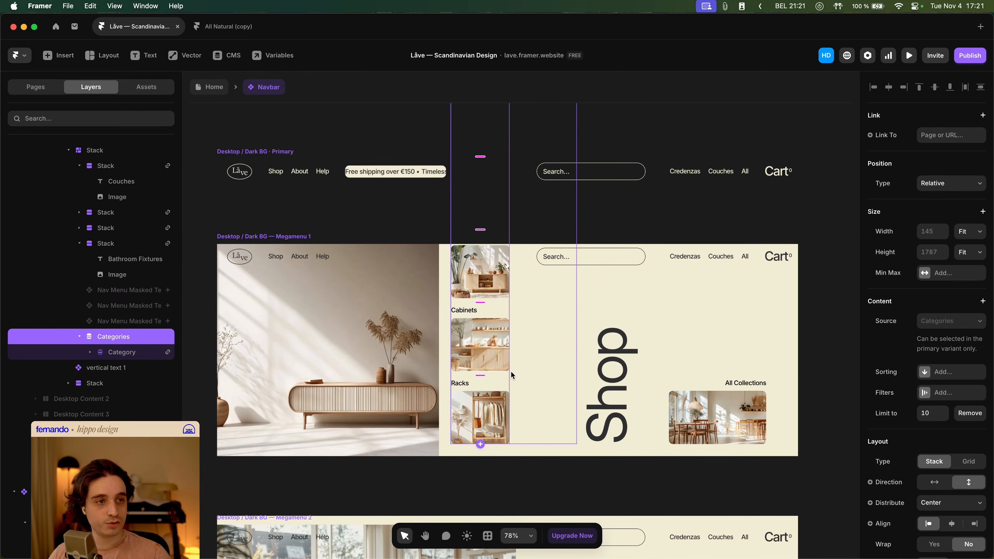
{"action": "key", "text": "super+z"}
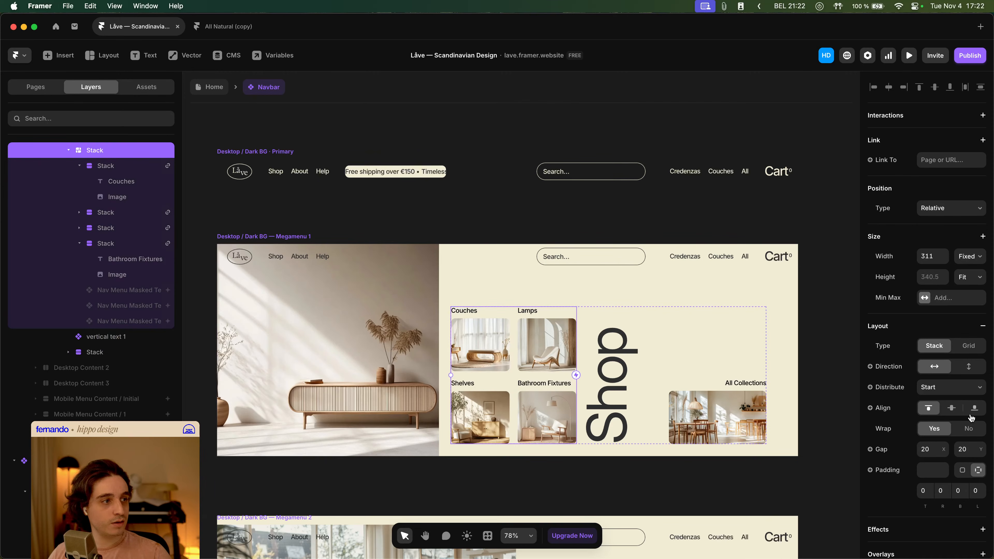
{"action": "left_click", "coordinate": [79, 166]}
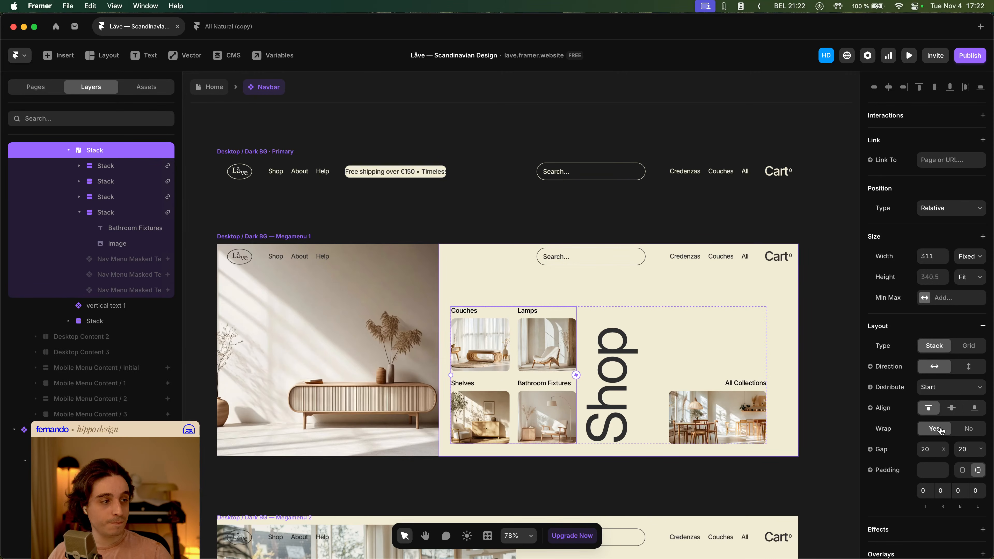
{"action": "key", "text": "super+shift+z"}
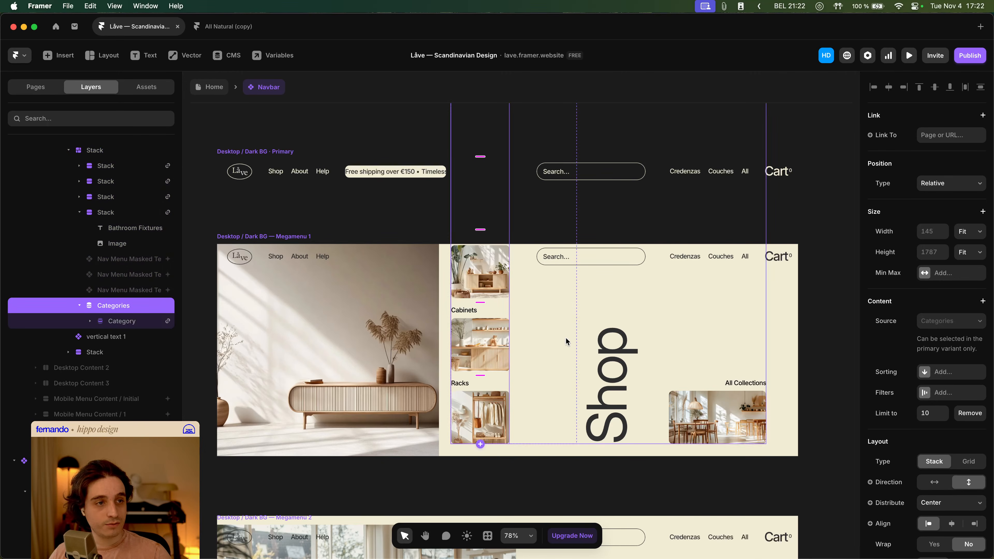
{"action": "scroll", "coordinate": [104, 235], "scroll_direction": "up", "scroll_amount": 1}
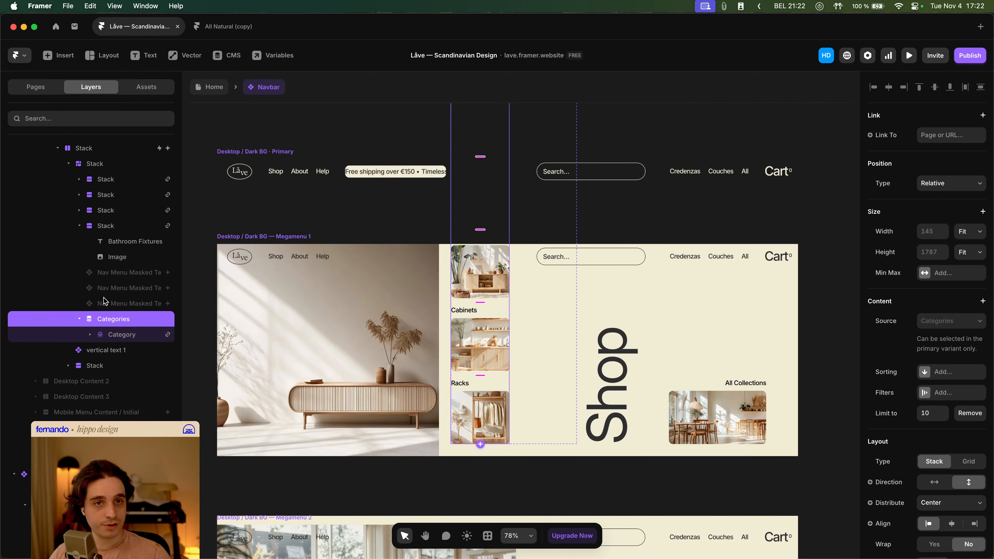
{"action": "left_click_drag", "start_coordinate": [105, 320], "coordinate": [97, 194]}
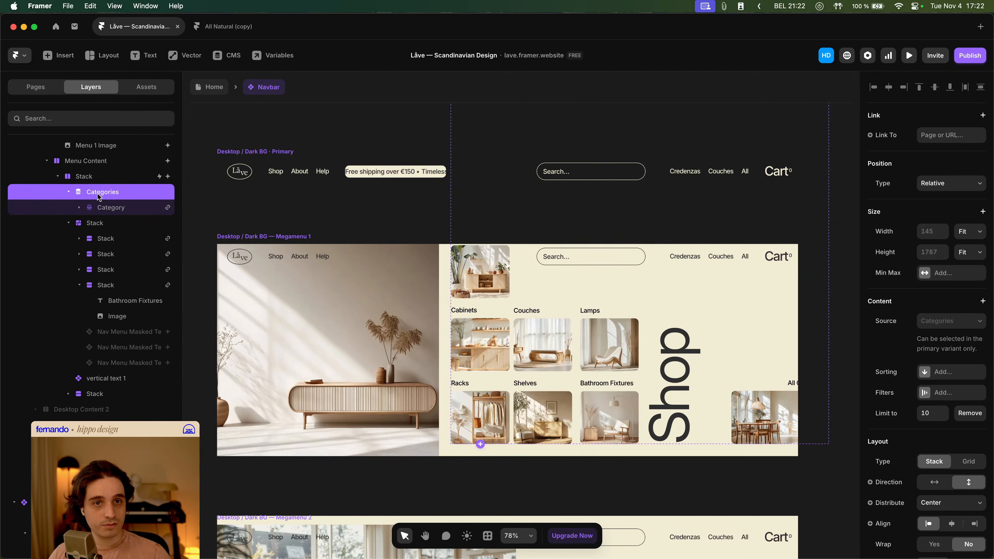
- Try deleting the original static category card stack and undo the deletion
{"action": "left_click", "coordinate": [69, 223]}
{"action": "left_click", "coordinate": [103, 225]}
{"action": "key", "text": "Delete"}
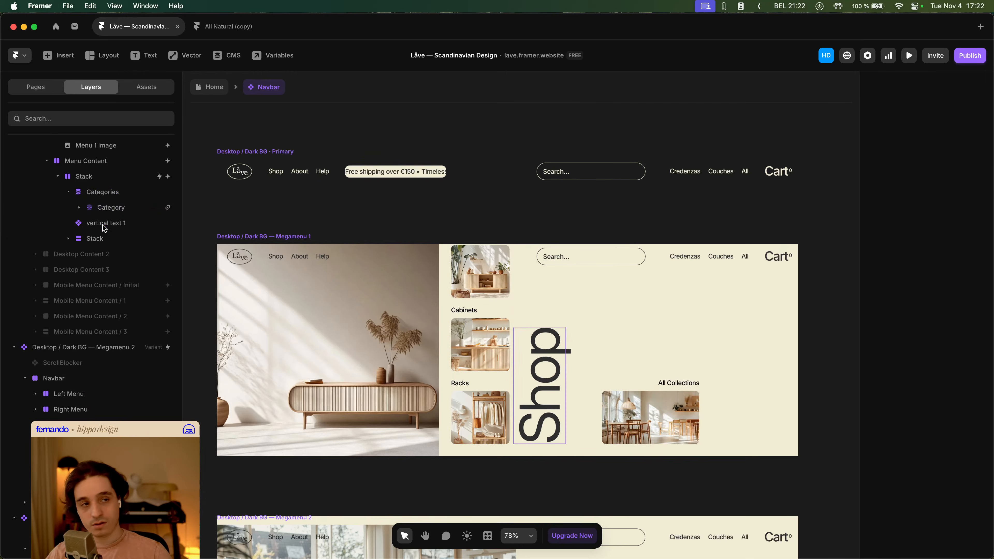
{"action": "left_click", "coordinate": [118, 194]}
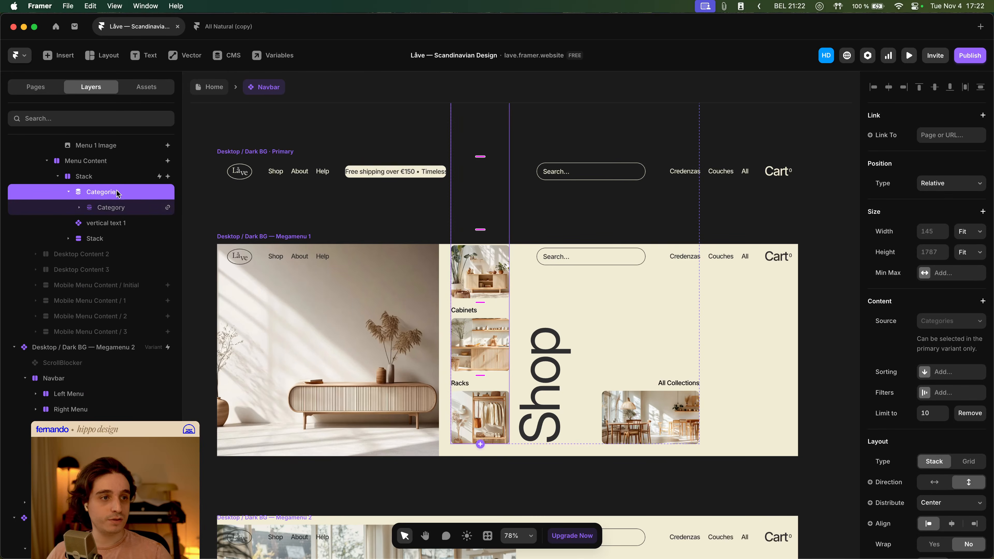
{"action": "key", "text": "super+z"}
{"action": "key", "text": "super+z"}
{"action": "key", "text": "super+shift+z"}
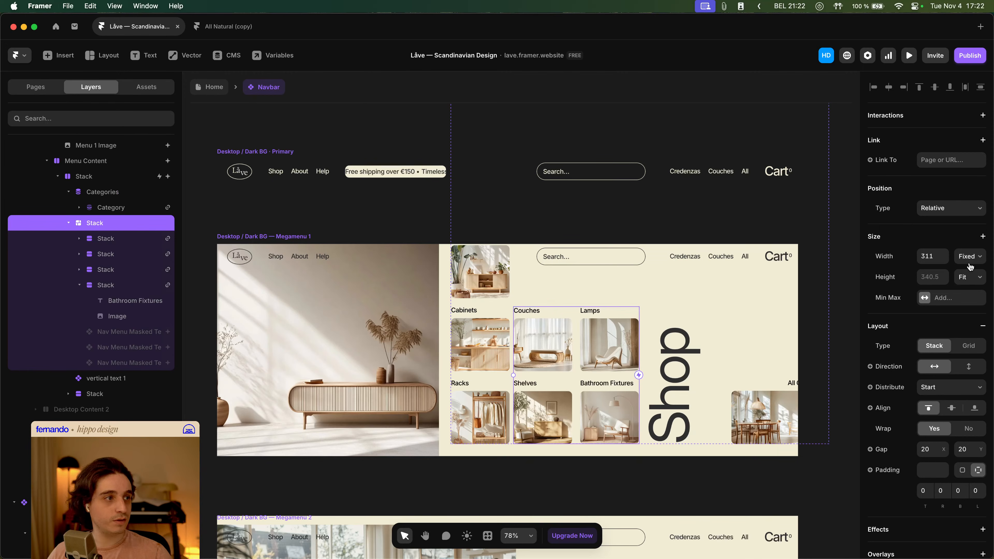
- Set the Categories list's width to a fixed 320
{"action": "left_click", "coordinate": [114, 194]}
{"action": "left_click", "coordinate": [927, 231]}
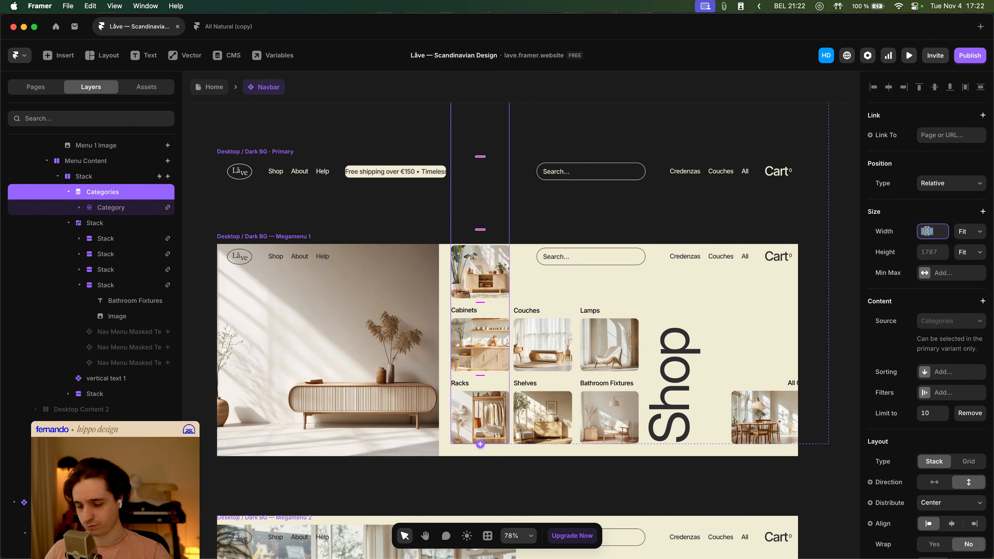
{"action": "key", "text": "Return"}
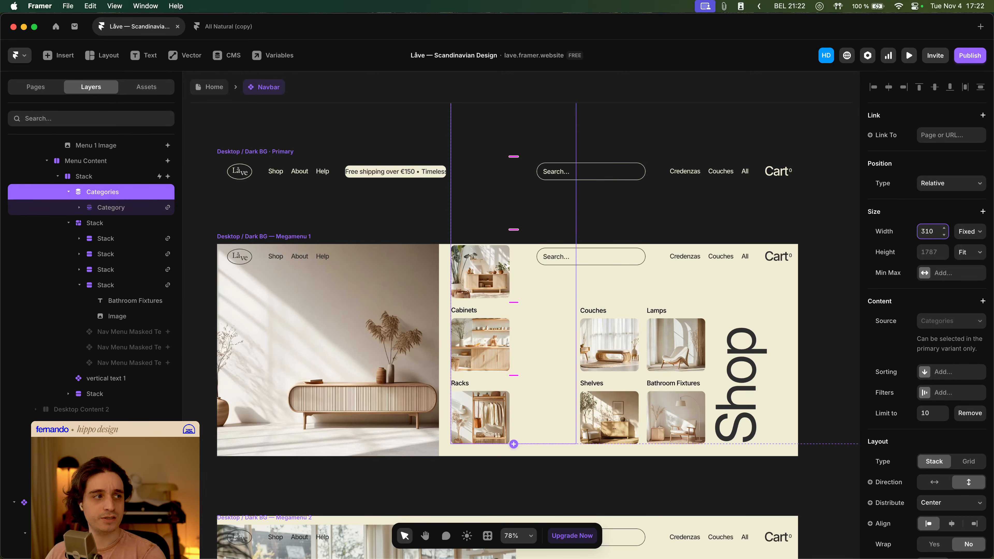
{"action": "key", "text": "Up"}
{"action": "key", "text": "Up"}
{"action": "key", "text": "Up"}
{"action": "key", "text": "Up"}
{"action": "key", "text": "Up"}
{"action": "key", "text": "Up"}
{"action": "key", "text": "Up"}
{"action": "key", "text": "Up"}
{"action": "key", "text": "Up"}
{"action": "key", "text": "Up"}
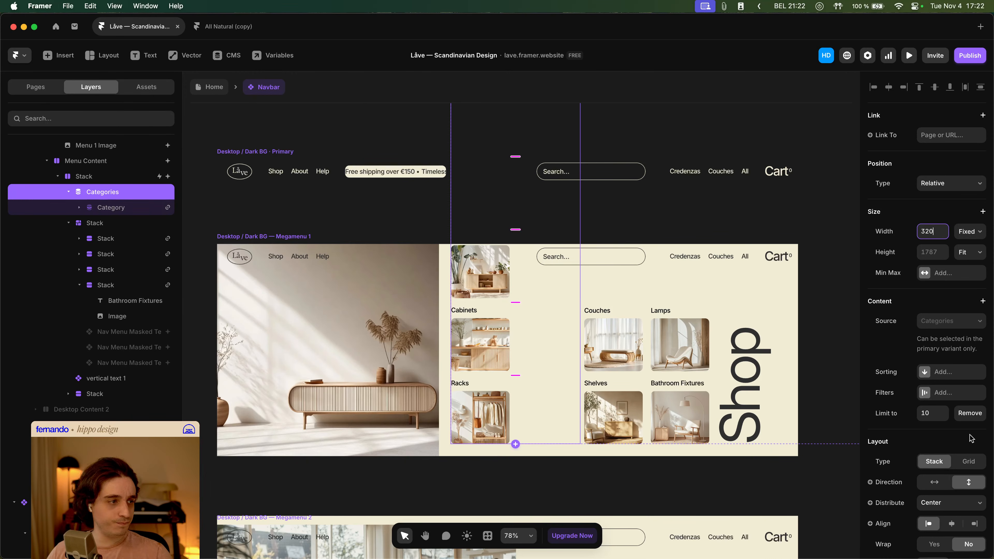
- Set the Categories list's stack direction to horizontal with wrapping on
{"action": "left_click", "coordinate": [932, 482]}
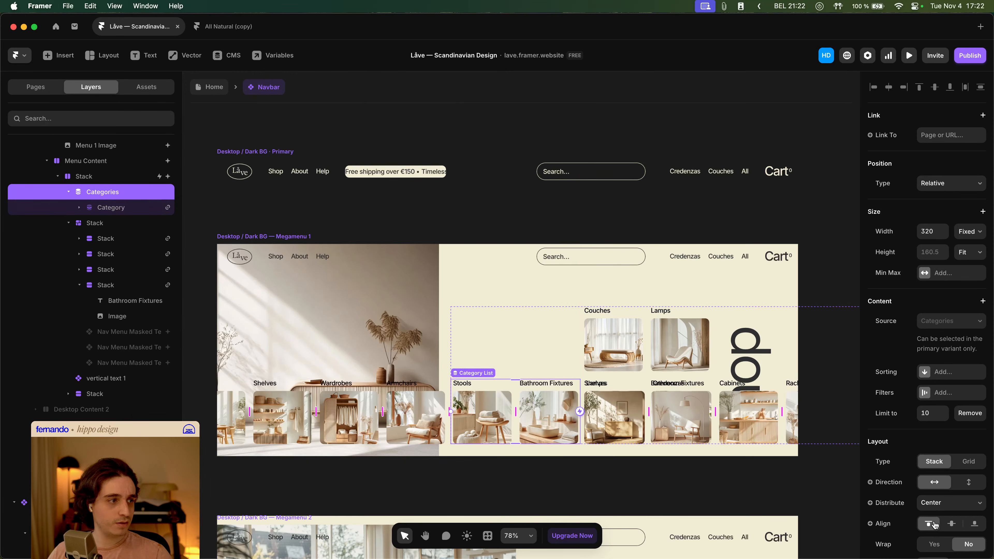
{"action": "scroll", "coordinate": [939, 527], "scroll_direction": "down", "scroll_amount": 3}
{"action": "left_click", "coordinate": [941, 483]}
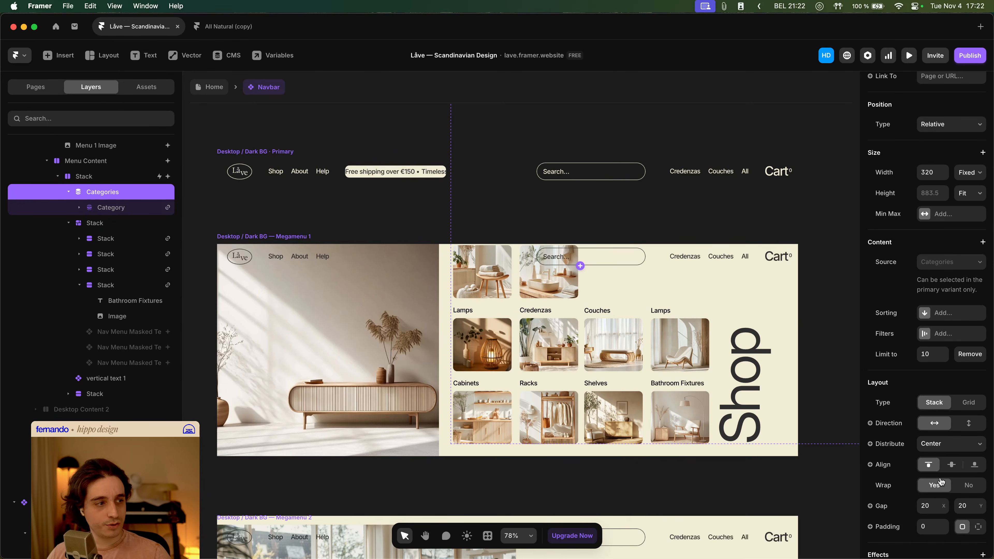
- Delete the original static category card stack from the menu content
{"action": "left_click", "coordinate": [103, 224]}
{"action": "key", "text": "Delete"}
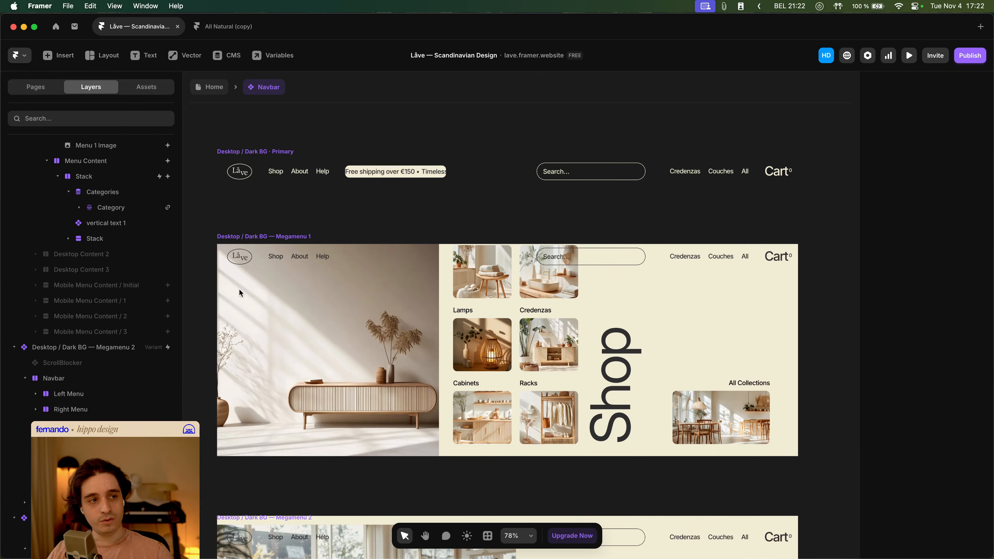
- Set the Categories list's distribution to Start
{"action": "left_click", "coordinate": [508, 308]}
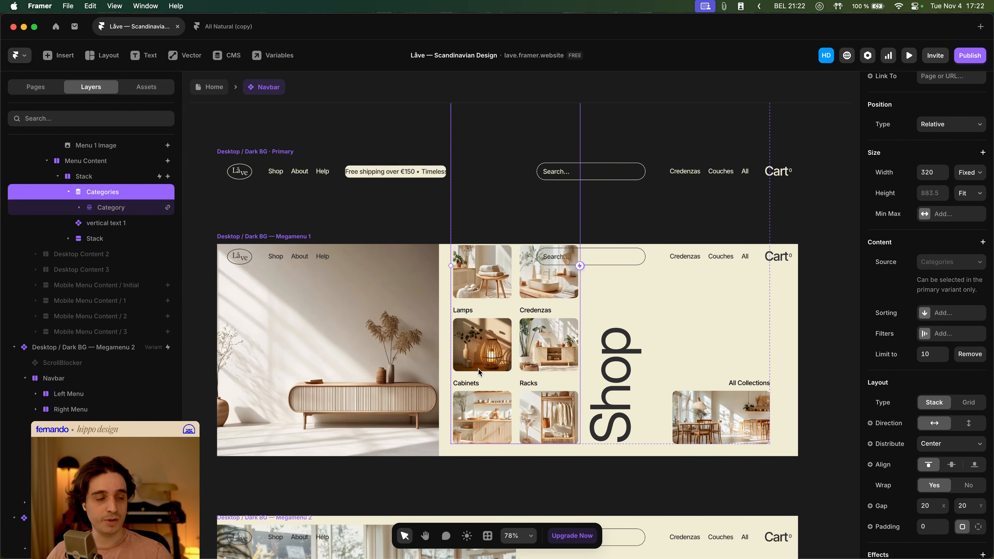
{"action": "left_click", "coordinate": [940, 445]}
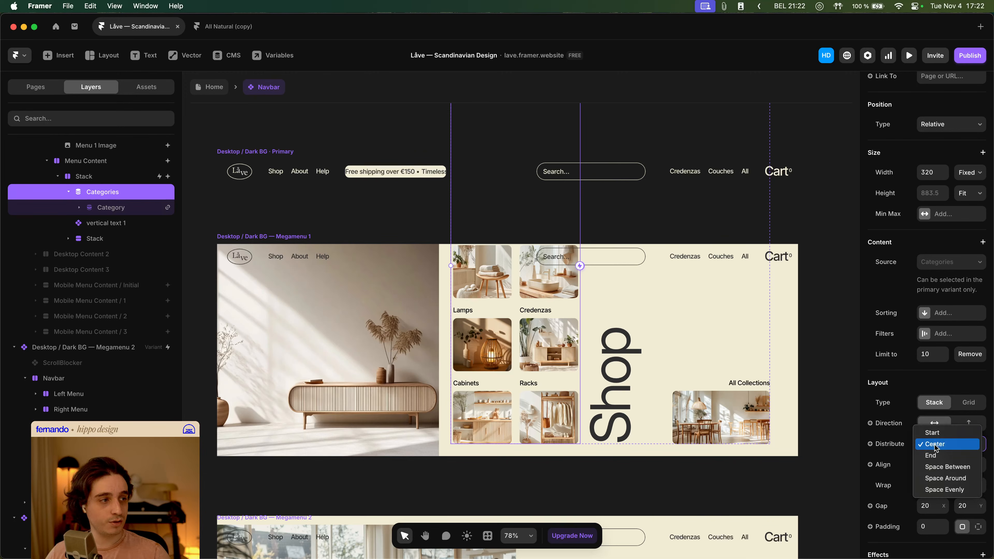
{"action": "left_click", "coordinate": [939, 468]}
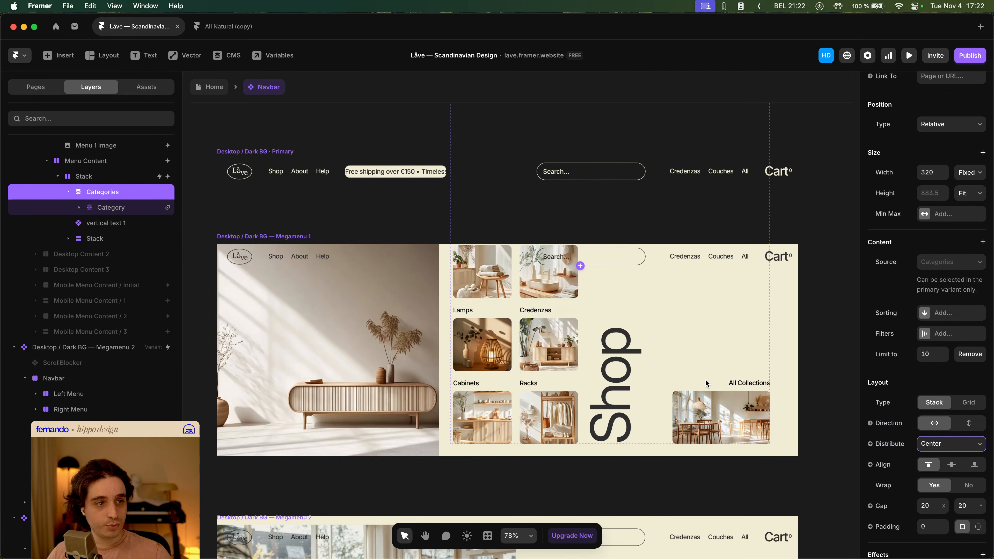
{"action": "left_click", "coordinate": [944, 445]}
{"action": "left_click", "coordinate": [942, 415]}
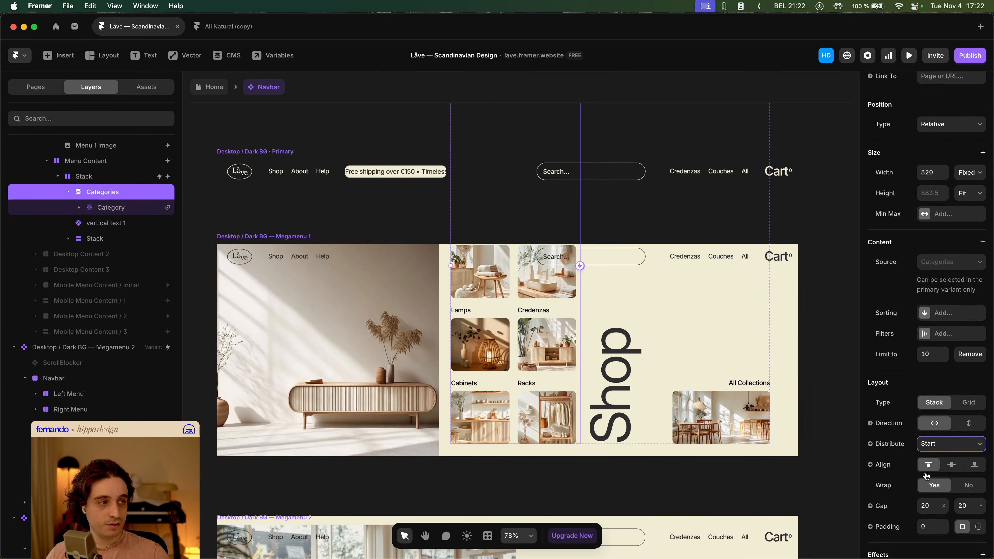
- Limit the Categories list to 4 items
{"action": "left_click", "coordinate": [936, 355]}
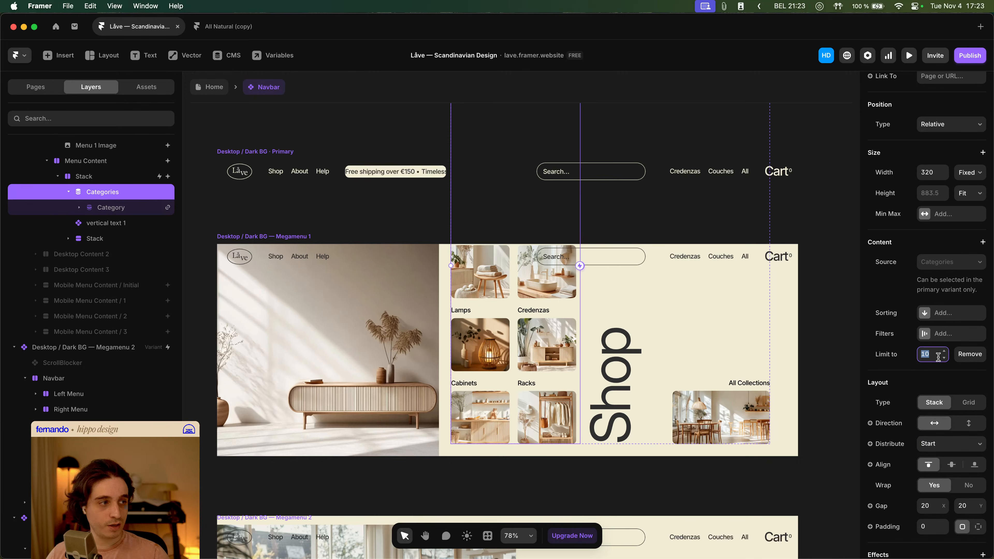
{"action": "type", "text": "4"}
{"action": "key", "text": "Return"}
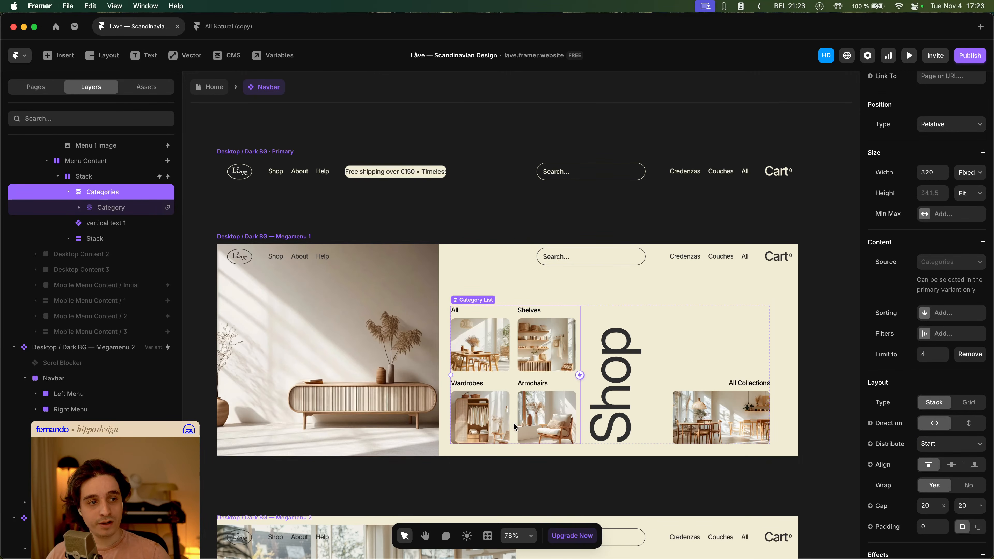
{"action": "scroll", "coordinate": [533, 378], "scroll_direction": "left", "scroll_amount": 3}
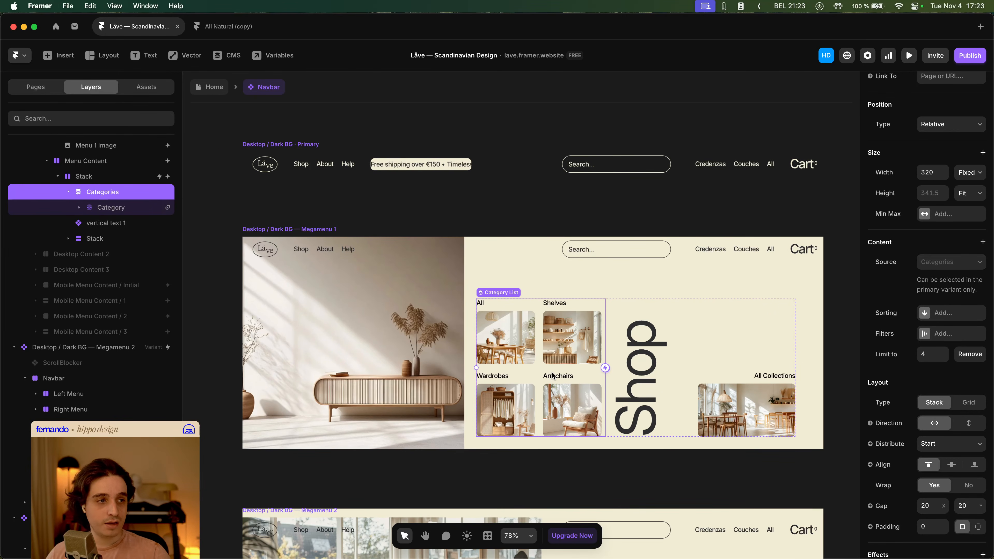
{"action": "left_click", "coordinate": [490, 204]}
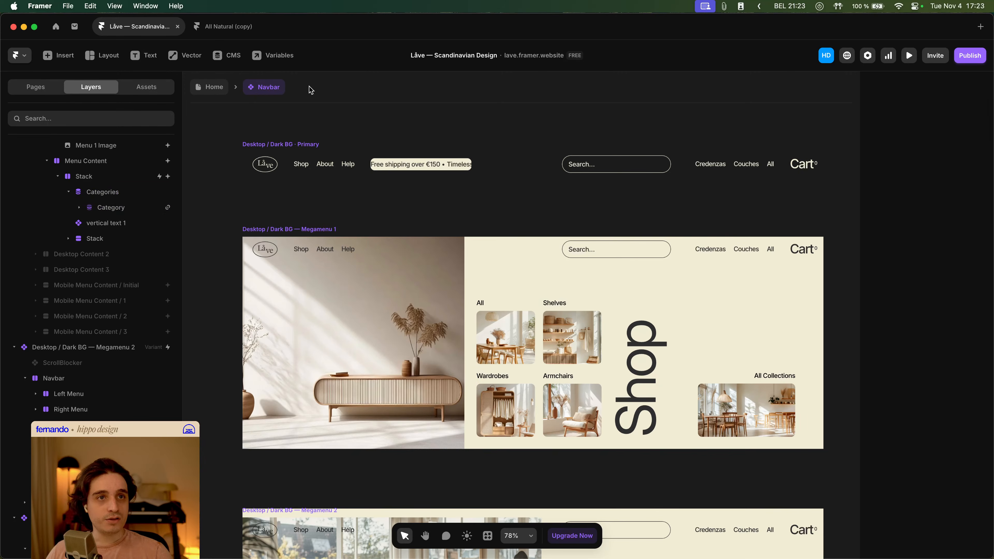
- In the Categories CMS collection, duplicate the Featured in Menu? field and rename the copy Featured in Shop Menu?
{"action": "left_click", "coordinate": [231, 56]}
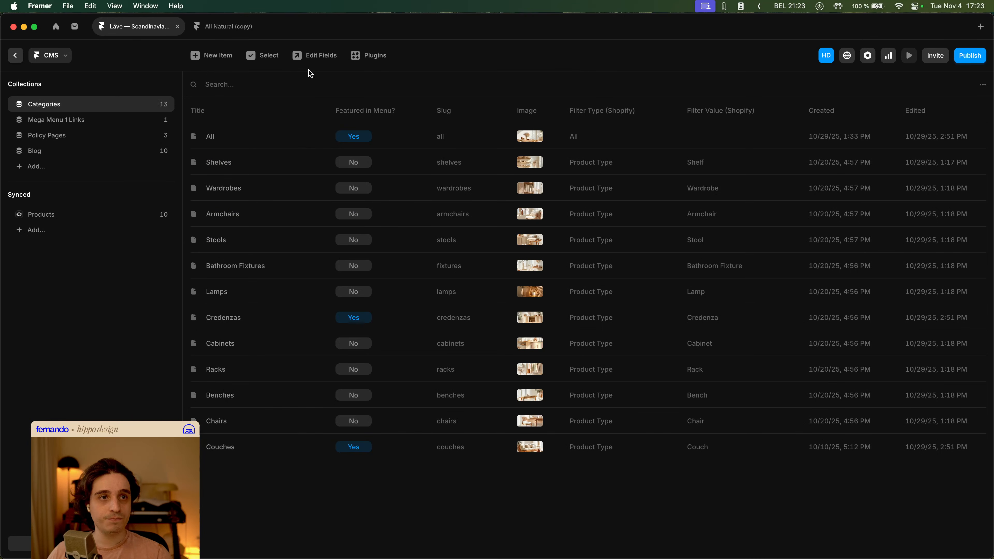
{"action": "left_click", "coordinate": [313, 55]}
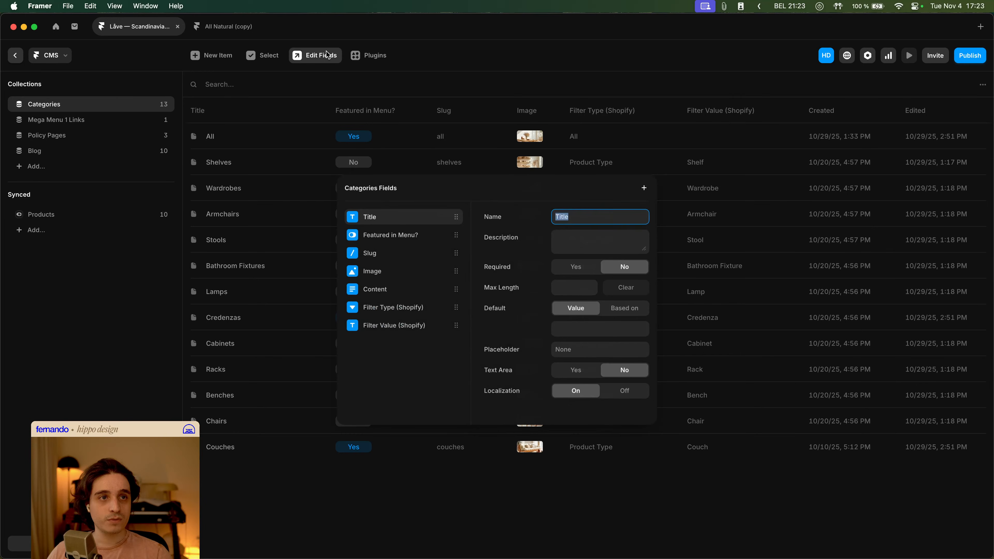
{"action": "left_click", "coordinate": [408, 234]}
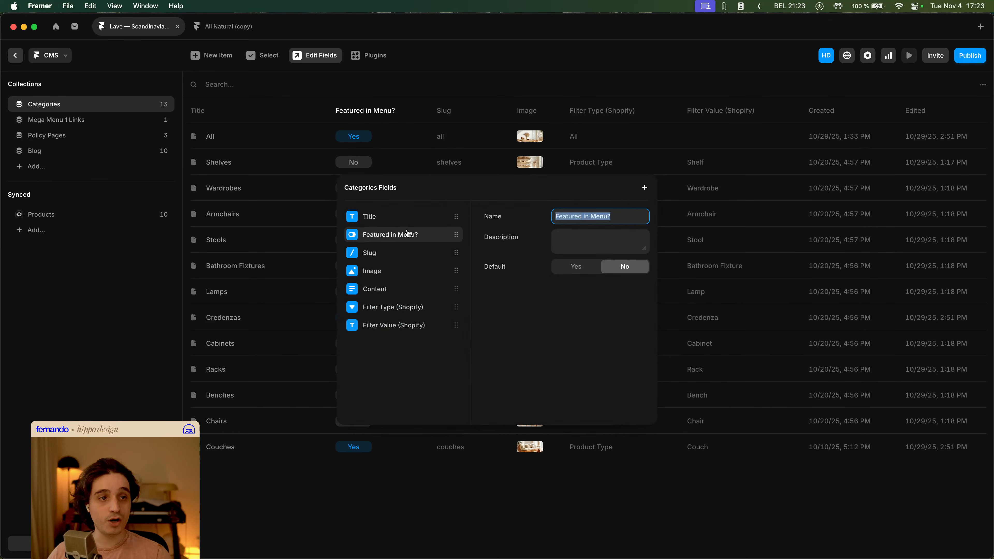
{"action": "left_click", "coordinate": [617, 218]}
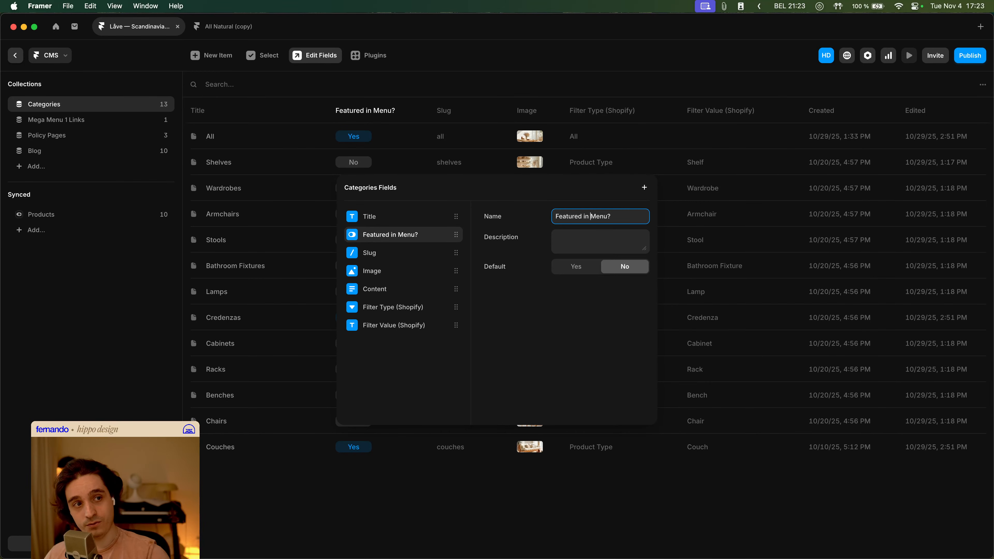
{"action": "left_click", "coordinate": [517, 335]}
{"action": "right_click", "coordinate": [412, 234]}
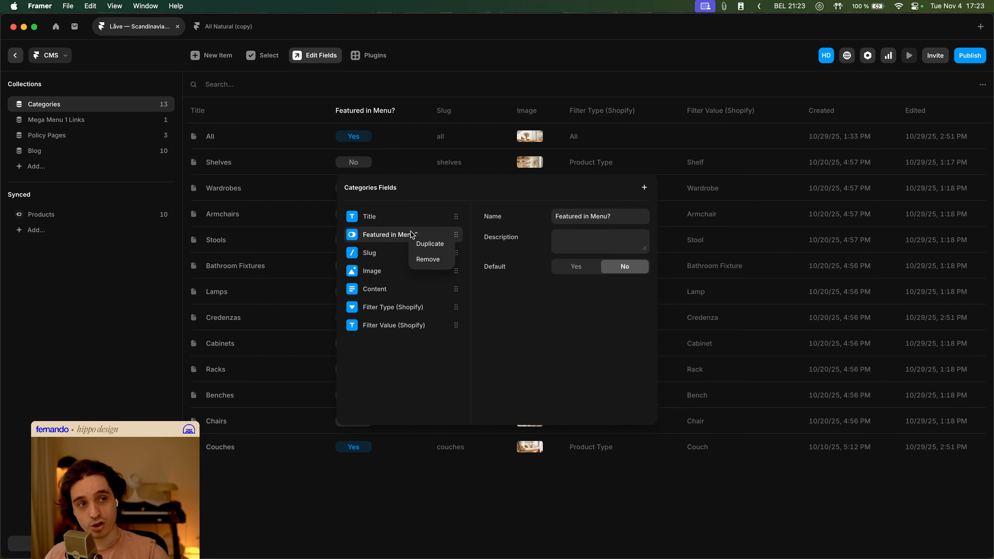
{"action": "left_click", "coordinate": [430, 245]}
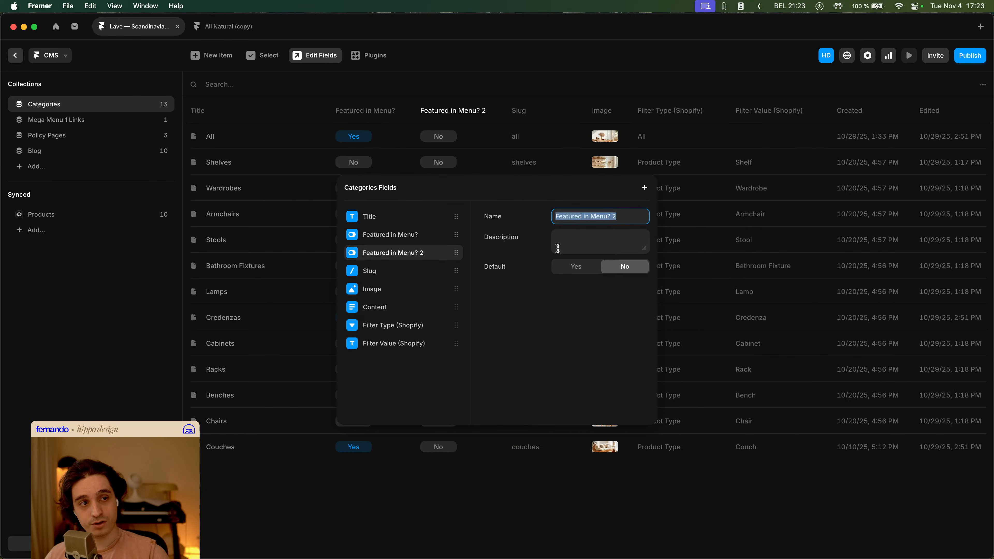
{"action": "left_click", "coordinate": [607, 216]}
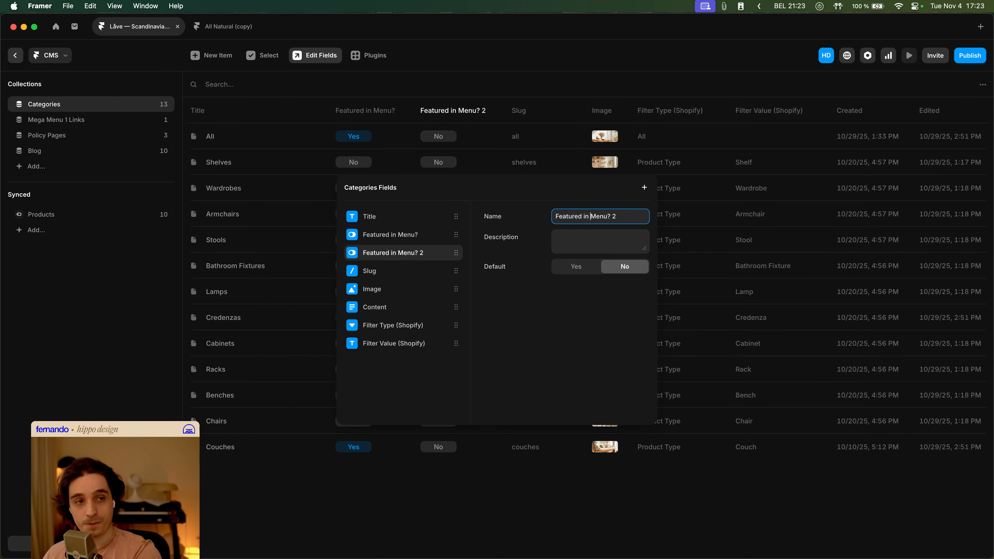
{"action": "type", "text": "Shop"}
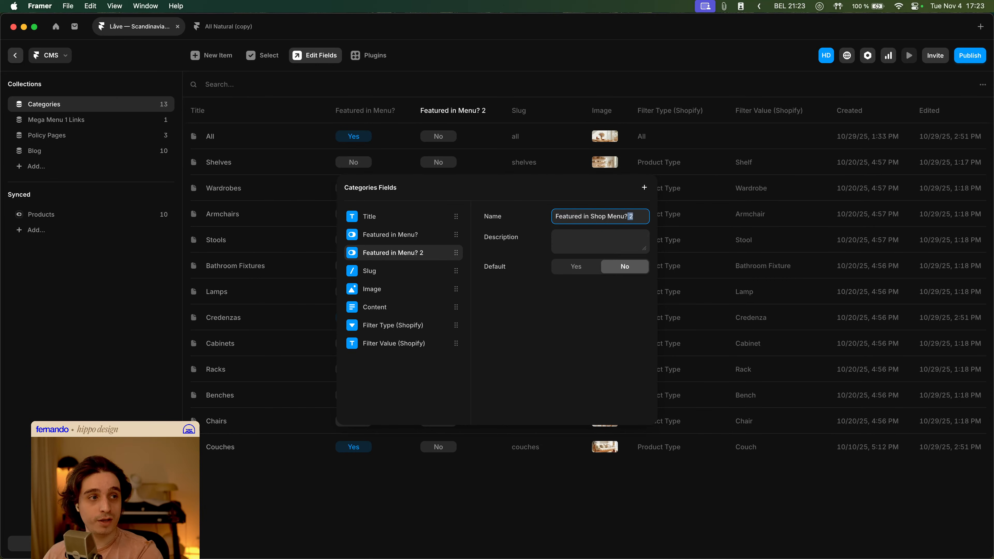
{"action": "key", "text": "BackSpace"}
{"action": "key", "text": "Tab"}
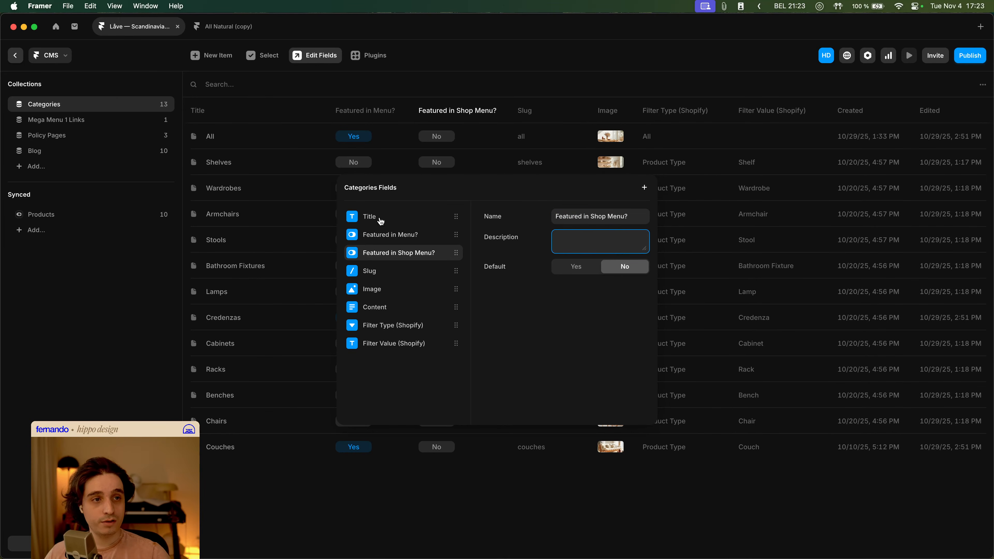
- Rename the Featured in Menu? field of the Categories collection to Featured in Nav Menu? and close the fields dialog
{"action": "left_click", "coordinate": [410, 236]}
{"action": "left_click", "coordinate": [620, 218]}
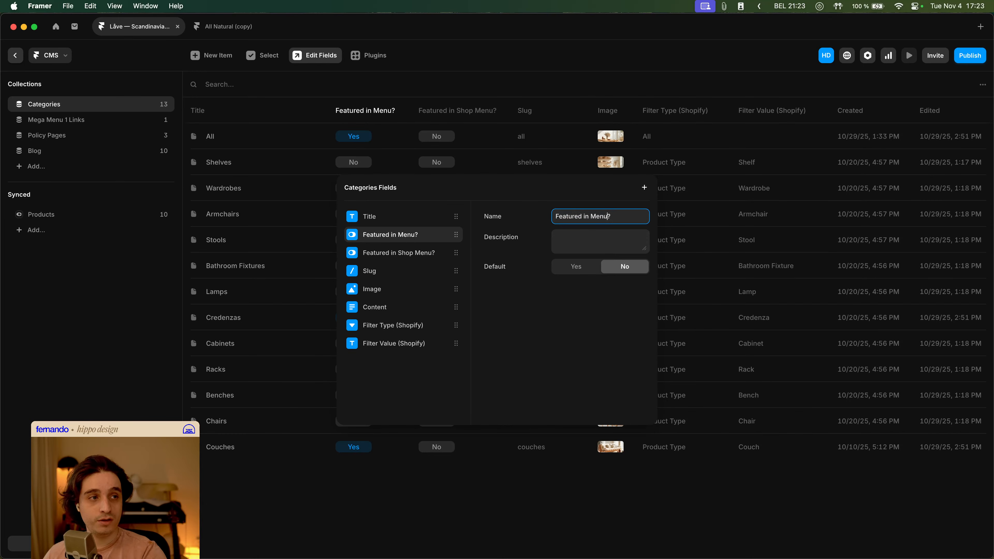
{"action": "type", "text": "Nav"}
{"action": "key", "text": "Tab"}
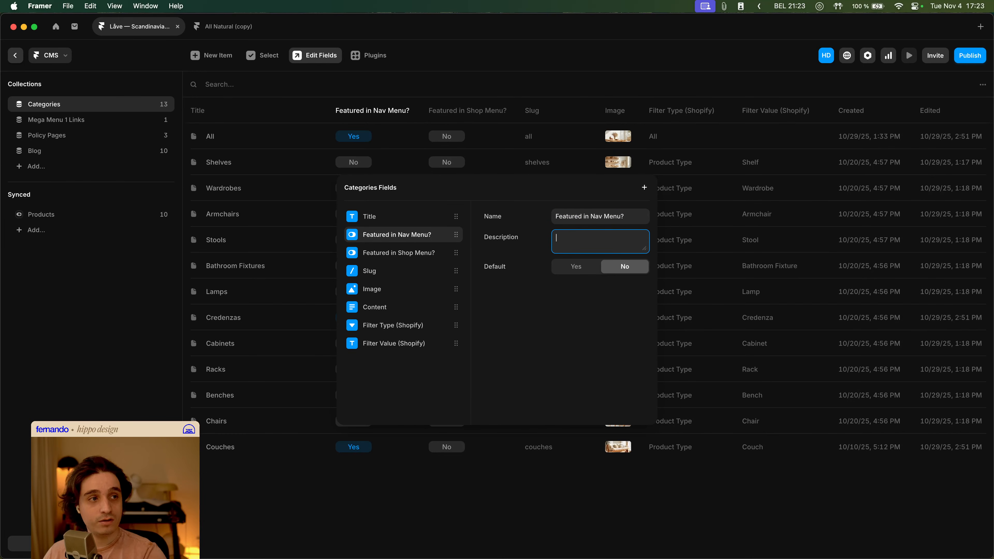
{"action": "left_click", "coordinate": [412, 255]}
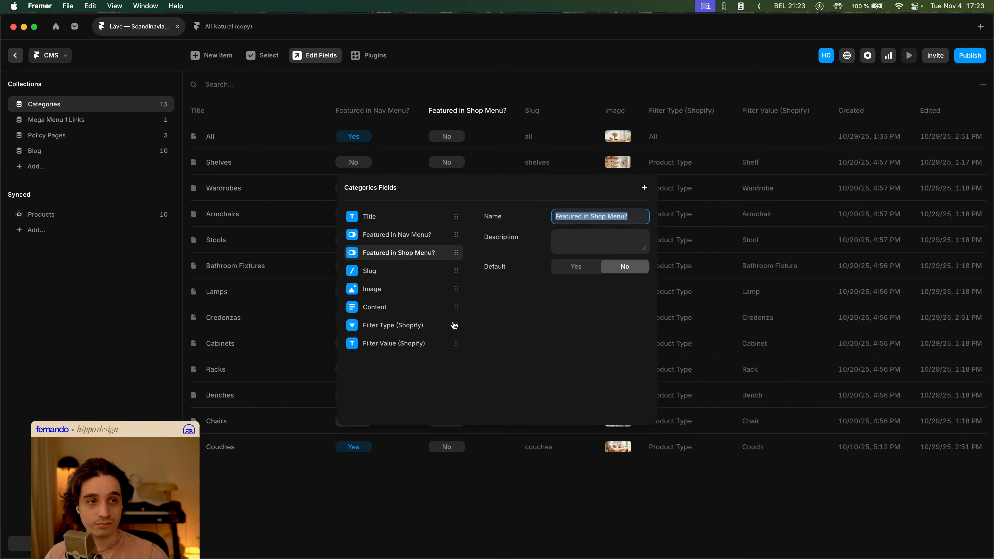
{"action": "left_click", "coordinate": [509, 515]}
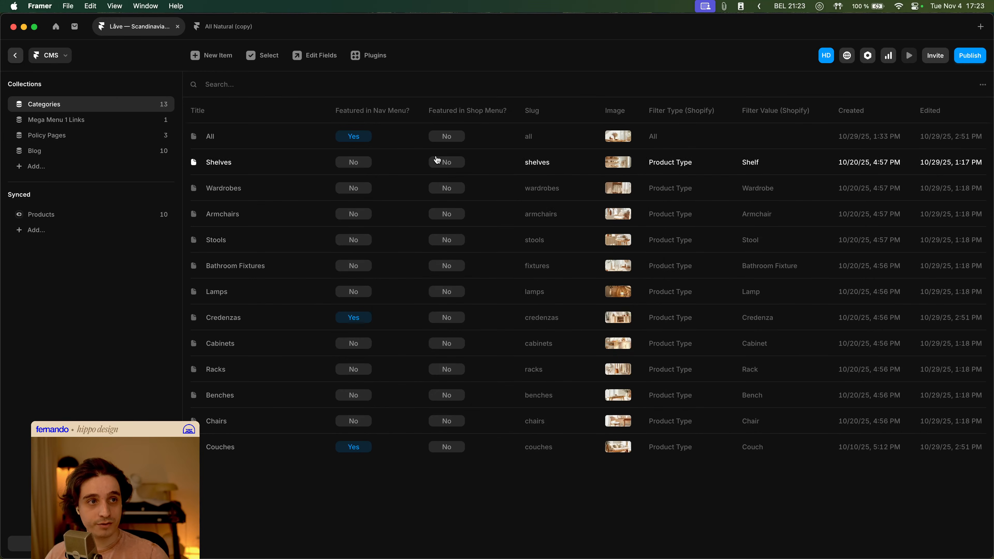
{"action": "key", "text": "Escape"}
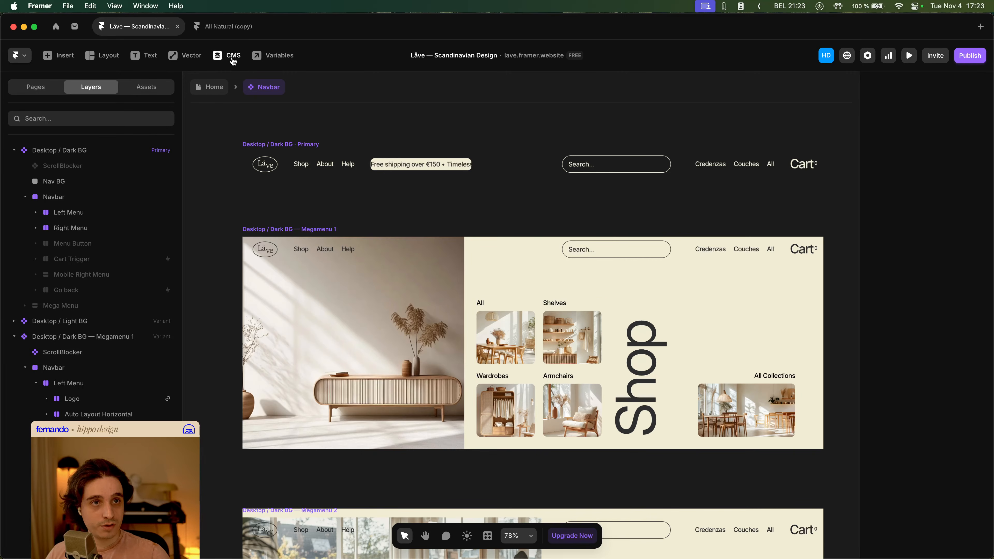
- In the Categories collection, set Featured in Shop Menu? to Yes for Couches, Credenzas and Shelves
{"action": "left_click", "coordinate": [547, 362]}
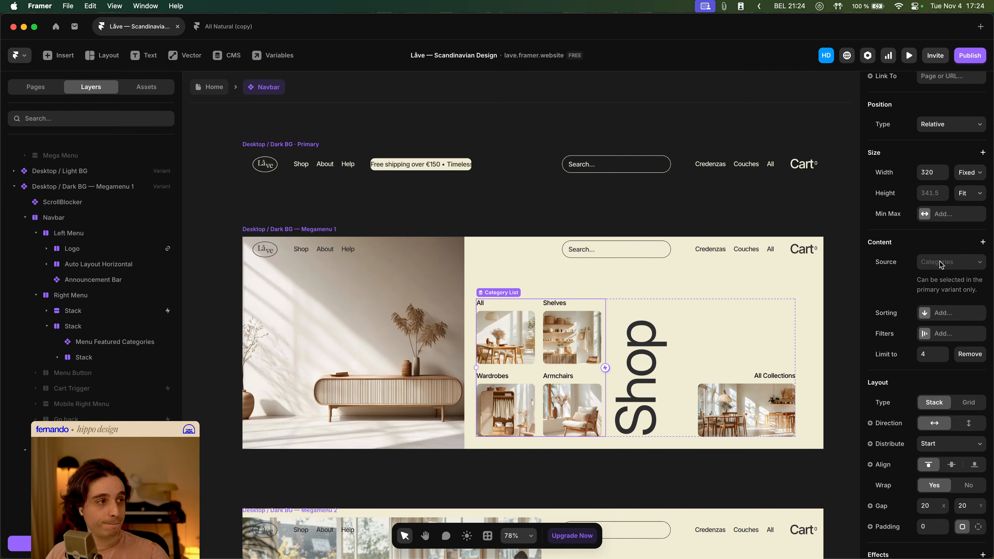
{"action": "left_click", "coordinate": [227, 55]}
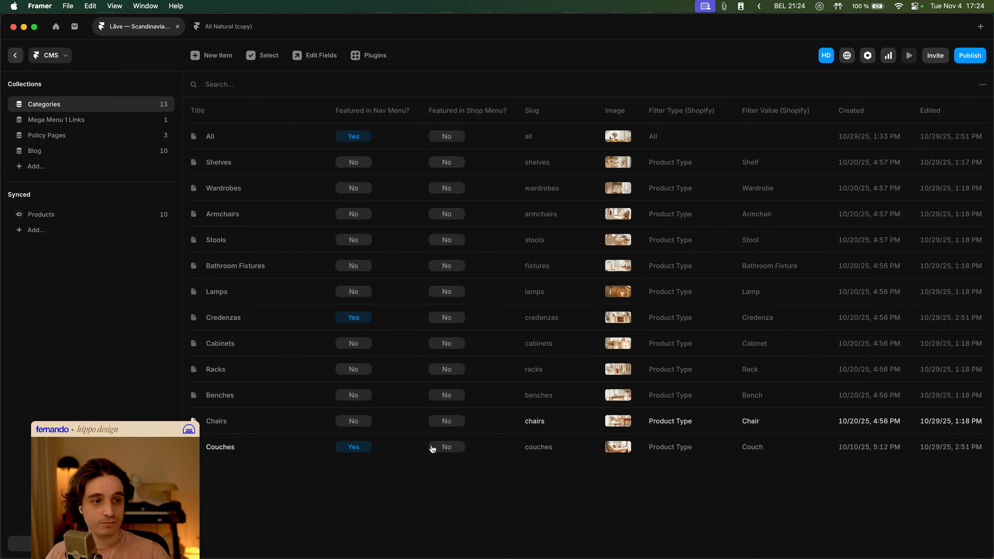
{"action": "left_click", "coordinate": [441, 450]}
{"action": "left_click", "coordinate": [584, 192]}
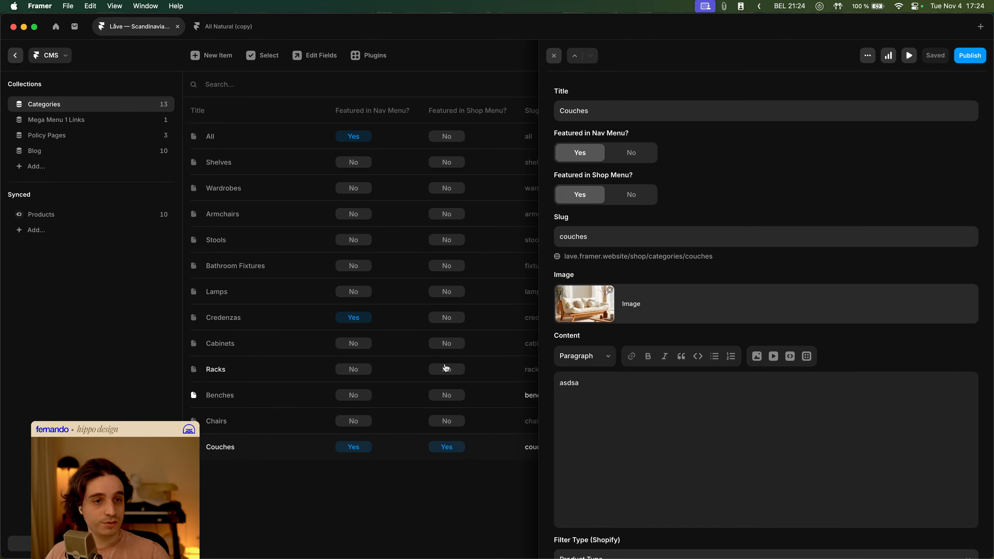
{"action": "left_click", "coordinate": [452, 320]}
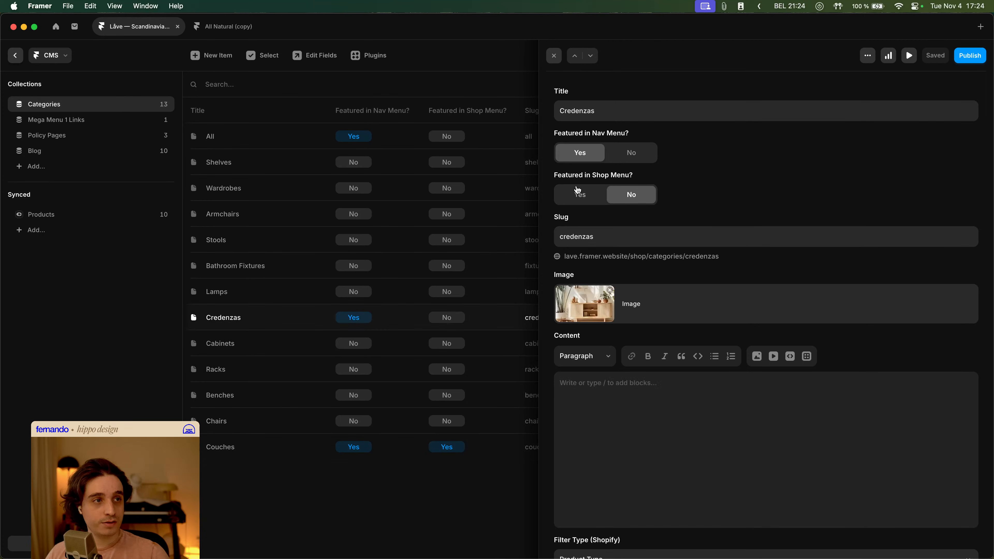
{"action": "left_click", "coordinate": [582, 194]}
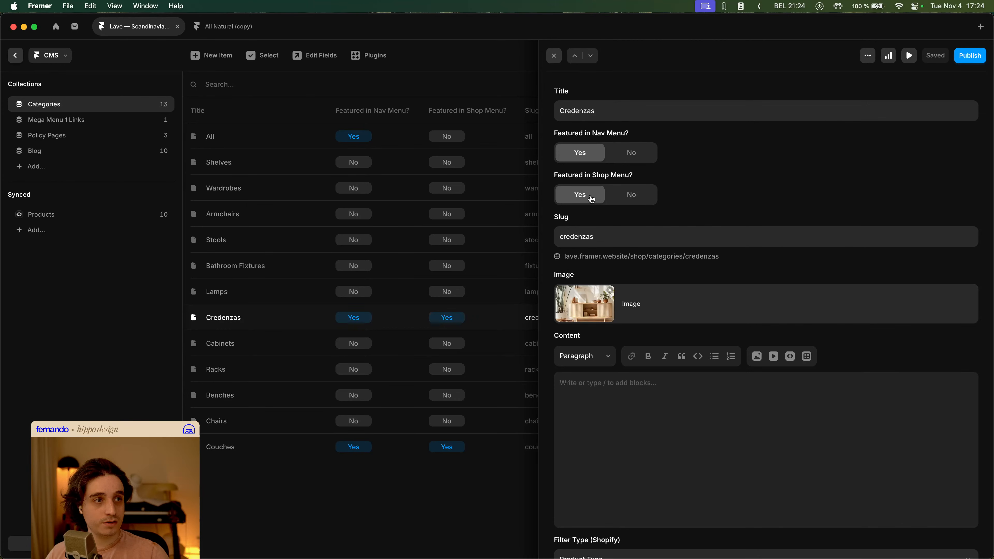
{"action": "left_click", "coordinate": [450, 171]}
{"action": "left_click", "coordinate": [564, 196]}
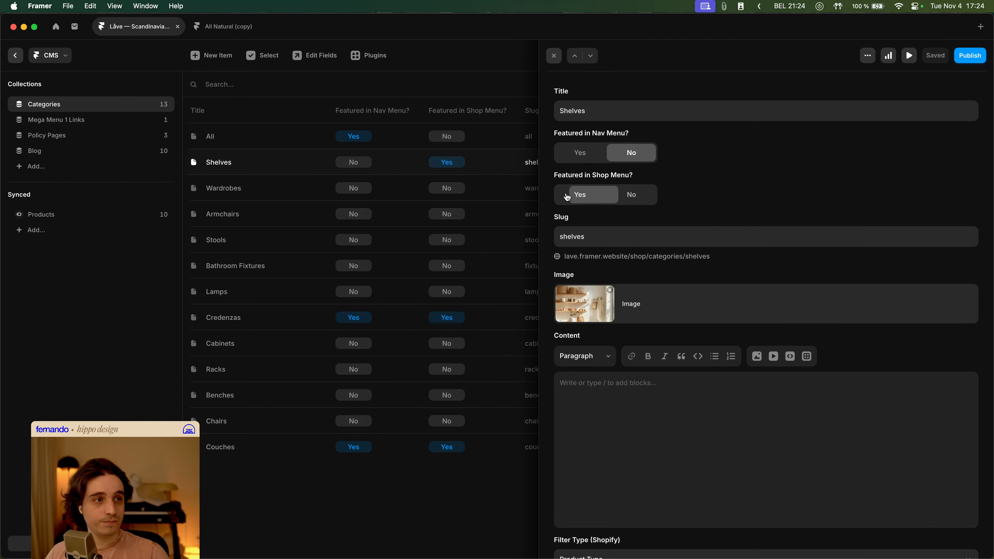
{"action": "key", "text": "Escape"}
{"action": "key", "text": "Escape"}
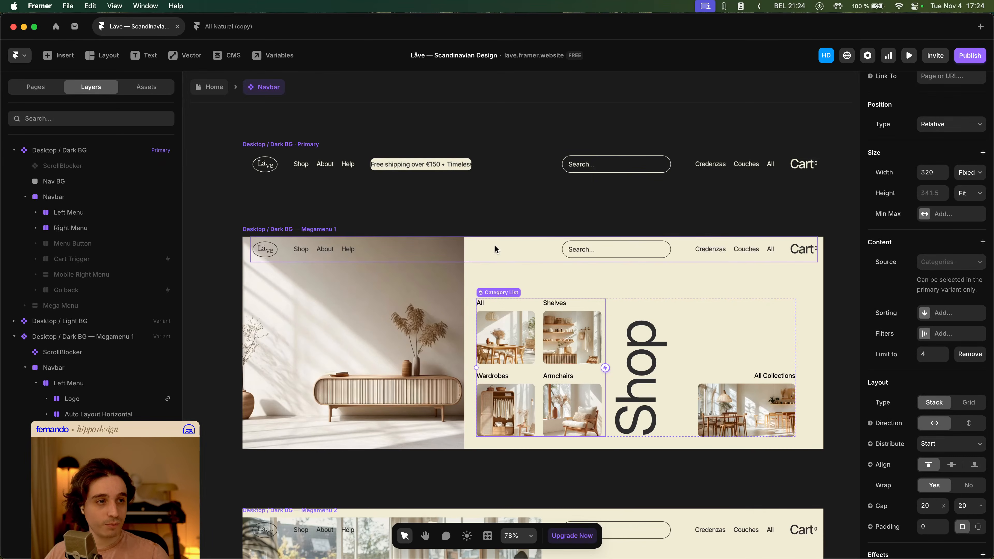
- Add a filter to the Category List so it shows only categories Featured In Shop Menu
{"action": "left_click_drag", "start_coordinate": [574, 333], "coordinate": [523, 275]}
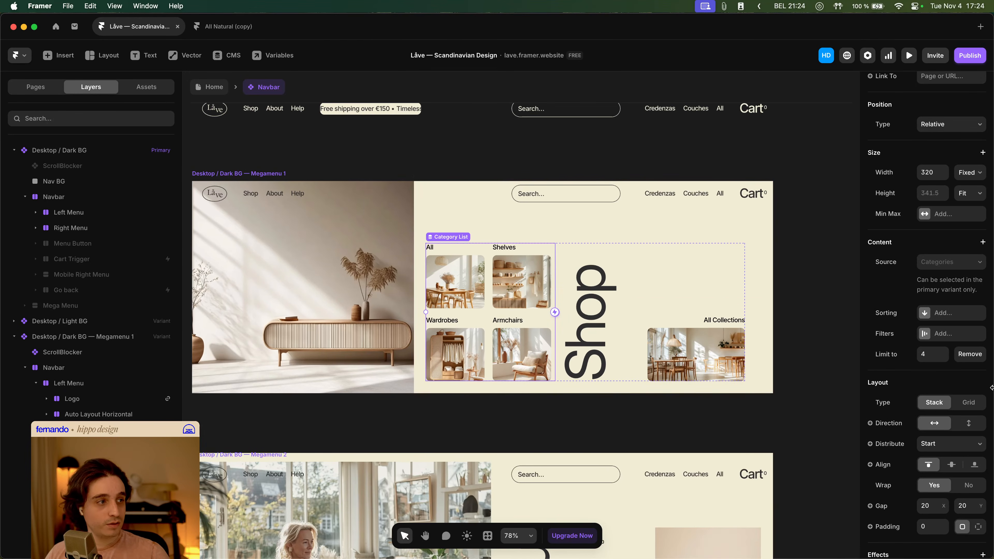
{"action": "left_click", "coordinate": [955, 334]}
{"action": "left_click", "coordinate": [809, 383]}
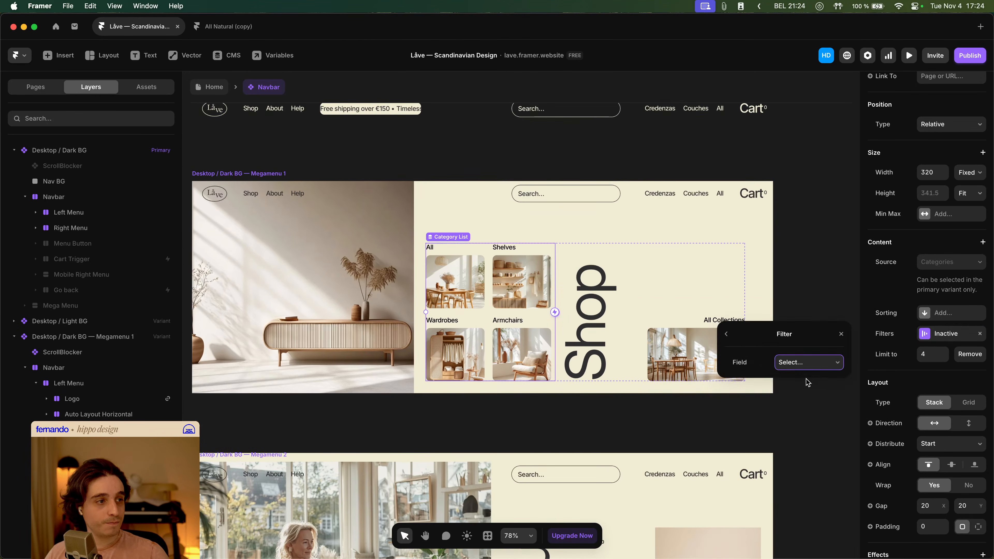
{"action": "left_click", "coordinate": [799, 366]}
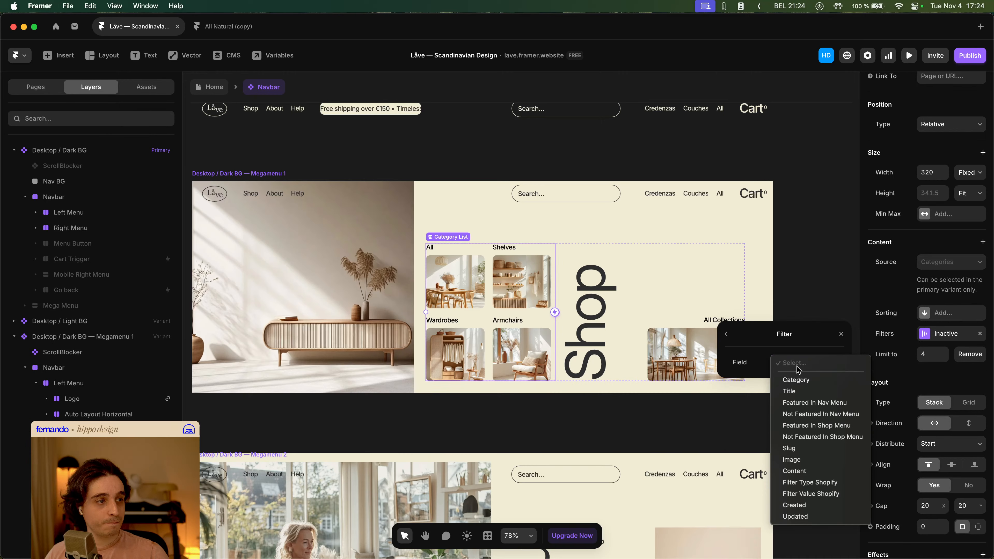
{"action": "left_click", "coordinate": [814, 430]}
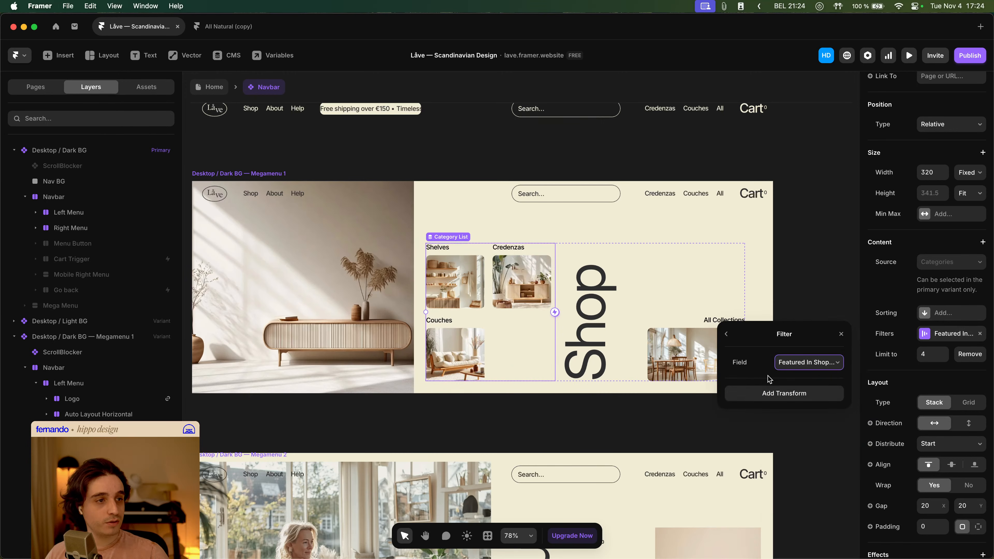
{"action": "left_click", "coordinate": [841, 335]}
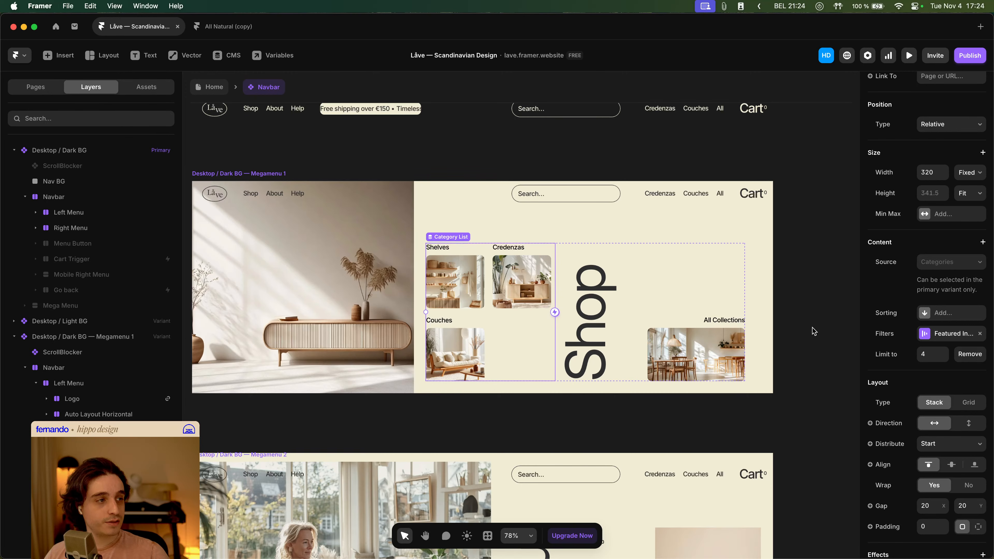
- Set Featured in Shop Menu? to Yes for the Wardrobes category
{"action": "left_click", "coordinate": [231, 55]}
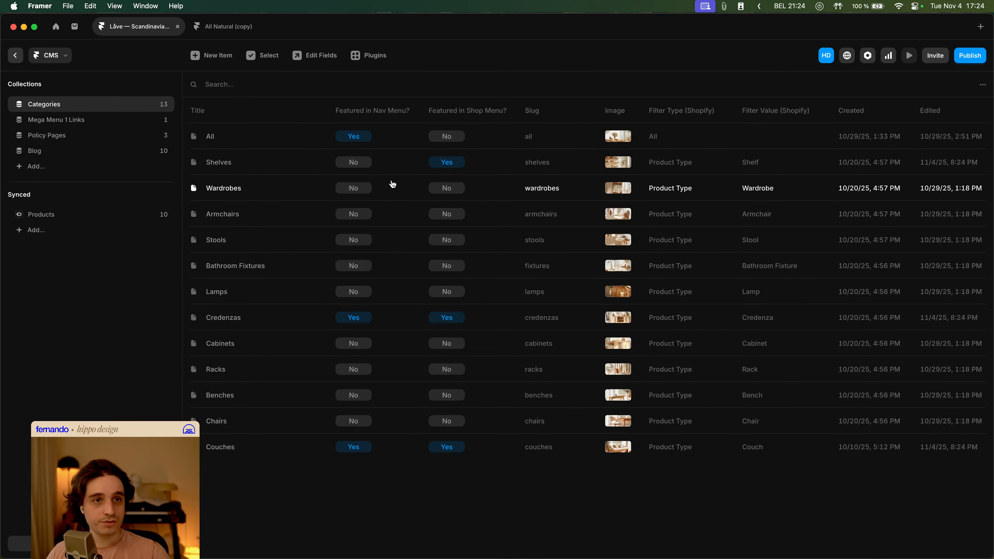
{"action": "left_click", "coordinate": [455, 191]}
{"action": "left_click", "coordinate": [589, 201]}
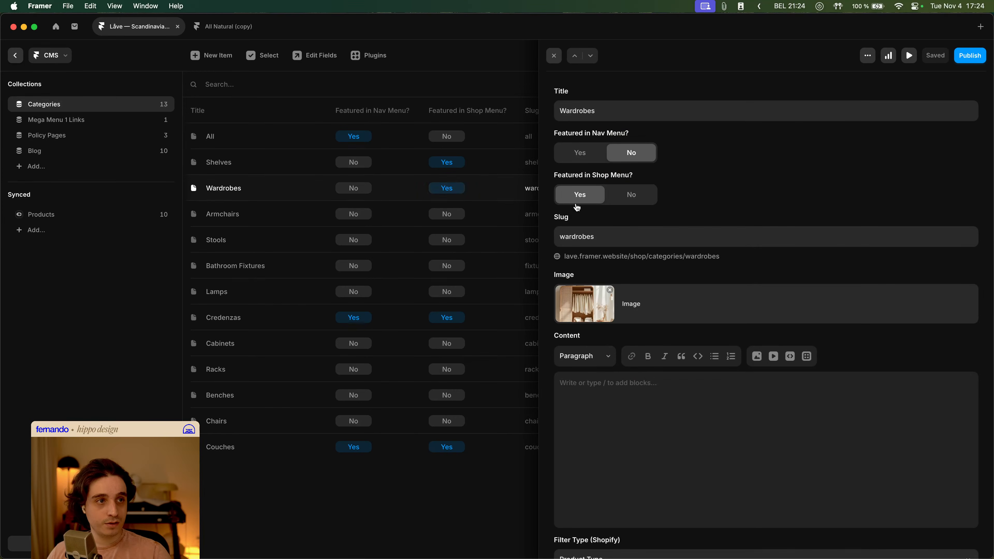
{"action": "key", "text": "Escape"}
{"action": "key", "text": "Escape"}
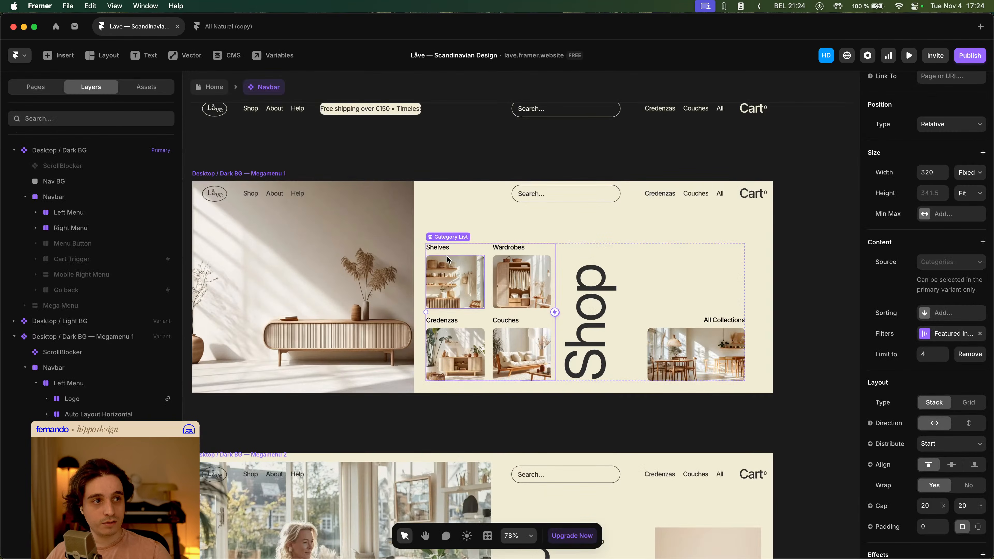
- Set the Category List's vertical gap to 40, keeping the horizontal gap at 20
{"action": "left_click", "coordinate": [817, 322]}
{"action": "key", "text": "space"}
{"action": "left_click_drag", "start_coordinate": [498, 288], "coordinate": [509, 266]}
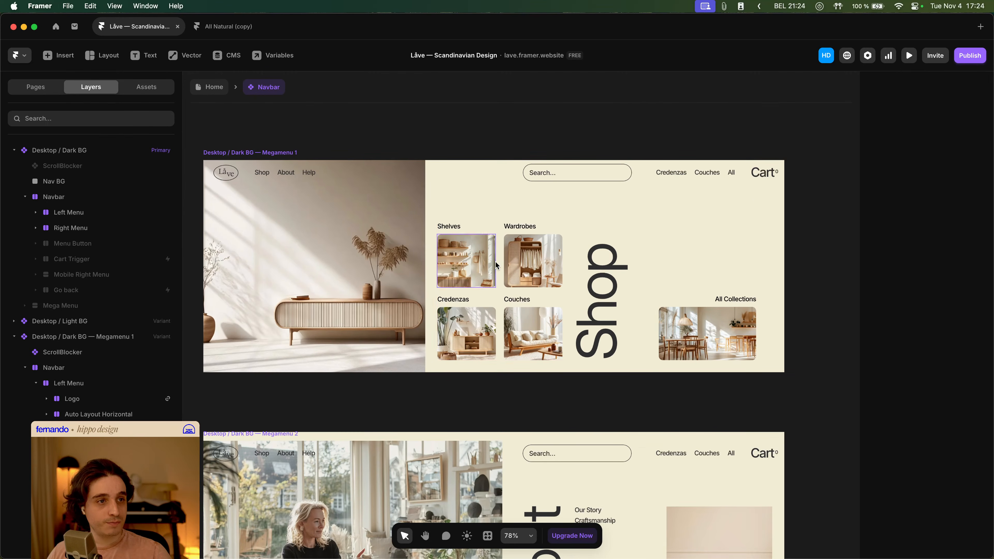
{"action": "left_click", "coordinate": [498, 267]}
{"action": "left_click", "coordinate": [562, 407]}
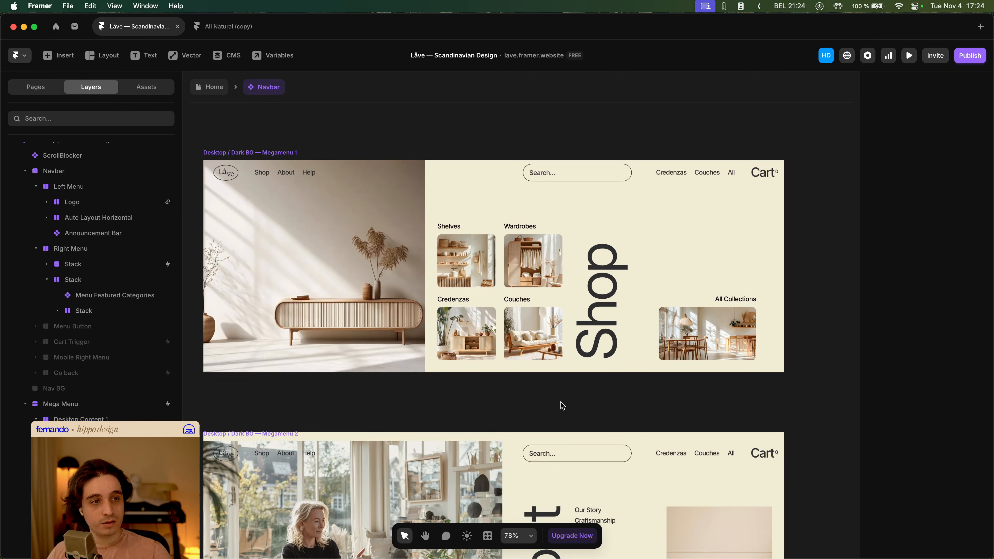
{"action": "left_click", "coordinate": [503, 306]}
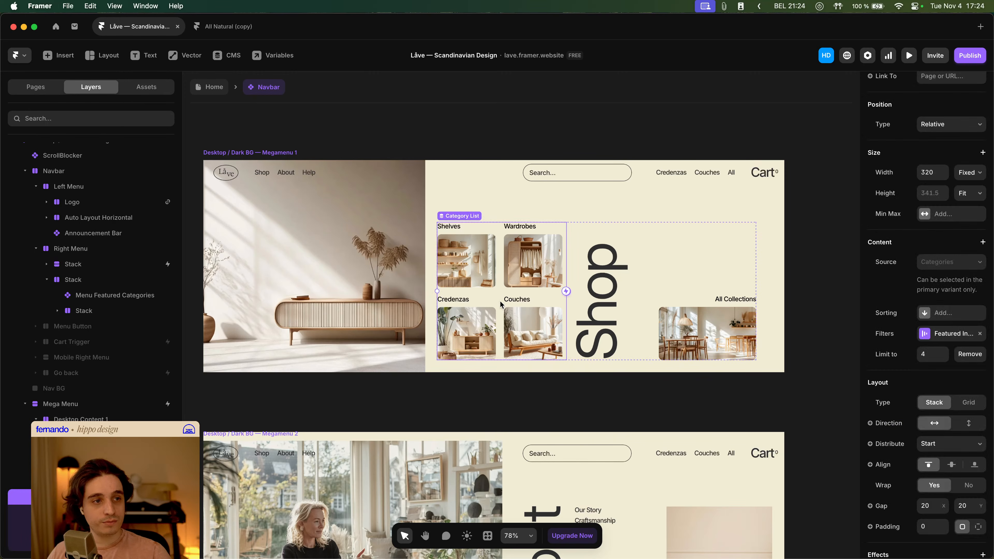
{"action": "left_click", "coordinate": [918, 506]}
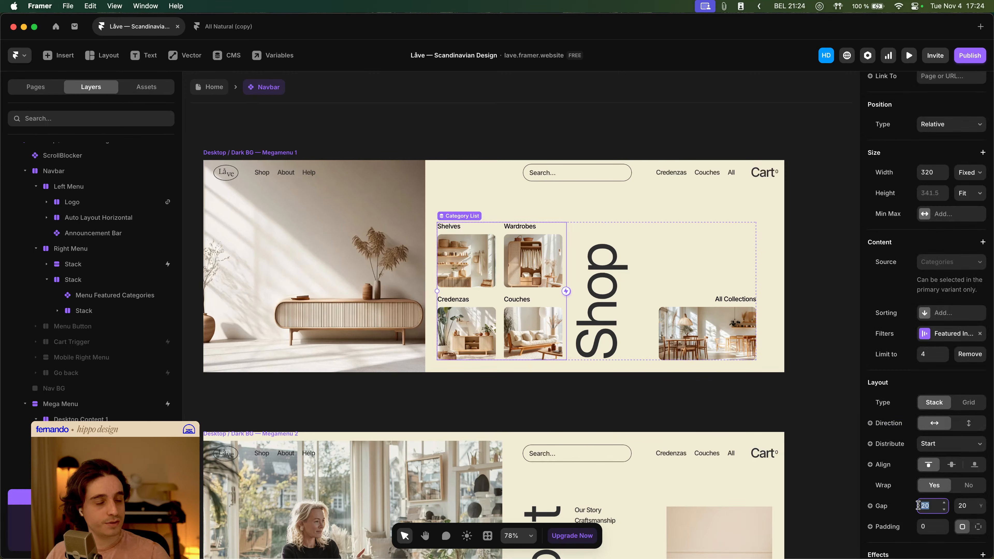
{"action": "type", "text": "40"}
{"action": "key", "text": "BackSpace"}
{"action": "key", "text": "BackSpace"}
{"action": "type", "text": "30"}
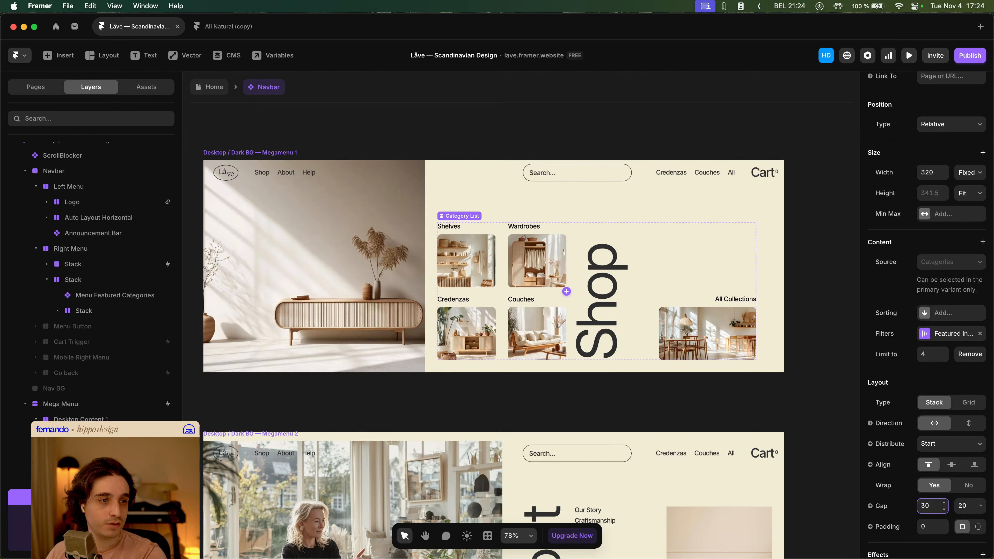
{"action": "key", "text": "shift+Down"}
{"action": "key", "text": "Tab"}
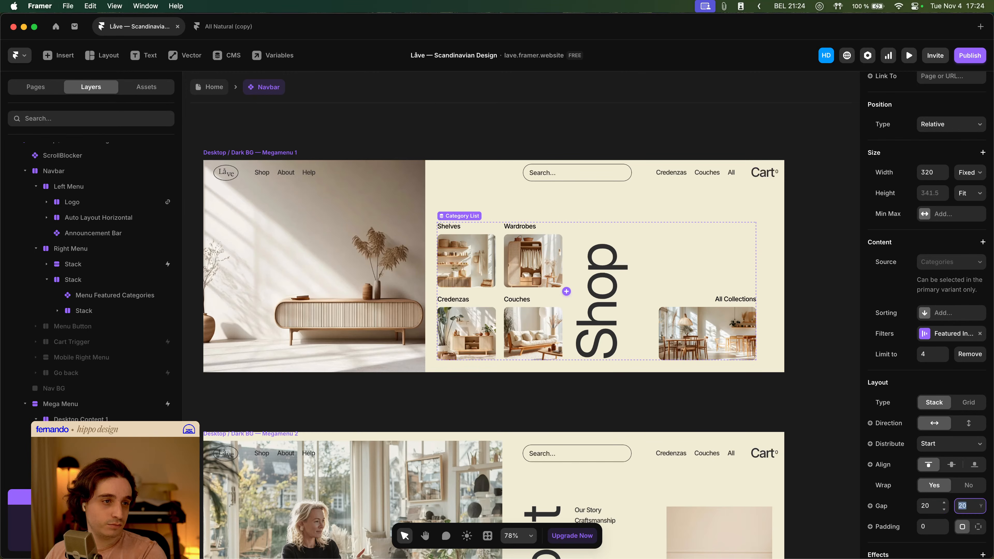
{"action": "key", "text": "shift+Up"}
{"action": "key", "text": "shift+Up"}
{"action": "key", "text": "shift+Down"}
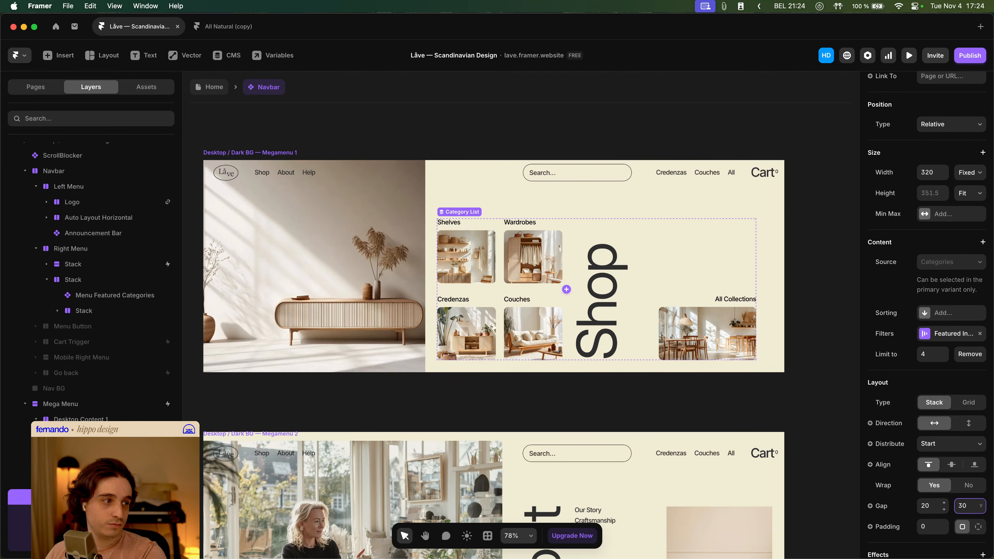
{"action": "left_click", "coordinate": [817, 401]}
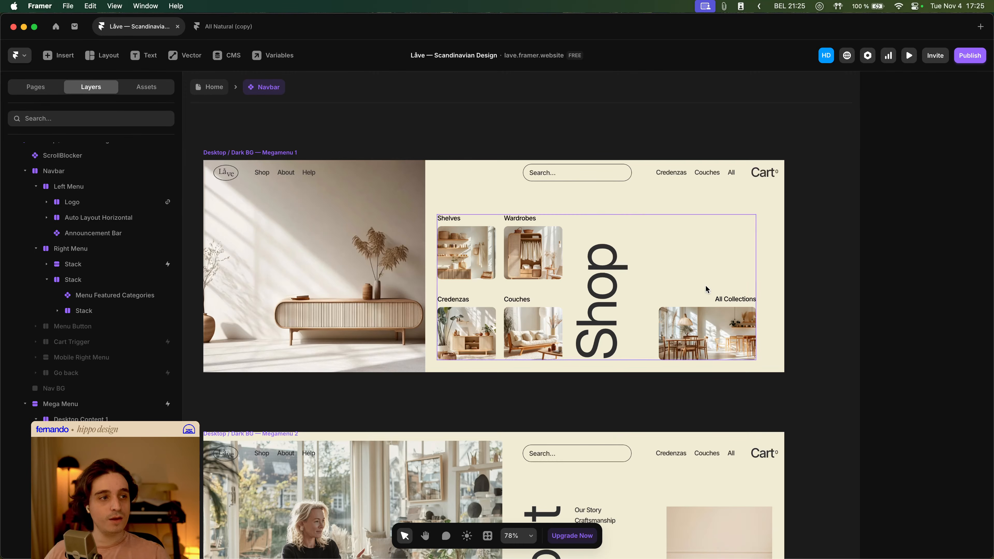
- Add a sort to the Category List, ordering items by Title A → Z
{"action": "left_click", "coordinate": [696, 301]}
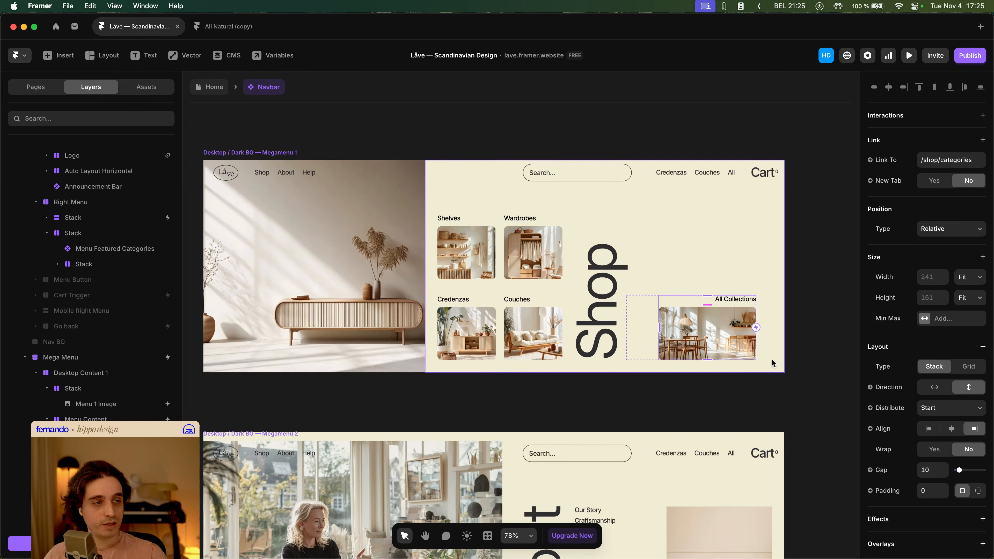
{"action": "left_click", "coordinate": [826, 343]}
{"action": "left_click", "coordinate": [518, 297]}
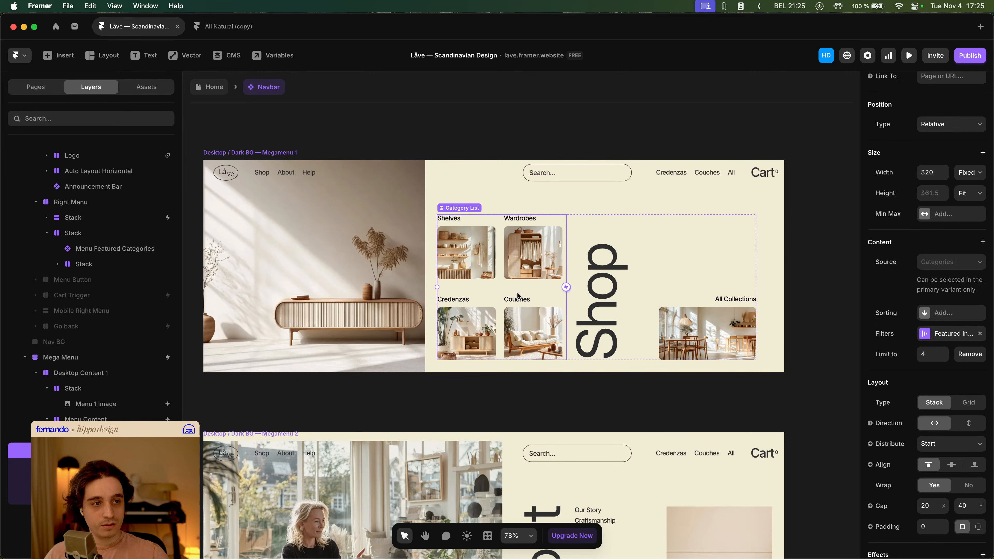
{"action": "left_click", "coordinate": [958, 313]}
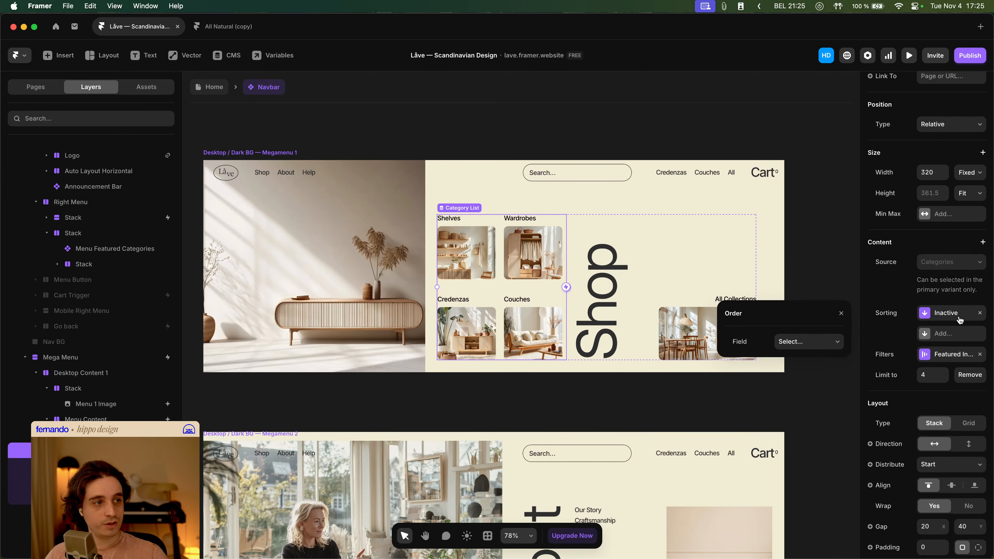
{"action": "left_click", "coordinate": [822, 344]}
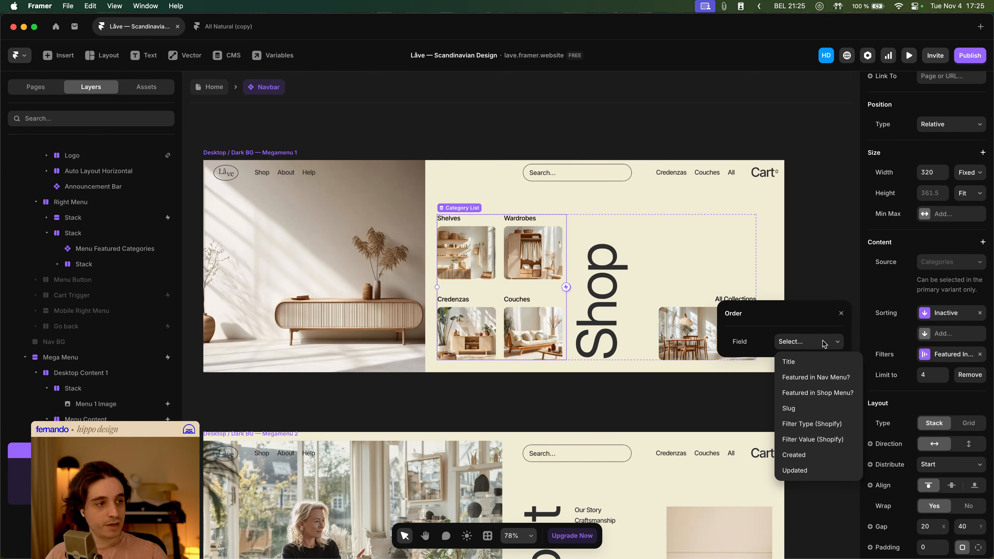
{"action": "left_click", "coordinate": [827, 397]}
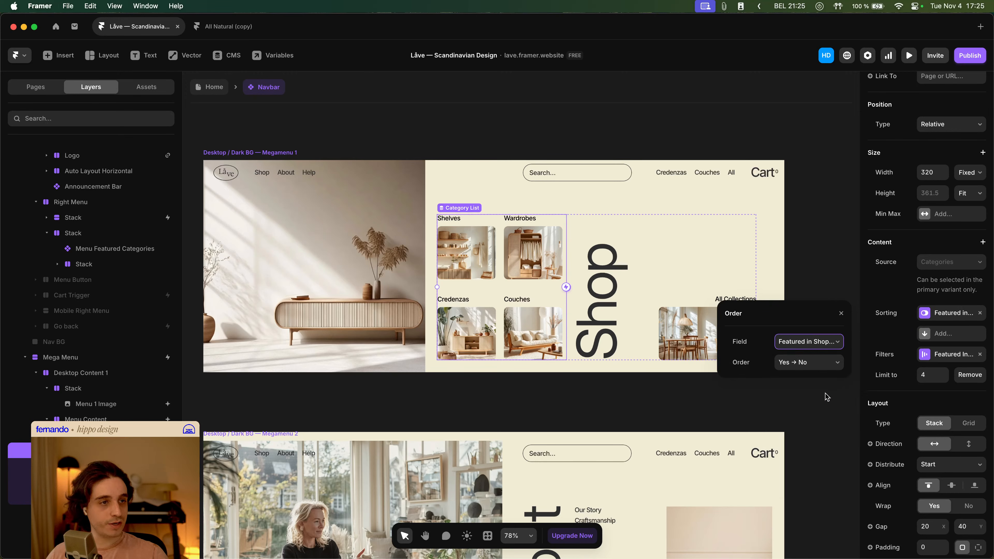
{"action": "left_click", "coordinate": [815, 341]}
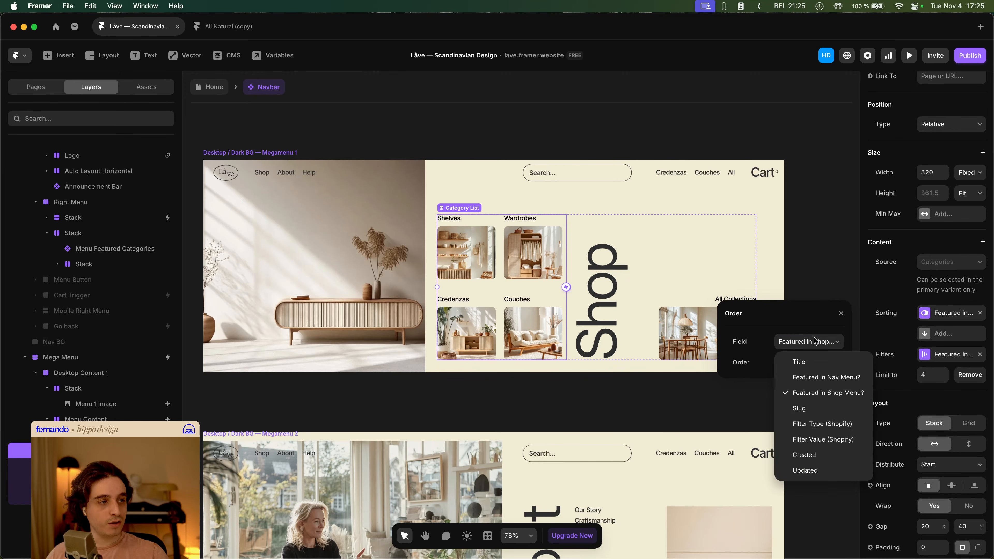
{"action": "left_click", "coordinate": [820, 362]}
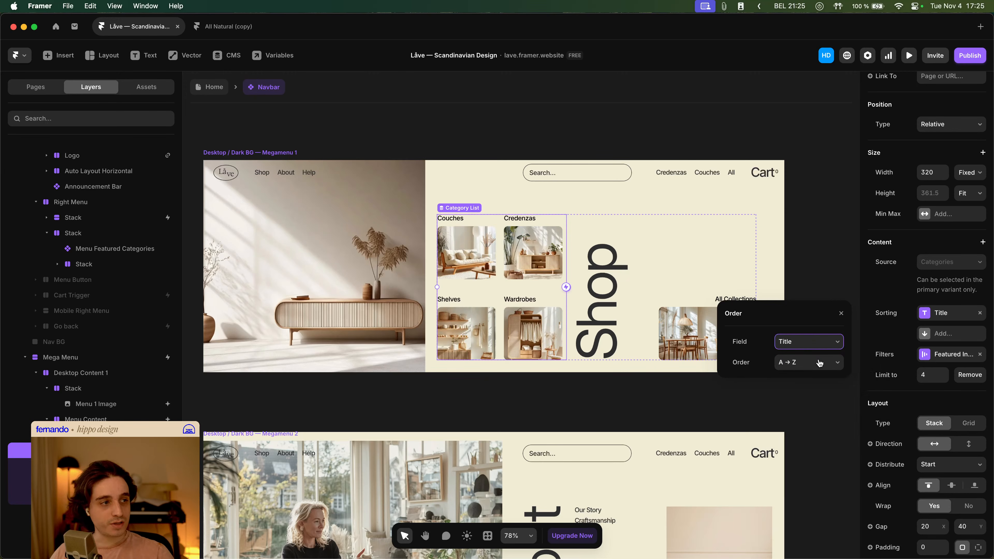
- Examine the Megamenu 1 frame's image, vertical Shop text and category layout, and its Mega Menu layers
{"action": "left_click", "coordinate": [832, 252]}
{"action": "left_click_drag", "start_coordinate": [825, 262], "coordinate": [827, 275]}
{"action": "left_click_drag", "start_coordinate": [656, 304], "coordinate": [712, 322]}
{"action": "left_click", "coordinate": [398, 263]}
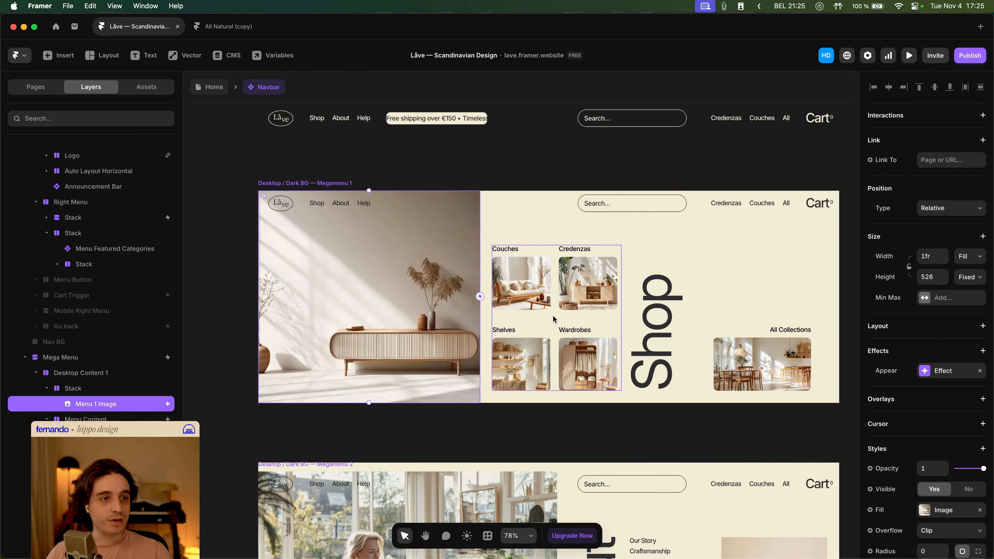
{"action": "left_click_drag", "start_coordinate": [624, 297], "coordinate": [525, 285]}
{"action": "scroll", "coordinate": [526, 284], "scroll_direction": "down", "scroll_amount": 2}
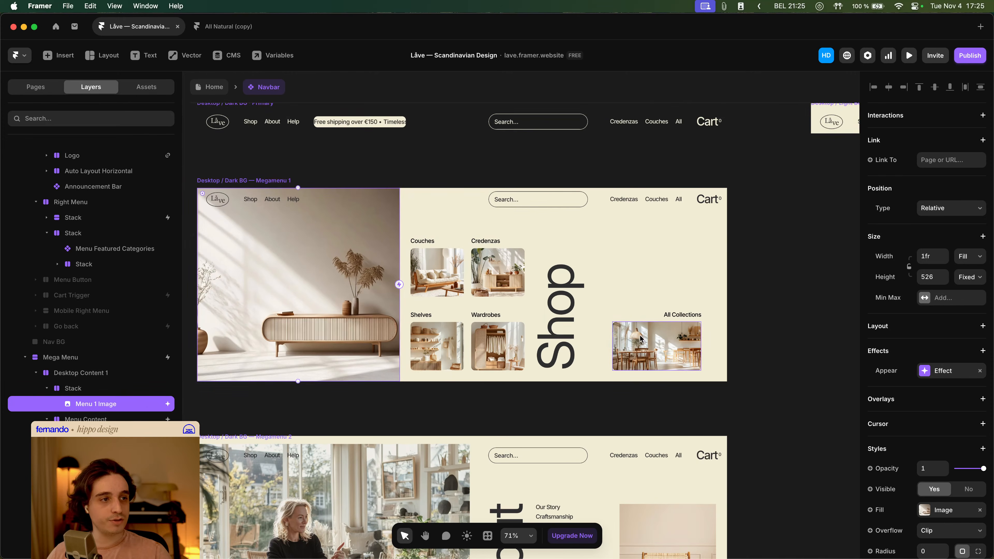
{"action": "left_click_drag", "start_coordinate": [610, 293], "coordinate": [626, 262]}
{"action": "left_click", "coordinate": [580, 276]}
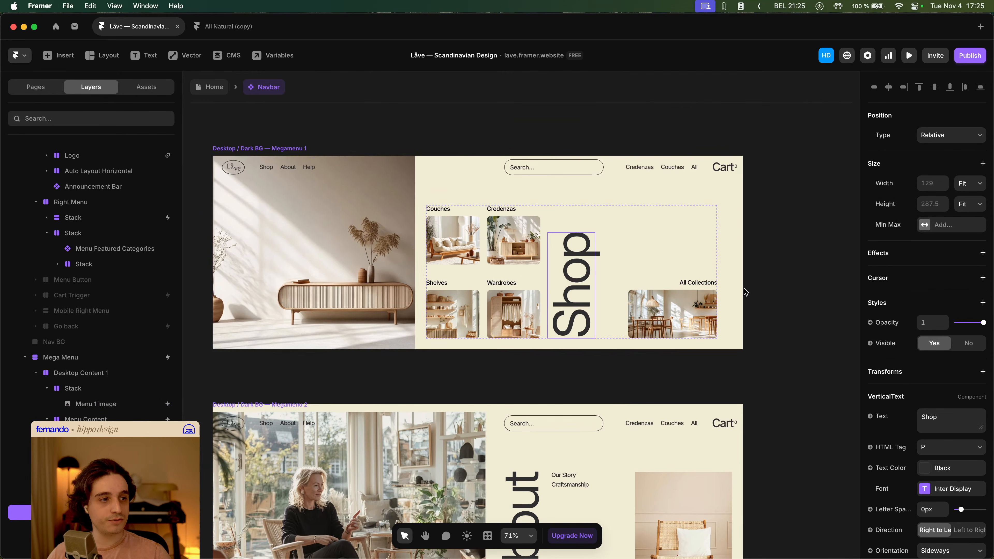
{"action": "scroll", "coordinate": [745, 291], "scroll_direction": "down", "scroll_amount": 3}
{"action": "left_click", "coordinate": [760, 329]}
{"action": "scroll", "coordinate": [445, 280], "scroll_direction": "down", "scroll_amount": 1}
{"action": "left_click_drag", "start_coordinate": [496, 264], "coordinate": [502, 226]}
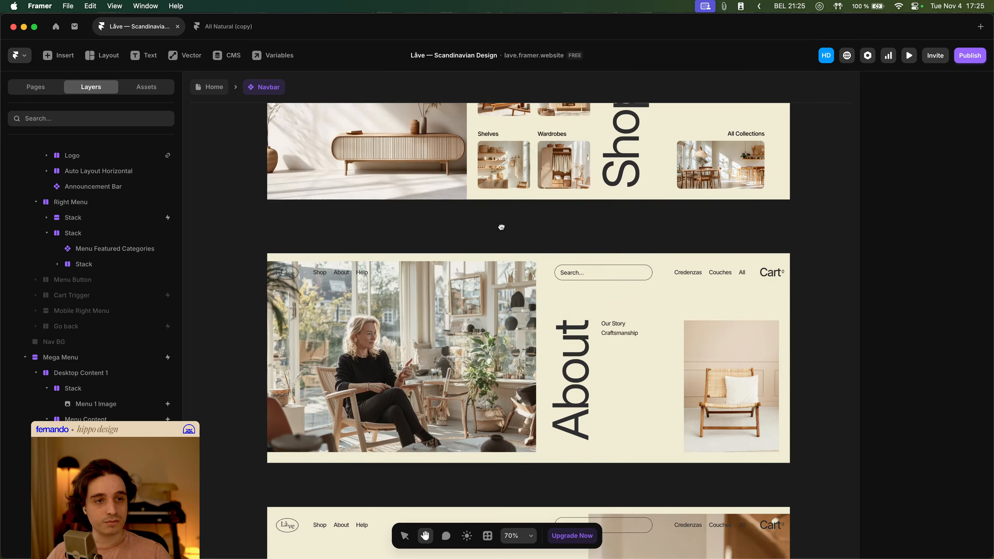
{"action": "left_click", "coordinate": [333, 258]}
{"action": "scroll", "coordinate": [374, 222], "scroll_direction": "down", "scroll_amount": 1}
{"action": "left_click_drag", "start_coordinate": [375, 223], "coordinate": [333, 239]}
{"action": "left_click", "coordinate": [507, 246]}
{"action": "scroll", "coordinate": [522, 260], "scroll_direction": "up", "scroll_amount": 4}
{"action": "left_click", "coordinate": [623, 226]}
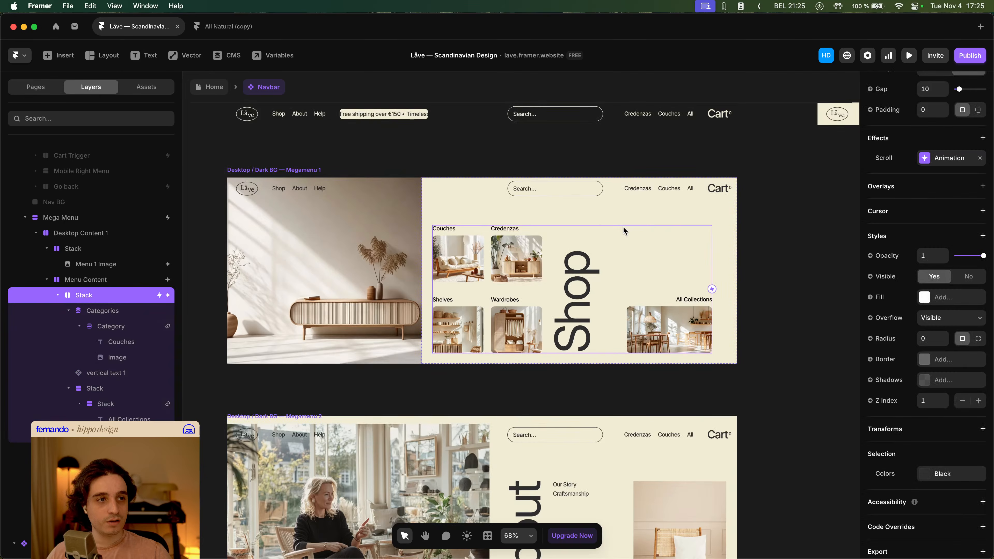
{"action": "scroll", "coordinate": [393, 235], "scroll_direction": "up", "scroll_amount": 4}
{"action": "left_click", "coordinate": [367, 177]}
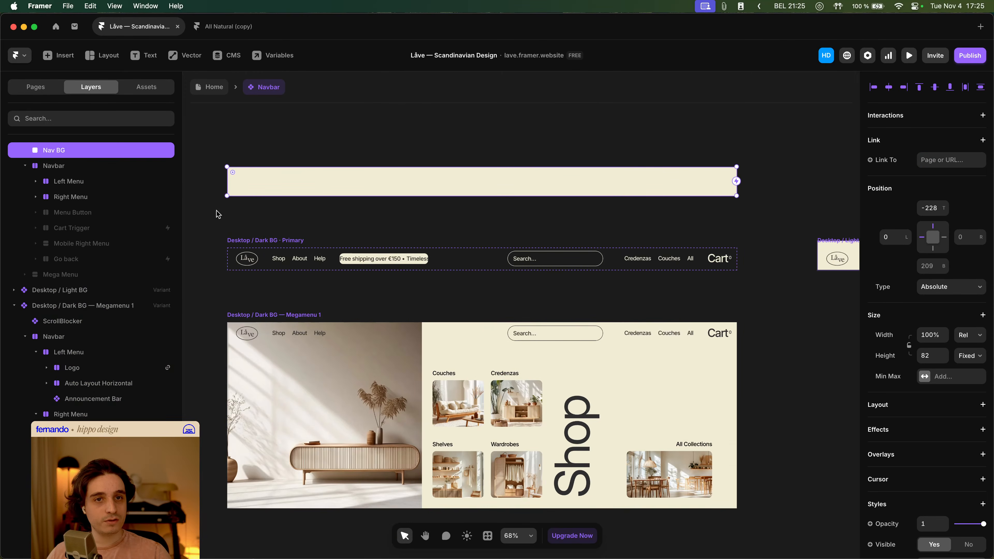
{"action": "left_click", "coordinate": [475, 357]}
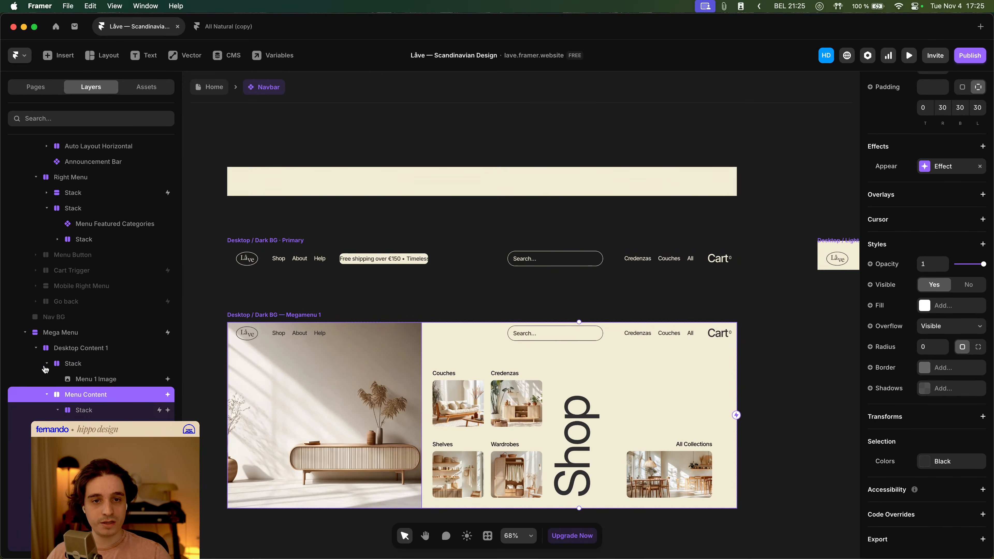
{"action": "left_click", "coordinate": [35, 347]}
{"action": "left_click", "coordinate": [34, 347]}
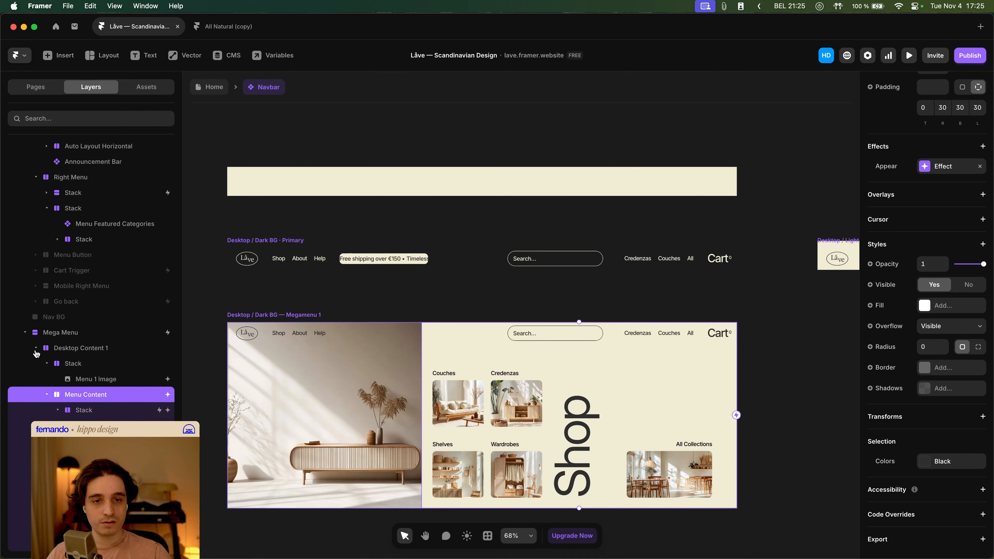
{"action": "left_click", "coordinate": [46, 395]}
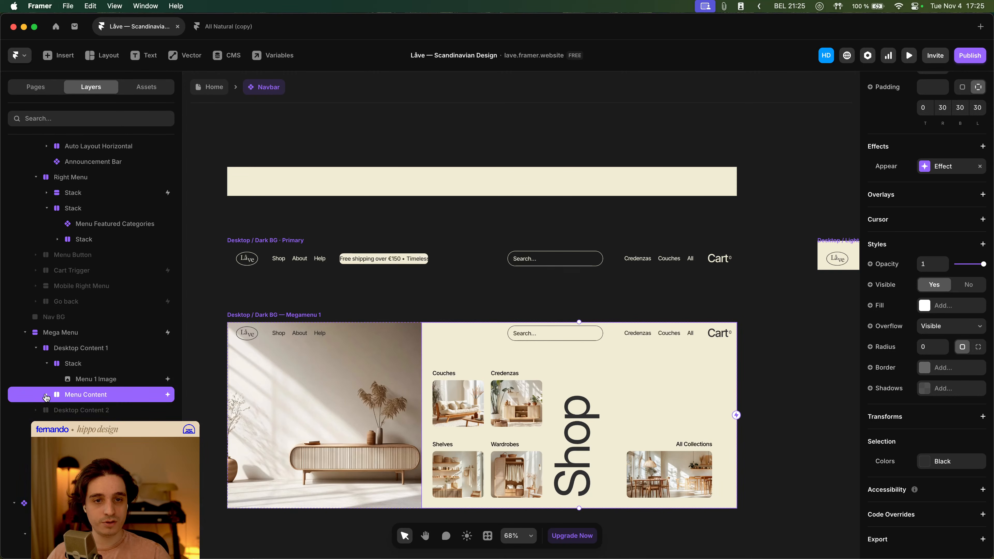
{"action": "left_click", "coordinate": [36, 347]}
{"action": "scroll", "coordinate": [58, 345], "scroll_direction": "up", "scroll_amount": 5}
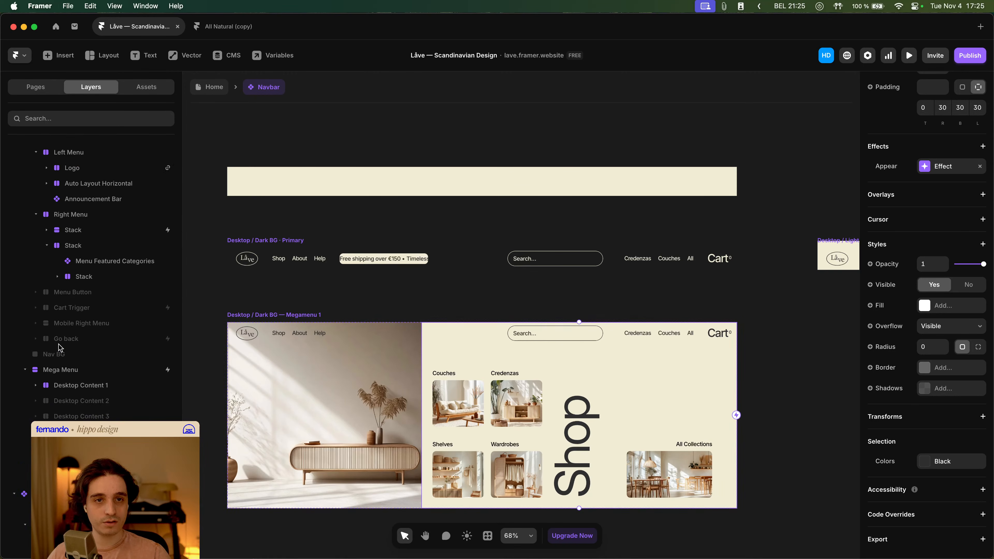
- Delete the oversized absolutely positioned background layer from the Megamenu 2 variant
{"action": "left_click", "coordinate": [242, 315]}
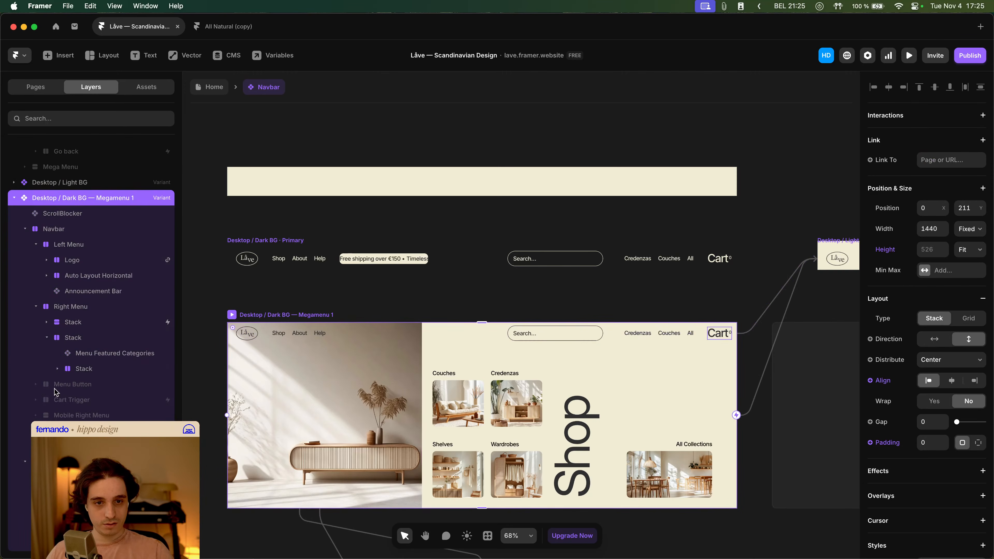
{"action": "scroll", "coordinate": [429, 323], "scroll_direction": "down", "scroll_amount": 5}
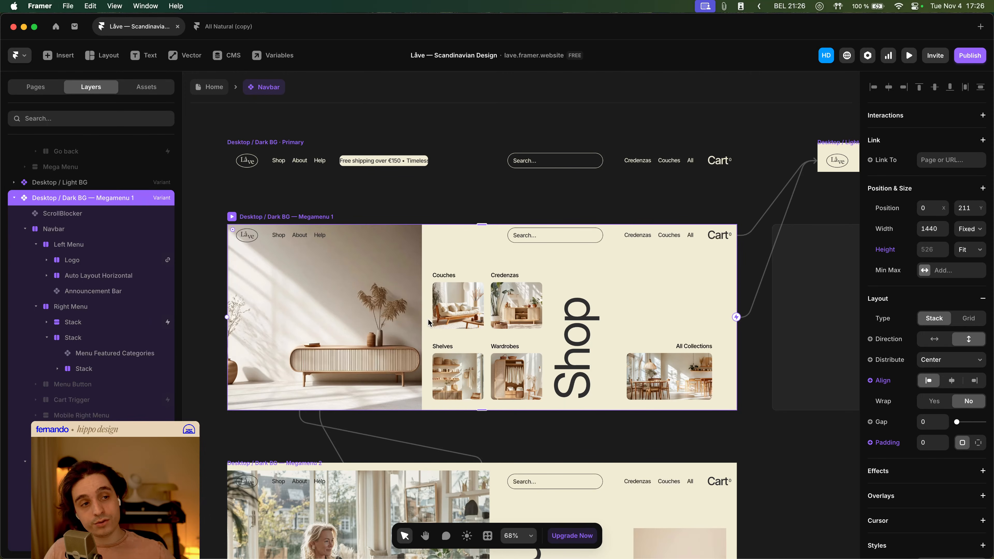
{"action": "scroll", "coordinate": [428, 323], "scroll_direction": "down", "scroll_amount": 5}
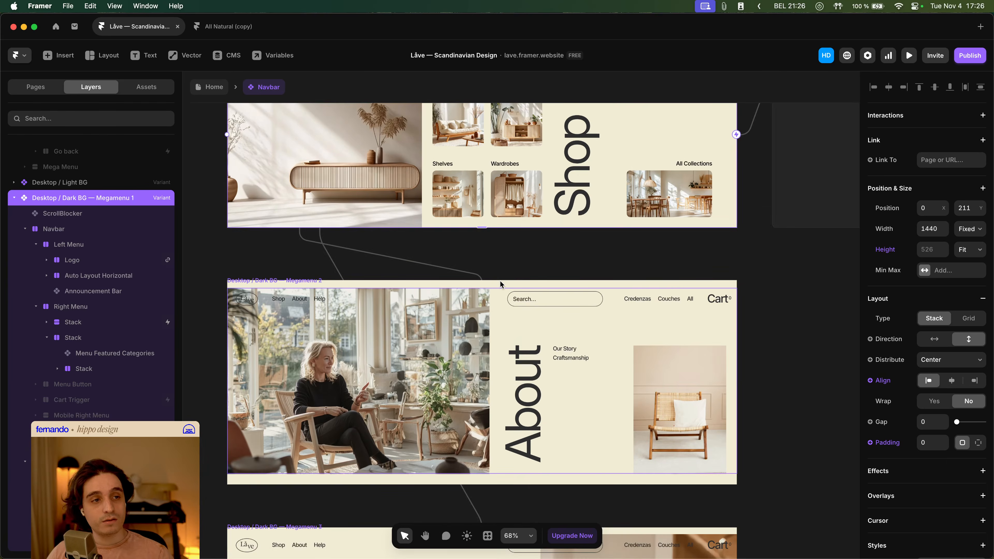
{"action": "left_click", "coordinate": [500, 280]}
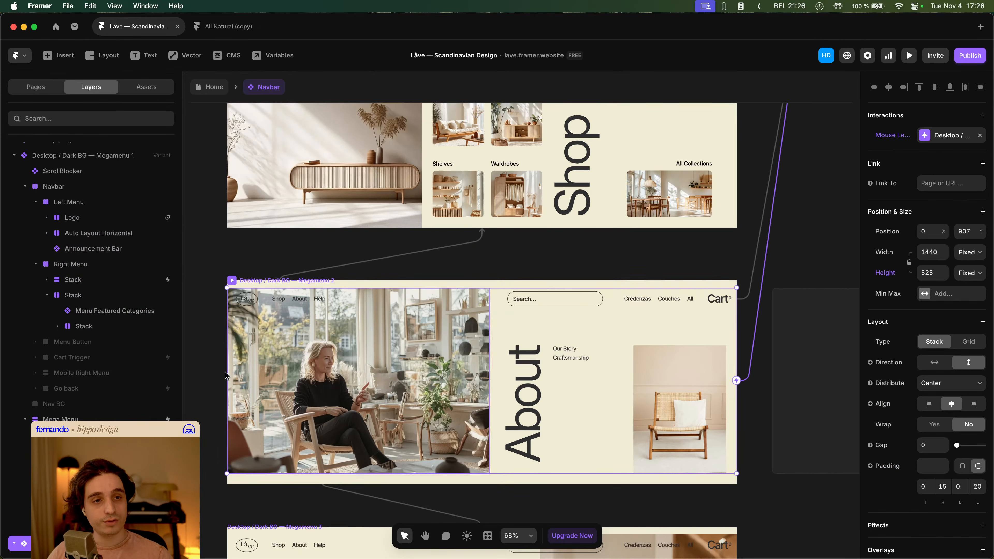
{"action": "scroll", "coordinate": [135, 405], "scroll_direction": "down", "scroll_amount": 3}
{"action": "scroll", "coordinate": [117, 438], "scroll_direction": "down", "scroll_amount": 2}
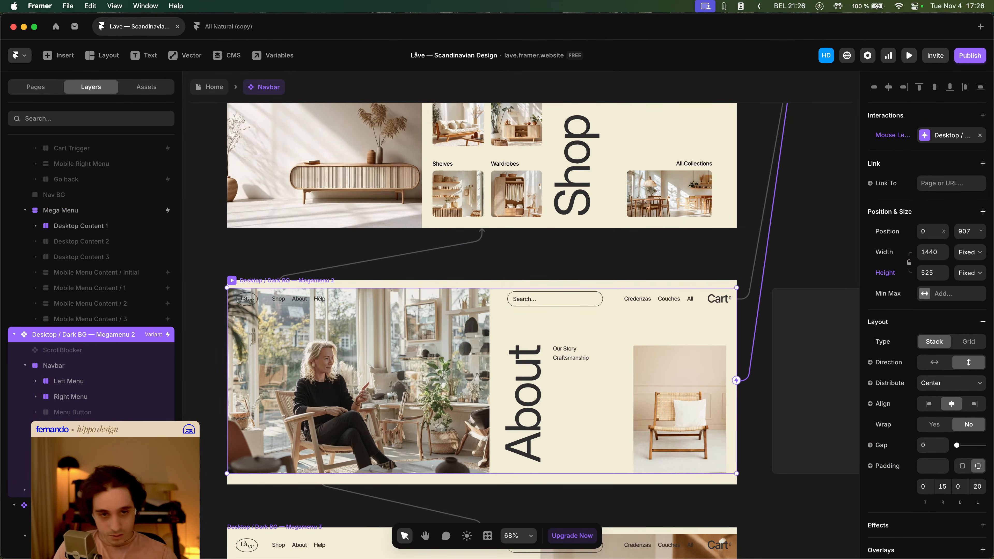
{"action": "left_click", "coordinate": [102, 474]}
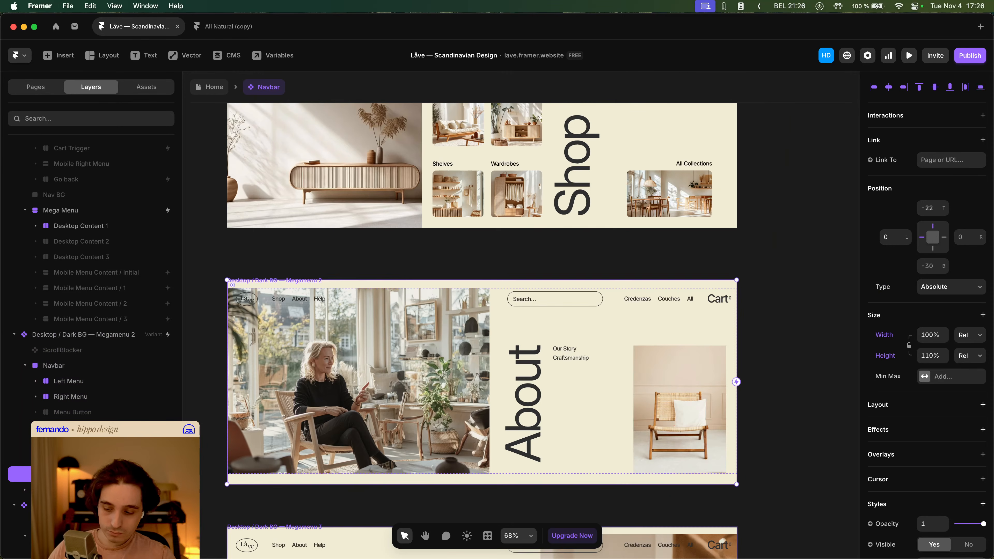
{"action": "key", "text": "Delete"}
- Delete the same oversized background layer from the Megamenu 3 variant
{"action": "scroll", "coordinate": [463, 403], "scroll_direction": "down", "scroll_amount": 5}
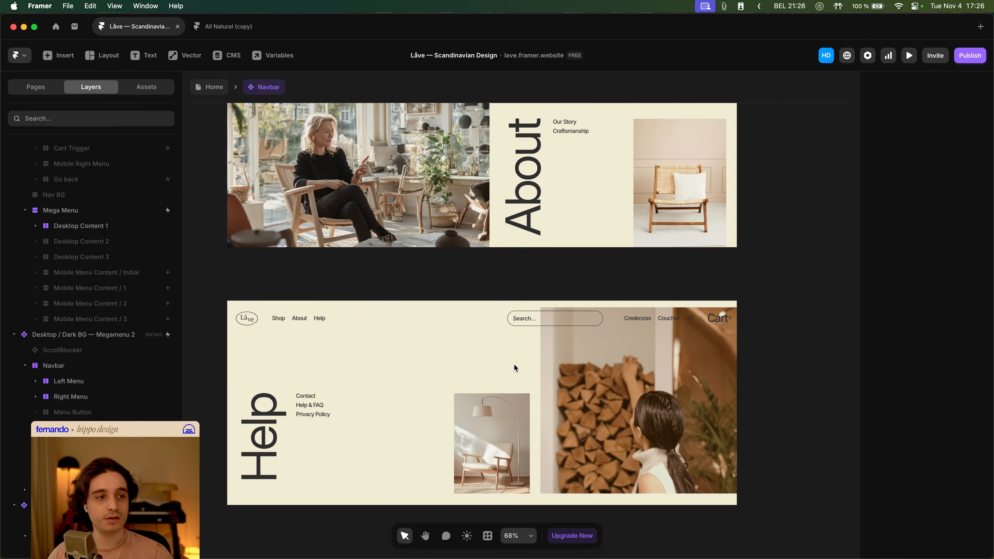
{"action": "left_click", "coordinate": [342, 320]}
{"action": "scroll", "coordinate": [91, 425], "scroll_direction": "down", "scroll_amount": 5}
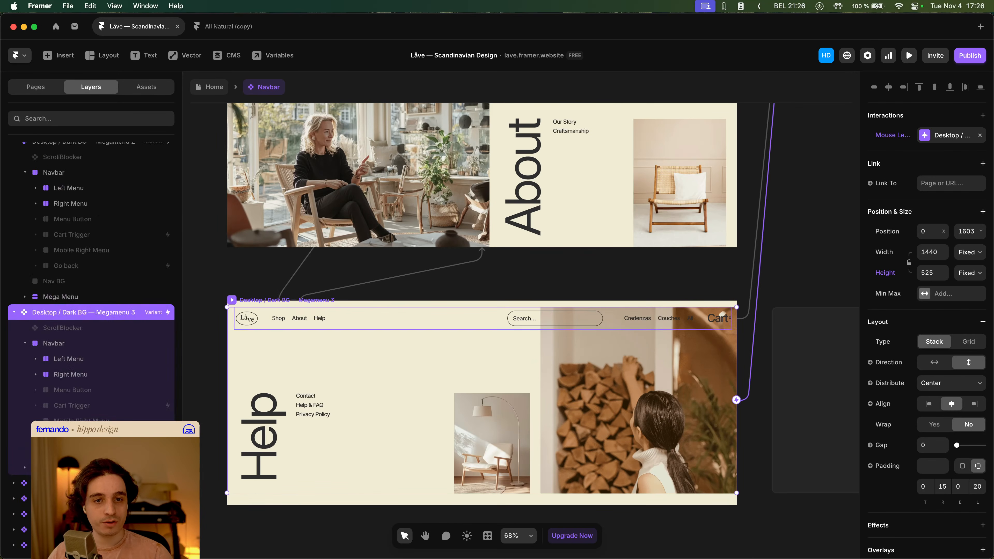
{"action": "left_click", "coordinate": [87, 423]}
{"action": "key", "text": "Delete"}
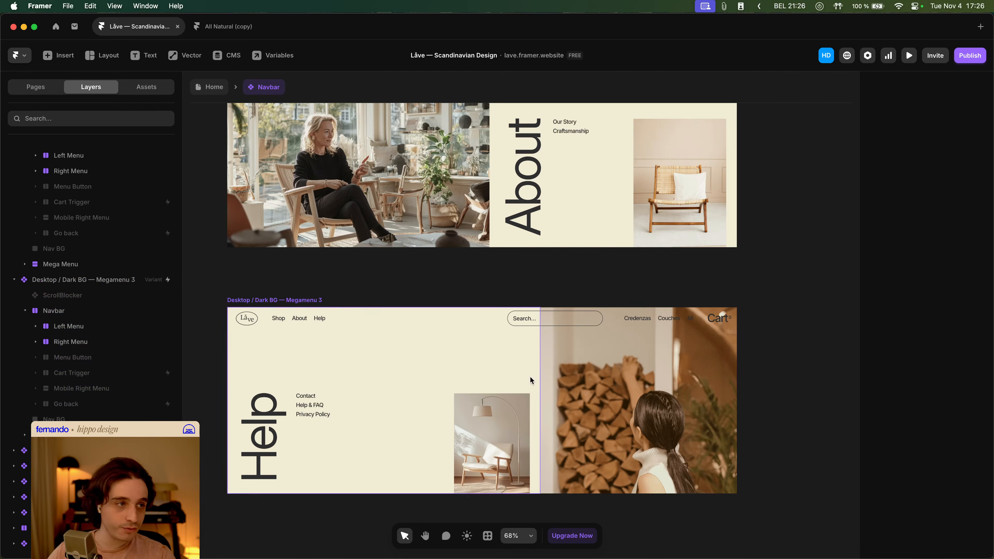
- Preview the Home page and hover the Shop and About navbar links to check the mega menus
{"action": "scroll", "coordinate": [763, 300], "scroll_direction": "up", "scroll_amount": 10}
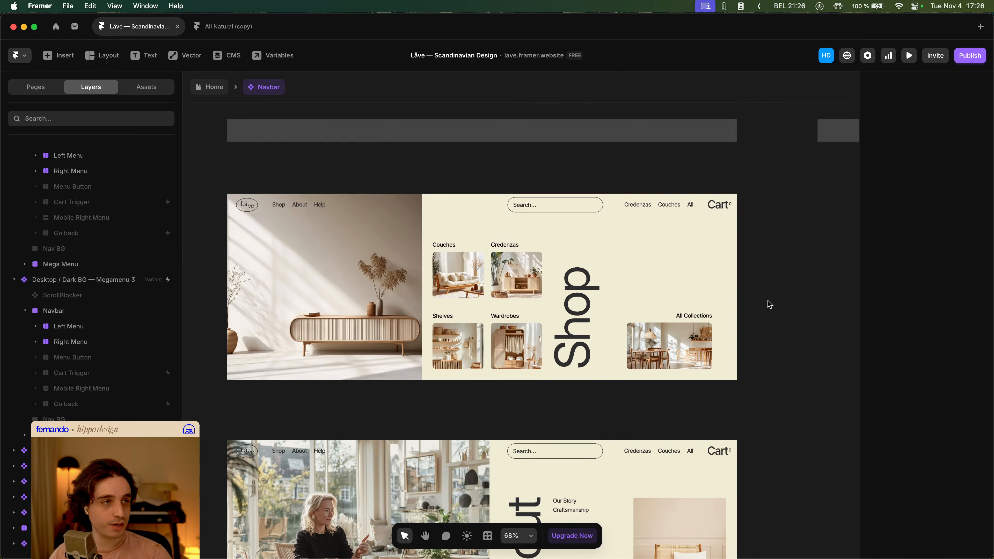
{"action": "left_click", "coordinate": [218, 86]}
{"action": "key", "text": "super+p"}
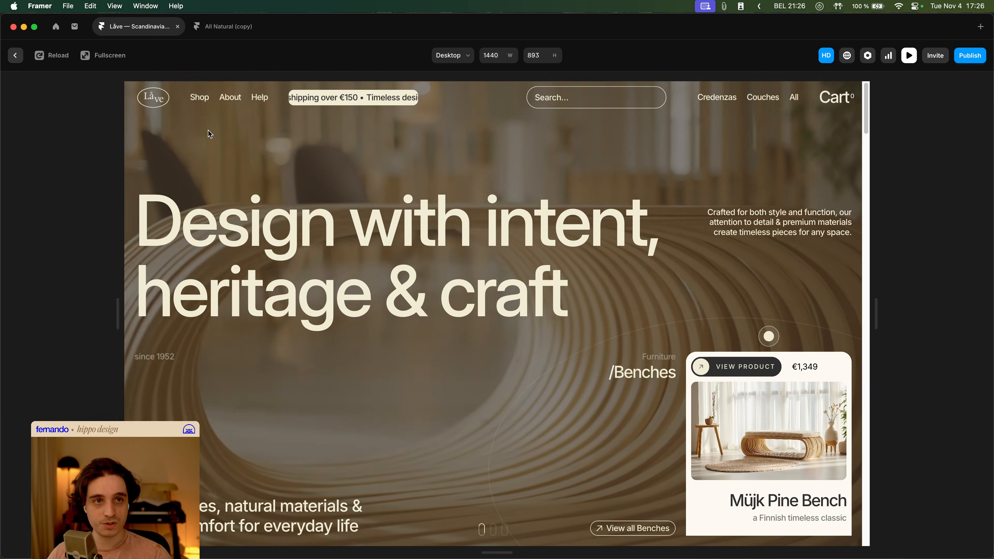
{"action": "left_click", "coordinate": [201, 101]}
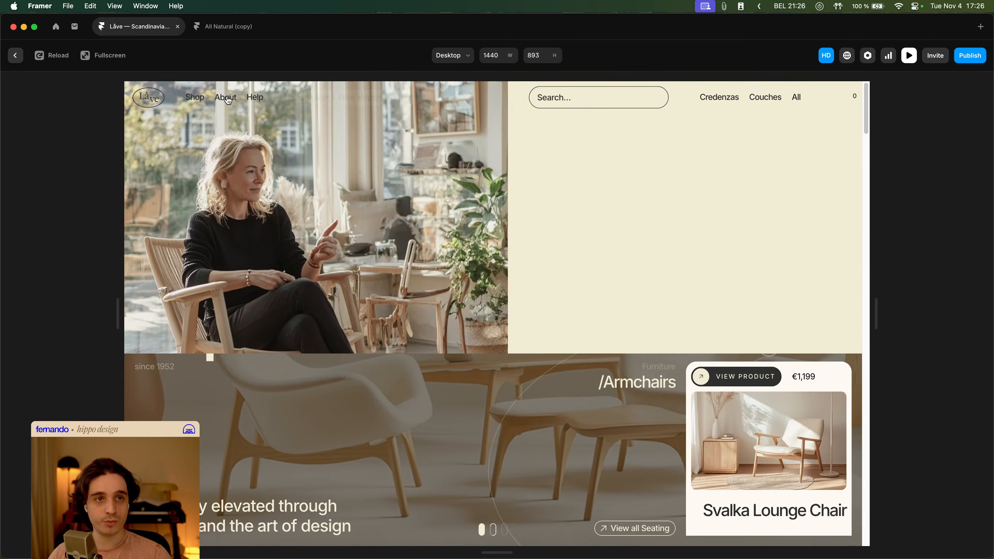
{"action": "mouse_move", "coordinate": [200, 100]}
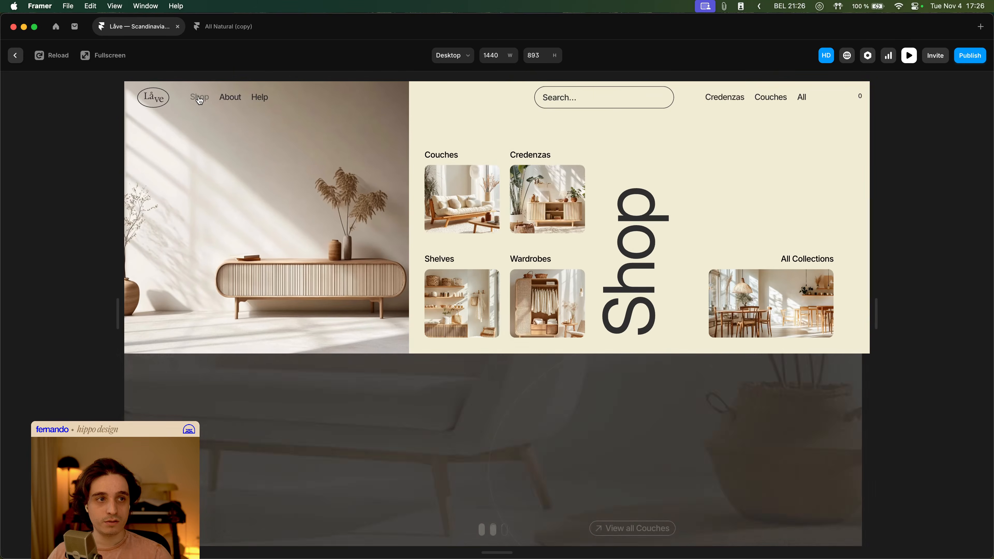
{"action": "mouse_move", "coordinate": [231, 102]}
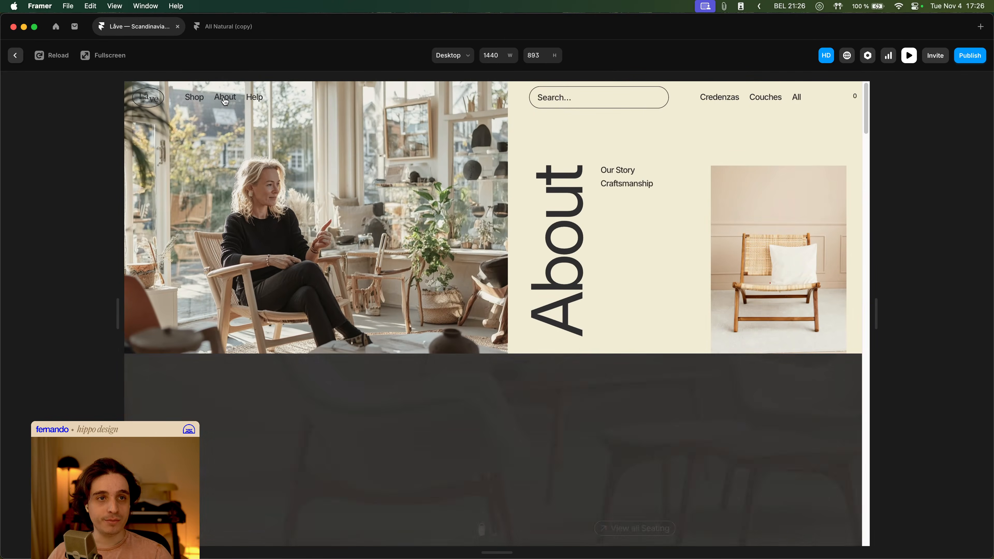
{"action": "key", "text": "Escape"}
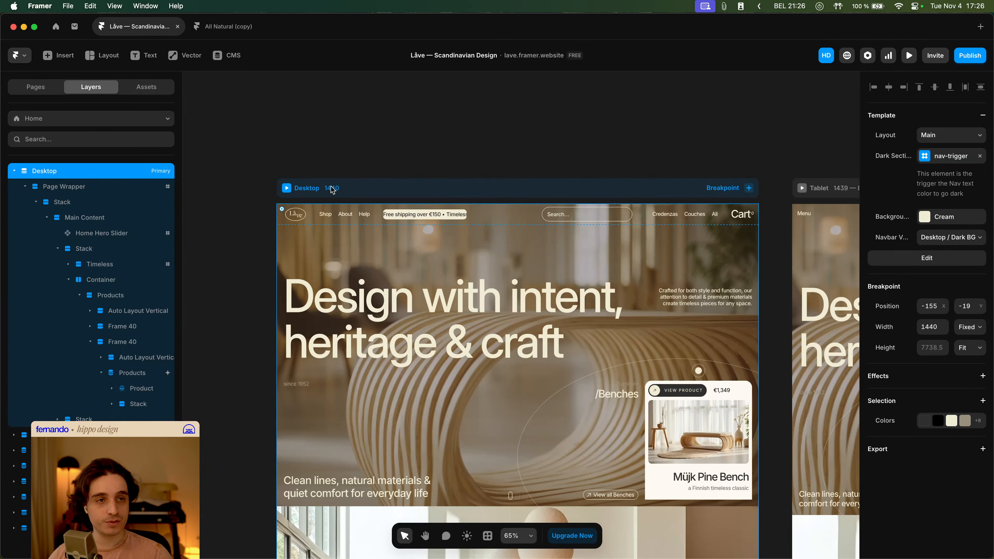
- Open the Navbar component and set the Megamenu 1 variant's height to a fixed 525
{"action": "double_click", "coordinate": [339, 211]}
{"action": "scroll", "coordinate": [372, 193], "scroll_direction": "down", "scroll_amount": 3}
{"action": "left_click", "coordinate": [318, 193]}
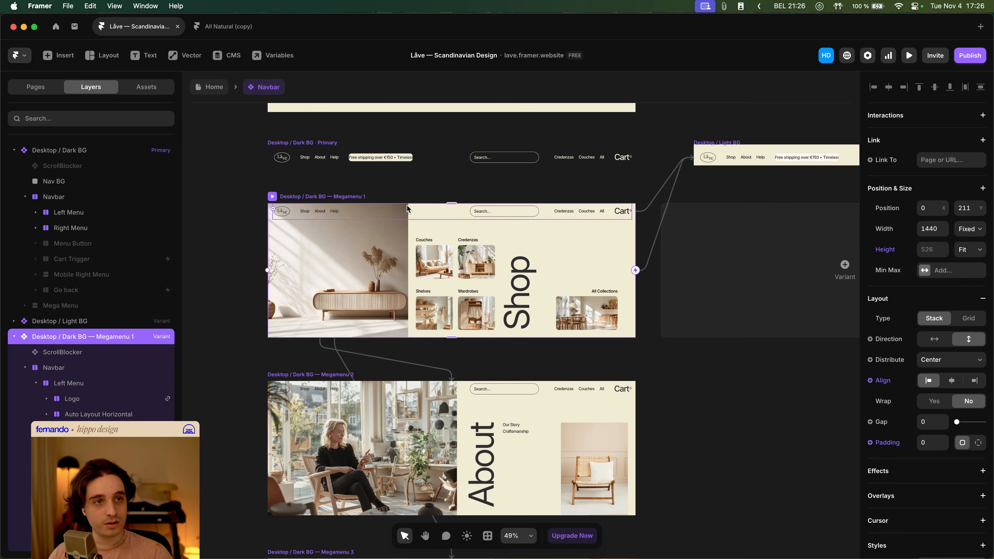
{"action": "scroll", "coordinate": [435, 246], "scroll_direction": "up", "scroll_amount": 3}
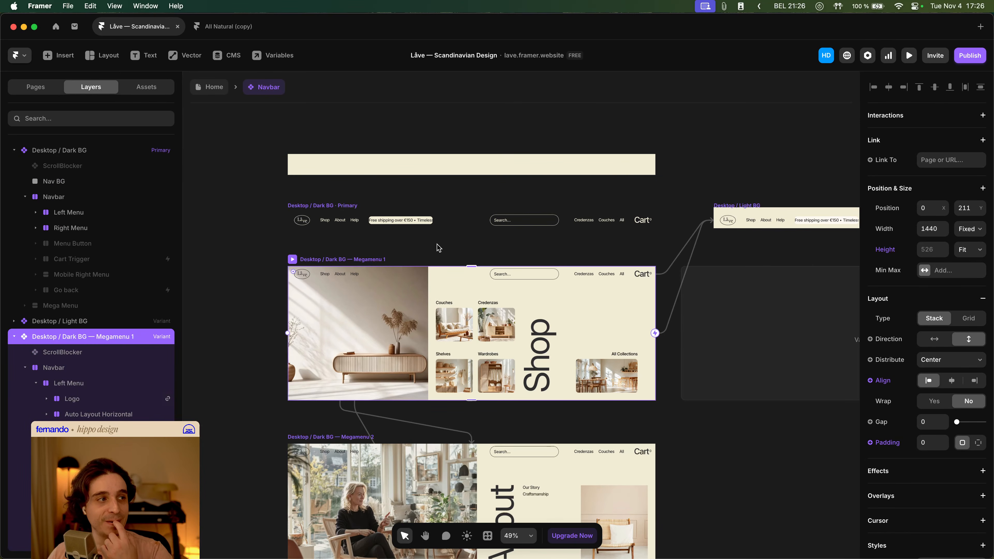
{"action": "left_click", "coordinate": [14, 337]}
{"action": "left_click", "coordinate": [15, 352]}
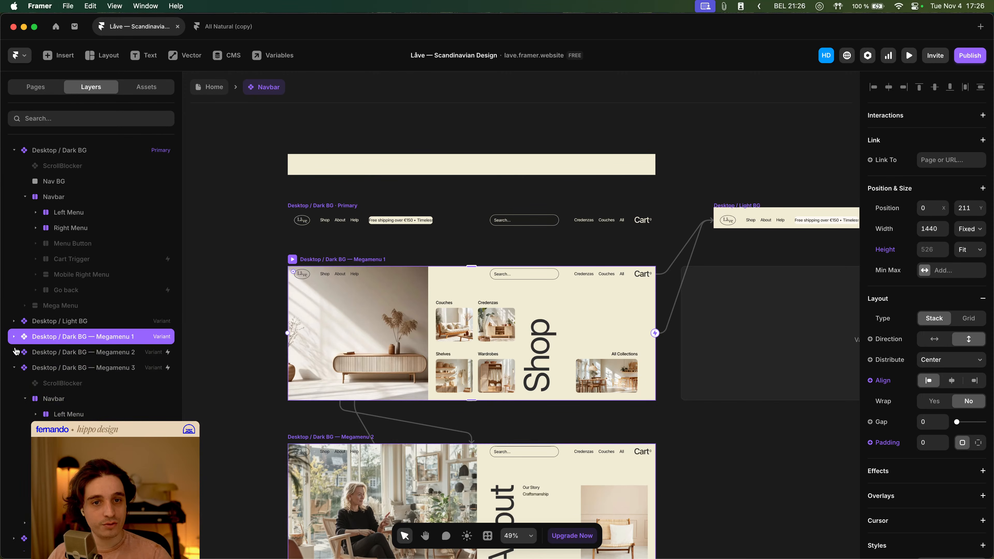
{"action": "left_click", "coordinate": [66, 355]}
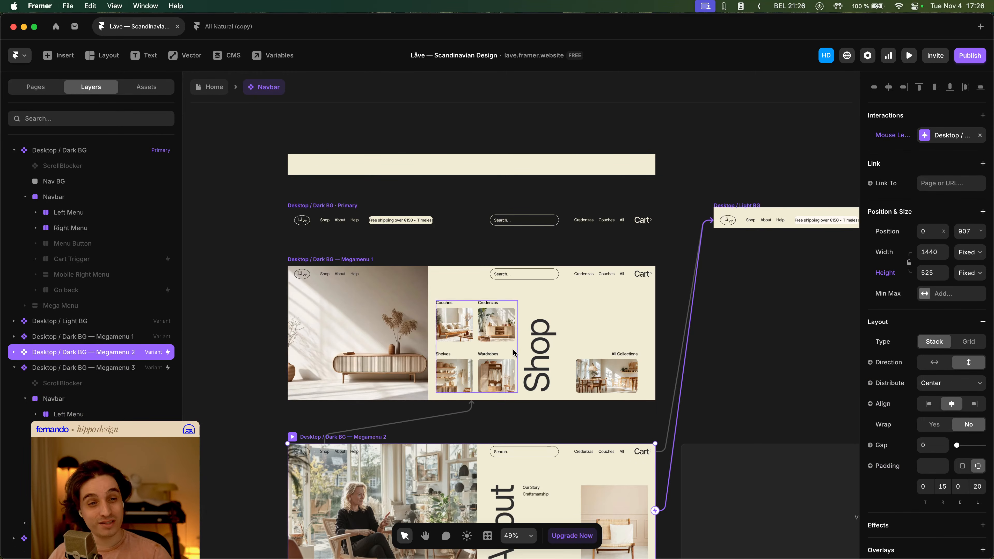
{"action": "scroll", "coordinate": [513, 350], "scroll_direction": "down", "scroll_amount": 5}
{"action": "left_click", "coordinate": [101, 364]}
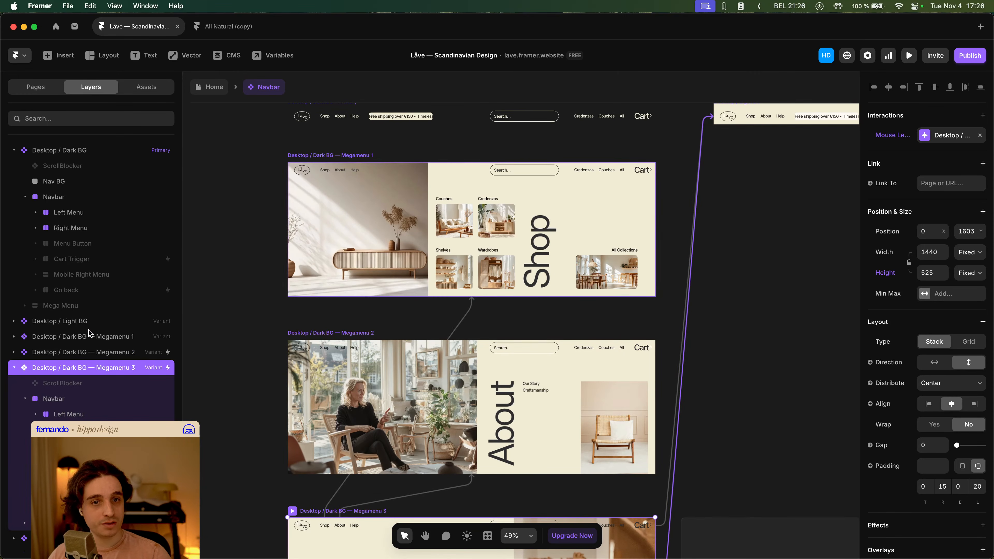
{"action": "left_click", "coordinate": [95, 337]}
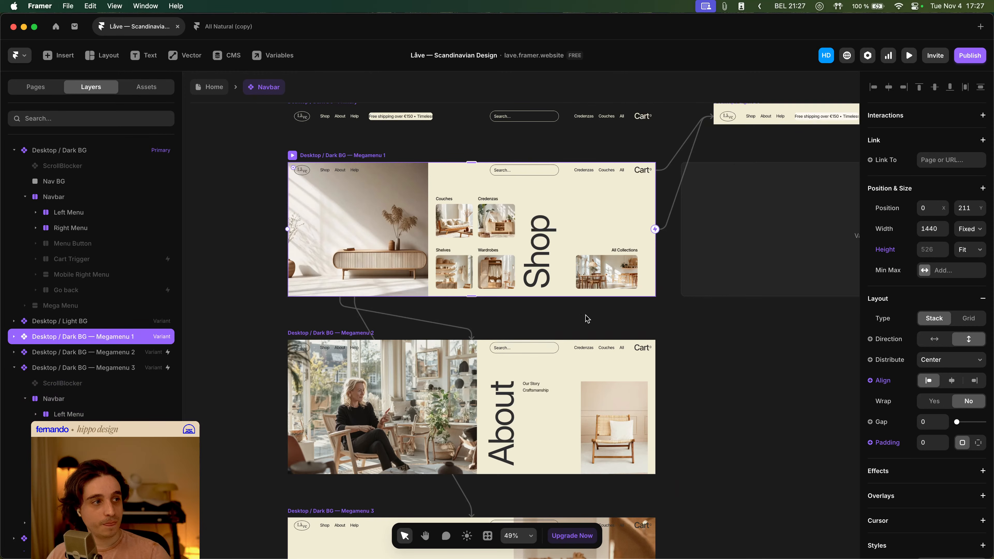
{"action": "type", "text": "5"}
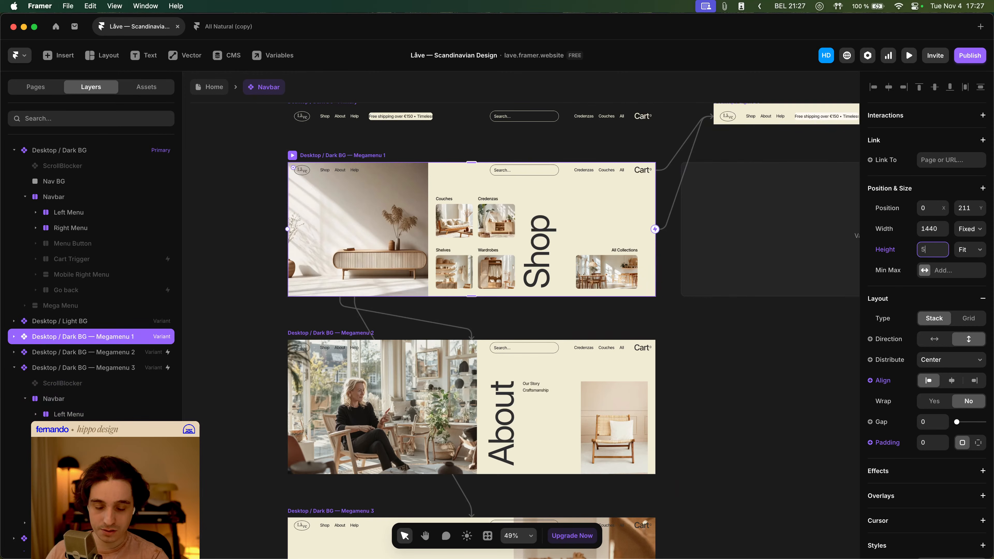
{"action": "type", "text": "25"}
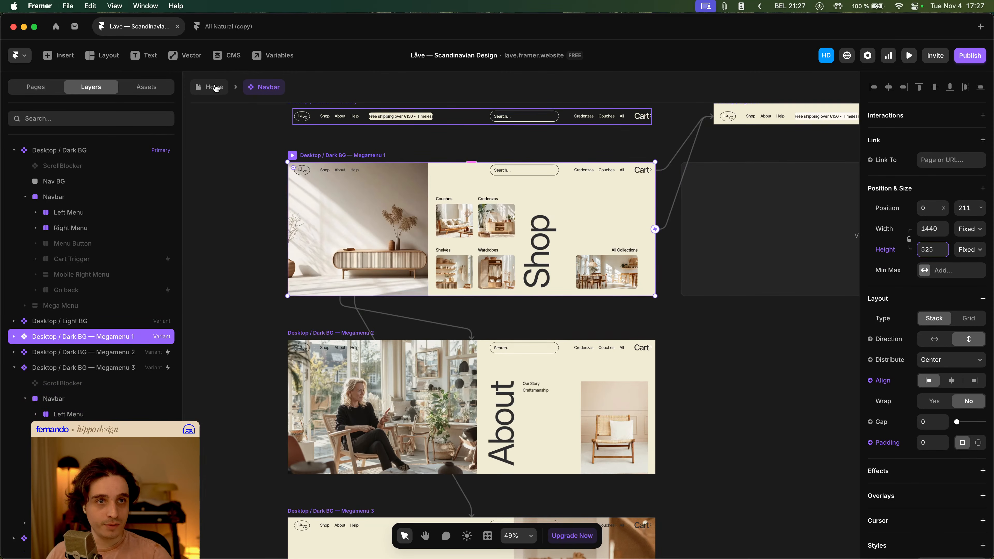
- Preview the Home page again and hover the Shop and About links to check the mega menus
{"action": "left_click", "coordinate": [215, 88]}
{"action": "left_click", "coordinate": [289, 188]}
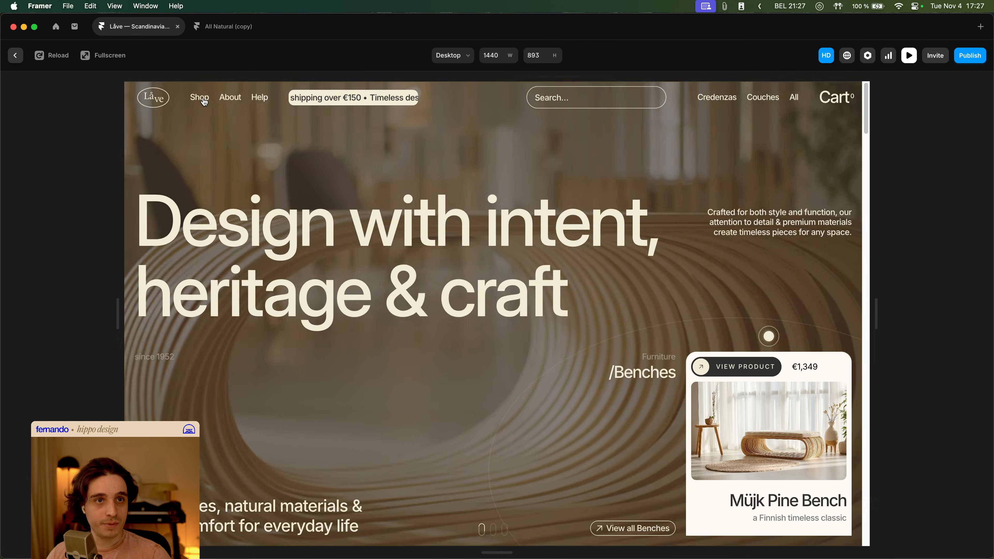
{"action": "mouse_move", "coordinate": [200, 98]}
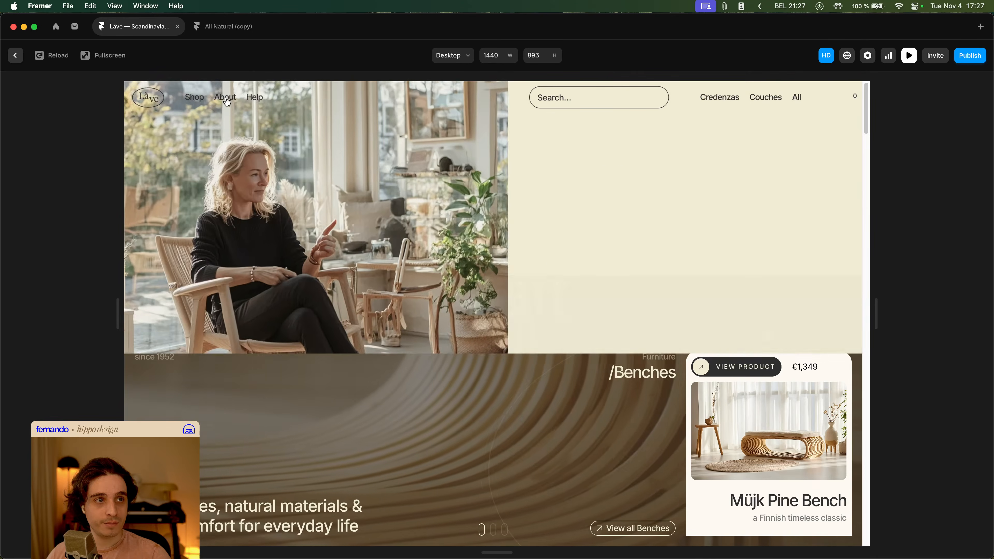
{"action": "mouse_move", "coordinate": [256, 103]}
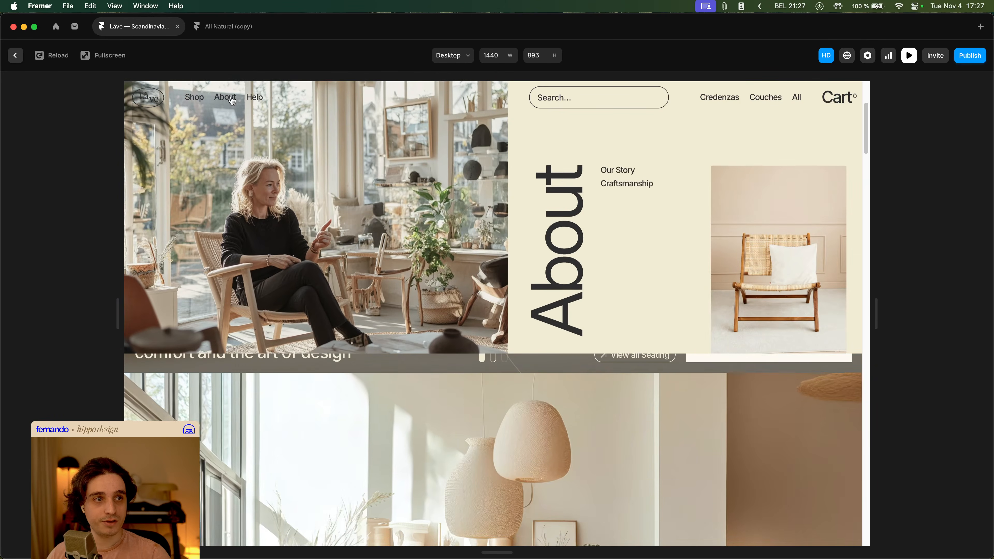
- Exit the preview, open the Navbar component, and make the Megamenu 2 variant's ScrollBlocker visible with Block Scroll set to Yes
{"action": "key", "text": "Escape"}
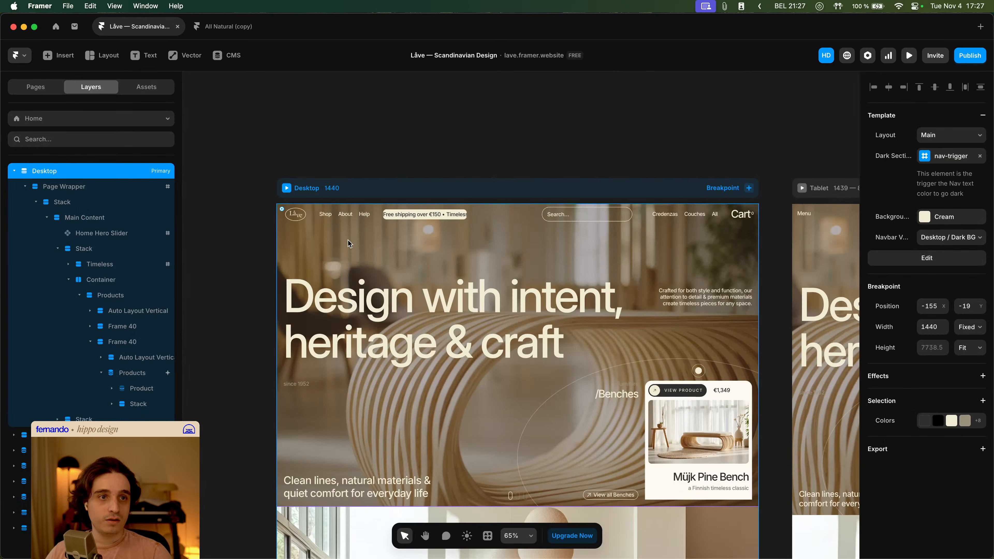
{"action": "double_click", "coordinate": [317, 215]}
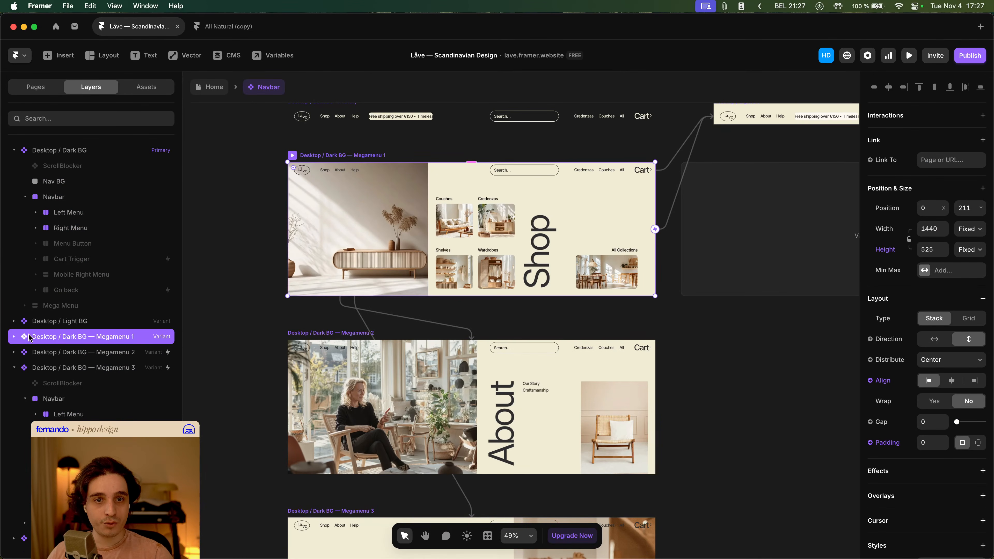
{"action": "left_click", "coordinate": [15, 337]}
{"action": "left_click", "coordinate": [73, 353]}
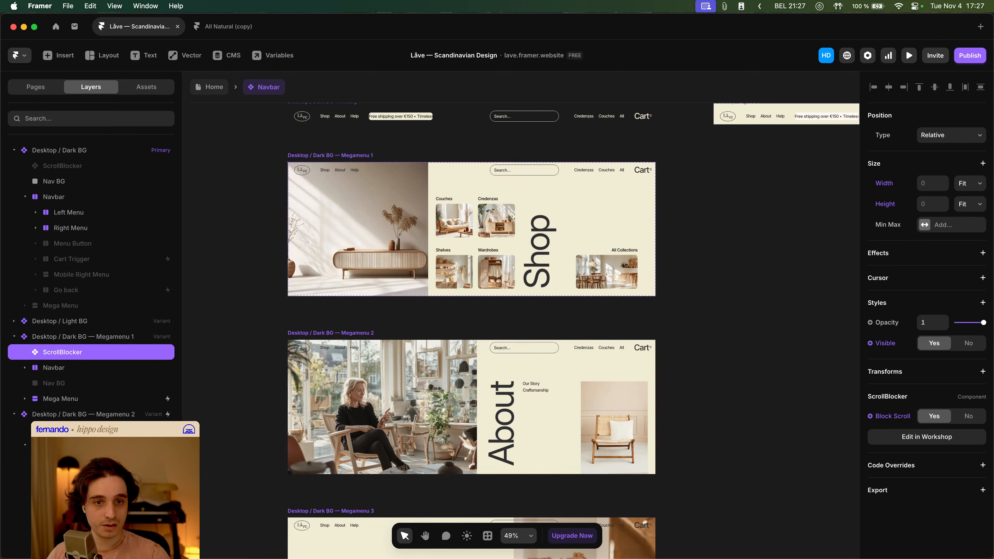
{"action": "left_click", "coordinate": [58, 429]}
{"action": "left_click", "coordinate": [940, 345]}
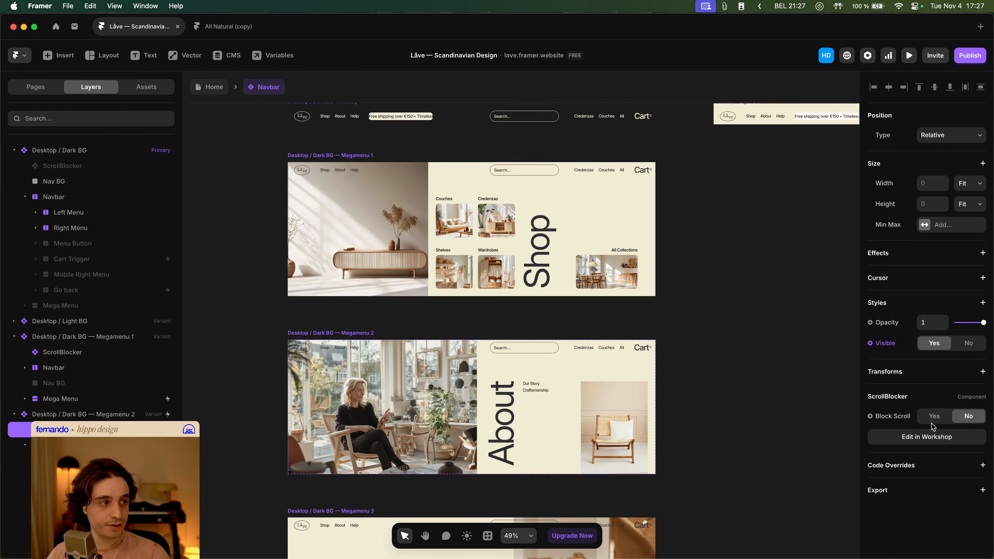
{"action": "left_click", "coordinate": [935, 419]}
- Make the ScrollBlocker in the Megamenu 3 variant visible and set its Block Scroll to Yes
{"action": "scroll", "coordinate": [357, 333], "scroll_direction": "down", "scroll_amount": 5}
{"action": "left_click", "coordinate": [352, 339]}
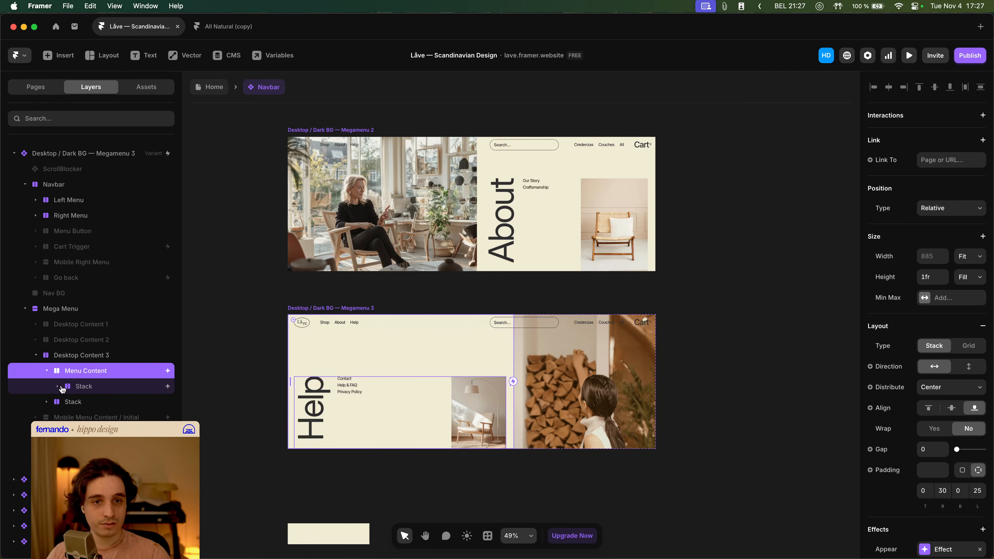
{"action": "left_click", "coordinate": [56, 387]}
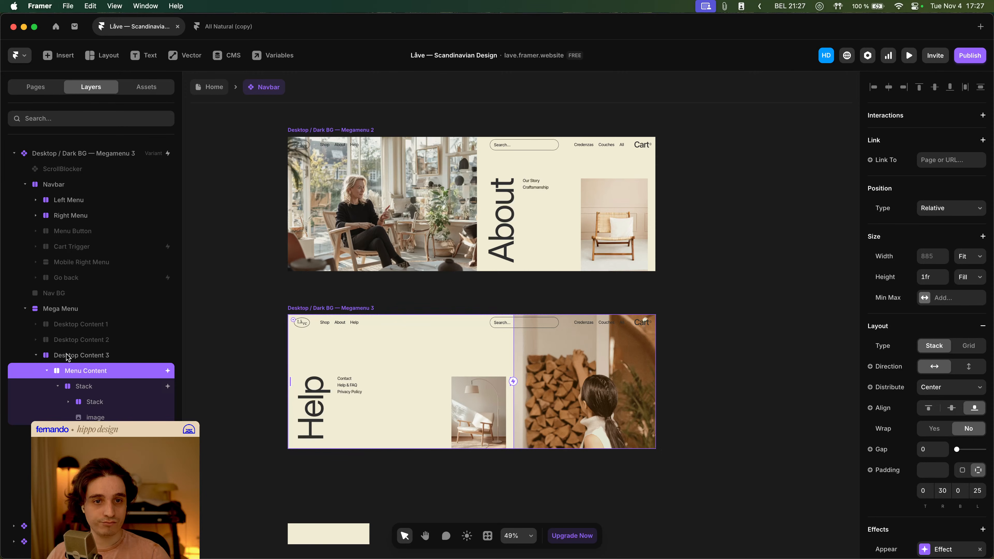
{"action": "scroll", "coordinate": [68, 360], "scroll_direction": "up", "scroll_amount": 2}
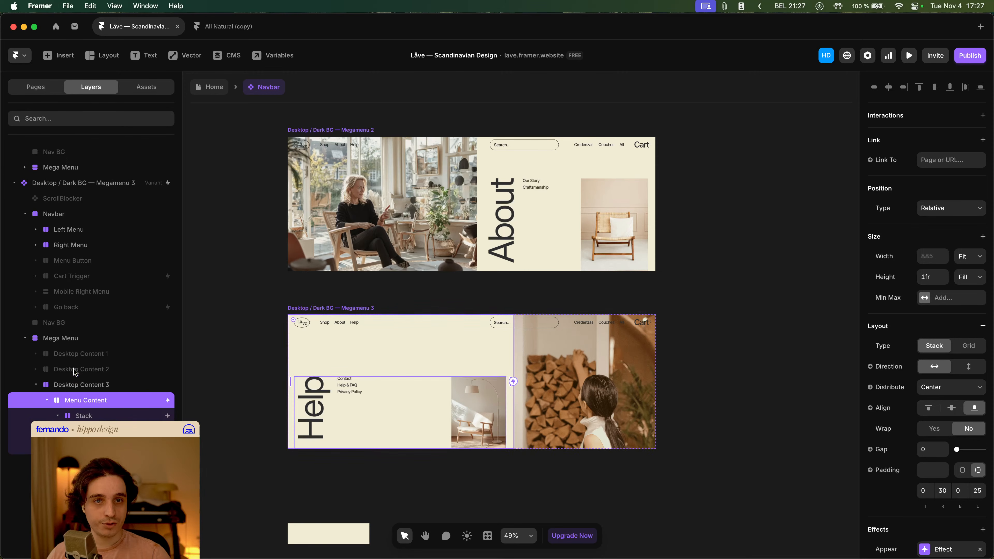
{"action": "left_click", "coordinate": [67, 197]}
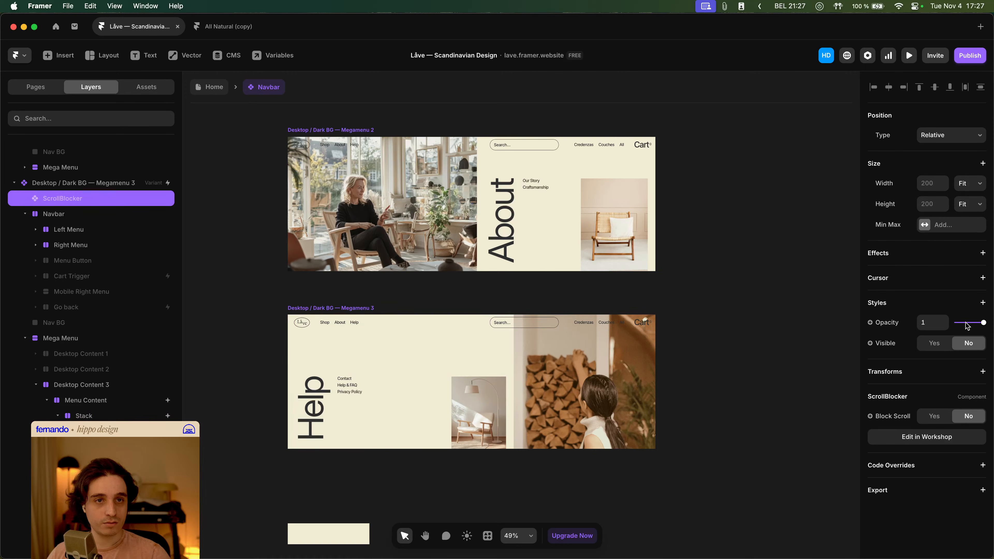
{"action": "left_click", "coordinate": [939, 345]}
{"action": "left_click", "coordinate": [936, 416]}
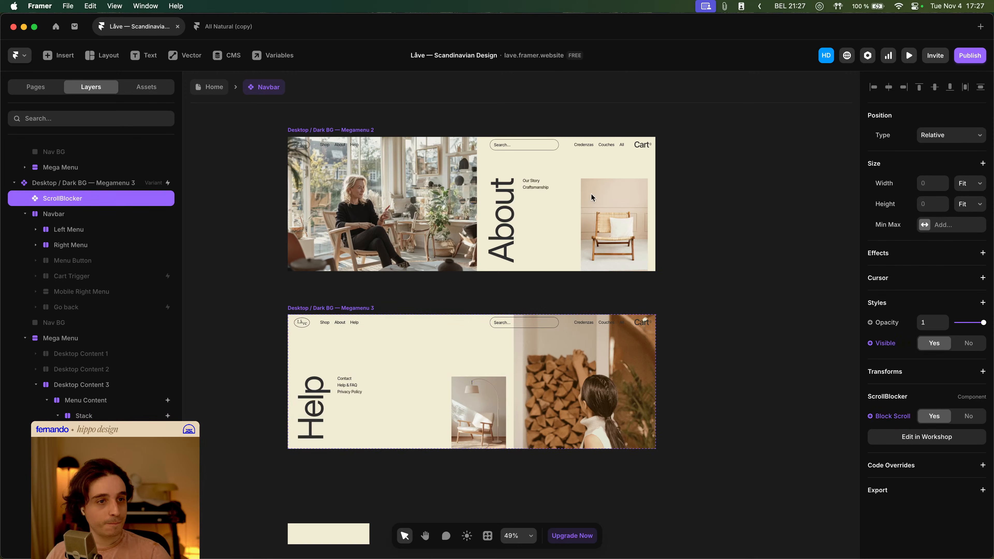
- Return to the Home page, preview it, and hover the About link to check the mega menu
{"action": "left_click", "coordinate": [215, 87]}
{"action": "key", "text": "super+p"}
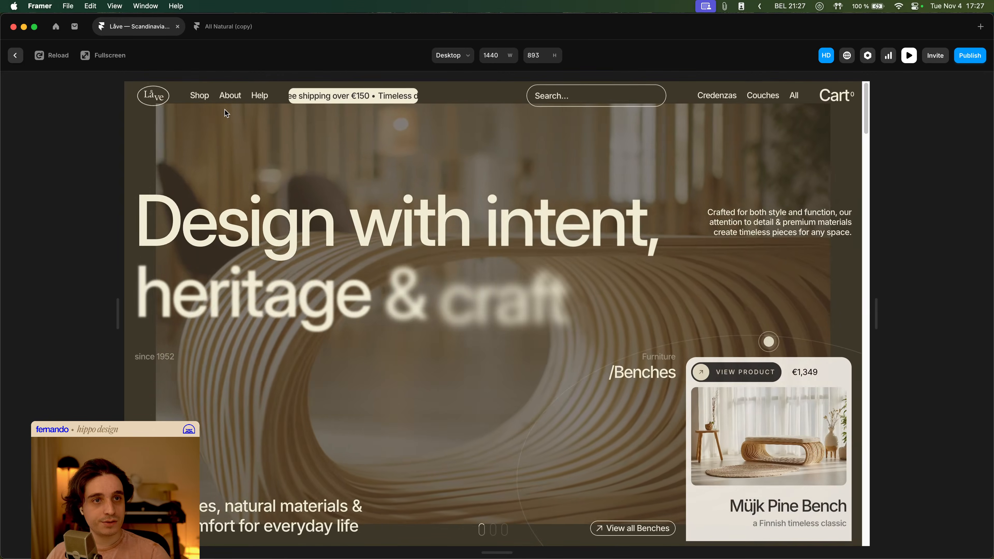
{"action": "mouse_move", "coordinate": [227, 99]}
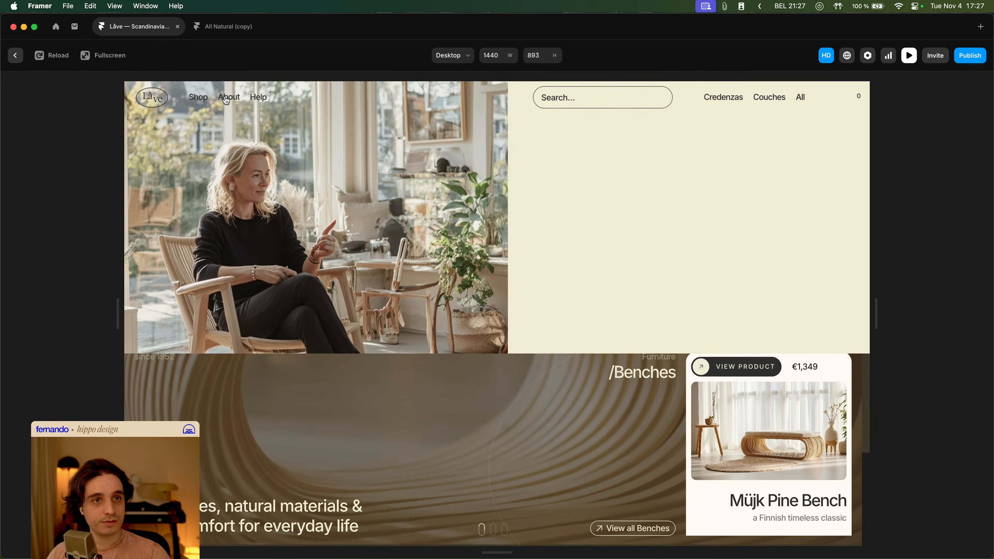
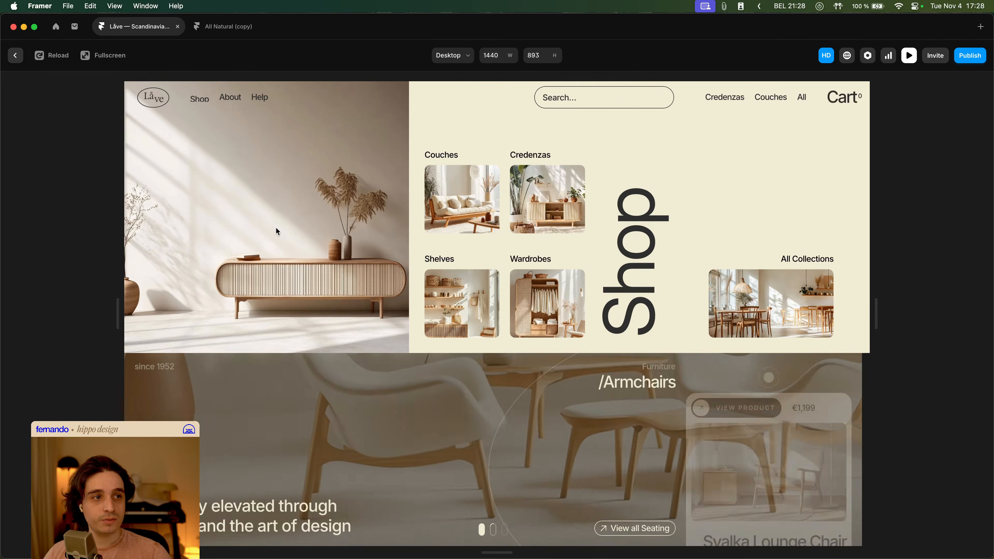
- Exit the preview and inspect the Mega Menu layer's layout and style settings in each Megamenu variant of the Navbar
{"action": "key", "text": "super+p"}
{"action": "double_click", "coordinate": [304, 228]}
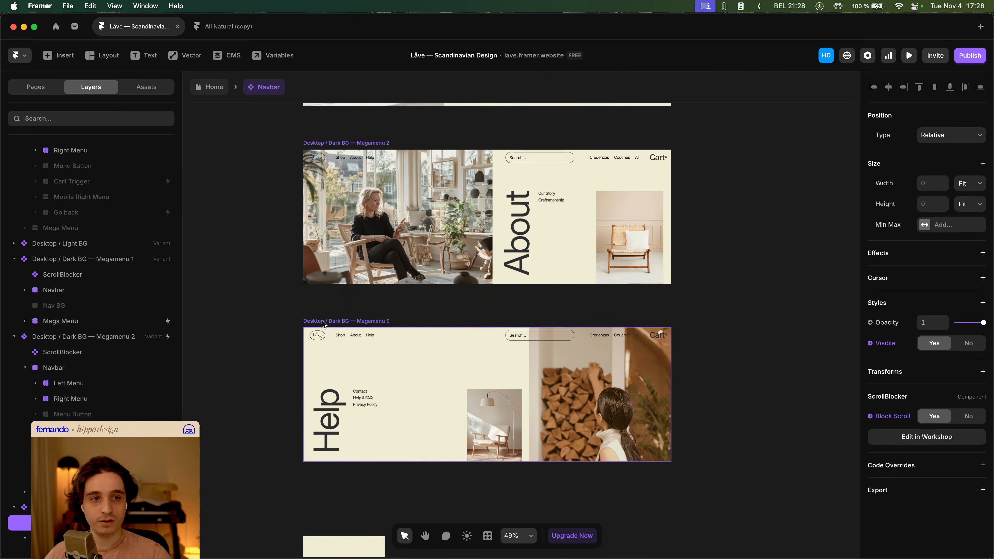
{"action": "scroll", "coordinate": [369, 314], "scroll_direction": "up", "scroll_amount": 6}
{"action": "left_click", "coordinate": [347, 192]}
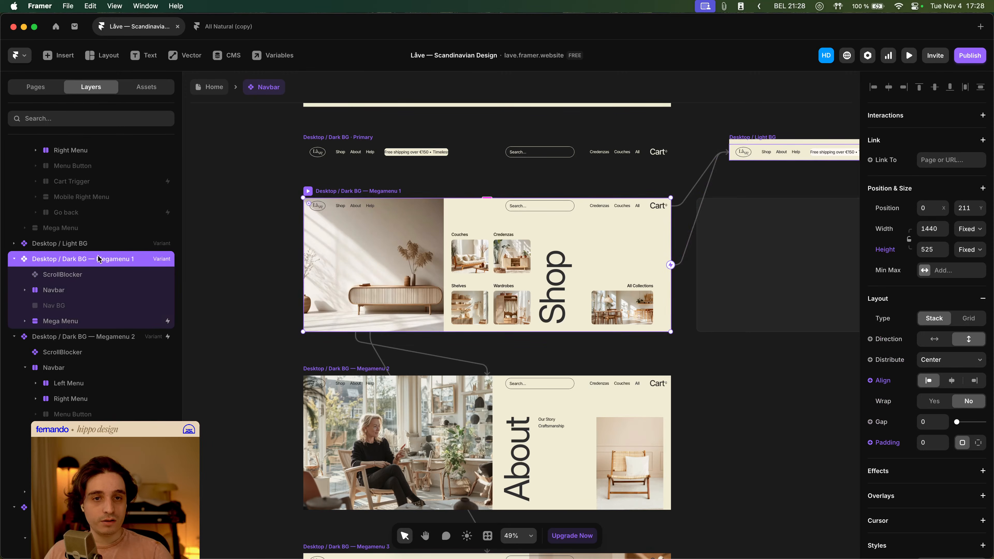
{"action": "left_click", "coordinate": [70, 325]}
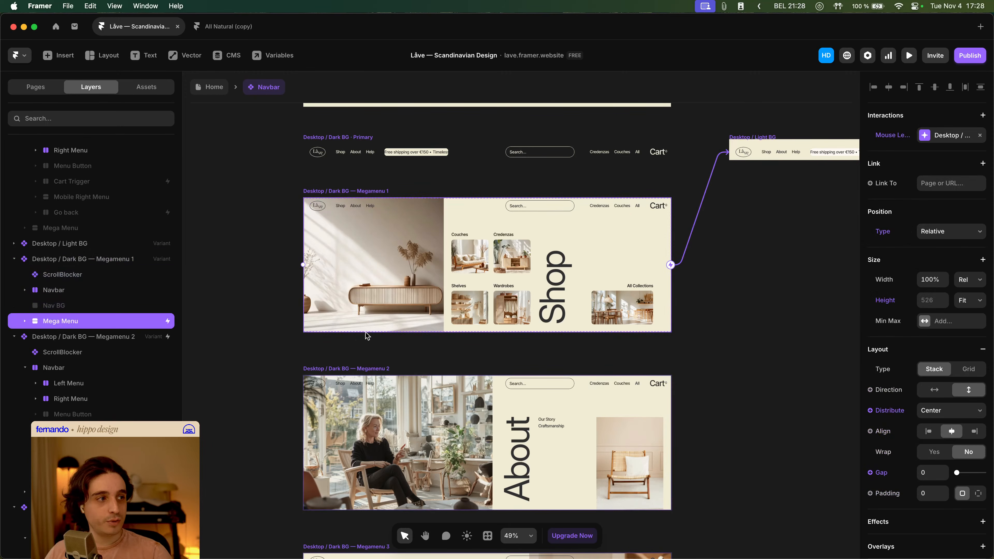
{"action": "scroll", "coordinate": [927, 340], "scroll_direction": "down", "scroll_amount": 8}
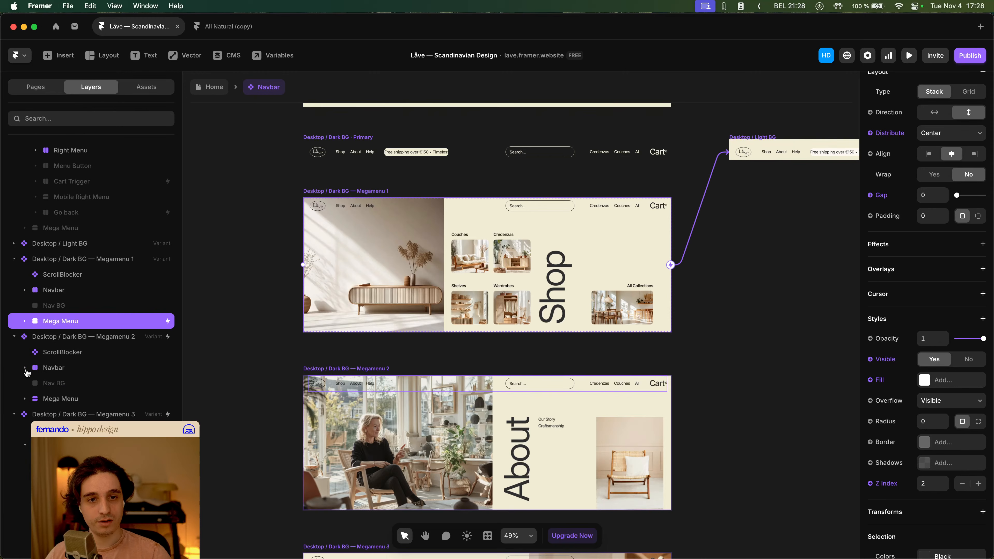
{"action": "left_click", "coordinate": [64, 399]}
{"action": "scroll", "coordinate": [943, 387], "scroll_direction": "down", "scroll_amount": 5}
{"action": "scroll", "coordinate": [943, 388], "scroll_direction": "down", "scroll_amount": 5}
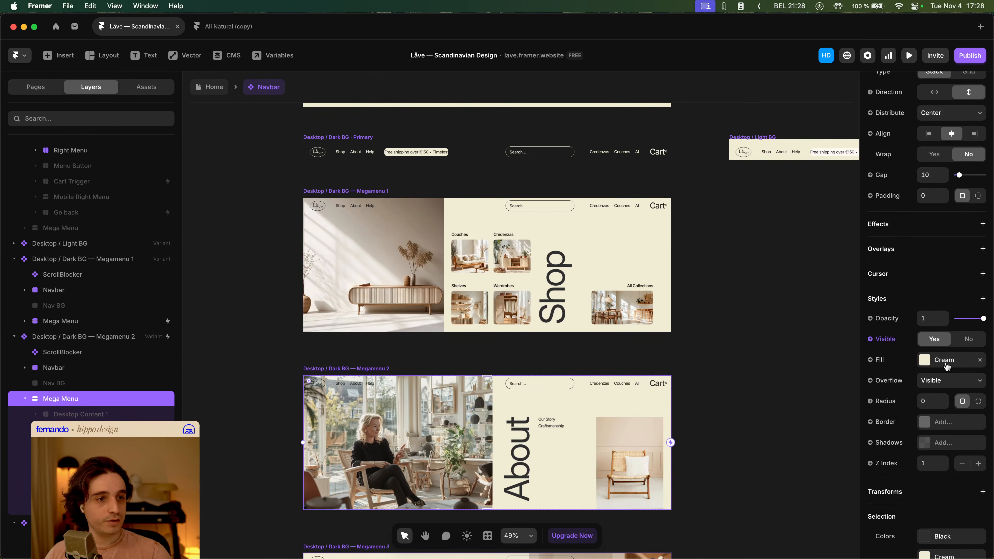
{"action": "scroll", "coordinate": [90, 394], "scroll_direction": "down", "scroll_amount": 5}
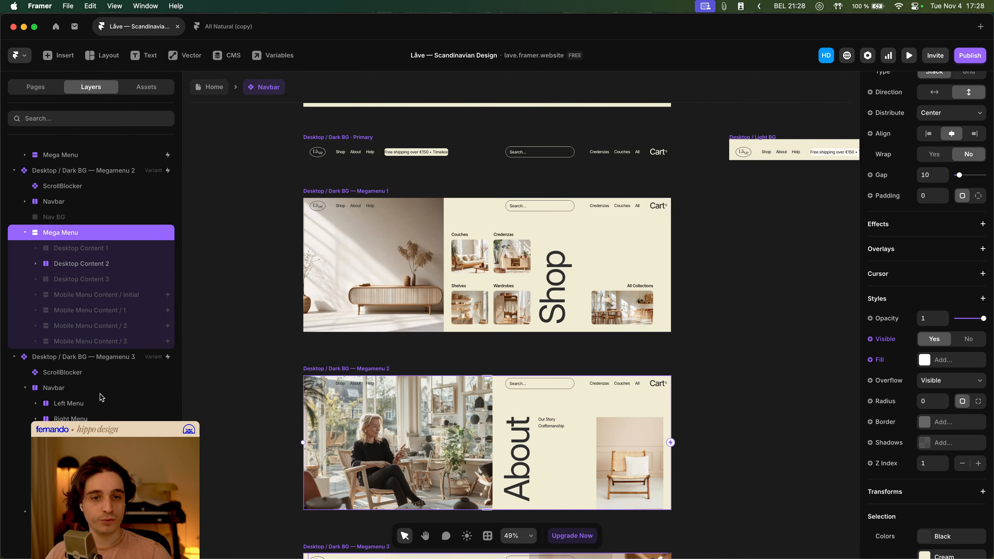
{"action": "left_click", "coordinate": [66, 512]}
{"action": "scroll", "coordinate": [975, 368], "scroll_direction": "down", "scroll_amount": 3}
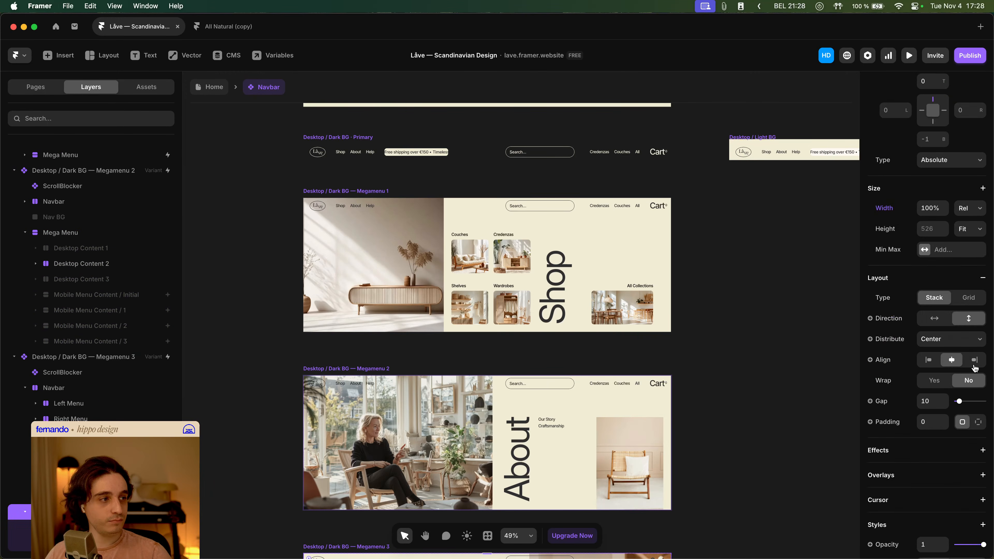
{"action": "scroll", "coordinate": [976, 348], "scroll_direction": "down", "scroll_amount": 5}
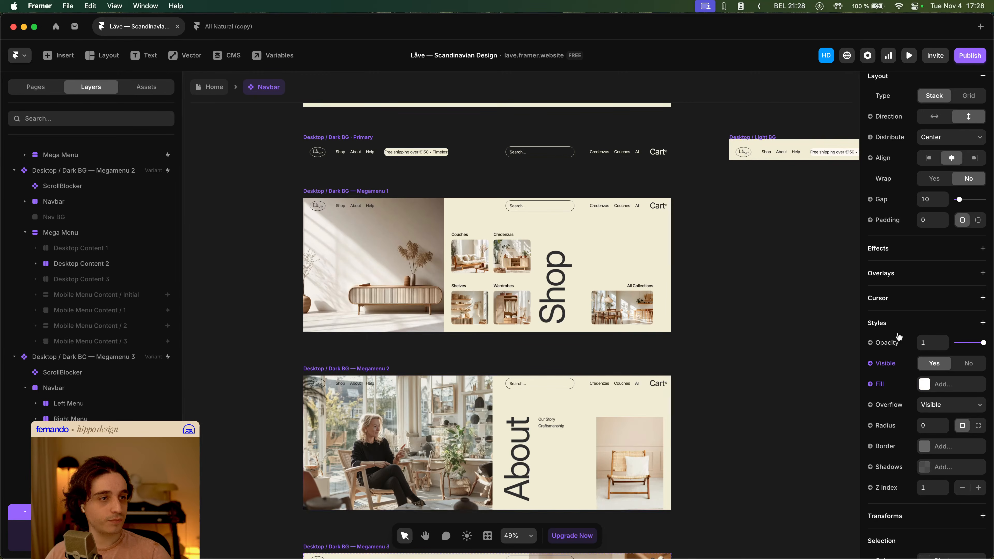
- Preview the Home page, hover the Shop and About links to check the mega menu, and exit the preview
{"action": "left_click", "coordinate": [226, 93]}
{"action": "key", "text": "super+p"}
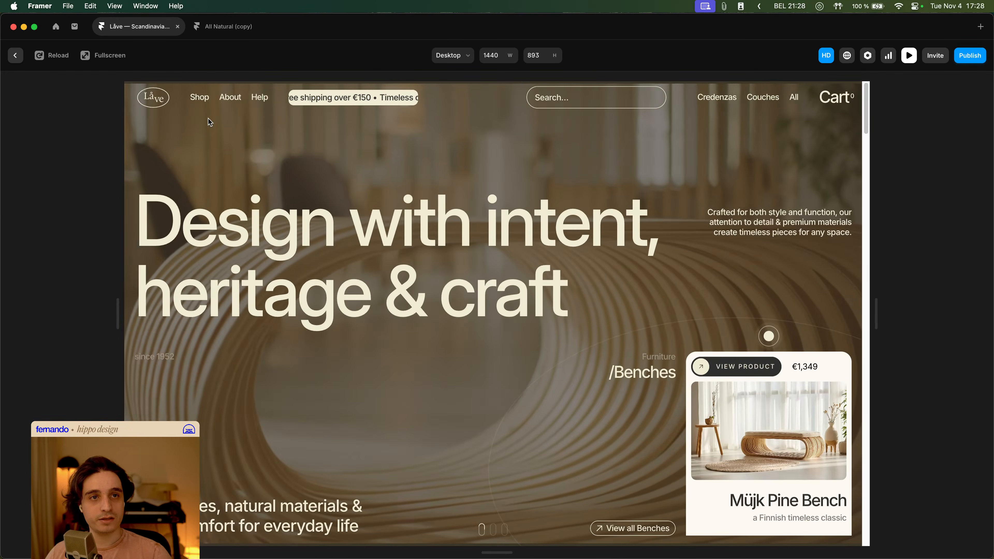
{"action": "mouse_move", "coordinate": [201, 101]}
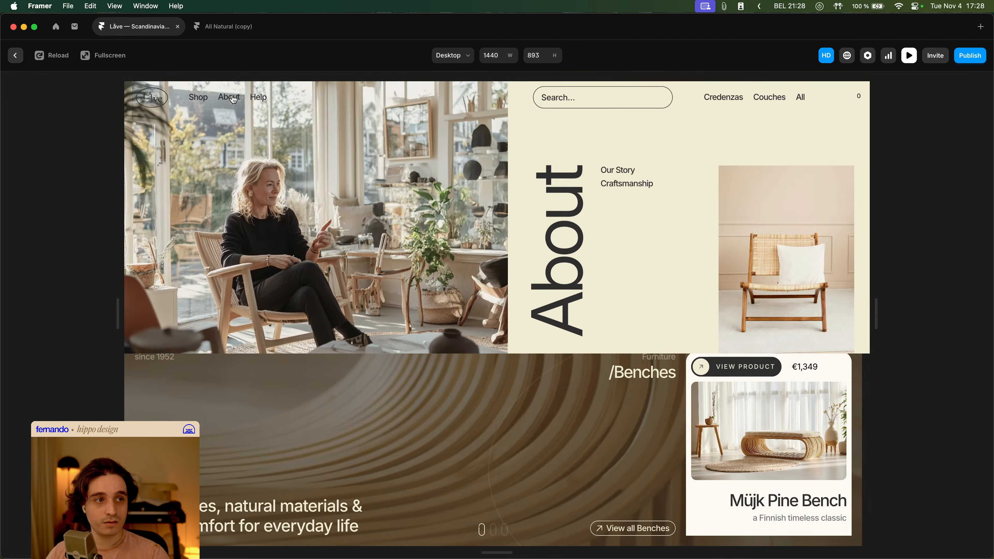
{"action": "key", "text": "Escape"}
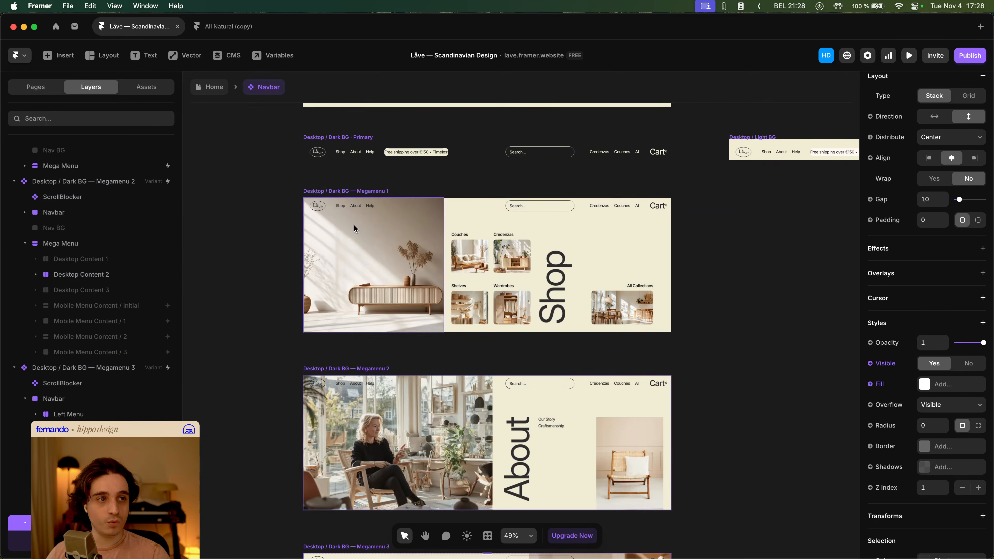
- Inspect the appear effect on the About menu's content stack in the Megamenu 2 variant
{"action": "left_click", "coordinate": [495, 226]}
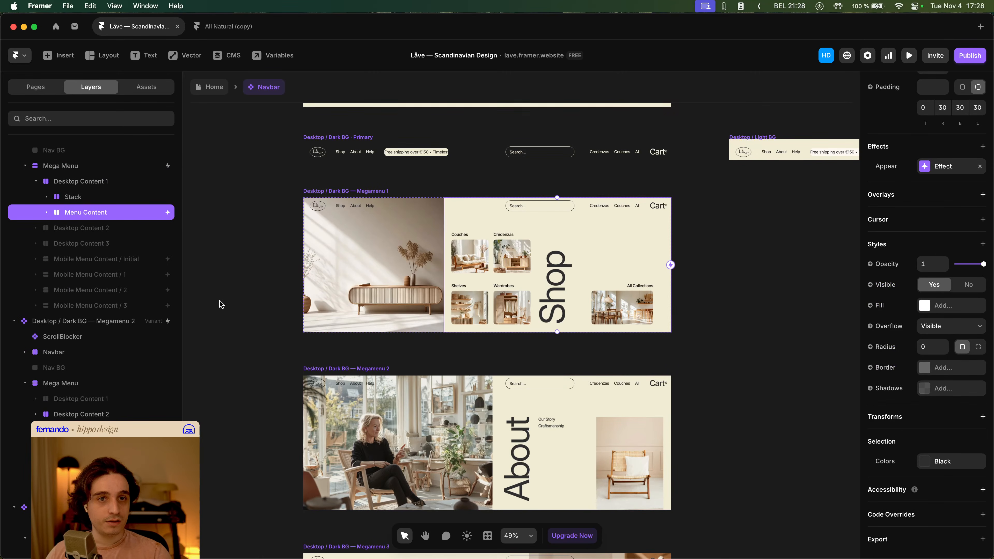
{"action": "scroll", "coordinate": [962, 236], "scroll_direction": "up", "scroll_amount": 2}
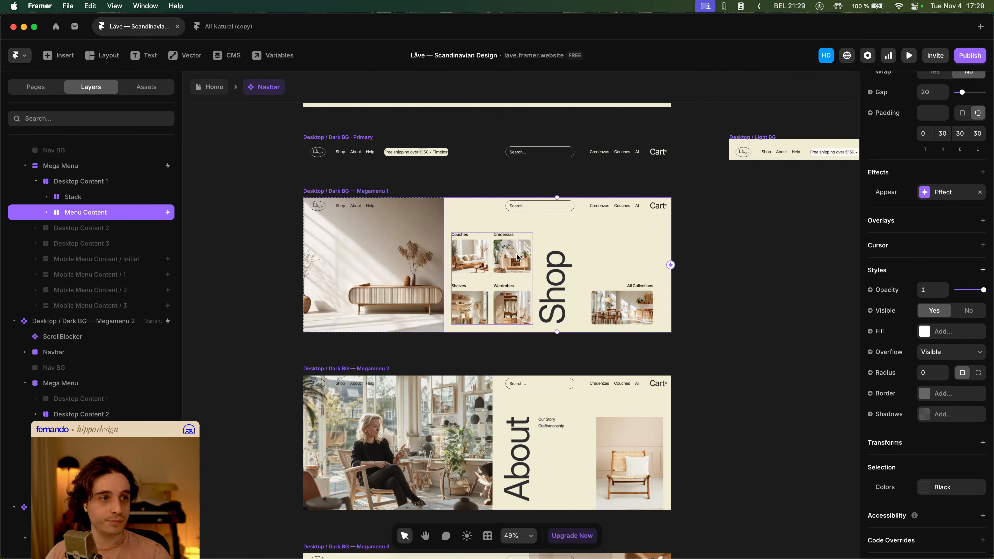
{"action": "left_click", "coordinate": [526, 401]}
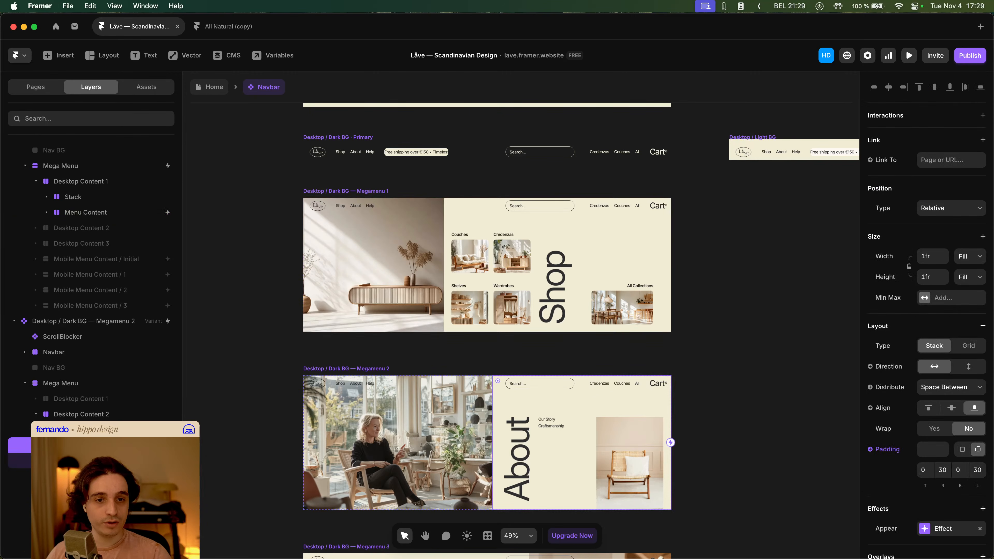
{"action": "scroll", "coordinate": [949, 404], "scroll_direction": "down", "scroll_amount": 3}
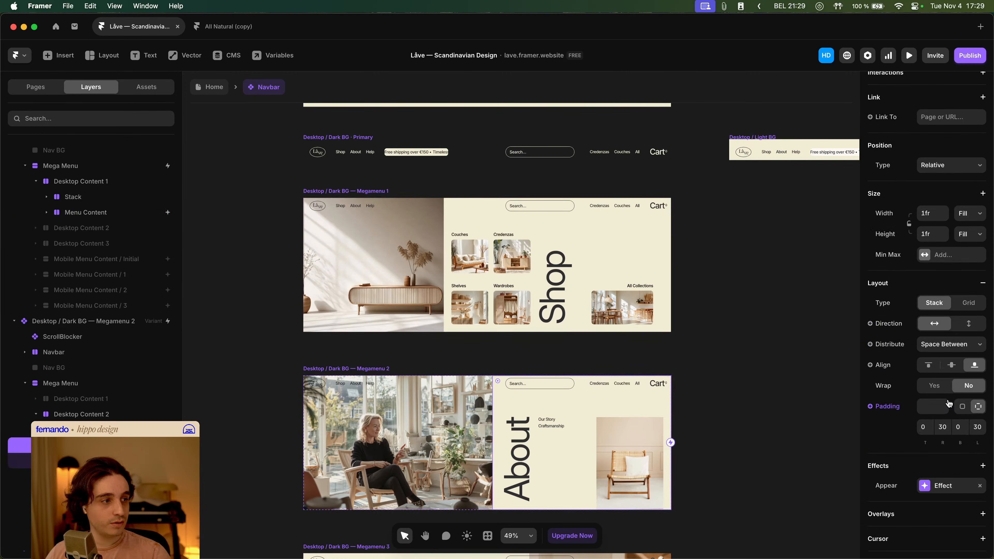
{"action": "left_click", "coordinate": [956, 490]}
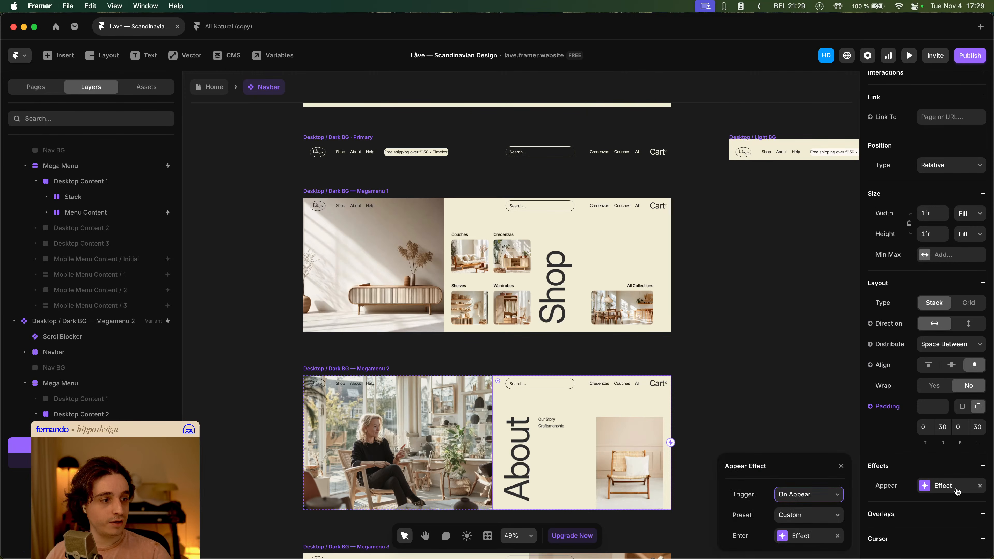
{"action": "left_click", "coordinate": [811, 533]}
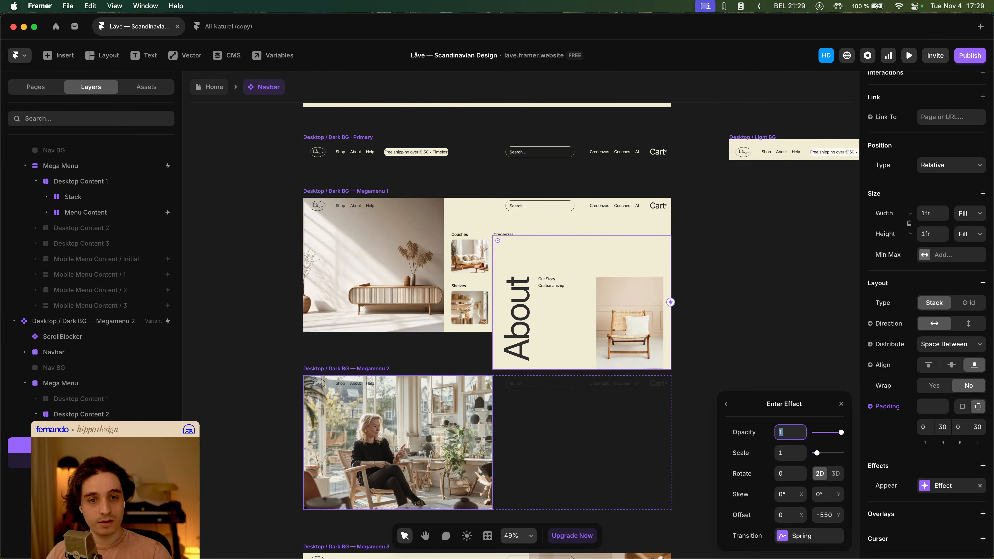
{"action": "left_click", "coordinate": [104, 416]}
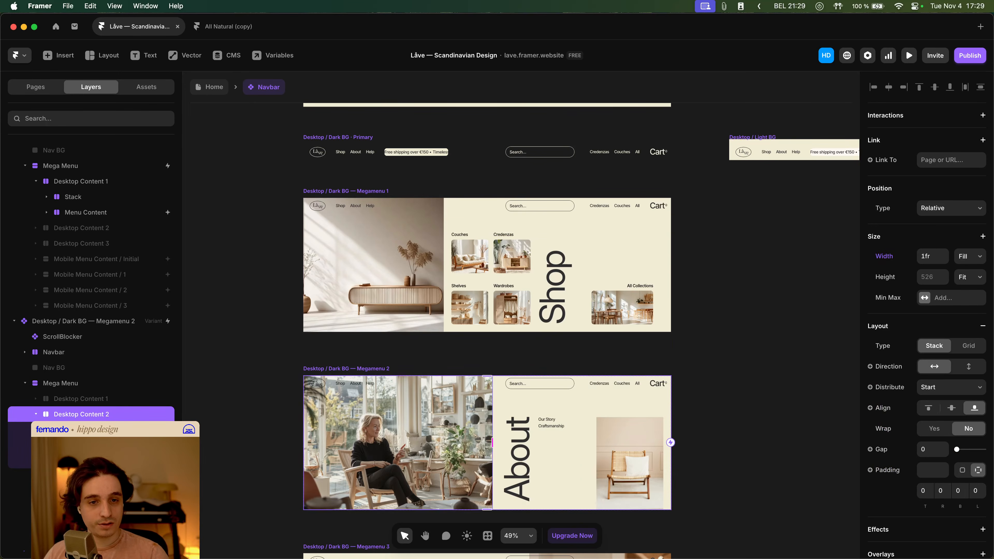
{"action": "left_click", "coordinate": [100, 430]}
{"action": "left_click", "coordinate": [100, 445]}
{"action": "left_click", "coordinate": [100, 461]}
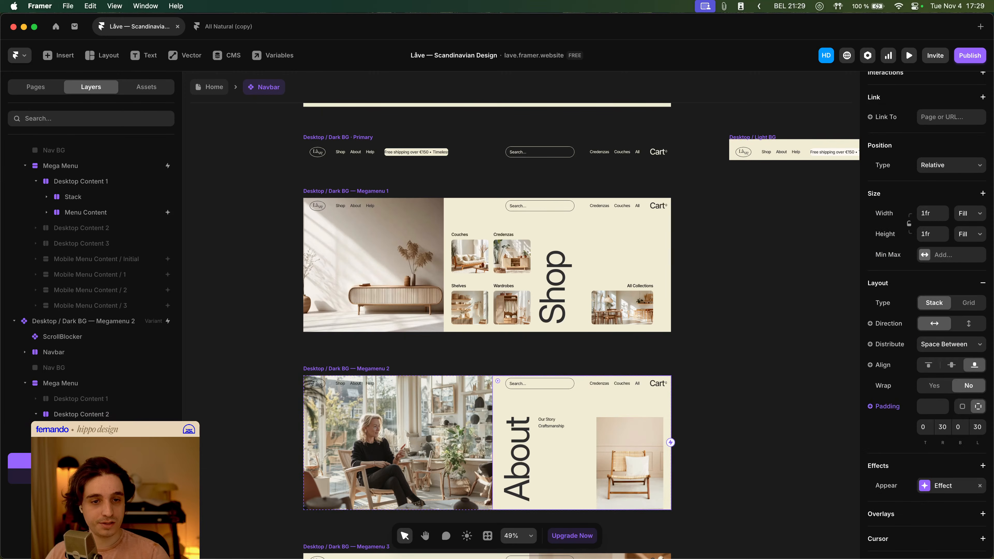
{"action": "scroll", "coordinate": [587, 313], "scroll_direction": "up", "scroll_amount": 2}
{"action": "left_click", "coordinate": [531, 240]}
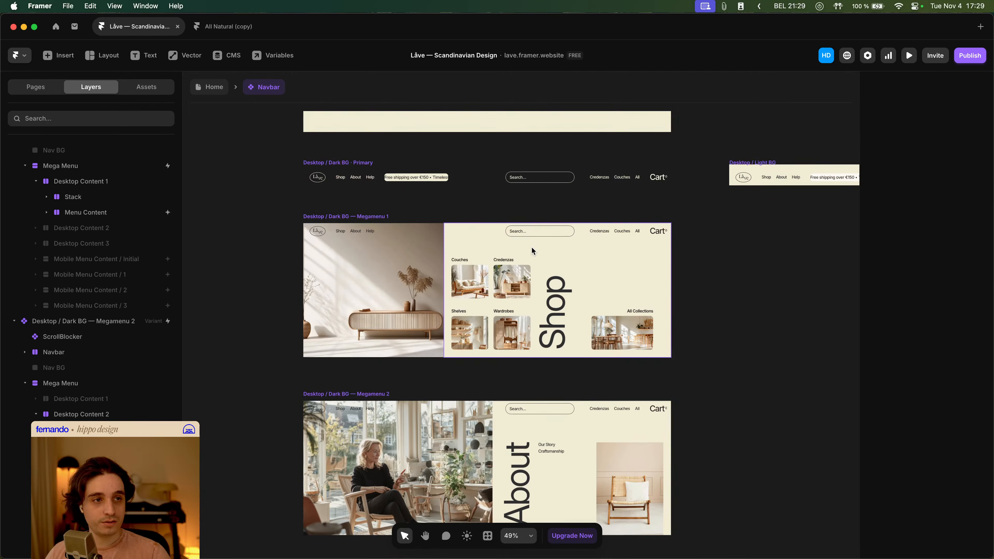
- Inspect the Enter Effect settings of the Shop menu's Menu Content in the Megamenu 1 variant
{"action": "left_click", "coordinate": [47, 212]}
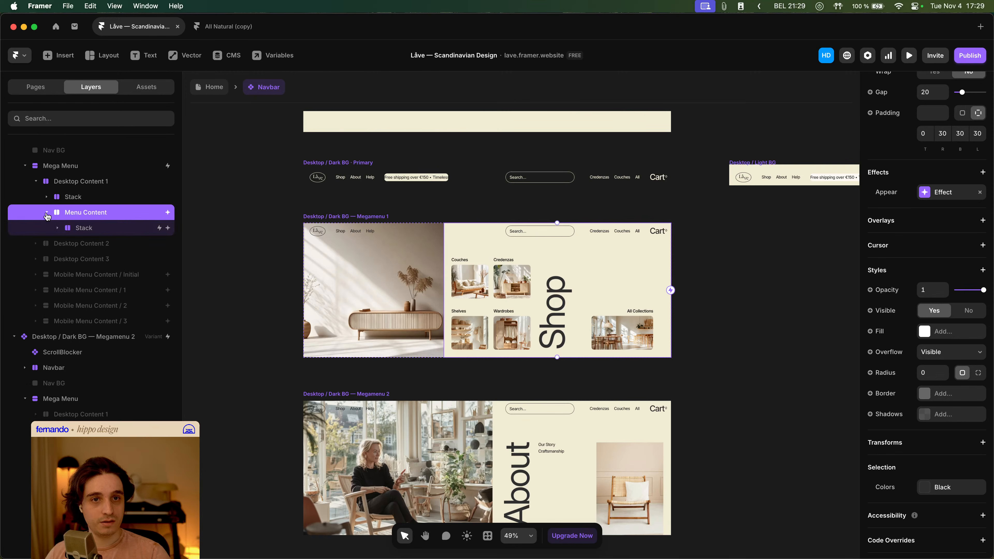
{"action": "left_click", "coordinate": [107, 229]}
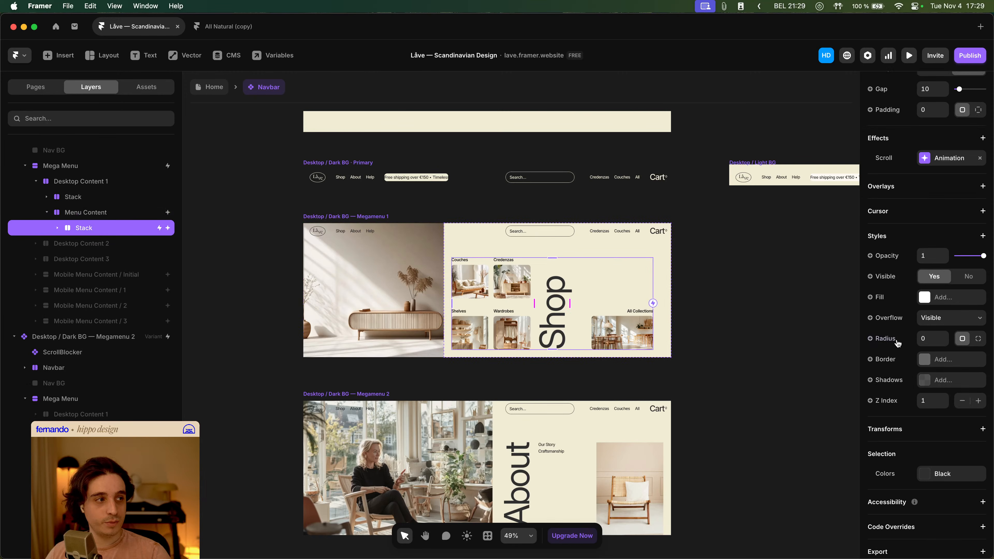
{"action": "scroll", "coordinate": [940, 366], "scroll_direction": "down", "scroll_amount": 1}
{"action": "left_click", "coordinate": [130, 214]}
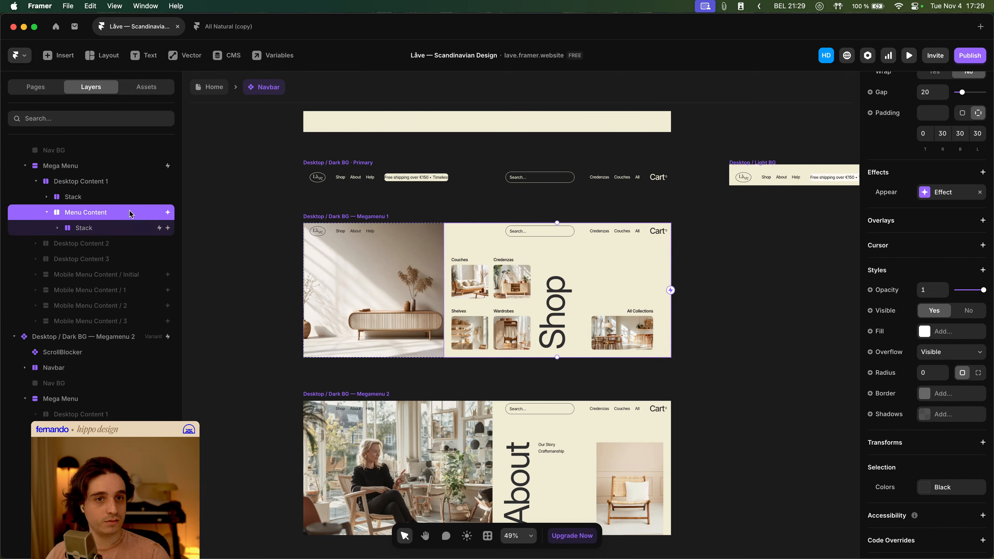
{"action": "scroll", "coordinate": [951, 431], "scroll_direction": "down", "scroll_amount": 2}
{"action": "scroll", "coordinate": [933, 441], "scroll_direction": "up", "scroll_amount": 10}
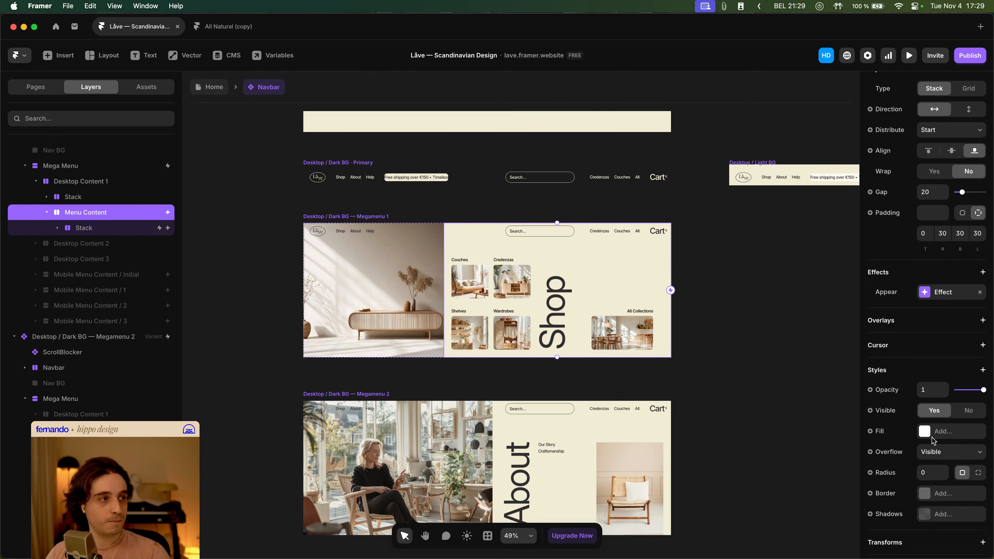
{"action": "left_click", "coordinate": [946, 293]}
{"action": "left_click", "coordinate": [810, 368]}
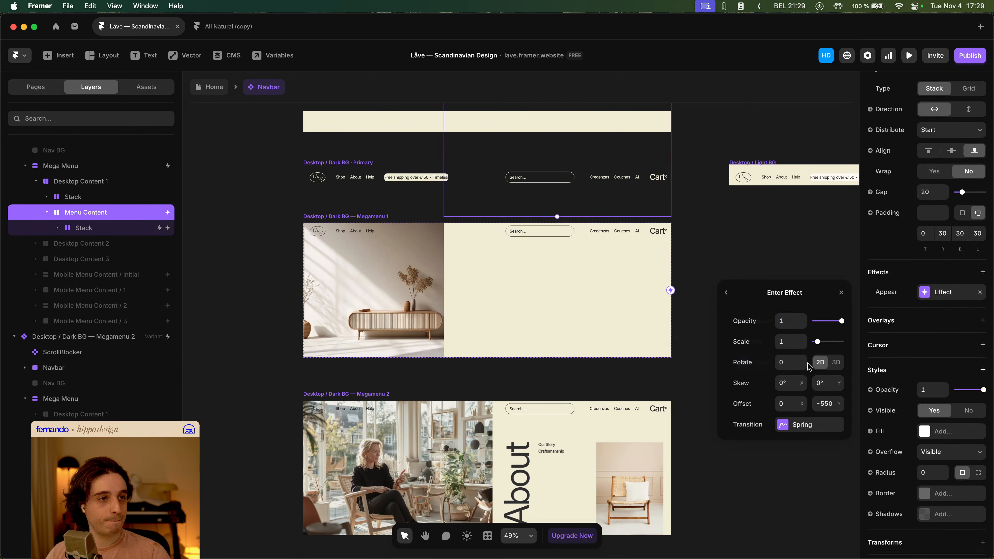
{"action": "left_click", "coordinate": [842, 293]}
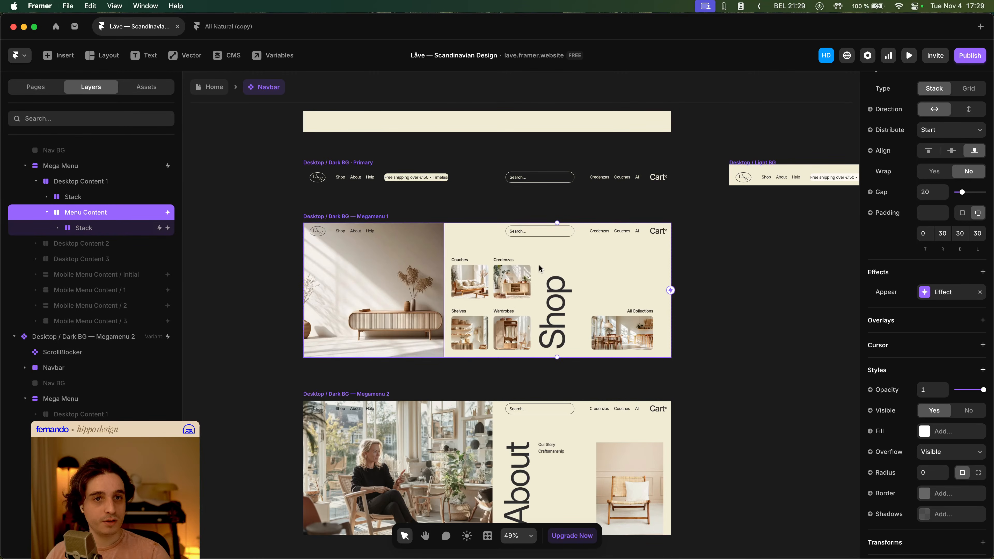
- Compare the fill settings of the content stacks in the Megamenu 2 and Megamenu 1 variants
{"action": "scroll", "coordinate": [959, 316], "scroll_direction": "down", "scroll_amount": 5}
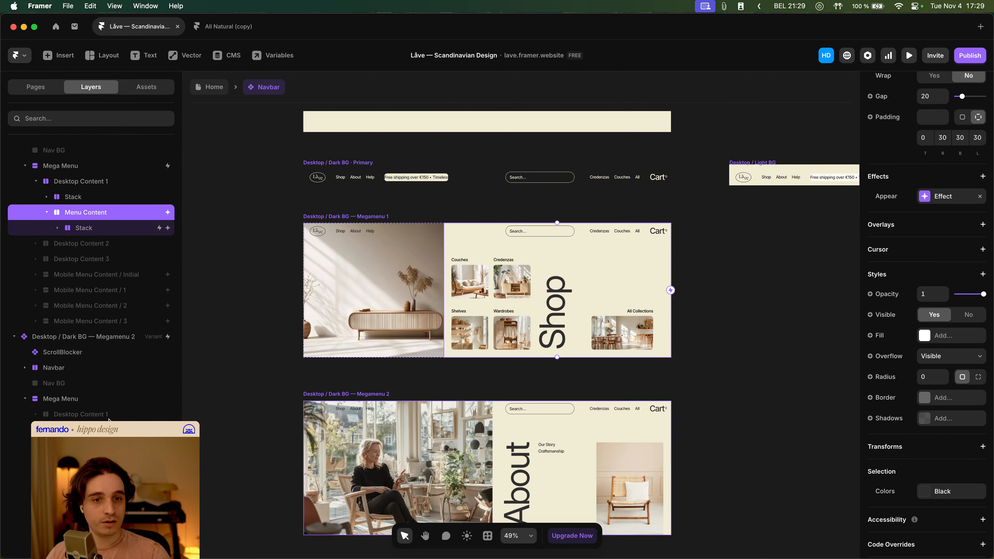
{"action": "scroll", "coordinate": [134, 413], "scroll_direction": "down", "scroll_amount": 3}
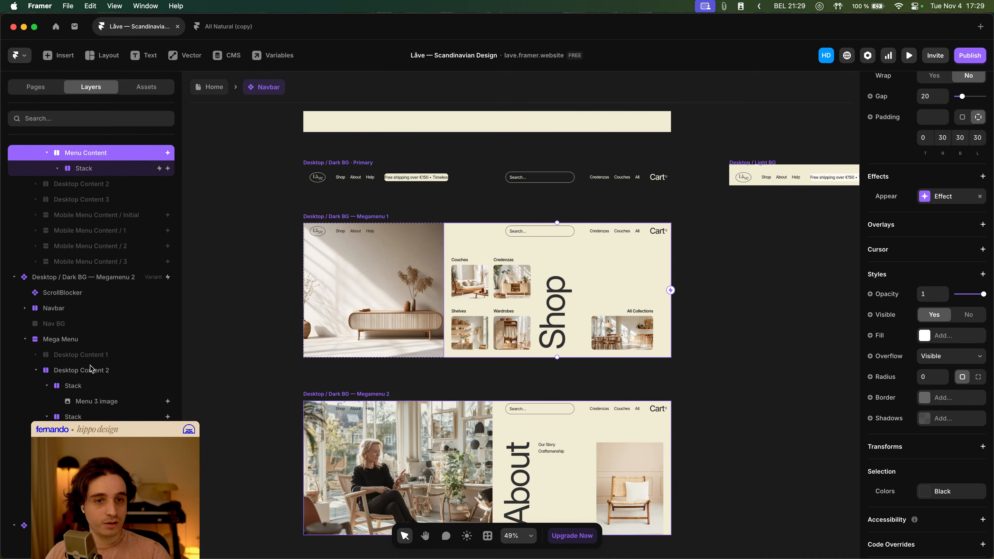
{"action": "left_click", "coordinate": [620, 446]}
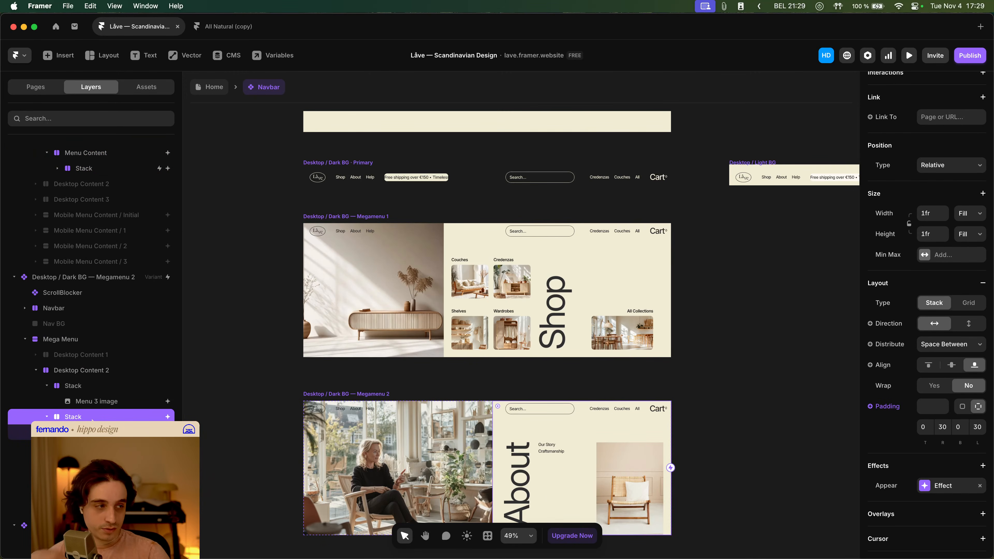
{"action": "scroll", "coordinate": [961, 382], "scroll_direction": "down", "scroll_amount": 10}
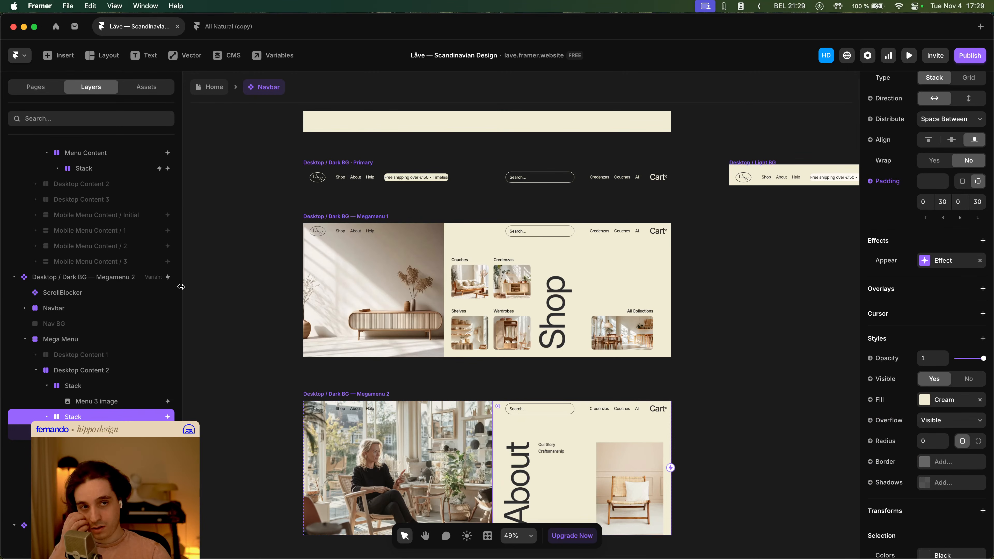
{"action": "scroll", "coordinate": [137, 290], "scroll_direction": "up", "scroll_amount": 8}
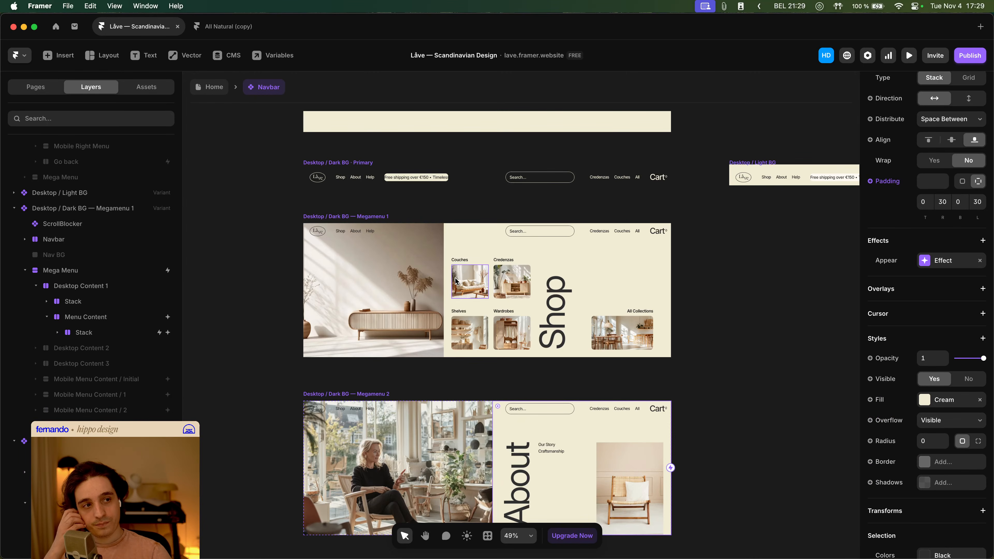
{"action": "left_click", "coordinate": [606, 263]}
{"action": "left_click", "coordinate": [602, 246]}
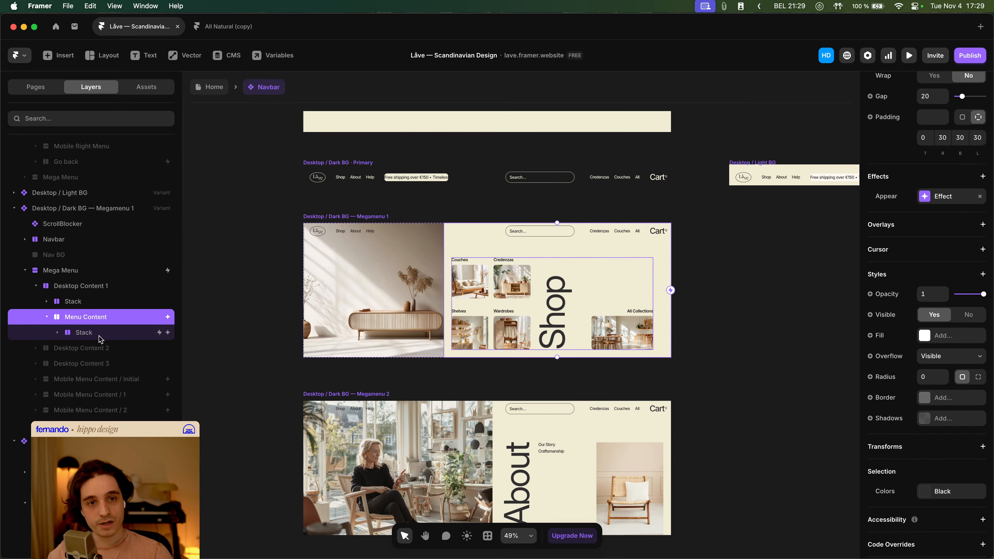
{"action": "scroll", "coordinate": [966, 358], "scroll_direction": "up", "scroll_amount": 5}
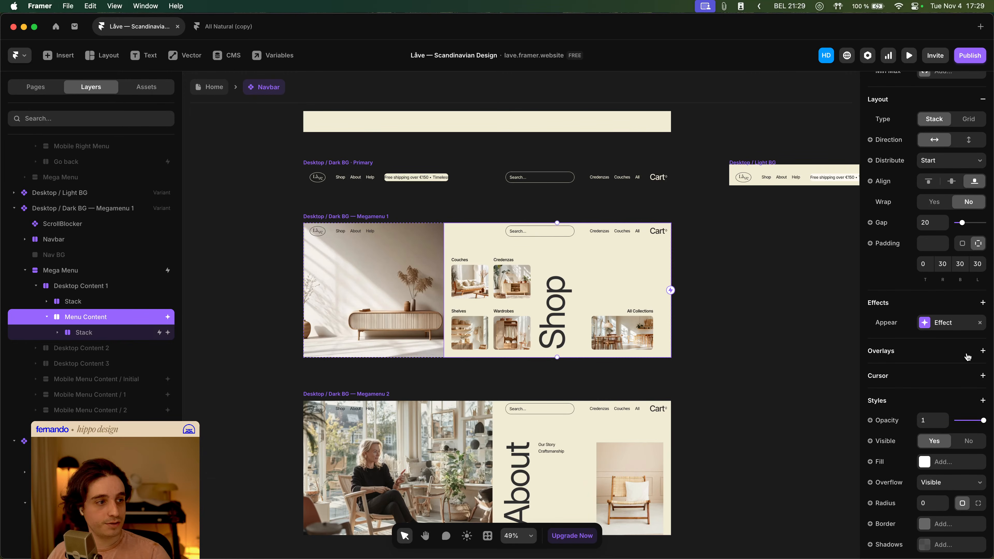
{"action": "left_click", "coordinate": [952, 462]}
{"action": "left_click", "coordinate": [689, 401]}
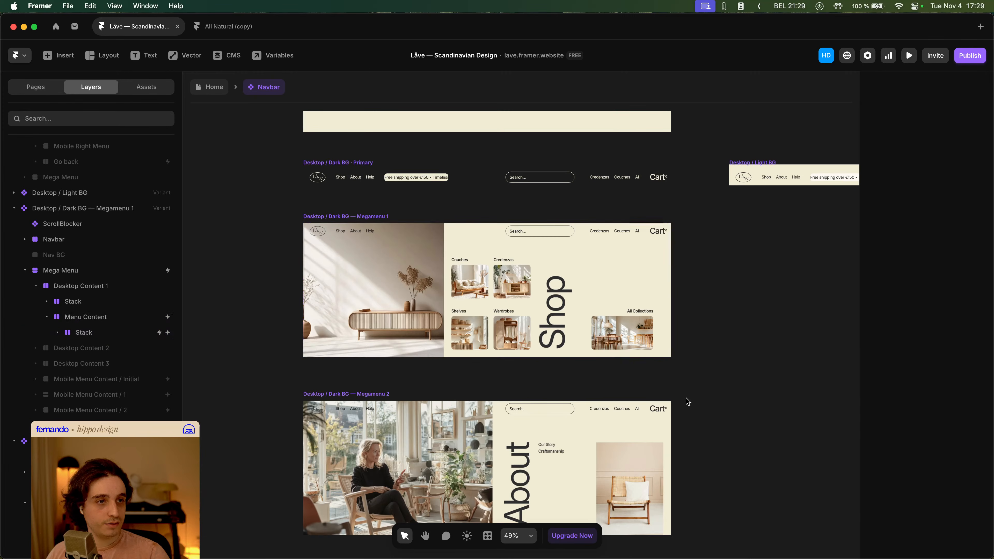
{"action": "left_click", "coordinate": [357, 215]}
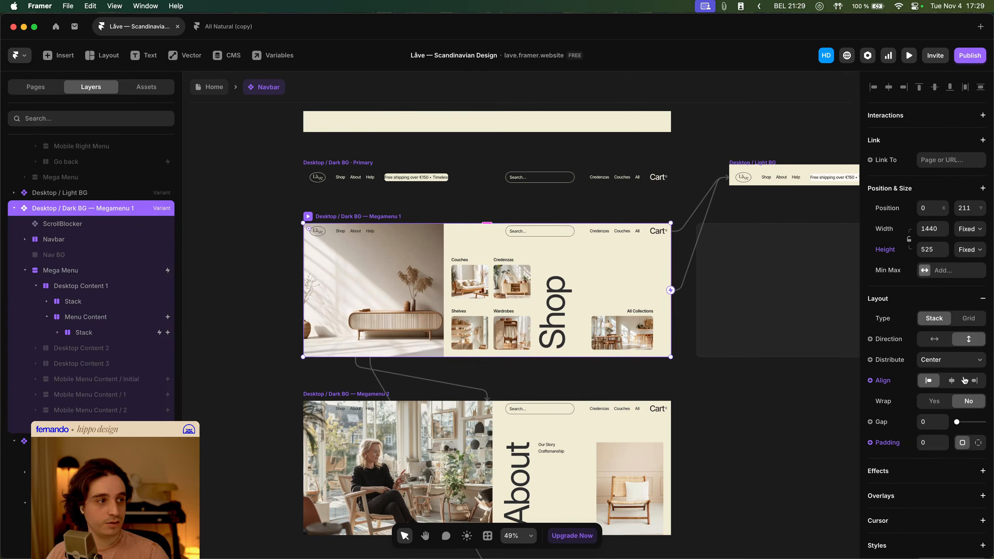
- Remove the Cream fill from the Megamenu 1 variant
{"action": "scroll", "coordinate": [956, 332], "scroll_direction": "down", "scroll_amount": 7}
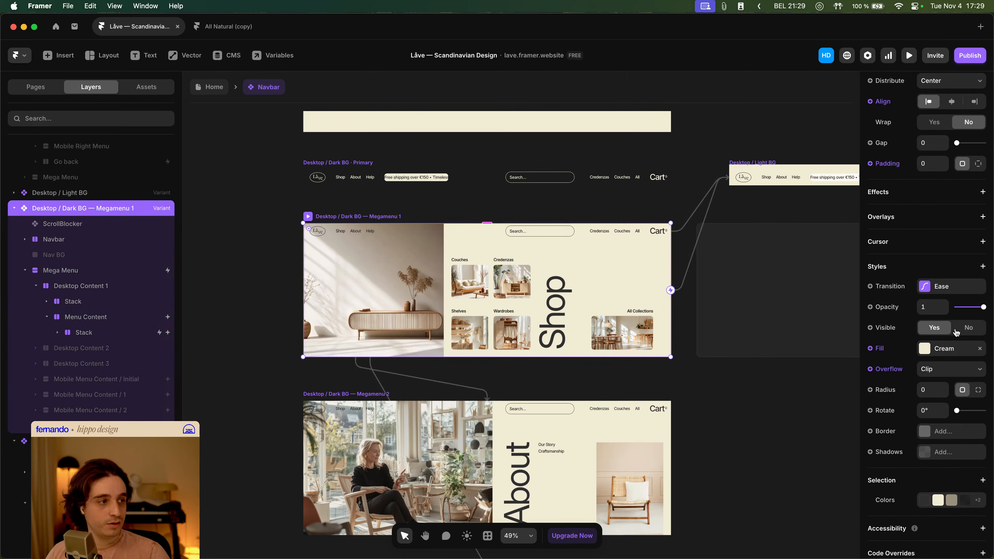
{"action": "left_click", "coordinate": [882, 353]}
{"action": "left_click", "coordinate": [897, 446]}
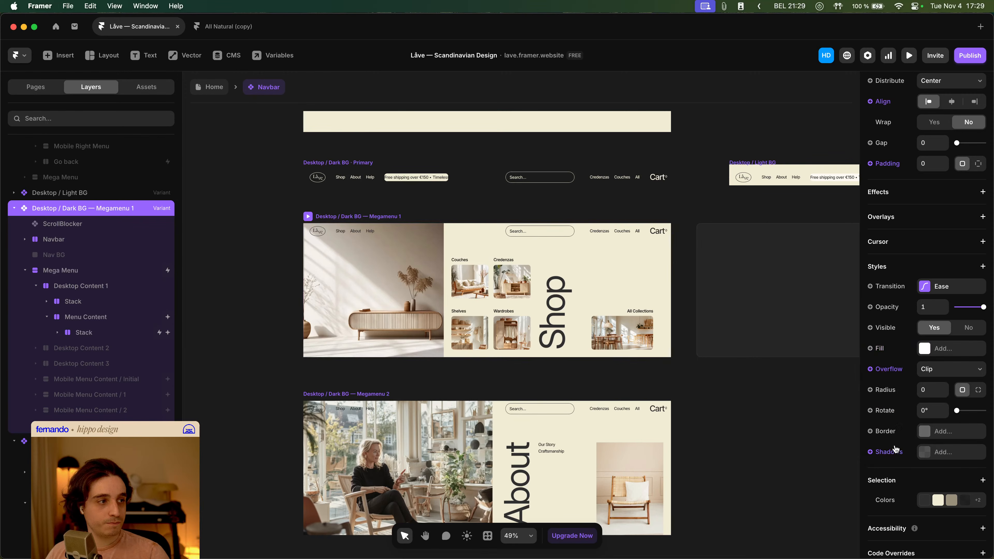
{"action": "left_click", "coordinate": [807, 409]}
- Preview the Home page and hover the Shop, About and Help links to check the mega menus
{"action": "left_click", "coordinate": [214, 90]}
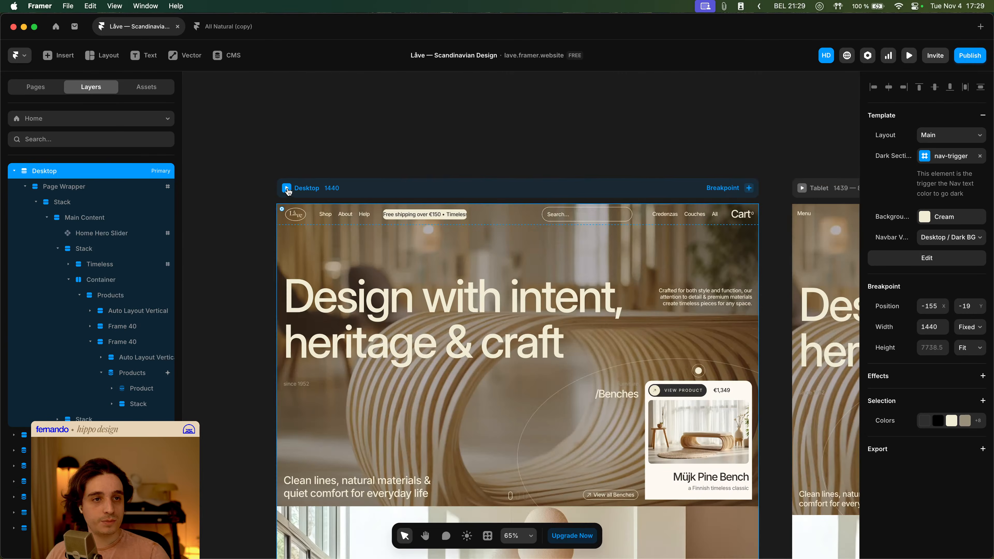
{"action": "left_click", "coordinate": [287, 188]}
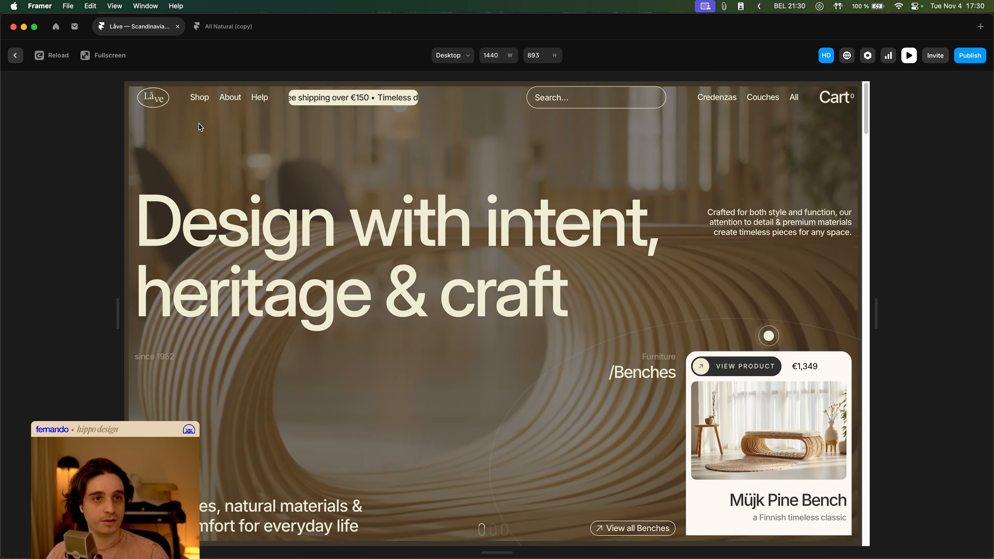
{"action": "mouse_move", "coordinate": [233, 100]}
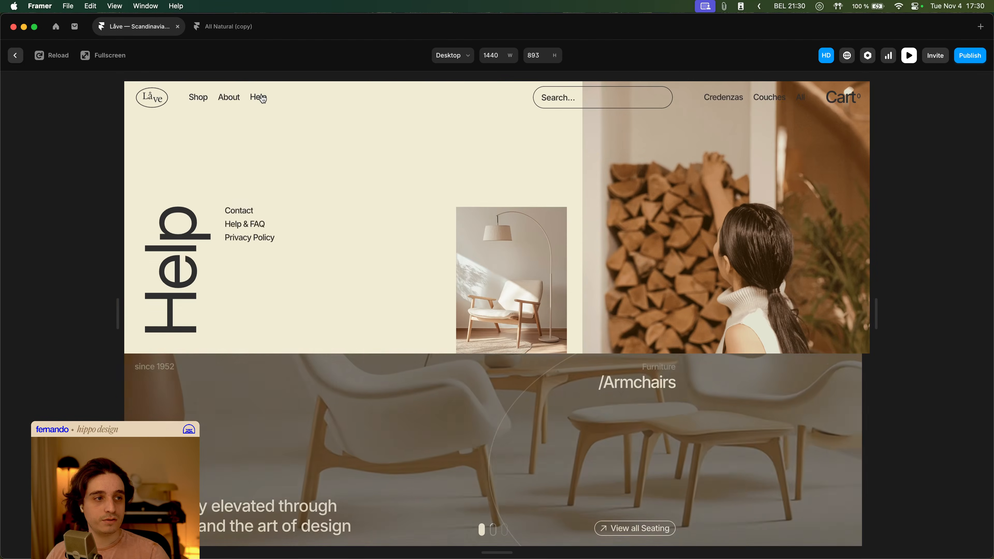
{"action": "mouse_move", "coordinate": [201, 99]}
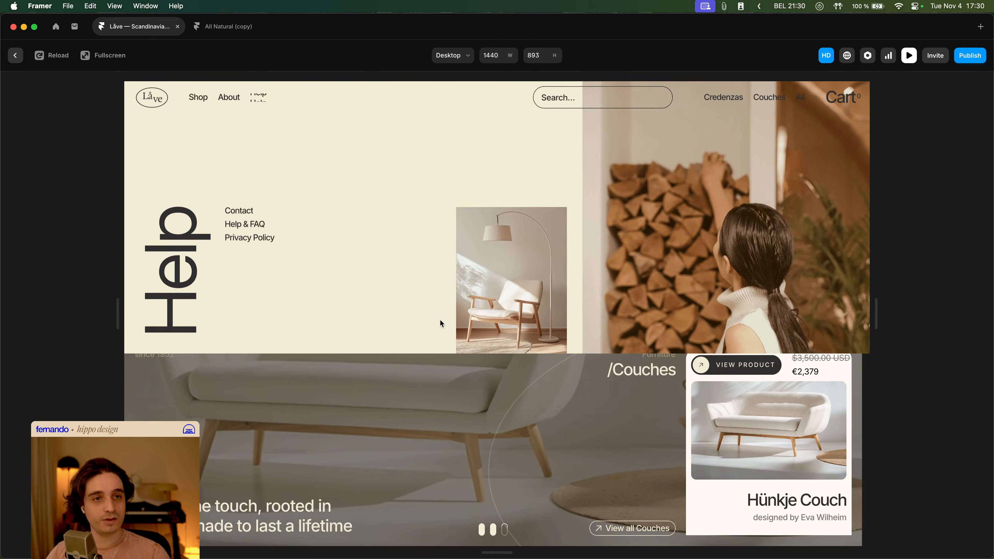
{"action": "key", "text": "super+p"}
- Open the Navbar component and give the Megamenu 1 variant a Dark Cream fill
{"action": "double_click", "coordinate": [375, 230]}
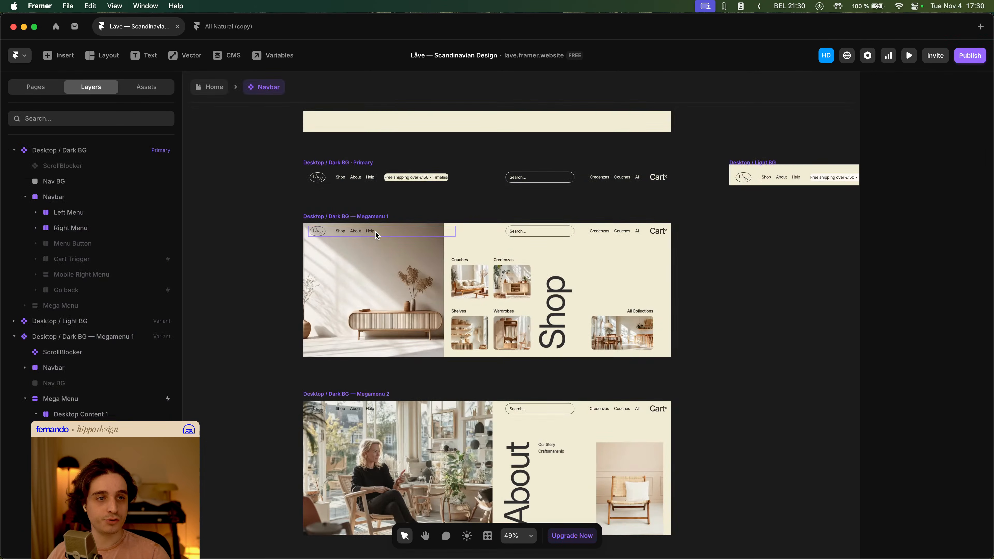
{"action": "scroll", "coordinate": [274, 235], "scroll_direction": "down", "scroll_amount": 3}
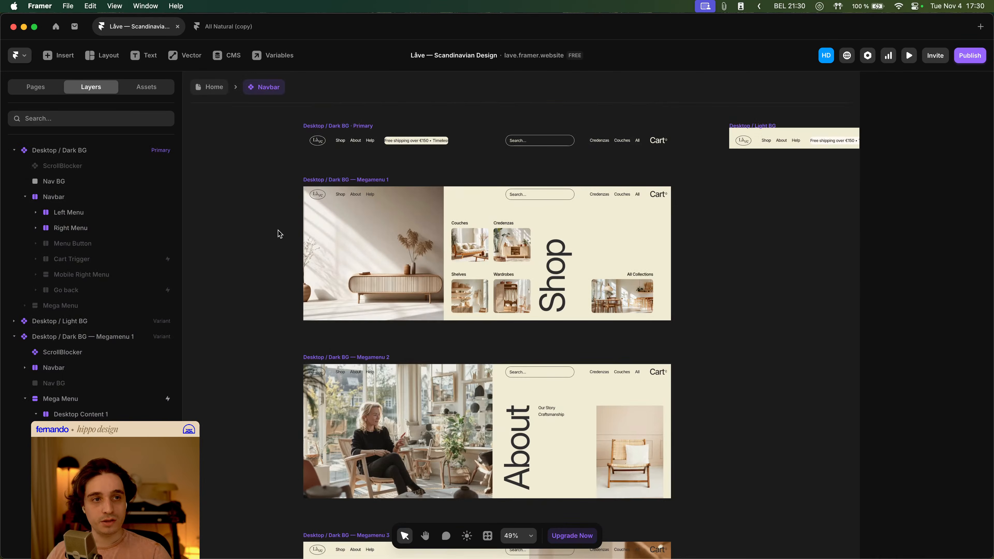
{"action": "left_click", "coordinate": [354, 198]}
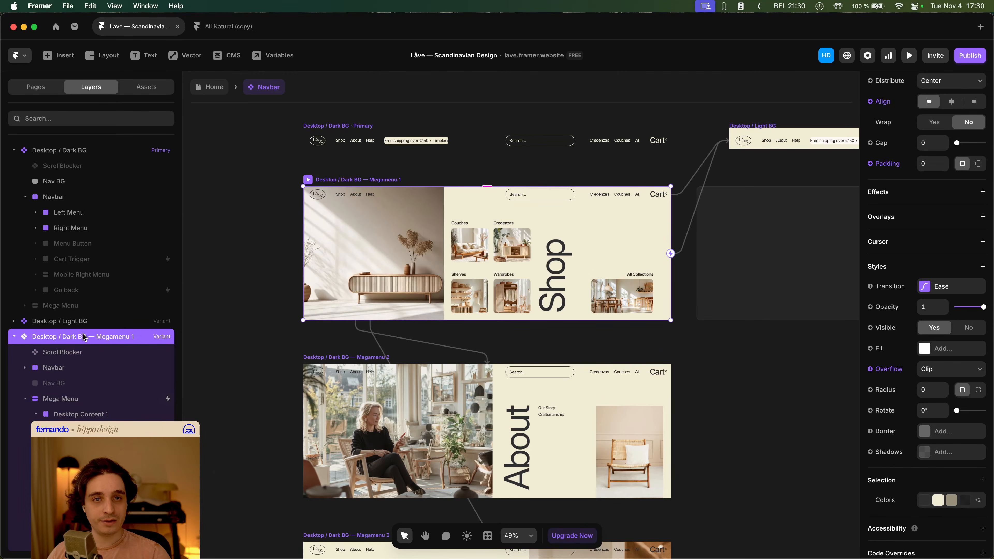
{"action": "left_click", "coordinate": [945, 349]}
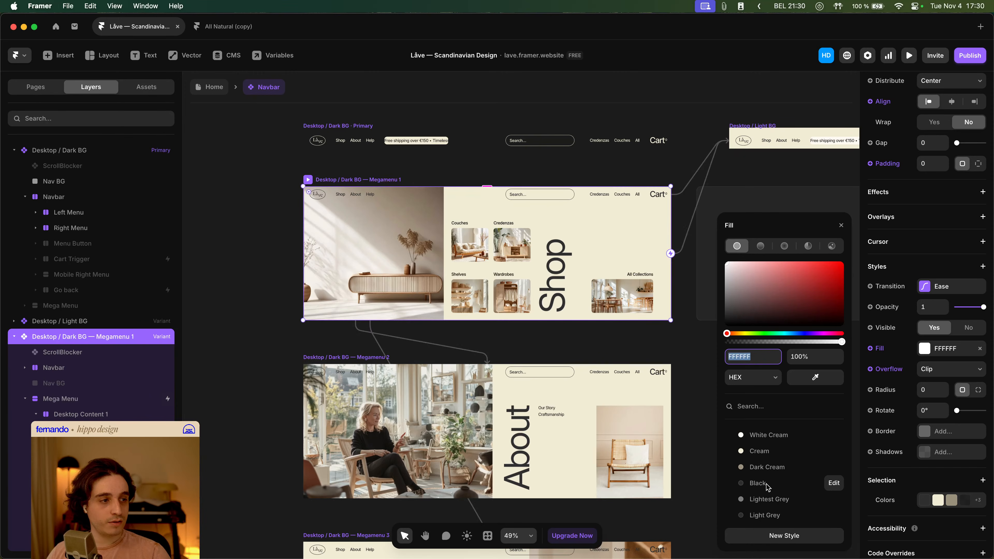
{"action": "left_click", "coordinate": [767, 467]}
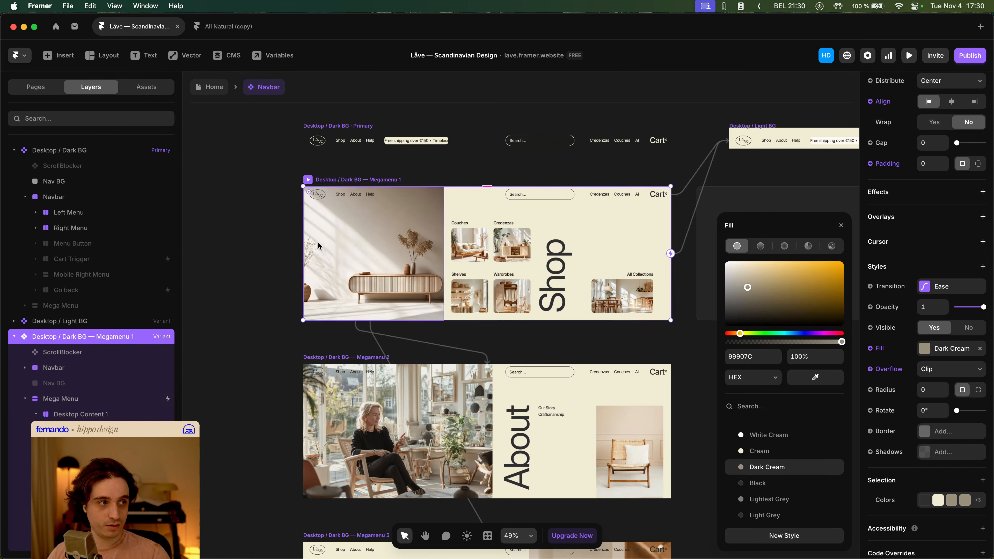
{"action": "left_click", "coordinate": [943, 370]}
{"action": "left_click", "coordinate": [941, 352]}
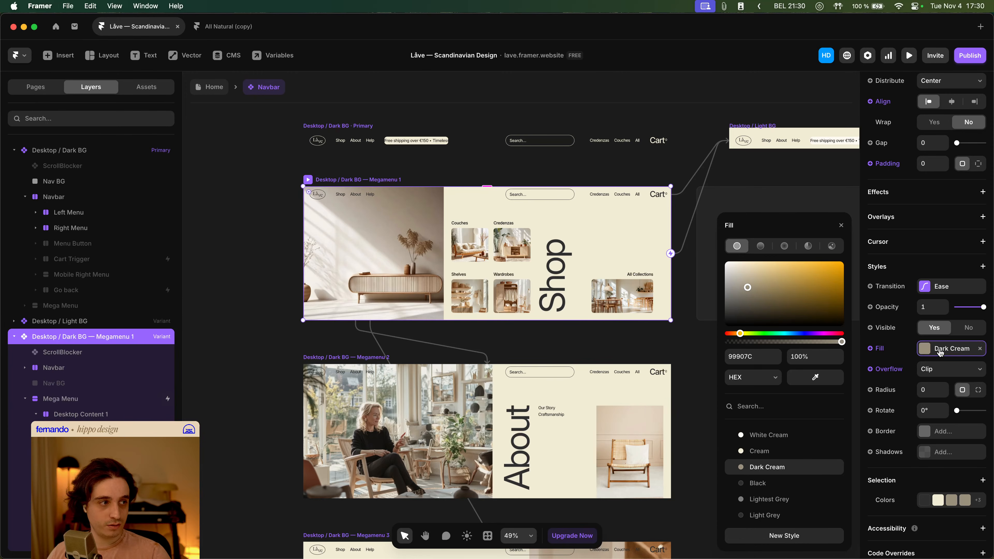
- Select the Megamenu 2 and Megamenu 3 variants and set their fill to Dark Cream
{"action": "left_click", "coordinate": [14, 337]}
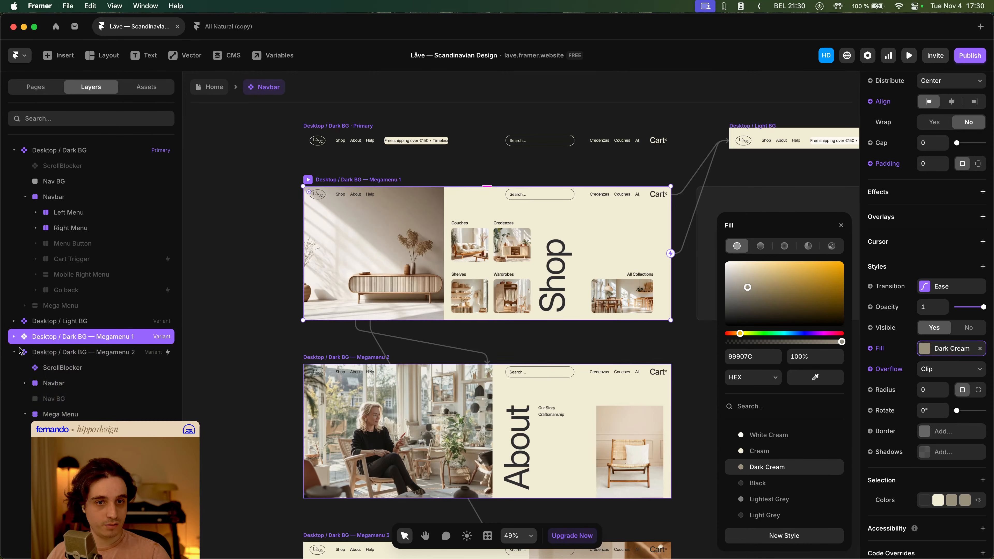
{"action": "left_click", "coordinate": [88, 369]}
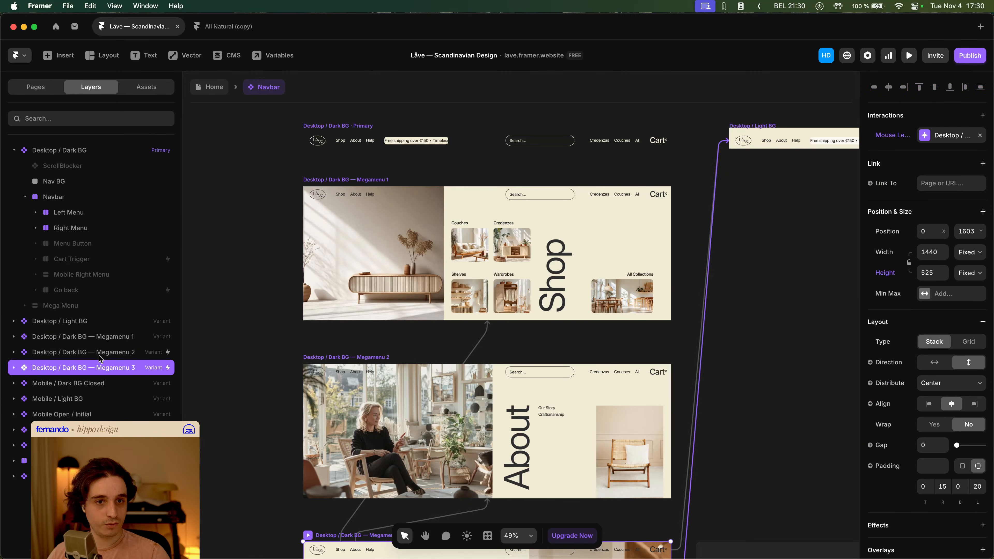
{"action": "left_click", "coordinate": [94, 352], "text": "shift"}
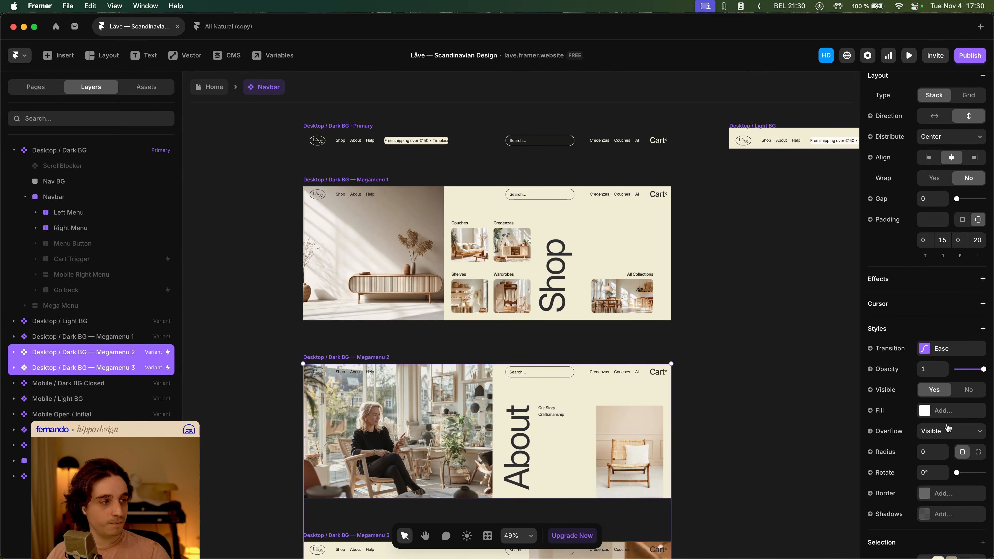
{"action": "left_click", "coordinate": [952, 415]}
{"action": "left_click", "coordinate": [780, 473]}
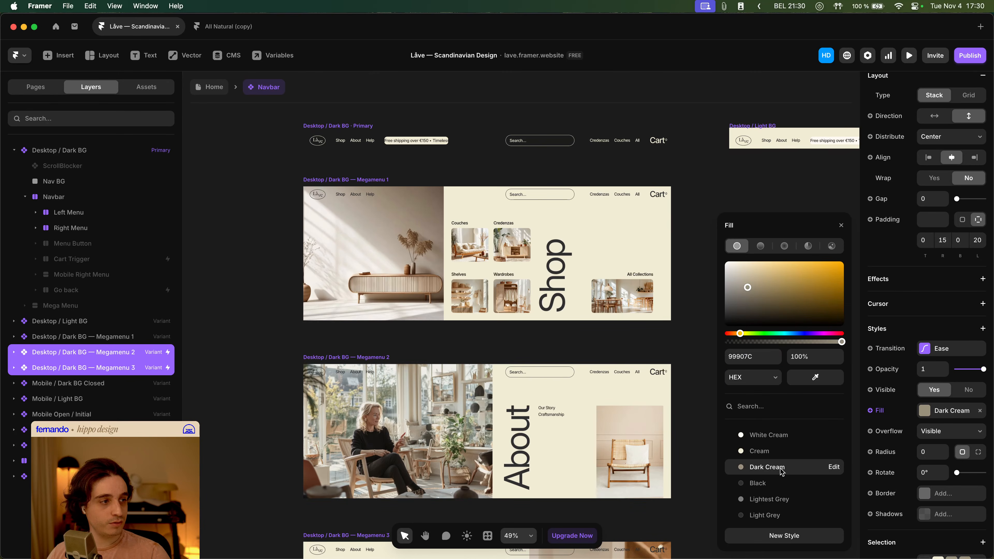
- Preview the Home page and hover the Shop, About and Help links to check the mega menus
{"action": "left_click", "coordinate": [210, 87]}
{"action": "left_click", "coordinate": [286, 188]}
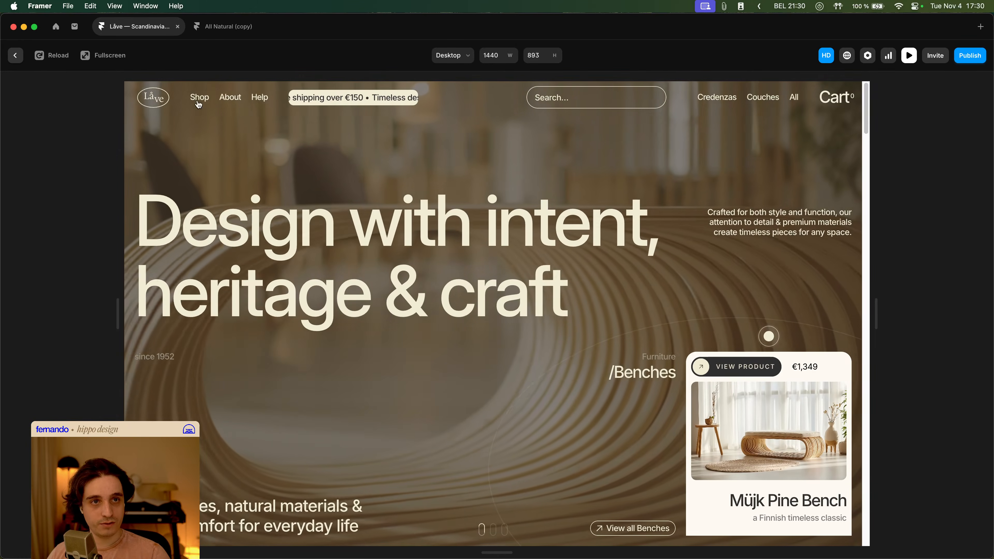
{"action": "mouse_move", "coordinate": [199, 100]}
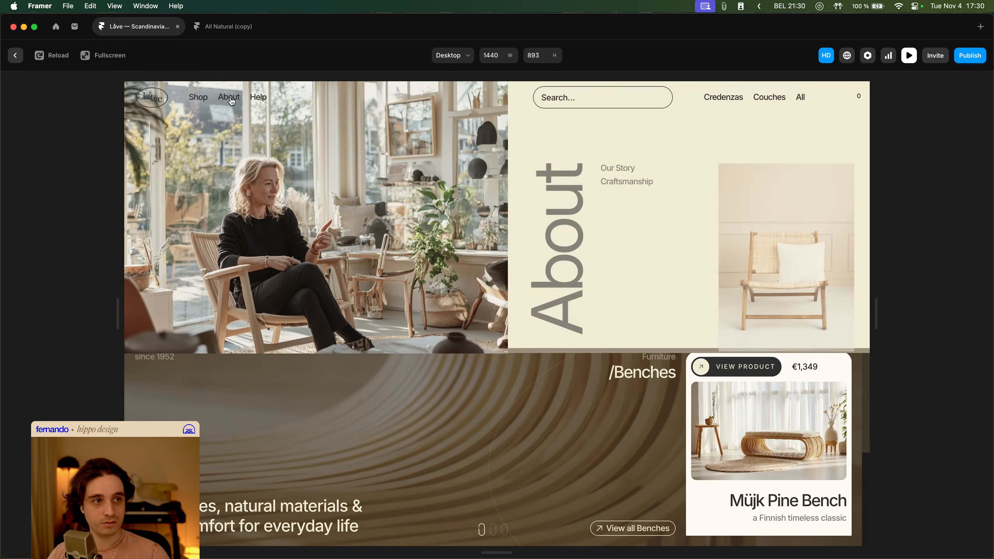
{"action": "mouse_move", "coordinate": [271, 100]}
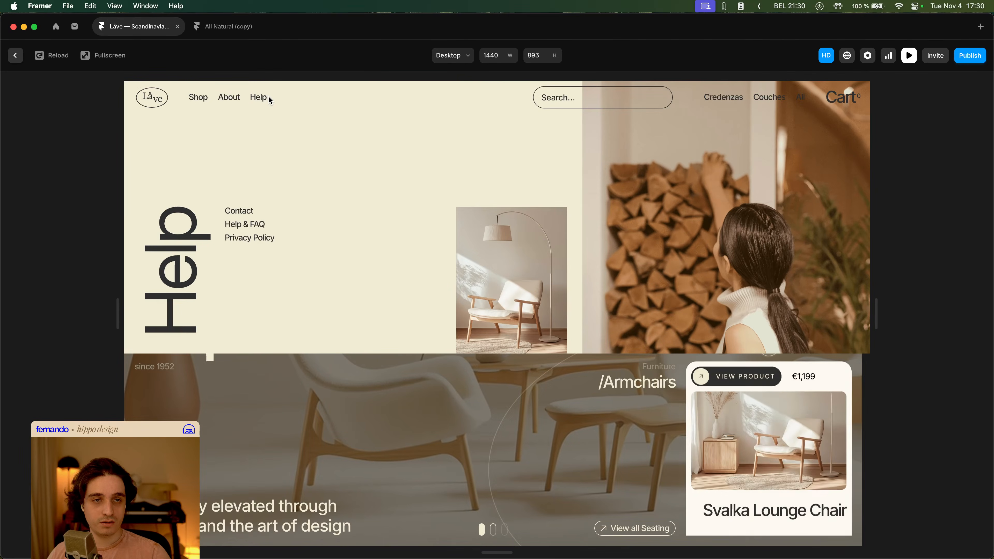
{"action": "mouse_move", "coordinate": [231, 103]}
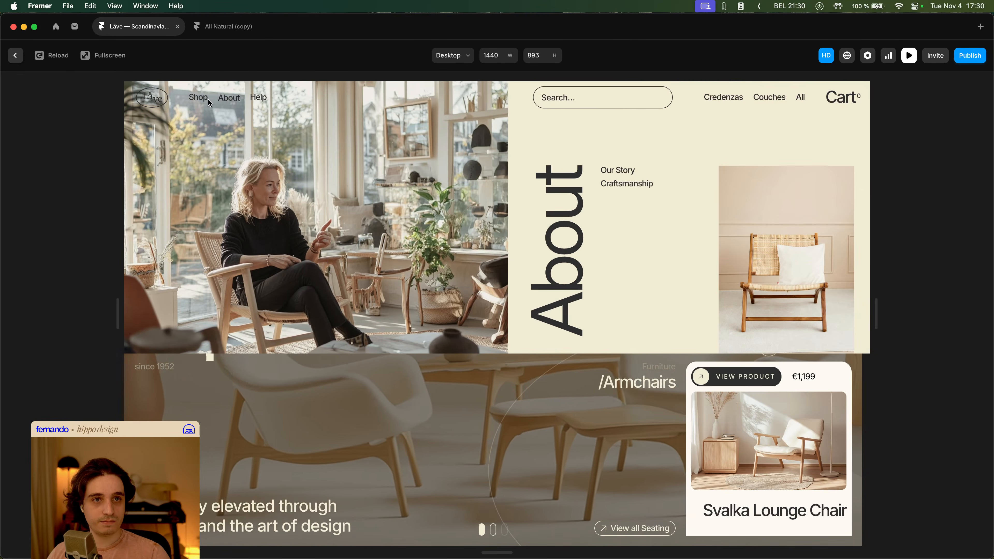
{"action": "key", "text": "Escape"}
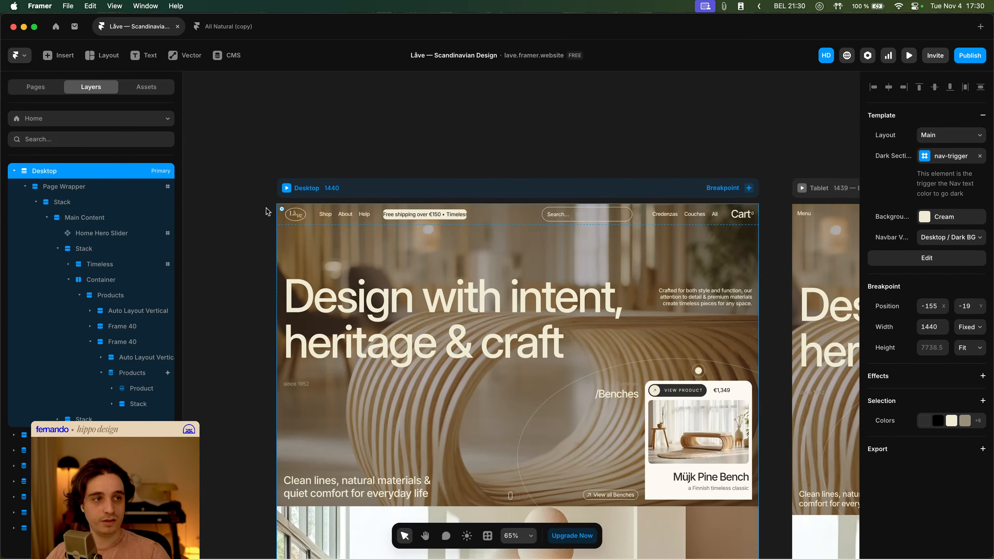
- Select all three Megamenu variants in the Navbar component and set their fill to Black
{"action": "double_click", "coordinate": [445, 252]}
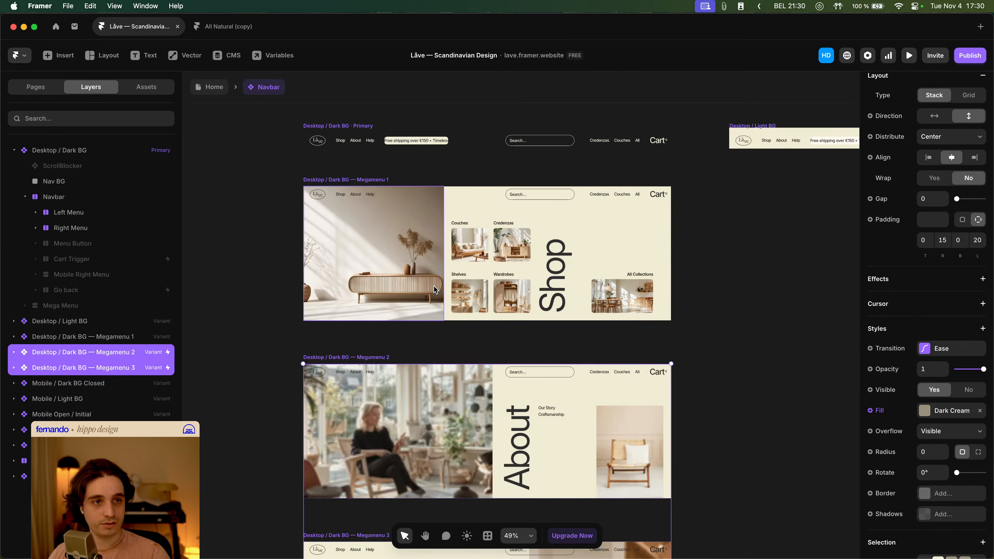
{"action": "left_click", "coordinate": [118, 337], "text": "shift"}
{"action": "left_click", "coordinate": [941, 387]}
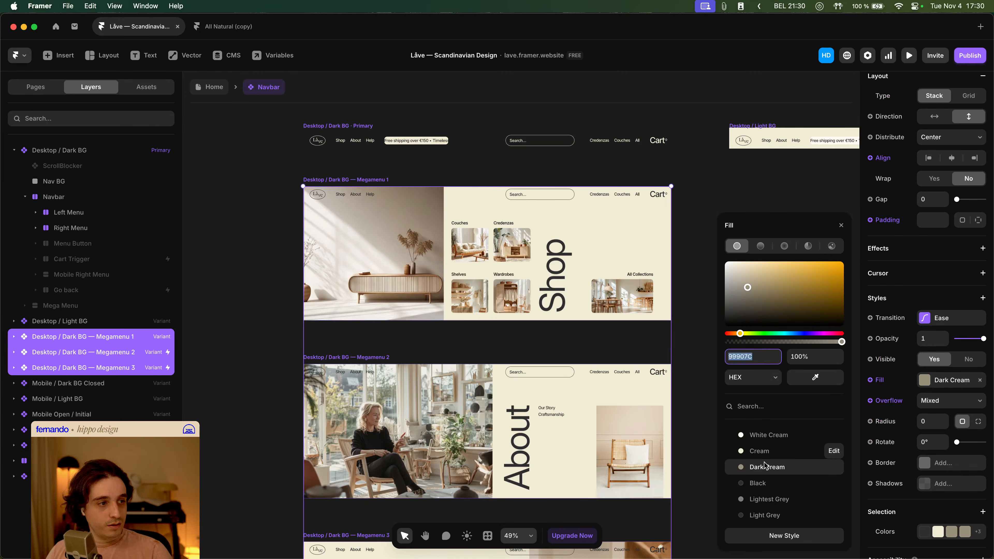
{"action": "left_click", "coordinate": [758, 484]}
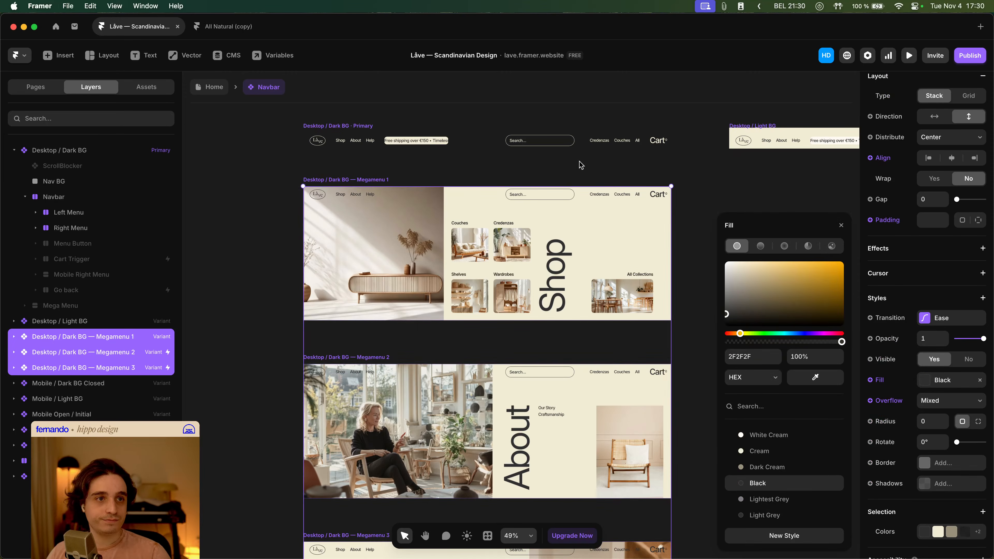
- Preview the navbar and the Home page, hovering the Shop and About links to check the menus
{"action": "left_click", "coordinate": [909, 55]}
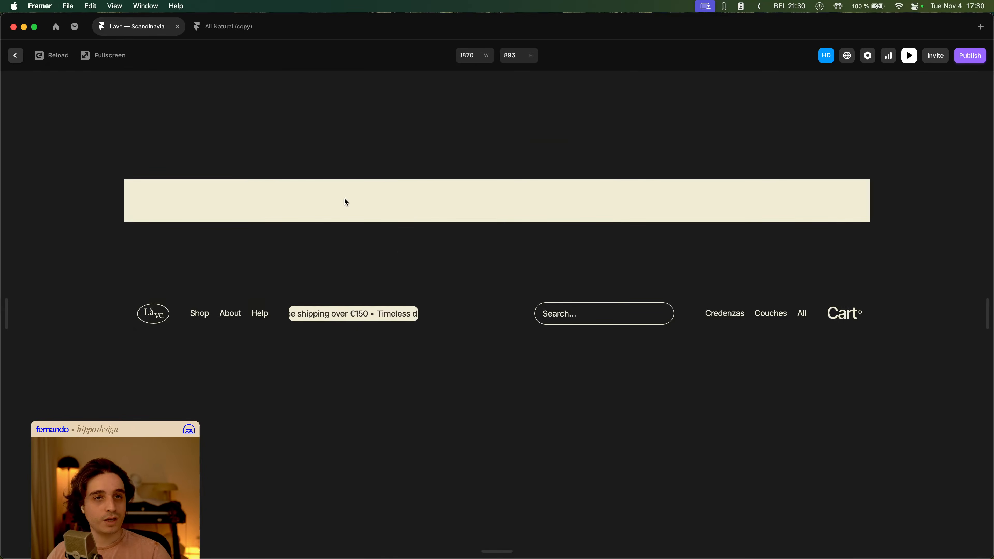
{"action": "key", "text": "Escape"}
{"action": "left_click", "coordinate": [209, 94]}
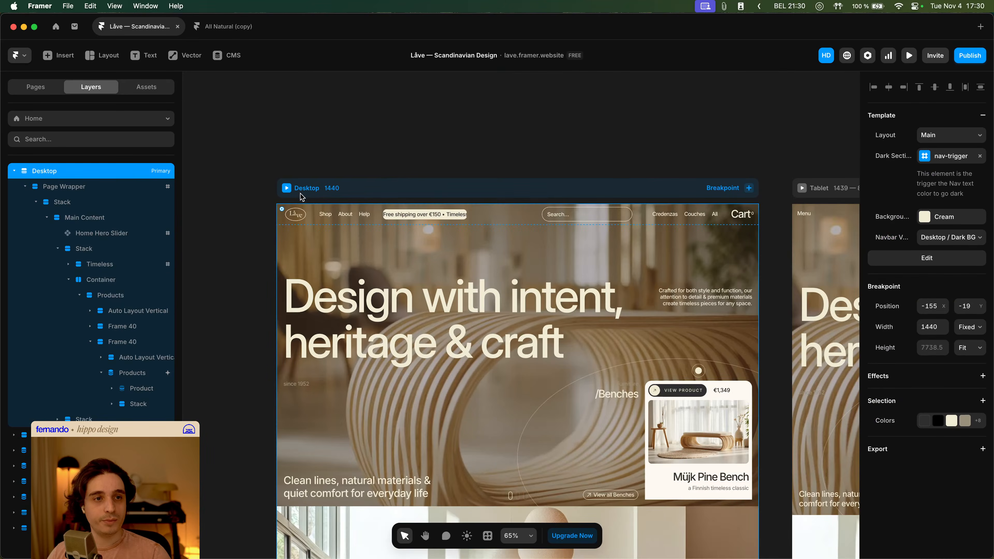
{"action": "left_click", "coordinate": [287, 189]}
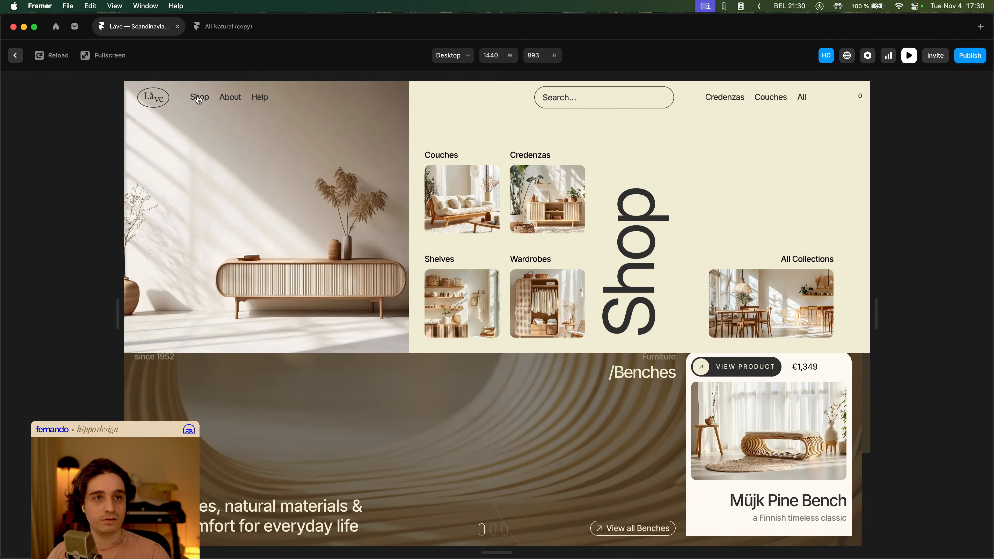
{"action": "mouse_move", "coordinate": [235, 102]}
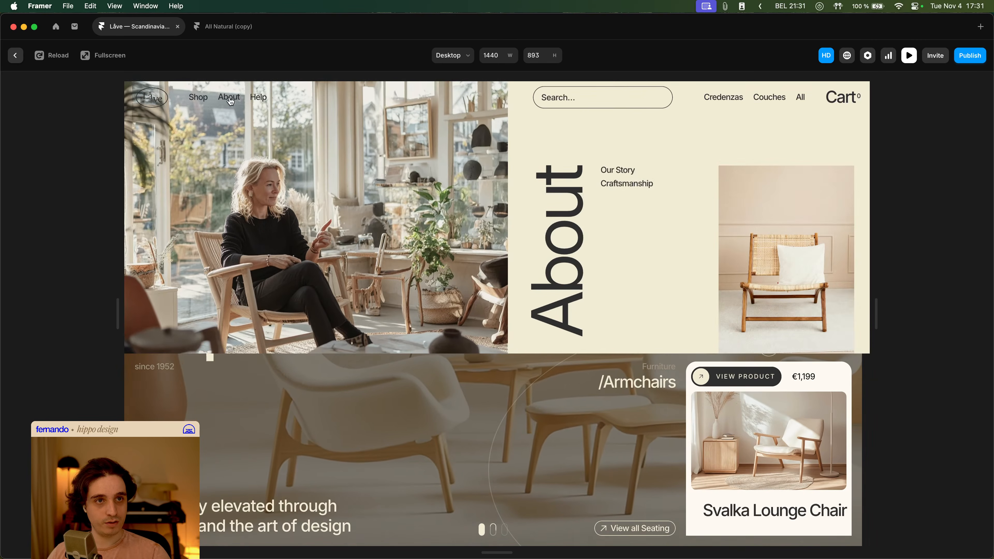
{"action": "mouse_move", "coordinate": [199, 102]}
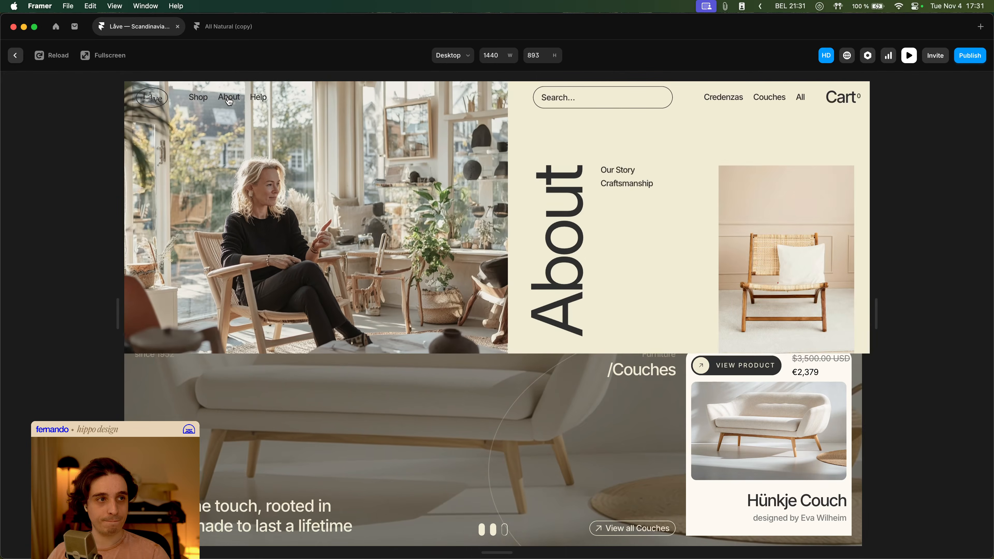
{"action": "key", "text": "Escape"}
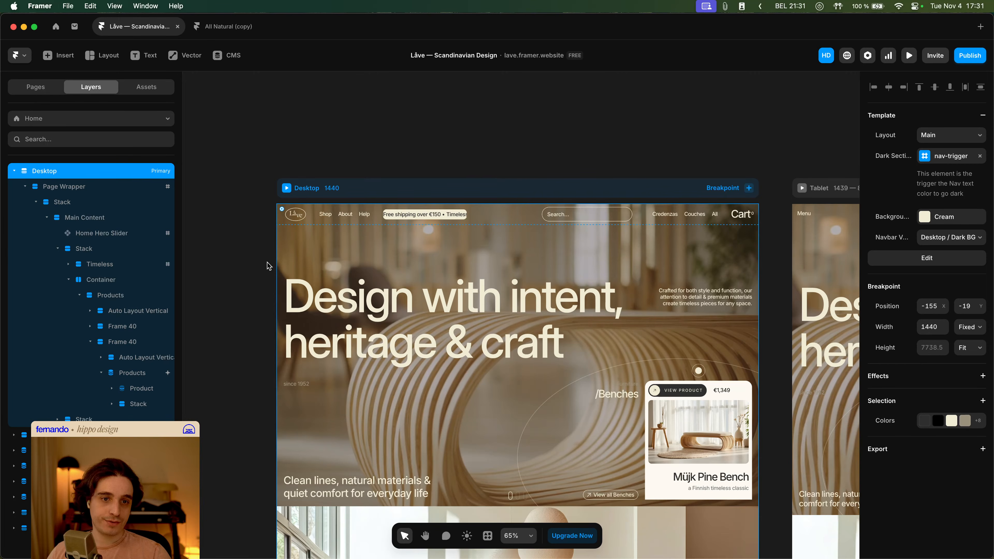
{"action": "scroll", "coordinate": [492, 290], "scroll_direction": "down", "scroll_amount": 3}
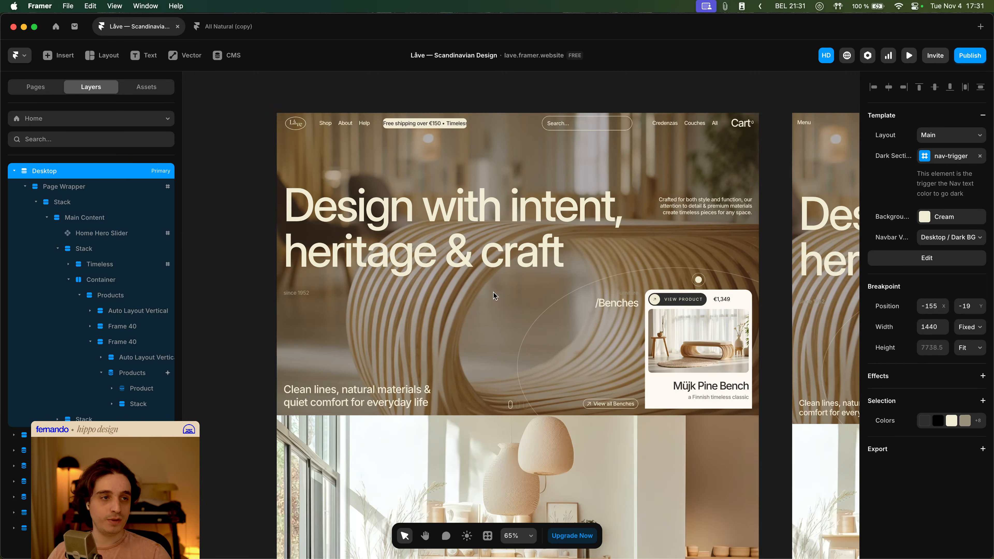
{"action": "scroll", "coordinate": [324, 309], "scroll_direction": "down", "scroll_amount": 5}
{"action": "left_click_drag", "start_coordinate": [277, 298], "coordinate": [298, 329]}
{"action": "key", "text": "super+z"}
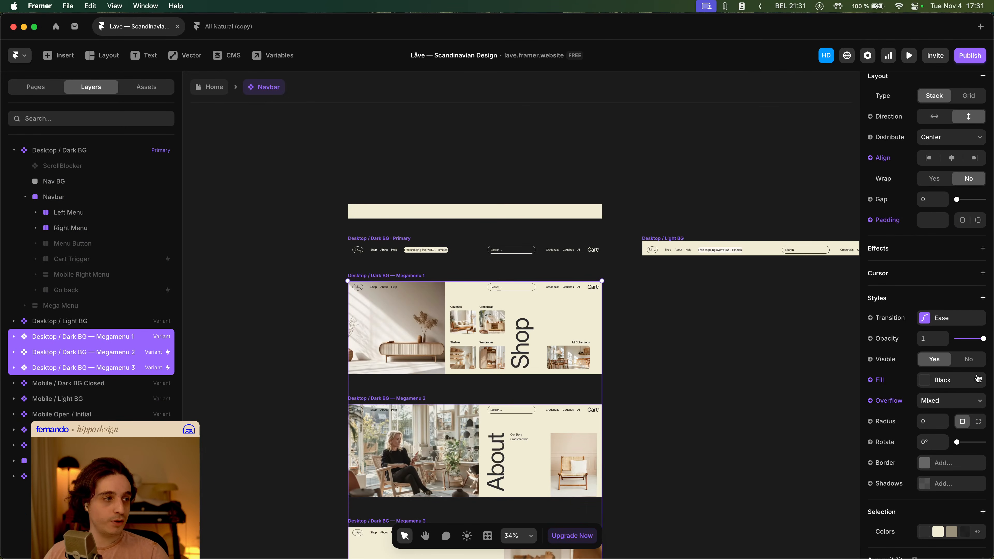
- Remove the fill from the three Megamenu variants and deselect them
{"action": "left_click", "coordinate": [884, 381]}
{"action": "left_click", "coordinate": [896, 477]}
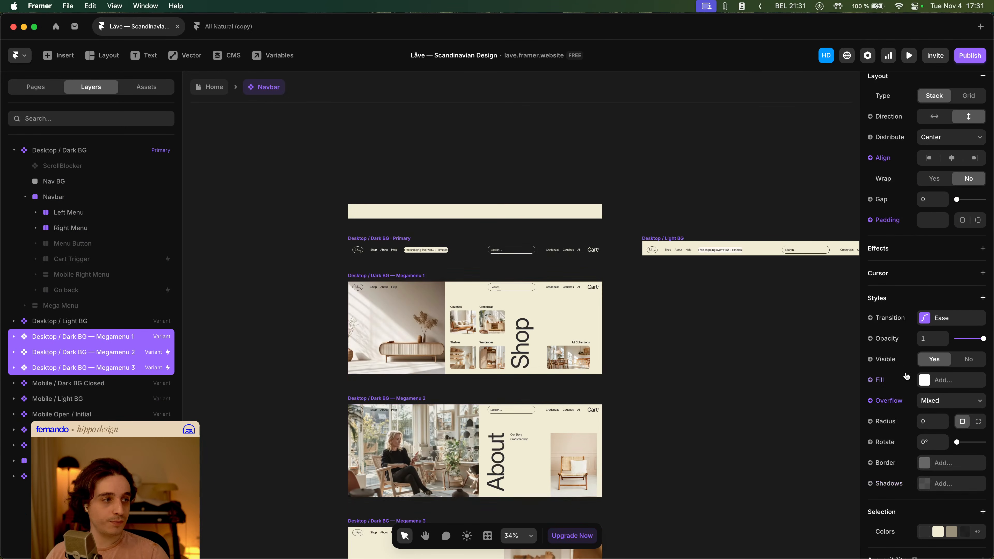
{"action": "left_click", "coordinate": [257, 334]}
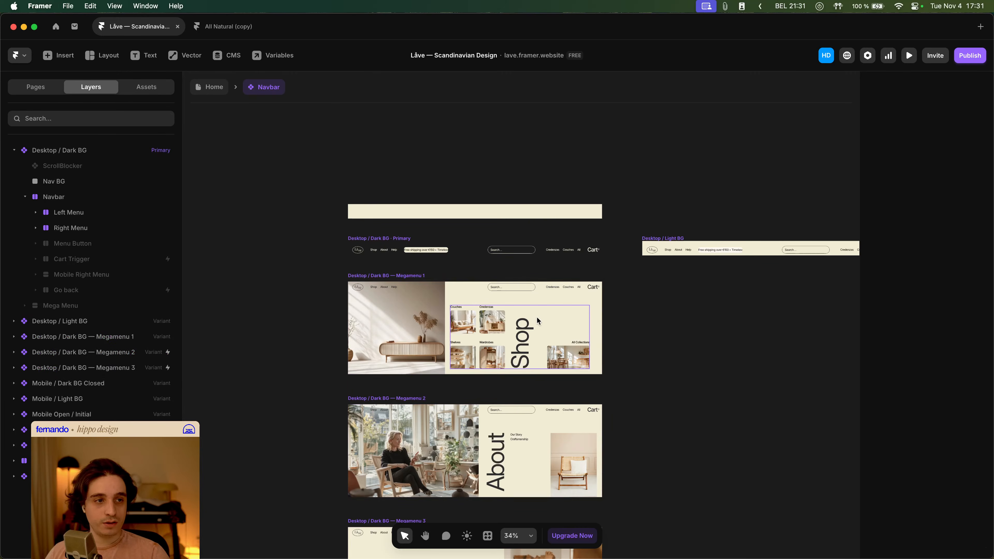
- Copy the appear effect of the Shop menu's content stack in the Megamenu 1 variant
{"action": "left_click", "coordinate": [548, 301], "text": "super"}
{"action": "right_click", "coordinate": [952, 322]}
{"action": "left_click", "coordinate": [943, 332]}
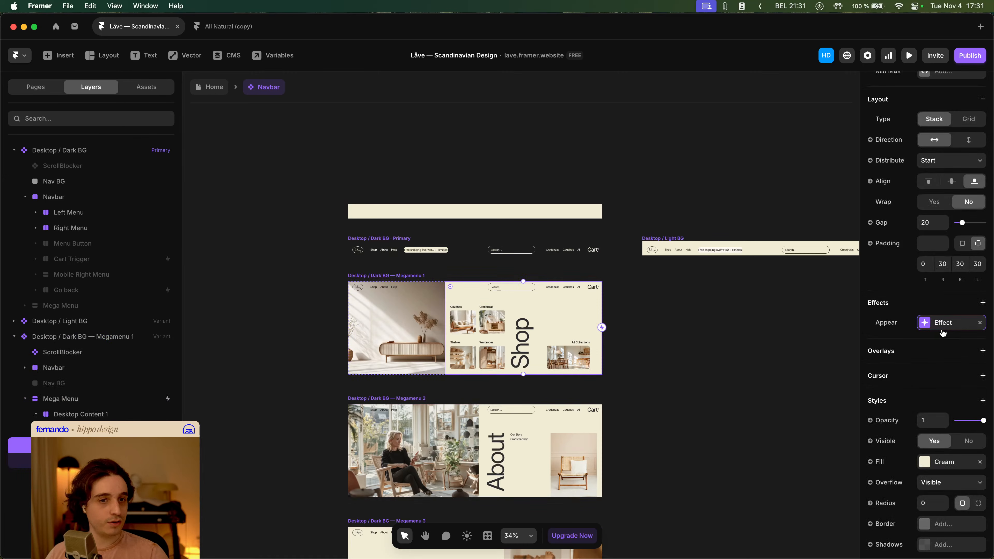
- Paste the appear effect onto the Desktop Content 1 layer in Megamenu 1 and remove it from the Menu Content stack
{"action": "left_click", "coordinate": [87, 416]}
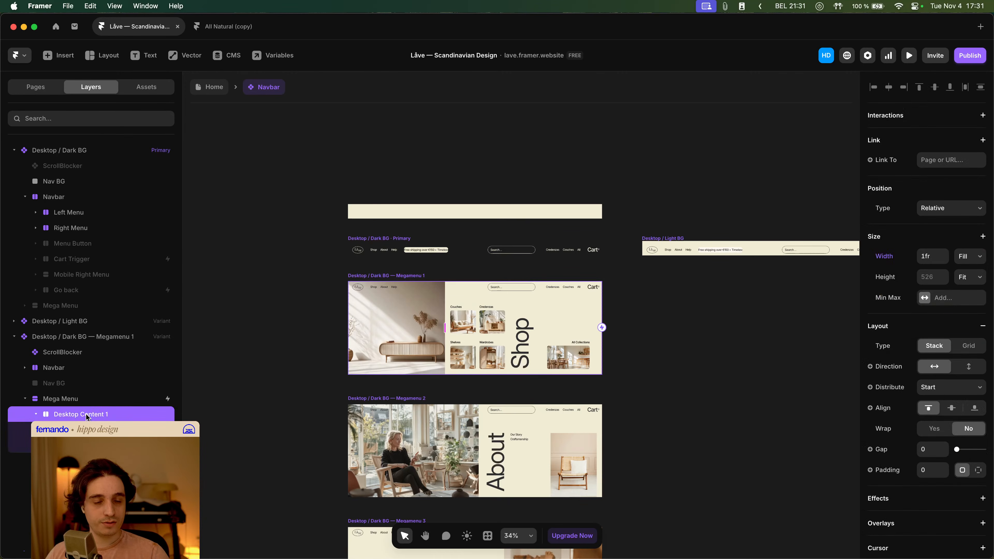
{"action": "scroll", "coordinate": [956, 420], "scroll_direction": "down", "scroll_amount": 7}
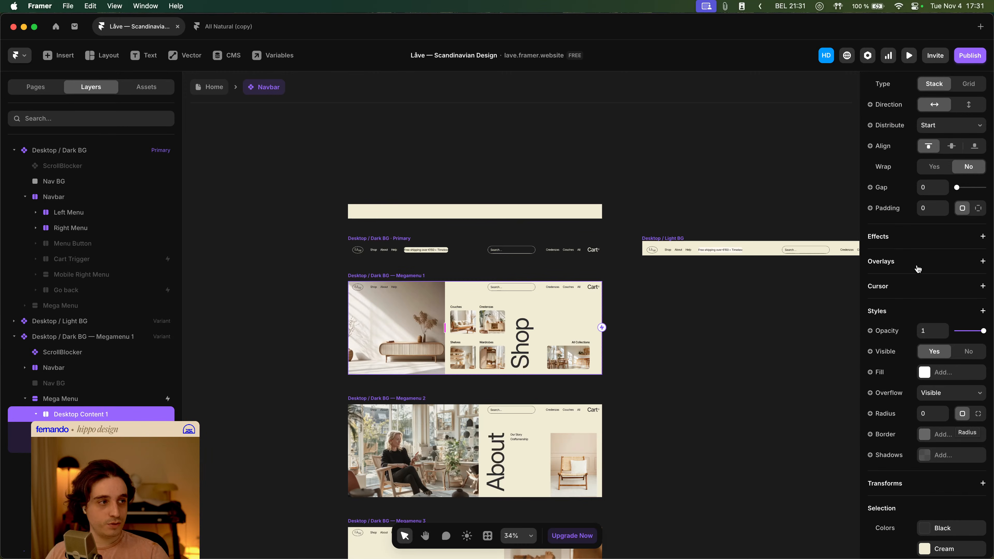
{"action": "left_click", "coordinate": [919, 239]}
{"action": "left_click", "coordinate": [936, 270]}
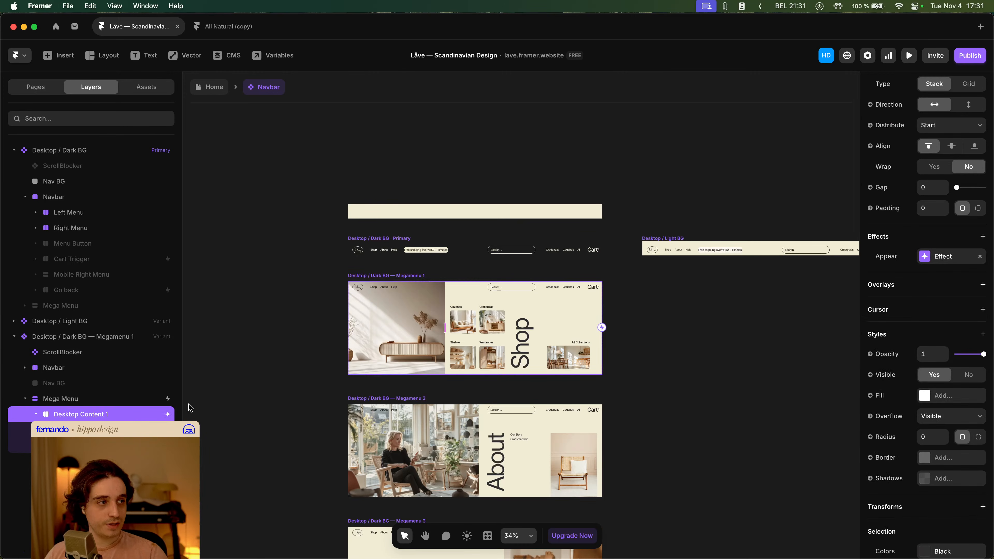
{"action": "left_click", "coordinate": [78, 446]}
{"action": "left_click", "coordinate": [981, 323]}
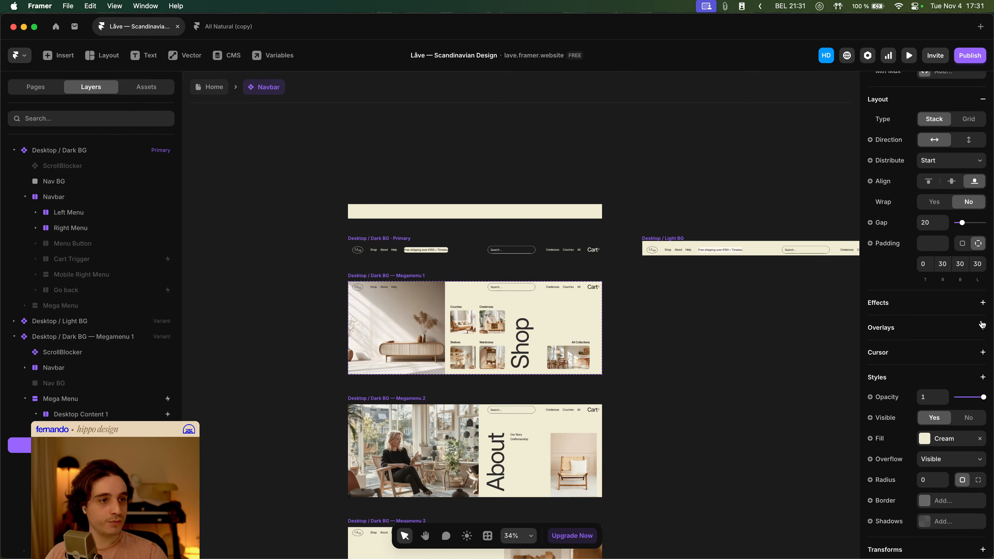
- Remove the appear effect from the About menu's content stack in Megamenu 2 and paste it onto Desktop Content 2
{"action": "left_click", "coordinate": [525, 420]}
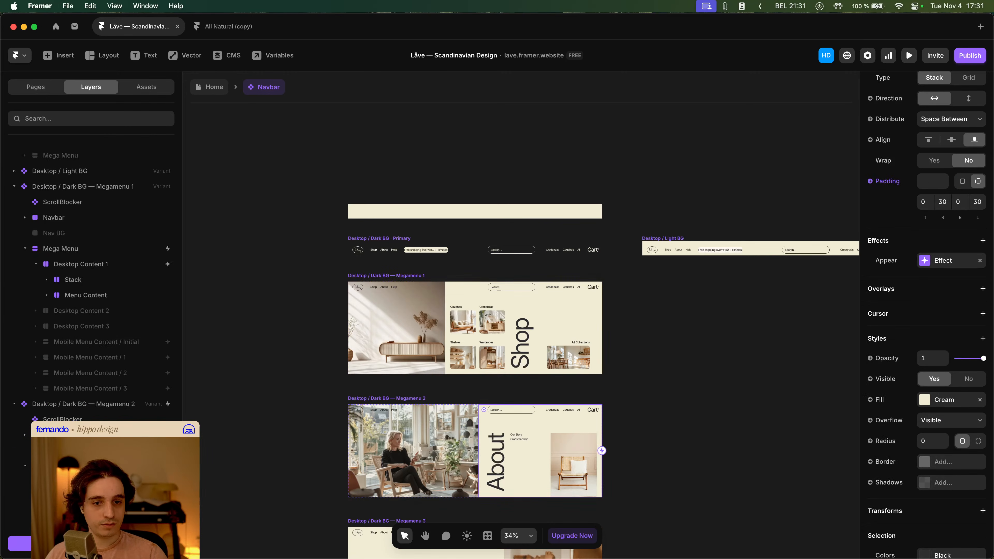
{"action": "left_click", "coordinate": [981, 261]}
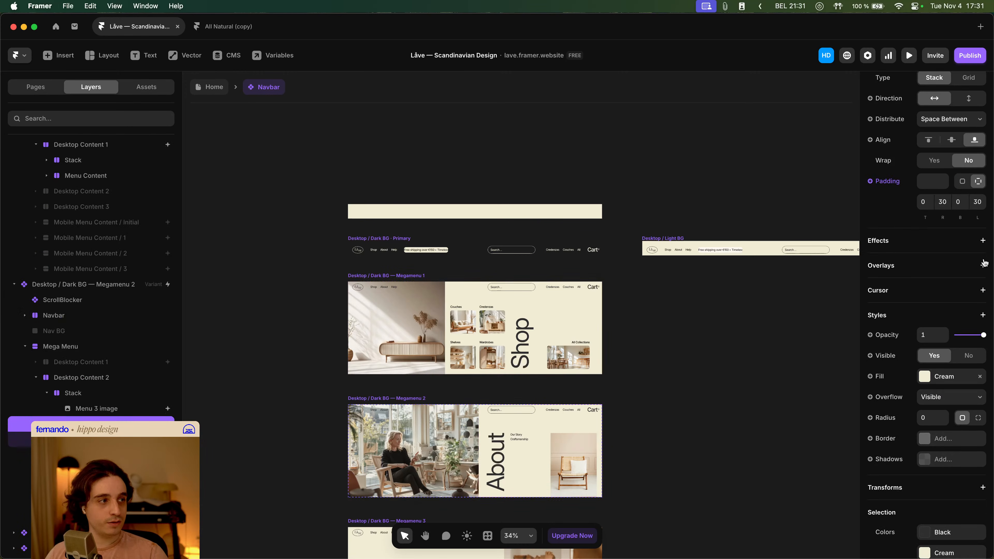
{"action": "left_click", "coordinate": [107, 411]}
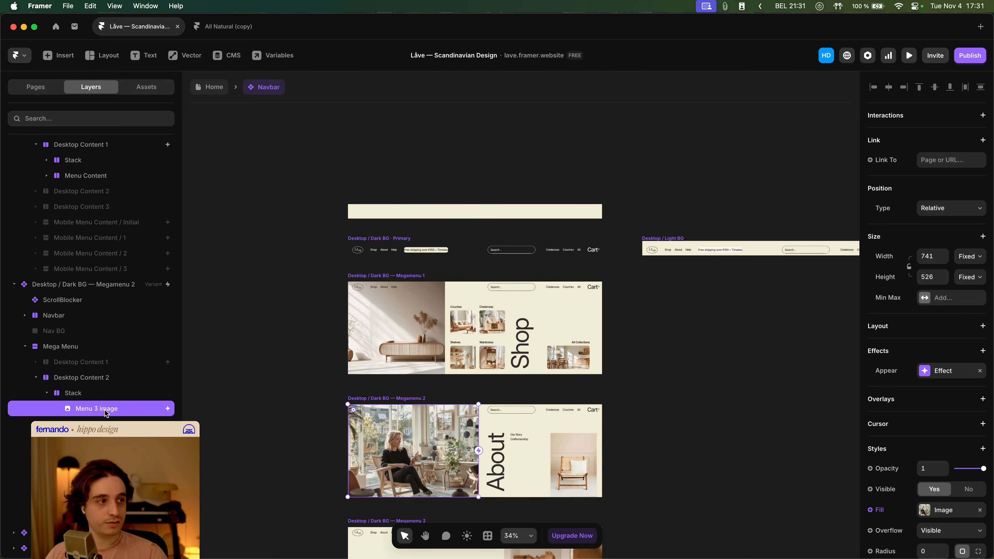
{"action": "left_click", "coordinate": [47, 395]}
{"action": "left_click", "coordinate": [86, 382]}
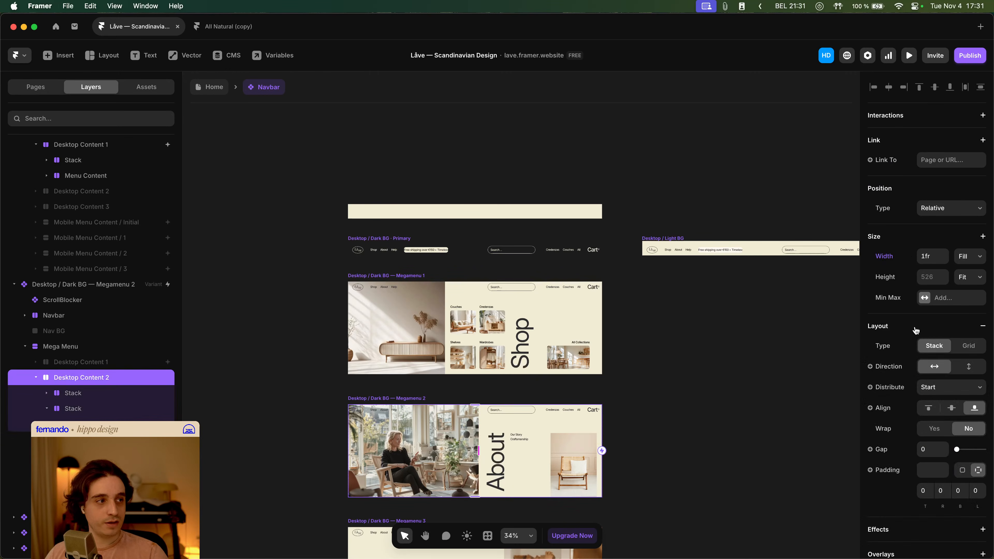
{"action": "scroll", "coordinate": [936, 391], "scroll_direction": "down", "scroll_amount": 5}
{"action": "left_click", "coordinate": [932, 372]}
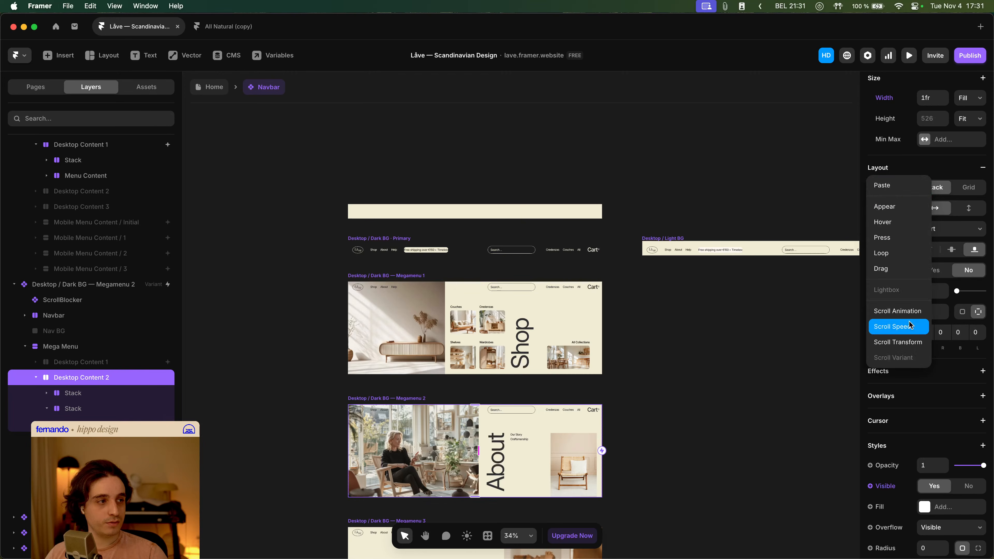
{"action": "left_click", "coordinate": [910, 188]}
- Preview the Home page and hover the Shop, About and Help links to check the mega menus
{"action": "left_click", "coordinate": [206, 84]}
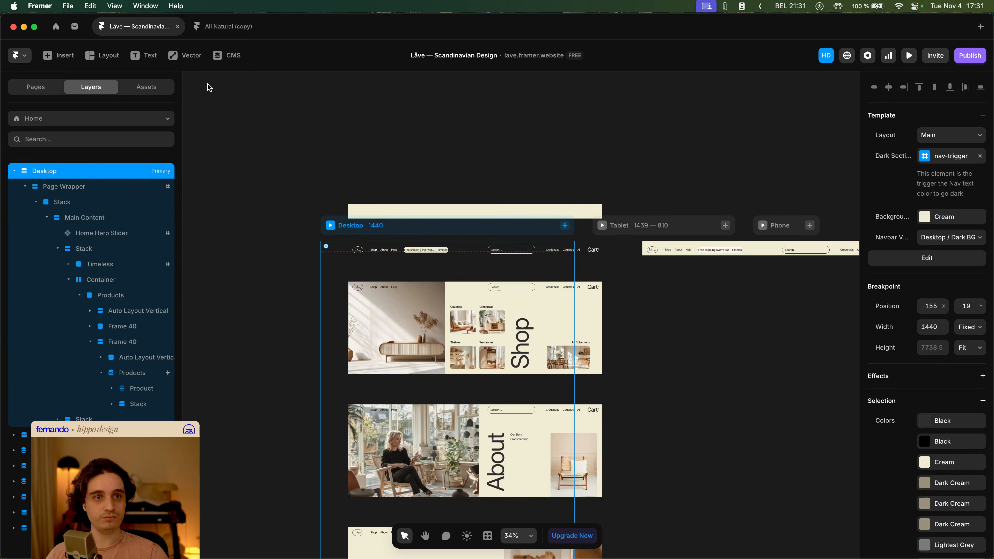
{"action": "key", "text": "super+p"}
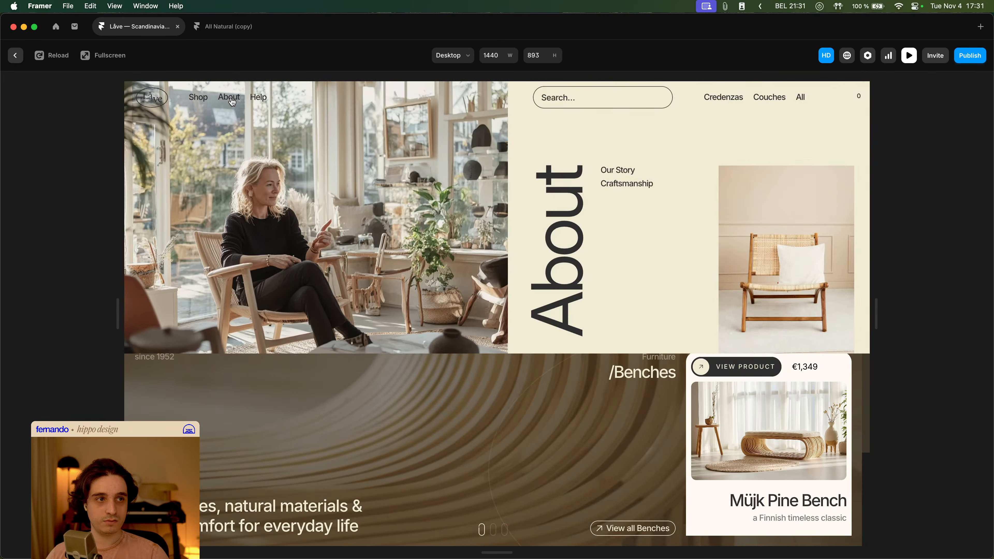
{"action": "left_click", "coordinate": [194, 101]}
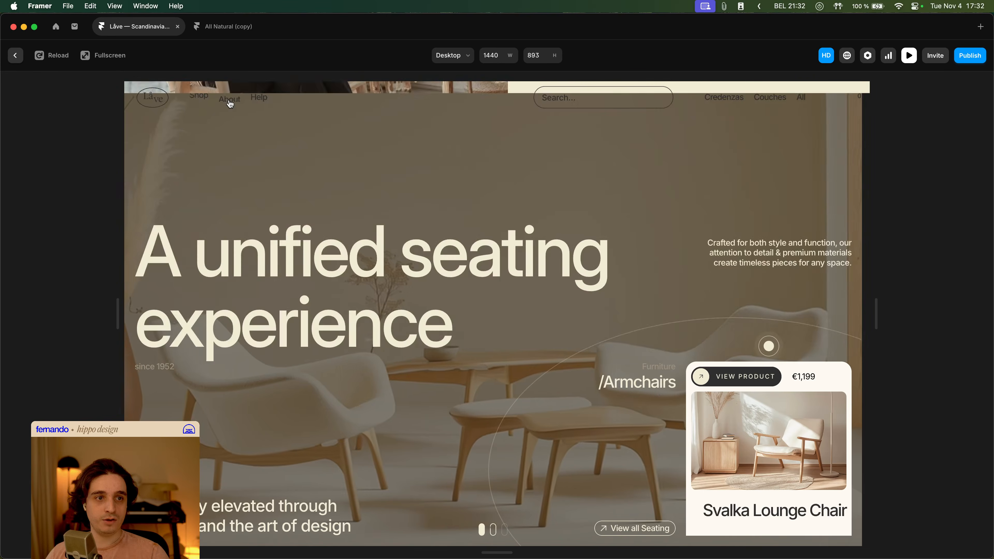
{"action": "mouse_move", "coordinate": [230, 105]}
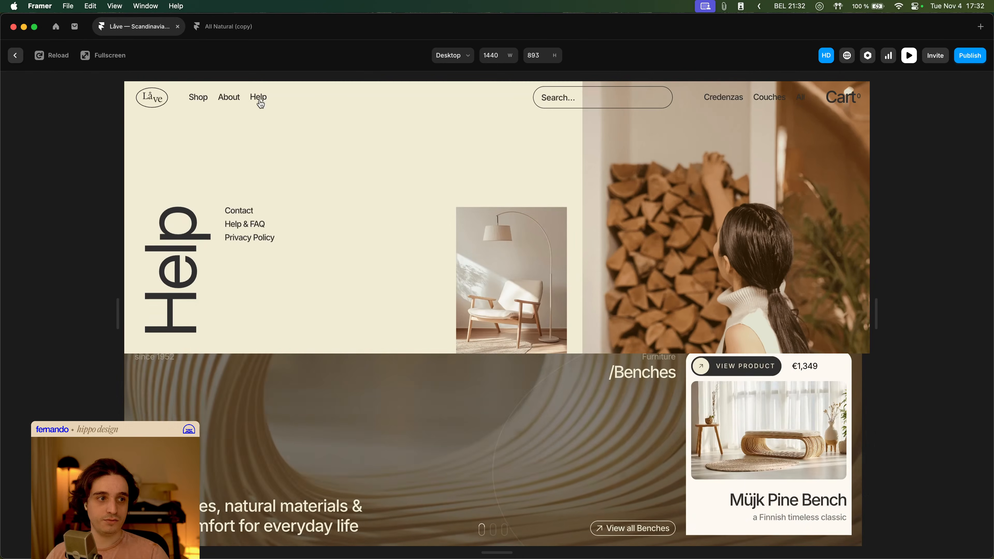
{"action": "key", "text": "Escape"}
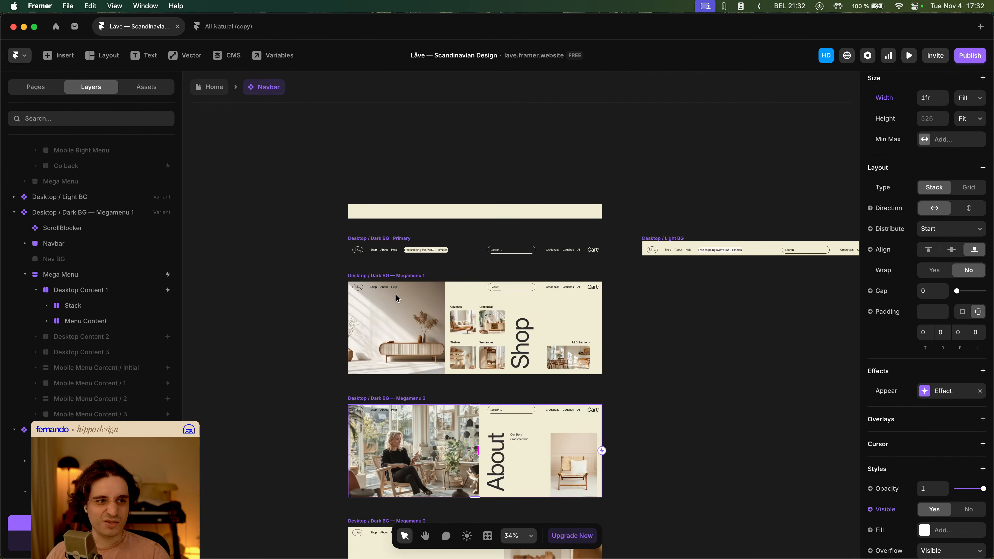
- Preview the Home page again, hovering the Shop link to check how its menu appears
{"action": "left_click", "coordinate": [396, 296]}
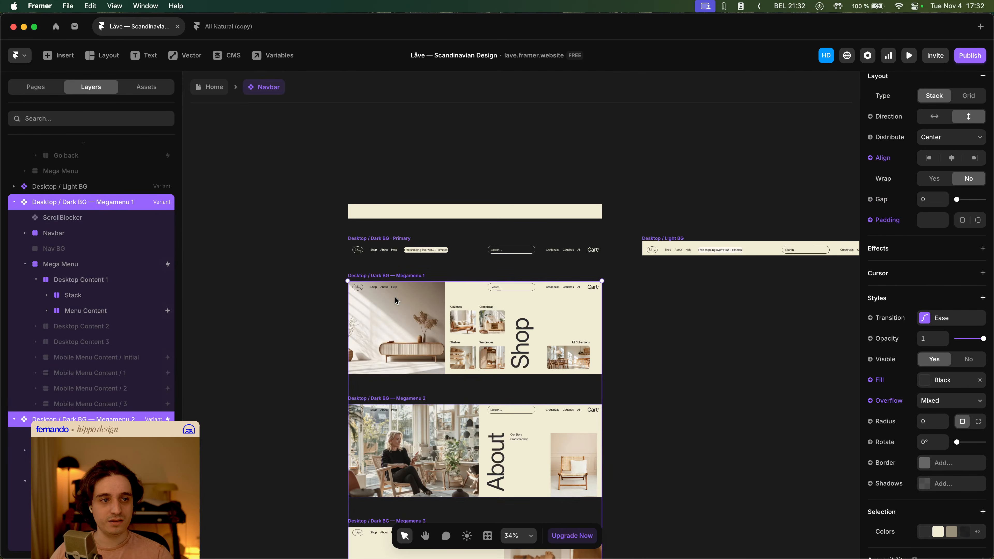
{"action": "left_click", "coordinate": [200, 91]}
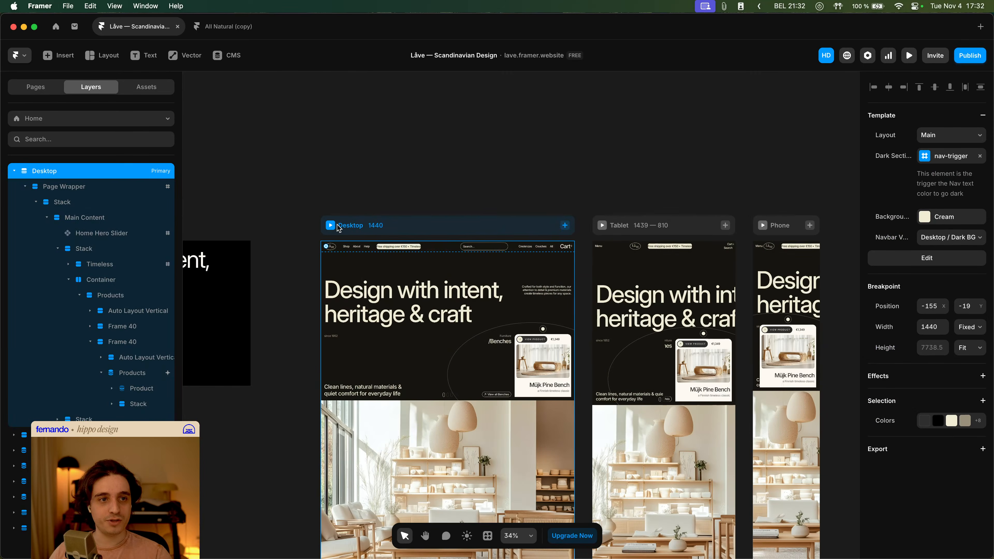
{"action": "left_click", "coordinate": [336, 226]}
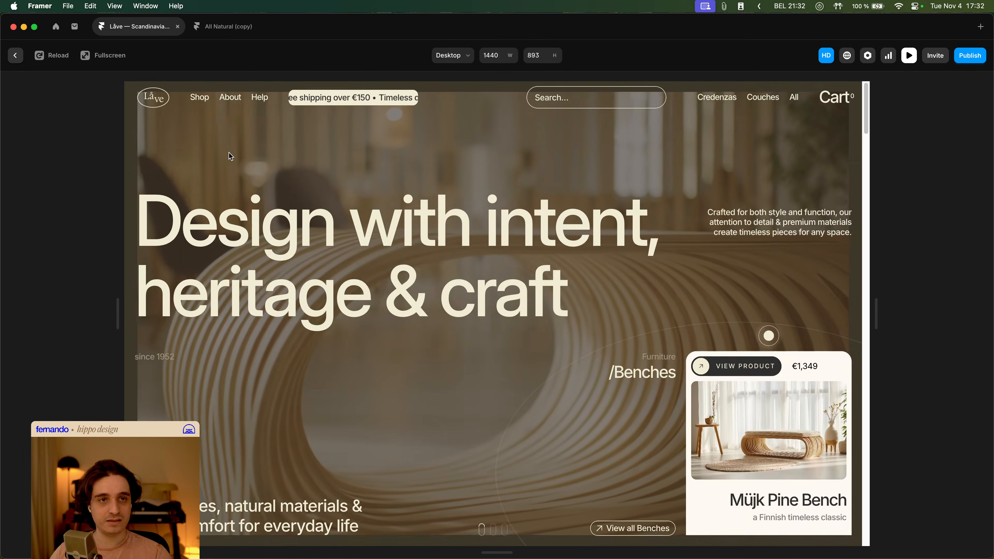
{"action": "mouse_move", "coordinate": [197, 99]}
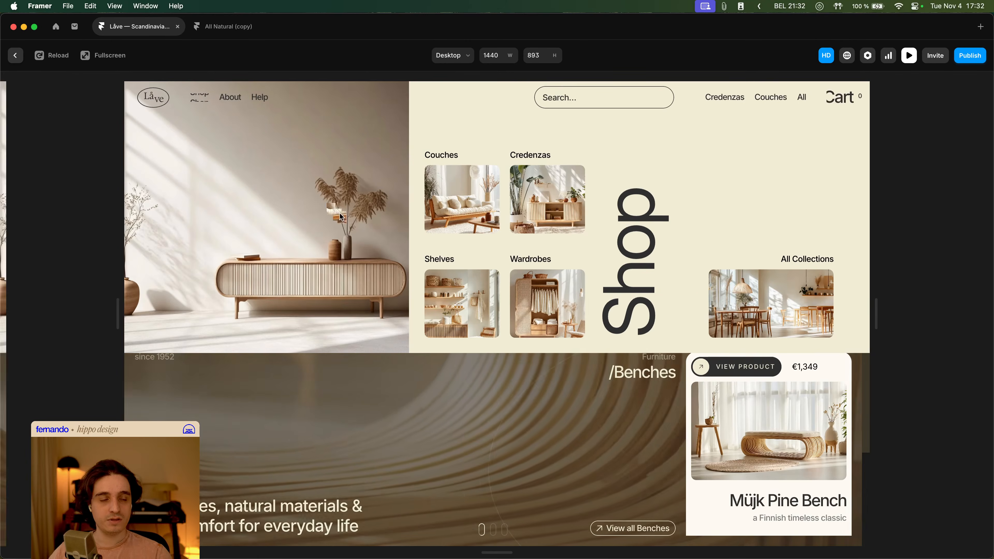
{"action": "key", "text": "Escape"}
- Select the three Desktop Megamenu variants and reset their fill override
{"action": "double_click", "coordinate": [370, 253]}
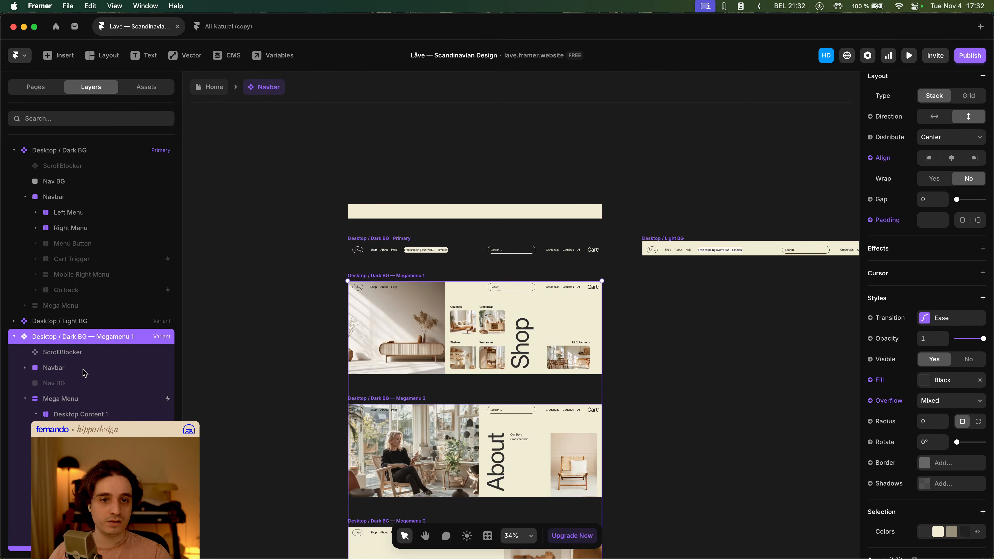
{"action": "left_click", "coordinate": [15, 336]}
{"action": "left_click", "coordinate": [12, 352]}
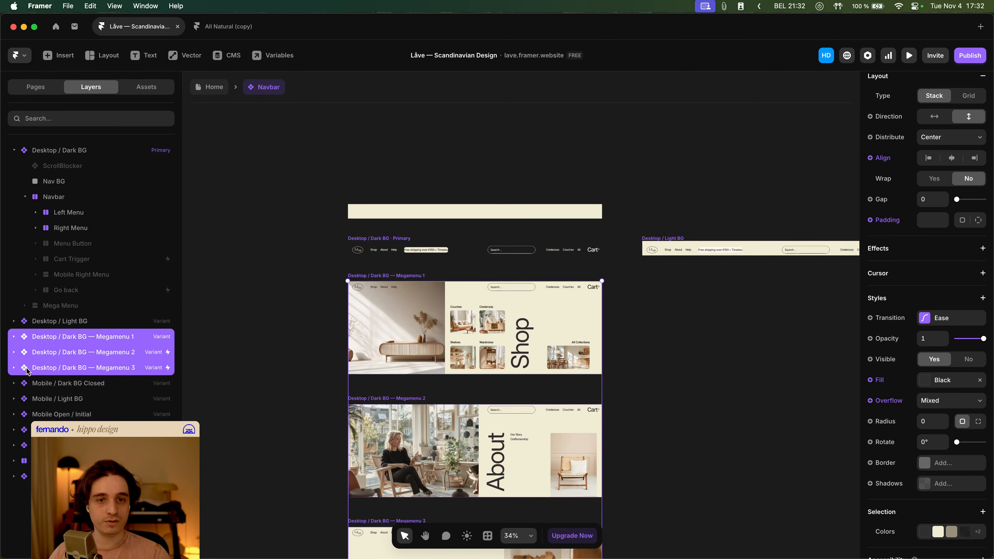
{"action": "left_click", "coordinate": [872, 380]}
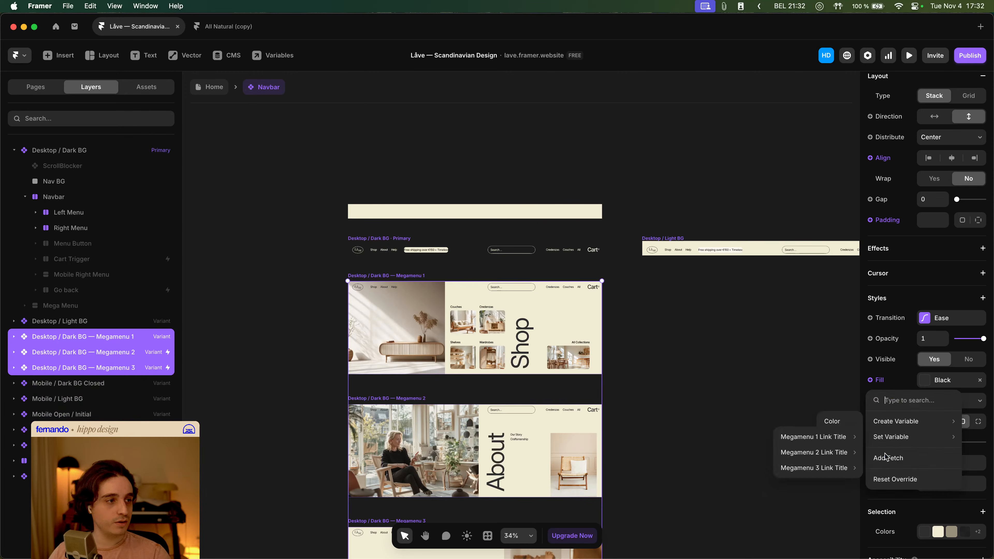
{"action": "left_click", "coordinate": [906, 477]}
- Preview the site and hover the Shop link to check the menu after the fill reset
{"action": "left_click", "coordinate": [227, 87]}
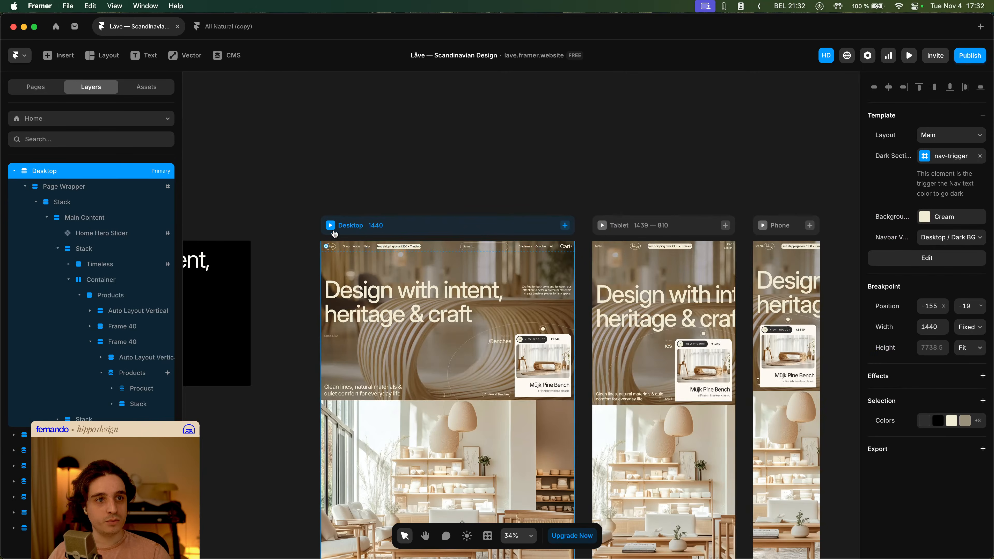
{"action": "key", "text": "super+p"}
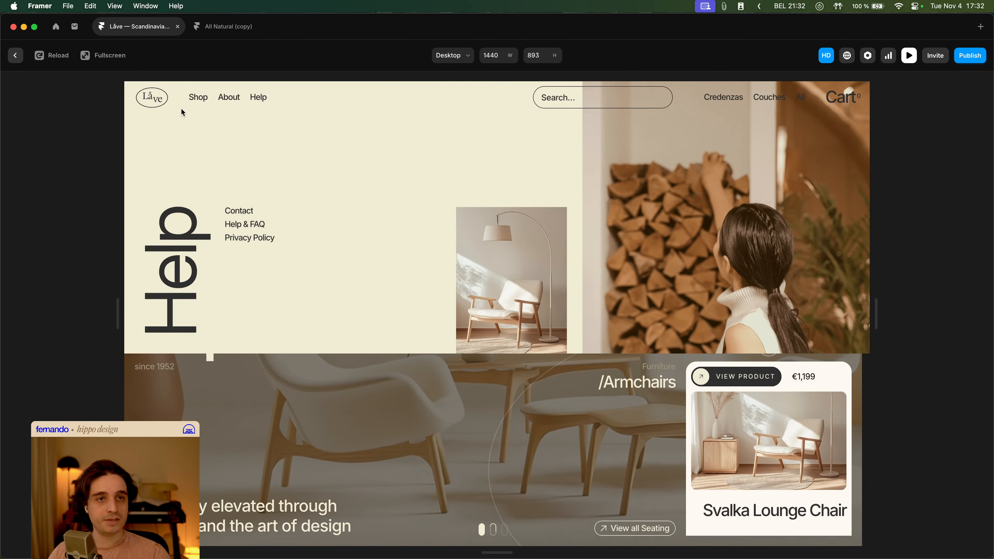
{"action": "mouse_move", "coordinate": [195, 105]}
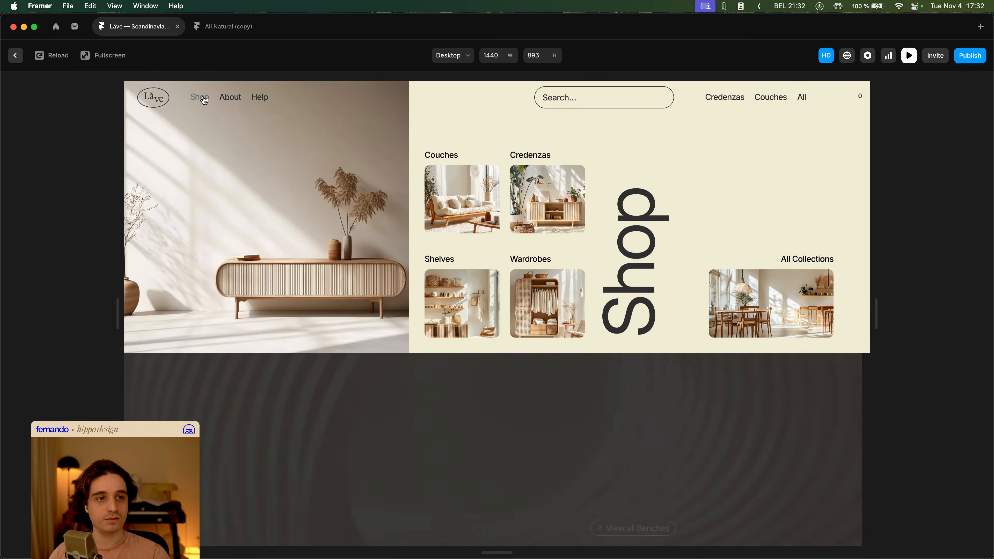
{"action": "key", "text": "Escape"}
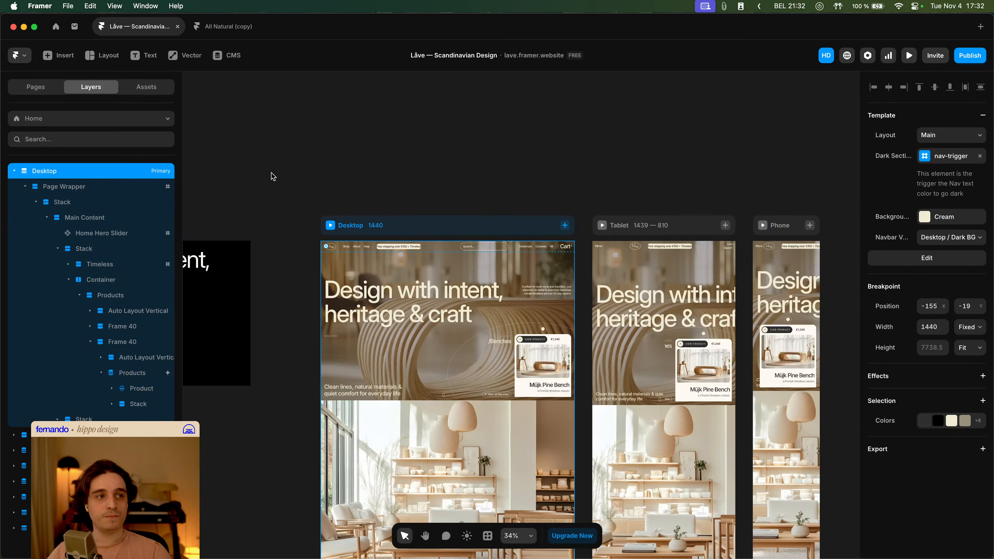
- Change the transition of the Shop menu content's appear effect in Megamenu 1 to a custom ease with bezier 0.73, 0, 0.28, 1
{"action": "double_click", "coordinate": [354, 248]}
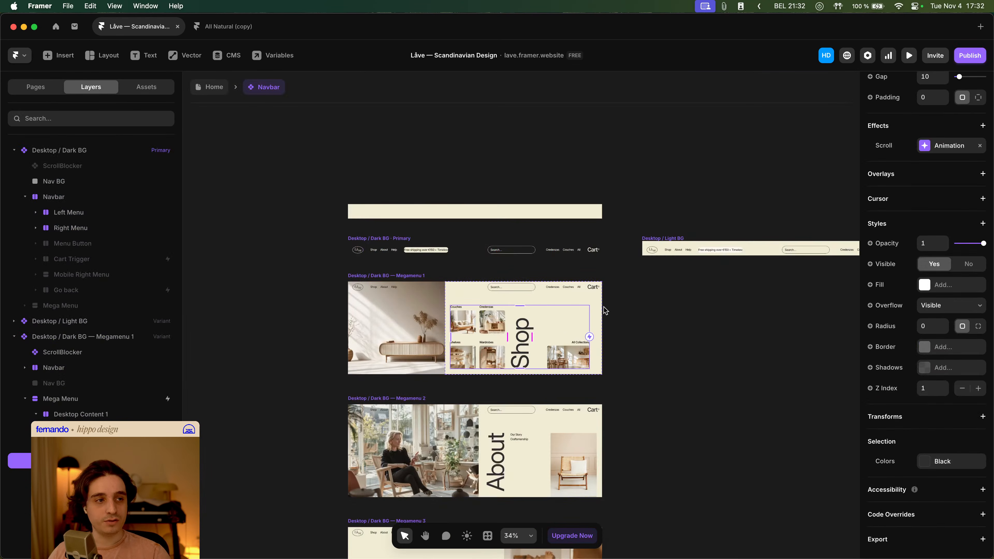
{"action": "left_click", "coordinate": [598, 307]}
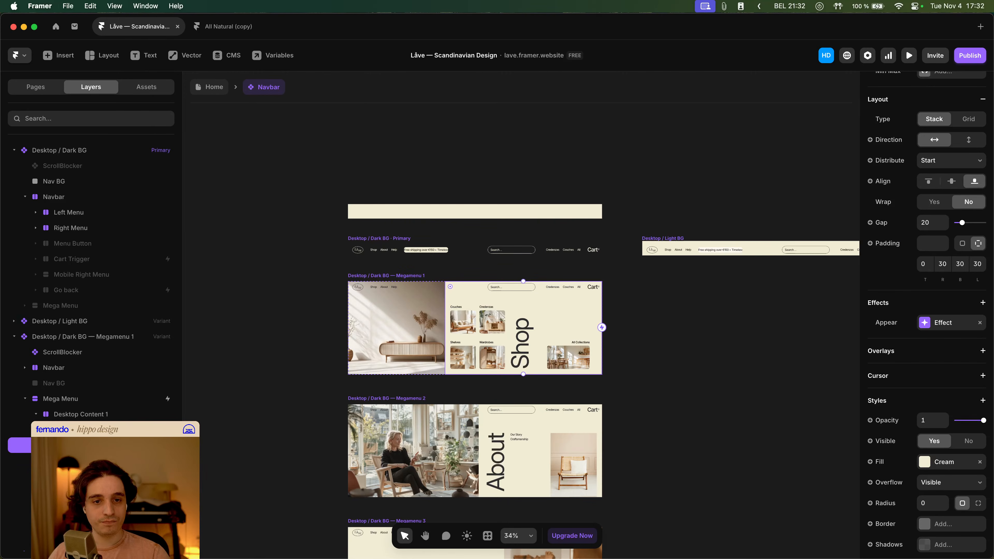
{"action": "left_click", "coordinate": [928, 323]}
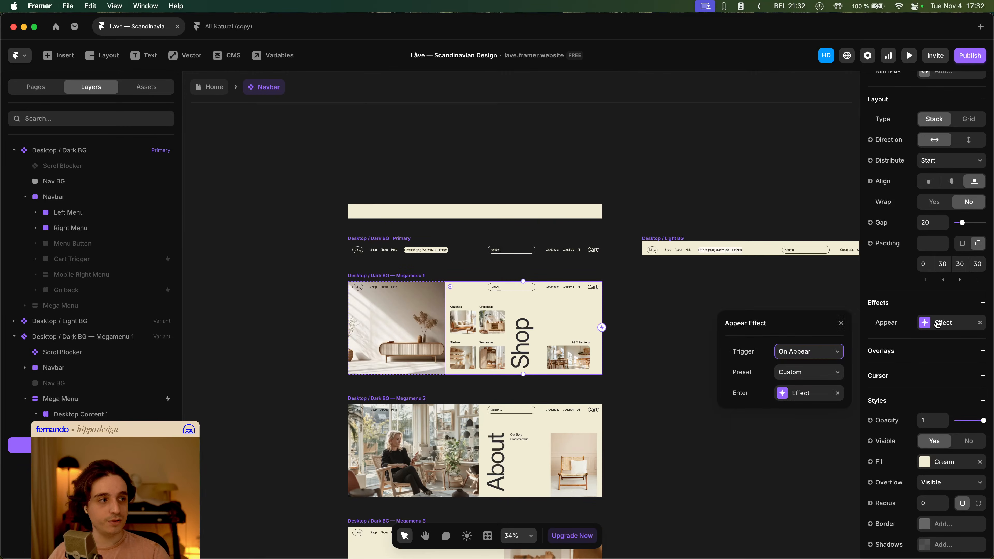
{"action": "left_click", "coordinate": [816, 394]}
{"action": "left_click", "coordinate": [801, 455]}
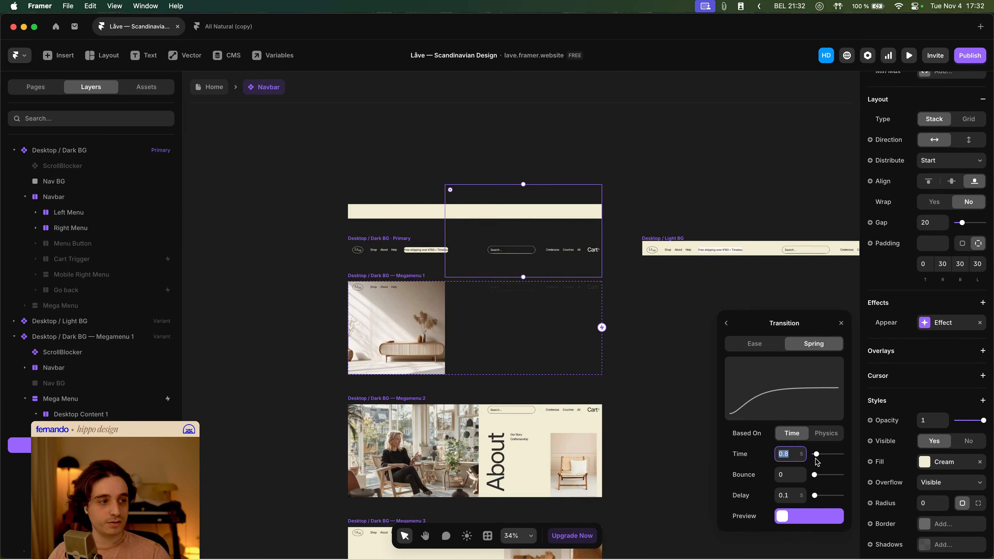
{"action": "left_click", "coordinate": [760, 345]}
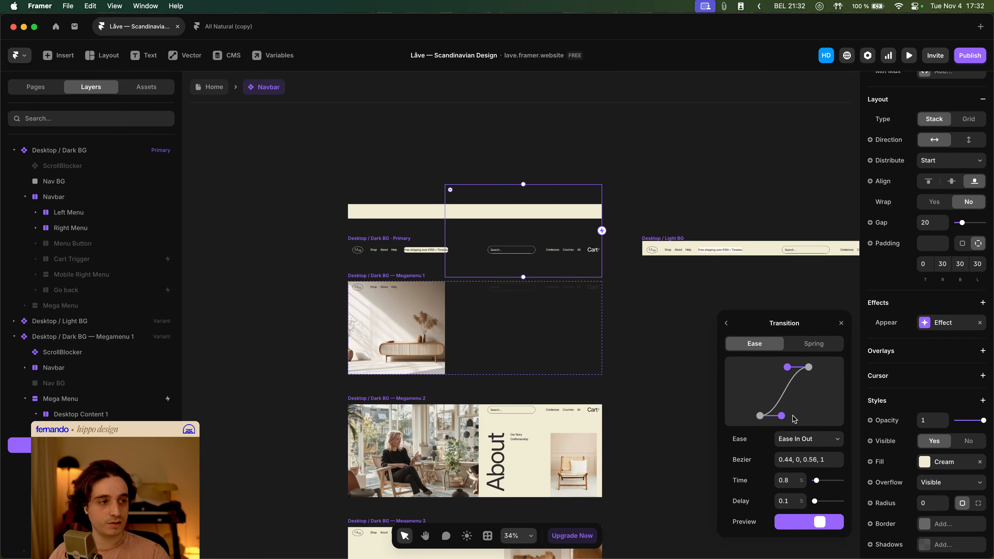
{"action": "left_click_drag", "start_coordinate": [782, 416], "coordinate": [796, 416]}
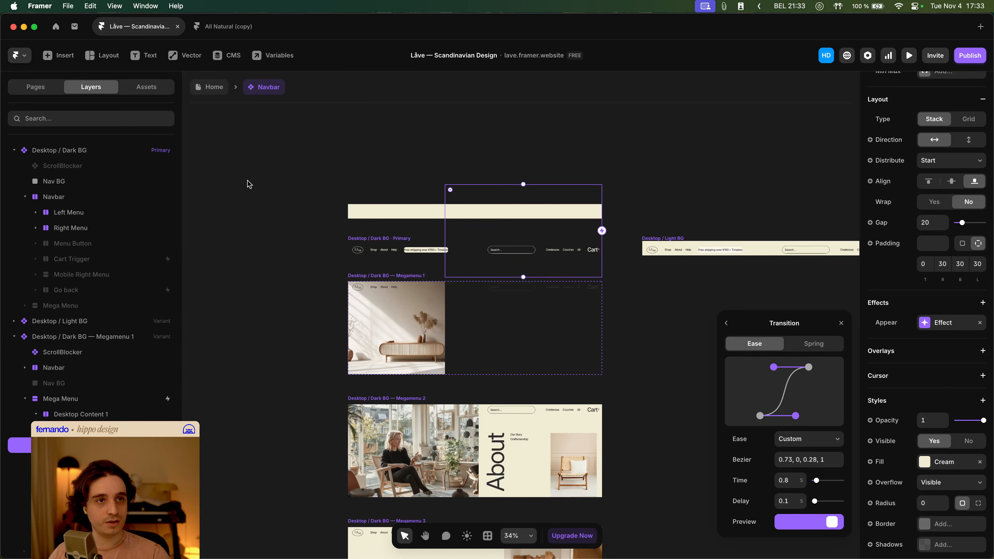
- Preview the Home page and hover the Shop link to test the new appear transition
{"action": "left_click", "coordinate": [210, 89]}
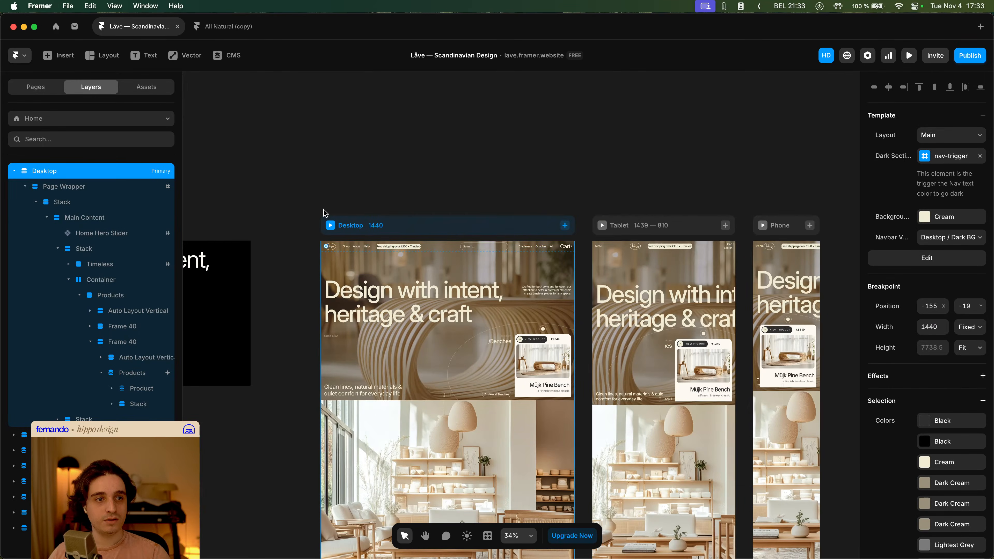
{"action": "left_click", "coordinate": [329, 226]}
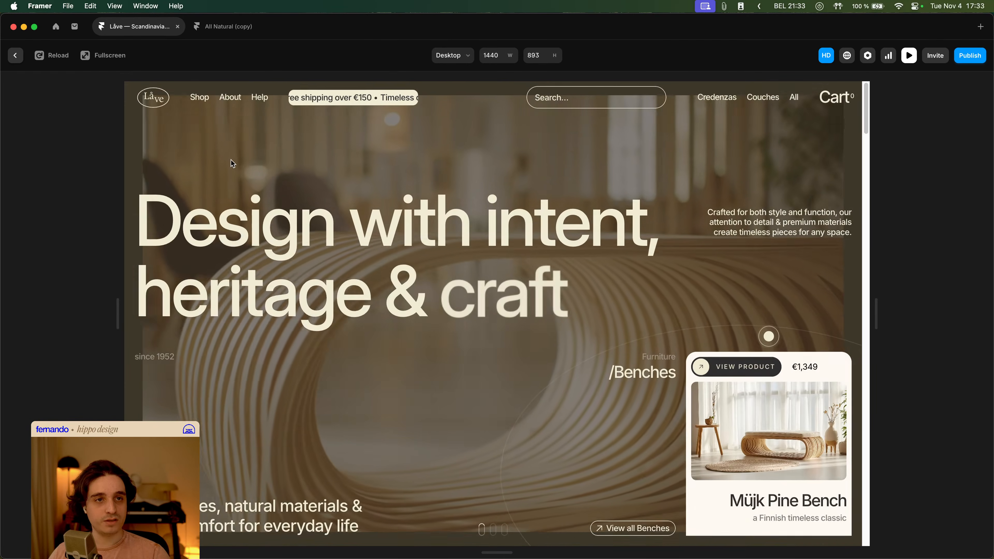
{"action": "left_click", "coordinate": [200, 99]}
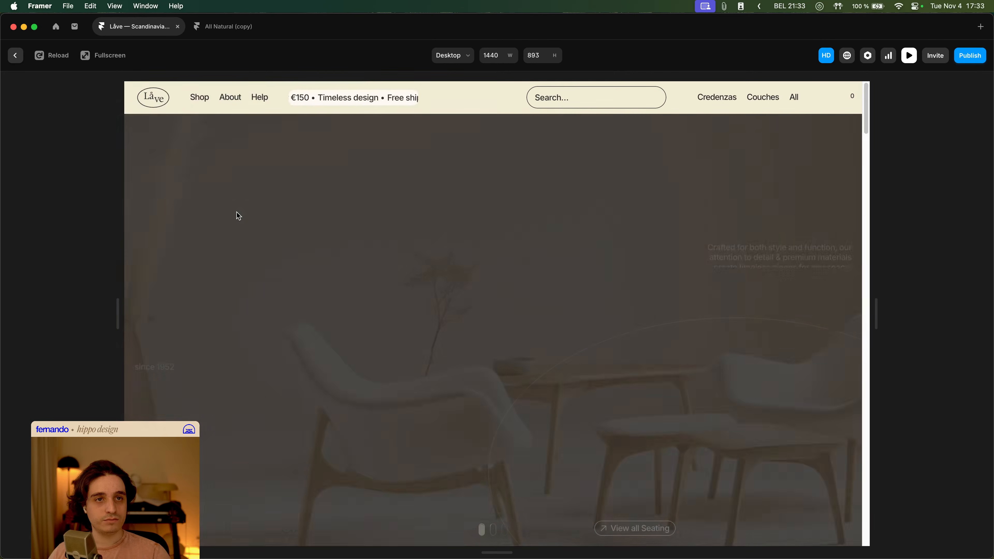
{"action": "key", "text": "Escape"}
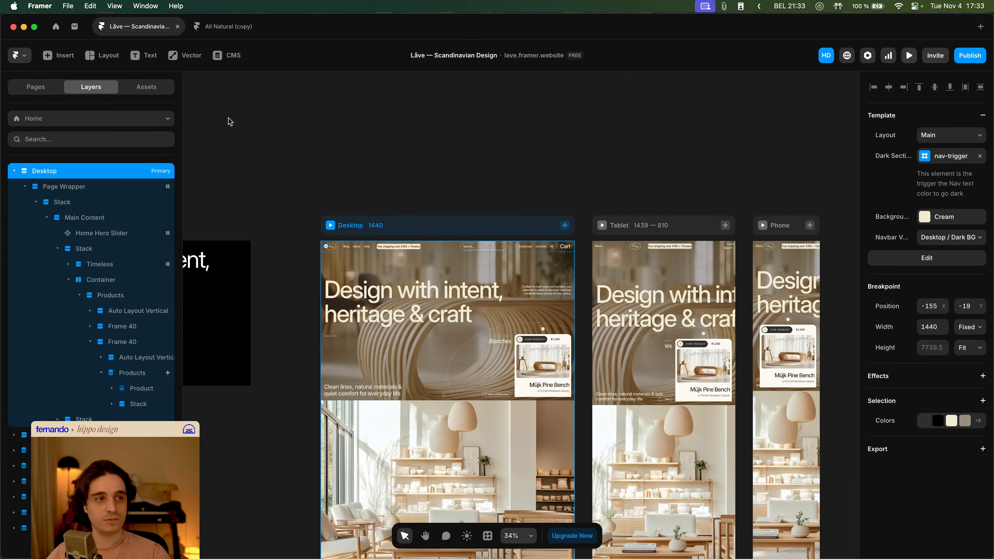
- Change the Shop menu content's appear transition to bezier 0.23, 0, 0.28, 1 with a time of 0.6 s
{"action": "left_click", "coordinate": [925, 324]}
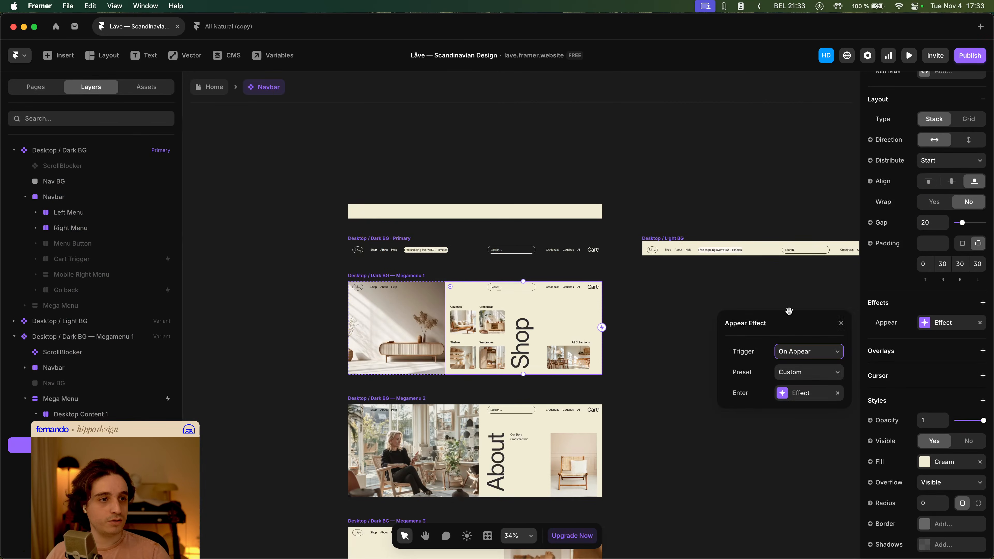
{"action": "left_click", "coordinate": [804, 392]}
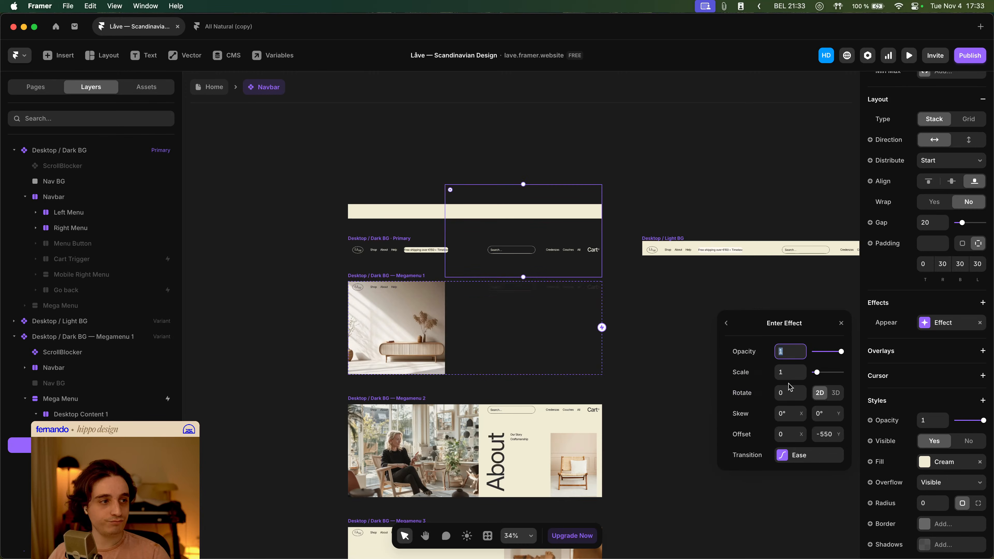
{"action": "left_click", "coordinate": [807, 459]}
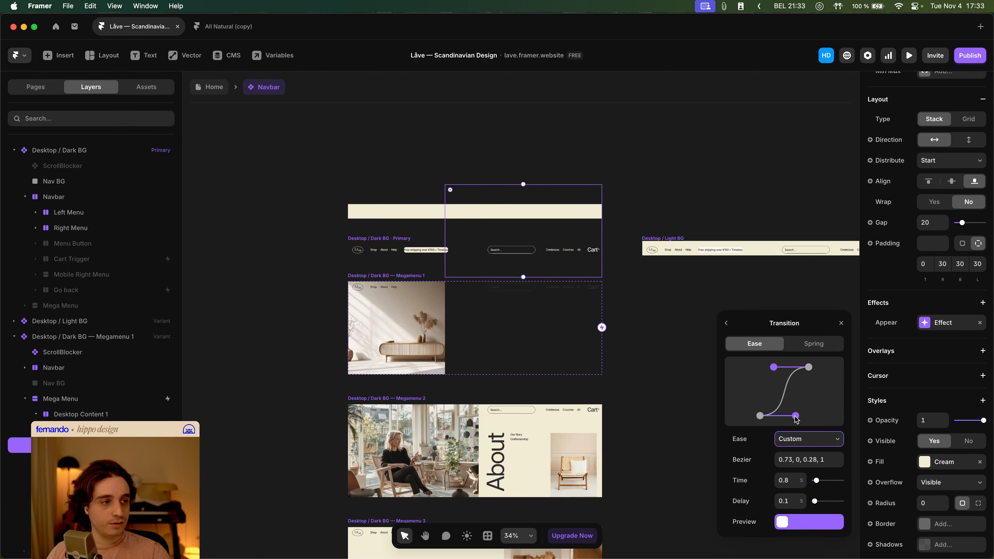
{"action": "left_click_drag", "start_coordinate": [796, 416], "coordinate": [774, 415]}
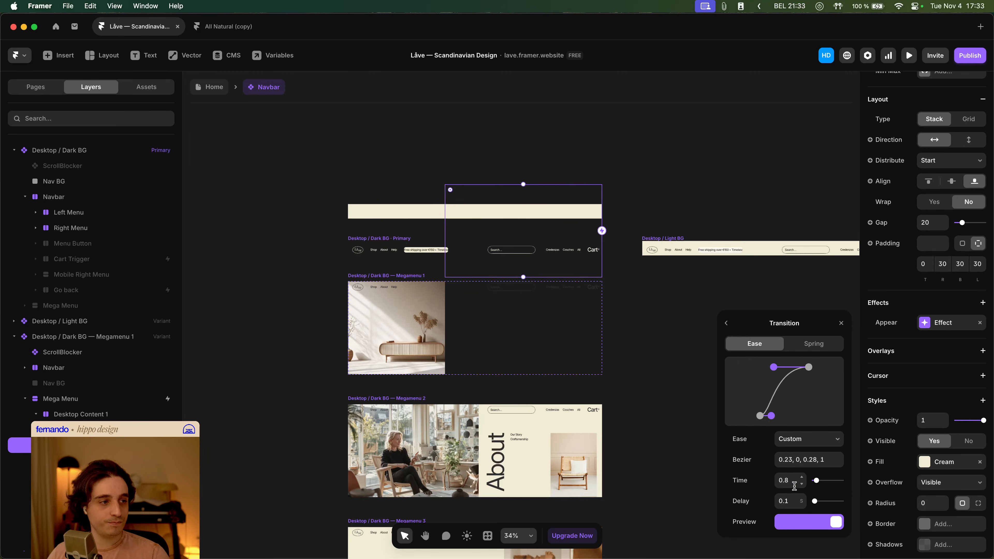
{"action": "type", "text": "0.6"}
{"action": "key", "text": "Tab"}
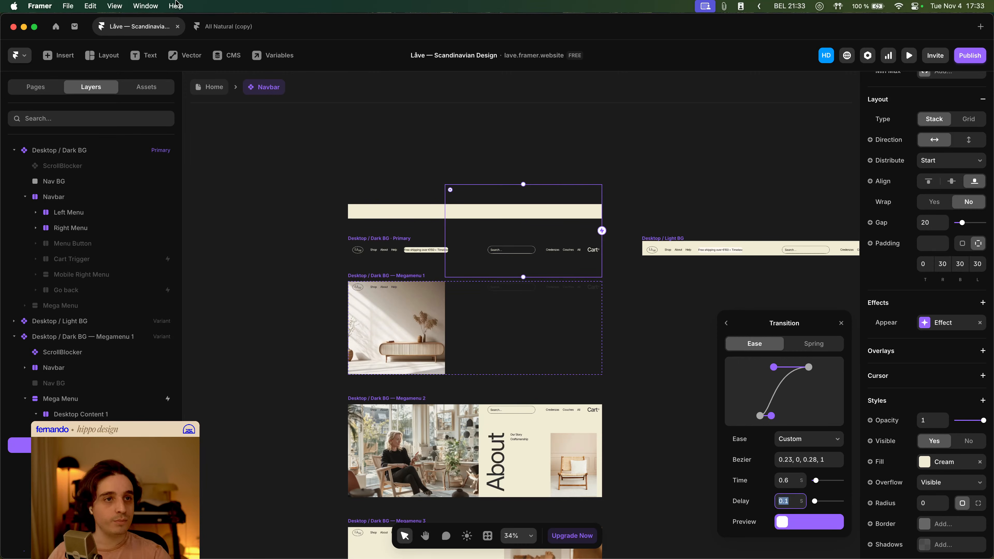
- Preview the Home page and hover the Shop link to test the faster appear transition
{"action": "left_click", "coordinate": [213, 91]}
{"action": "key", "text": "super+p"}
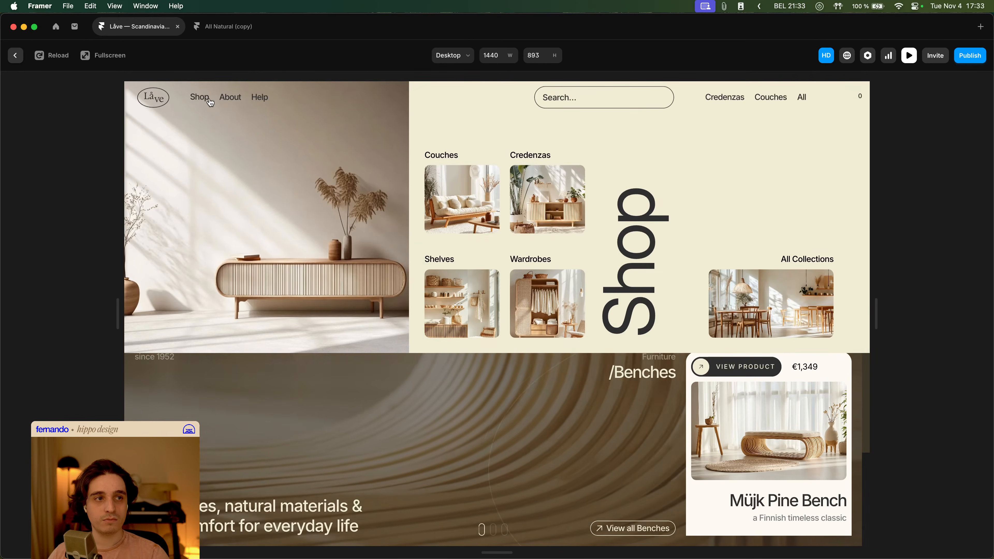
{"action": "mouse_move", "coordinate": [235, 104]}
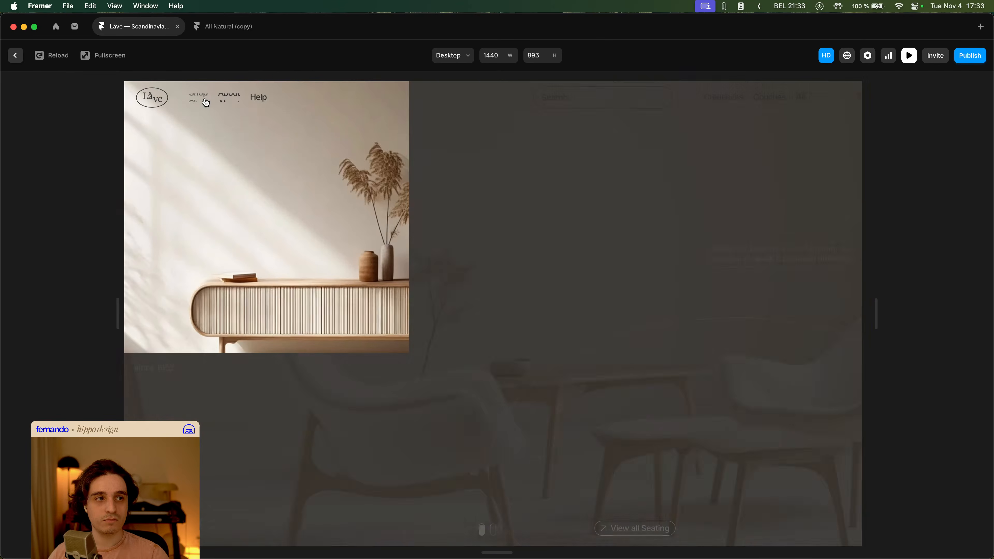
{"action": "mouse_move", "coordinate": [204, 103]}
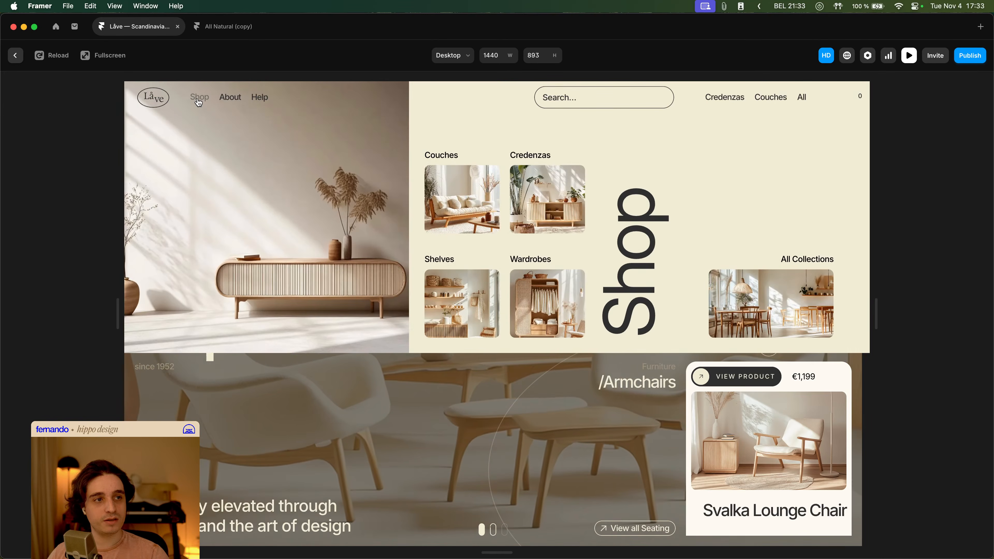
{"action": "key", "text": "Escape"}
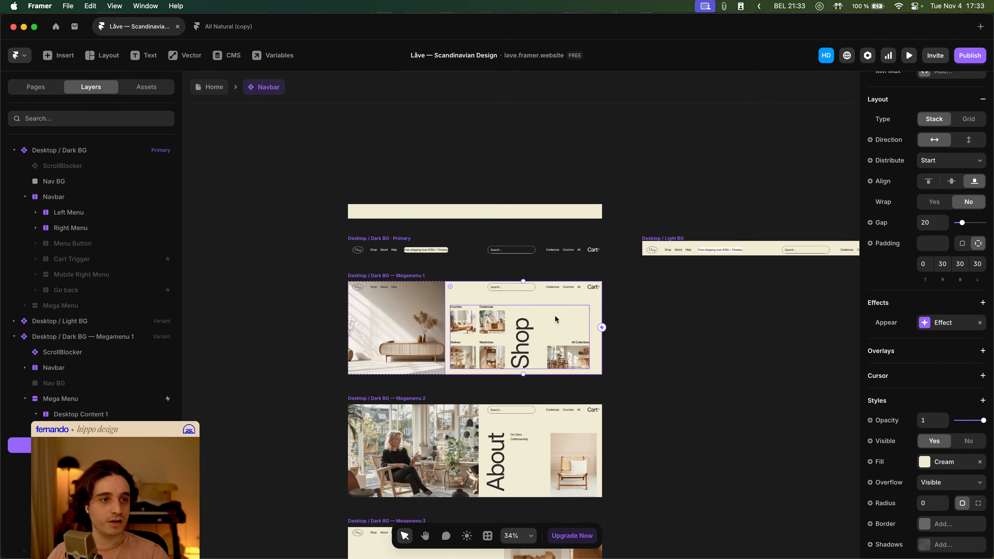
- Reopen the appear effect's transition and adjust its bezier curve to 0.23, 0, 0.54, 1
{"action": "left_click", "coordinate": [942, 319]}
{"action": "left_click", "coordinate": [940, 313]}
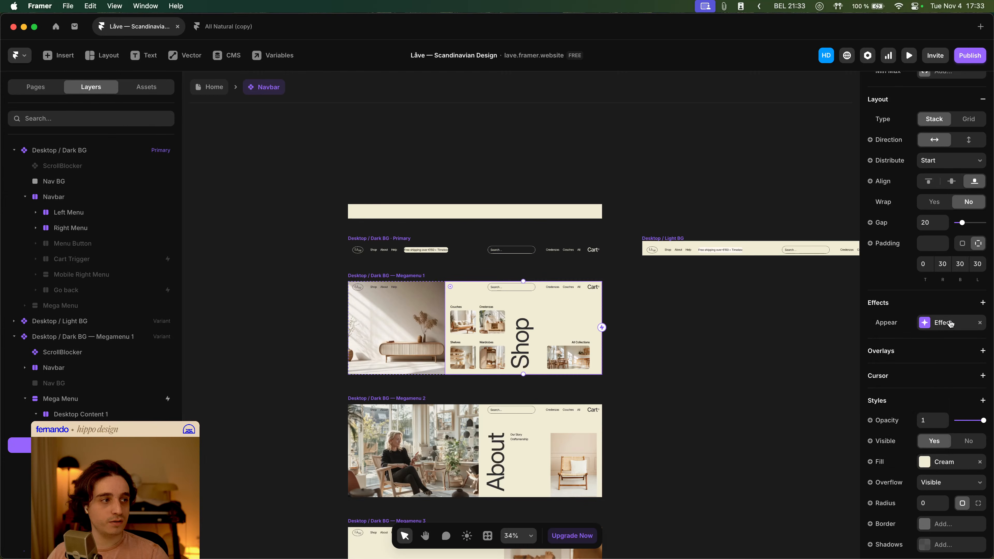
{"action": "left_click", "coordinate": [812, 397]}
{"action": "left_click", "coordinate": [811, 462]}
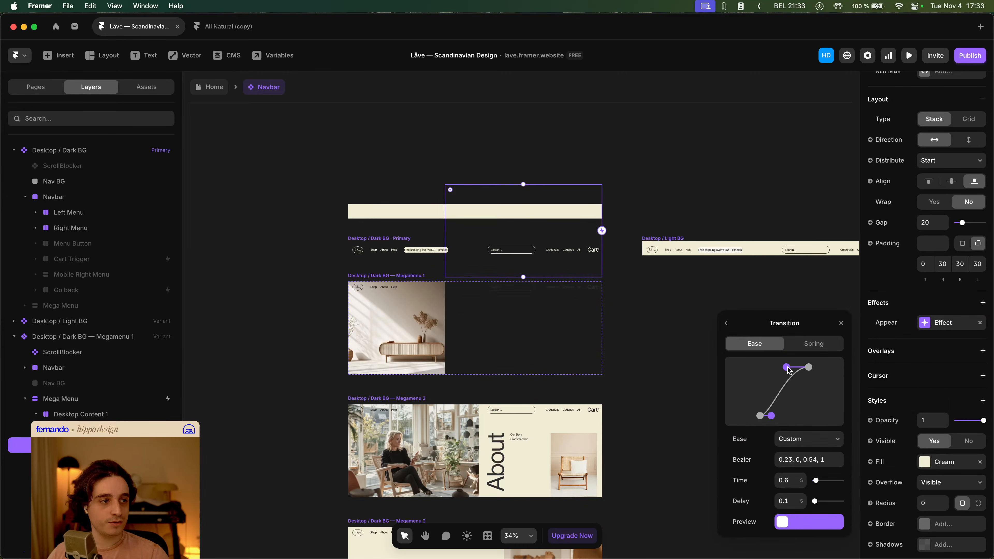
- Preview the Home page and hover back and forth between the Shop, About and Help links to test the menus
{"action": "left_click", "coordinate": [211, 86]}
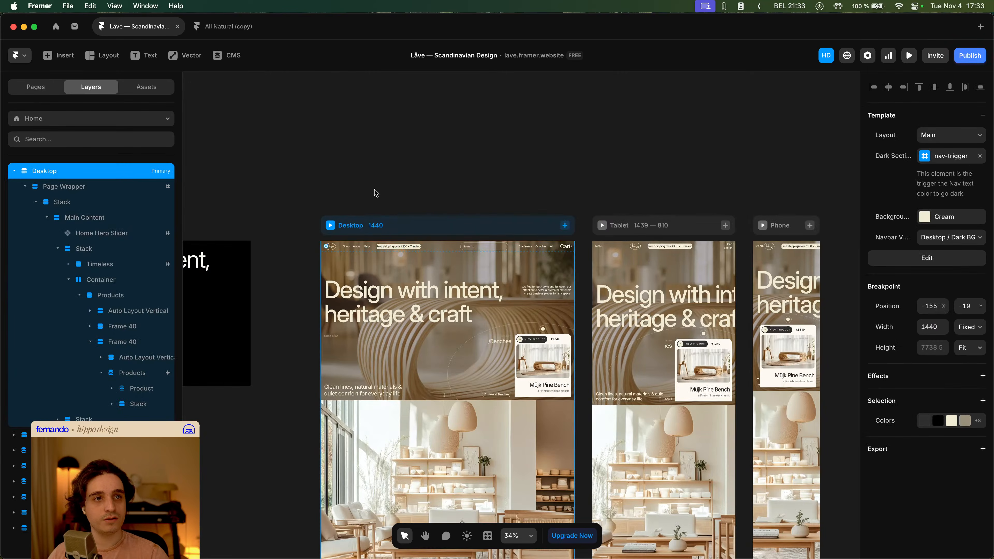
{"action": "left_click", "coordinate": [333, 226]}
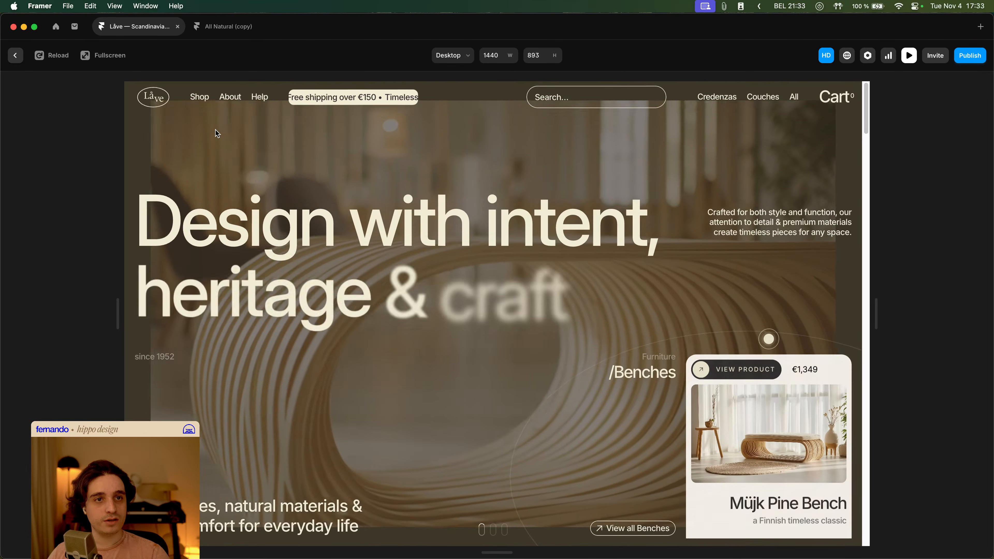
{"action": "left_click", "coordinate": [201, 99]}
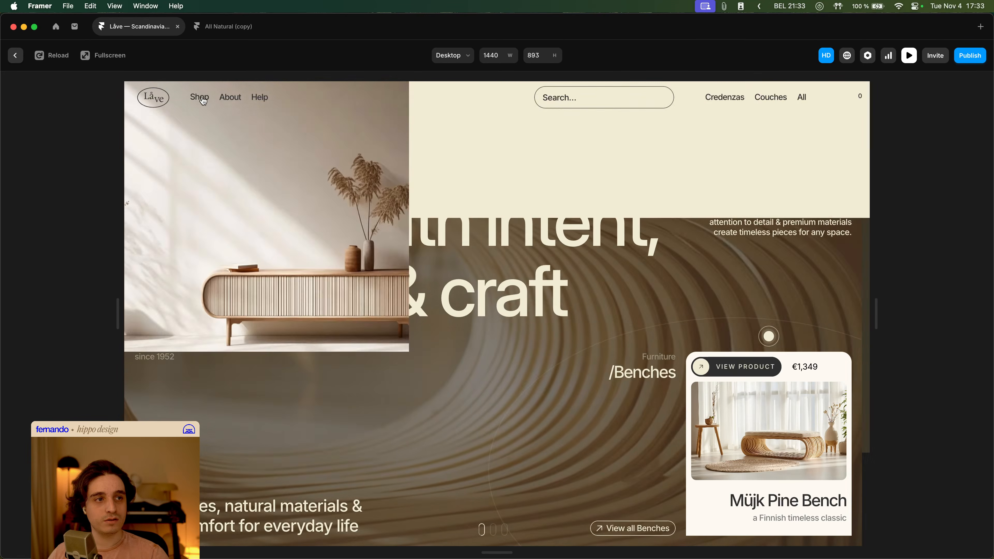
{"action": "left_click", "coordinate": [230, 98]}
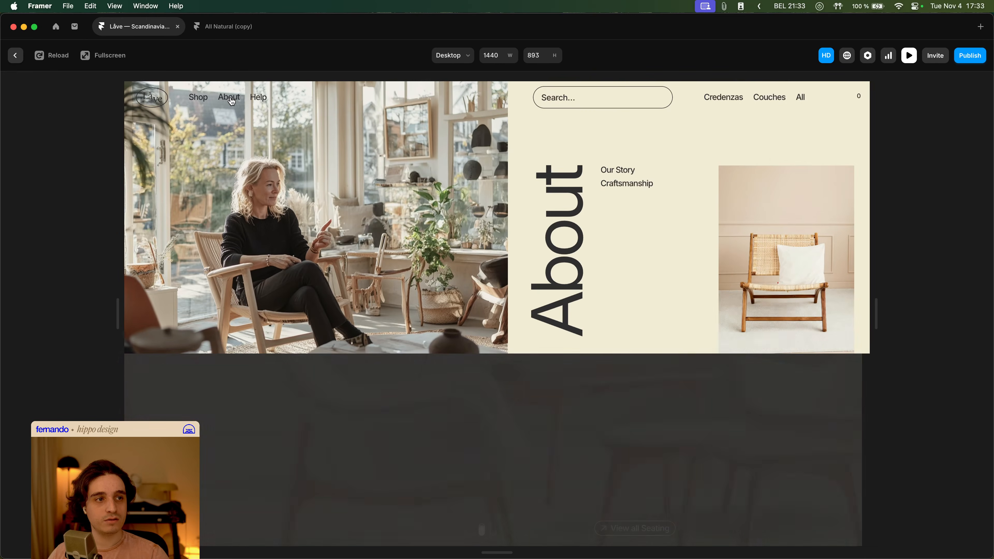
{"action": "left_click", "coordinate": [259, 99]}
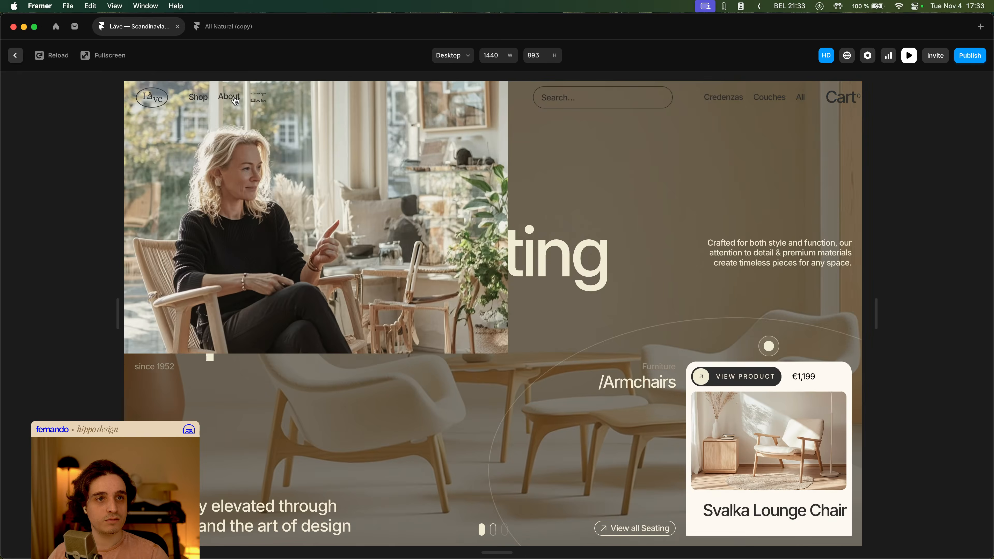
{"action": "left_click", "coordinate": [231, 98]}
{"action": "left_click", "coordinate": [201, 99]}
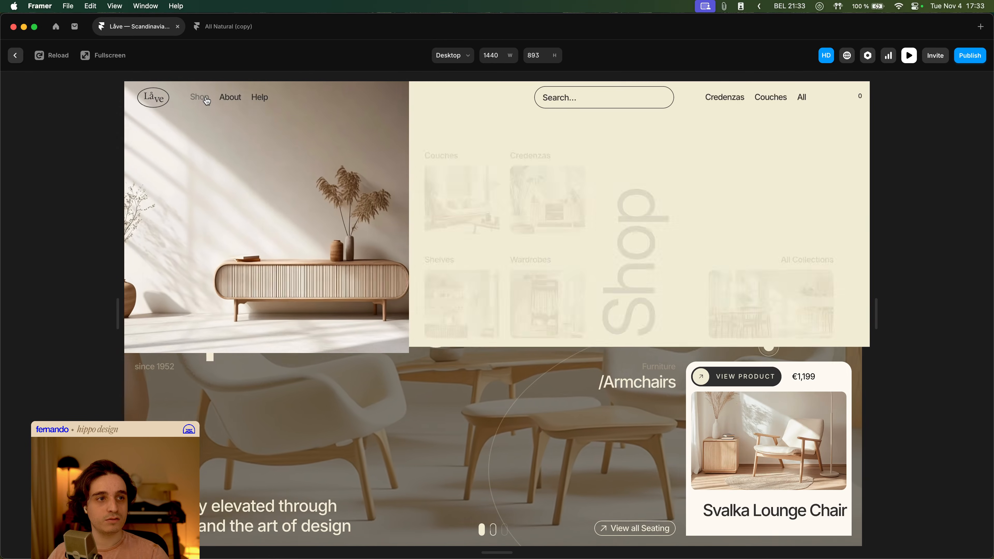
{"action": "left_click", "coordinate": [231, 97]}
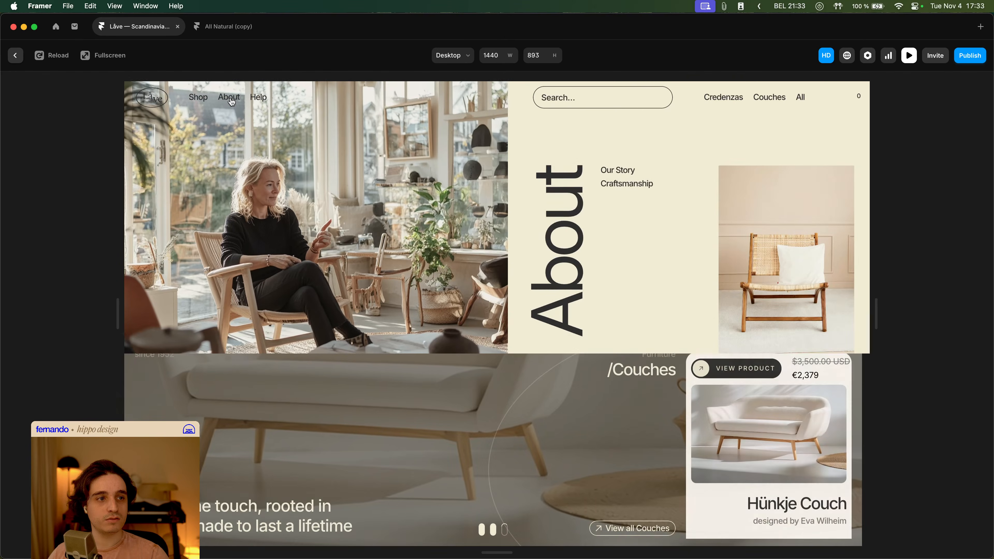
{"action": "left_click", "coordinate": [203, 100]}
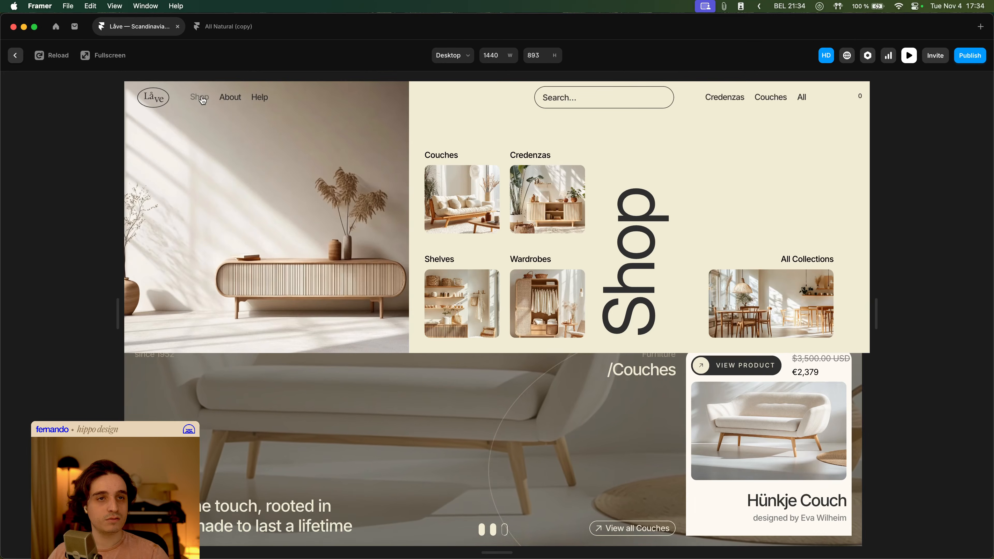
{"action": "key", "text": "Escape"}
- Open the navbar component, select the Desktop / Dark BG — Megamenu 1 variant and undo the last change
{"action": "double_click", "coordinate": [362, 245]}
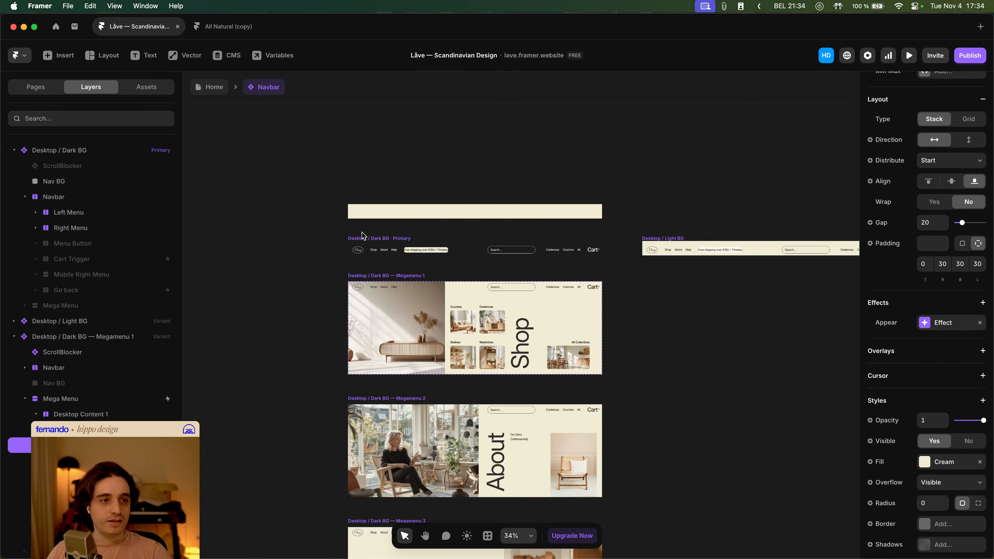
{"action": "left_click", "coordinate": [81, 338]}
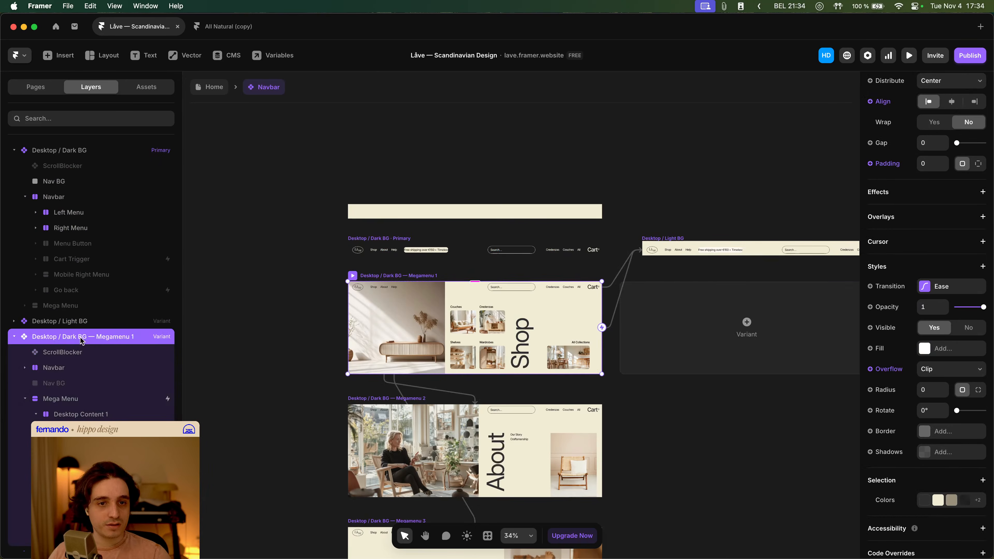
{"action": "key", "text": "super+z"}
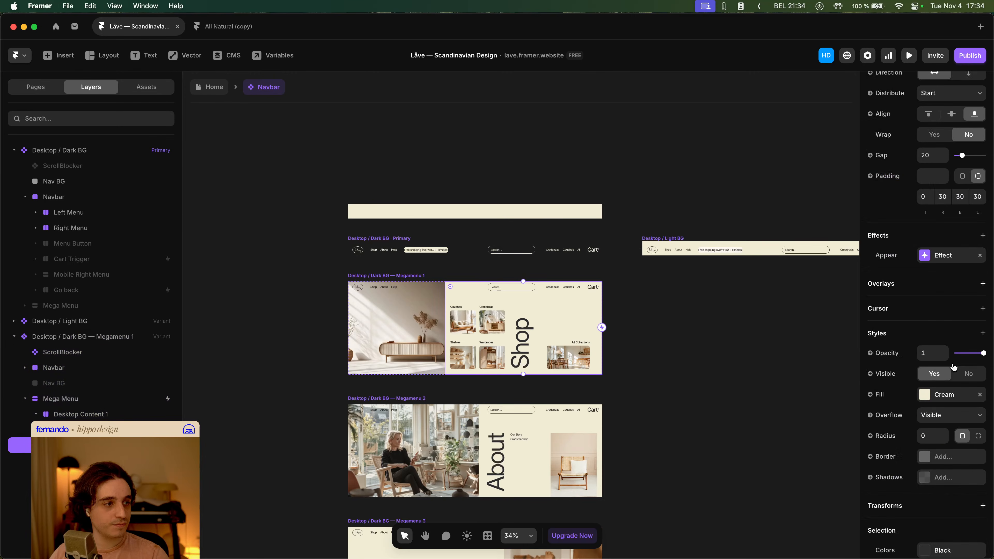
- Preview the Home page and hover the Shop link to check the menu after the undo
{"action": "left_click", "coordinate": [436, 334]}
{"action": "left_click", "coordinate": [212, 88]}
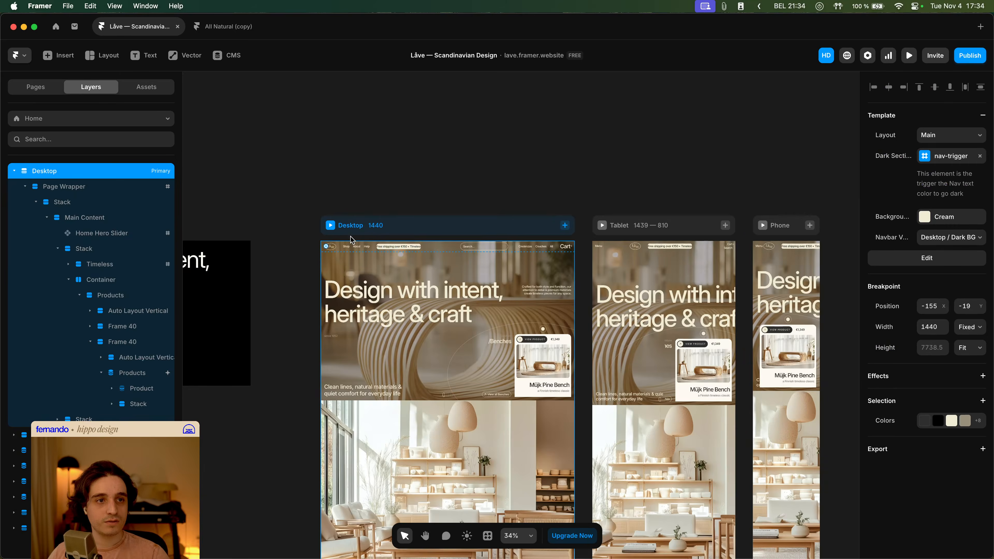
{"action": "left_click", "coordinate": [331, 229]}
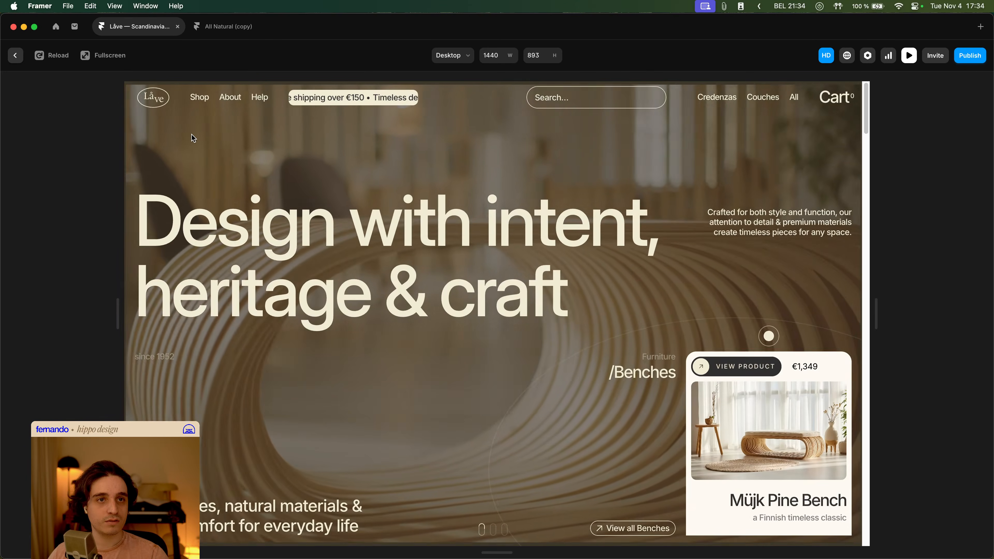
{"action": "mouse_move", "coordinate": [203, 102]}
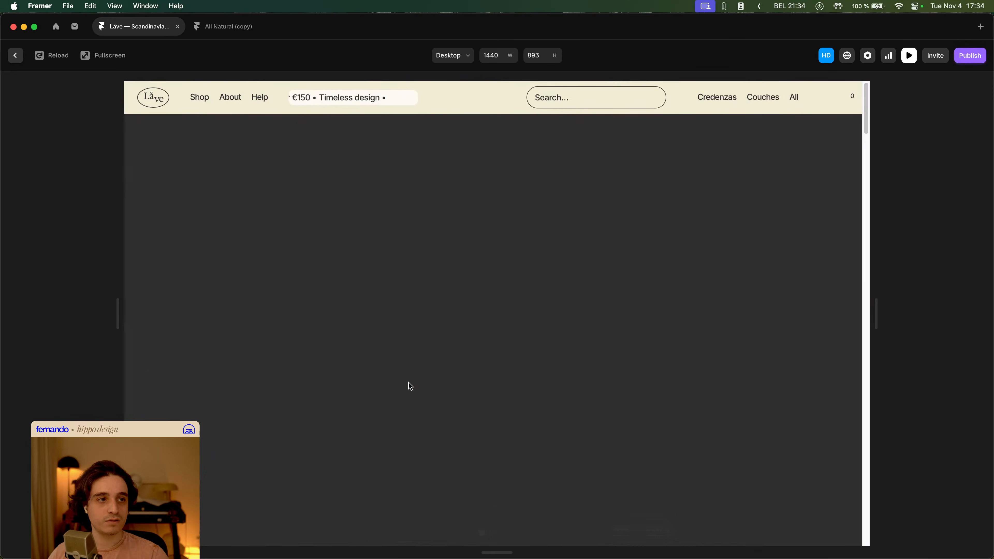
{"action": "key", "text": "Escape"}
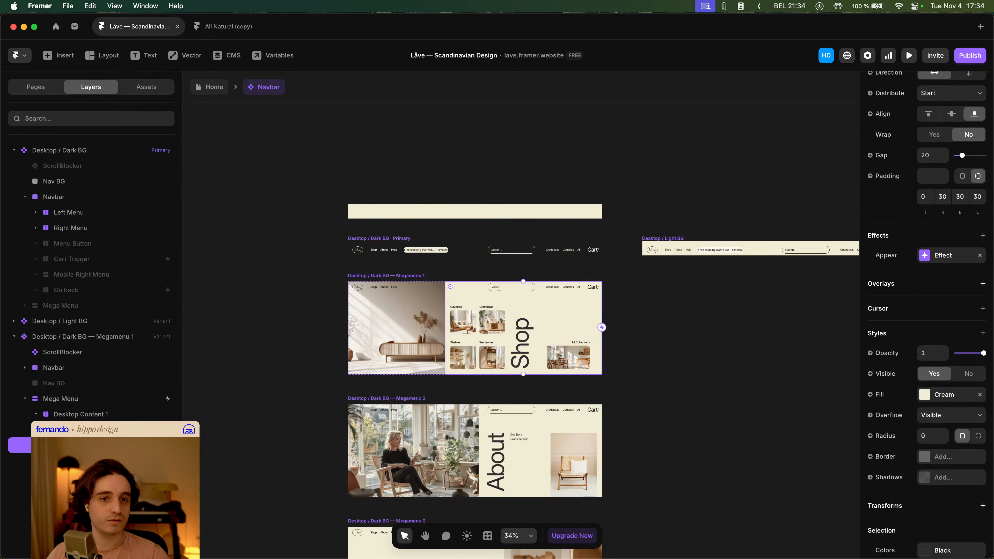
- Select the Megamenu 1 variant again and undo its last layout change
{"action": "left_click", "coordinate": [115, 337]}
{"action": "left_click", "coordinate": [565, 323], "text": "super"}
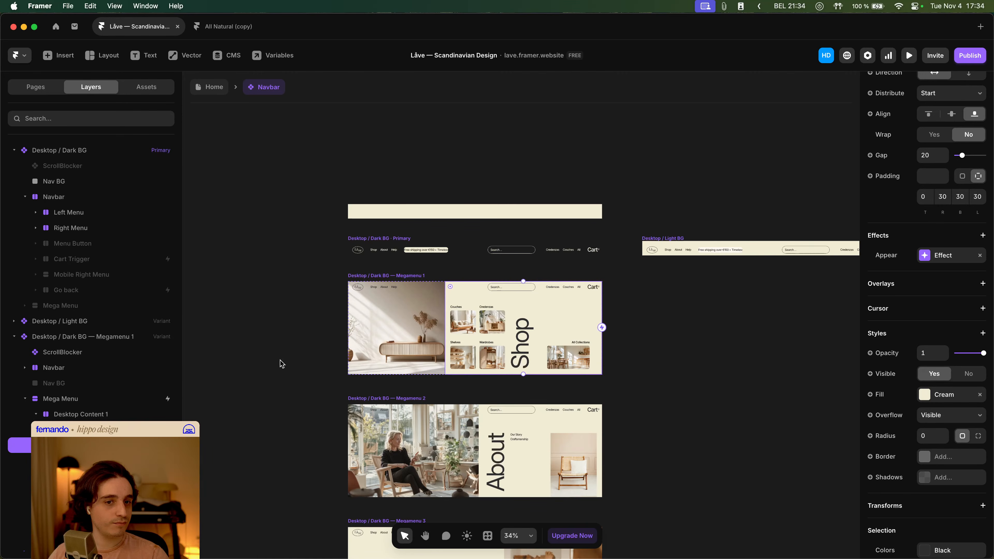
{"action": "left_click", "coordinate": [69, 336]}
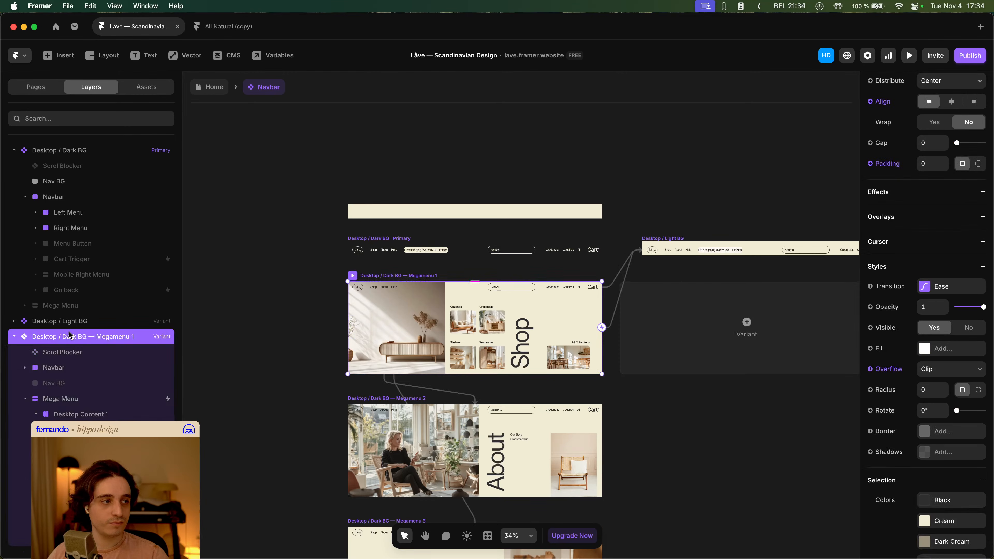
{"action": "key", "text": "super+z"}
{"action": "left_click", "coordinate": [69, 336]}
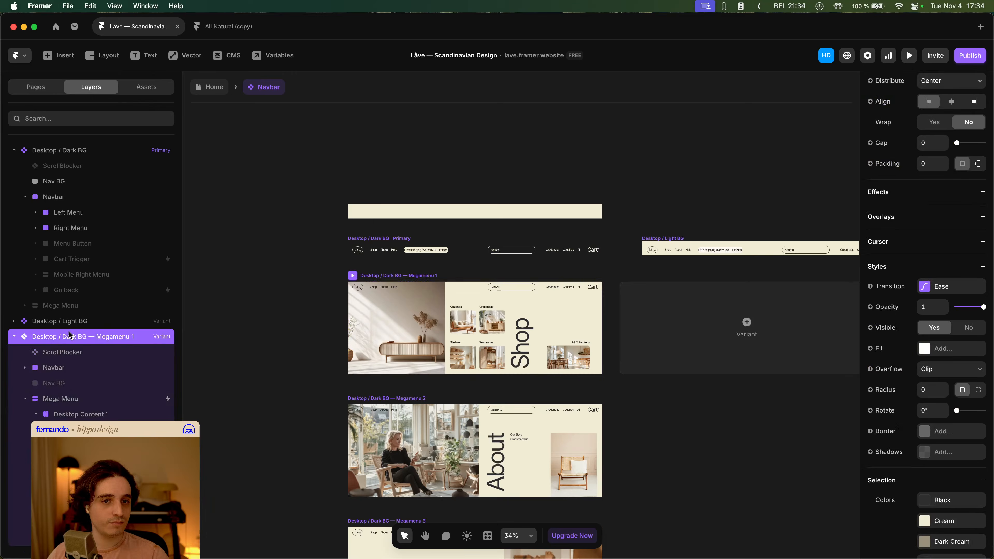
- Preview the Home page and hover the Shop and About links to test both mega menus
{"action": "left_click", "coordinate": [204, 89]}
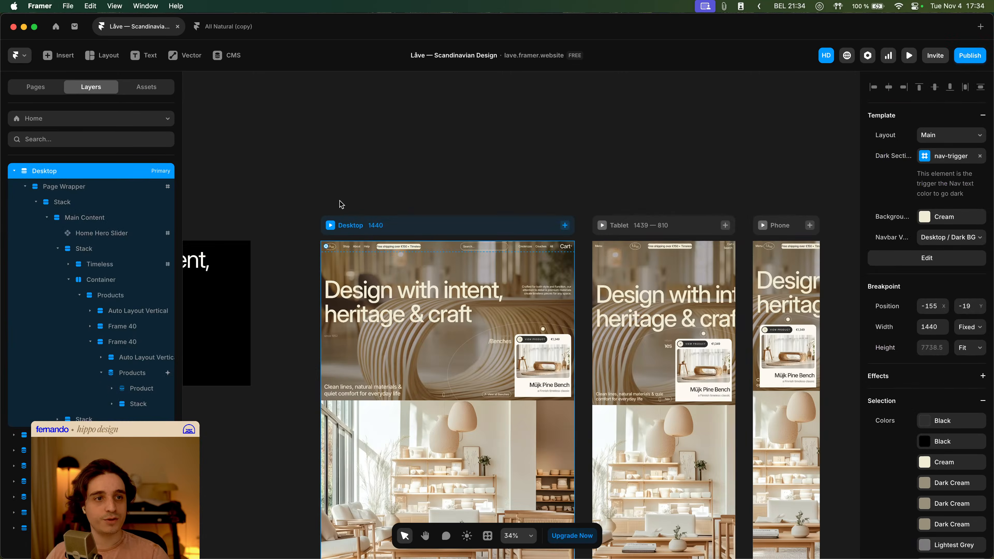
{"action": "key", "text": "super+p"}
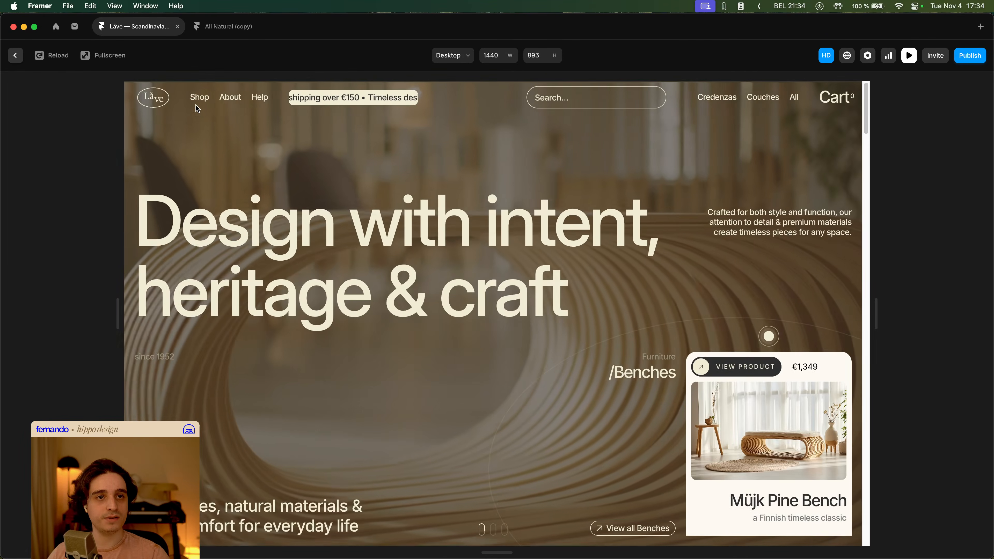
{"action": "mouse_move", "coordinate": [200, 101]}
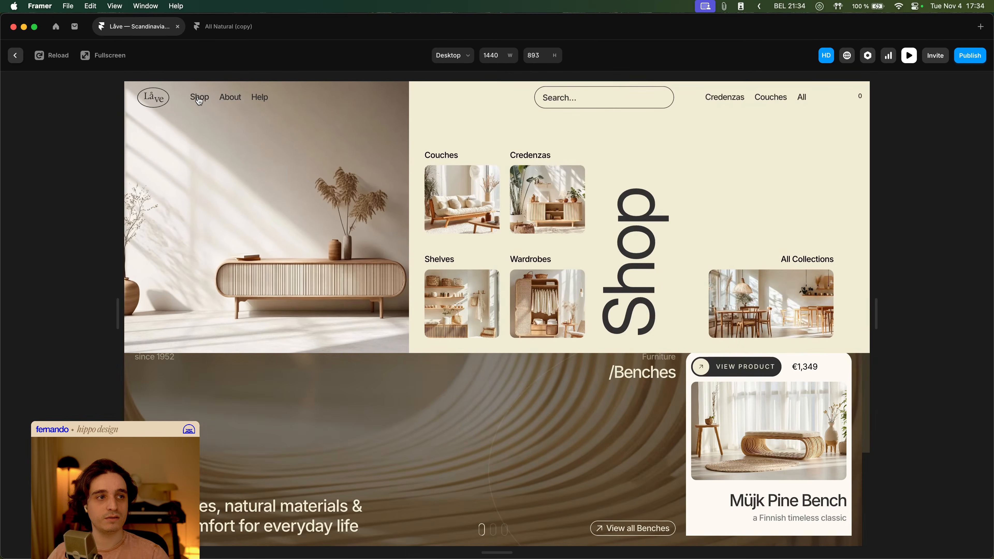
{"action": "mouse_move", "coordinate": [237, 103]}
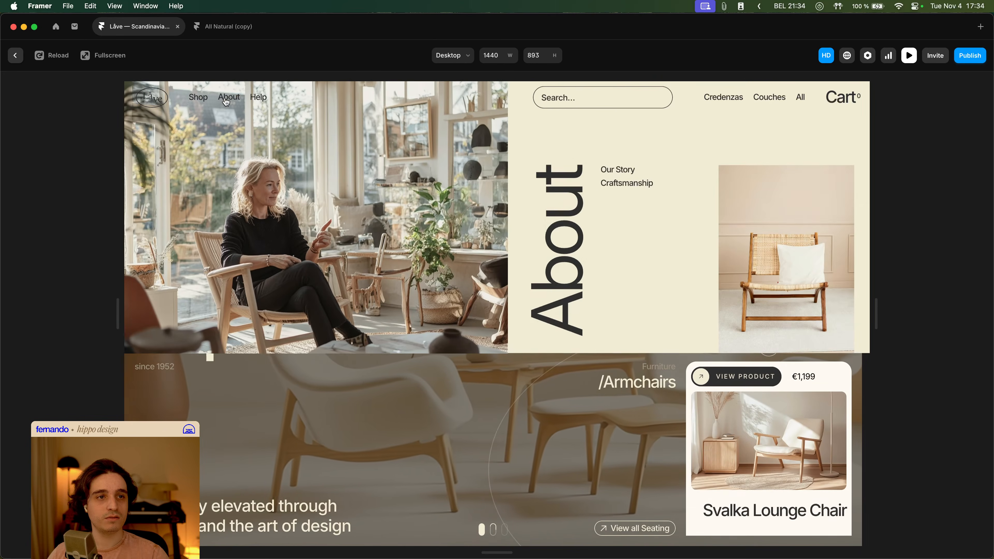
{"action": "key", "text": "Escape"}
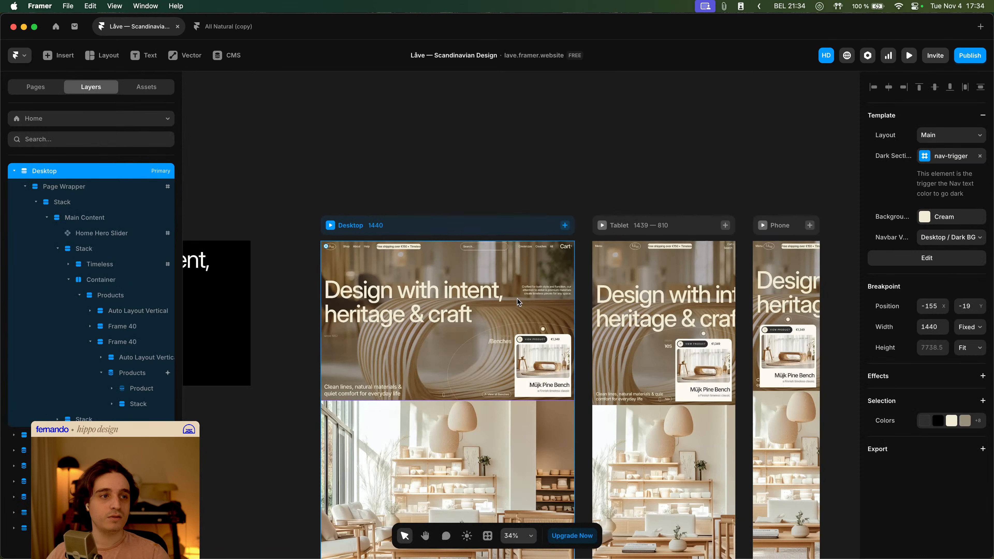
- Open the navbar component, select the inner Stack of the Megamenu 2 variant and copy its appear effect
{"action": "double_click", "coordinate": [354, 248]}
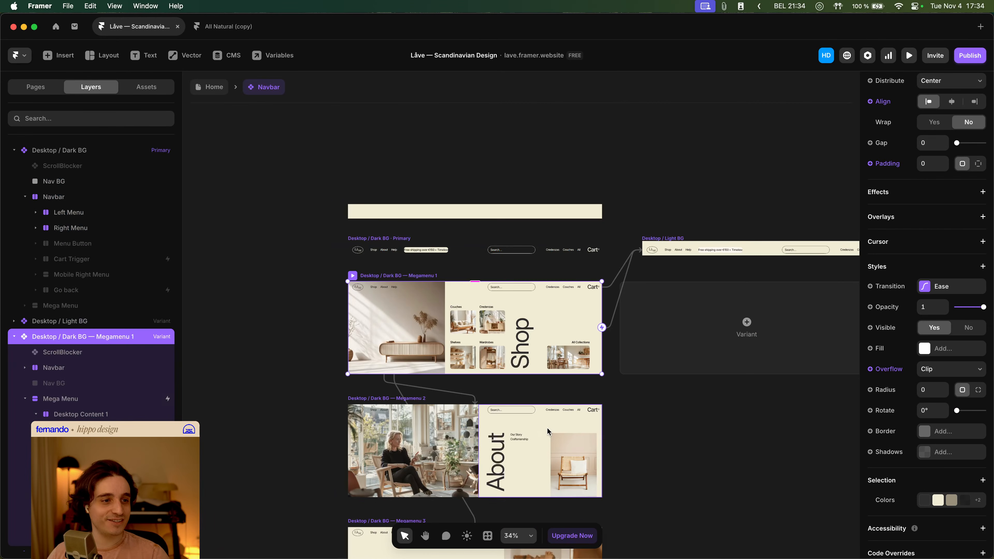
{"action": "left_click", "coordinate": [546, 418]}
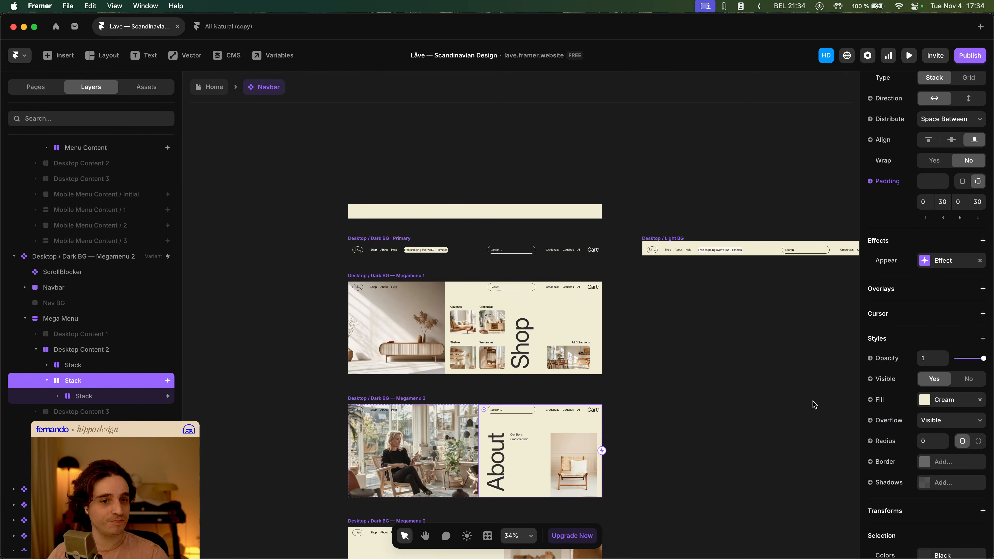
{"action": "left_click", "coordinate": [142, 399]}
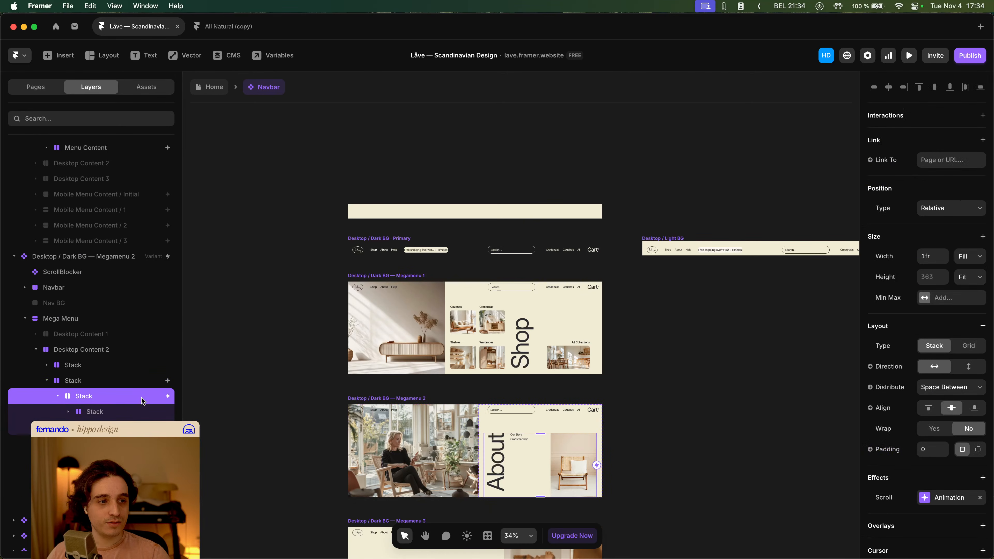
{"action": "left_click", "coordinate": [117, 382]}
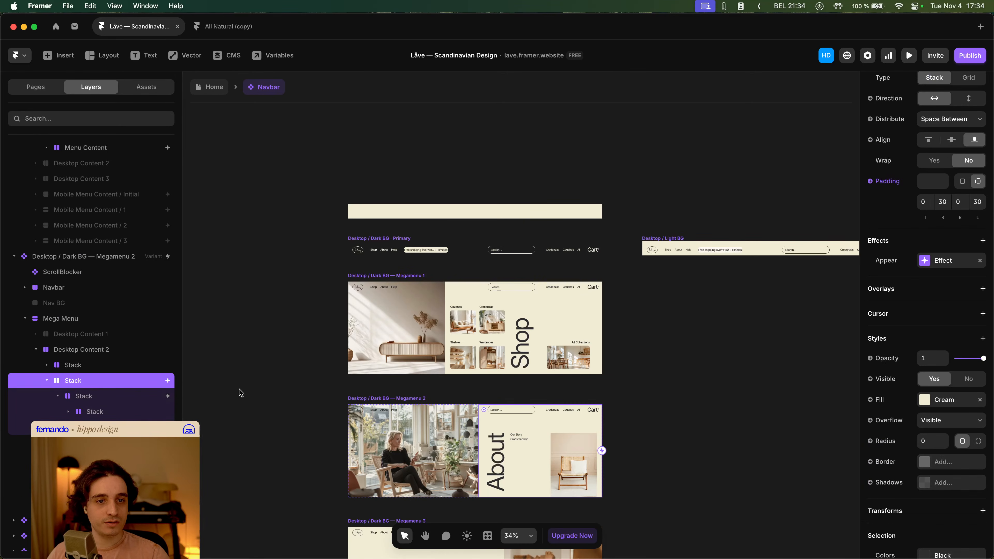
{"action": "right_click", "coordinate": [938, 261]}
{"action": "left_click", "coordinate": [952, 271]}
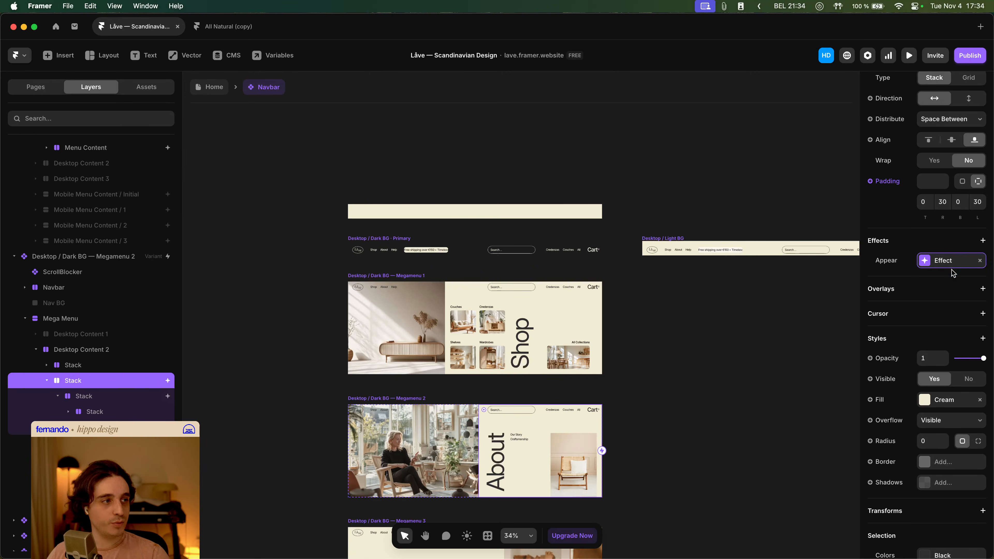
- Select Menu Content in the Megamenu 1 variant and replace its appear effect with the copied effect
{"action": "left_click", "coordinate": [578, 306], "text": "super"}
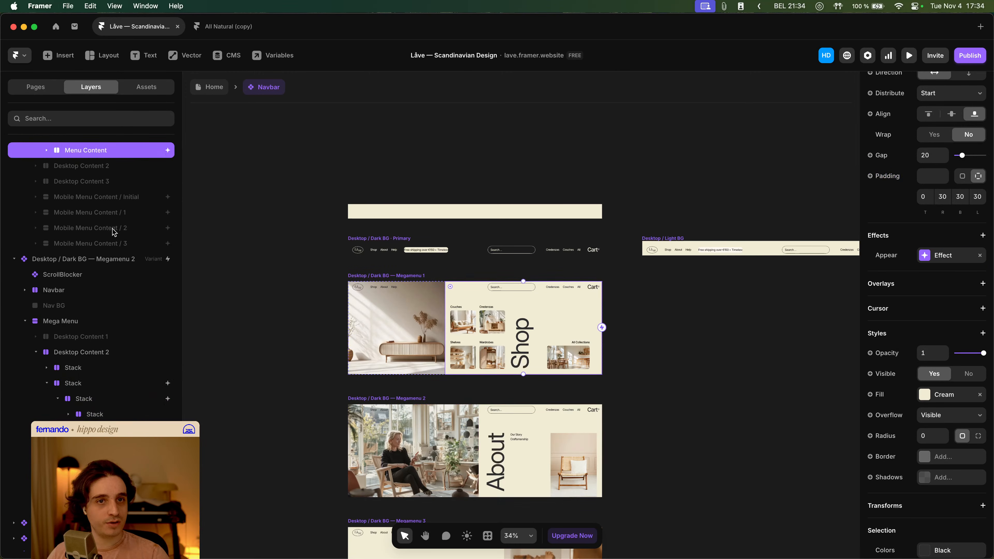
{"action": "scroll", "coordinate": [102, 254], "scroll_direction": "up", "scroll_amount": 4}
{"action": "left_click", "coordinate": [48, 300]}
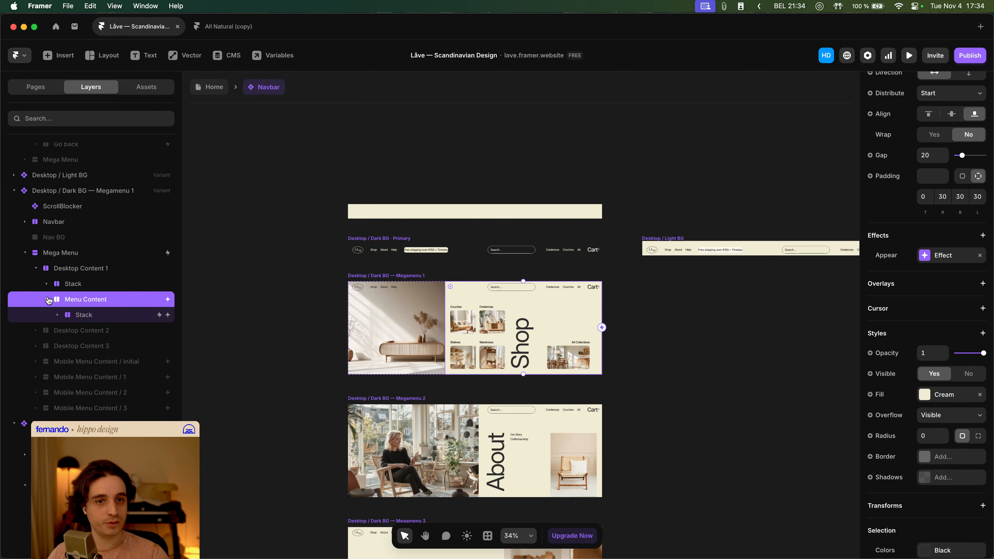
{"action": "left_click", "coordinate": [59, 315]}
{"action": "left_click", "coordinate": [58, 315]}
{"action": "left_click", "coordinate": [980, 256]}
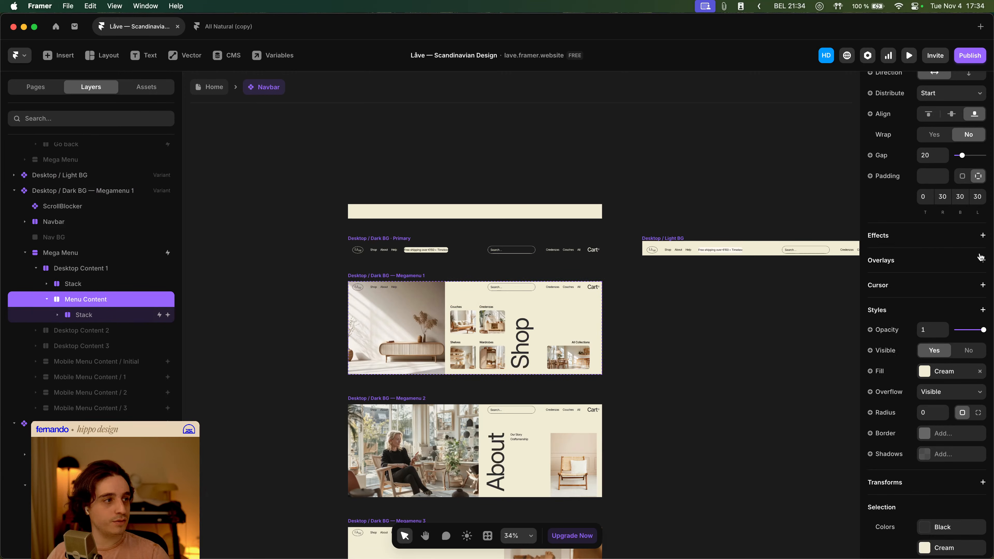
{"action": "left_click", "coordinate": [920, 243]}
{"action": "left_click", "coordinate": [933, 255]}
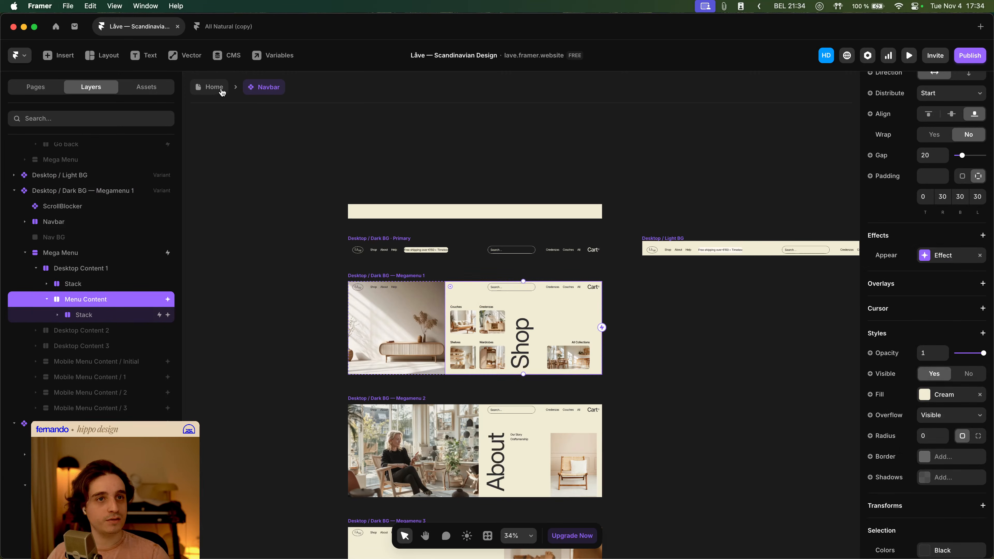
- Preview the Home page, hover the Shop link and scroll through the page to test the menu
{"action": "left_click", "coordinate": [214, 87]}
{"action": "key", "text": "super+p"}
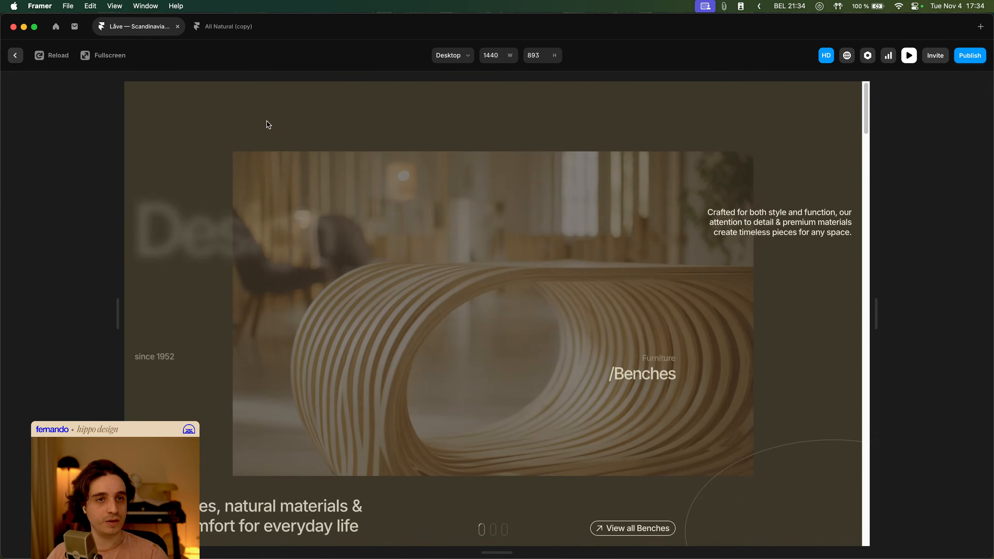
{"action": "mouse_move", "coordinate": [202, 102]}
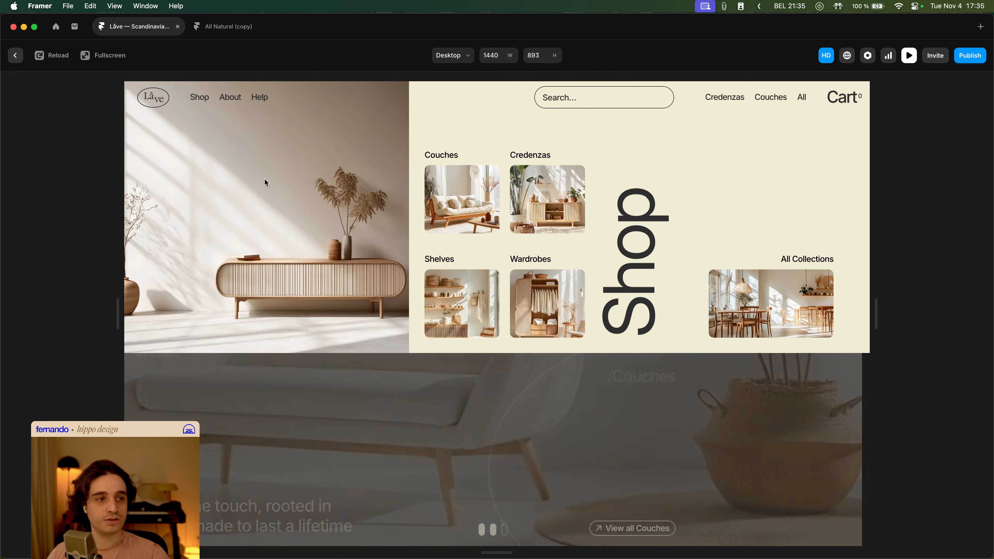
{"action": "scroll", "coordinate": [398, 418], "scroll_direction": "down", "scroll_amount": 10}
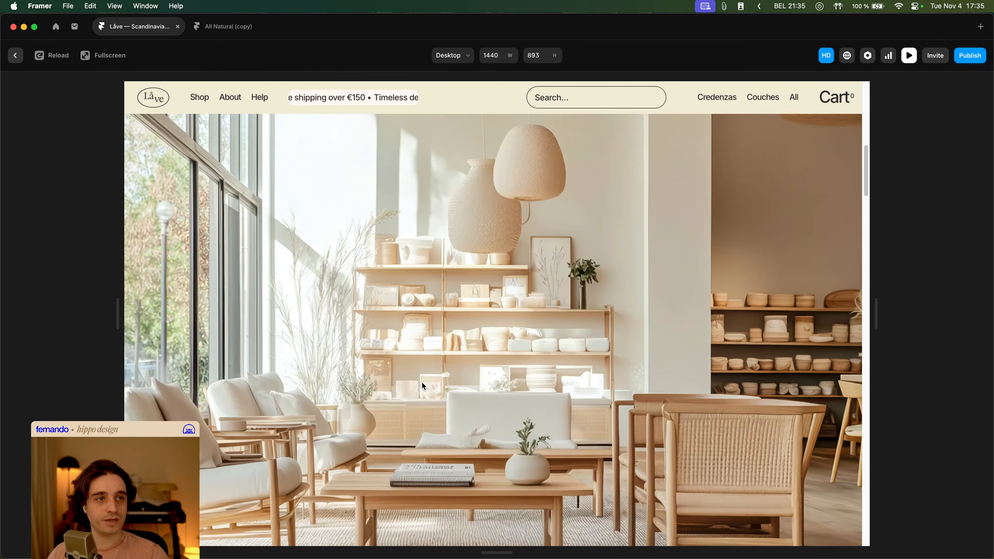
{"action": "scroll", "coordinate": [422, 382], "scroll_direction": "down", "scroll_amount": 10}
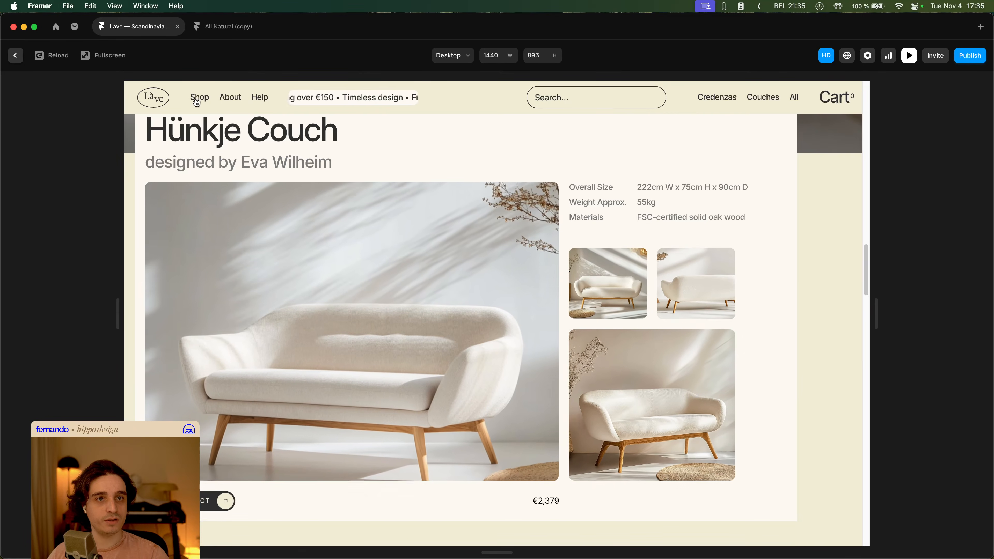
{"action": "scroll", "coordinate": [624, 379], "scroll_direction": "down", "scroll_amount": 5}
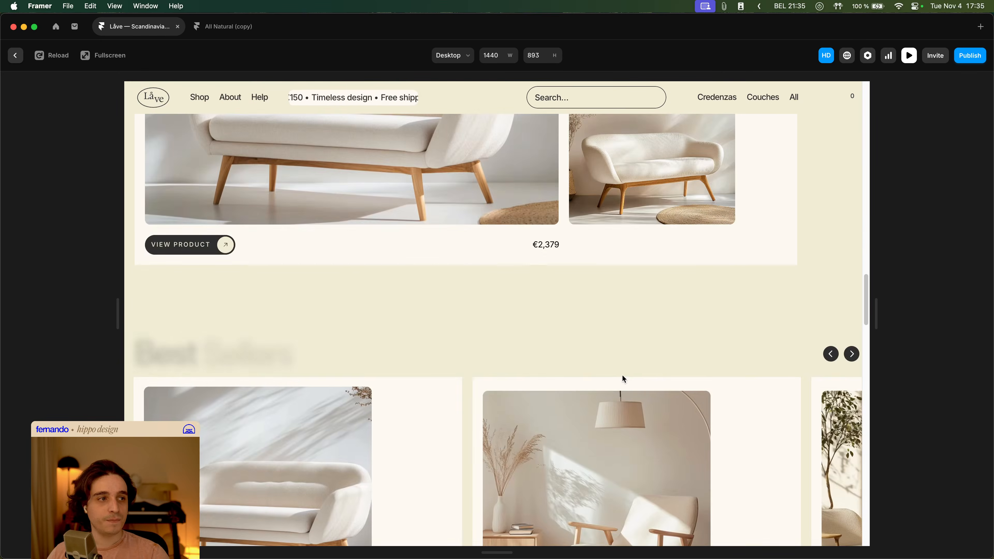
{"action": "scroll", "coordinate": [378, 204], "scroll_direction": "up", "scroll_amount": 1}
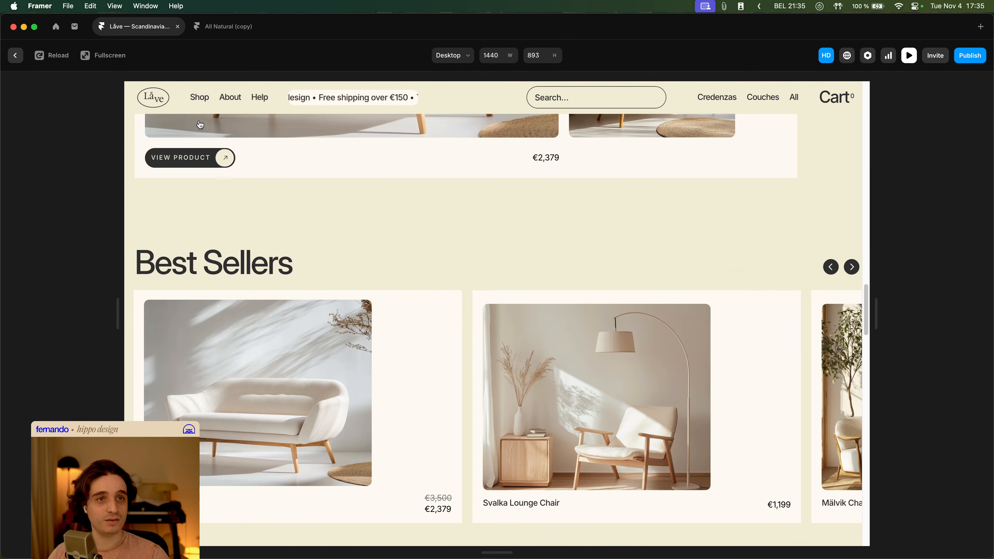
{"action": "key", "text": "Escape"}
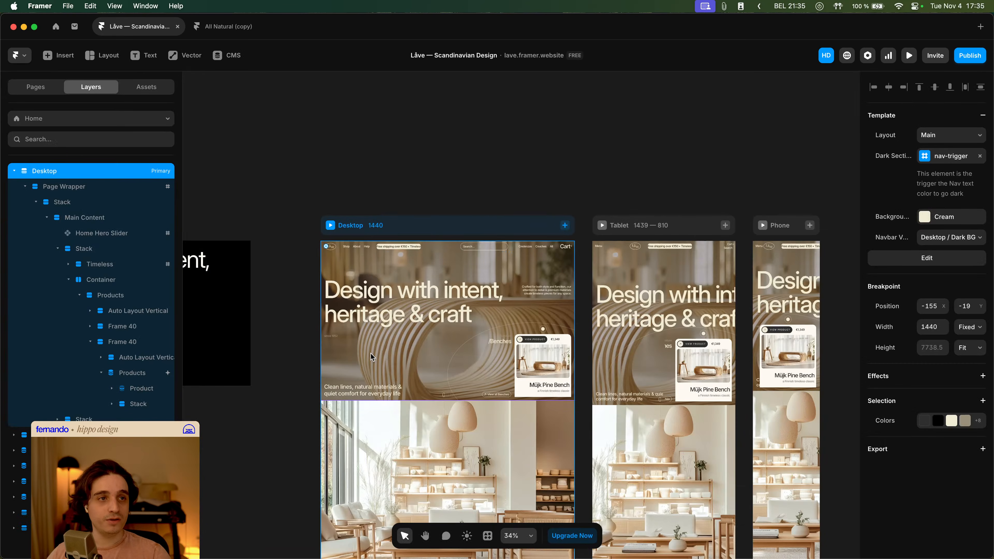
- Open the navbar component again and select the Desktop / Dark BG primary variant
{"action": "double_click", "coordinate": [375, 250]}
{"action": "left_click", "coordinate": [305, 299]}
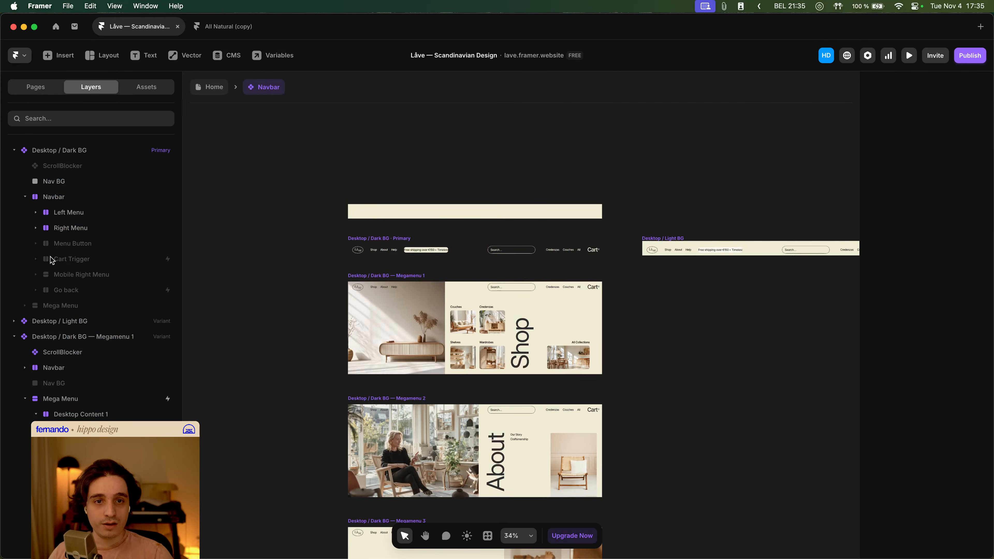
{"action": "left_click", "coordinate": [26, 197]}
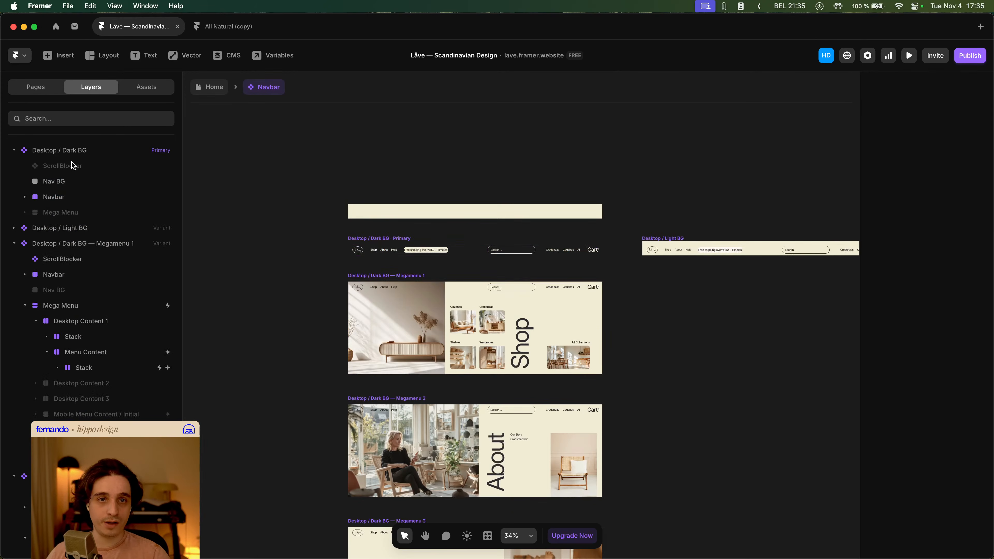
{"action": "left_click", "coordinate": [77, 154]}
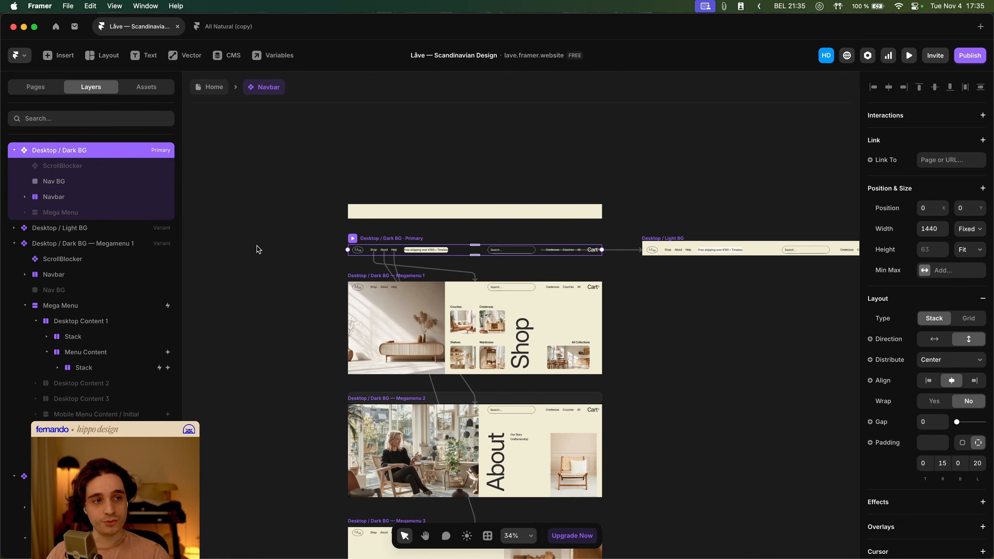
{"action": "key", "text": "f"}
{"action": "left_click_drag", "start_coordinate": [247, 236], "coordinate": [305, 284]}
{"action": "key", "text": "BackSpace"}
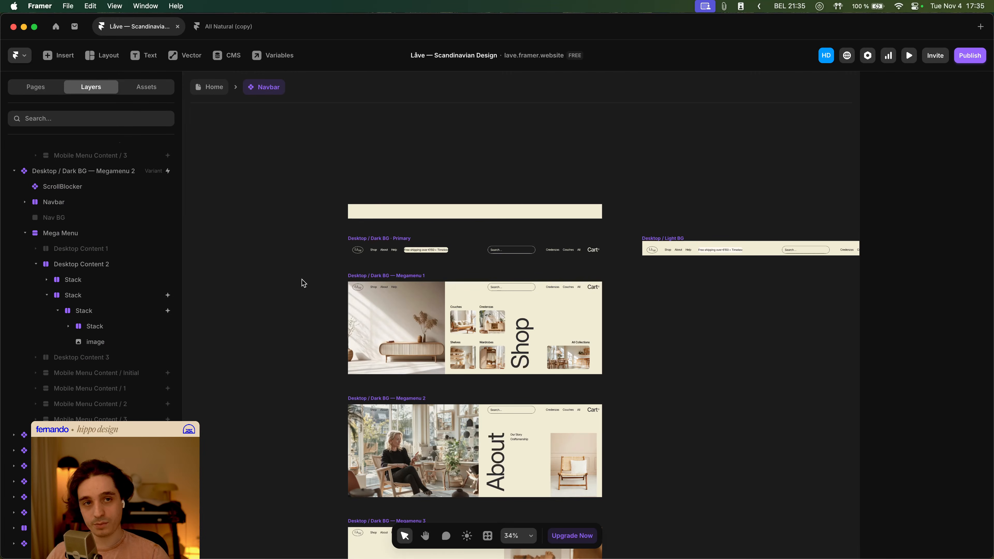
- Restore the rectangle in the Desktop / Dark BG primary variant and set its position to Absolute
{"action": "left_click", "coordinate": [391, 277]}
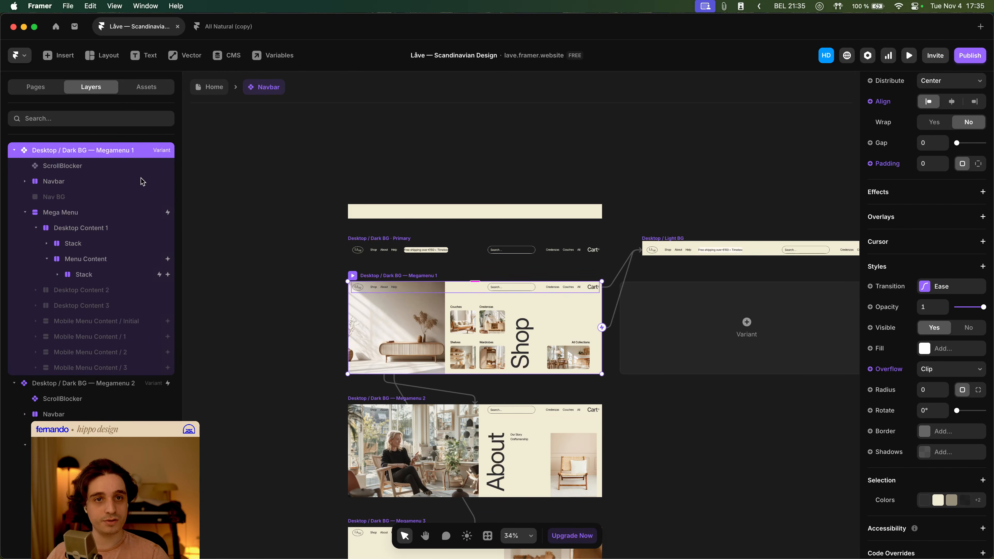
{"action": "scroll", "coordinate": [104, 192], "scroll_direction": "up", "scroll_amount": 3}
{"action": "key", "text": "super+z"}
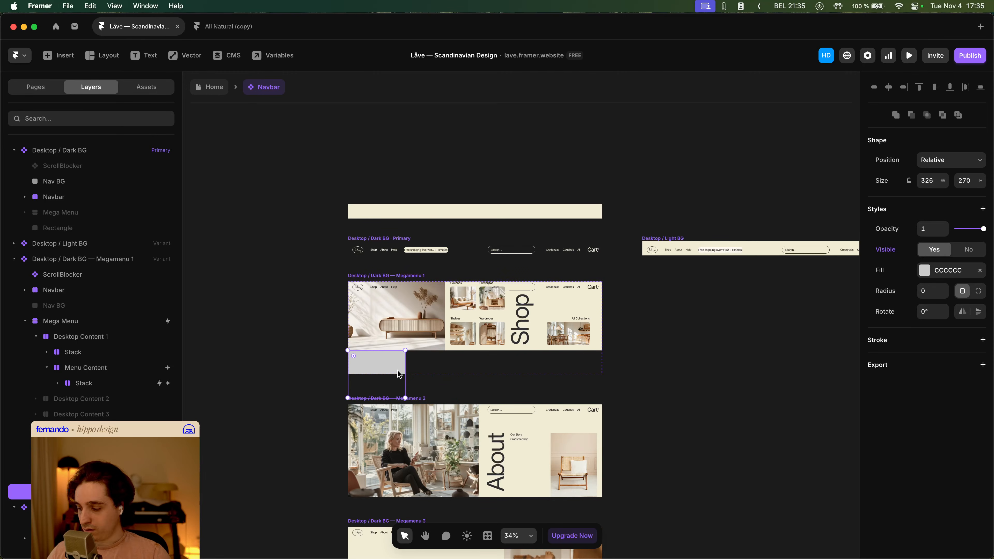
{"action": "left_click", "coordinate": [933, 163]}
{"action": "left_click", "coordinate": [935, 161]}
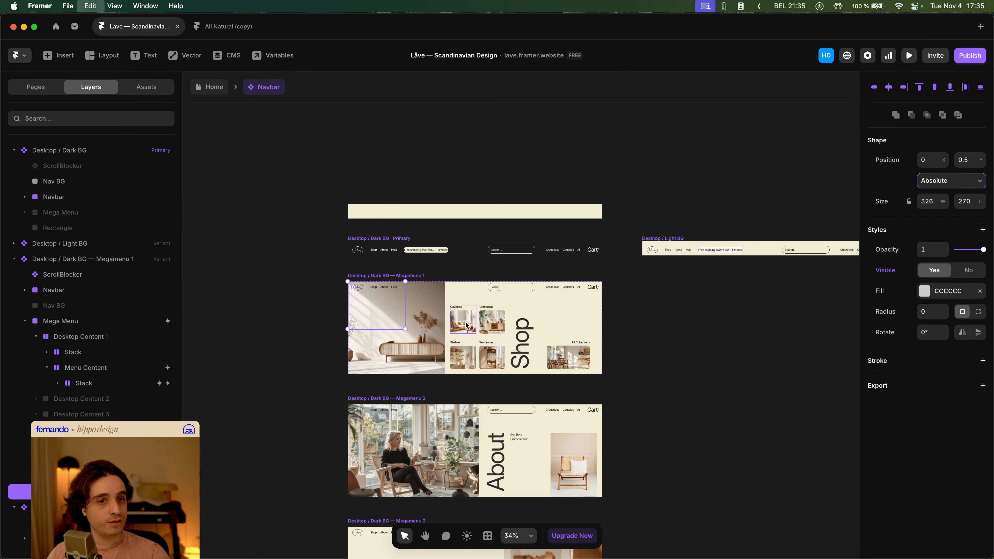
{"action": "key", "text": "Delete"}
{"action": "left_click", "coordinate": [369, 276]}
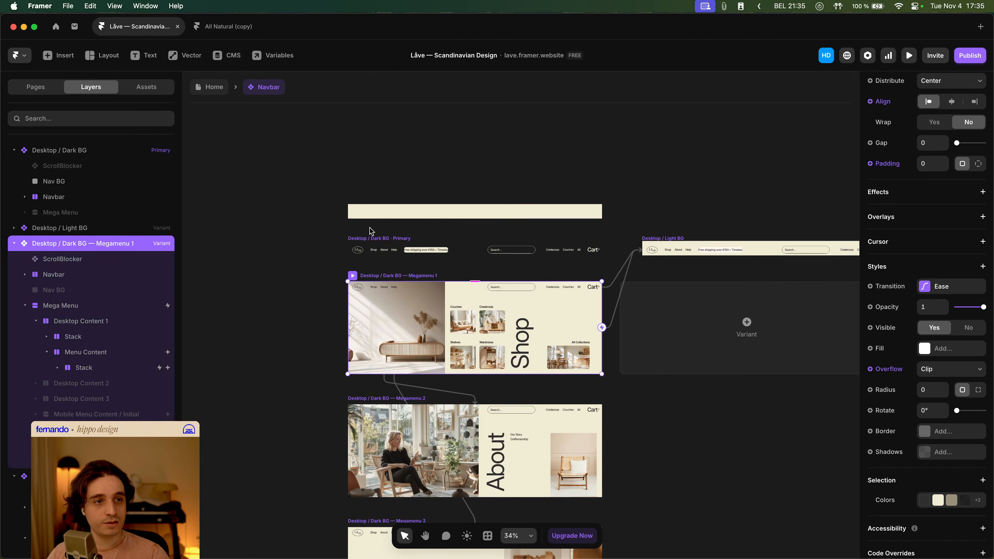
{"action": "key", "text": "super+z"}
- Rename the rectangle Background Overlay and move it to the top of the primary variant's layers
{"action": "double_click", "coordinate": [56, 229]}
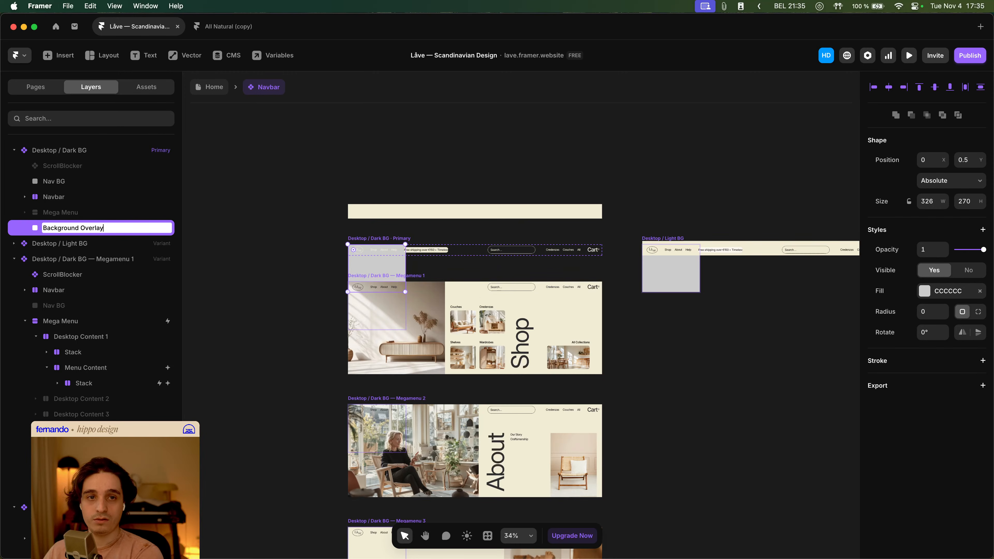
{"action": "type", "text": "Background Overlay"}
{"action": "key", "text": "Return"}
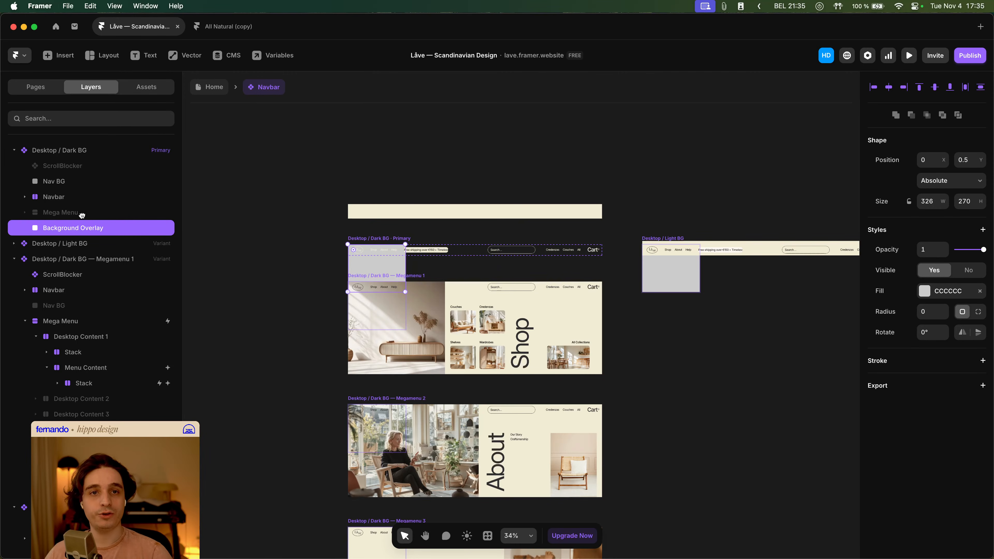
{"action": "left_click_drag", "start_coordinate": [82, 215], "coordinate": [84, 165]}
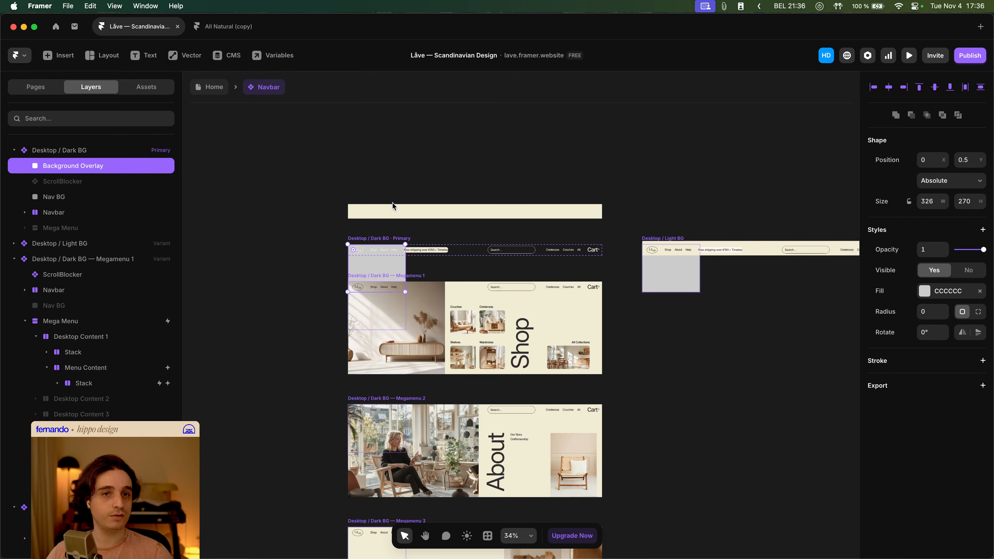
{"action": "left_click", "coordinate": [246, 187]}
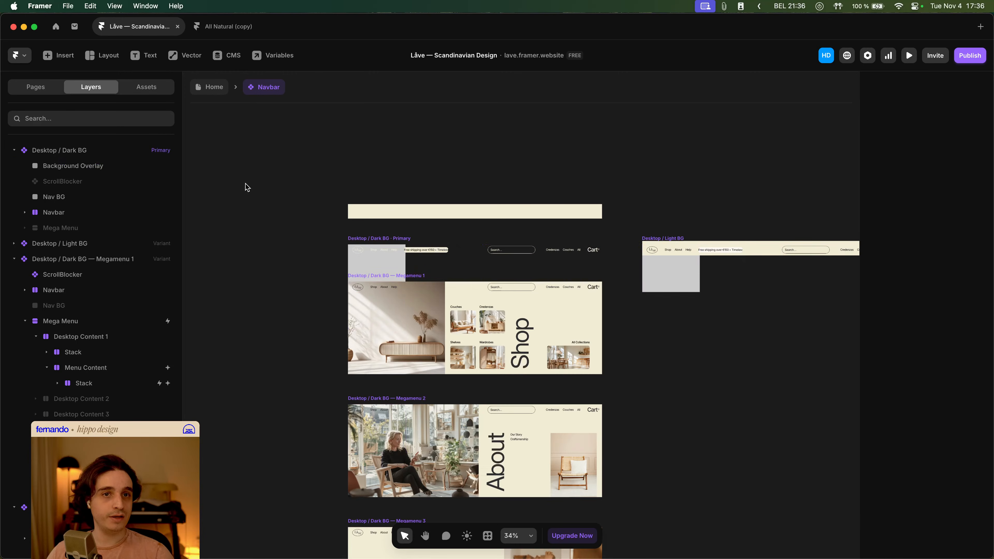
- Draw a frame about 267 × 252 on the canvas and delete the Background Overlay rectangle
{"action": "key", "text": "f"}
{"action": "left_click_drag", "start_coordinate": [245, 183], "coordinate": [292, 228]}
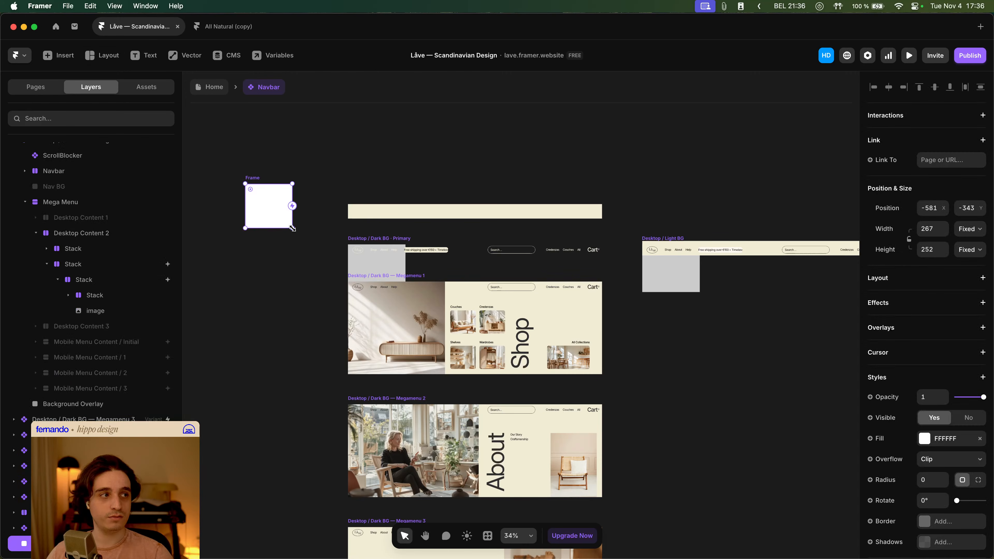
{"action": "key", "text": "ctrl+z"}
{"action": "left_click", "coordinate": [364, 262]}
{"action": "key", "text": "Delete"}
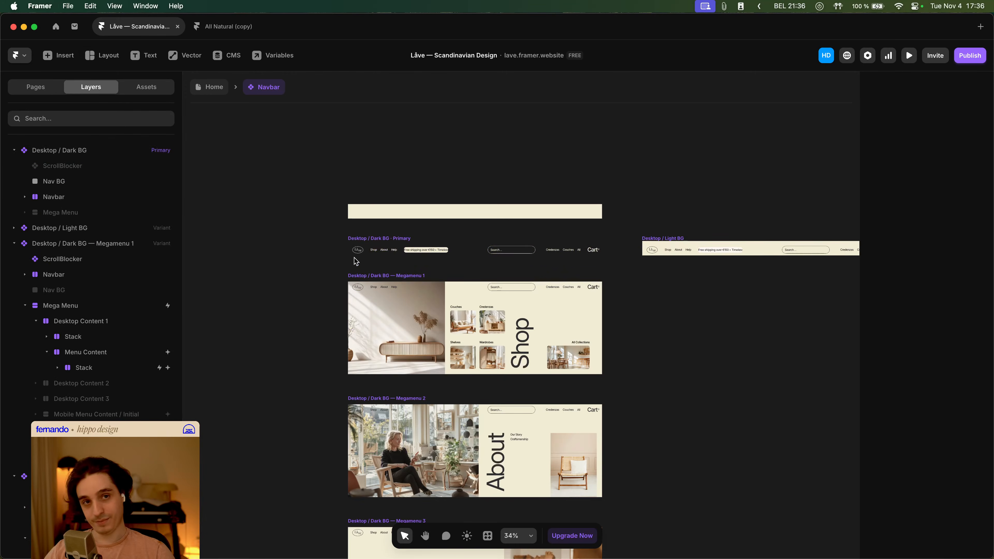
- Paste the frame into the Desktop / Dark BG primary variant and move it to the top of its layers
{"action": "left_click", "coordinate": [53, 152]}
{"action": "key", "text": "super+v"}
{"action": "left_click_drag", "start_coordinate": [67, 227], "coordinate": [62, 164]}
- Rename the pasted frame BG Overlay and set its position type to Absolute
{"action": "double_click", "coordinate": [59, 165]}
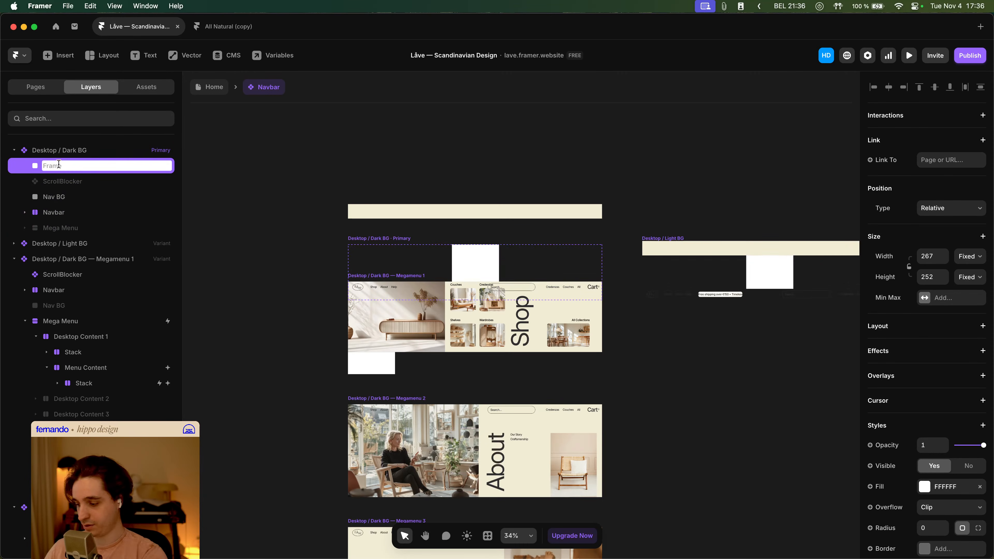
{"action": "type", "text": "BG Overla"}
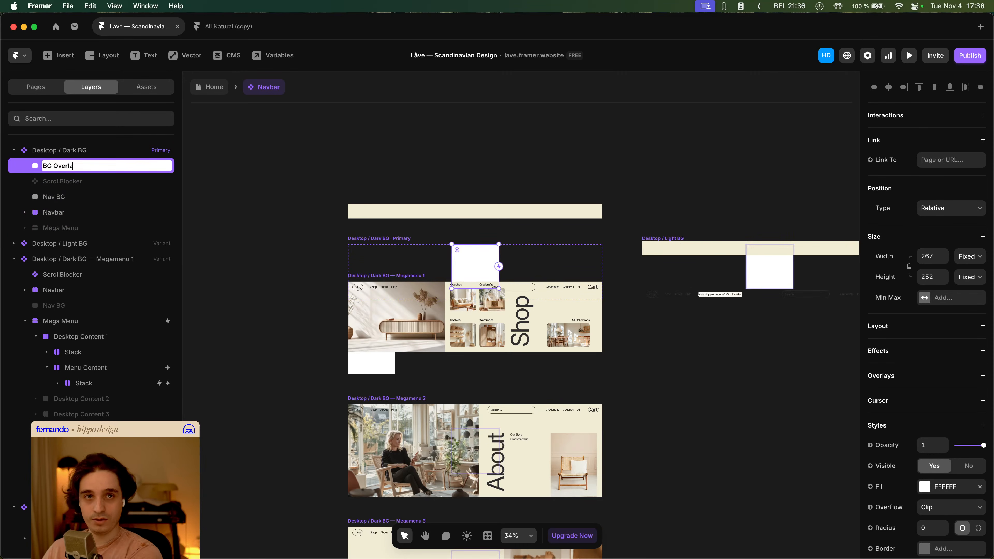
{"action": "type", "text": "y"}
{"action": "key", "text": "Return"}
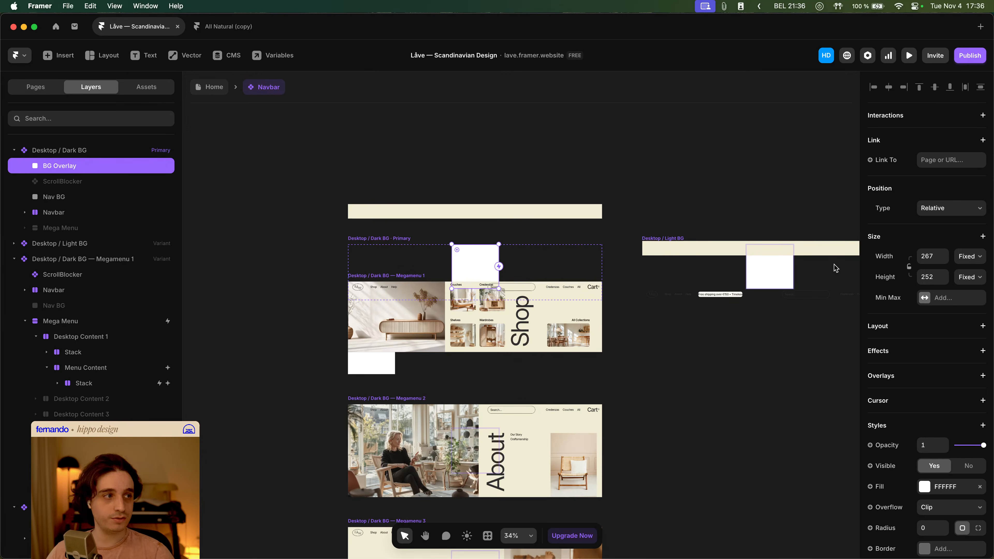
{"action": "left_click", "coordinate": [974, 210]}
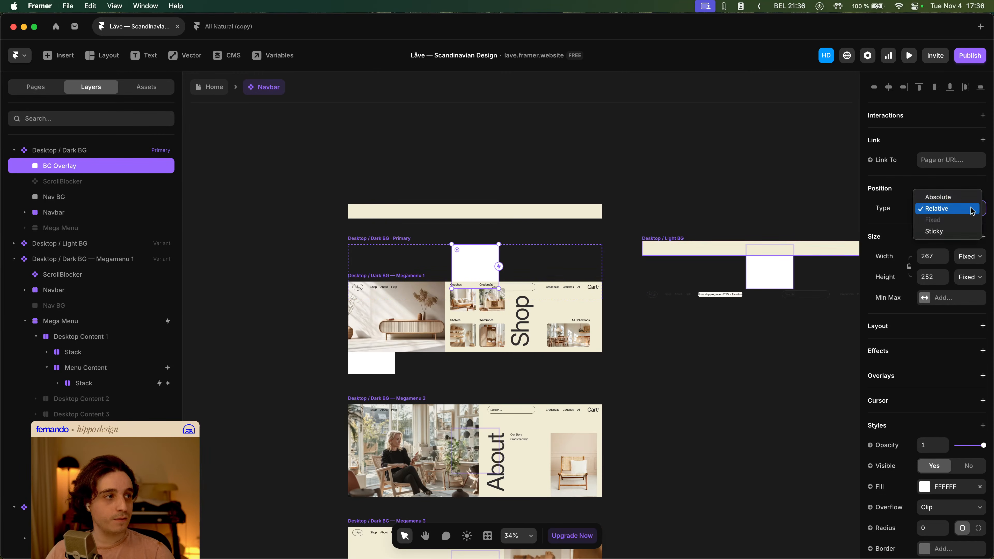
{"action": "left_click", "coordinate": [959, 197]}
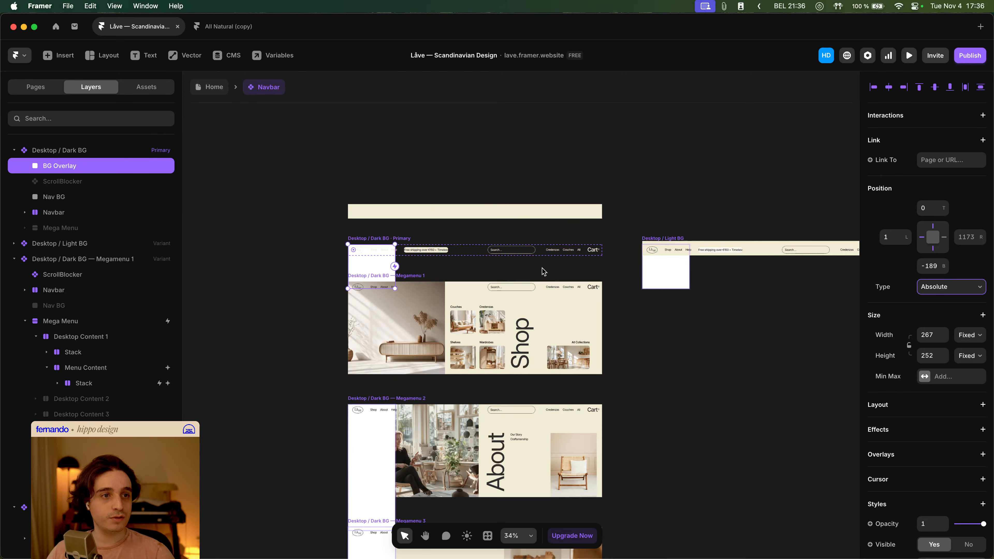
- Fill BG Overlay with the Black style at 75% opacity and hide it in the primary variant
{"action": "scroll", "coordinate": [949, 397], "scroll_direction": "down", "scroll_amount": 5}
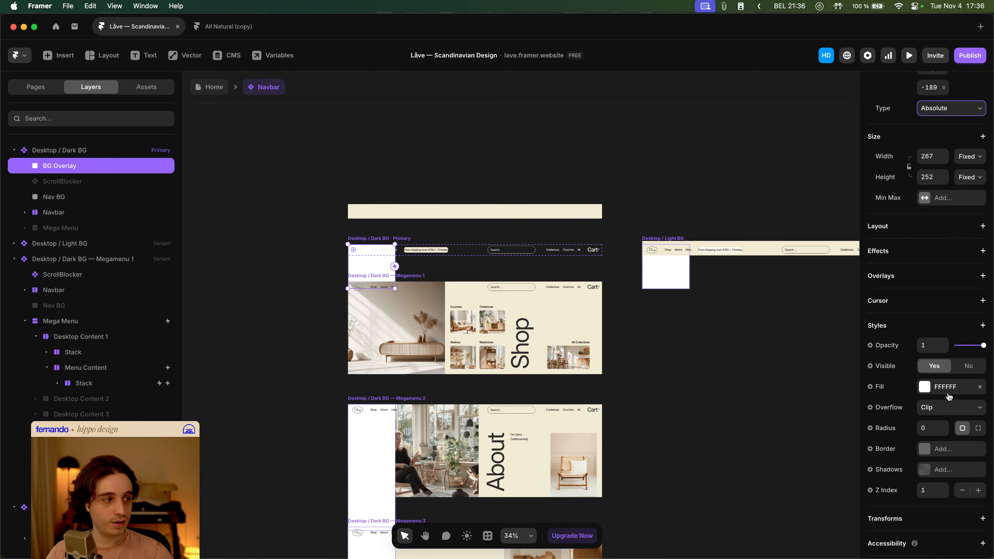
{"action": "left_click", "coordinate": [949, 389]}
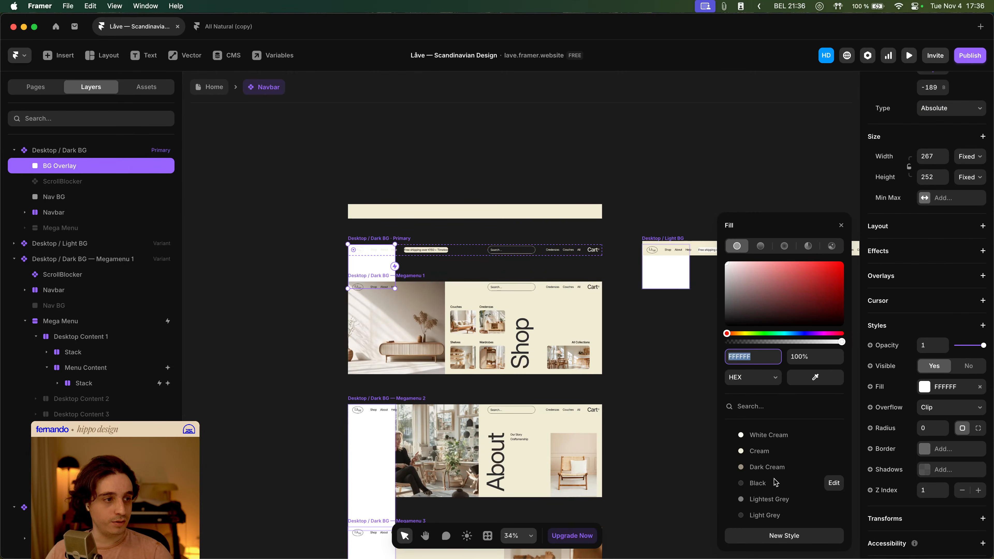
{"action": "left_click", "coordinate": [832, 483]}
{"action": "left_click", "coordinate": [813, 360]}
{"action": "type", "text": "50"}
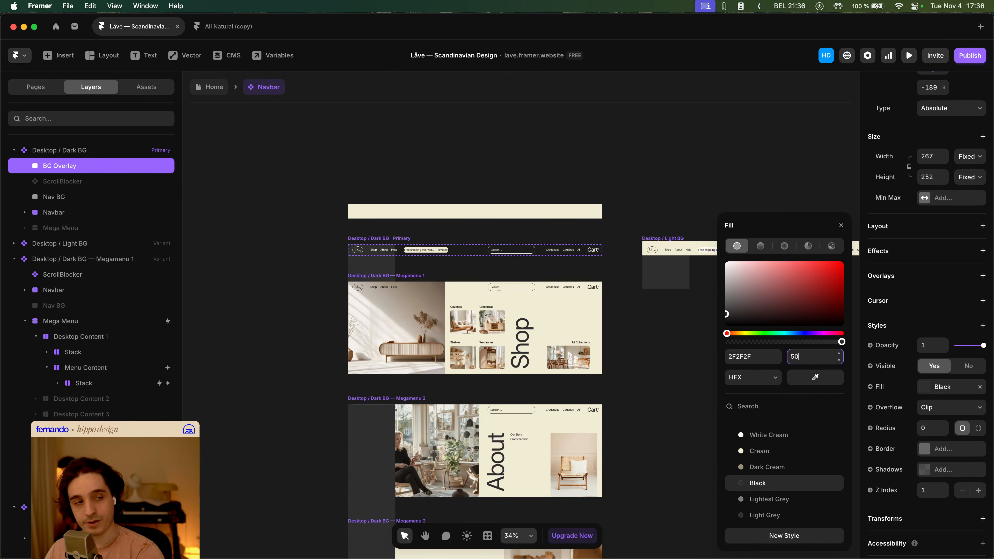
{"action": "key", "text": "Tab"}
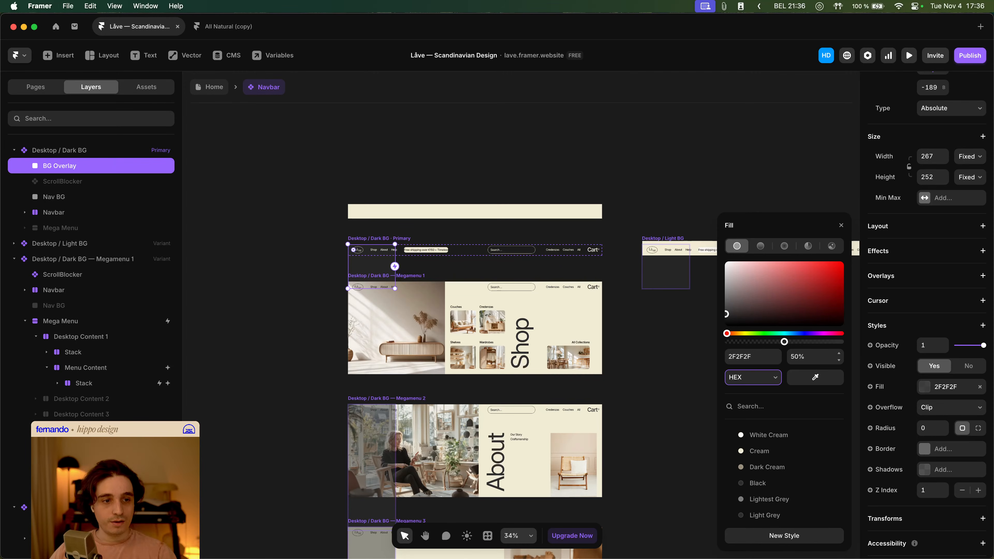
{"action": "left_click", "coordinate": [809, 357]}
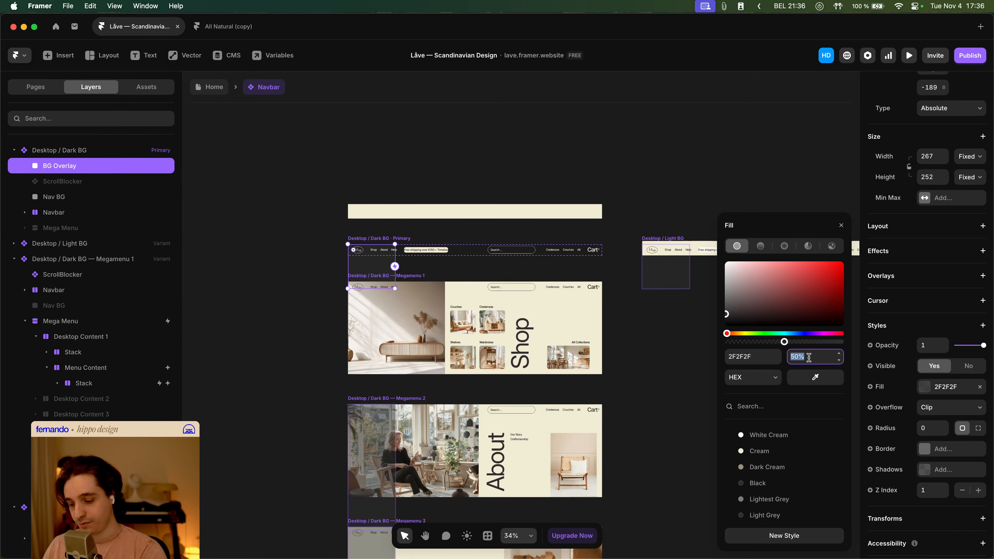
{"action": "type", "text": "75"}
{"action": "key", "text": "Tab"}
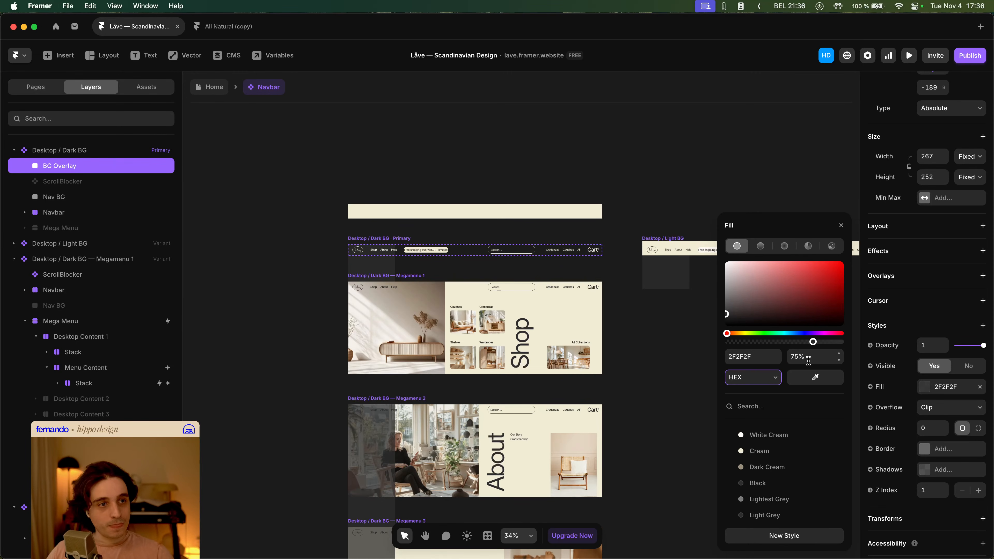
{"action": "left_click", "coordinate": [969, 366]}
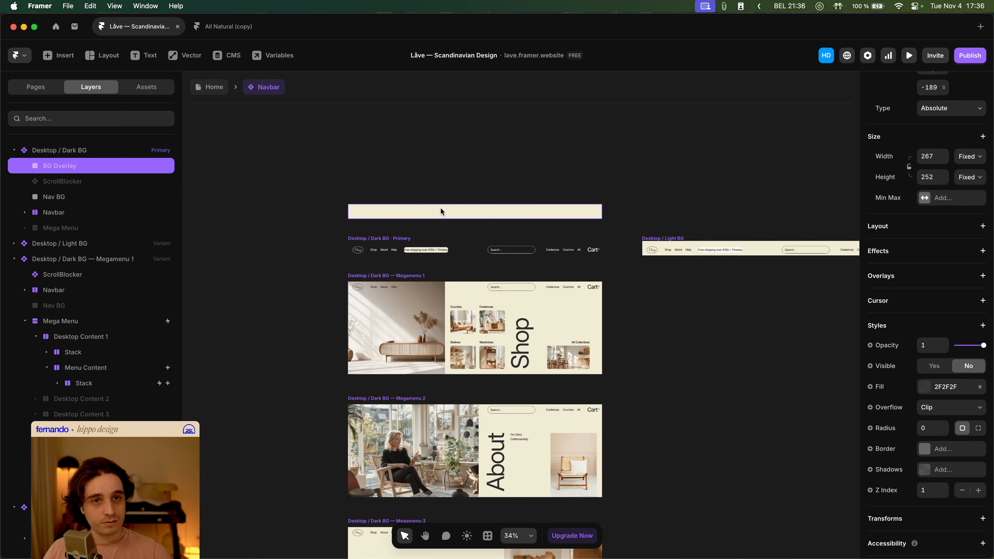
- Move BG Overlay to the top of the Megamenu 1 variant's layers and make it visible there
{"action": "left_click", "coordinate": [390, 276]}
{"action": "left_click", "coordinate": [84, 305]}
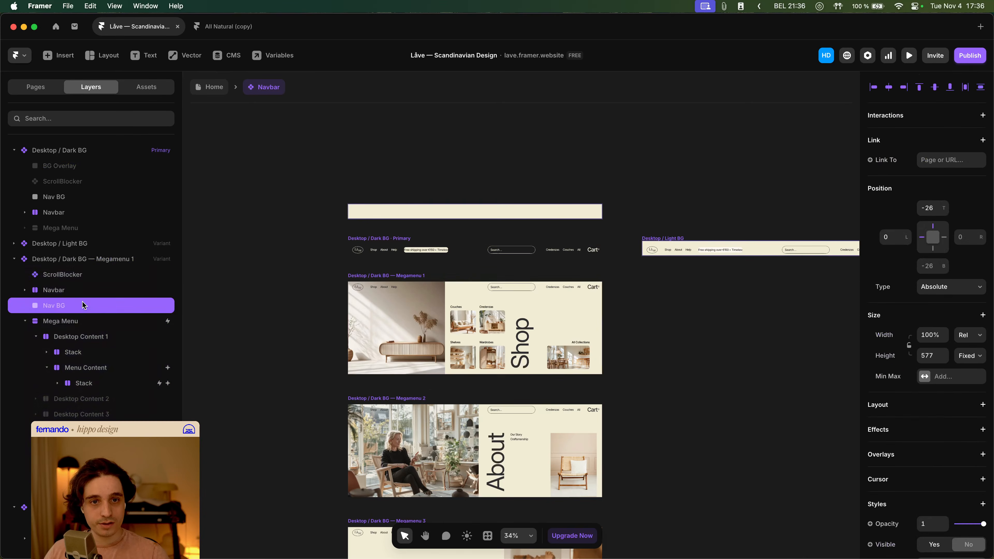
{"action": "left_click_drag", "start_coordinate": [83, 305], "coordinate": [77, 271]}
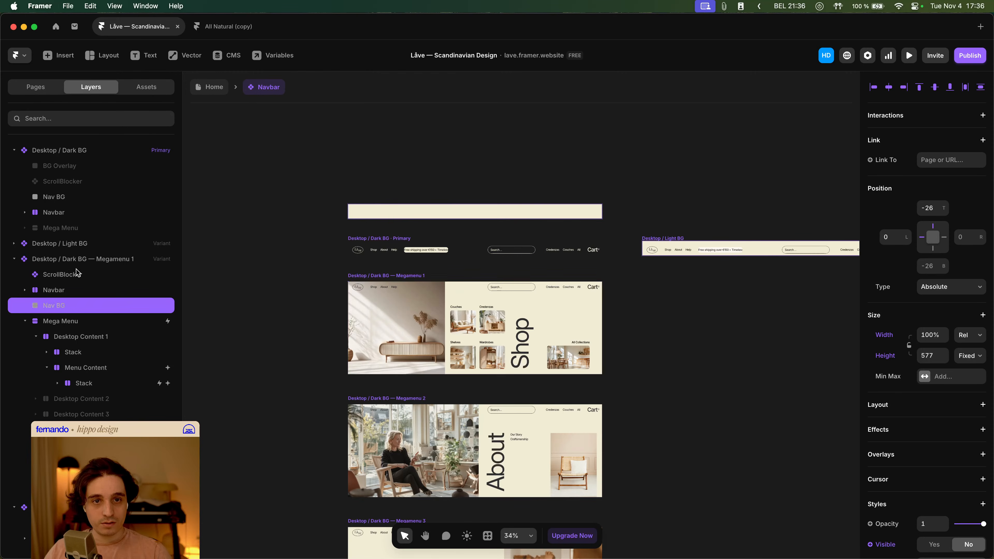
{"action": "left_click", "coordinate": [25, 323]}
{"action": "left_click_drag", "start_coordinate": [62, 337], "coordinate": [65, 271]}
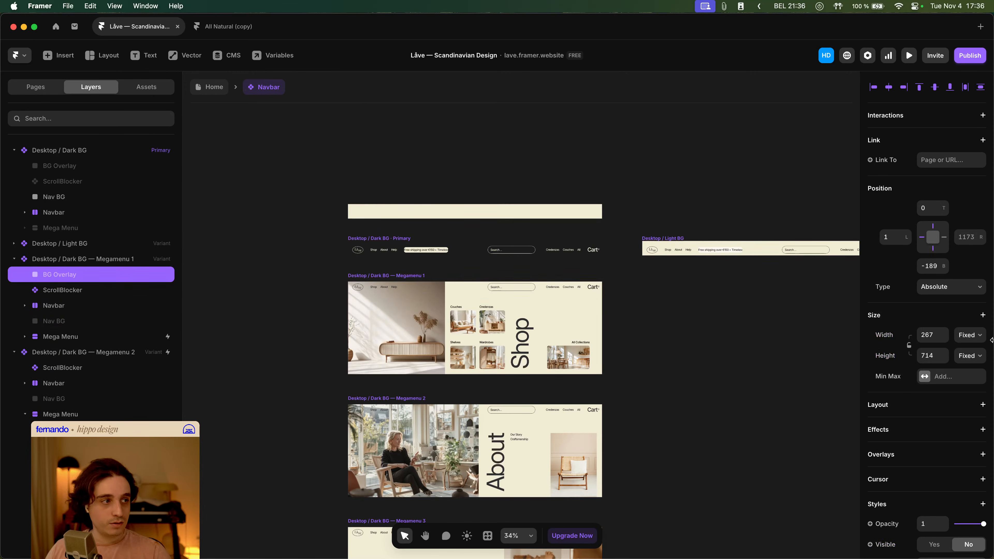
{"action": "scroll", "coordinate": [938, 370], "scroll_direction": "down", "scroll_amount": 5}
{"action": "left_click", "coordinate": [936, 365]}
{"action": "scroll", "coordinate": [940, 287], "scroll_direction": "up", "scroll_amount": 5}
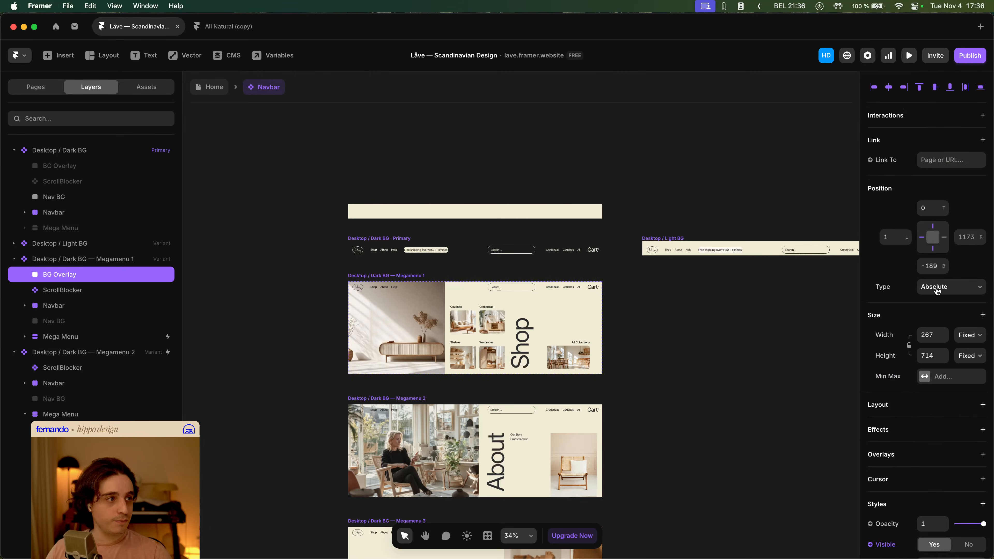
- Set the primary variant's BG Overlay top, left and bottom offsets to 0
{"action": "left_click", "coordinate": [93, 169]}
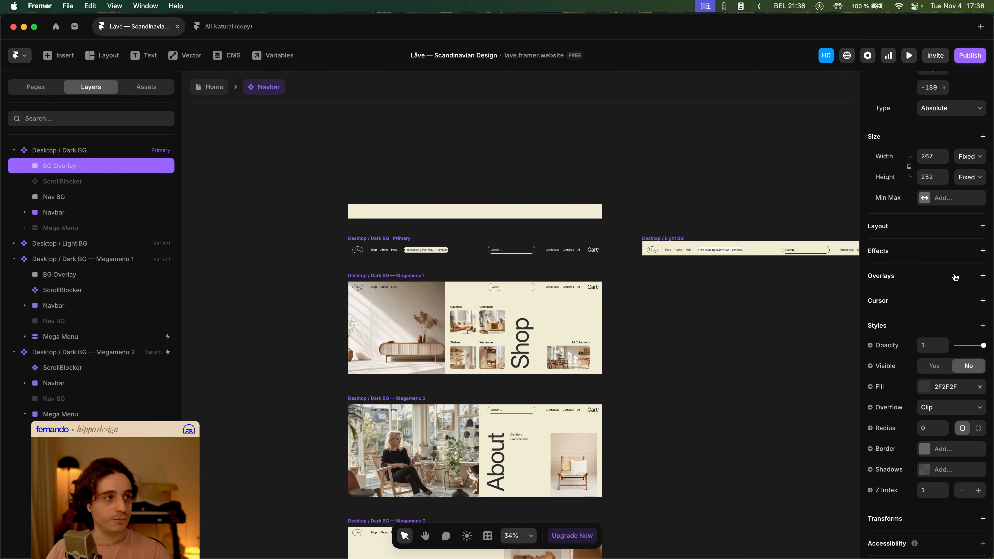
{"action": "scroll", "coordinate": [956, 277], "scroll_direction": "up", "scroll_amount": 3}
{"action": "left_click", "coordinate": [926, 134]}
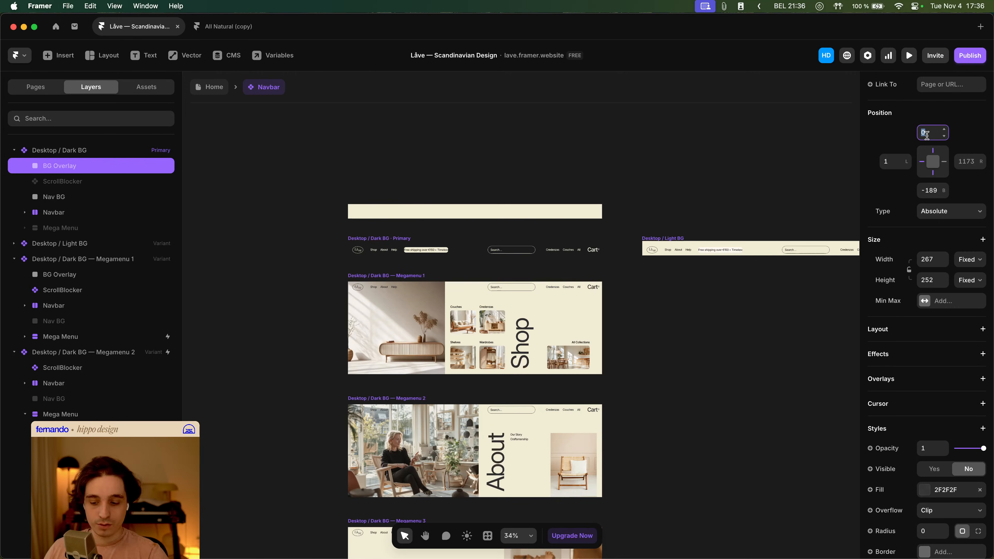
{"action": "key", "text": "Tab"}
{"action": "type", "text": "0"}
{"action": "key", "text": "Tab"}
{"action": "type", "text": "0"}
{"action": "key", "text": "Tab"}
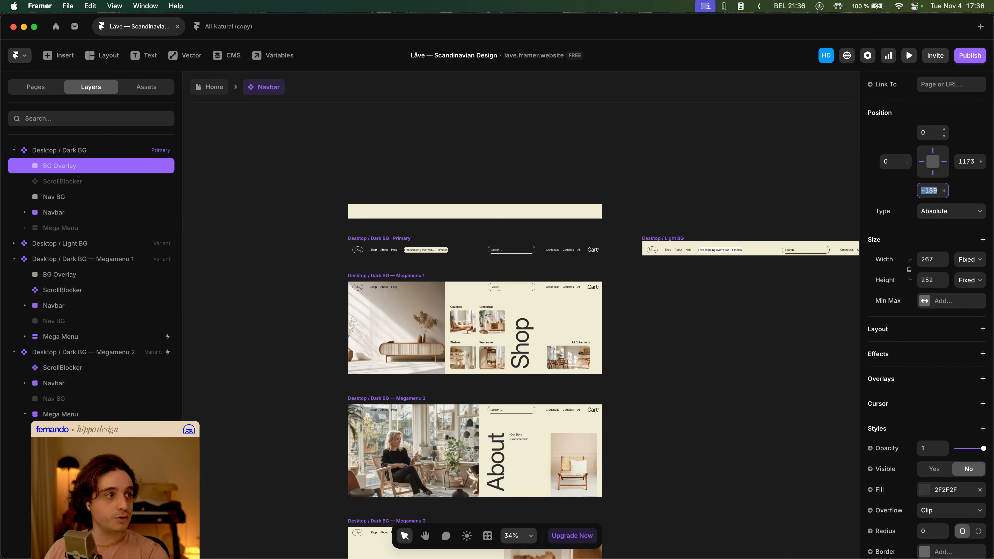
{"action": "type", "text": "0"}
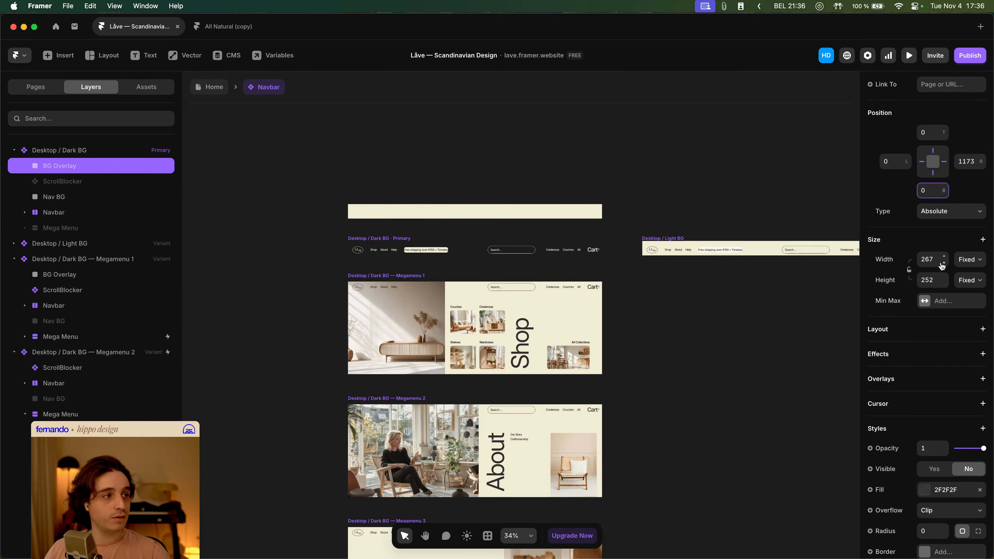
- Set BG Overlay's width and height to 100%
{"action": "left_click", "coordinate": [934, 259]}
{"action": "type", "text": "100%"}
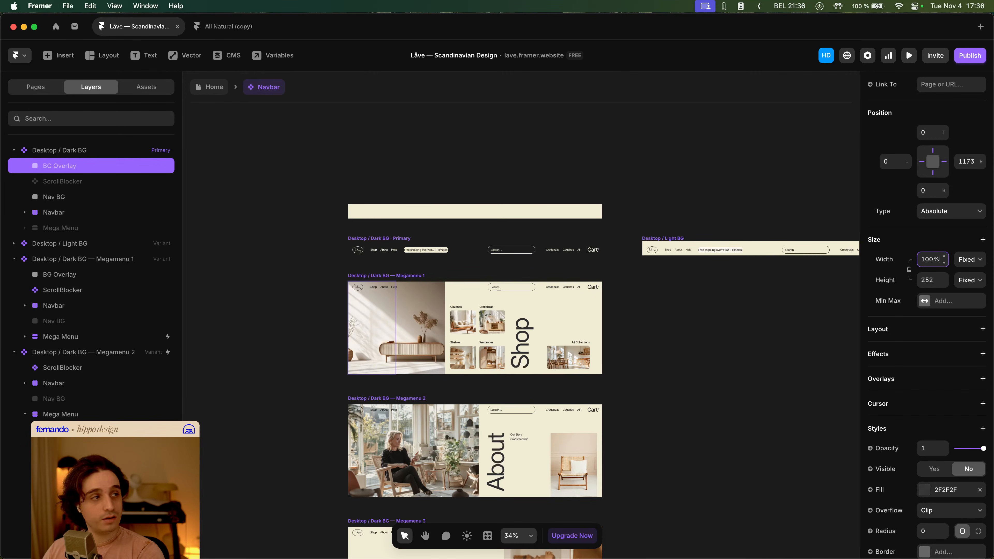
{"action": "key", "text": "Tab"}
{"action": "type", "text": "100%"}
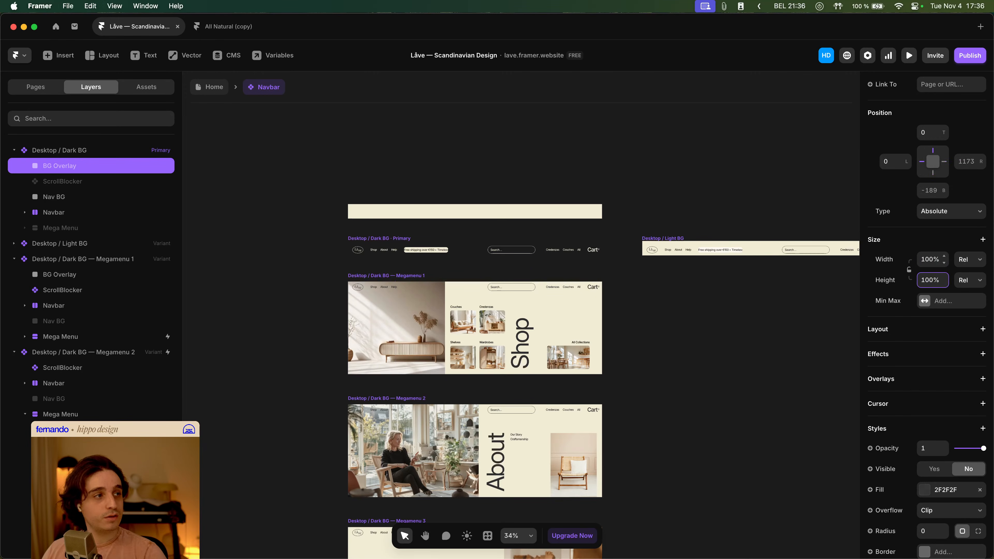
- Set BG Overlay's right and bottom offsets to 0
{"action": "left_click", "coordinate": [970, 161]}
{"action": "type", "text": "0"}
{"action": "key", "text": "Tab"}
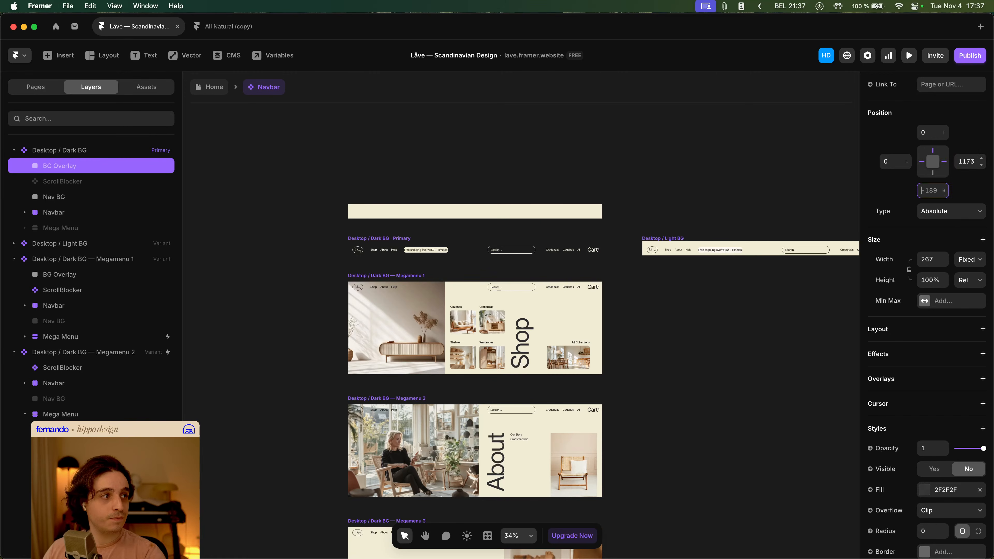
{"action": "left_click", "coordinate": [967, 161]}
{"action": "type", "text": "0"}
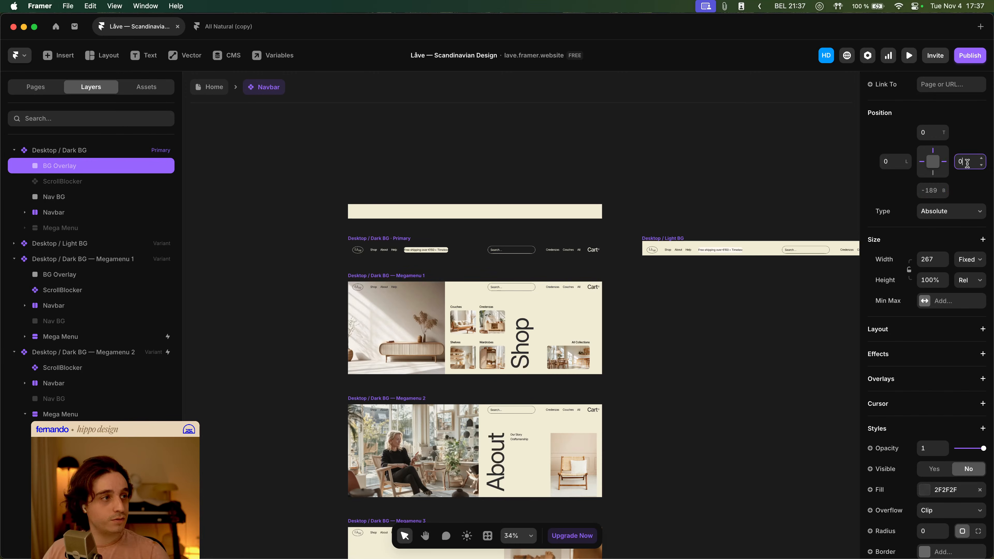
{"action": "key", "text": "Tab"}
{"action": "type", "text": "0"}
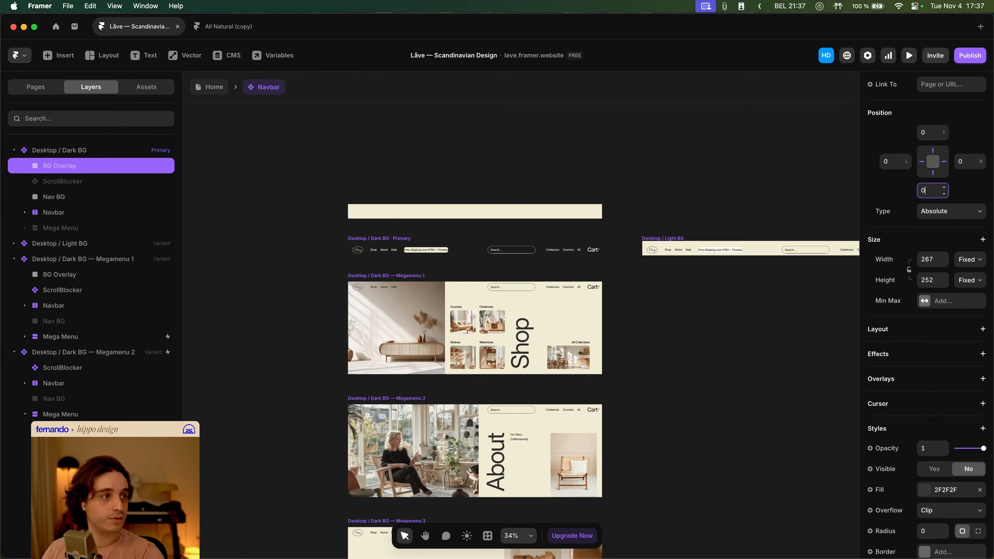
{"action": "key", "text": "Tab"}
- Make BG Overlay's width 100% relative and its height 100 viewport height
{"action": "left_click", "coordinate": [970, 260]}
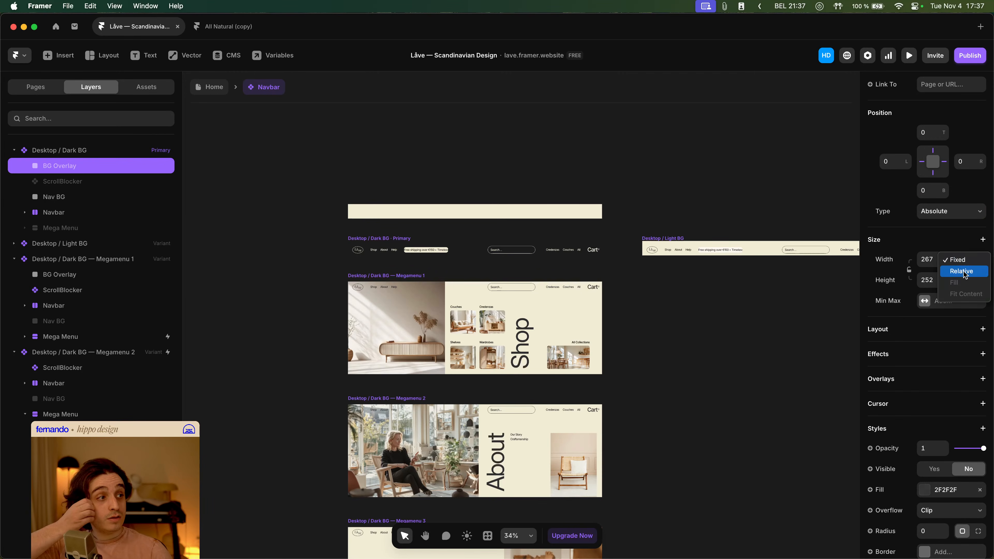
{"action": "left_click", "coordinate": [955, 273]}
{"action": "left_click", "coordinate": [938, 262]}
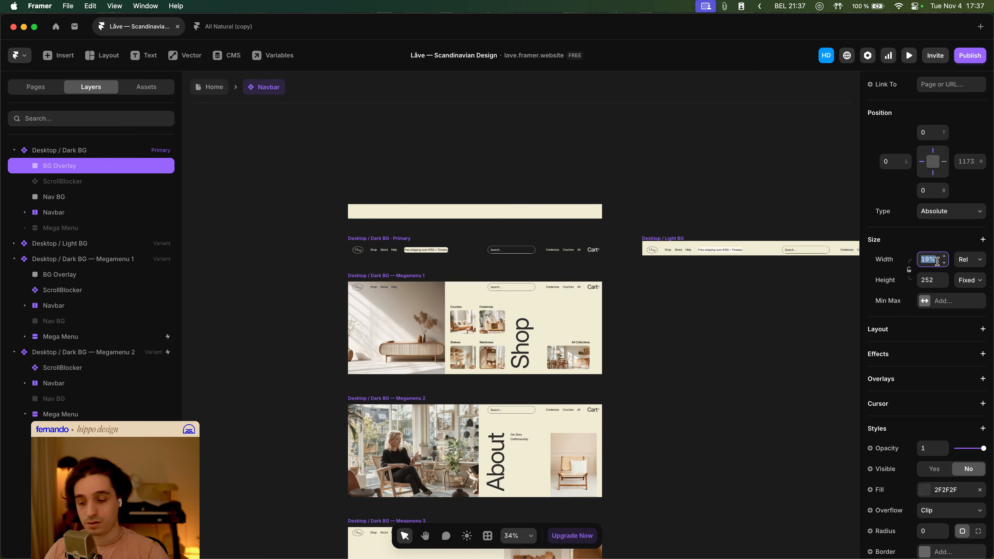
{"action": "type", "text": "100%"}
{"action": "left_click", "coordinate": [960, 274]}
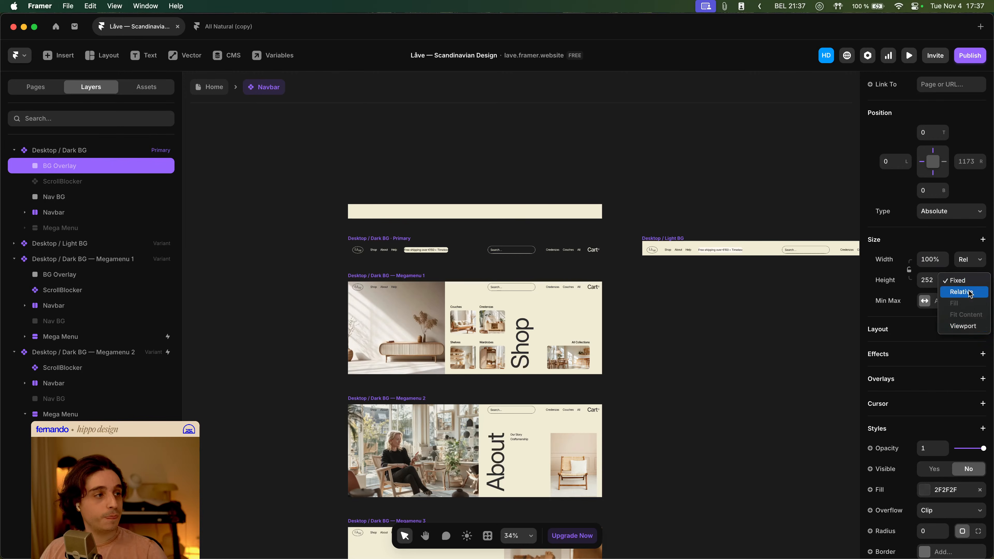
{"action": "left_click", "coordinate": [960, 326]}
{"action": "left_click", "coordinate": [933, 280]}
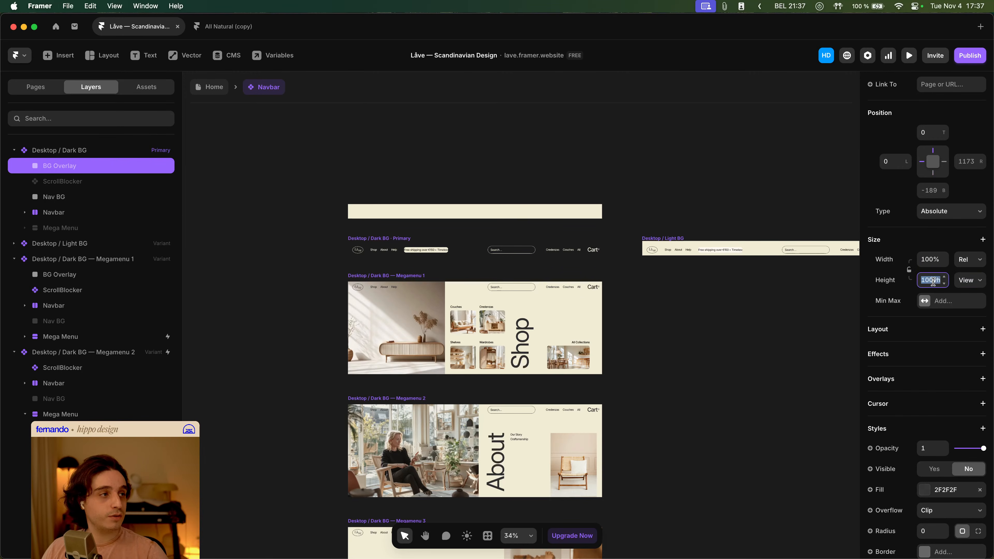
{"action": "key", "text": "Tab"}
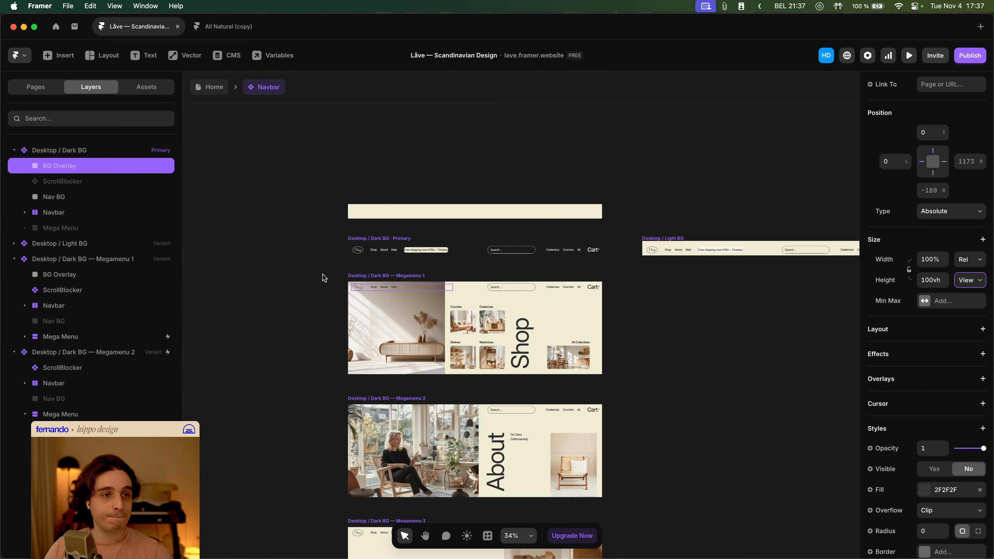
- Set BG Overlay's left and right offsets to 0 in the Megamenu 1 variant
{"action": "left_click", "coordinate": [259, 276]}
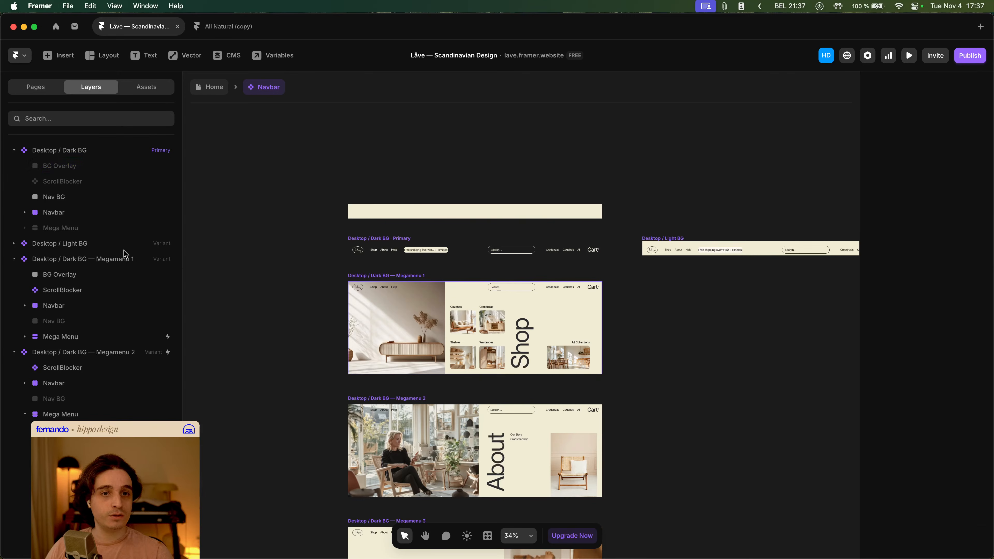
{"action": "left_click", "coordinate": [379, 282]}
{"action": "left_click", "coordinate": [379, 284]}
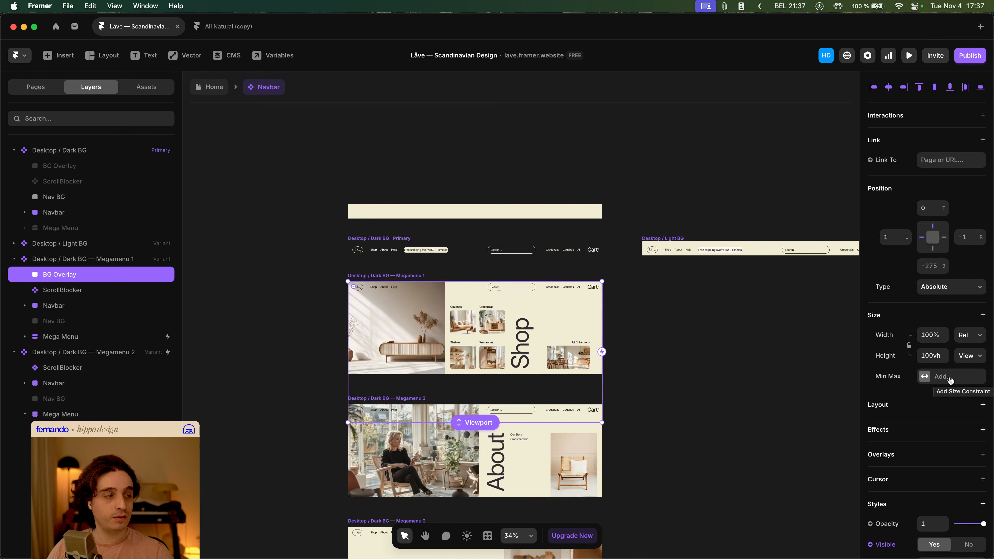
{"action": "left_click", "coordinate": [896, 237]}
{"action": "type", "text": "0"}
{"action": "left_click", "coordinate": [960, 237]}
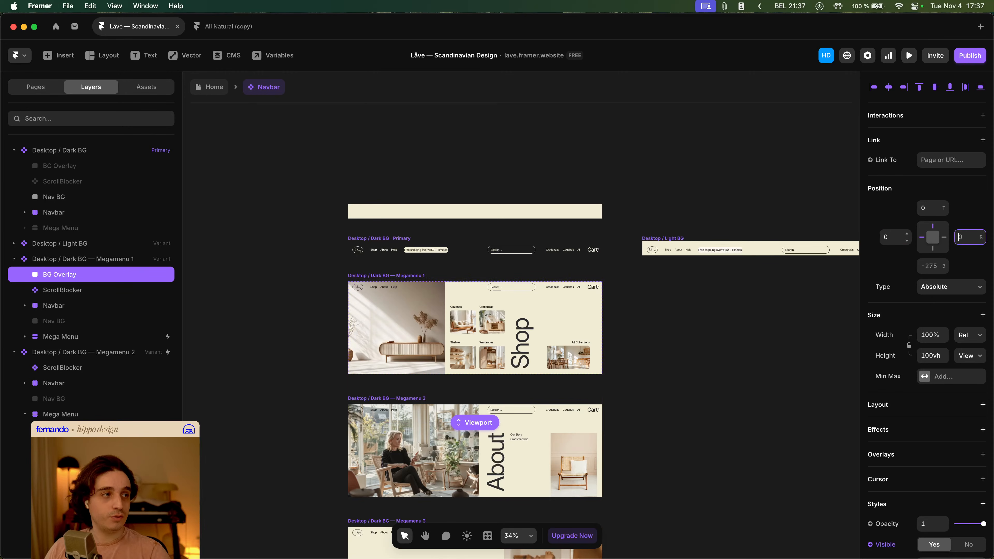
{"action": "scroll", "coordinate": [935, 372], "scroll_direction": "down", "scroll_amount": 3}
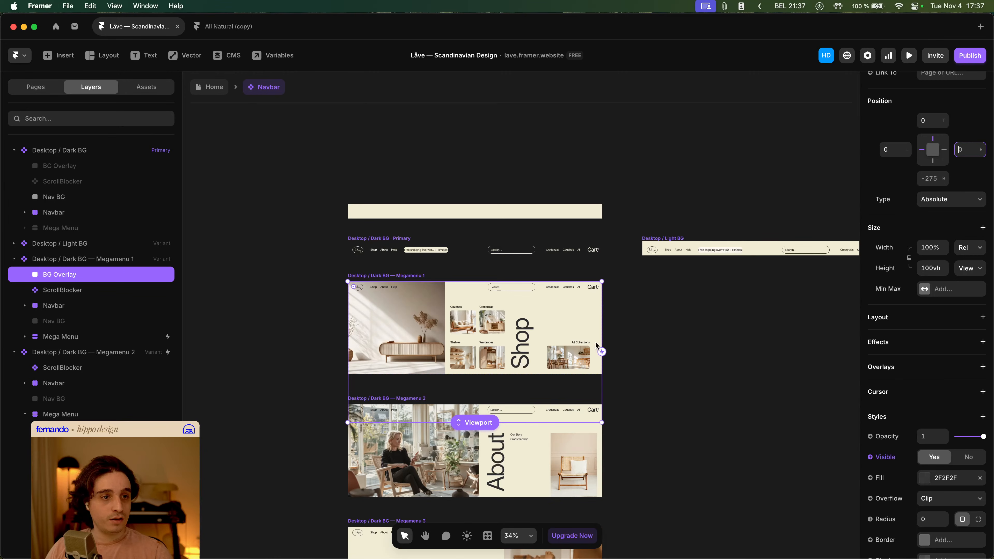
- Reset the overflow override on the Megamenu 1 variant
{"action": "left_click", "coordinate": [391, 276]}
{"action": "scroll", "coordinate": [949, 360], "scroll_direction": "up", "scroll_amount": 2}
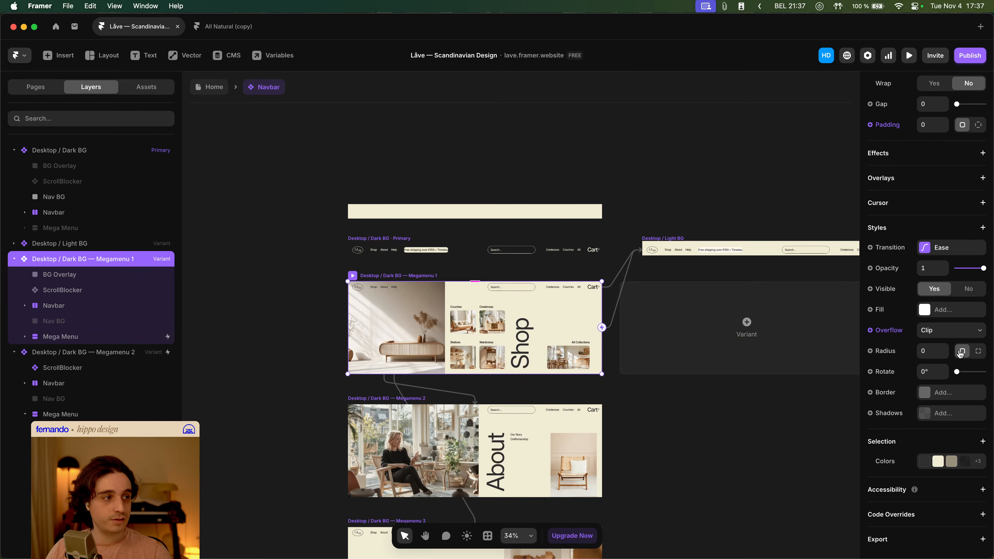
{"action": "left_click", "coordinate": [897, 385]}
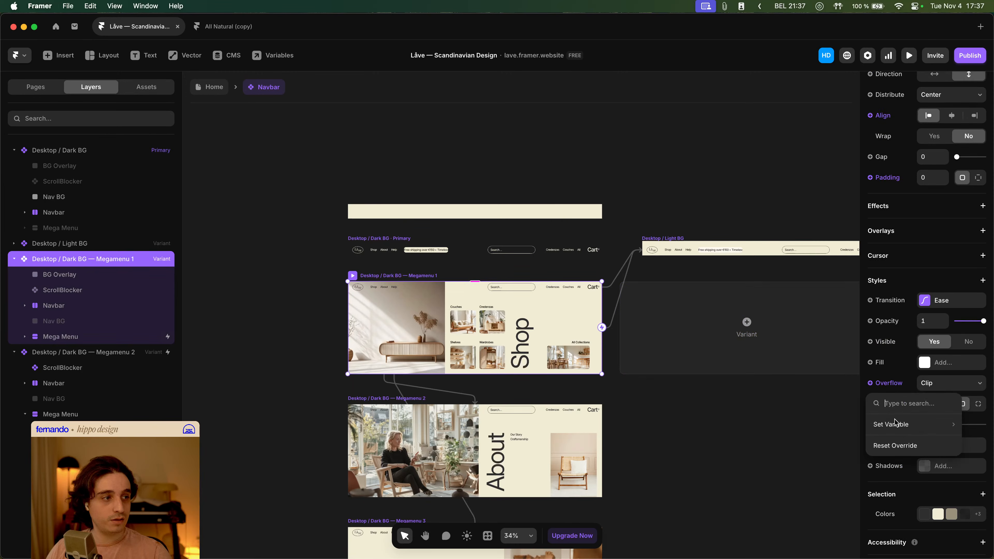
{"action": "left_click", "coordinate": [897, 440]}
- Return to the Home page and preview the Desktop breakpoint
{"action": "left_click", "coordinate": [214, 90]}
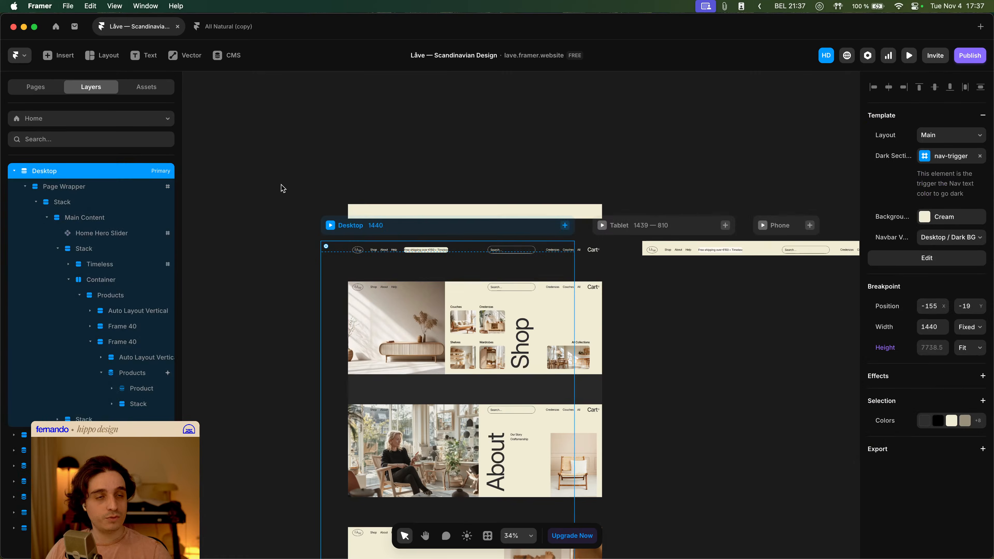
{"action": "key", "text": "super+p"}
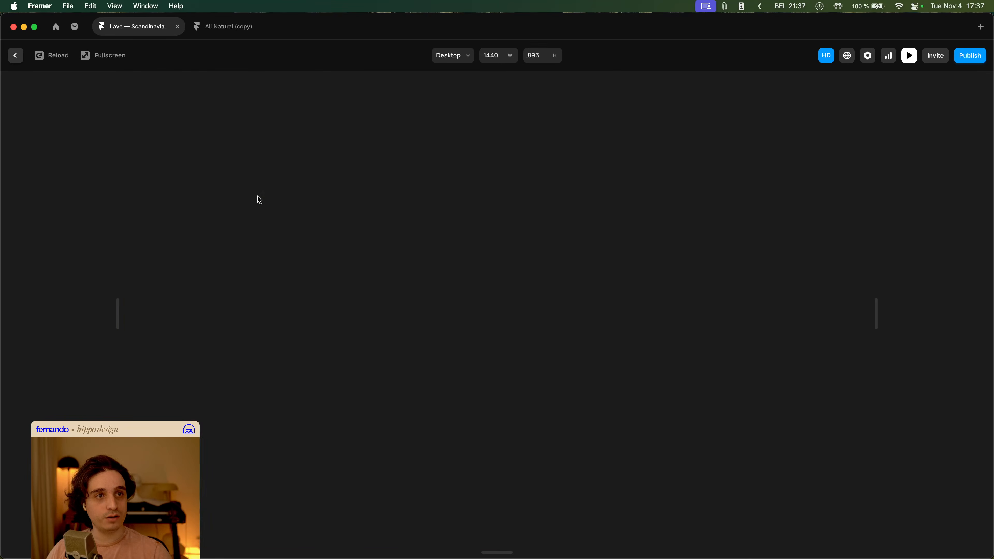
{"action": "key", "text": "Escape"}
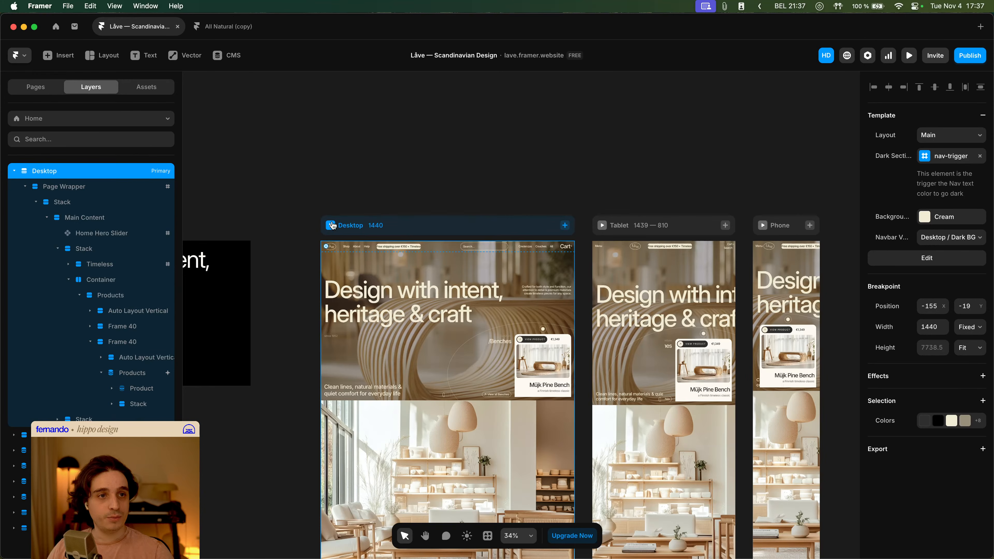
{"action": "left_click", "coordinate": [331, 225]}
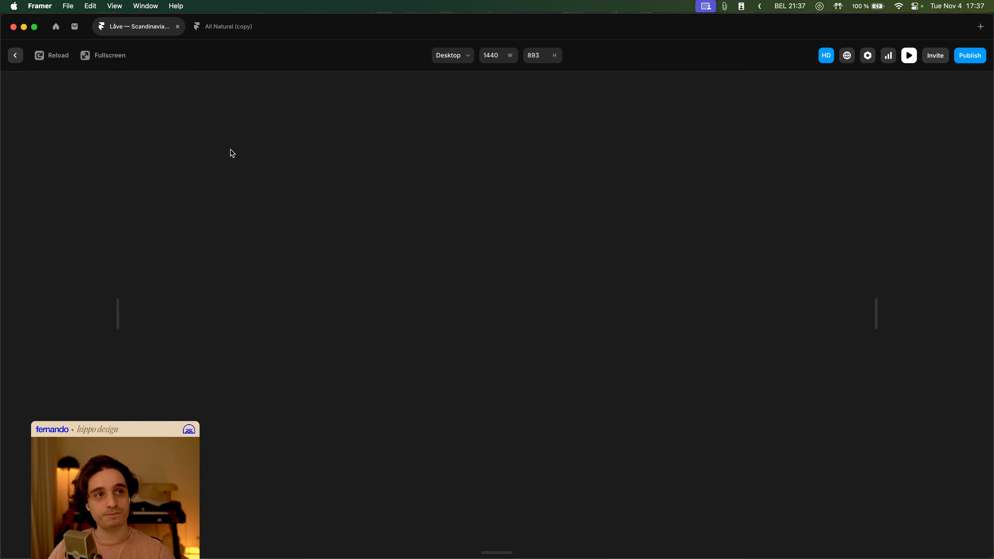
- Reopen the Låve — Scandinavian Design project and preview the Desktop breakpoint
{"action": "left_click", "coordinate": [179, 30]}
{"action": "left_click", "coordinate": [56, 27]}
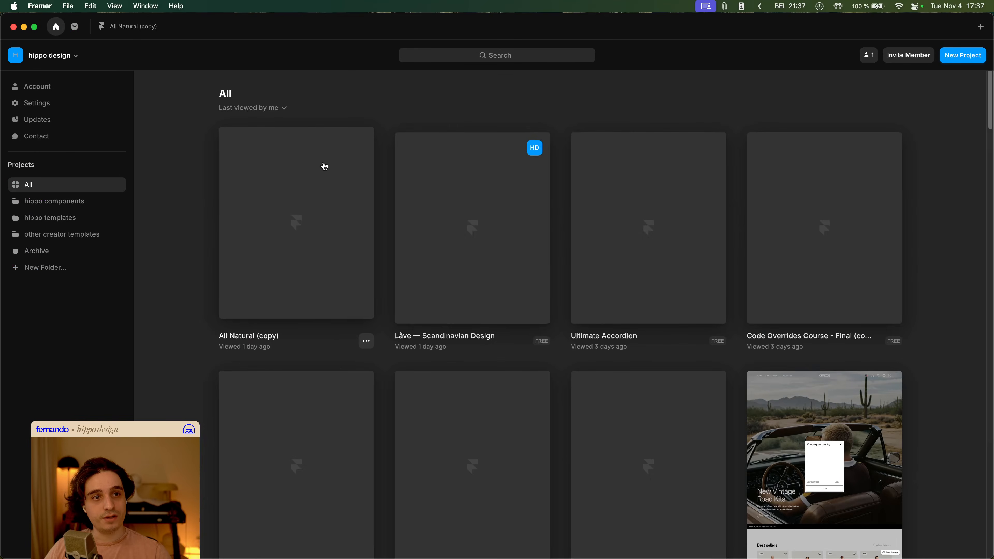
{"action": "left_click", "coordinate": [461, 206]}
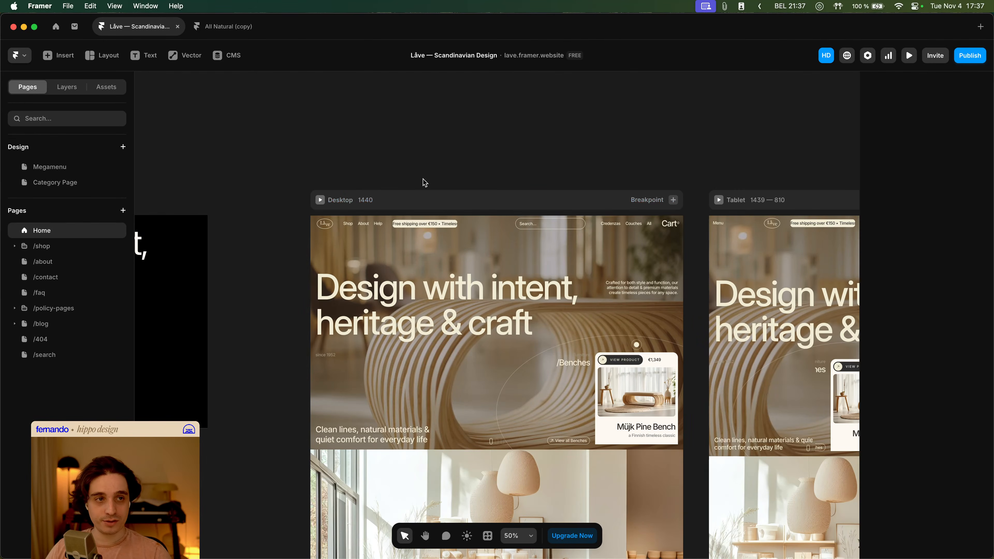
{"action": "left_click", "coordinate": [321, 200]}
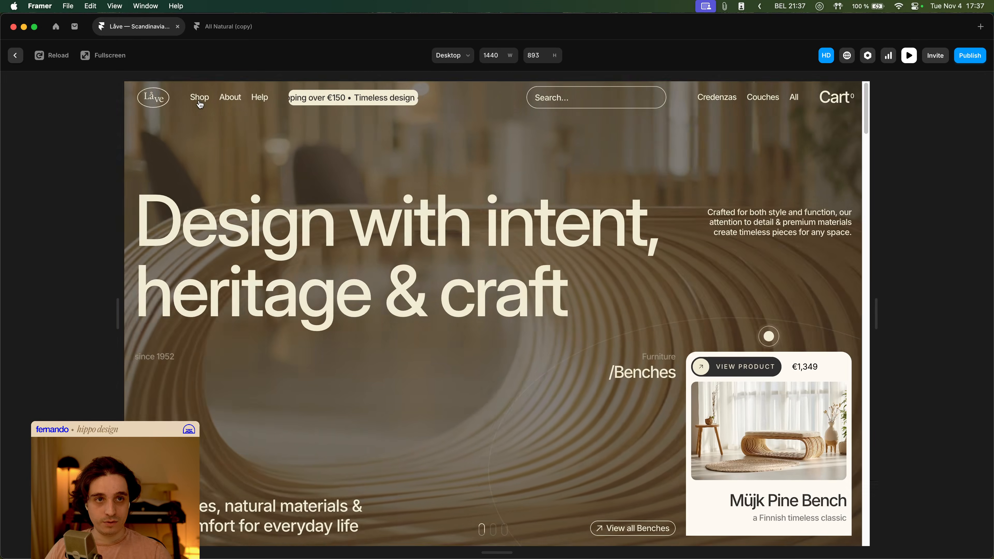
- Test the Shop mega menu in the Desktop preview at different scroll positions
{"action": "left_click", "coordinate": [200, 97]}
{"action": "left_click", "coordinate": [202, 102]}
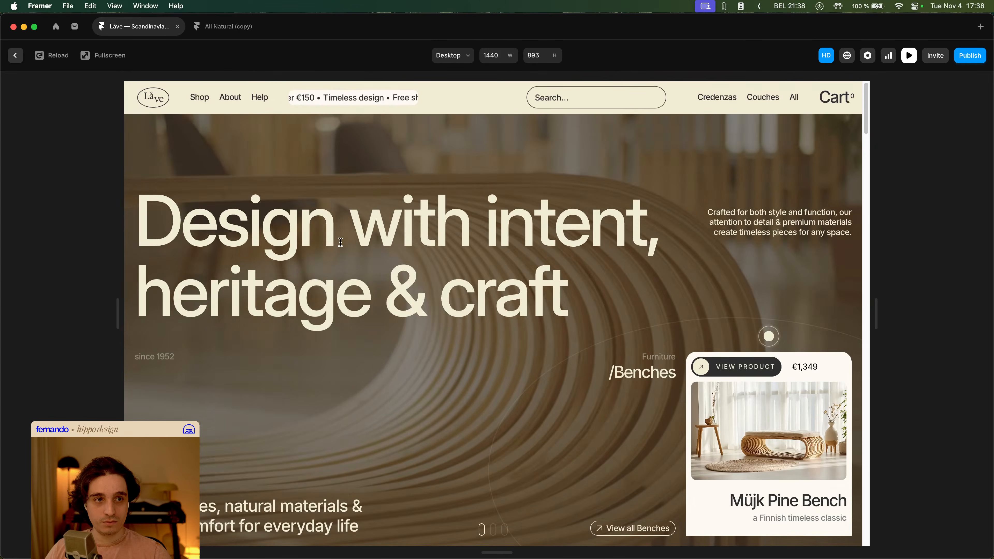
{"action": "left_click", "coordinate": [202, 105]}
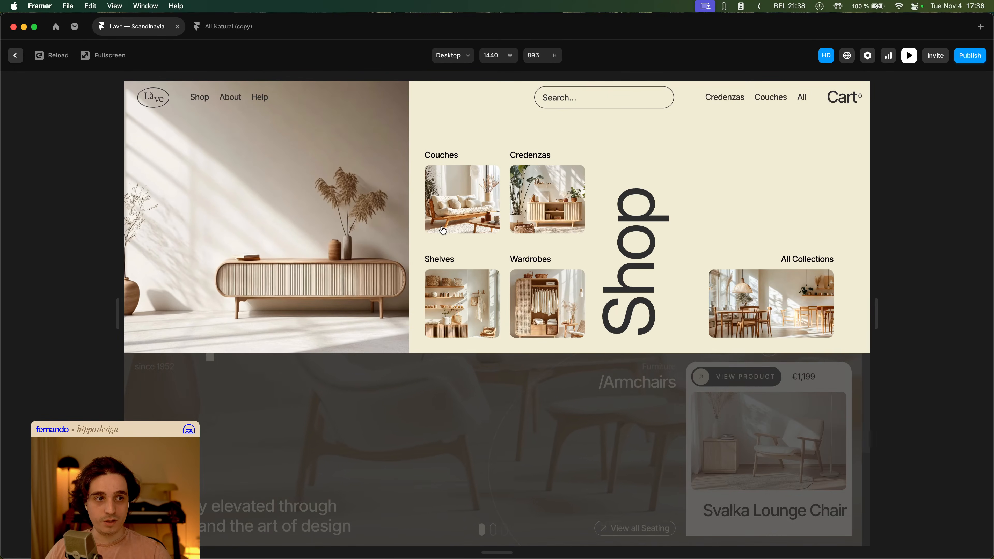
{"action": "left_click", "coordinate": [201, 98]}
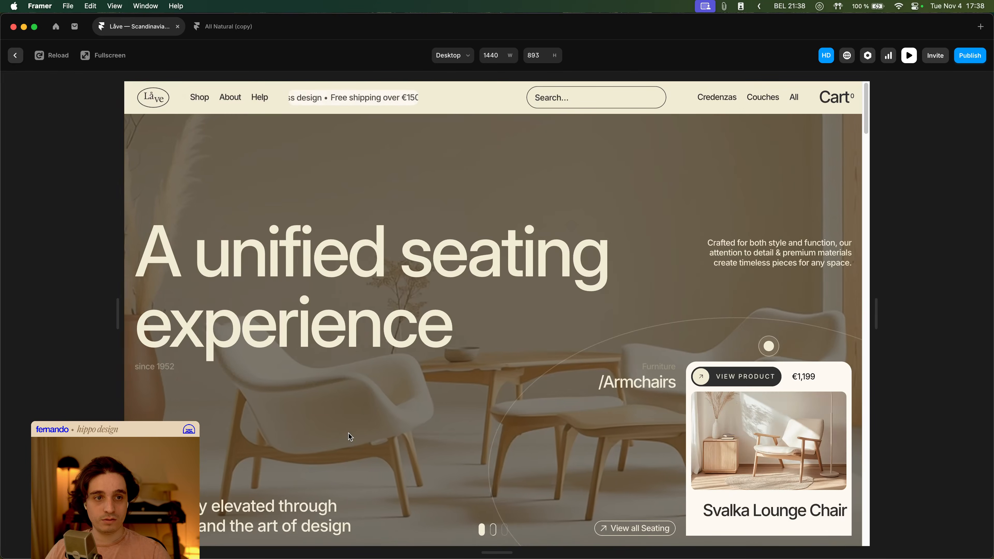
{"action": "left_click", "coordinate": [200, 99]}
{"action": "left_click", "coordinate": [392, 374]}
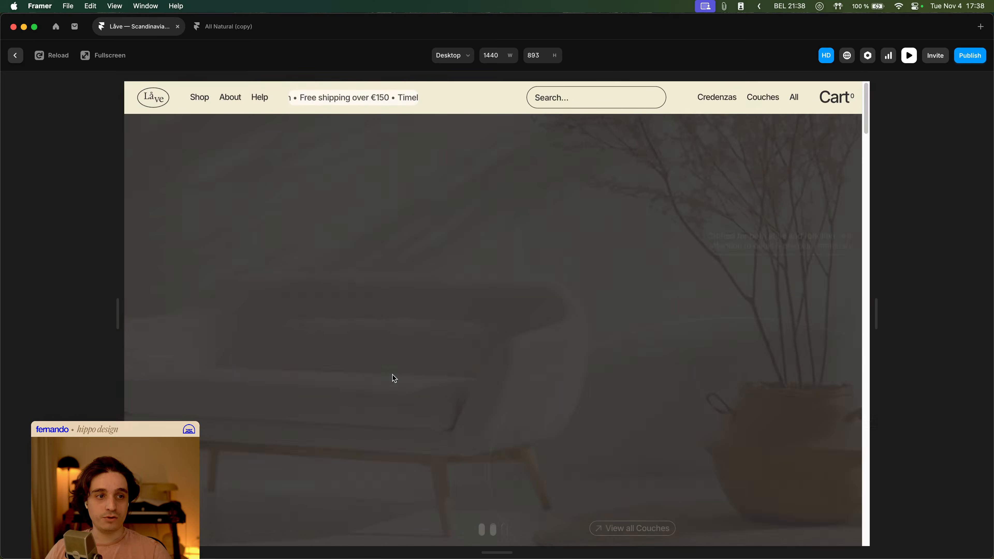
{"action": "scroll", "coordinate": [386, 375], "scroll_direction": "down", "scroll_amount": 10}
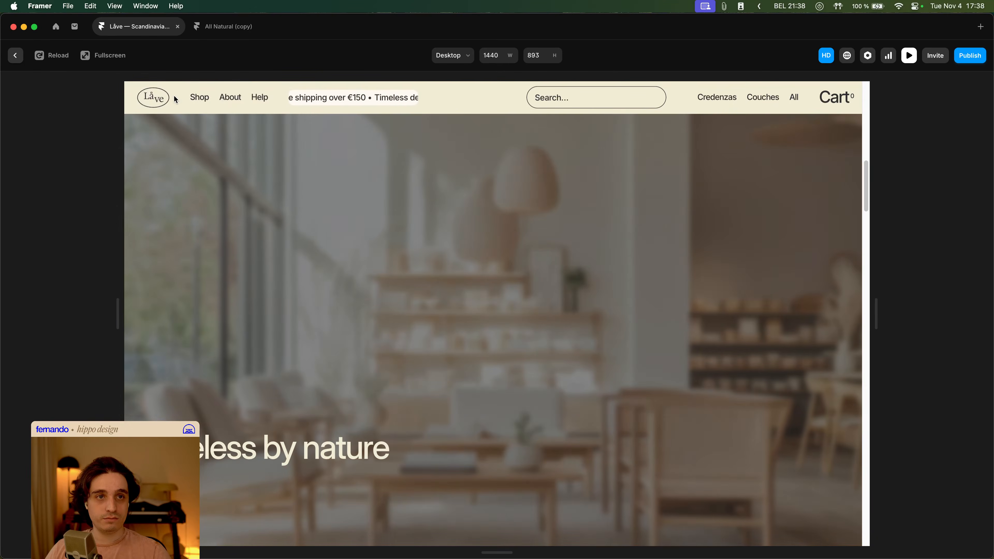
{"action": "left_click", "coordinate": [200, 98]}
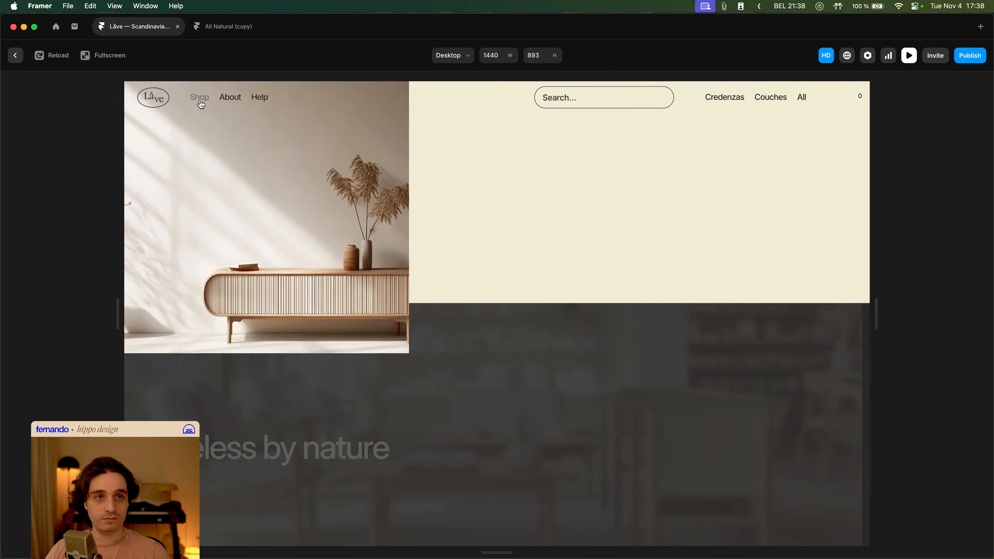
{"action": "left_click", "coordinate": [414, 387]}
{"action": "scroll", "coordinate": [413, 386], "scroll_direction": "down", "scroll_amount": 10}
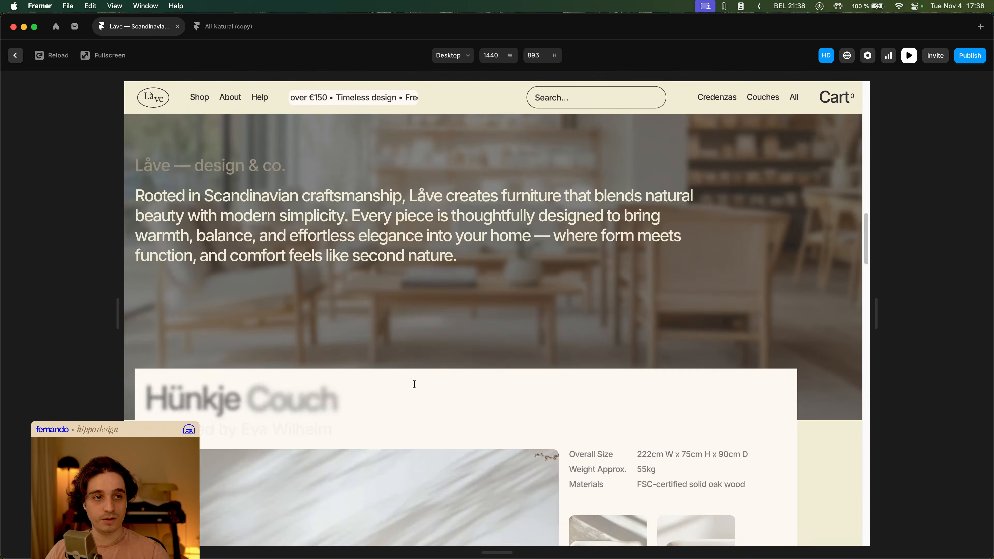
{"action": "left_click", "coordinate": [200, 97]}
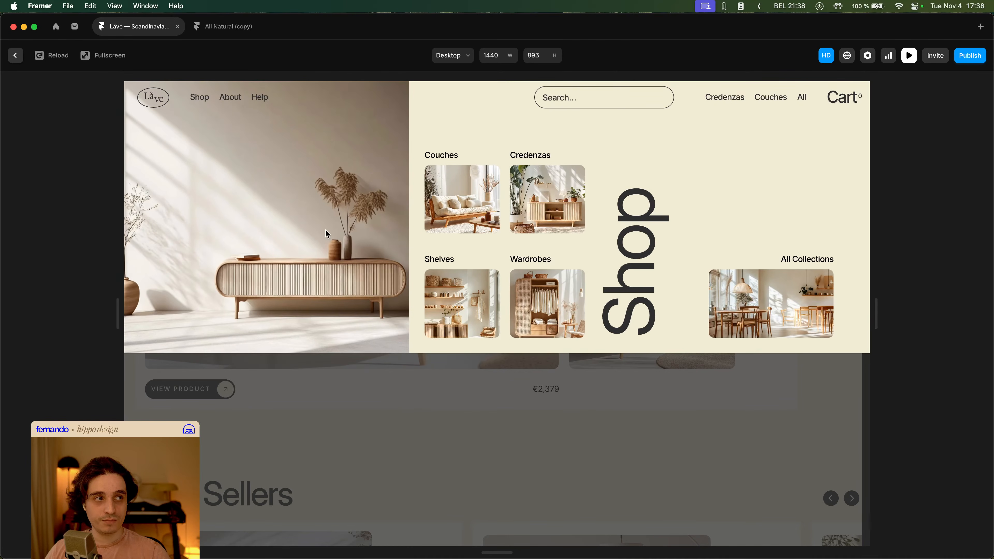
{"action": "scroll", "coordinate": [422, 377], "scroll_direction": "down", "scroll_amount": 20}
{"action": "scroll", "coordinate": [422, 376], "scroll_direction": "up", "scroll_amount": 20}
{"action": "key", "text": "Escape"}
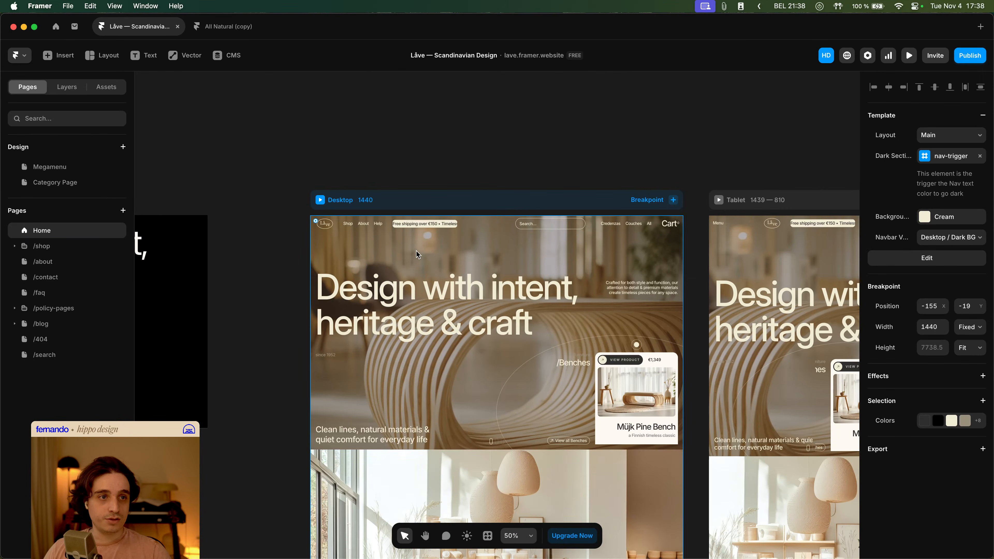
- Set BG Overlay's opacity to 0 in the primary Desktop / Dark BG variant of the Navbar
{"action": "double_click", "coordinate": [374, 224]}
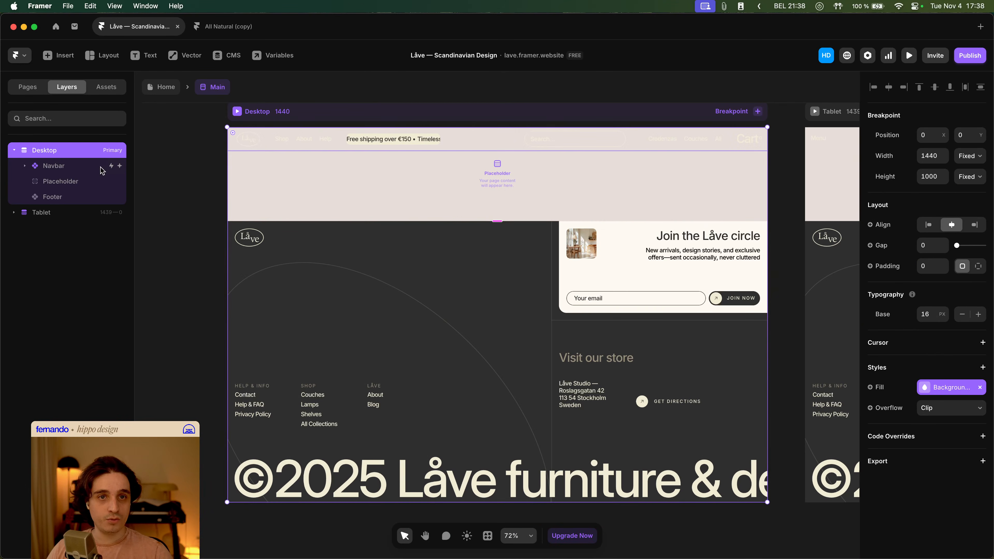
{"action": "left_click", "coordinate": [302, 130]}
{"action": "double_click", "coordinate": [301, 132]}
{"action": "left_click", "coordinate": [97, 166]}
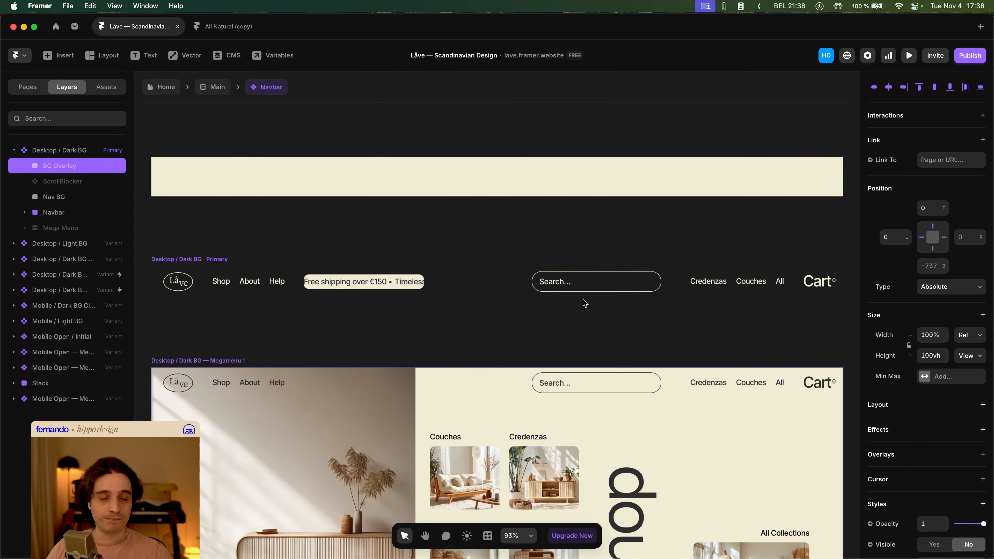
{"action": "scroll", "coordinate": [955, 370], "scroll_direction": "down", "scroll_amount": 5}
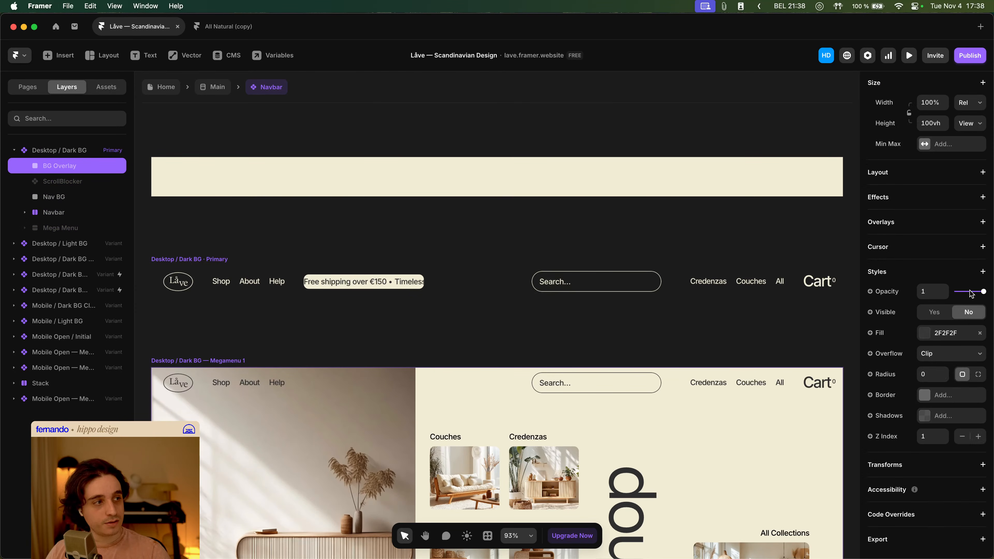
{"action": "left_click_drag", "start_coordinate": [972, 294], "coordinate": [955, 292]}
{"action": "scroll", "coordinate": [306, 341], "scroll_direction": "down", "scroll_amount": 5}
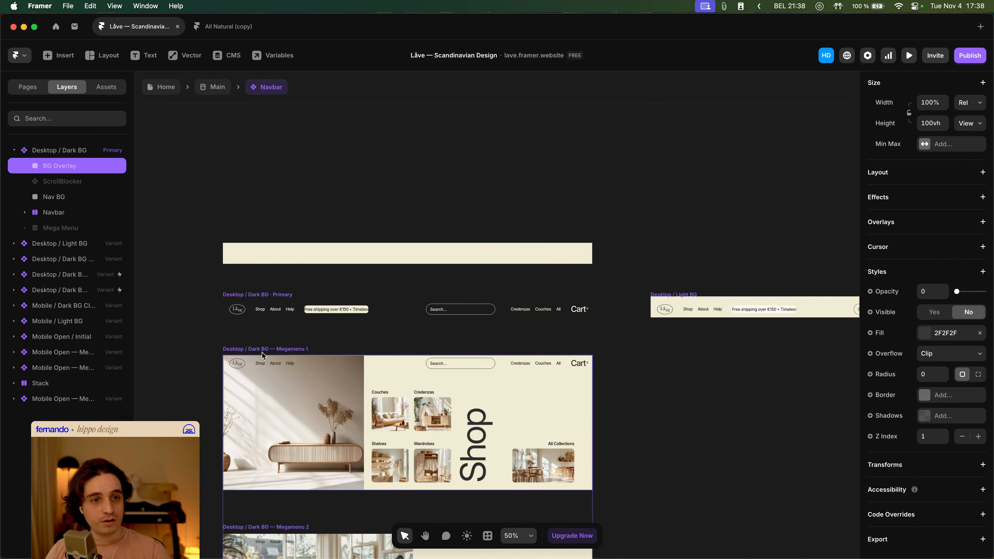
- Set BG Overlay's opacity to 1 in the Megamenu 1 variant
{"action": "left_click", "coordinate": [260, 351]}
{"action": "left_click", "coordinate": [78, 279]}
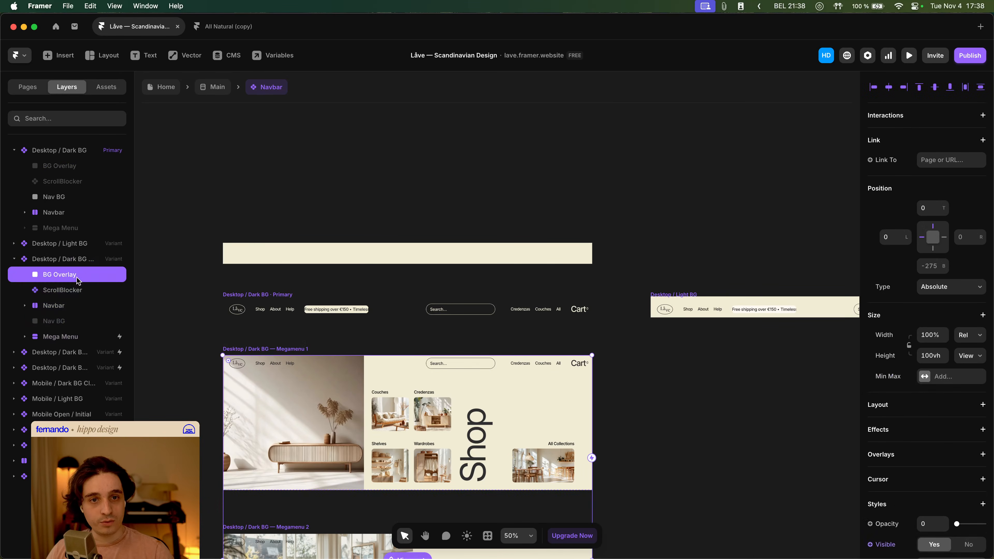
{"action": "scroll", "coordinate": [941, 339], "scroll_direction": "down", "scroll_amount": 5}
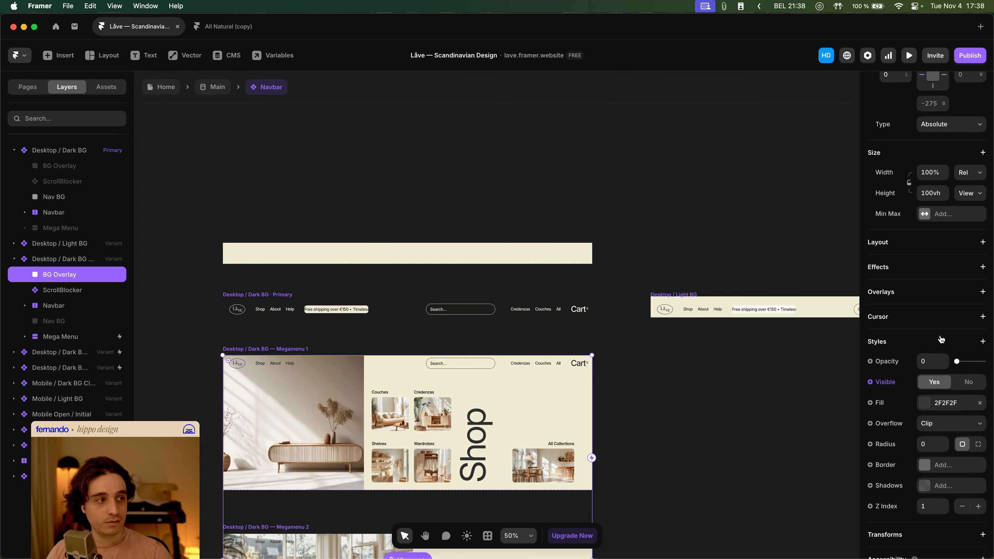
{"action": "left_click", "coordinate": [939, 360]}
{"action": "type", "text": "1"}
{"action": "key", "text": "Tab"}
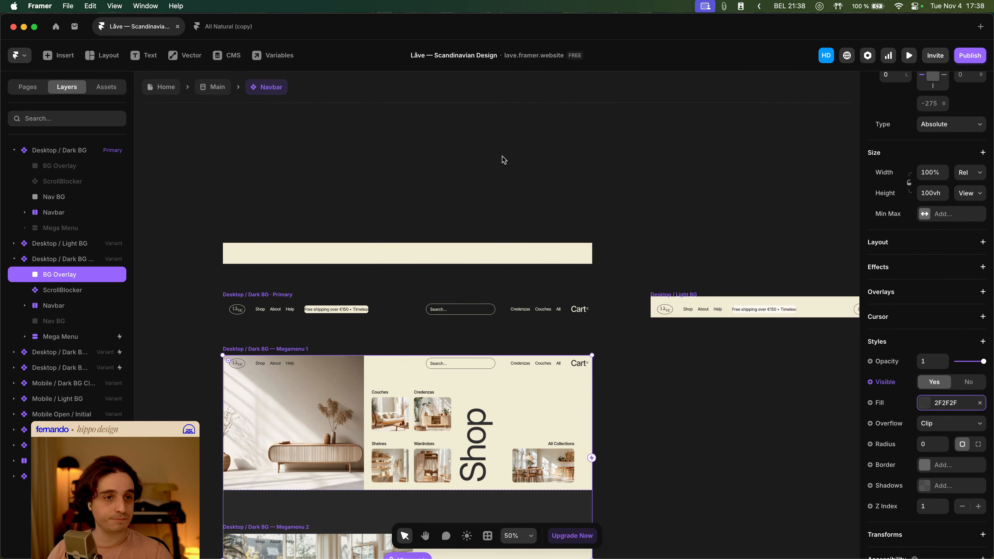
- Return to the Home page and check the Shop menu overlay in the Desktop preview
{"action": "left_click", "coordinate": [488, 185]}
{"action": "left_click", "coordinate": [218, 87]}
{"action": "left_click", "coordinate": [166, 87]}
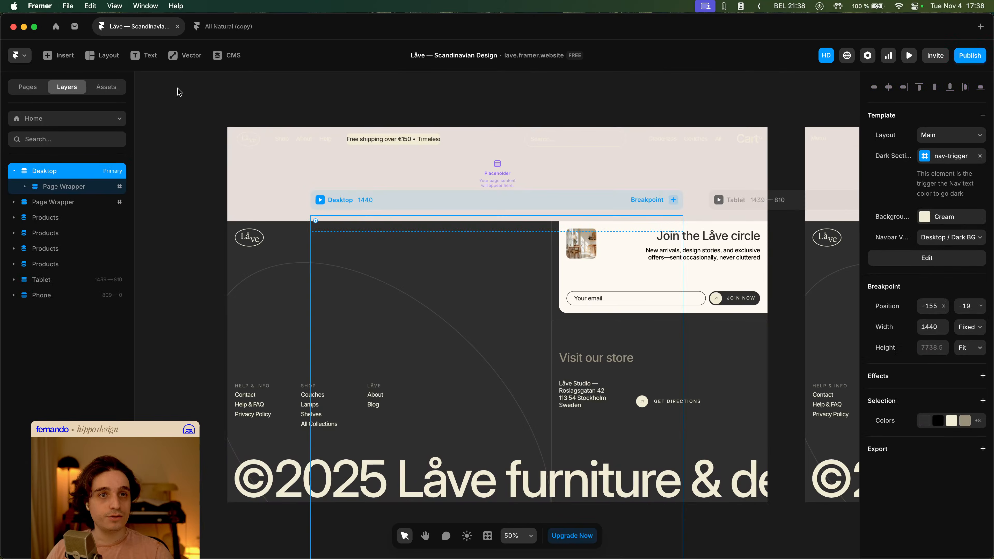
{"action": "left_click", "coordinate": [320, 201]}
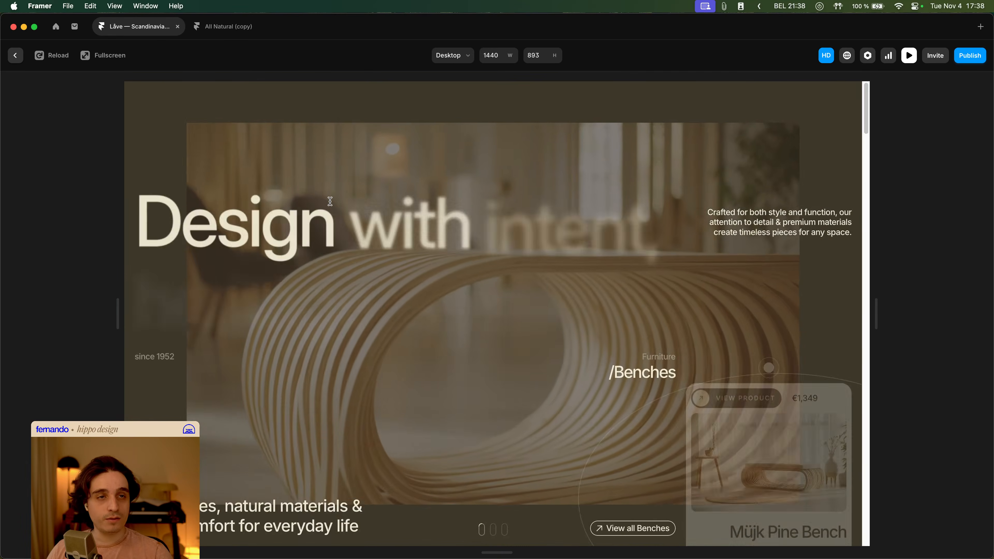
{"action": "scroll", "coordinate": [324, 197], "scroll_direction": "down", "scroll_amount": 10}
{"action": "scroll", "coordinate": [323, 197], "scroll_direction": "down", "scroll_amount": 10}
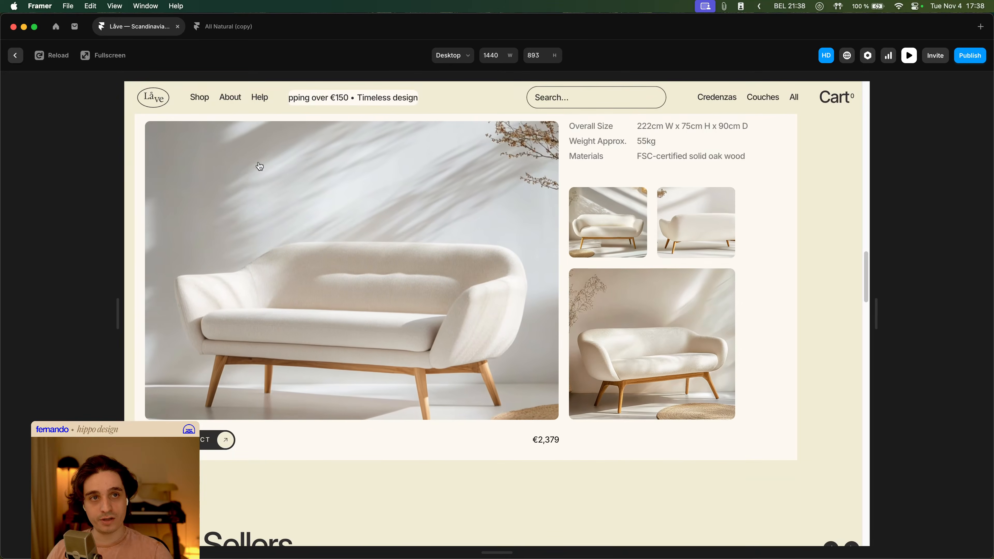
{"action": "mouse_move", "coordinate": [195, 96]}
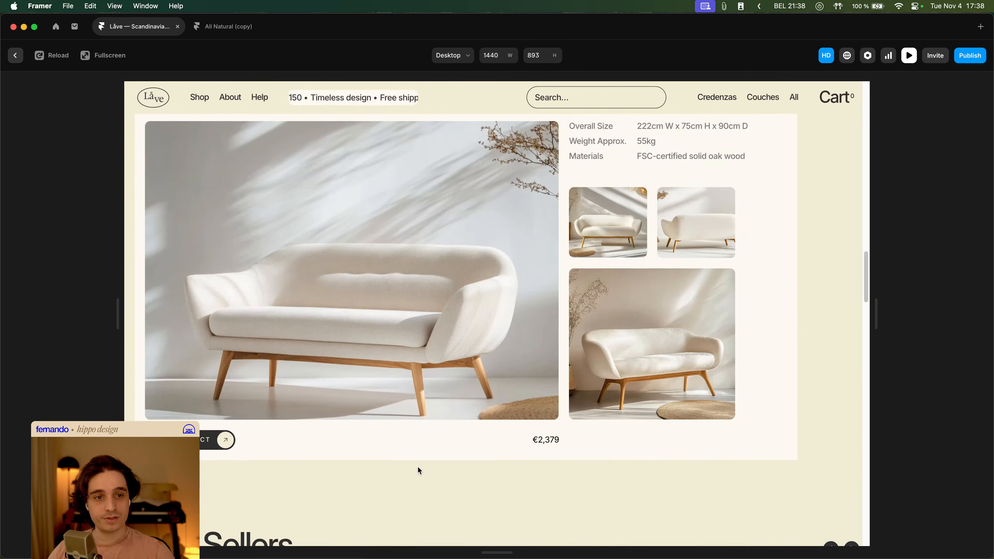
{"action": "key", "text": "Escape"}
- Undo both BG Overlay opacity changes in the Navbar component
{"action": "double_click", "coordinate": [407, 223]}
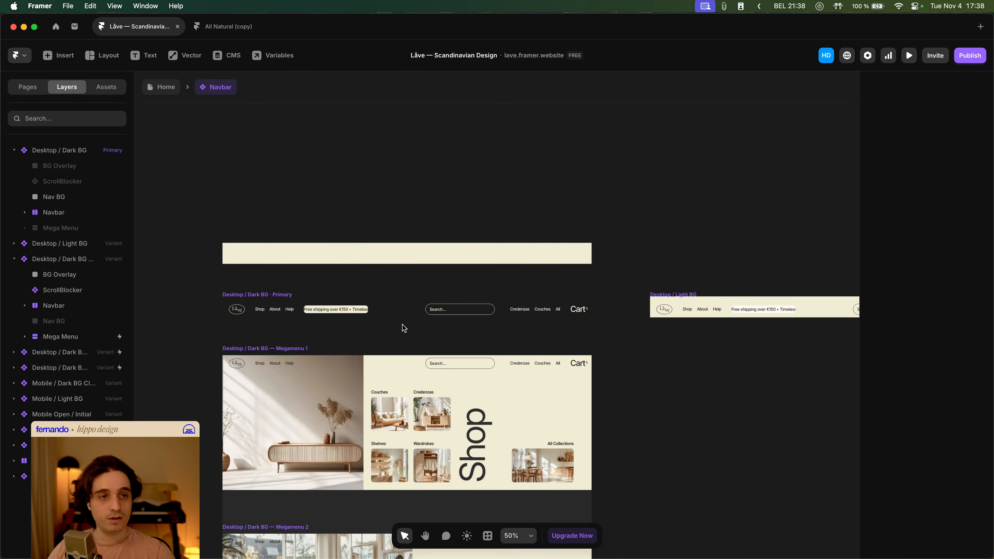
{"action": "key", "text": "super+z"}
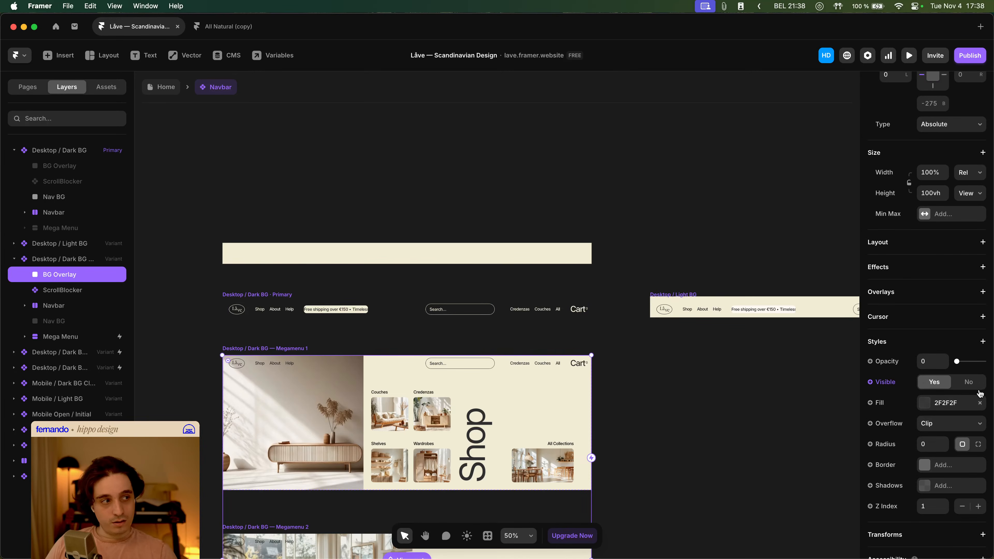
{"action": "key", "text": "super+z"}
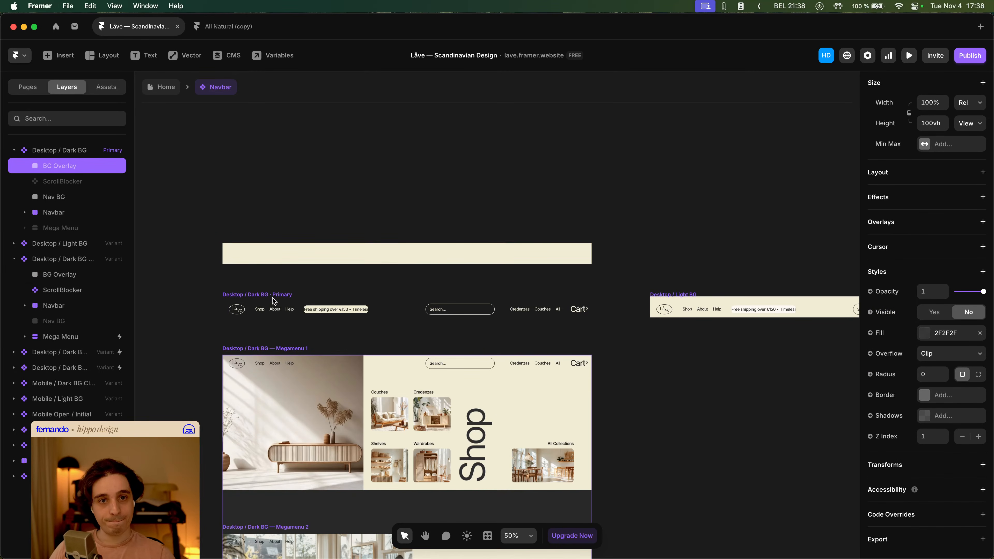
- Add a Fade In appear effect to BG Overlay in the Megamenu 1 variant
{"action": "left_click", "coordinate": [72, 274]}
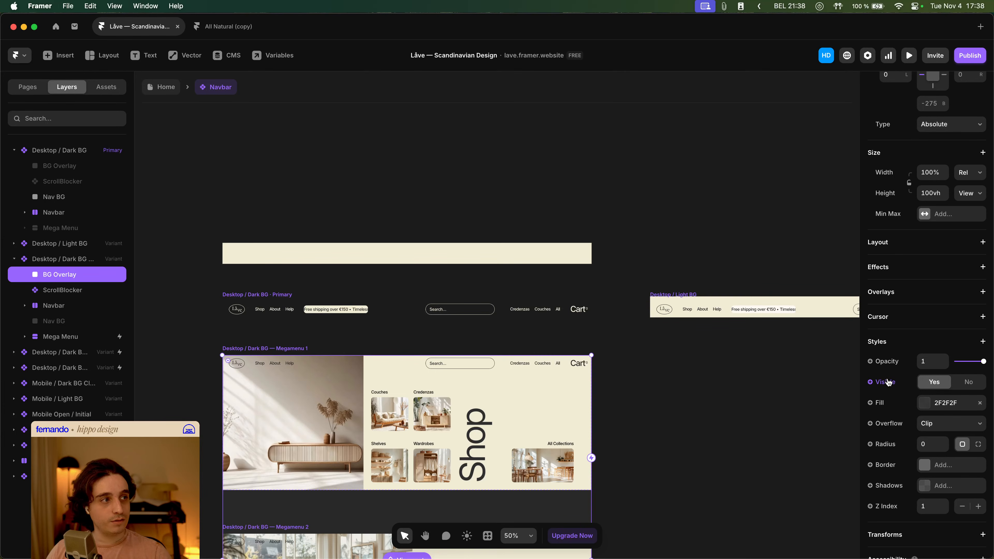
{"action": "left_click", "coordinate": [918, 276]}
{"action": "left_click", "coordinate": [921, 279]}
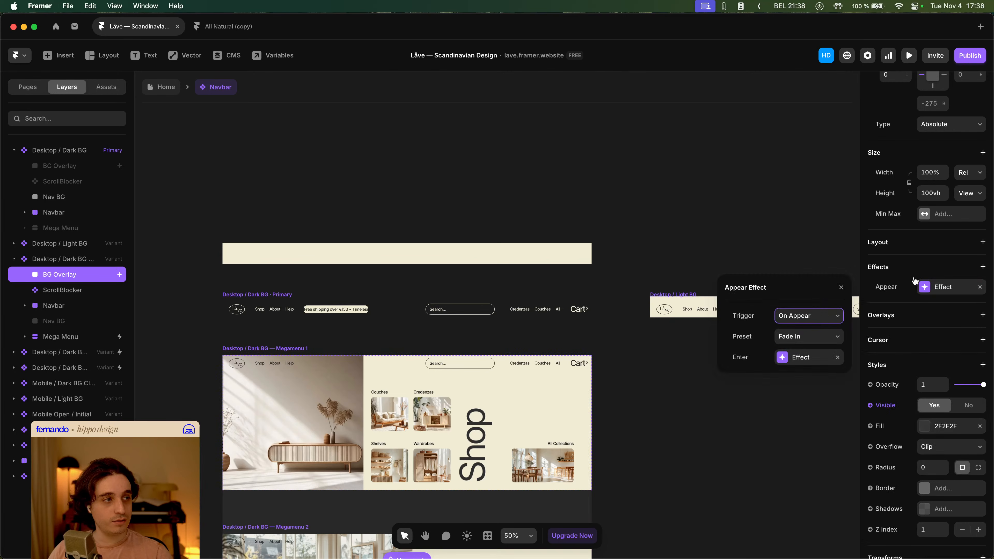
{"action": "left_click", "coordinate": [811, 358]}
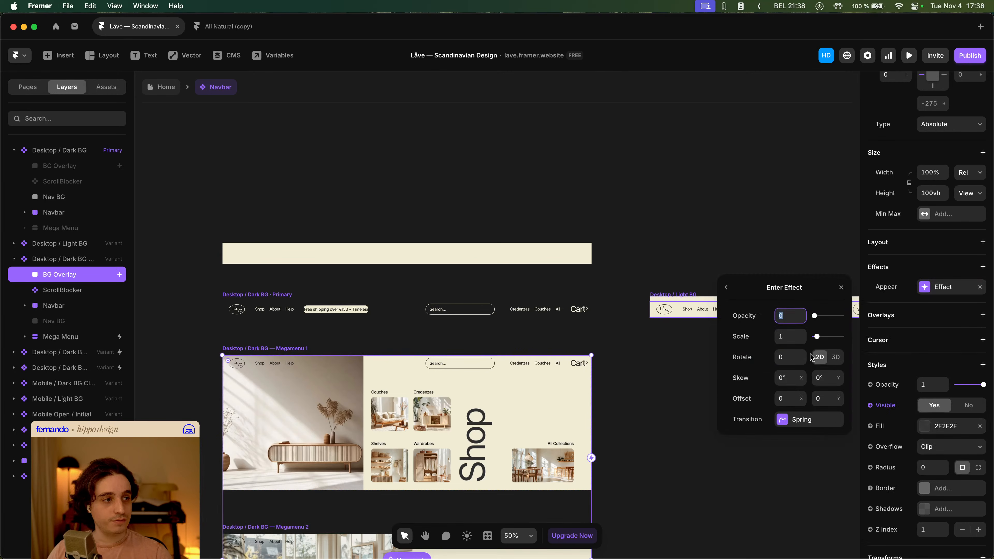
{"action": "left_click", "coordinate": [842, 287]}
{"action": "left_click", "coordinate": [945, 289]}
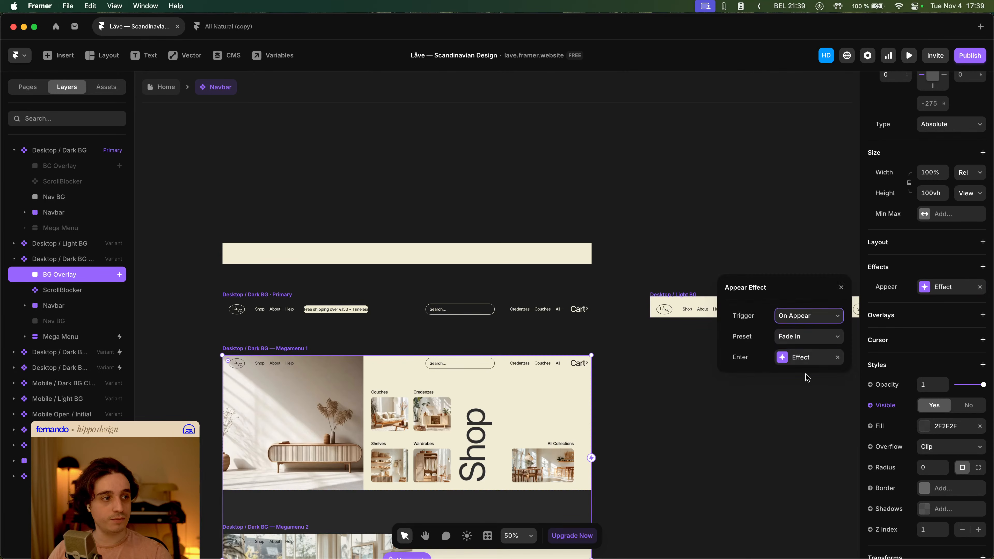
- Set the fade's transition to Ease with a time of 1 second
{"action": "left_click", "coordinate": [808, 357]}
{"action": "left_click", "coordinate": [801, 420]}
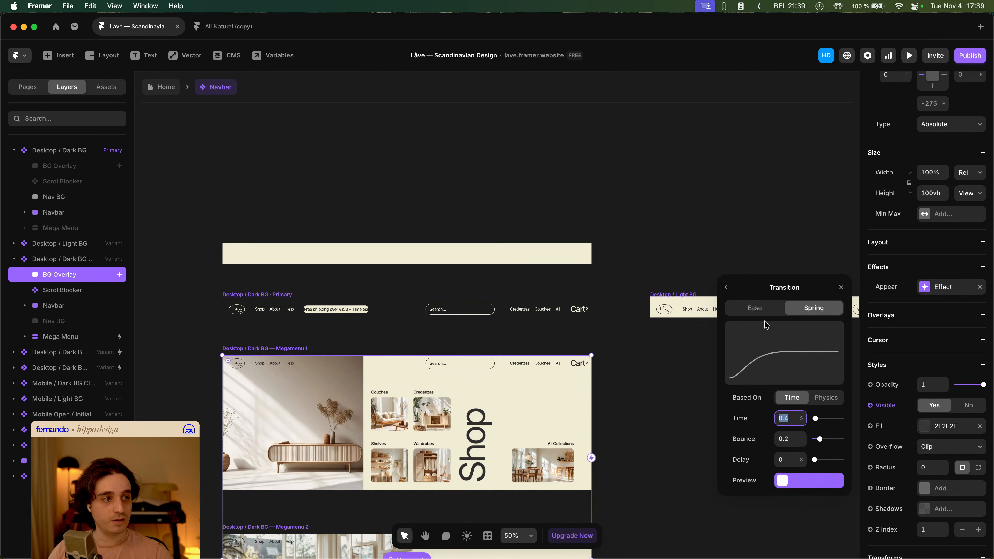
{"action": "left_click", "coordinate": [755, 308]}
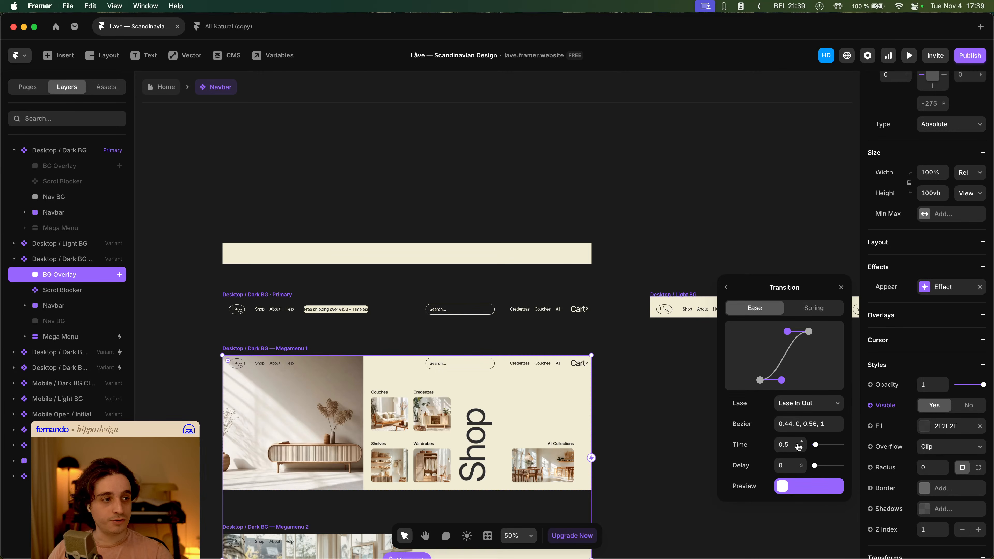
{"action": "left_click", "coordinate": [788, 442]}
{"action": "type", "text": "1"}
{"action": "key", "text": "Tab"}
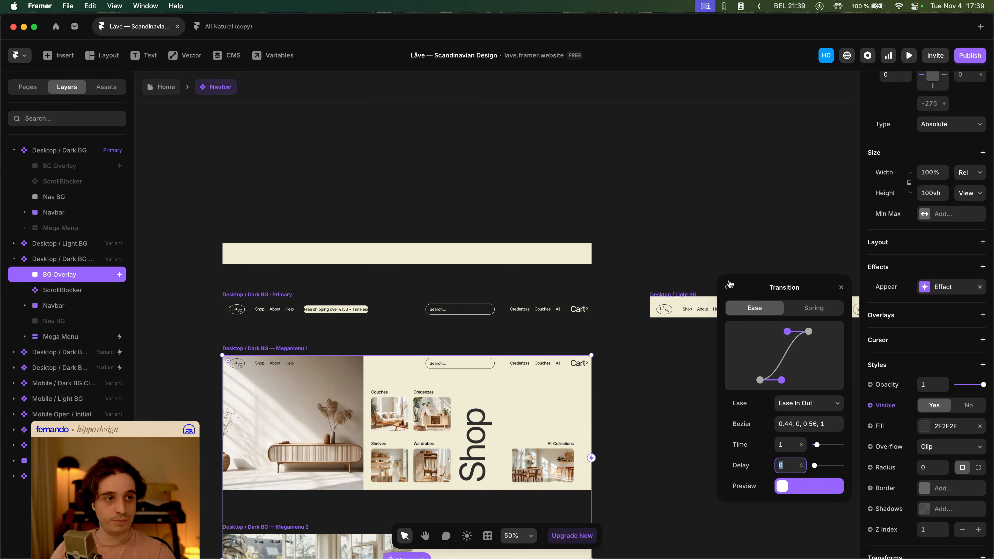
{"action": "left_click", "coordinate": [456, 160]}
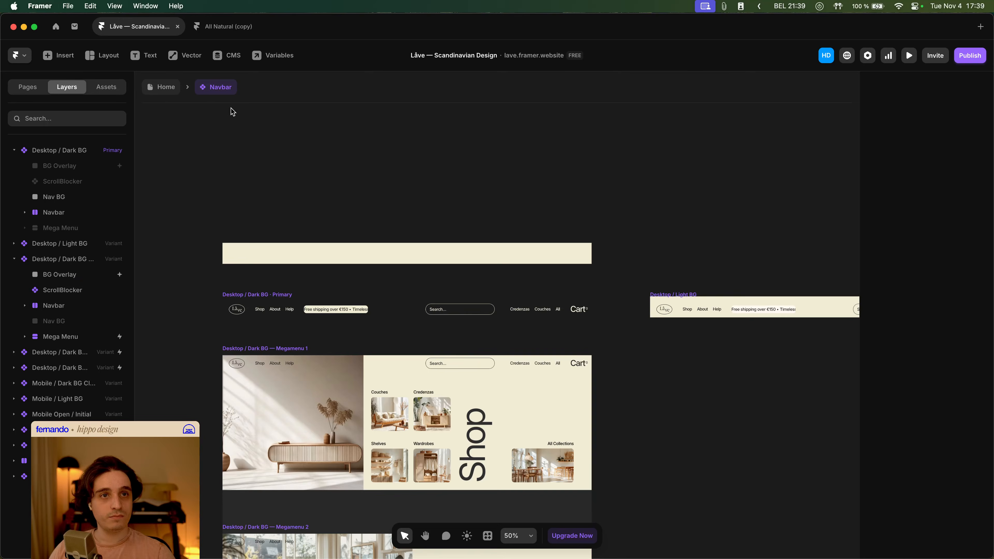
- Return to the Home page, open the Desktop preview, and open and close the Shop mega menu
{"action": "left_click", "coordinate": [166, 87]}
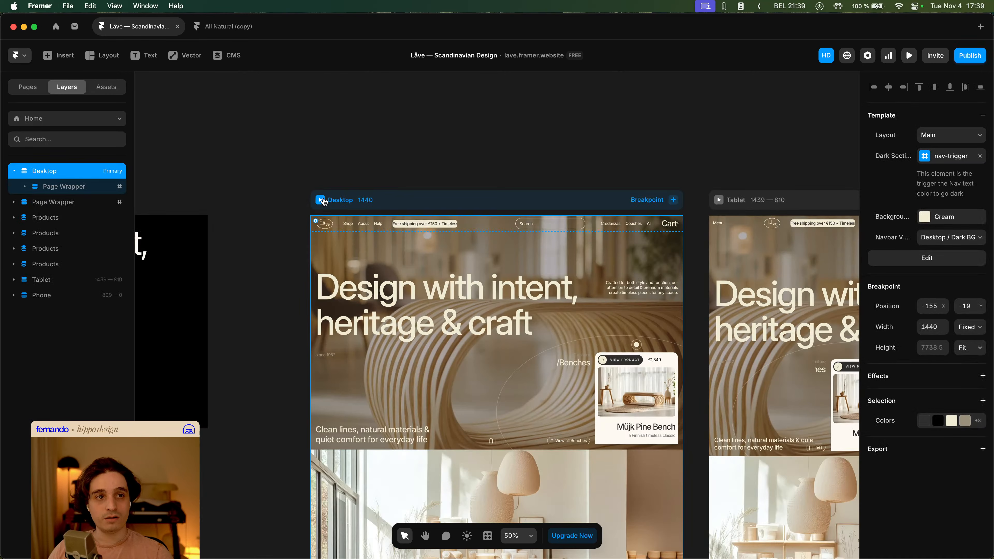
{"action": "left_click", "coordinate": [323, 200]}
{"action": "scroll", "coordinate": [316, 200], "scroll_direction": "down", "scroll_amount": 10}
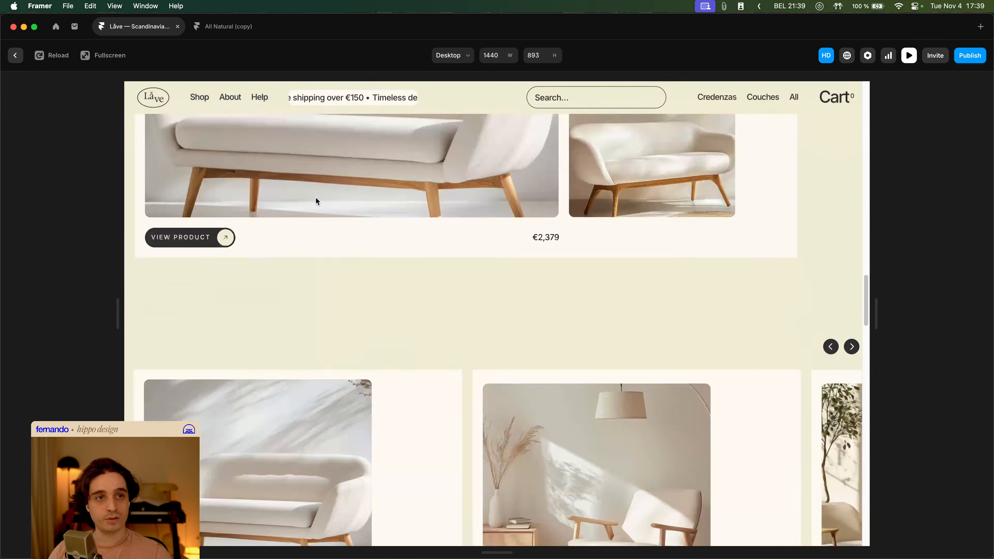
{"action": "scroll", "coordinate": [315, 197], "scroll_direction": "down", "scroll_amount": 1}
{"action": "left_click", "coordinate": [202, 97]}
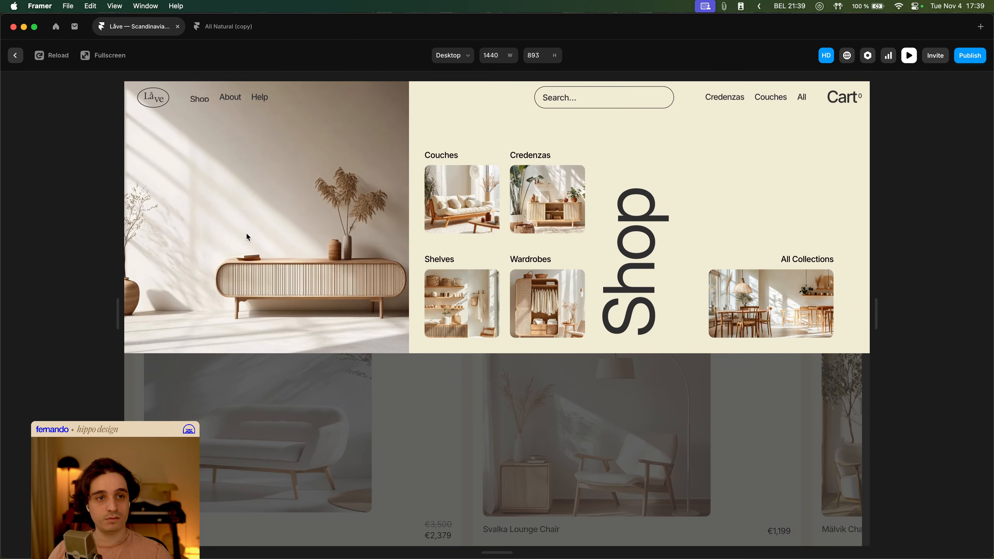
{"action": "left_click", "coordinate": [283, 389]}
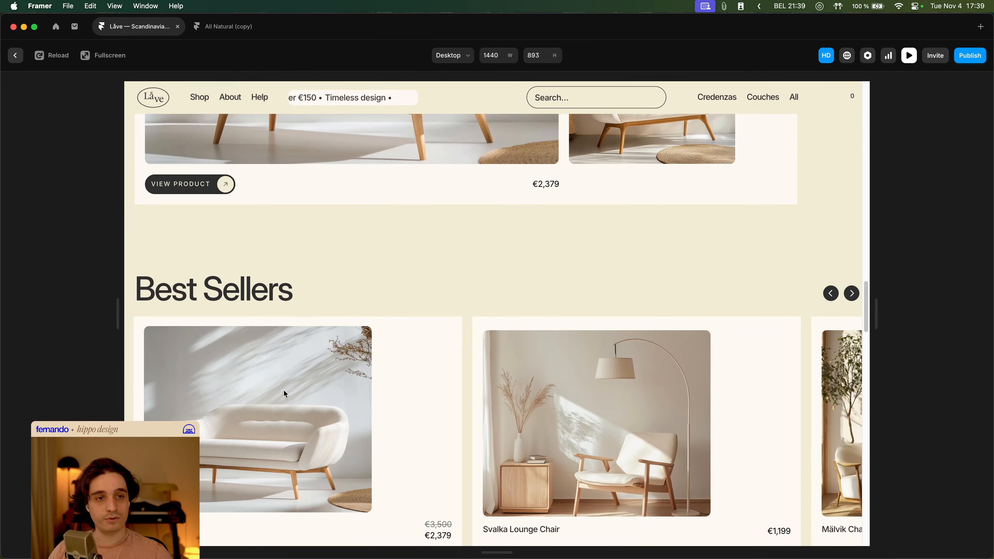
{"action": "left_click", "coordinate": [200, 102]}
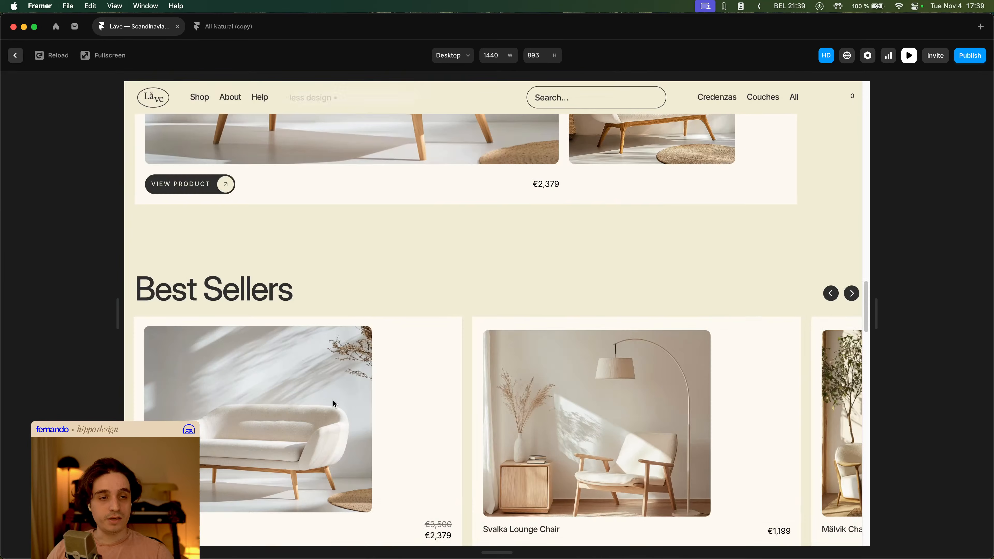
{"action": "key", "text": "Escape"}
- Open the Navbar component and inspect the BG Overlay layer in the primary Desktop / Dark BG variant
{"action": "double_click", "coordinate": [426, 340]}
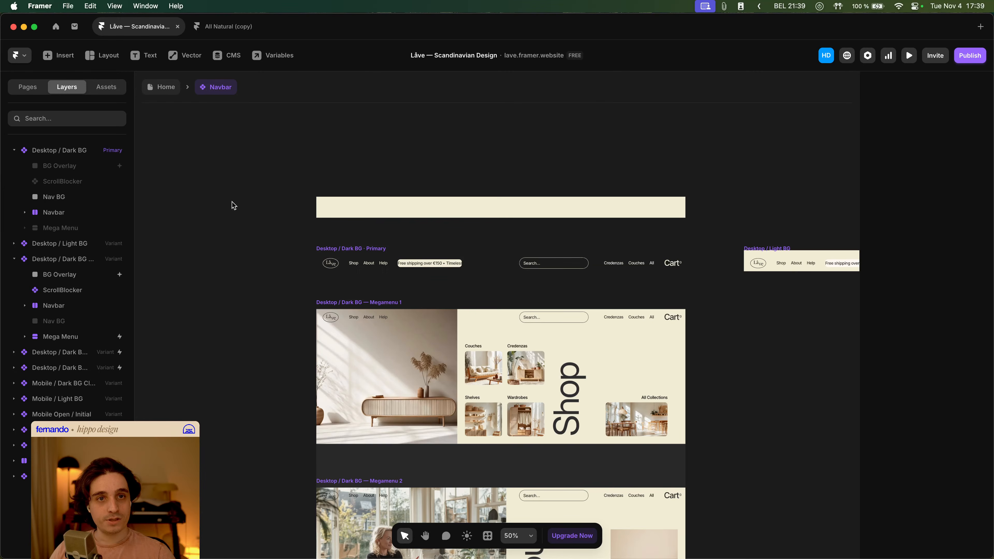
{"action": "left_click", "coordinate": [97, 172]}
{"action": "key", "text": "space"}
{"action": "left_click_drag", "start_coordinate": [422, 247], "coordinate": [376, 228]}
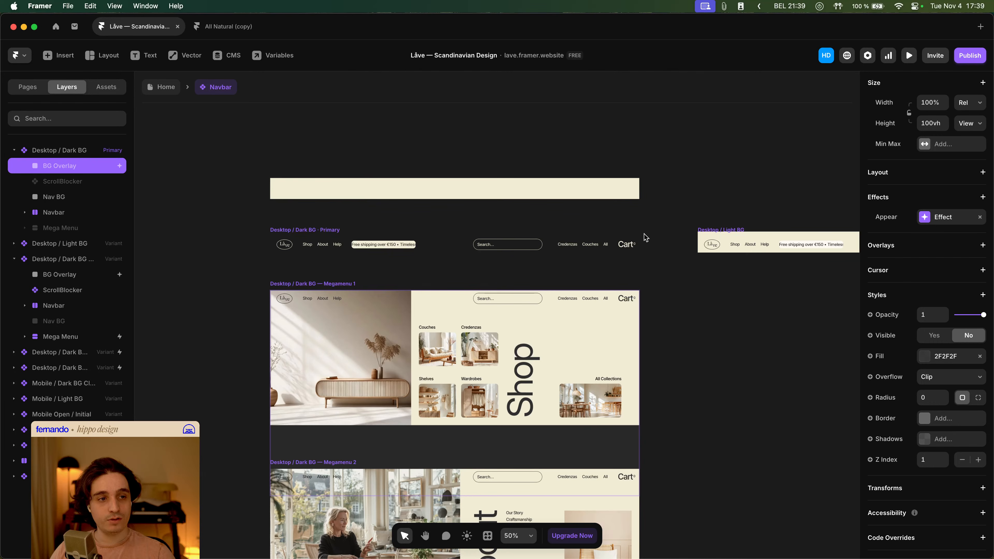
- Go back to Home and test the Shop menu overlay while scrolling in the Desktop preview
{"action": "left_click", "coordinate": [155, 89]}
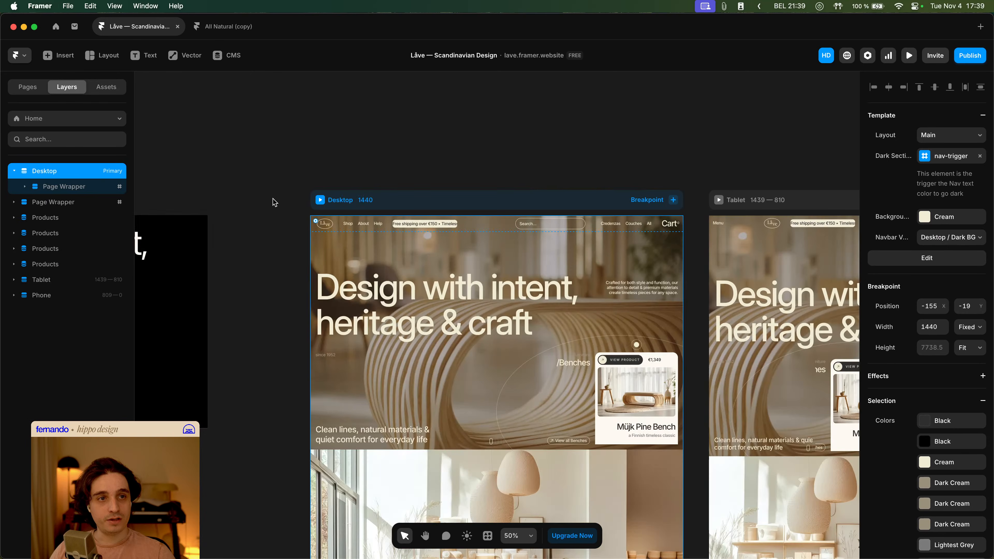
{"action": "left_click", "coordinate": [320, 200]}
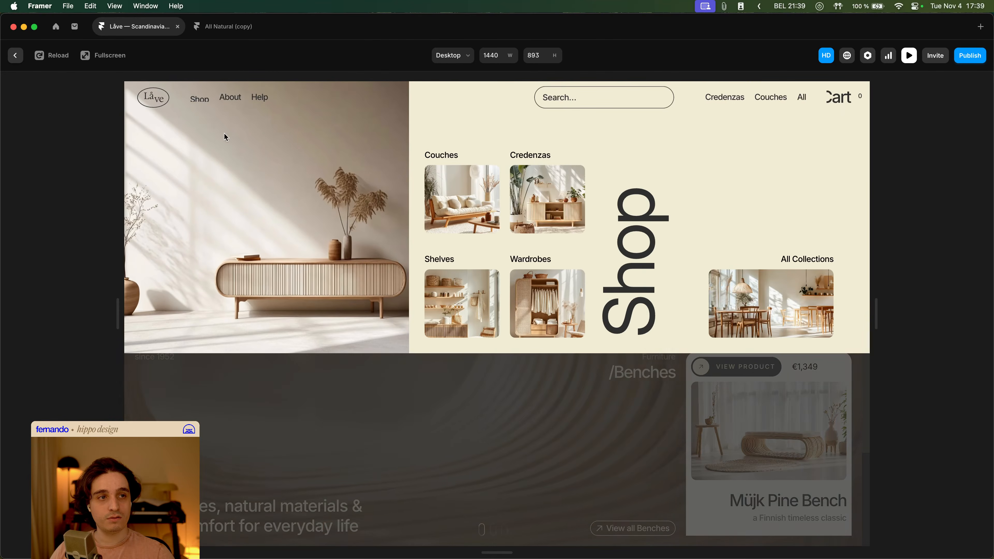
{"action": "scroll", "coordinate": [625, 391], "scroll_direction": "down", "scroll_amount": 15}
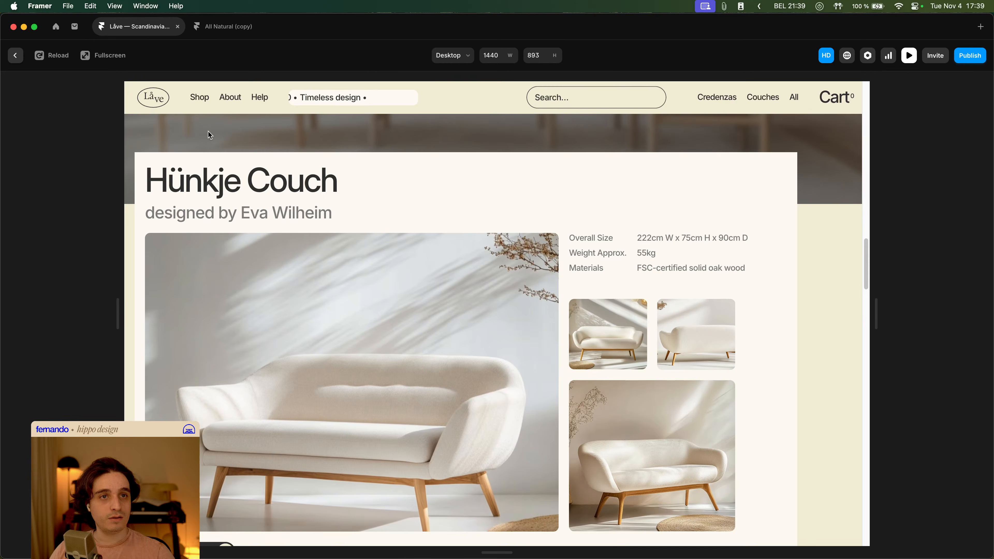
{"action": "mouse_move", "coordinate": [200, 101]}
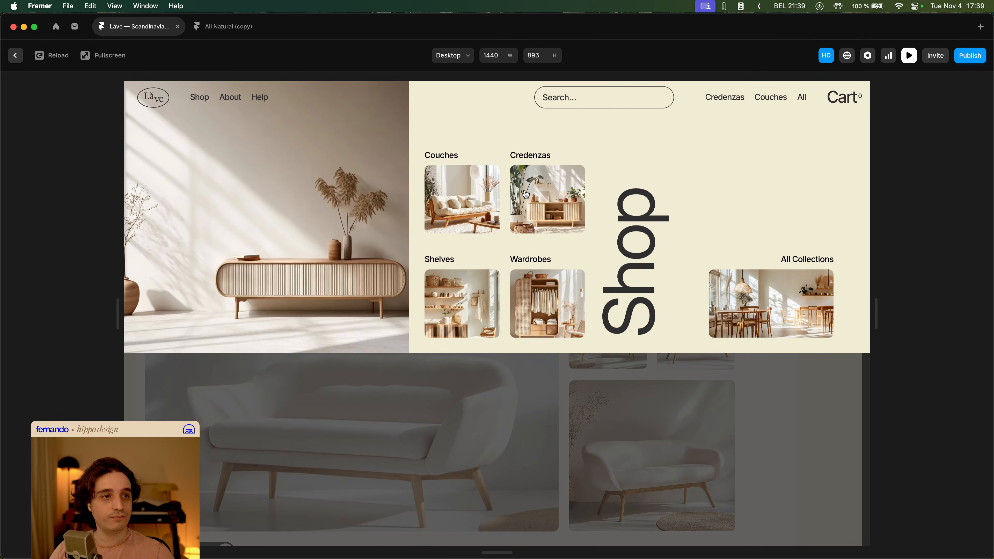
{"action": "scroll", "coordinate": [666, 323], "scroll_direction": "down", "scroll_amount": 10}
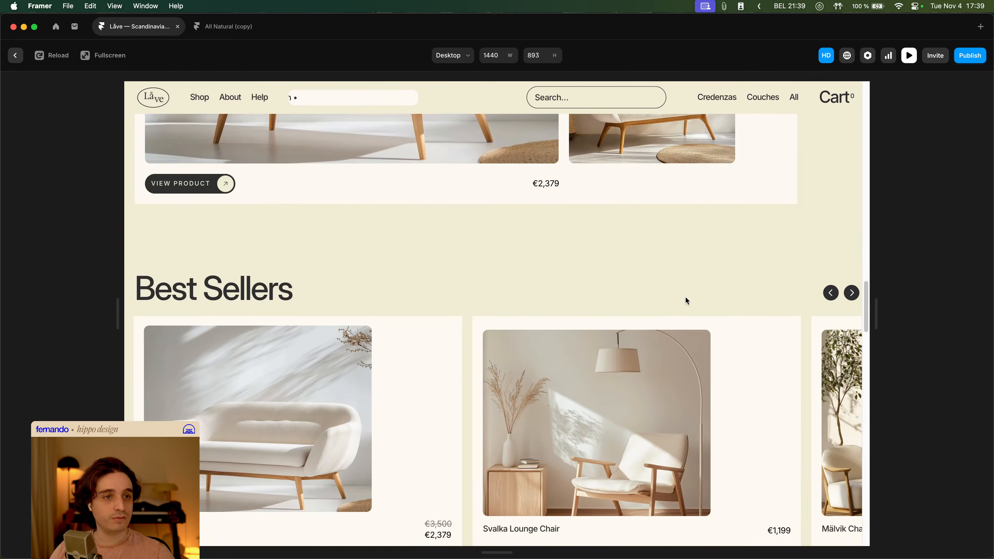
{"action": "scroll", "coordinate": [519, 286], "scroll_direction": "up", "scroll_amount": 2}
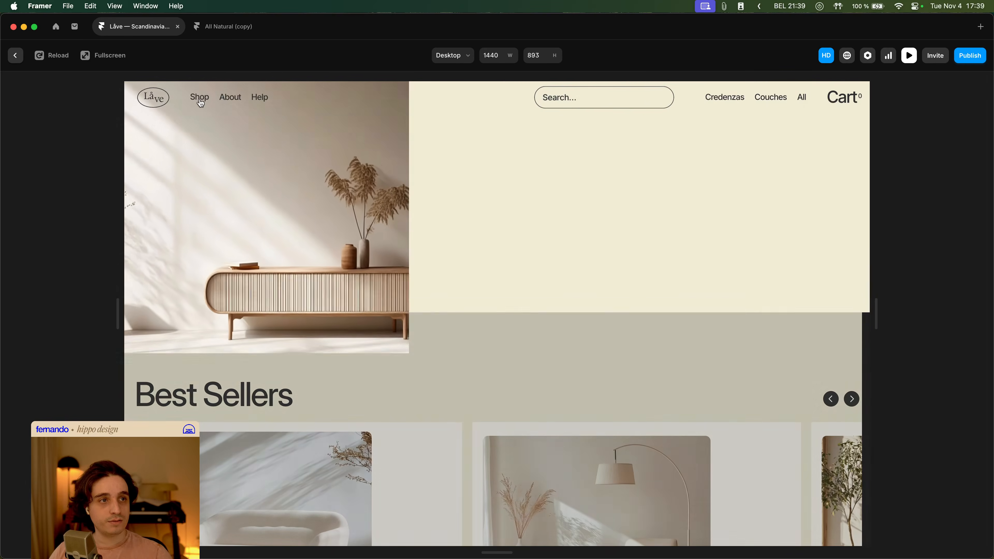
{"action": "key", "text": "Escape"}
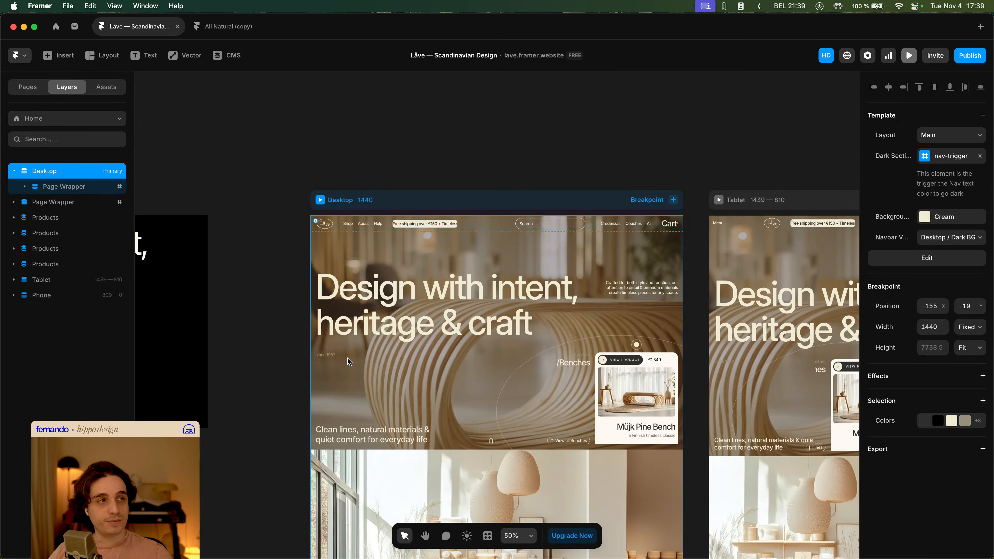
- Enter the Navbar through the Main layout and make the primary variant's Mega Menu visible
{"action": "left_click", "coordinate": [287, 252]}
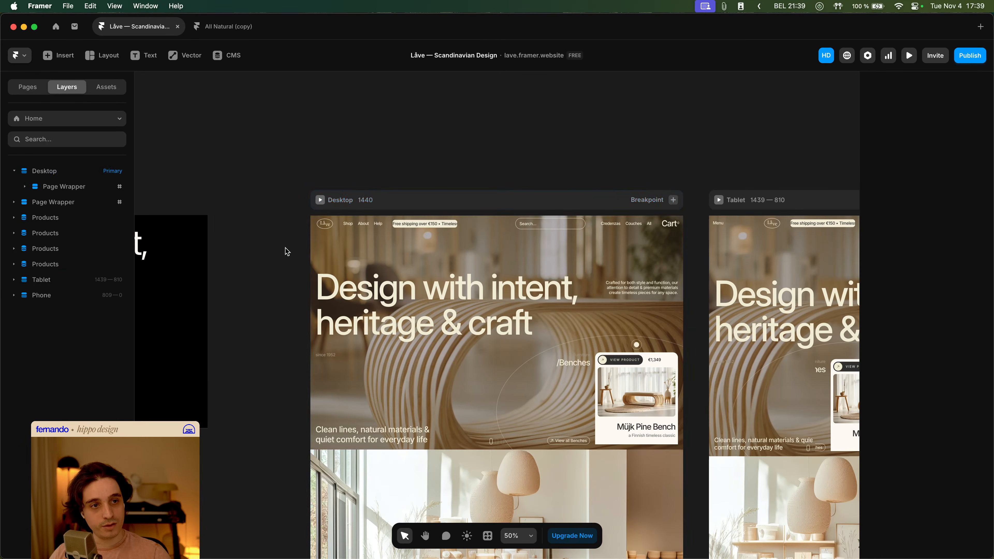
{"action": "double_click", "coordinate": [379, 231]}
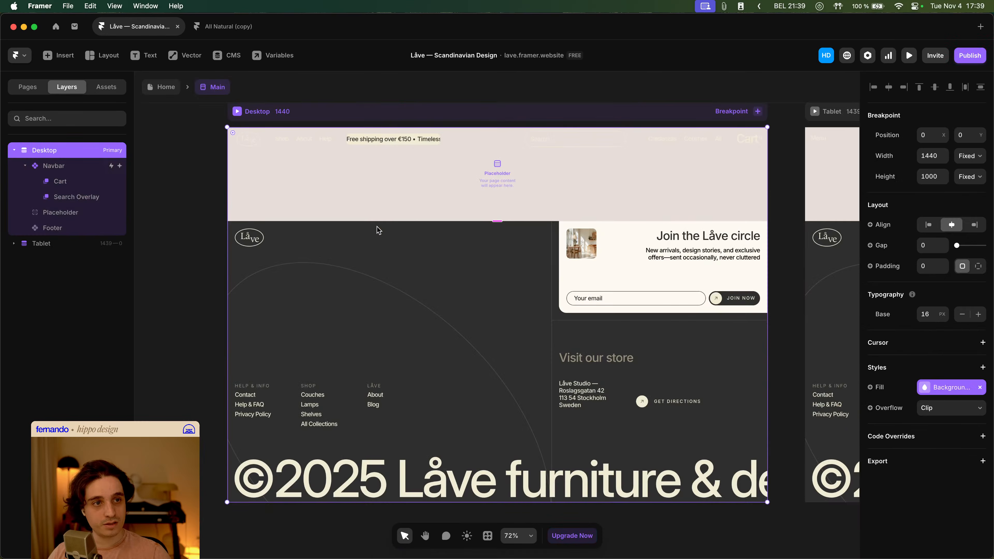
{"action": "double_click", "coordinate": [311, 146]}
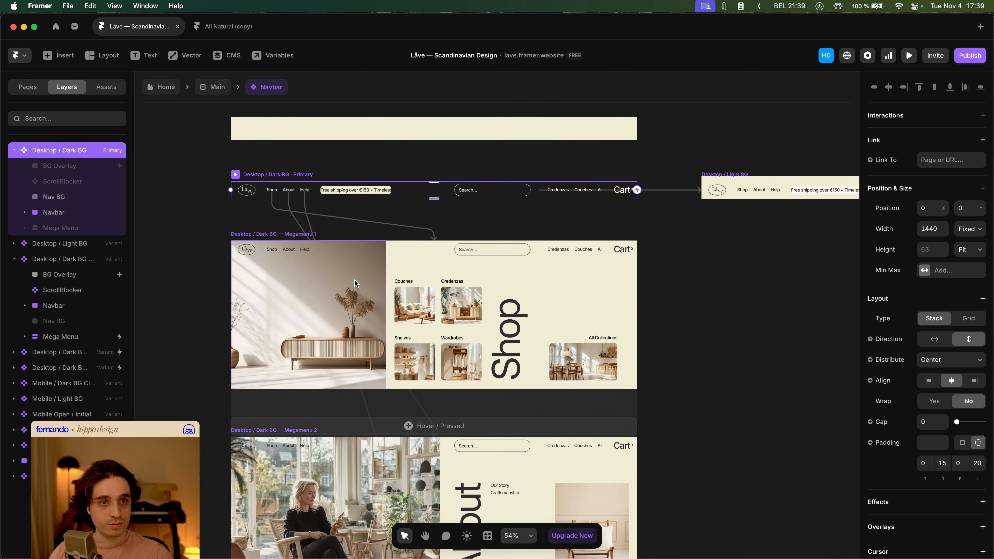
{"action": "left_click", "coordinate": [358, 289]}
{"action": "left_click", "coordinate": [49, 342]}
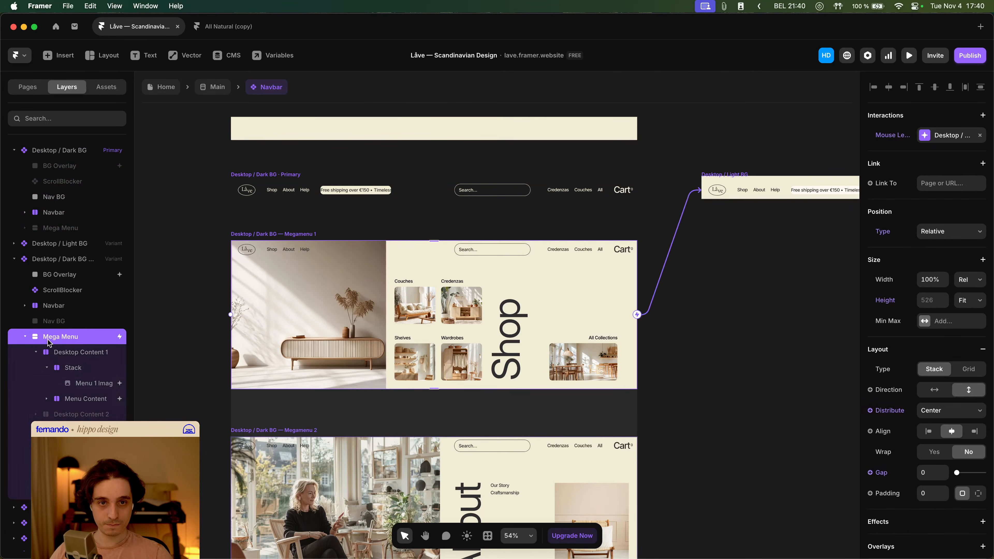
{"action": "left_click", "coordinate": [25, 338]}
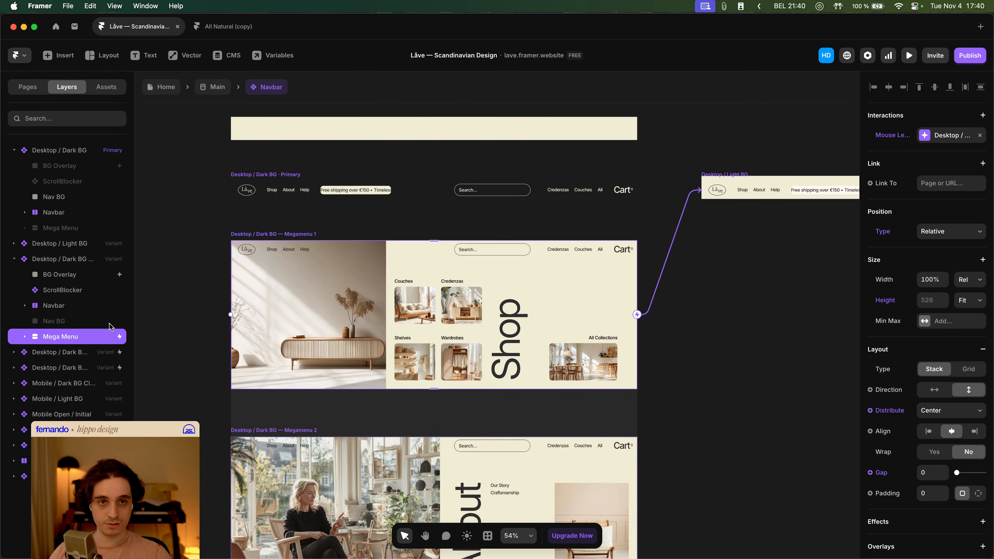
{"action": "left_click", "coordinate": [97, 226]}
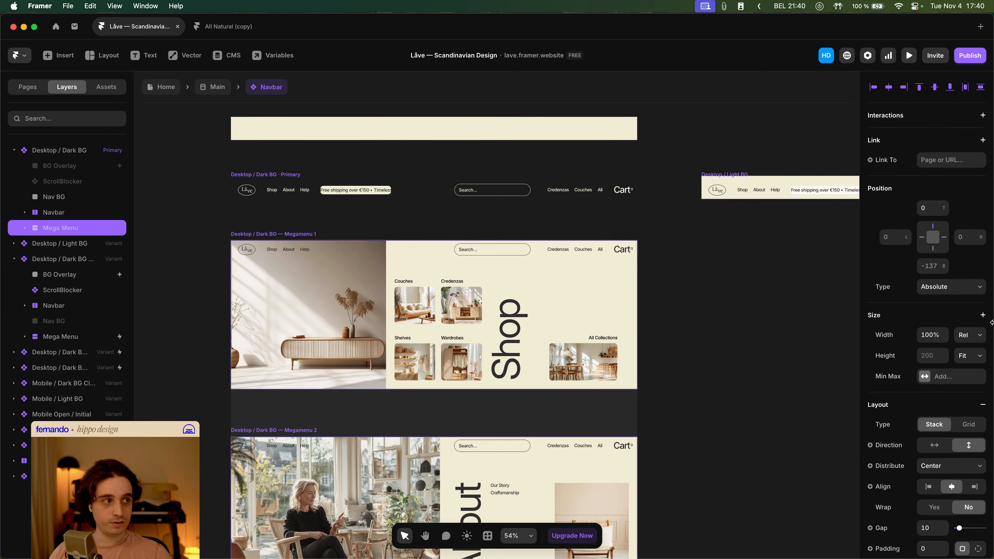
{"action": "scroll", "coordinate": [964, 342], "scroll_direction": "down", "scroll_amount": 10}
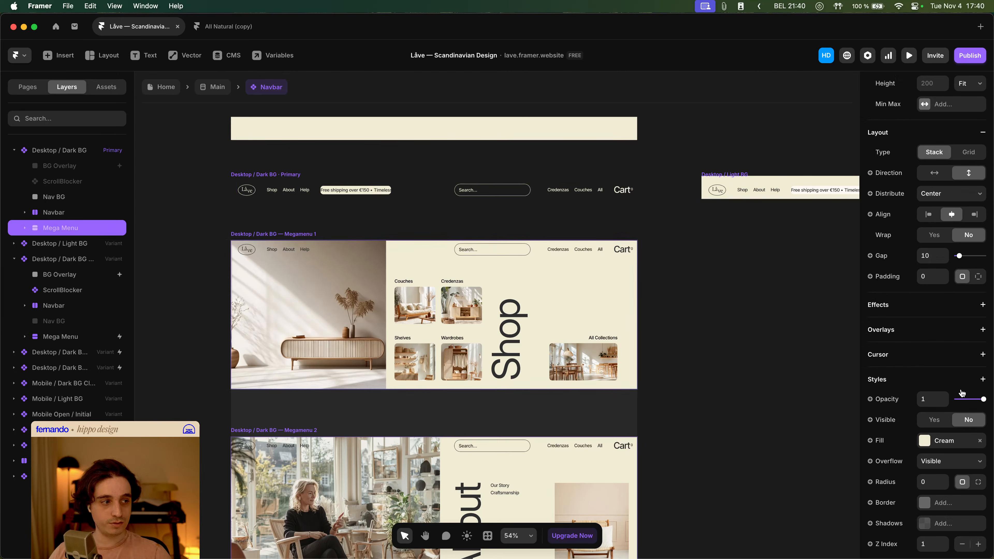
{"action": "left_click", "coordinate": [939, 424]}
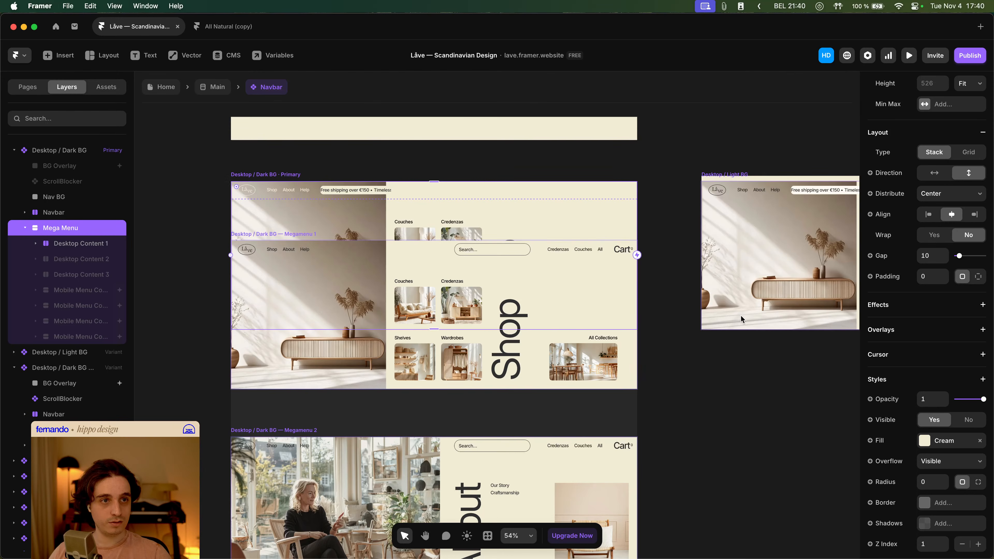
- Set the primary variant's Mega Menu top position to -600
{"action": "scroll", "coordinate": [218, 287], "scroll_direction": "down", "scroll_amount": 5}
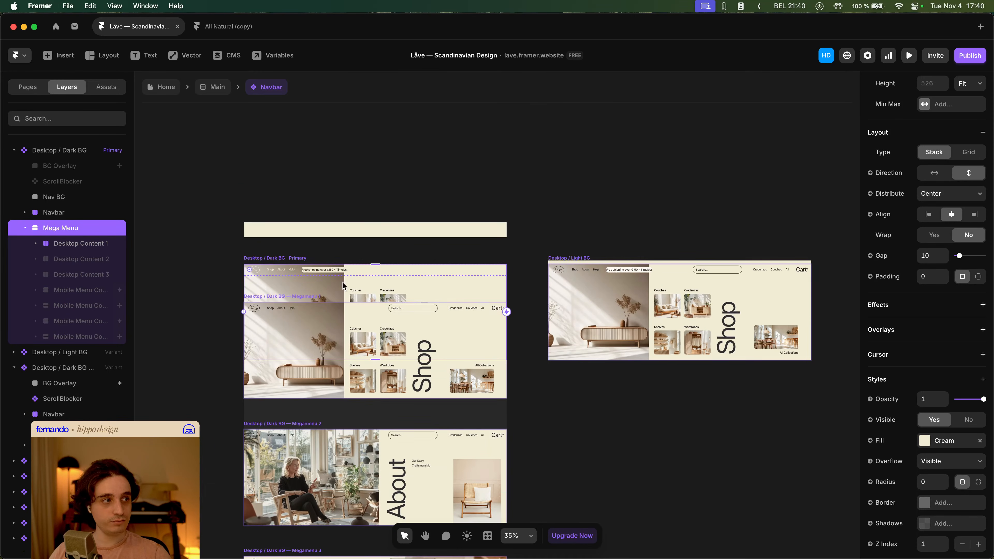
{"action": "scroll", "coordinate": [991, 193], "scroll_direction": "up", "scroll_amount": 7}
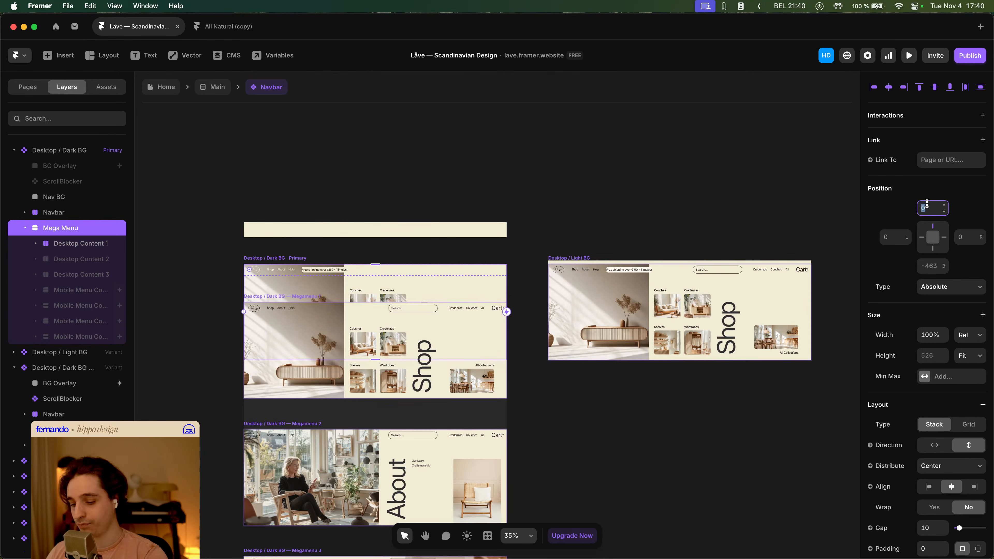
{"action": "type", "text": "00"}
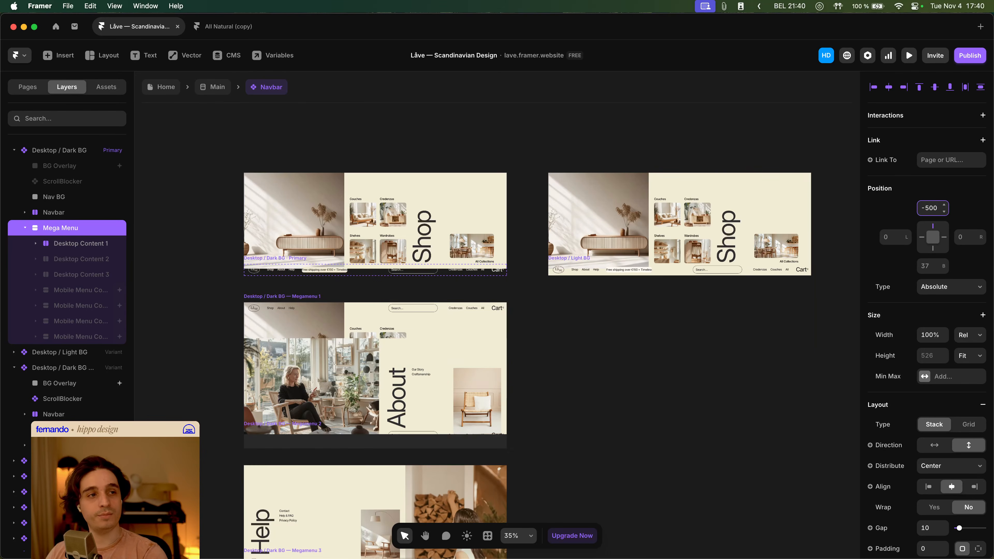
{"action": "type", "text": "-"}
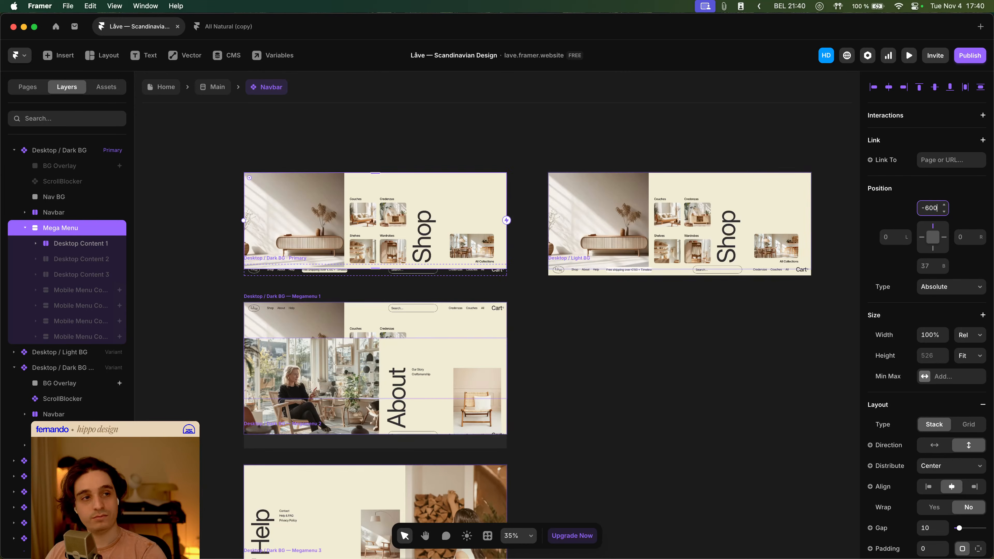
{"action": "type", "text": "600"}
{"action": "key", "text": "Return"}
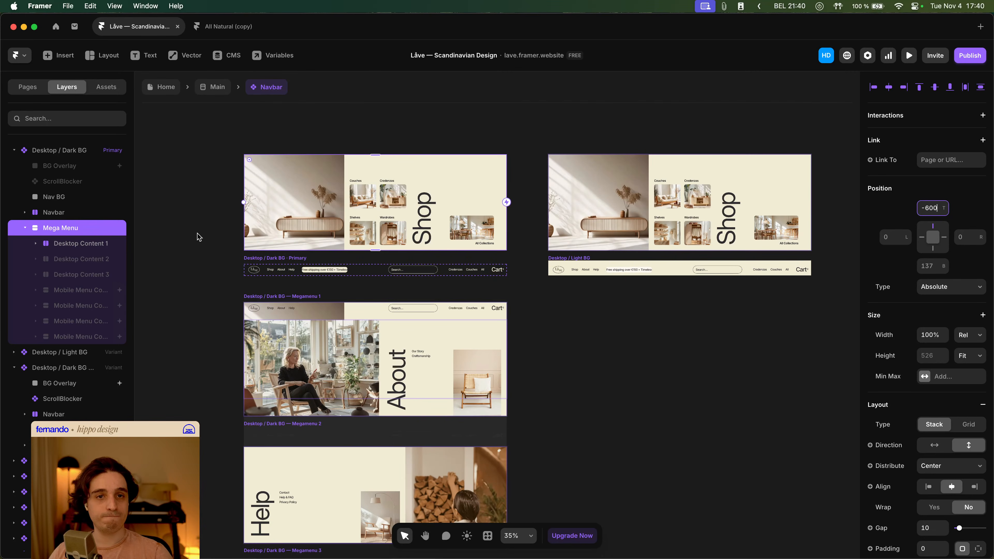
- Inspect the Mega Menu and Desktop Content 1 layers in the Megamenu 1 variant
{"action": "left_click", "coordinate": [489, 325]}
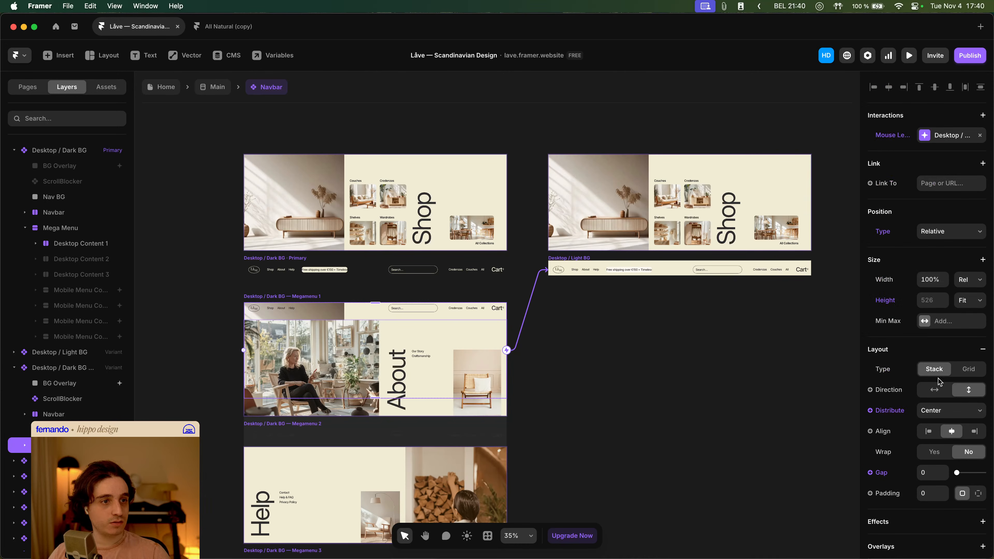
{"action": "scroll", "coordinate": [940, 381], "scroll_direction": "down", "scroll_amount": 3}
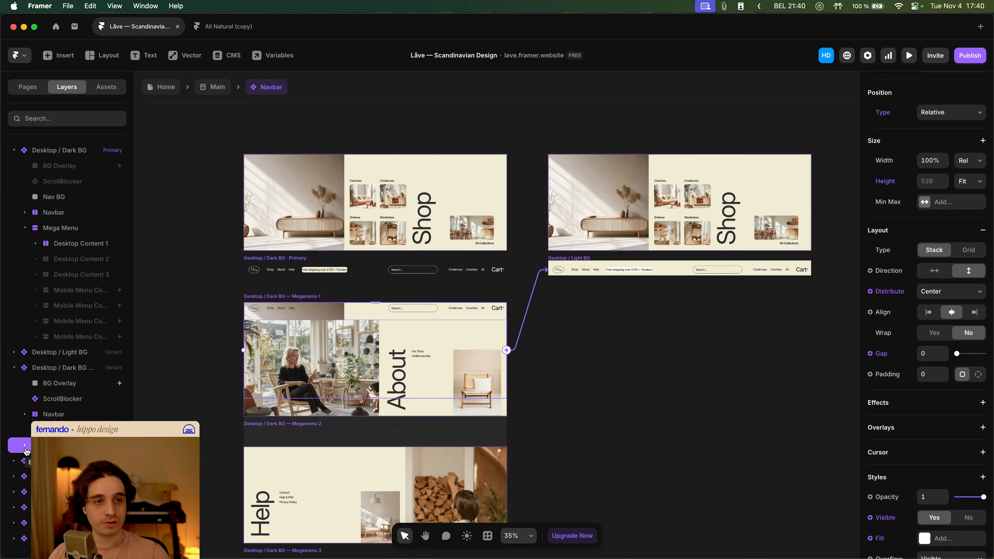
{"action": "left_click", "coordinate": [284, 296]}
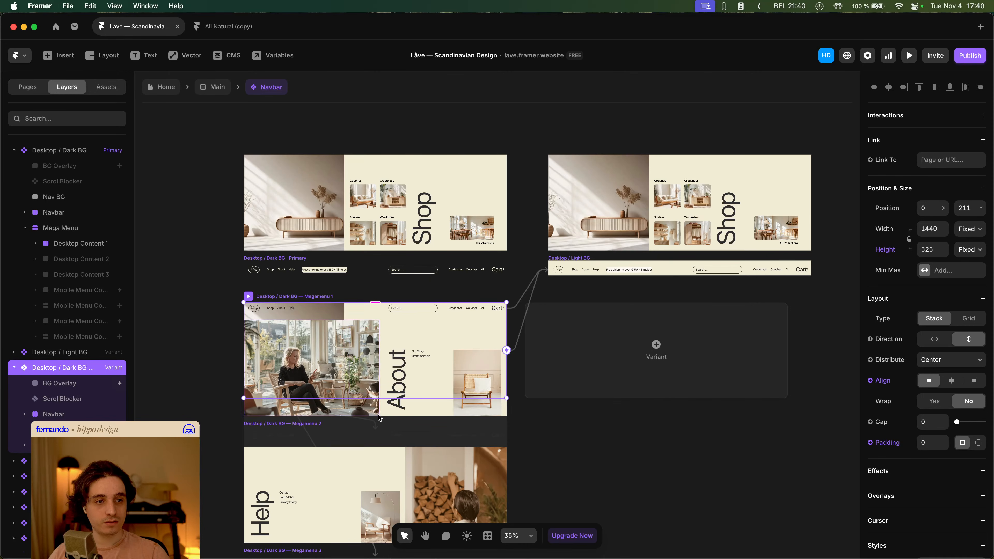
{"action": "left_click", "coordinate": [59, 445]}
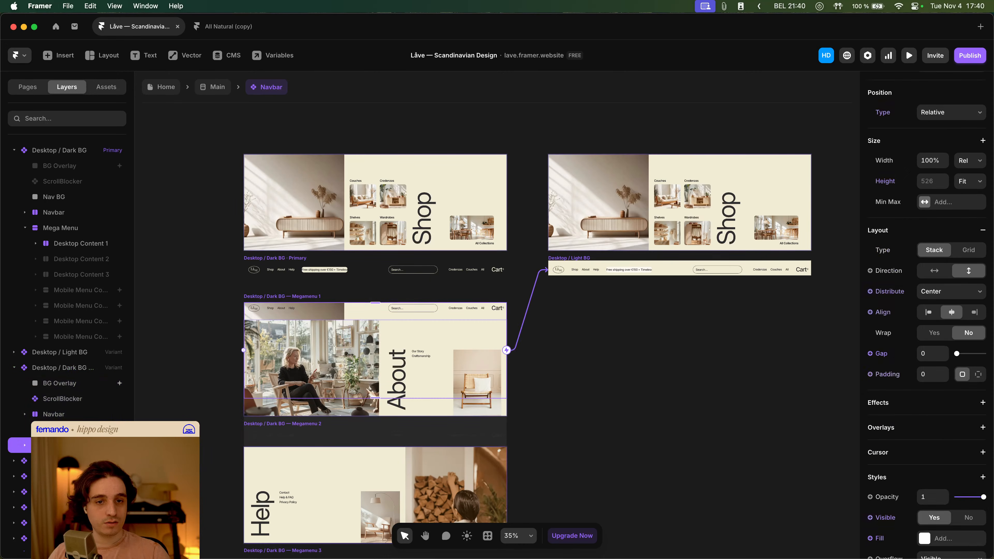
{"action": "left_click", "coordinate": [24, 446]}
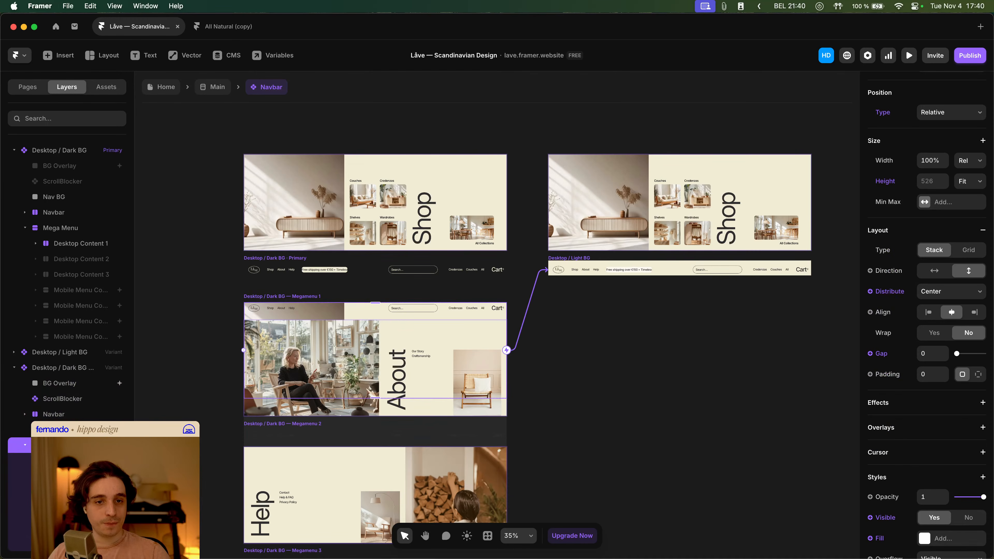
{"action": "left_click", "coordinate": [59, 461]}
{"action": "scroll", "coordinate": [67, 349], "scroll_direction": "down", "scroll_amount": 2}
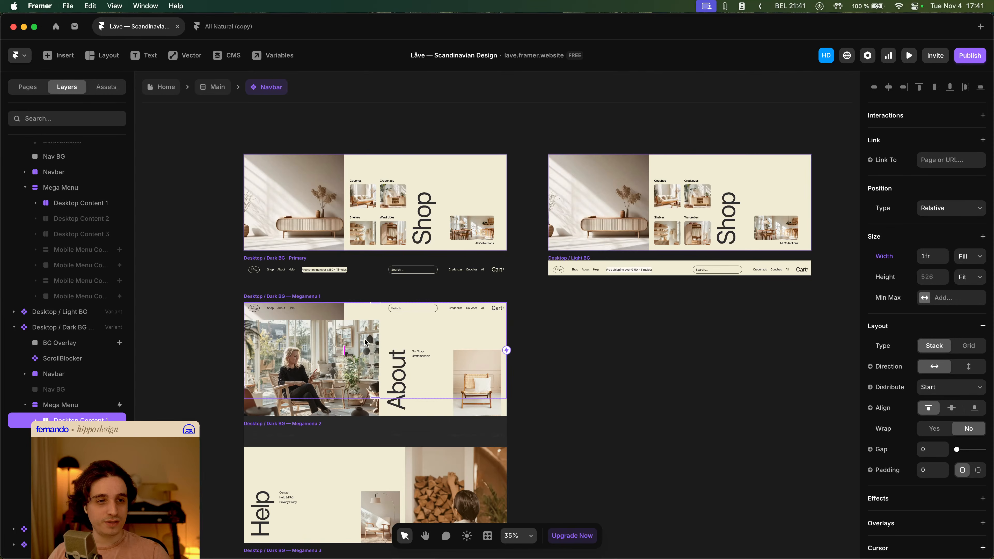
{"action": "scroll", "coordinate": [319, 311], "scroll_direction": "down", "scroll_amount": 3}
{"action": "left_click", "coordinate": [505, 338]}
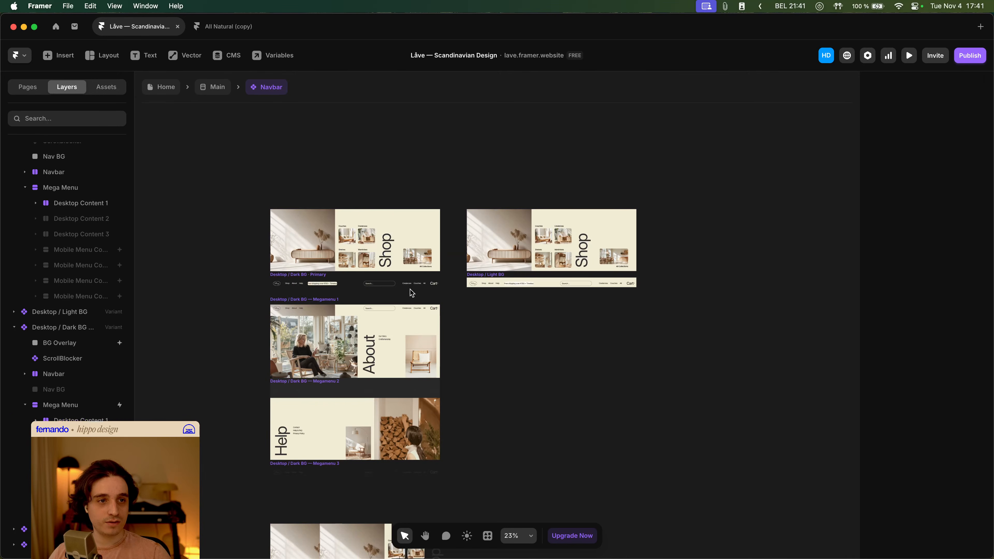
- Move the Megamenu 1 variant out to an empty area left of the other Navbar variants
{"action": "left_click_drag", "start_coordinate": [410, 290], "coordinate": [556, 218]}
{"action": "left_click_drag", "start_coordinate": [458, 227], "coordinate": [235, 220]}
{"action": "left_click_drag", "start_coordinate": [682, 289], "coordinate": [722, 265]}
{"action": "left_click", "coordinate": [721, 265]}
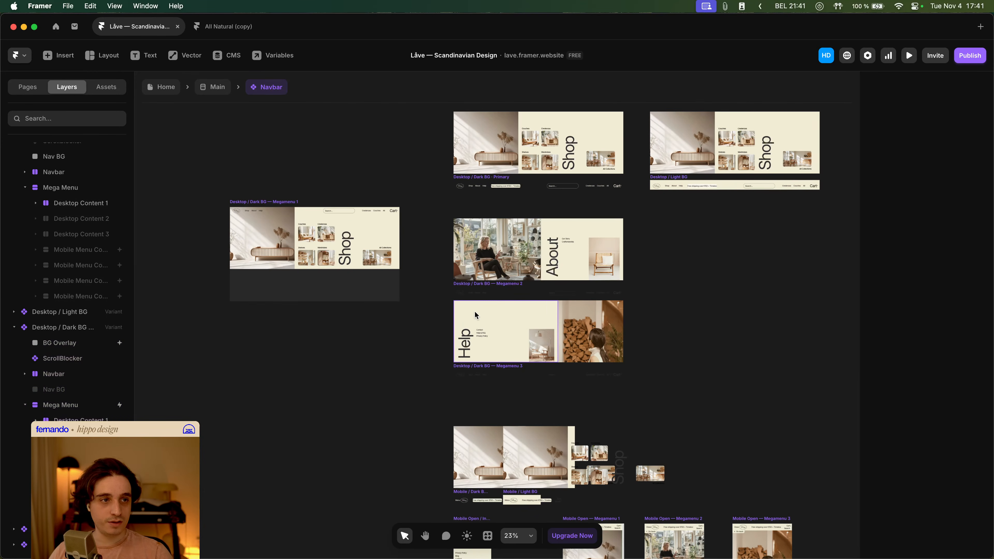
- Move the Megamenu 2 variant beneath the Megamenu 1 variant in the left column of Navbar variants
{"action": "left_click_drag", "start_coordinate": [482, 284], "coordinate": [259, 396]}
{"action": "left_click", "coordinate": [453, 260]}
{"action": "scroll", "coordinate": [484, 247], "scroll_direction": "left", "scroll_amount": 2}
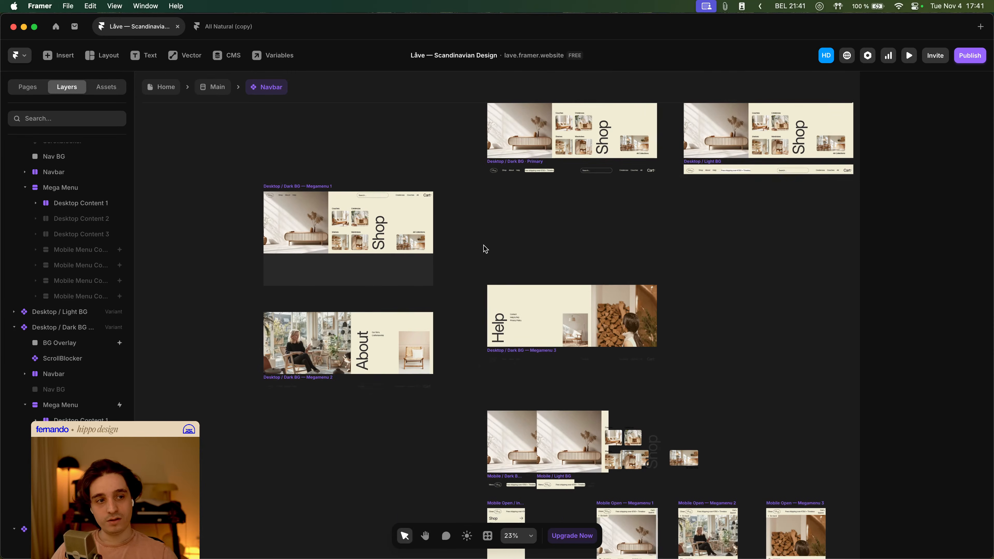
{"action": "left_click", "coordinate": [284, 190]}
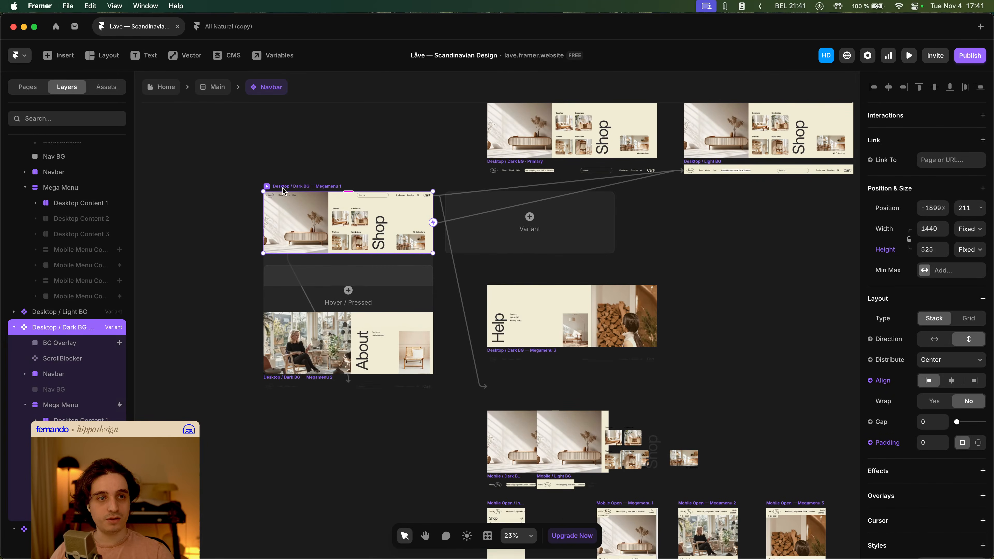
- Return to the Home page and preview the site, testing the Shop mega menu by hovering and clicking the Shop link
{"action": "scroll", "coordinate": [309, 249], "scroll_direction": "up", "scroll_amount": 5}
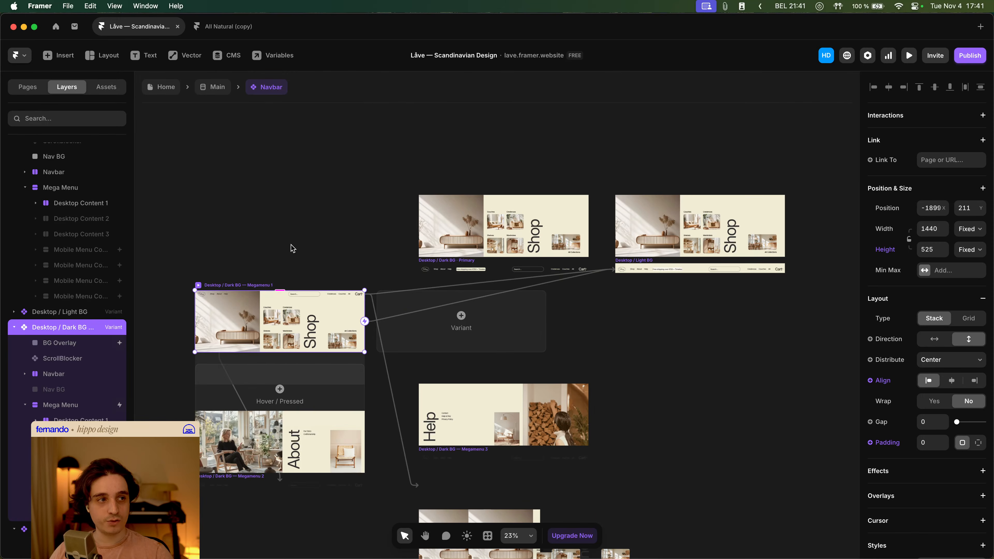
{"action": "scroll", "coordinate": [423, 182], "scroll_direction": "left", "scroll_amount": 6}
{"action": "left_click", "coordinate": [167, 90]}
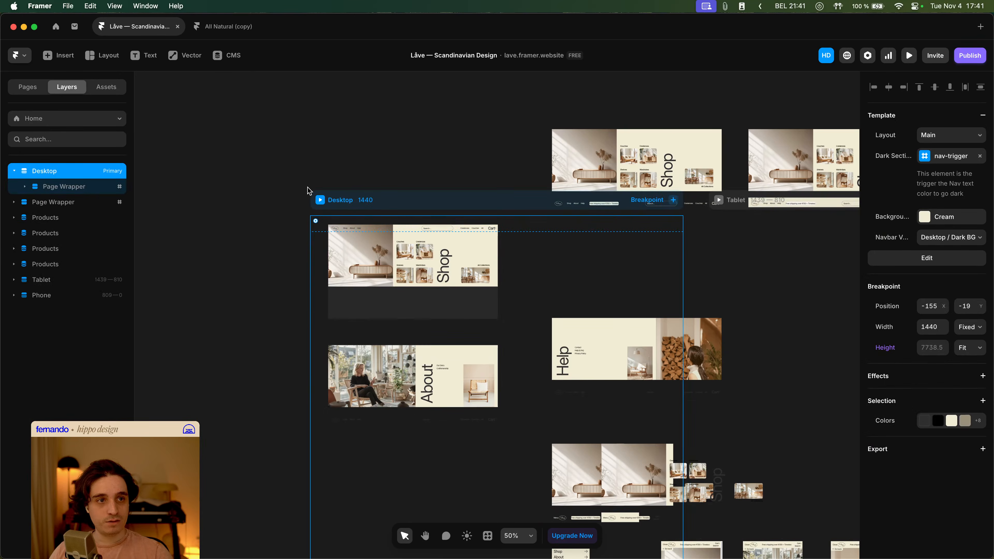
{"action": "key", "text": "super+p"}
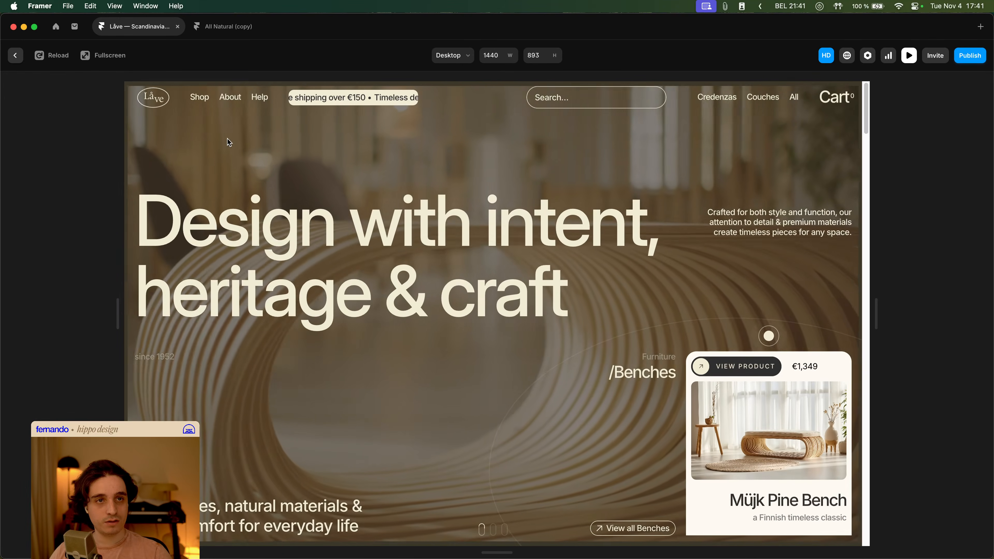
{"action": "mouse_move", "coordinate": [196, 94]}
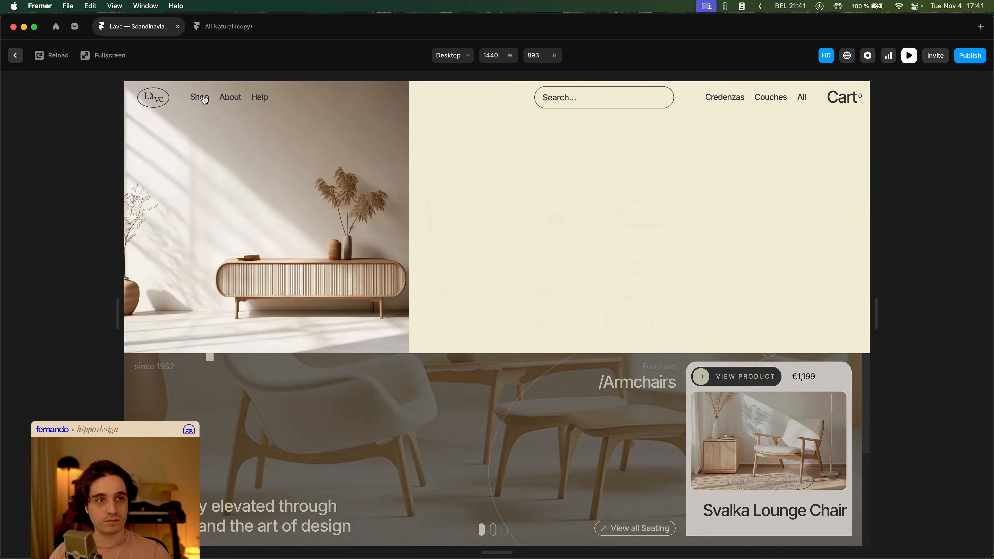
{"action": "left_click", "coordinate": [201, 96]}
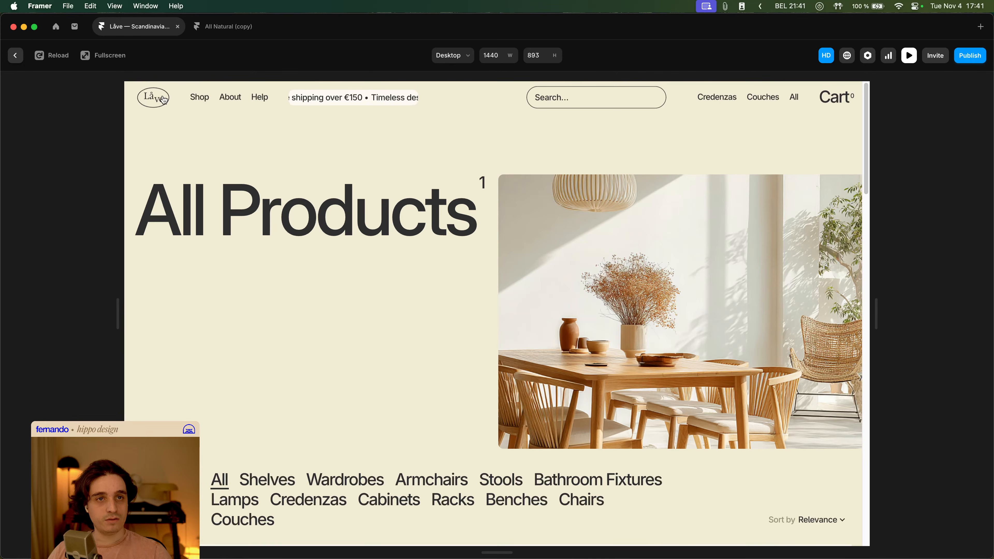
{"action": "left_click", "coordinate": [153, 99]}
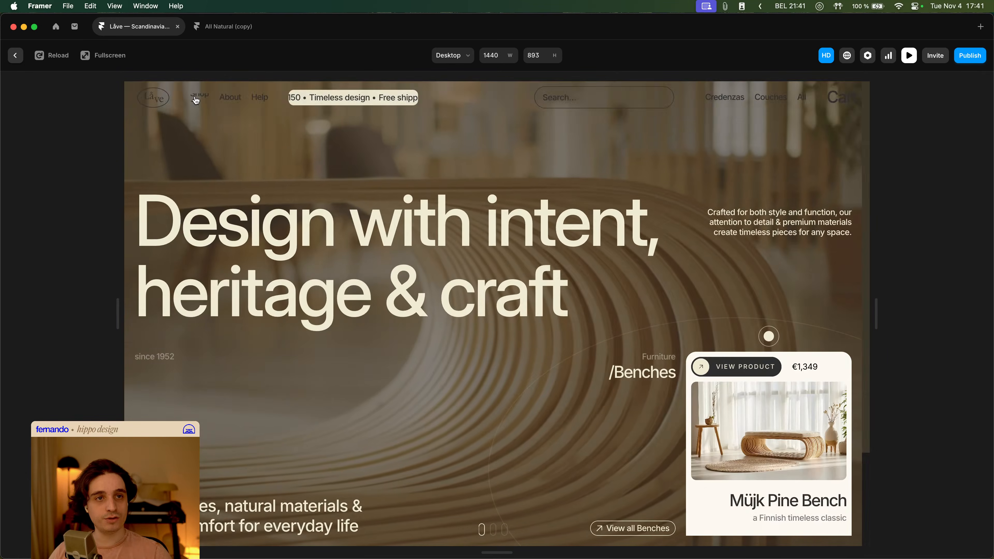
{"action": "mouse_move", "coordinate": [200, 97]}
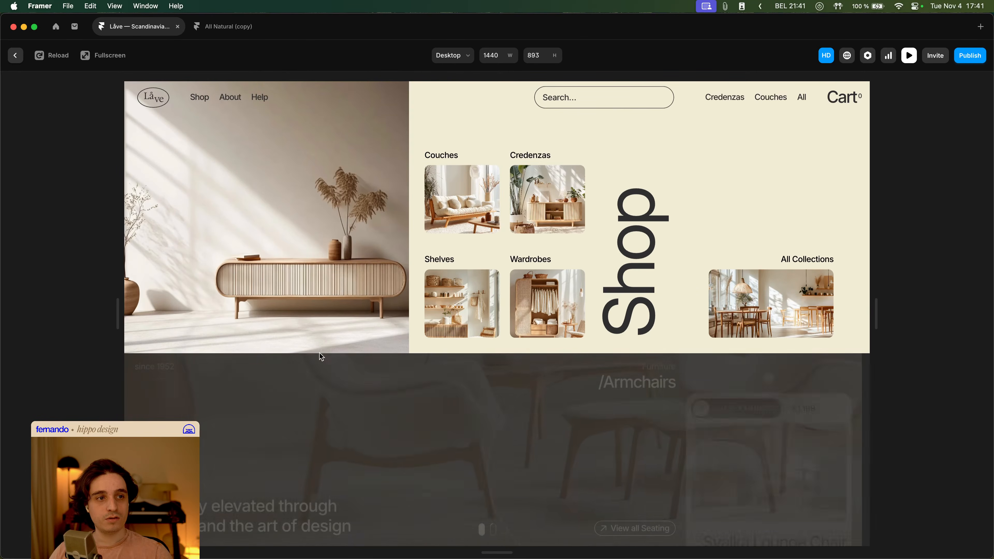
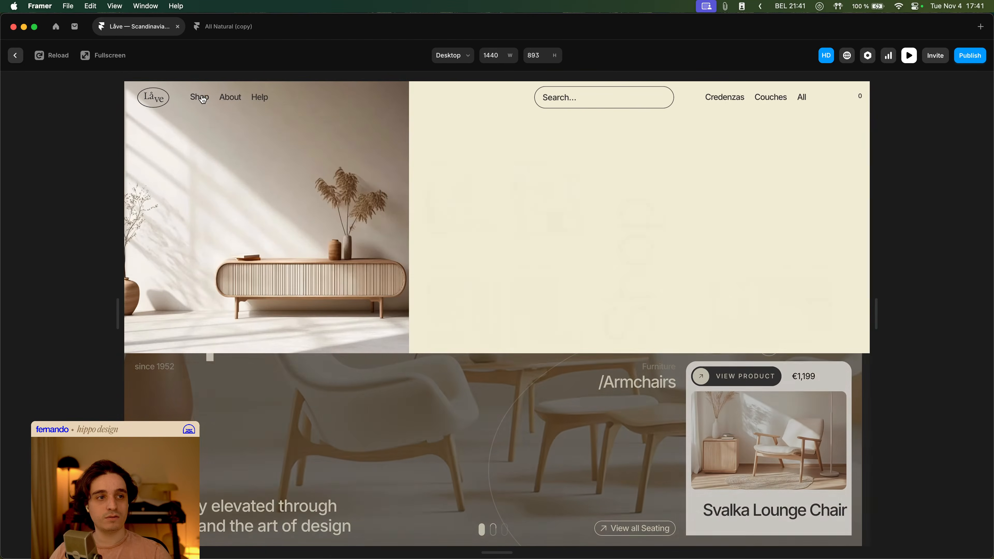
- Leave the preview and undo several recent changes to the Navbar variants' arrangement
{"action": "key", "text": "Escape"}
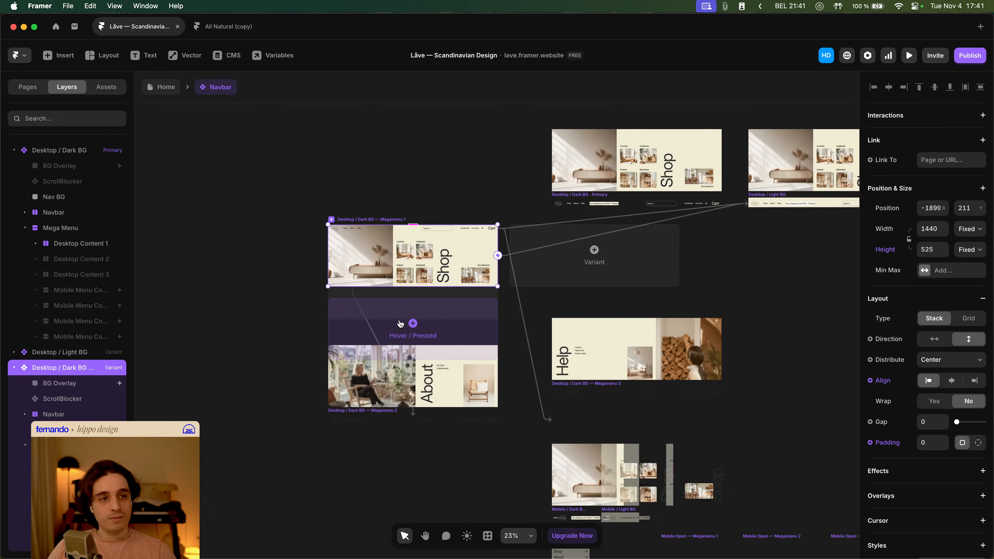
{"action": "scroll", "coordinate": [358, 235], "scroll_direction": "up", "scroll_amount": 2}
{"action": "key", "text": "super+z"}
{"action": "key", "text": "super+z"}
{"action": "key", "text": "super+z"}
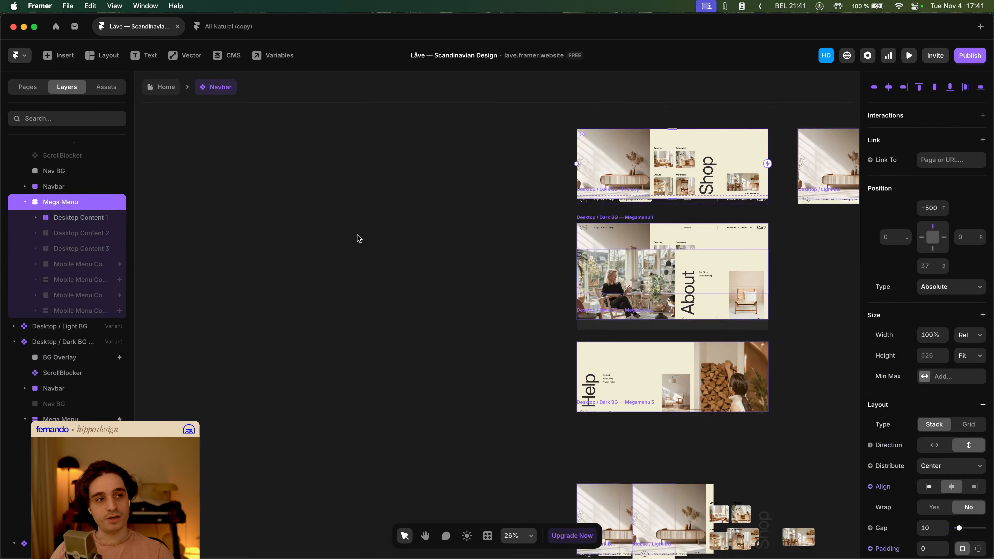
{"action": "left_click_drag", "start_coordinate": [450, 231], "coordinate": [310, 303]}
{"action": "key", "text": "super+z"}
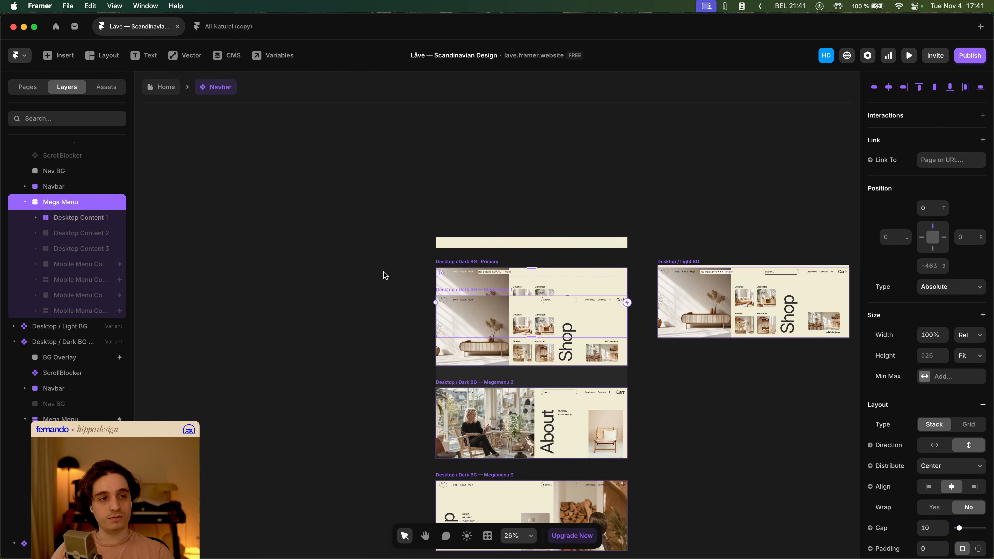
{"action": "key", "text": "super+z"}
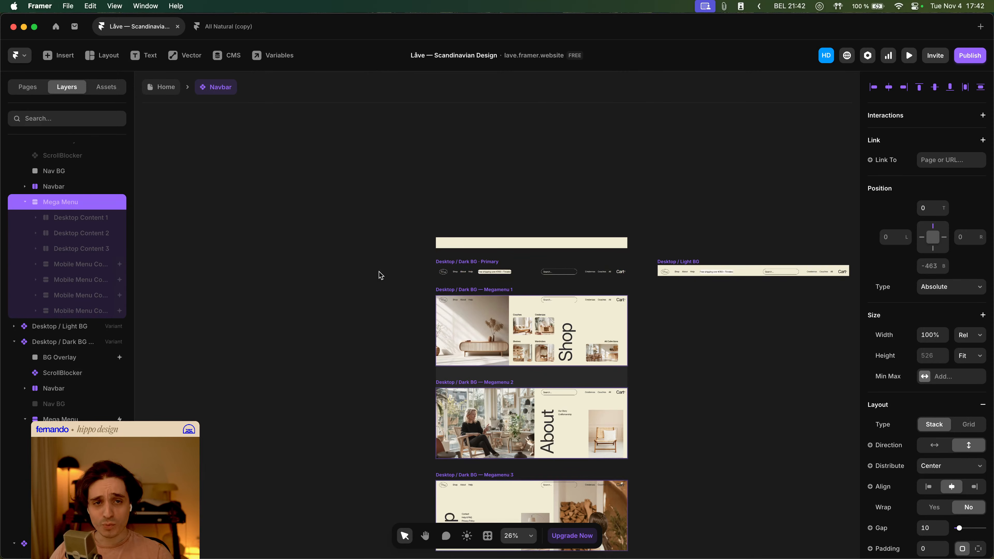
- Go back to the Home page, preview the site and open the Shop mega menu to test it
{"action": "left_click", "coordinate": [379, 270]}
{"action": "left_click", "coordinate": [177, 91]}
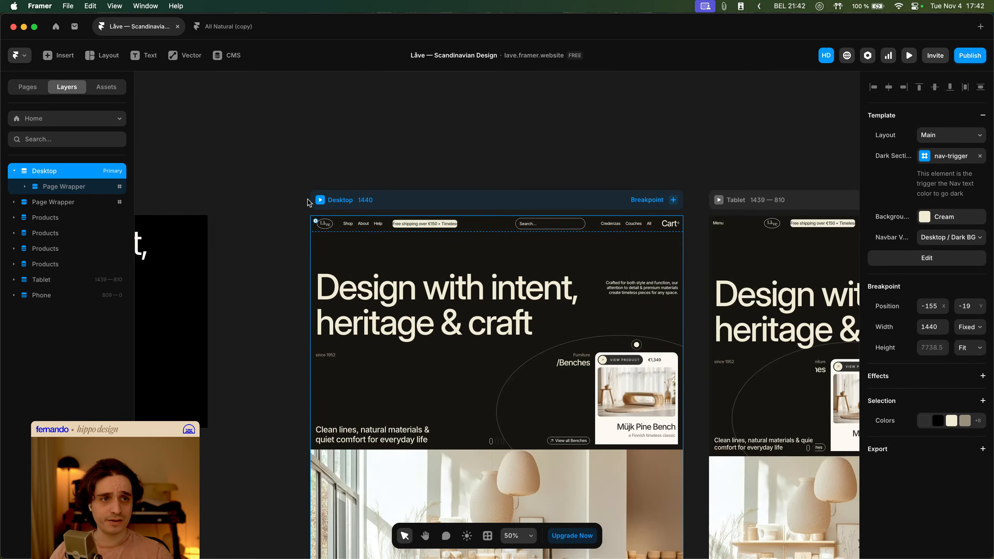
{"action": "key", "text": "super+p"}
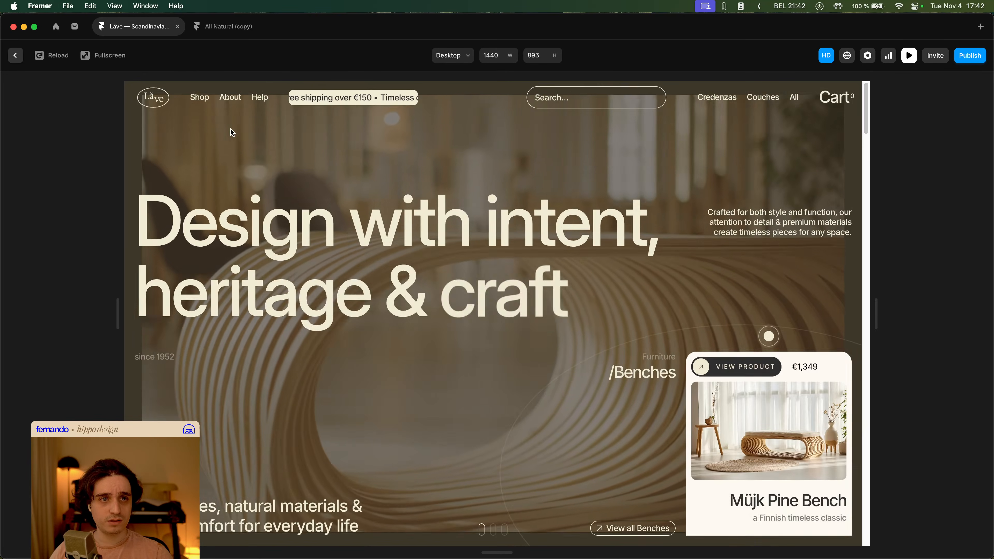
{"action": "left_click", "coordinate": [198, 103]}
{"action": "left_click", "coordinate": [199, 104]}
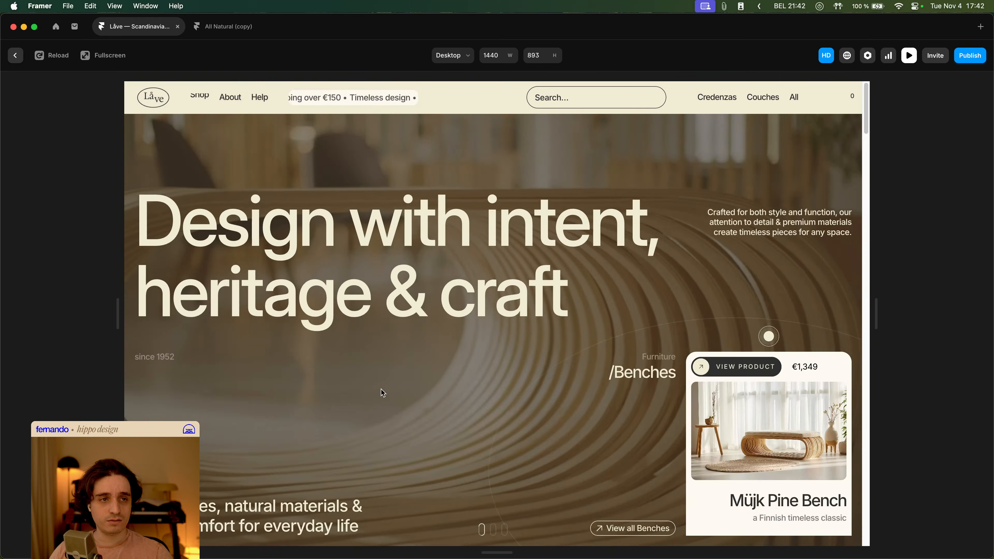
{"action": "left_click", "coordinate": [201, 105]}
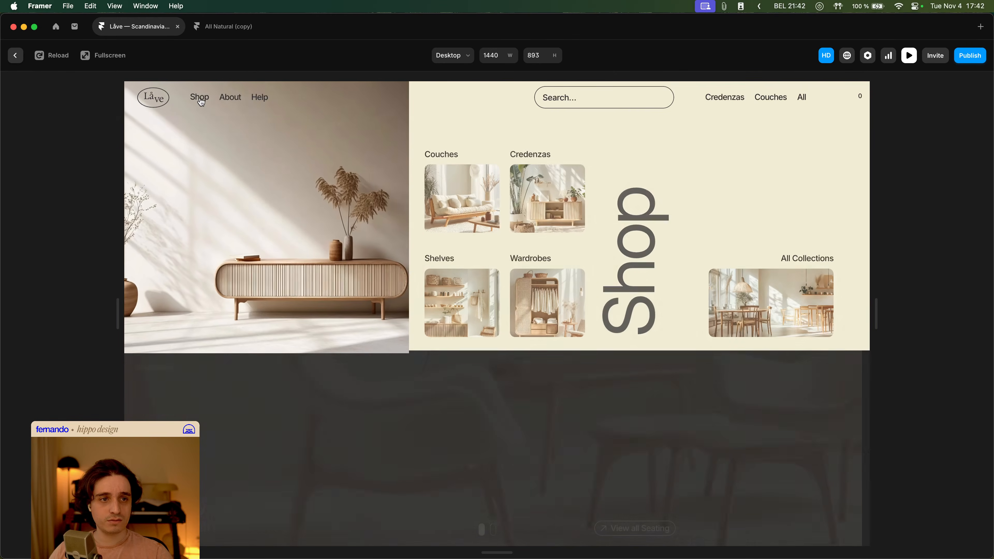
- Return to the Navbar component and inspect the BG Overlay layer of the Megamenu 1 variant
{"action": "key", "text": "Escape"}
{"action": "double_click", "coordinate": [326, 294]}
{"action": "left_click_drag", "start_coordinate": [390, 307], "coordinate": [283, 206]}
{"action": "scroll", "coordinate": [373, 209], "scroll_direction": "up", "scroll_amount": 4}
{"action": "left_click", "coordinate": [373, 213]}
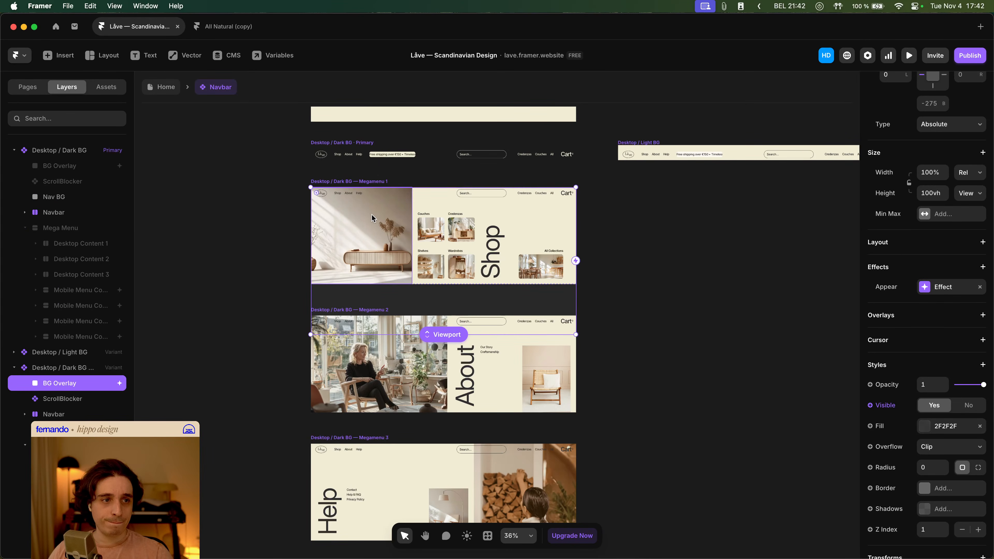
{"action": "key", "text": "Escape"}
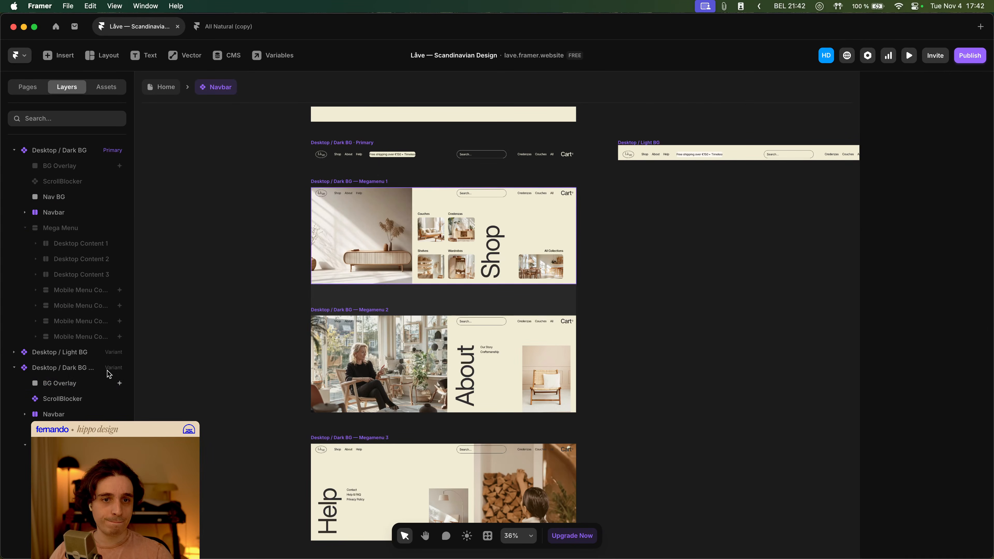
- Inspect the Megamenu 1 variant's properties and its Mouse Leave interaction settings
{"action": "left_click", "coordinate": [94, 445]}
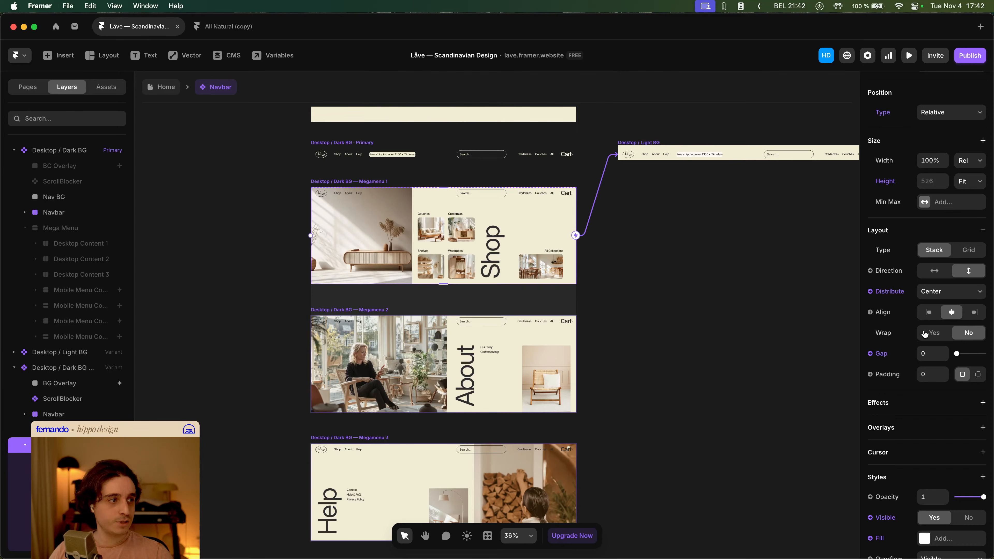
{"action": "scroll", "coordinate": [944, 324], "scroll_direction": "down", "scroll_amount": 5}
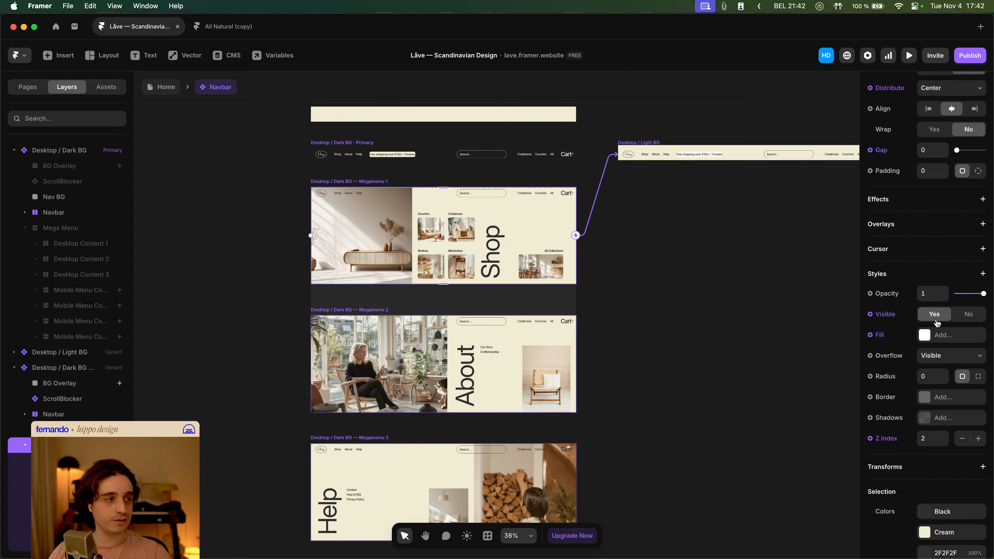
{"action": "scroll", "coordinate": [942, 319], "scroll_direction": "up", "scroll_amount": 5}
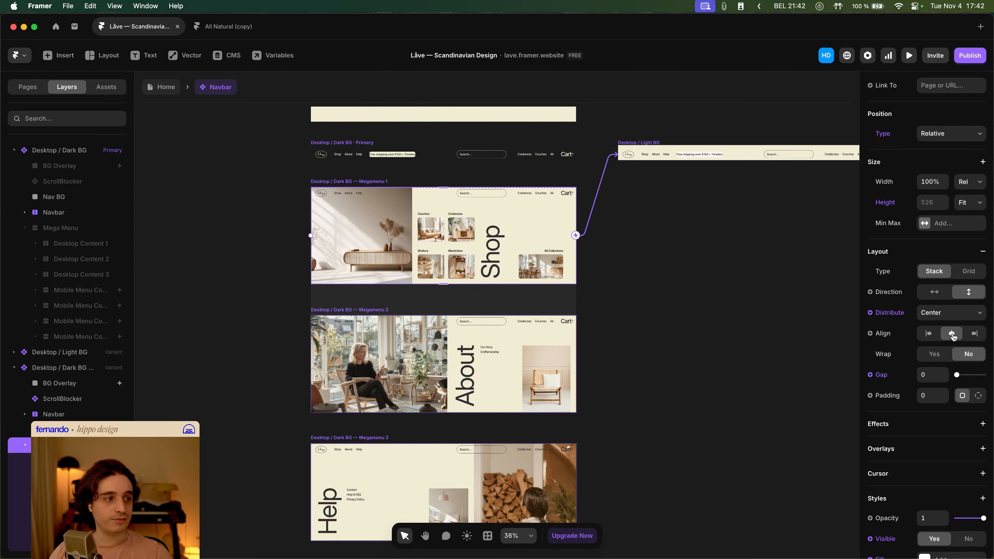
{"action": "scroll", "coordinate": [915, 428], "scroll_direction": "down", "scroll_amount": 8}
{"action": "scroll", "coordinate": [920, 428], "scroll_direction": "up", "scroll_amount": 10}
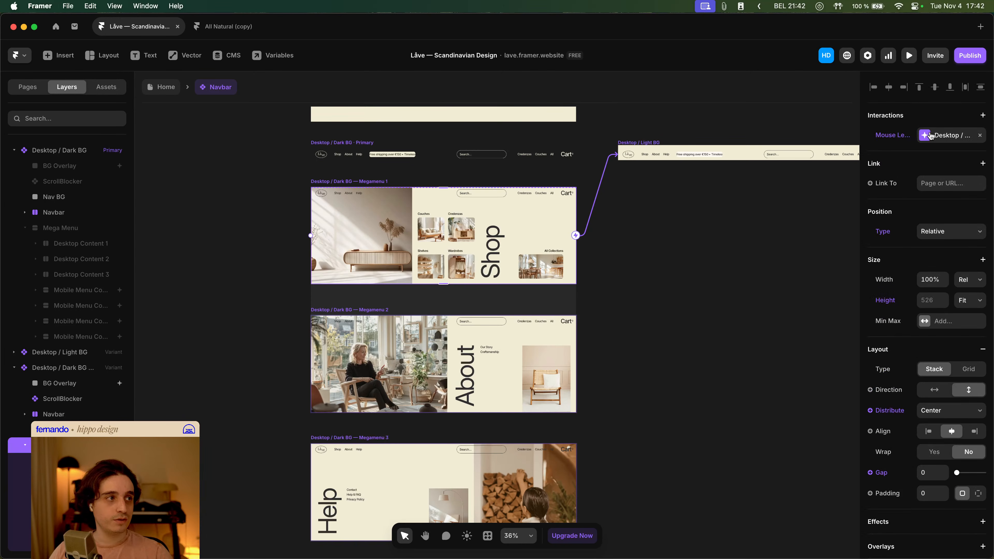
{"action": "left_click", "coordinate": [931, 136]}
{"action": "left_click", "coordinate": [809, 165]}
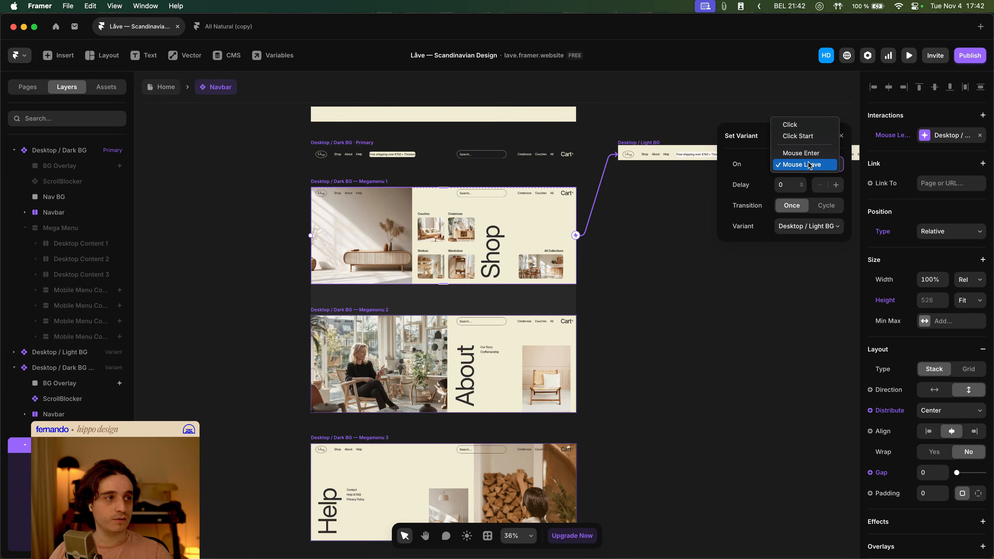
{"action": "left_click", "coordinate": [749, 161]}
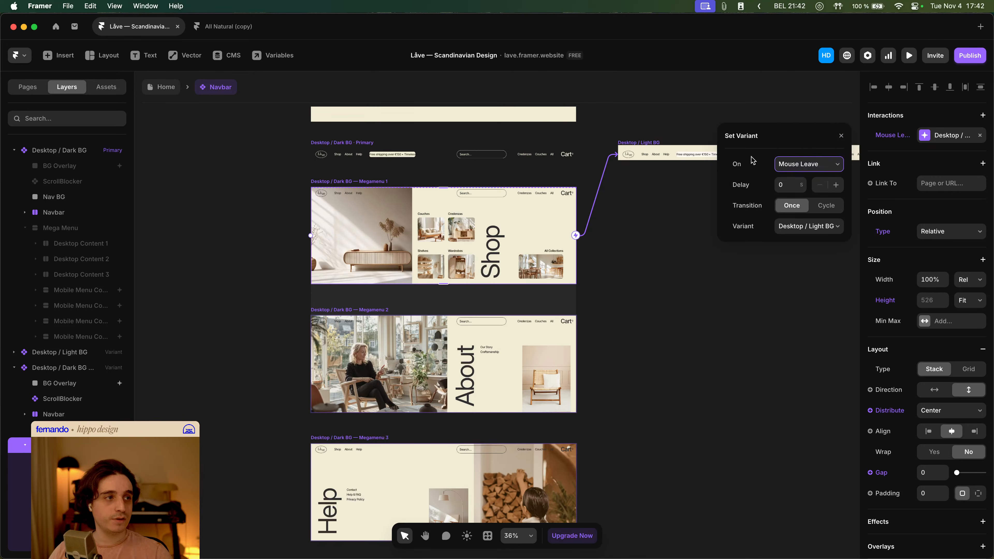
{"action": "left_click", "coordinate": [637, 244]}
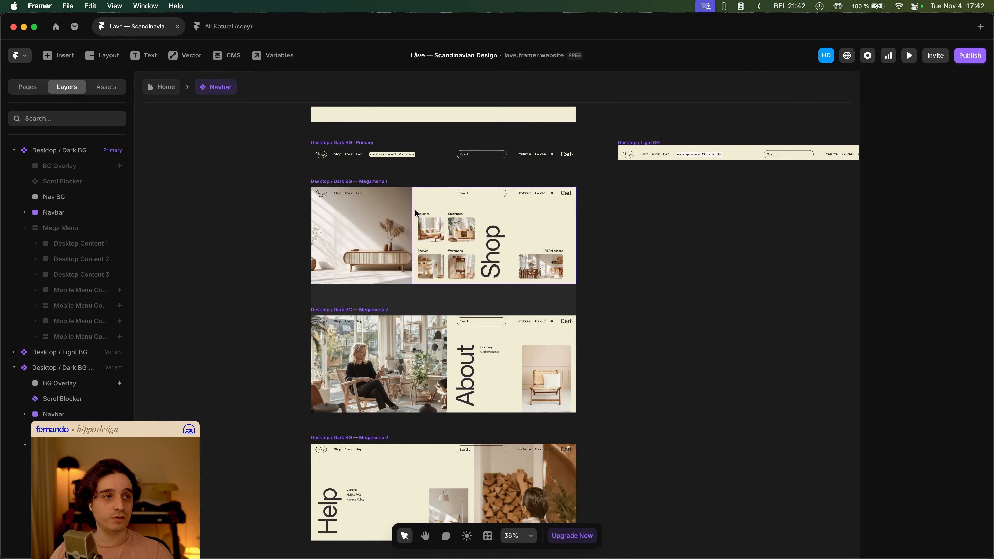
- Set the Megamenu 1 variant's Mouse Leave interaction delay to 1
{"action": "left_click", "coordinate": [360, 183]}
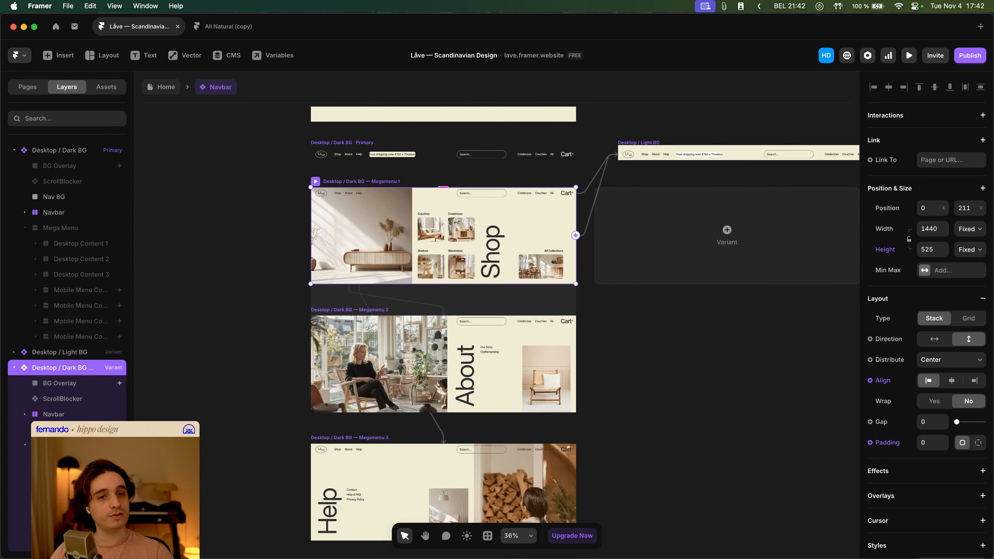
{"action": "left_click", "coordinate": [73, 445]}
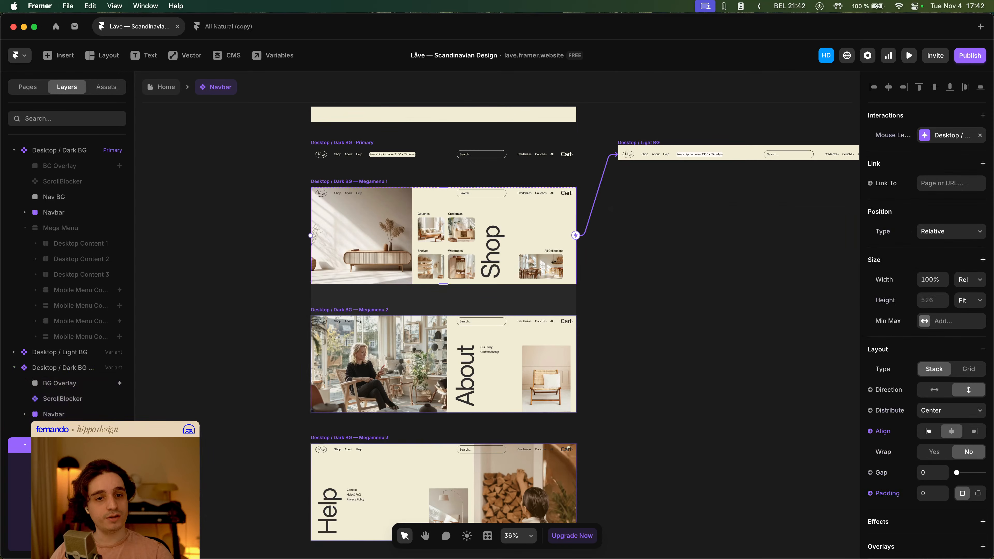
{"action": "left_click", "coordinate": [943, 134]}
{"action": "left_click", "coordinate": [792, 184]}
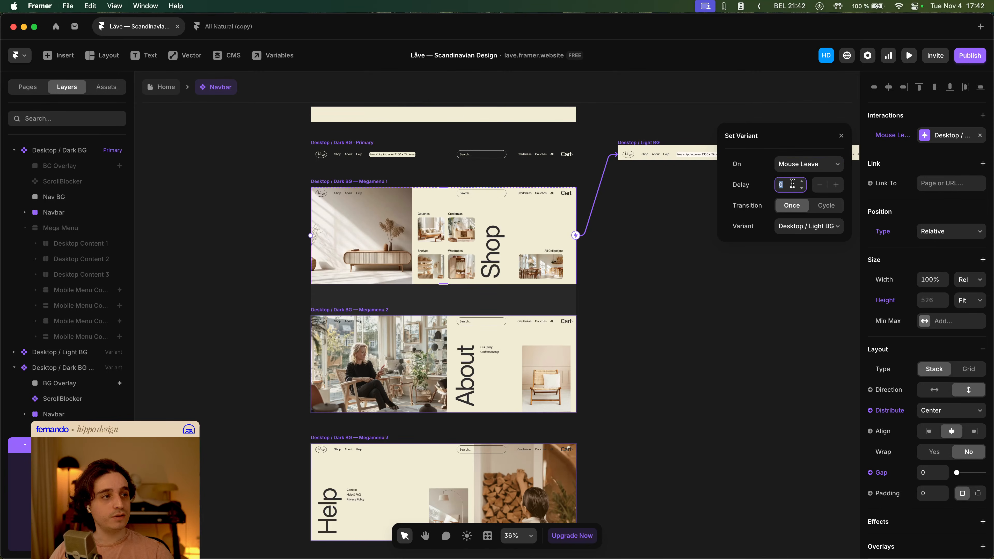
{"action": "type", "text": "1"}
{"action": "key", "text": "Tab"}
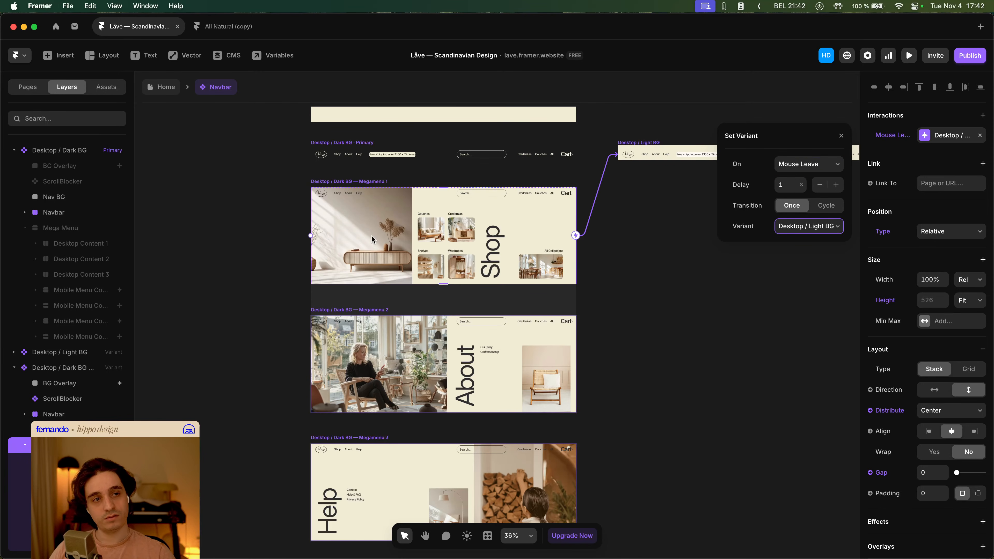
{"action": "left_click", "coordinate": [273, 237]}
- Preview the Home page again, opening the Shop mega menu and moving the pointer away to test closing
{"action": "left_click", "coordinate": [159, 87]}
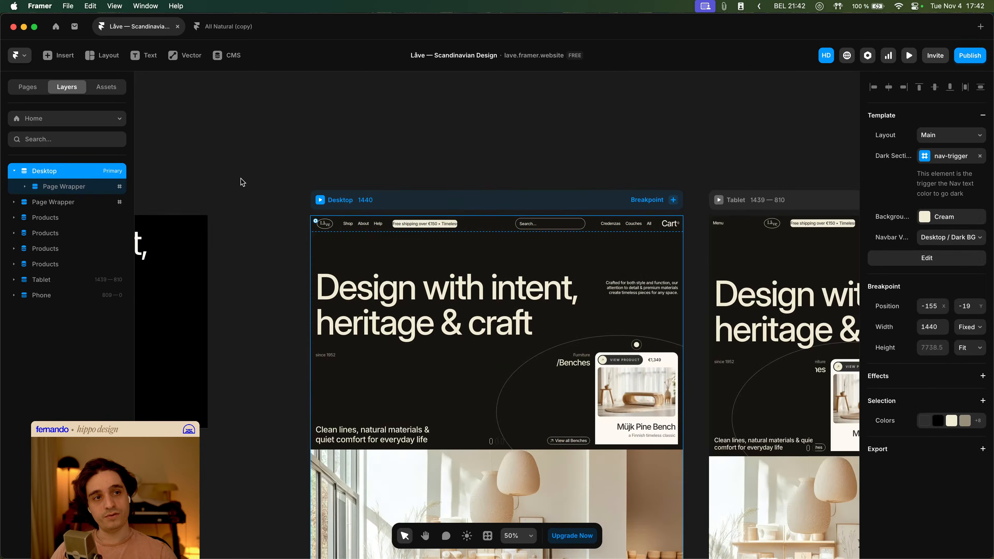
{"action": "left_click", "coordinate": [320, 200]}
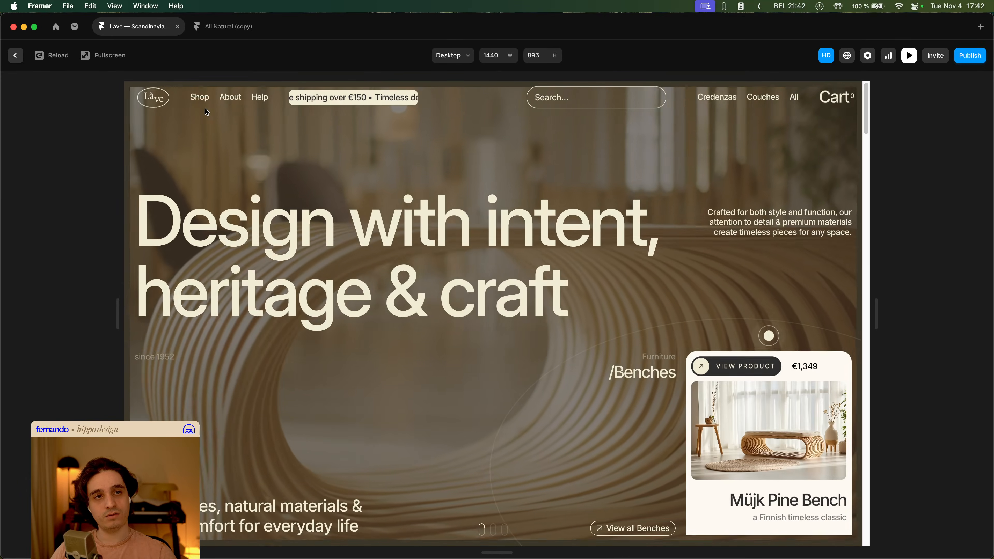
{"action": "left_click", "coordinate": [205, 108]}
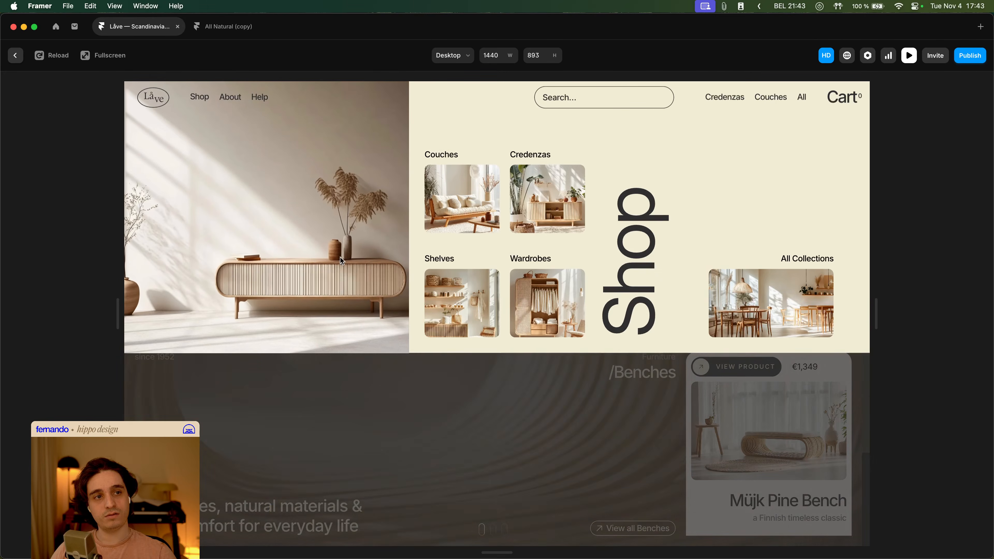
{"action": "left_click", "coordinate": [375, 426]}
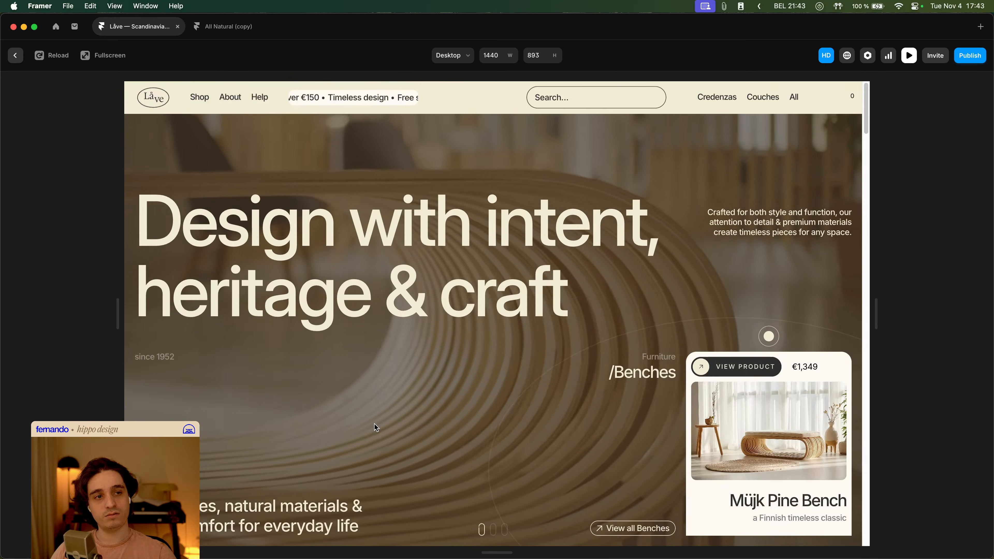
- Set the Megamenu 1 variant's Mouse Leave interaction delay to 0
{"action": "key", "text": "Escape"}
{"action": "double_click", "coordinate": [374, 423]}
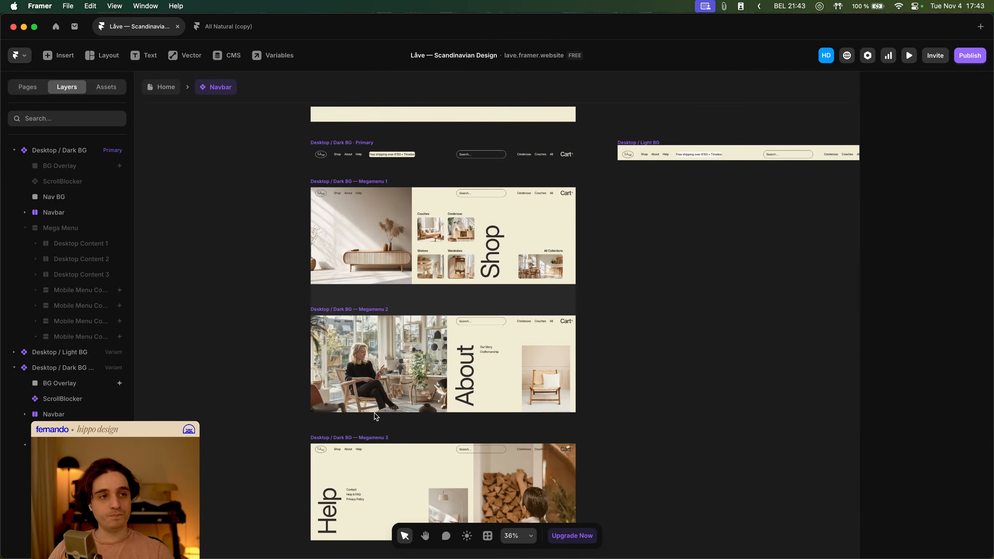
{"action": "left_click", "coordinate": [383, 185]}
{"action": "scroll", "coordinate": [388, 188], "scroll_direction": "up", "scroll_amount": 4}
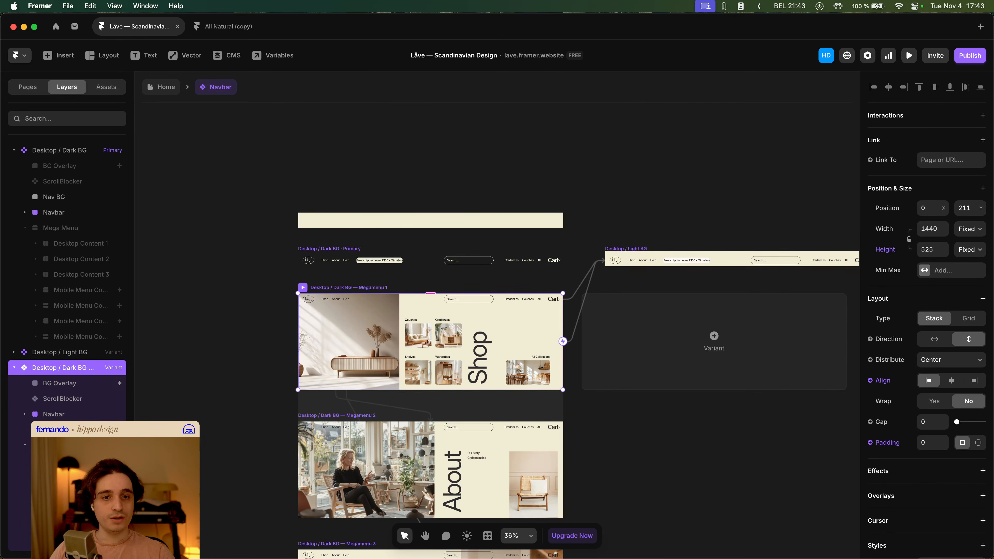
{"action": "left_click", "coordinate": [62, 446]}
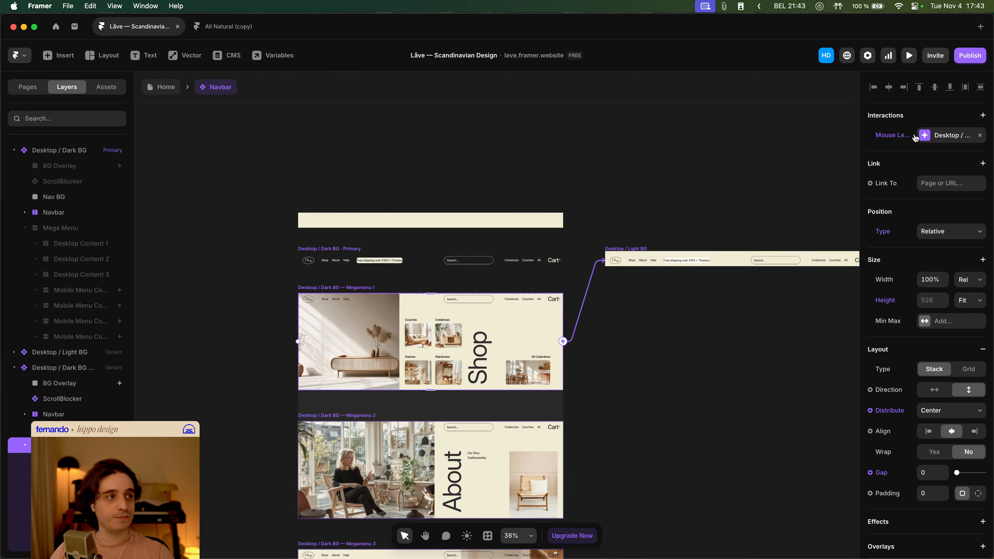
{"action": "left_click", "coordinate": [946, 137]}
{"action": "left_click", "coordinate": [789, 187]}
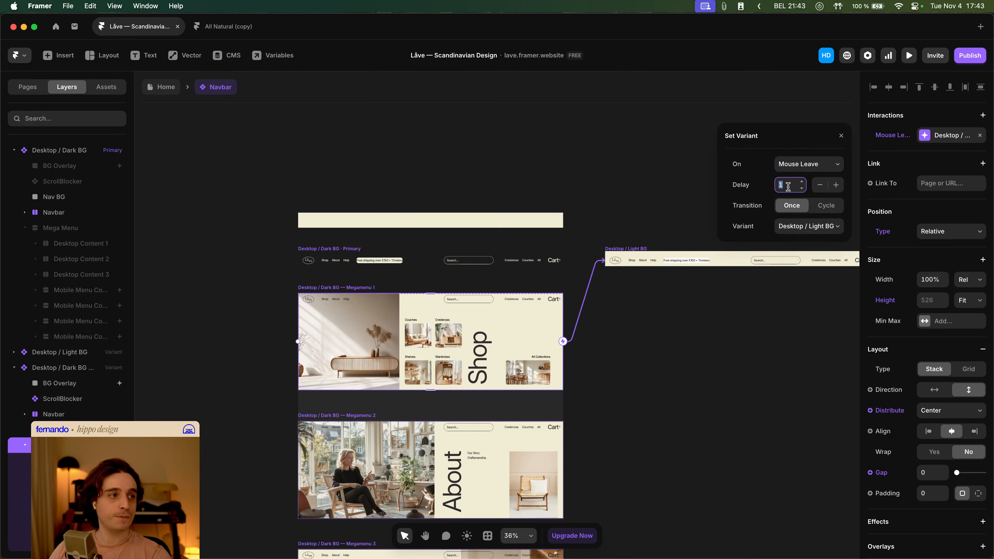
{"action": "type", "text": "0 s"}
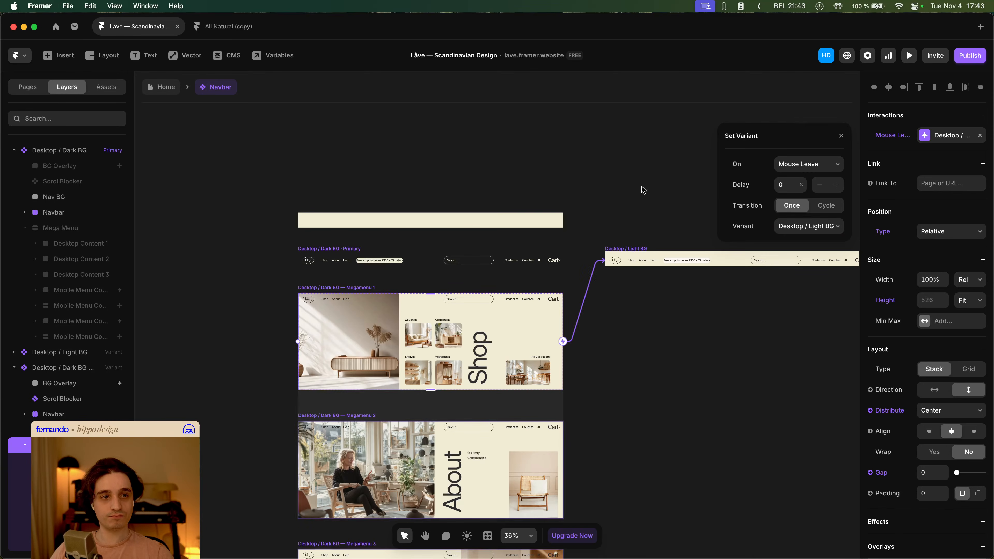
{"action": "left_click", "coordinate": [461, 236]}
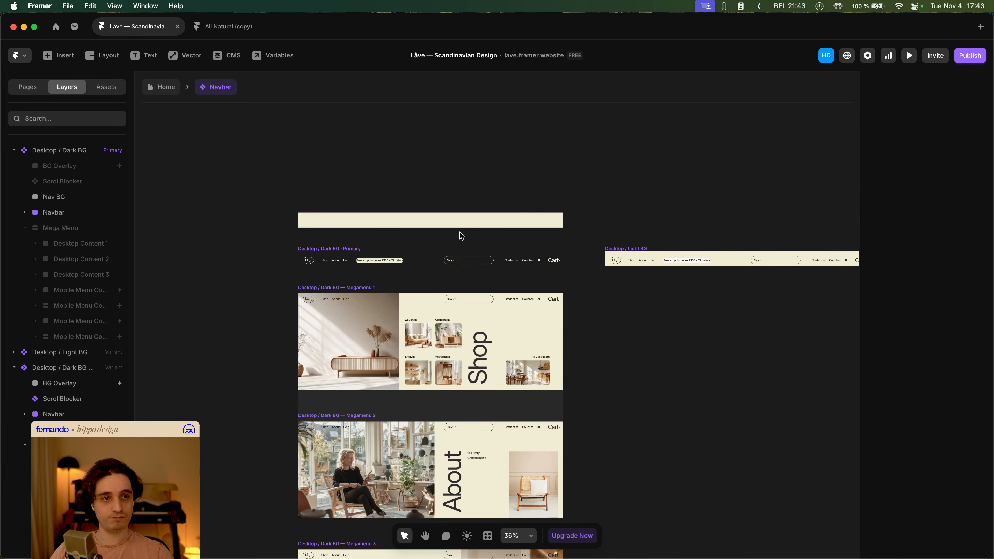
- Inspect the Mega Menu layer's properties in the Megamenu 1 variant
{"action": "left_click", "coordinate": [322, 288]}
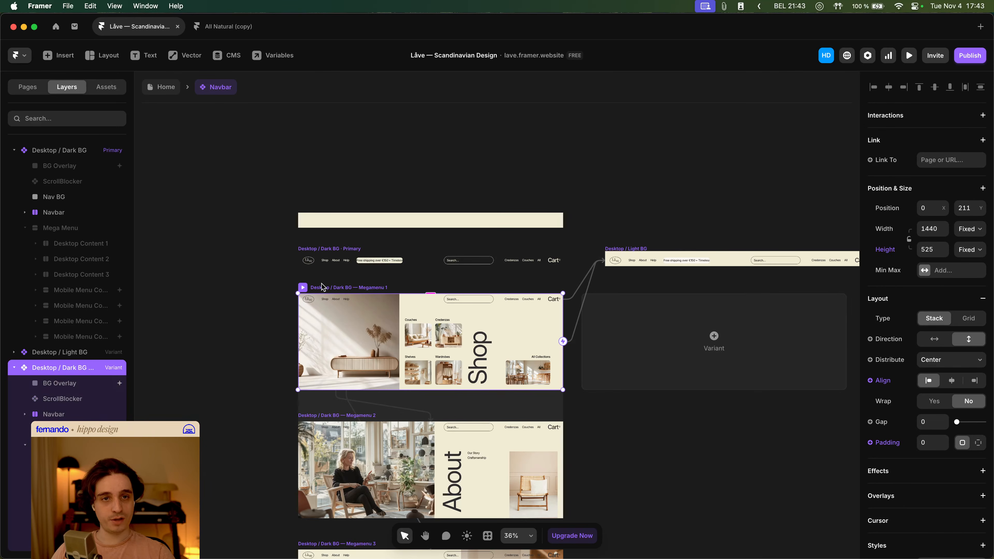
{"action": "left_click", "coordinate": [86, 229]}
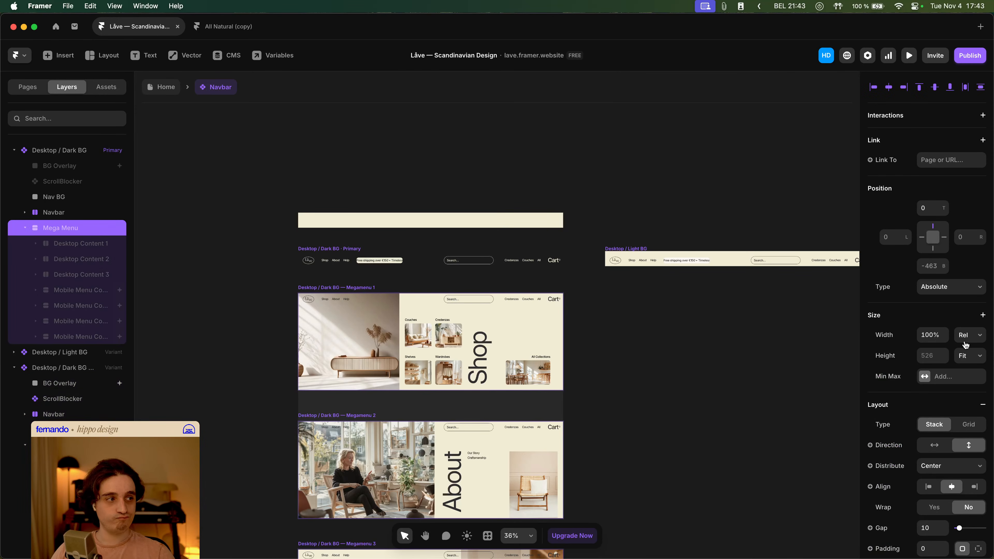
{"action": "scroll", "coordinate": [966, 344], "scroll_direction": "down", "scroll_amount": 10}
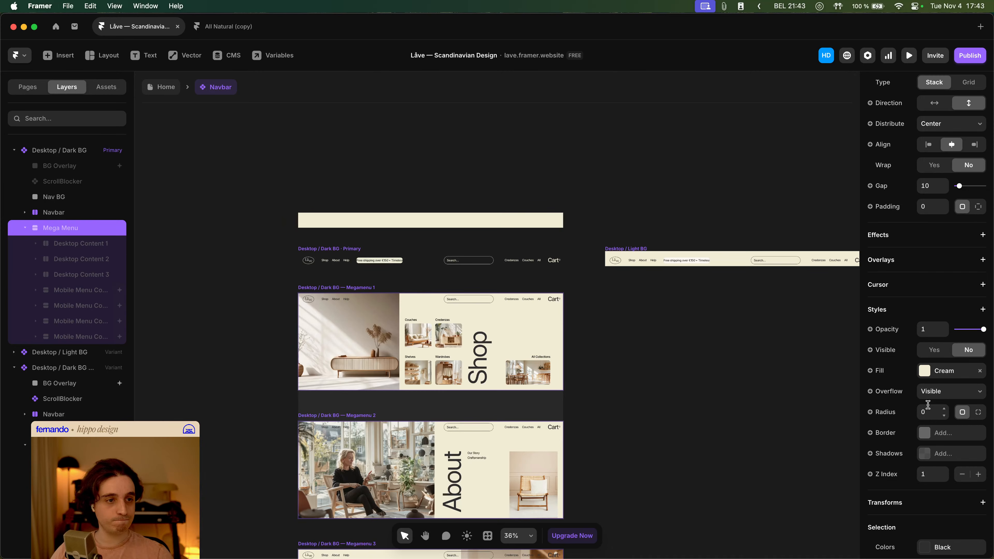
{"action": "left_click", "coordinate": [244, 268]}
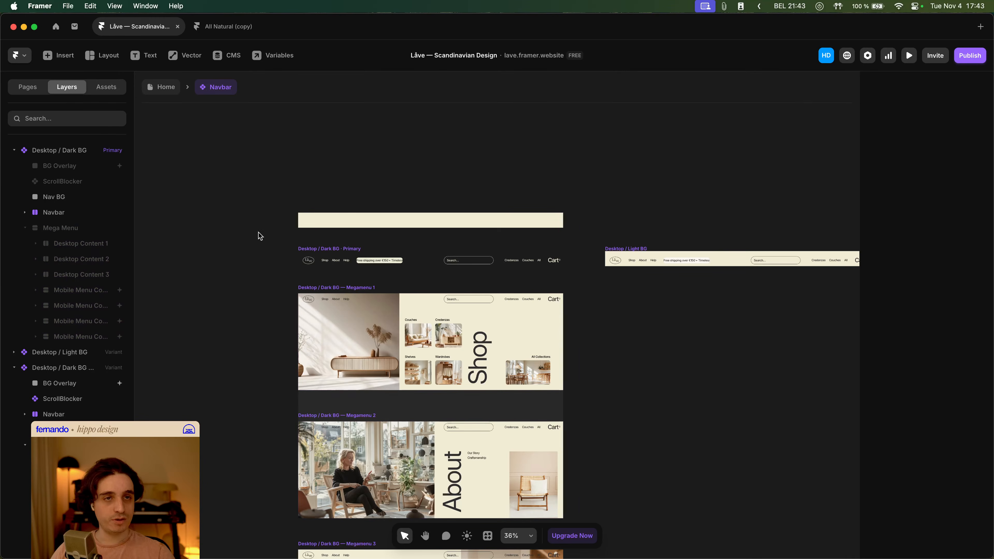
- Preview the Home page, opening the Shop, About and Help mega menus and moving away to test opening and closing
{"action": "left_click", "coordinate": [159, 94]}
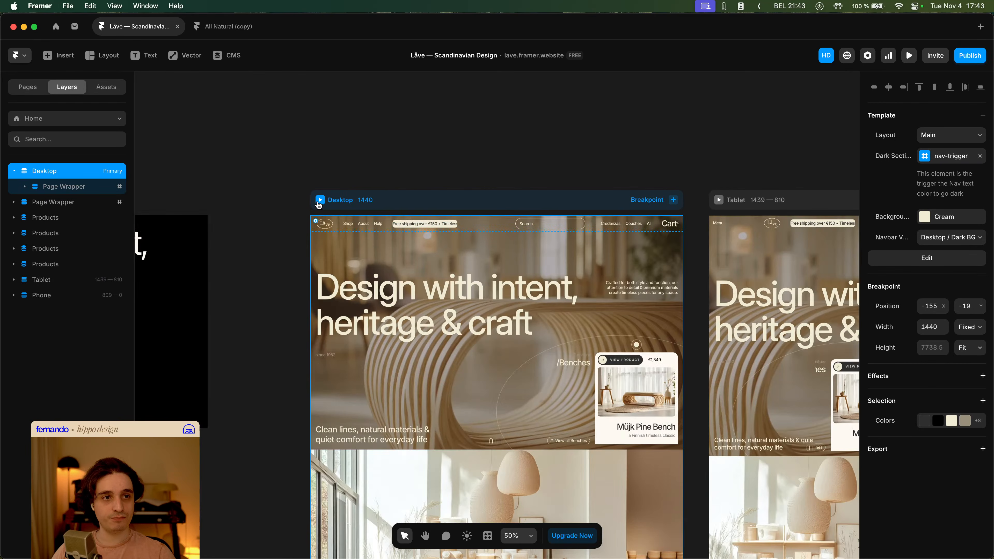
{"action": "key", "text": "super+p"}
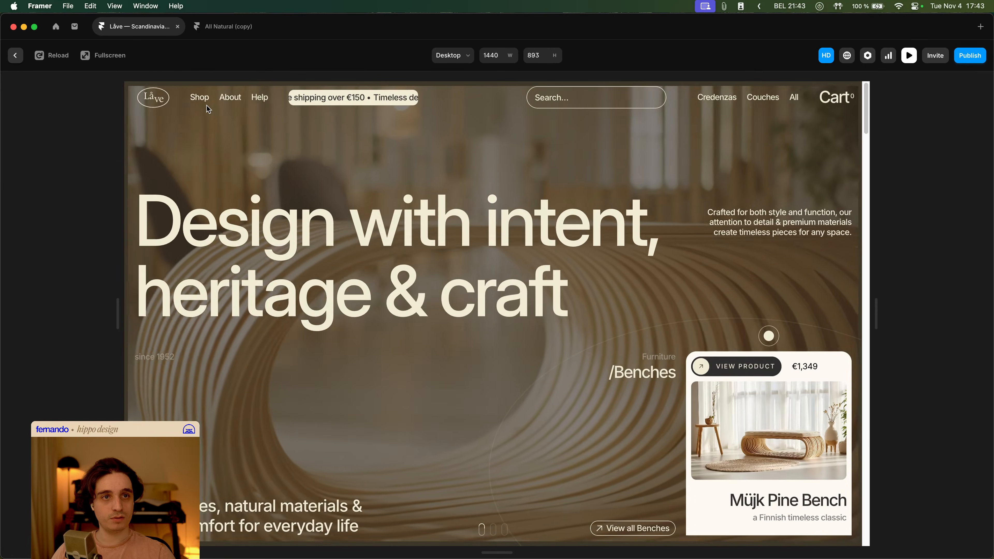
{"action": "left_click", "coordinate": [200, 98]}
{"action": "left_click", "coordinate": [231, 100]}
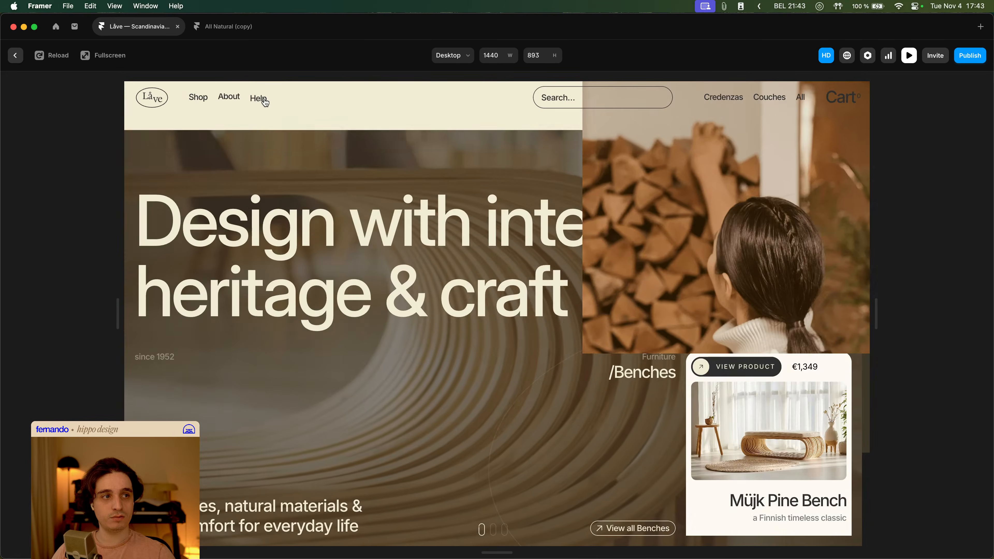
{"action": "left_click", "coordinate": [260, 98]}
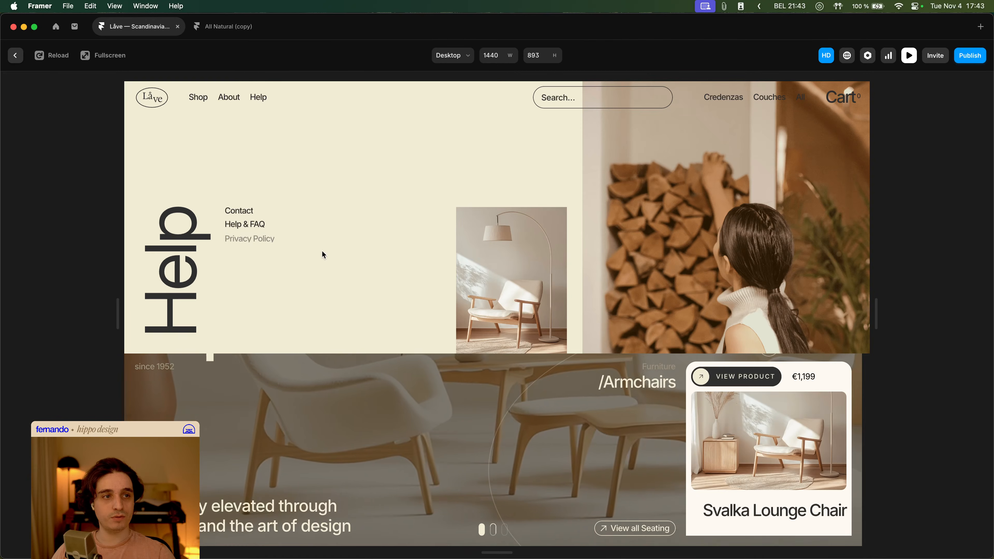
{"action": "left_click", "coordinate": [192, 102]}
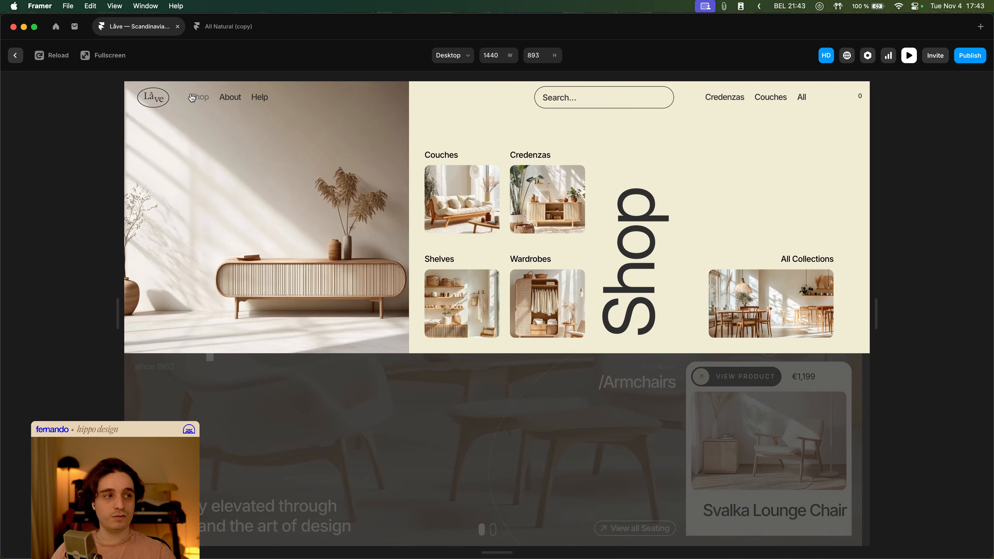
{"action": "left_click", "coordinate": [588, 113]}
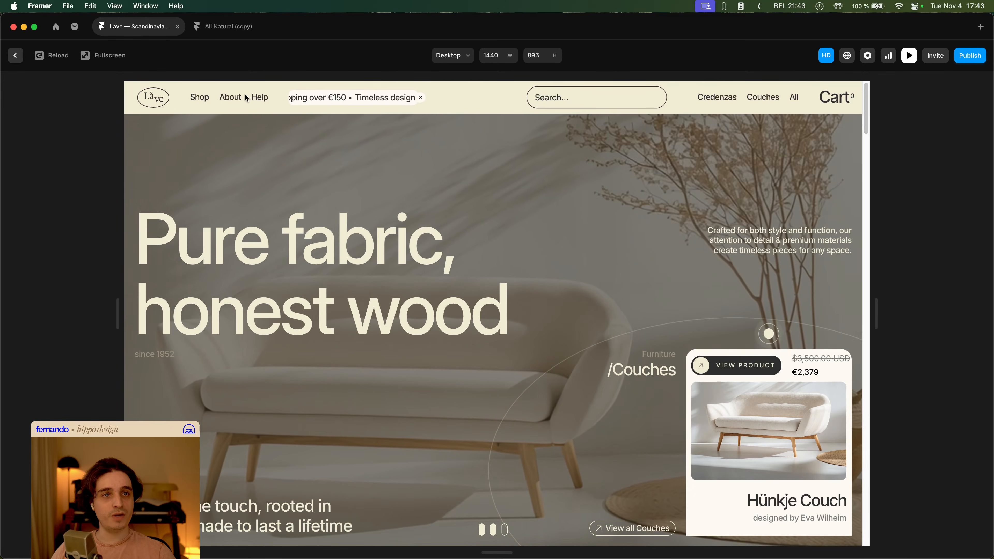
{"action": "left_click", "coordinate": [218, 98]}
{"action": "left_click", "coordinate": [199, 98]}
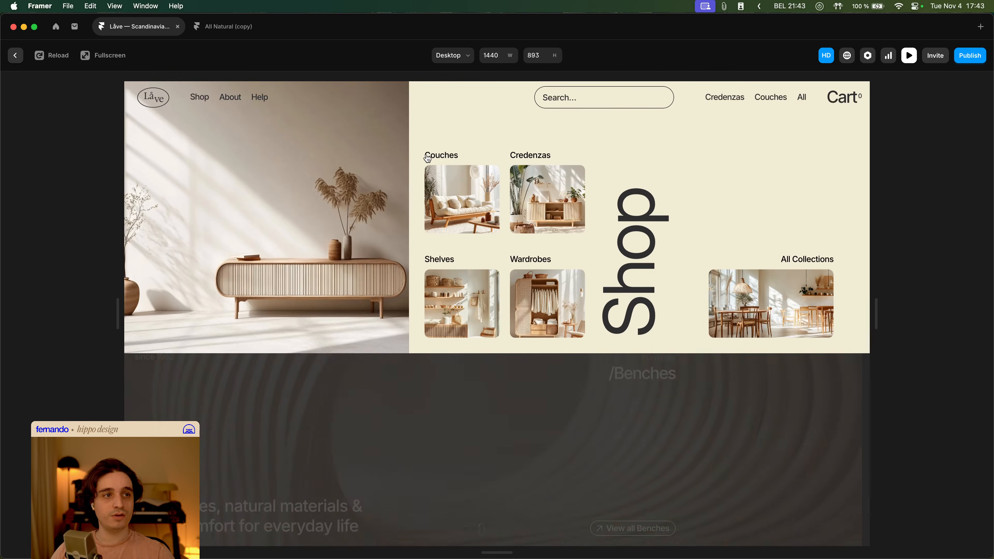
{"action": "left_click", "coordinate": [590, 92]}
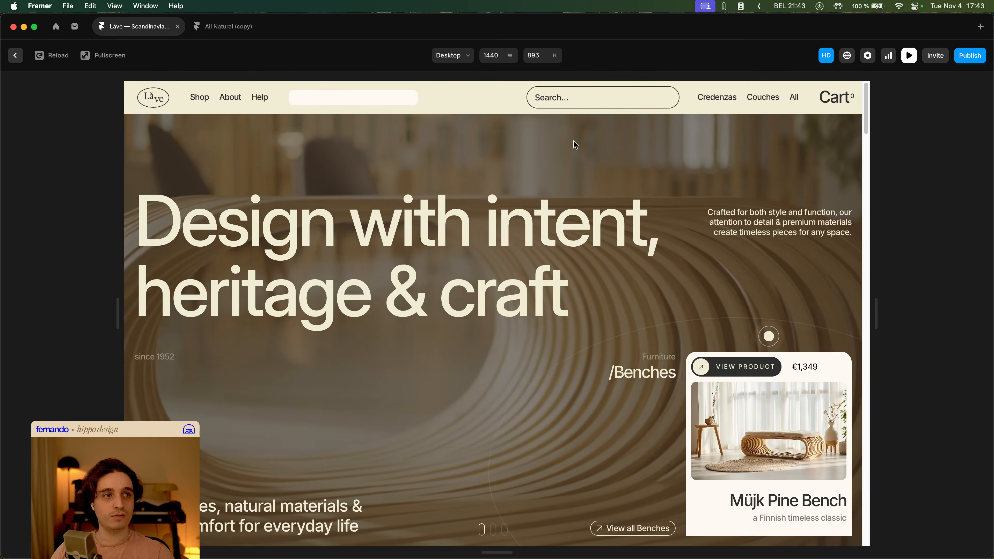
{"action": "left_click", "coordinate": [199, 97]}
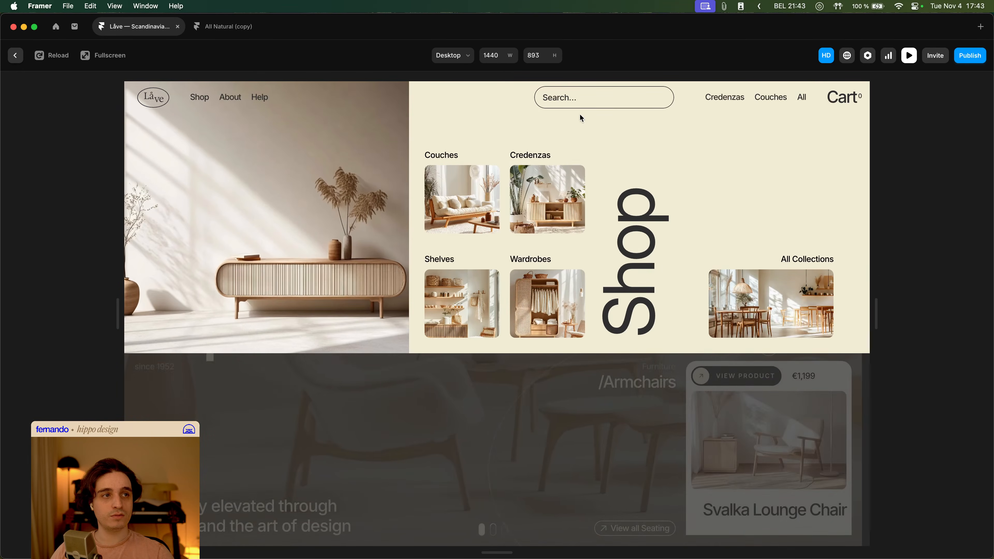
{"action": "left_click", "coordinate": [579, 104]}
{"action": "left_click", "coordinate": [199, 98]}
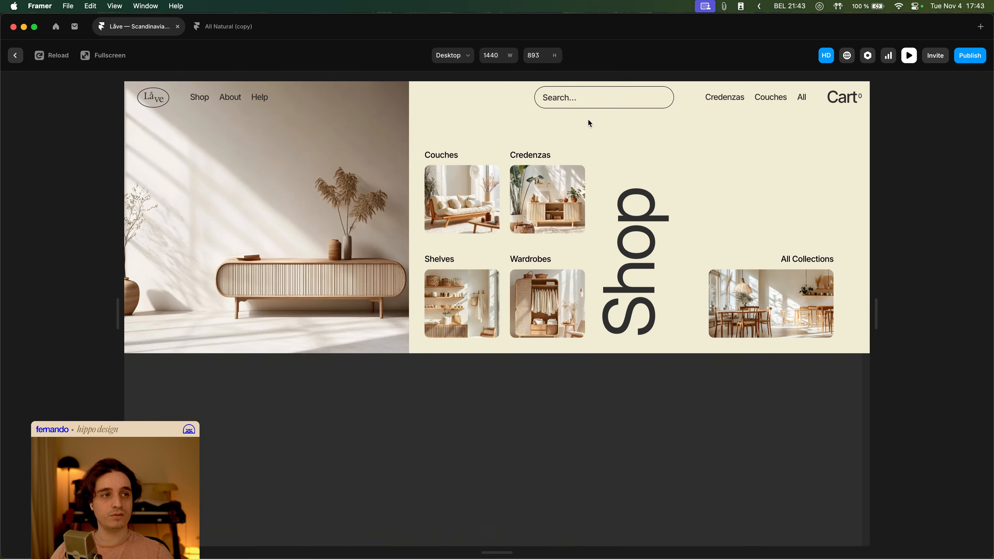
{"action": "left_click", "coordinate": [588, 125]}
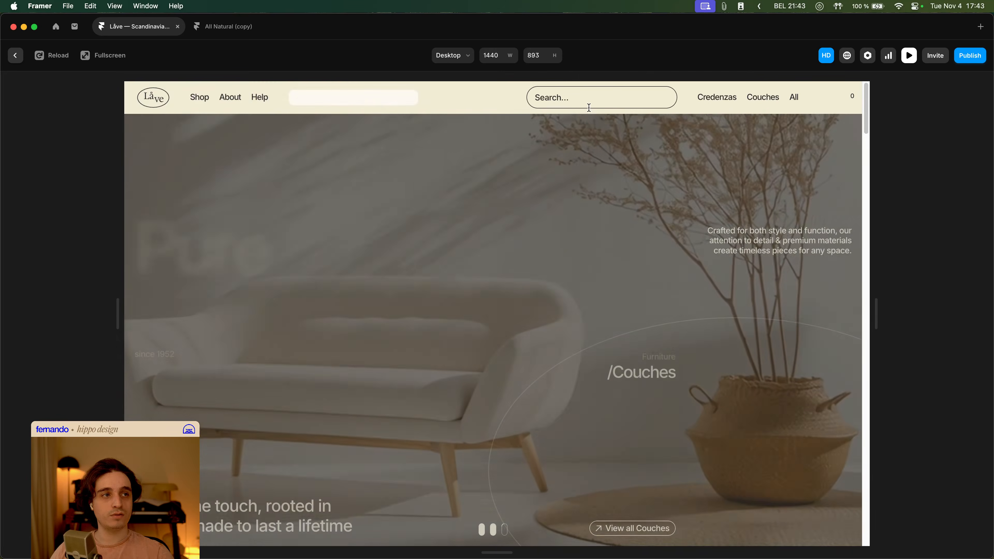
{"action": "key", "text": "Escape"}
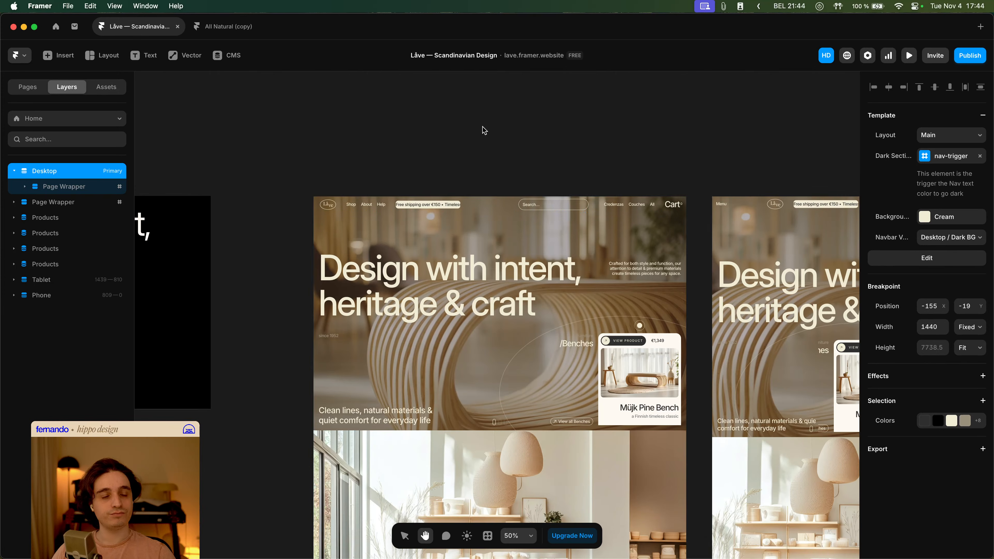
- Open the Navbar component and move the Navbar layer into the Mega Menu stack
{"action": "double_click", "coordinate": [471, 206]}
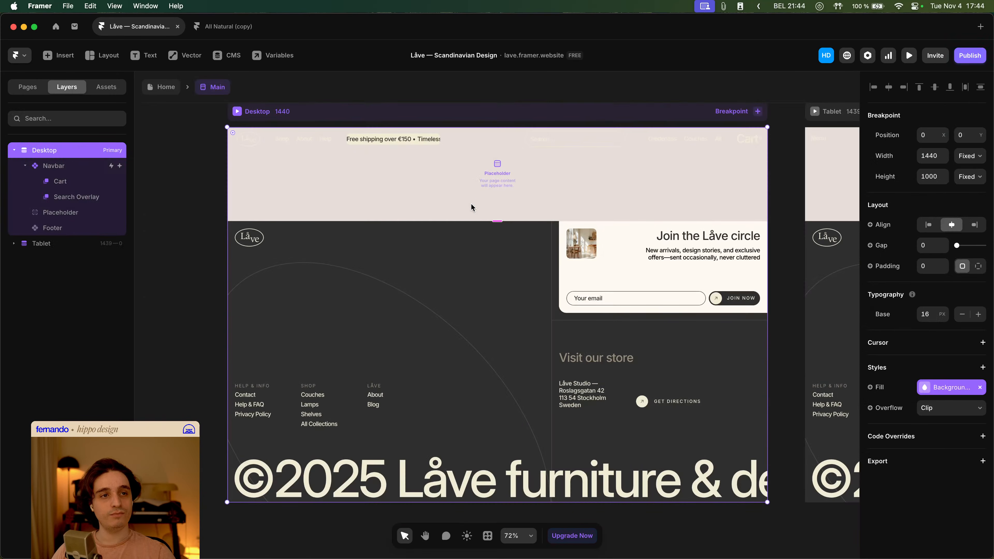
{"action": "double_click", "coordinate": [471, 139]}
{"action": "left_click", "coordinate": [470, 318]}
{"action": "scroll", "coordinate": [466, 382], "scroll_direction": "down", "scroll_amount": 2}
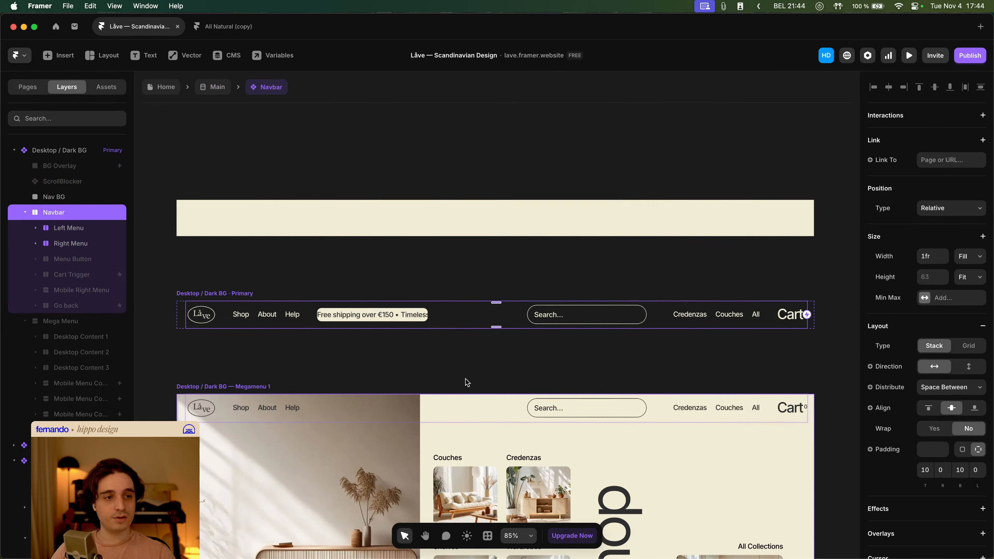
{"action": "left_click", "coordinate": [466, 415]}
{"action": "scroll", "coordinate": [75, 385], "scroll_direction": "down", "scroll_amount": 5}
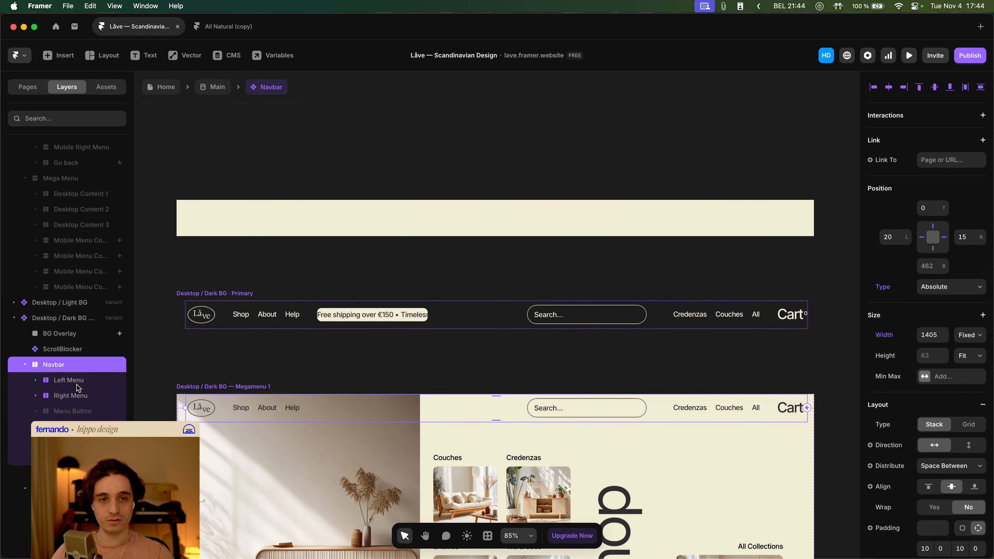
{"action": "left_click", "coordinate": [26, 365]}
{"action": "left_click", "coordinate": [25, 396]}
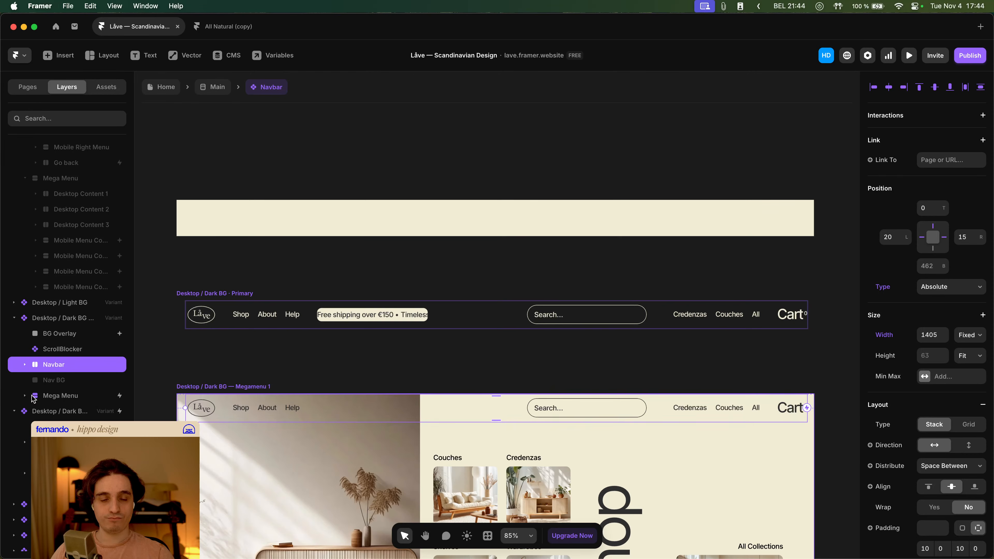
{"action": "left_click", "coordinate": [77, 395]}
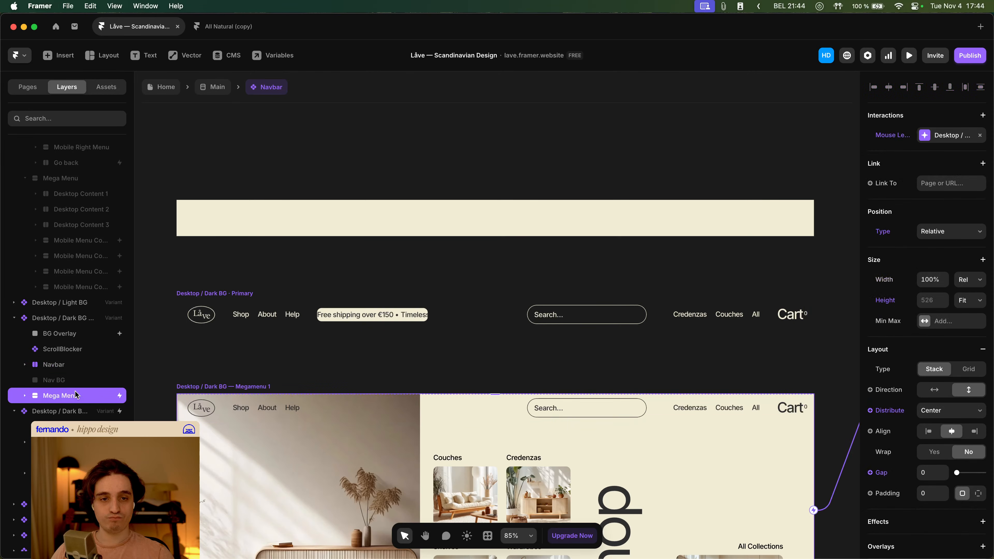
{"action": "left_click", "coordinate": [76, 365]}
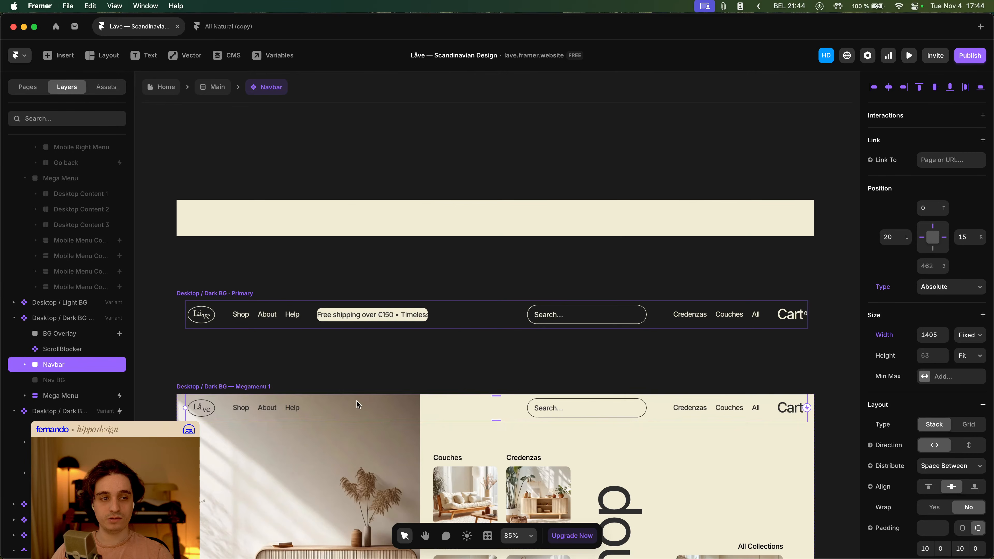
{"action": "scroll", "coordinate": [358, 403], "scroll_direction": "down", "scroll_amount": 5}
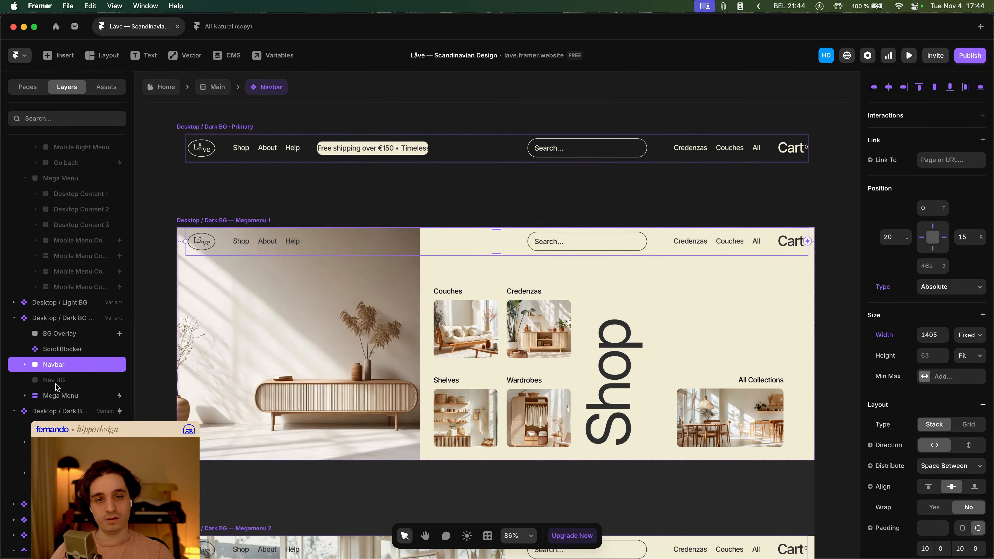
{"action": "left_click", "coordinate": [24, 395]}
{"action": "left_click_drag", "start_coordinate": [51, 369], "coordinate": [59, 406]}
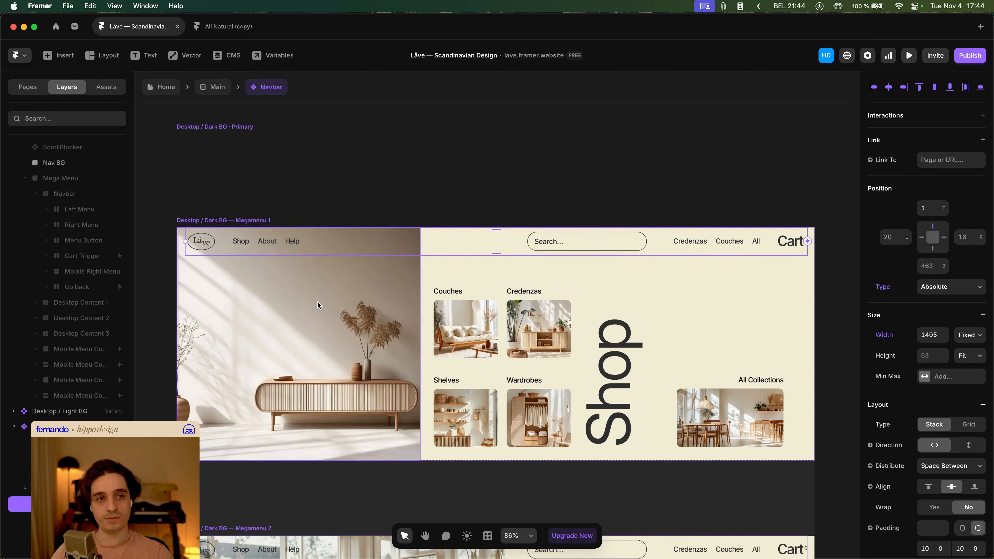
- Set the Mega Menu layer in the primary Desktop / Dark BG variant to visible
{"action": "scroll", "coordinate": [318, 306], "scroll_direction": "down", "scroll_amount": 5}
{"action": "scroll", "coordinate": [317, 306], "scroll_direction": "up", "scroll_amount": 5}
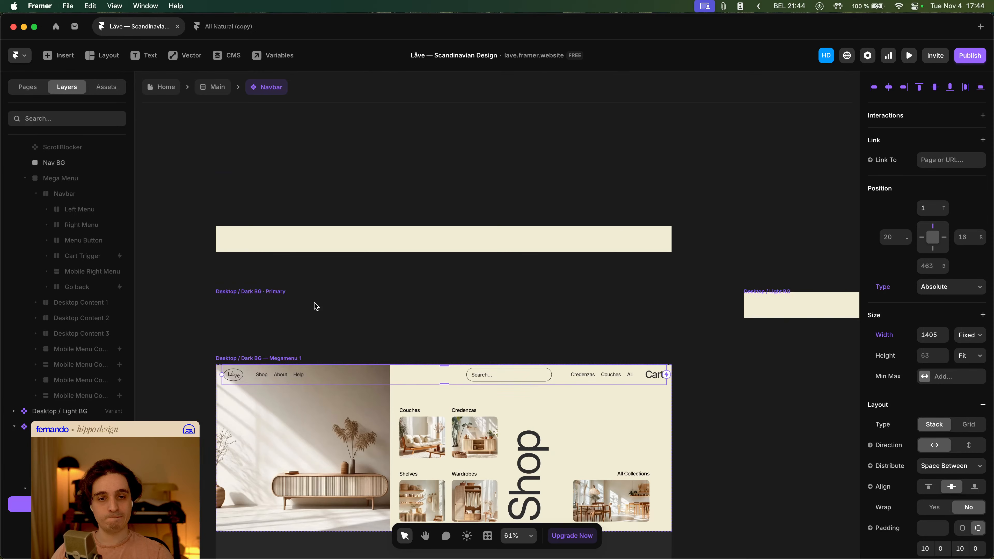
{"action": "scroll", "coordinate": [316, 307], "scroll_direction": "down", "scroll_amount": 3}
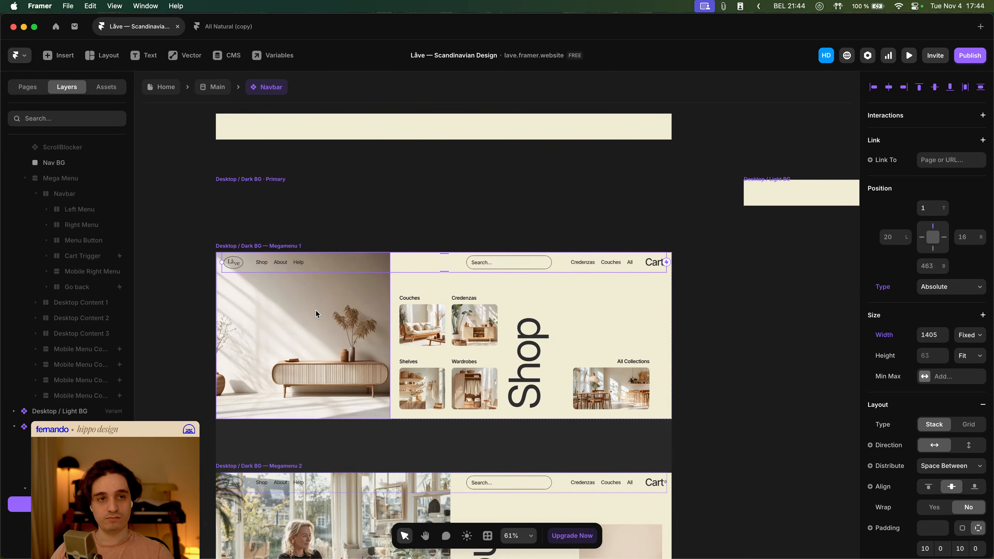
{"action": "scroll", "coordinate": [316, 309], "scroll_direction": "up", "scroll_amount": 3}
{"action": "scroll", "coordinate": [77, 343], "scroll_direction": "up", "scroll_amount": 2}
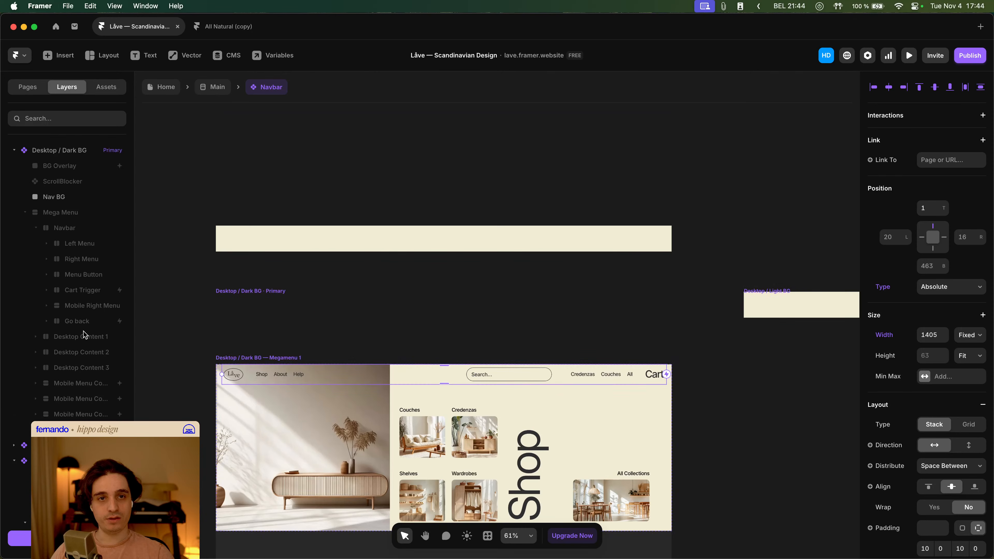
{"action": "left_click", "coordinate": [73, 214]}
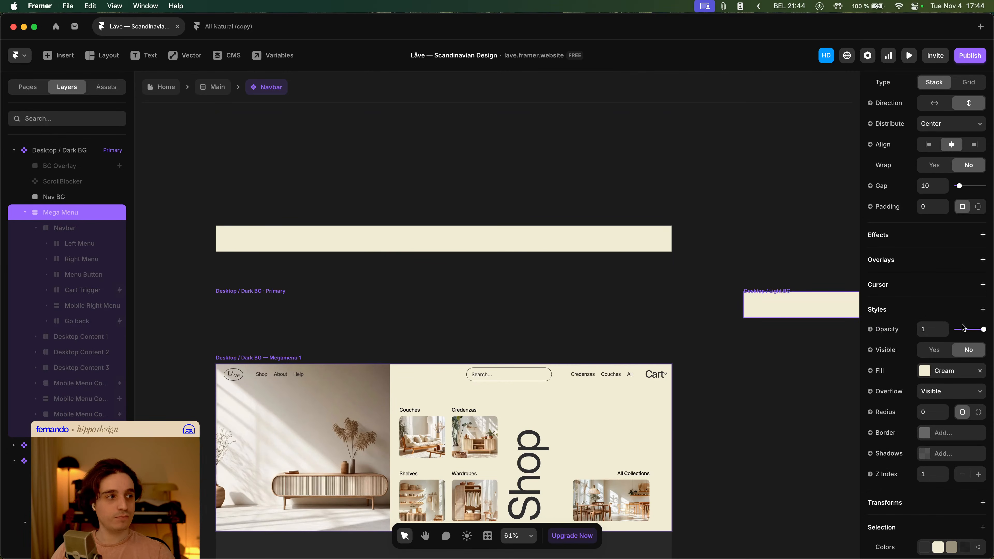
{"action": "scroll", "coordinate": [949, 453], "scroll_direction": "down", "scroll_amount": 3}
{"action": "scroll", "coordinate": [927, 390], "scroll_direction": "up", "scroll_amount": 5}
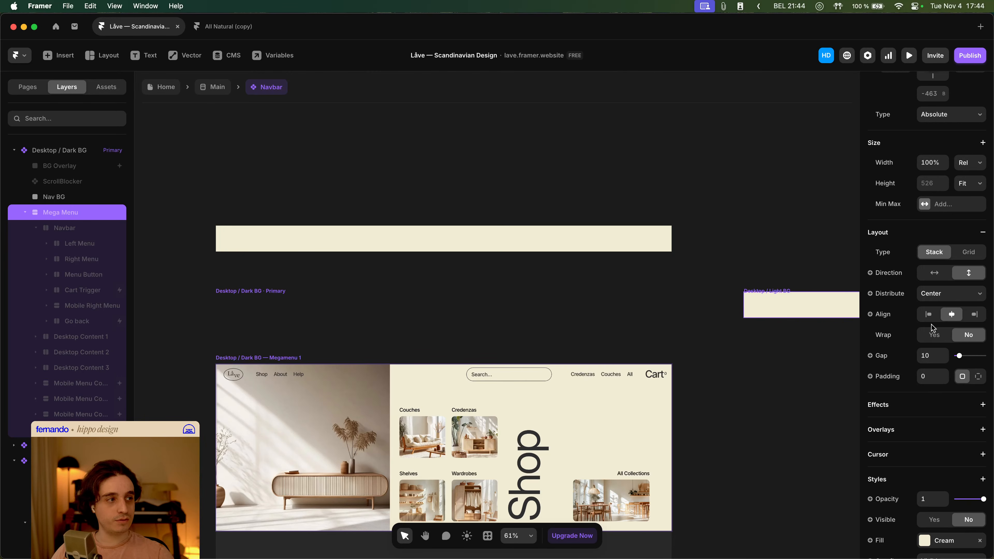
{"action": "scroll", "coordinate": [935, 337], "scroll_direction": "down", "scroll_amount": 2}
{"action": "left_click", "coordinate": [934, 425]}
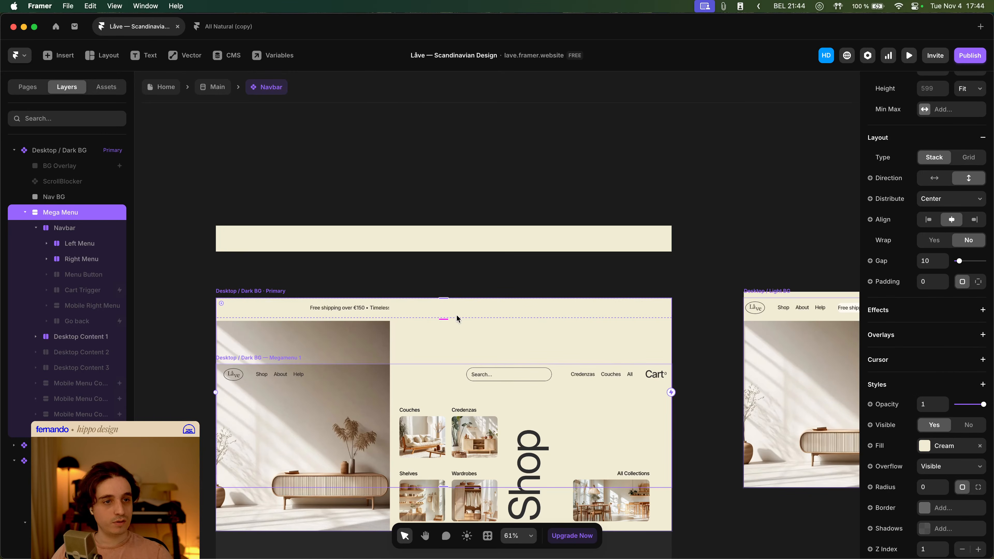
- Hide the Desktop Content 1 layer inside the primary variant's Mega Menu and review the Navbar layer's settings
{"action": "left_click", "coordinate": [34, 228]}
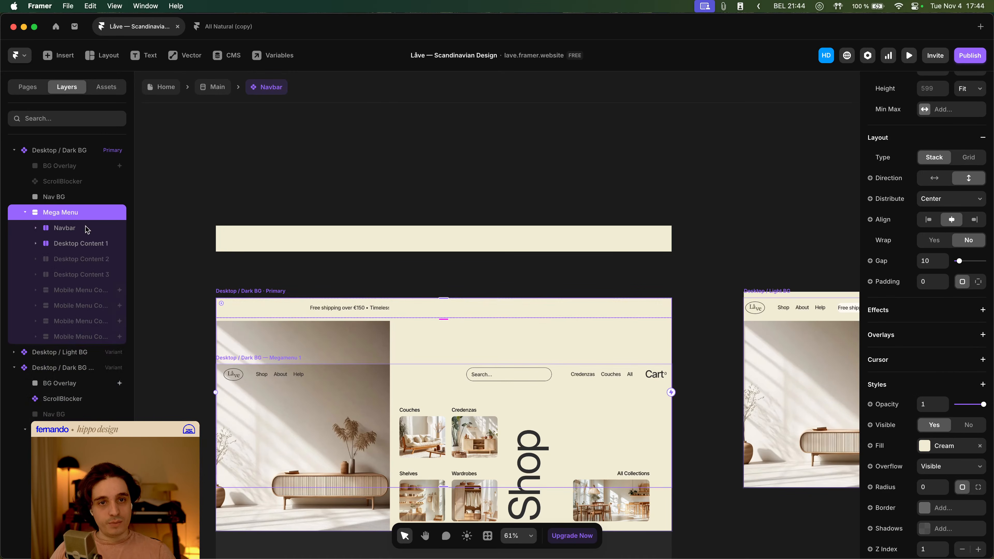
{"action": "left_click", "coordinate": [81, 240]}
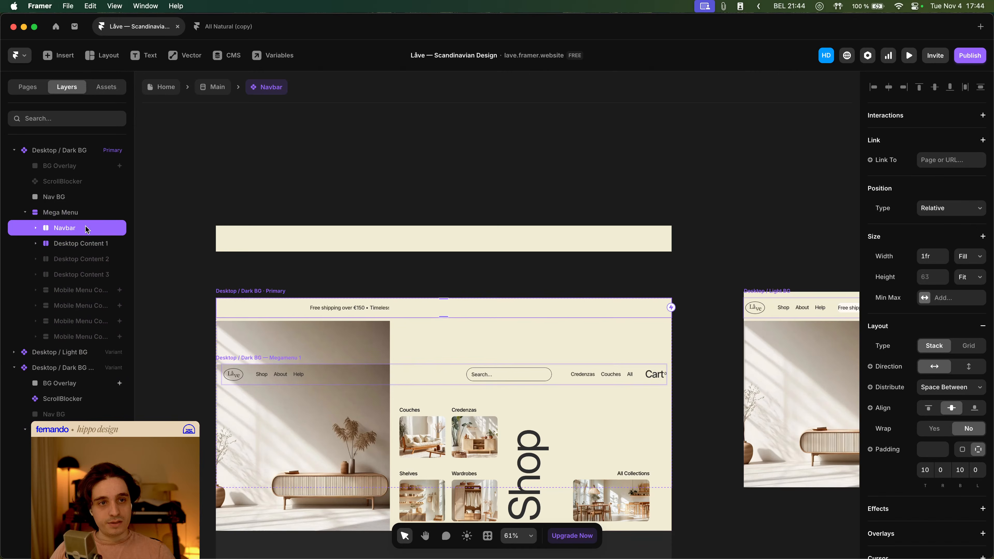
{"action": "left_click", "coordinate": [42, 243]}
{"action": "scroll", "coordinate": [959, 427], "scroll_direction": "down", "scroll_amount": 9}
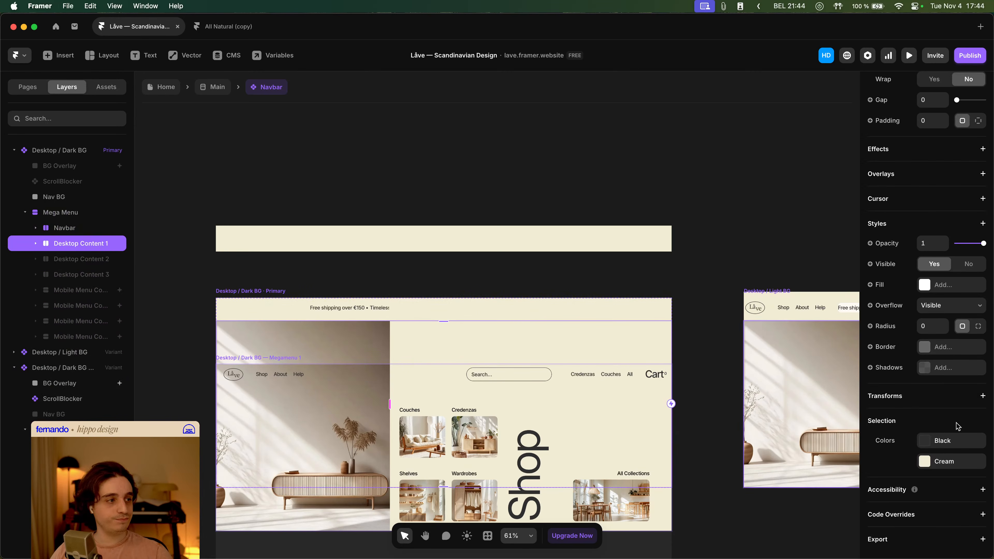
{"action": "left_click", "coordinate": [969, 265]}
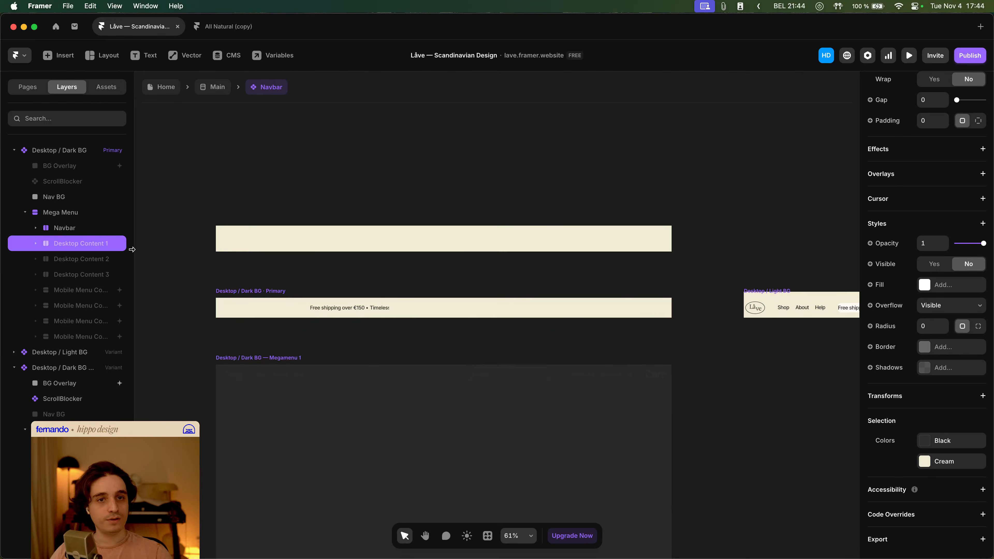
{"action": "left_click", "coordinate": [76, 226]}
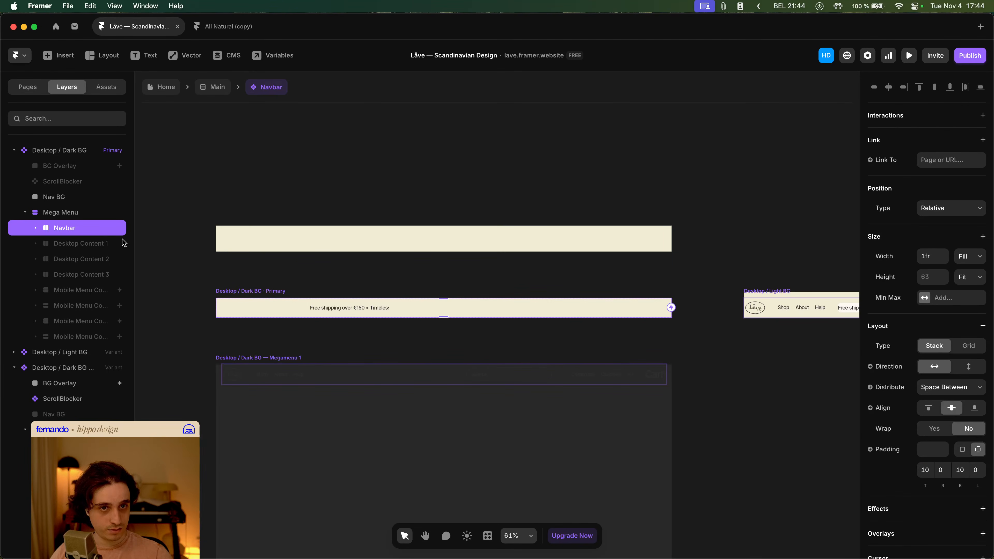
{"action": "scroll", "coordinate": [979, 348], "scroll_direction": "down", "scroll_amount": 5}
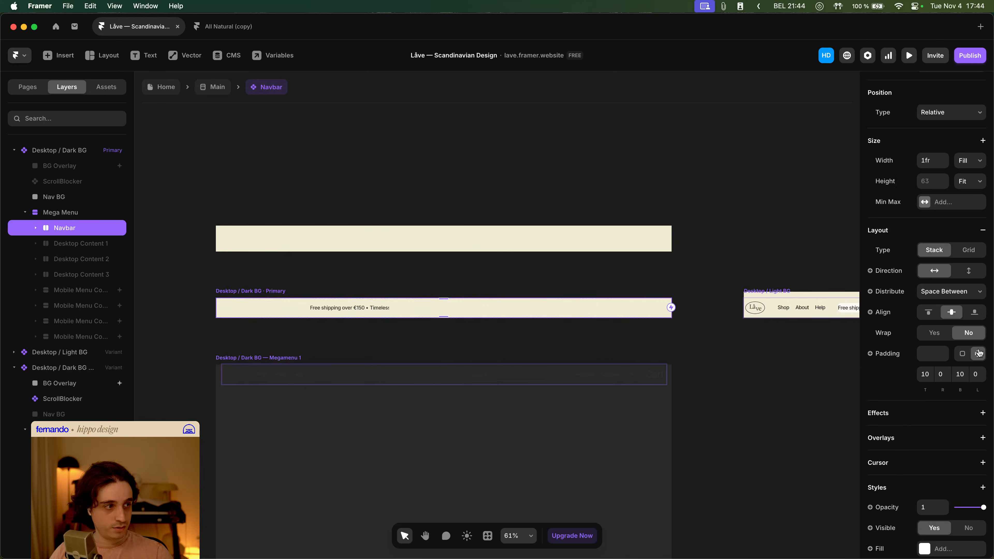
{"action": "scroll", "coordinate": [972, 358], "scroll_direction": "down", "scroll_amount": 10}
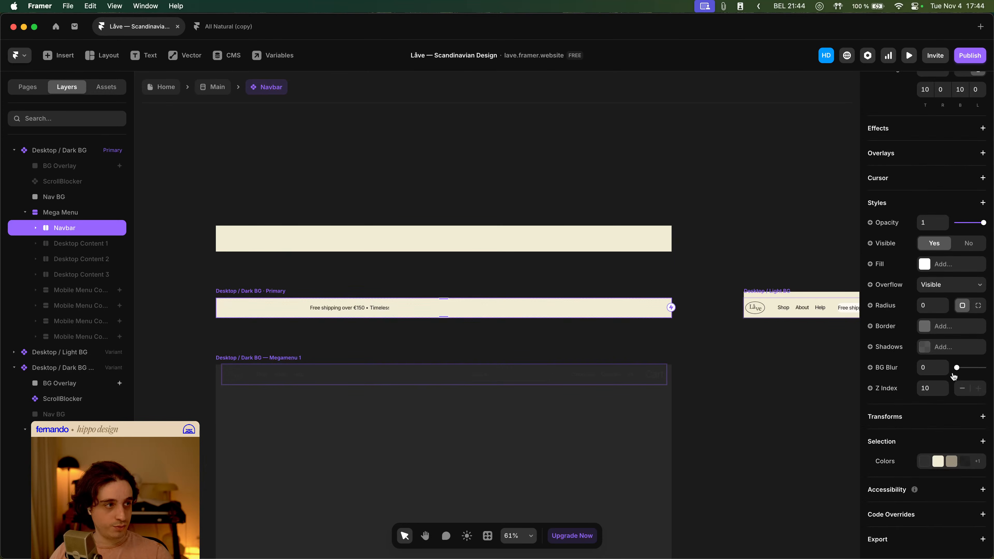
{"action": "scroll", "coordinate": [946, 328], "scroll_direction": "up", "scroll_amount": 15}
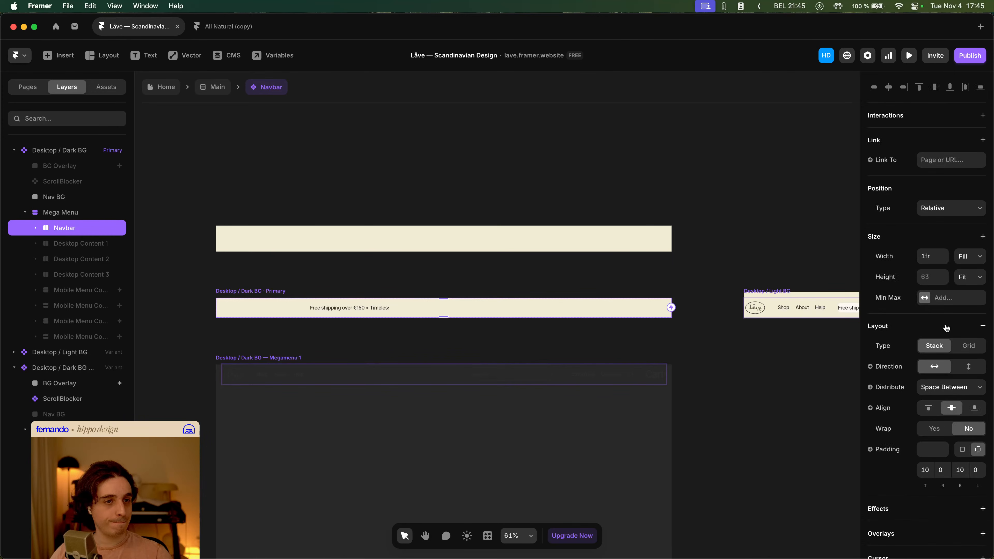
{"action": "left_click", "coordinate": [74, 195]}
{"action": "left_click", "coordinate": [77, 231]}
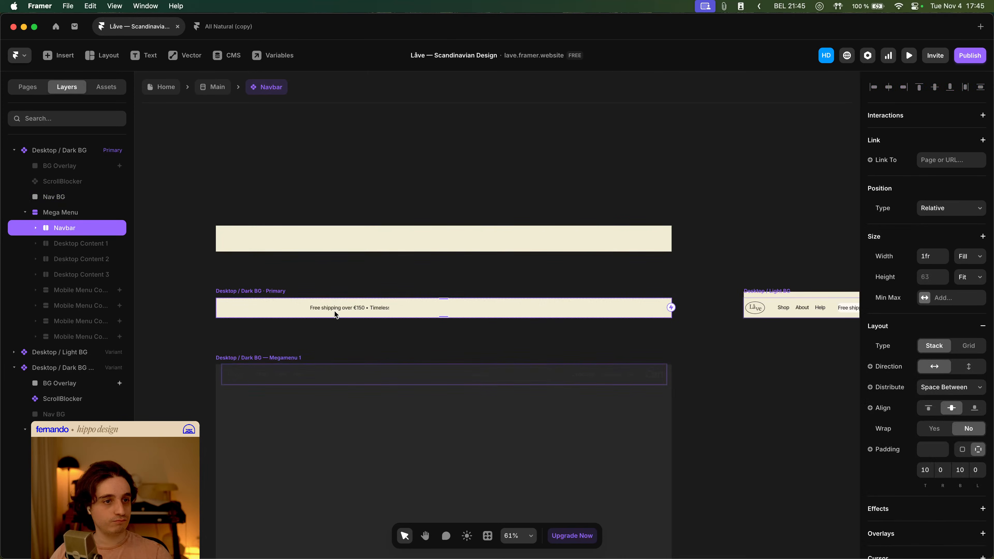
- Remove the Cream fill from the Mega Menu layer in the primary Desktop / Dark BG variant
{"action": "left_click", "coordinate": [63, 213]}
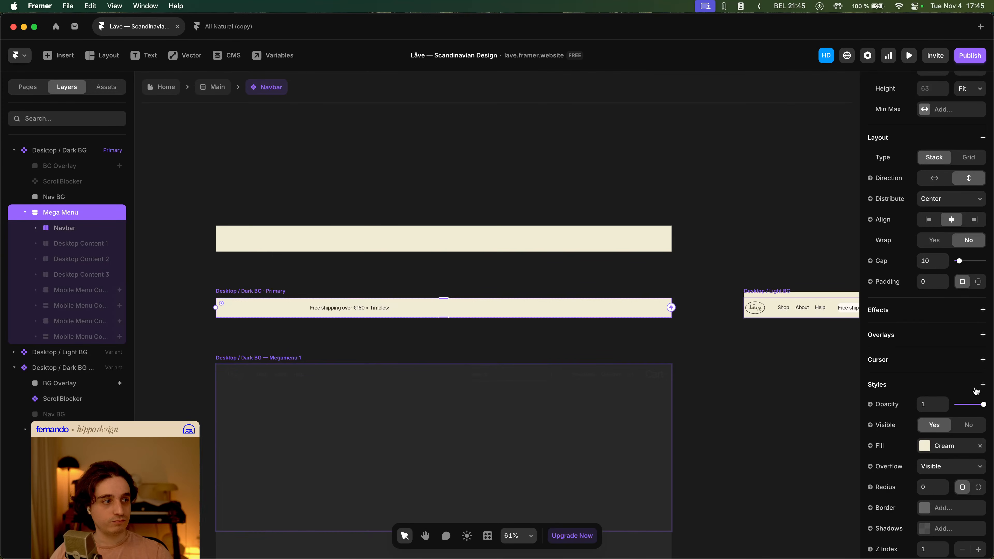
{"action": "scroll", "coordinate": [965, 397], "scroll_direction": "down", "scroll_amount": 2}
{"action": "left_click", "coordinate": [980, 376]}
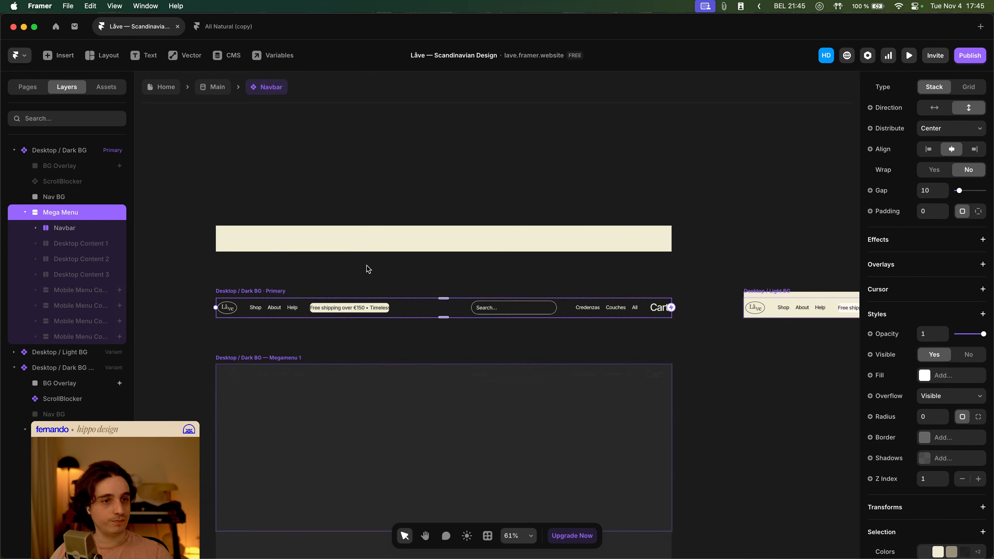
- Set the Mega Menu layer in the Desktop / Dark BG — Megamenu 1 variant to visible
{"action": "scroll", "coordinate": [277, 272], "scroll_direction": "down", "scroll_amount": 3}
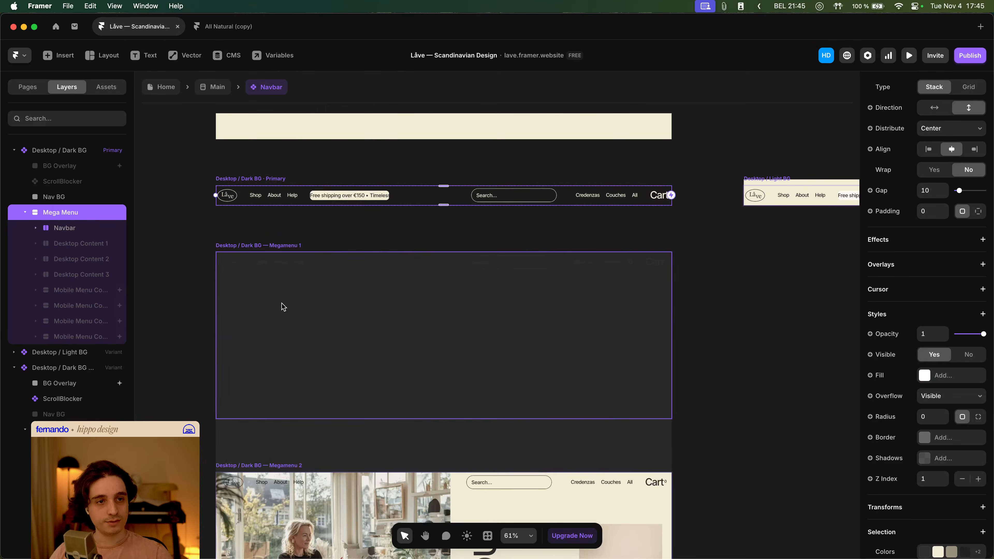
{"action": "left_click", "coordinate": [252, 271]}
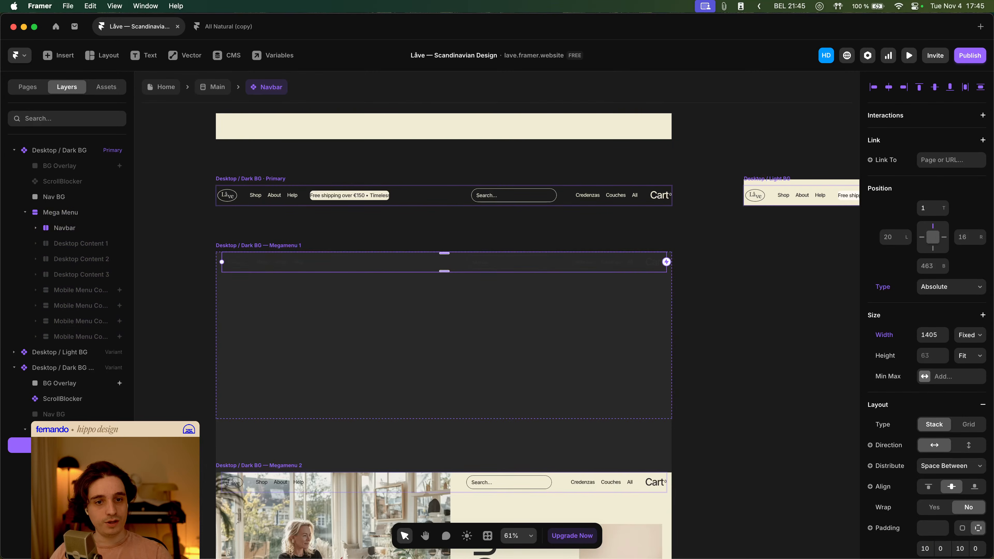
{"action": "scroll", "coordinate": [964, 386], "scroll_direction": "down", "scroll_amount": 3}
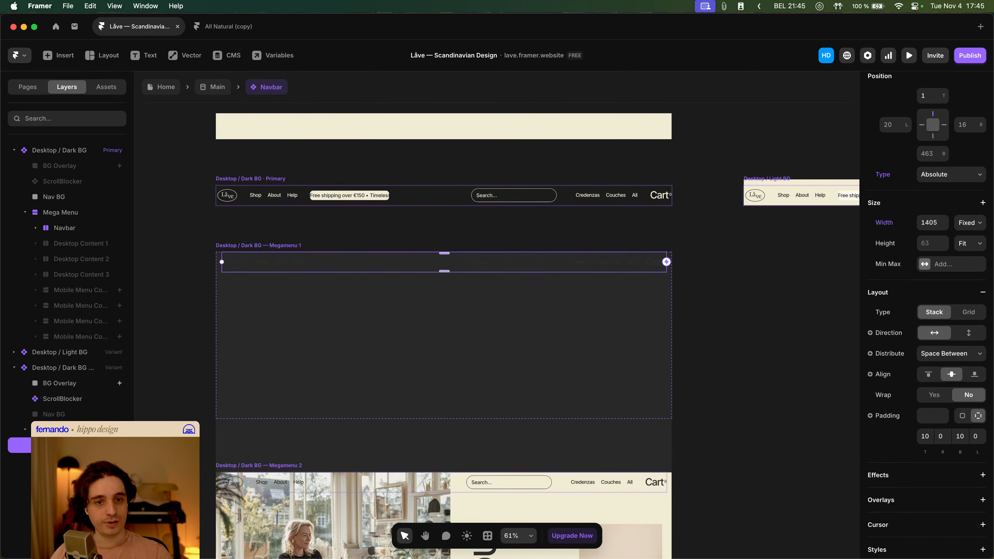
{"action": "left_click", "coordinate": [238, 371]}
{"action": "scroll", "coordinate": [951, 392], "scroll_direction": "down", "scroll_amount": 5}
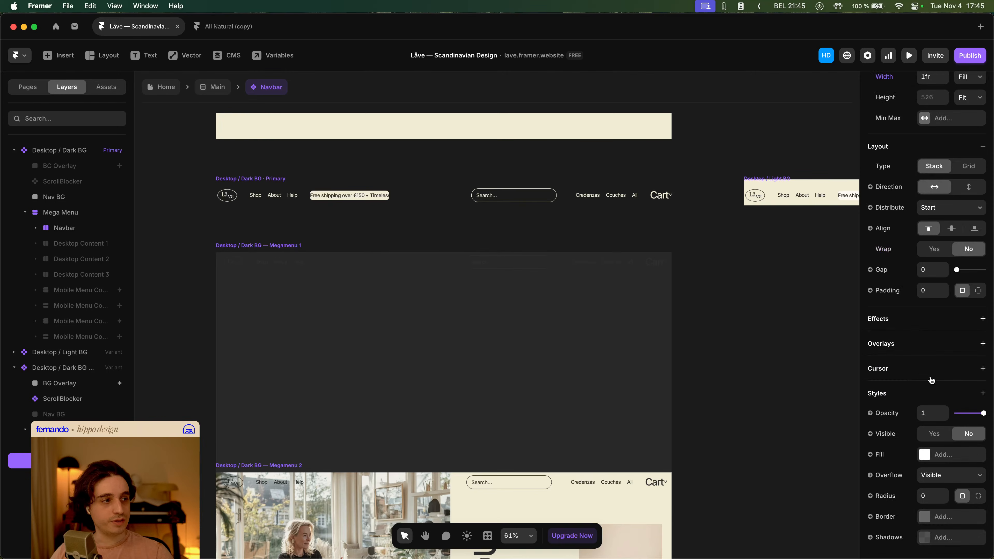
{"action": "left_click", "coordinate": [934, 434]}
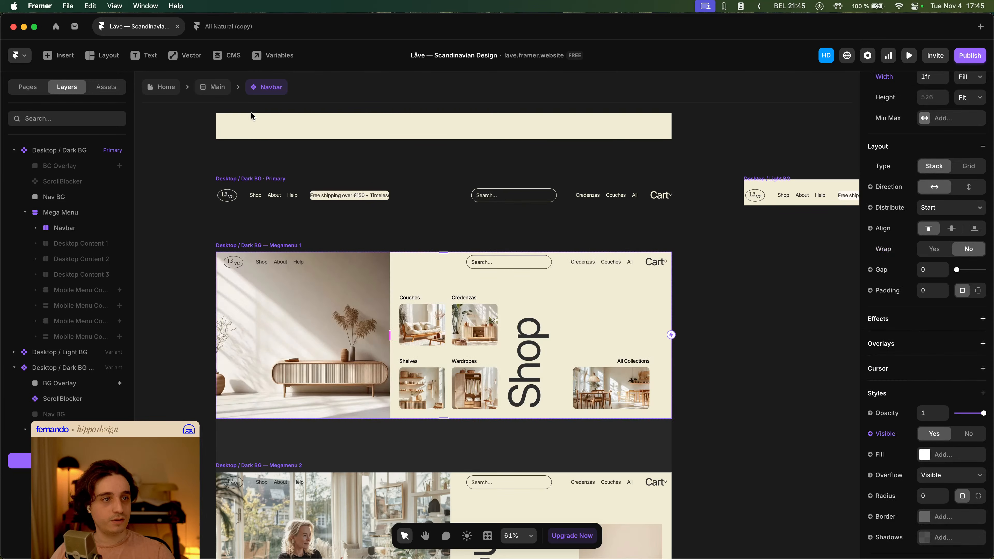
- Preview the Home page and test opening and closing the Shop mega menu
{"action": "left_click", "coordinate": [165, 89]}
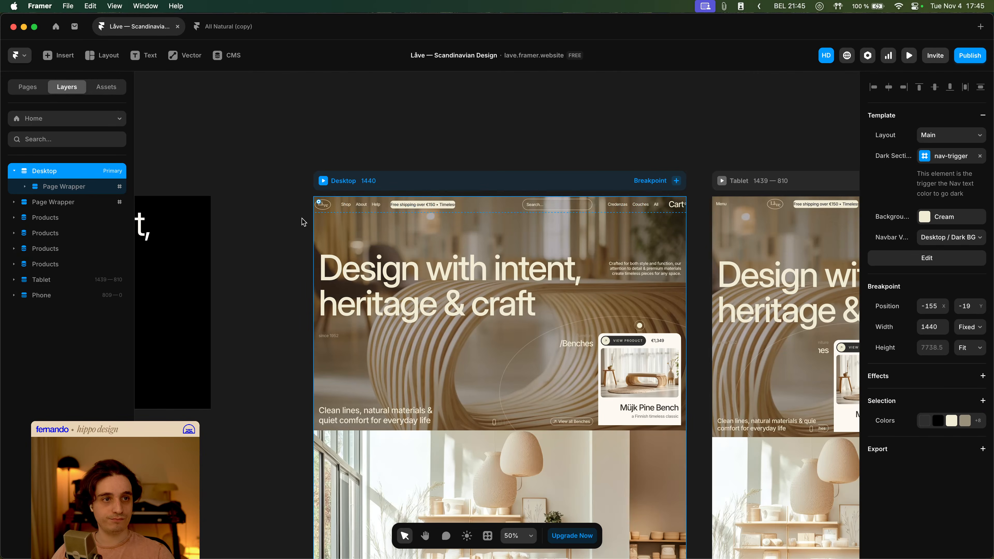
{"action": "left_click", "coordinate": [323, 181]}
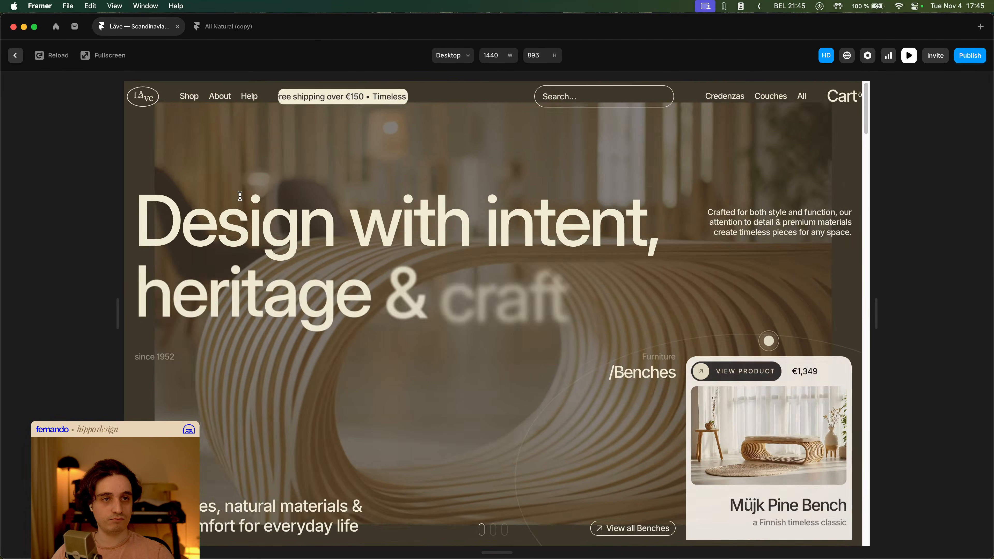
{"action": "mouse_move", "coordinate": [192, 101]}
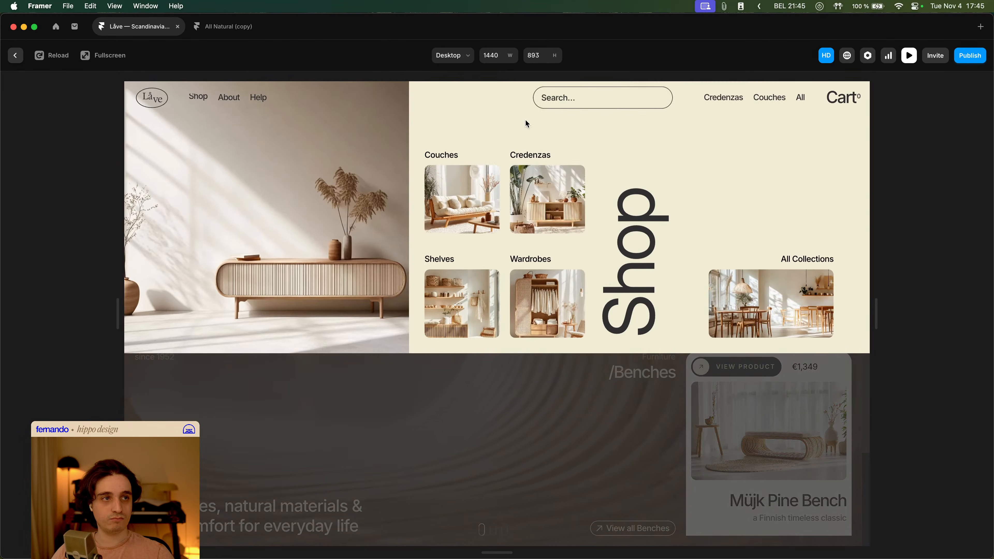
{"action": "left_click", "coordinate": [583, 105]}
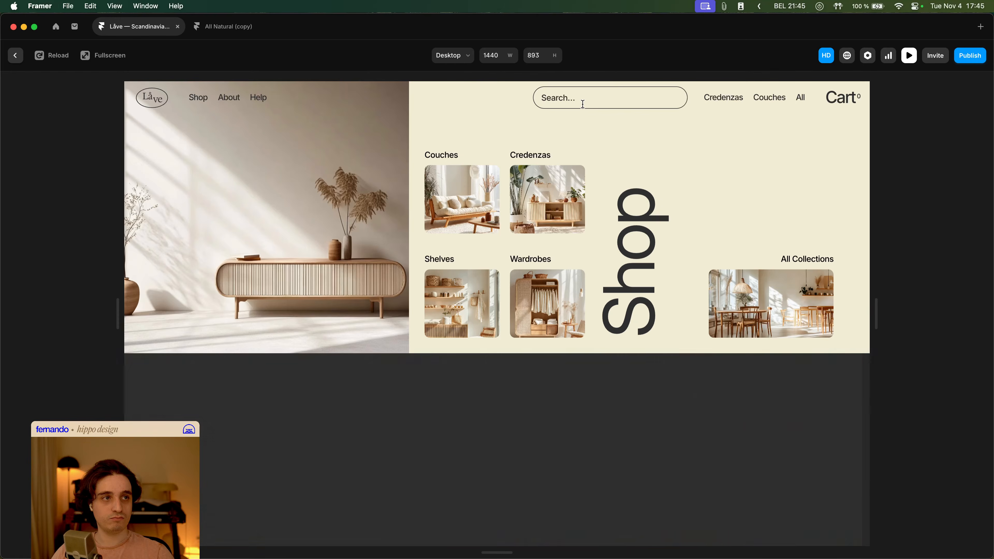
{"action": "left_click", "coordinate": [695, 110]}
{"action": "mouse_move", "coordinate": [194, 99]}
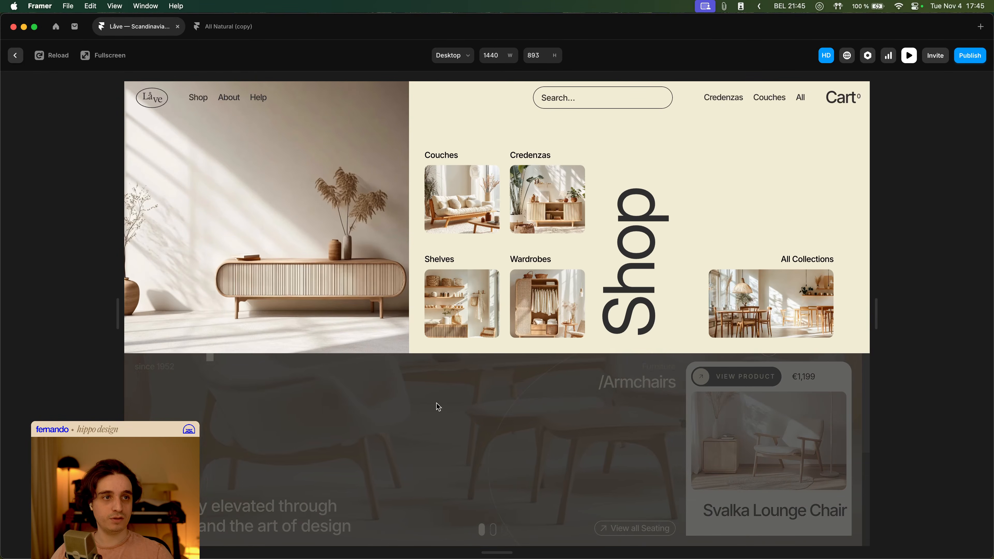
{"action": "left_click", "coordinate": [437, 403]}
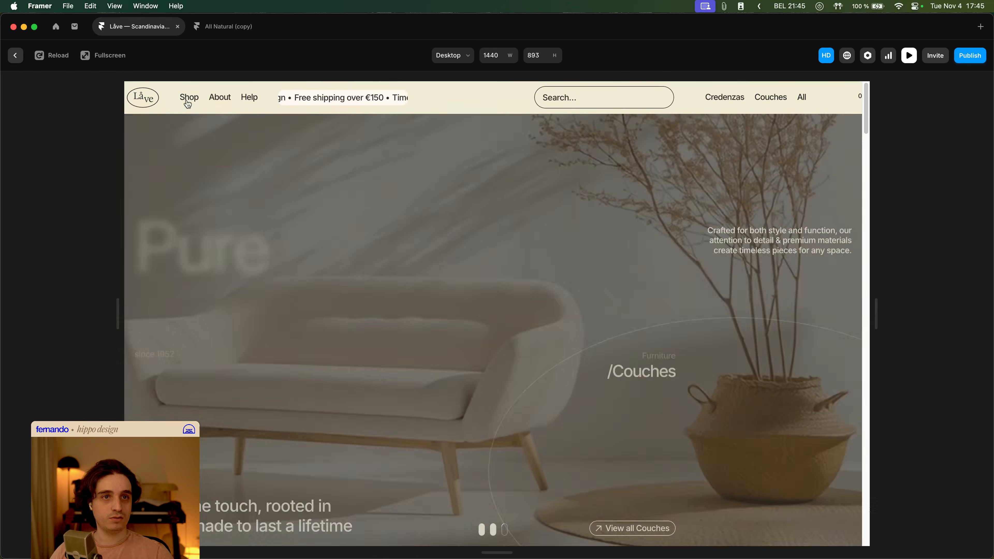
{"action": "mouse_move", "coordinate": [188, 98]}
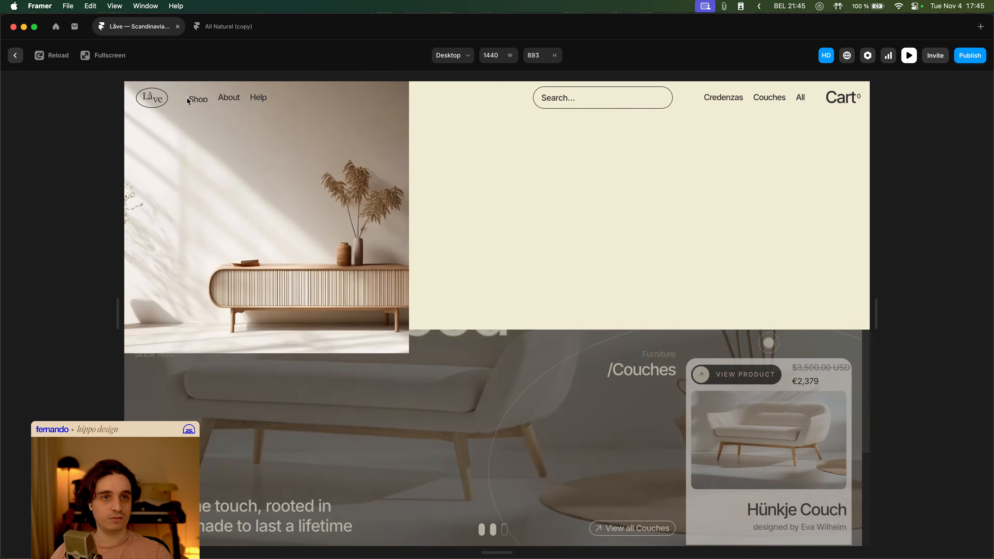
{"action": "key", "text": "Escape"}
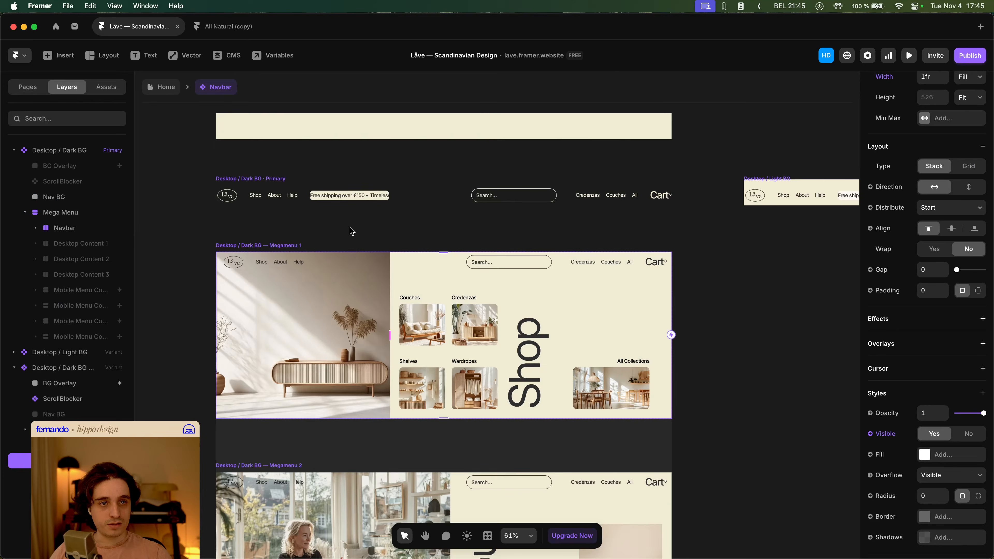
- Open the Navbar component and set the Megamenu 1 variant Navbar's left offset to 20
{"action": "left_click_drag", "start_coordinate": [351, 229], "coordinate": [366, 246]}
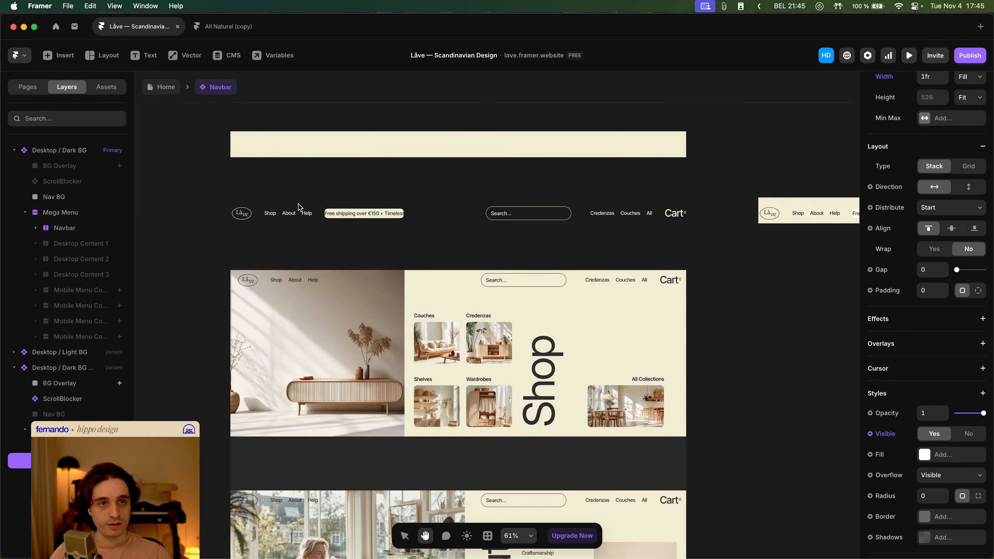
{"action": "left_click", "coordinate": [277, 197]}
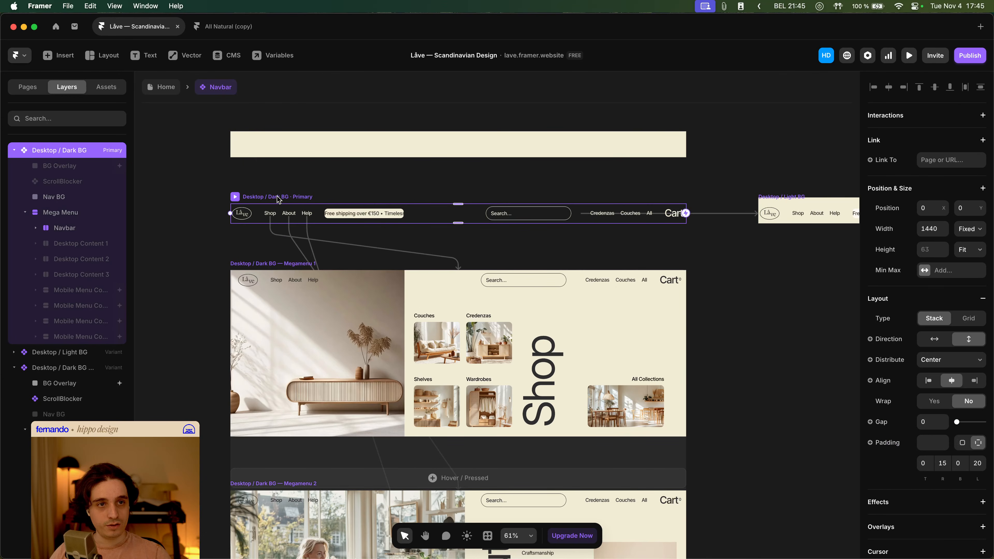
{"action": "left_click", "coordinate": [74, 228]}
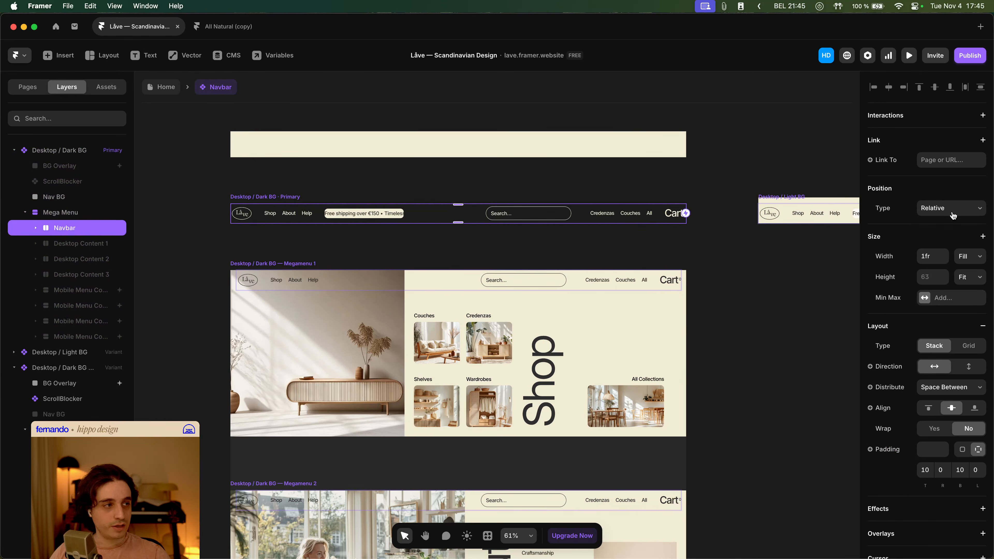
{"action": "left_click", "coordinate": [73, 214]}
{"action": "left_click", "coordinate": [70, 230]}
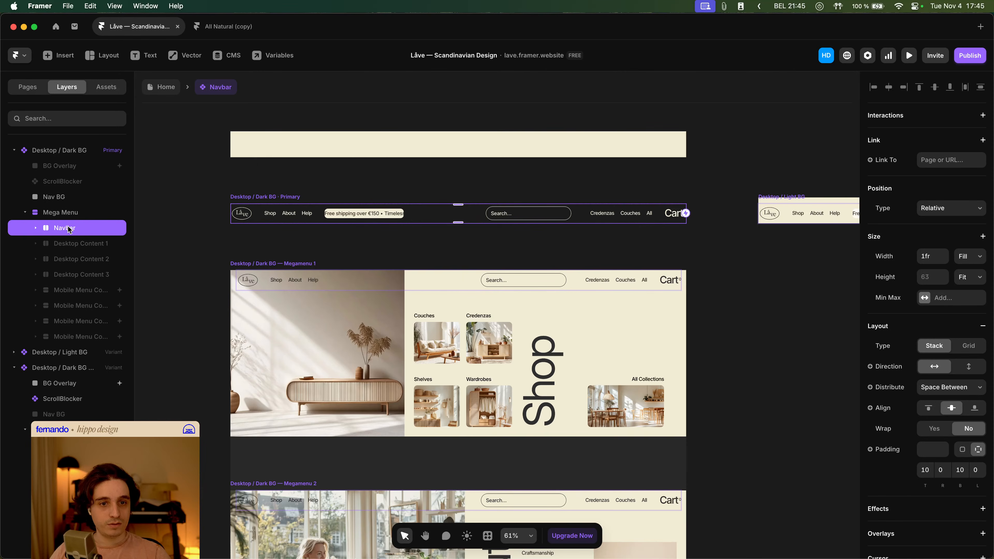
{"action": "left_click", "coordinate": [65, 446]}
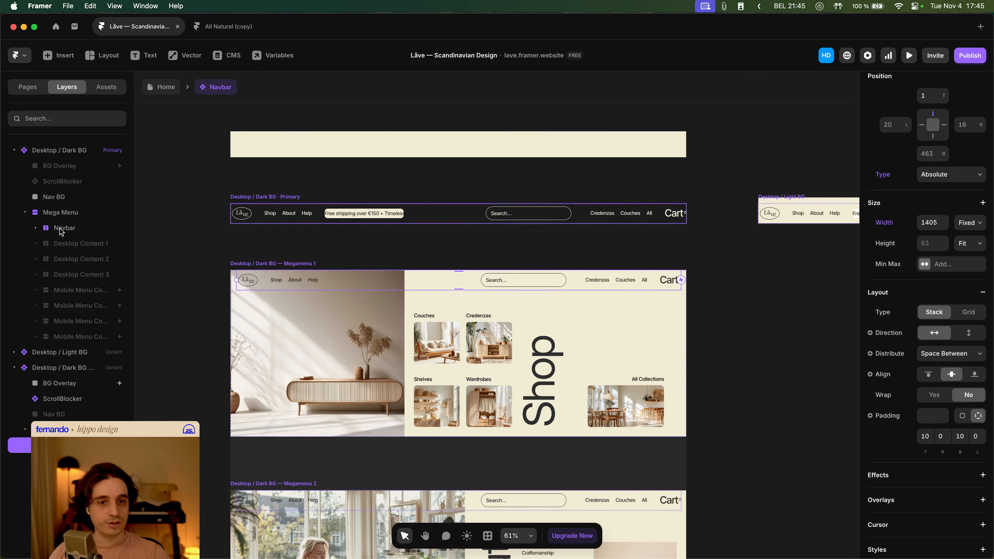
{"action": "left_click", "coordinate": [892, 125]}
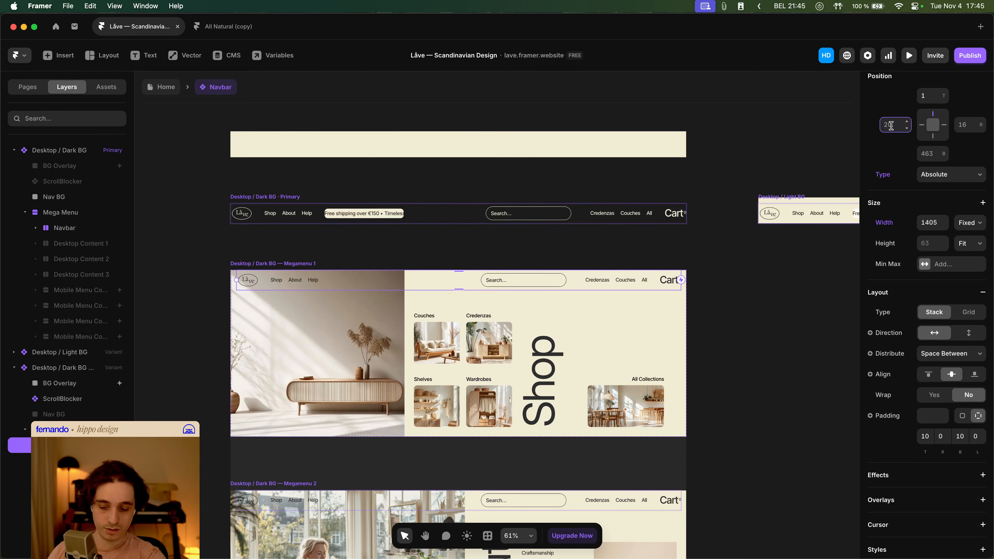
{"action": "type", "text": "20"}
{"action": "key", "text": "Tab"}
{"action": "key", "text": "Return"}
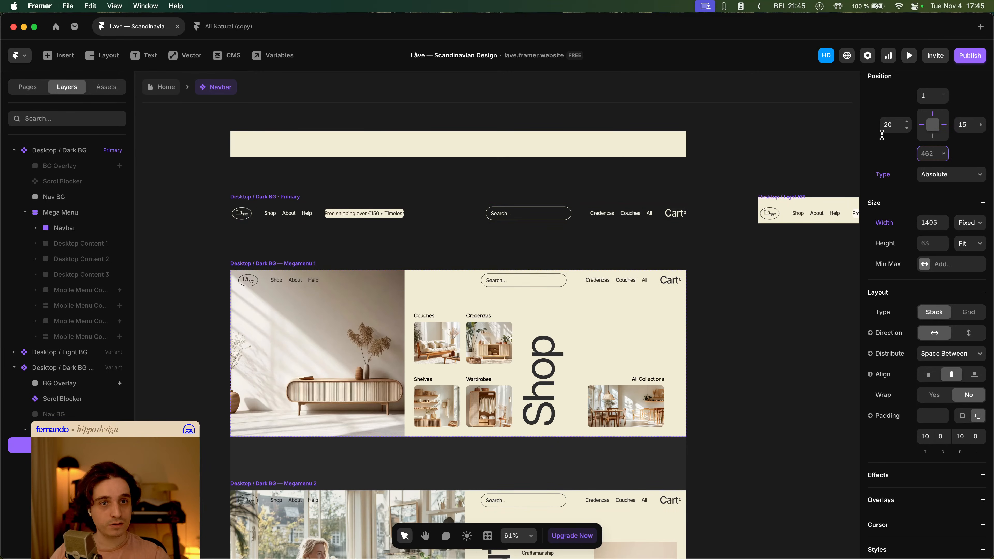
- Set the primary variant Navbar's padding to 15 on the right and 20 on the left
{"action": "left_click", "coordinate": [96, 228]}
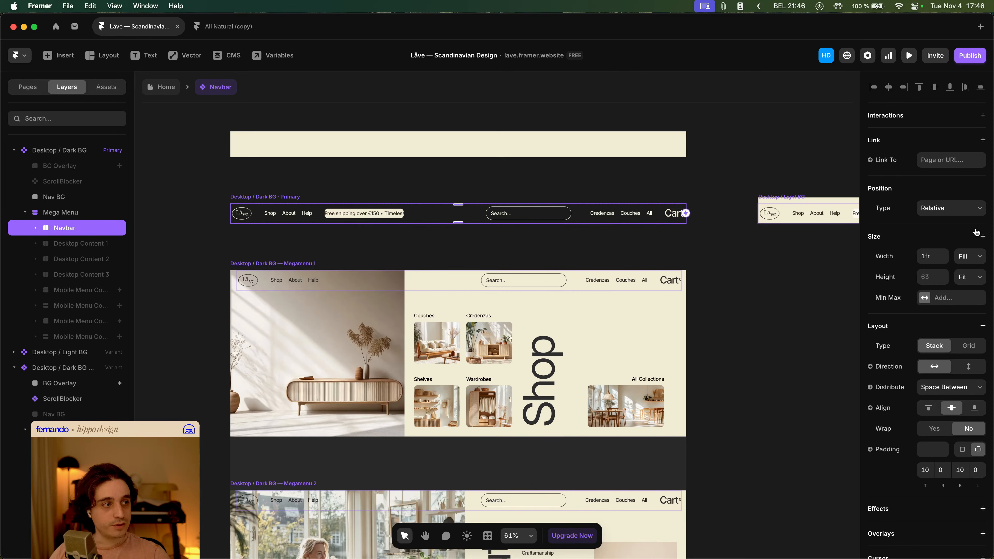
{"action": "left_click", "coordinate": [950, 470]}
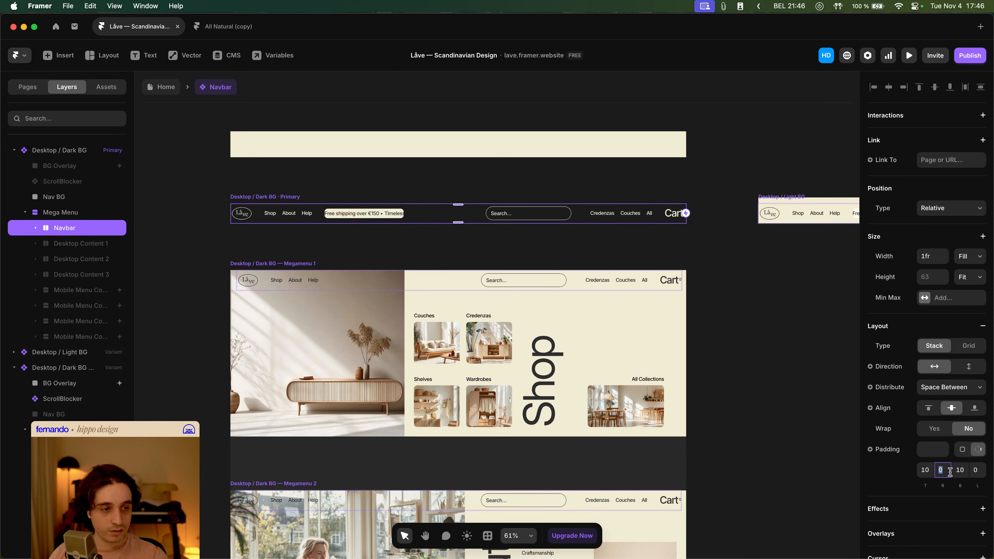
{"action": "key", "text": "Tab"}
{"action": "key", "text": "Tab"}
{"action": "type", "text": "20"}
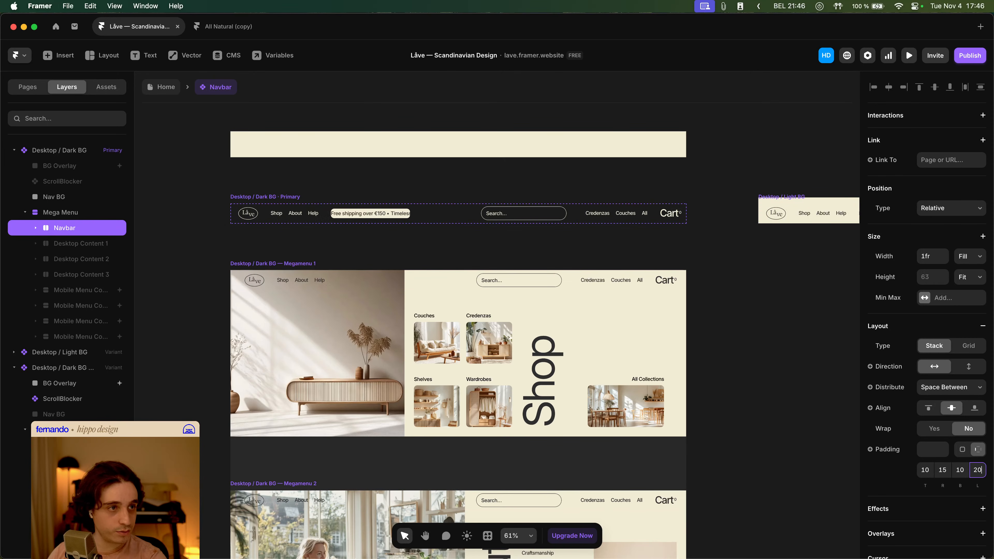
- Set the Megamenu 1 variant Navbar's left and right offsets to 0
{"action": "left_click", "coordinate": [240, 290]}
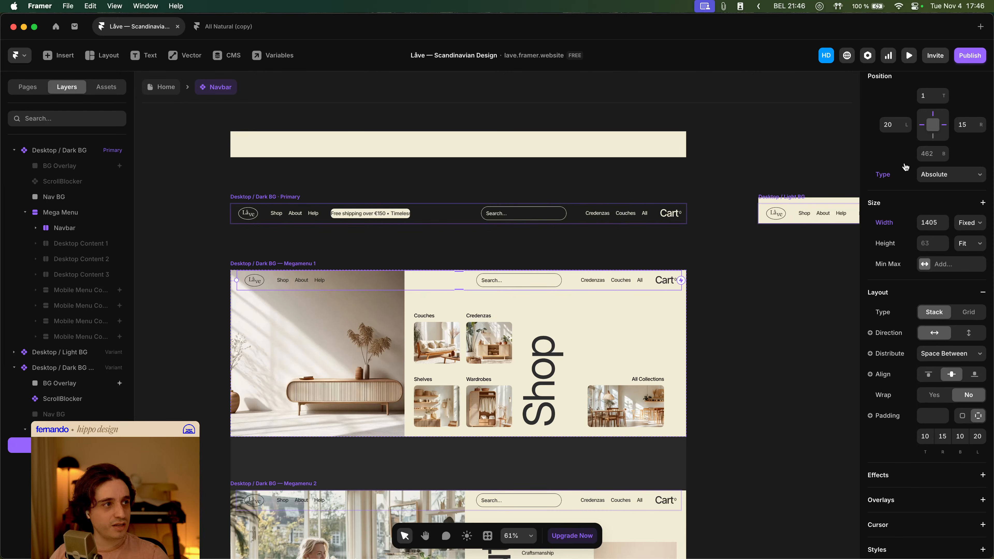
{"action": "type", "text": "0"}
{"action": "key", "text": "Tab"}
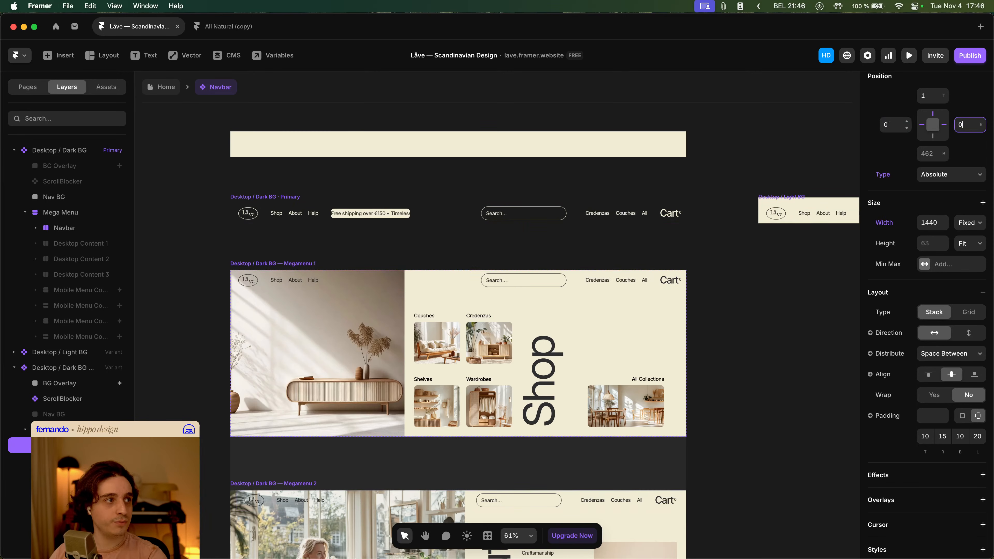
{"action": "left_click", "coordinate": [780, 281]}
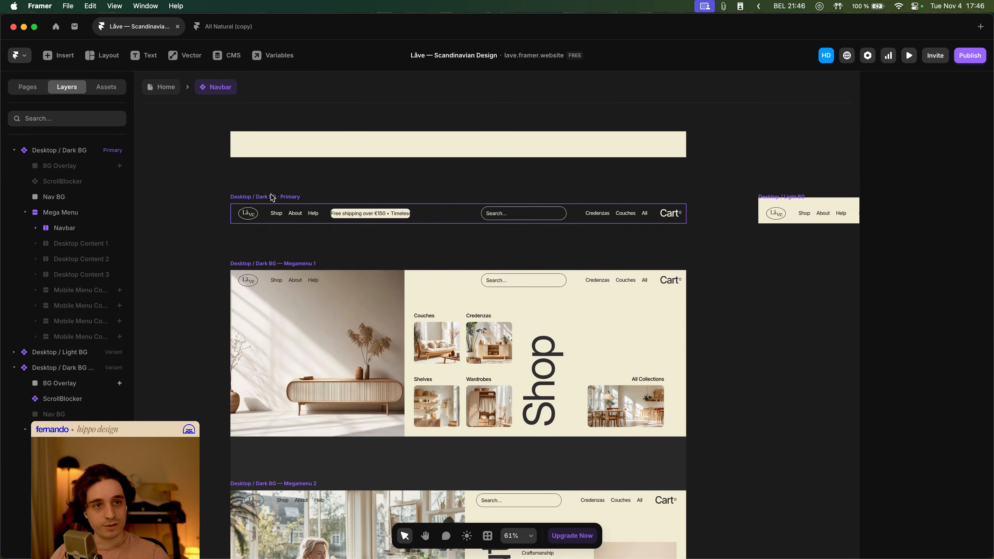
- Preview the Home page, testing the Shop and Help mega menus and the search overlay
{"action": "left_click", "coordinate": [168, 92]}
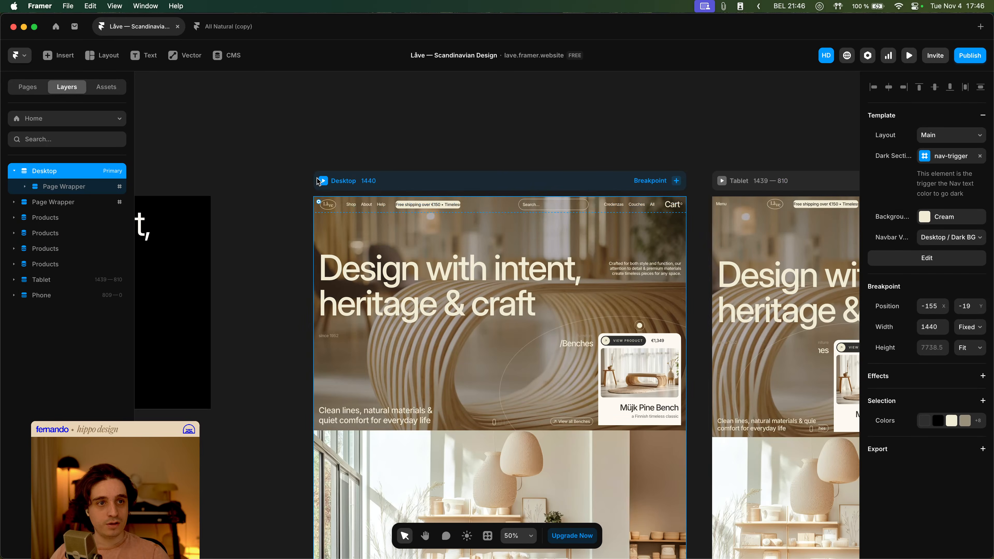
{"action": "left_click", "coordinate": [320, 181]}
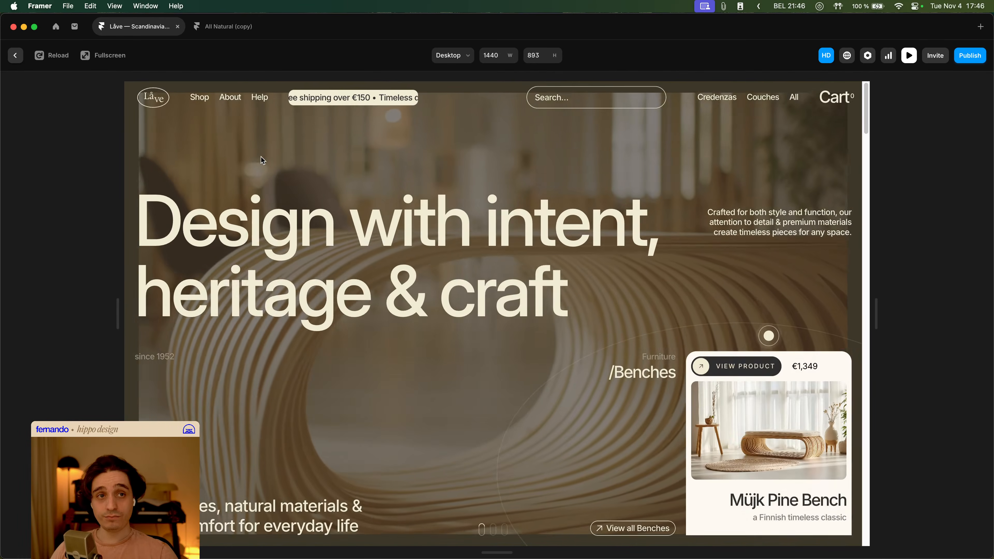
{"action": "left_click", "coordinate": [204, 103]}
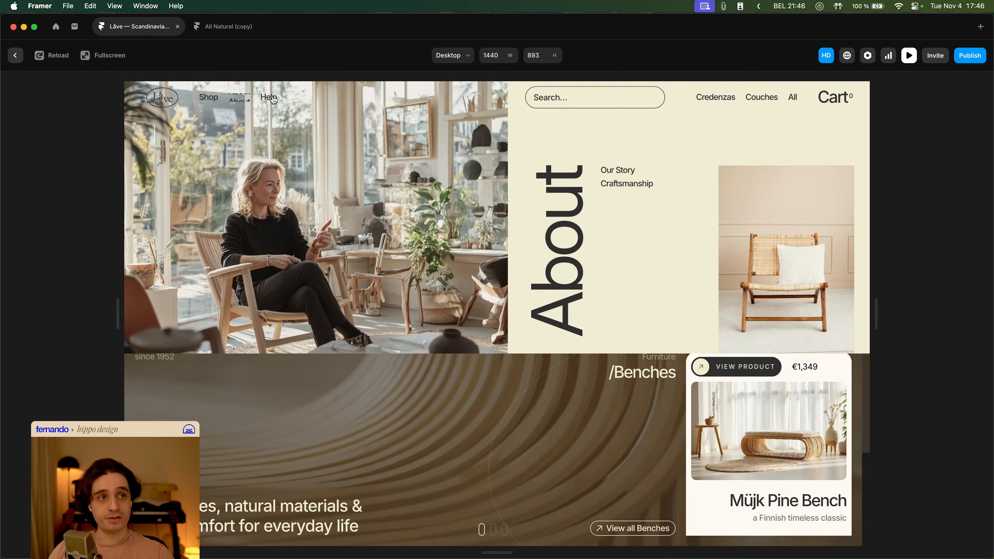
{"action": "mouse_move", "coordinate": [276, 99]}
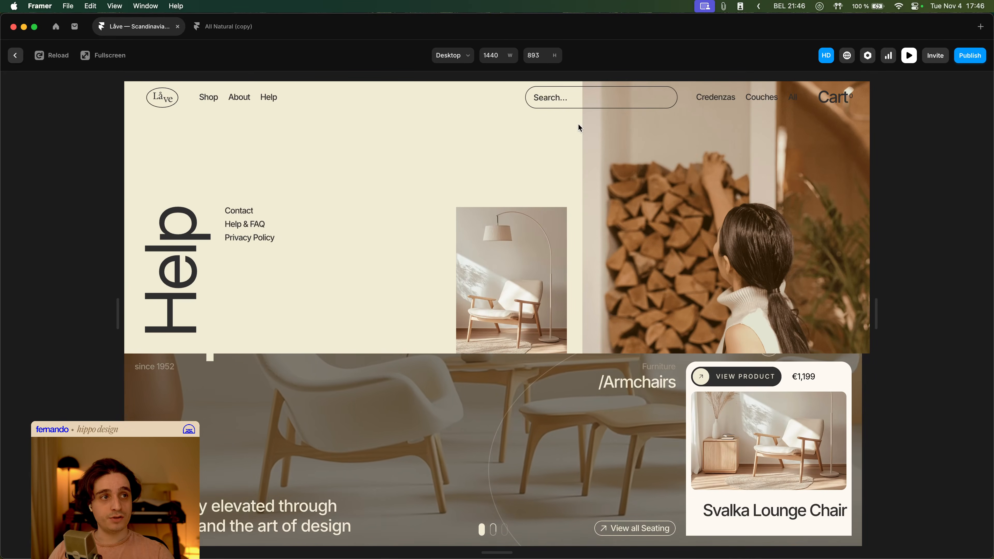
{"action": "mouse_move", "coordinate": [205, 104]}
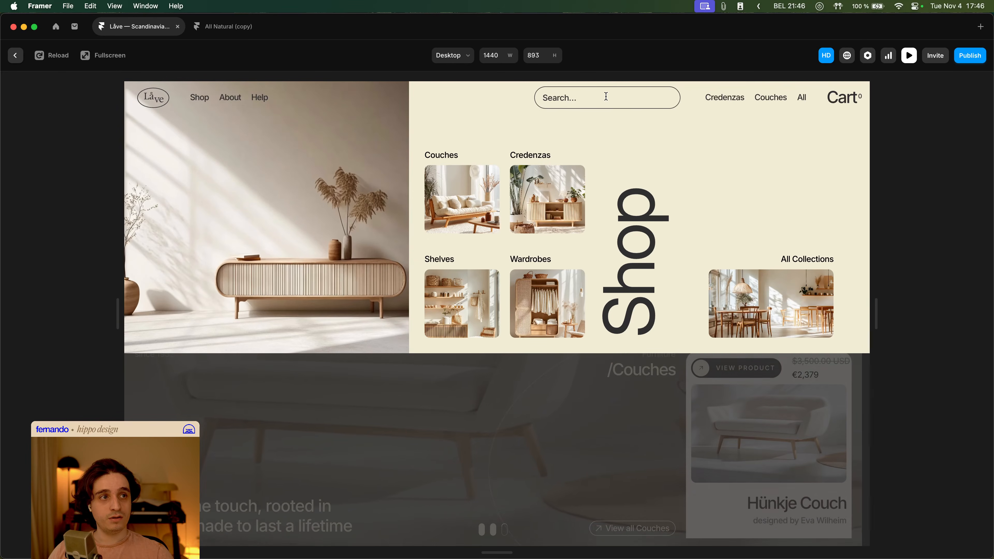
{"action": "left_click", "coordinate": [605, 99]}
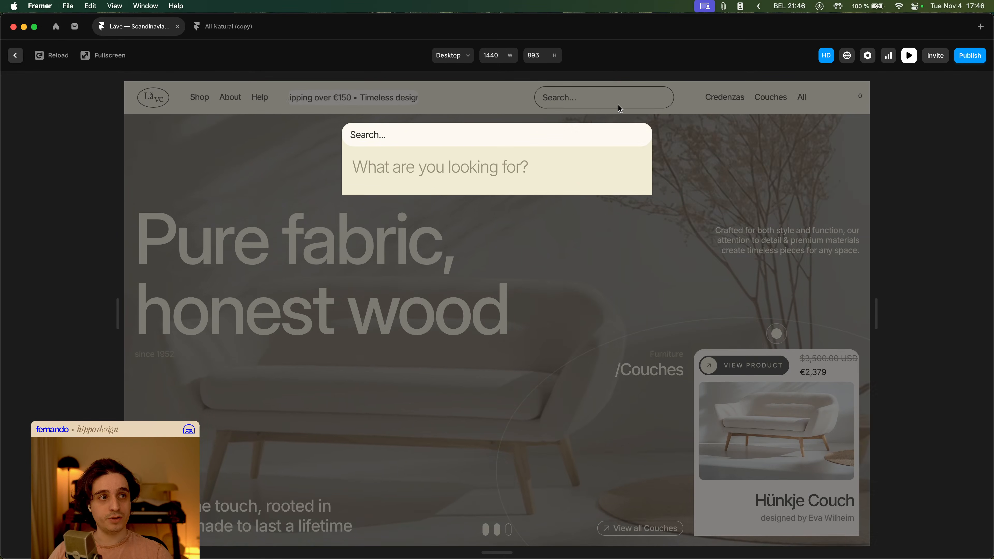
{"action": "left_click", "coordinate": [688, 141]}
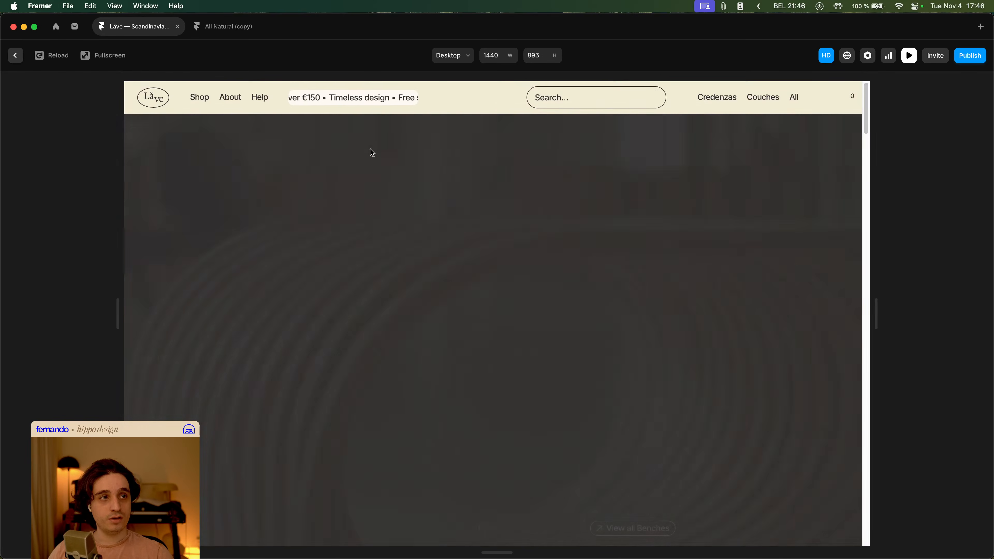
{"action": "left_click", "coordinate": [200, 97]}
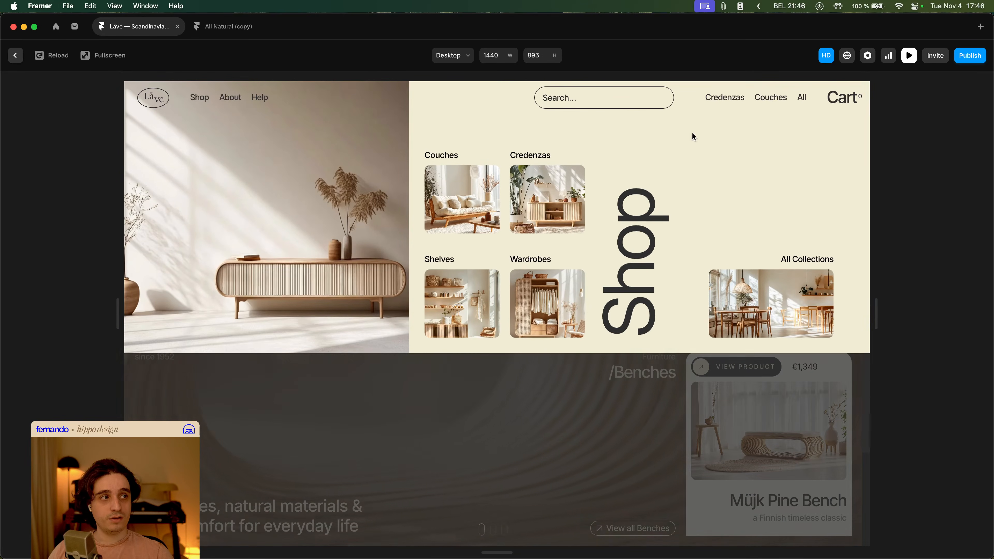
- Open and close the cart drawer in the preview, then try the Help mega menu
{"action": "left_click", "coordinate": [847, 97]}
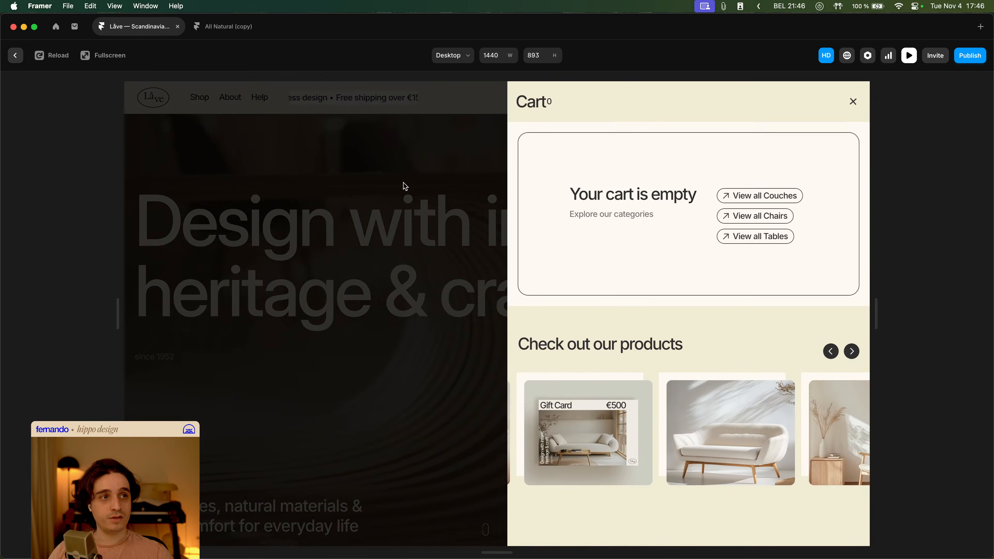
{"action": "left_click", "coordinate": [388, 188]}
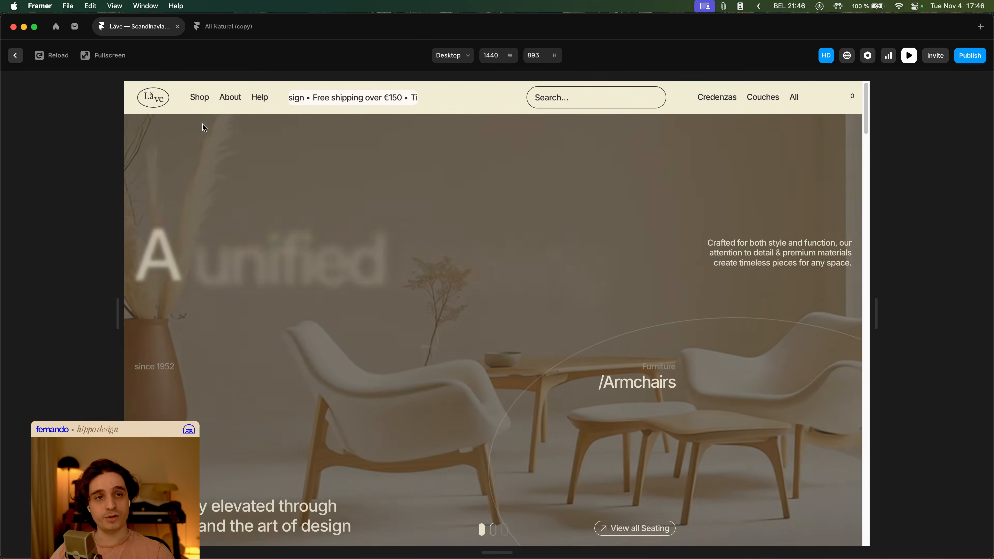
{"action": "left_click", "coordinate": [201, 99]}
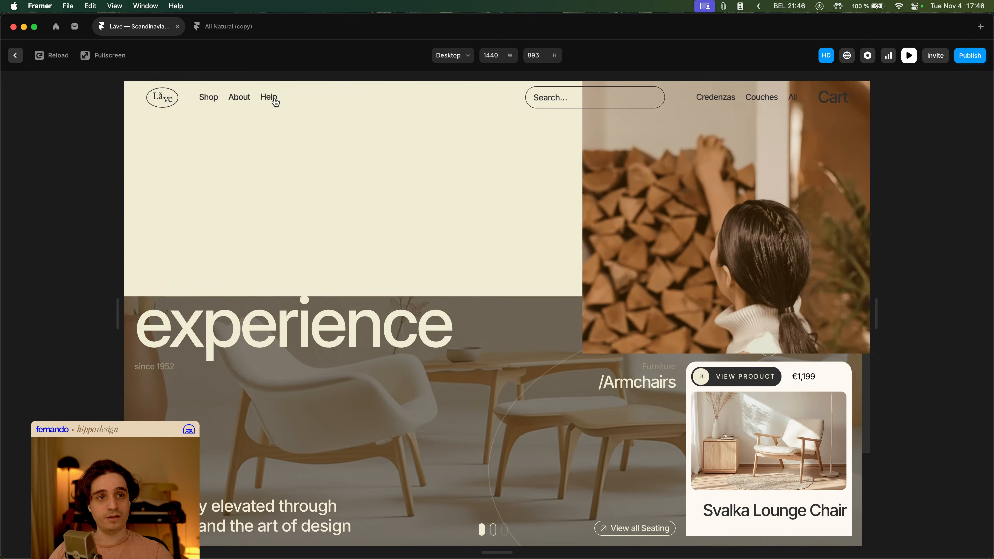
- Return to the Navbar component, reset the Megamenu 2 variant Navbar's position override and set its left and right offsets to 0
{"action": "key", "text": "Escape"}
{"action": "double_click", "coordinate": [364, 220]}
{"action": "scroll", "coordinate": [372, 263], "scroll_direction": "down", "scroll_amount": 5}
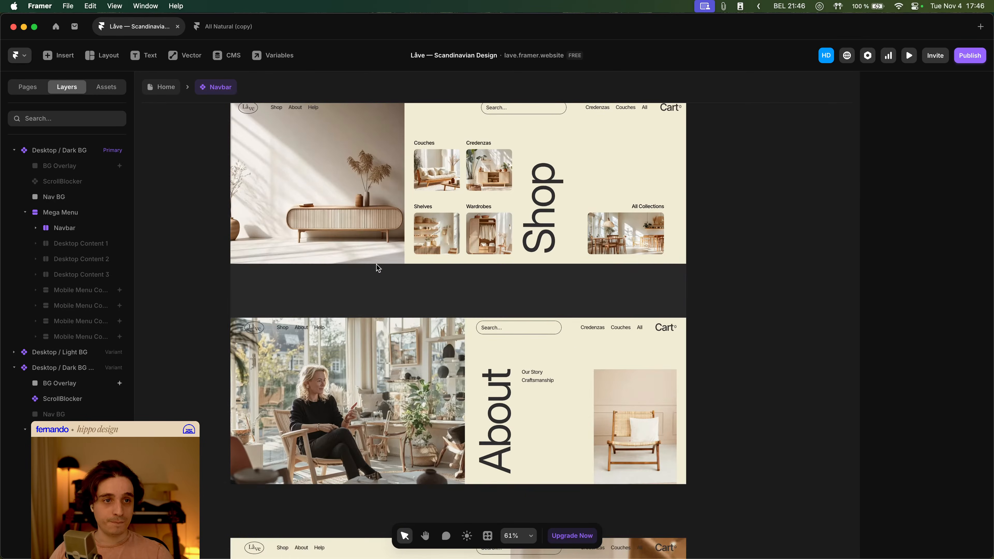
{"action": "left_click", "coordinate": [357, 337]}
{"action": "scroll", "coordinate": [357, 337], "scroll_direction": "down", "scroll_amount": 2}
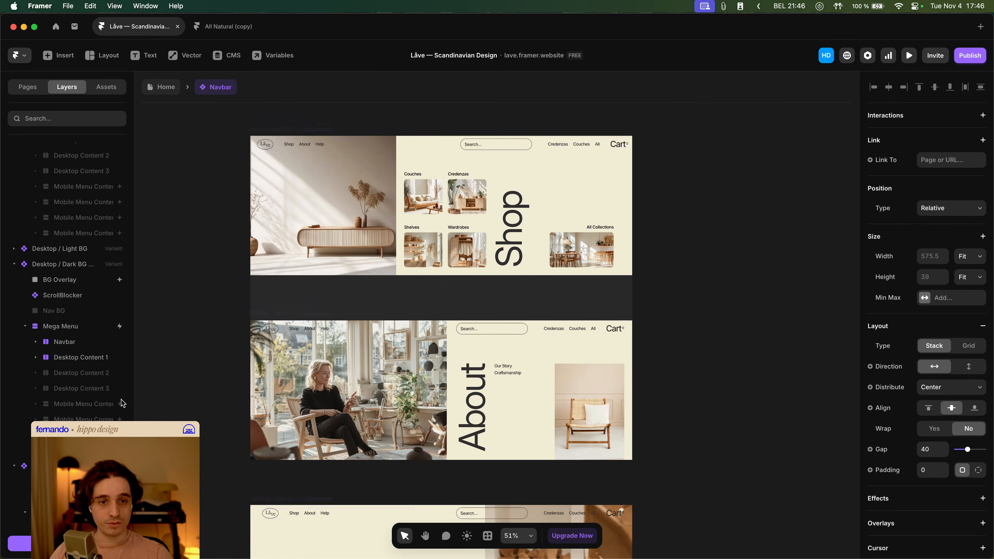
{"action": "left_click", "coordinate": [41, 347]}
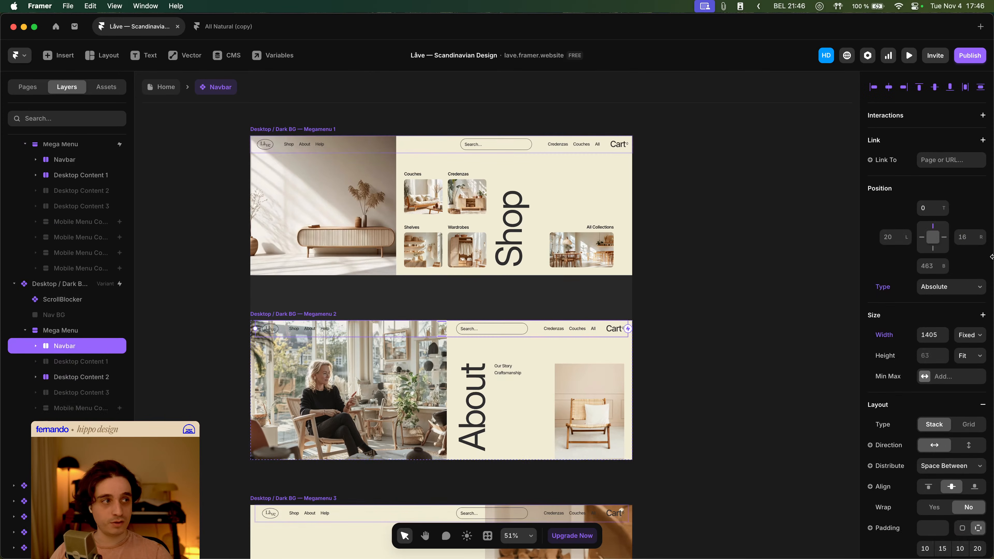
{"action": "left_click", "coordinate": [883, 289]}
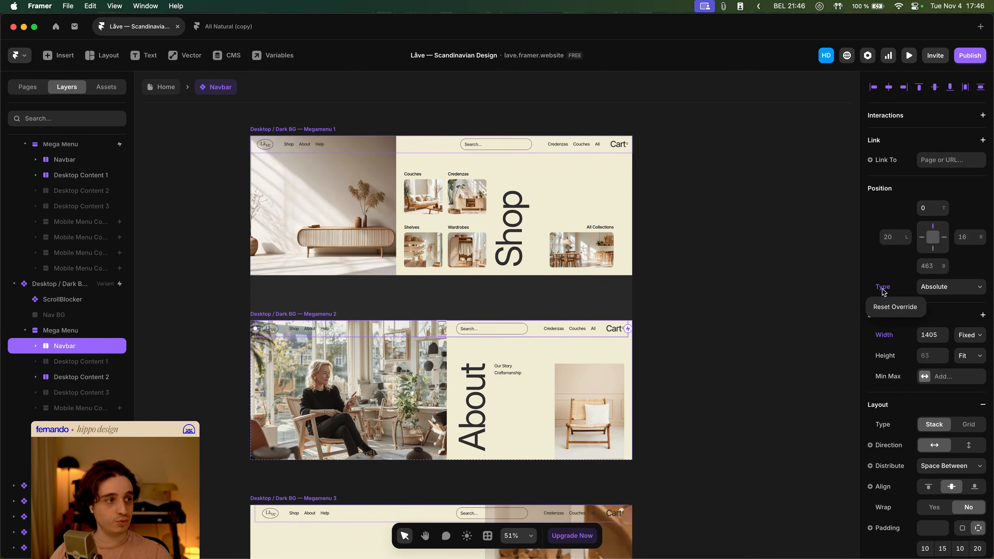
{"action": "left_click", "coordinate": [887, 308]}
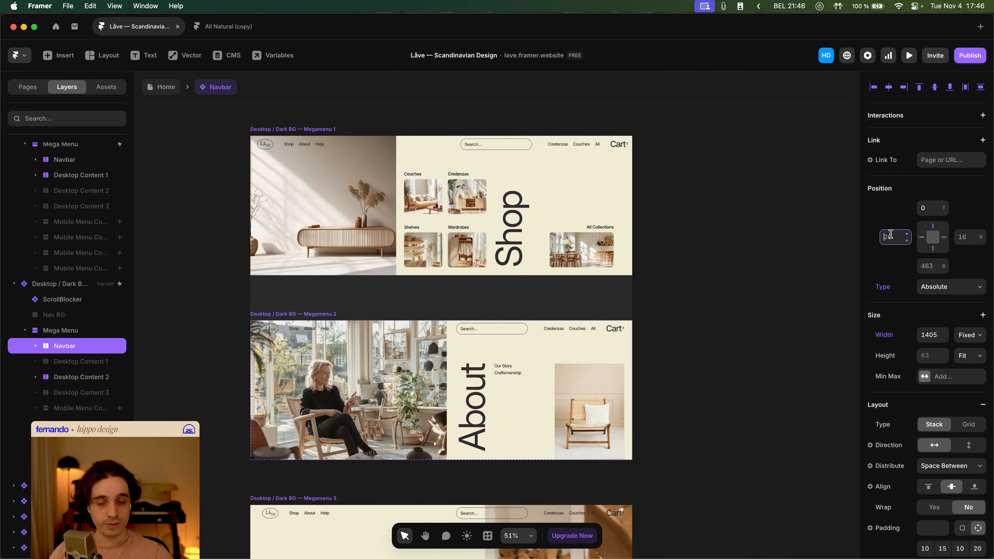
{"action": "type", "text": "0"}
{"action": "key", "text": "Tab"}
{"action": "type", "text": "0"}
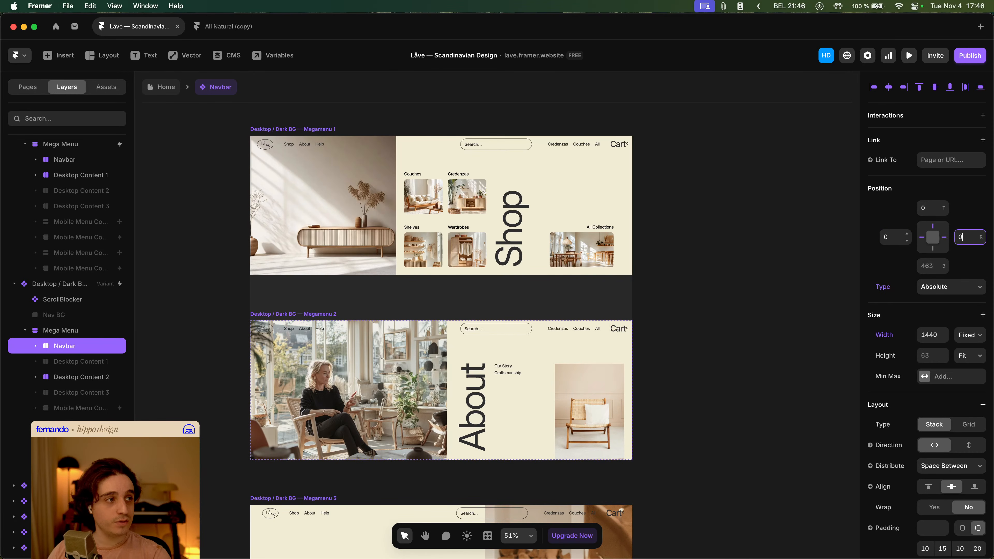
- Set the Megamenu 3 variant Navbar's left and right offsets to 0
{"action": "scroll", "coordinate": [681, 320], "scroll_direction": "down", "scroll_amount": 5}
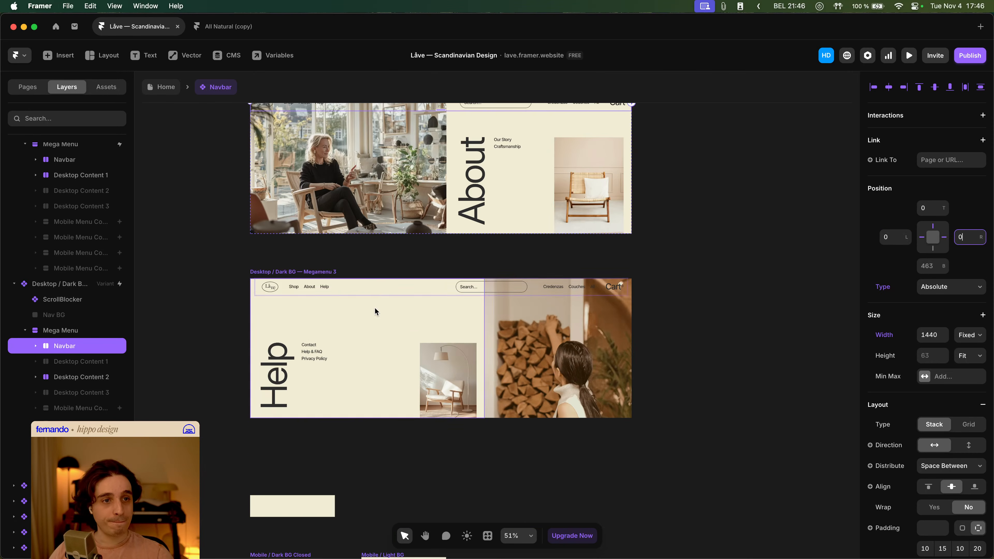
{"action": "left_click", "coordinate": [378, 297]}
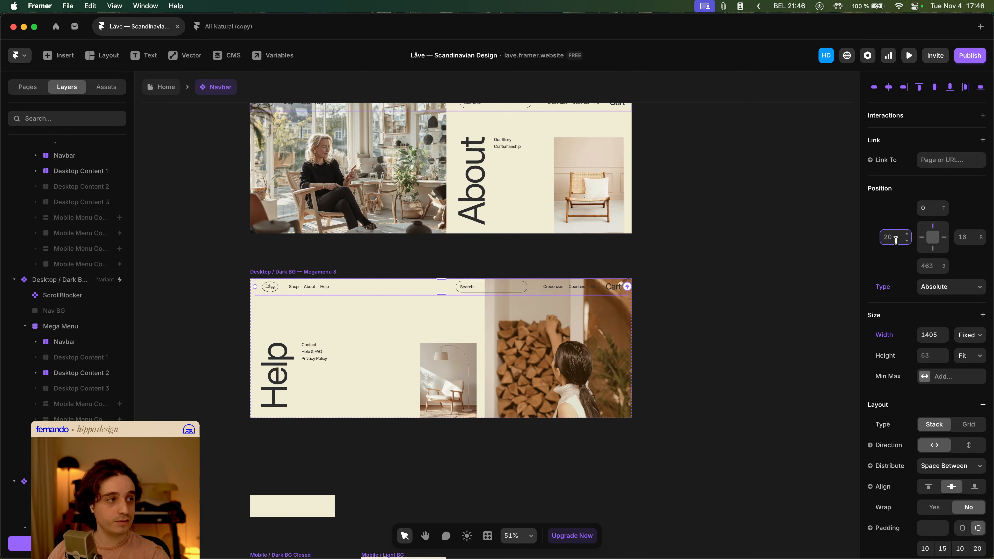
{"action": "type", "text": "0"}
{"action": "key", "text": "Tab"}
{"action": "type", "text": "0"}
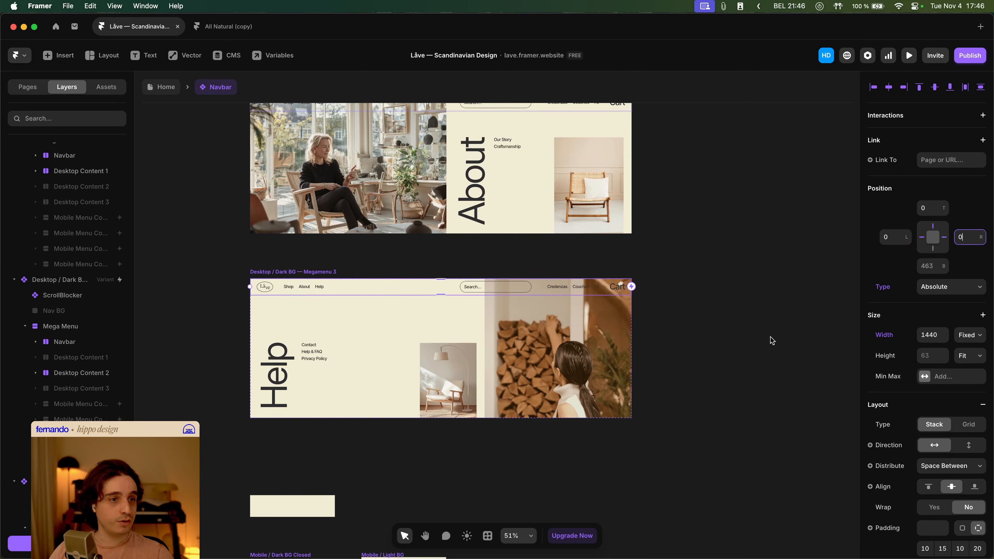
{"action": "left_click", "coordinate": [773, 339]}
- Go back to the Home page and preview it to test the Shop mega menu again
{"action": "left_click", "coordinate": [171, 93]}
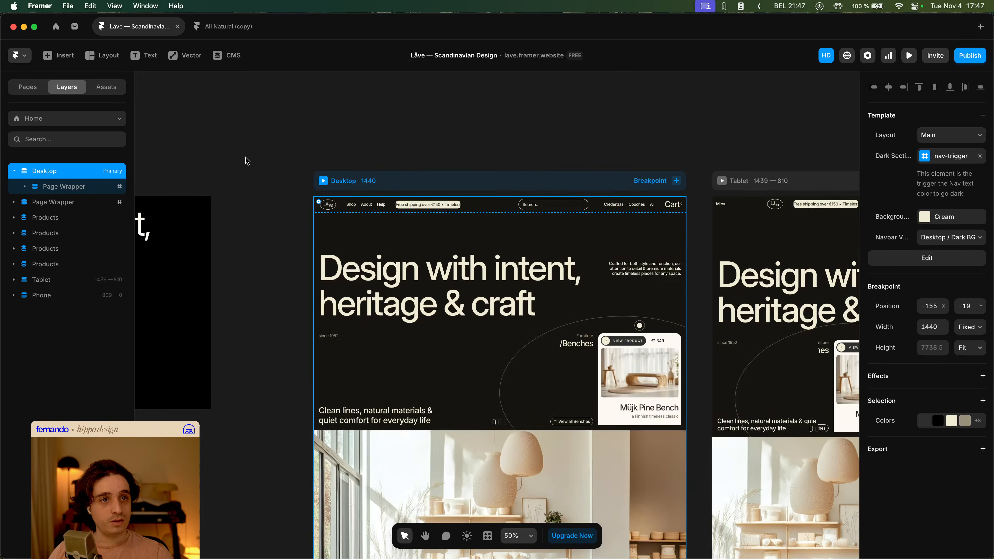
{"action": "key", "text": "super+p"}
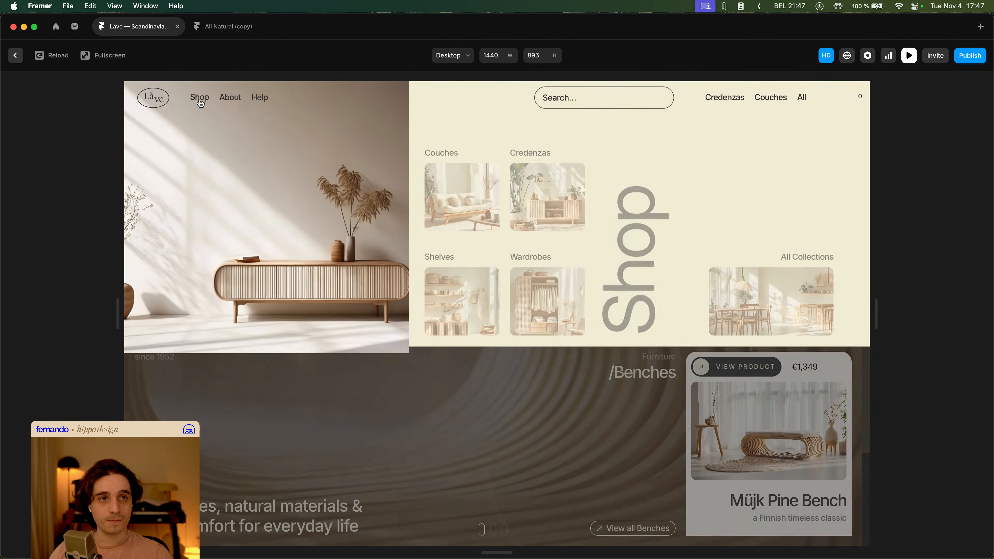
{"action": "mouse_move", "coordinate": [228, 102]}
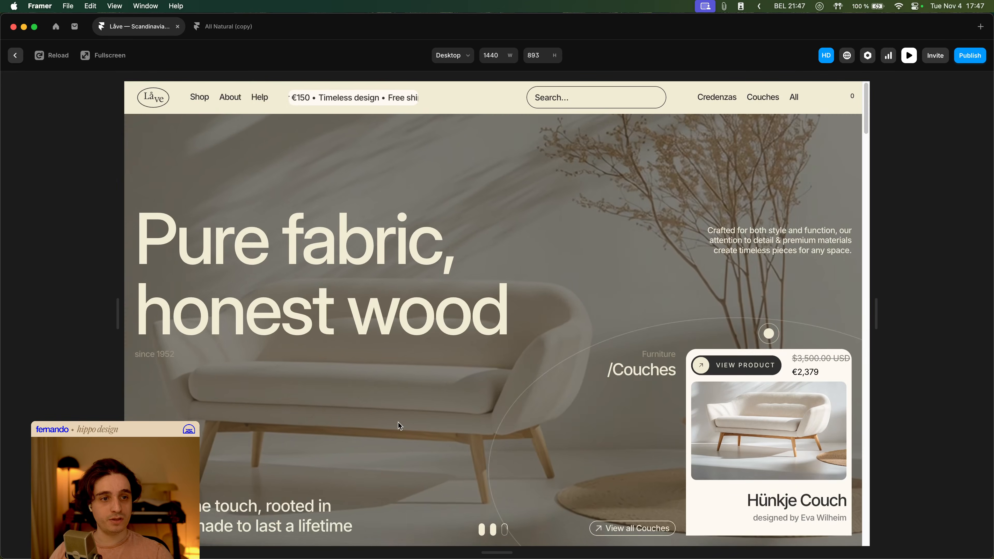
{"action": "key", "text": "Escape"}
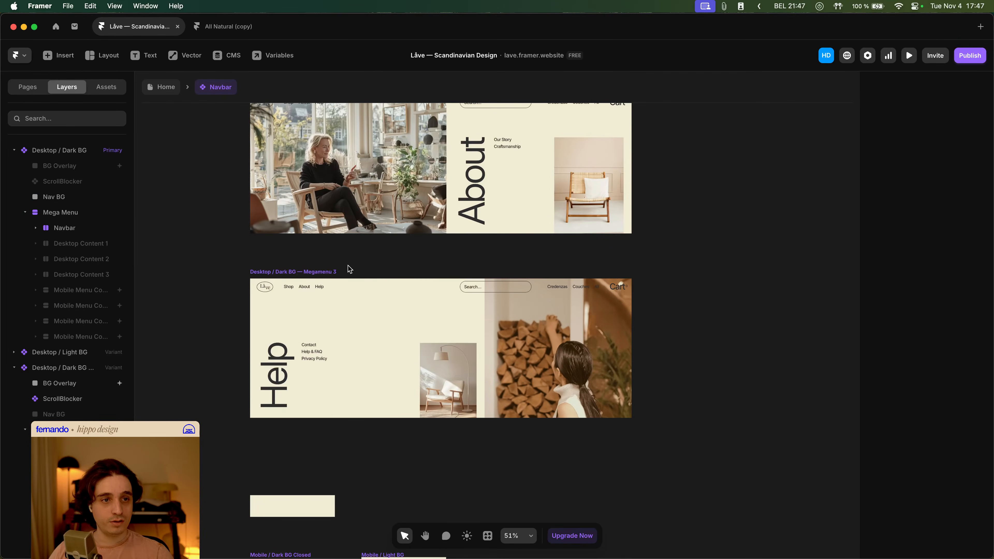
- Make the BG Overlay visible in the Megamenu 2 variant of the Navbar
{"action": "left_click", "coordinate": [85, 383]}
{"action": "scroll", "coordinate": [426, 291], "scroll_direction": "up", "scroll_amount": 8}
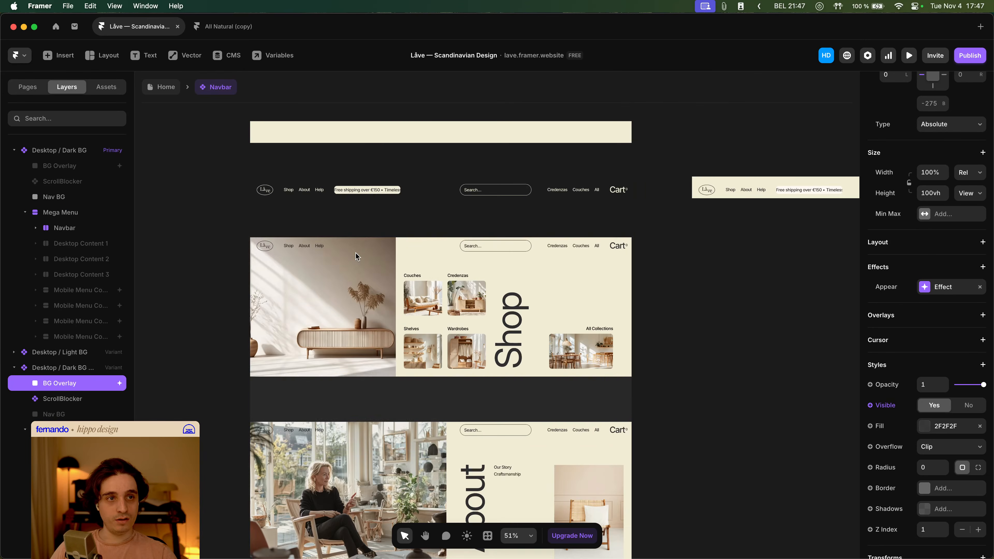
{"action": "scroll", "coordinate": [356, 253], "scroll_direction": "down", "scroll_amount": 4}
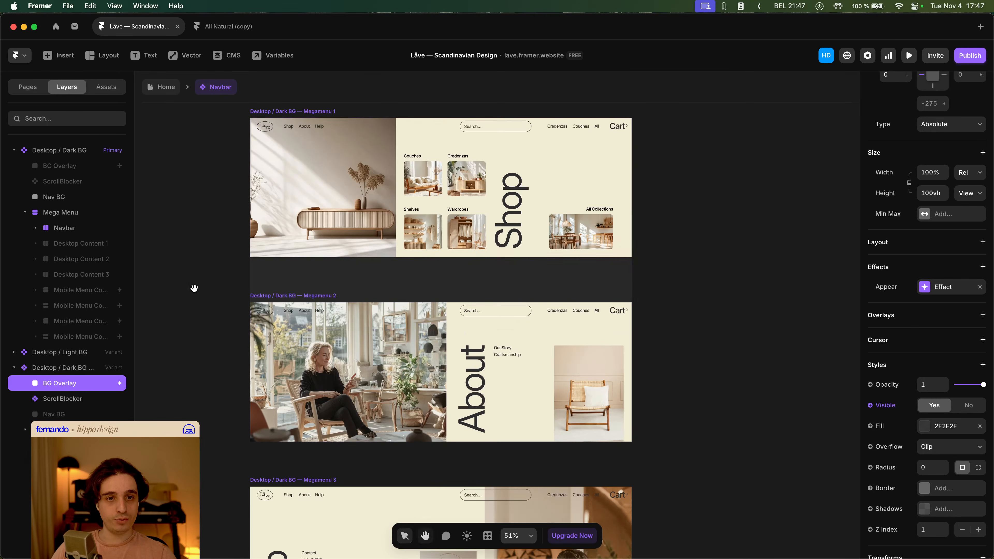
{"action": "left_click_drag", "start_coordinate": [194, 289], "coordinate": [281, 250]}
{"action": "scroll", "coordinate": [87, 338], "scroll_direction": "down", "scroll_amount": 10}
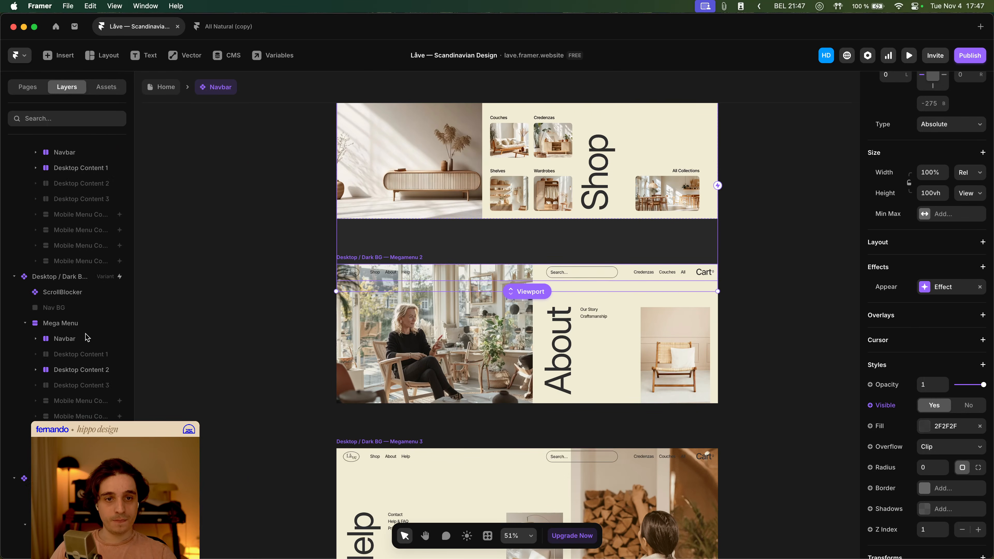
{"action": "scroll", "coordinate": [85, 337], "scroll_direction": "down", "scroll_amount": 2}
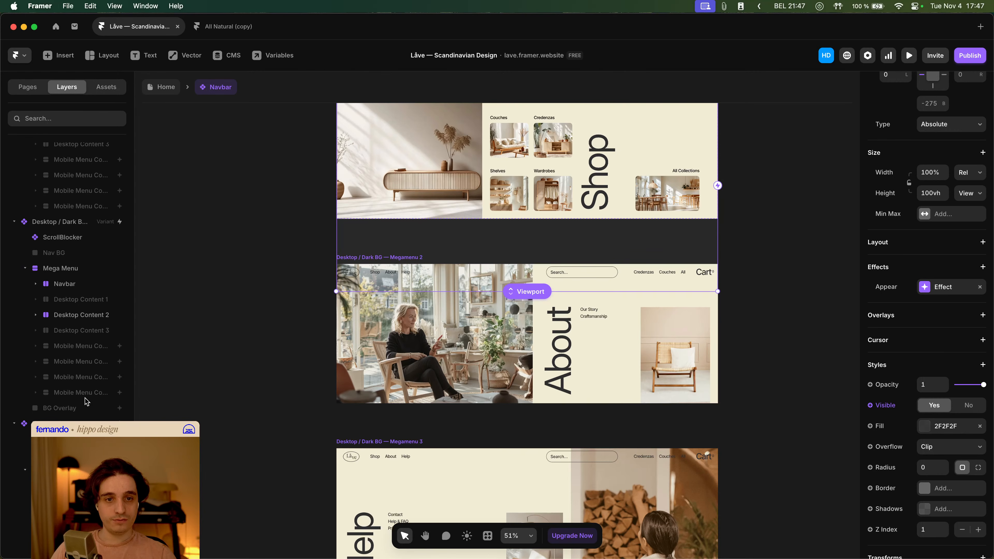
{"action": "left_click", "coordinate": [87, 408]}
{"action": "scroll", "coordinate": [88, 410], "scroll_direction": "down", "scroll_amount": 9}
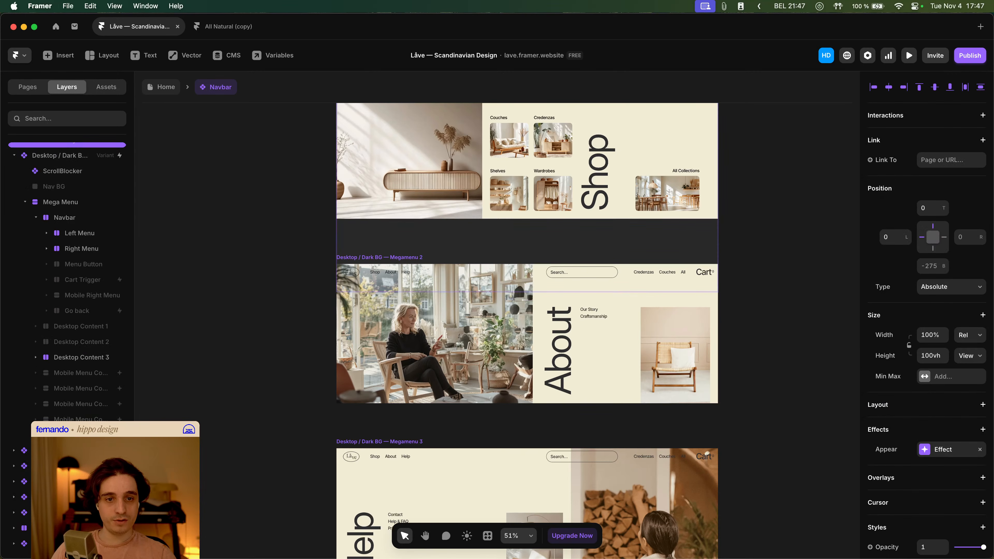
{"action": "left_click", "coordinate": [87, 435]}
{"action": "scroll", "coordinate": [970, 434], "scroll_direction": "down", "scroll_amount": 5}
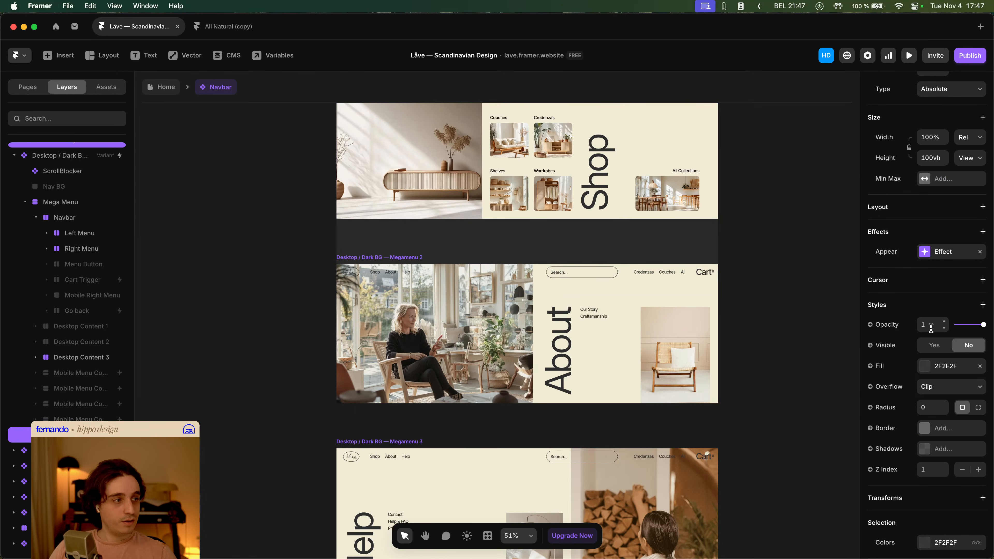
{"action": "left_click", "coordinate": [934, 346]}
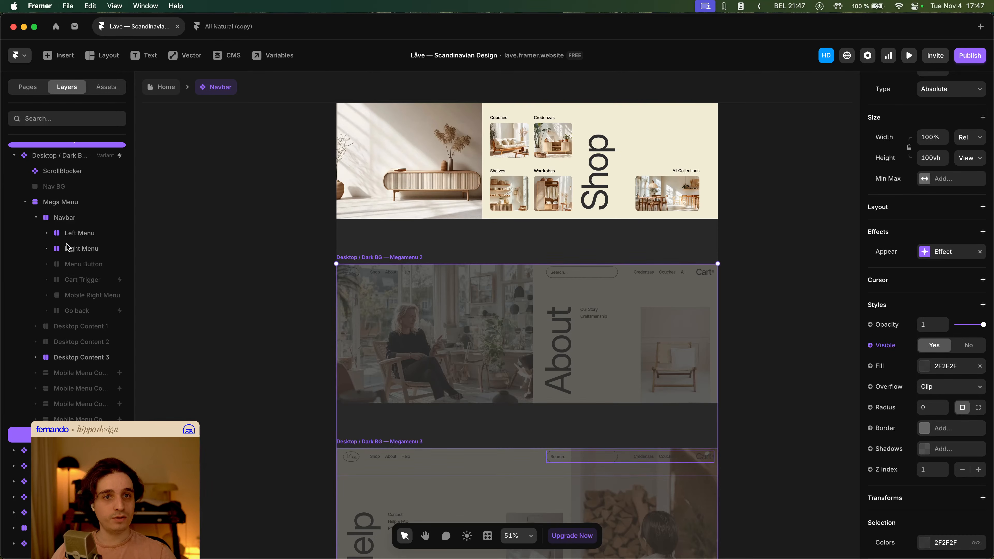
- Compare the BG Overlay layers' visibility across the primary and mega menu variants
{"action": "scroll", "coordinate": [68, 247], "scroll_direction": "down", "scroll_amount": 5}
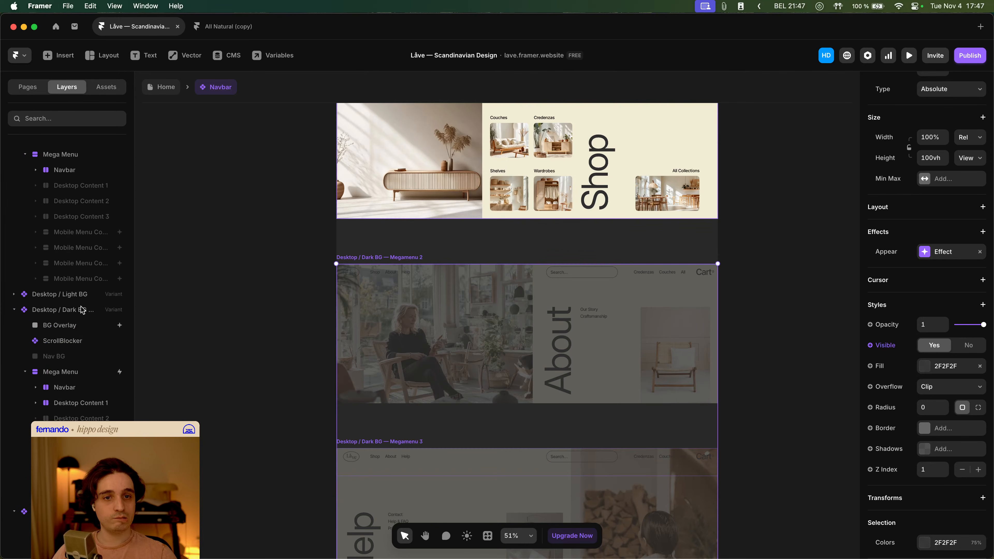
{"action": "scroll", "coordinate": [82, 310], "scroll_direction": "up", "scroll_amount": 3}
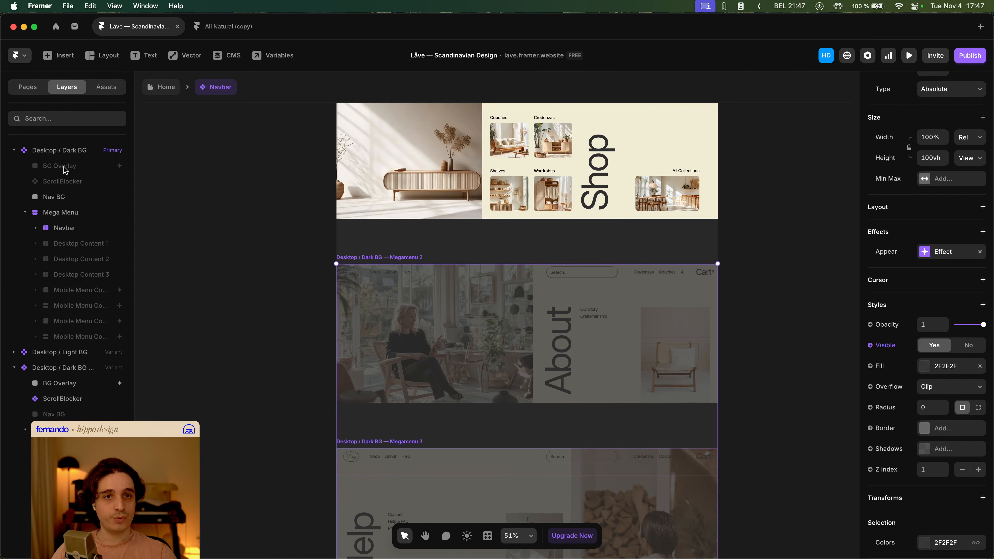
{"action": "left_click", "coordinate": [66, 169]}
{"action": "left_click", "coordinate": [73, 383]}
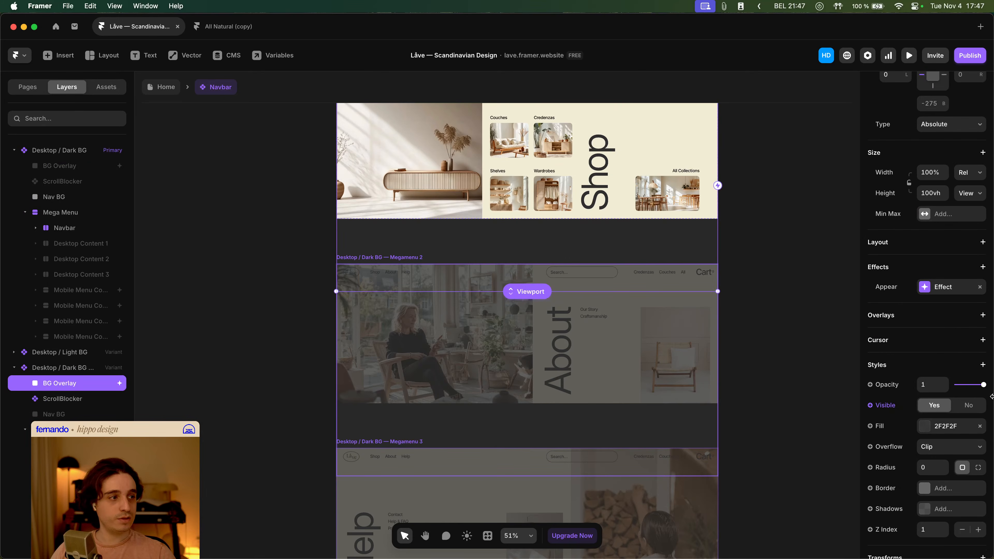
{"action": "scroll", "coordinate": [922, 390], "scroll_direction": "down", "scroll_amount": 3}
{"action": "scroll", "coordinate": [938, 432], "scroll_direction": "up", "scroll_amount": 8}
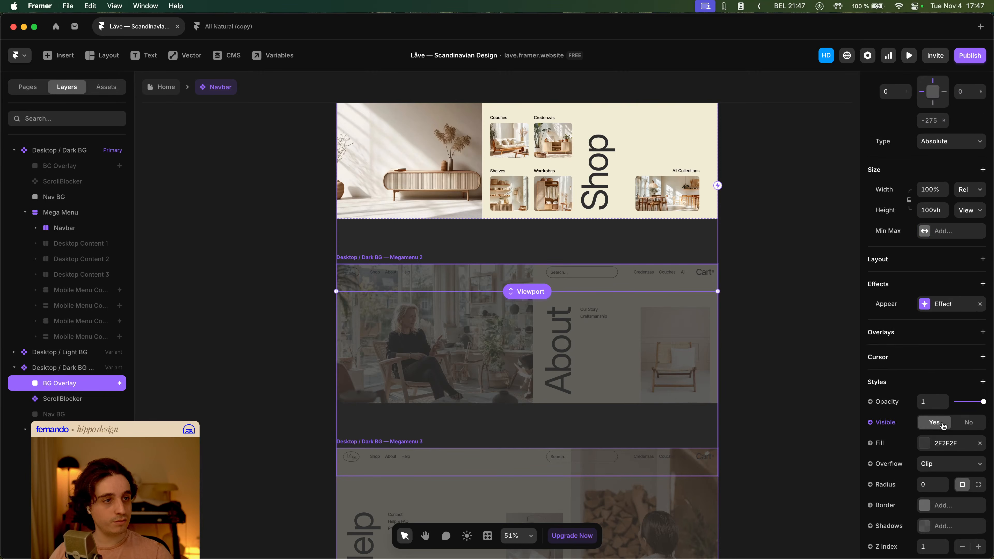
{"action": "left_click", "coordinate": [72, 168]}
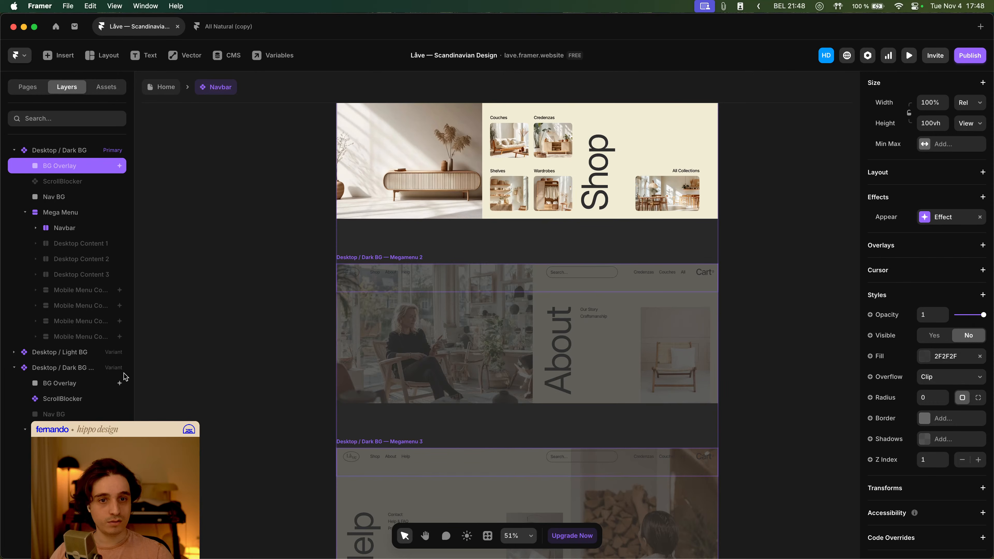
{"action": "left_click", "coordinate": [86, 384]}
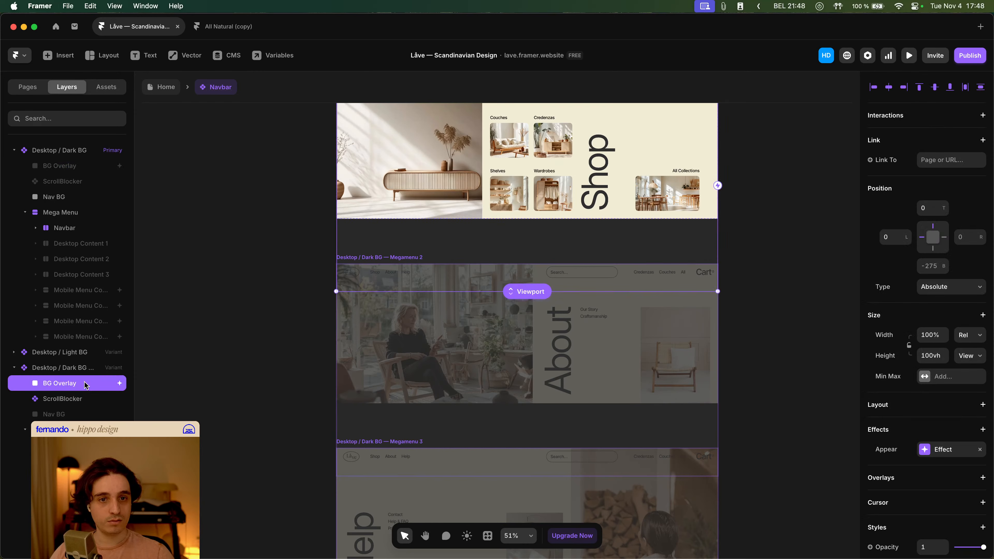
{"action": "left_click", "coordinate": [273, 342]}
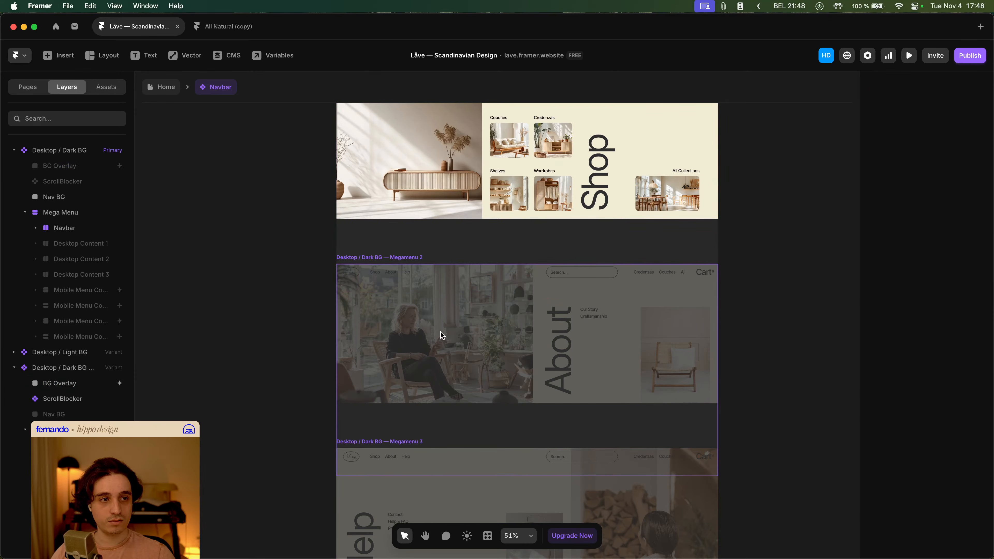
{"action": "scroll", "coordinate": [442, 335], "scroll_direction": "up", "scroll_amount": 3}
{"action": "left_click", "coordinate": [416, 371]}
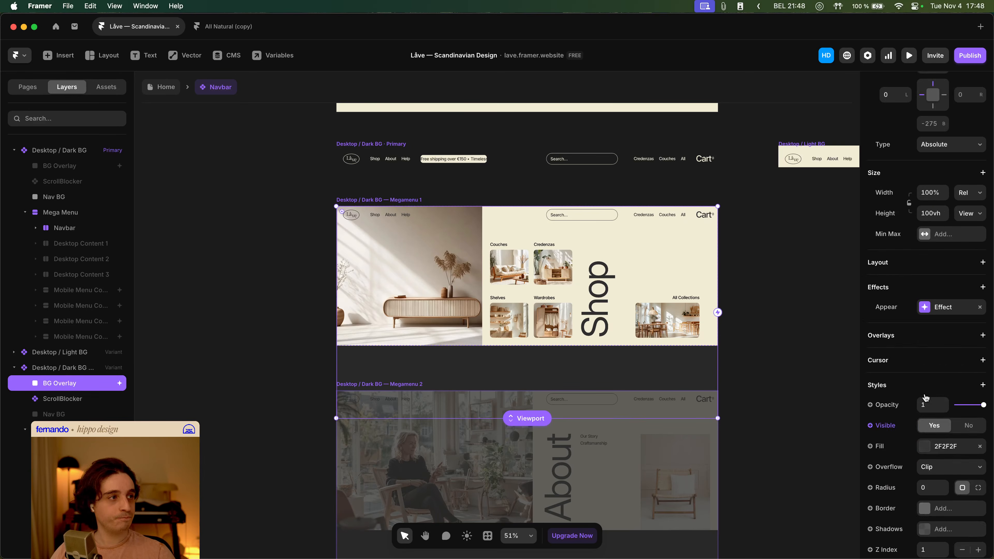
{"action": "scroll", "coordinate": [955, 282], "scroll_direction": "down", "scroll_amount": 6}
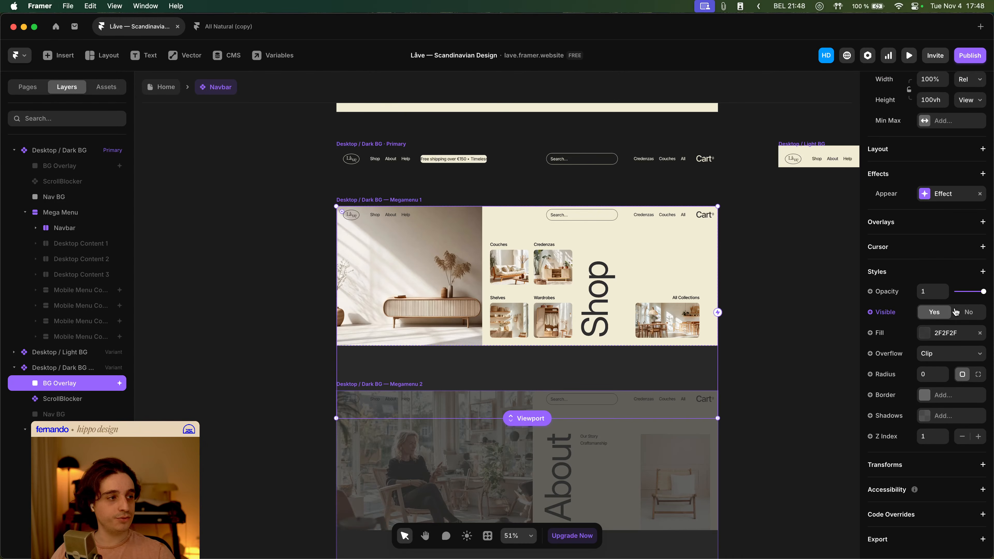
{"action": "left_click", "coordinate": [231, 323]}
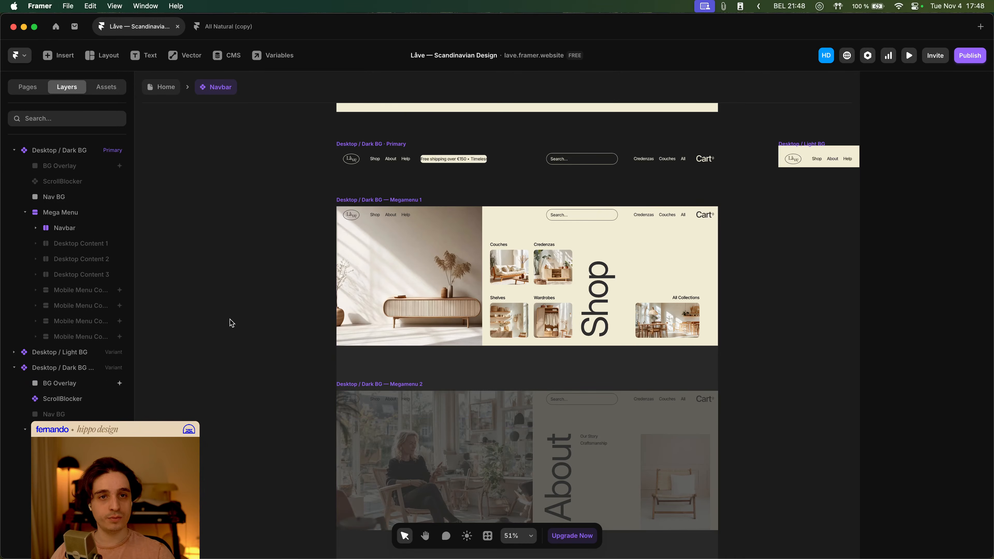
{"action": "left_click", "coordinate": [425, 468]}
{"action": "scroll", "coordinate": [83, 418], "scroll_direction": "down", "scroll_amount": 2}
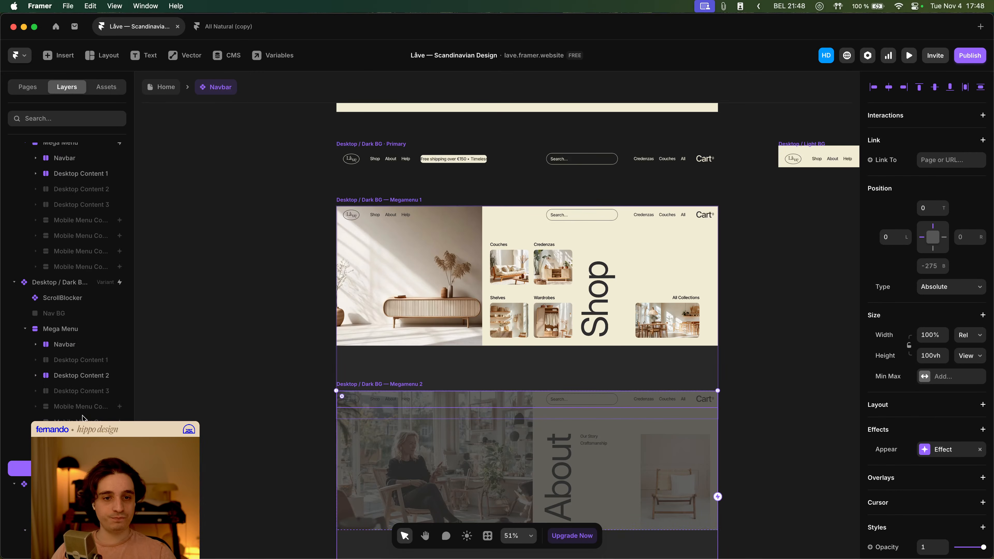
{"action": "left_click", "coordinate": [25, 329]}
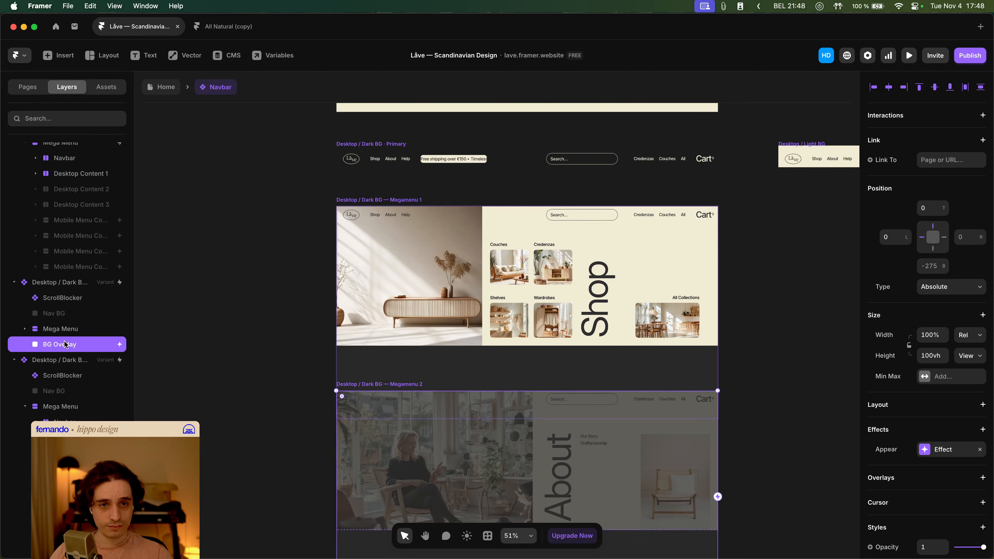
{"action": "scroll", "coordinate": [949, 434], "scroll_direction": "down", "scroll_amount": 6}
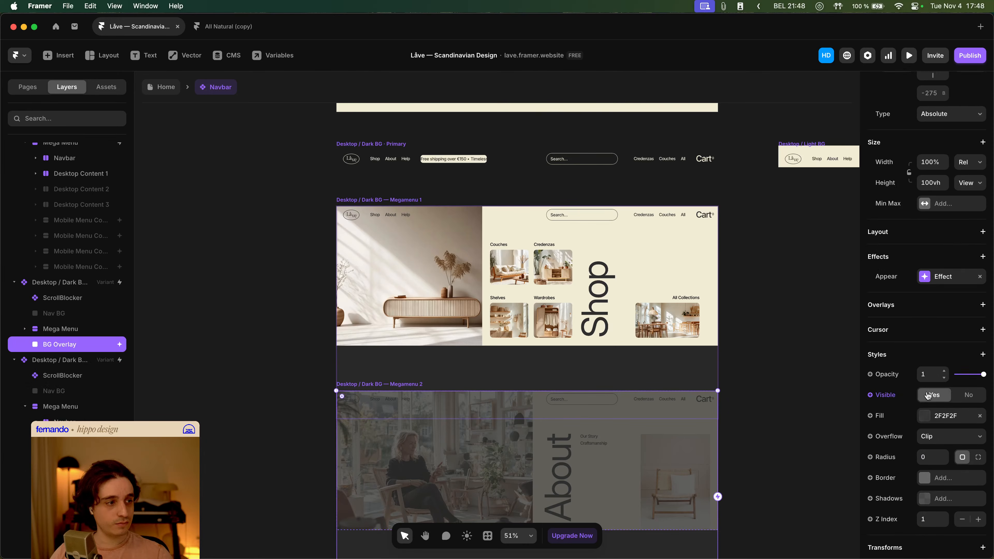
- Try adjusting the BG Overlay's Z index in the Megamenu 2 variant of the Navbar
{"action": "left_click", "coordinate": [977, 463]}
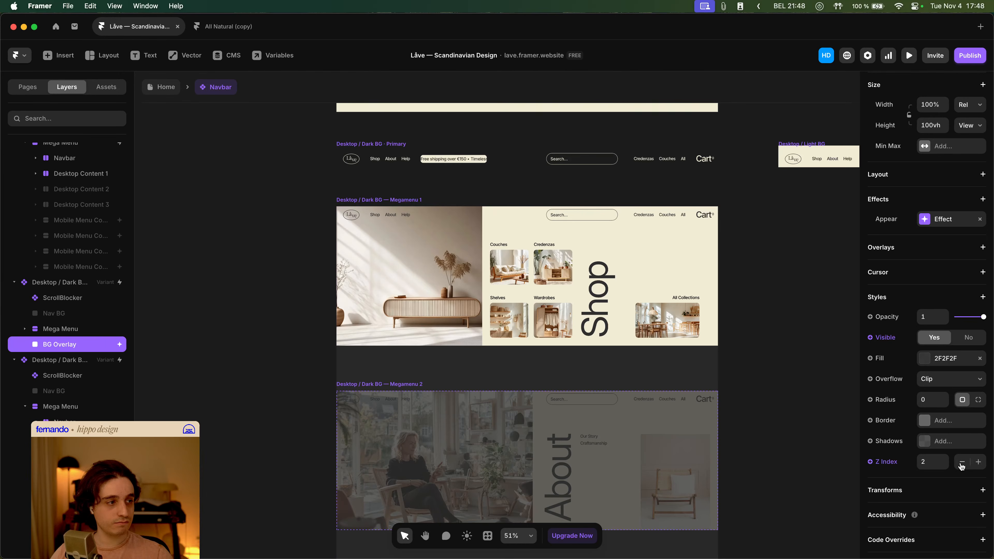
{"action": "left_click", "coordinate": [963, 463]}
{"action": "left_click", "coordinate": [975, 463]}
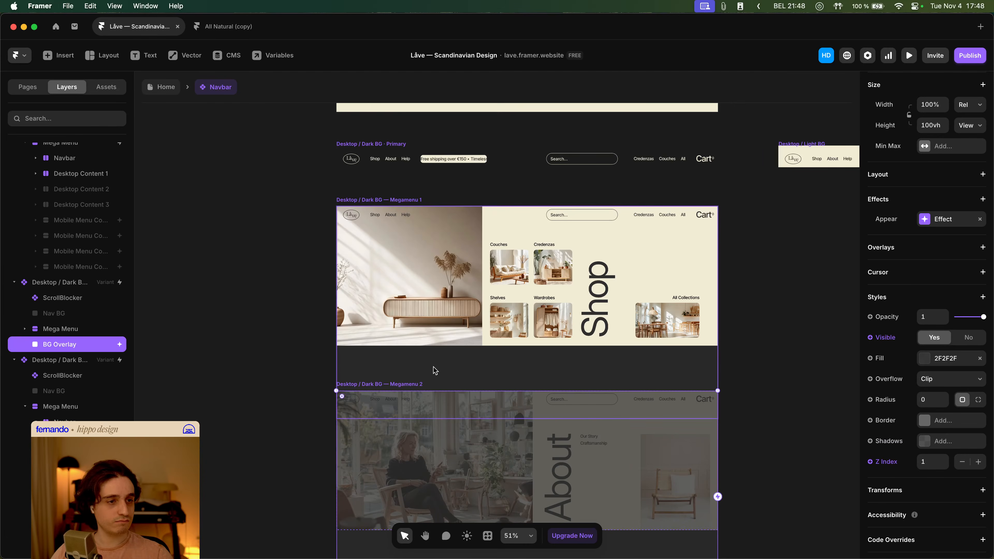
- Reset the Z index override on the Mega Menu layer of the Megamenu 1 variant
{"action": "left_click", "coordinate": [72, 332]}
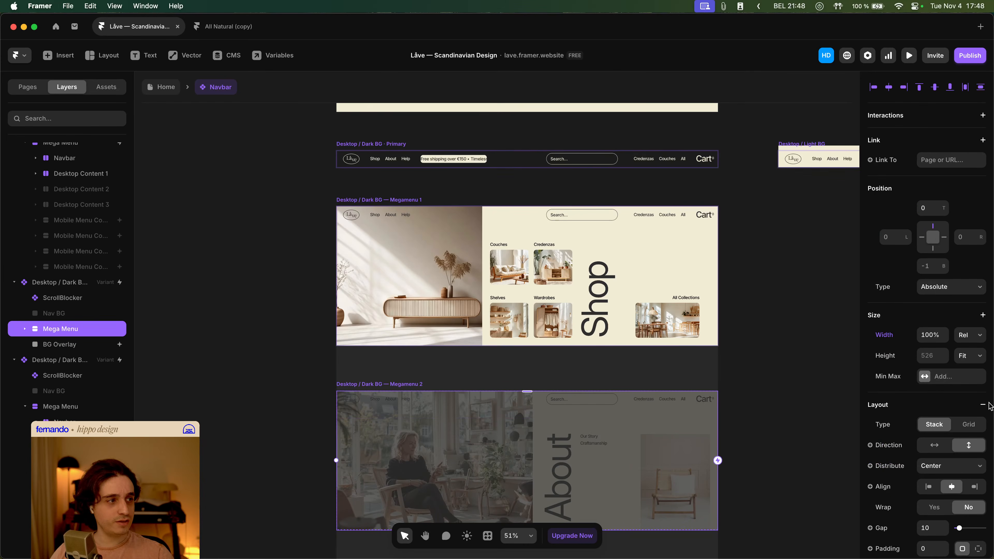
{"action": "scroll", "coordinate": [948, 411], "scroll_direction": "down", "scroll_amount": 10}
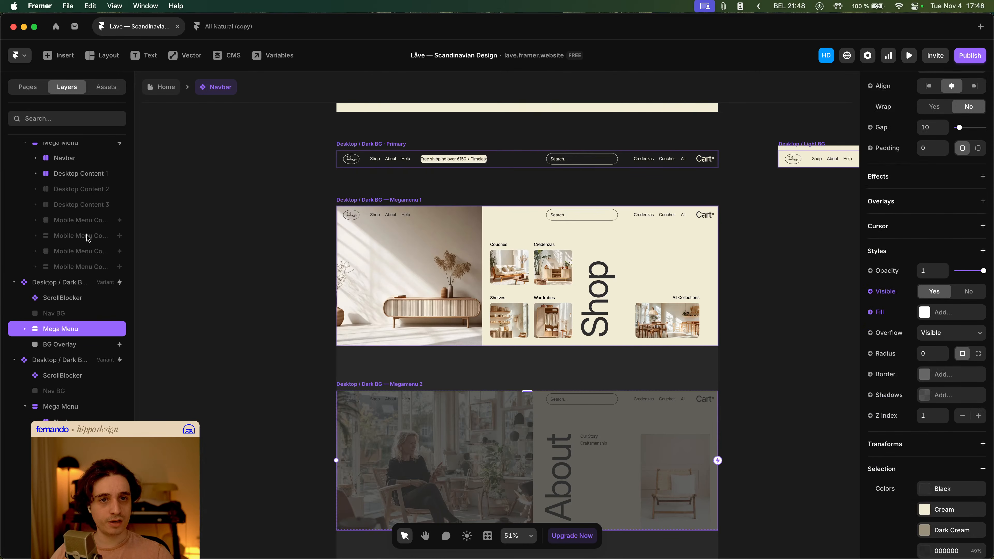
{"action": "scroll", "coordinate": [98, 243], "scroll_direction": "up", "scroll_amount": 5}
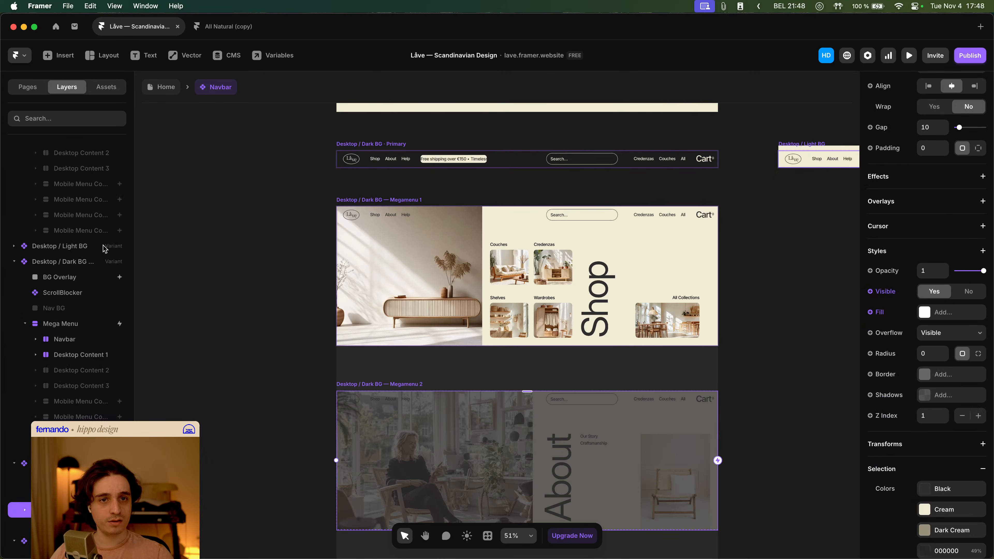
{"action": "left_click", "coordinate": [86, 325]}
{"action": "scroll", "coordinate": [922, 348], "scroll_direction": "down", "scroll_amount": 8}
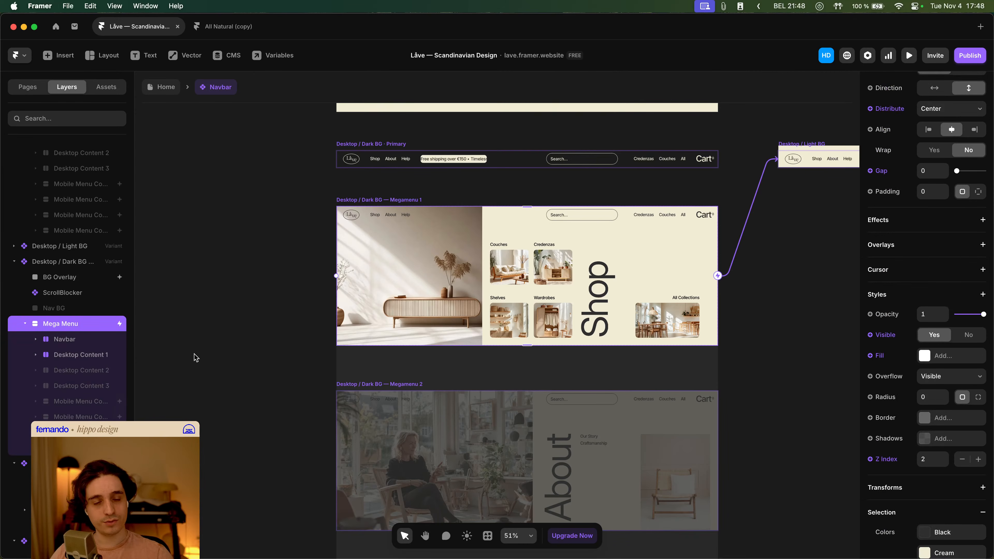
{"action": "left_click", "coordinate": [24, 324]}
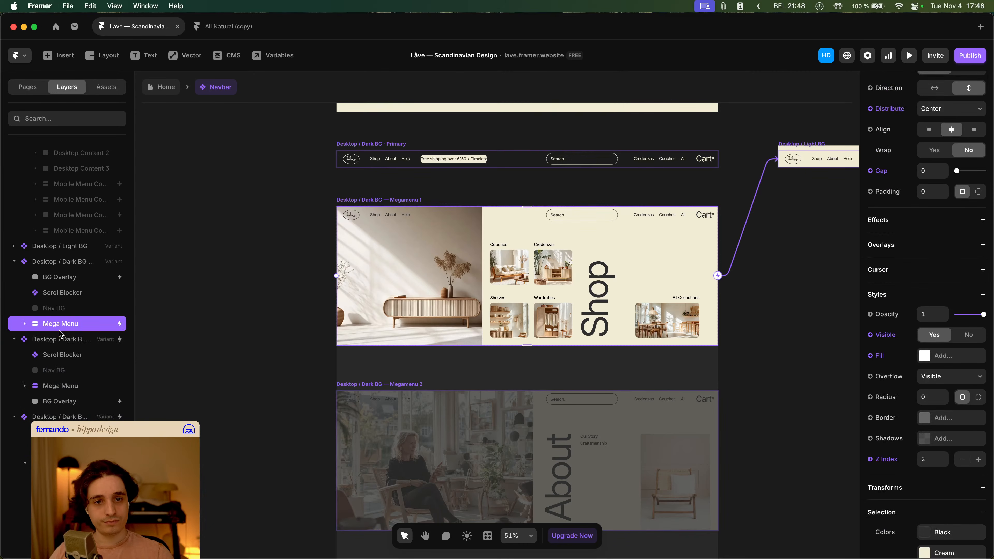
{"action": "left_click", "coordinate": [887, 462]}
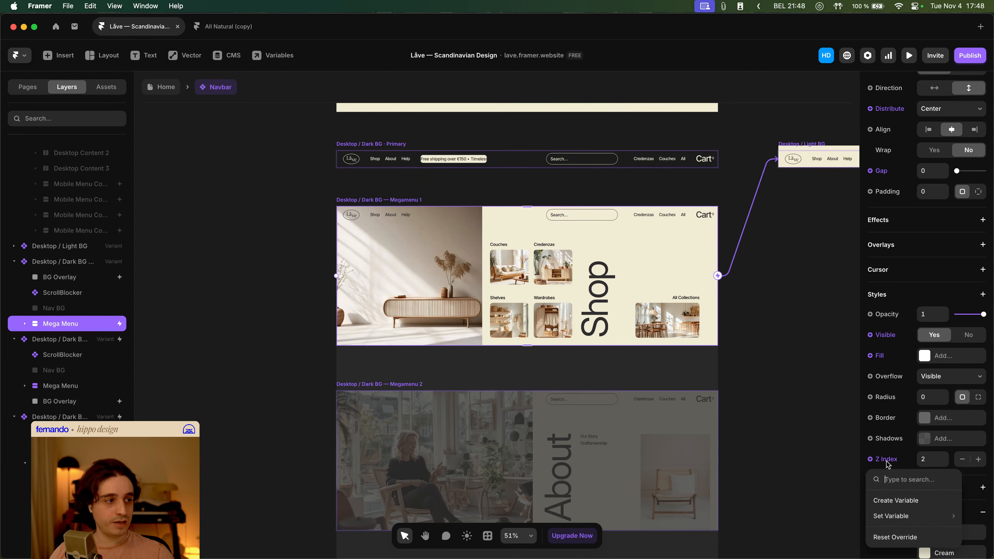
{"action": "left_click", "coordinate": [895, 538]}
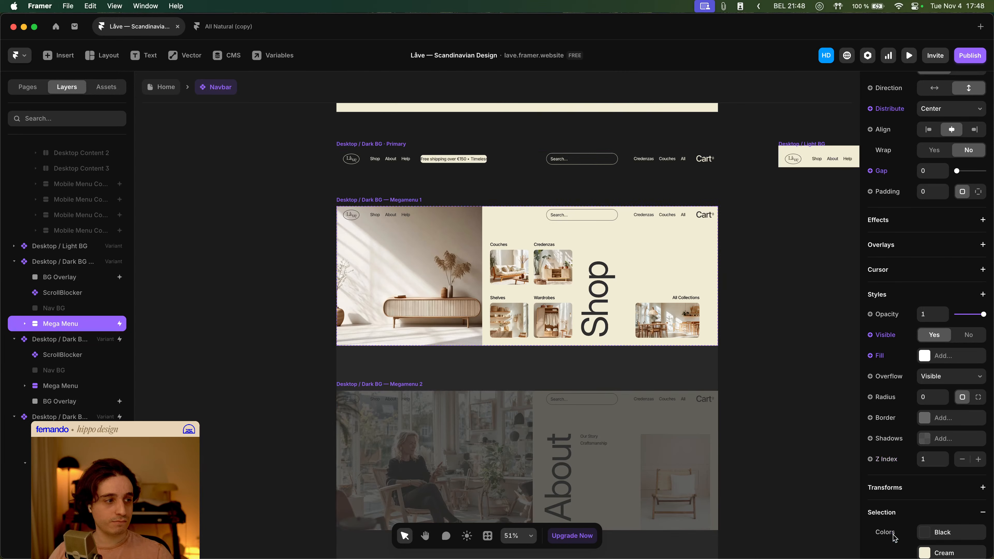
- Lower the primary variant's BG Overlay Z index to 0
{"action": "left_click", "coordinate": [65, 282]}
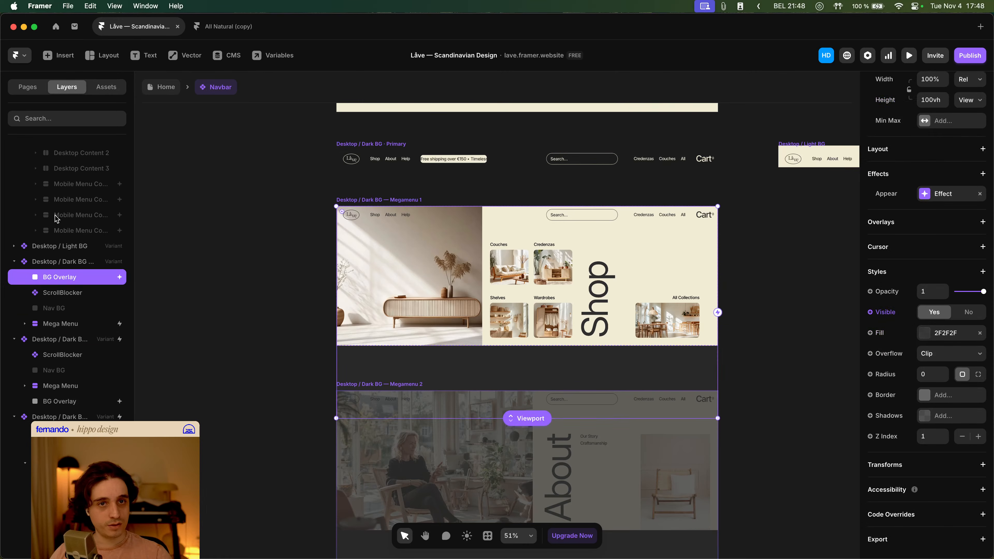
{"action": "scroll", "coordinate": [56, 218], "scroll_direction": "up", "scroll_amount": 3}
{"action": "left_click", "coordinate": [58, 170]}
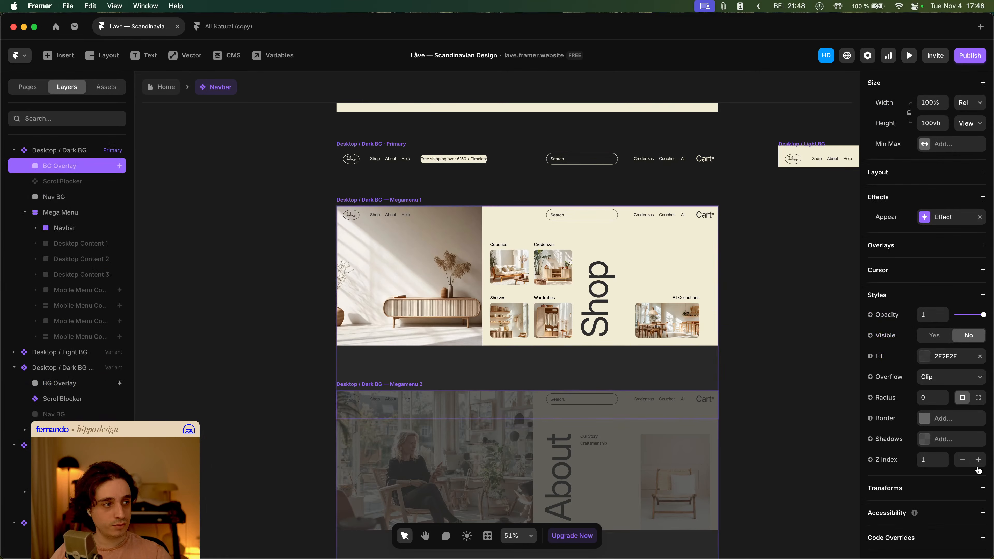
{"action": "left_click", "coordinate": [962, 461]}
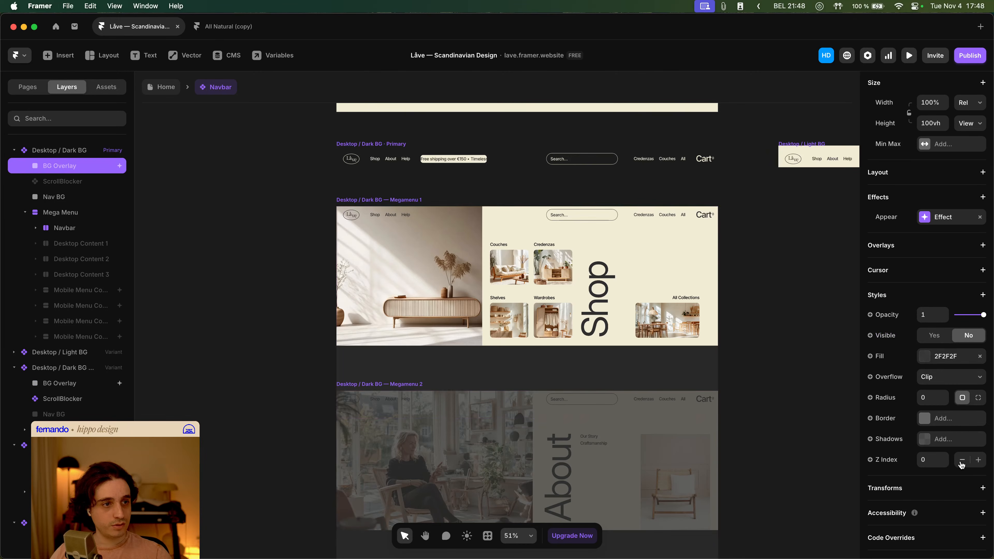
- Reset the Z index override on the BG Overlay in the Megamenu 2 variant
{"action": "left_click", "coordinate": [90, 387]}
{"action": "scroll", "coordinate": [4, 422], "scroll_direction": "down", "scroll_amount": 5}
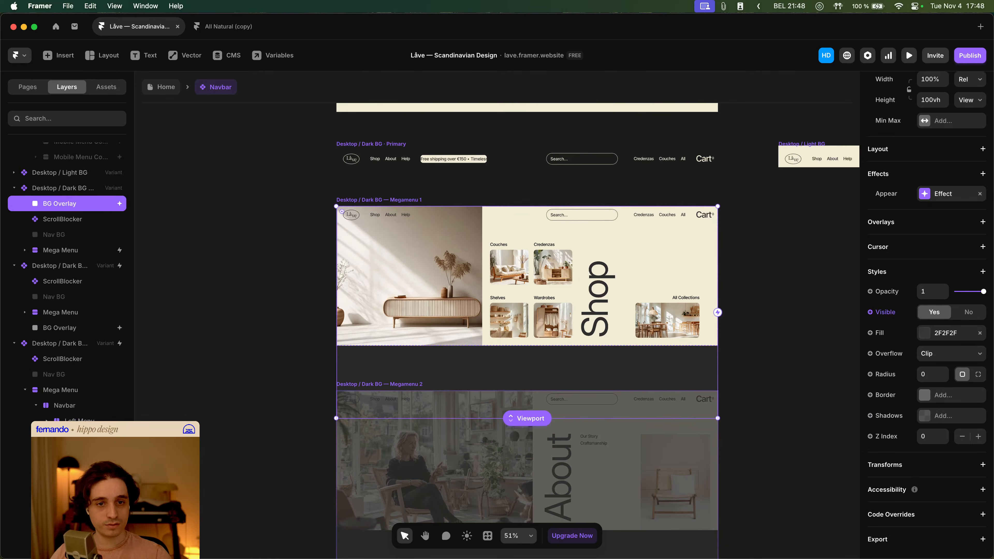
{"action": "left_click", "coordinate": [64, 331]}
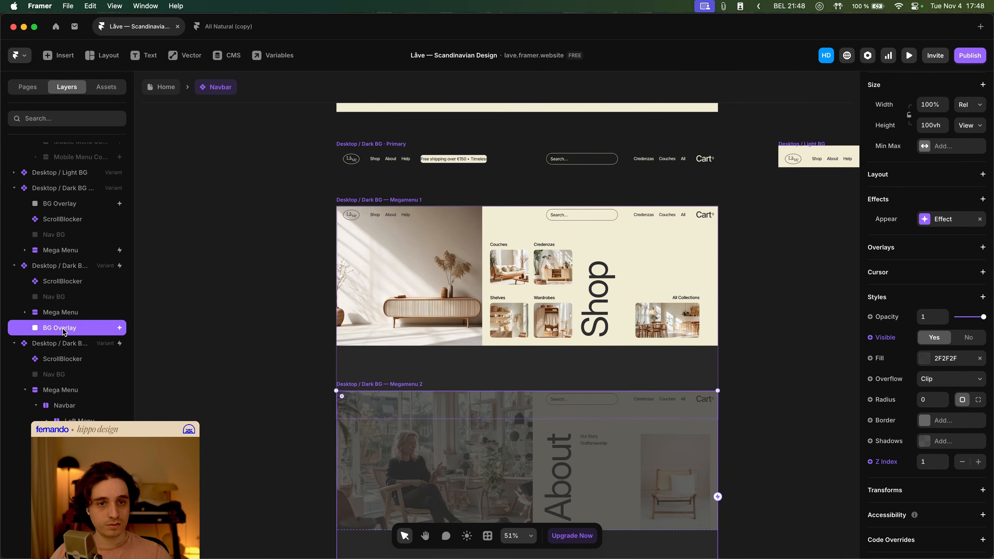
{"action": "left_click", "coordinate": [891, 464]}
{"action": "left_click", "coordinate": [908, 537]}
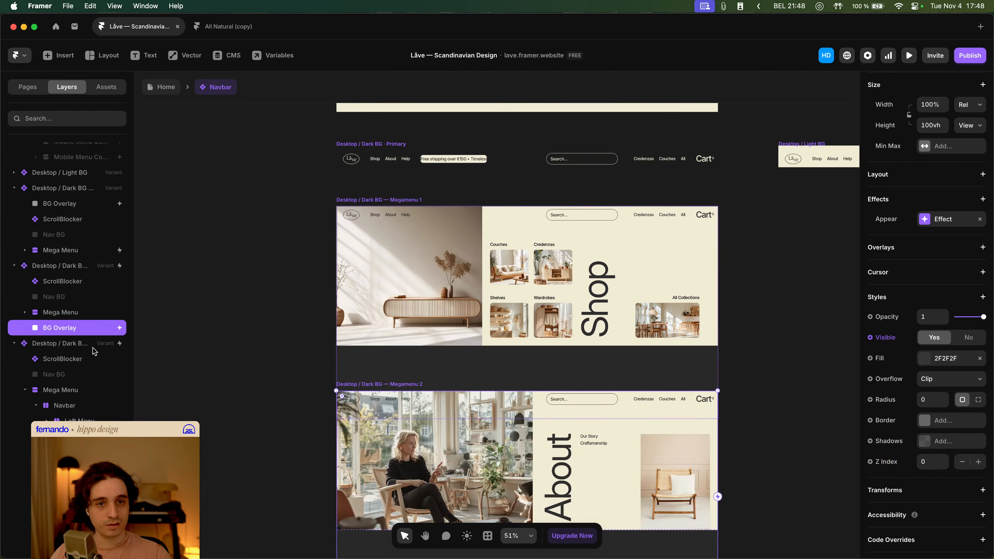
- Inspect the Megamenu 3 variant's layers and the three mega menu variants on the canvas
{"action": "scroll", "coordinate": [93, 372], "scroll_direction": "down", "scroll_amount": 5}
{"action": "left_click", "coordinate": [80, 435]}
{"action": "scroll", "coordinate": [915, 465], "scroll_direction": "down", "scroll_amount": 6}
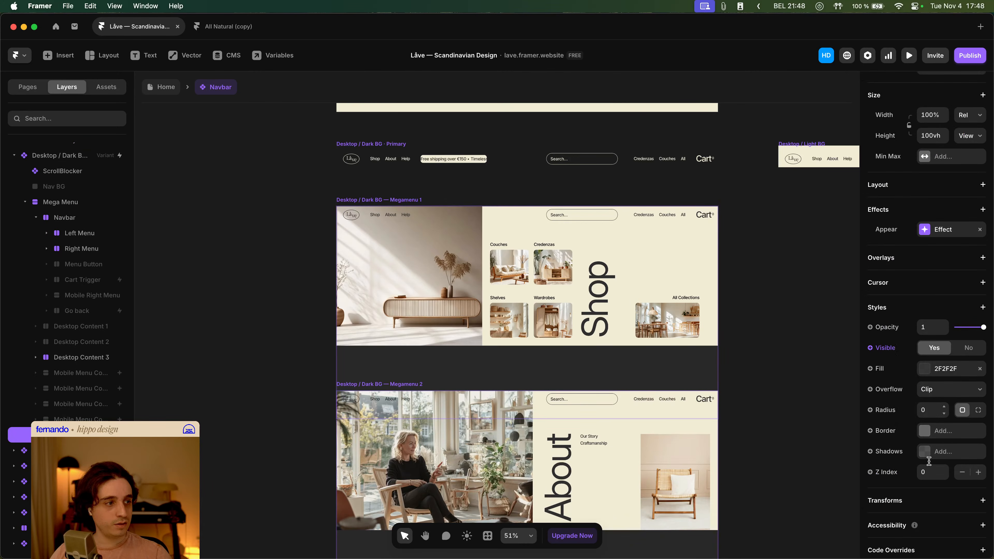
{"action": "left_click", "coordinate": [750, 367]}
{"action": "scroll", "coordinate": [751, 356], "scroll_direction": "down", "scroll_amount": 4}
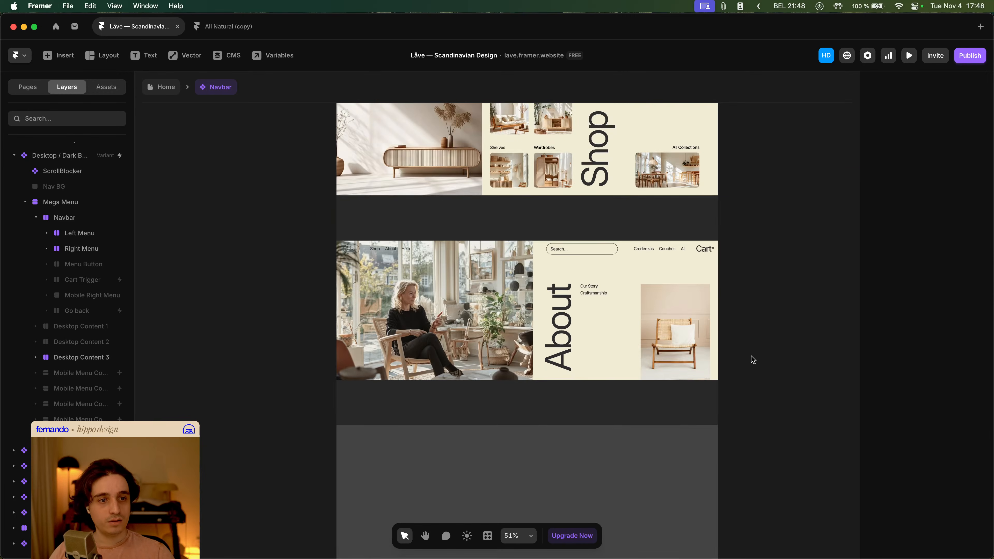
{"action": "left_click_drag", "start_coordinate": [751, 357], "coordinate": [632, 297]}
{"action": "scroll", "coordinate": [632, 297], "scroll_direction": "down", "scroll_amount": 2}
{"action": "scroll", "coordinate": [633, 300], "scroll_direction": "down", "scroll_amount": 3}
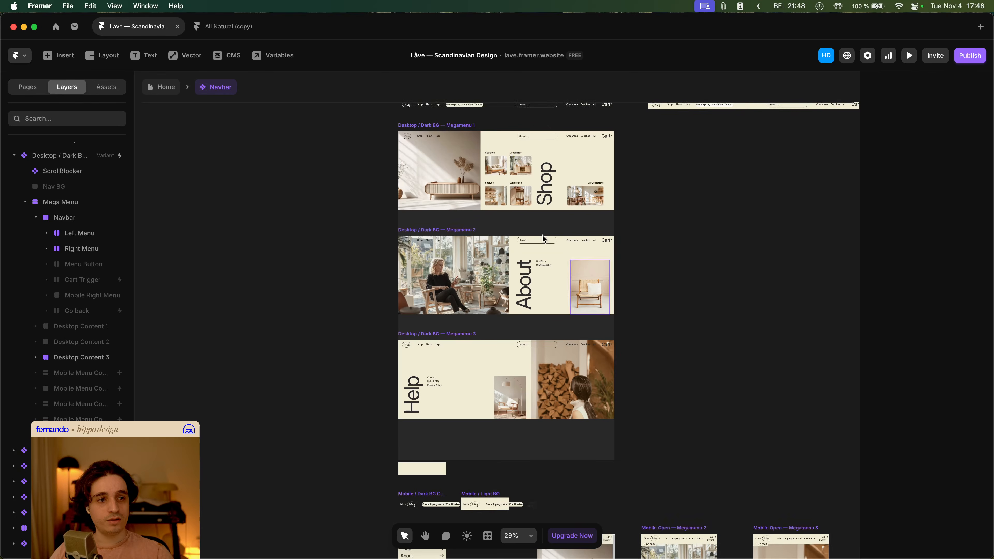
- Go back to the Home page and preview it to test the Shop and About mega menus
{"action": "left_click", "coordinate": [162, 92]}
{"action": "key", "text": "super+p"}
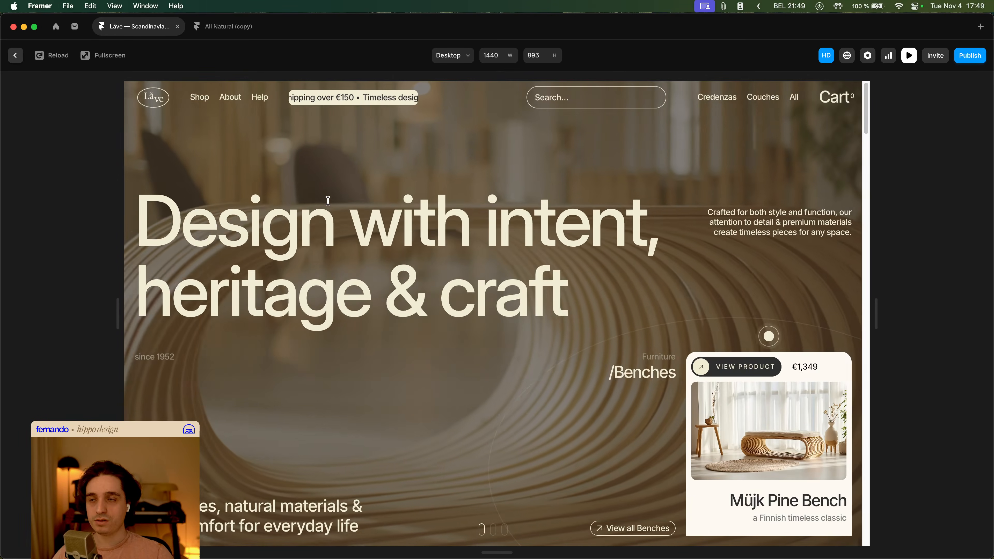
{"action": "left_click", "coordinate": [201, 103]}
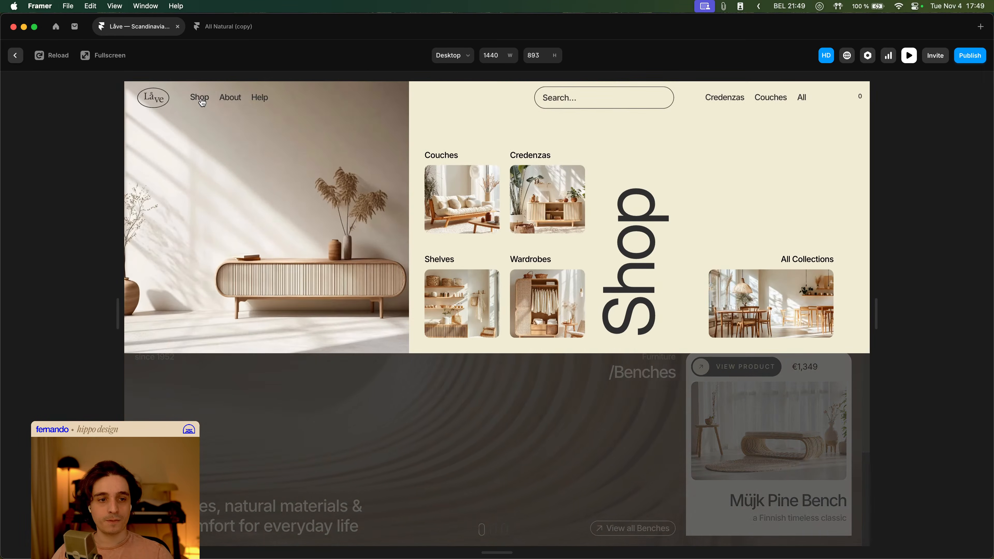
{"action": "left_click", "coordinate": [231, 100]}
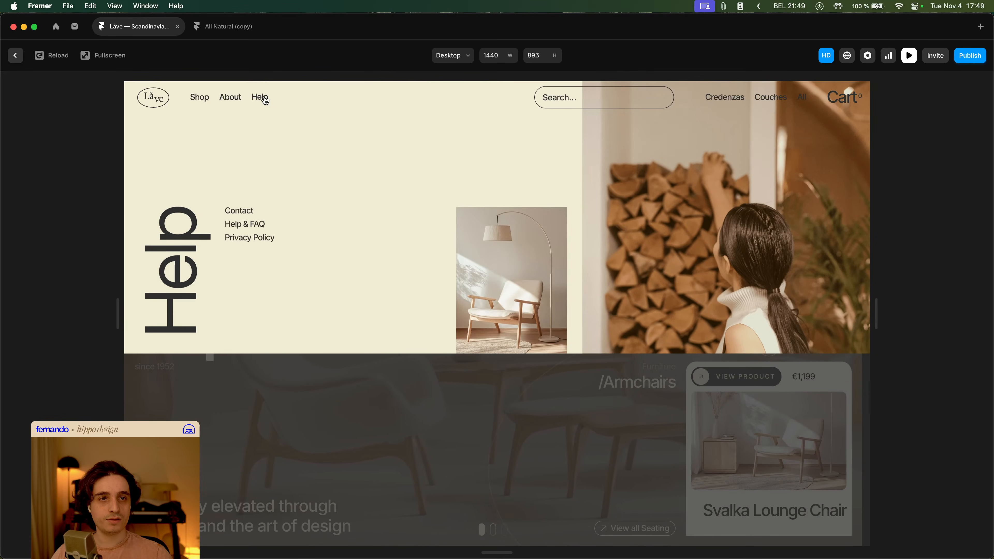
{"action": "mouse_move", "coordinate": [234, 101]}
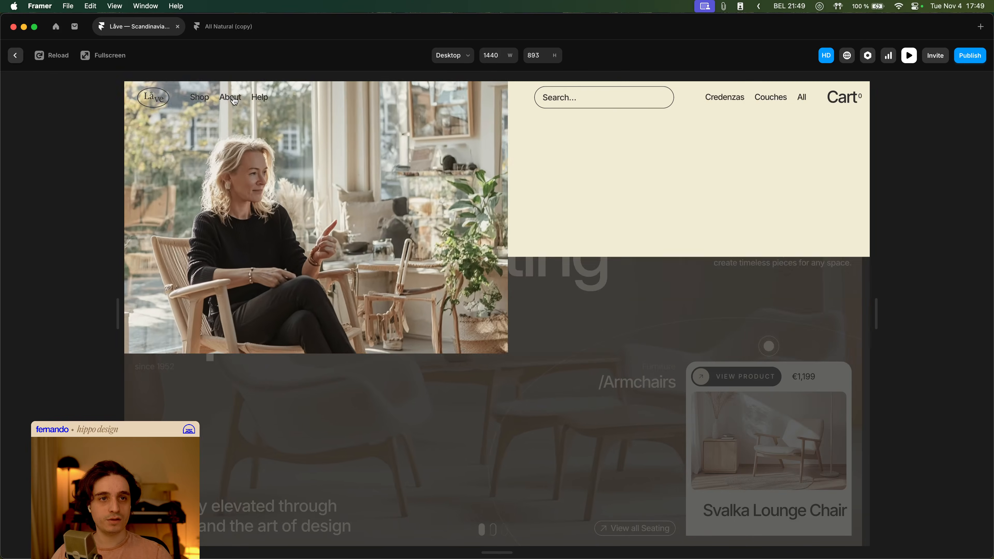
{"action": "mouse_move", "coordinate": [195, 100]}
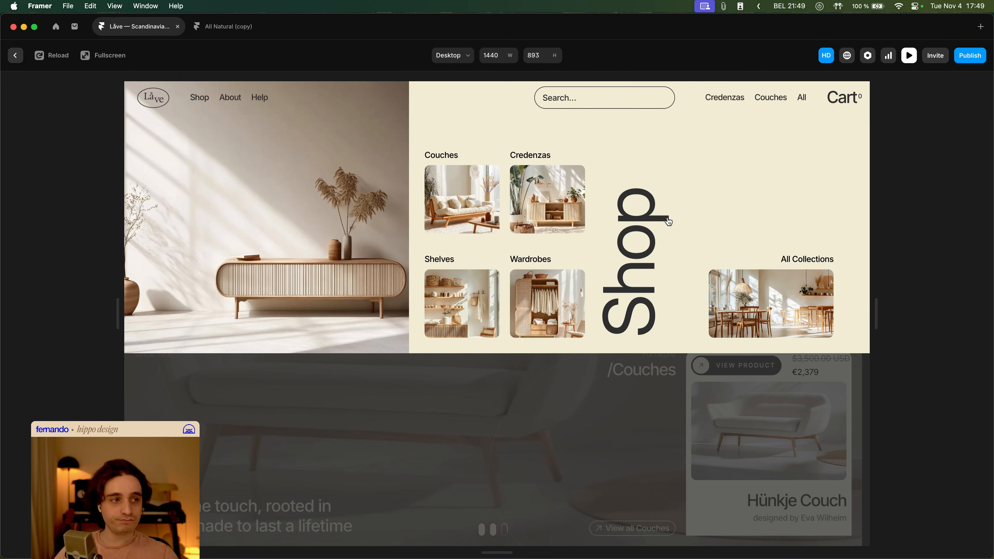
{"action": "scroll", "coordinate": [646, 327], "scroll_direction": "down", "scroll_amount": 10}
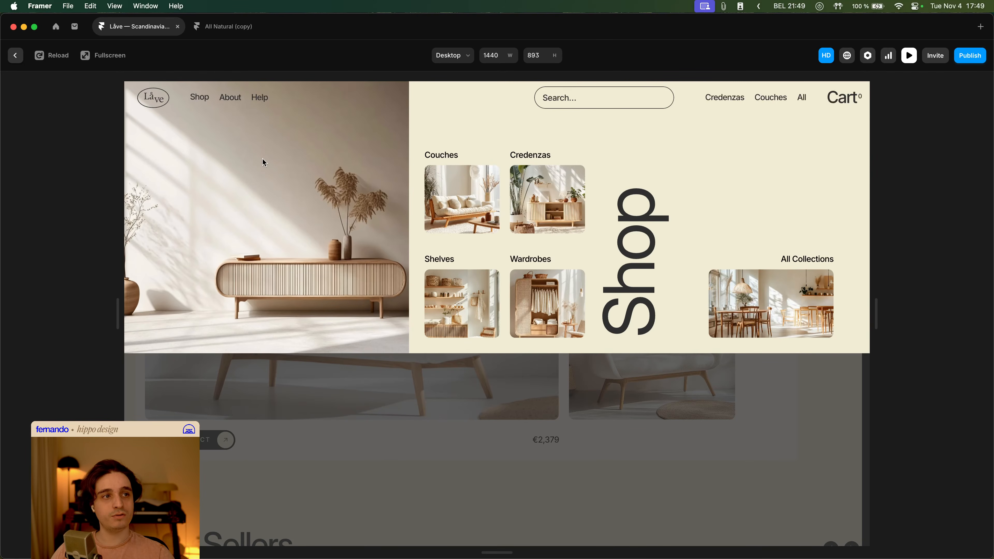
{"action": "left_click", "coordinate": [642, 98]}
{"action": "left_click", "coordinate": [748, 174]}
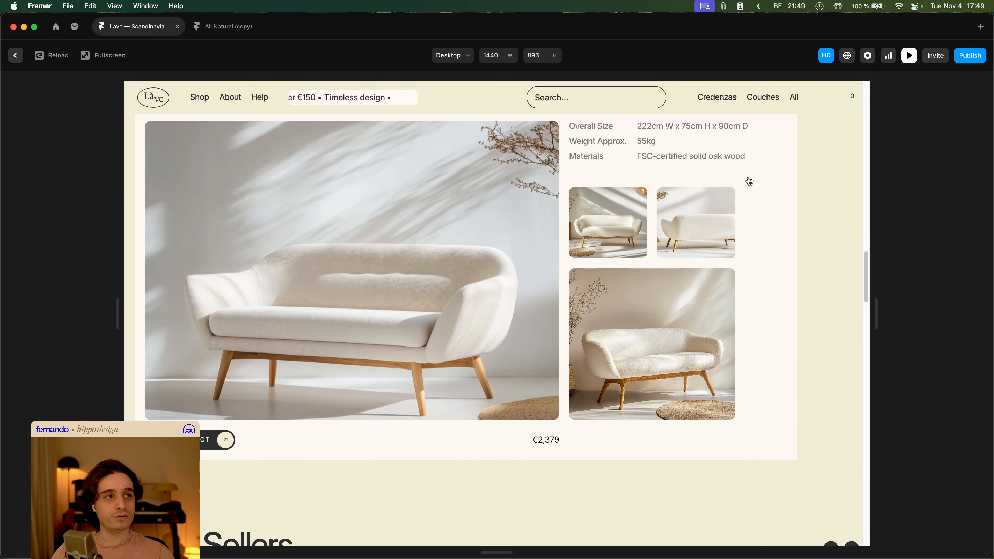
{"action": "scroll", "coordinate": [750, 182], "scroll_direction": "down", "scroll_amount": 8}
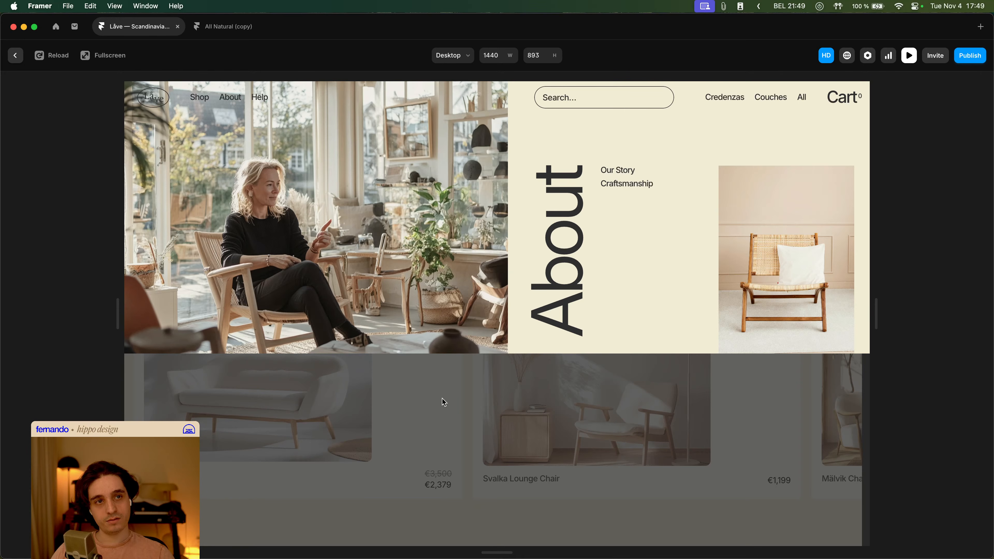
{"action": "key", "text": "Escape"}
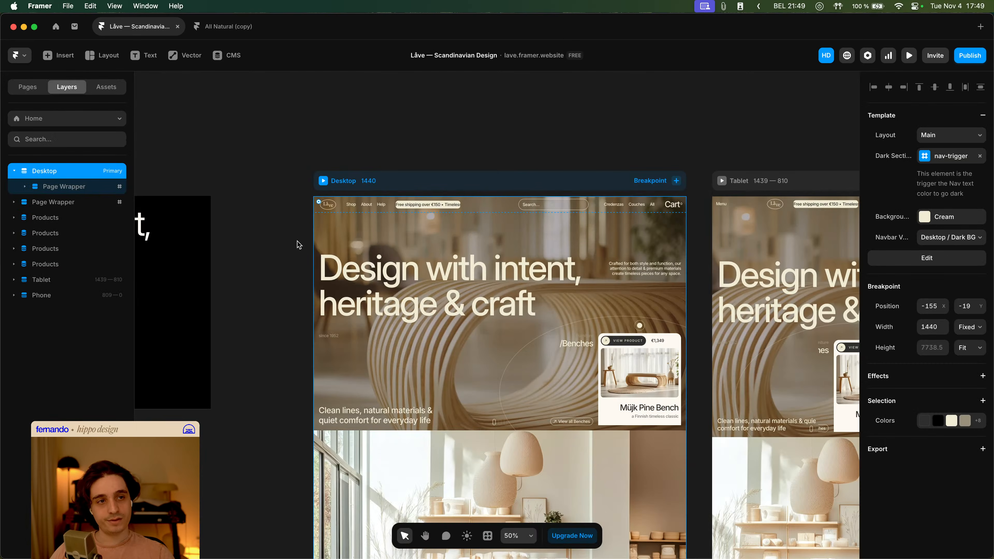
- Open the Navbar component from the Home page and collapse the expanded variant layers
{"action": "double_click", "coordinate": [367, 201]}
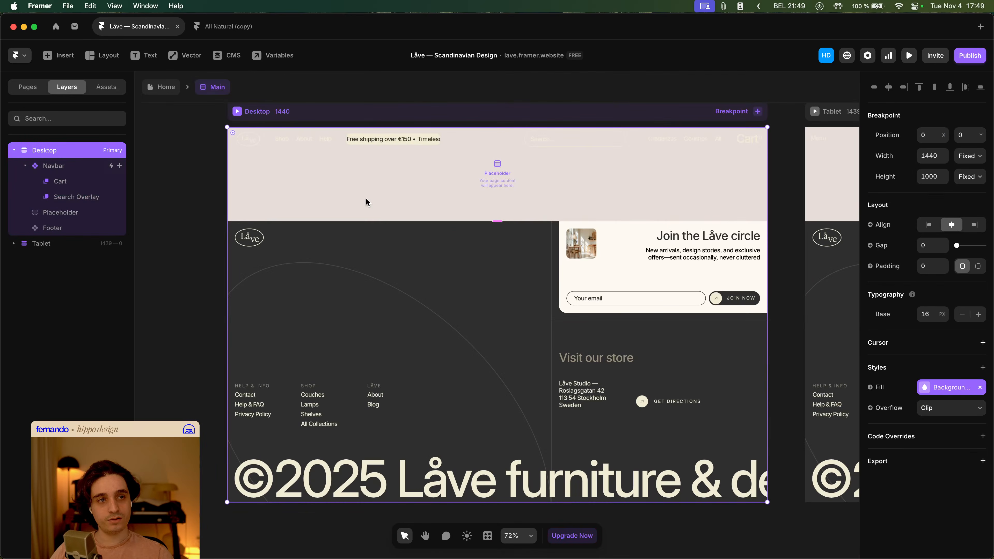
{"action": "double_click", "coordinate": [310, 145]}
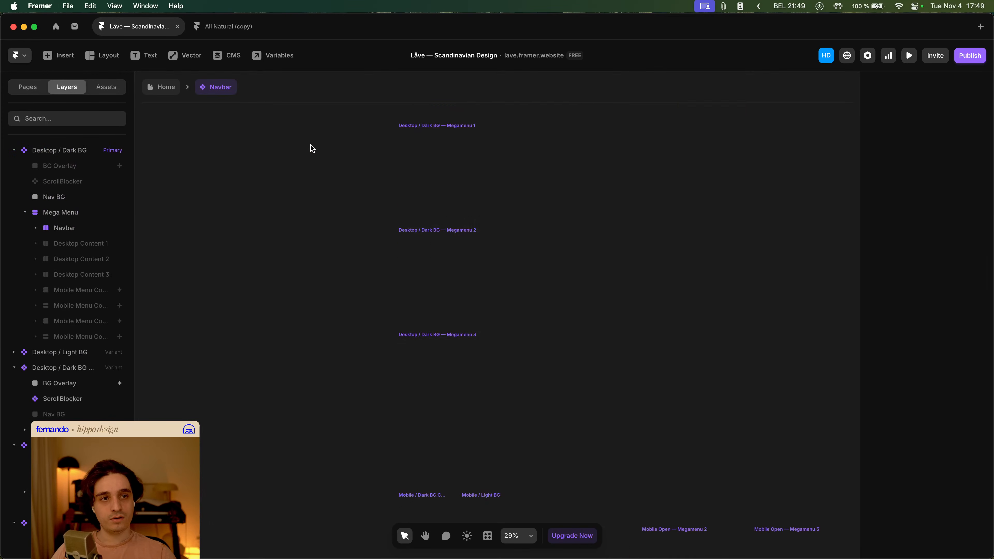
{"action": "left_click", "coordinate": [429, 417]}
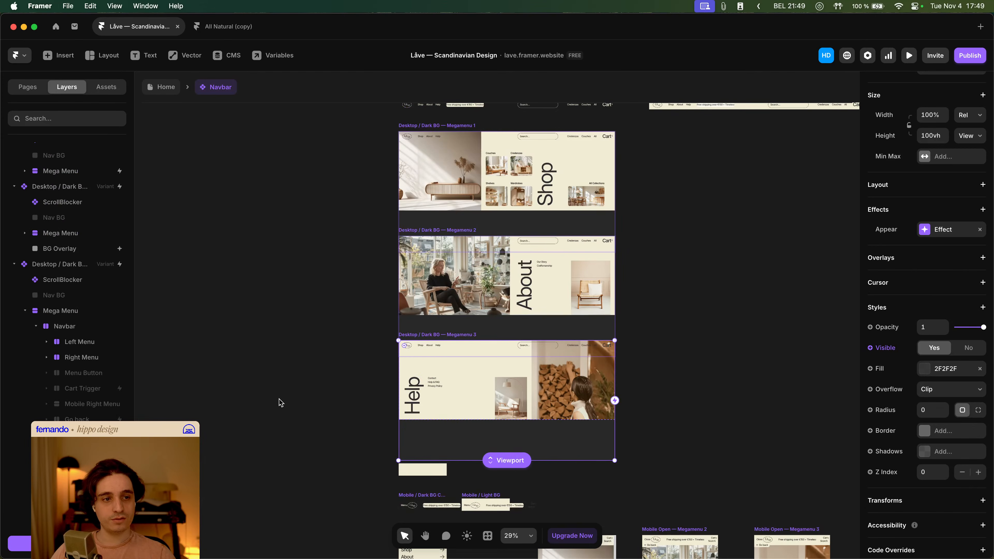
{"action": "scroll", "coordinate": [79, 421], "scroll_direction": "down", "scroll_amount": 2}
{"action": "left_click", "coordinate": [26, 277]}
{"action": "scroll", "coordinate": [75, 293], "scroll_direction": "up", "scroll_amount": 8}
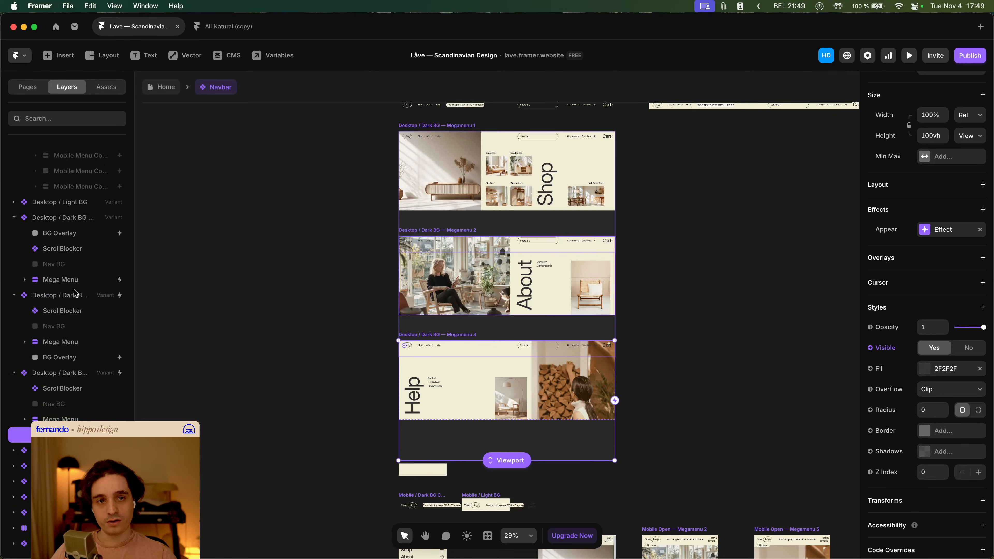
{"action": "left_click", "coordinate": [25, 213]}
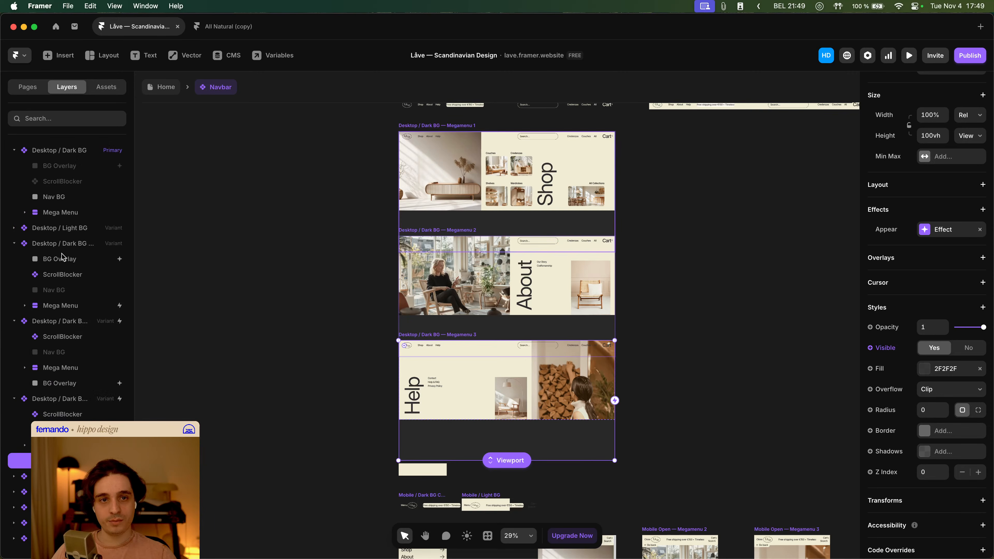
- Remove the Mouse Leave interaction from the Desktop / Dark BG — Megamenu 2 variant
{"action": "left_click", "coordinate": [84, 368]}
{"action": "scroll", "coordinate": [883, 306], "scroll_direction": "up", "scroll_amount": 10}
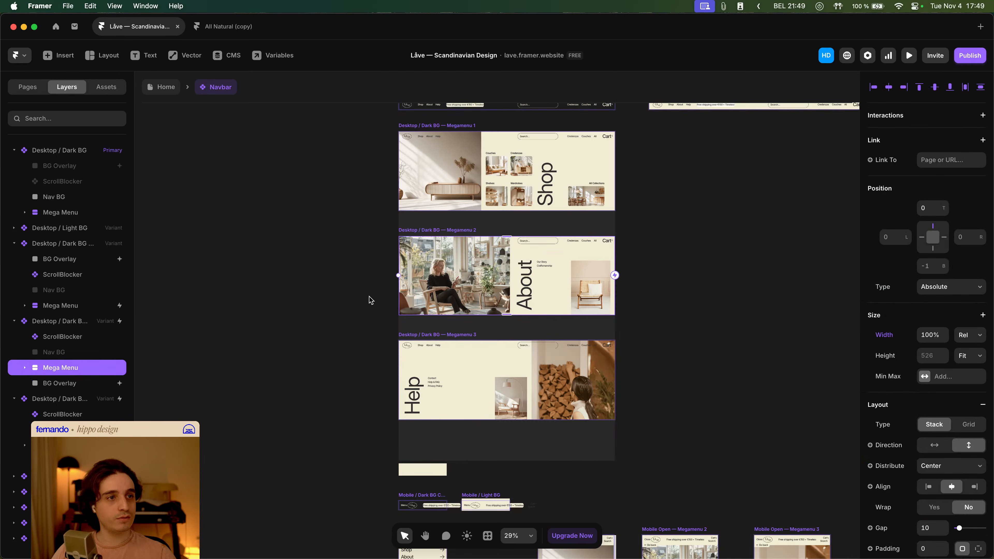
{"action": "left_click", "coordinate": [80, 321]}
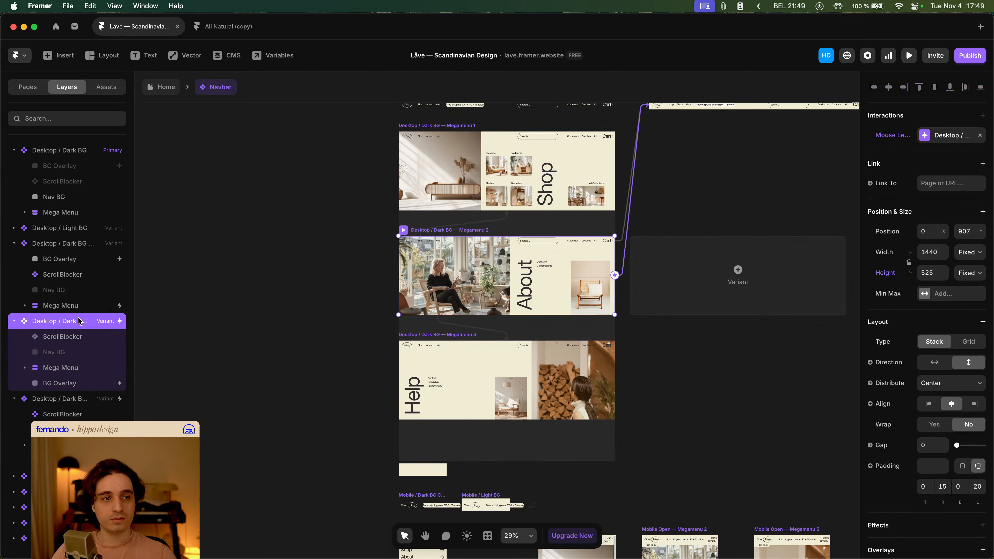
{"action": "left_click", "coordinate": [924, 137]}
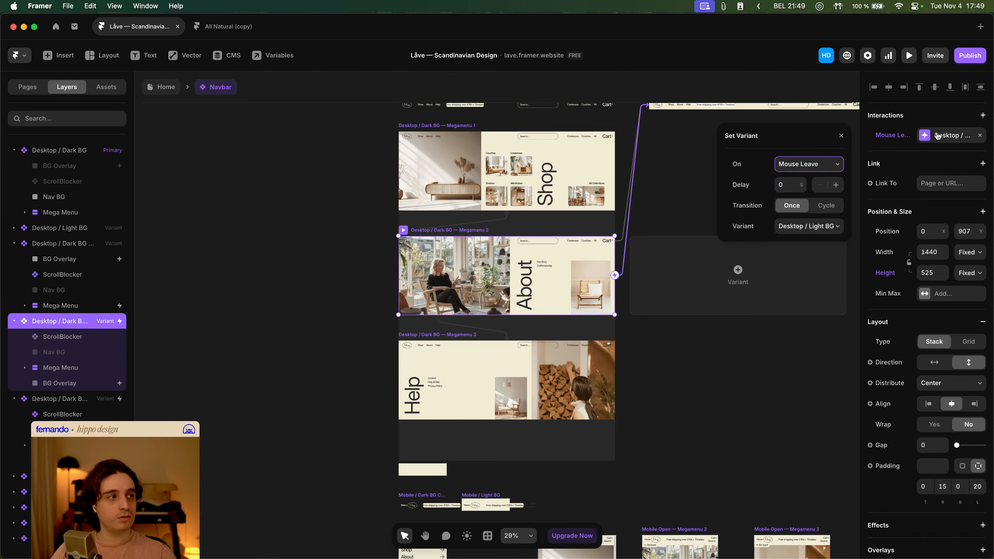
{"action": "left_click", "coordinate": [548, 263]}
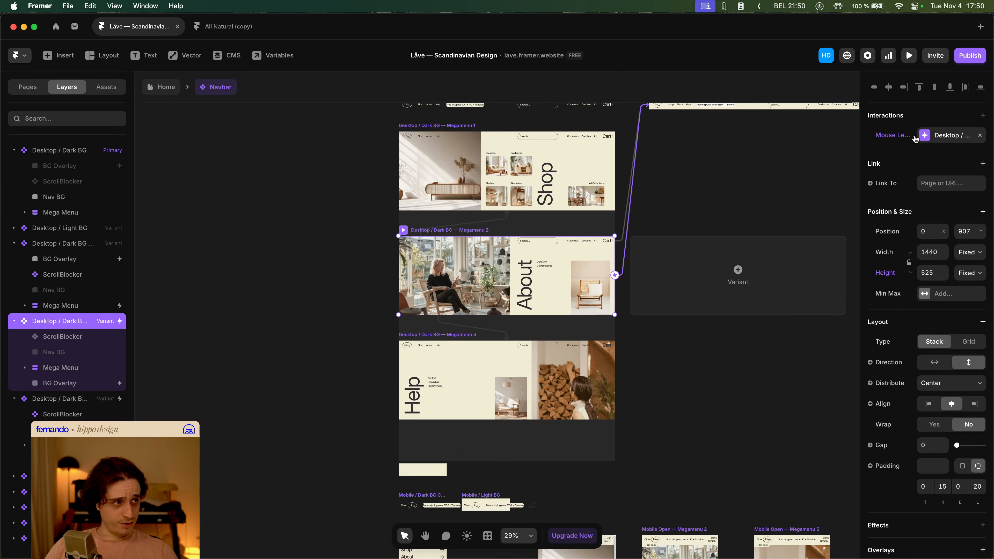
{"action": "left_click", "coordinate": [979, 136]}
{"action": "right_click", "coordinate": [918, 137]}
{"action": "left_click", "coordinate": [898, 156]}
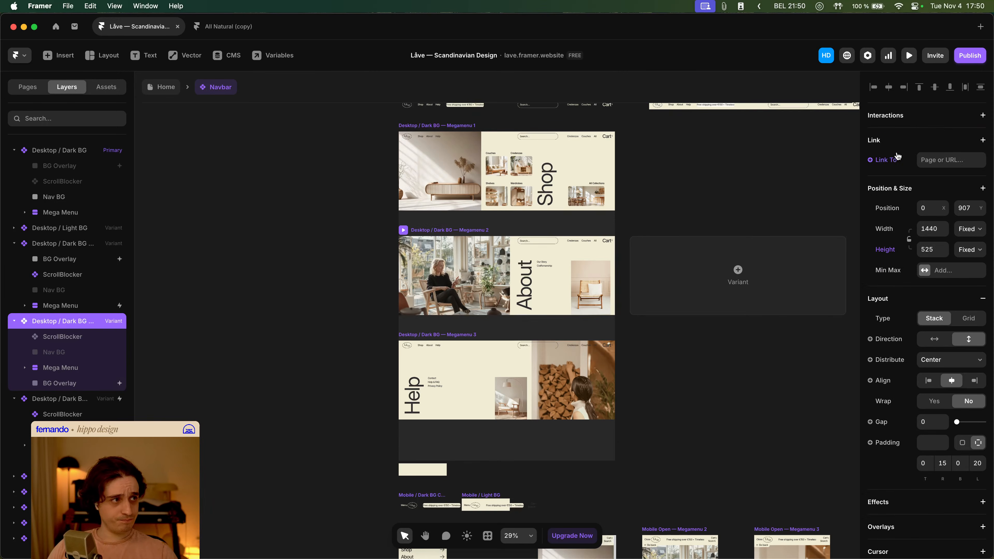
- Add a Mouse Leave transition to Megamenu 2's Mega Menu layer that sets the variant to Desktop / Dark BG
{"action": "left_click", "coordinate": [65, 368]}
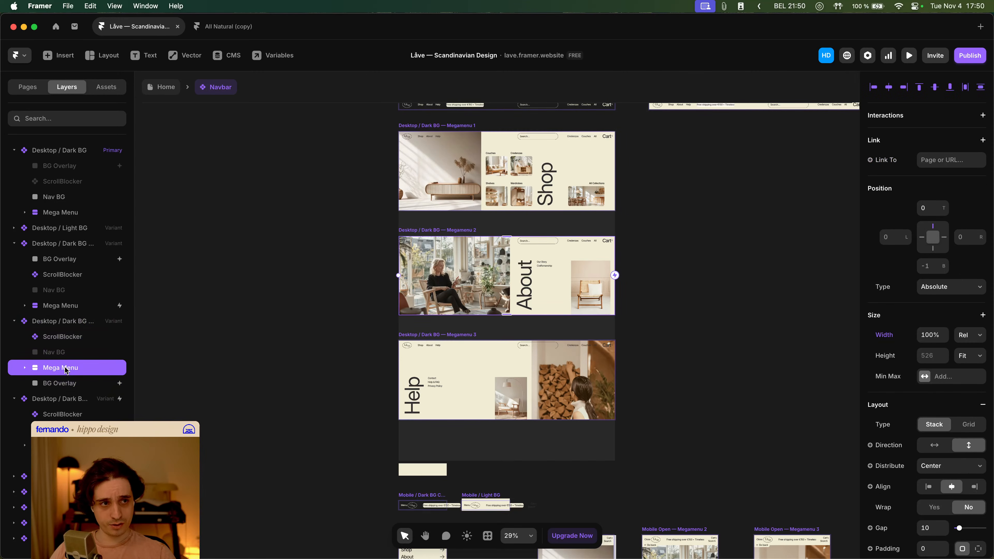
{"action": "left_click", "coordinate": [982, 117]}
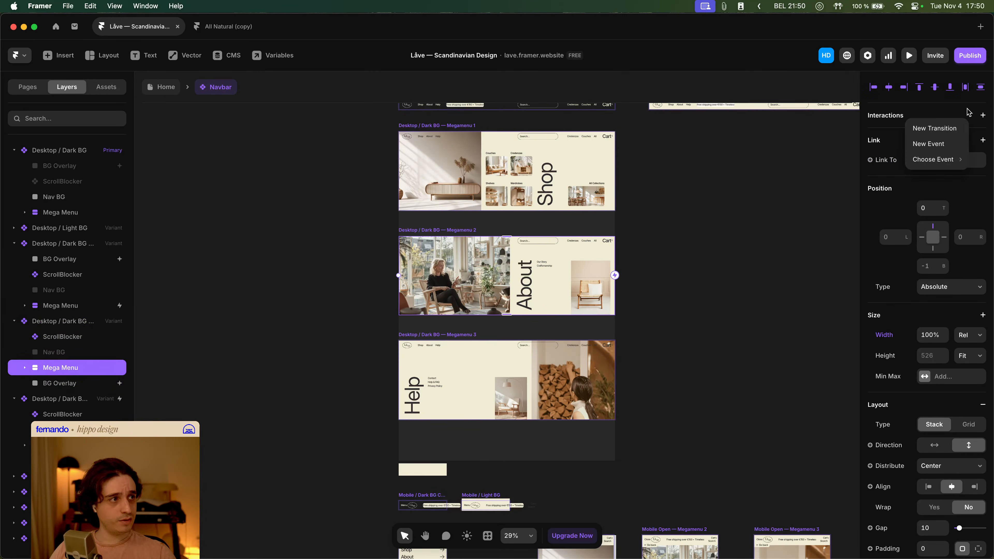
{"action": "left_click", "coordinate": [923, 129]}
{"action": "left_click", "coordinate": [812, 165]}
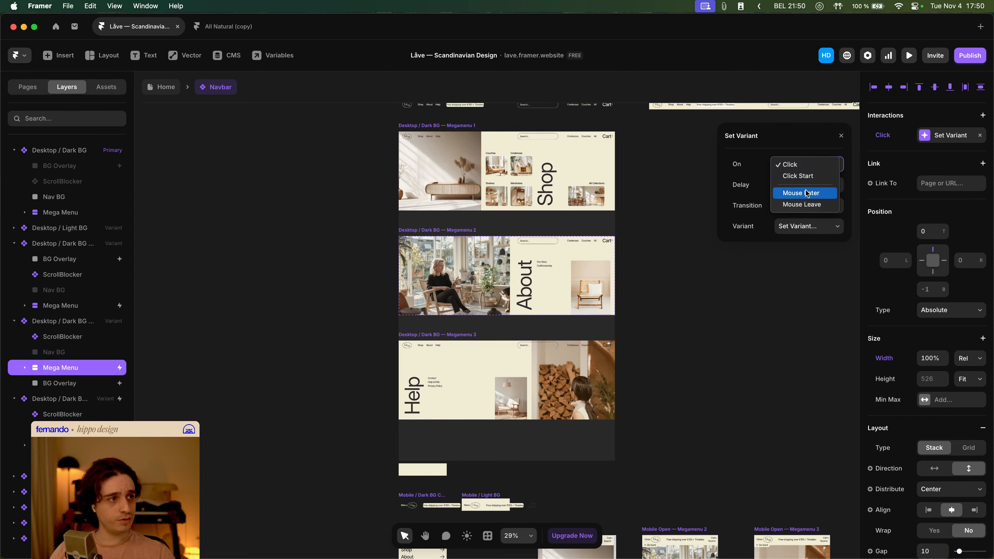
{"action": "left_click", "coordinate": [804, 204]}
{"action": "left_click", "coordinate": [807, 235]}
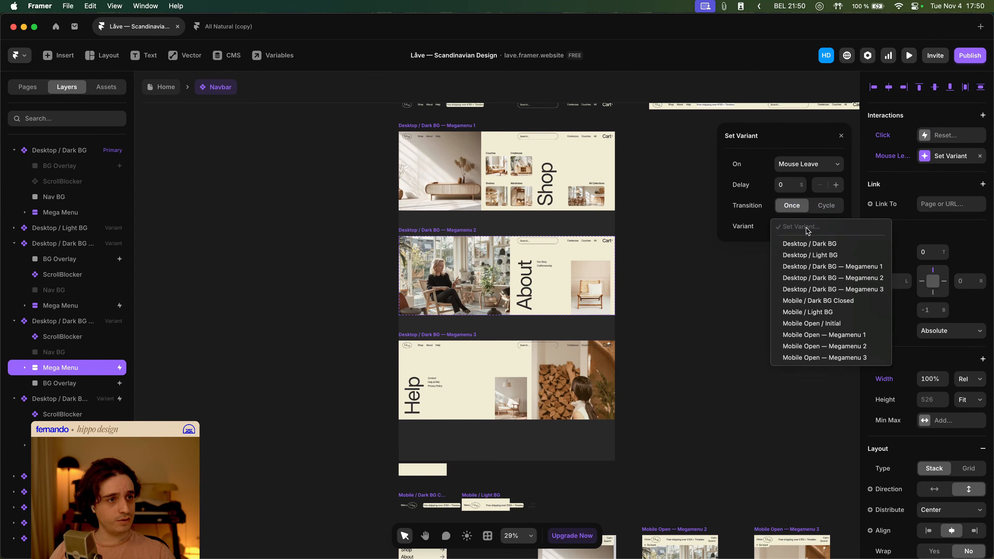
{"action": "left_click", "coordinate": [831, 247]}
- Delete the Click reset interaction from Megamenu 2's Mega Menu layer
{"action": "scroll", "coordinate": [656, 309], "scroll_direction": "down", "scroll_amount": 5}
{"action": "key", "text": "space"}
{"action": "left_click_drag", "start_coordinate": [675, 305], "coordinate": [548, 320]}
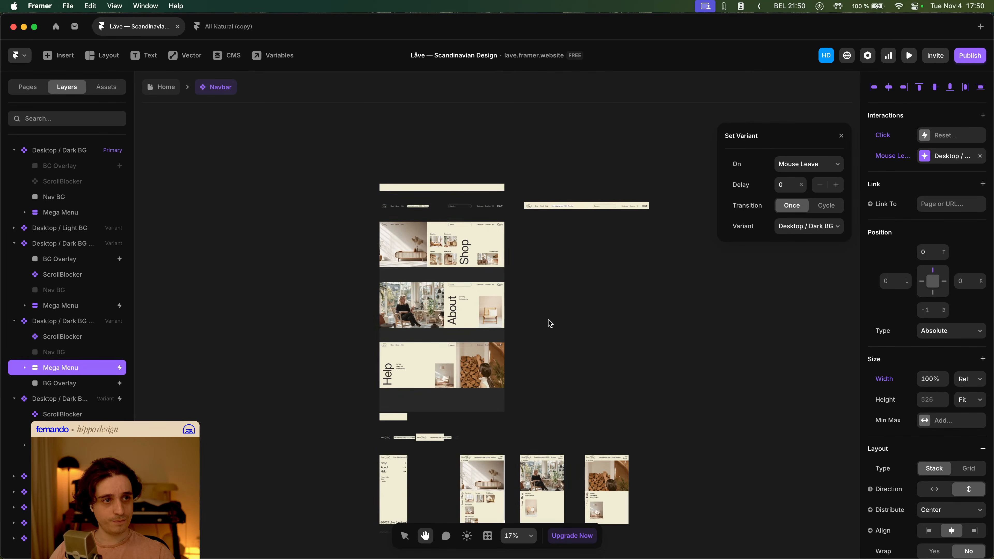
{"action": "scroll", "coordinate": [364, 269], "scroll_direction": "up", "scroll_amount": 3}
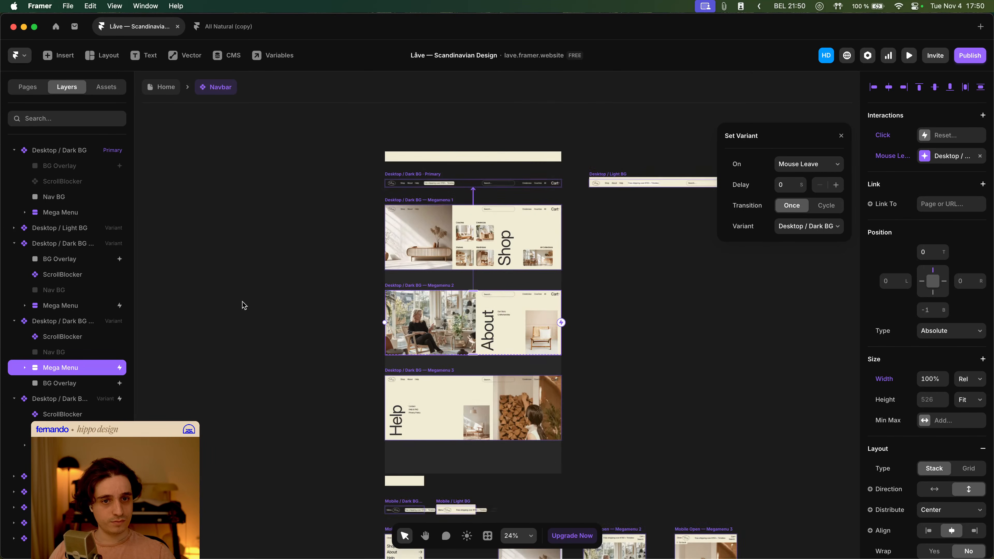
{"action": "left_click", "coordinate": [895, 140]}
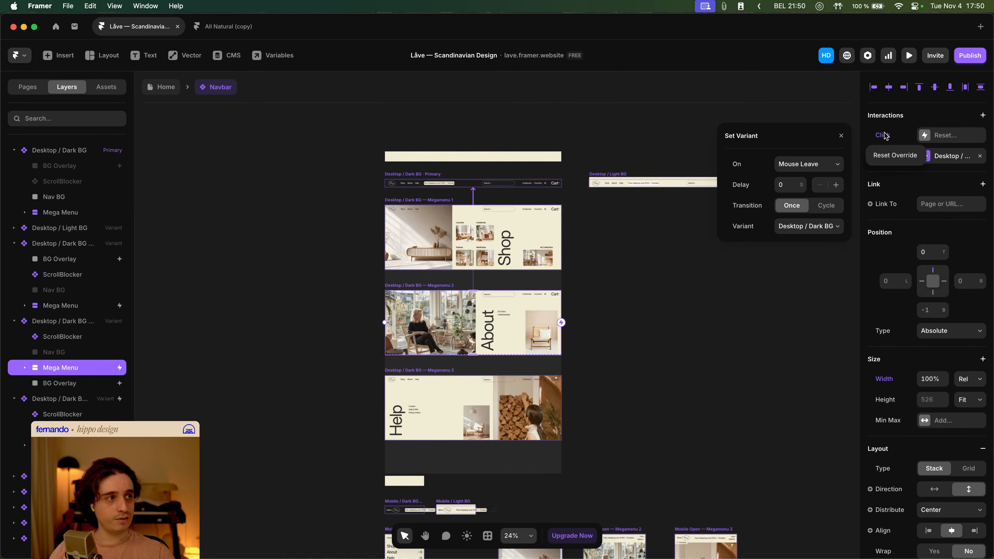
{"action": "key", "text": "Delete"}
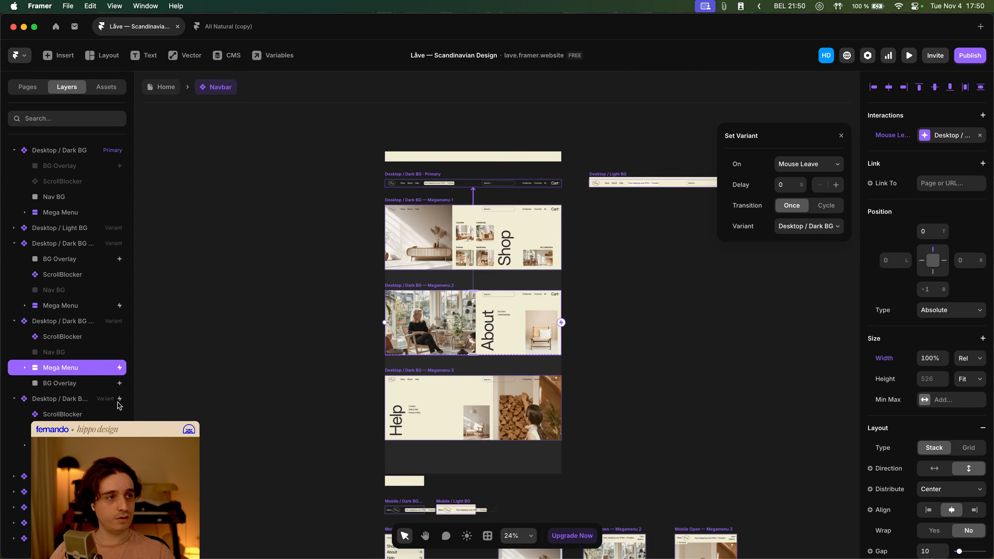
- Remove the Mouse Leave reset interaction from the Desktop / Dark BG — Megamenu 3 variant
{"action": "left_click", "coordinate": [89, 248]}
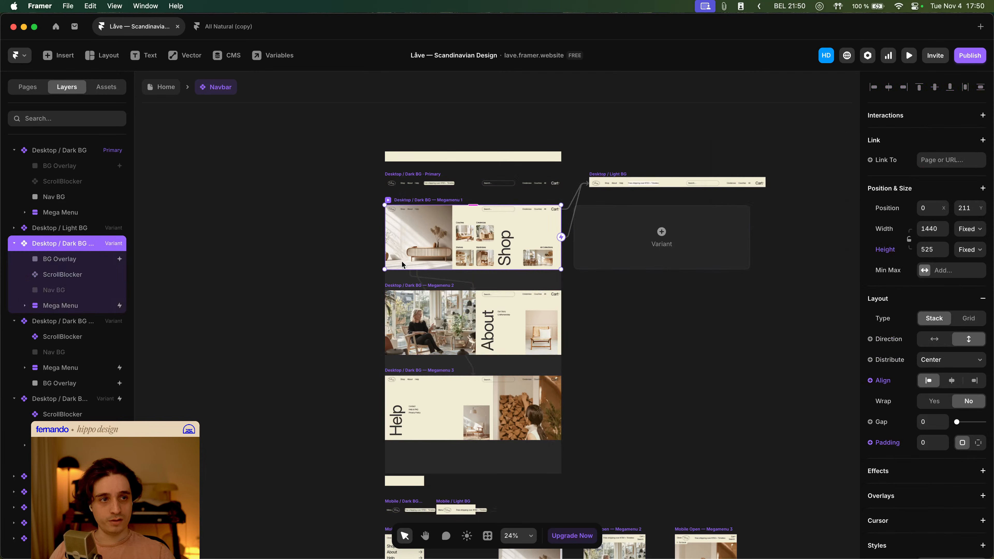
{"action": "left_click", "coordinate": [86, 327]}
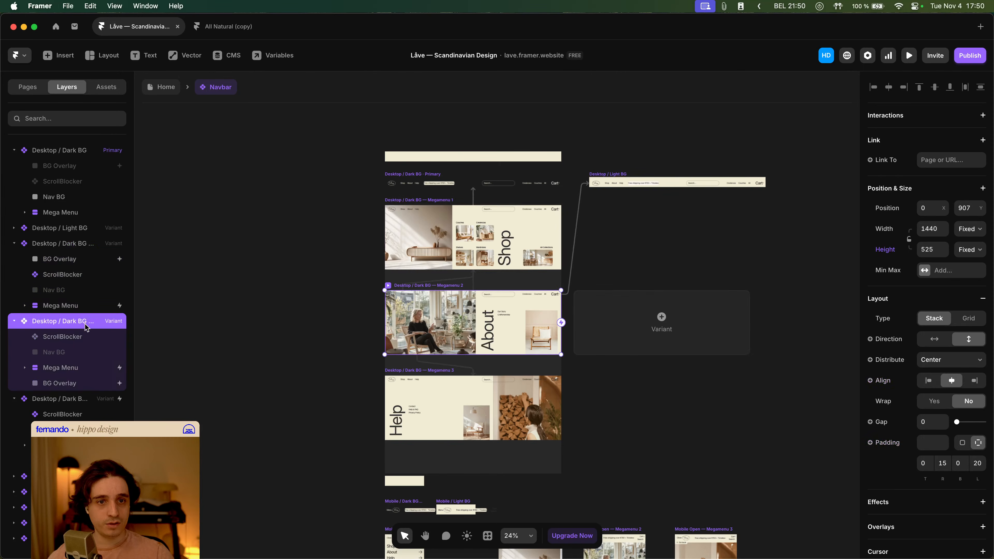
{"action": "left_click", "coordinate": [80, 403]}
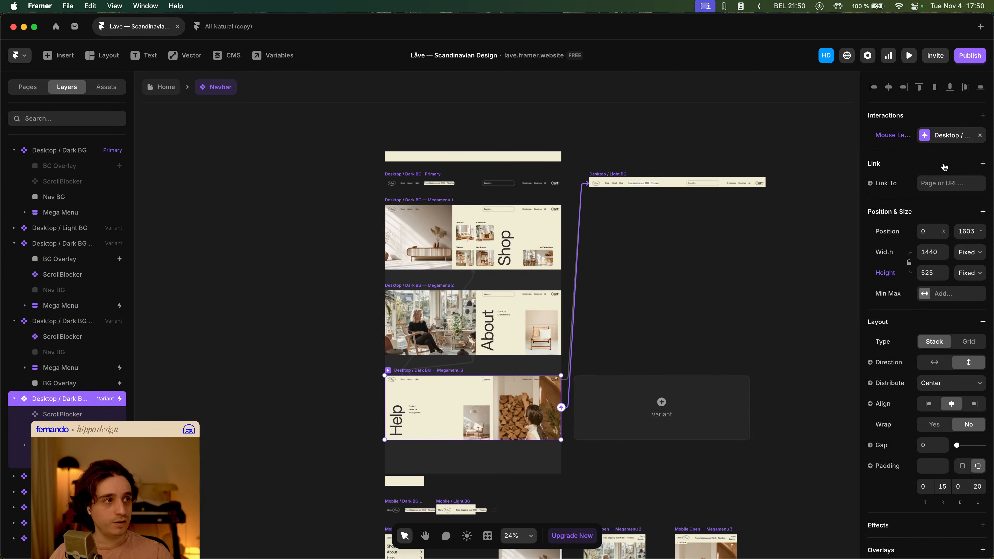
{"action": "left_click", "coordinate": [896, 141]}
{"action": "left_click", "coordinate": [895, 160]}
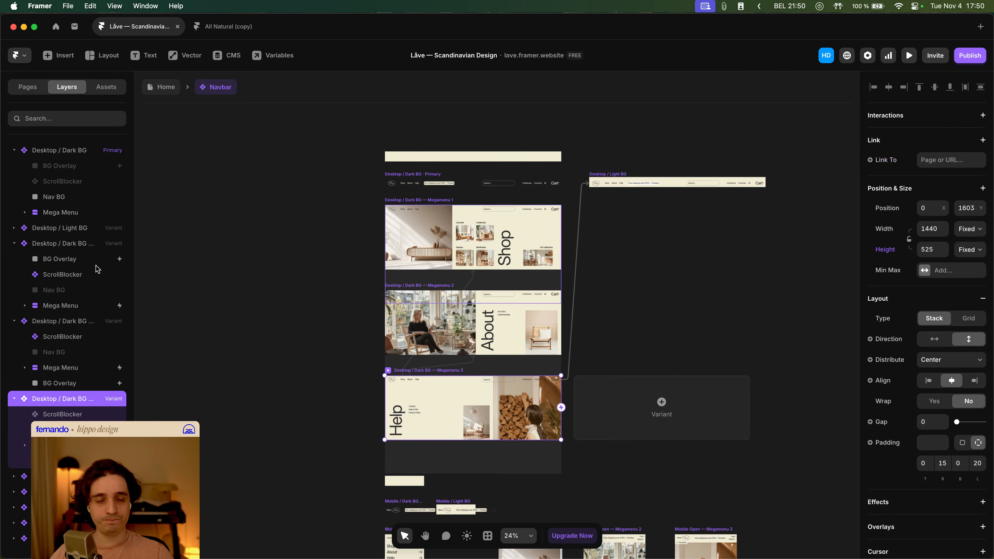
- Change the Mouse Leave target of Megamenu 1's Mega Menu layer to the Desktop / Dark BG variant
{"action": "left_click", "coordinate": [87, 308]}
{"action": "scroll", "coordinate": [892, 263], "scroll_direction": "down", "scroll_amount": 5}
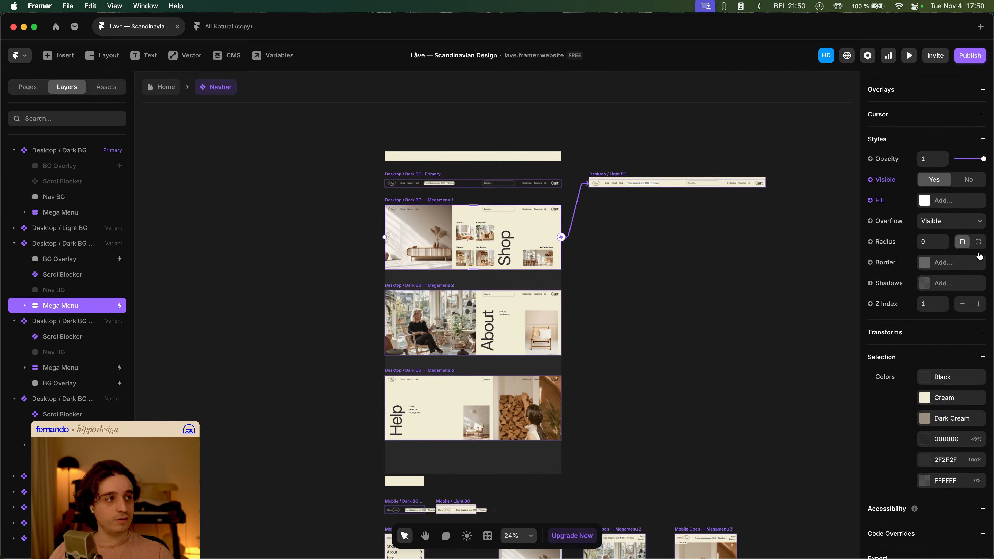
{"action": "scroll", "coordinate": [969, 254], "scroll_direction": "up", "scroll_amount": 12}
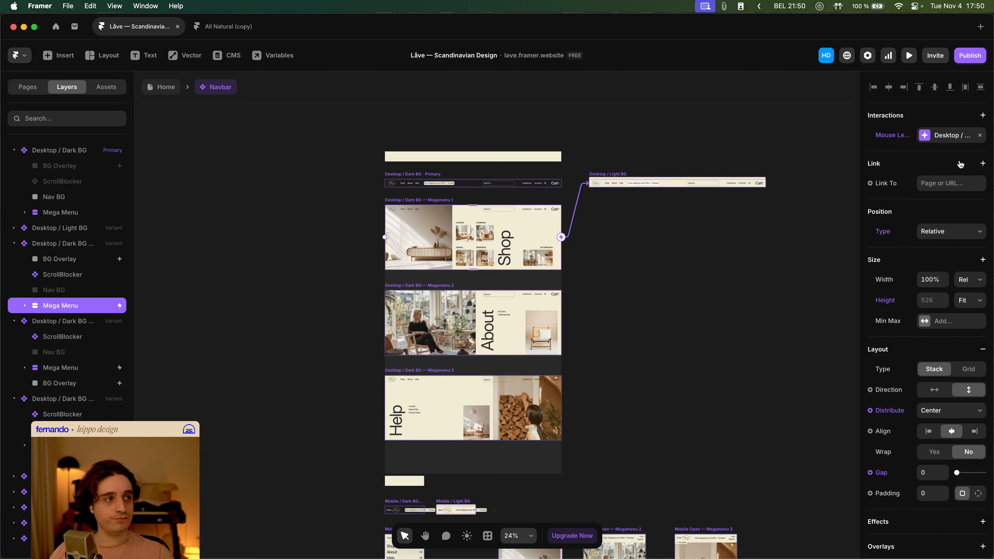
{"action": "left_click", "coordinate": [952, 138]}
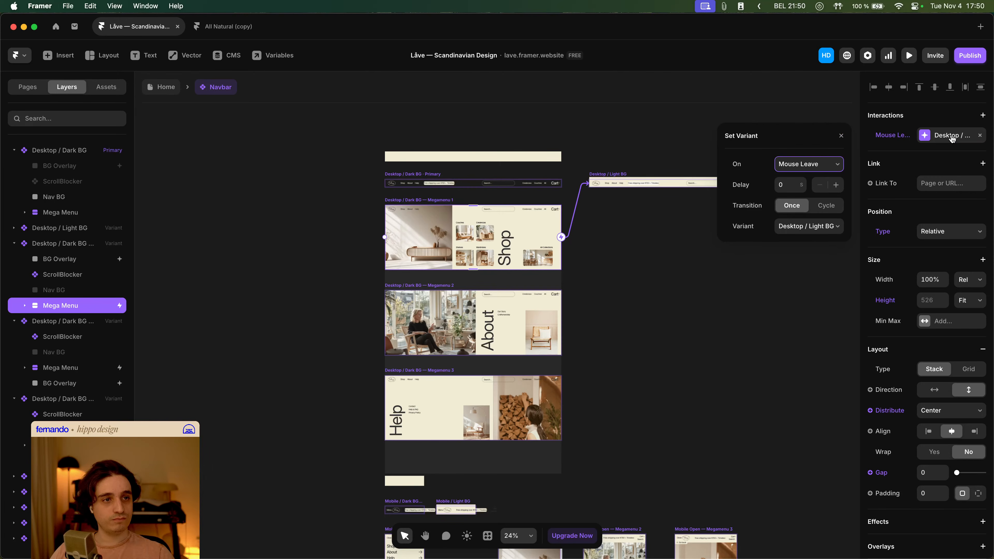
{"action": "left_click", "coordinate": [793, 230]}
{"action": "left_click", "coordinate": [801, 217]}
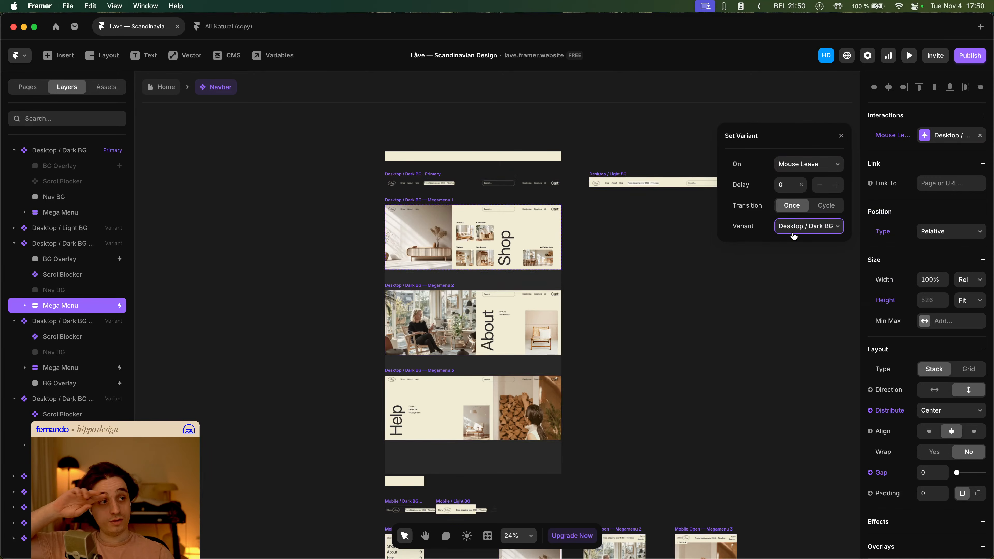
- Add a Mouse Leave transition to Megamenu 3's Mega Menu layer that sets the variant to Desktop / Dark BG
{"action": "left_click", "coordinate": [78, 368]}
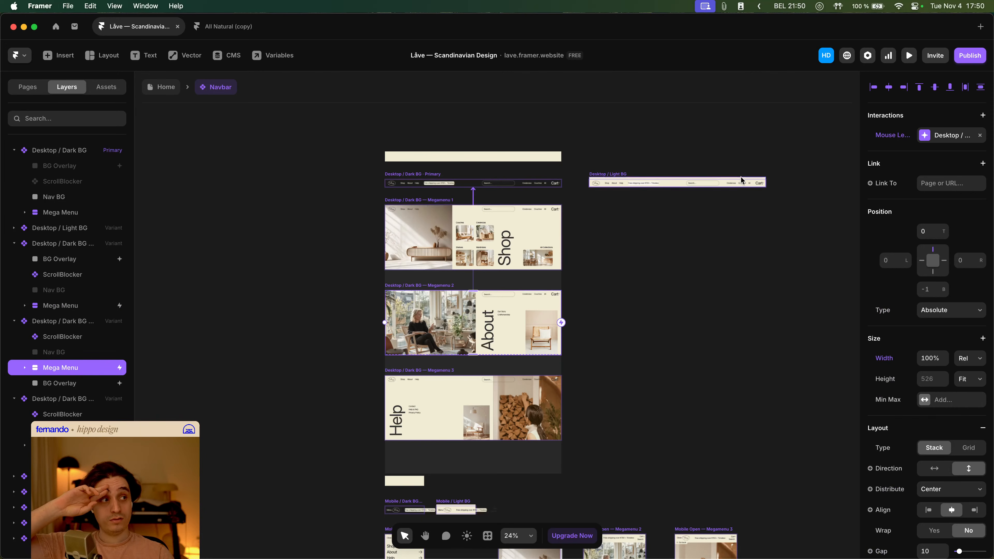
{"action": "left_click", "coordinate": [937, 138]}
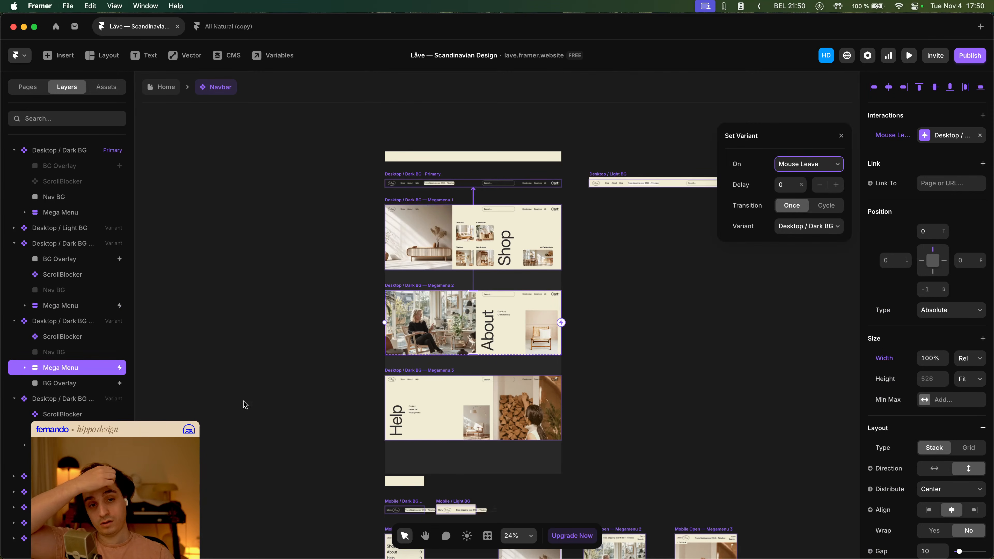
{"action": "left_click", "coordinate": [78, 445]}
{"action": "left_click", "coordinate": [983, 115]}
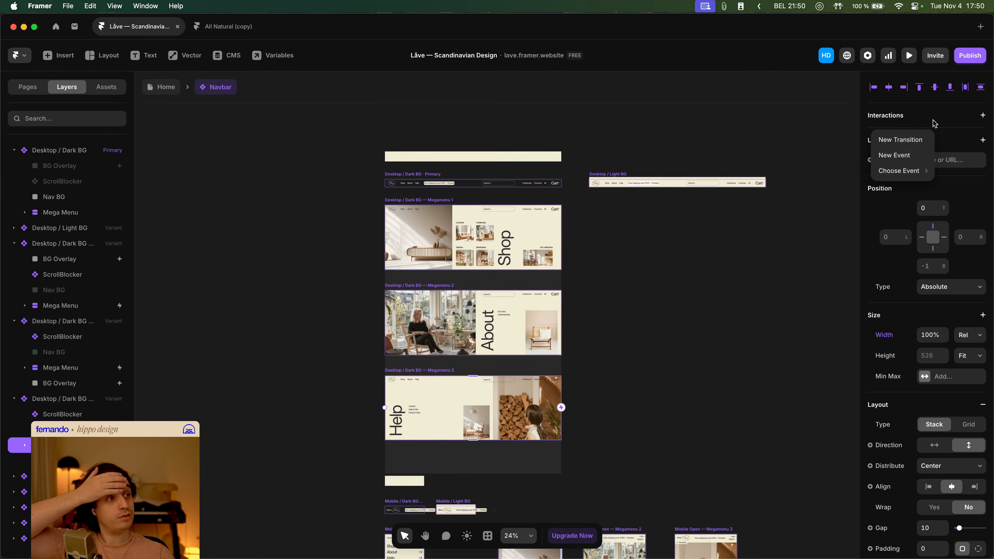
{"action": "left_click", "coordinate": [896, 138]}
{"action": "left_click", "coordinate": [797, 164]}
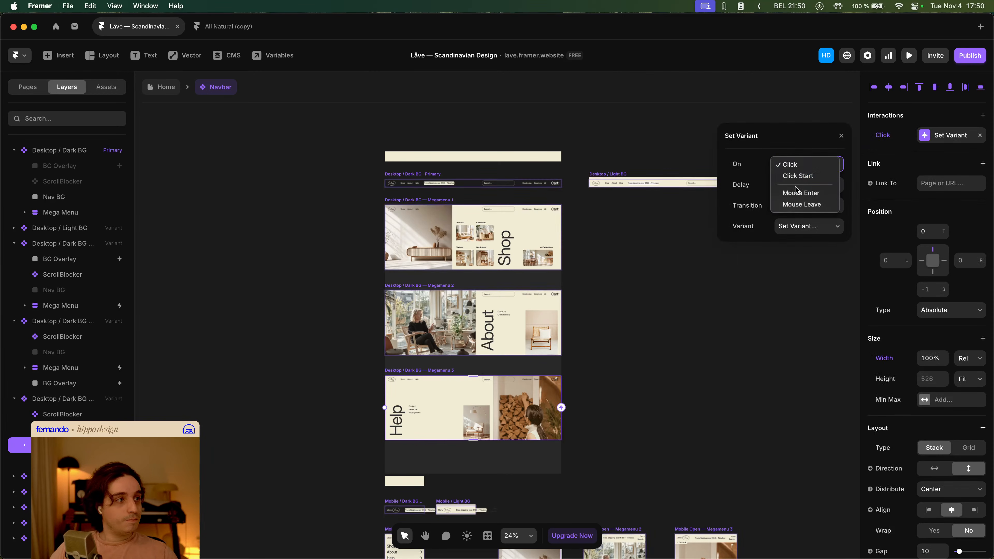
{"action": "left_click", "coordinate": [801, 204]}
{"action": "left_click", "coordinate": [802, 227]}
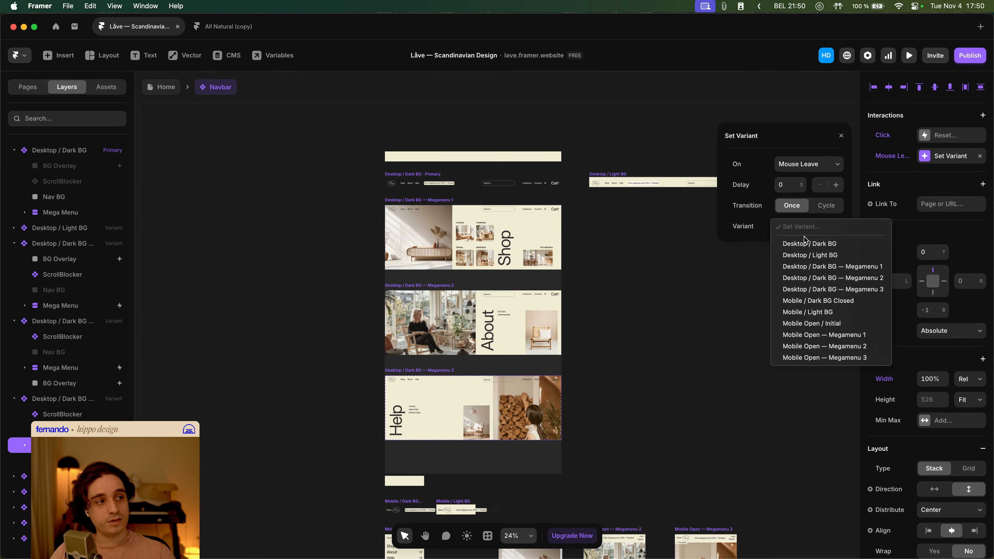
{"action": "left_click", "coordinate": [810, 244]}
{"action": "left_click", "coordinate": [371, 140]}
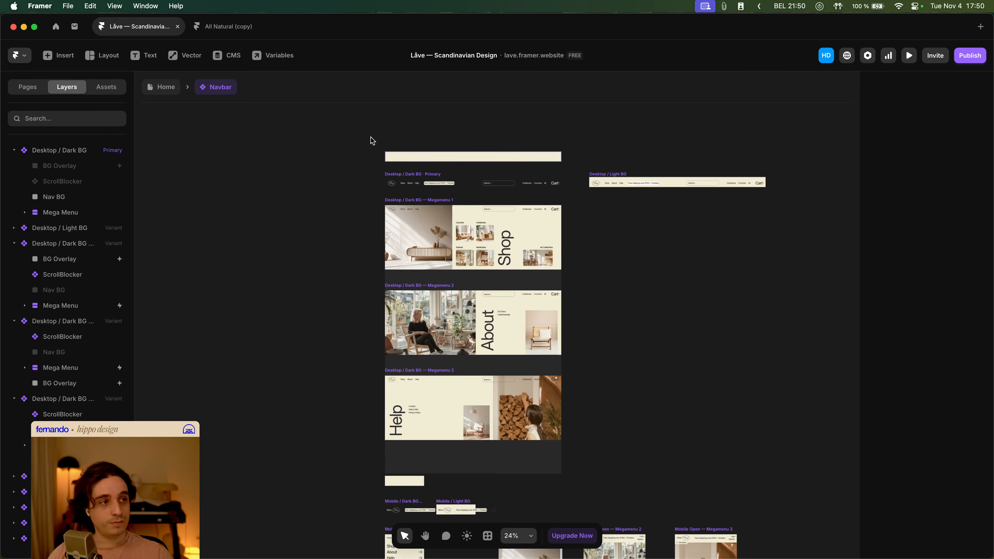
- Go back to the Home page and preview it to test the Shop, About and Help mega menus on hover
{"action": "left_click", "coordinate": [170, 90]}
{"action": "key", "text": "super+p"}
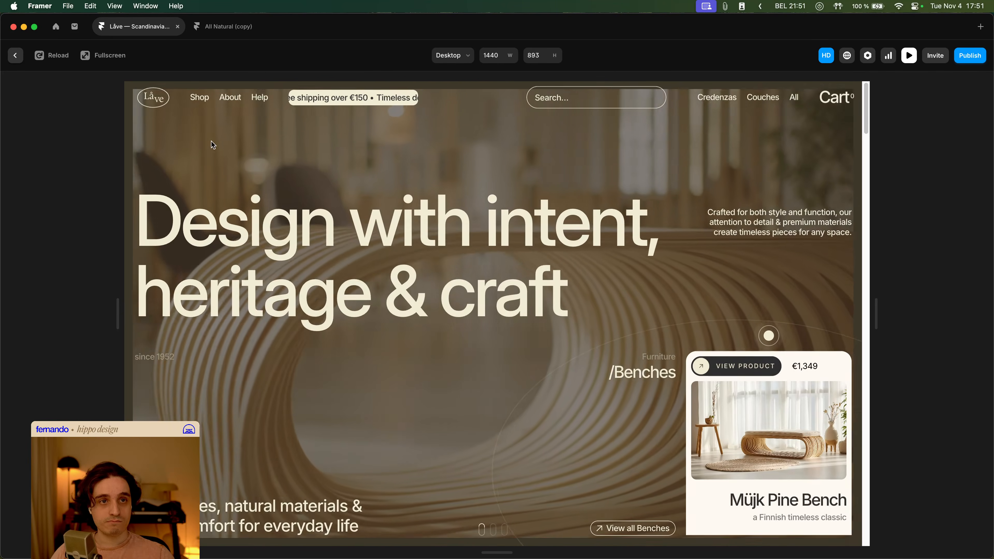
{"action": "mouse_move", "coordinate": [199, 100]}
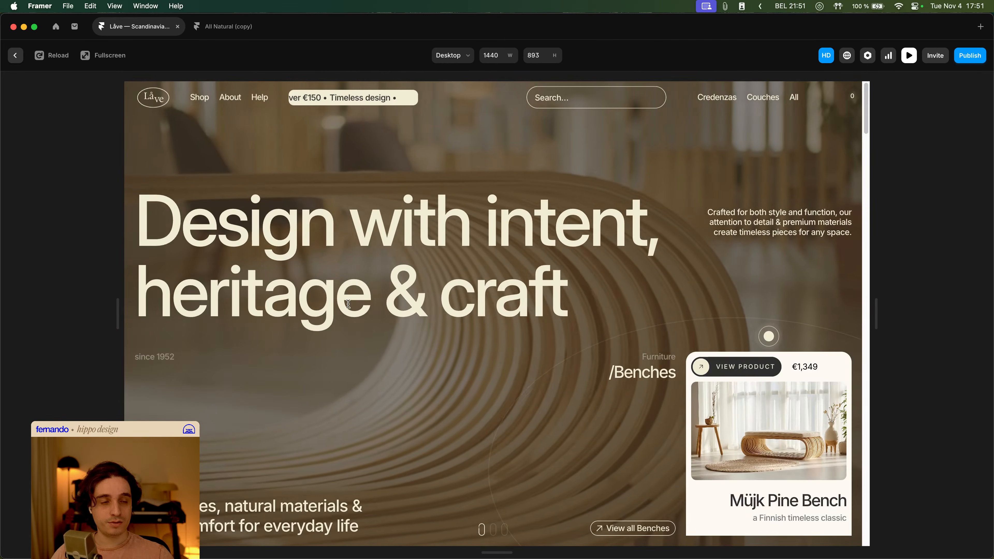
{"action": "mouse_move", "coordinate": [230, 98]}
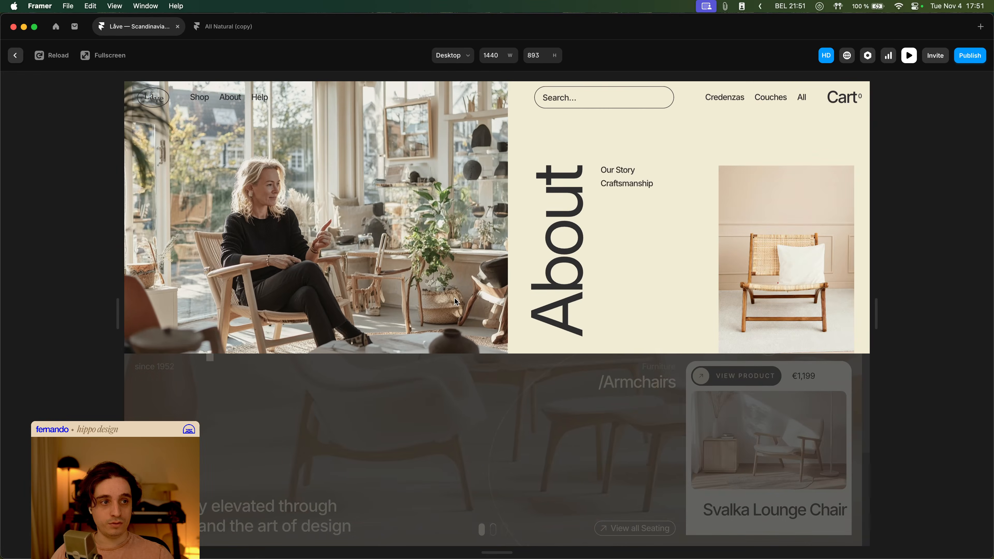
{"action": "mouse_move", "coordinate": [265, 103]}
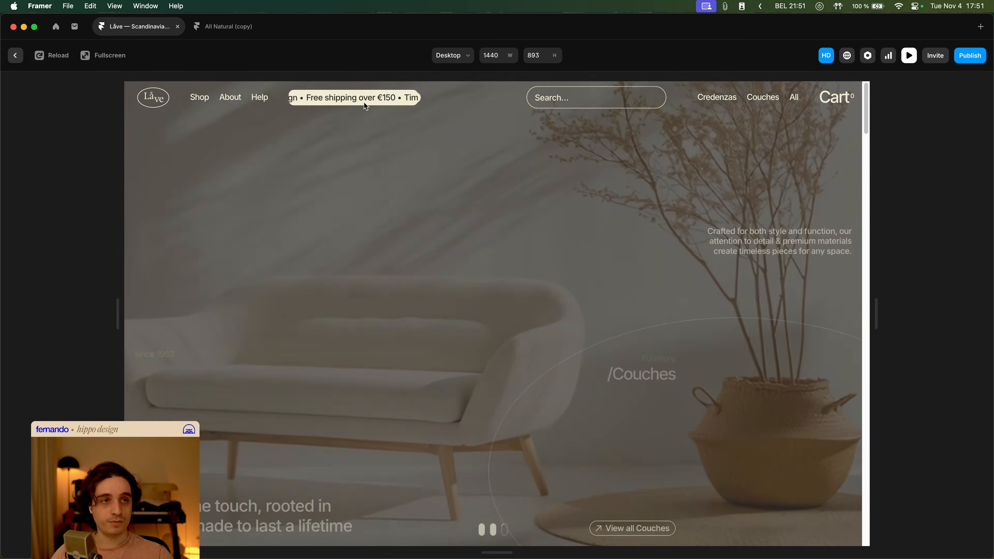
{"action": "mouse_move", "coordinate": [425, 99]}
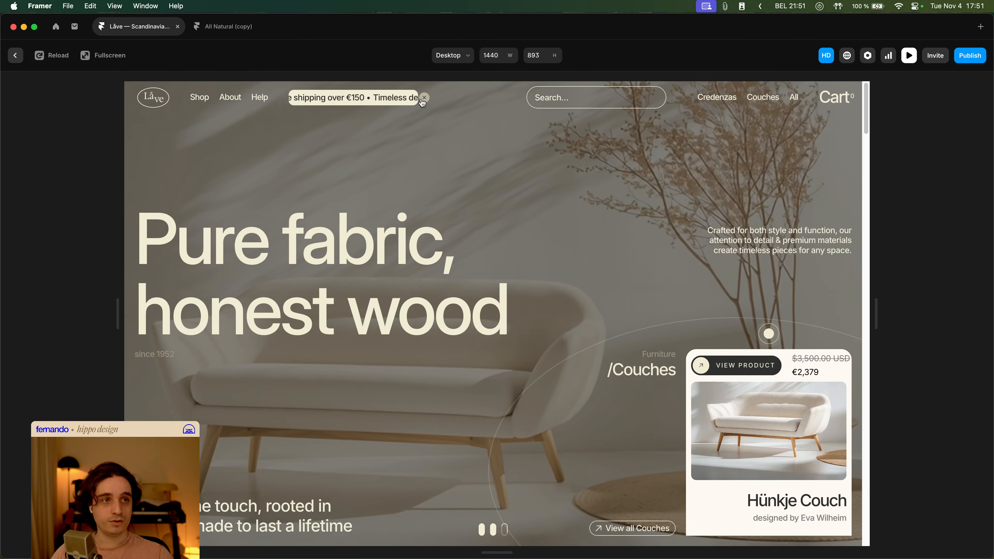
{"action": "key", "text": "Escape"}
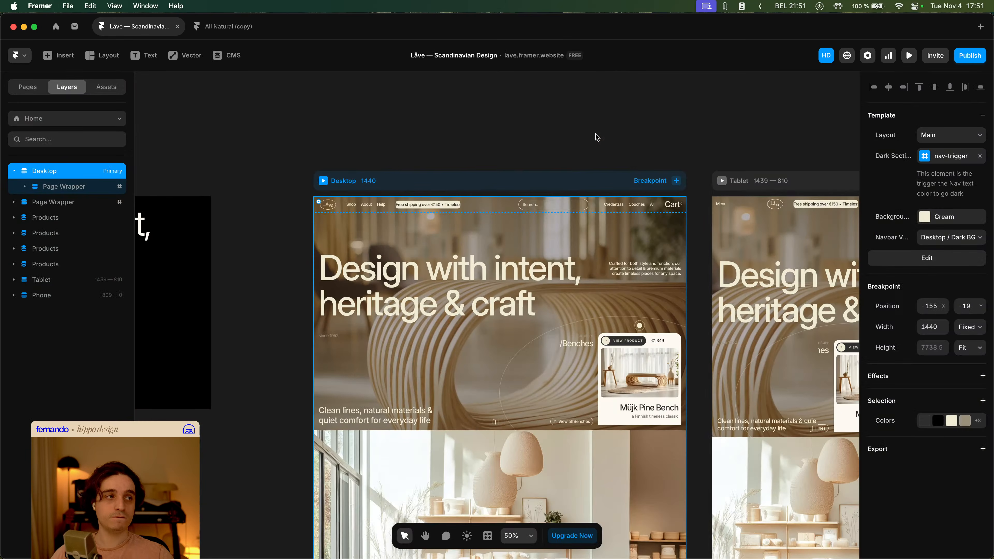
{"action": "scroll", "coordinate": [586, 144], "scroll_direction": "right", "scroll_amount": 2}
{"action": "scroll", "coordinate": [586, 144], "scroll_direction": "down", "scroll_amount": 1}
{"action": "left_click", "coordinate": [546, 115]}
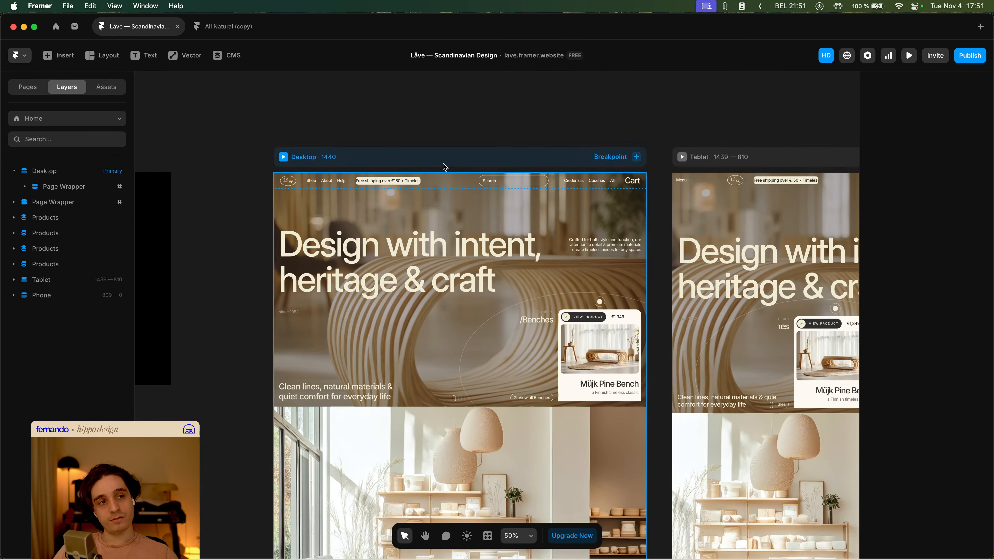
{"action": "key", "text": "super+p"}
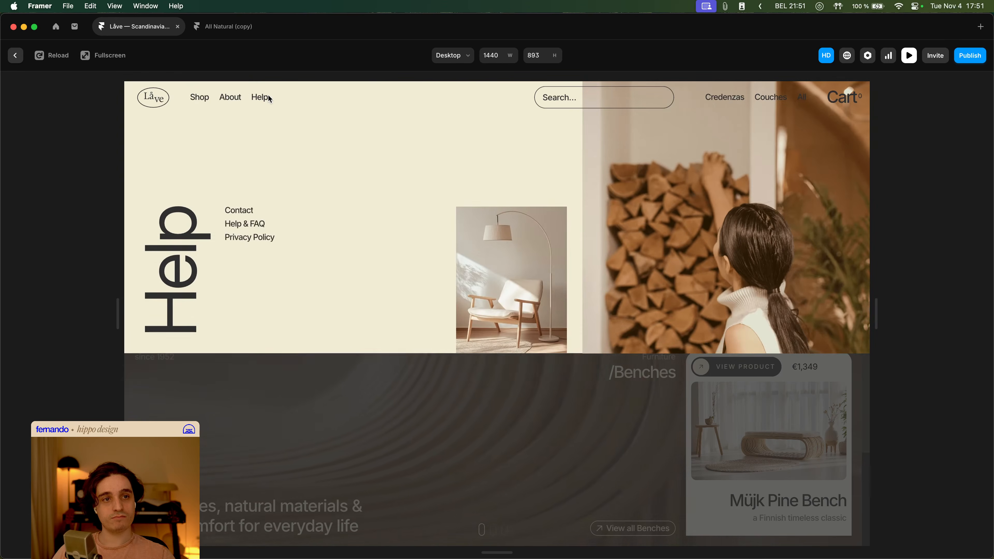
- Leave the preview, open the Navbar component and inspect the Mouse Leave interaction on Megamenu 1's Mega Menu layer
{"action": "scroll", "coordinate": [628, 336], "scroll_direction": "down", "scroll_amount": 5}
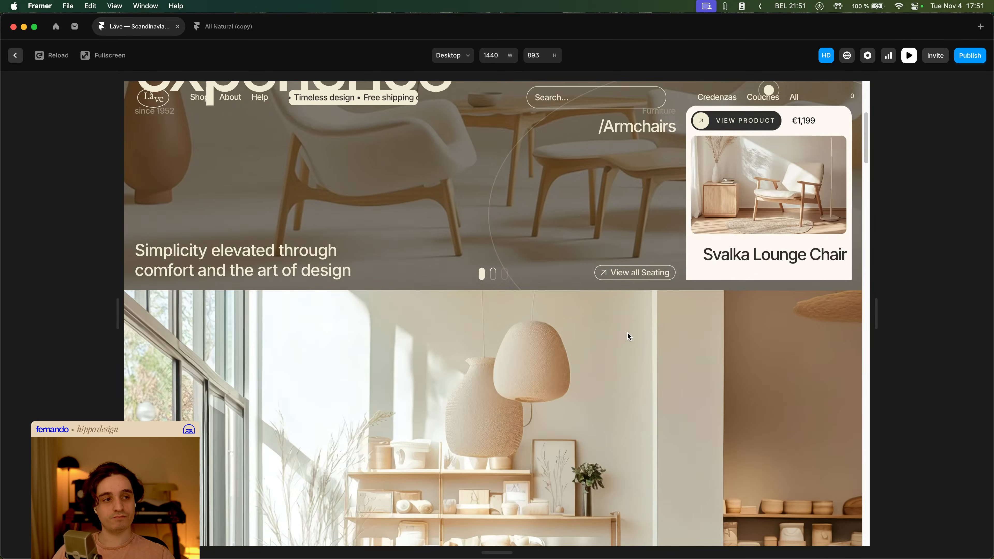
{"action": "scroll", "coordinate": [627, 332], "scroll_direction": "down", "scroll_amount": 5}
{"action": "key", "text": "Escape"}
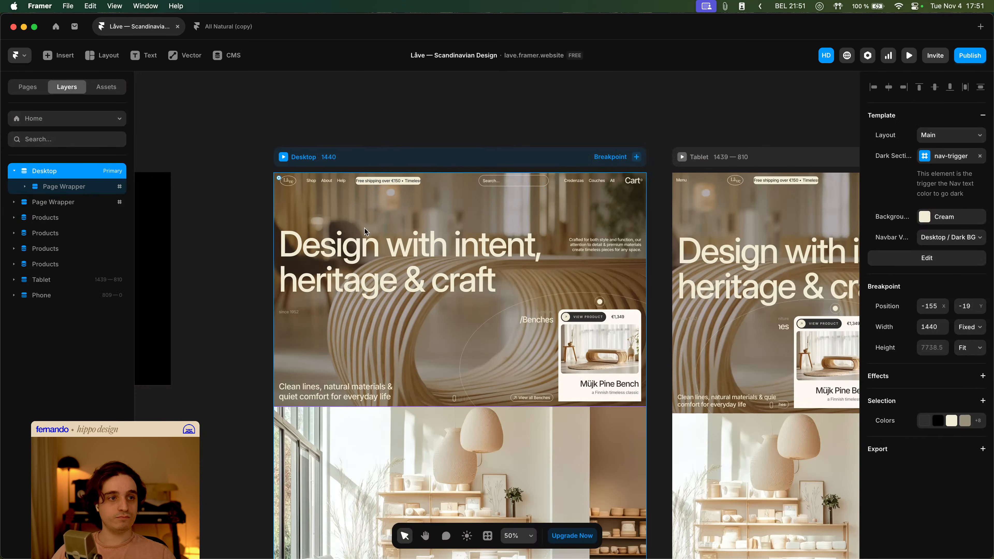
{"action": "double_click", "coordinate": [325, 230]}
{"action": "left_click", "coordinate": [431, 233]}
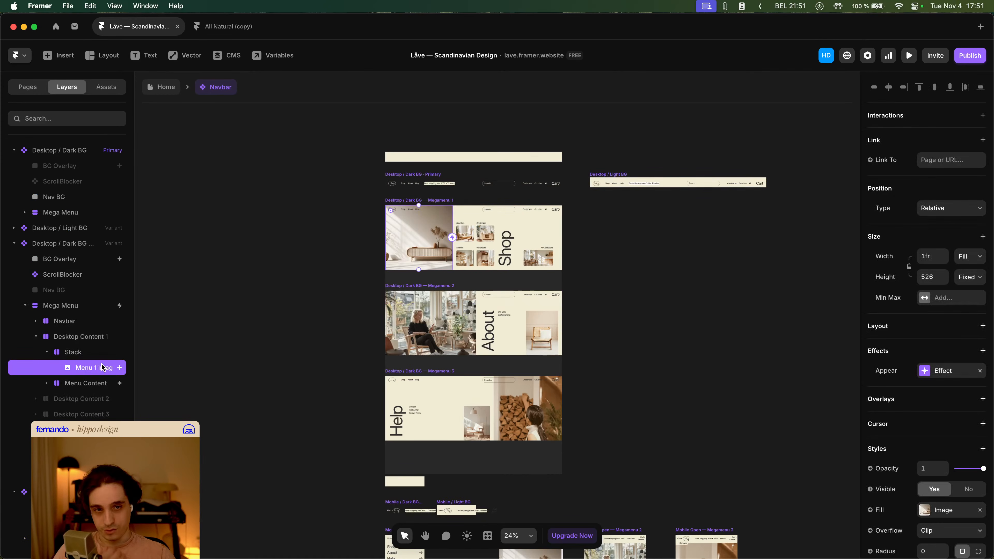
{"action": "left_click", "coordinate": [101, 384]}
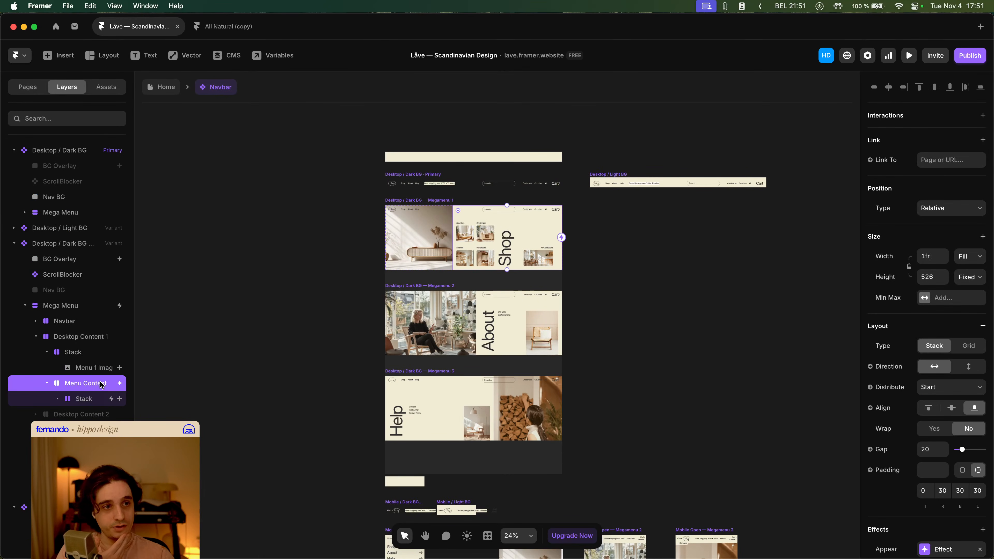
{"action": "left_click", "coordinate": [36, 337]}
{"action": "left_click", "coordinate": [26, 306]}
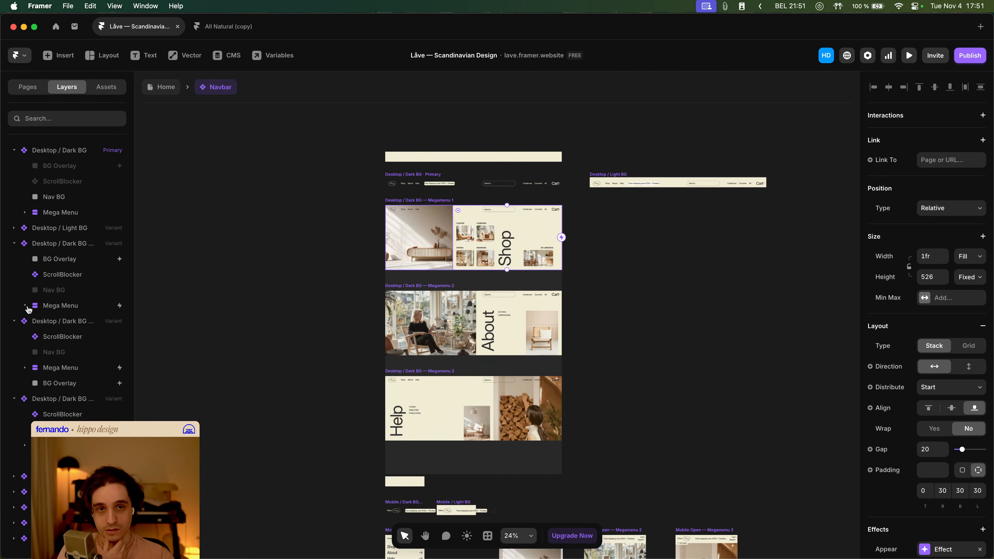
{"action": "left_click", "coordinate": [58, 308]}
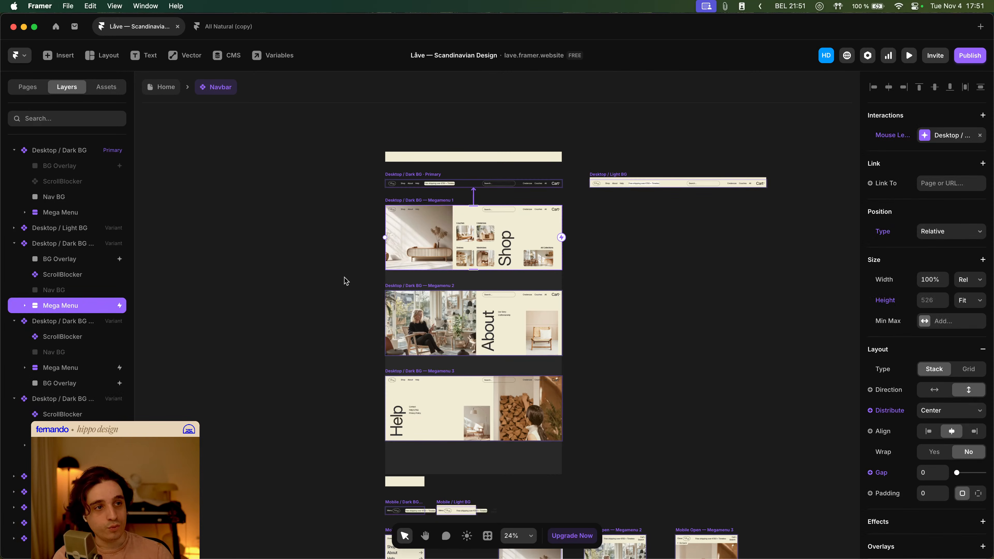
{"action": "left_click", "coordinate": [932, 137]}
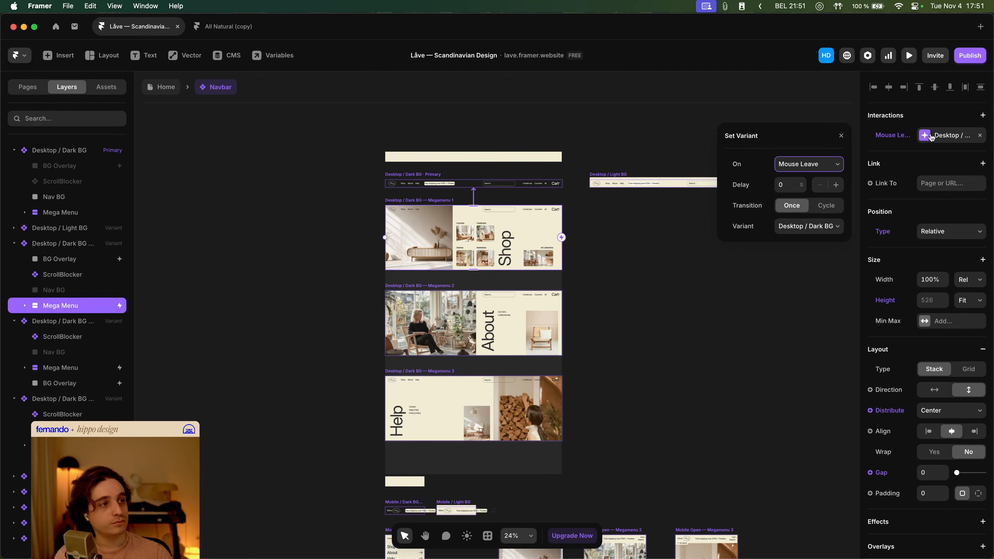
{"action": "left_click", "coordinate": [931, 137]}
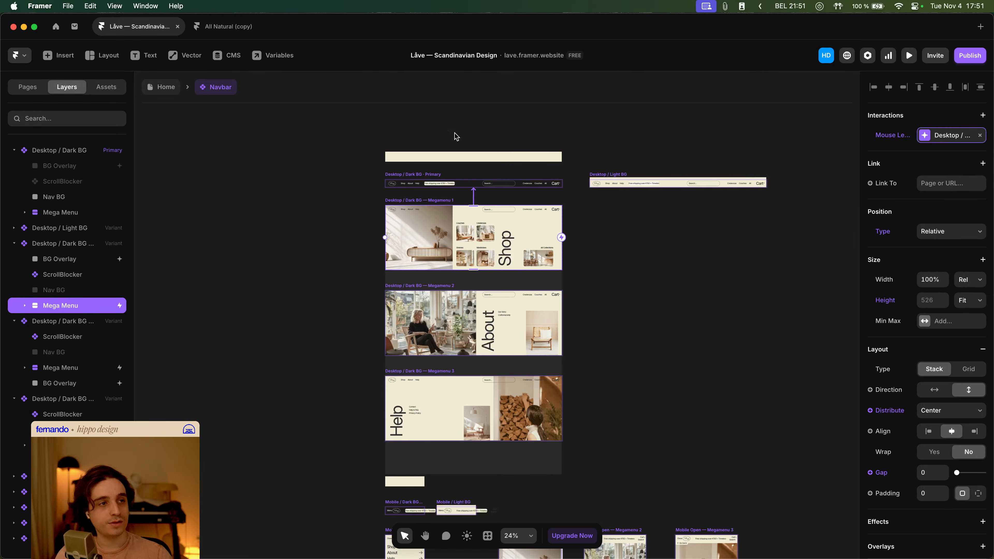
{"action": "left_click", "coordinate": [648, 254]}
{"action": "left_click_drag", "start_coordinate": [650, 236], "coordinate": [501, 178]}
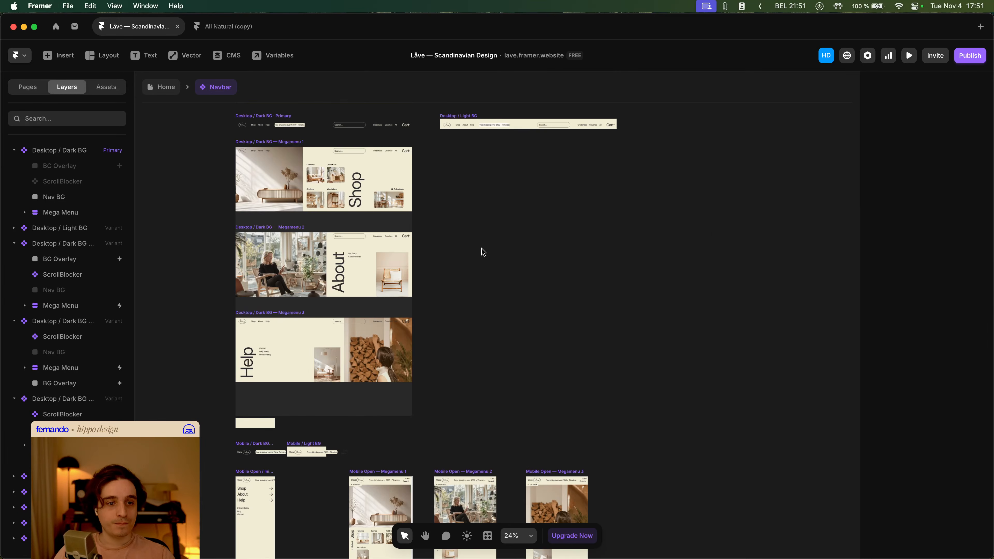
{"action": "scroll", "coordinate": [482, 250], "scroll_direction": "down", "scroll_amount": 5}
{"action": "left_click_drag", "start_coordinate": [541, 246], "coordinate": [464, 259]}
{"action": "scroll", "coordinate": [336, 215], "scroll_direction": "up", "scroll_amount": 3}
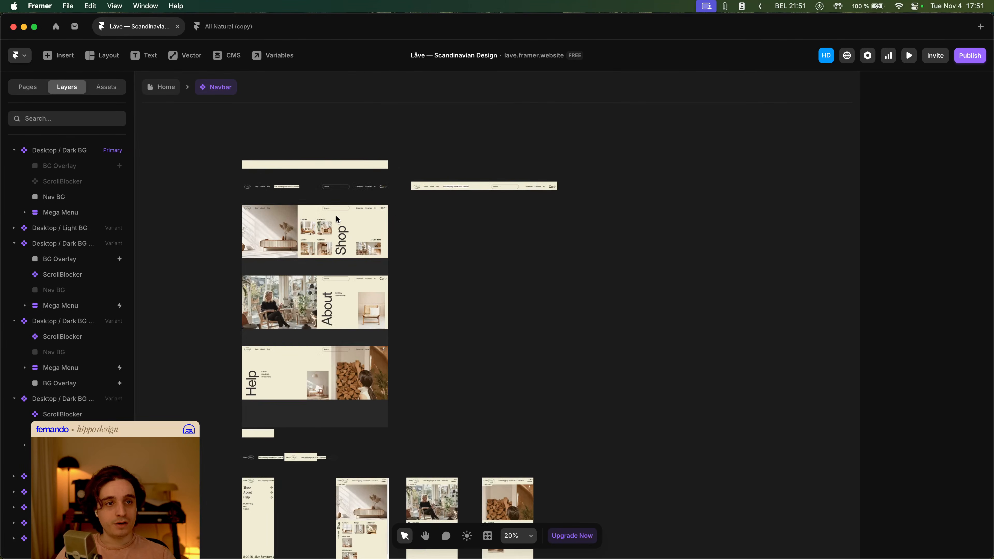
{"action": "scroll", "coordinate": [329, 204], "scroll_direction": "up", "scroll_amount": 2}
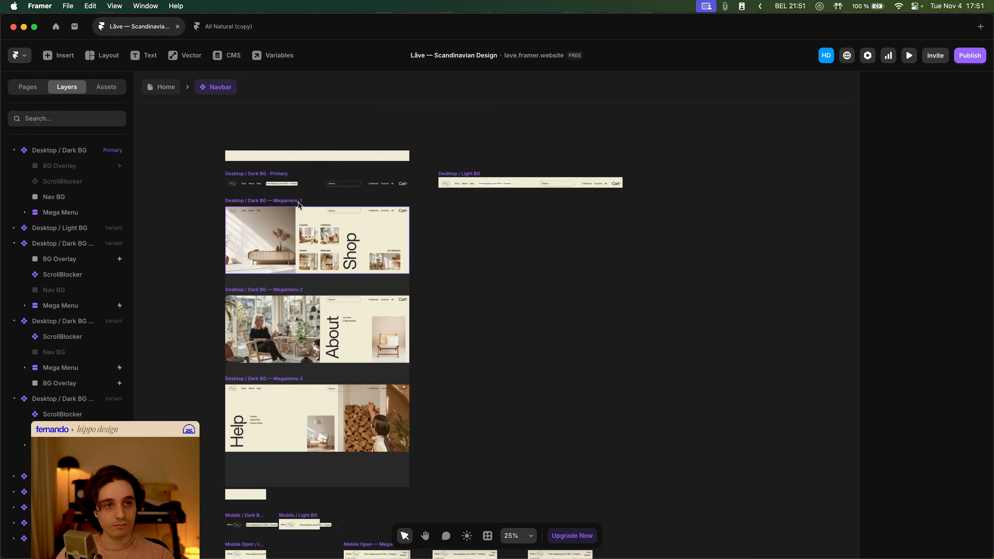
{"action": "left_click", "coordinate": [300, 206]}
{"action": "left_click", "coordinate": [295, 292], "text": "shift"}
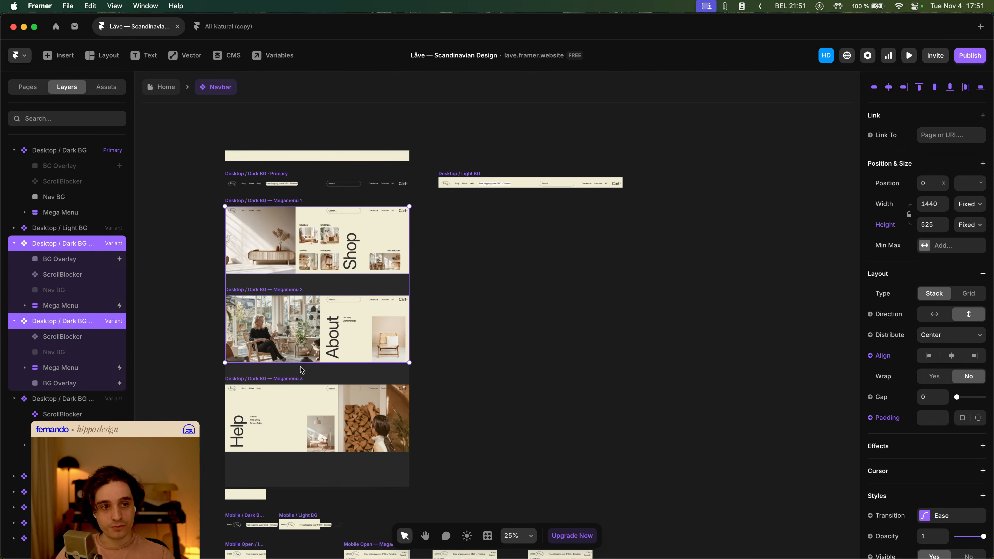
{"action": "key", "text": "super+v"}
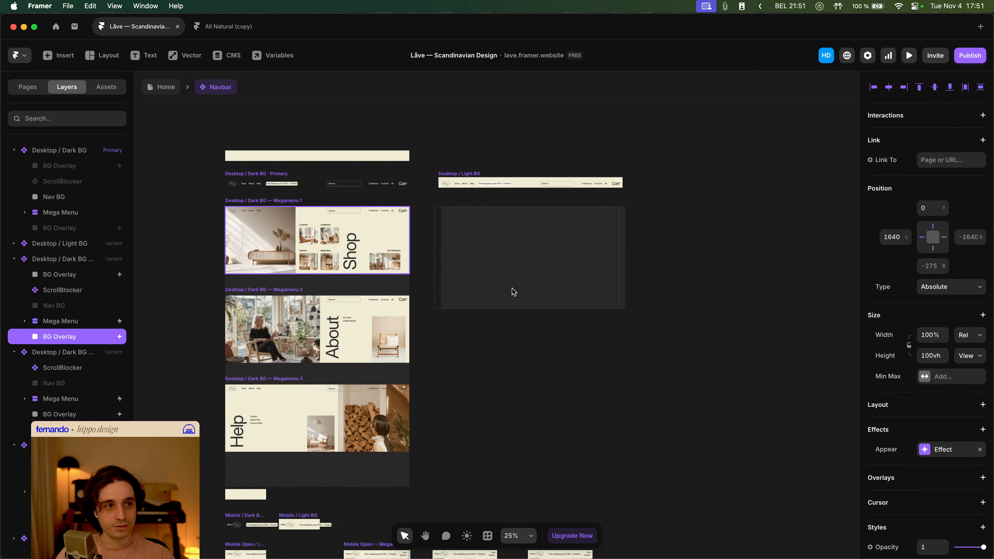
{"action": "left_click_drag", "start_coordinate": [514, 292], "coordinate": [501, 292]}
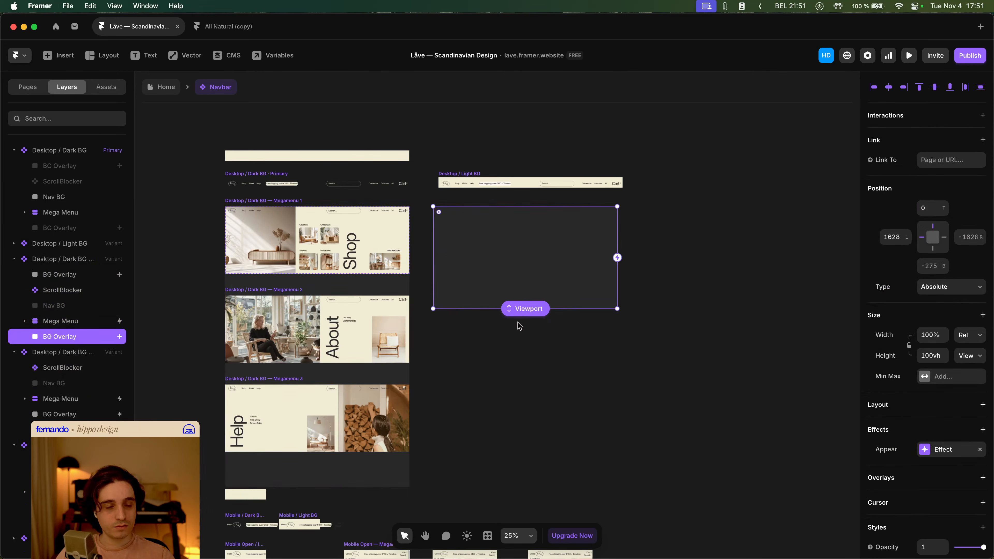
{"action": "key", "text": "BackSpace"}
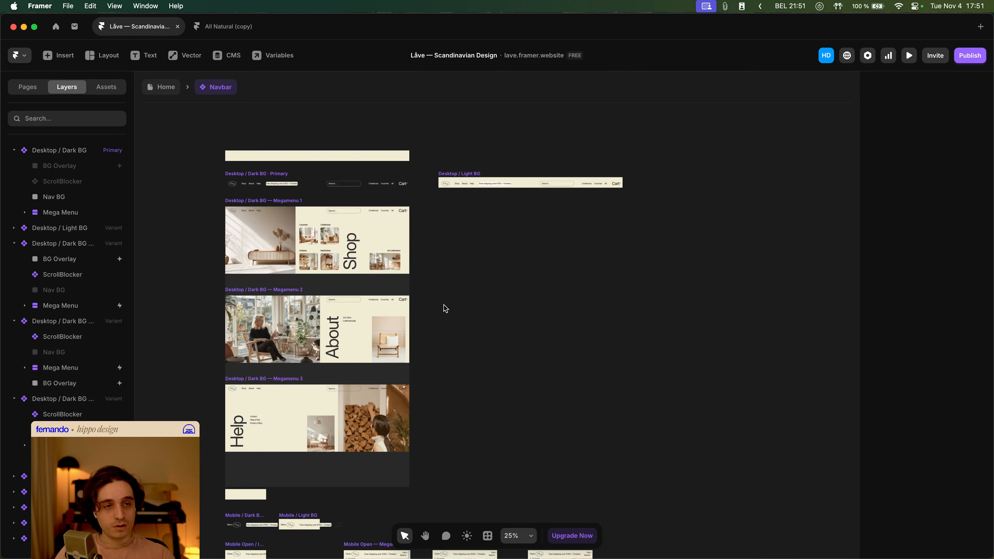
- Change the Mouse Leave target of Megamenu 1's Mega Menu layer to the Desktop / Light BG variant
{"action": "scroll", "coordinate": [219, 210], "scroll_direction": "up", "scroll_amount": 3}
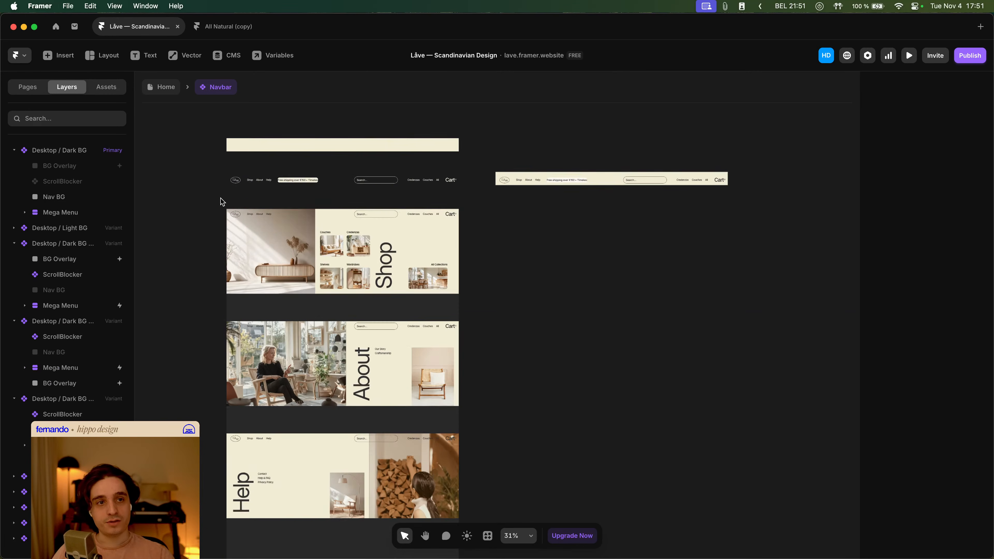
{"action": "left_click_drag", "start_coordinate": [204, 214], "coordinate": [220, 213]}
{"action": "left_click", "coordinate": [63, 243]}
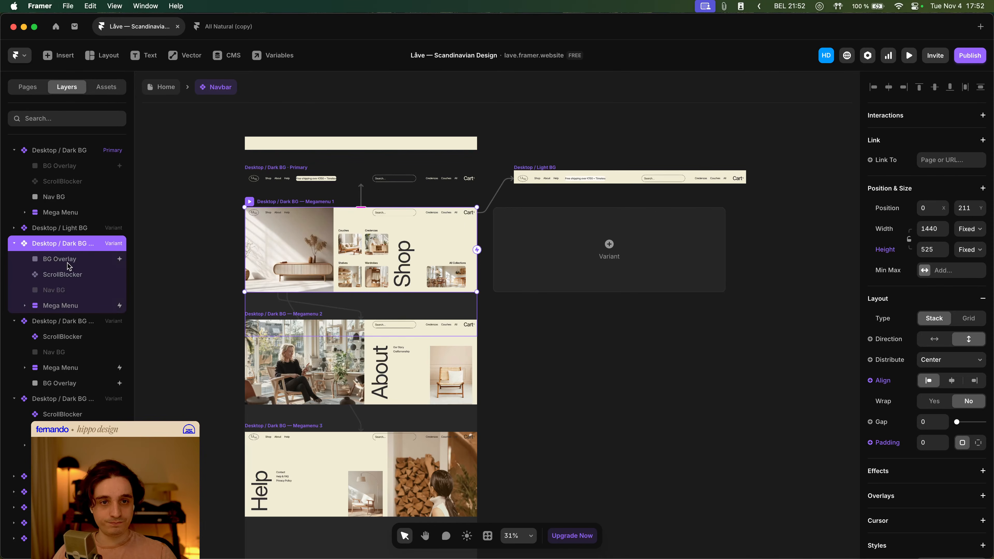
{"action": "left_click", "coordinate": [61, 306]}
{"action": "left_click", "coordinate": [81, 368], "text": "super"}
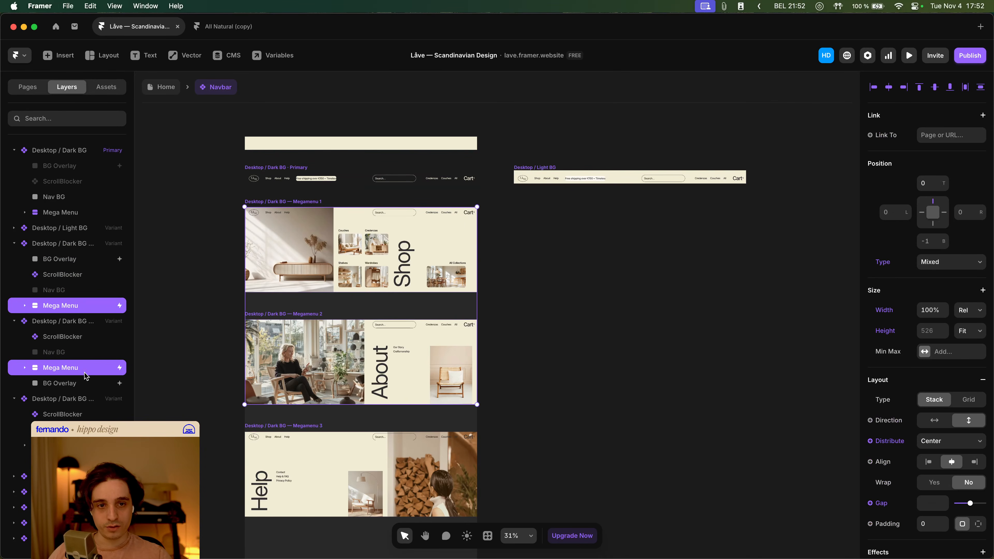
{"action": "left_click", "coordinate": [82, 445], "text": "super"}
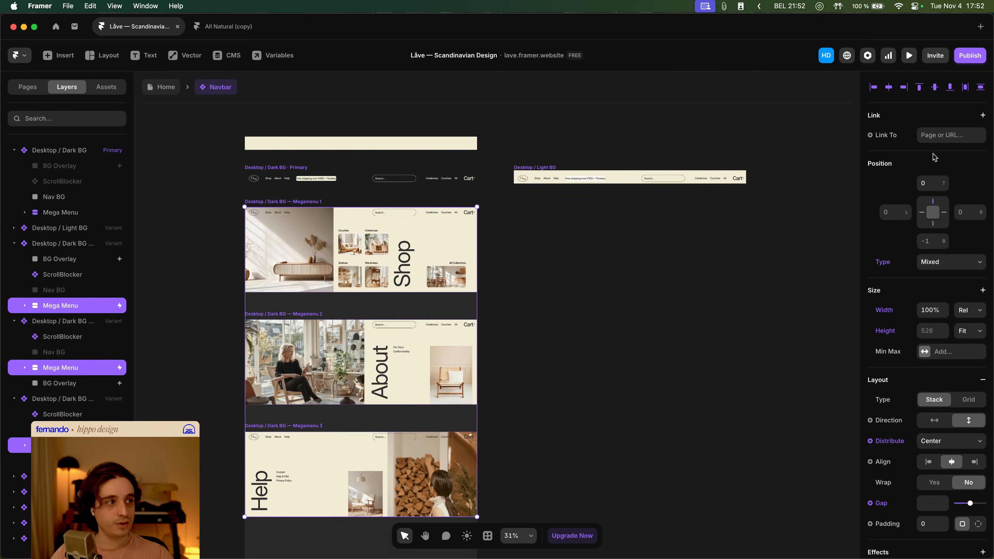
{"action": "left_click", "coordinate": [103, 305]}
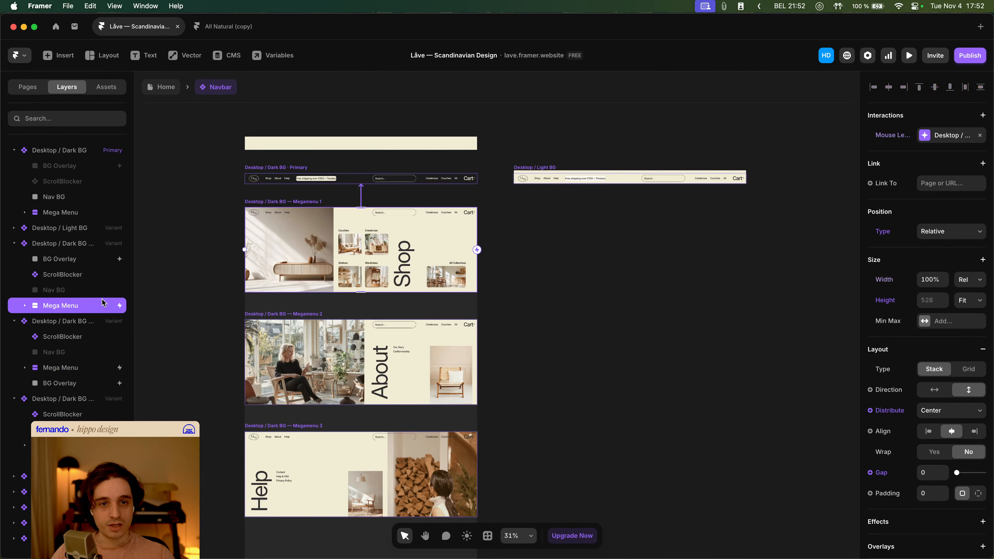
{"action": "left_click", "coordinate": [943, 137]}
{"action": "left_click", "coordinate": [814, 230]}
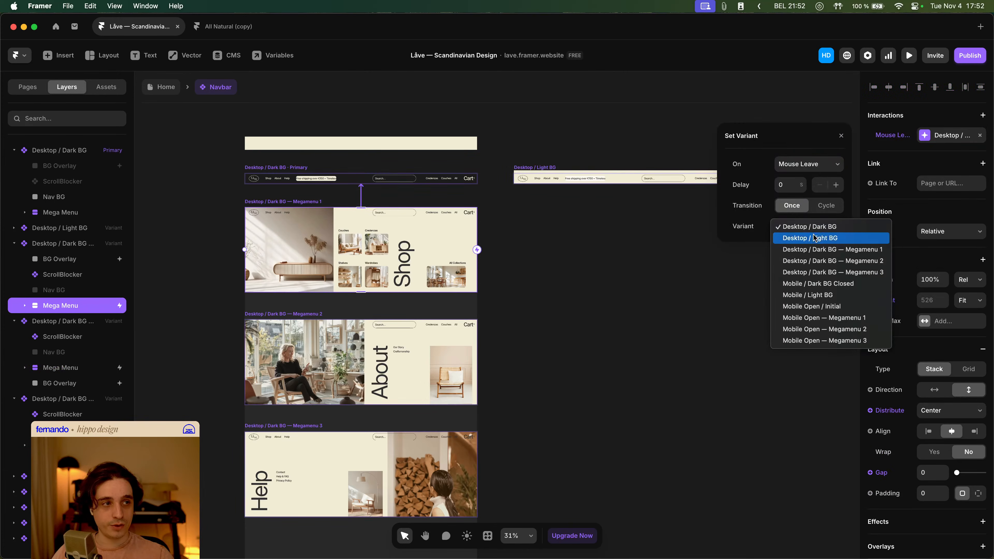
{"action": "left_click", "coordinate": [815, 237]}
- Change the Mouse Leave target of Megamenu 2's Mega Menu layer to the Desktop / Light BG variant
{"action": "left_click", "coordinate": [314, 335]}
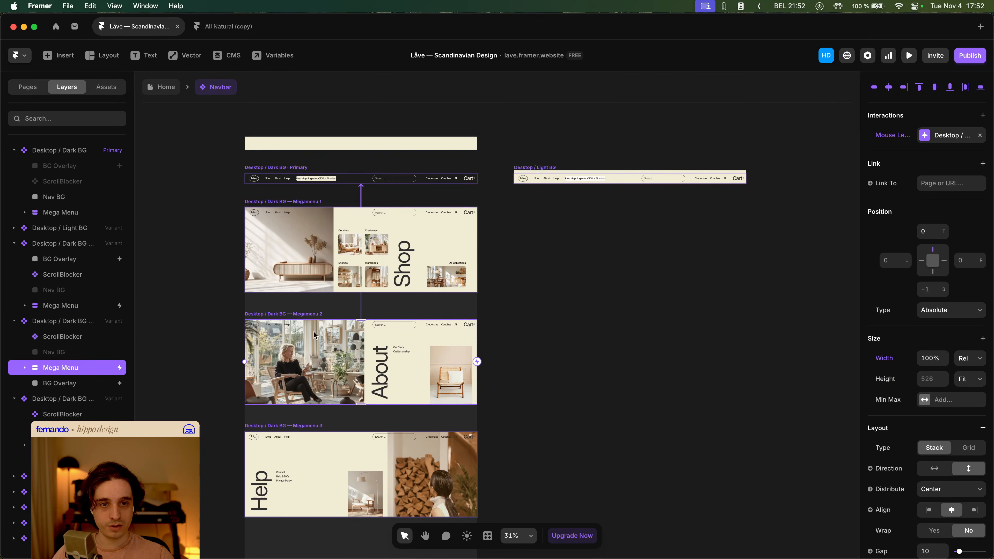
{"action": "left_click", "coordinate": [951, 137]}
{"action": "left_click", "coordinate": [804, 231]}
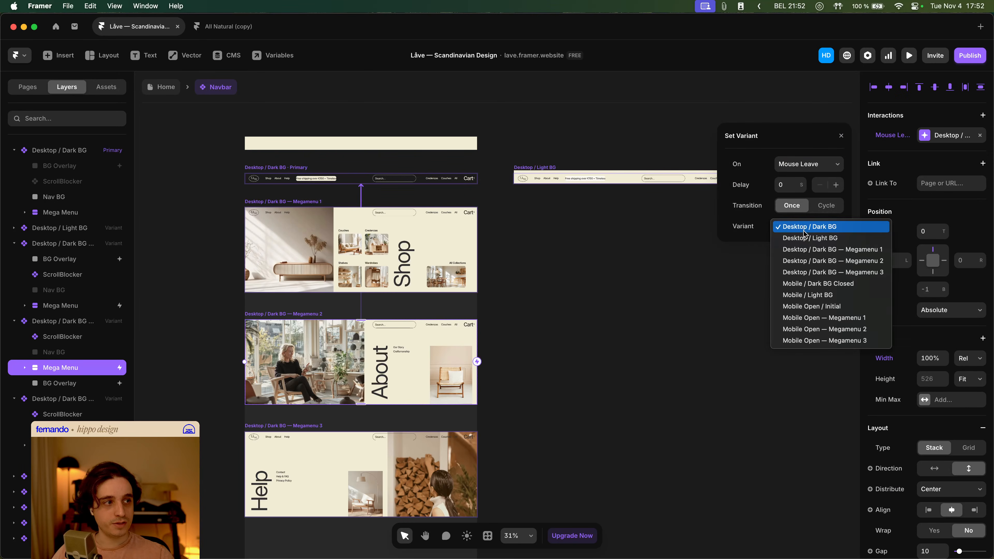
{"action": "left_click", "coordinate": [804, 237]}
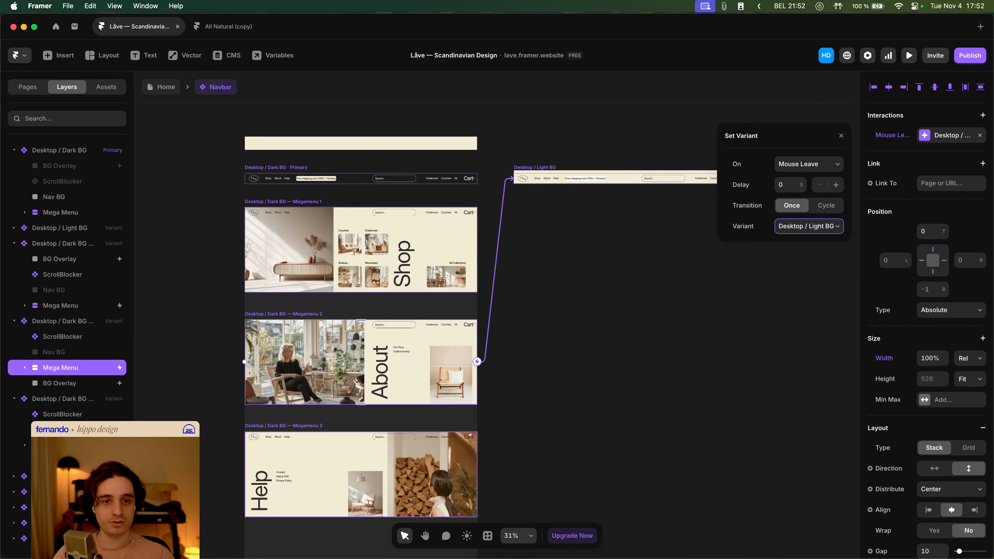
- Change the Mouse Leave target of Megamenu 3's Mega Menu layer to the Desktop / Light BG variant
{"action": "left_click", "coordinate": [60, 446]}
{"action": "left_click", "coordinate": [951, 157]}
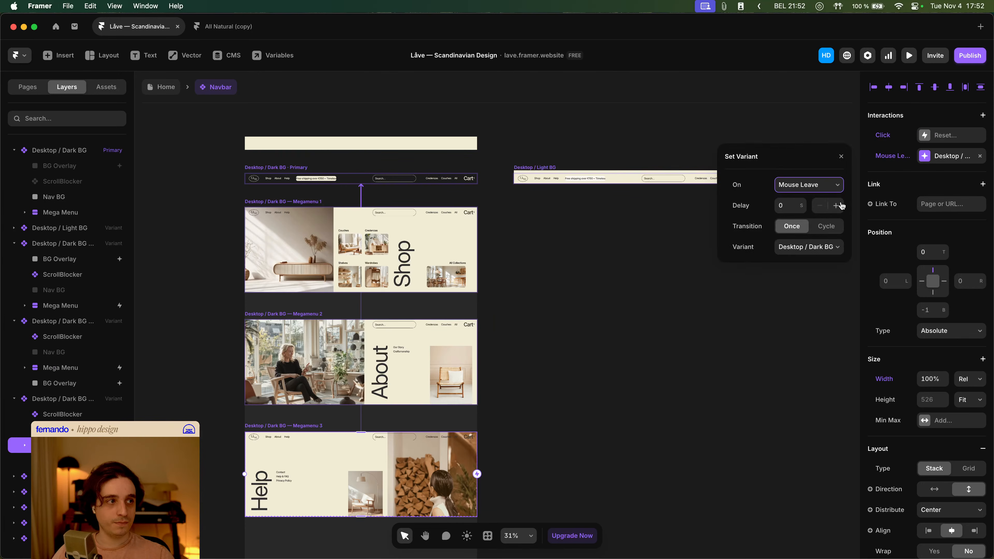
{"action": "left_click", "coordinate": [827, 247]}
{"action": "left_click", "coordinate": [827, 259]}
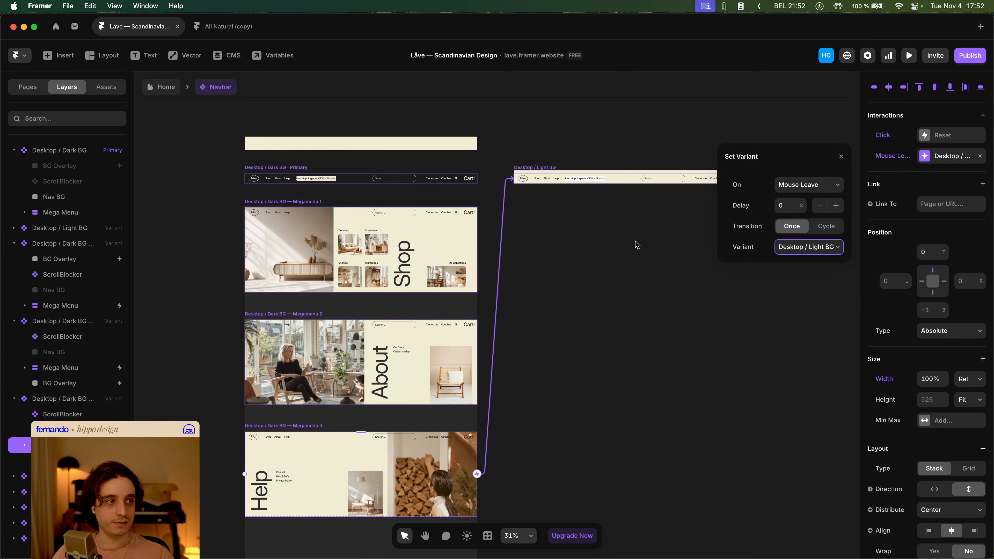
{"action": "left_click", "coordinate": [572, 221]}
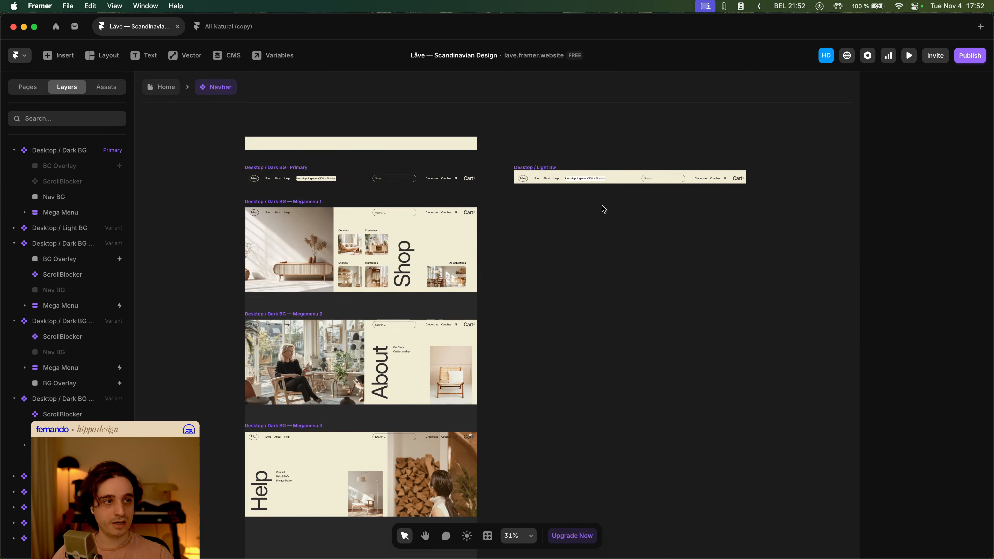
- Go back to the Home page and preview it to test the Shop mega menu and search on hover
{"action": "scroll", "coordinate": [588, 213], "scroll_direction": "right", "scroll_amount": 1}
{"action": "scroll", "coordinate": [587, 214], "scroll_direction": "up", "scroll_amount": 1}
{"action": "left_click", "coordinate": [517, 178]}
{"action": "left_click", "coordinate": [518, 164]}
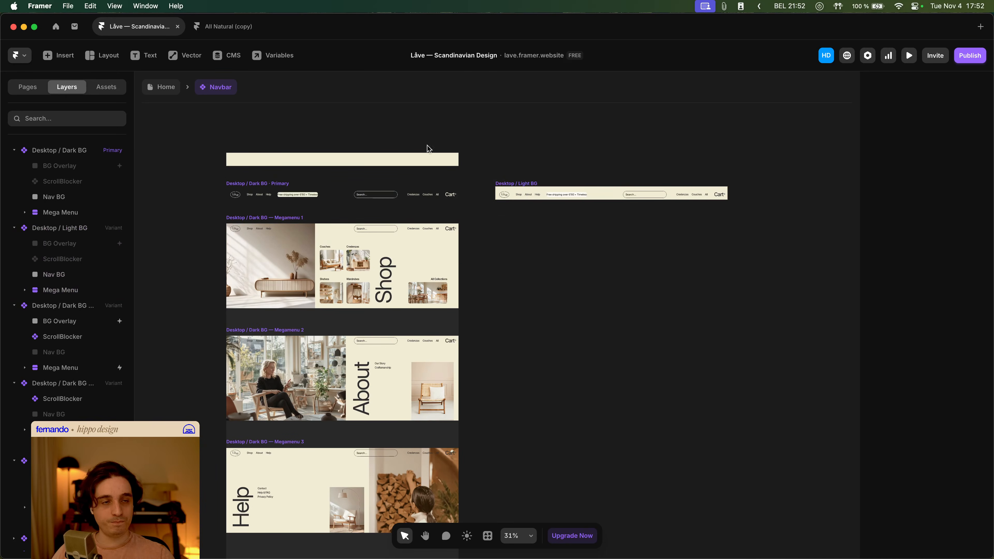
{"action": "left_click", "coordinate": [165, 89]}
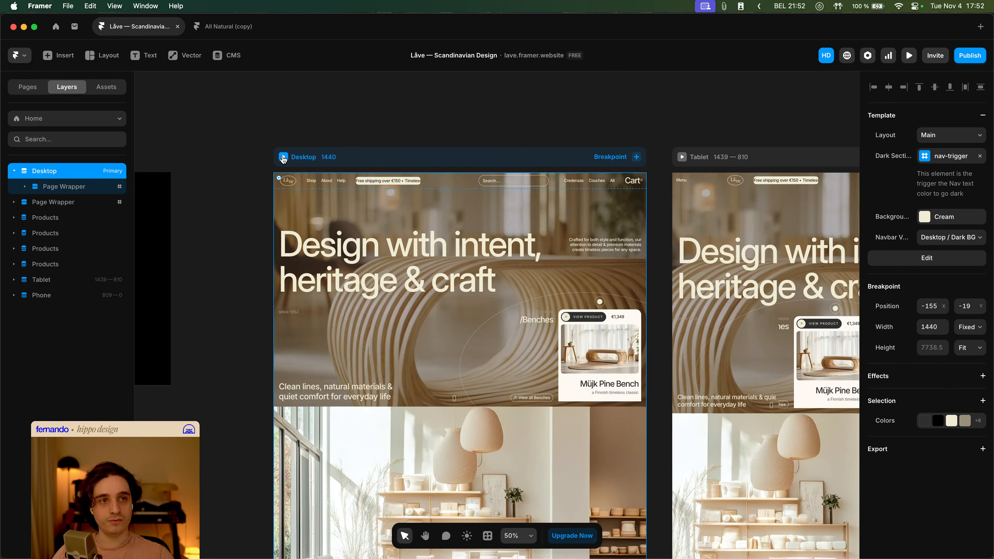
{"action": "left_click", "coordinate": [283, 158]}
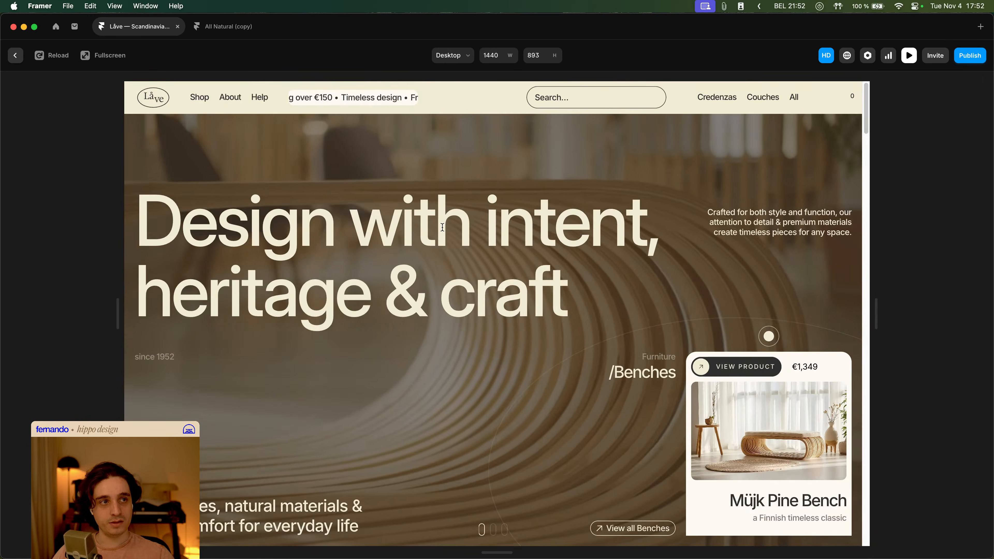
{"action": "scroll", "coordinate": [461, 235], "scroll_direction": "down", "scroll_amount": 20}
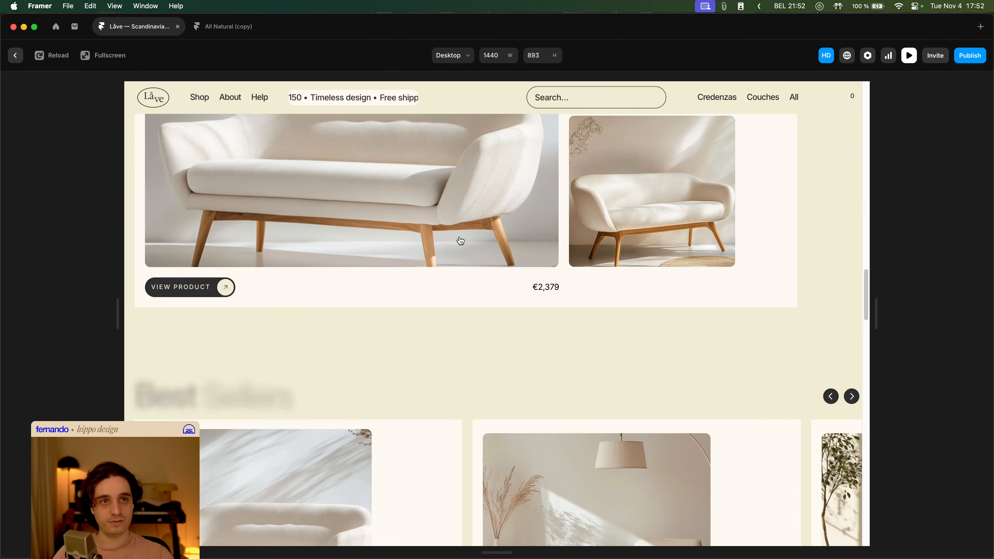
{"action": "mouse_move", "coordinate": [199, 97]}
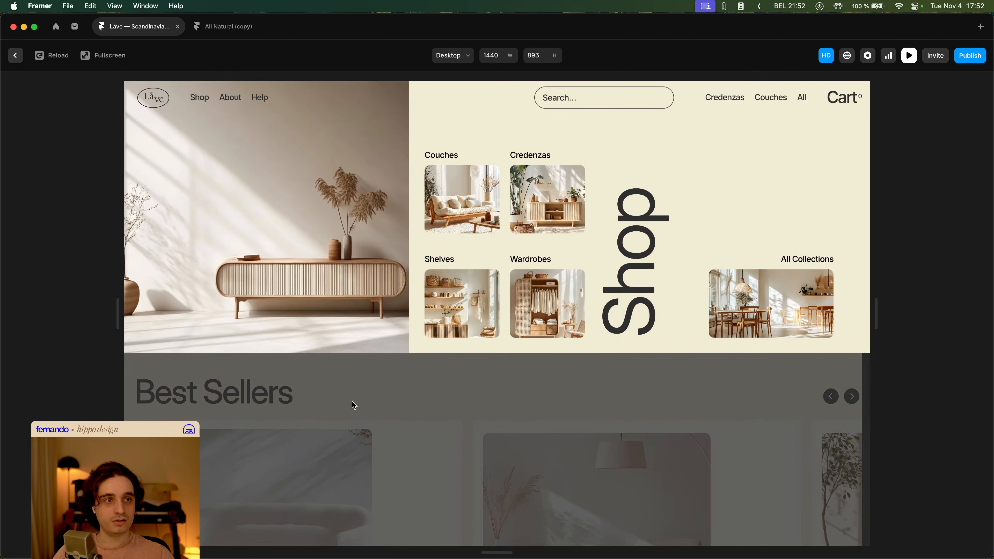
{"action": "scroll", "coordinate": [366, 306], "scroll_direction": "up", "scroll_amount": 20}
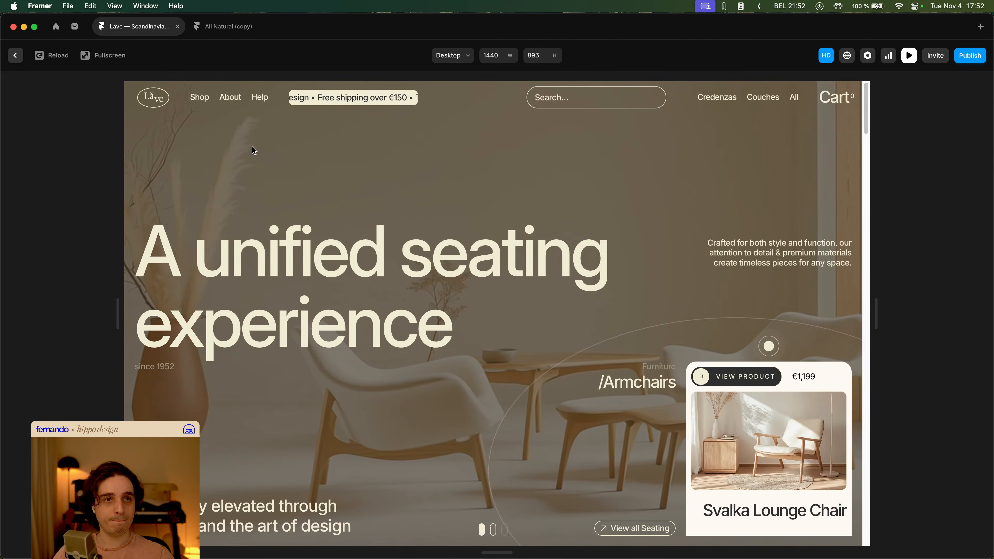
{"action": "scroll", "coordinate": [252, 147], "scroll_direction": "down", "scroll_amount": 20}
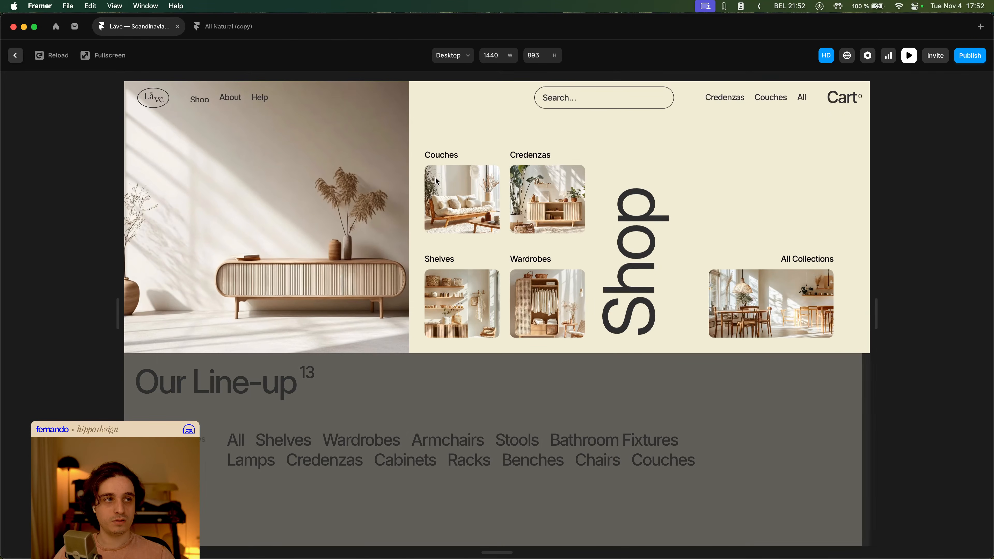
{"action": "left_click", "coordinate": [623, 96]}
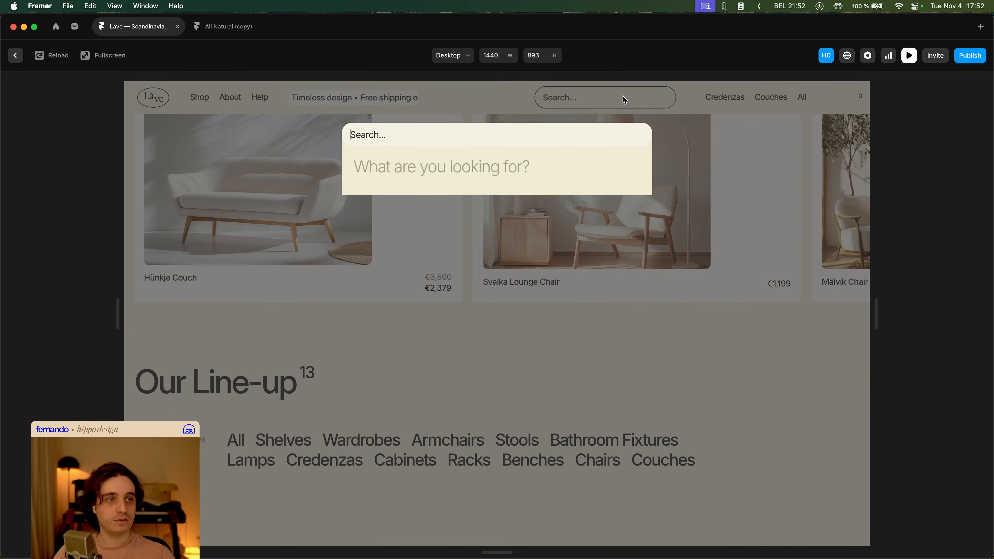
- Close the search overlay and scroll through the previewed Home page down to the footer and back to the top
{"action": "left_click", "coordinate": [751, 217]}
{"action": "scroll", "coordinate": [781, 268], "scroll_direction": "down", "scroll_amount": 7}
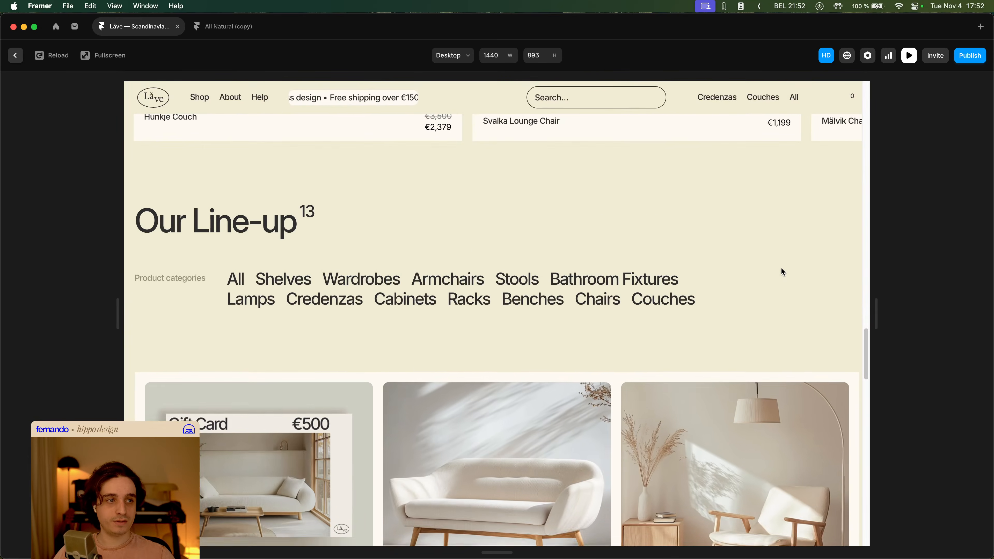
{"action": "scroll", "coordinate": [783, 272], "scroll_direction": "up", "scroll_amount": 3}
{"action": "scroll", "coordinate": [777, 274], "scroll_direction": "down", "scroll_amount": 5}
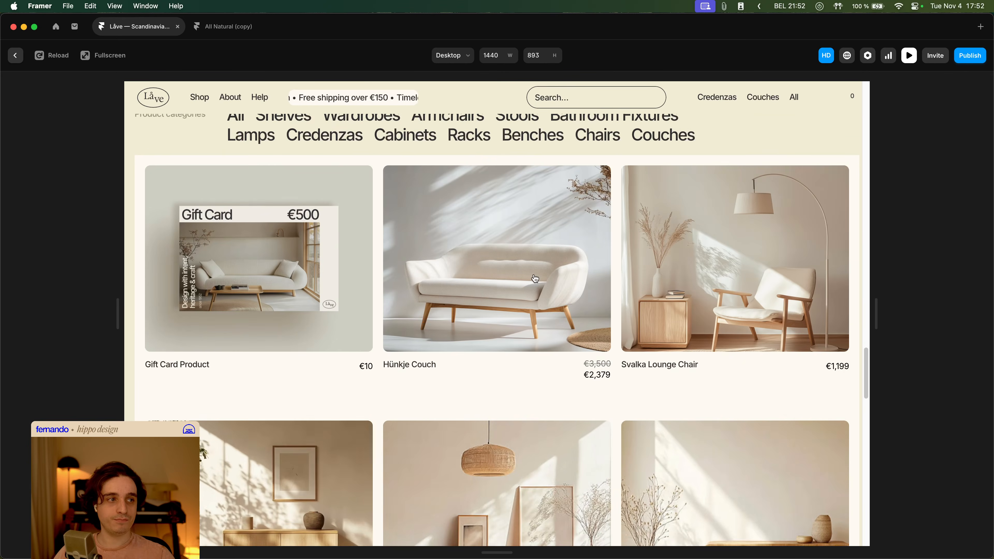
{"action": "scroll", "coordinate": [697, 294], "scroll_direction": "down", "scroll_amount": 7}
{"action": "scroll", "coordinate": [697, 293], "scroll_direction": "down", "scroll_amount": 5}
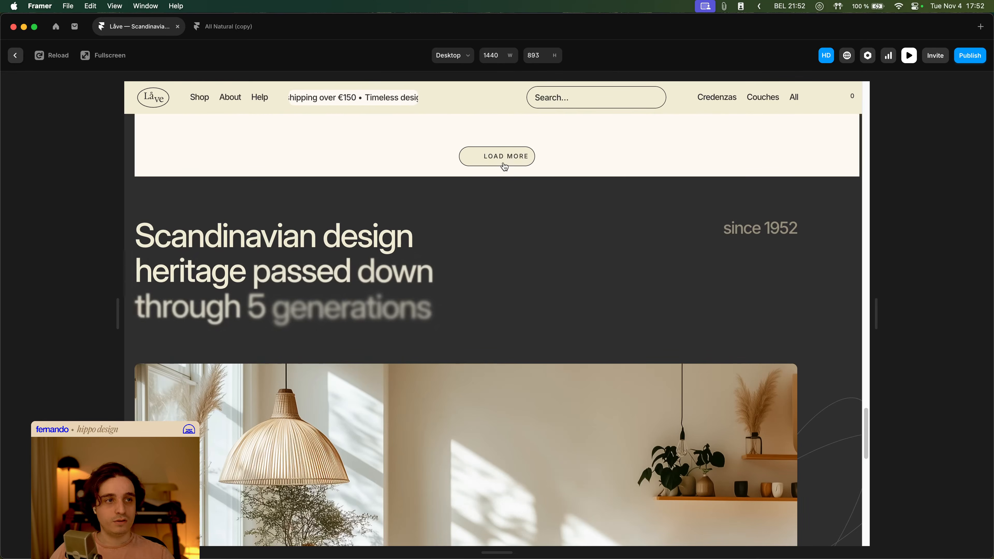
{"action": "scroll", "coordinate": [723, 244], "scroll_direction": "down", "scroll_amount": 10}
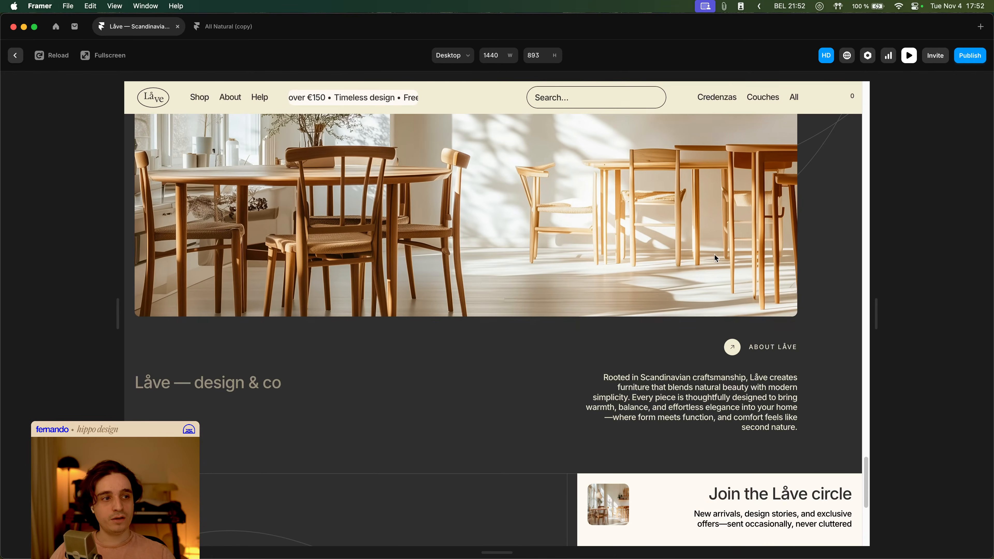
{"action": "scroll", "coordinate": [755, 260], "scroll_direction": "down", "scroll_amount": 5}
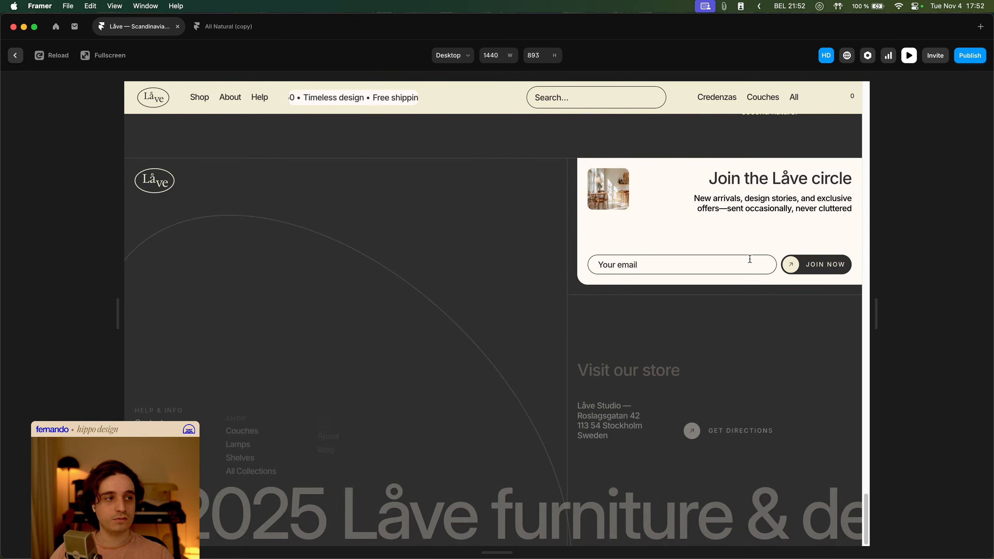
{"action": "scroll", "coordinate": [668, 269], "scroll_direction": "up", "scroll_amount": 20}
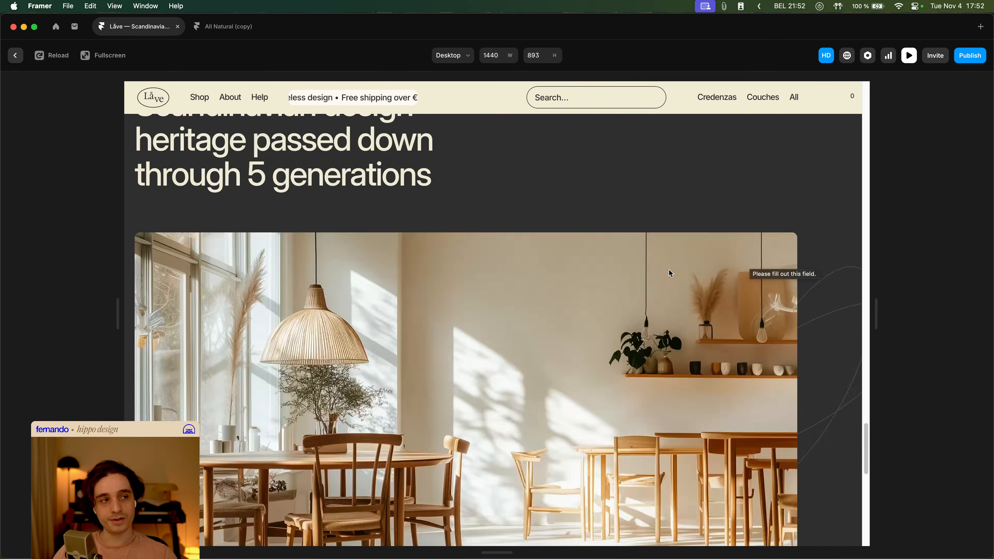
{"action": "scroll", "coordinate": [654, 272], "scroll_direction": "up", "scroll_amount": 5}
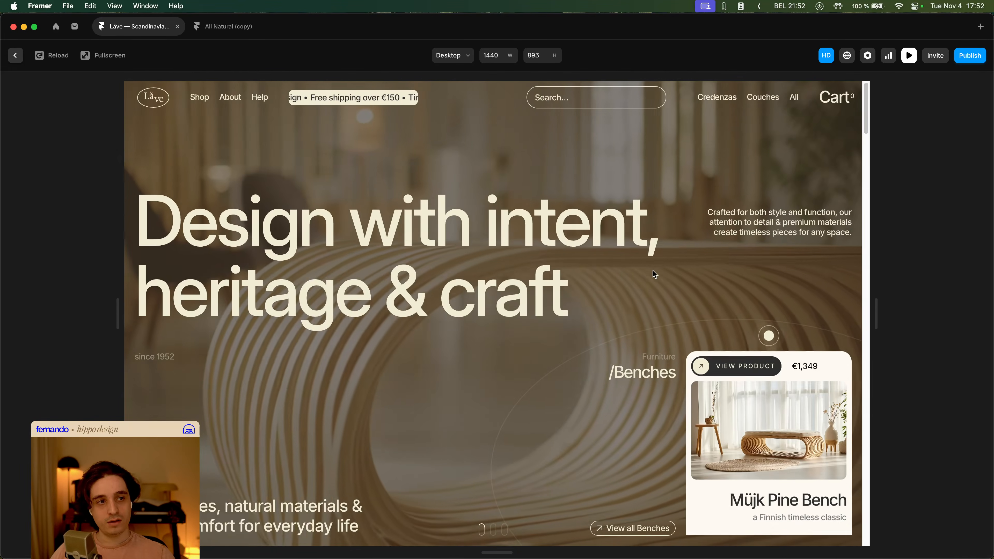
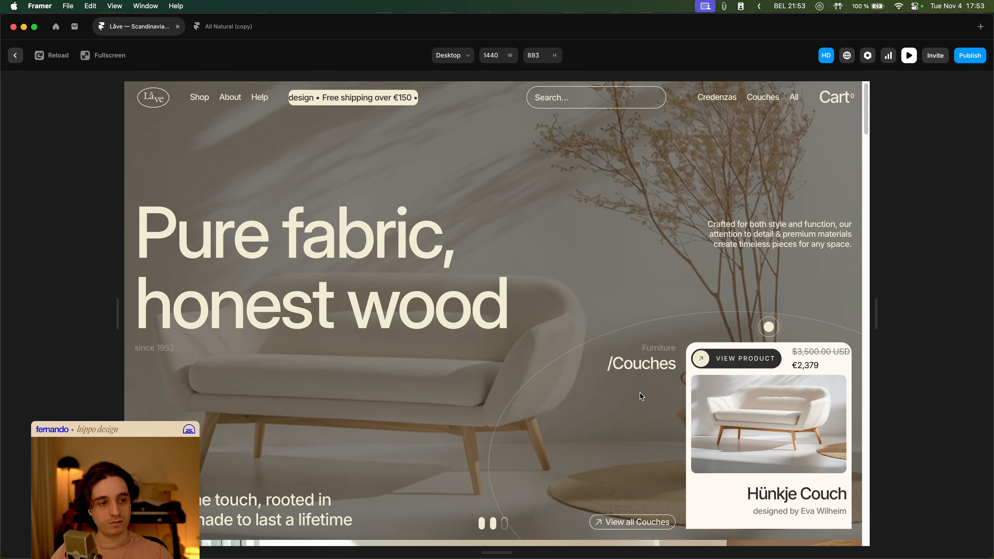
- Scroll through the site preview to review the homepage sections and product cards
{"action": "scroll", "coordinate": [663, 417], "scroll_direction": "down", "scroll_amount": 5}
{"action": "scroll", "coordinate": [762, 404], "scroll_direction": "up", "scroll_amount": 5}
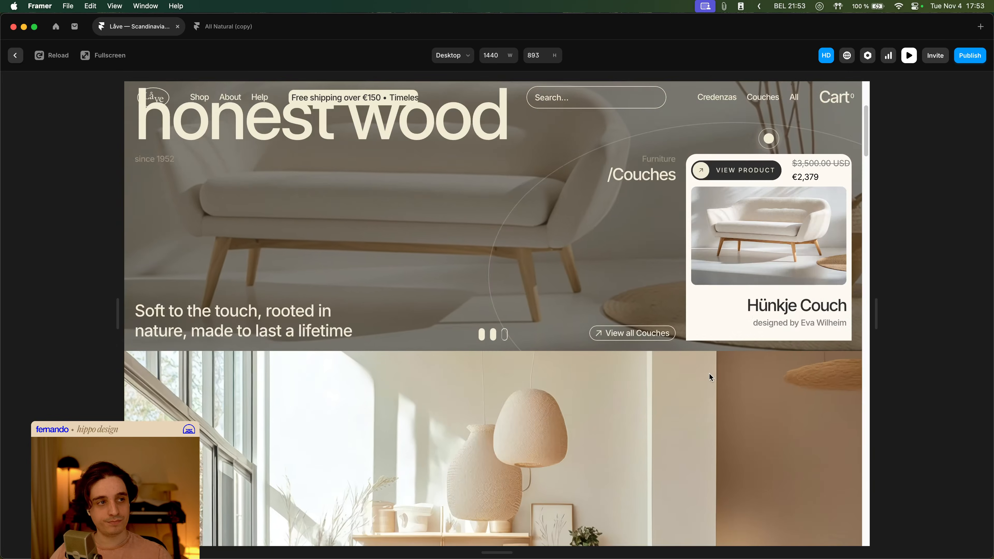
{"action": "scroll", "coordinate": [740, 384], "scroll_direction": "down", "scroll_amount": 6}
{"action": "scroll", "coordinate": [754, 392], "scroll_direction": "down", "scroll_amount": 10}
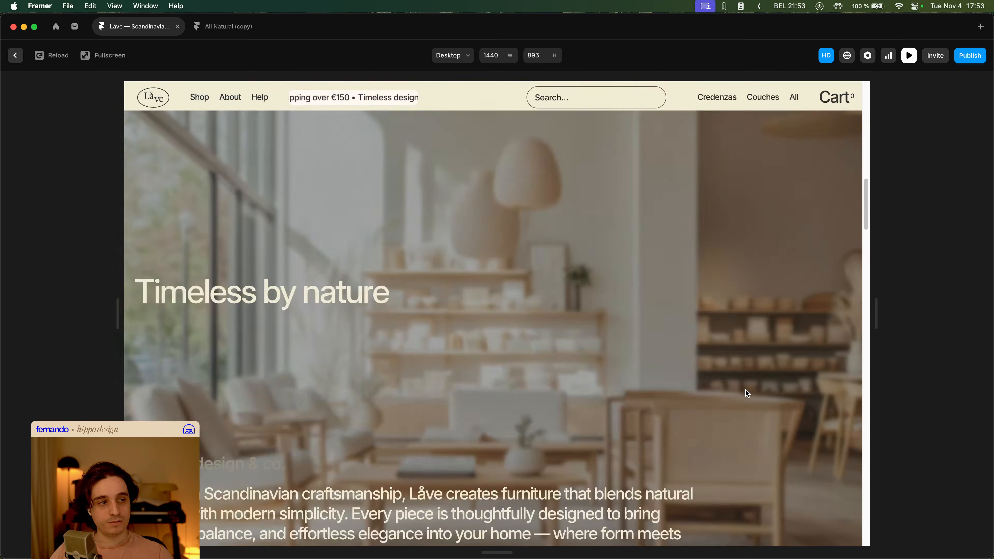
{"action": "scroll", "coordinate": [567, 309], "scroll_direction": "down", "scroll_amount": 6}
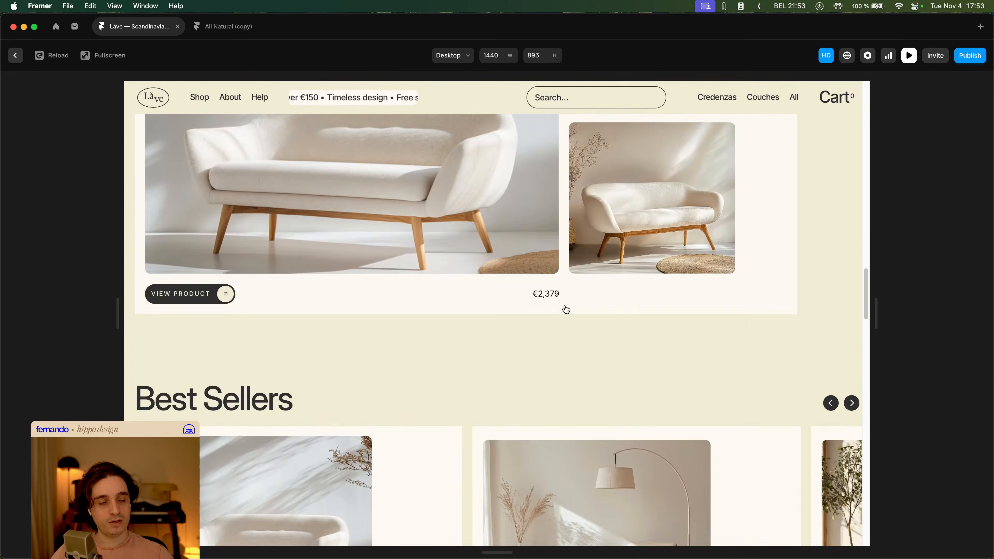
{"action": "scroll", "coordinate": [604, 288], "scroll_direction": "down", "scroll_amount": 8}
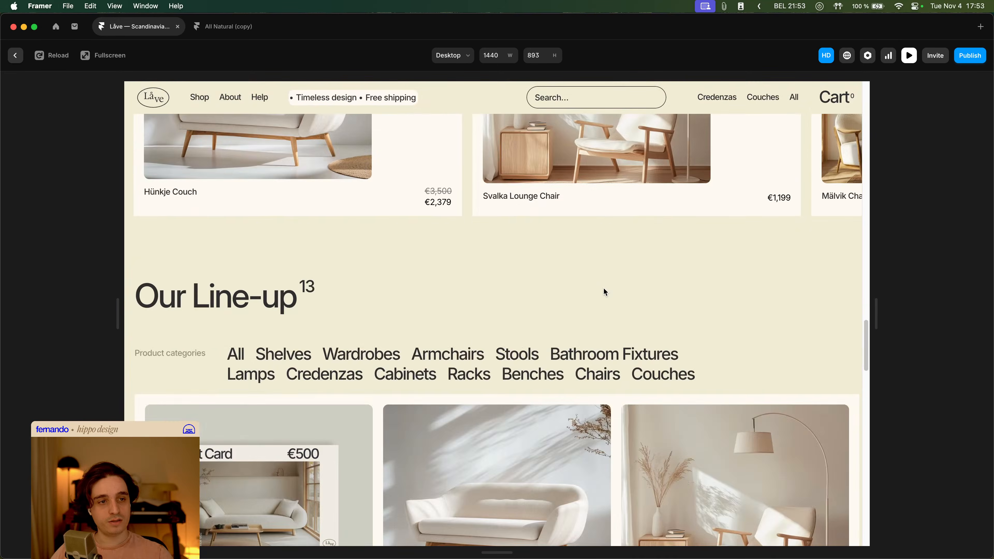
- Open the Product List Card component used by the Best Sellers product cards for editing
{"action": "key", "text": "Escape"}
{"action": "scroll", "coordinate": [377, 289], "scroll_direction": "down", "scroll_amount": 15}
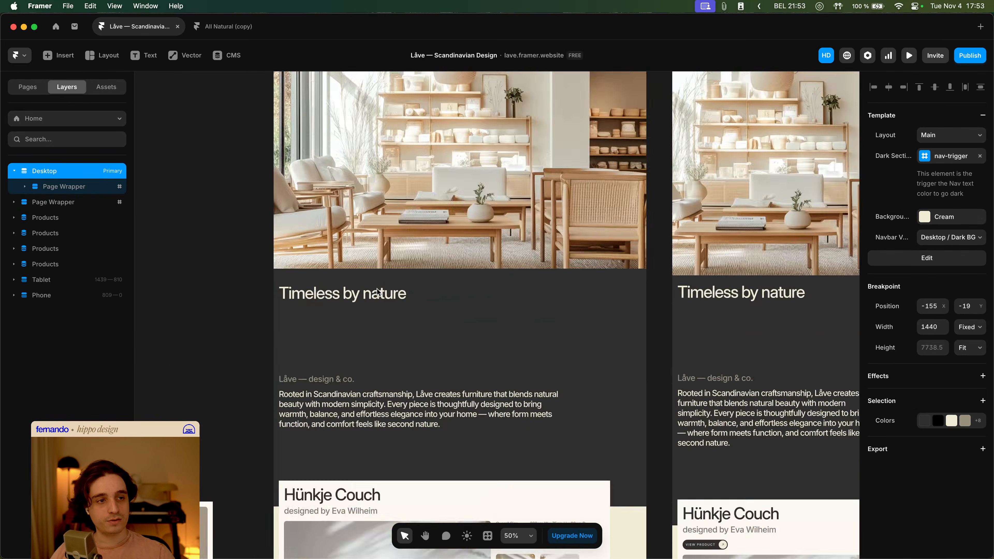
{"action": "left_click", "coordinate": [419, 241], "text": "super"}
{"action": "scroll", "coordinate": [421, 251], "scroll_direction": "down", "scroll_amount": 6}
{"action": "left_click", "coordinate": [342, 206], "text": "super"}
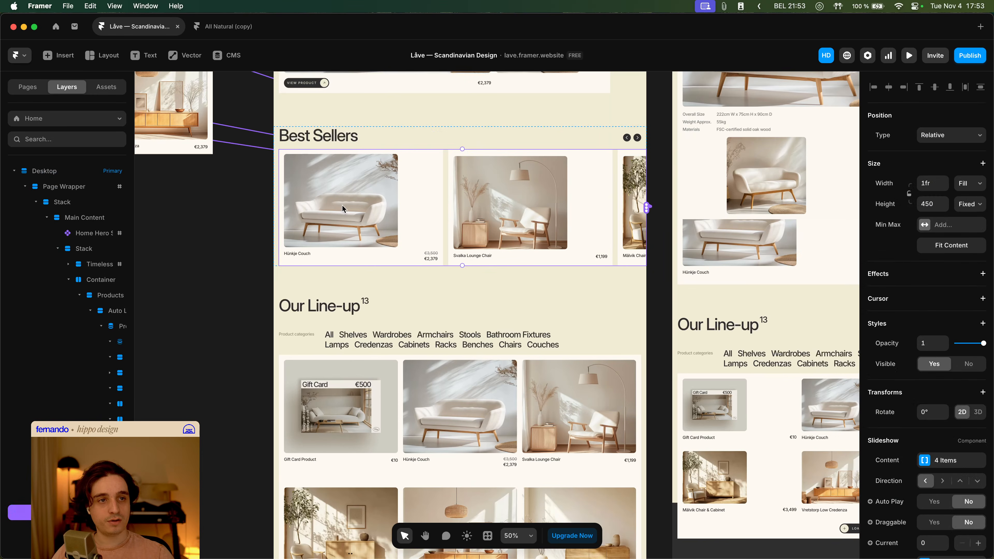
{"action": "key", "text": "space"}
{"action": "left_click_drag", "start_coordinate": [234, 235], "coordinate": [605, 446]}
{"action": "left_click", "coordinate": [384, 309], "text": "super"}
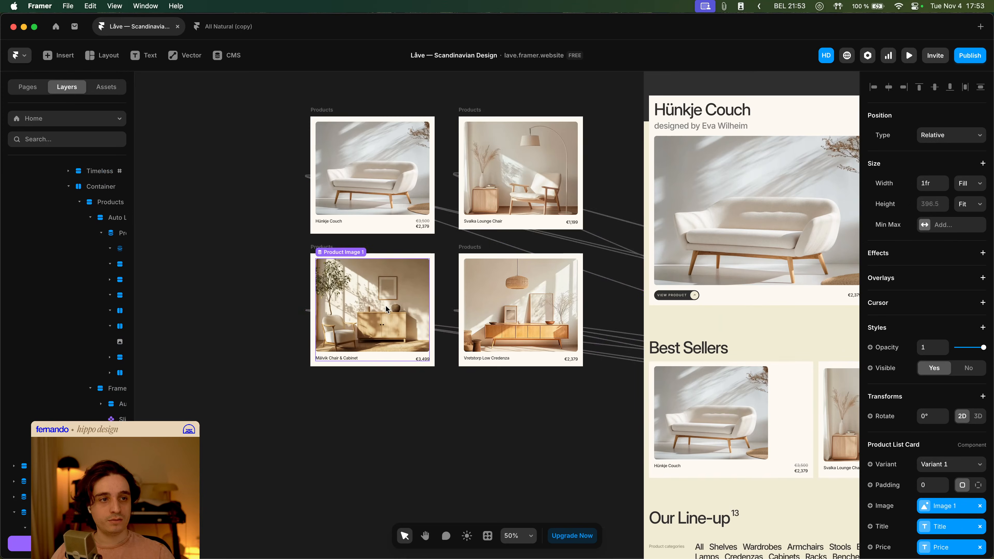
{"action": "key", "text": "space"}
{"action": "left_click_drag", "start_coordinate": [420, 283], "coordinate": [387, 299]}
{"action": "left_click", "coordinate": [351, 180], "text": "super"}
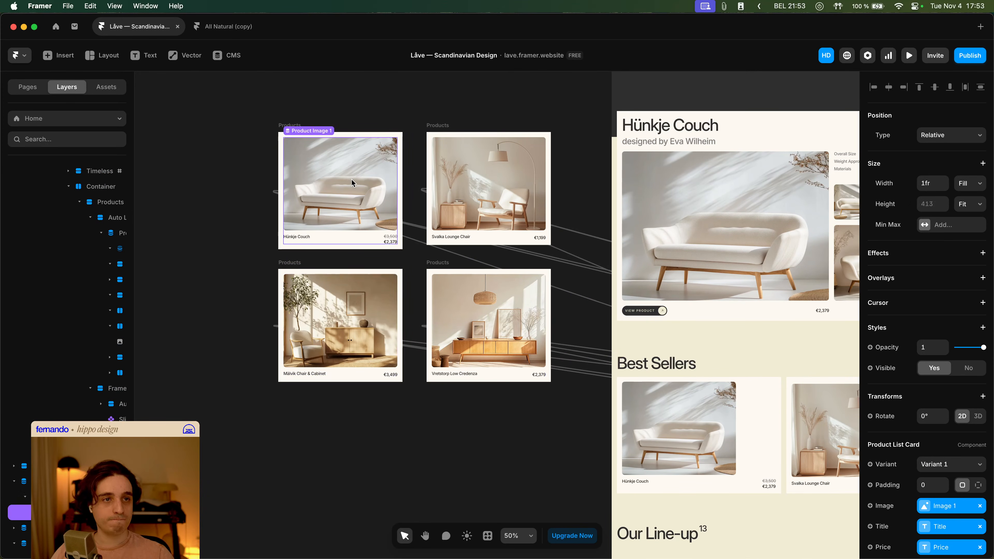
{"action": "double_click", "coordinate": [322, 185]}
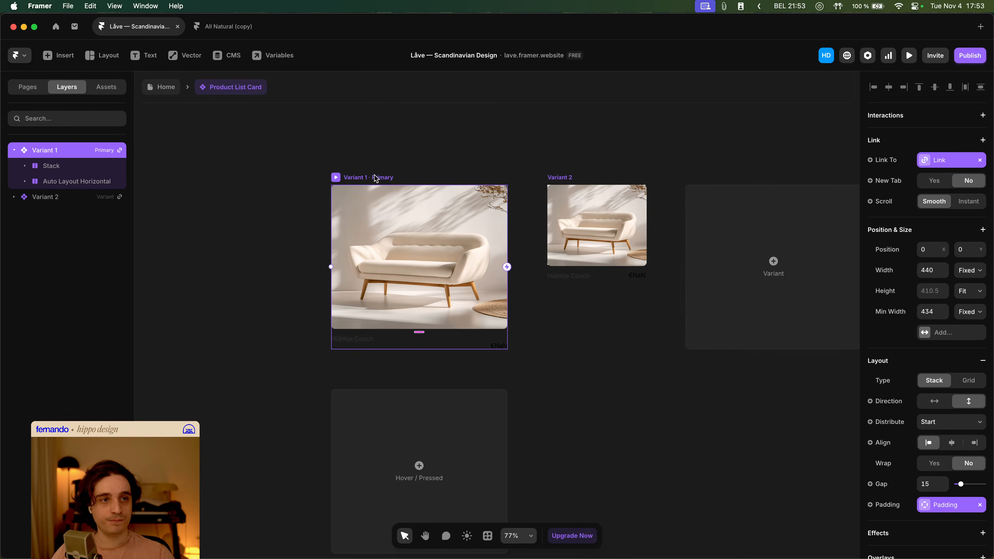
- Add a Hover variant to the product card component
{"action": "scroll", "coordinate": [413, 422], "scroll_direction": "down", "scroll_amount": 2}
{"action": "left_click", "coordinate": [407, 366]}
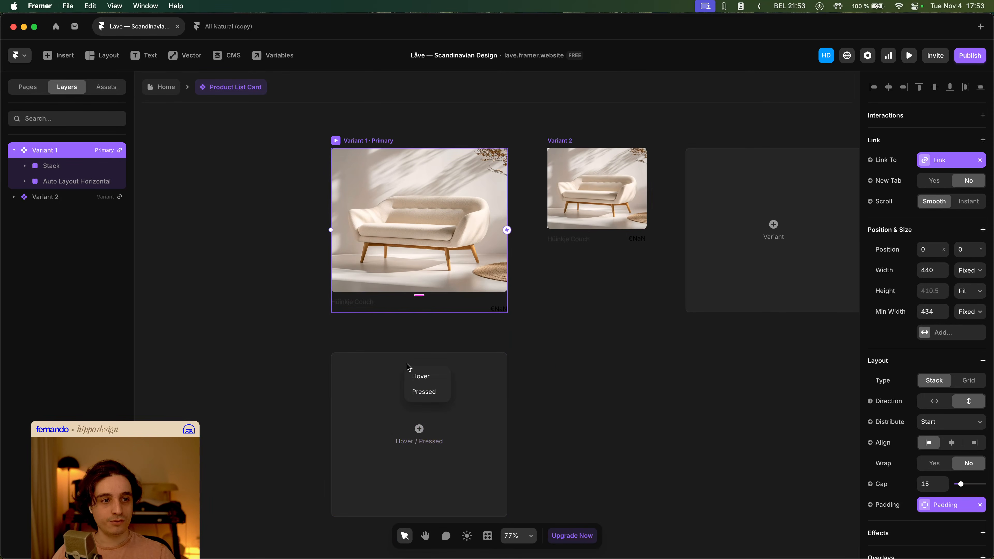
{"action": "left_click", "coordinate": [418, 376]}
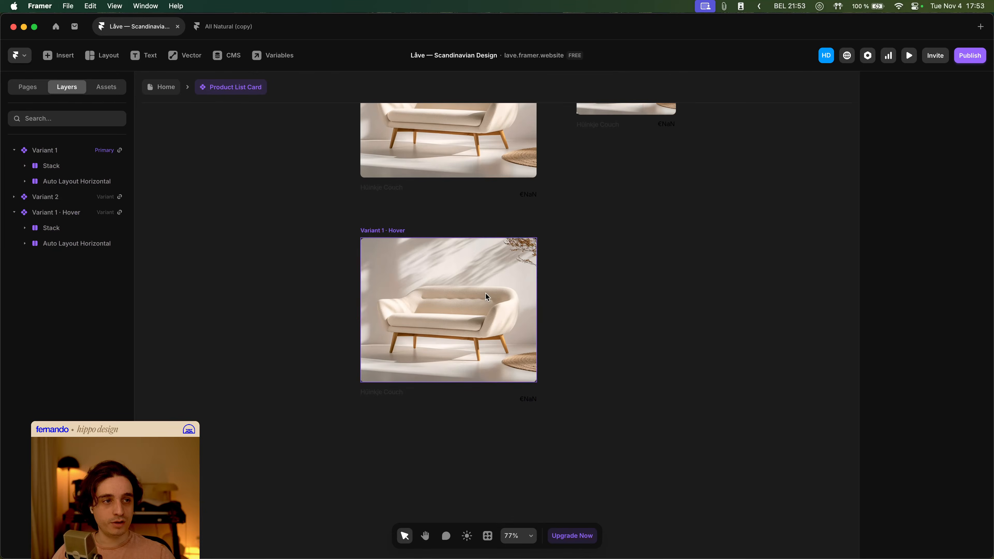
- Add a Scale transform of 1.1 to the image in the Hover variant
{"action": "double_click", "coordinate": [485, 293]}
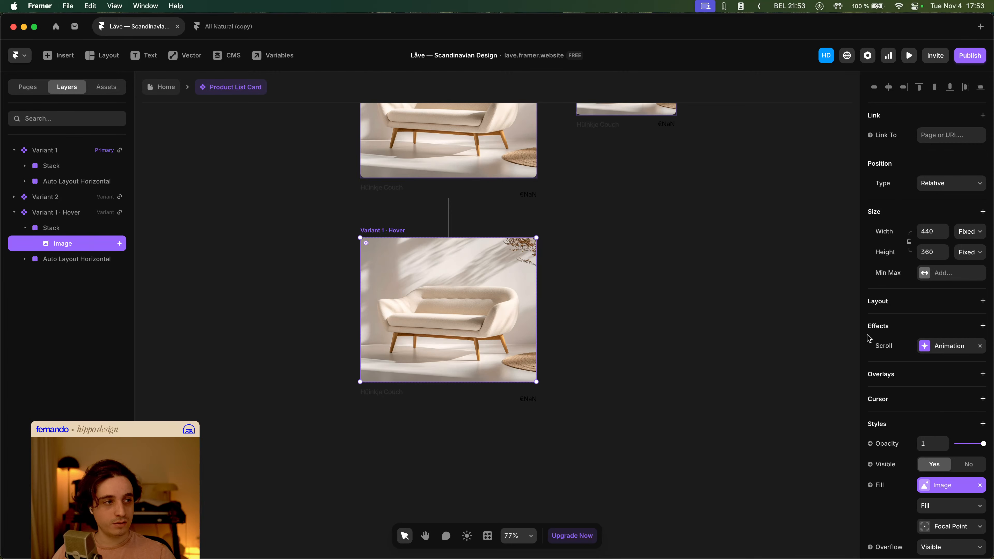
{"action": "scroll", "coordinate": [920, 389], "scroll_direction": "down", "scroll_amount": 5}
{"action": "left_click", "coordinate": [921, 443]}
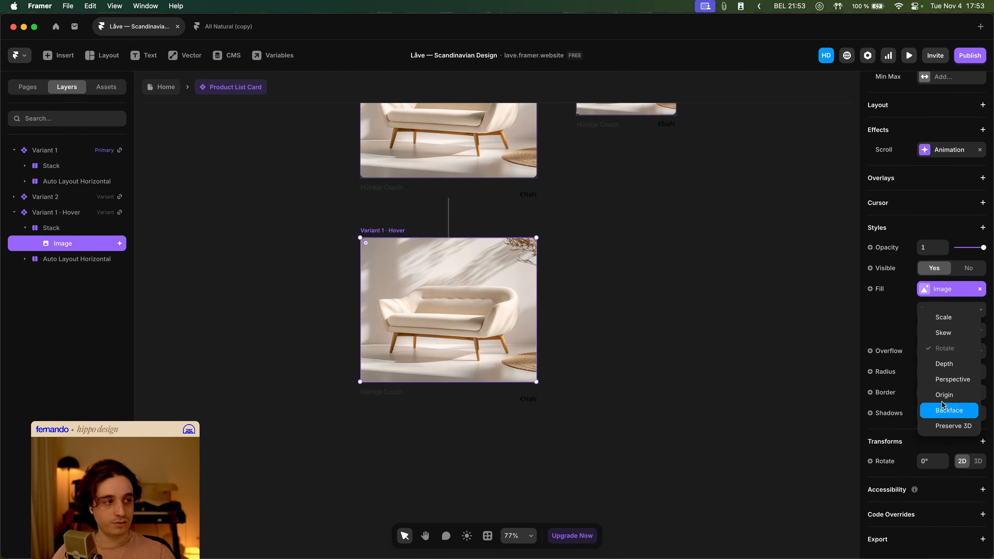
{"action": "left_click", "coordinate": [949, 317]}
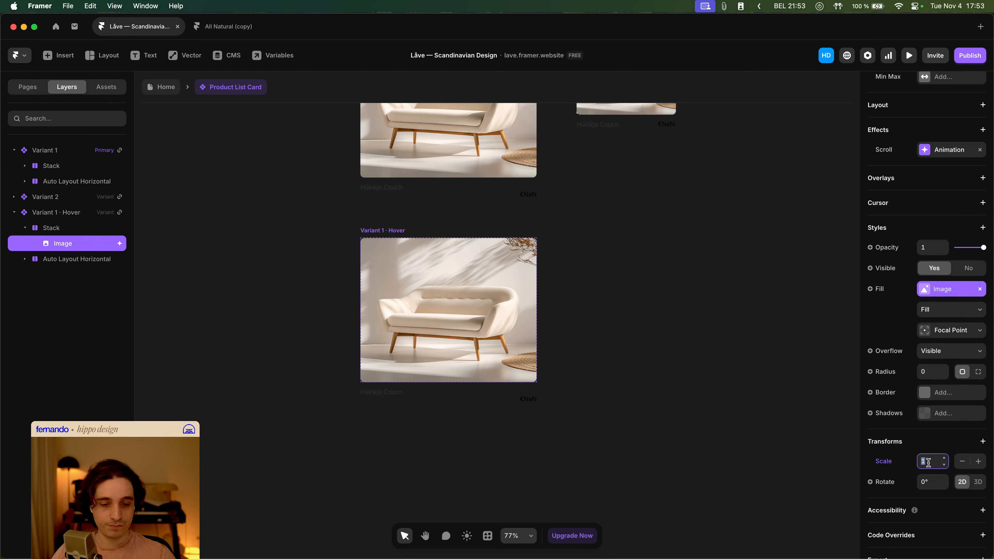
{"action": "type", "text": "1.1"}
{"action": "key", "text": "Tab"}
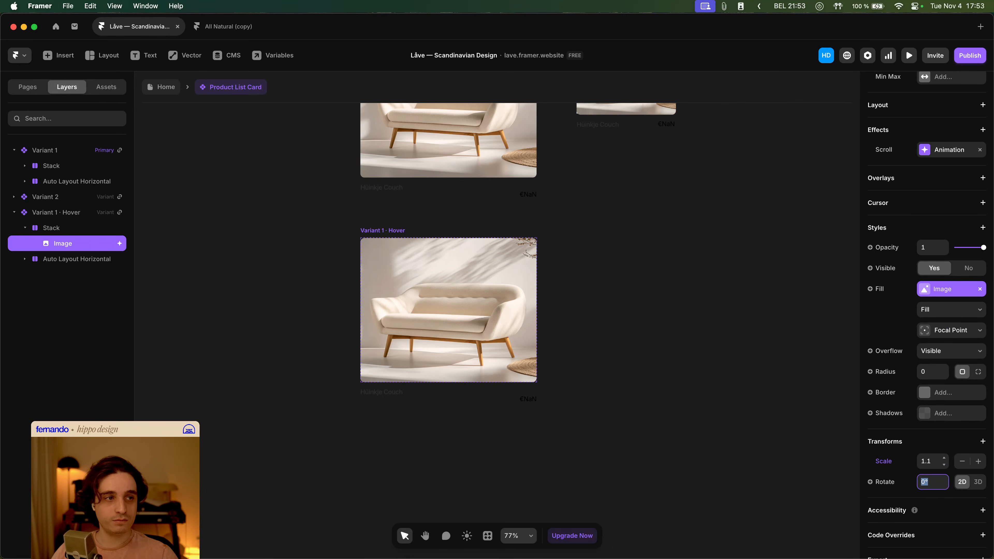
{"action": "left_click", "coordinate": [773, 314]}
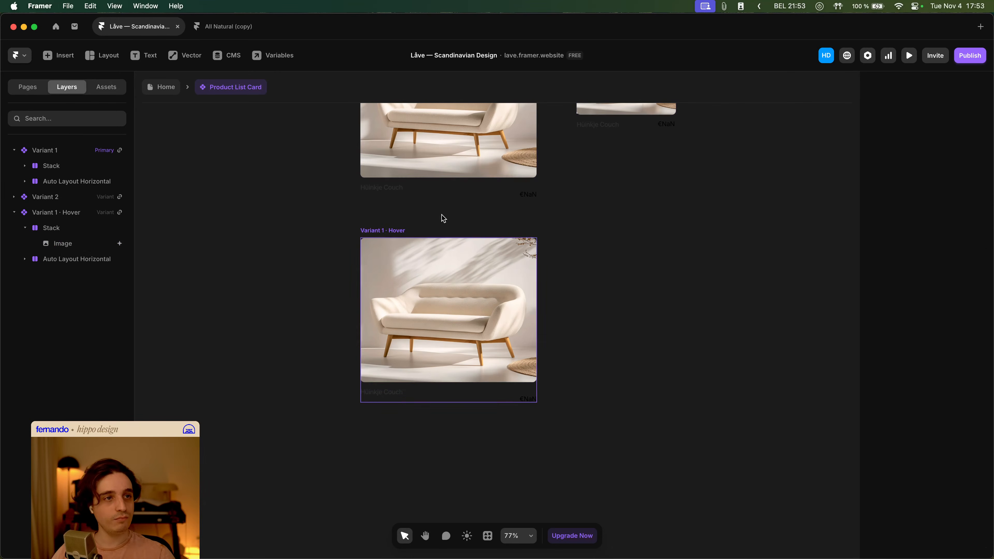
- Return to the home page and preview the product cards' hover effect
{"action": "left_click", "coordinate": [172, 91]}
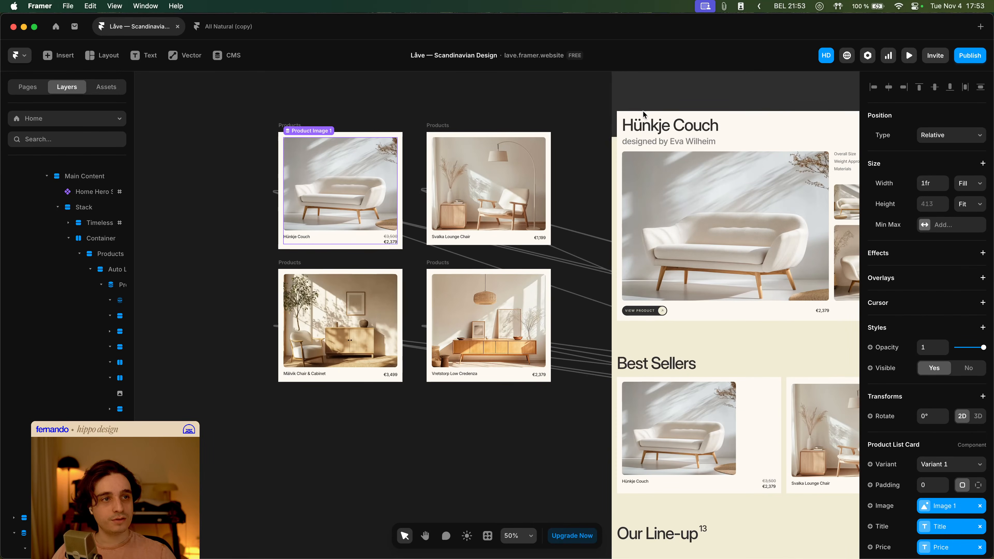
{"action": "left_click", "coordinate": [909, 55]}
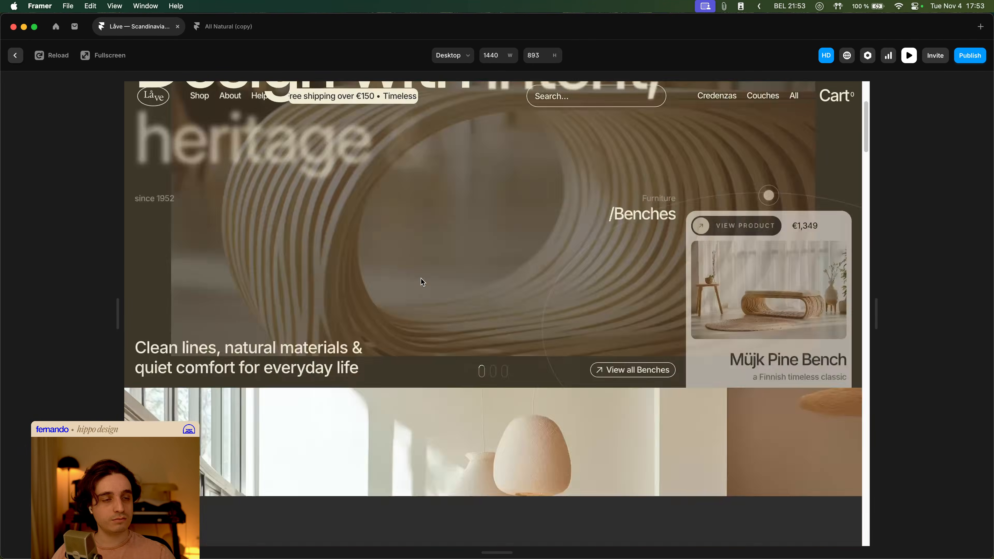
{"action": "scroll", "coordinate": [420, 277], "scroll_direction": "down", "scroll_amount": 10}
{"action": "scroll", "coordinate": [421, 282], "scroll_direction": "up", "scroll_amount": 5}
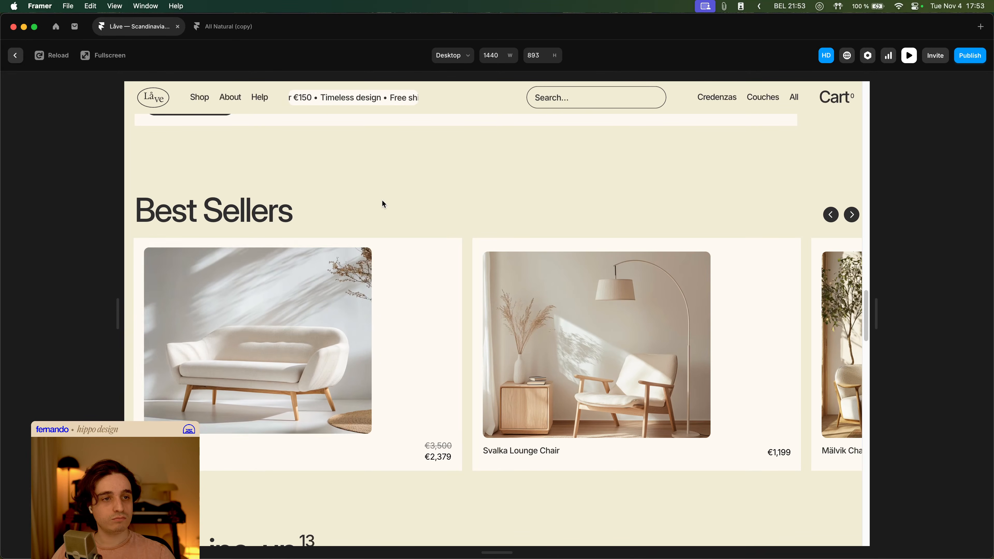
{"action": "scroll", "coordinate": [392, 230], "scroll_direction": "down", "scroll_amount": 8}
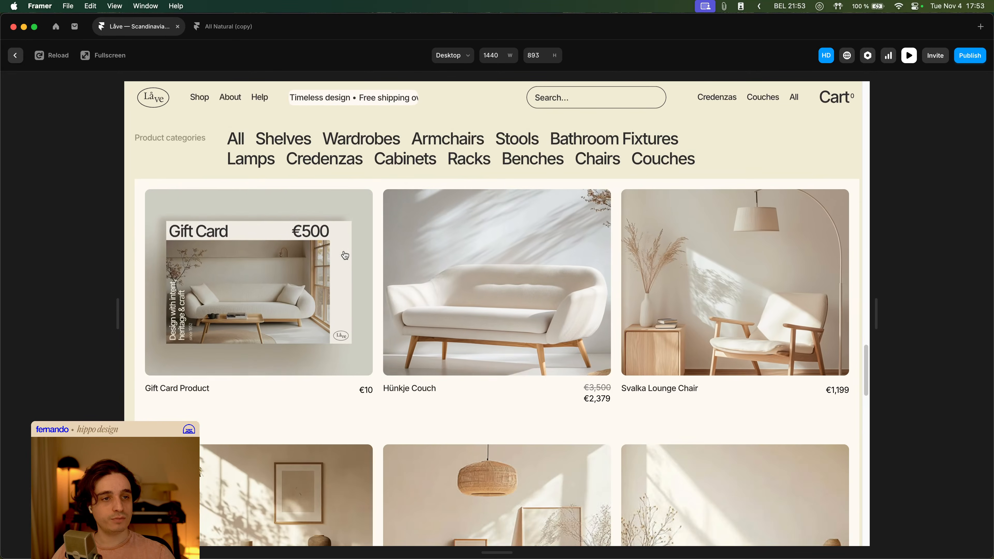
- Reopen the card component and set the primary variant's transition to Ease with bezier 0.61, 0, 0.56, 1
{"action": "key", "text": "Escape"}
{"action": "double_click", "coordinate": [518, 270]}
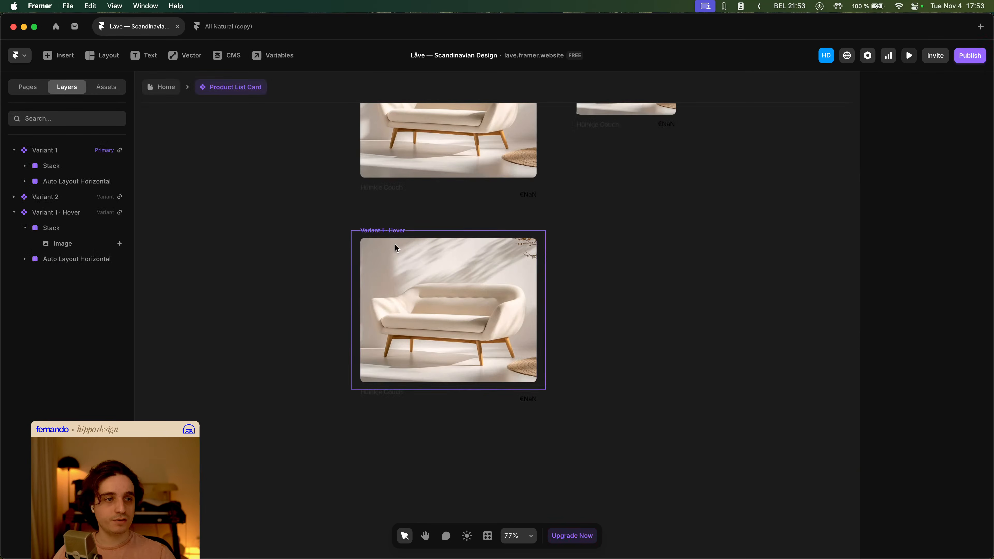
{"action": "left_click", "coordinate": [392, 230]}
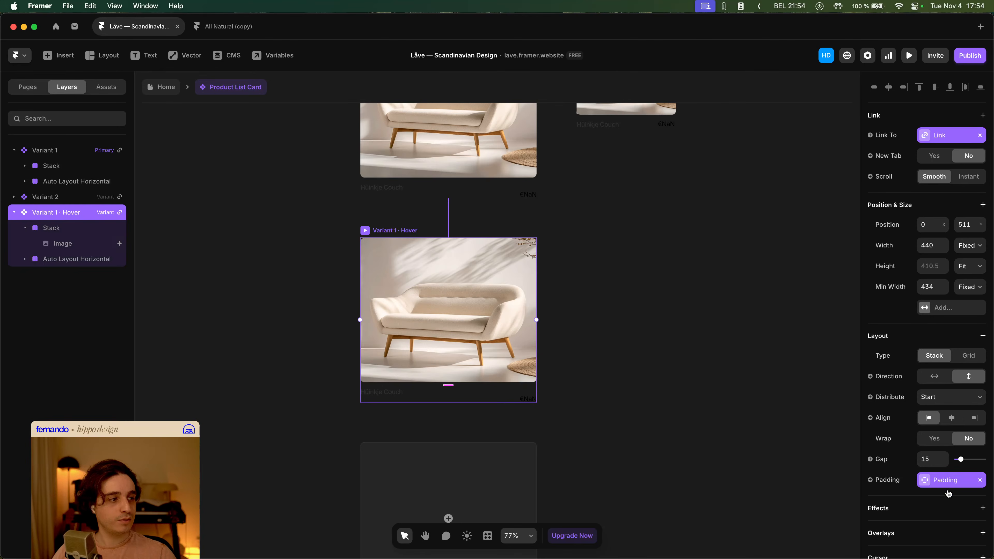
{"action": "scroll", "coordinate": [949, 494], "scroll_direction": "down", "scroll_amount": 10}
{"action": "scroll", "coordinate": [947, 474], "scroll_direction": "up", "scroll_amount": 10}
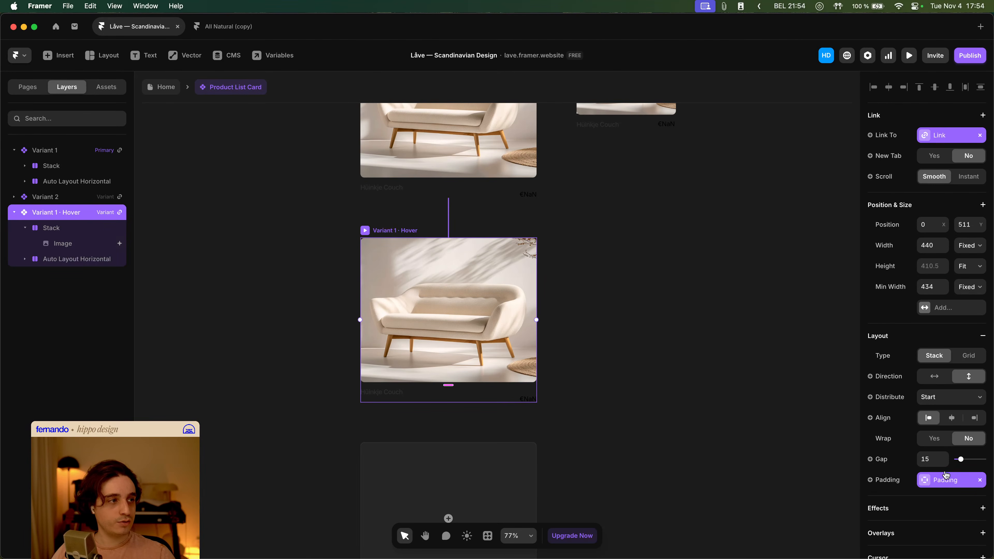
{"action": "scroll", "coordinate": [654, 368], "scroll_direction": "up", "scroll_amount": 5}
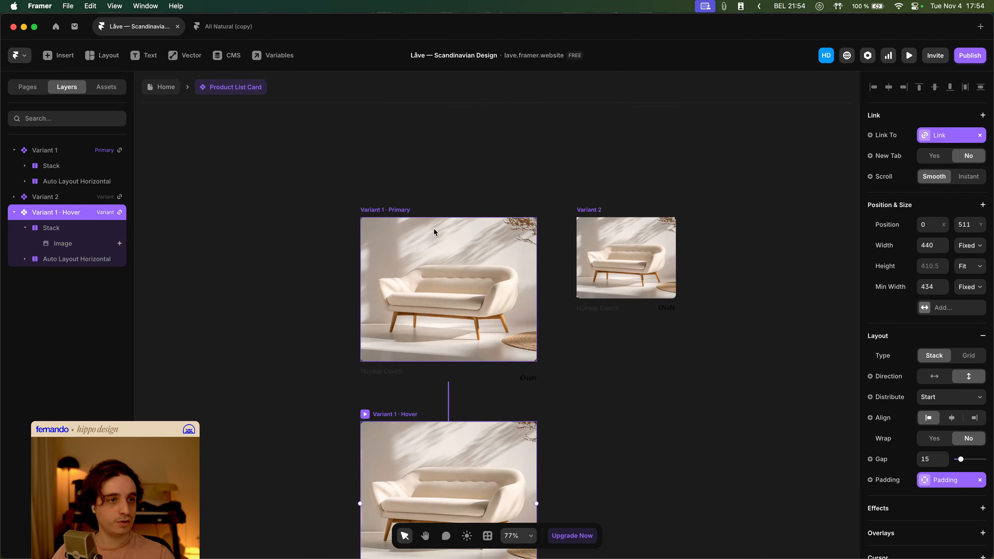
{"action": "left_click", "coordinate": [396, 211]}
{"action": "scroll", "coordinate": [936, 502], "scroll_direction": "down", "scroll_amount": 4}
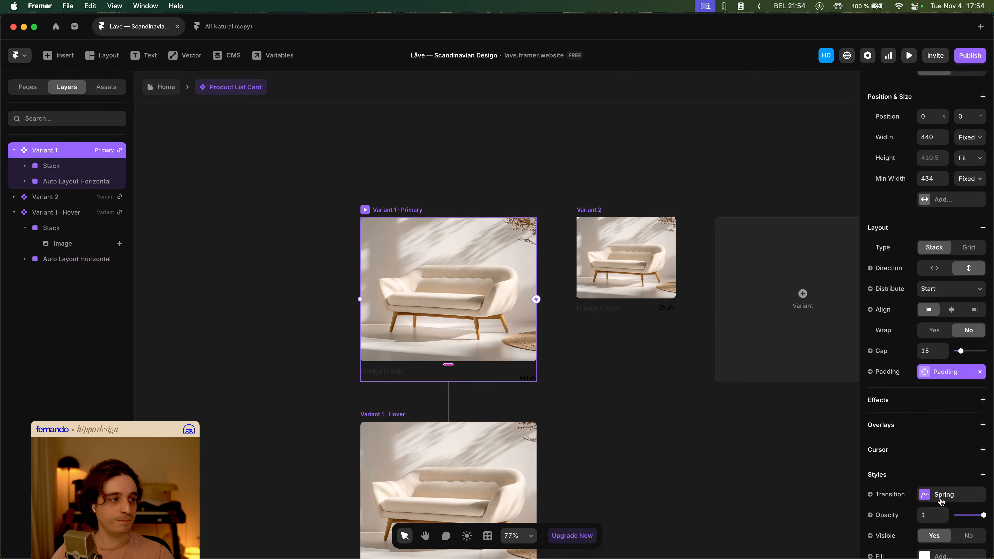
{"action": "left_click", "coordinate": [946, 493]}
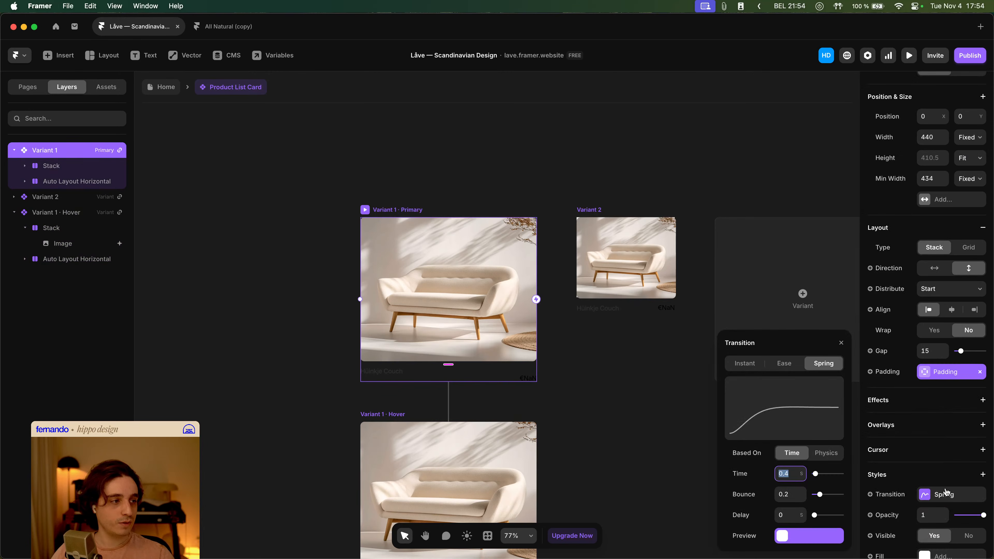
{"action": "left_click", "coordinate": [781, 364]}
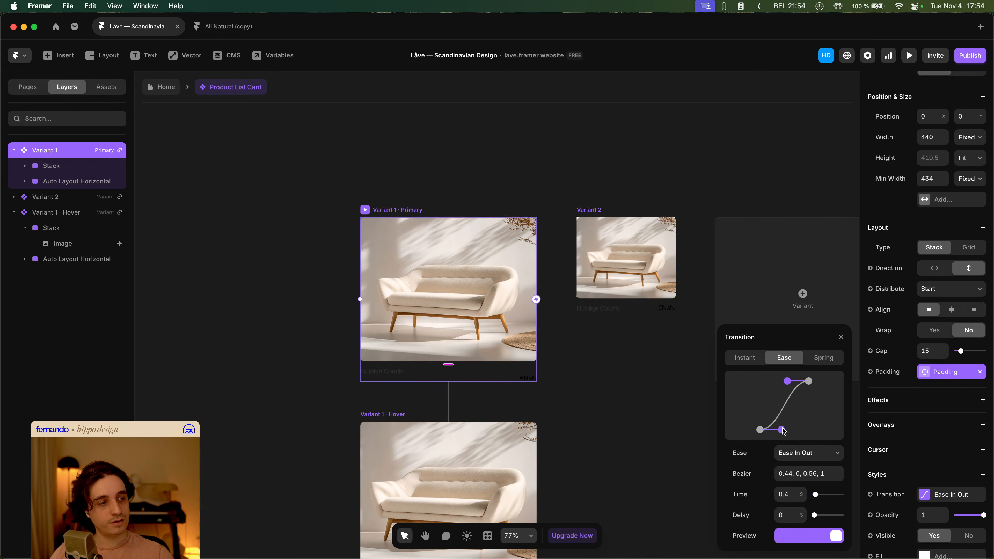
{"action": "left_click_drag", "start_coordinate": [784, 431], "coordinate": [792, 431]}
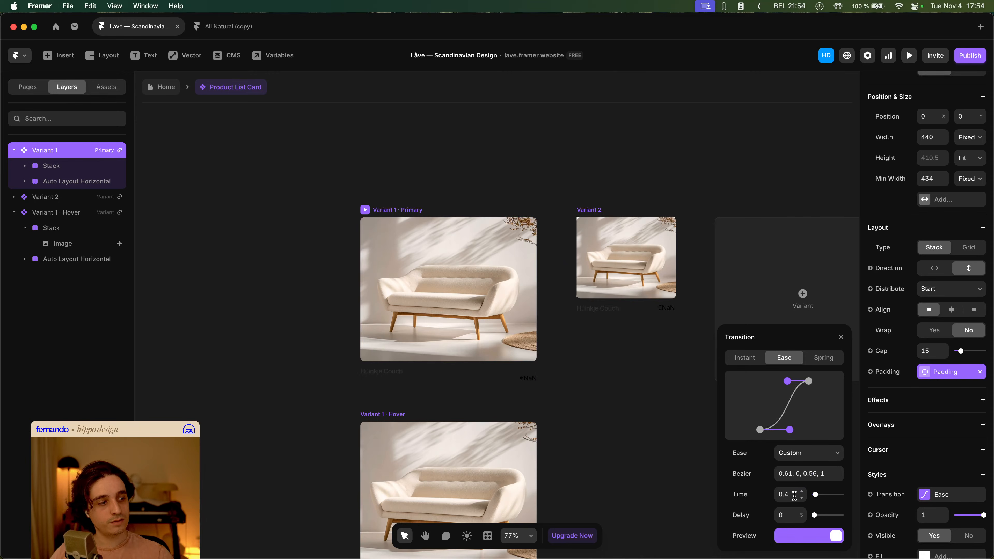
- Preview the hover effect and reshape the ease curve to bezier 0.61, 0, 0, 1
{"action": "left_click", "coordinate": [903, 57]}
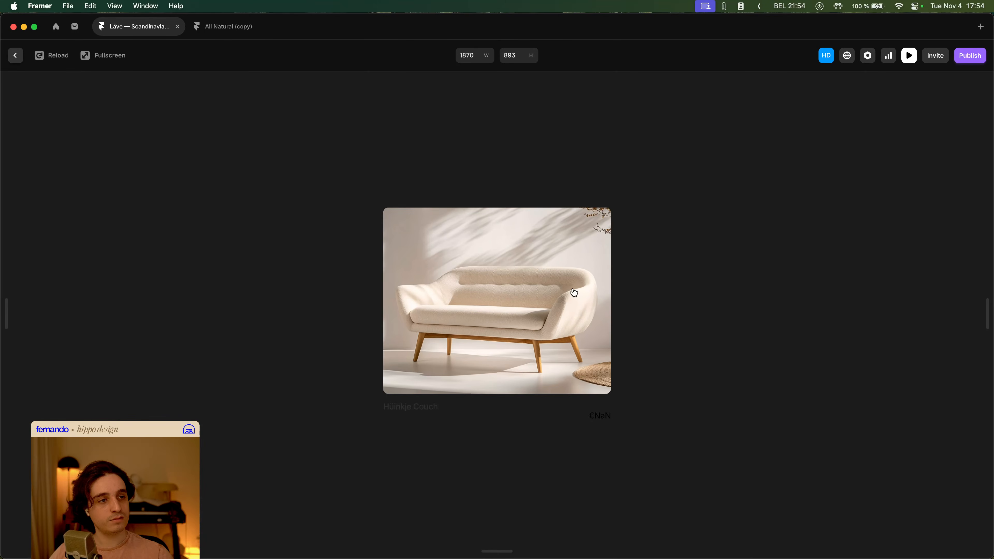
{"action": "key", "text": "Escape"}
{"action": "left_click", "coordinate": [950, 494]}
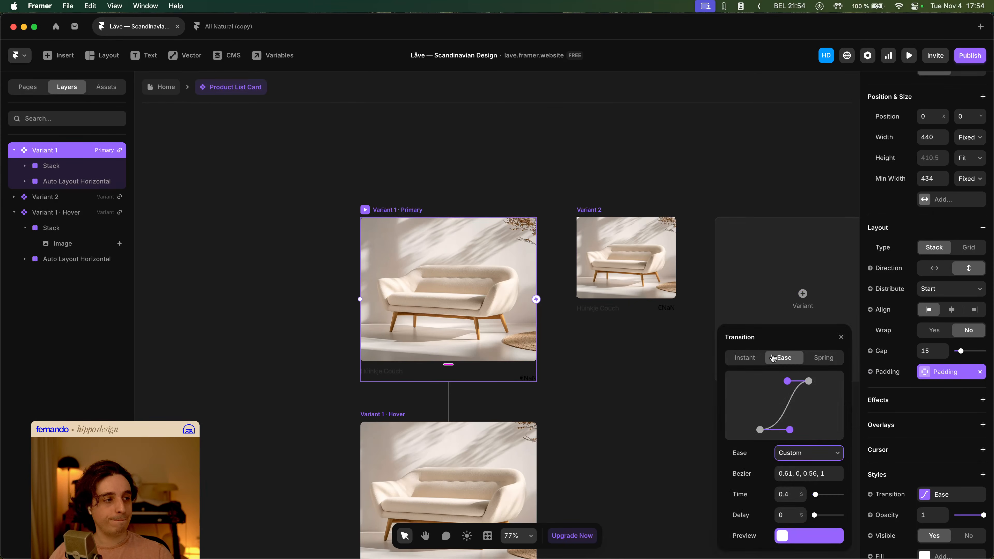
{"action": "left_click_drag", "start_coordinate": [787, 381], "coordinate": [760, 381]}
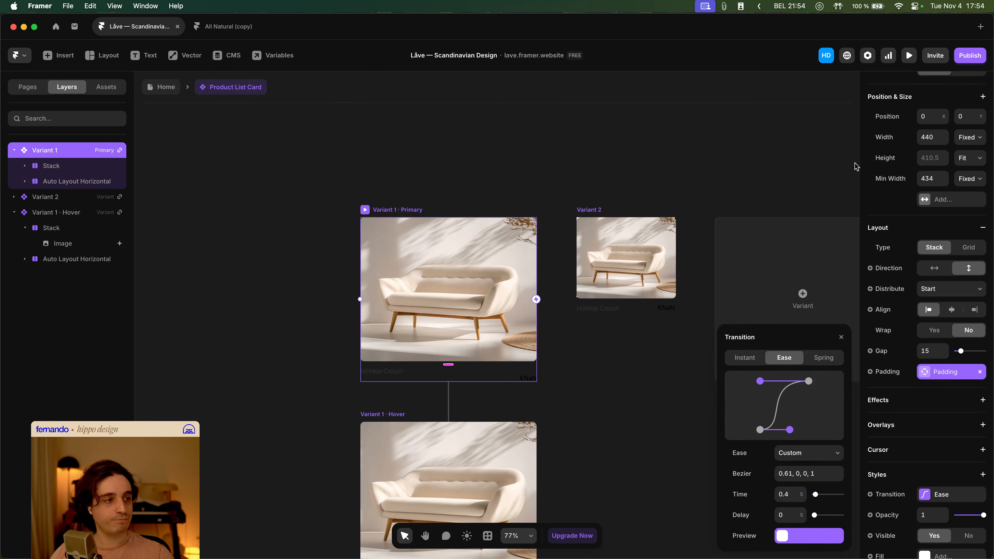
- Reshape the transition's ease curve to bezier 1, 0.28, 0, 0.79 and preview the hover effect
{"action": "left_click", "coordinate": [908, 56]}
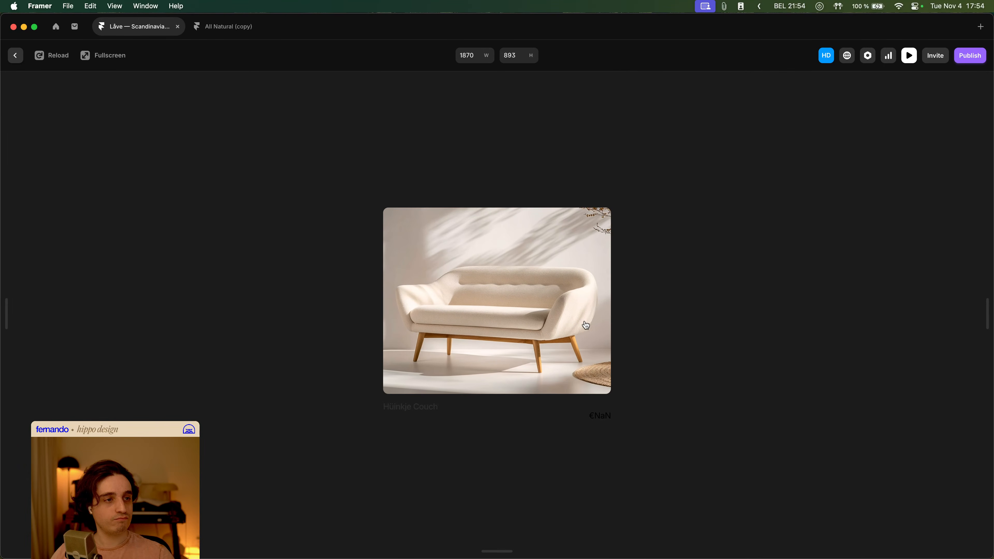
{"action": "key", "text": "Escape"}
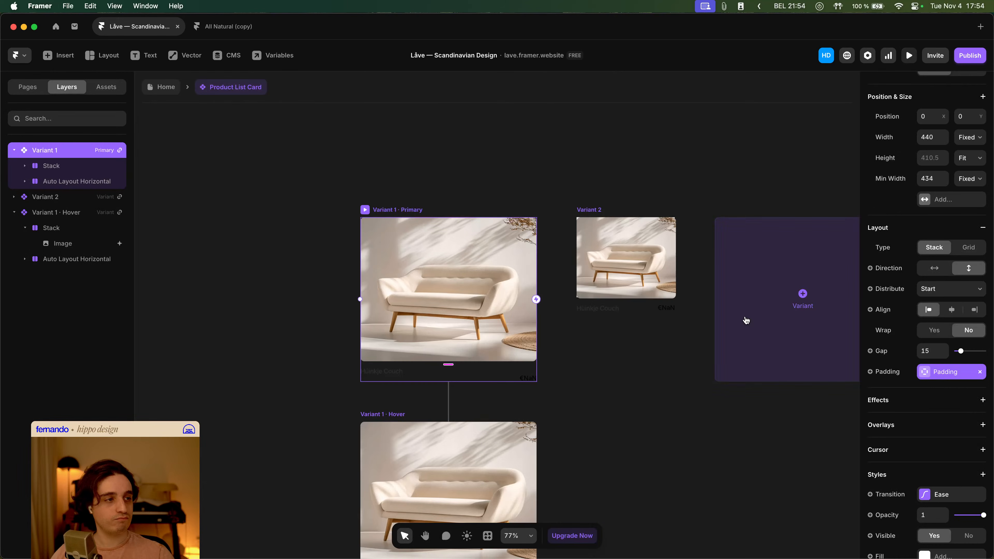
{"action": "left_click", "coordinate": [942, 495]}
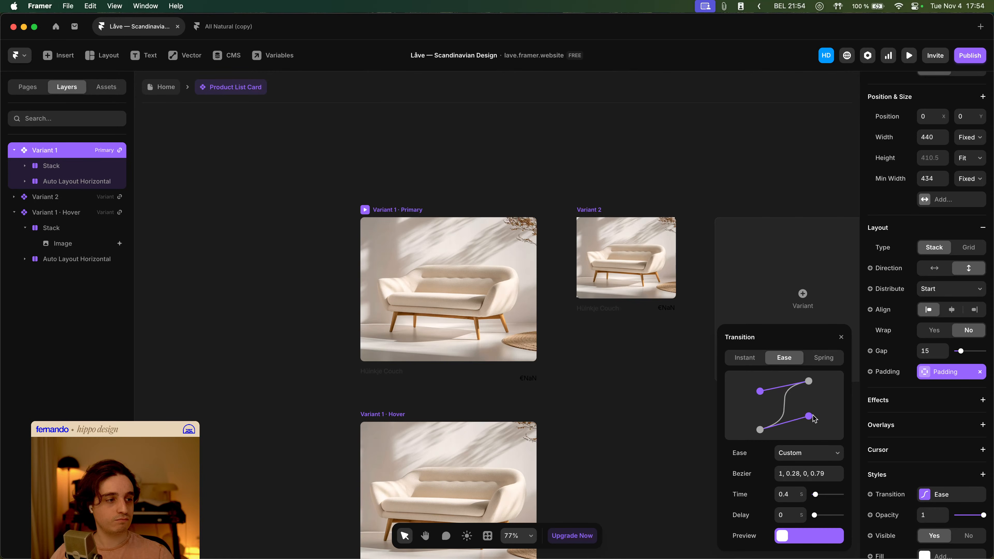
{"action": "left_click", "coordinate": [909, 55]}
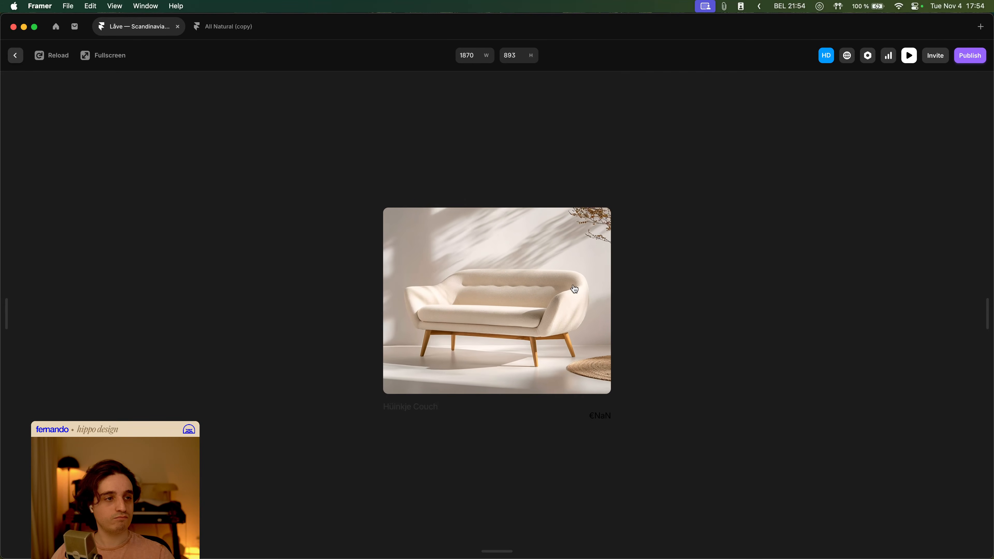
- Reopen the primary variant's transition and reshape its ease curve to bezier 0.32, 0.01, 0, 1
{"action": "key", "text": "Escape"}
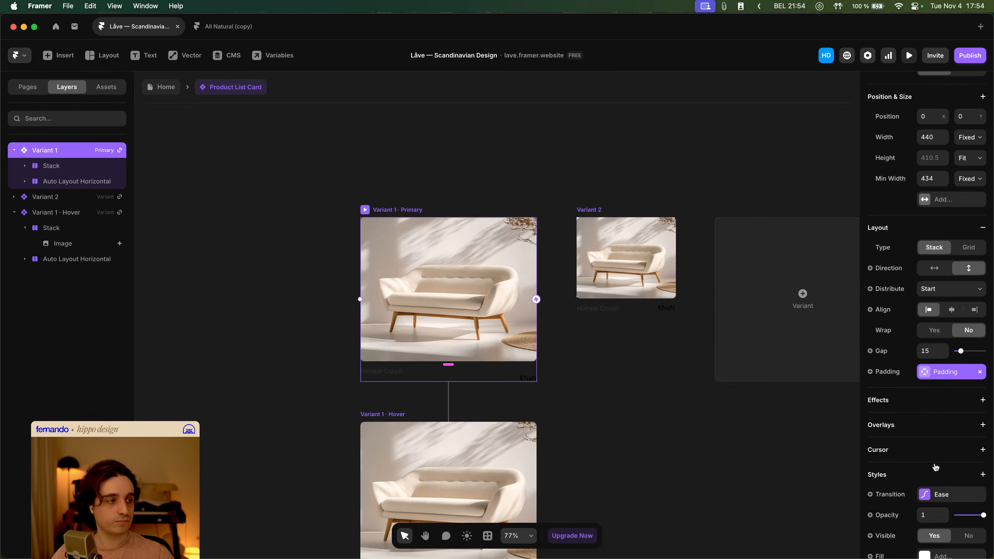
{"action": "left_click", "coordinate": [937, 494]}
{"action": "left_click_drag", "start_coordinate": [809, 416], "coordinate": [794, 436]}
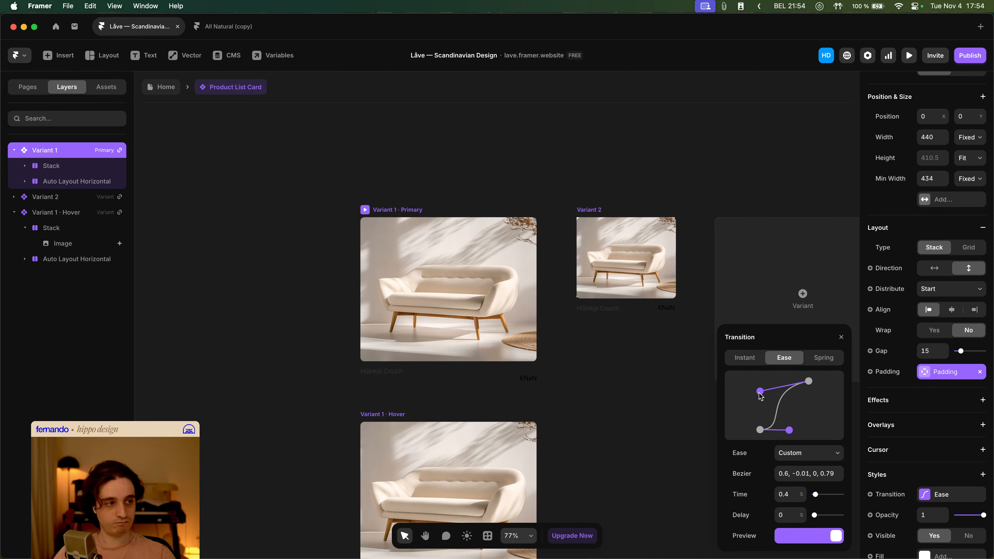
{"action": "left_click_drag", "start_coordinate": [760, 392], "coordinate": [776, 382]}
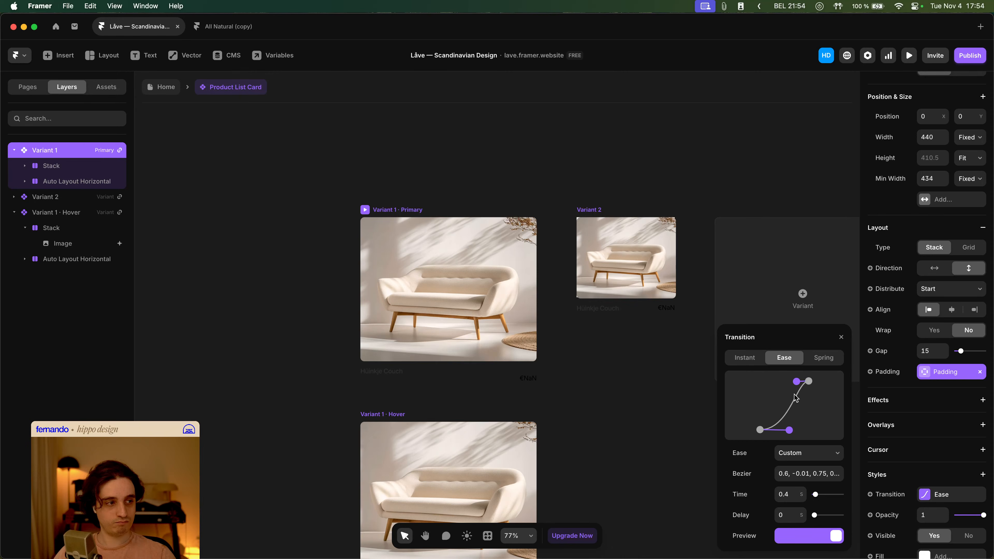
{"action": "left_click_drag", "start_coordinate": [789, 430], "coordinate": [777, 431]}
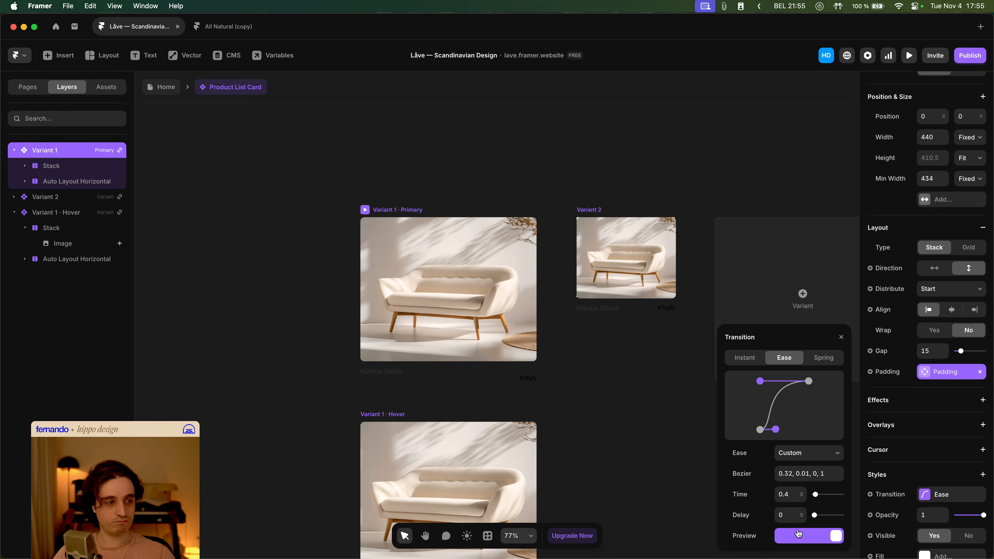
- Set the transition time to 1.2 s and preview the card's hover effect
{"action": "left_click", "coordinate": [794, 497]}
{"action": "key", "text": "BackSpace"}
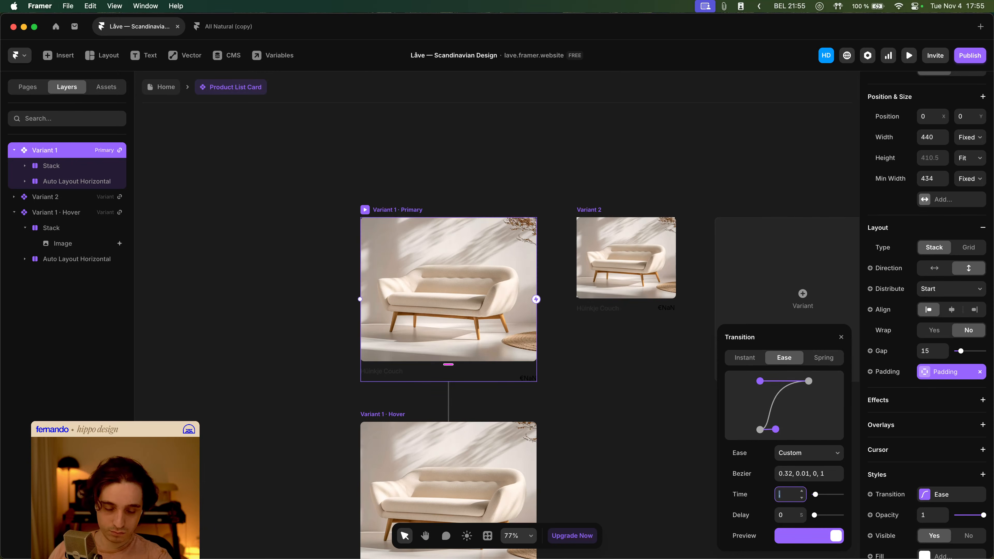
{"action": "key", "text": "Tab"}
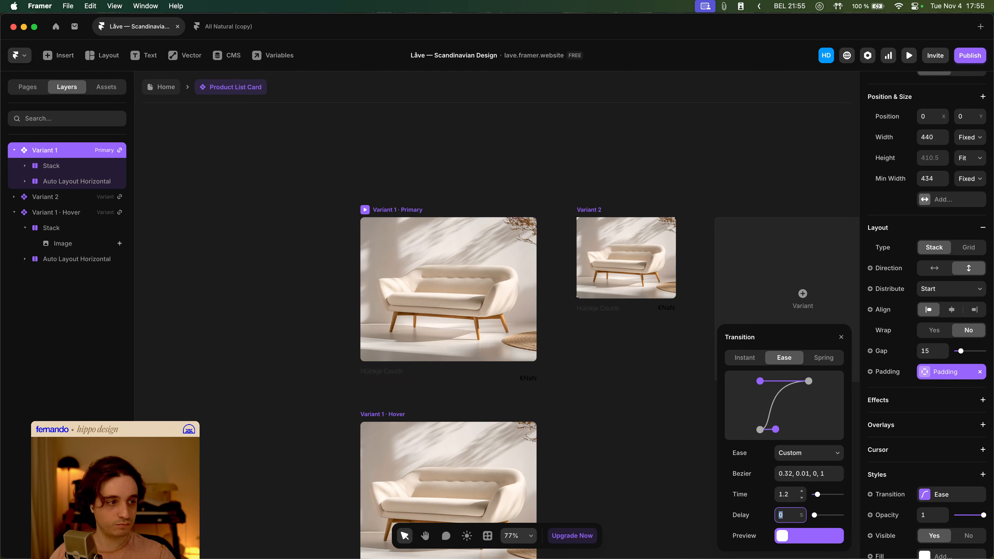
{"action": "left_click", "coordinate": [910, 58]}
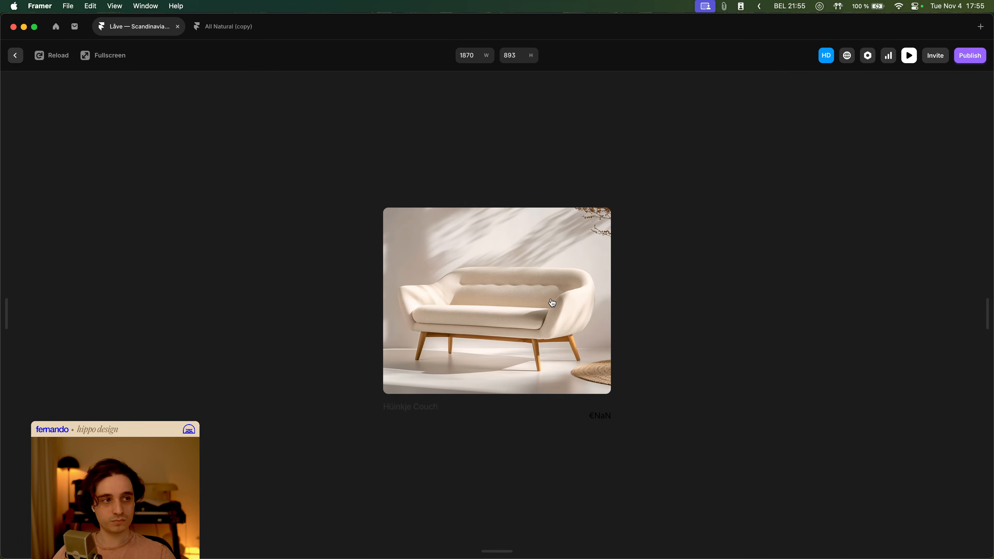
{"action": "key", "text": "Escape"}
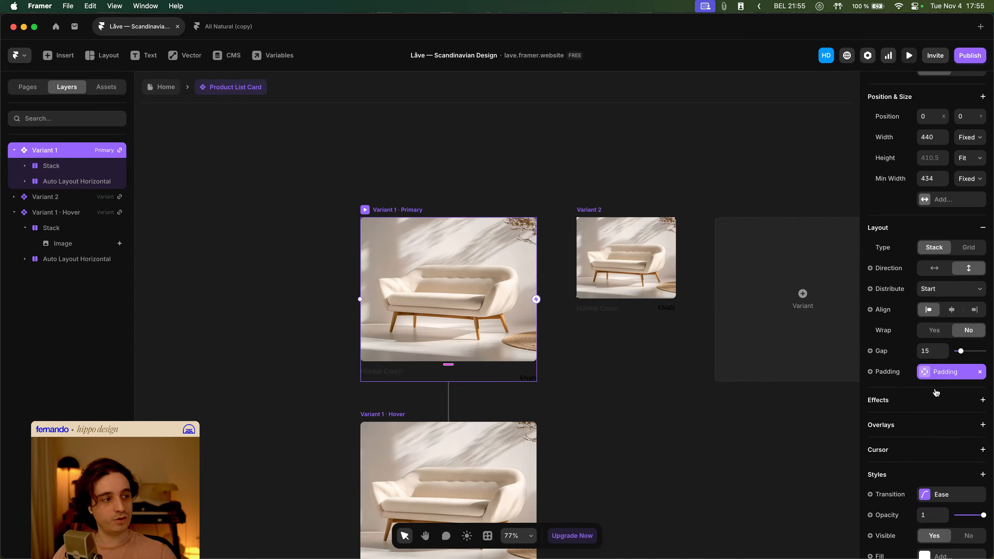
- Return to the home page and preview the hover effect on the Best Sellers product cards
{"action": "scroll", "coordinate": [935, 393], "scroll_direction": "down", "scroll_amount": 3}
{"action": "left_click", "coordinate": [168, 88]}
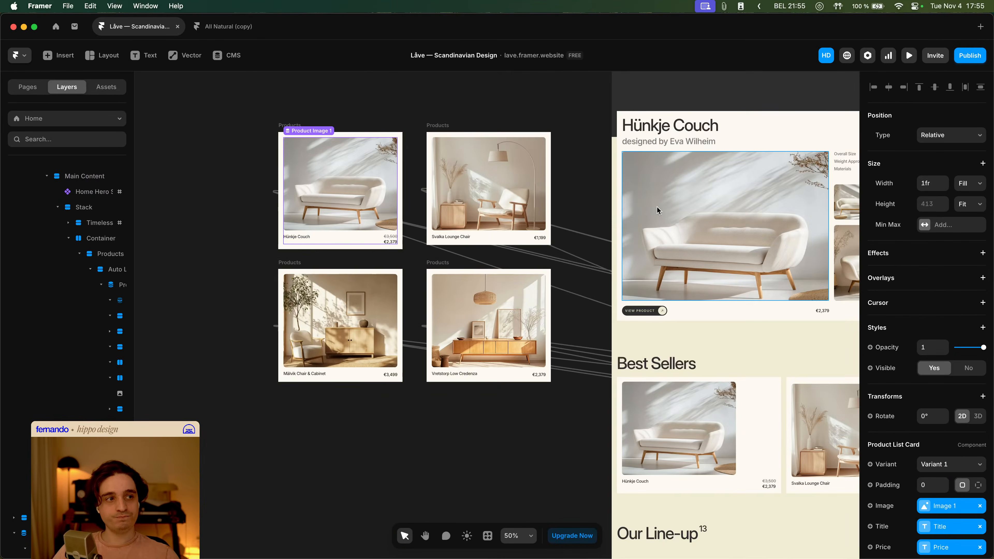
{"action": "left_click", "coordinate": [909, 56]}
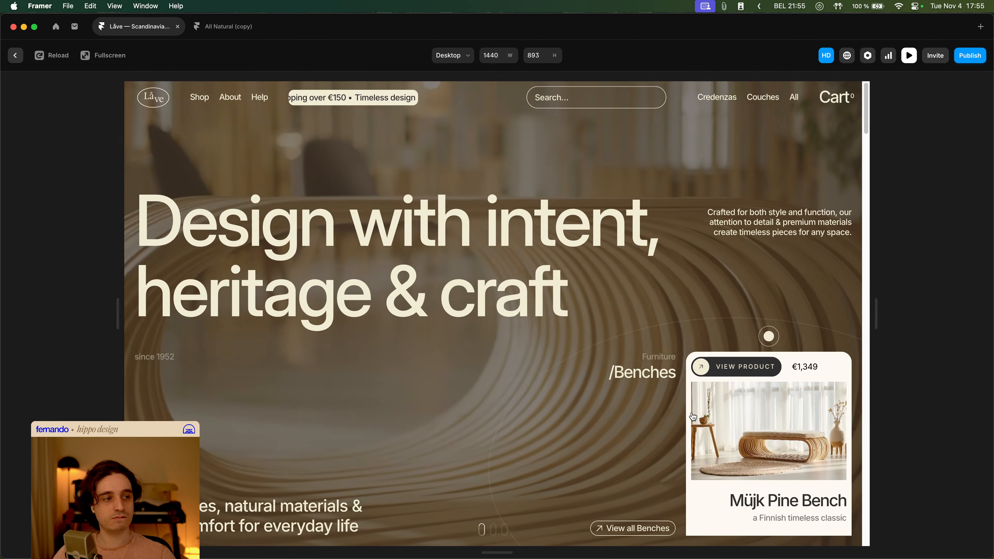
{"action": "scroll", "coordinate": [656, 398], "scroll_direction": "down", "scroll_amount": 10}
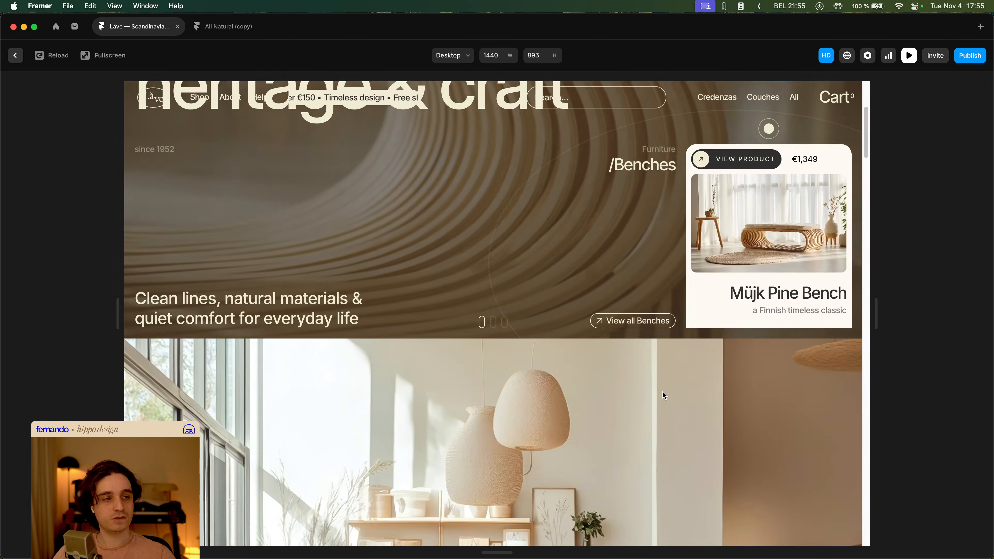
{"action": "scroll", "coordinate": [654, 310], "scroll_direction": "down", "scroll_amount": 15}
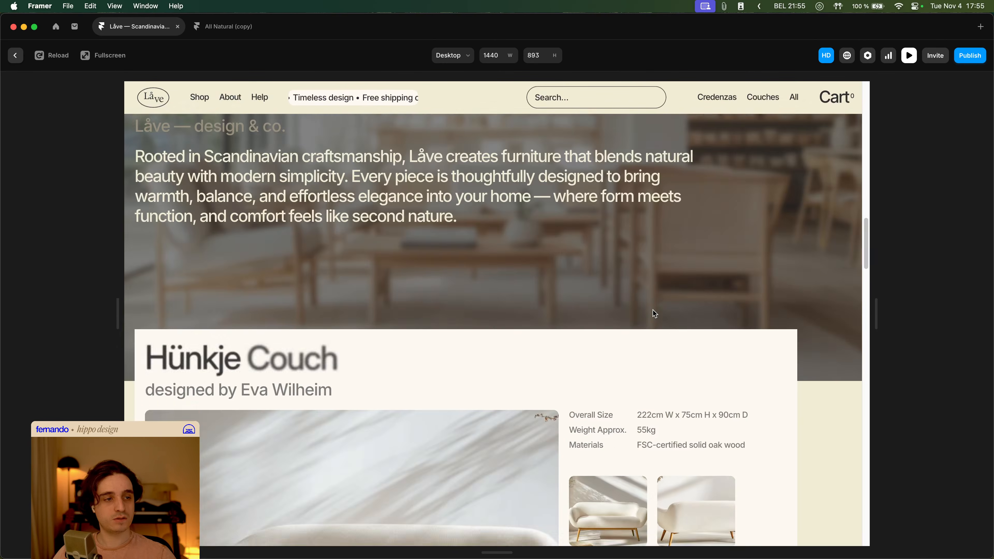
{"action": "scroll", "coordinate": [655, 313], "scroll_direction": "down", "scroll_amount": 5}
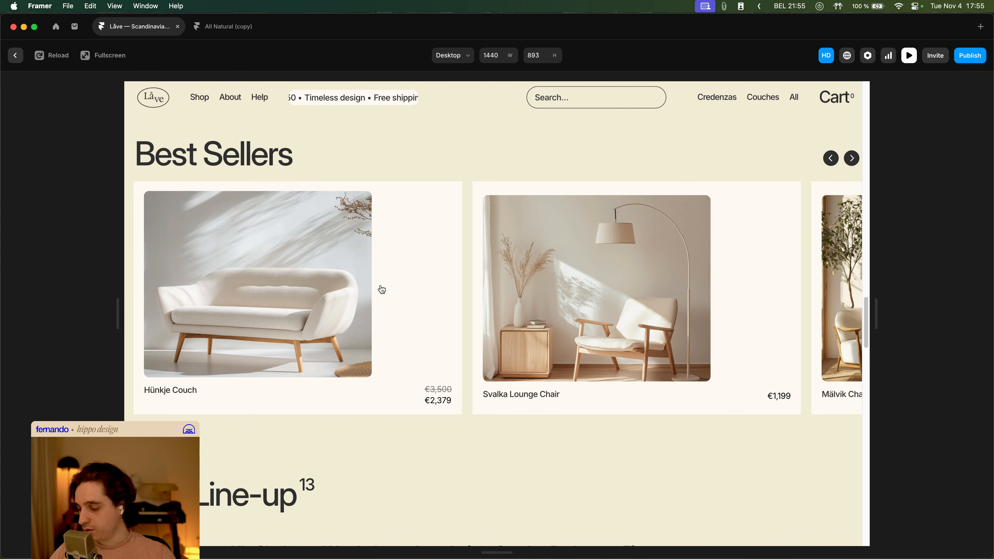
{"action": "left_click_drag", "start_coordinate": [136, 191], "coordinate": [851, 410]}
{"action": "key", "text": "Escape"}
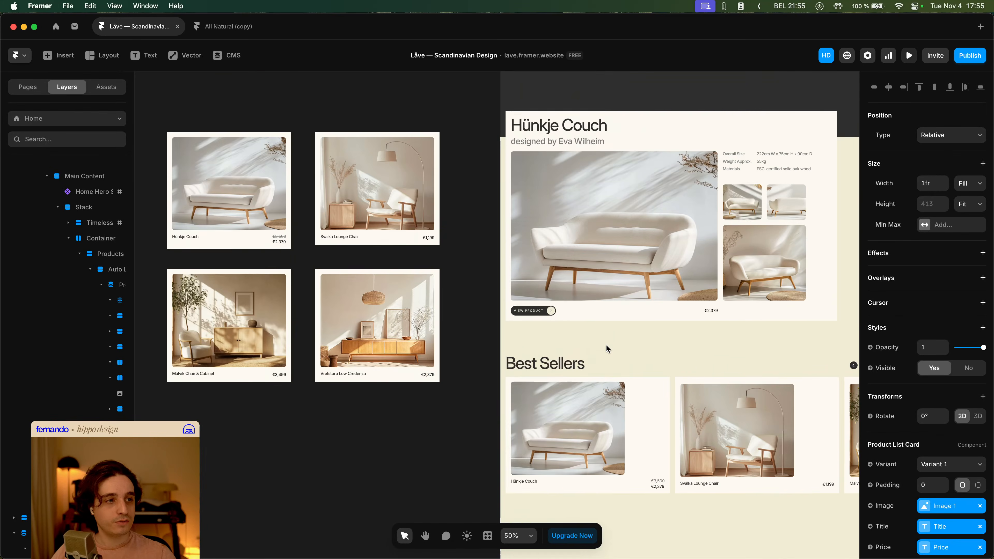
- Select the Best Sellers Products collection list and set its distribution to Start
{"action": "scroll", "coordinate": [606, 345], "scroll_direction": "down", "scroll_amount": 3}
{"action": "left_click", "coordinate": [619, 343]}
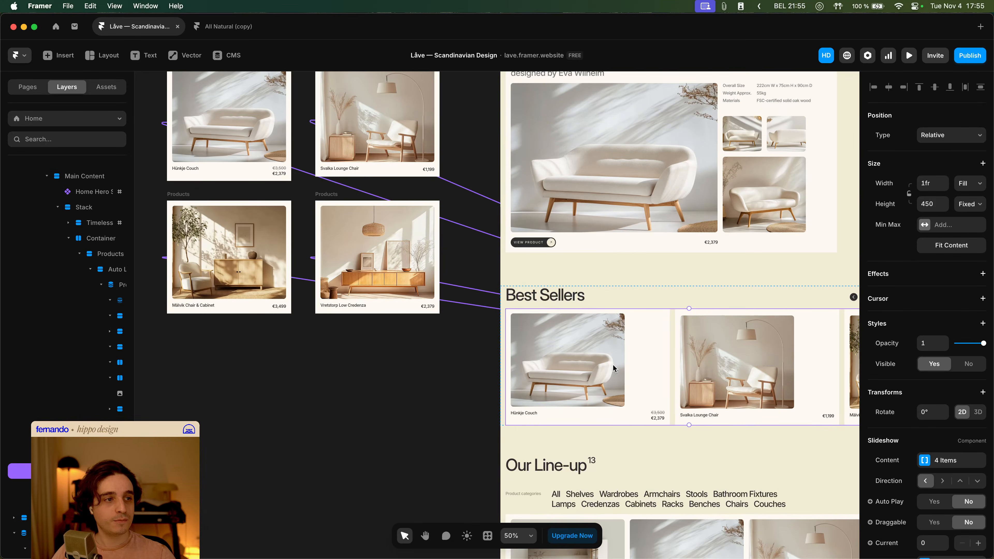
{"action": "left_click_drag", "start_coordinate": [613, 365], "coordinate": [717, 459]}
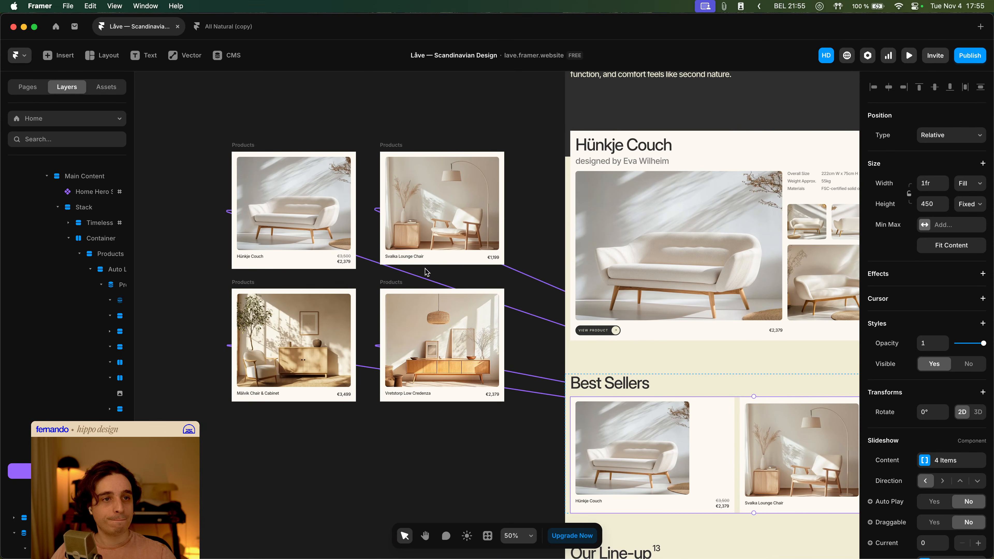
{"action": "left_click", "coordinate": [253, 150]}
{"action": "scroll", "coordinate": [518, 218], "scroll_direction": "down", "scroll_amount": 2}
{"action": "scroll", "coordinate": [455, 271], "scroll_direction": "right", "scroll_amount": 3}
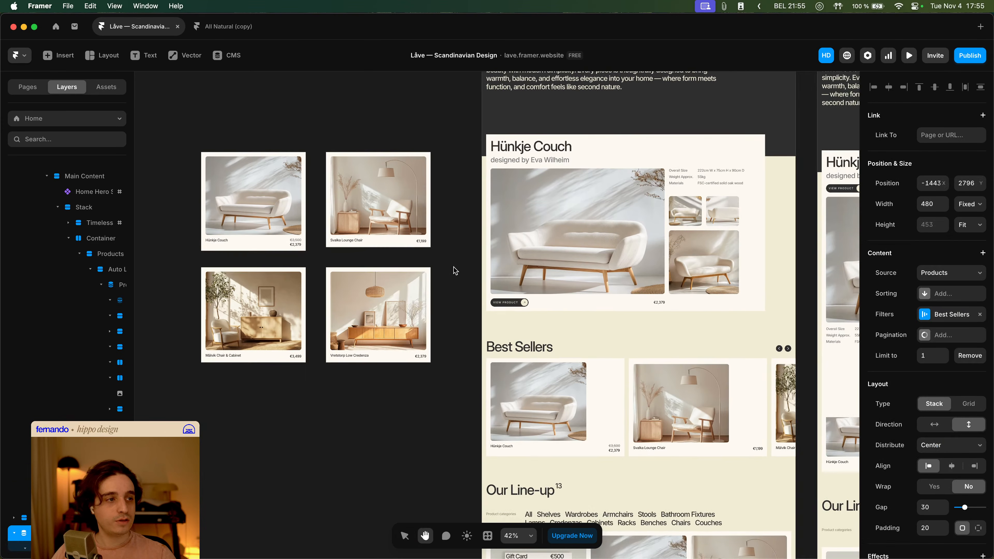
{"action": "scroll", "coordinate": [961, 378], "scroll_direction": "down", "scroll_amount": 3}
{"action": "left_click", "coordinate": [956, 378]}
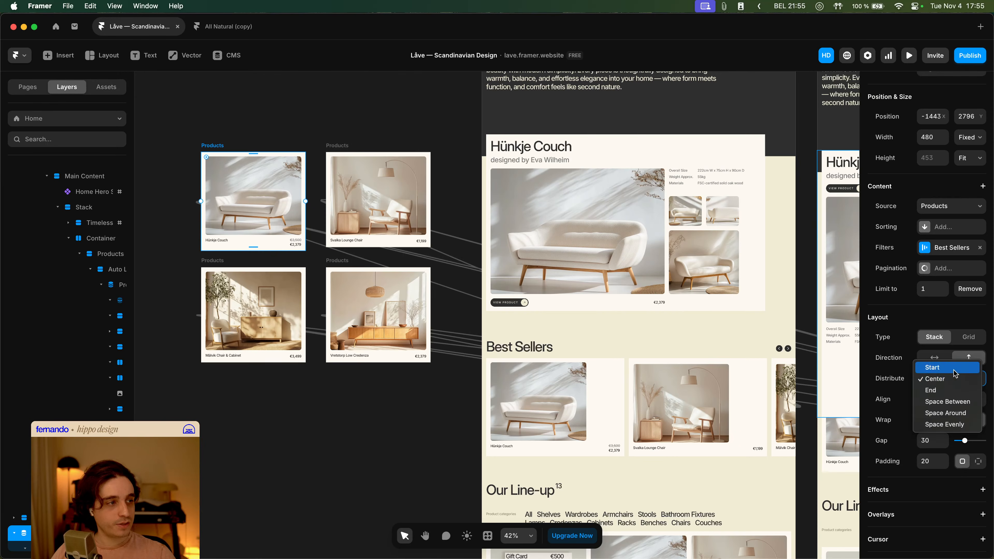
{"action": "left_click", "coordinate": [947, 366]}
- Set the first product card's height to Fill
{"action": "scroll", "coordinate": [537, 380], "scroll_direction": "right", "scroll_amount": 1}
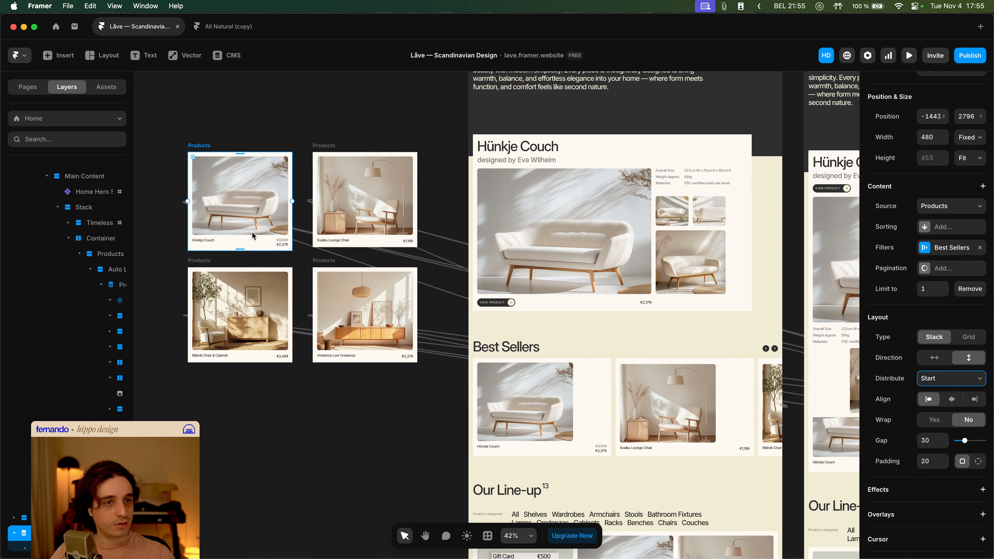
{"action": "left_click", "coordinate": [235, 223]}
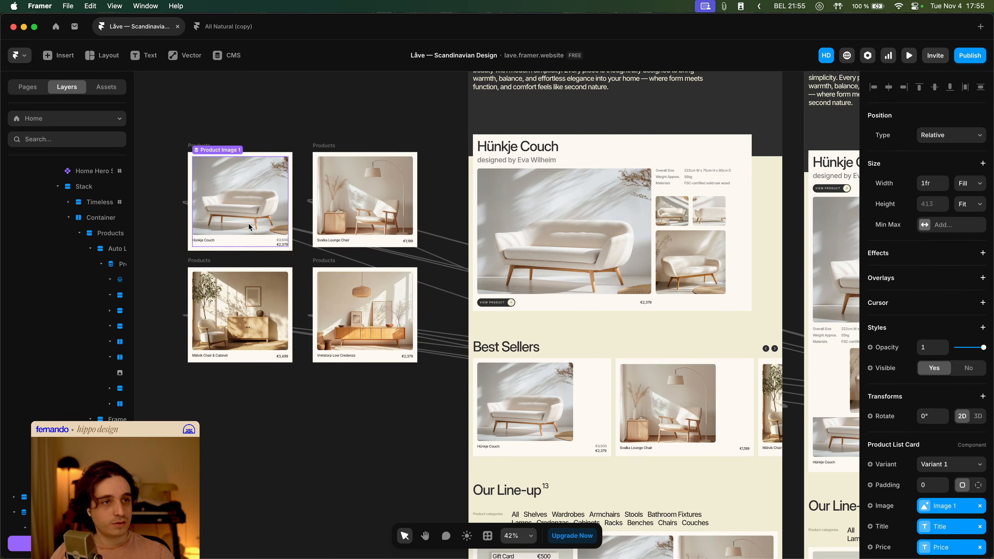
{"action": "left_click", "coordinate": [960, 206]}
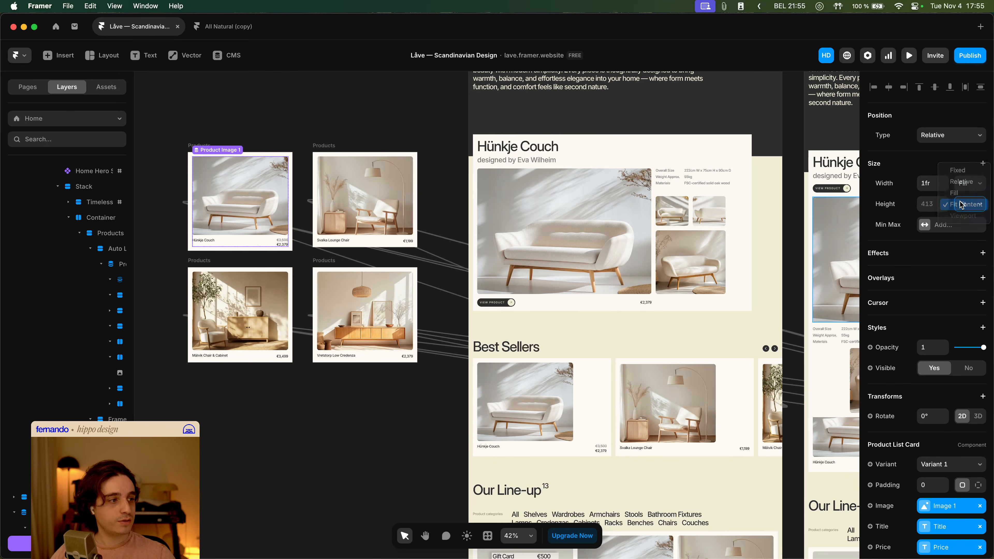
{"action": "left_click", "coordinate": [965, 204]}
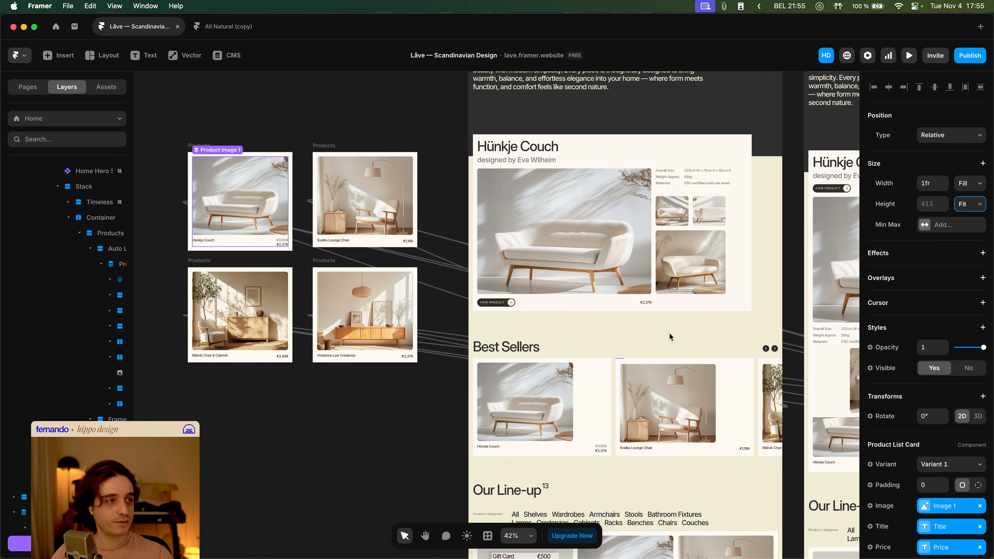
{"action": "left_click", "coordinate": [974, 202]}
{"action": "left_click", "coordinate": [970, 198]}
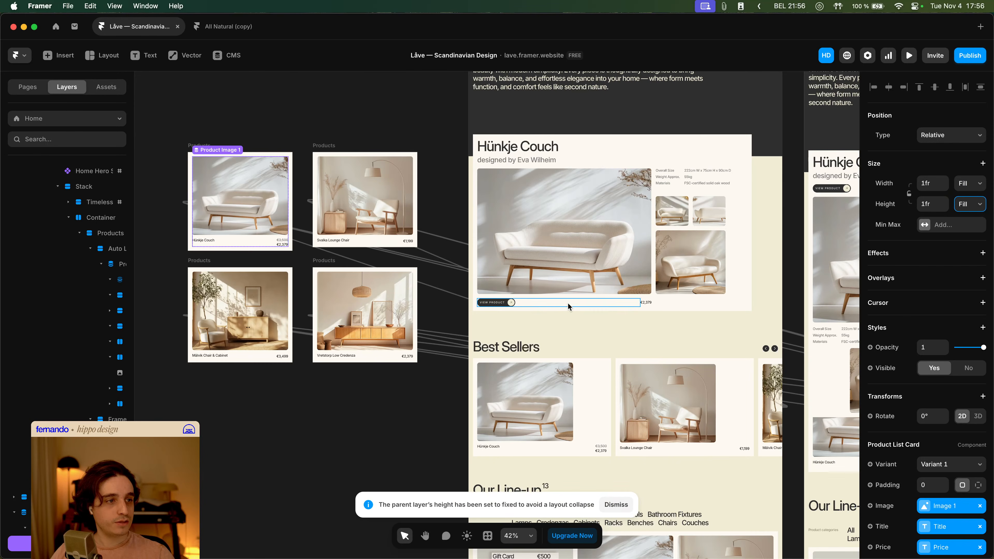
- Move the Best Sellers Products list further left on the canvas
{"action": "scroll", "coordinate": [488, 348], "scroll_direction": "right", "scroll_amount": 3}
{"action": "left_click", "coordinate": [510, 397]}
{"action": "scroll", "coordinate": [510, 397], "scroll_direction": "down", "scroll_amount": 2}
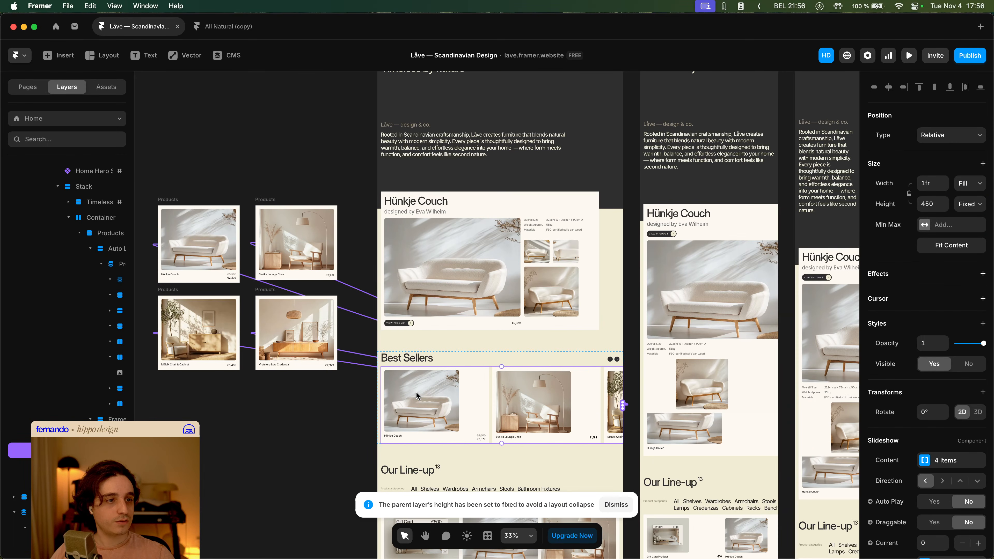
{"action": "left_click_drag", "start_coordinate": [418, 395], "coordinate": [518, 392]}
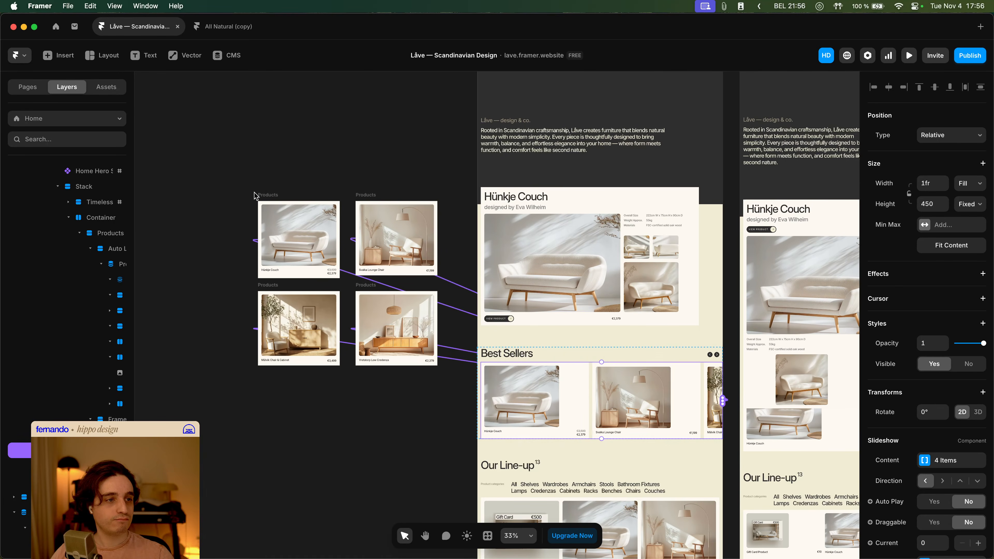
{"action": "left_click_drag", "start_coordinate": [256, 196], "coordinate": [210, 195]}
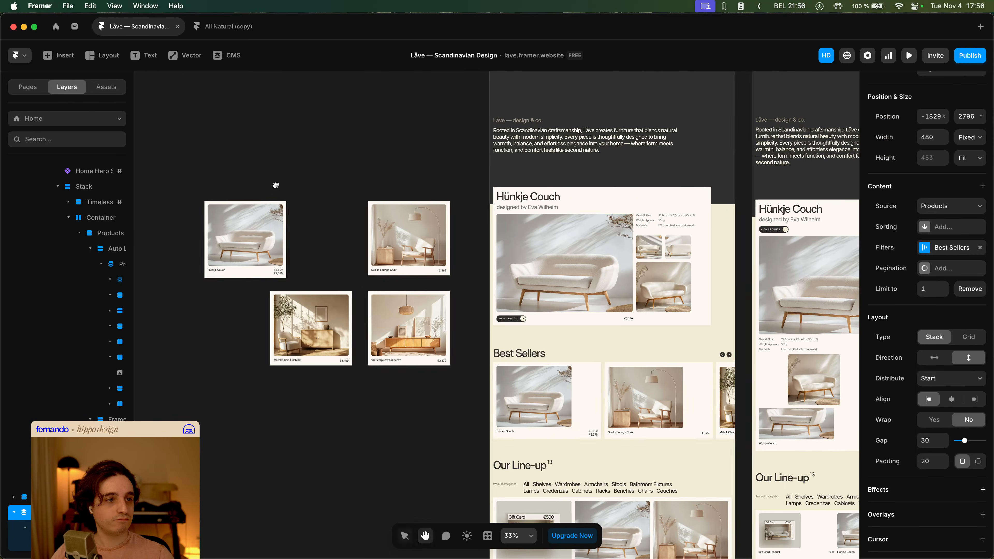
{"action": "scroll", "coordinate": [318, 198], "scroll_direction": "up", "scroll_amount": 5}
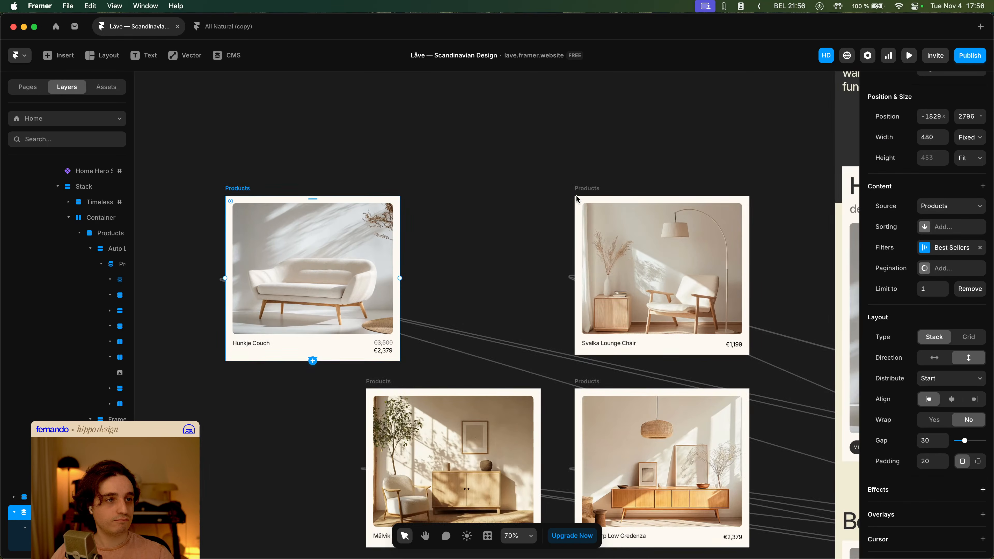
{"action": "scroll", "coordinate": [562, 241], "scroll_direction": "down", "scroll_amount": 4}
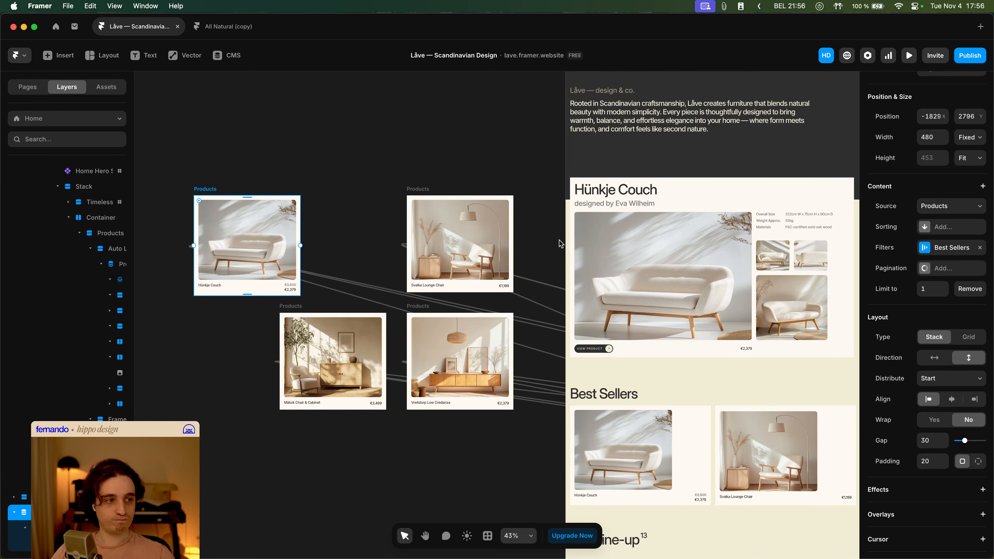
- Select the first product card instance and change its height to Fill once more
{"action": "left_click", "coordinate": [265, 234]}
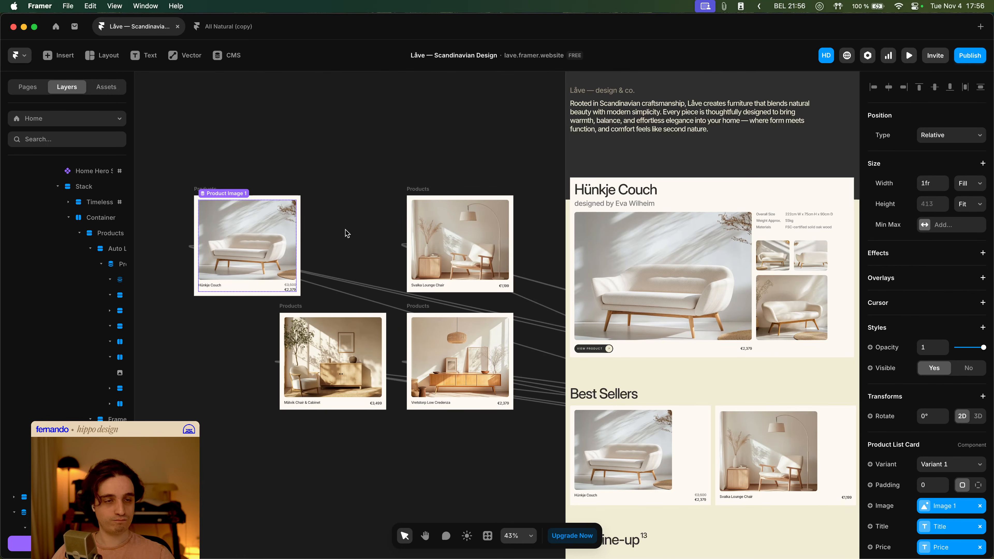
{"action": "left_click", "coordinate": [970, 203]}
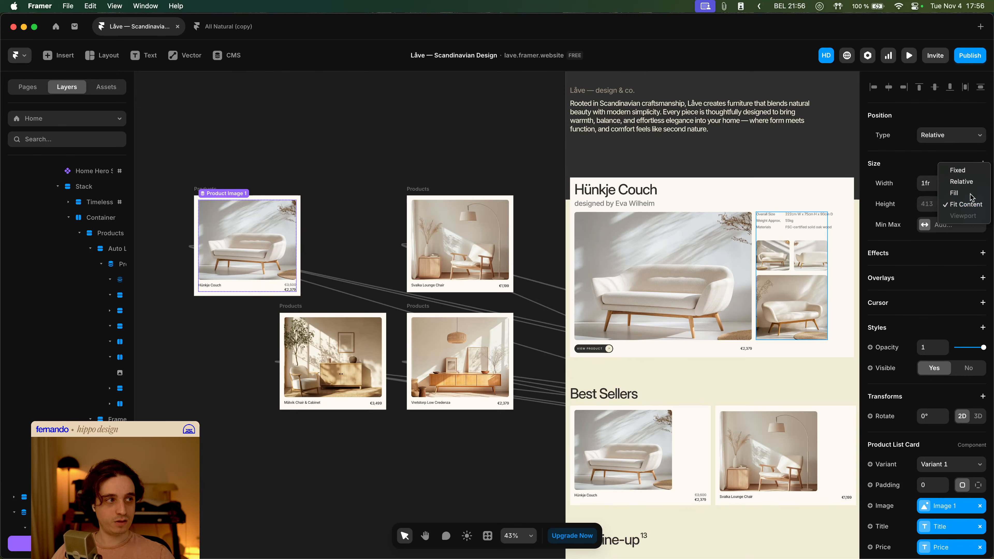
{"action": "left_click", "coordinate": [966, 212]}
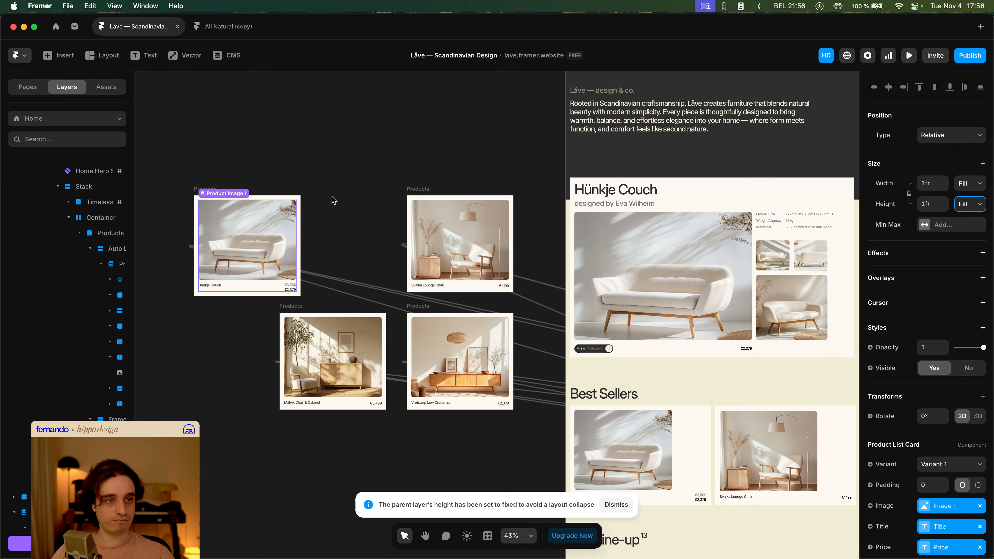
- Open the Product List Card component and set the primary variant's Stack height to Fill
{"action": "double_click", "coordinate": [244, 237]}
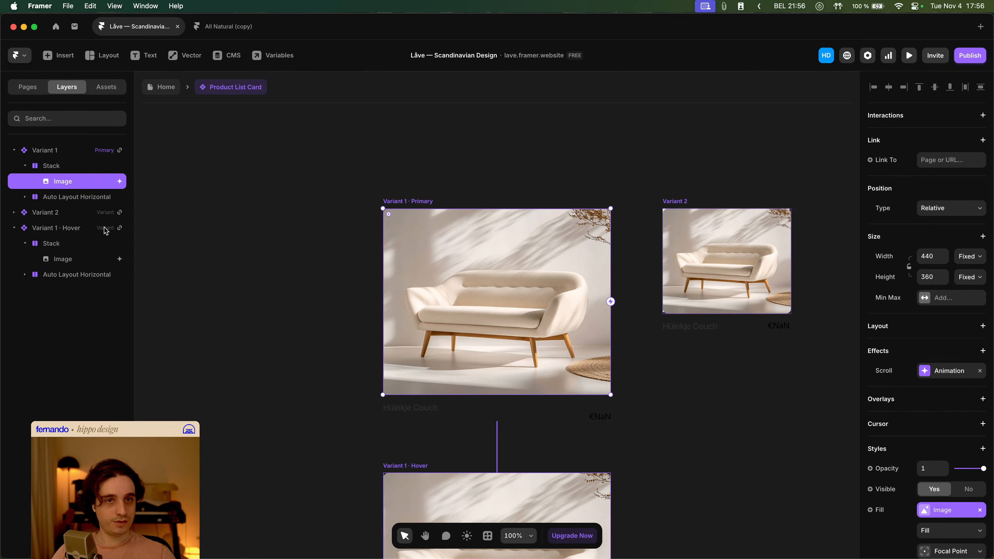
{"action": "left_click", "coordinate": [68, 167]}
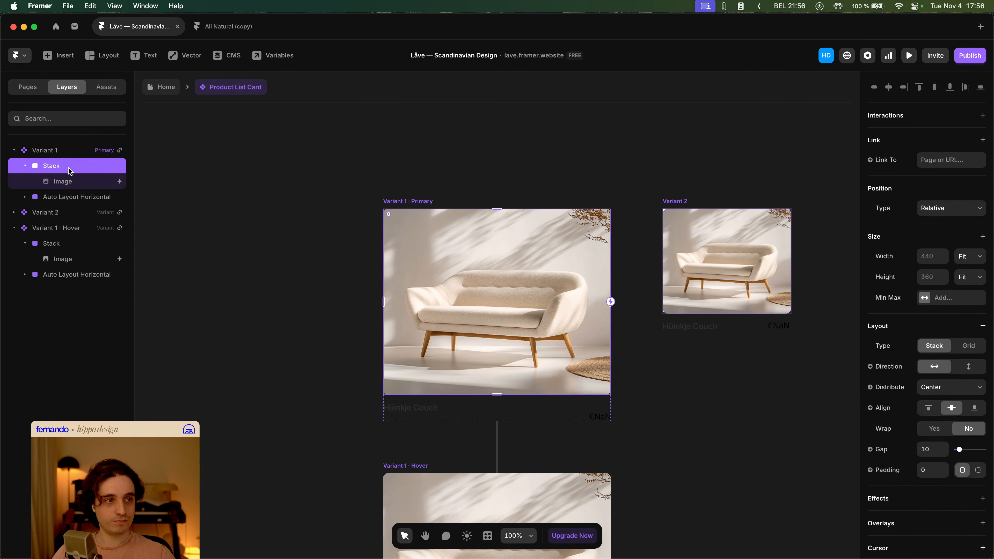
{"action": "left_click", "coordinate": [81, 154]}
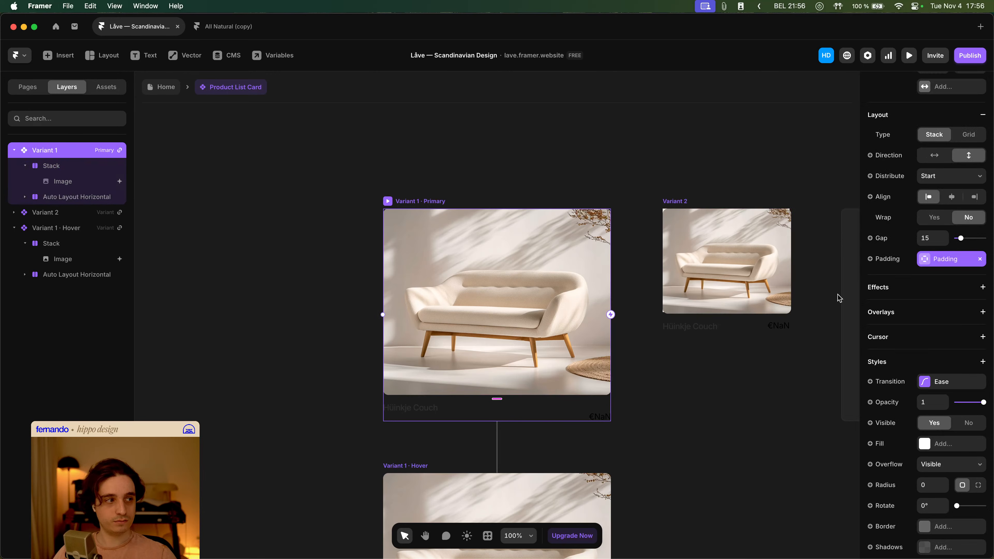
{"action": "left_click", "coordinate": [26, 166]}
{"action": "left_click", "coordinate": [68, 165]}
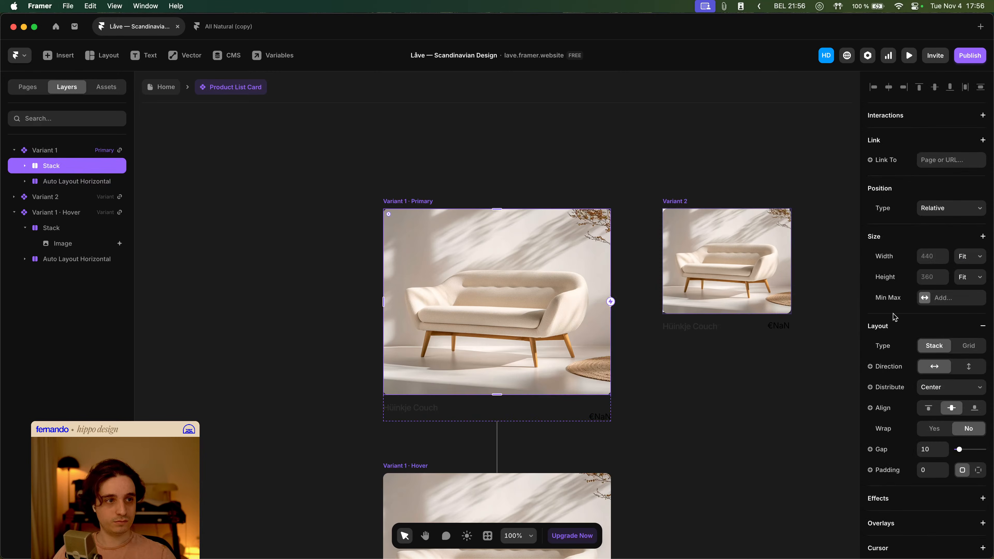
{"action": "left_click", "coordinate": [970, 276]}
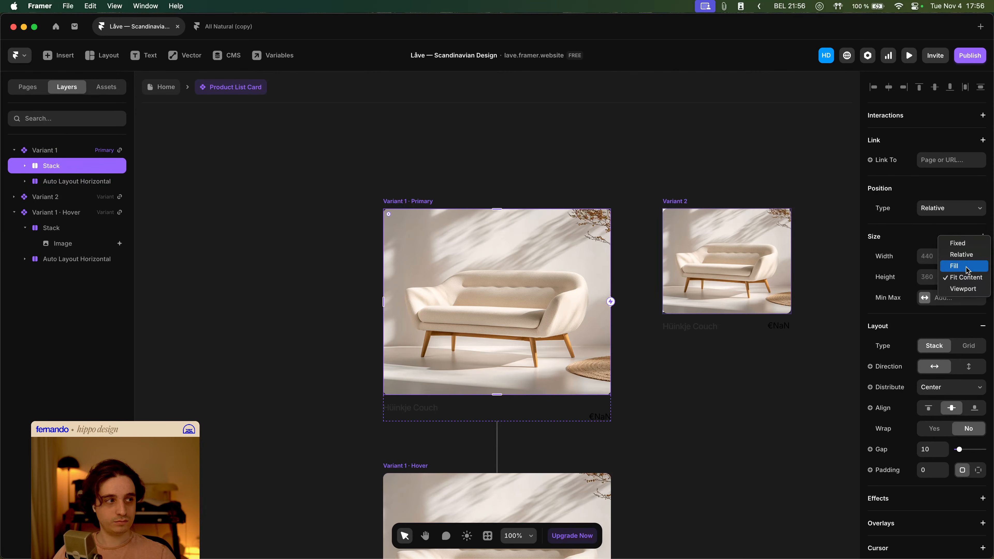
{"action": "left_click", "coordinate": [916, 267]}
{"action": "key", "text": "super+z"}
{"action": "key", "text": "super+shift+z"}
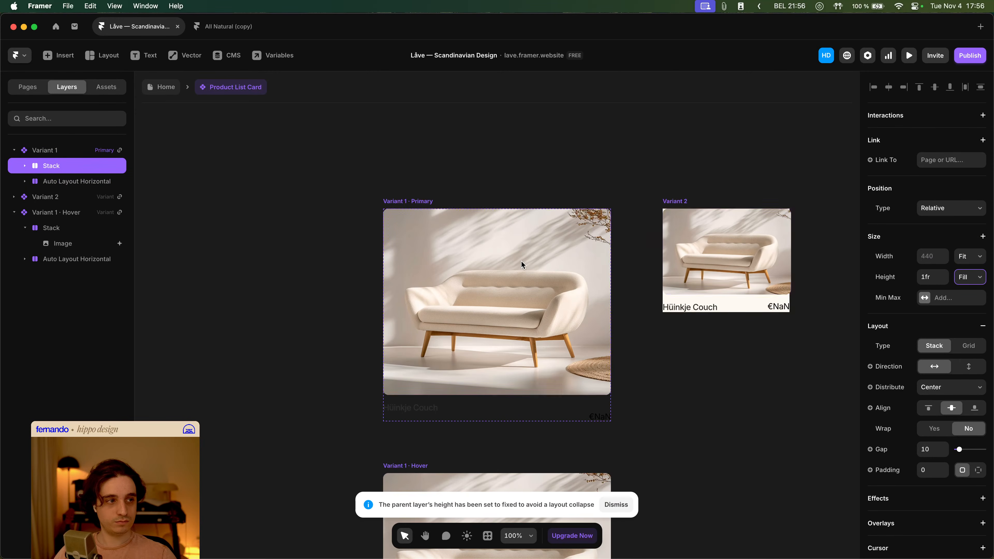
{"action": "key", "text": "super+z"}
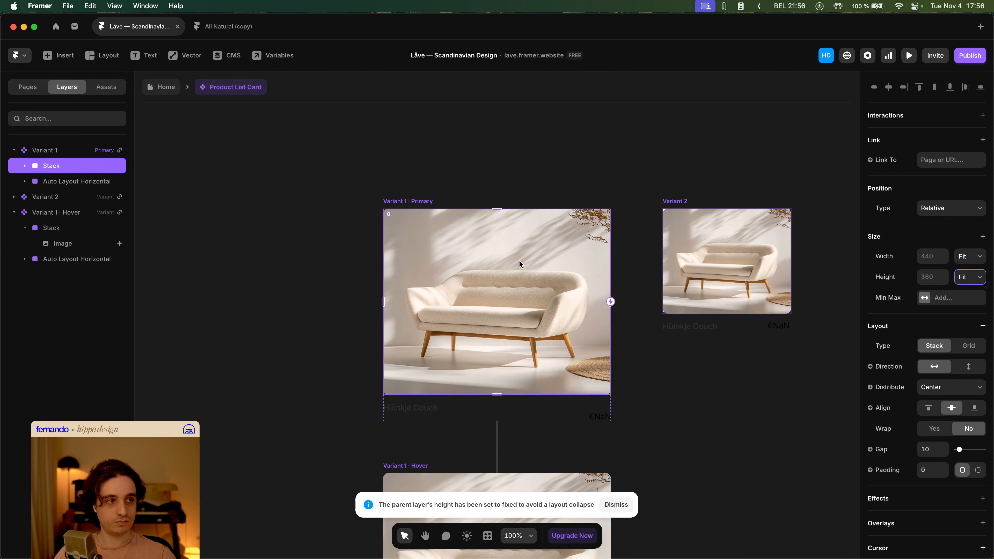
{"action": "key", "text": "super+shift+z"}
- Set the primary variant's Stack width to Fill and return to the Home page
{"action": "left_click", "coordinate": [676, 204]}
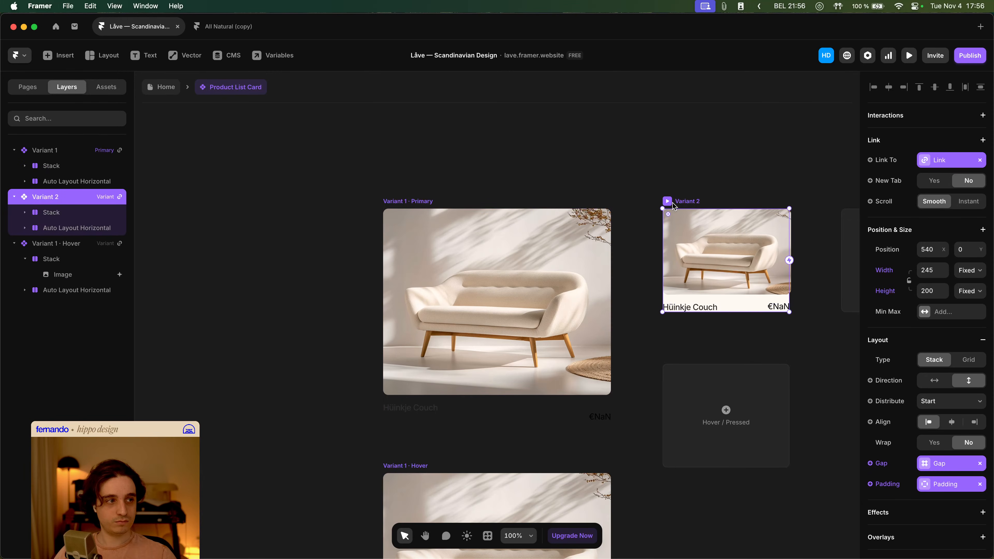
{"action": "left_click", "coordinate": [516, 242]}
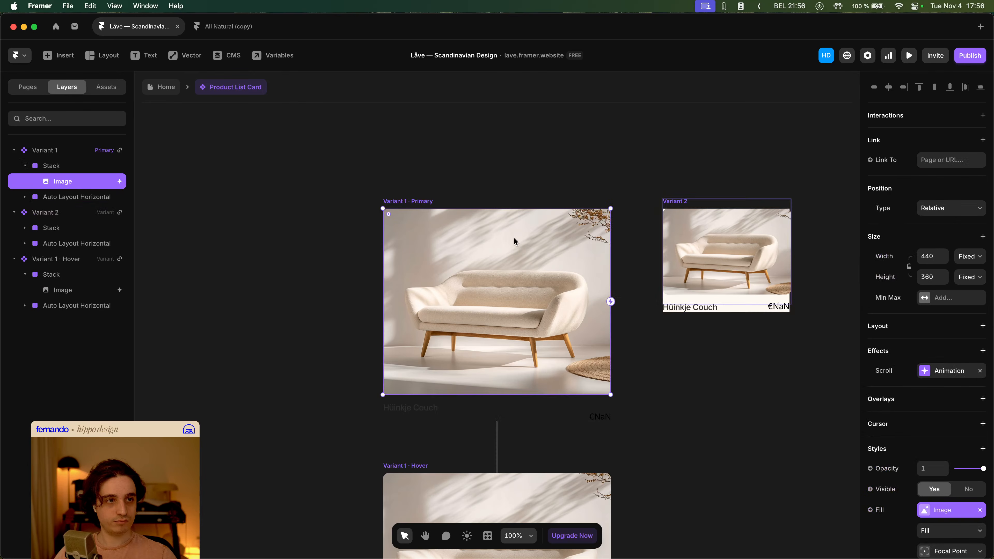
{"action": "left_click", "coordinate": [65, 170]}
{"action": "left_click", "coordinate": [970, 256]}
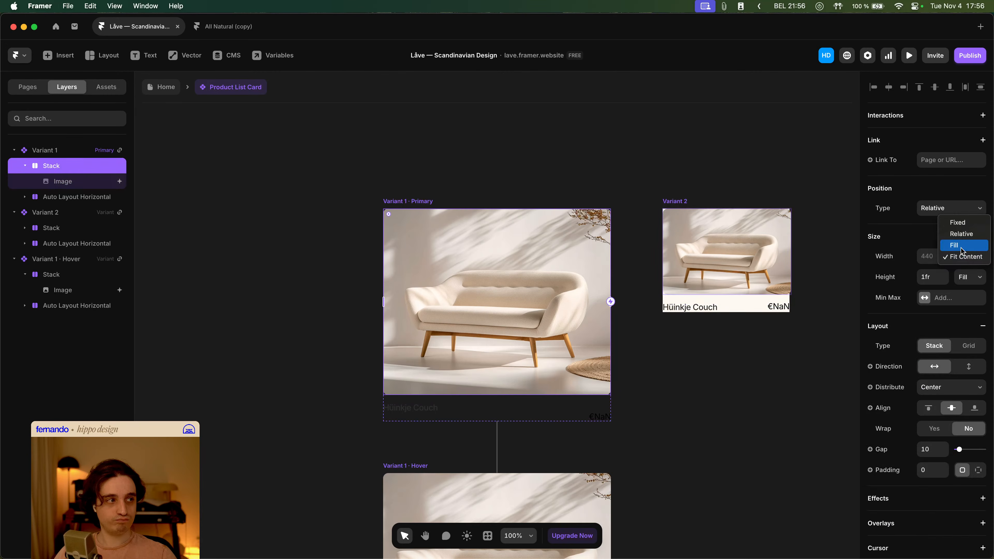
{"action": "left_click", "coordinate": [964, 252]}
{"action": "left_click", "coordinate": [450, 156]}
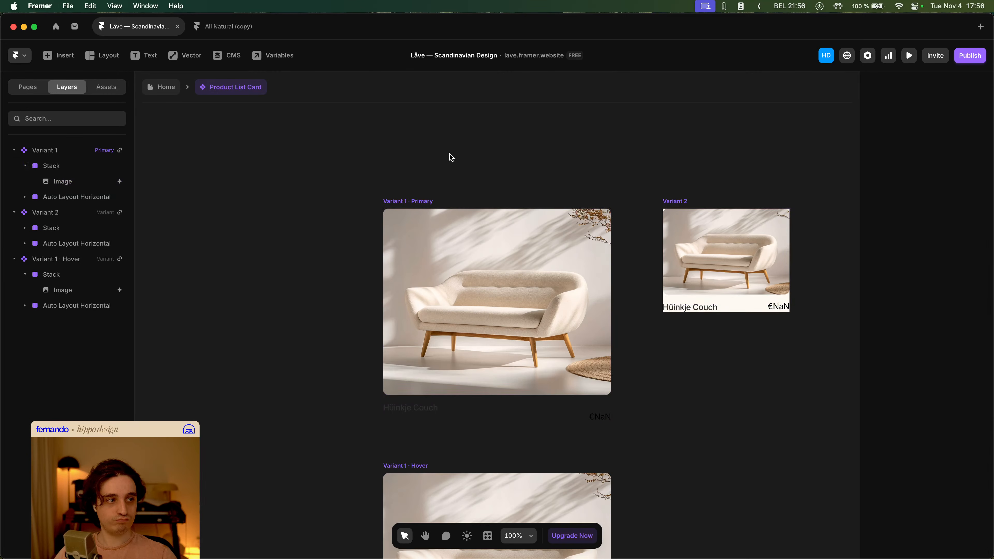
{"action": "left_click", "coordinate": [160, 87]}
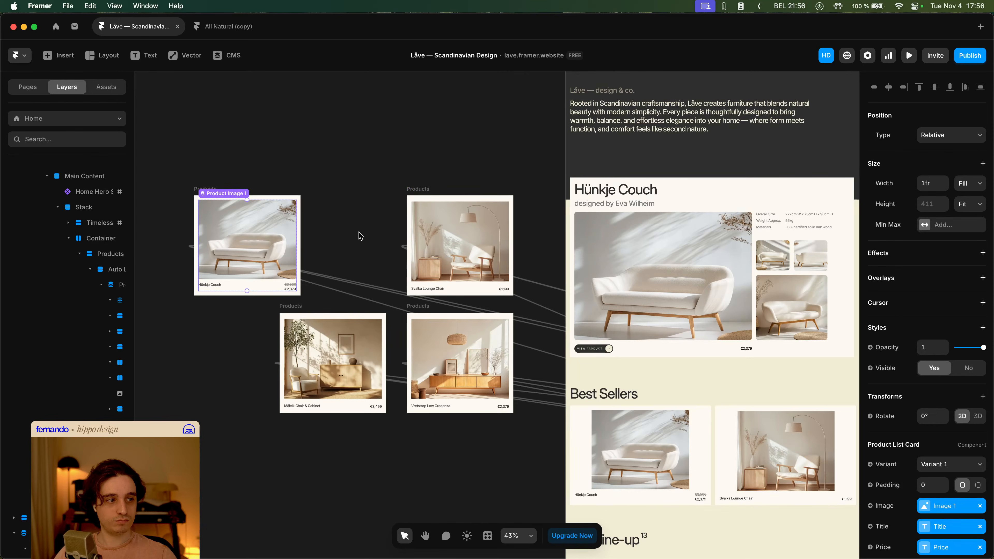
- Reopen the Product List Card component, undo the Stack's width Fill change and return to Home
{"action": "scroll", "coordinate": [384, 239], "scroll_direction": "down", "scroll_amount": 5}
{"action": "scroll", "coordinate": [431, 298], "scroll_direction": "right", "scroll_amount": 3}
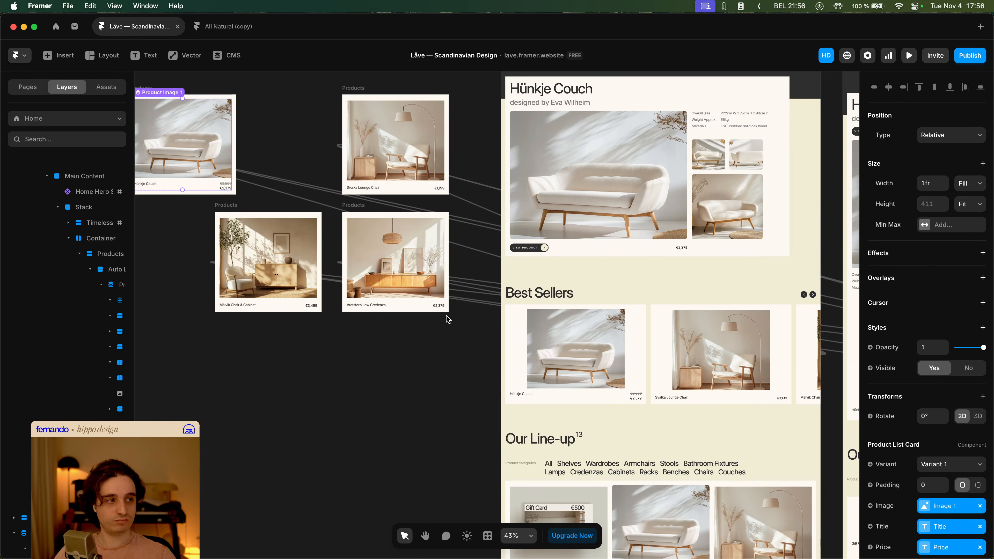
{"action": "scroll", "coordinate": [447, 316], "scroll_direction": "left", "scroll_amount": 3}
{"action": "double_click", "coordinate": [337, 301]}
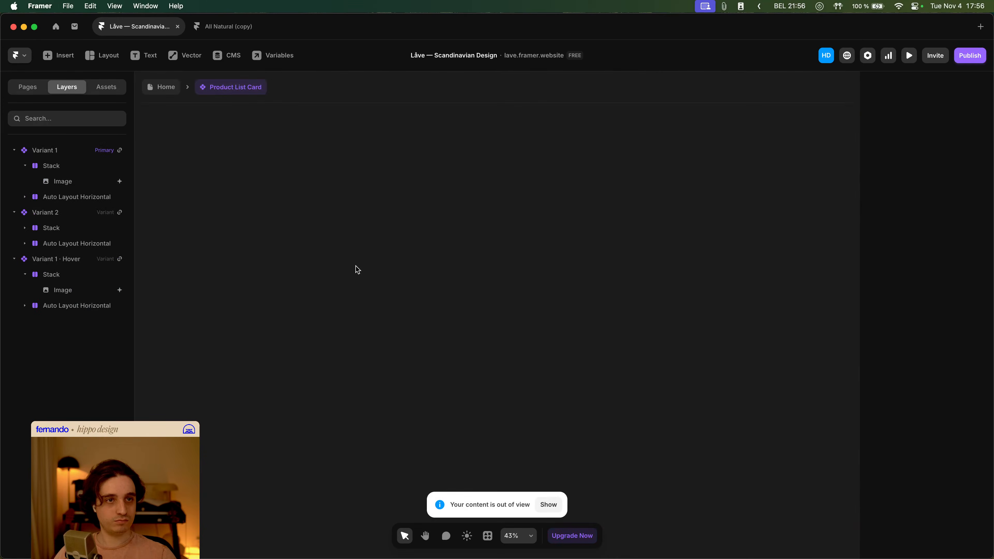
{"action": "left_click", "coordinate": [548, 505]}
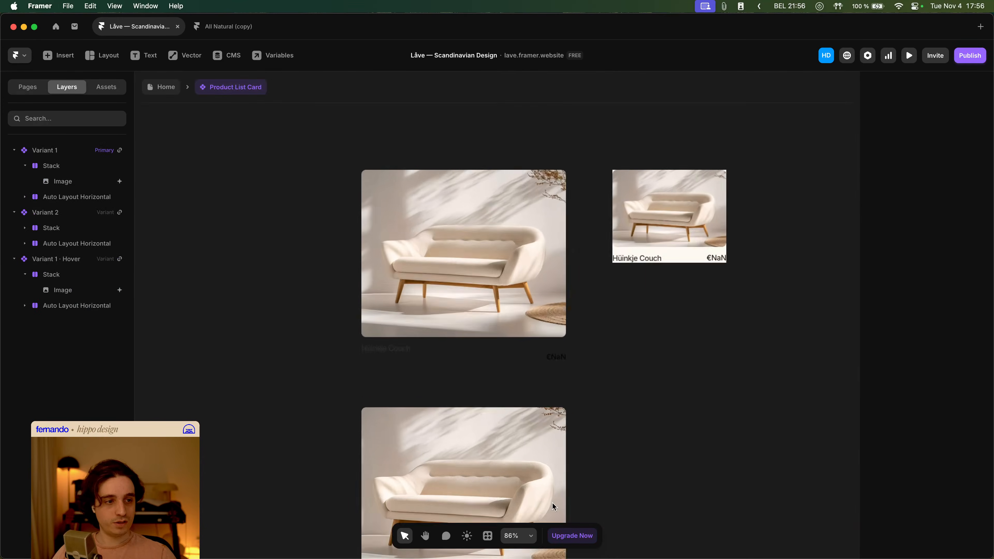
{"action": "left_click", "coordinate": [83, 168]}
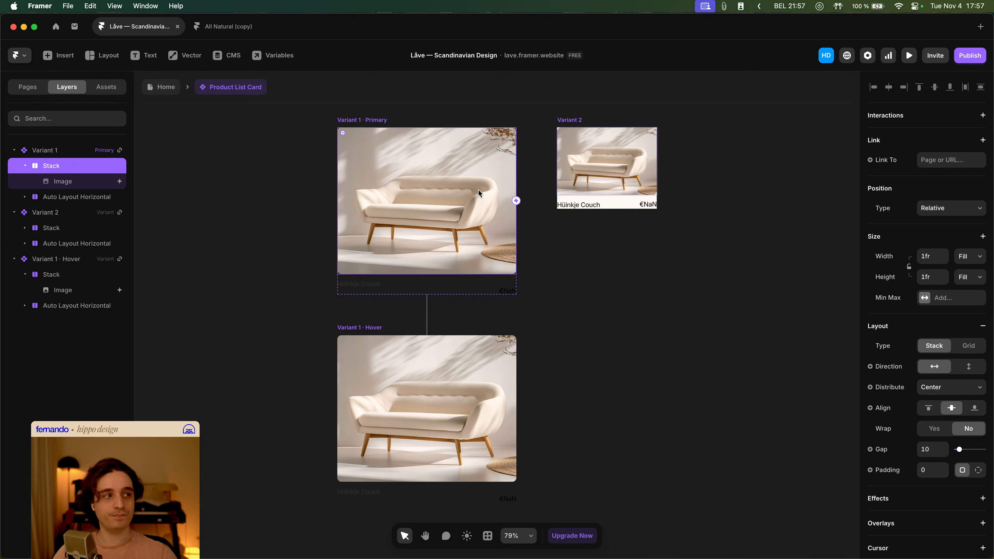
{"action": "key", "text": "super+z"}
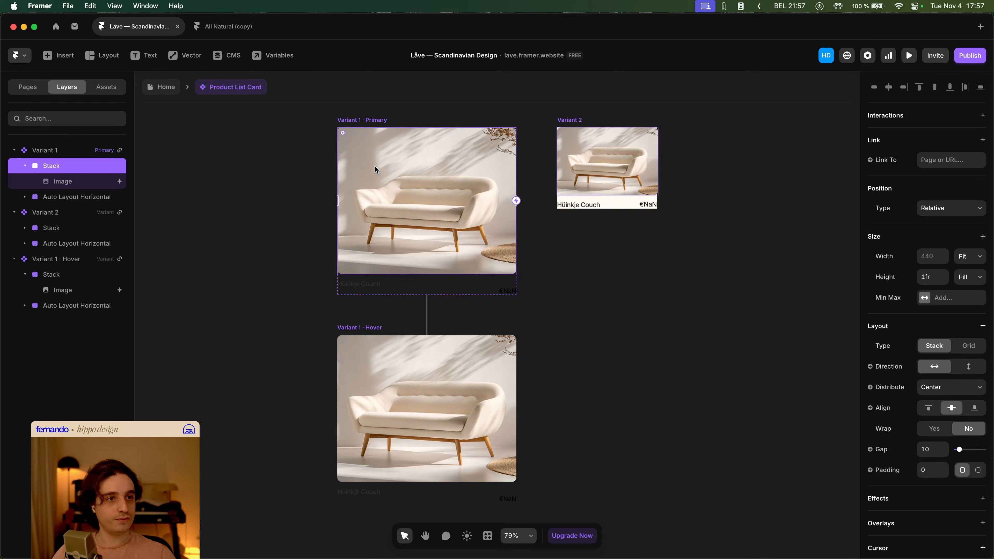
{"action": "left_click", "coordinate": [163, 89]}
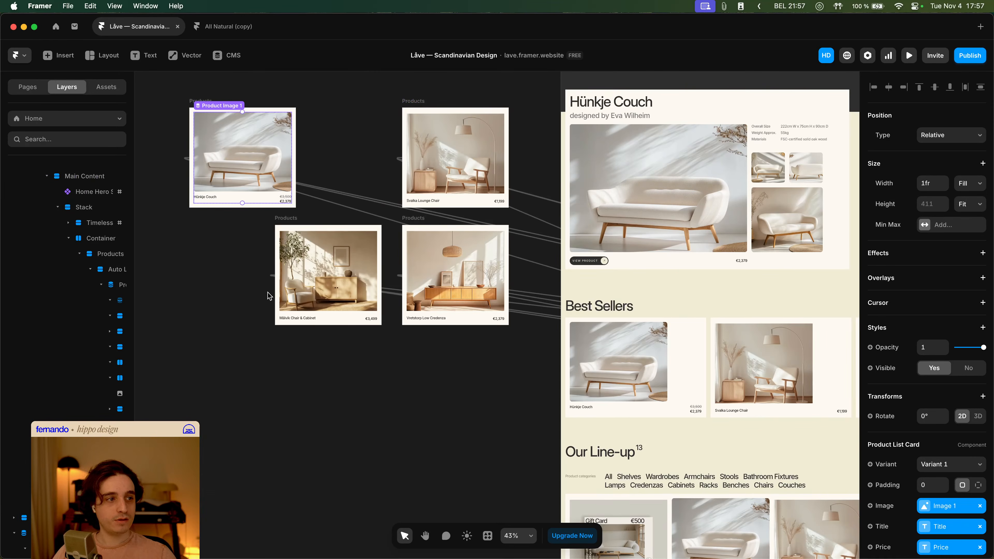
- Select the Best Sellers slideshow and set its item alignment to top
{"action": "scroll", "coordinate": [340, 361], "scroll_direction": "right", "scroll_amount": 7}
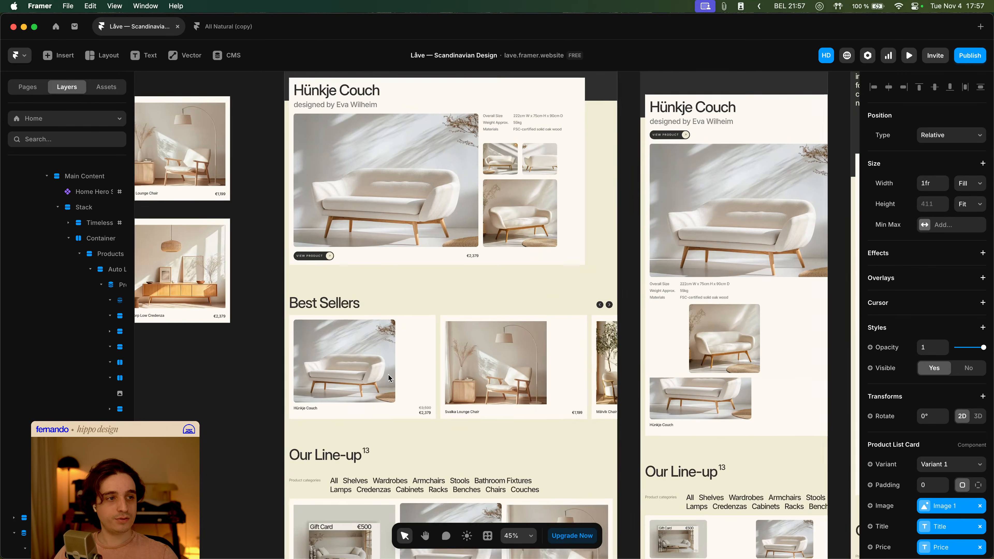
{"action": "scroll", "coordinate": [388, 374], "scroll_direction": "up", "scroll_amount": 4}
{"action": "key", "text": "shift+super+4"}
{"action": "left_click_drag", "start_coordinate": [258, 251], "coordinate": [584, 470]}
{"action": "left_click", "coordinate": [510, 391]}
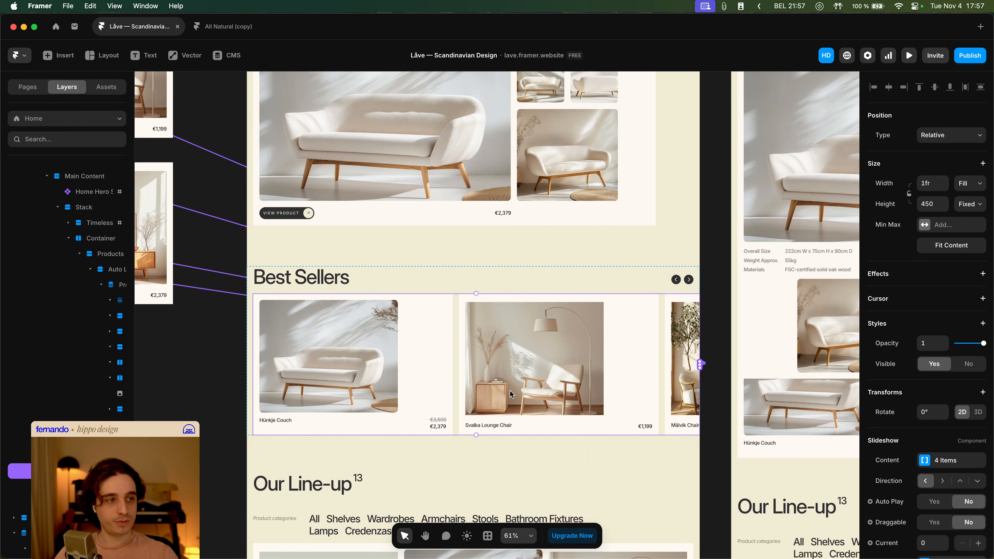
{"action": "scroll", "coordinate": [887, 377], "scroll_direction": "down", "scroll_amount": 4}
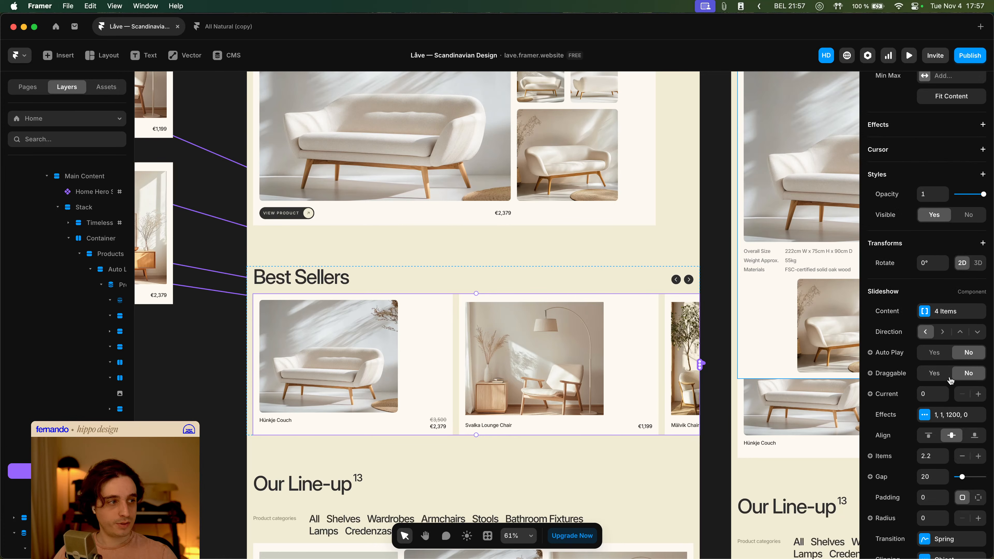
{"action": "scroll", "coordinate": [952, 381], "scroll_direction": "down", "scroll_amount": 2}
{"action": "left_click", "coordinate": [928, 359]}
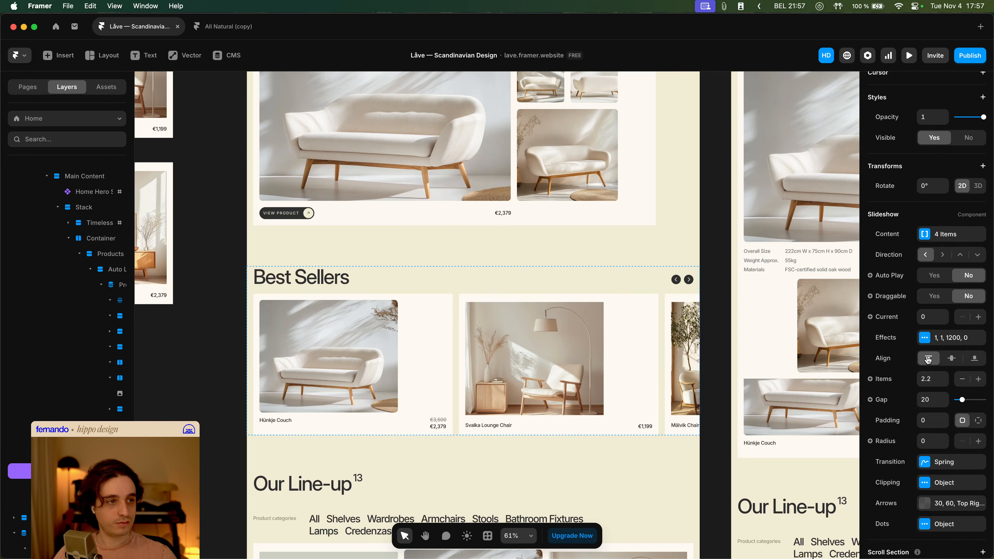
- Examine the Products collection lists that feed the Best Sellers slideshow
{"action": "scroll", "coordinate": [548, 353], "scroll_direction": "down", "scroll_amount": 3}
{"action": "scroll", "coordinate": [470, 344], "scroll_direction": "left", "scroll_amount": 10}
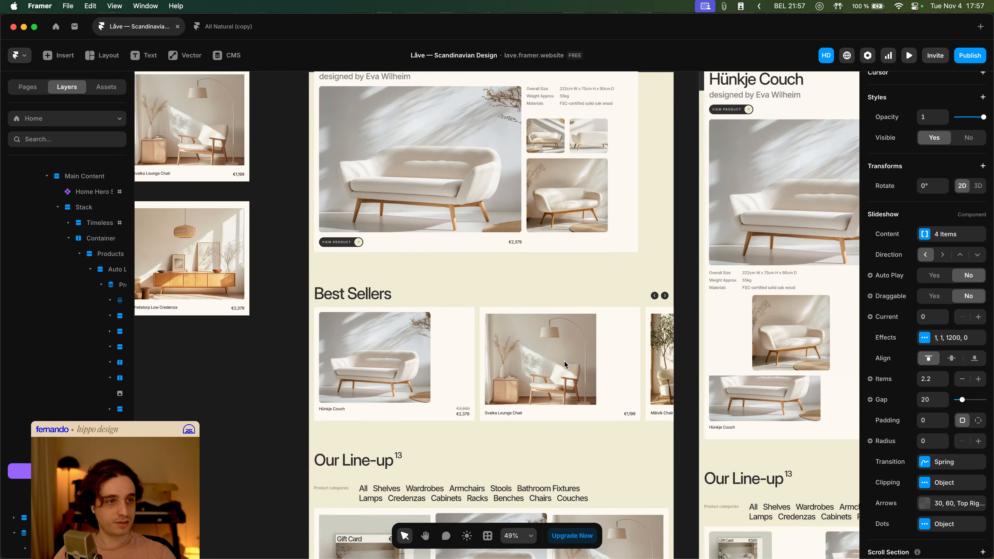
{"action": "scroll", "coordinate": [454, 329], "scroll_direction": "left", "scroll_amount": 5}
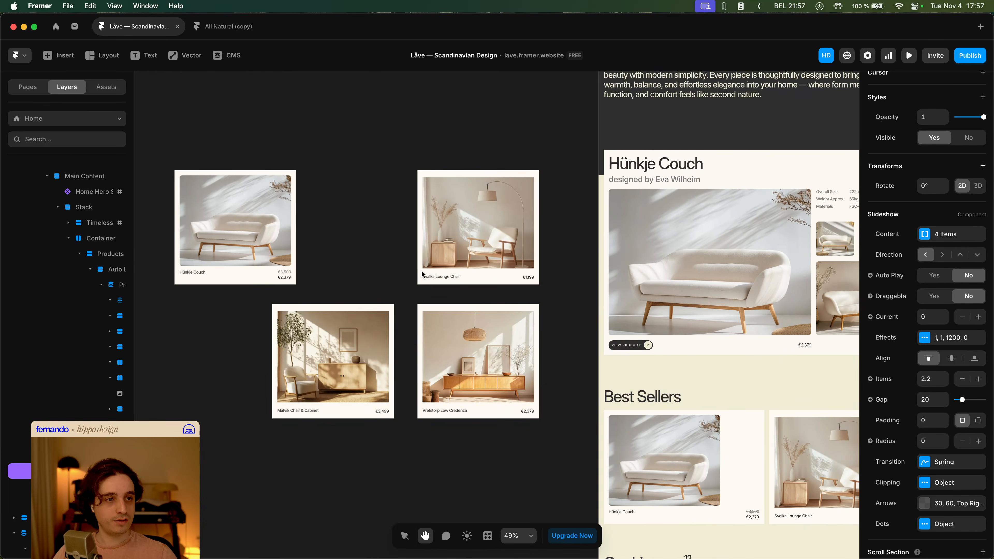
{"action": "left_click", "coordinate": [428, 165]}
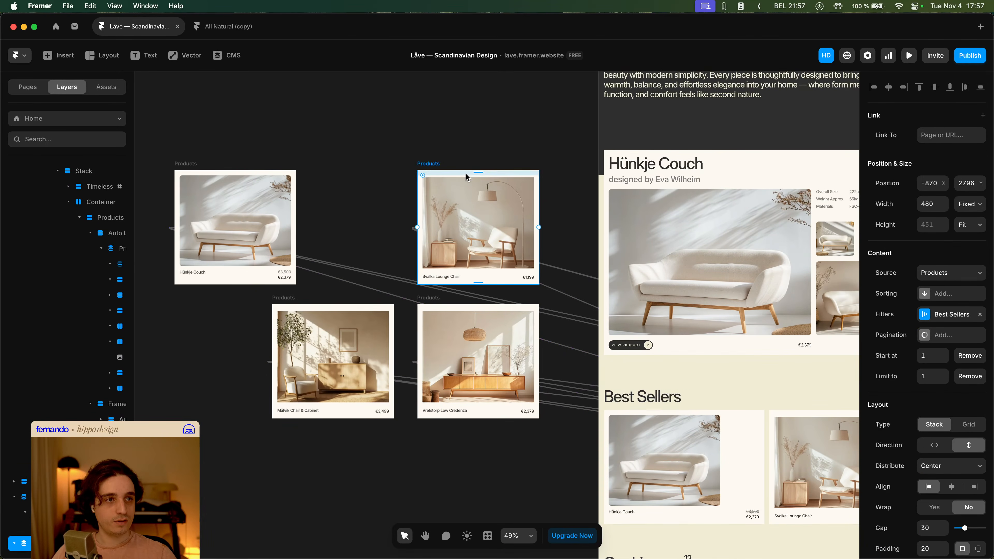
{"action": "scroll", "coordinate": [466, 178], "scroll_direction": "up", "scroll_amount": 10}
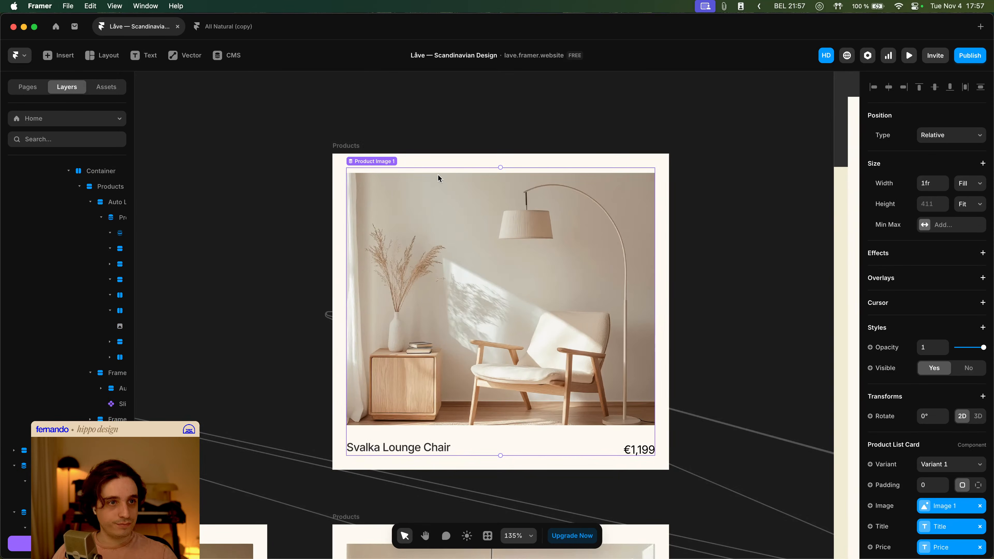
{"action": "scroll", "coordinate": [452, 179], "scroll_direction": "down", "scroll_amount": 10}
{"action": "scroll", "coordinate": [476, 224], "scroll_direction": "down", "scroll_amount": 5}
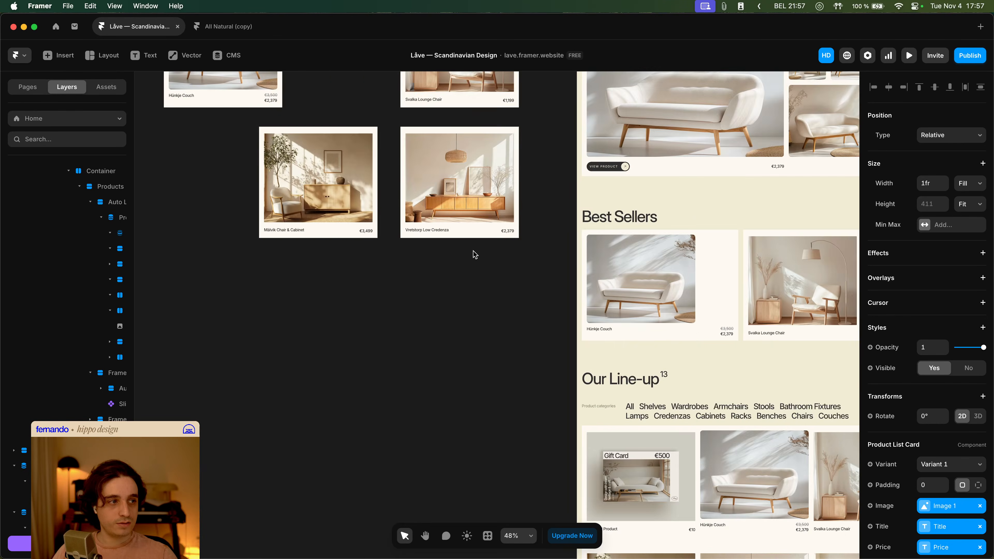
{"action": "scroll", "coordinate": [473, 255], "scroll_direction": "right", "scroll_amount": 6}
{"action": "left_click", "coordinate": [459, 253]}
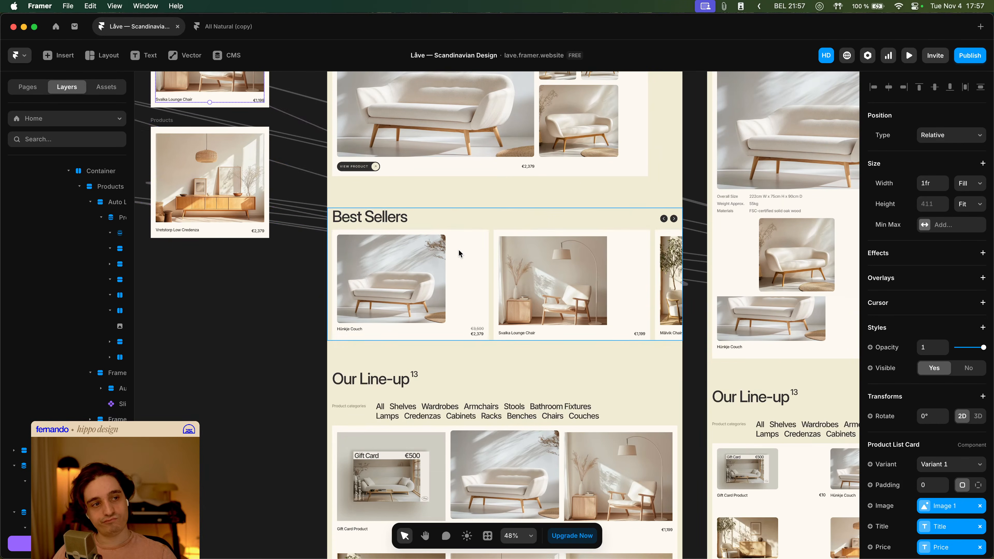
{"action": "double_click", "coordinate": [459, 253]}
{"action": "key", "text": "Escape"}
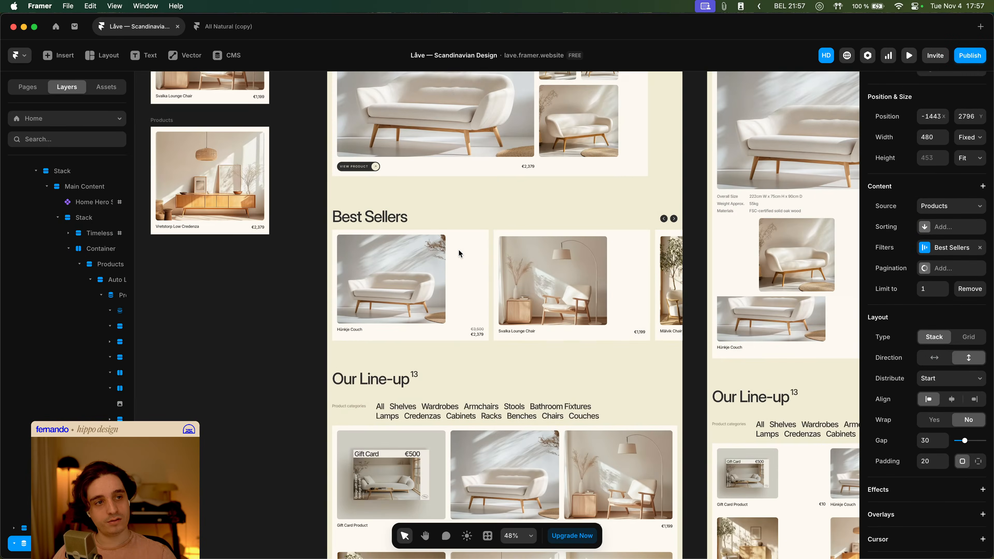
- Inspect the second Products list's card and open the Svalka Lounge Chair CMS item
{"action": "double_click", "coordinate": [395, 269]}
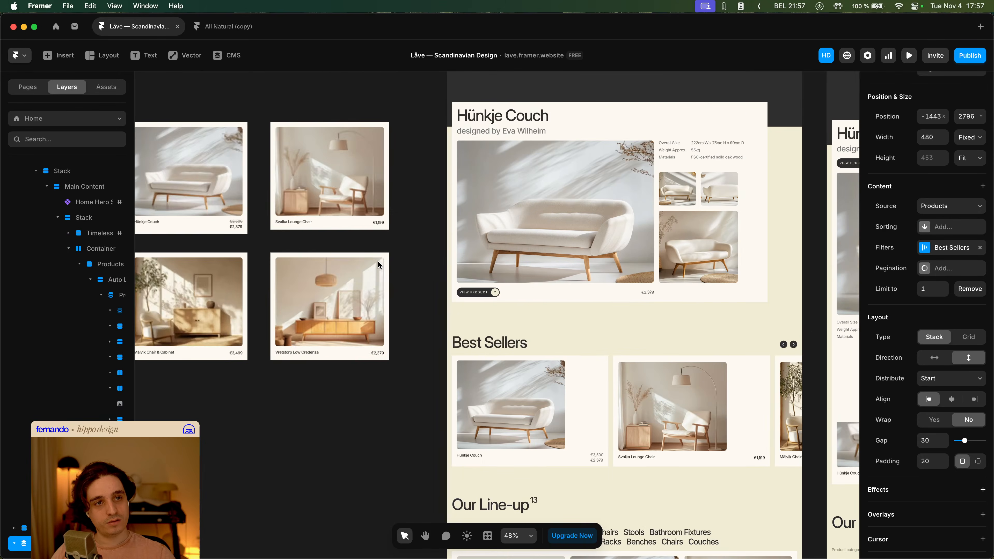
{"action": "left_click", "coordinate": [306, 161]}
{"action": "scroll", "coordinate": [276, 123], "scroll_direction": "up", "scroll_amount": 5}
{"action": "scroll", "coordinate": [277, 122], "scroll_direction": "up", "scroll_amount": 2}
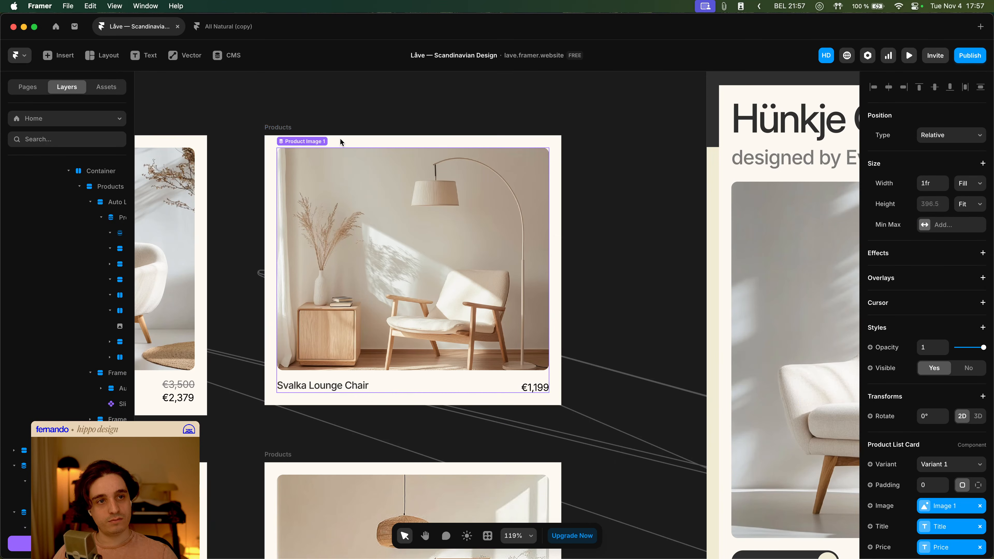
{"action": "left_click", "coordinate": [409, 141]}
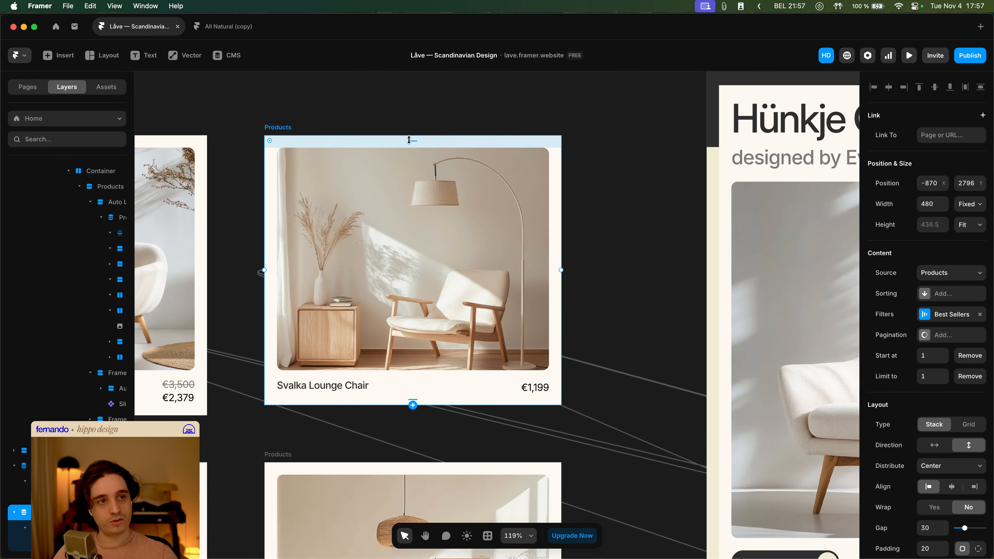
{"action": "left_click", "coordinate": [417, 211]}
{"action": "scroll", "coordinate": [500, 212], "scroll_direction": "down", "scroll_amount": 3}
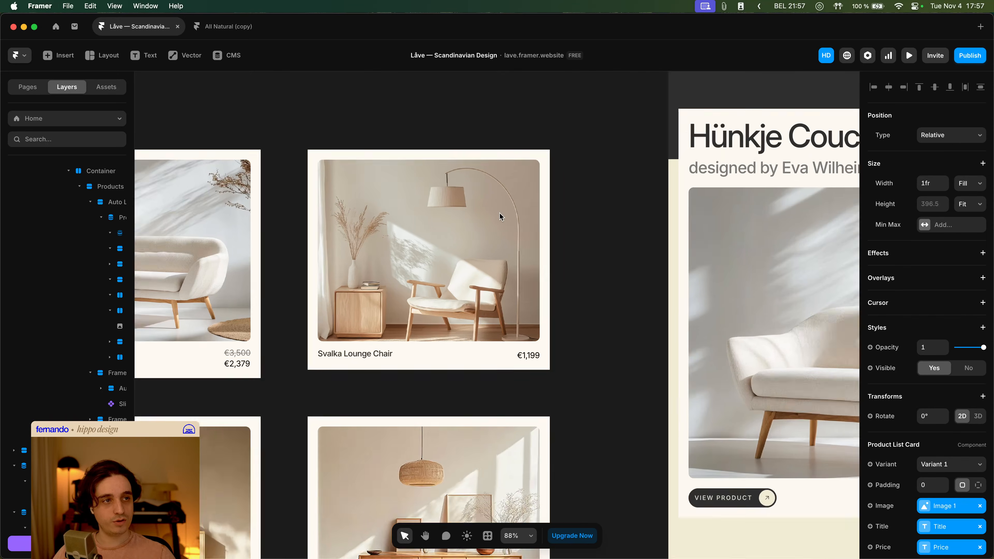
{"action": "scroll", "coordinate": [501, 227], "scroll_direction": "down", "scroll_amount": 5}
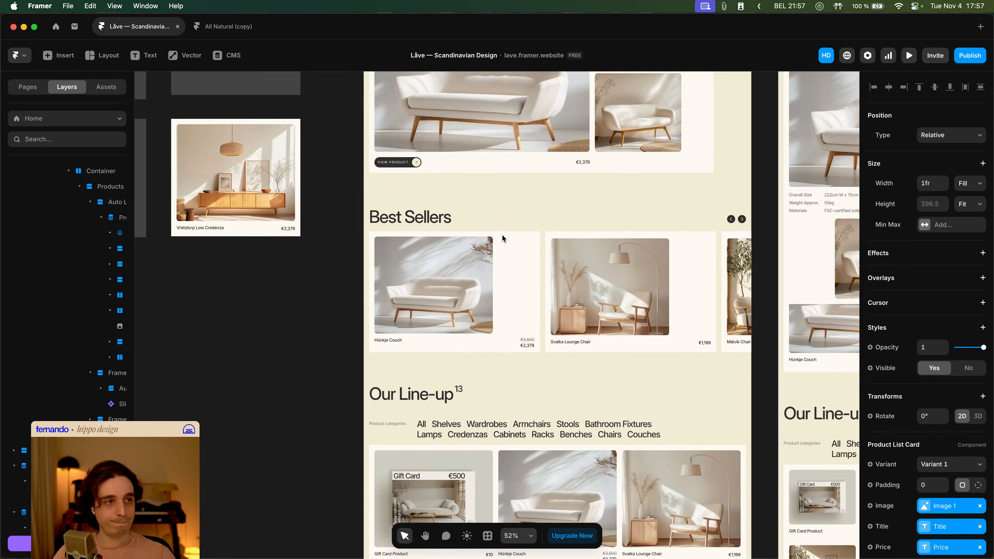
{"action": "scroll", "coordinate": [501, 234], "scroll_direction": "left", "scroll_amount": 2}
{"action": "scroll", "coordinate": [490, 233], "scroll_direction": "up", "scroll_amount": 5}
{"action": "left_click", "coordinate": [267, 176]}
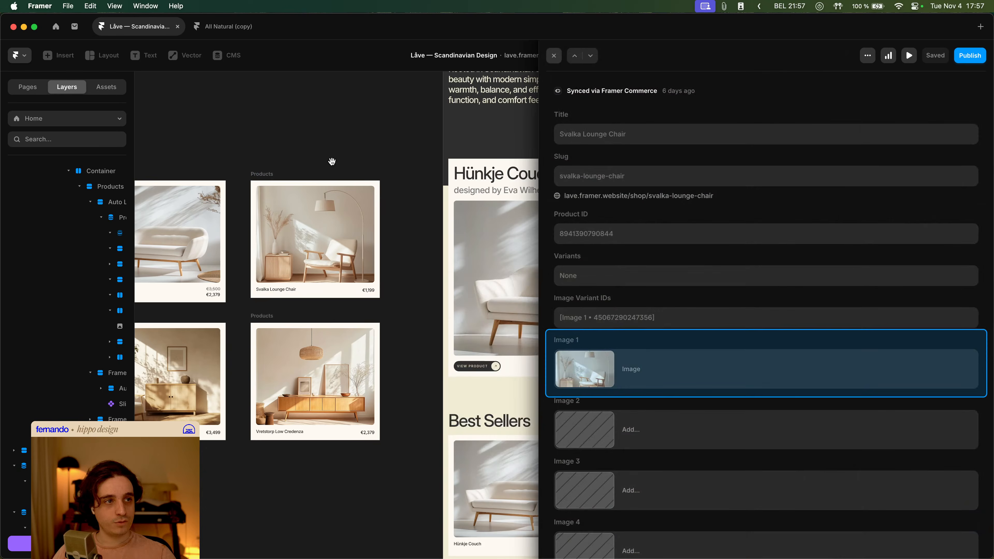
- Close the CMS item editor and select the second Products collection list on the canvas
{"action": "left_click", "coordinate": [554, 56]}
{"action": "left_click", "coordinate": [290, 160]}
{"action": "left_click", "coordinate": [270, 175]}
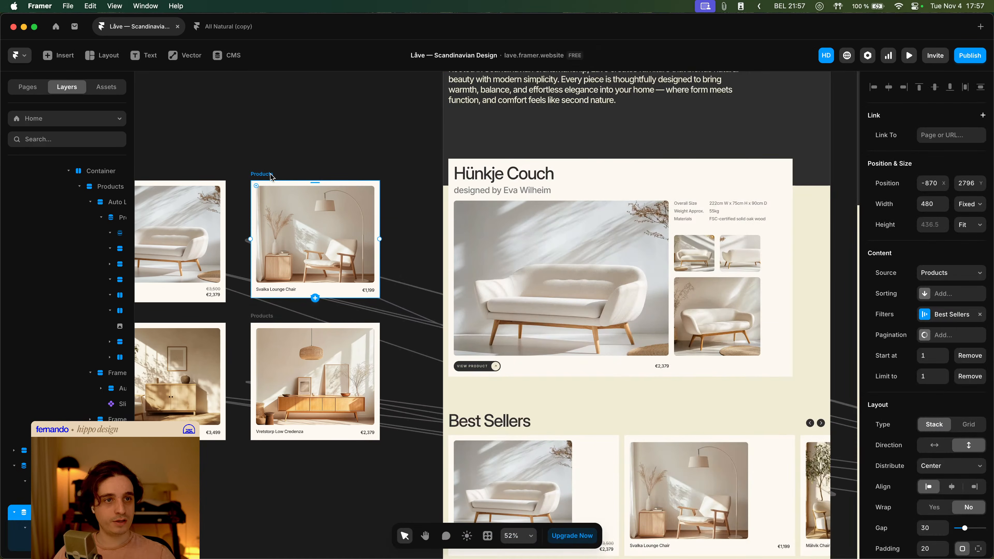
{"action": "scroll", "coordinate": [432, 243], "scroll_direction": "down", "scroll_amount": 3}
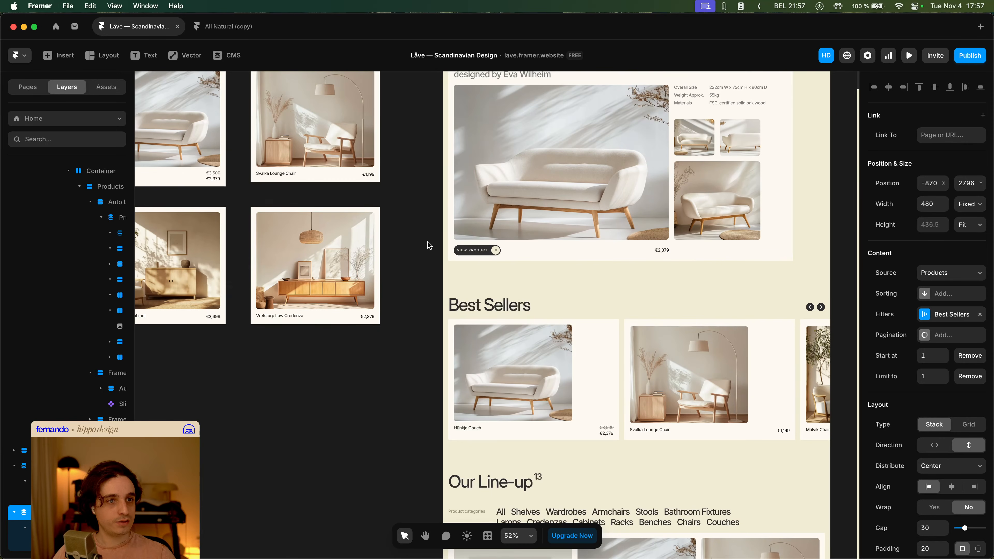
- Select the Best Sellers slideshow and set its height to 200
{"action": "left_click", "coordinate": [520, 349]}
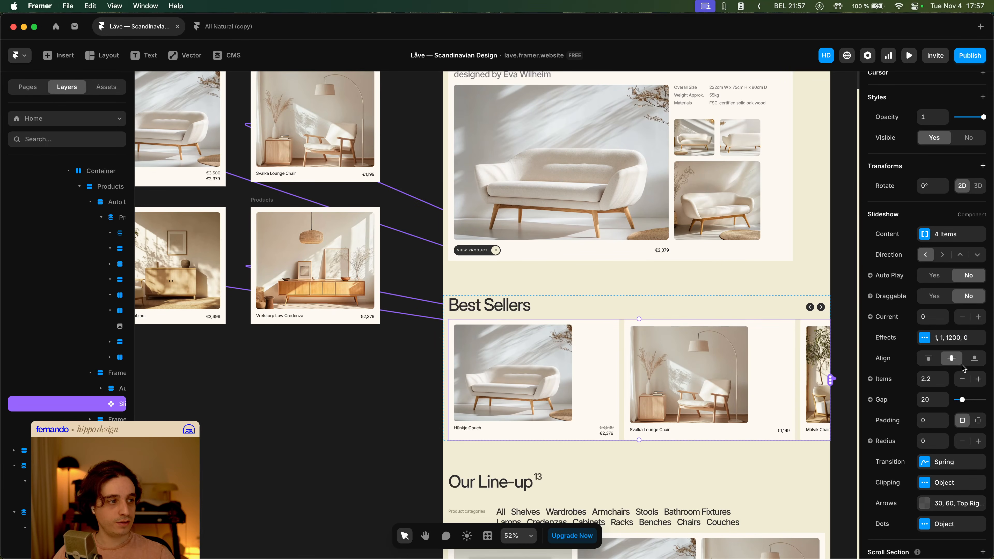
{"action": "scroll", "coordinate": [948, 358], "scroll_direction": "up", "scroll_amount": 5}
{"action": "left_click", "coordinate": [967, 210]}
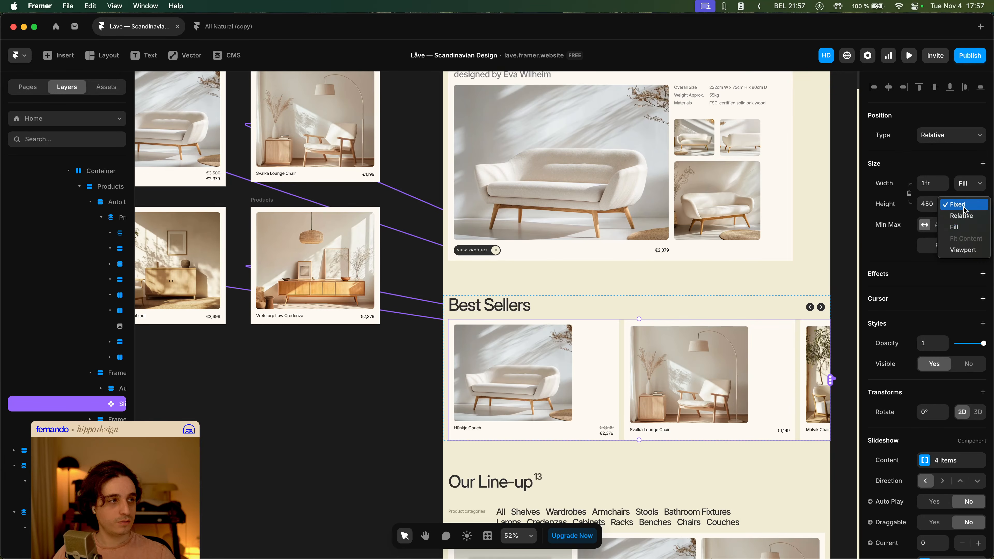
{"action": "left_click", "coordinate": [964, 208]}
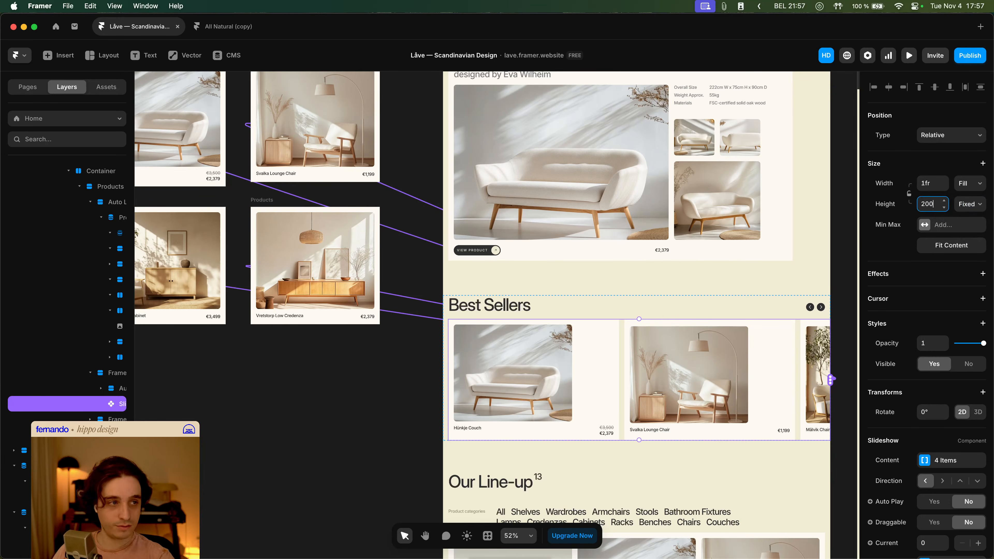
{"action": "key", "text": "Return"}
{"action": "type", "text": "450"}
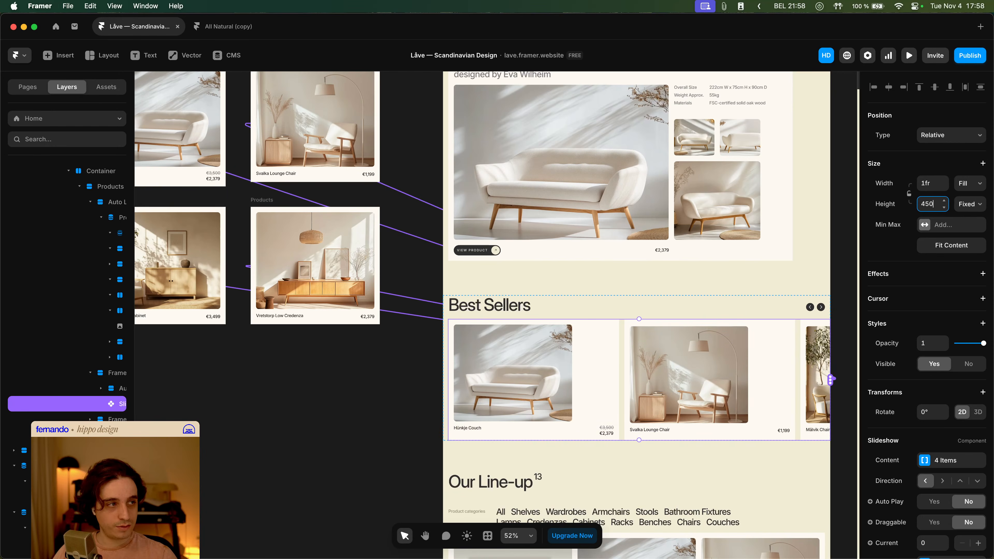
{"action": "key", "text": "BackSpace"}
{"action": "key", "text": "BackSpace"}
{"action": "key", "text": "BackSpace"}
{"action": "type", "text": "200"}
{"action": "scroll", "coordinate": [550, 303], "scroll_direction": "right", "scroll_amount": 5}
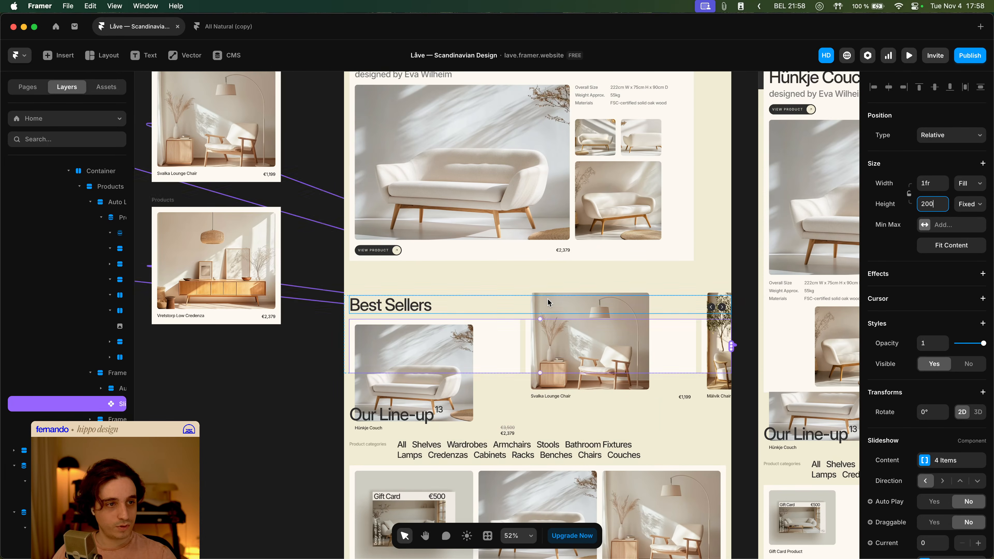
- Set the second Products list's distribution to Start
{"action": "left_click", "coordinate": [285, 346]}
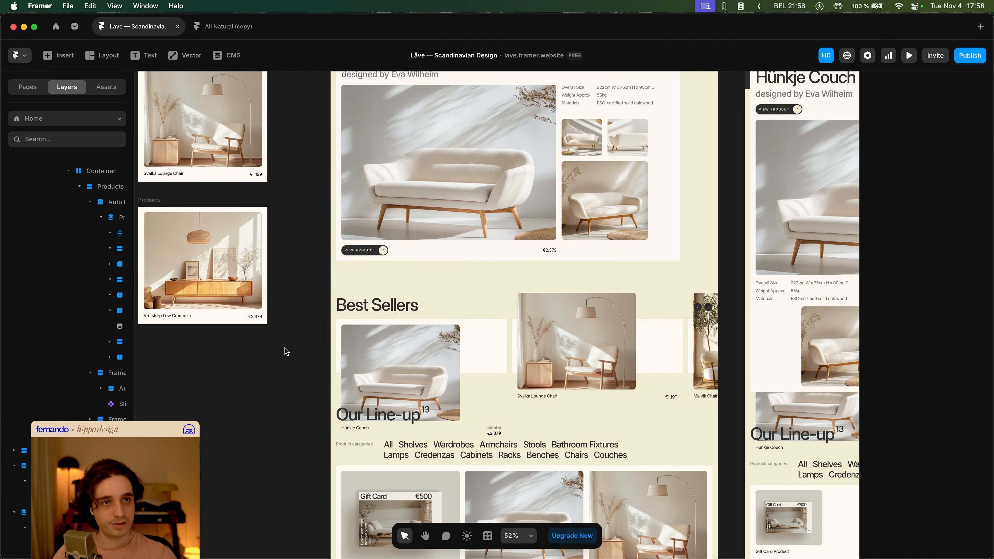
{"action": "scroll", "coordinate": [286, 346], "scroll_direction": "down", "scroll_amount": 3}
{"action": "left_click_drag", "start_coordinate": [285, 346], "coordinate": [414, 346]}
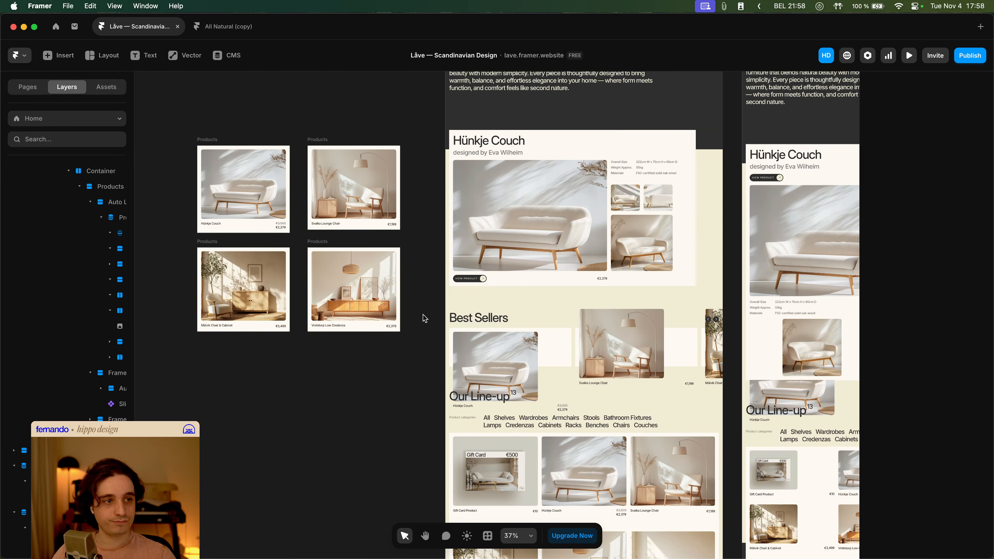
{"action": "left_click", "coordinate": [220, 148]}
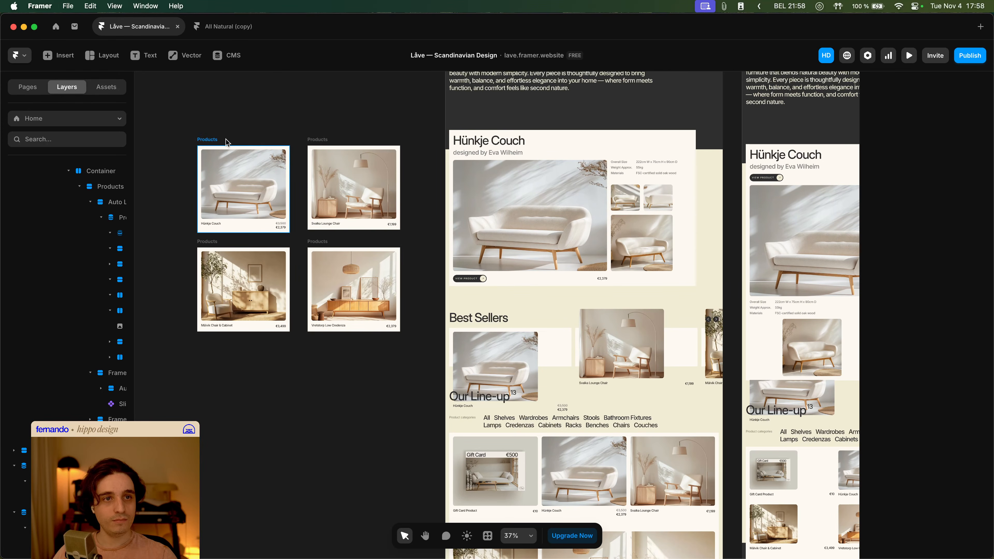
{"action": "left_click", "coordinate": [320, 139]}
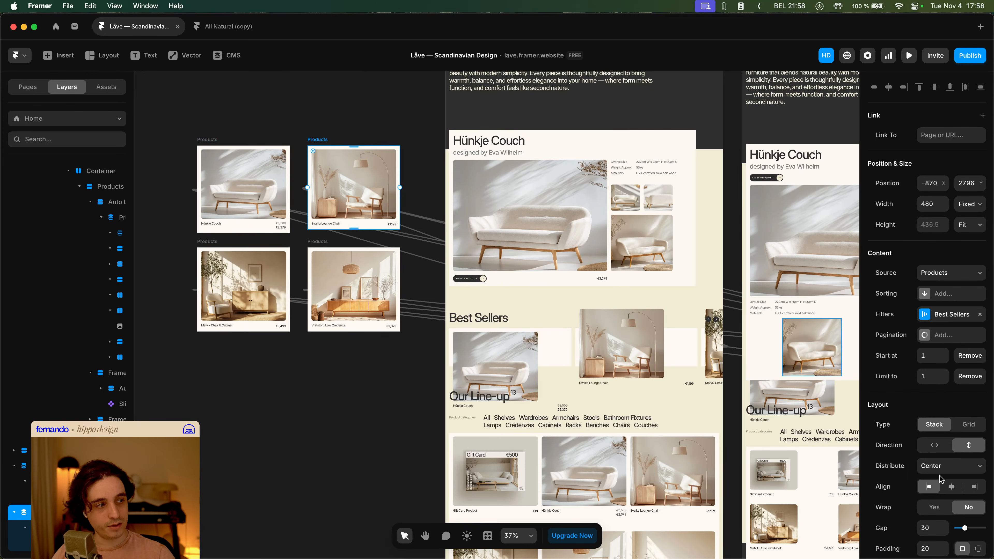
{"action": "left_click", "coordinate": [941, 467]}
{"action": "left_click", "coordinate": [932, 454]}
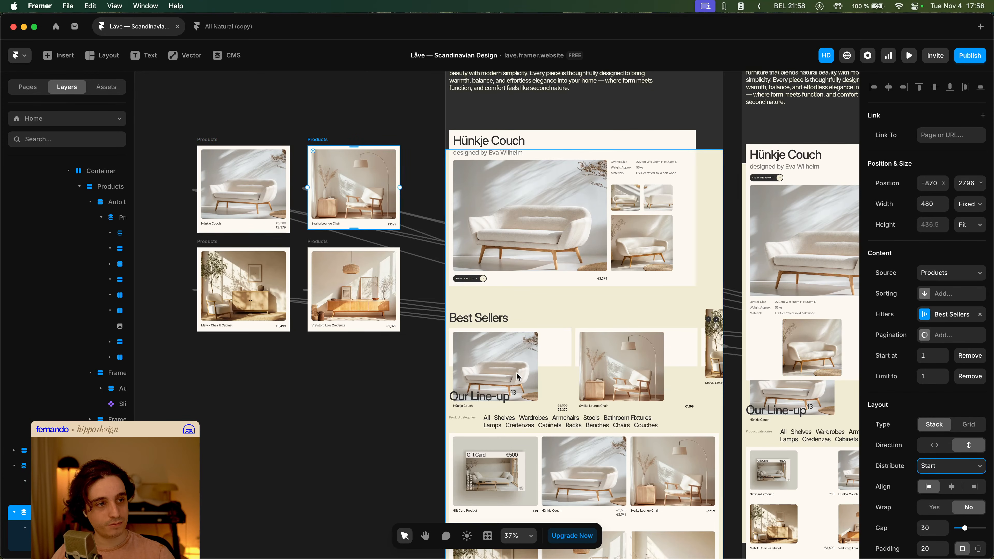
- Undo the last three changes to the slideshow and Products list
{"action": "left_click", "coordinate": [373, 376]}
{"action": "scroll", "coordinate": [413, 370], "scroll_direction": "up", "scroll_amount": 3}
{"action": "left_click_drag", "start_coordinate": [413, 371], "coordinate": [334, 337]}
{"action": "key", "text": "super+z"}
{"action": "key", "text": "super+z"}
{"action": "key", "text": "super+z"}
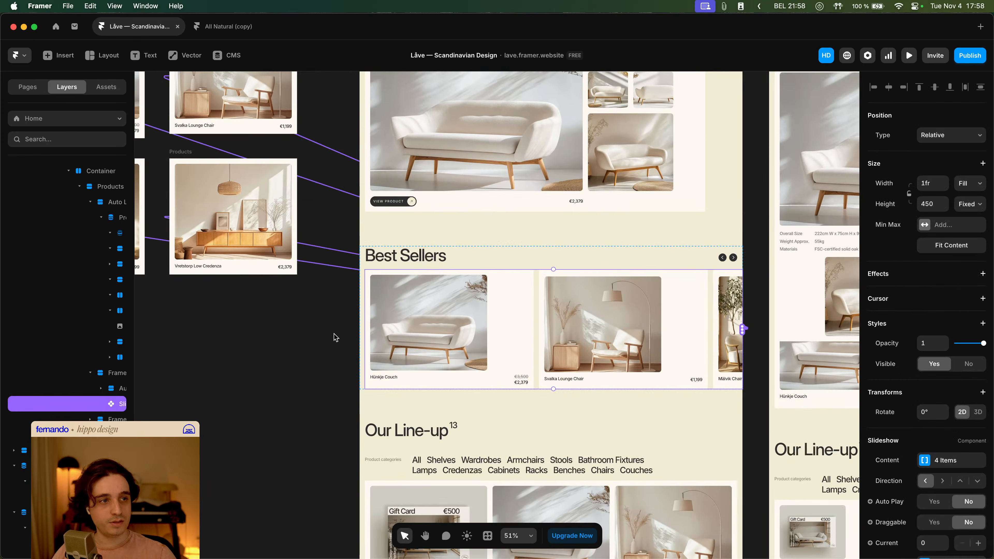
- Select the second Products collection list and set its distribution to Start
{"action": "left_click", "coordinate": [336, 340]}
{"action": "scroll", "coordinate": [317, 323], "scroll_direction": "down", "scroll_amount": 3}
{"action": "left_click_drag", "start_coordinate": [312, 301], "coordinate": [429, 333]}
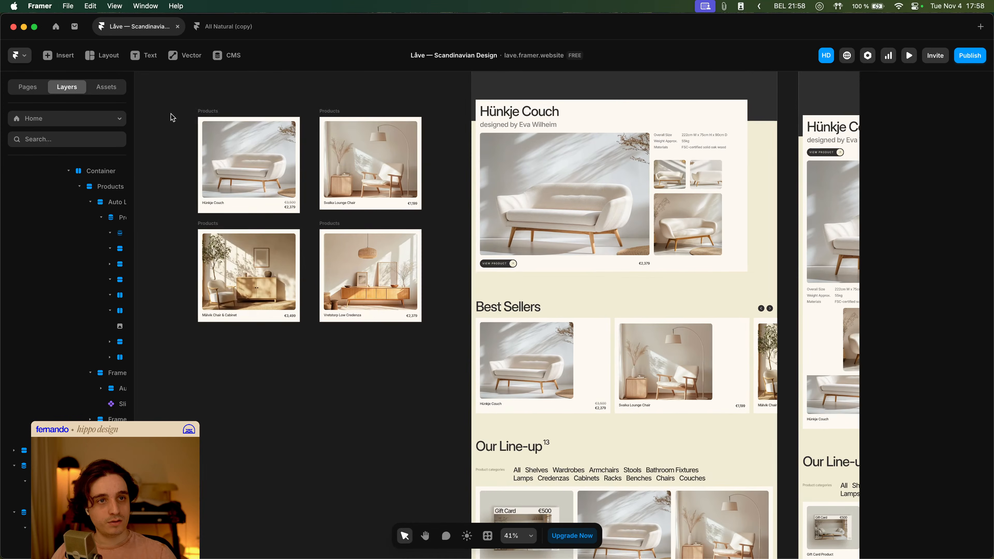
{"action": "left_click_drag", "start_coordinate": [169, 98], "coordinate": [470, 363]}
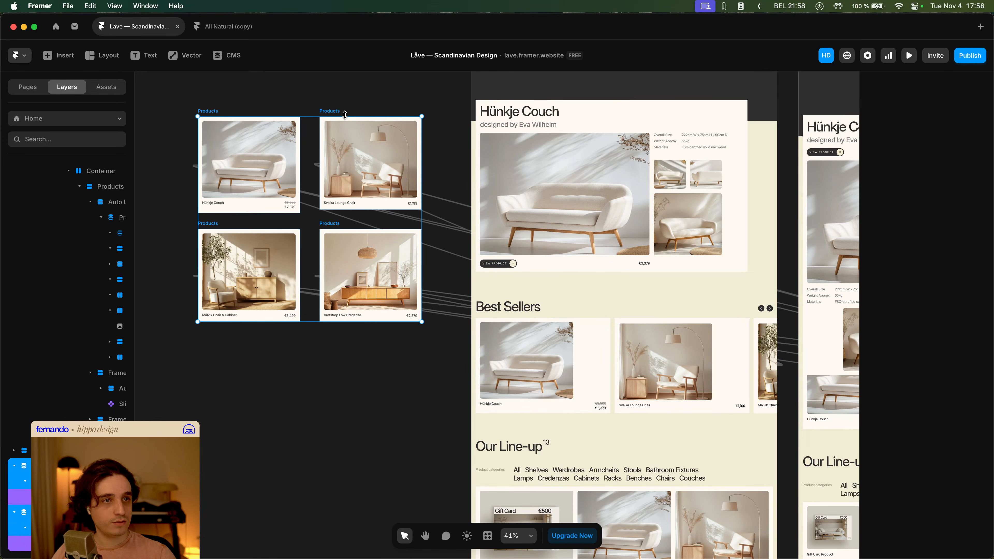
{"action": "left_click", "coordinate": [314, 108]}
{"action": "left_click", "coordinate": [330, 114]}
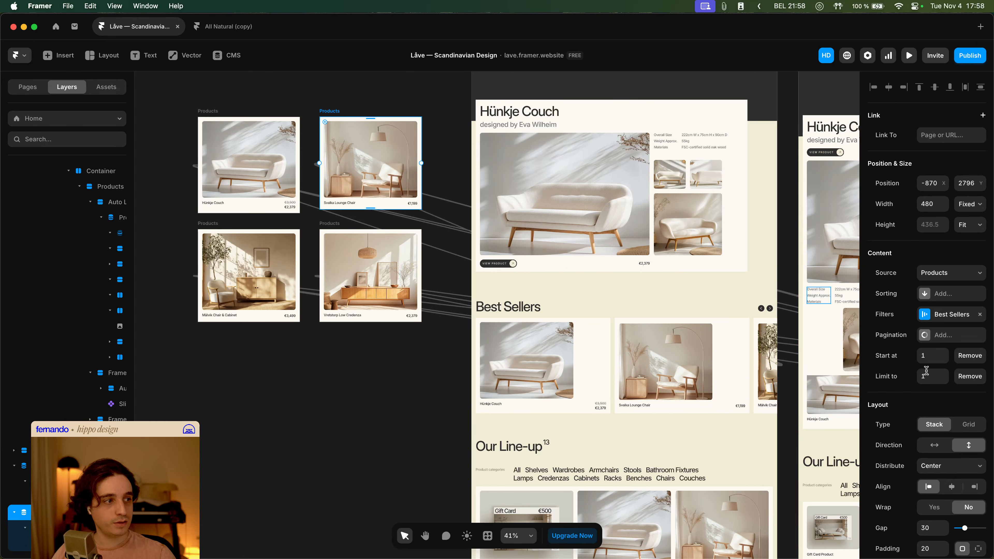
{"action": "scroll", "coordinate": [959, 437], "scroll_direction": "down", "scroll_amount": 1}
{"action": "left_click", "coordinate": [952, 450]}
{"action": "key", "text": "Escape"}
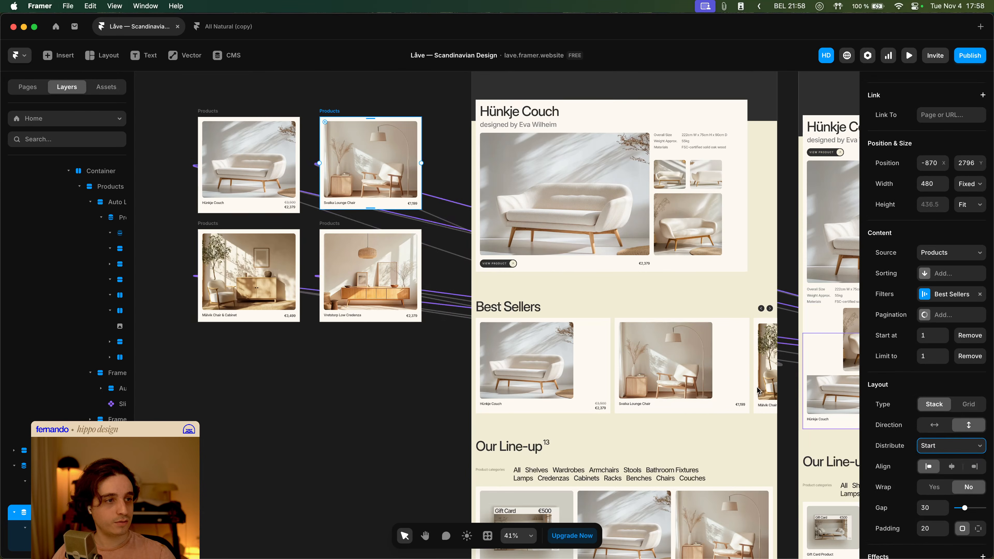
- Set the distribution of the third and fourth Products collection lists to Start
{"action": "left_click", "coordinate": [219, 225]}
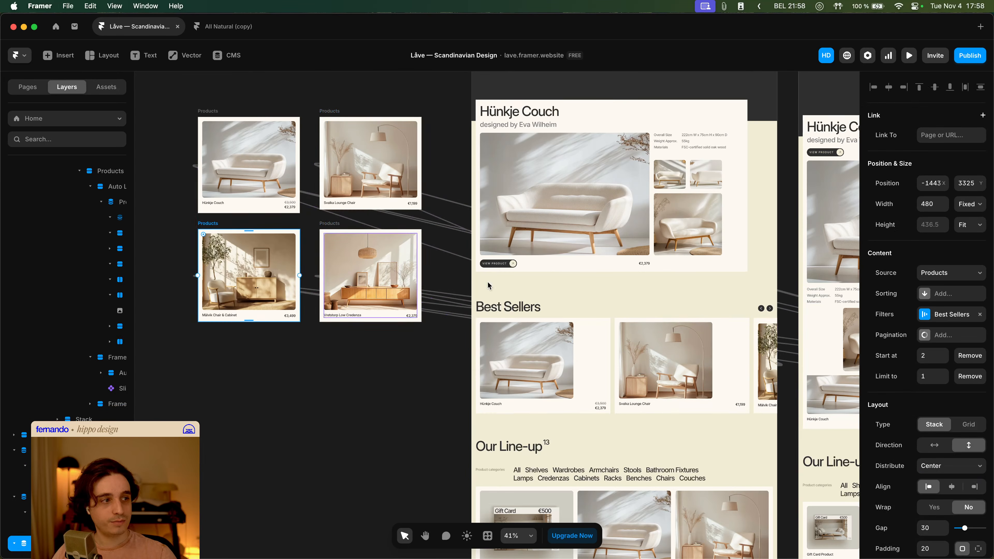
{"action": "left_click", "coordinate": [935, 467]}
{"action": "left_click", "coordinate": [928, 455]}
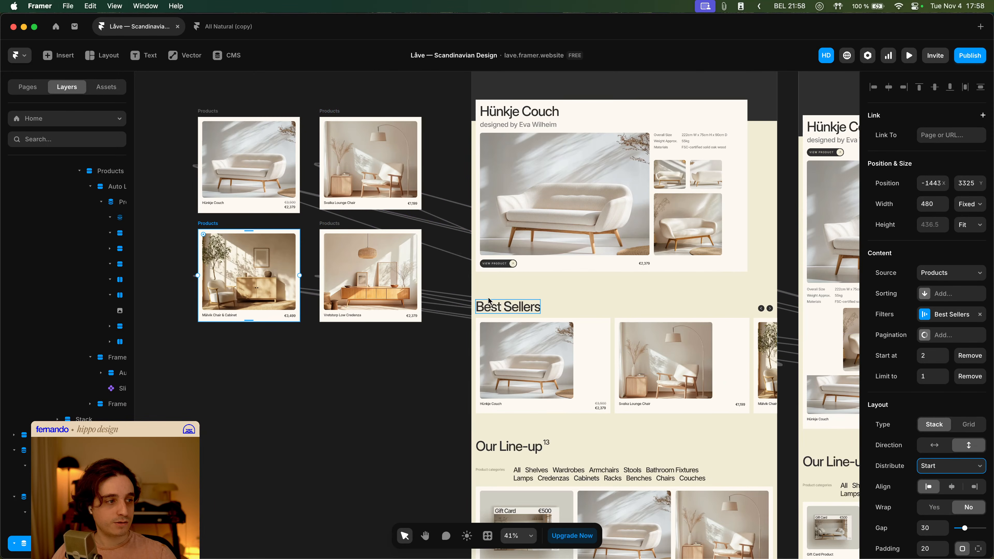
{"action": "left_click", "coordinate": [347, 232]}
{"action": "left_click", "coordinate": [947, 465]}
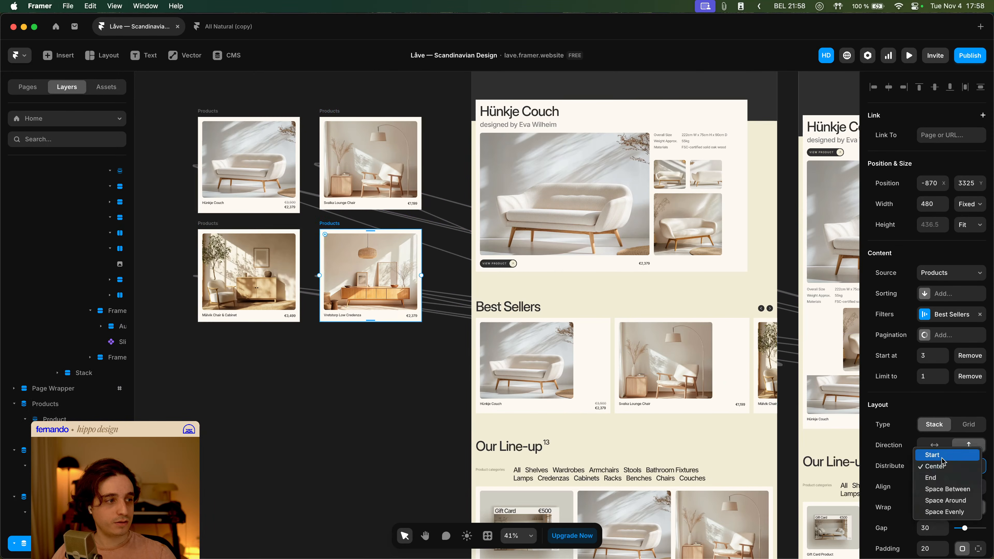
{"action": "left_click", "coordinate": [942, 456]}
- Examine the Best Sellers slideshow cards and the Our Line-up product grid on the canvas
{"action": "left_click", "coordinate": [365, 394]}
{"action": "scroll", "coordinate": [366, 394], "scroll_direction": "right", "scroll_amount": 4}
{"action": "scroll", "coordinate": [491, 396], "scroll_direction": "up", "scroll_amount": 5}
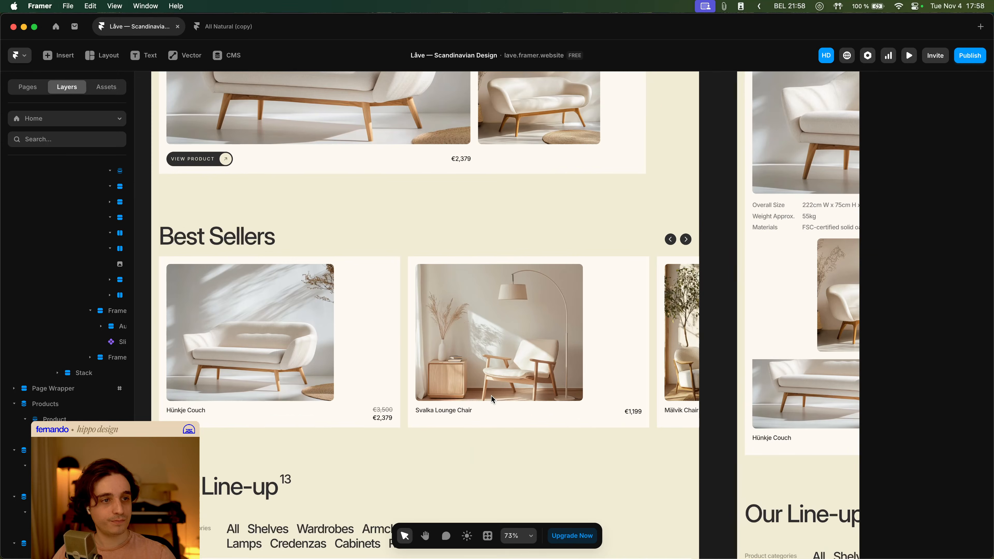
{"action": "key", "text": "space"}
{"action": "left_click_drag", "start_coordinate": [492, 397], "coordinate": [519, 330]}
{"action": "left_click", "coordinate": [501, 329]}
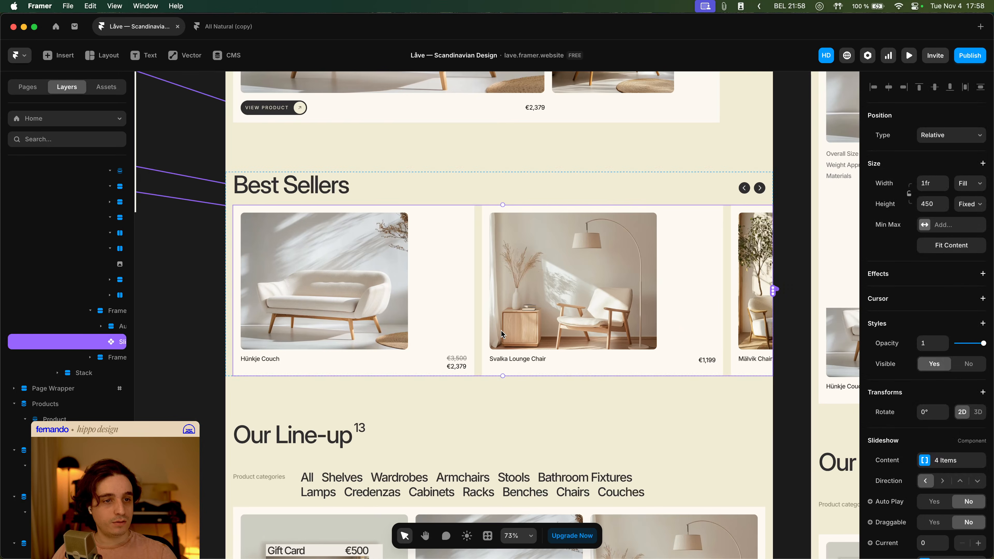
{"action": "scroll", "coordinate": [436, 307], "scroll_direction": "down", "scroll_amount": 3}
{"action": "scroll", "coordinate": [425, 303], "scroll_direction": "down", "scroll_amount": 3}
{"action": "scroll", "coordinate": [415, 314], "scroll_direction": "left", "scroll_amount": 3}
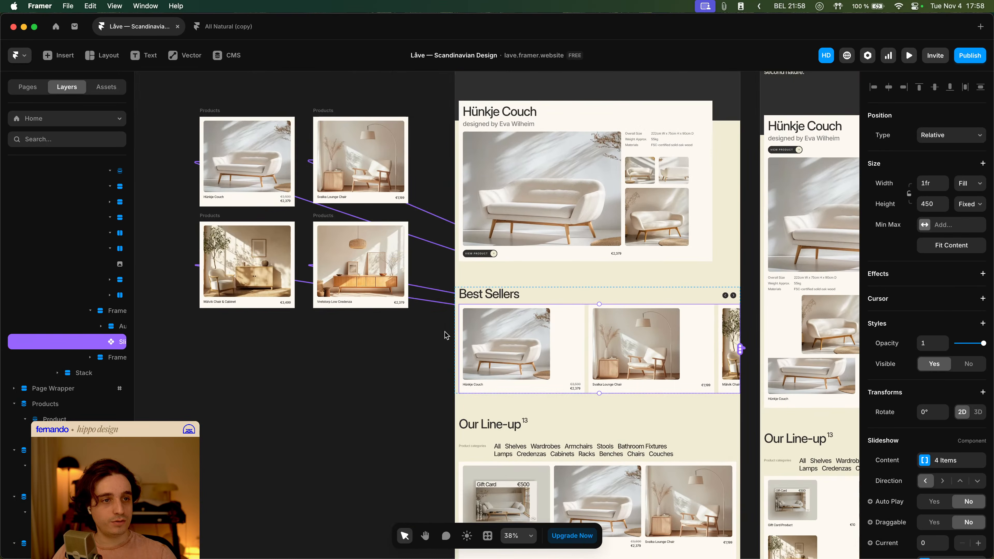
{"action": "left_click", "coordinate": [410, 332]}
{"action": "left_click", "coordinate": [558, 341]}
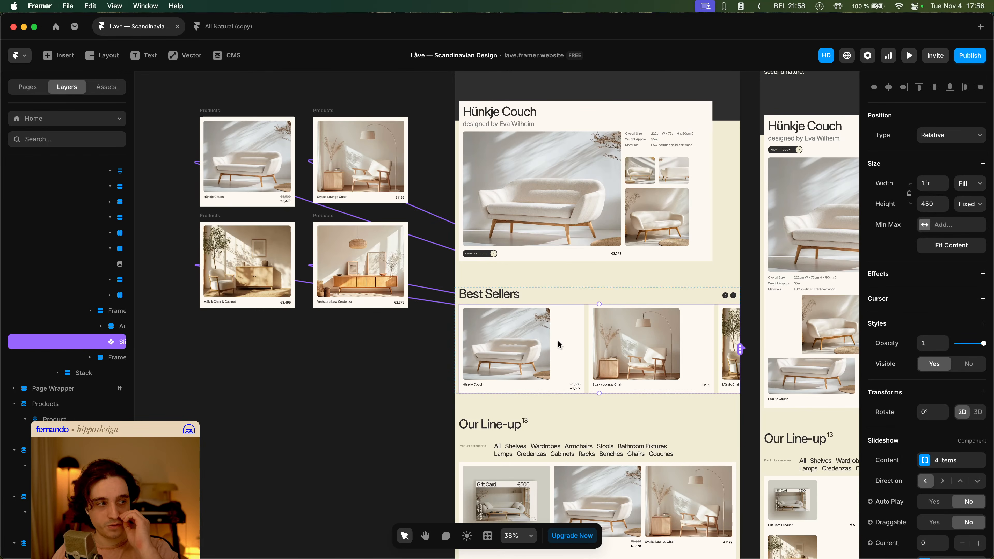
{"action": "scroll", "coordinate": [558, 340], "scroll_direction": "down", "scroll_amount": 3}
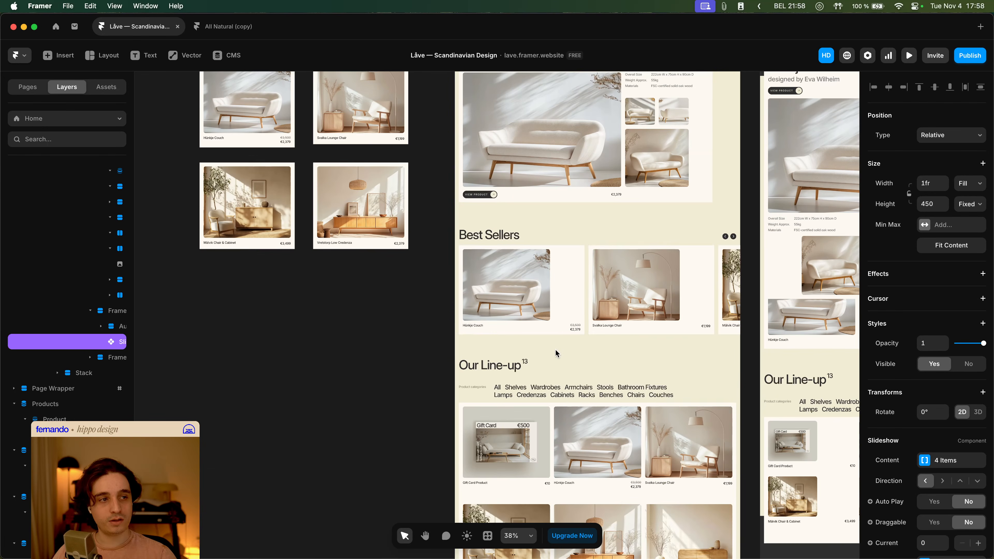
{"action": "left_click", "coordinate": [590, 430]}
{"action": "scroll", "coordinate": [90, 385], "scroll_direction": "left", "scroll_amount": 3}
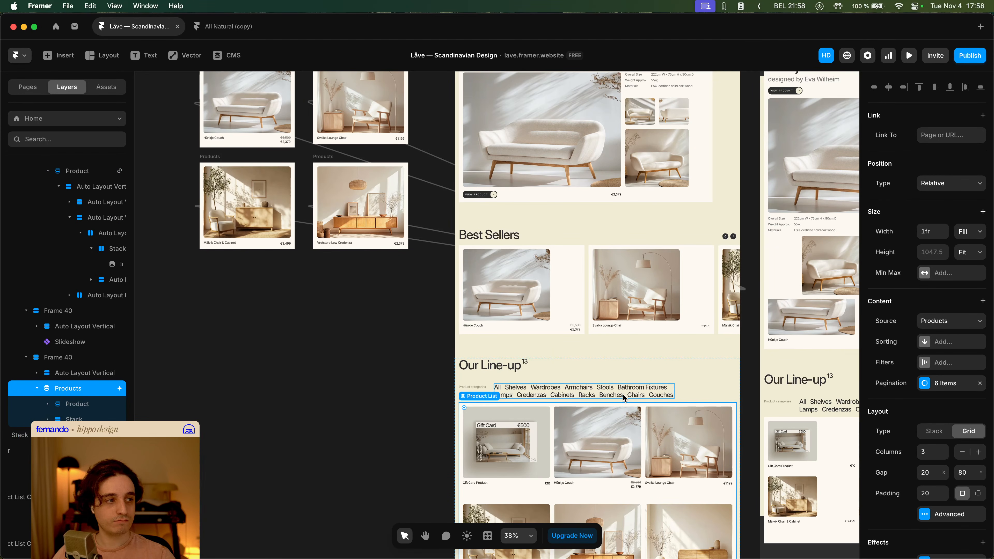
{"action": "scroll", "coordinate": [625, 398], "scroll_direction": "down", "scroll_amount": 8}
{"action": "scroll", "coordinate": [625, 398], "scroll_direction": "up", "scroll_amount": 10}
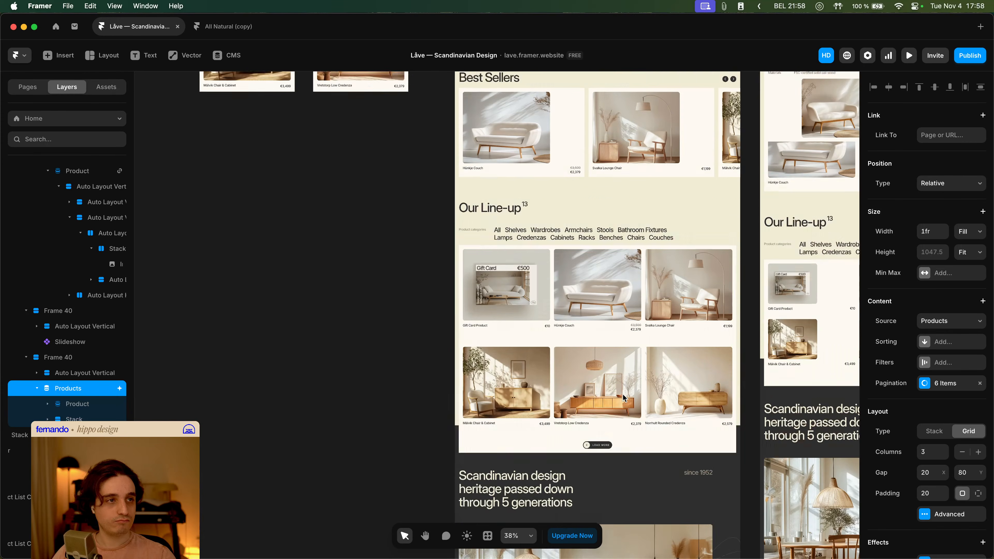
- Check the distribution setting of each Products collection list feeding the slideshow
{"action": "left_click", "coordinate": [222, 106]}
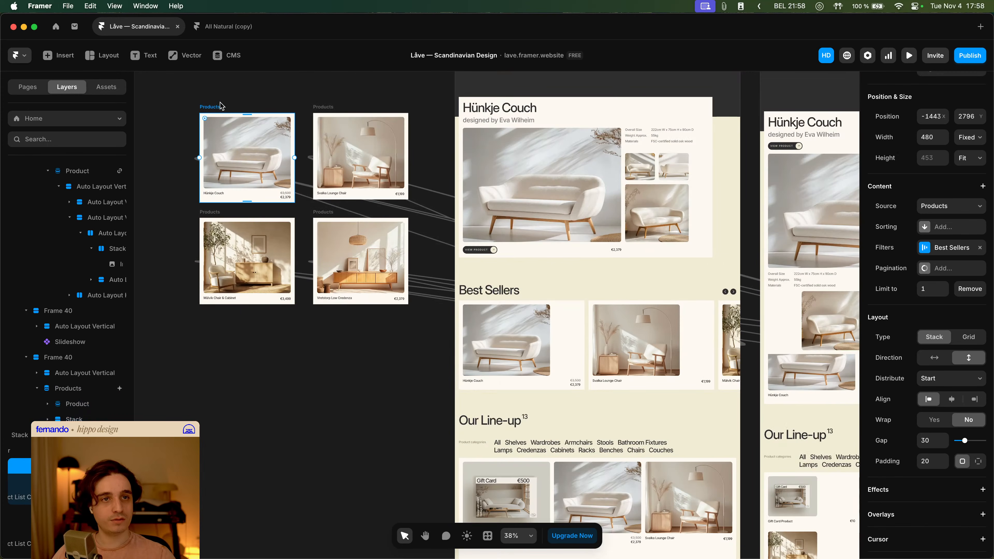
{"action": "scroll", "coordinate": [105, 380], "scroll_direction": "left", "scroll_amount": 3}
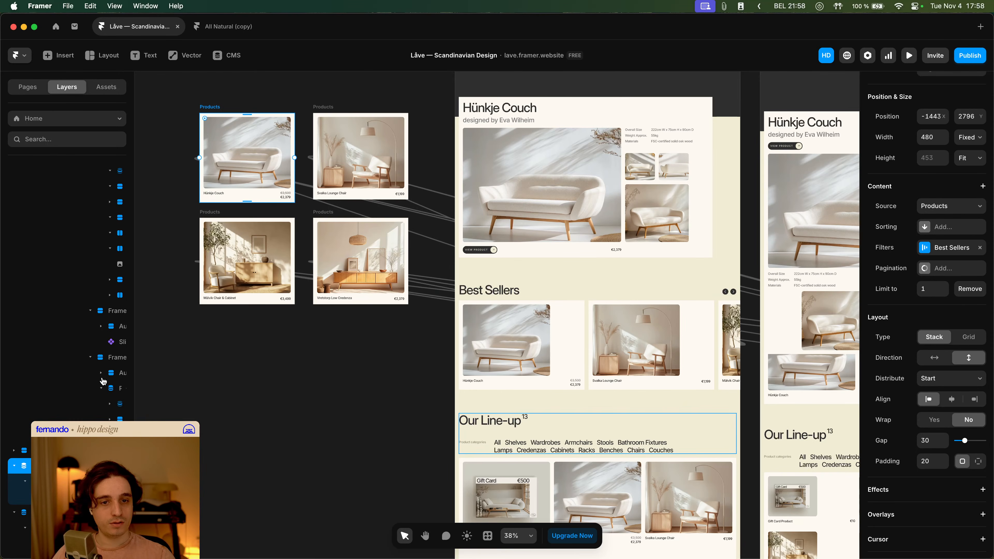
{"action": "scroll", "coordinate": [102, 381], "scroll_direction": "down", "scroll_amount": 3}
{"action": "key", "text": "space"}
{"action": "left_click_drag", "start_coordinate": [287, 328], "coordinate": [422, 414]}
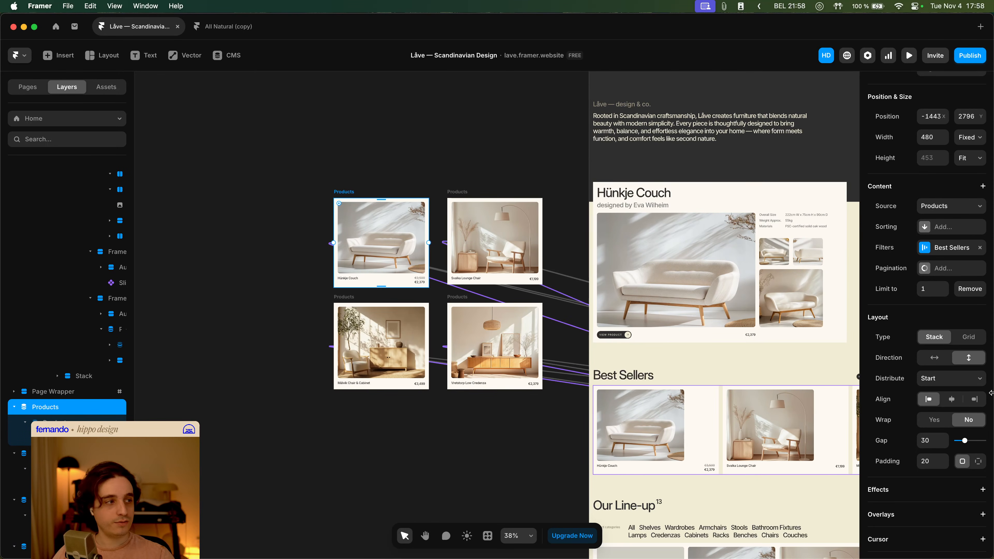
{"action": "left_click", "coordinate": [455, 191]}
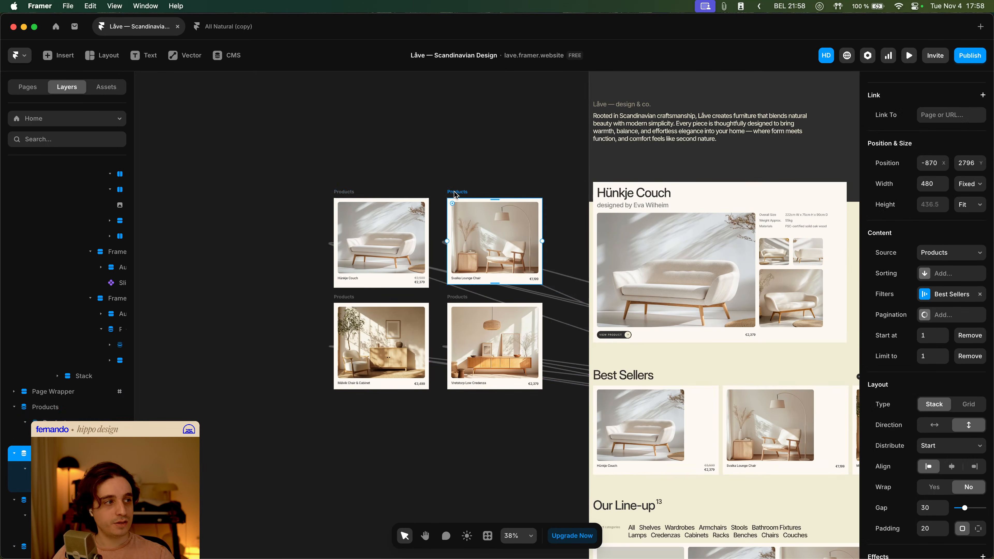
{"action": "left_click", "coordinate": [371, 301]}
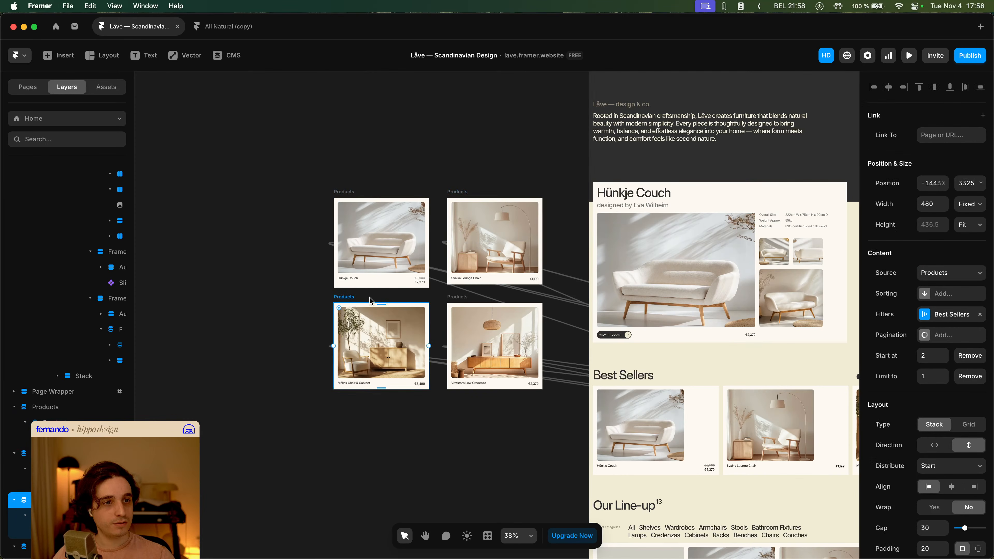
{"action": "left_click", "coordinate": [450, 297]}
{"action": "key", "text": "space"}
{"action": "left_click_drag", "start_coordinate": [536, 436], "coordinate": [266, 347]}
{"action": "left_click", "coordinate": [274, 347]}
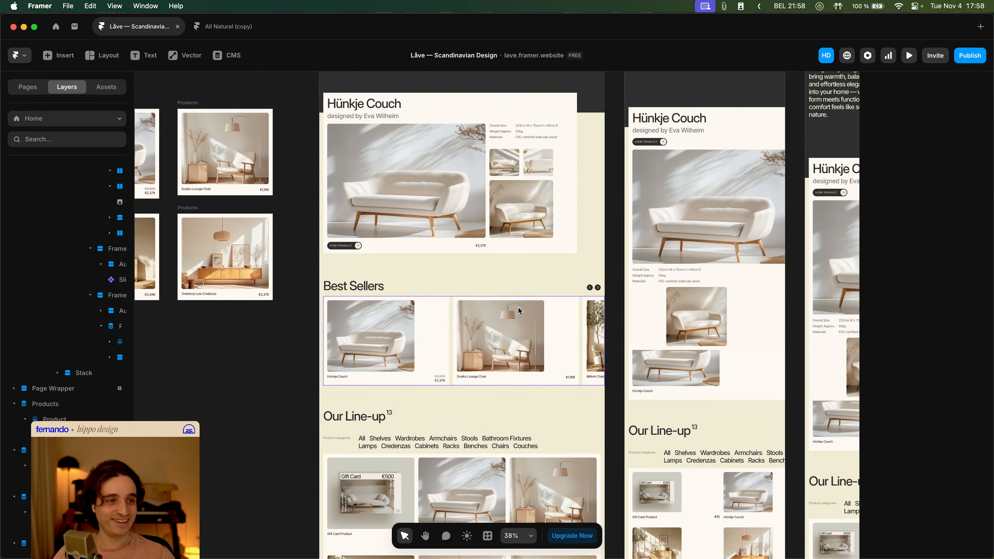
{"action": "left_click", "coordinate": [520, 309]}
- Preview the site and examine the Best Sellers slideshow cards and the Our Line-up product grid
{"action": "left_click", "coordinate": [909, 55]}
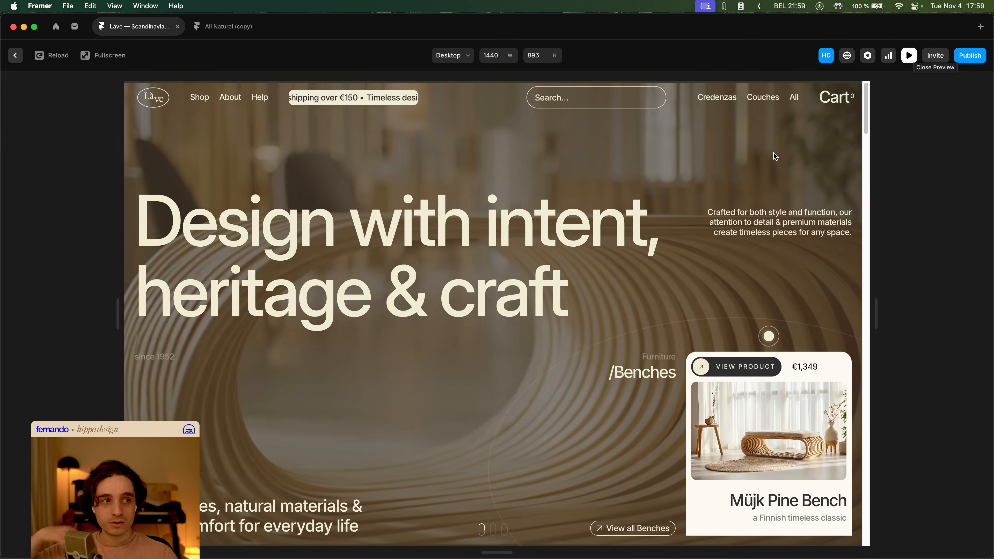
{"action": "scroll", "coordinate": [762, 166], "scroll_direction": "down", "scroll_amount": 10}
{"action": "scroll", "coordinate": [727, 202], "scroll_direction": "down", "scroll_amount": 15}
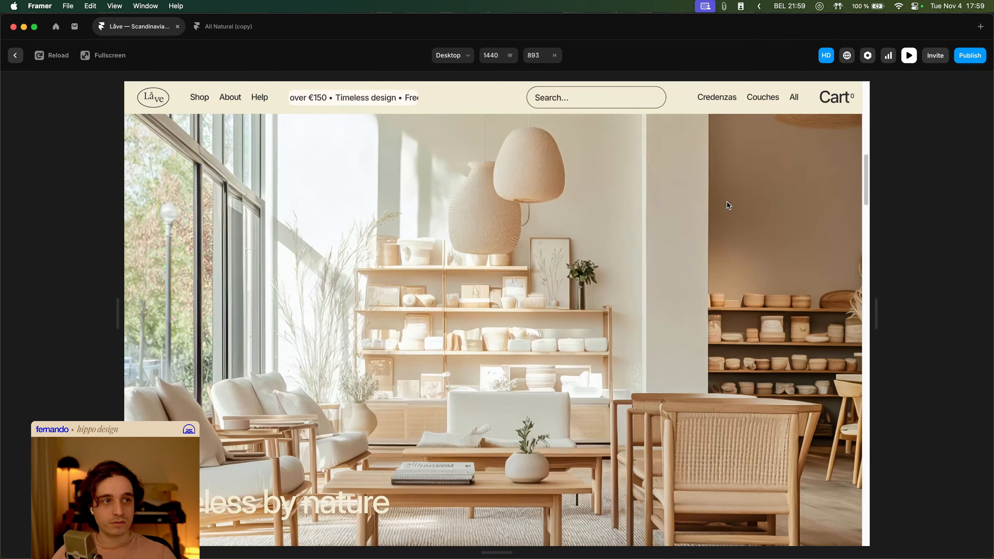
{"action": "scroll", "coordinate": [765, 215], "scroll_direction": "down", "scroll_amount": 15}
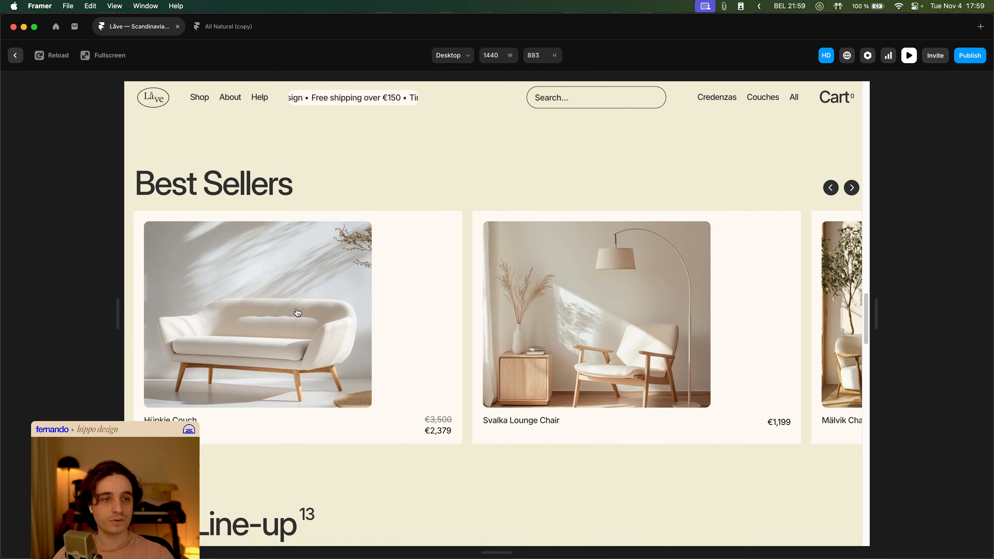
{"action": "left_click", "coordinate": [849, 192]}
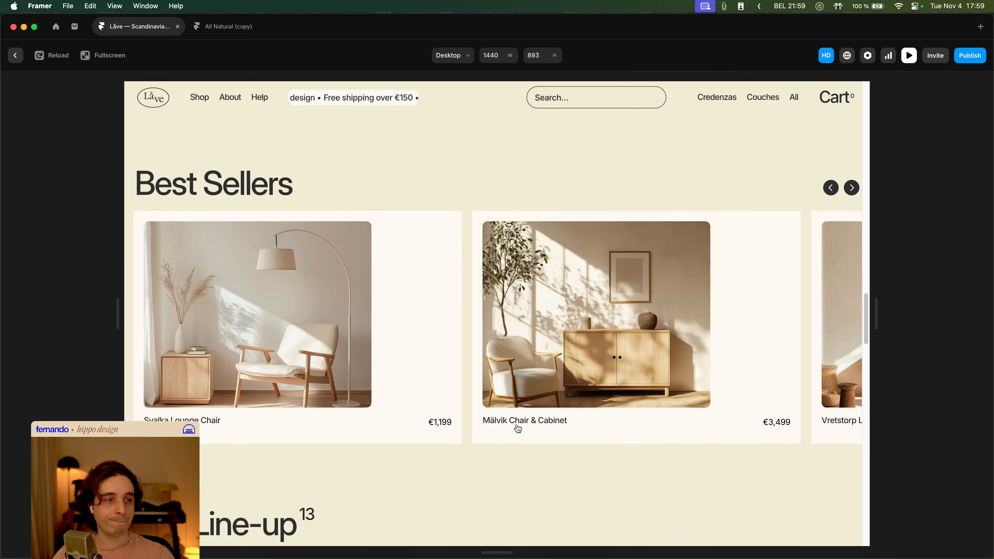
{"action": "scroll", "coordinate": [618, 459], "scroll_direction": "down", "scroll_amount": 10}
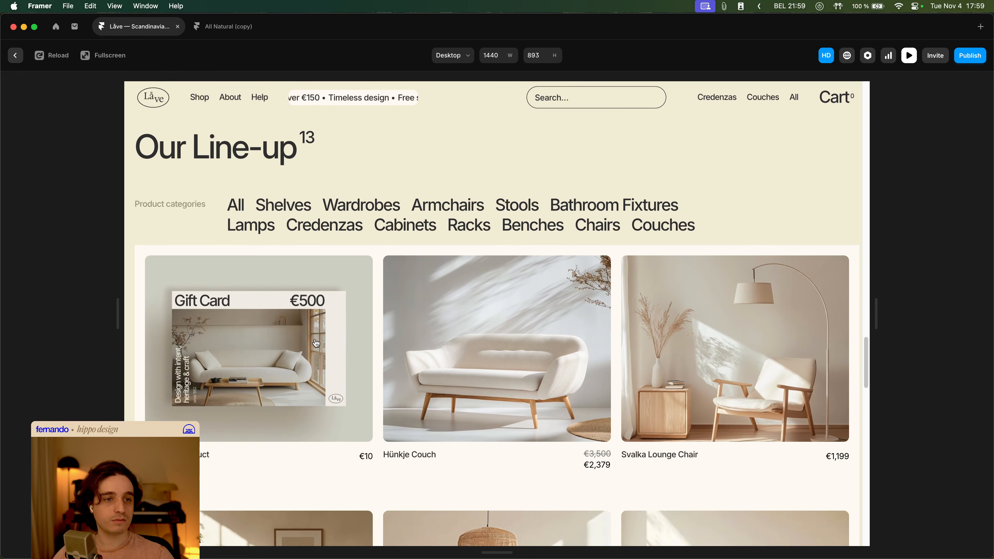
{"action": "scroll", "coordinate": [523, 347], "scroll_direction": "down", "scroll_amount": 5}
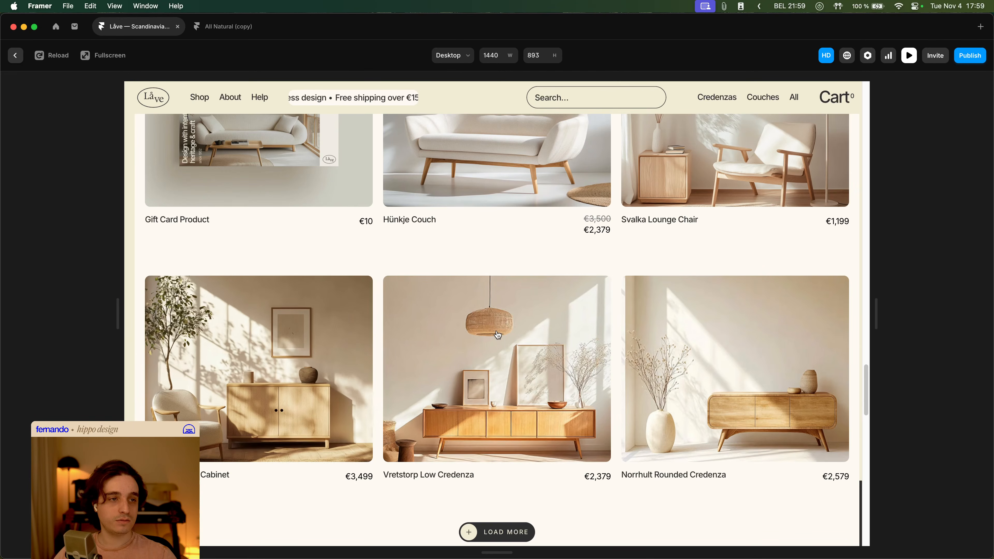
{"action": "scroll", "coordinate": [503, 347], "scroll_direction": "up", "scroll_amount": 5}
{"action": "scroll", "coordinate": [503, 347], "scroll_direction": "down", "scroll_amount": 5}
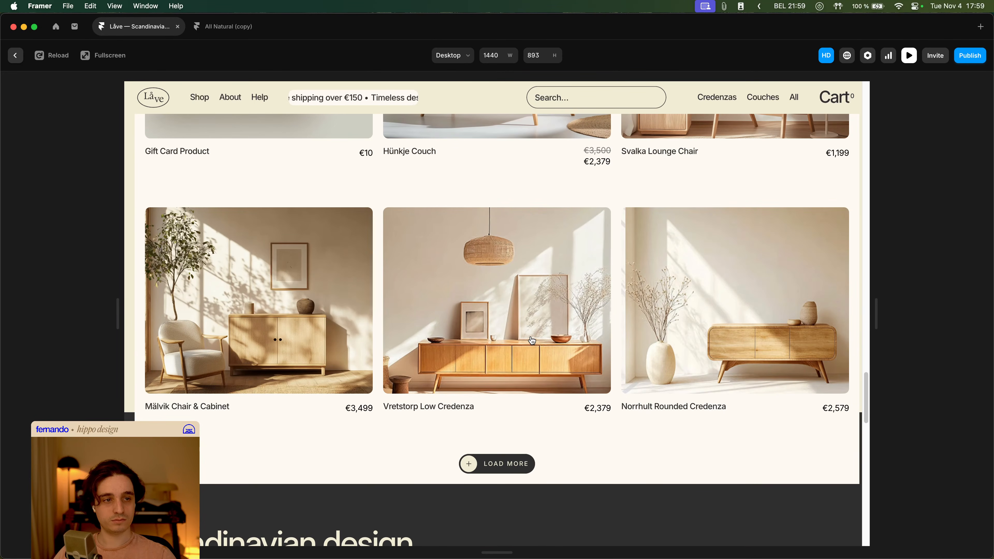
{"action": "scroll", "coordinate": [694, 343], "scroll_direction": "up", "scroll_amount": 5}
{"action": "scroll", "coordinate": [694, 343], "scroll_direction": "up", "scroll_amount": 10}
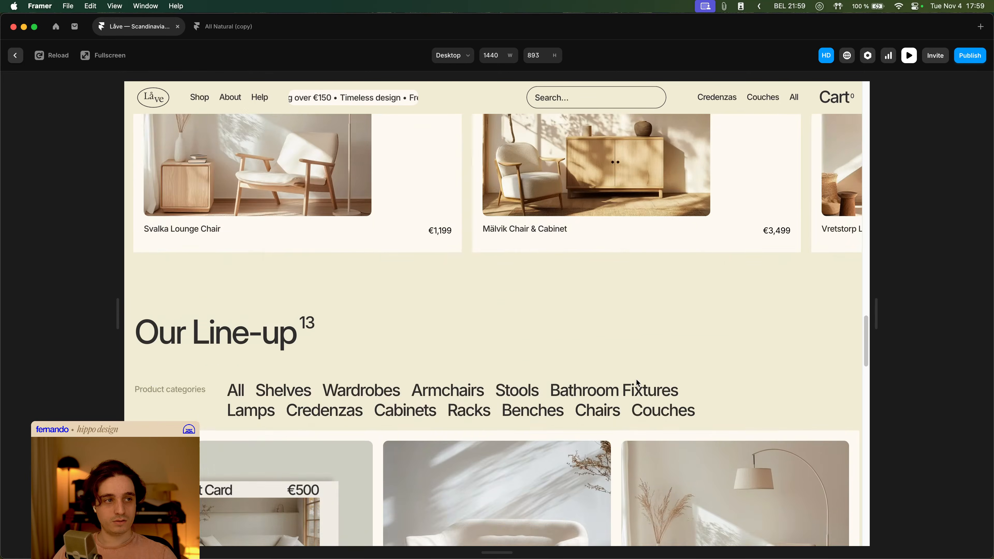
{"action": "key", "text": "Escape"}
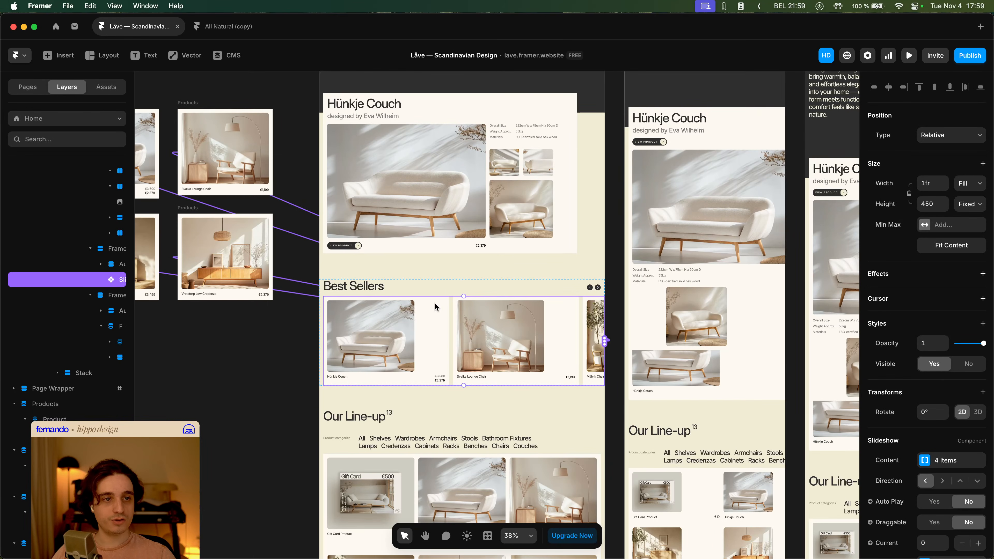
- Open the Product List Card component and set the hover variant image's scale to 1.07
{"action": "double_click", "coordinate": [388, 339]}
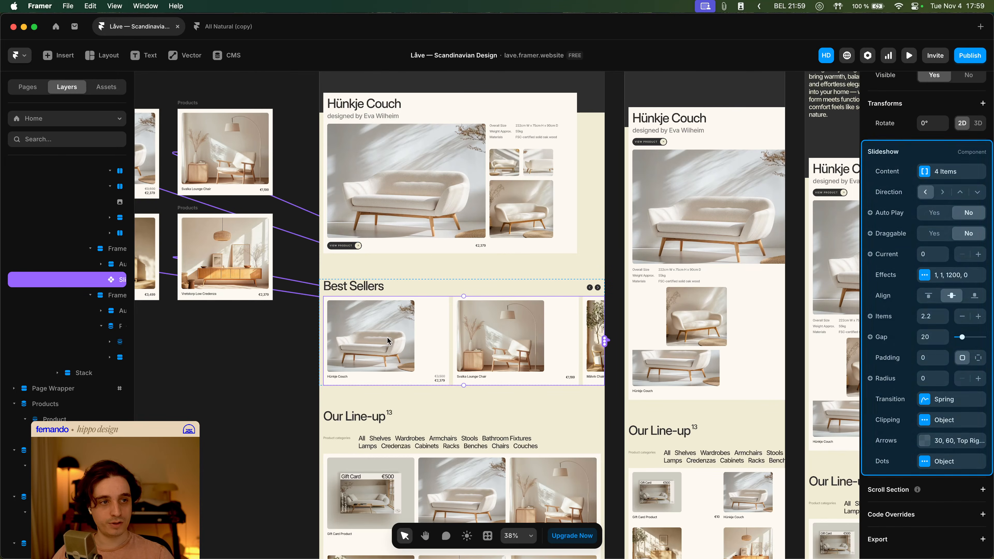
{"action": "key", "text": "space"}
{"action": "left_click_drag", "start_coordinate": [327, 289], "coordinate": [383, 342]}
{"action": "left_click", "coordinate": [190, 191]}
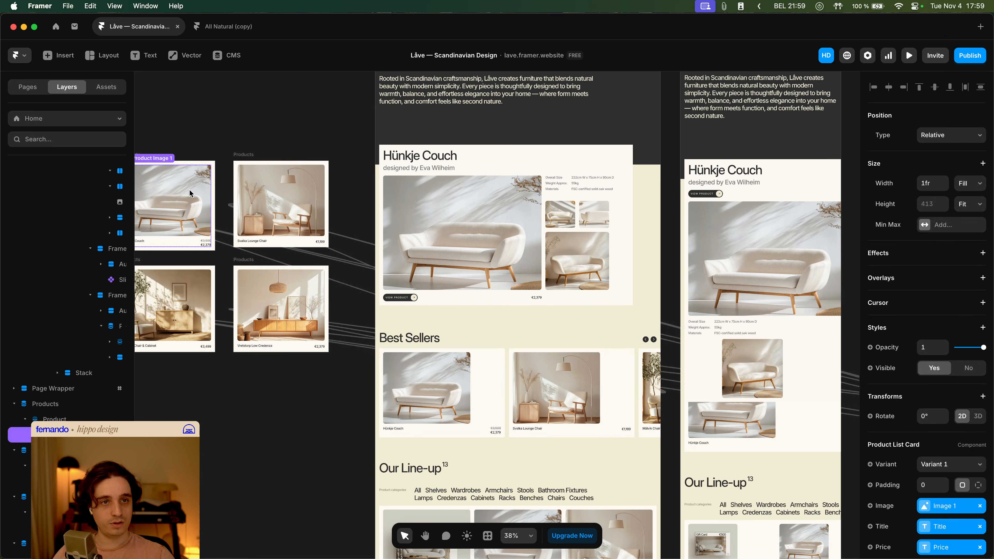
{"action": "double_click", "coordinate": [190, 190]}
{"action": "left_click", "coordinate": [716, 424]}
{"action": "scroll", "coordinate": [619, 381], "scroll_direction": "down", "scroll_amount": 5}
{"action": "left_click", "coordinate": [527, 342], "text": "super"}
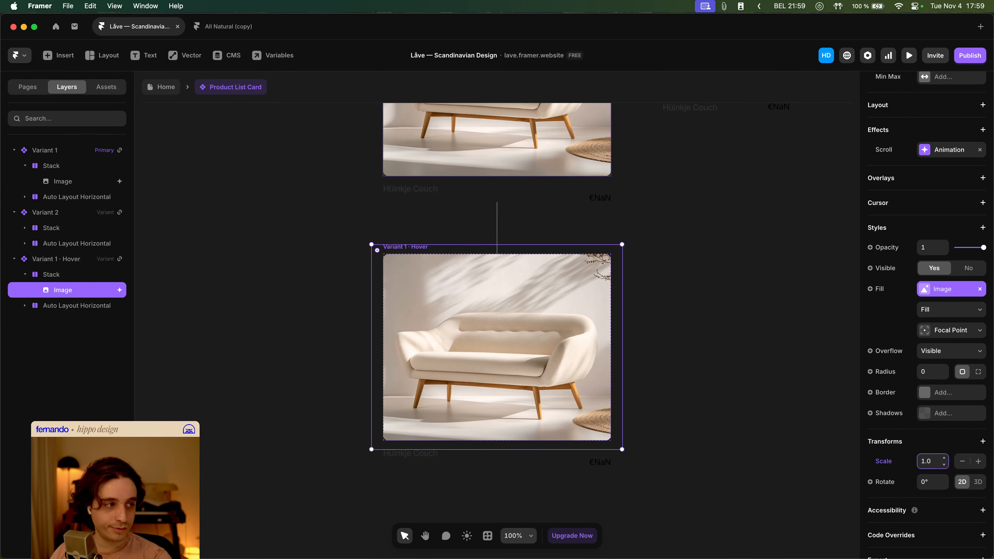
{"action": "key", "text": "Tab"}
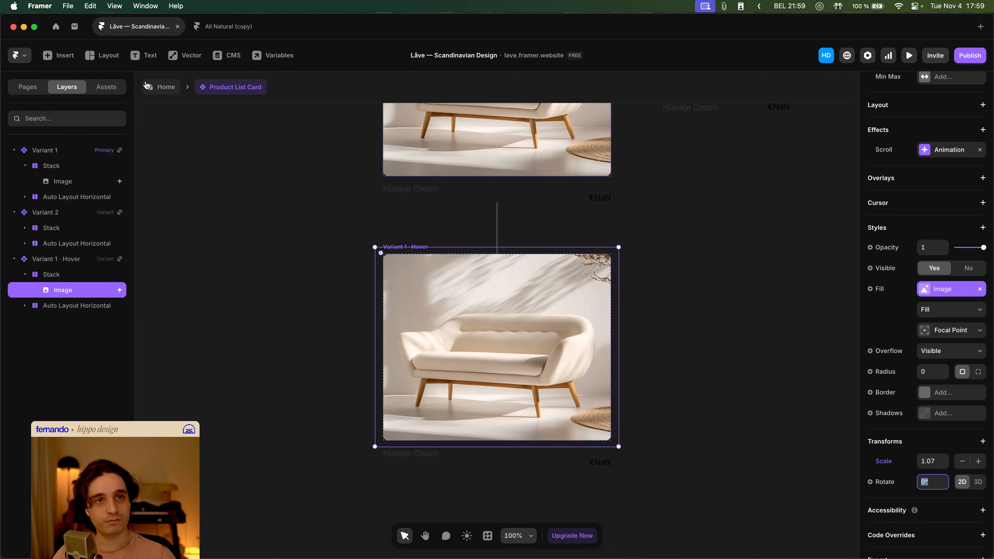
{"action": "left_click", "coordinate": [146, 86]}
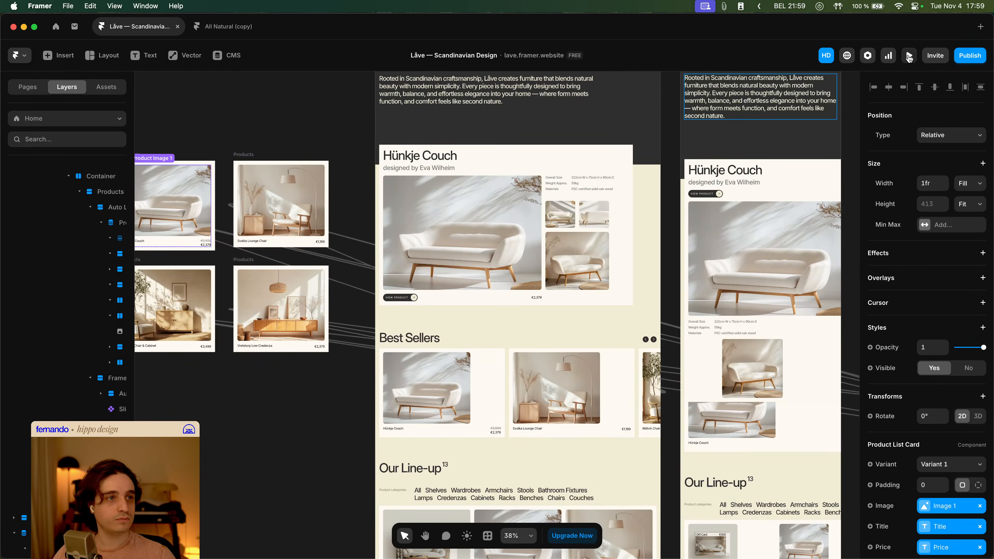
- Preview the site to check the product cards in Best Sellers and Our Line-up
{"action": "left_click", "coordinate": [909, 57]}
{"action": "scroll", "coordinate": [610, 215], "scroll_direction": "down", "scroll_amount": 10}
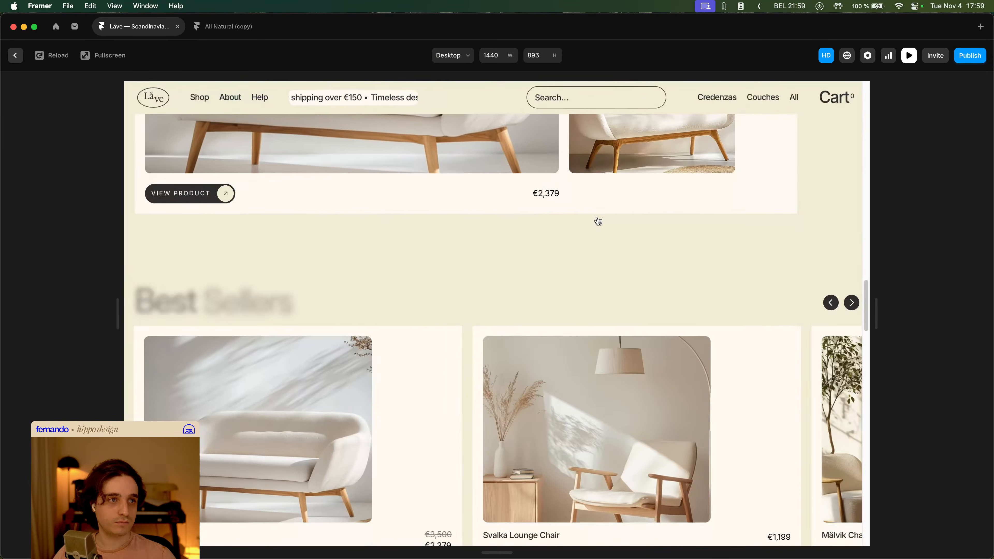
{"action": "scroll", "coordinate": [595, 231], "scroll_direction": "down", "scroll_amount": 5}
{"action": "scroll", "coordinate": [587, 259], "scroll_direction": "up", "scroll_amount": 4}
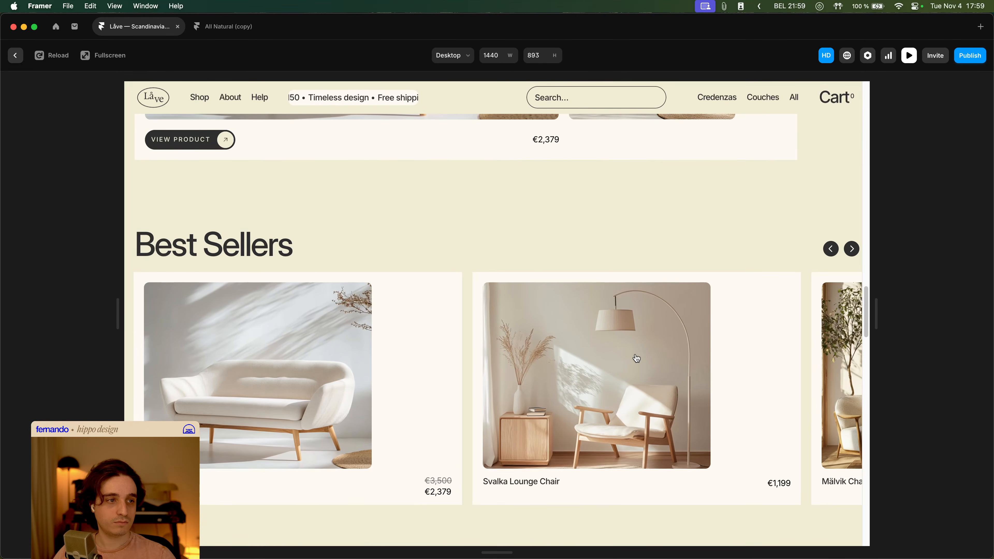
{"action": "scroll", "coordinate": [637, 358], "scroll_direction": "down", "scroll_amount": 10}
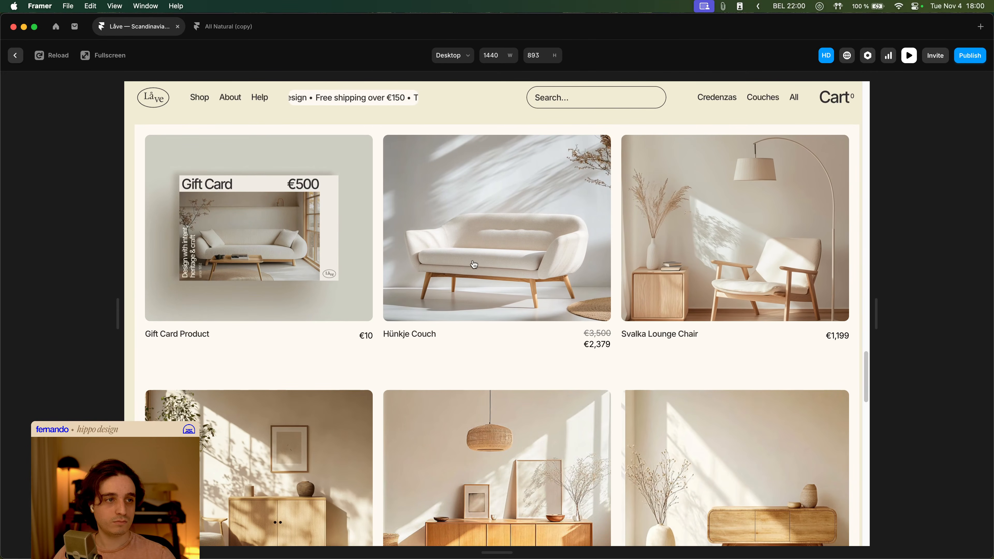
{"action": "key", "text": "Escape"}
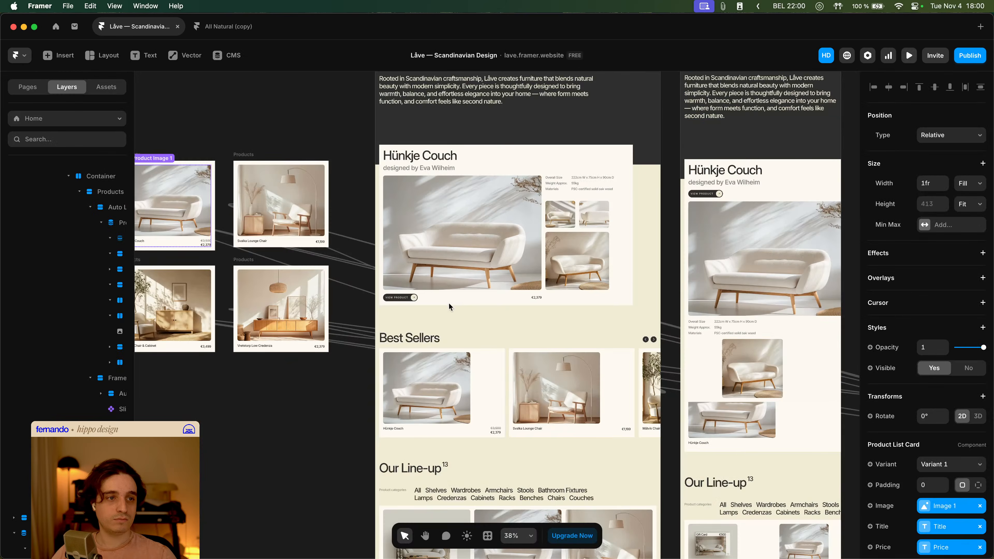
- Open the Product List Card component from a card in the Our Line-up grid and select its primary image
{"action": "scroll", "coordinate": [497, 372], "scroll_direction": "down", "scroll_amount": 5}
{"action": "left_click", "coordinate": [505, 392]}
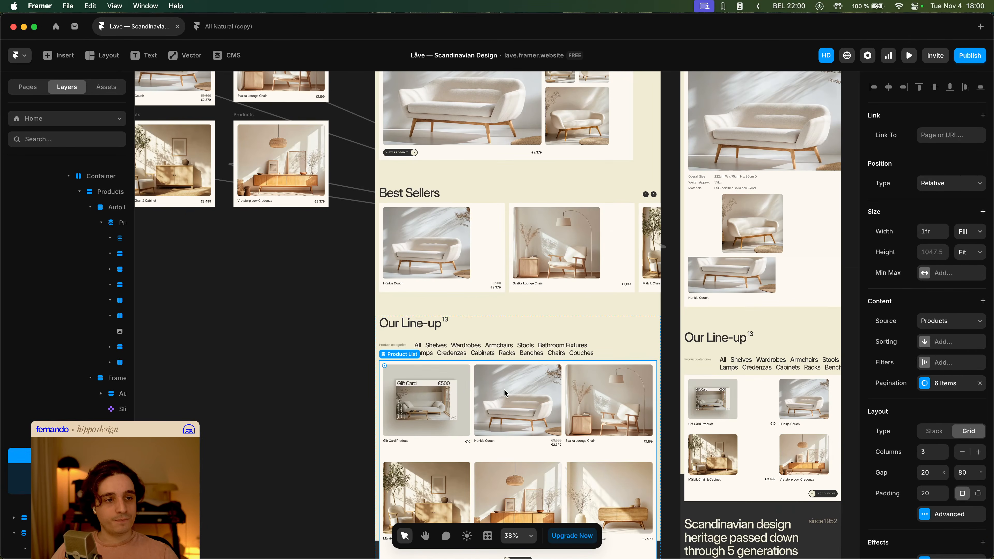
{"action": "left_click", "coordinate": [419, 388]}
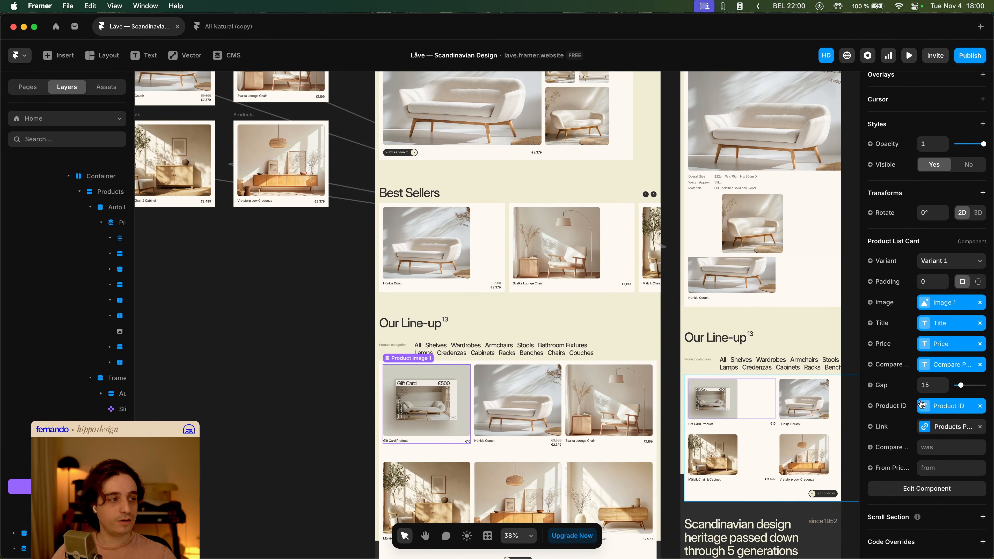
{"action": "left_click", "coordinate": [351, 368]}
{"action": "left_click_drag", "start_coordinate": [310, 261], "coordinate": [504, 394]}
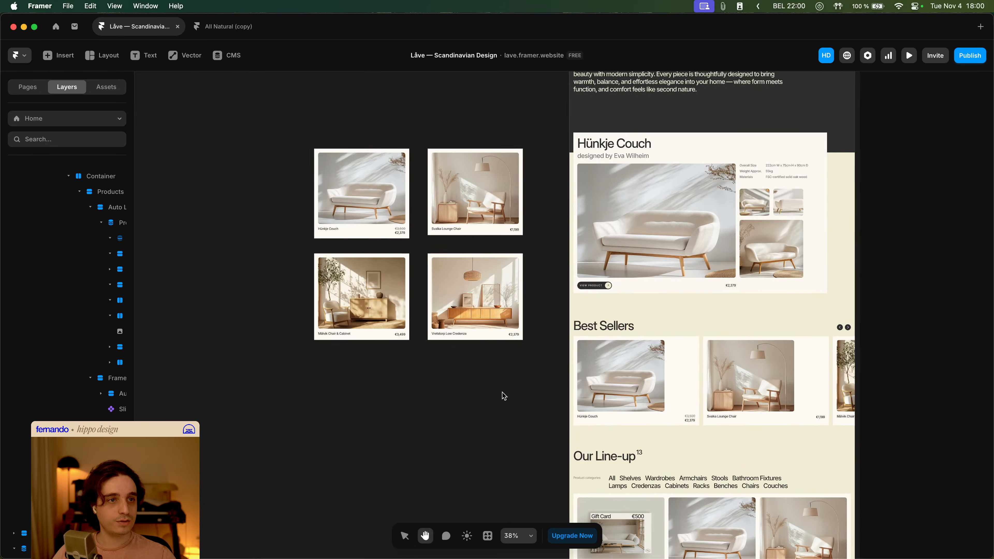
{"action": "left_click", "coordinate": [386, 217]}
{"action": "scroll", "coordinate": [598, 367], "scroll_direction": "down", "scroll_amount": 6}
{"action": "scroll", "coordinate": [568, 333], "scroll_direction": "right", "scroll_amount": 3}
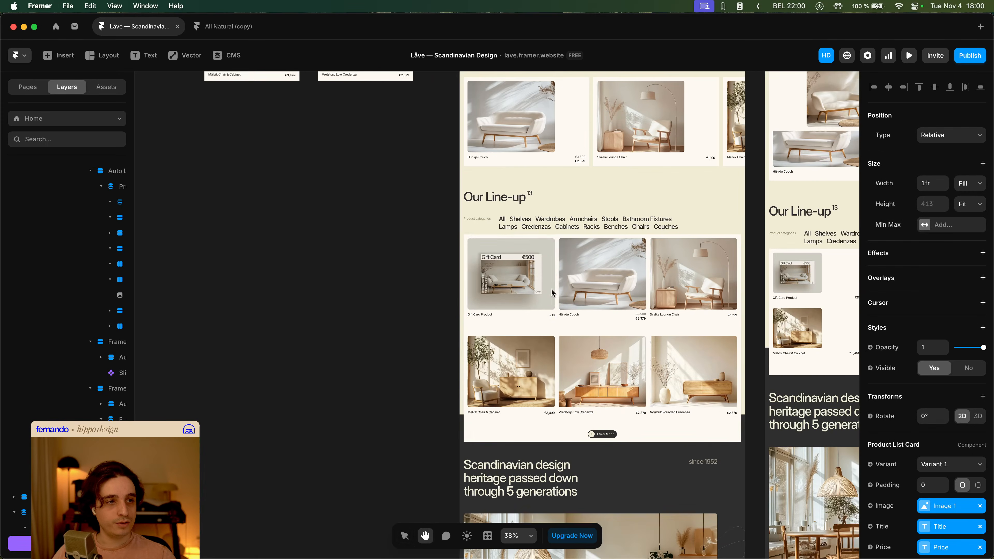
{"action": "left_click", "coordinate": [538, 283]}
{"action": "double_click", "coordinate": [531, 281]}
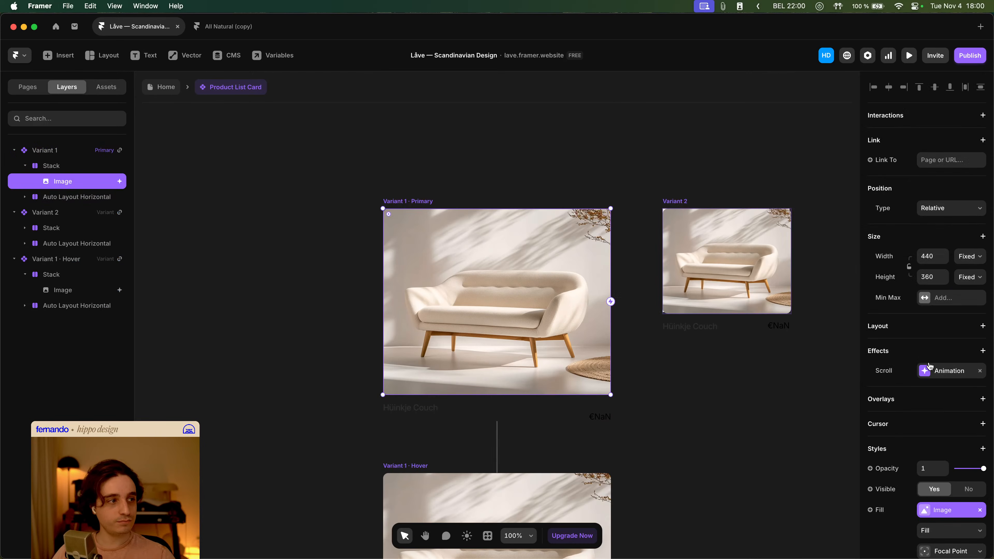
- Set the image's scroll animation transition to a custom ease with bezier 0.42, 0, 0.27, 1 and 0.8 s time
{"action": "left_click", "coordinate": [945, 374]}
{"action": "left_click", "coordinate": [820, 504]}
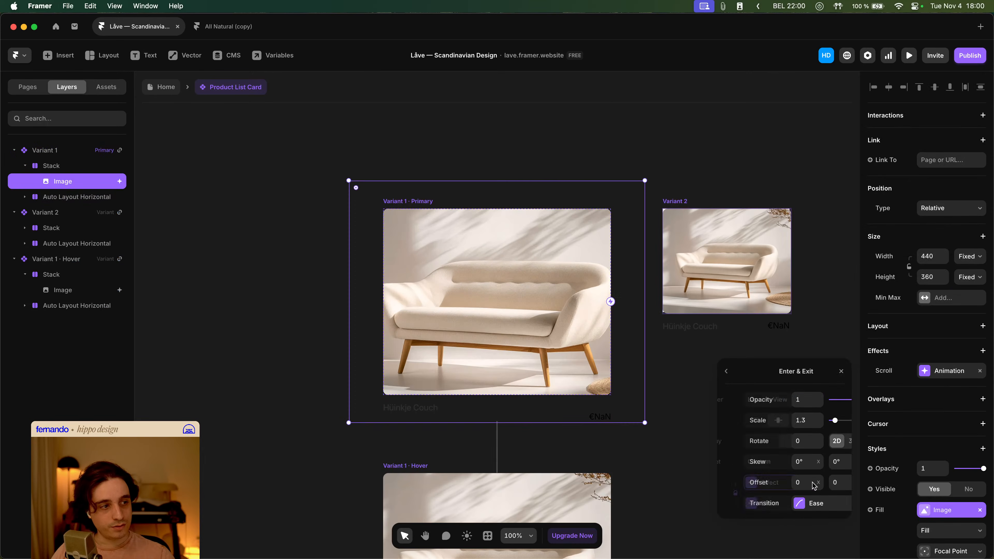
{"action": "left_click", "coordinate": [805, 501]}
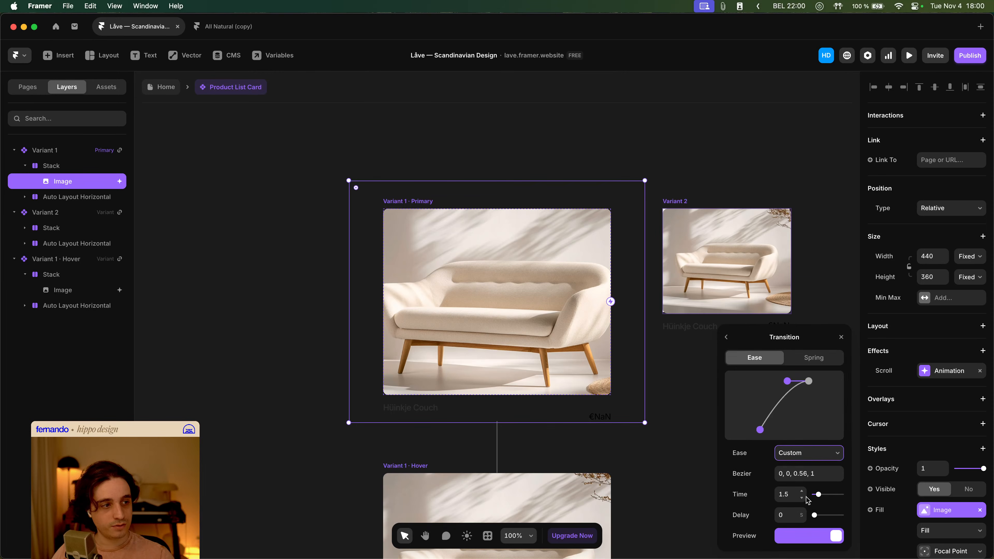
{"action": "left_click_drag", "start_coordinate": [788, 383], "coordinate": [774, 383]}
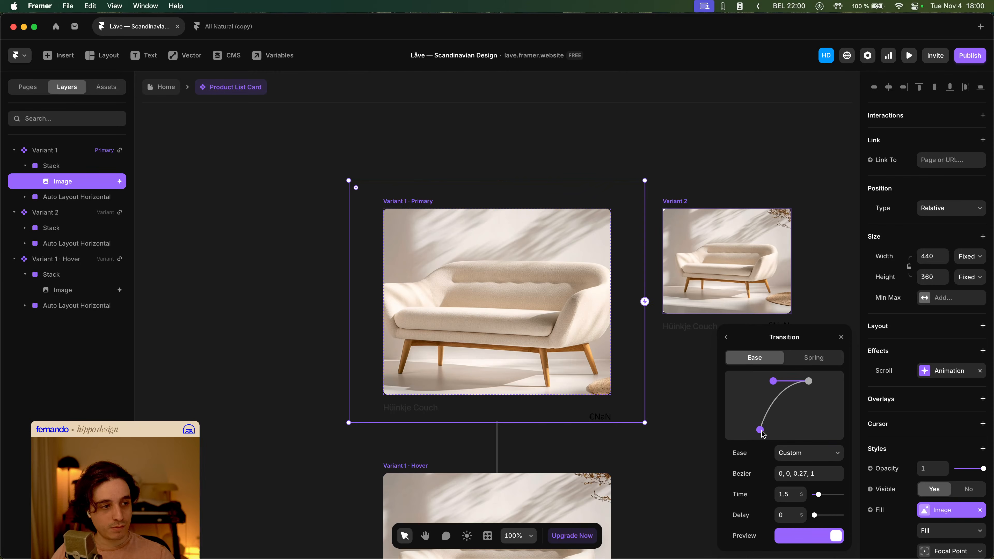
{"action": "left_click_drag", "start_coordinate": [761, 430], "coordinate": [784, 433]}
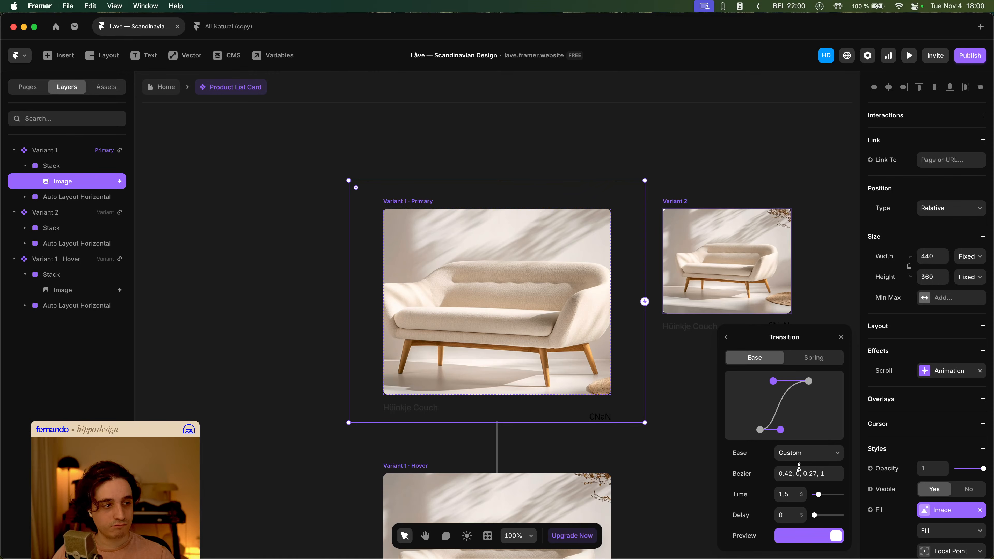
{"action": "type", "text": "0.8"}
{"action": "key", "text": "Tab"}
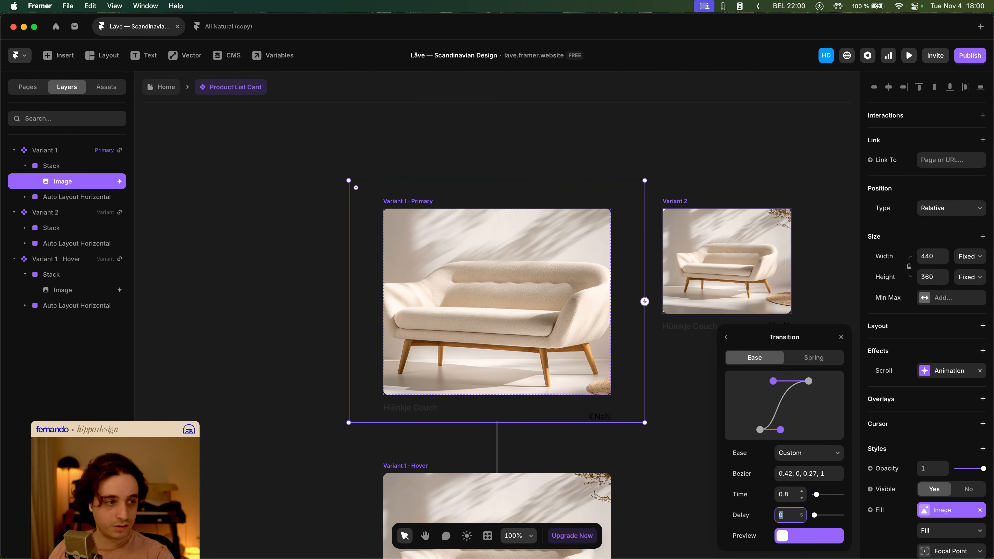
{"action": "left_click", "coordinate": [282, 155]}
{"action": "left_click", "coordinate": [166, 87]}
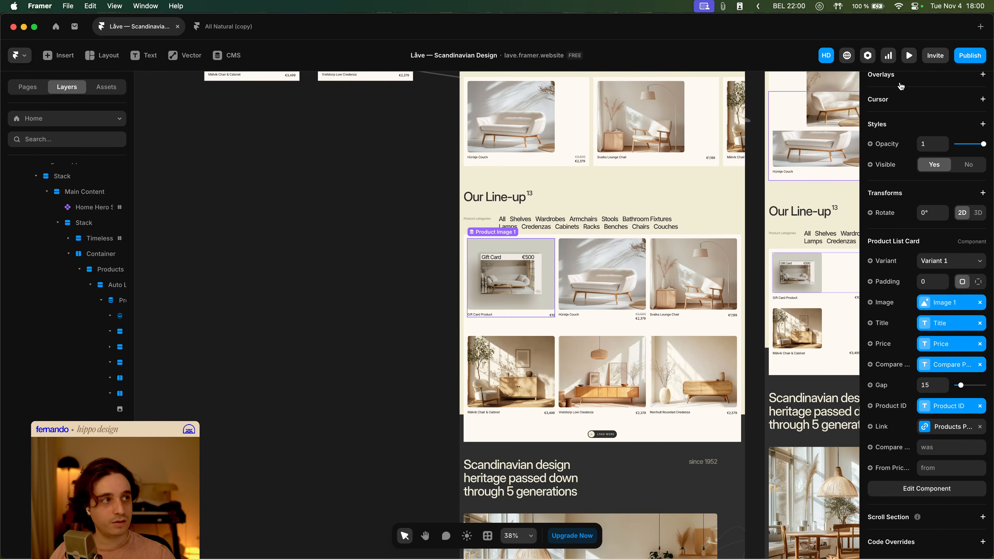
- Preview the site to check the updated product card animations
{"action": "left_click", "coordinate": [909, 55]}
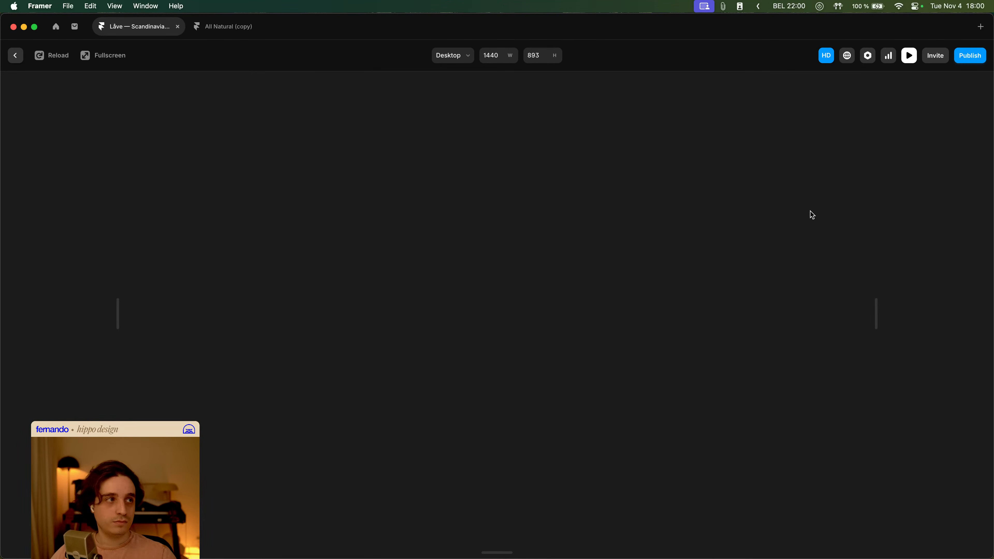
{"action": "key", "text": "Escape"}
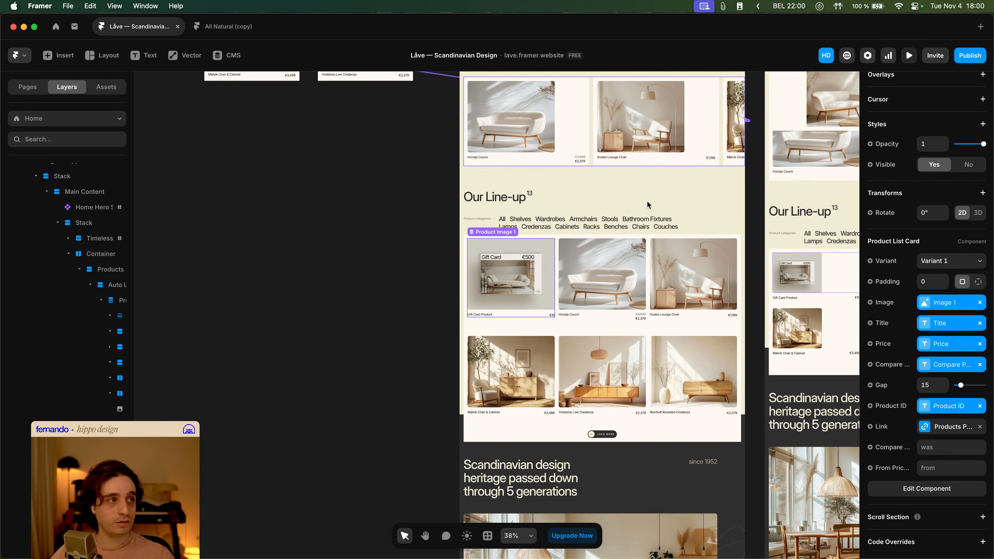
{"action": "left_click", "coordinate": [620, 185]}
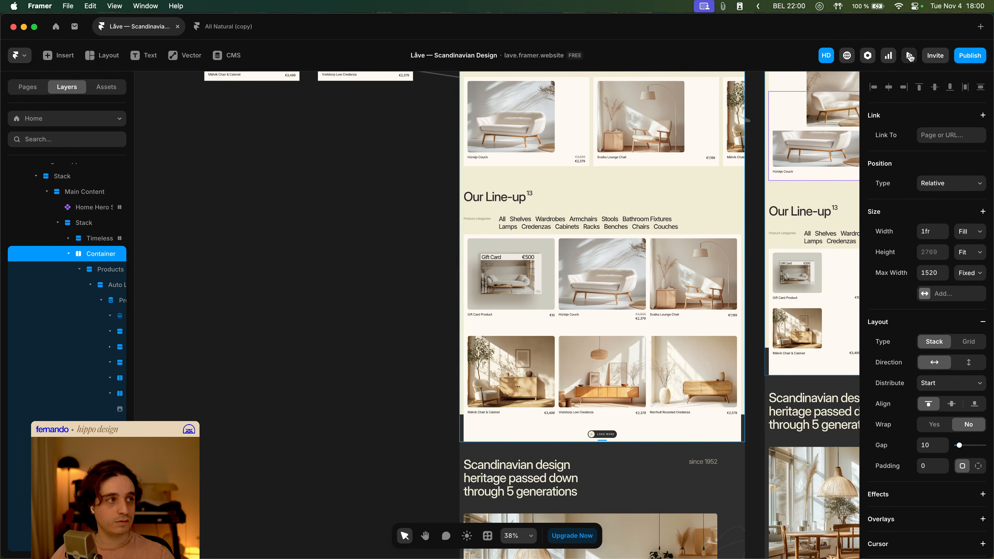
{"action": "left_click", "coordinate": [910, 56]}
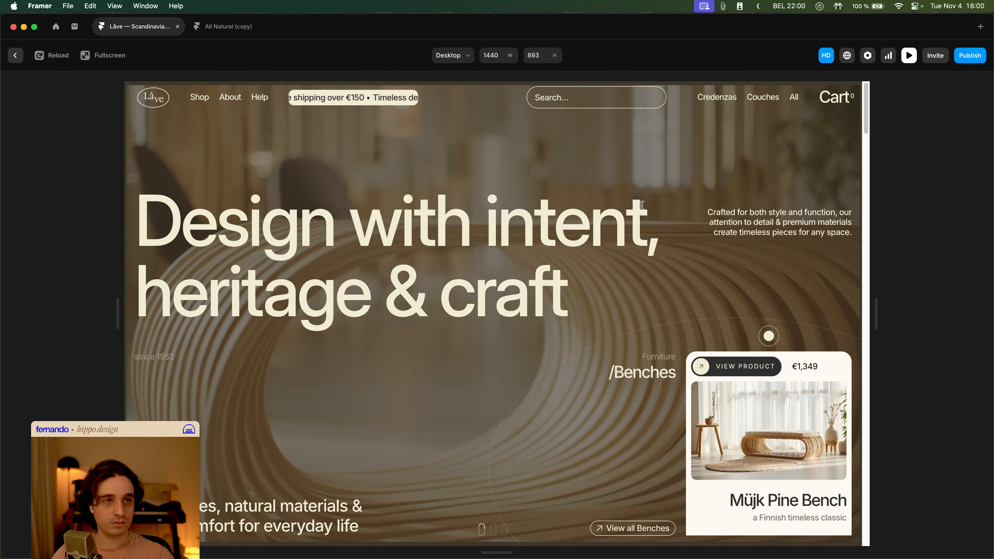
{"action": "scroll", "coordinate": [722, 235], "scroll_direction": "down", "scroll_amount": 15}
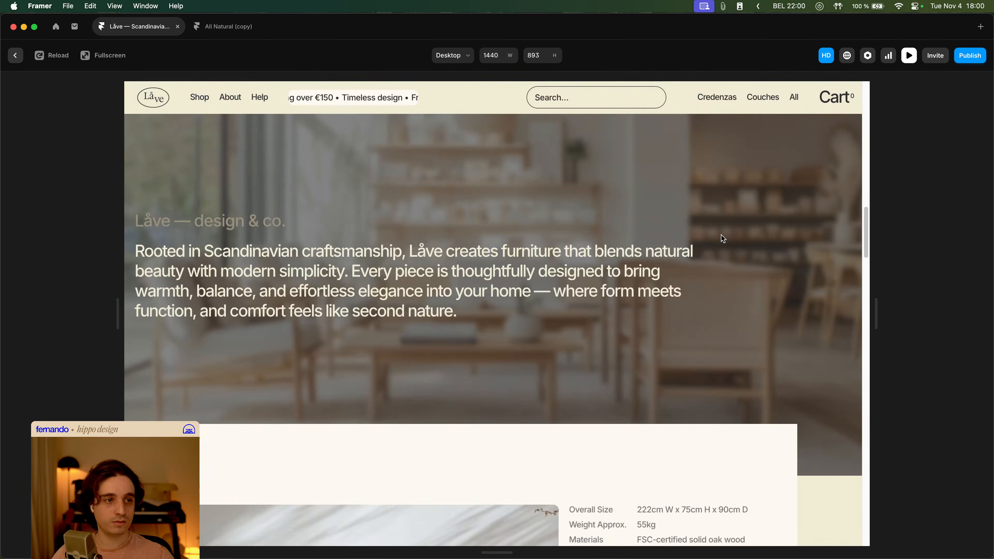
{"action": "scroll", "coordinate": [722, 238], "scroll_direction": "down", "scroll_amount": 10}
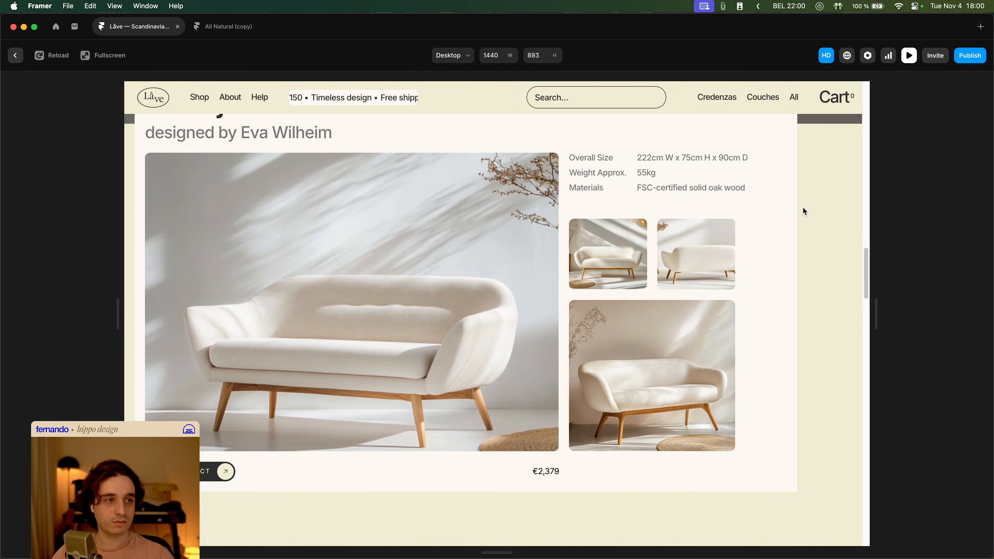
- Scroll through the preview past the product detail to the Best Sellers and Our Line-up cards
{"action": "scroll", "coordinate": [803, 208], "scroll_direction": "down", "scroll_amount": 6}
{"action": "scroll", "coordinate": [803, 208], "scroll_direction": "down", "scroll_amount": 2}
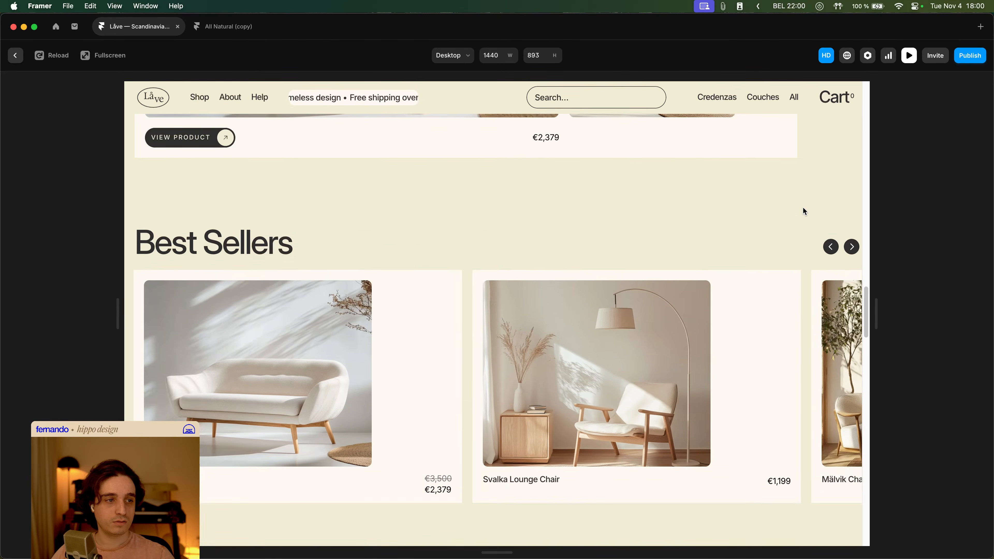
{"action": "scroll", "coordinate": [802, 207], "scroll_direction": "down", "scroll_amount": 10}
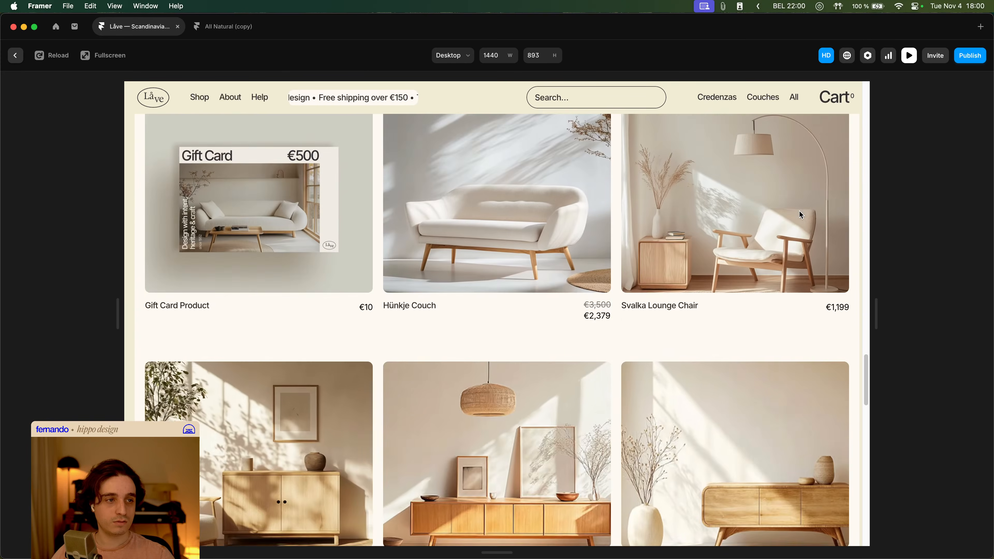
{"action": "scroll", "coordinate": [799, 215], "scroll_direction": "down", "scroll_amount": 6}
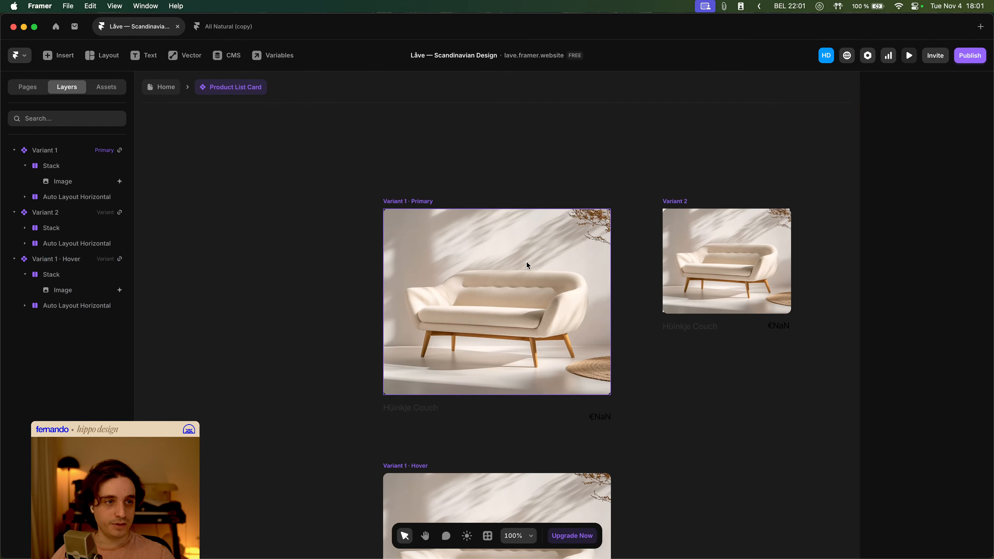
{"action": "scroll", "coordinate": [504, 417], "scroll_direction": "down", "scroll_amount": 3}
- Compare the scroll animation enter settings and transitions of the primary and hover variant images in the card
{"action": "left_click", "coordinate": [501, 215]}
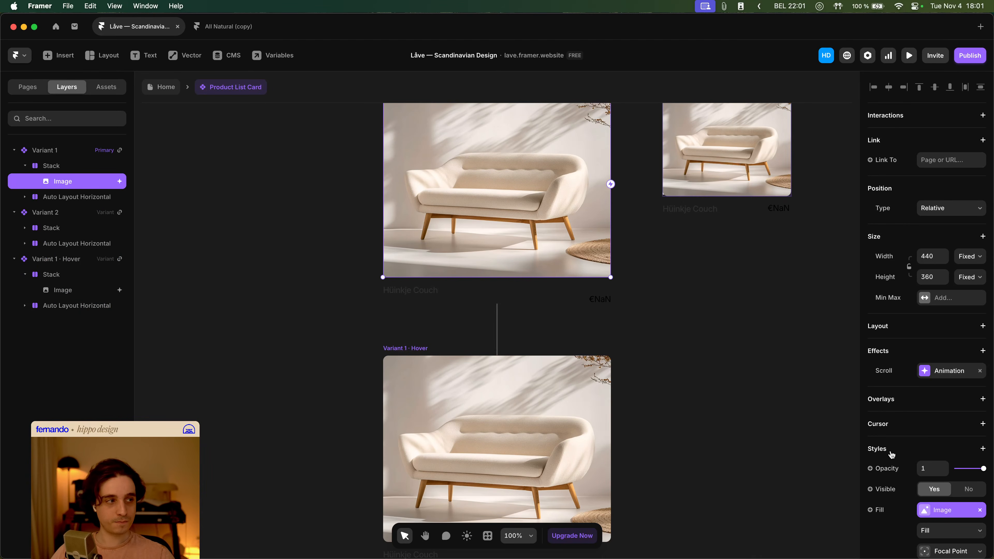
{"action": "left_click", "coordinate": [948, 371]}
{"action": "left_click", "coordinate": [813, 484]}
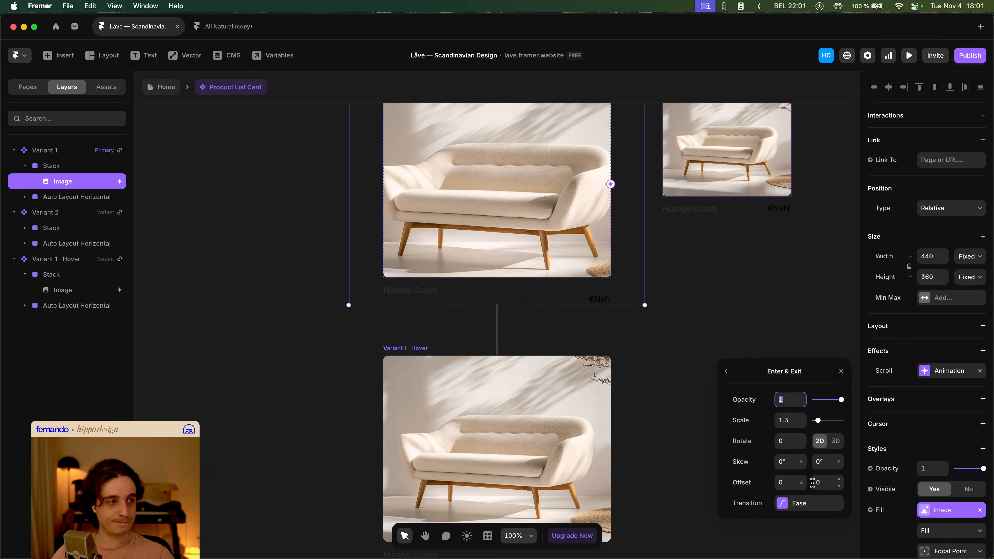
{"action": "left_click", "coordinate": [811, 503]}
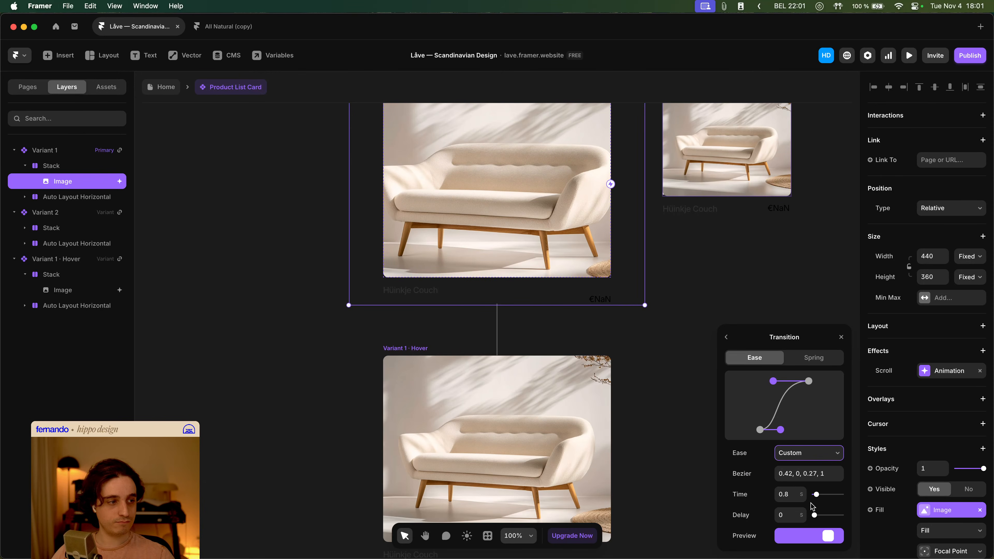
{"action": "left_click", "coordinate": [282, 362]}
{"action": "left_click", "coordinate": [506, 393]}
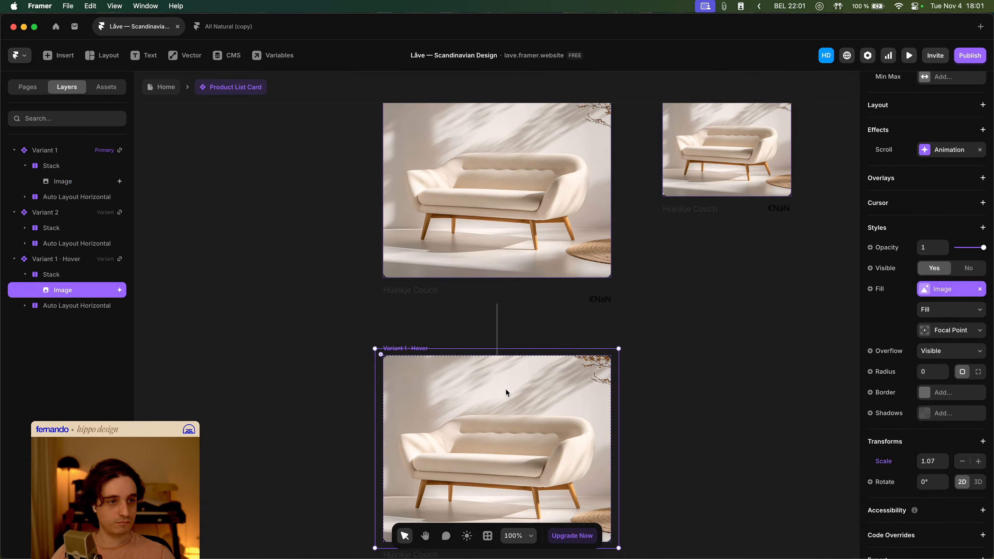
{"action": "right_click", "coordinate": [950, 151]}
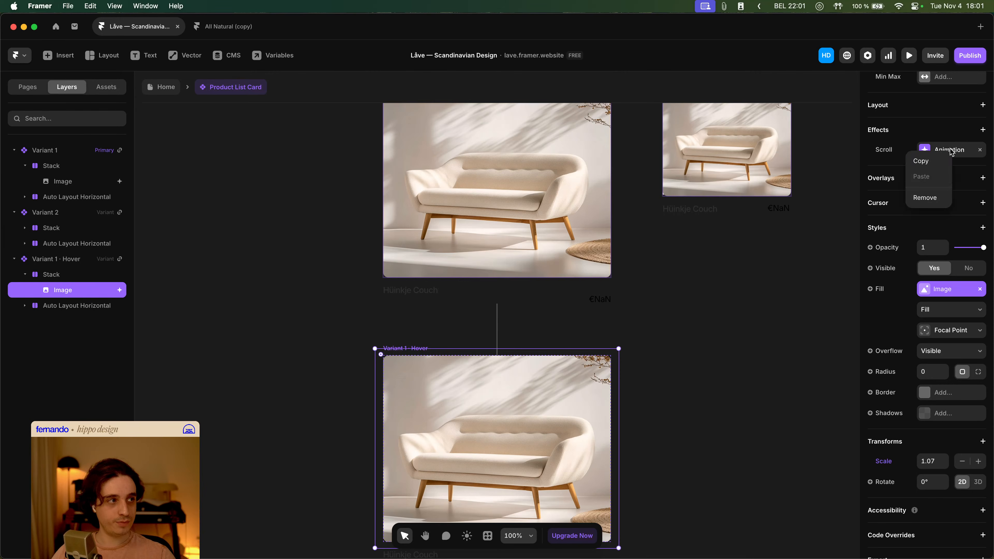
{"action": "left_click", "coordinate": [959, 150]}
{"action": "left_click", "coordinate": [803, 265]}
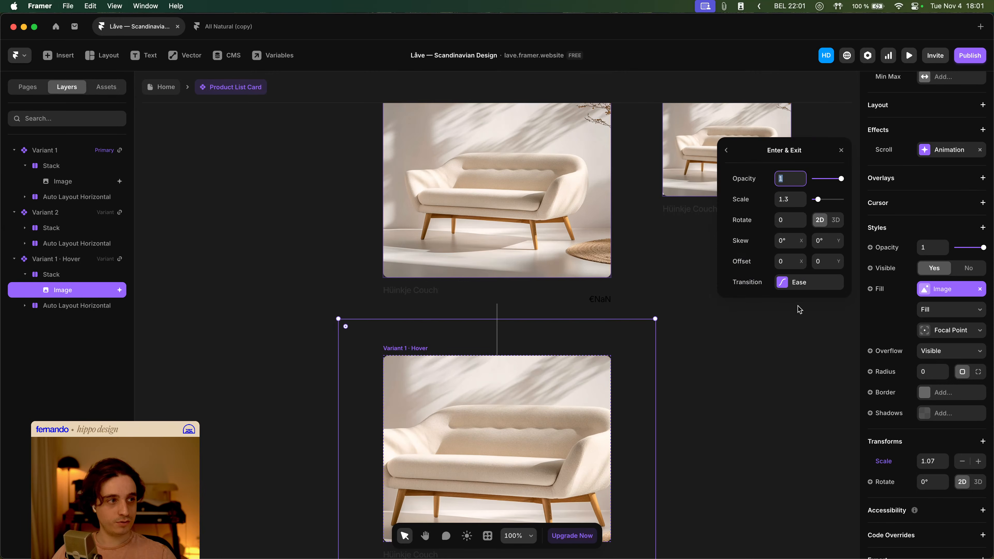
{"action": "left_click", "coordinate": [804, 283]}
{"action": "left_click", "coordinate": [729, 152]}
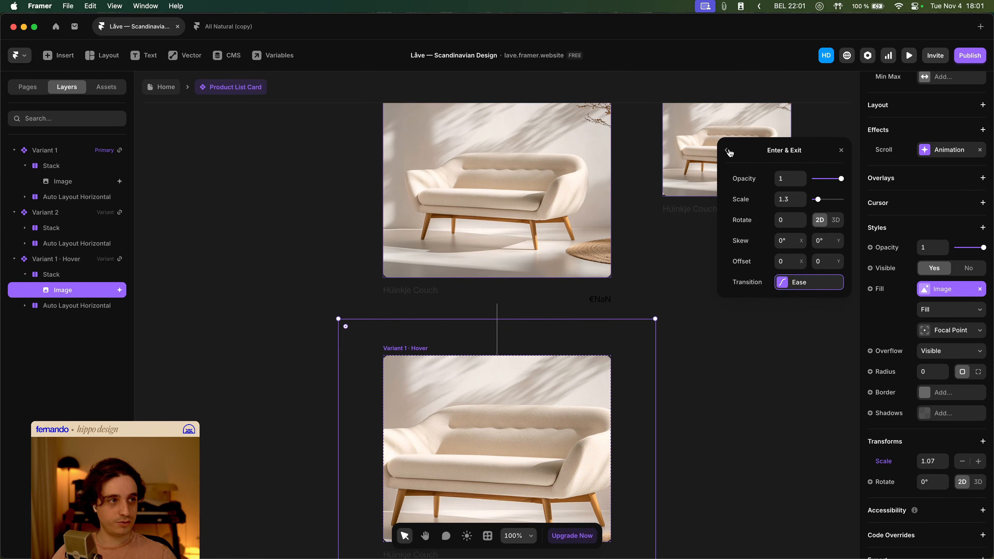
- Try to paste a transition into the primary image's scroll enter effect
{"action": "left_click", "coordinate": [546, 188]}
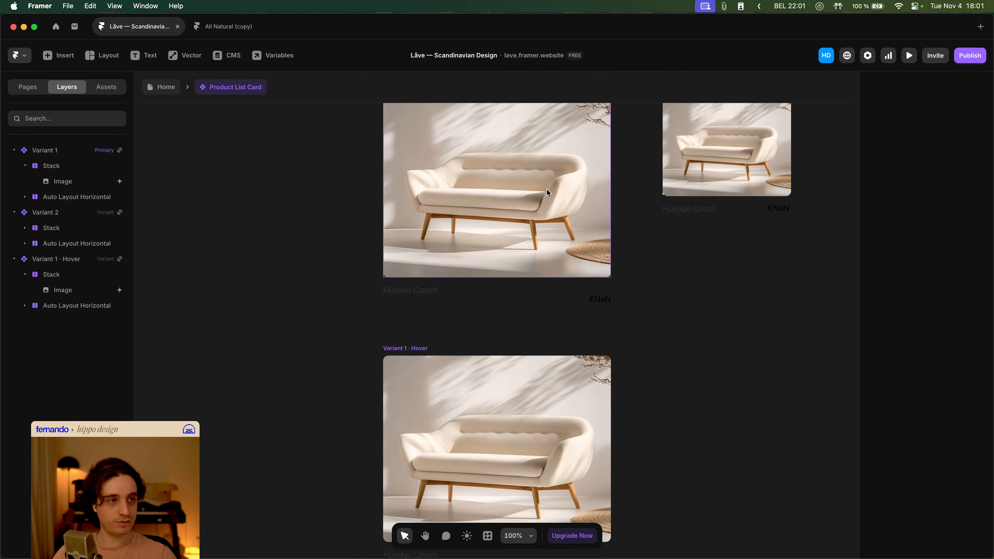
{"action": "left_click", "coordinate": [951, 375]}
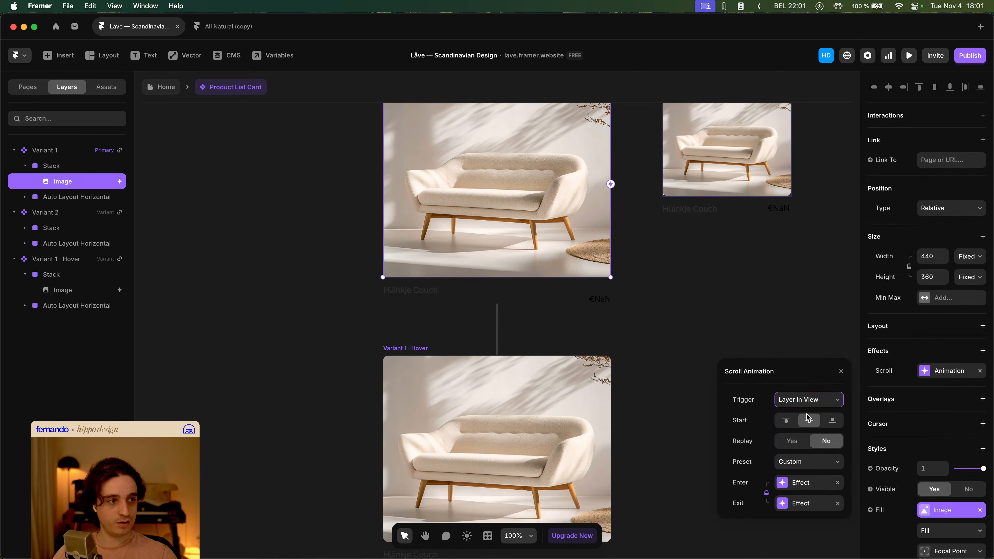
{"action": "left_click", "coordinate": [799, 484]}
{"action": "right_click", "coordinate": [800, 505]}
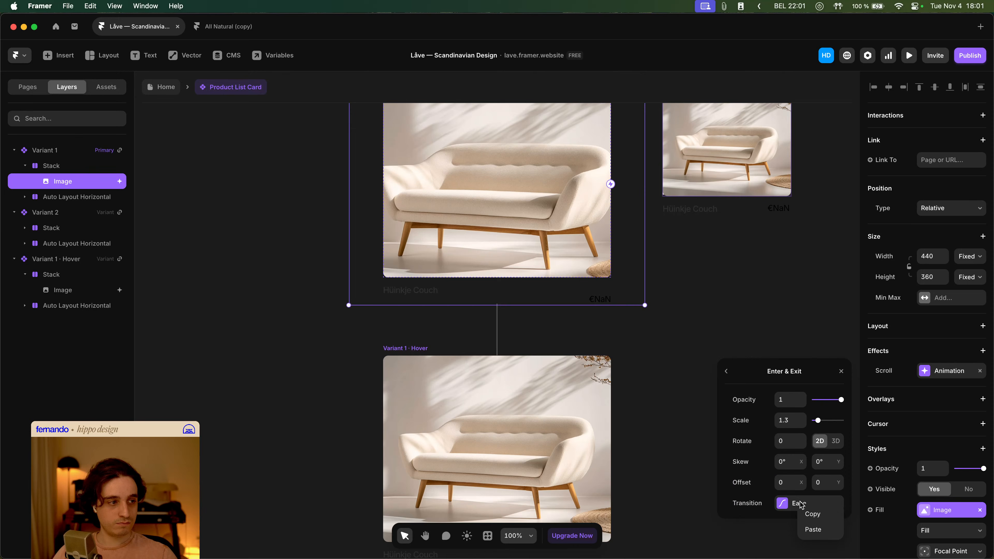
{"action": "left_click", "coordinate": [817, 531]}
{"action": "left_click", "coordinate": [742, 324]}
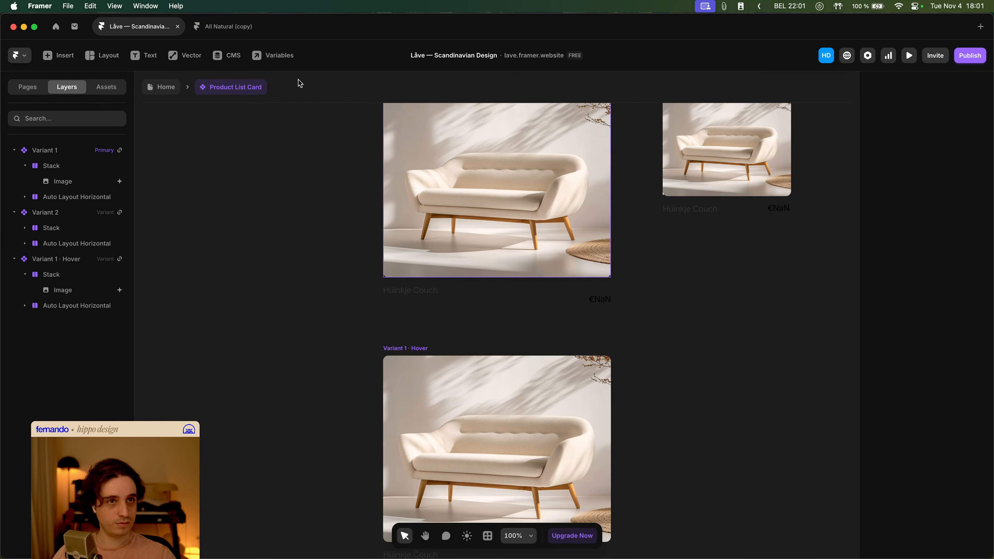
- Return to the home page and preview it, scrolling through Best Sellers, Our Line-up and the footer
{"action": "left_click", "coordinate": [159, 88]}
{"action": "left_click", "coordinate": [909, 56]}
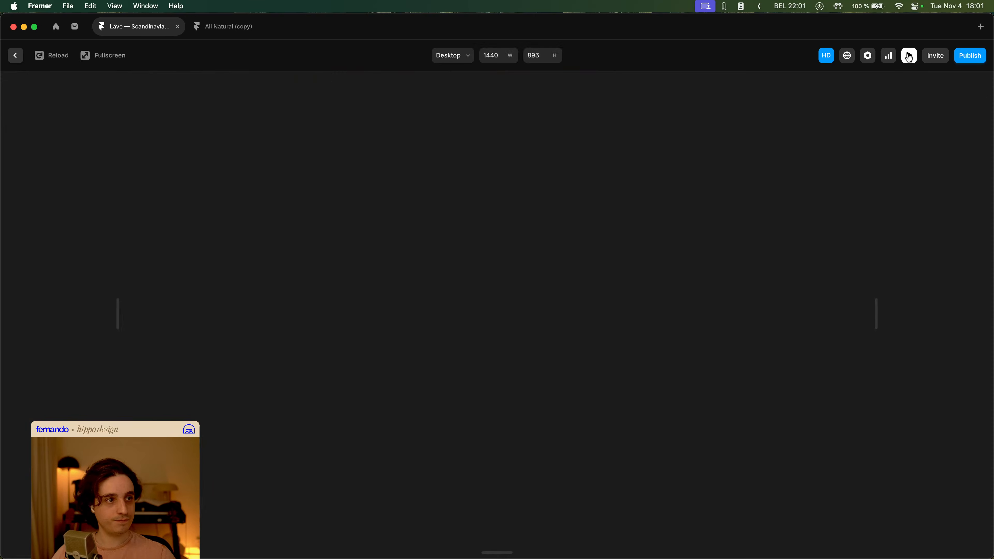
{"action": "scroll", "coordinate": [753, 283], "scroll_direction": "down", "scroll_amount": 2}
{"action": "scroll", "coordinate": [754, 283], "scroll_direction": "down", "scroll_amount": 10}
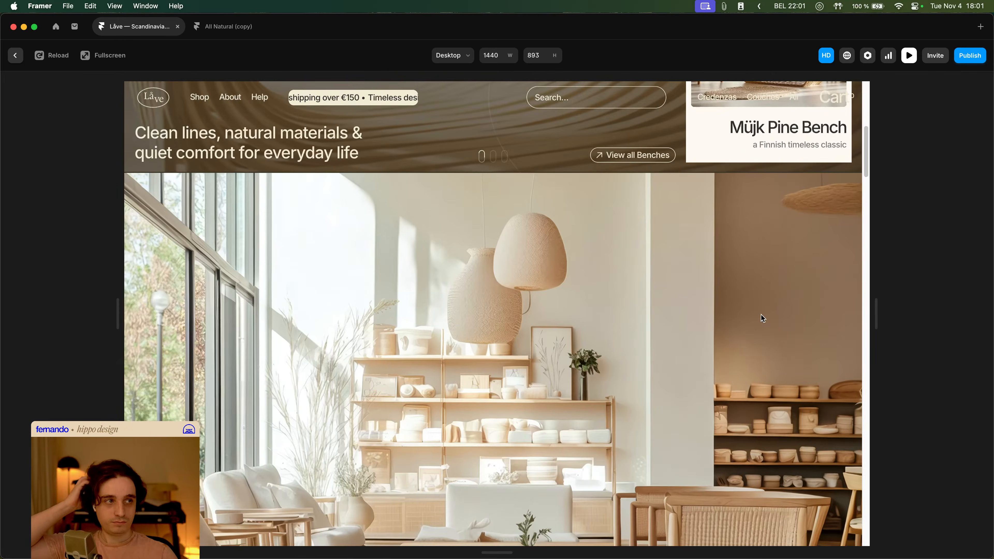
{"action": "scroll", "coordinate": [759, 313], "scroll_direction": "down", "scroll_amount": 8}
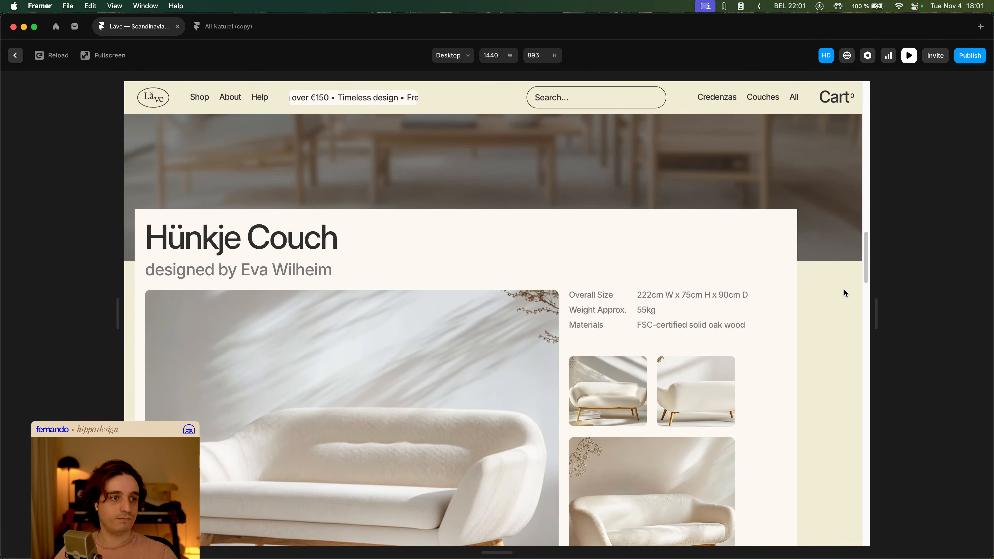
{"action": "scroll", "coordinate": [819, 296], "scroll_direction": "down", "scroll_amount": 6}
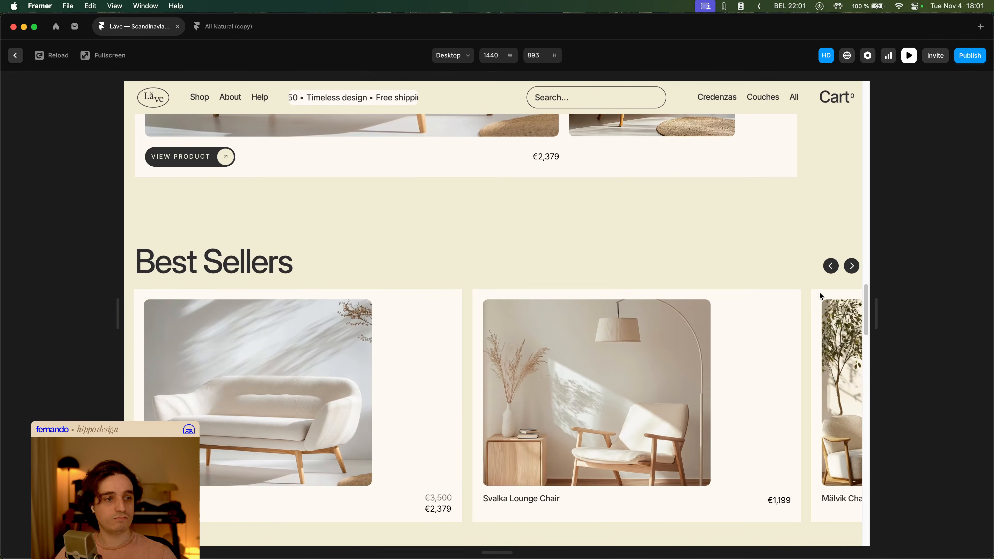
{"action": "scroll", "coordinate": [779, 270], "scroll_direction": "down", "scroll_amount": 4}
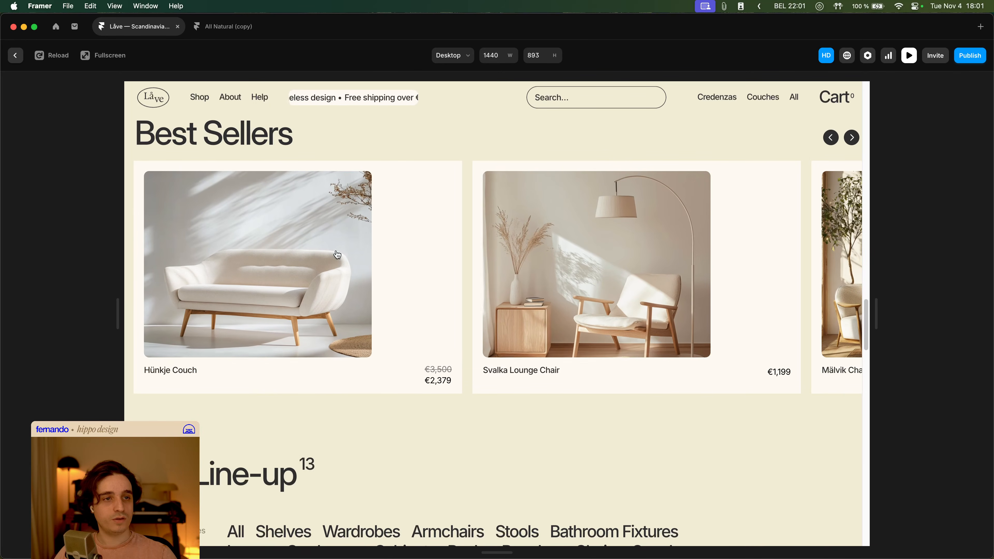
{"action": "scroll", "coordinate": [610, 266], "scroll_direction": "down", "scroll_amount": 8}
{"action": "scroll", "coordinate": [644, 271], "scroll_direction": "down", "scroll_amount": 10}
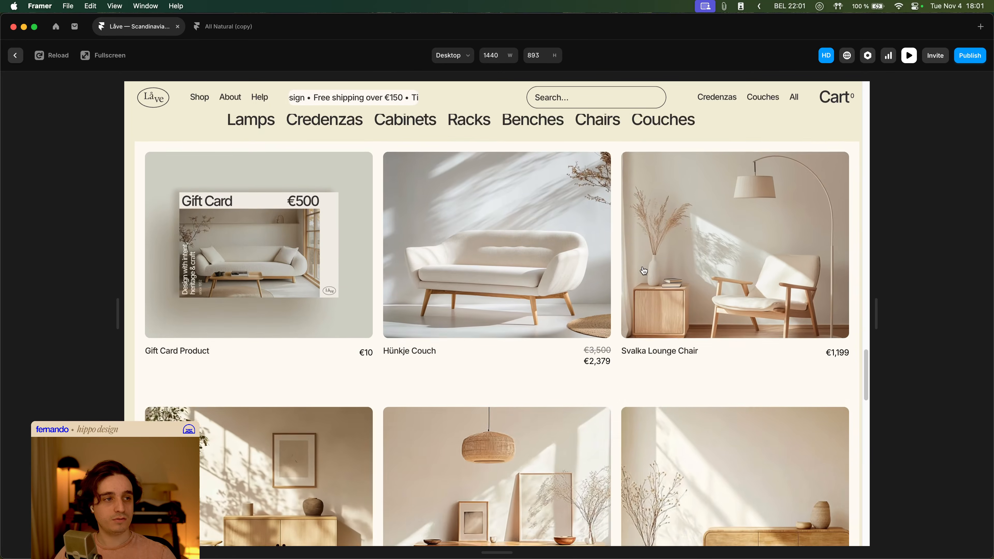
{"action": "scroll", "coordinate": [298, 259], "scroll_direction": "up", "scroll_amount": 3}
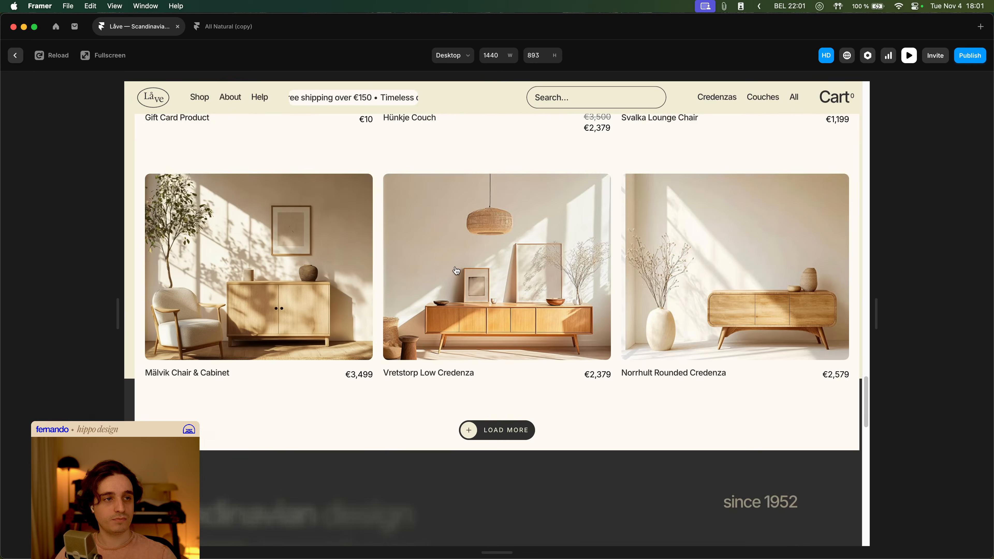
{"action": "scroll", "coordinate": [687, 310], "scroll_direction": "down", "scroll_amount": 7}
{"action": "scroll", "coordinate": [686, 310], "scroll_direction": "down", "scroll_amount": 12}
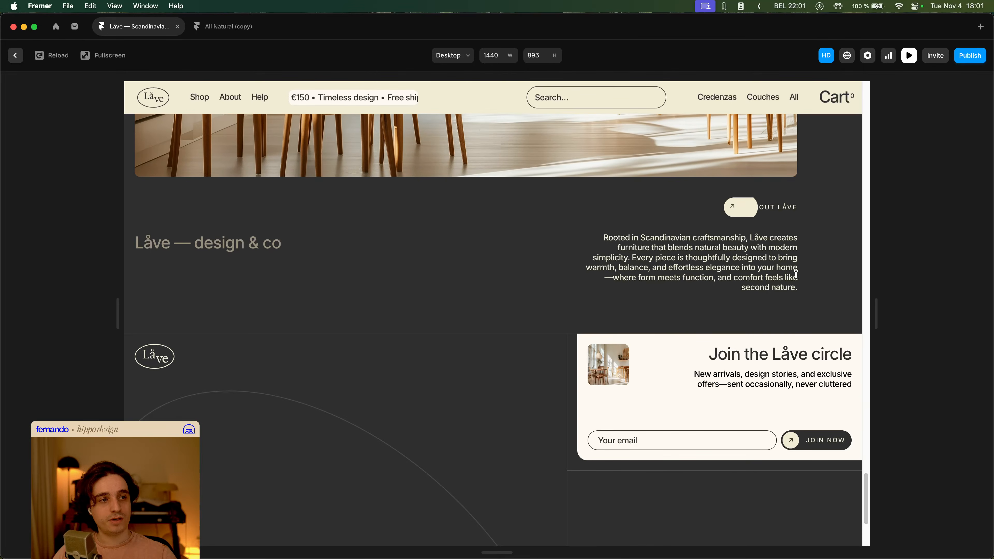
{"action": "scroll", "coordinate": [778, 296], "scroll_direction": "down", "scroll_amount": 5}
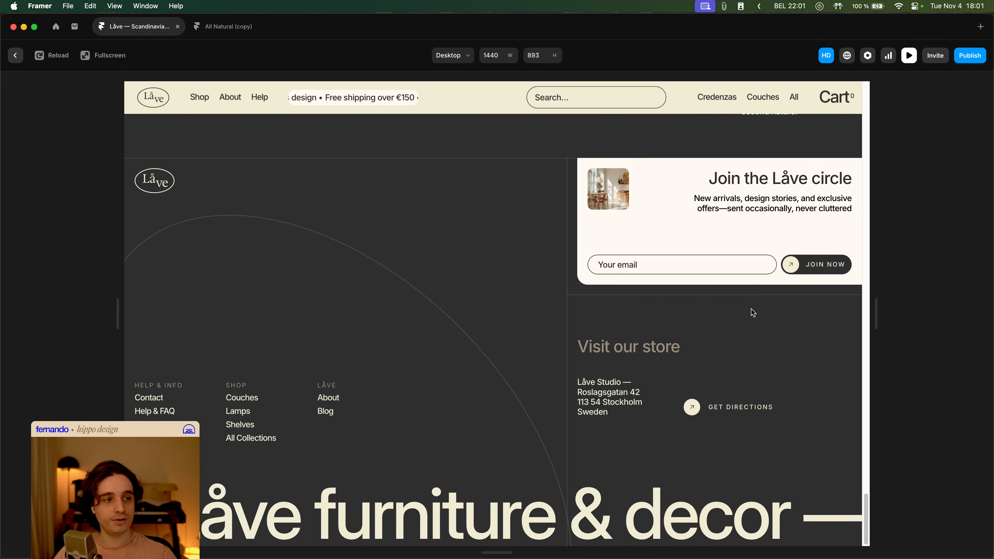
- Return to the editor and open the Footer component from the home page canvas
{"action": "key", "text": "Escape"}
{"action": "scroll", "coordinate": [567, 350], "scroll_direction": "down", "scroll_amount": 15}
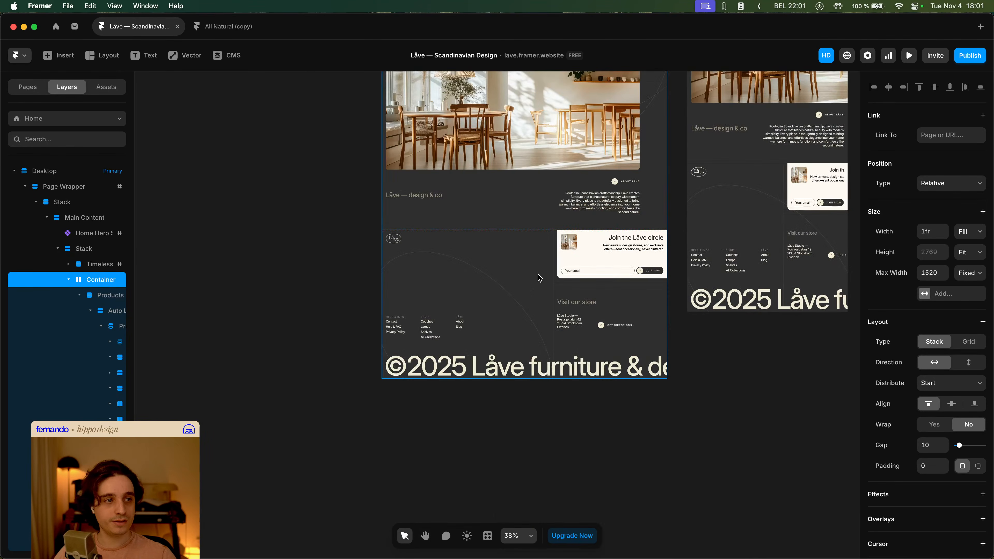
{"action": "left_click", "coordinate": [537, 275]}
{"action": "left_click", "coordinate": [590, 455]}
{"action": "left_click", "coordinate": [538, 243]}
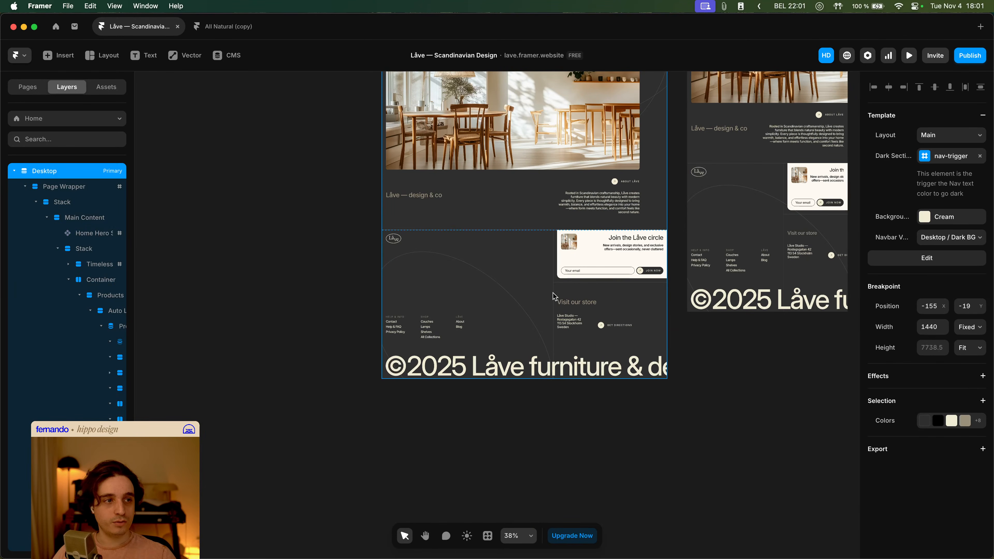
{"action": "double_click", "coordinate": [561, 289]}
{"action": "double_click", "coordinate": [556, 290]}
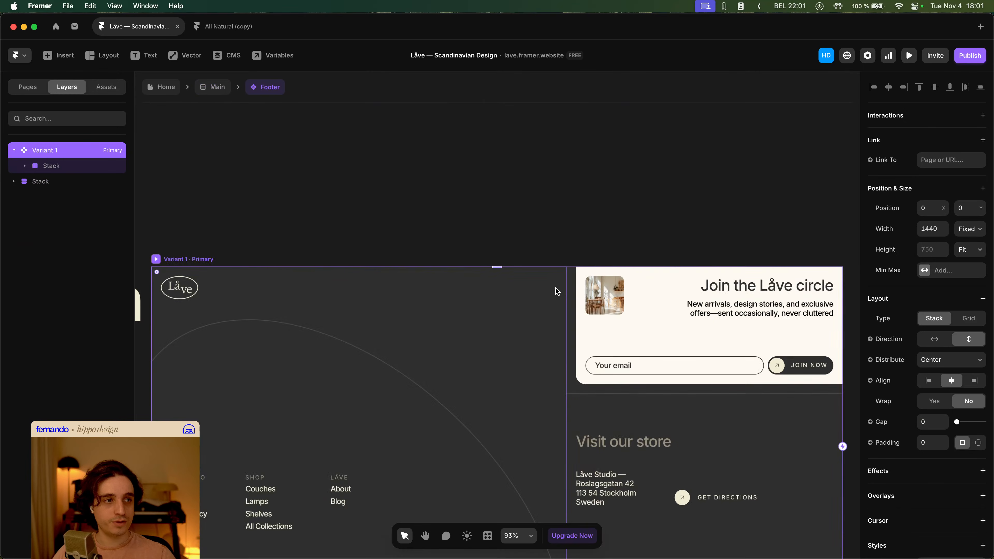
{"action": "left_click", "coordinate": [565, 297]}
- Inspect the Growing Line layer's appear effect, its enter effect values and trigger options
{"action": "left_click", "coordinate": [78, 182]}
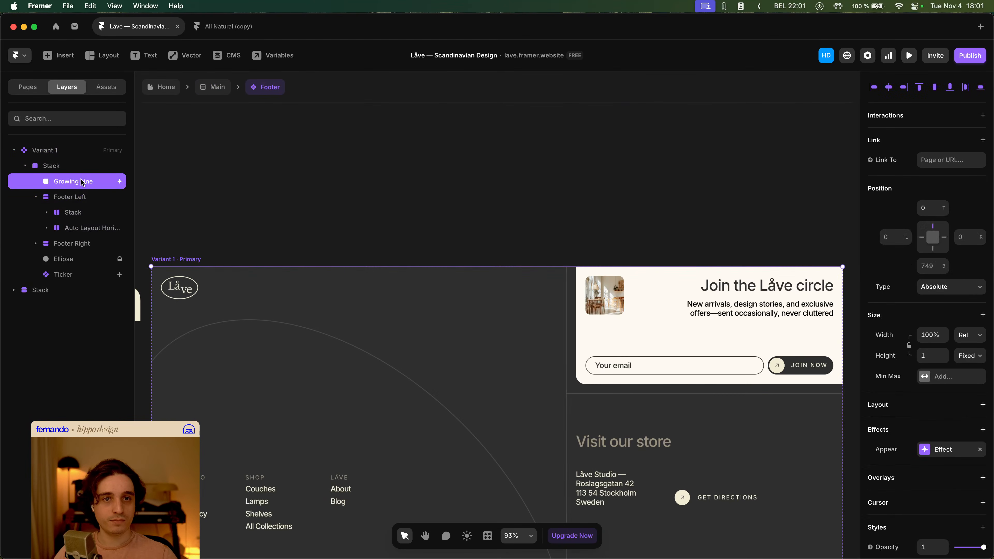
{"action": "left_click", "coordinate": [949, 454]}
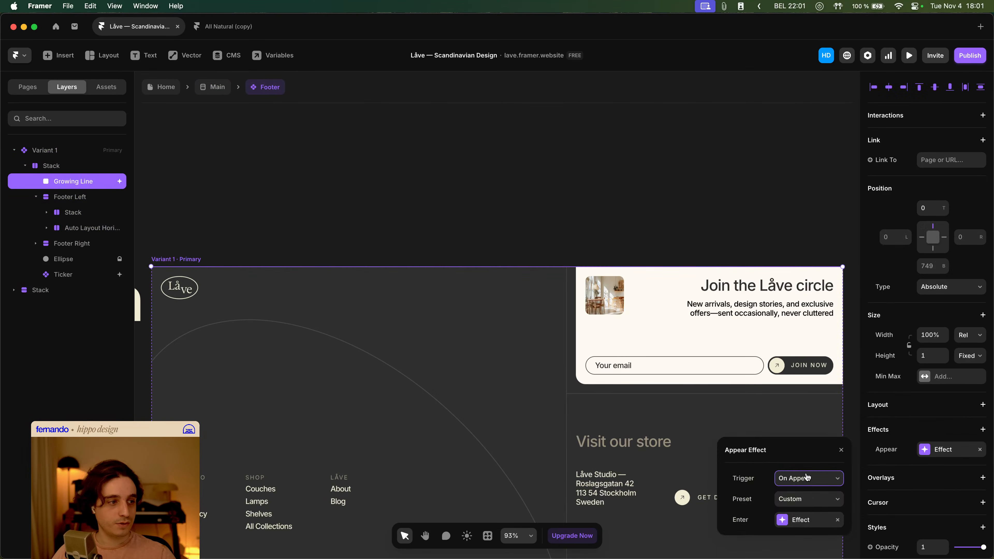
{"action": "left_click", "coordinate": [805, 521]}
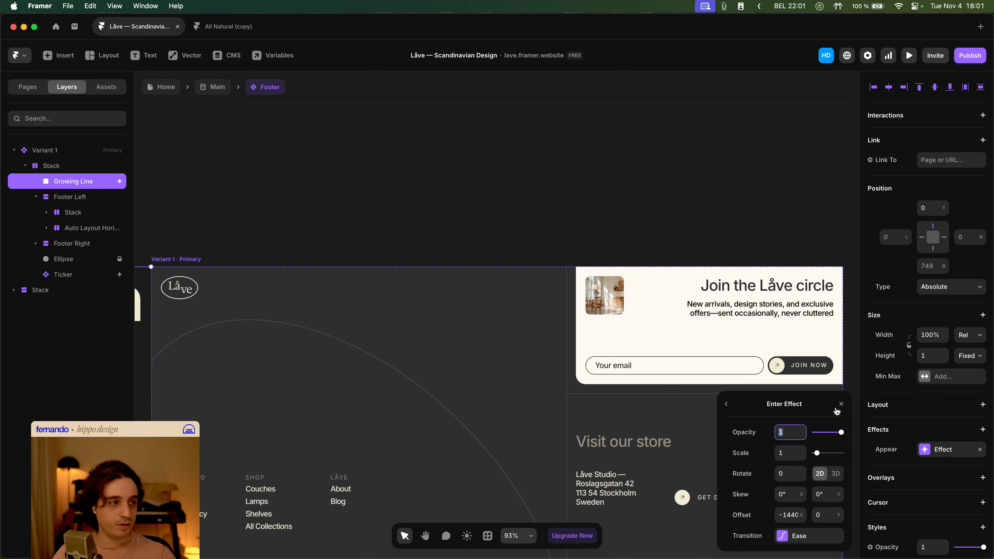
{"action": "left_click", "coordinate": [726, 405]}
{"action": "left_click", "coordinate": [836, 478]}
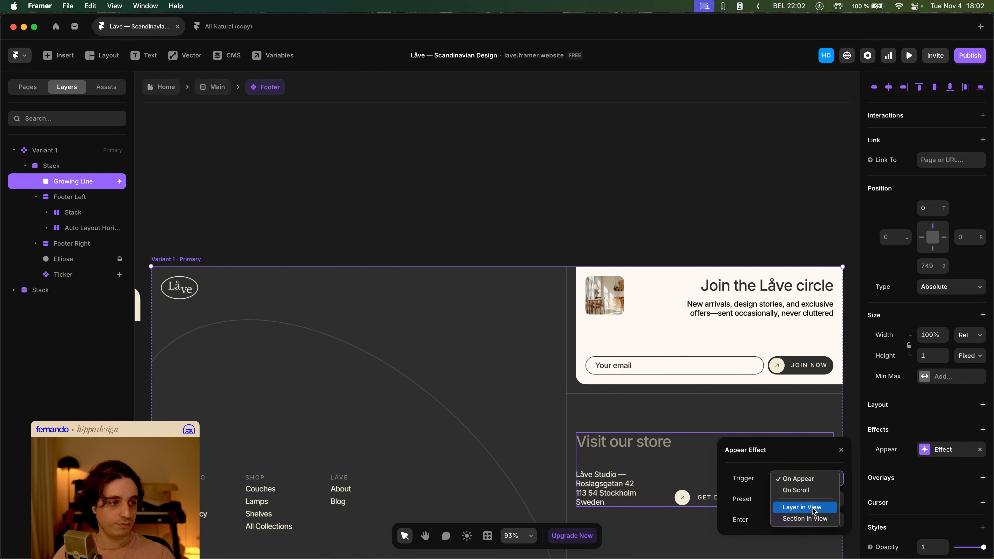
{"action": "left_click", "coordinate": [365, 249]}
- Reopen the Footer component and inspect the stacks inside Footer Right holding the Join the Låve circle block
{"action": "left_click", "coordinate": [222, 91]}
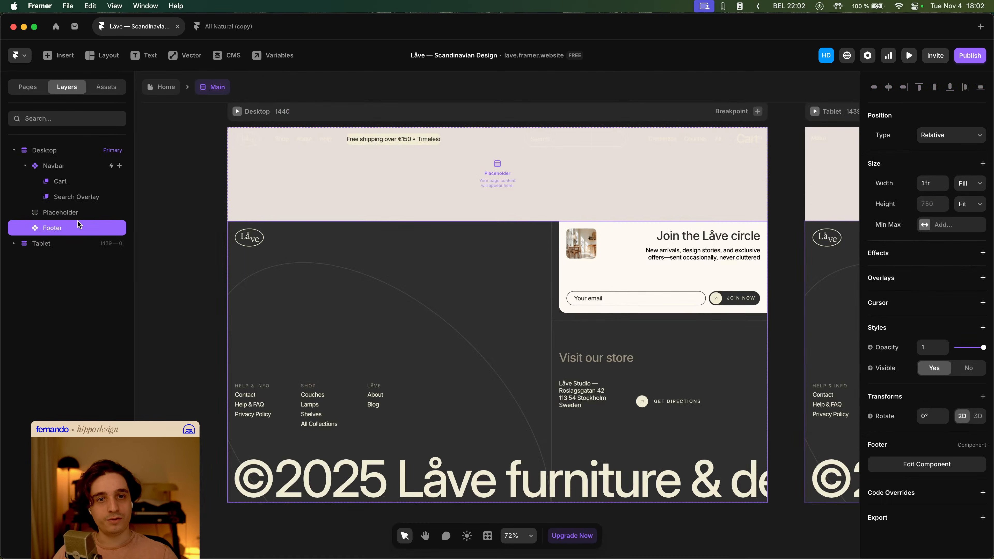
{"action": "left_click", "coordinate": [937, 464]}
{"action": "scroll", "coordinate": [940, 458], "scroll_direction": "down", "scroll_amount": 5}
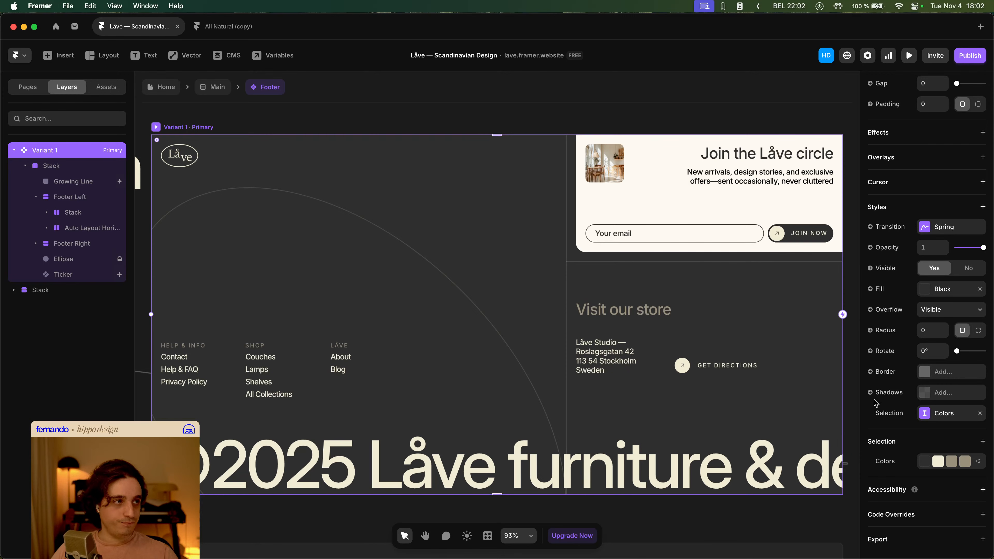
{"action": "left_click", "coordinate": [610, 215], "text": "super"}
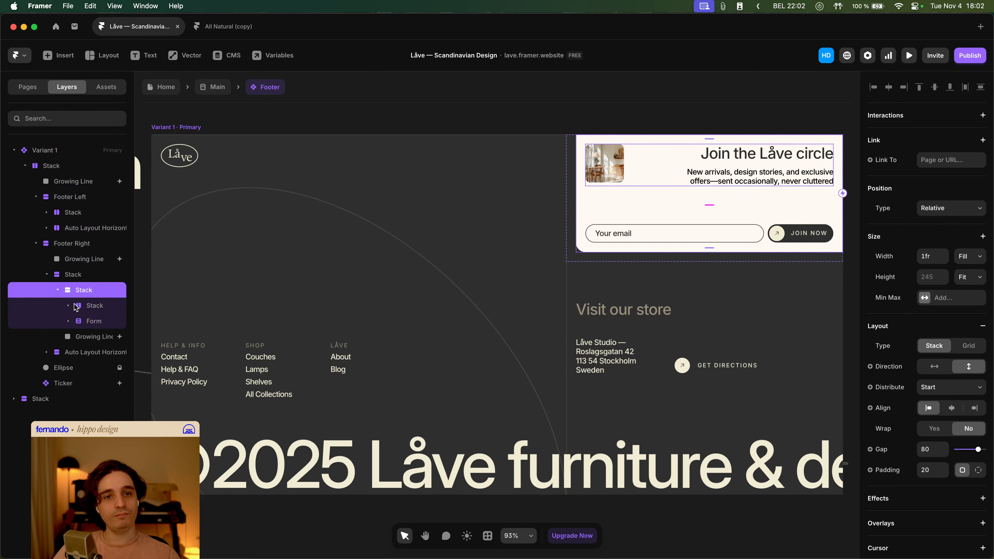
{"action": "left_click", "coordinate": [57, 290]}
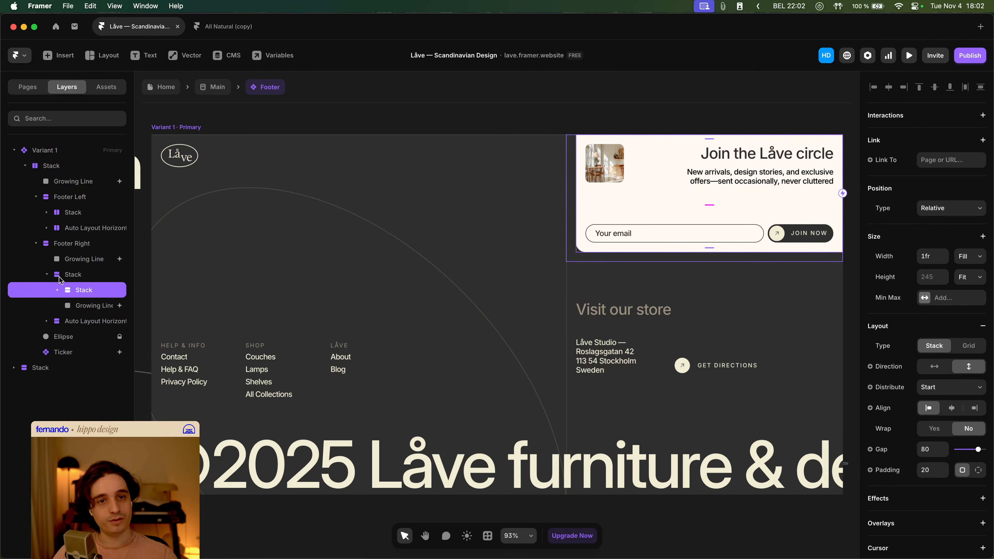
{"action": "left_click", "coordinate": [60, 278]}
{"action": "left_click", "coordinate": [47, 275]}
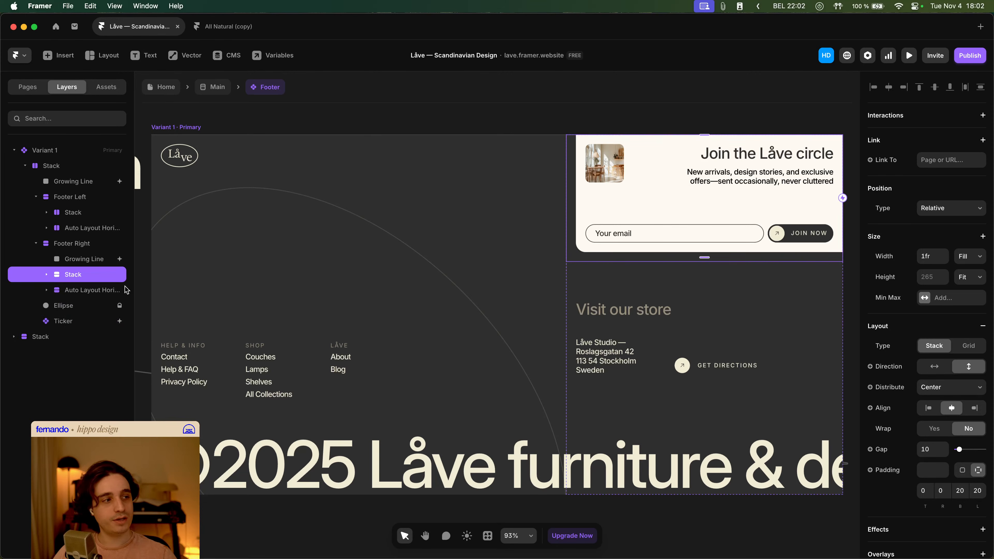
- Inspect the footer's Variant 1 and Stack layer properties, then reopen the Footer component from the home page
{"action": "scroll", "coordinate": [947, 421], "scroll_direction": "down", "scroll_amount": 10}
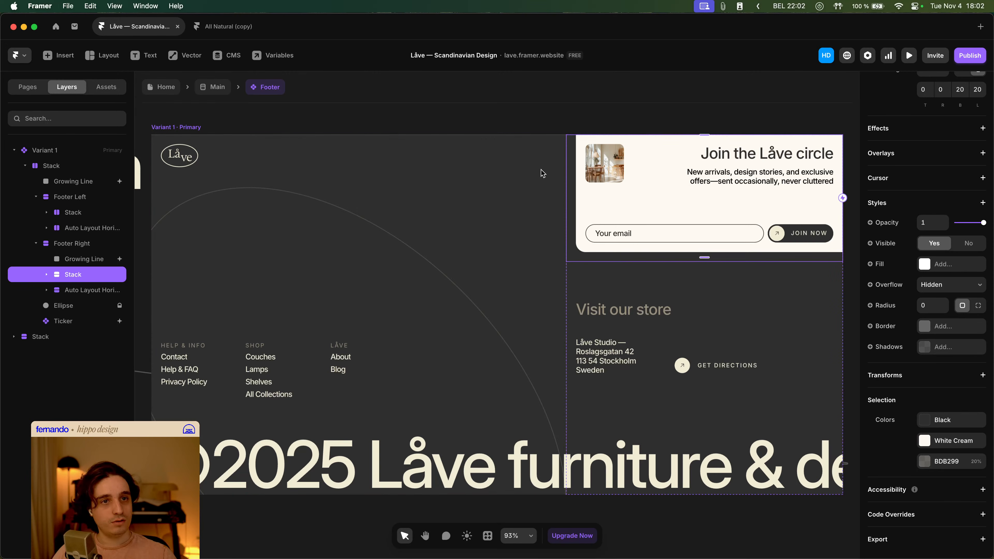
{"action": "left_click", "coordinate": [67, 152]}
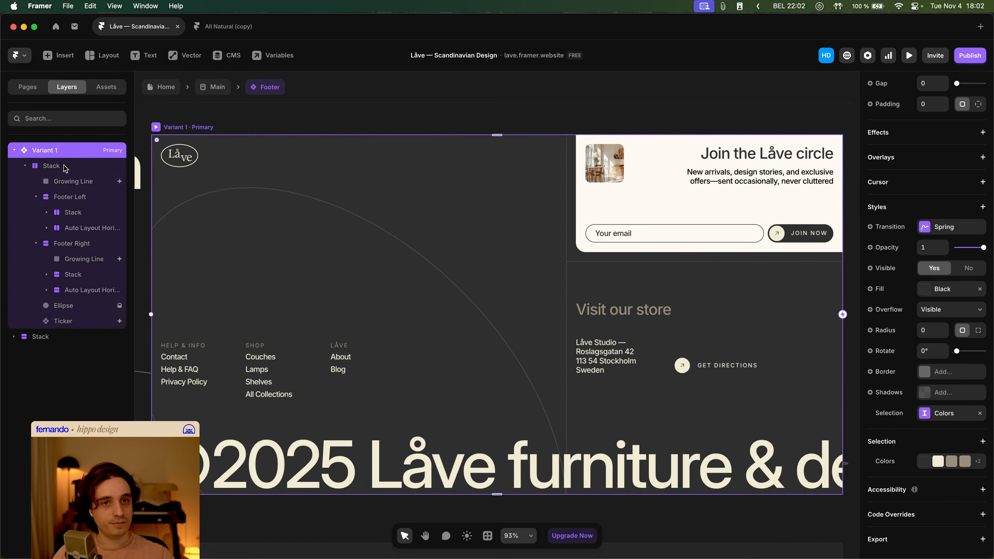
{"action": "left_click", "coordinate": [64, 166]}
{"action": "scroll", "coordinate": [962, 432], "scroll_direction": "down", "scroll_amount": 3}
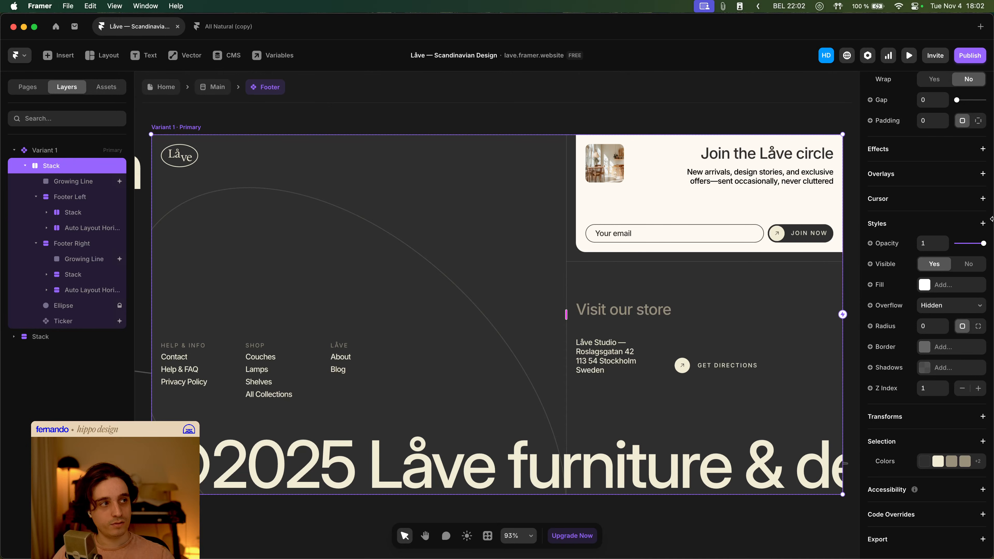
{"action": "scroll", "coordinate": [932, 204], "scroll_direction": "up", "scroll_amount": 8}
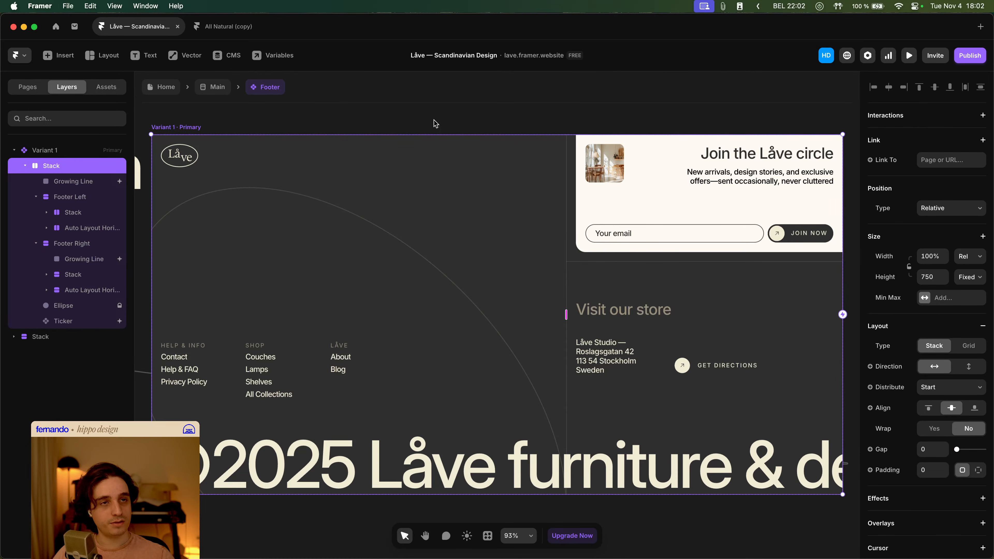
{"action": "left_click", "coordinate": [218, 87]}
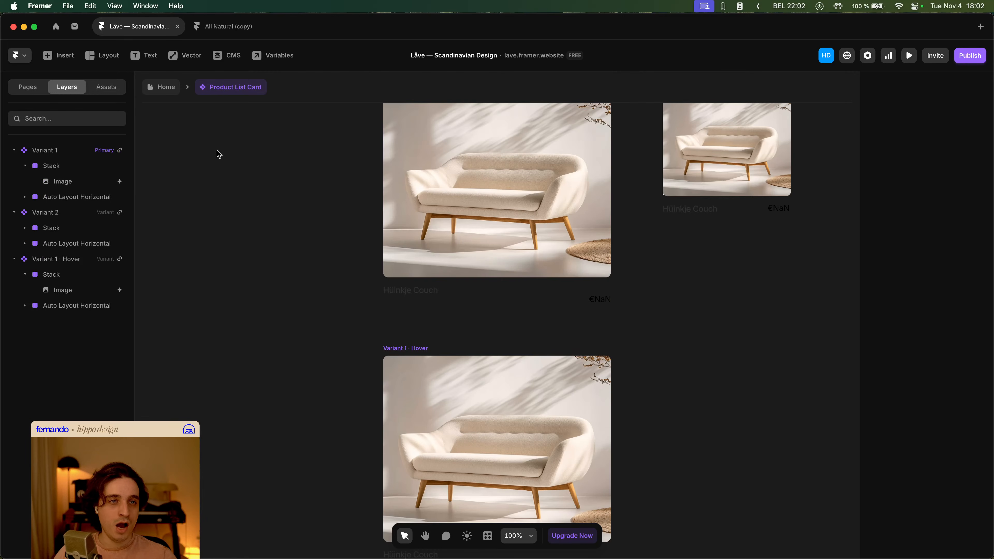
{"action": "left_click", "coordinate": [174, 89]}
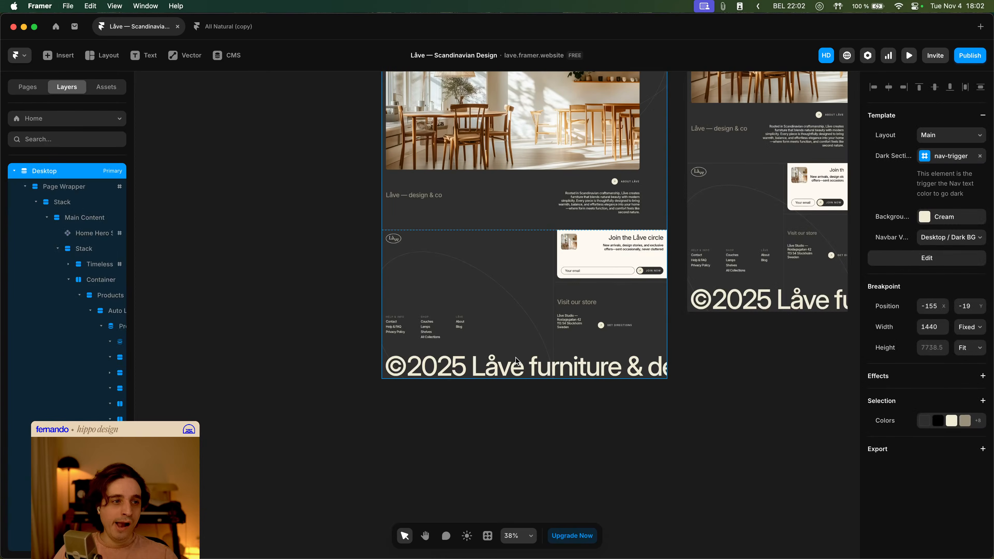
{"action": "double_click", "coordinate": [529, 321]}
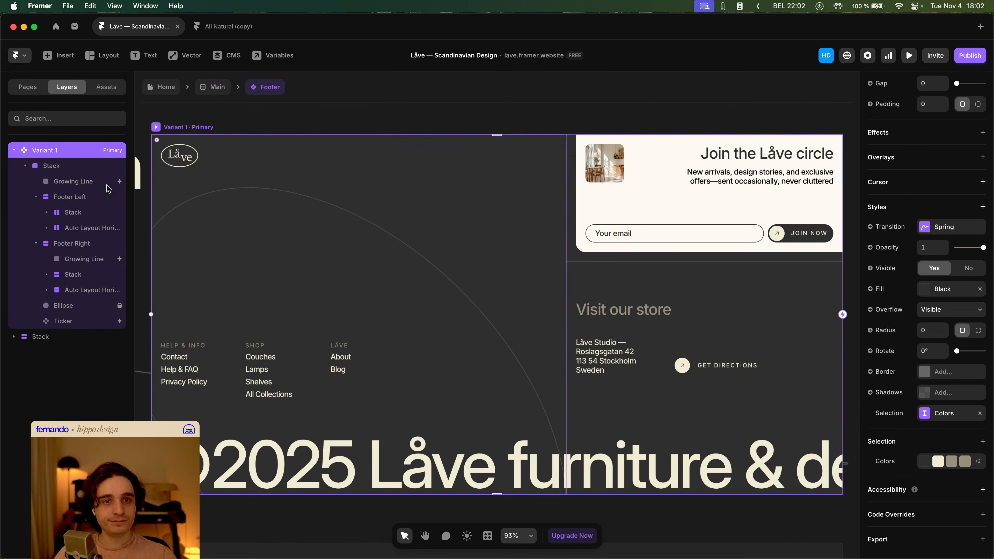
- Change the Growing Line layer's appear effect trigger to Layer in View
{"action": "left_click", "coordinate": [108, 187]}
{"action": "scroll", "coordinate": [951, 396], "scroll_direction": "down", "scroll_amount": 3}
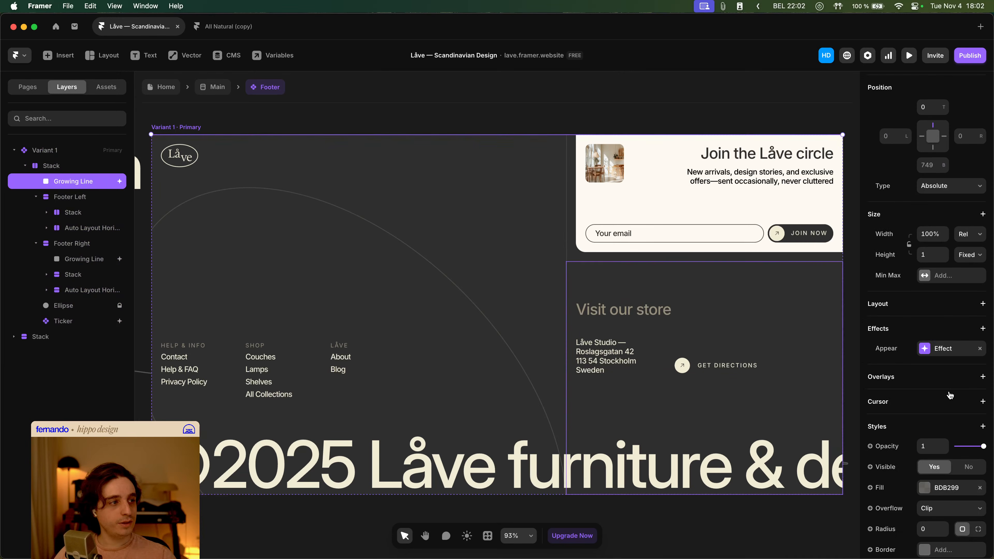
{"action": "left_click", "coordinate": [950, 348]}
{"action": "left_click", "coordinate": [814, 385]}
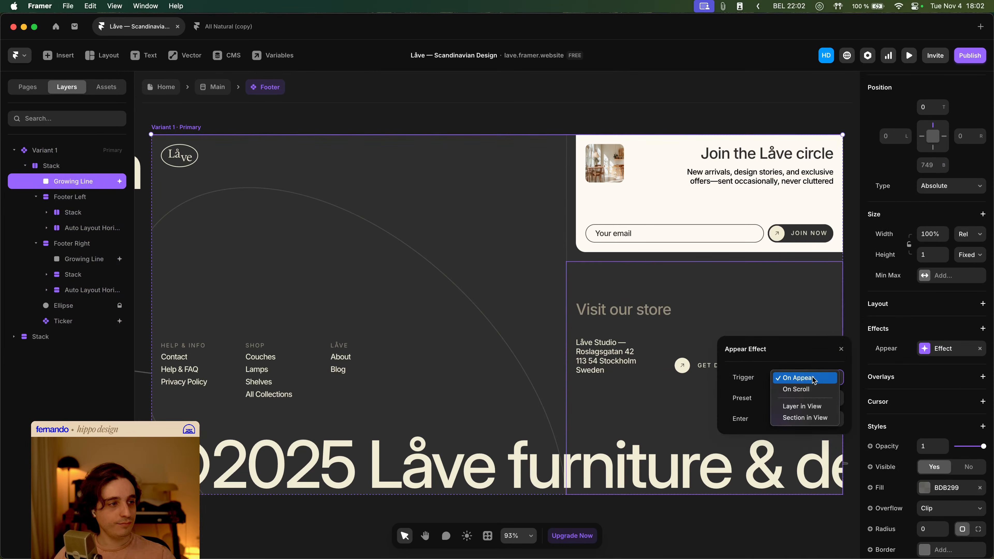
{"action": "left_click", "coordinate": [810, 407]}
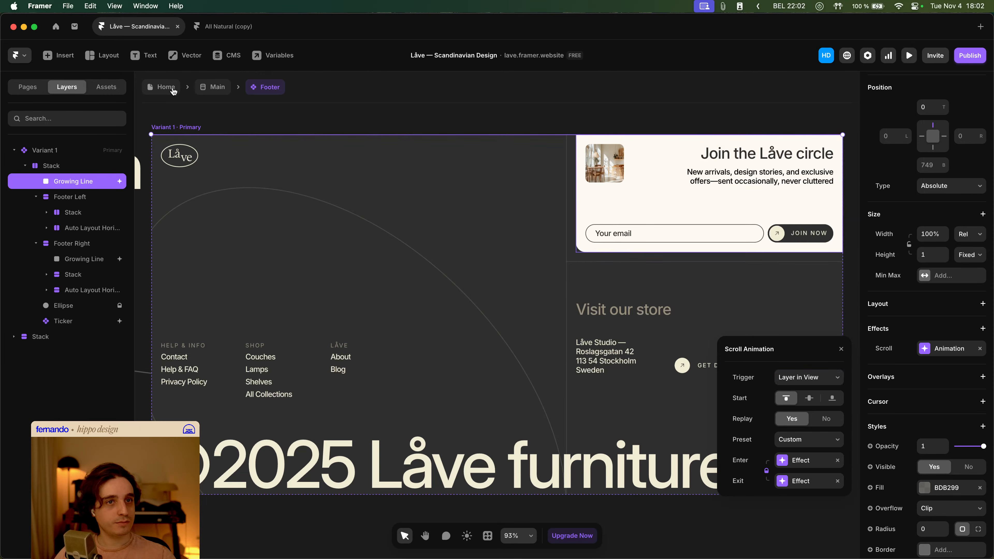
- Preview the home page and scroll down through it to the footer
{"action": "left_click", "coordinate": [173, 90]}
{"action": "left_click", "coordinate": [909, 55]}
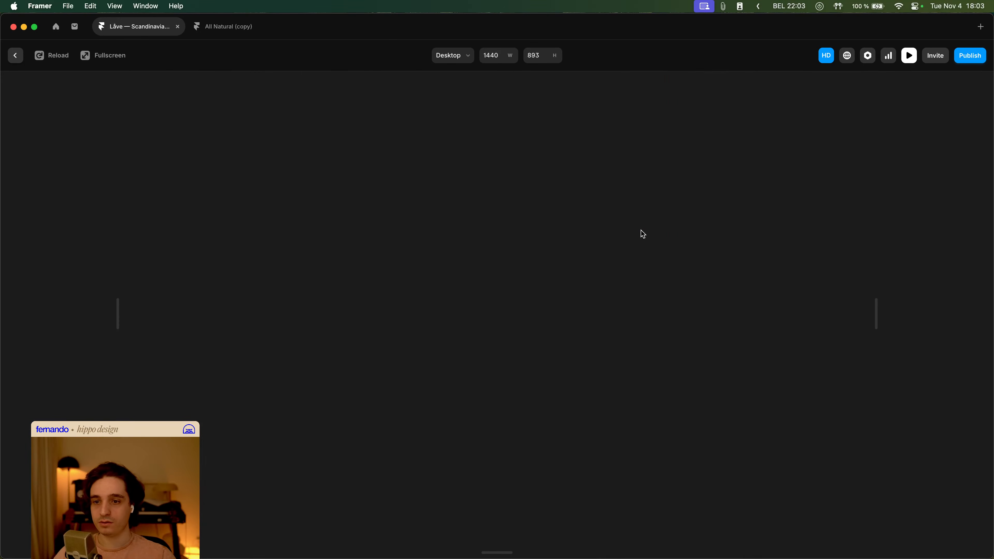
{"action": "key", "text": "Escape"}
{"action": "left_click", "coordinate": [909, 59]}
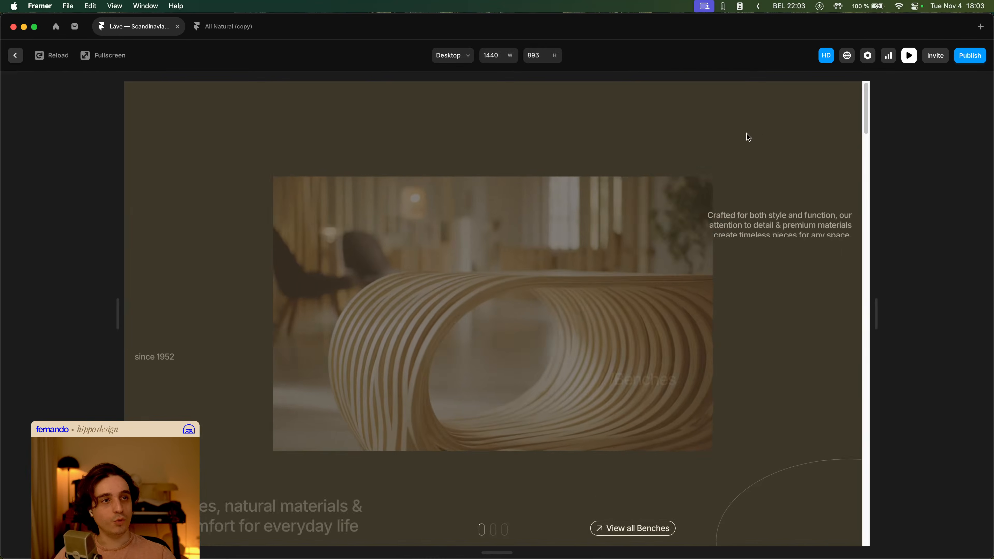
{"action": "scroll", "coordinate": [776, 189], "scroll_direction": "down", "scroll_amount": 15}
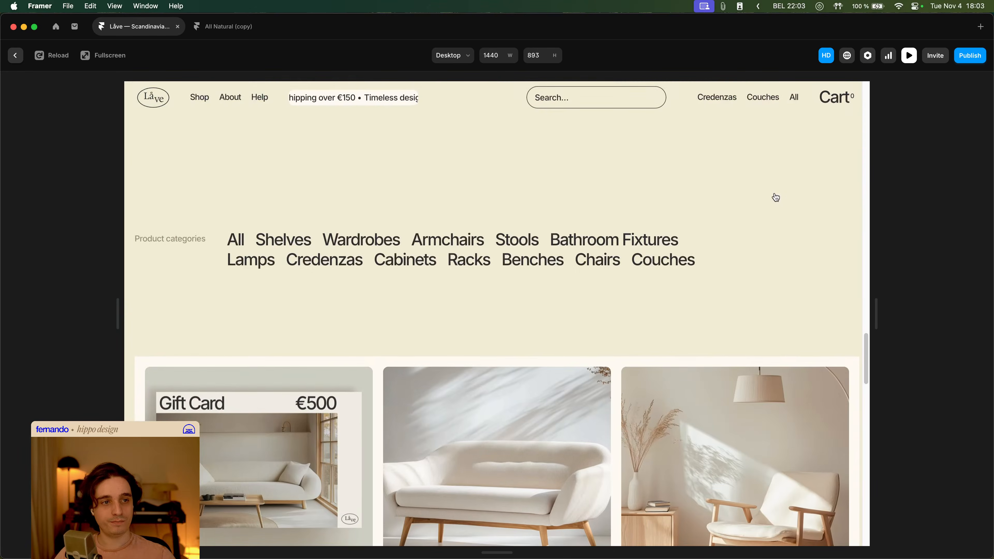
{"action": "scroll", "coordinate": [777, 198], "scroll_direction": "down", "scroll_amount": 20}
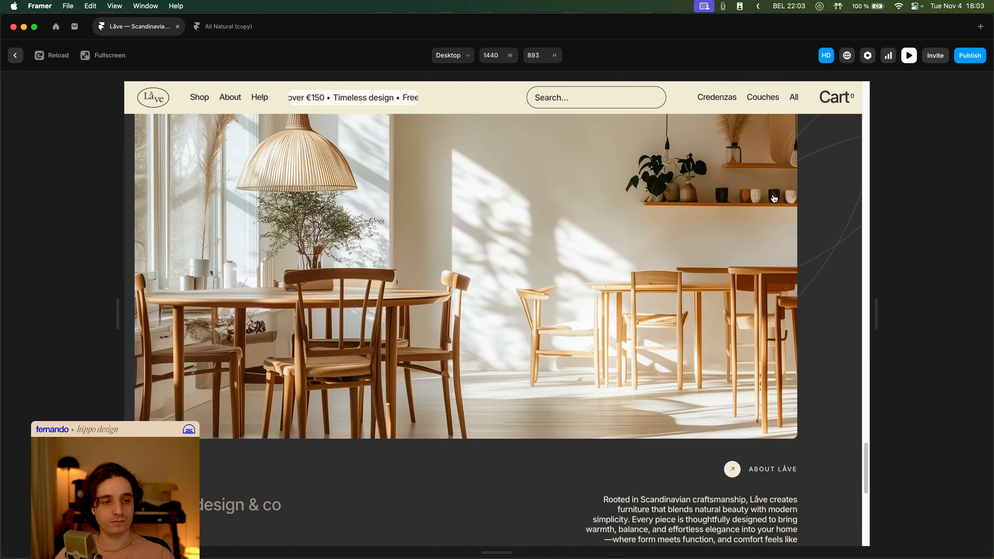
{"action": "scroll", "coordinate": [775, 199], "scroll_direction": "down", "scroll_amount": 10}
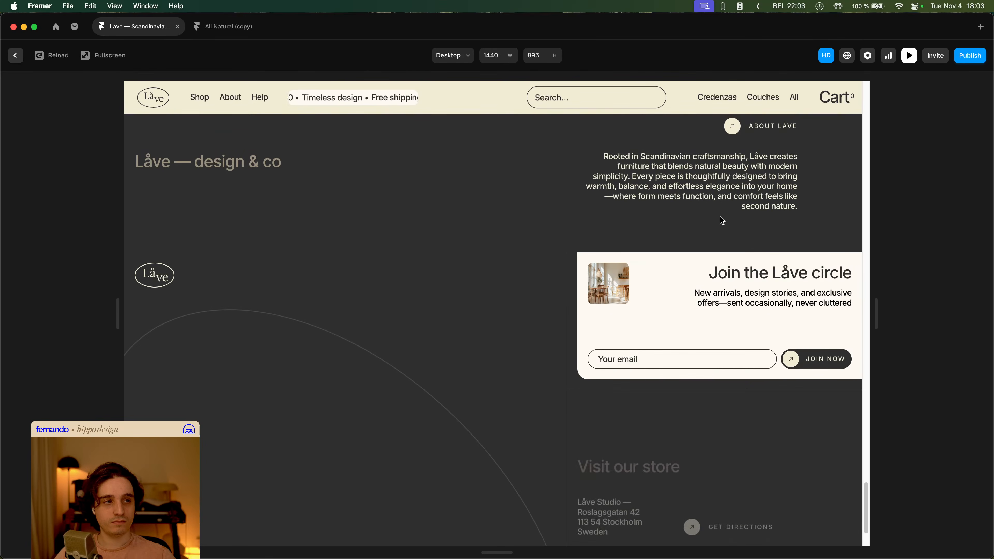
{"action": "scroll", "coordinate": [520, 266], "scroll_direction": "down", "scroll_amount": 3}
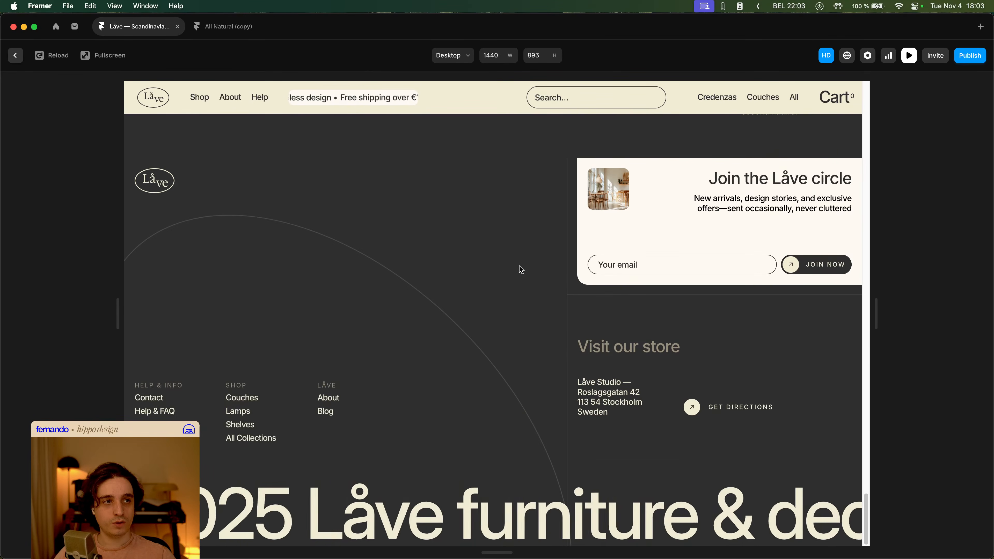
{"action": "key", "text": "Escape"}
- Reopen the Footer and set the Growing Line scroll animation to start at the middle
{"action": "double_click", "coordinate": [520, 267]}
{"action": "left_click", "coordinate": [936, 347]}
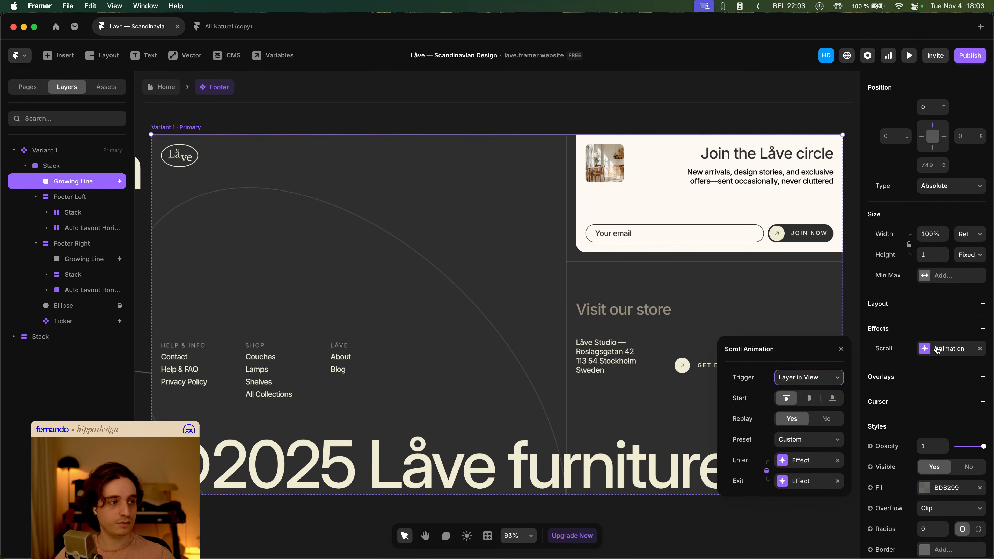
{"action": "left_click", "coordinate": [810, 398]}
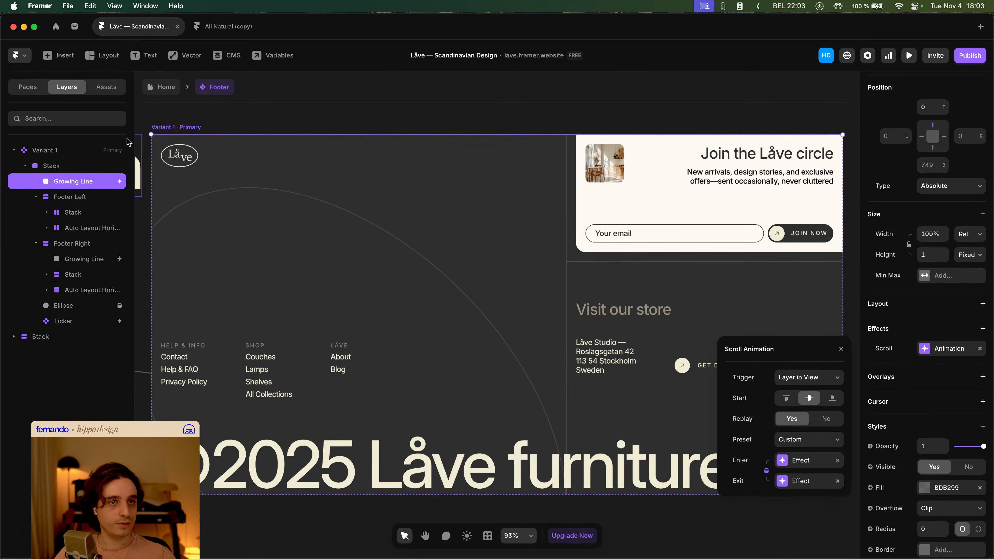
- Preview the home page again, watching the footer animation while scrolling
{"action": "left_click", "coordinate": [162, 94]}
{"action": "left_click", "coordinate": [905, 55]}
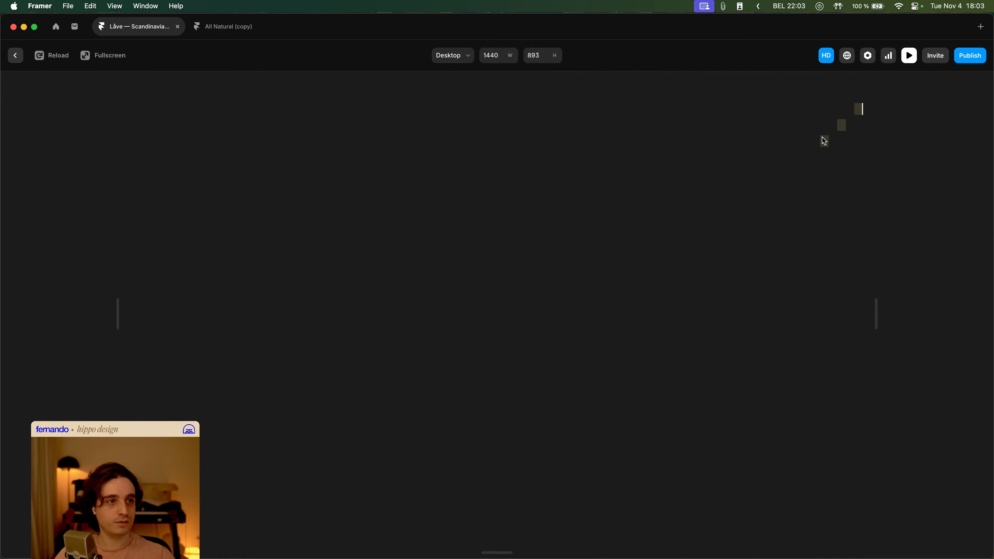
{"action": "scroll", "coordinate": [705, 230], "scroll_direction": "down", "scroll_amount": 10}
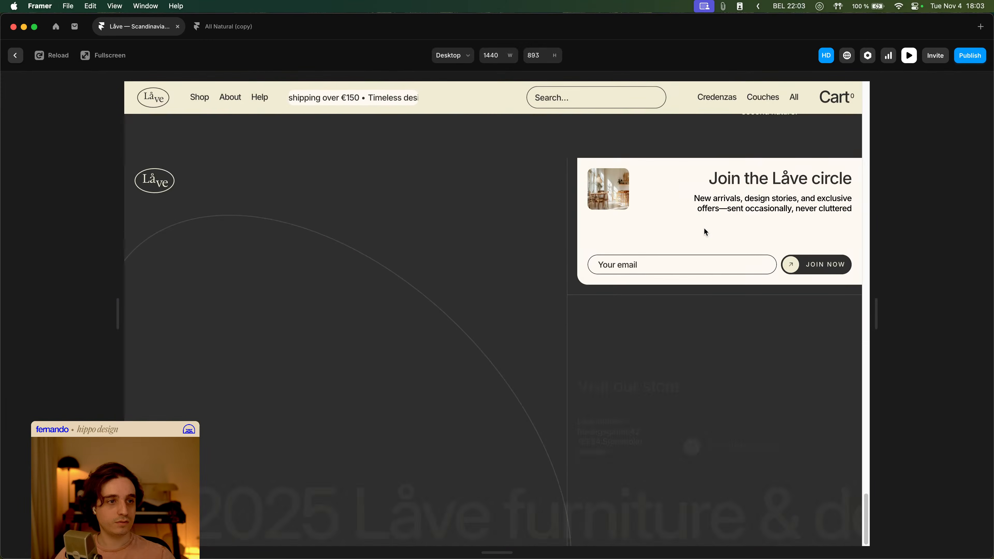
{"action": "scroll", "coordinate": [688, 230], "scroll_direction": "up", "scroll_amount": 8}
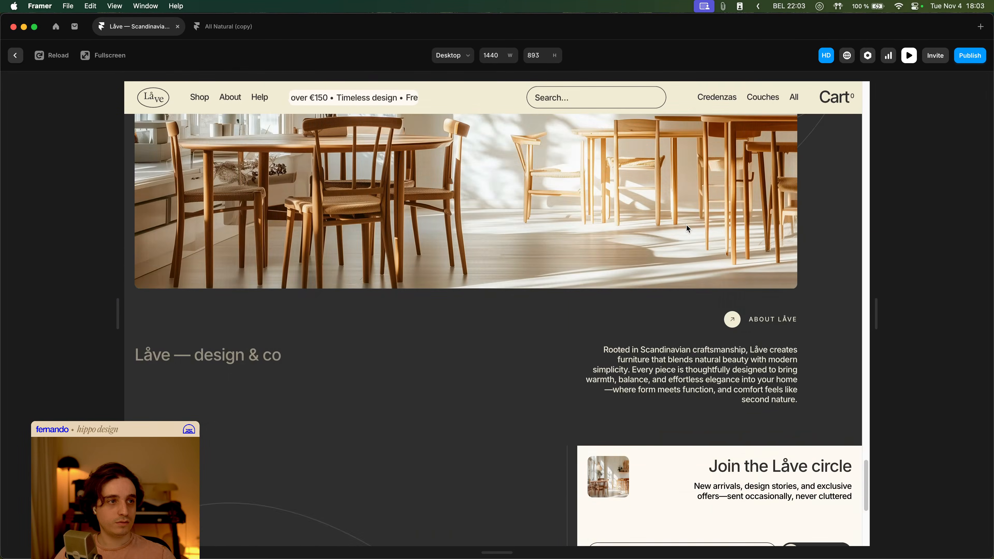
{"action": "scroll", "coordinate": [687, 231], "scroll_direction": "down", "scroll_amount": 8}
{"action": "key", "text": "Escape"}
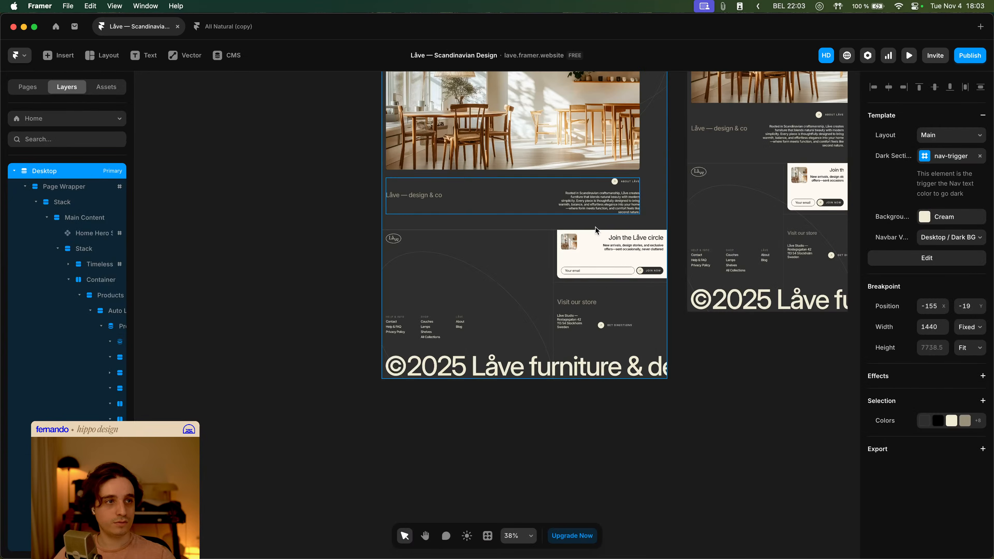
- Open the Growing Line's scroll animation settings and preview the Footer component
{"action": "double_click", "coordinate": [764, 251]}
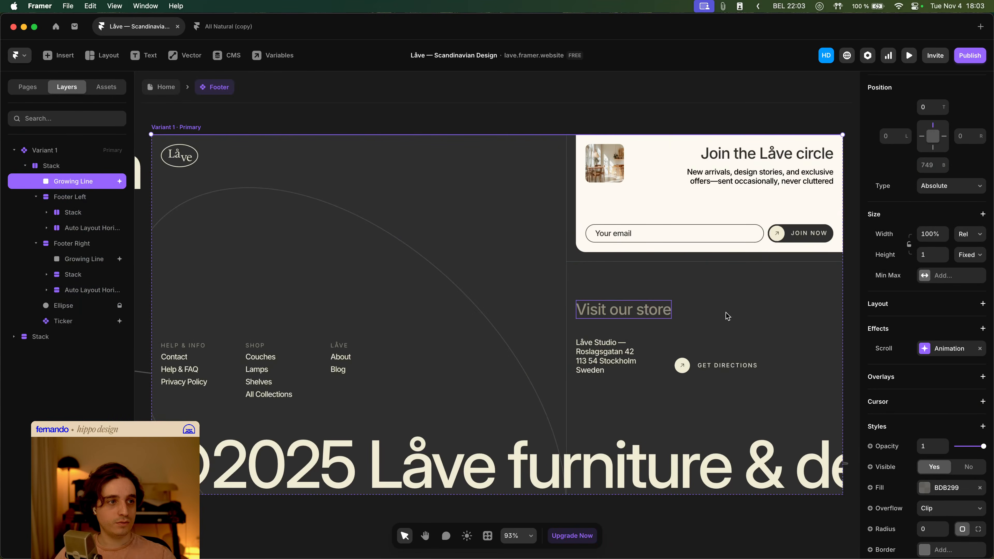
{"action": "left_click", "coordinate": [932, 349]}
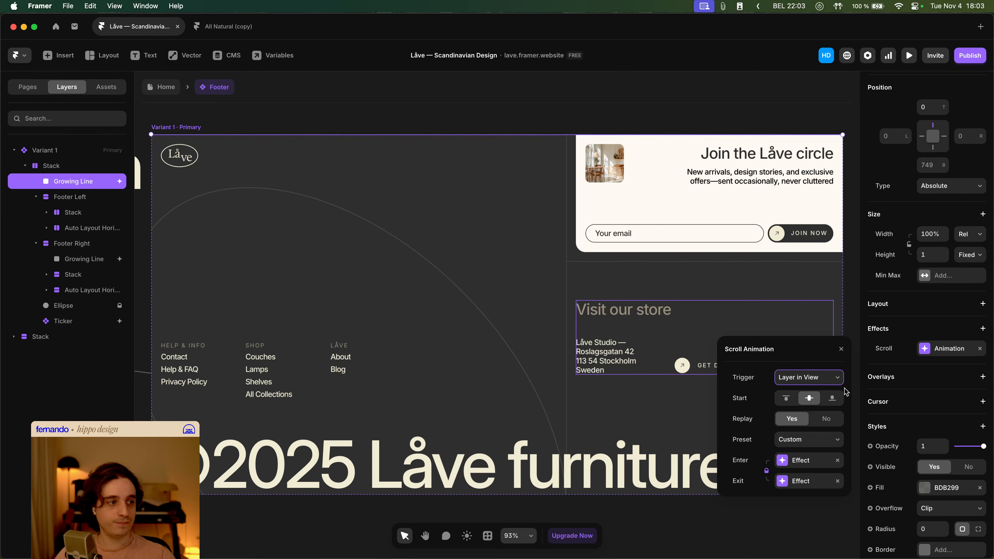
{"action": "left_click", "coordinate": [909, 56]}
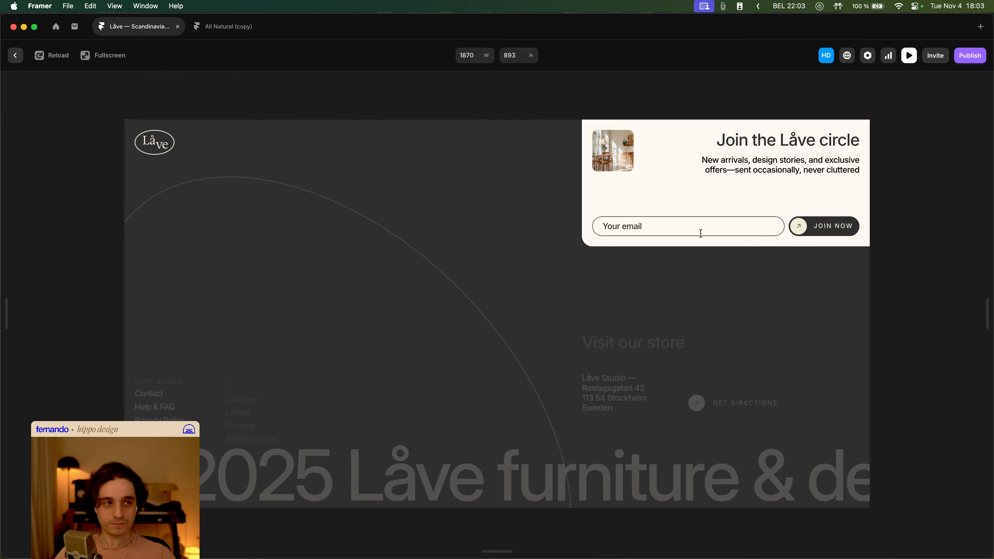
{"action": "key", "text": "Escape"}
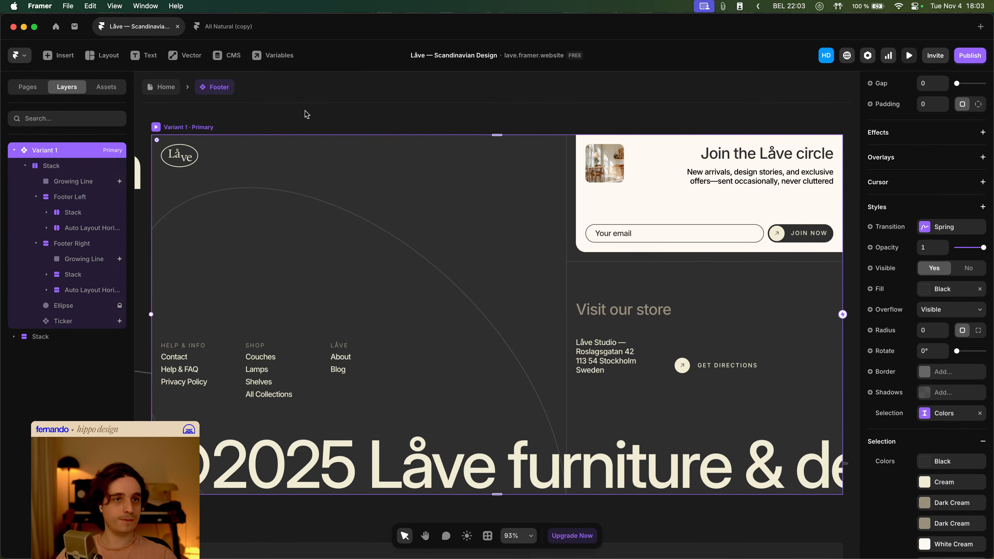
- Preview the home page and scroll to the footer to check its animation
{"action": "left_click", "coordinate": [167, 90]}
{"action": "left_click", "coordinate": [909, 55]}
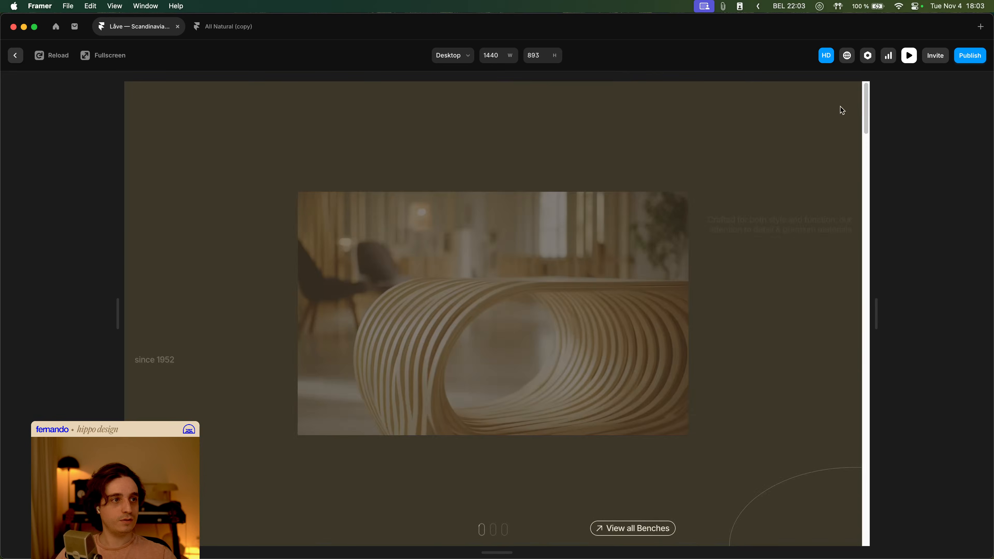
{"action": "scroll", "coordinate": [786, 143], "scroll_direction": "down", "scroll_amount": 20}
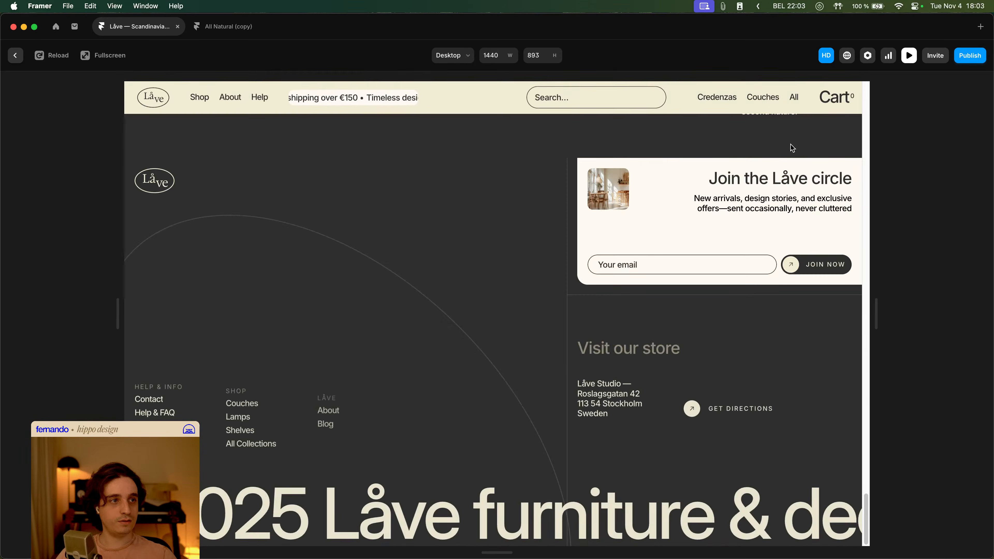
{"action": "scroll", "coordinate": [791, 144], "scroll_direction": "up", "scroll_amount": 20}
{"action": "scroll", "coordinate": [789, 147], "scroll_direction": "down", "scroll_amount": 20}
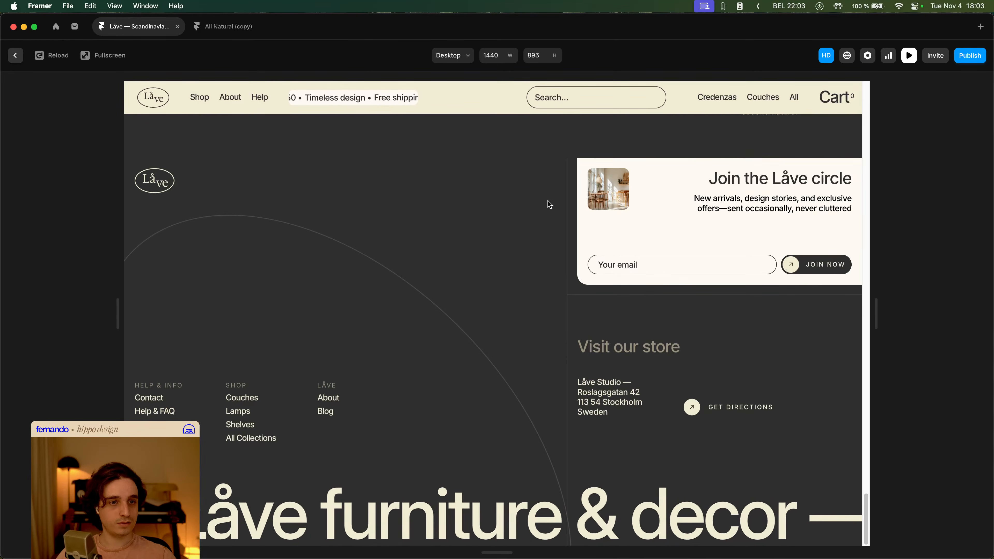
{"action": "key", "text": "Escape"}
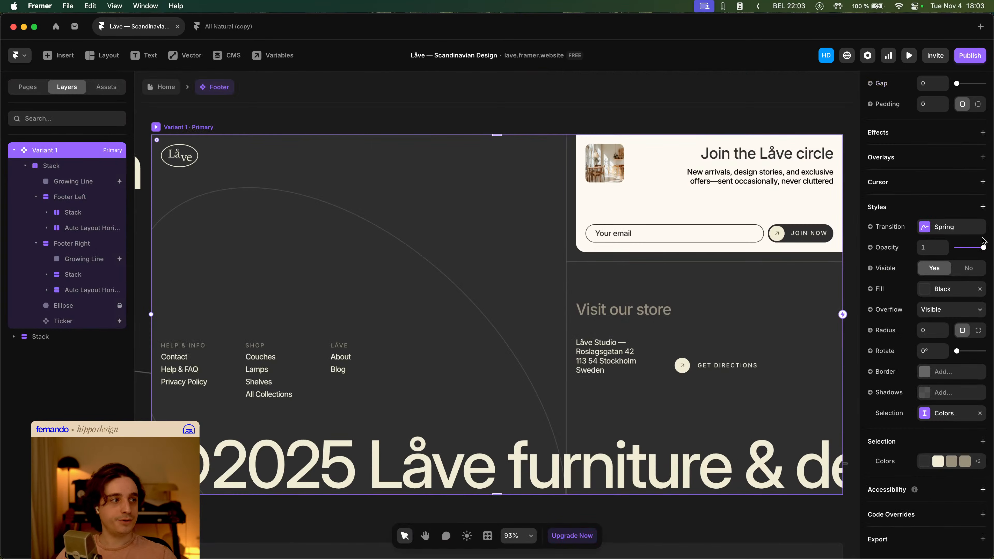
- Change the Growing Line's scroll animation trigger to On Scroll
{"action": "scroll", "coordinate": [919, 385], "scroll_direction": "up", "scroll_amount": 3}
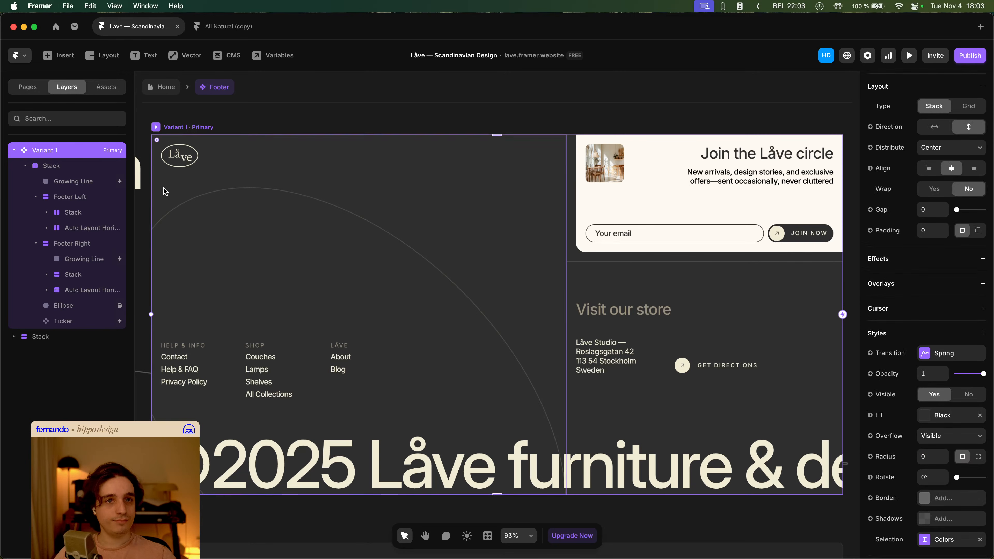
{"action": "left_click", "coordinate": [566, 136]}
{"action": "left_click", "coordinate": [949, 349]}
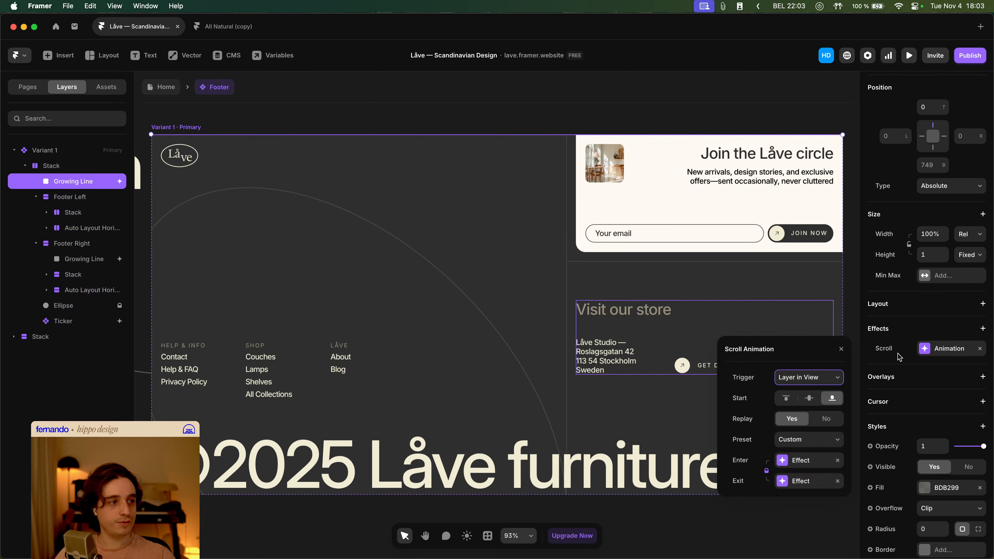
{"action": "left_click", "coordinate": [813, 440]}
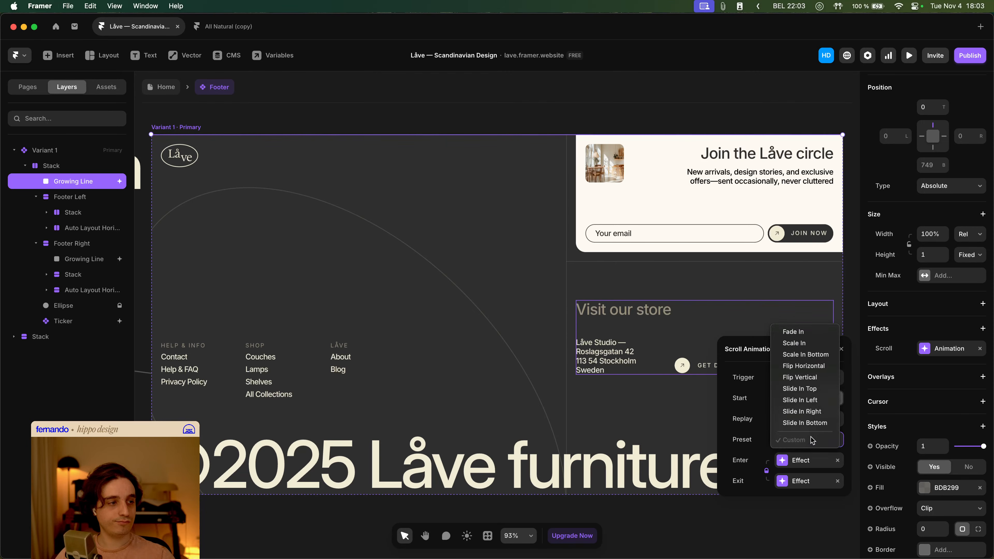
{"action": "left_click", "coordinate": [738, 421]}
{"action": "left_click", "coordinate": [798, 382]}
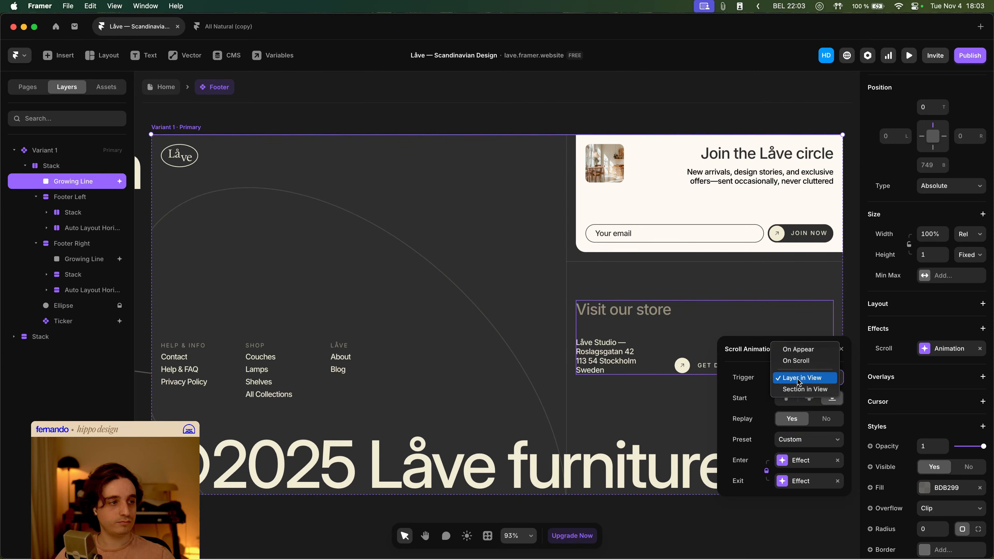
{"action": "left_click", "coordinate": [797, 360]}
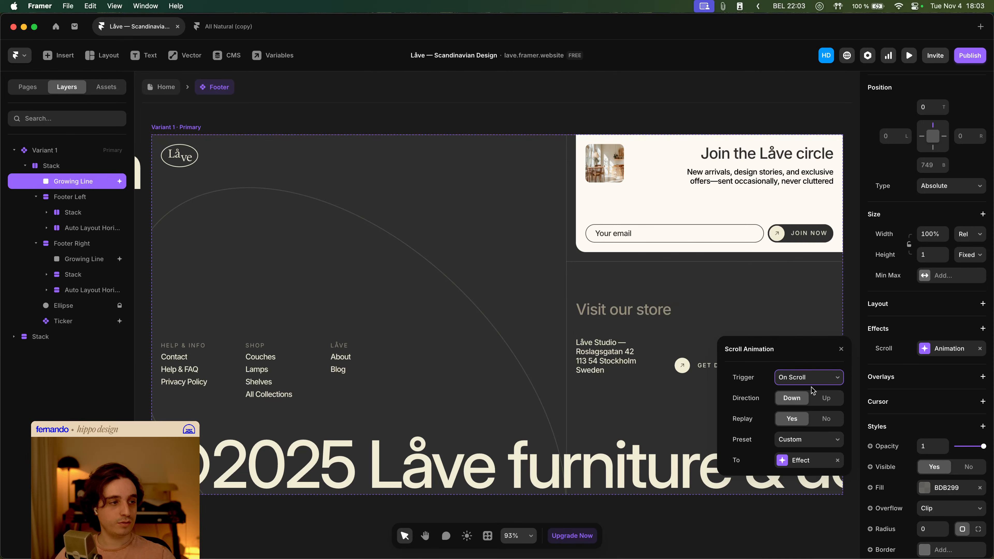
- Change the Growing Line's scroll animation trigger to Section in View and open the Section option's variable menu
{"action": "left_click", "coordinate": [813, 380]}
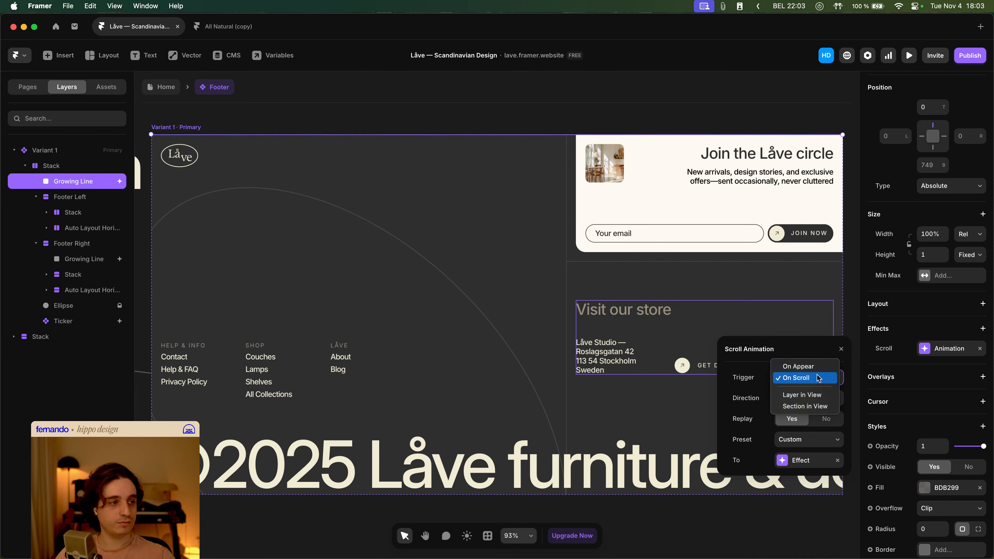
{"action": "left_click", "coordinate": [819, 367]}
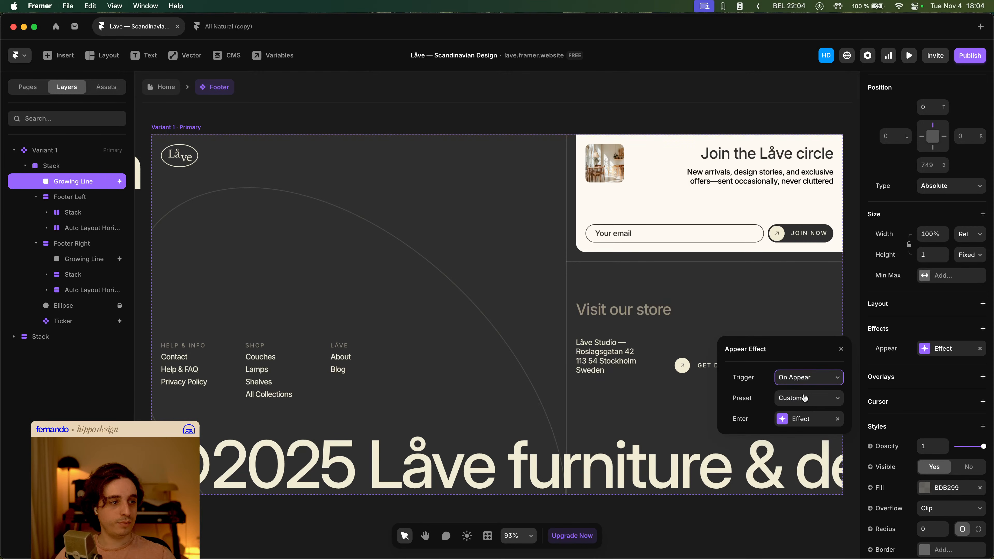
{"action": "left_click", "coordinate": [807, 378]}
{"action": "left_click", "coordinate": [807, 415]}
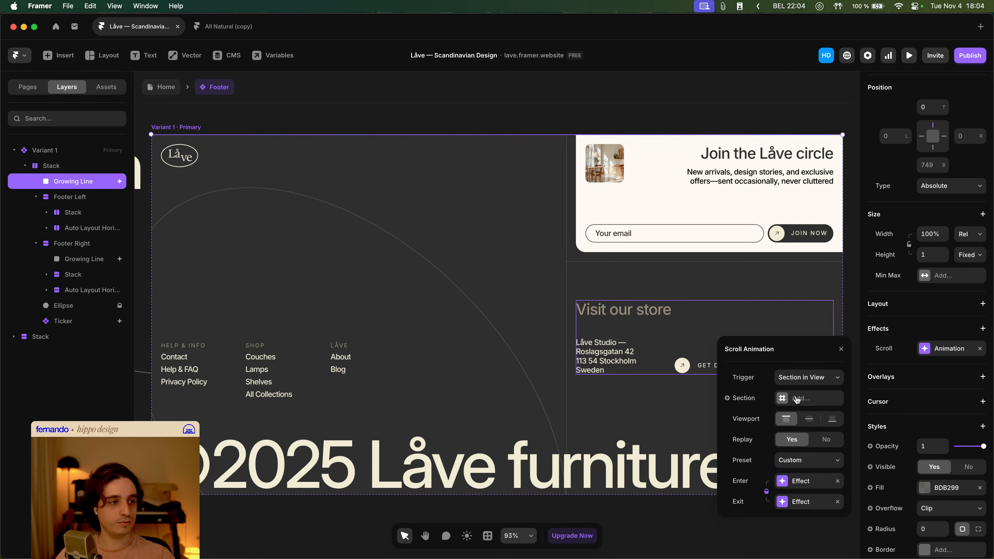
{"action": "left_click", "coordinate": [741, 399]}
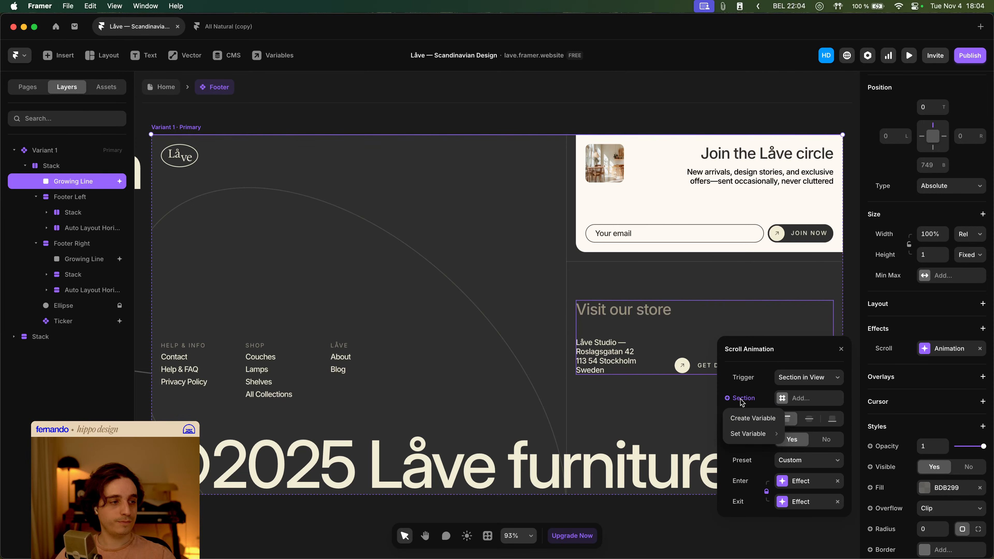
{"action": "left_click", "coordinate": [742, 400]}
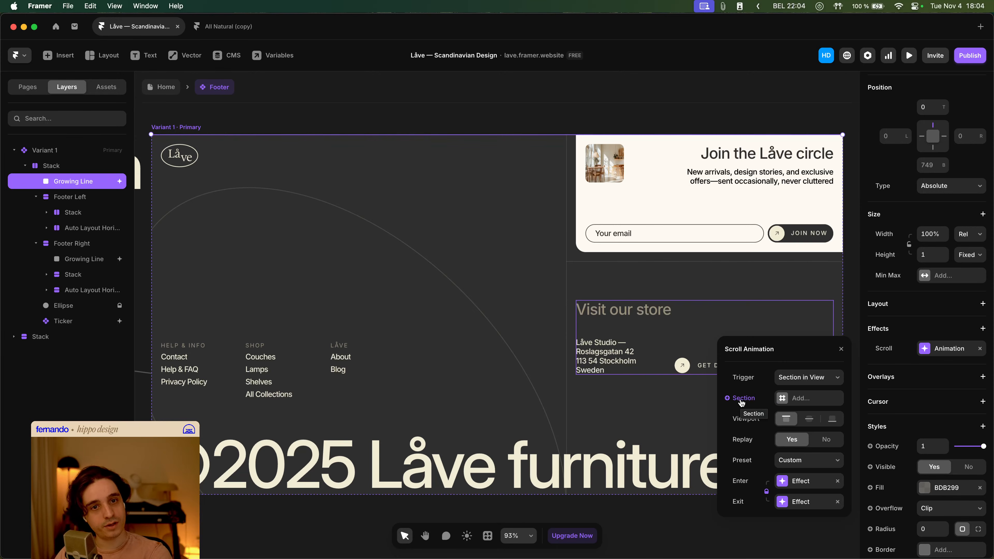
{"action": "left_click", "coordinate": [148, 90]}
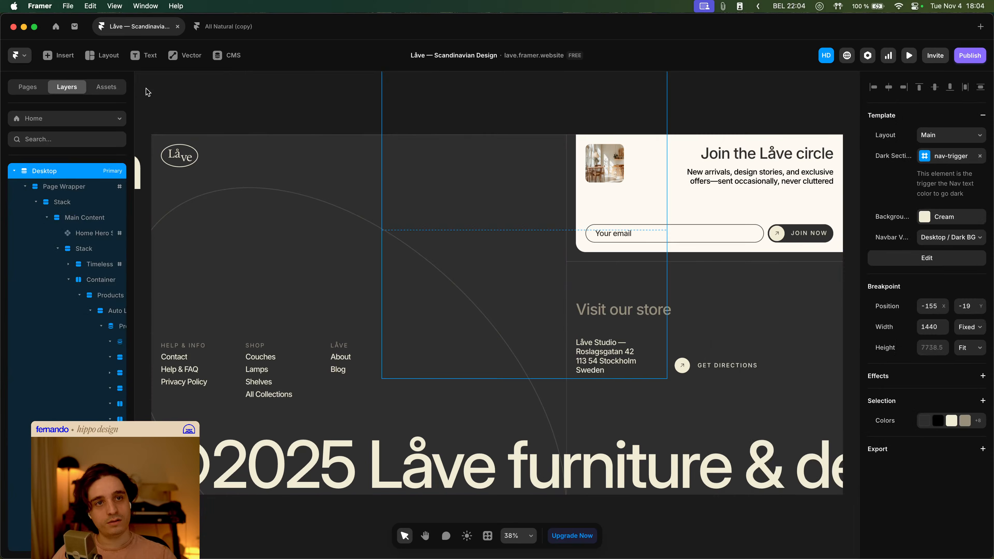
{"action": "double_click", "coordinate": [415, 244]}
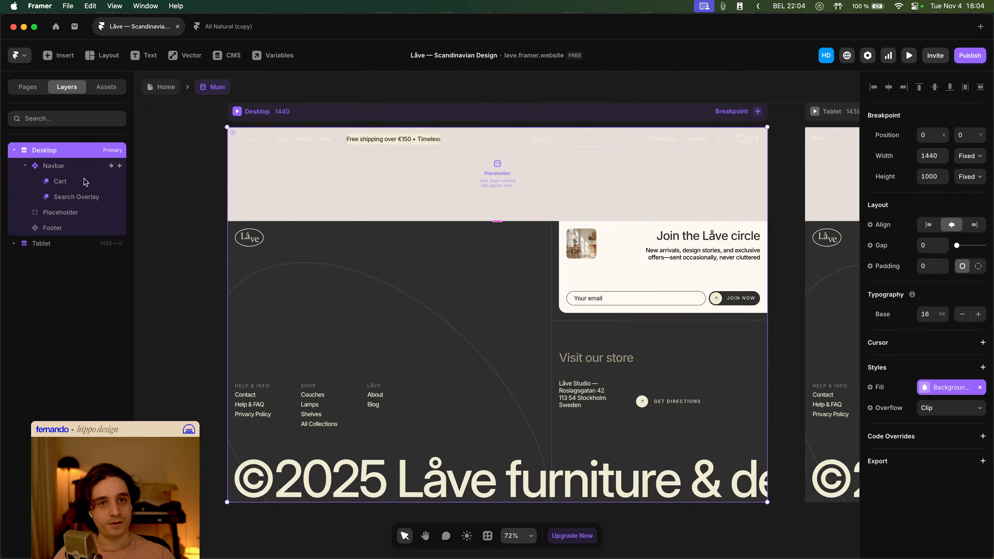
{"action": "left_click", "coordinate": [77, 226]}
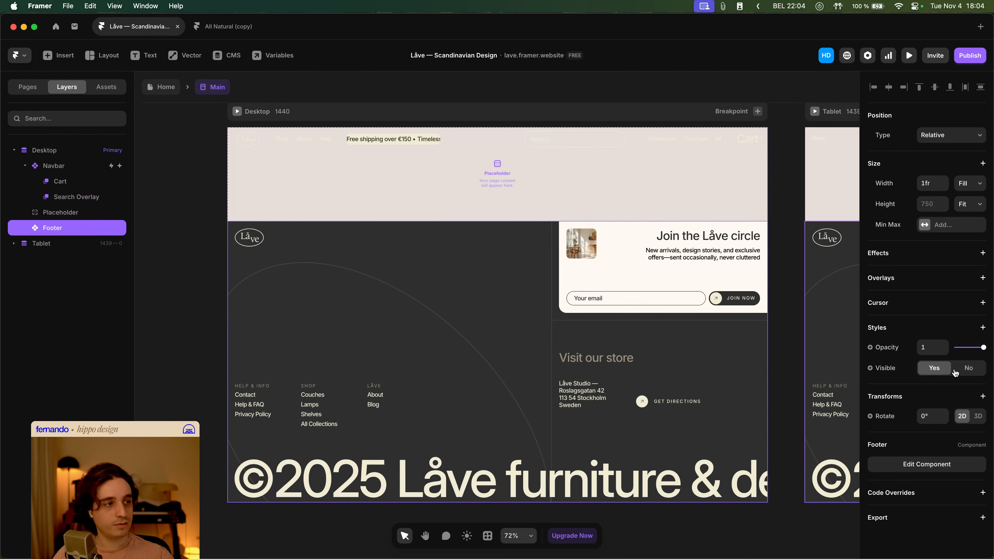
{"action": "key", "text": "super+Return"}
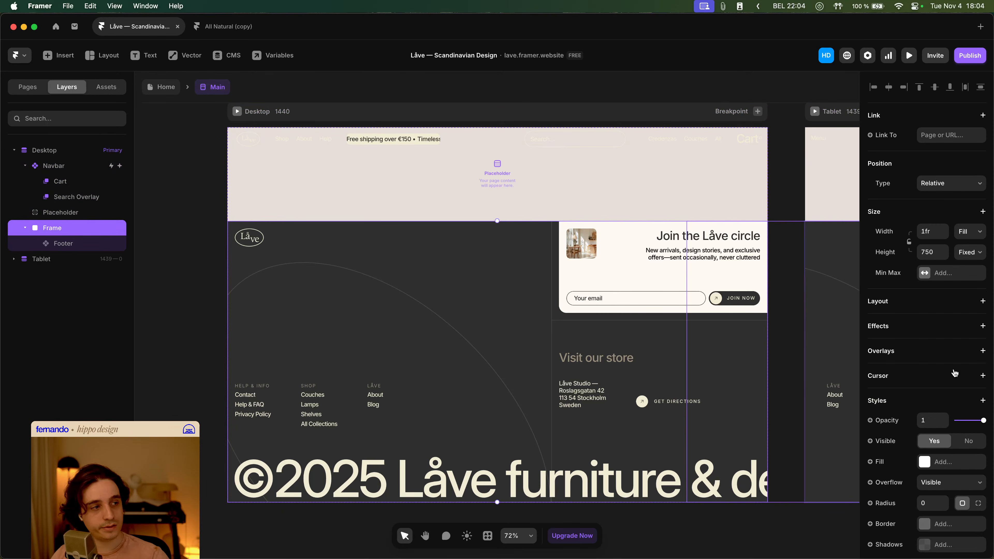
{"action": "scroll", "coordinate": [952, 371], "scroll_direction": "down", "scroll_amount": 4}
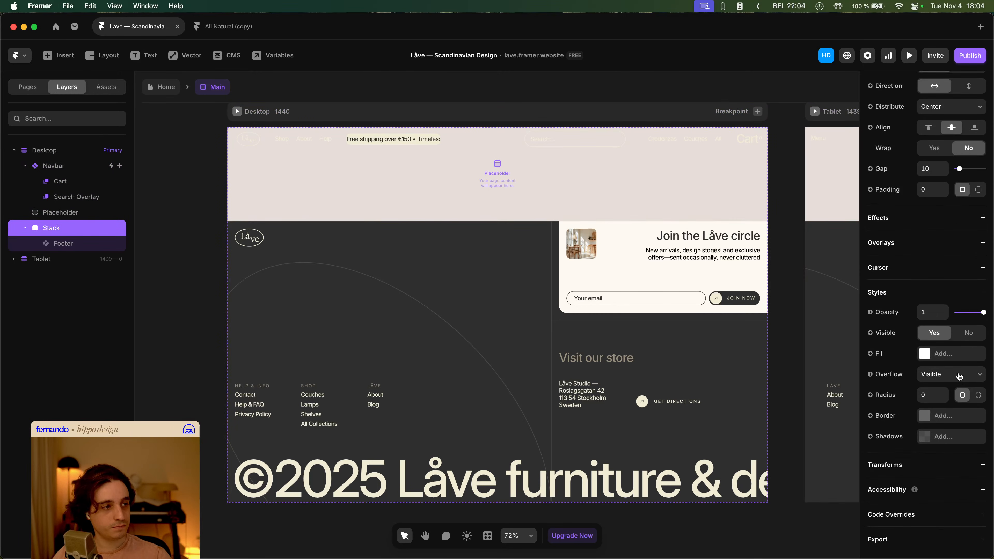
{"action": "key", "text": "super+z"}
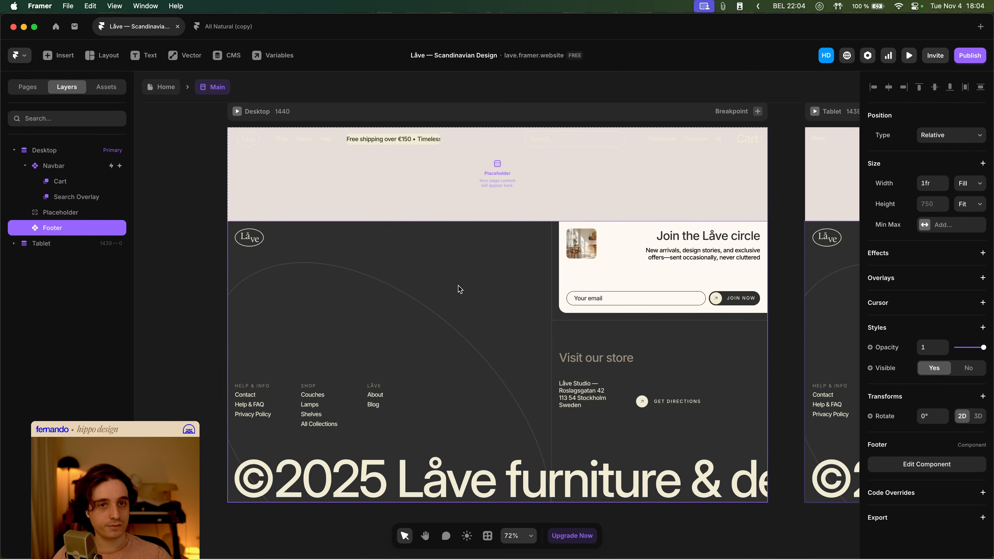
{"action": "left_click", "coordinate": [70, 213]}
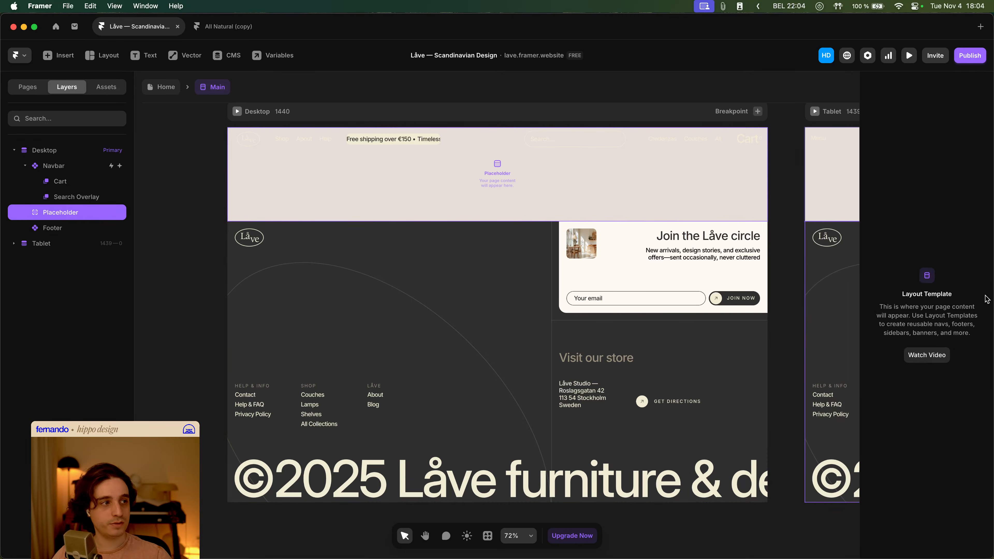
{"action": "left_click", "coordinate": [51, 167]}
{"action": "left_click", "coordinate": [51, 151]}
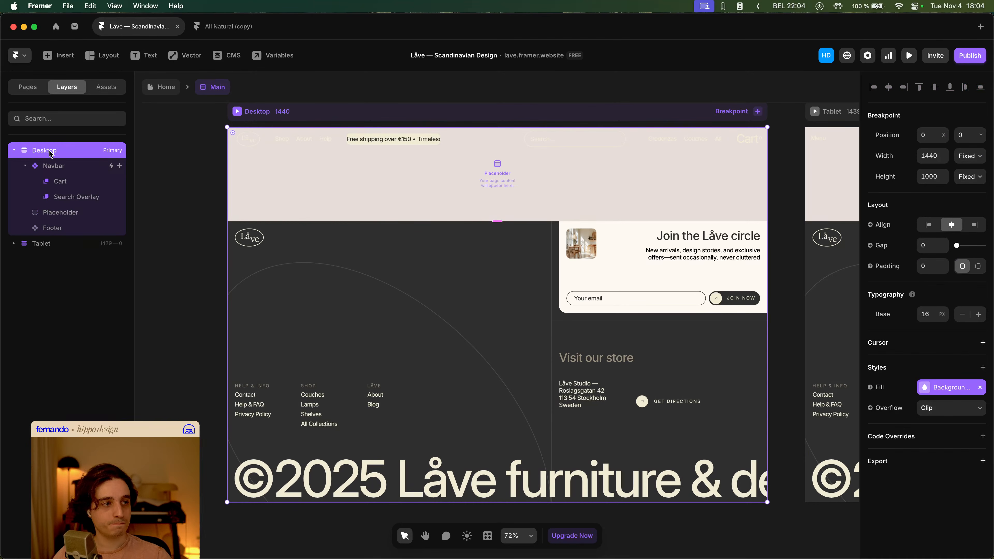
- Open the Footer component from the Main layout and set the first Growing Line's left position offset to 2
{"action": "left_click", "coordinate": [164, 89]}
{"action": "double_click", "coordinate": [558, 316]}
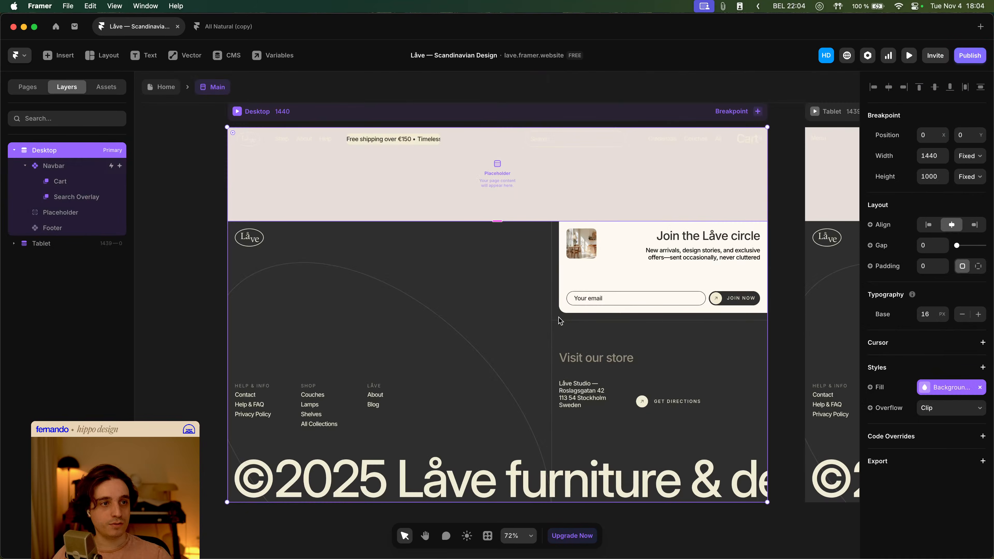
{"action": "double_click", "coordinate": [525, 284]}
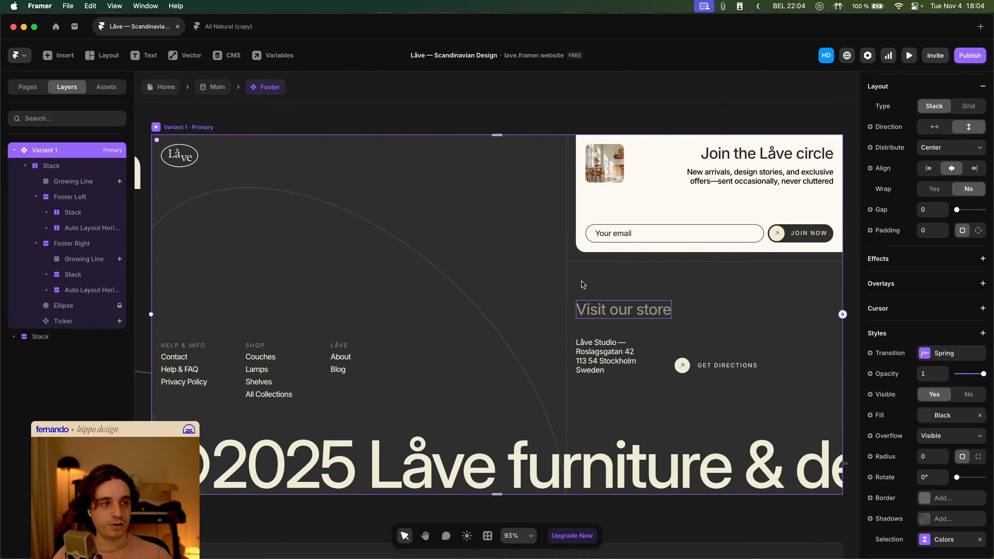
{"action": "left_click", "coordinate": [103, 183]}
{"action": "left_click", "coordinate": [112, 261], "text": "shift"}
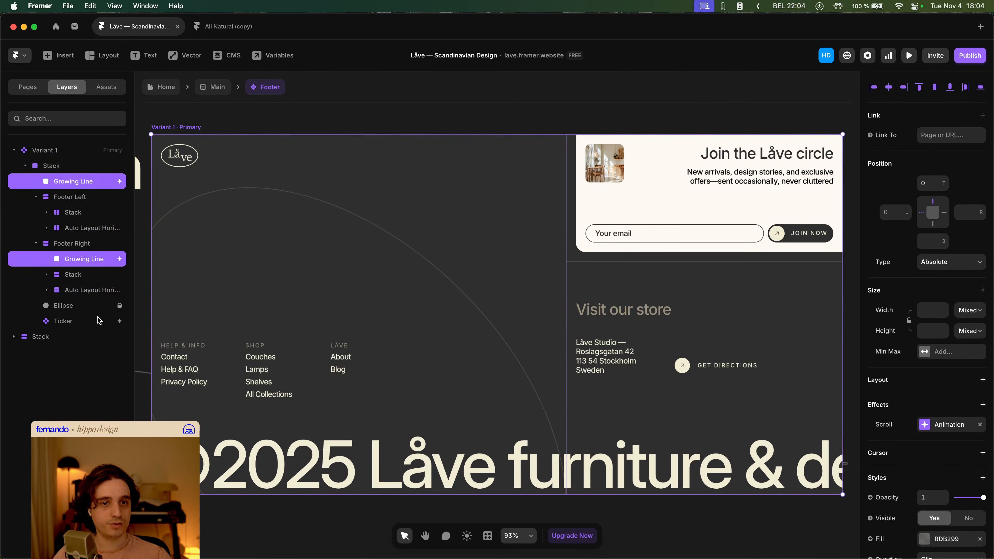
{"action": "left_click", "coordinate": [92, 180]}
{"action": "scroll", "coordinate": [943, 363], "scroll_direction": "down", "scroll_amount": 5}
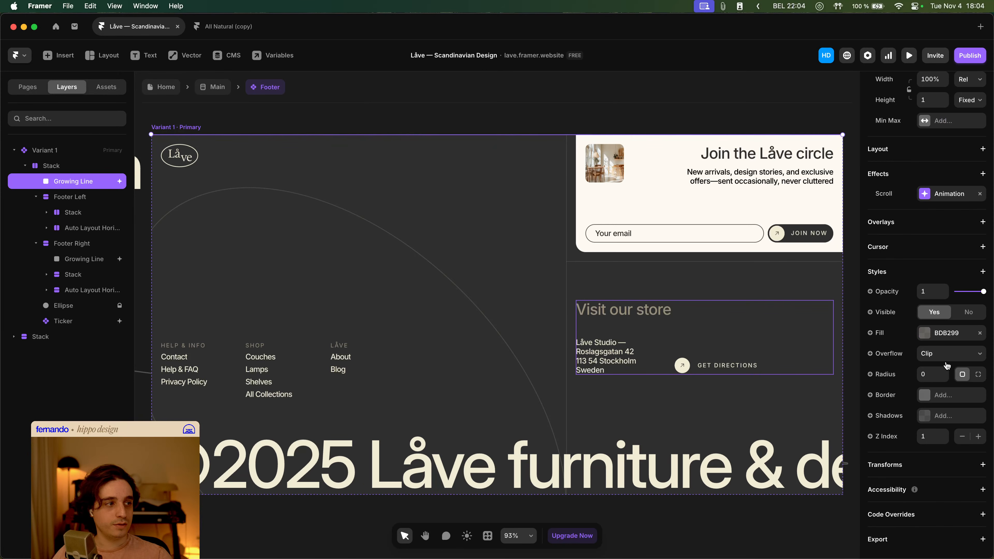
{"action": "scroll", "coordinate": [943, 272], "scroll_direction": "up", "scroll_amount": 5}
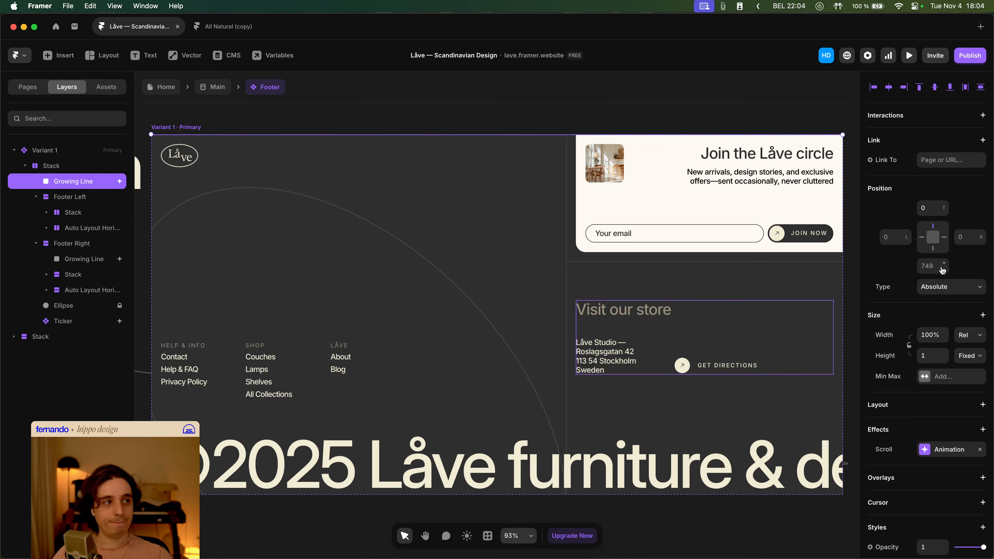
{"action": "left_click", "coordinate": [889, 238]}
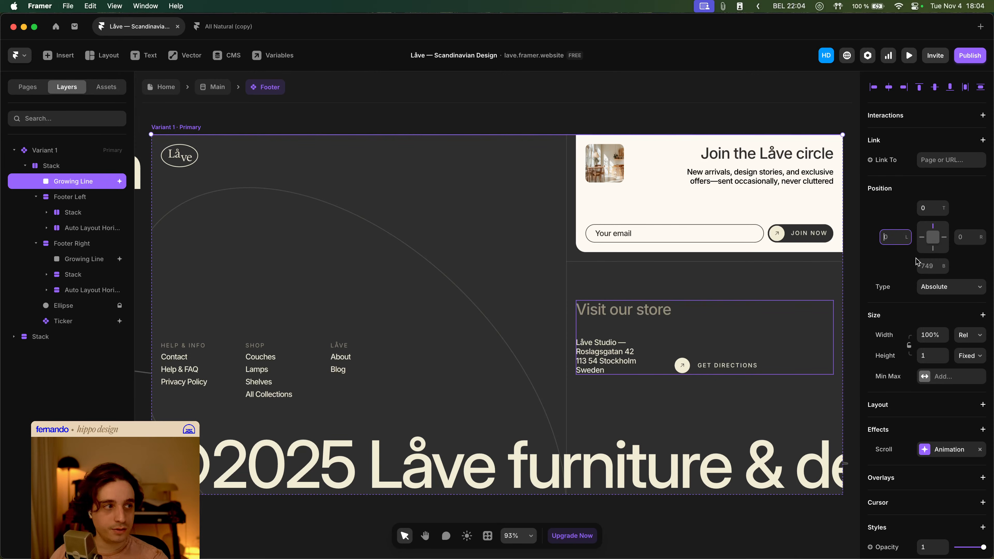
{"action": "type", "text": "1"}
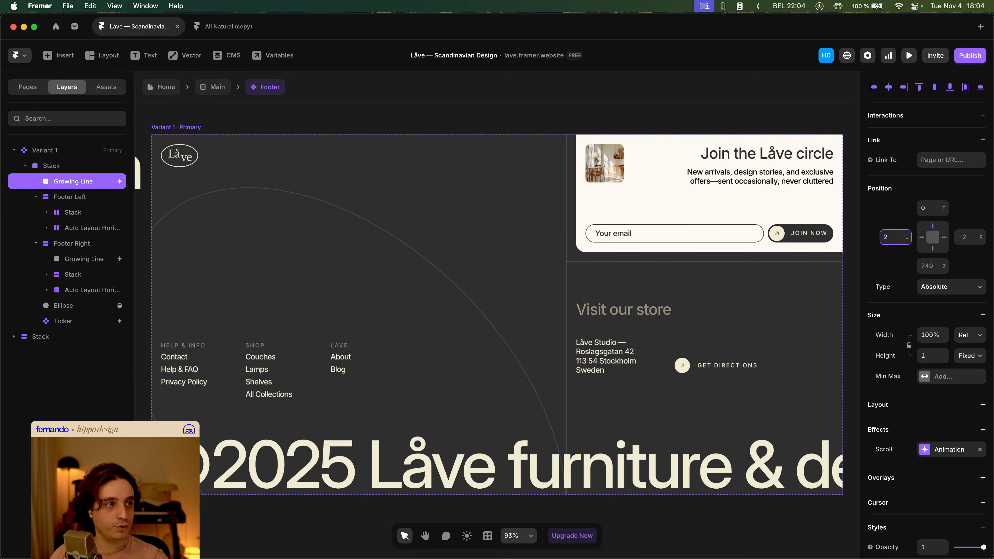
{"action": "left_click", "coordinate": [353, 115]}
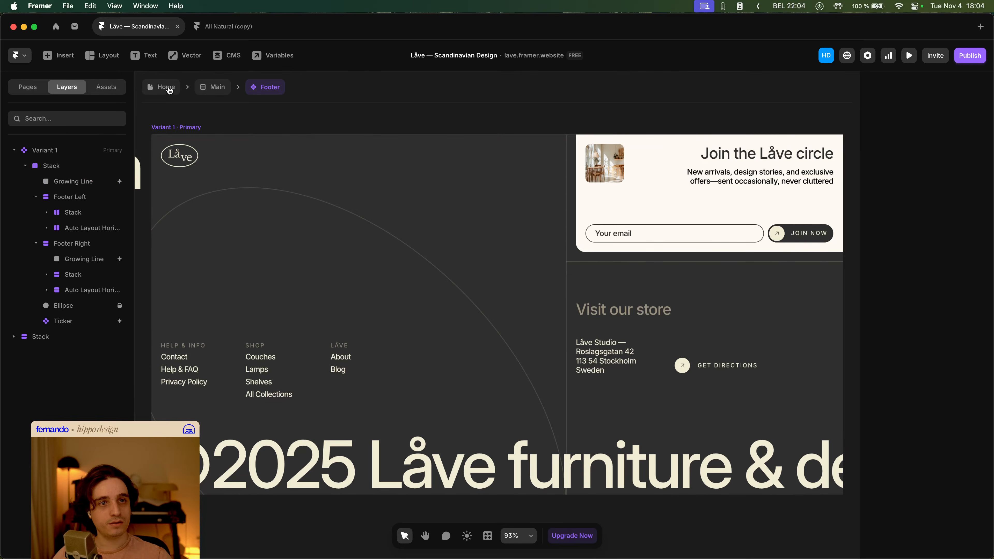
- Preview the home page and scroll to the footer to check the Growing Line animation
{"action": "left_click", "coordinate": [170, 90]}
{"action": "left_click", "coordinate": [914, 58]}
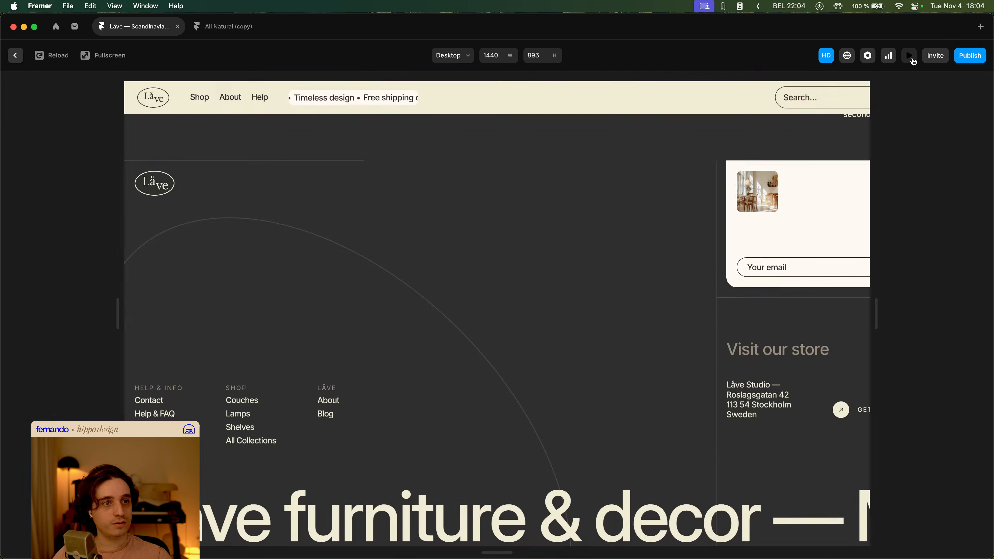
{"action": "scroll", "coordinate": [820, 149], "scroll_direction": "down", "scroll_amount": 5}
{"action": "scroll", "coordinate": [775, 201], "scroll_direction": "down", "scroll_amount": 10}
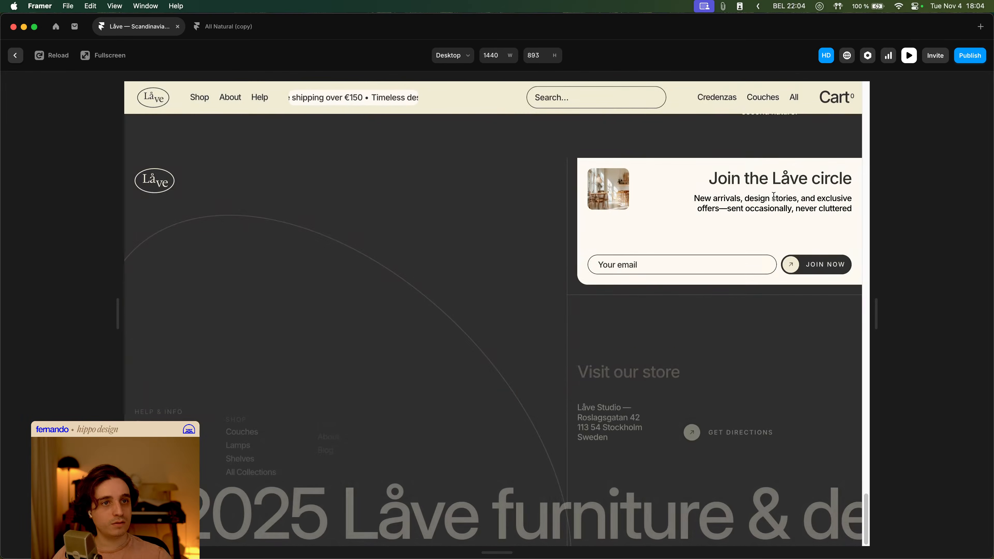
{"action": "scroll", "coordinate": [774, 196], "scroll_direction": "up", "scroll_amount": 3}
{"action": "key", "text": "Escape"}
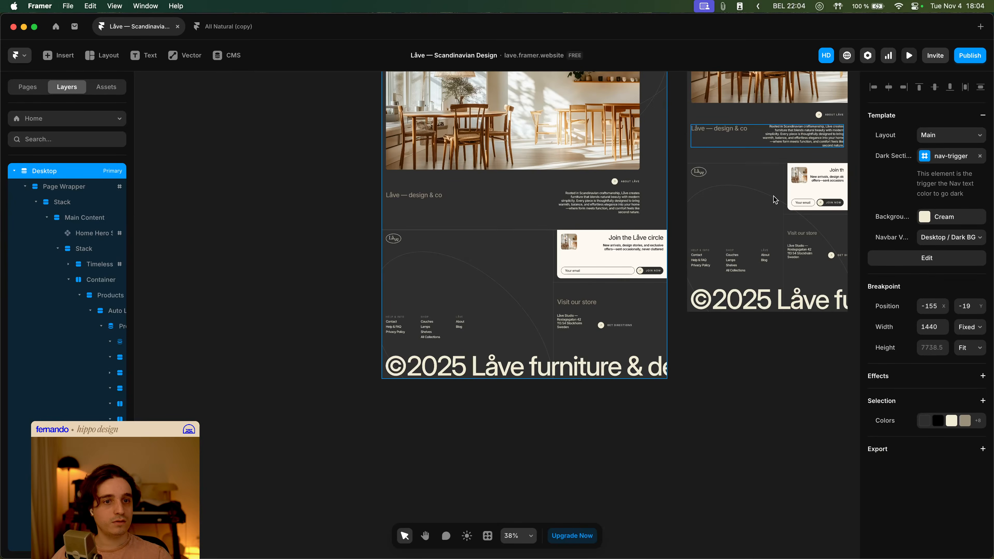
- Change the Growing Line's scroll animation trigger to Layer in View inside the Footer component
{"action": "double_click", "coordinate": [773, 196]}
{"action": "left_click", "coordinate": [81, 182]}
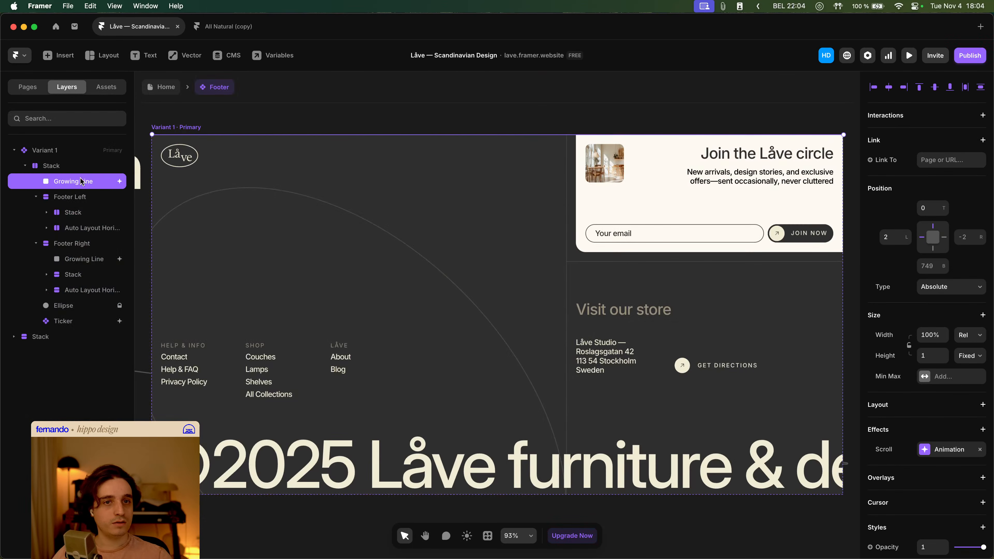
{"action": "left_click", "coordinate": [955, 455]}
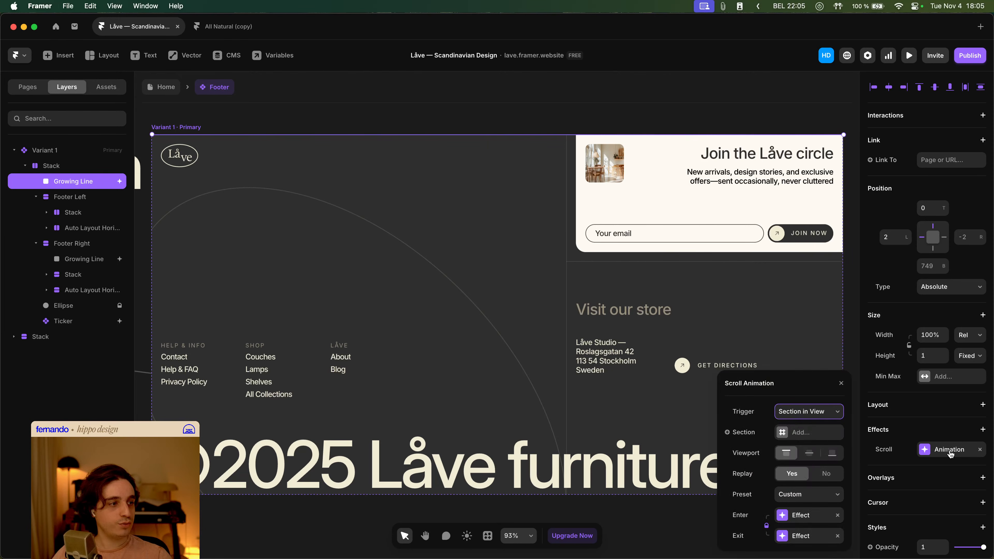
{"action": "left_click", "coordinate": [811, 416]}
{"action": "left_click", "coordinate": [807, 405]}
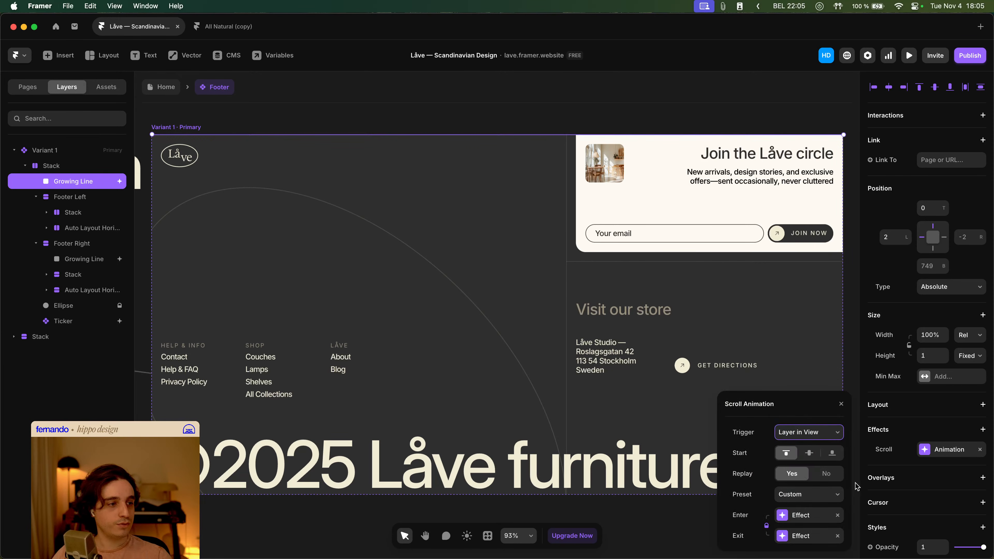
- Preview the home page again, scrolling up and down past the footer to watch the line animation
{"action": "left_click", "coordinate": [509, 286]}
{"action": "left_click", "coordinate": [159, 92]}
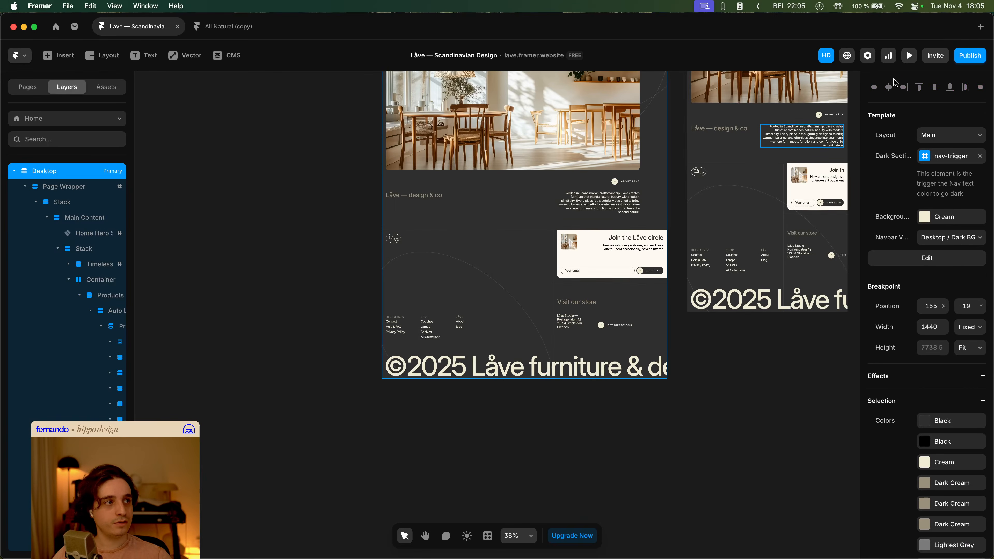
{"action": "left_click", "coordinate": [907, 60]}
{"action": "scroll", "coordinate": [729, 202], "scroll_direction": "down", "scroll_amount": 20}
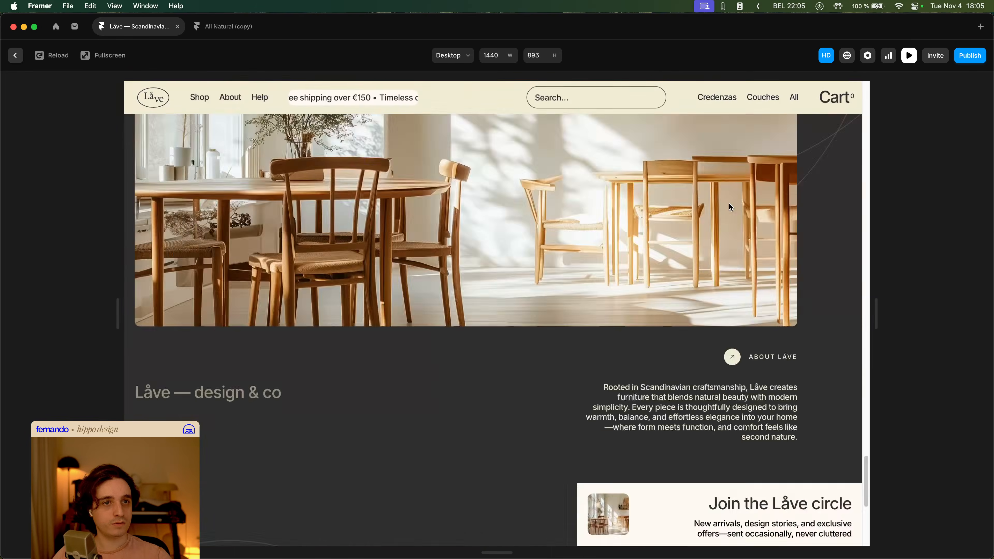
{"action": "scroll", "coordinate": [499, 196], "scroll_direction": "up", "scroll_amount": 2}
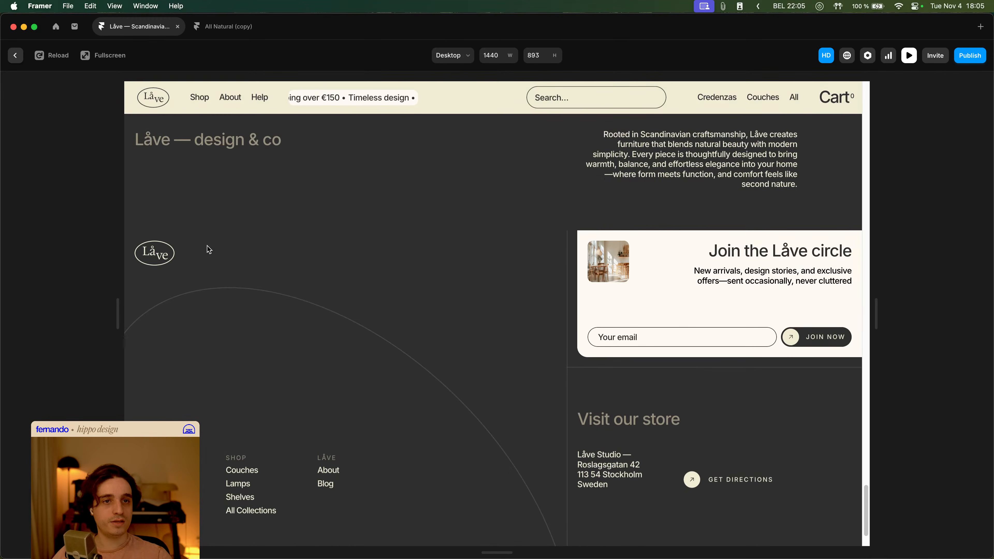
{"action": "scroll", "coordinate": [420, 238], "scroll_direction": "up", "scroll_amount": 5}
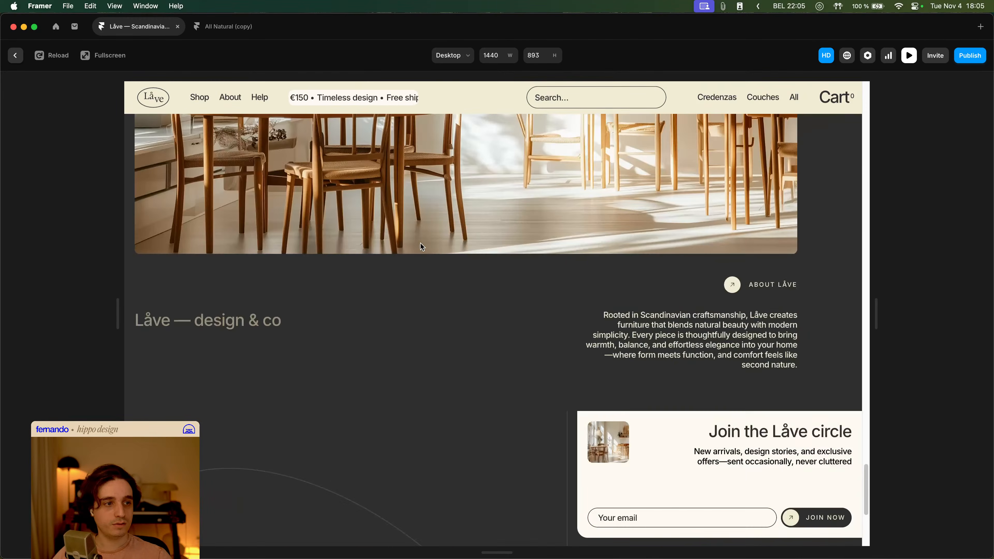
{"action": "scroll", "coordinate": [420, 244], "scroll_direction": "down", "scroll_amount": 7}
{"action": "key", "text": "Escape"}
- Open the Footer component in the Main layout and select the first Growing Line layer
{"action": "double_click", "coordinate": [466, 256]}
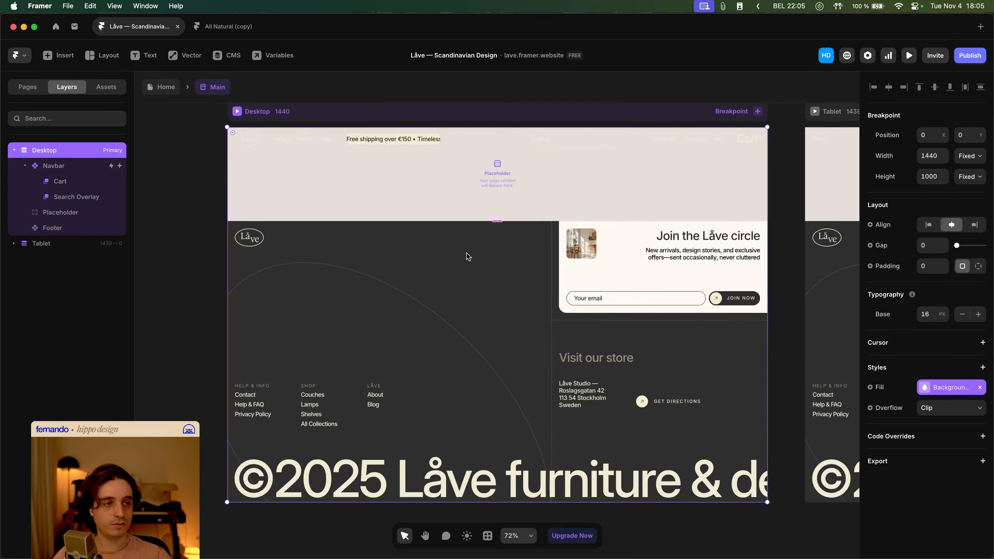
{"action": "left_click", "coordinate": [402, 257]}
{"action": "double_click", "coordinate": [401, 257]}
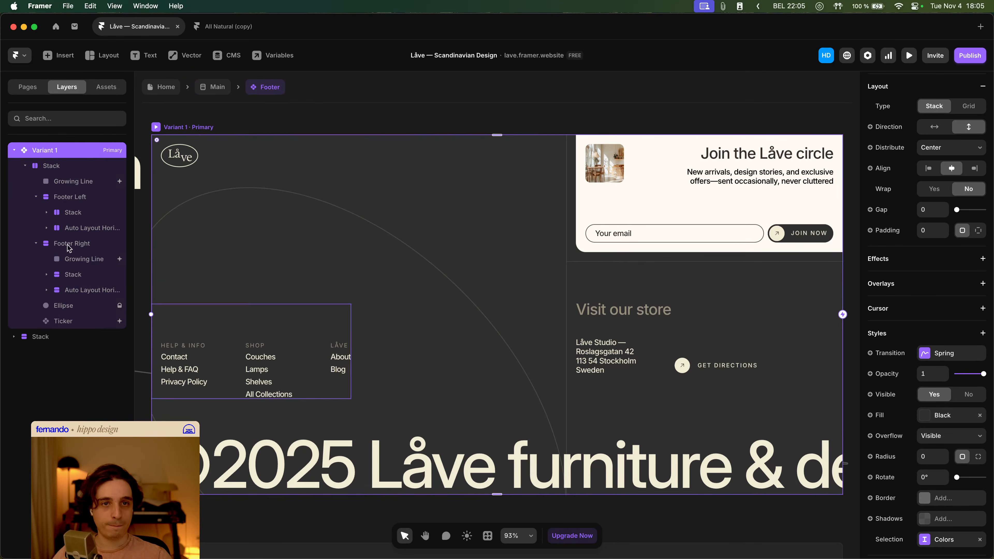
{"action": "left_click", "coordinate": [125, 182]}
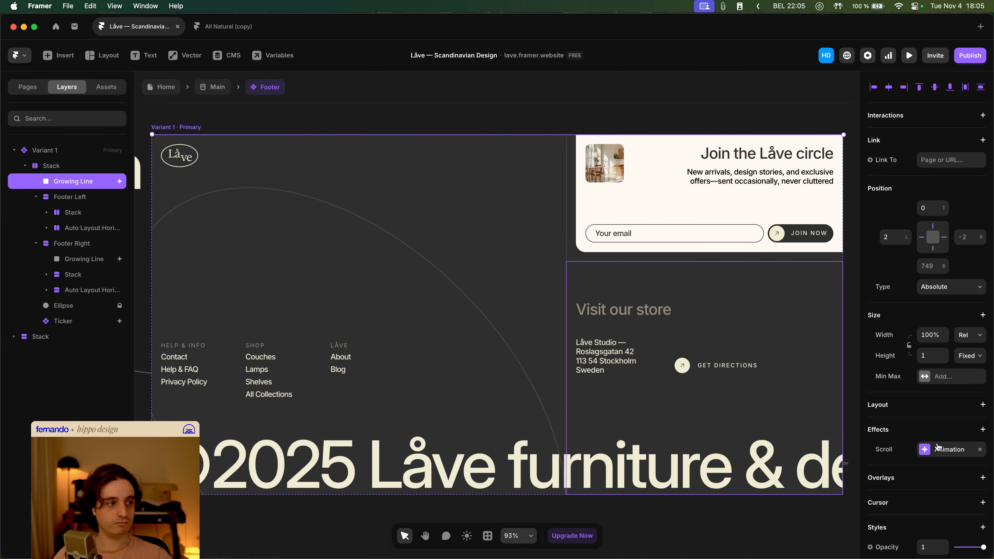
- Set the first Growing Line's left position to 0 after opening its scroll animation's enter effect
{"action": "left_click", "coordinate": [938, 449]}
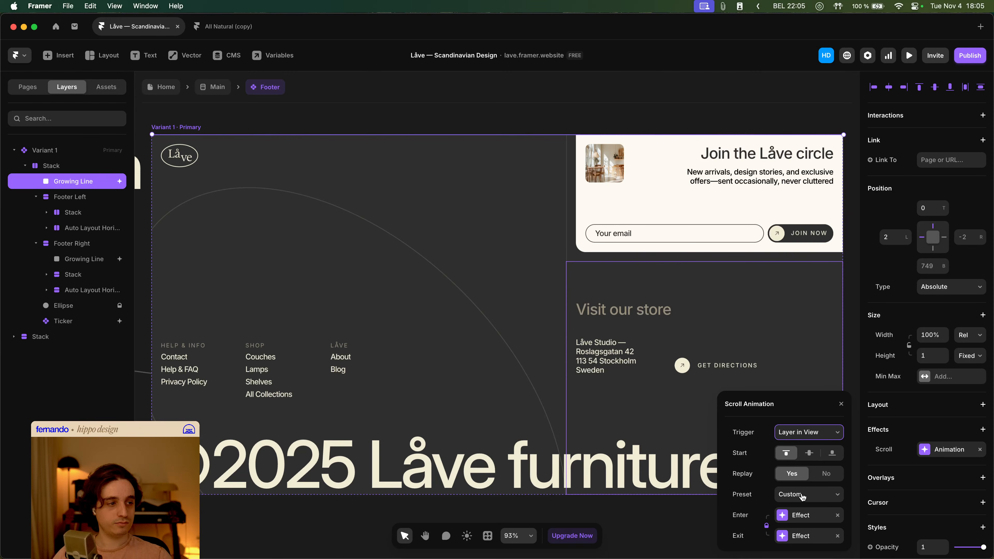
{"action": "left_click", "coordinate": [802, 515]}
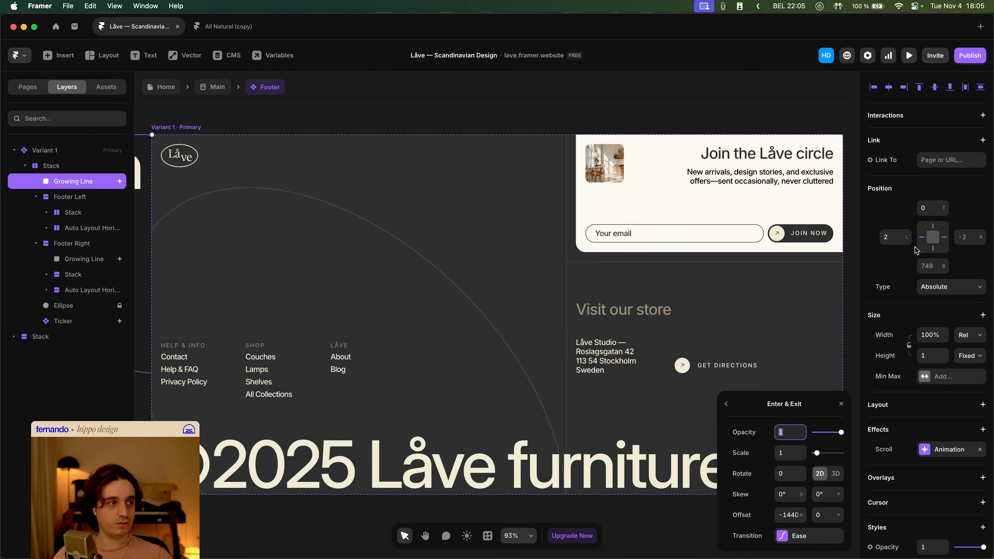
{"action": "left_click", "coordinate": [892, 237]}
{"action": "type", "text": "0"}
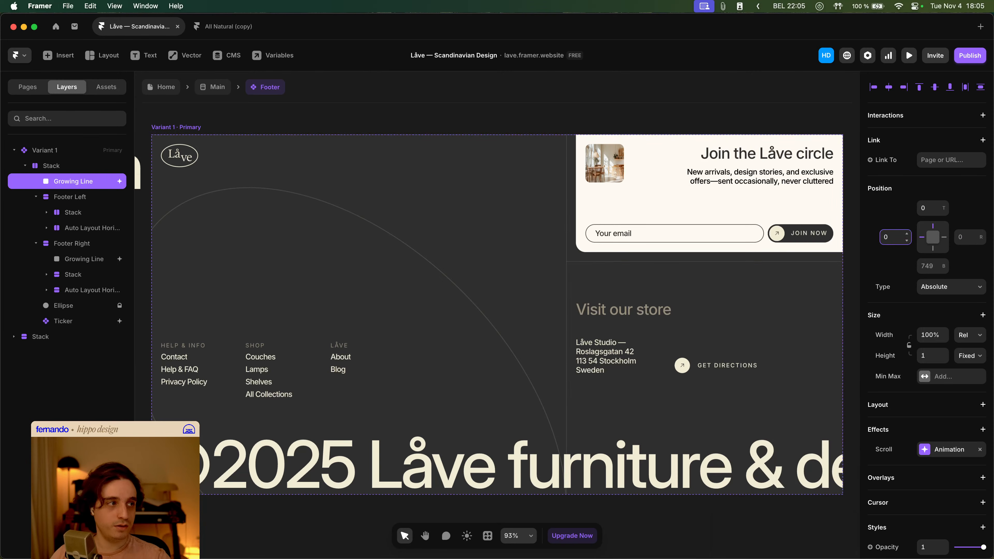
- Nudge the Growing Line's enter-effect horizontal offset up to -1438
{"action": "left_click", "coordinate": [945, 450]}
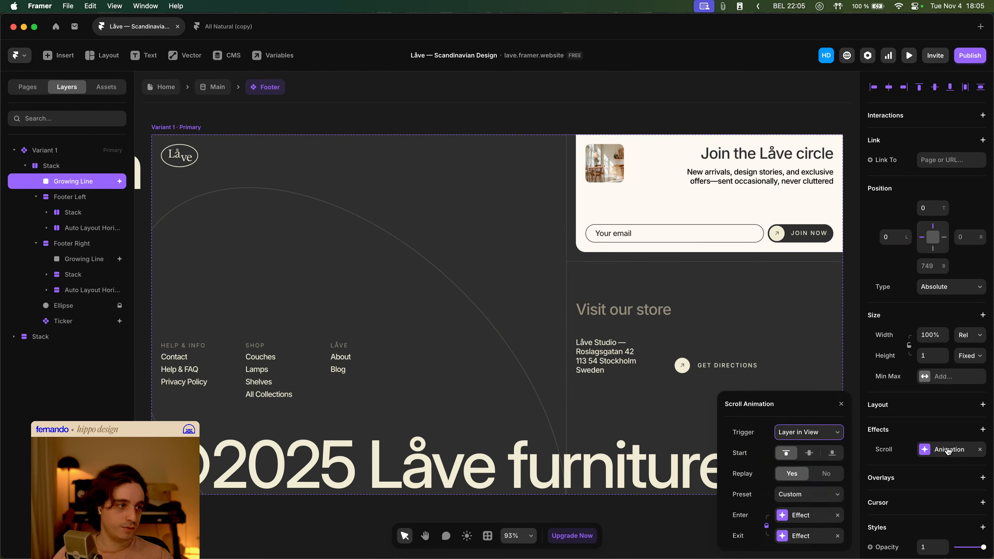
{"action": "left_click", "coordinate": [807, 516]}
{"action": "left_click", "coordinate": [790, 510]}
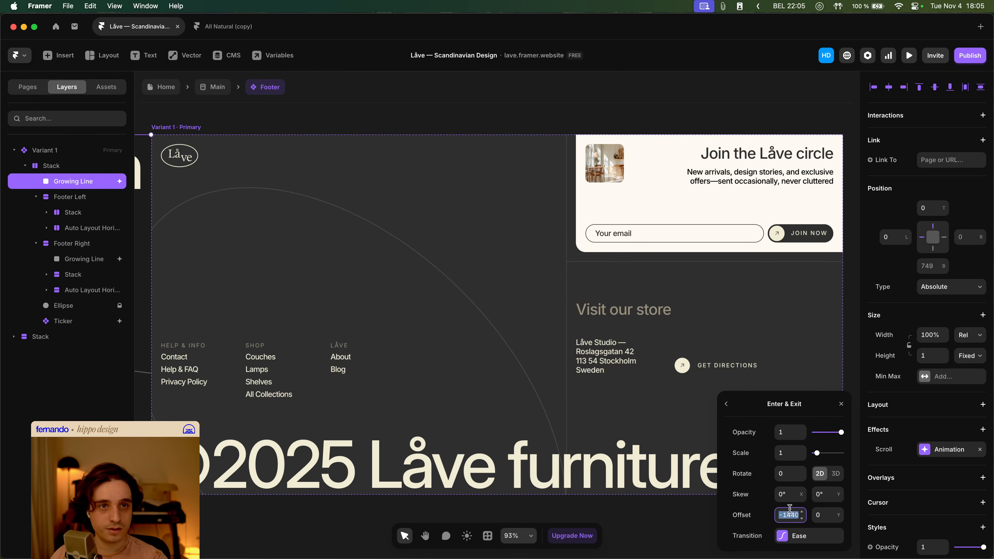
{"action": "key", "text": "Up"}
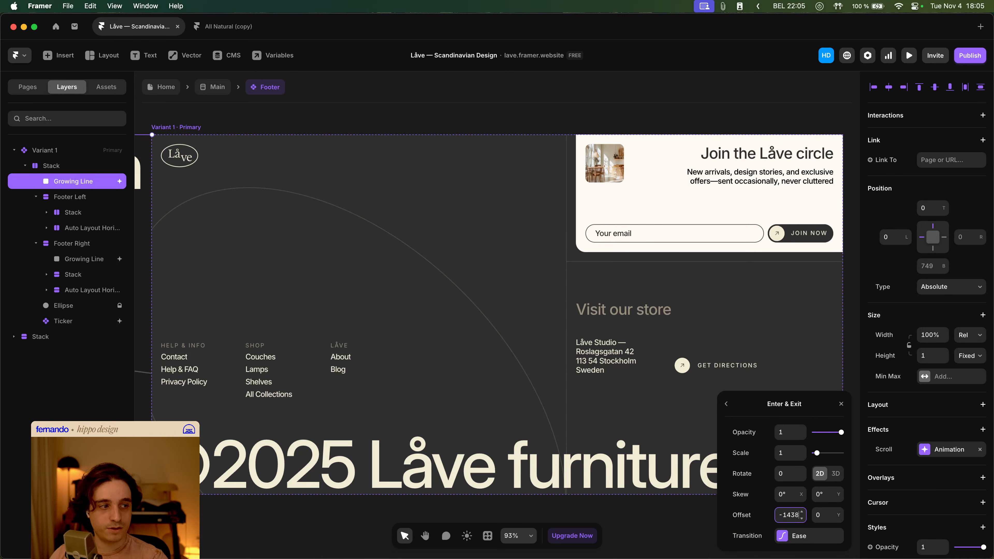
- Preview the home page and scroll down to the footer and back to check the line animation
{"action": "left_click", "coordinate": [191, 112]}
{"action": "left_click", "coordinate": [169, 90]}
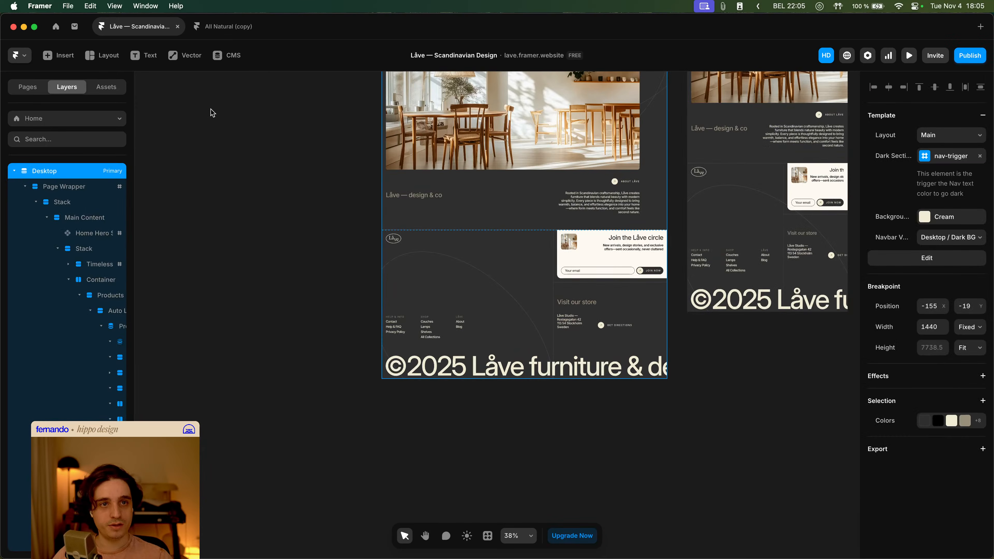
{"action": "left_click", "coordinate": [910, 55]}
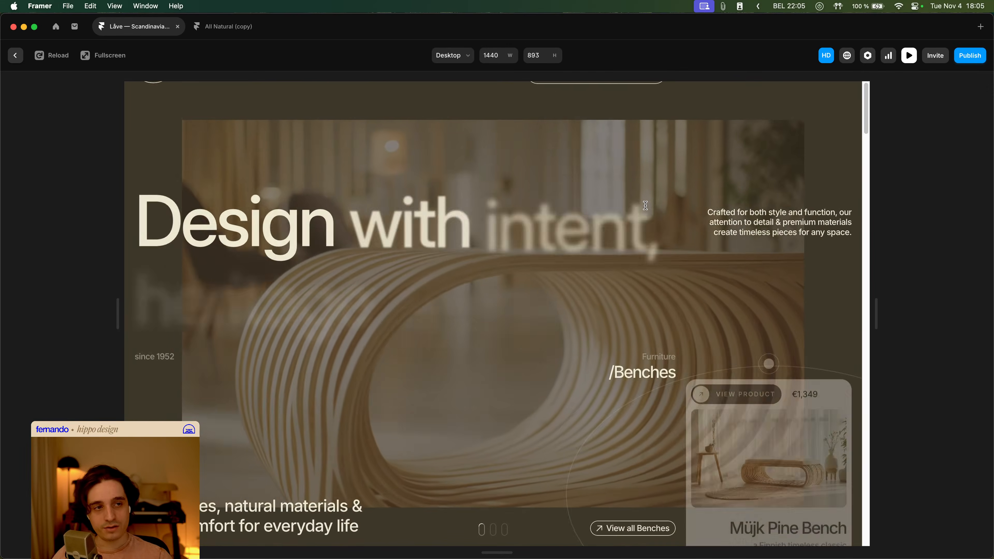
{"action": "scroll", "coordinate": [659, 212], "scroll_direction": "down", "scroll_amount": 15}
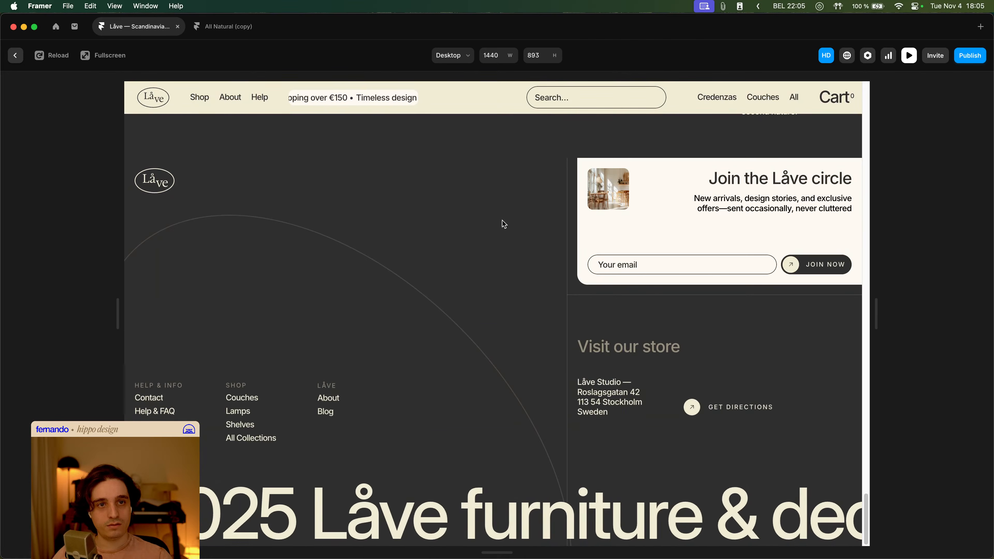
{"action": "scroll", "coordinate": [502, 221], "scroll_direction": "up", "scroll_amount": 5}
- Reopen the Footer's first Growing Line and review its enter effect and Ease transition settings
{"action": "key", "text": "Escape"}
{"action": "double_click", "coordinate": [572, 270]}
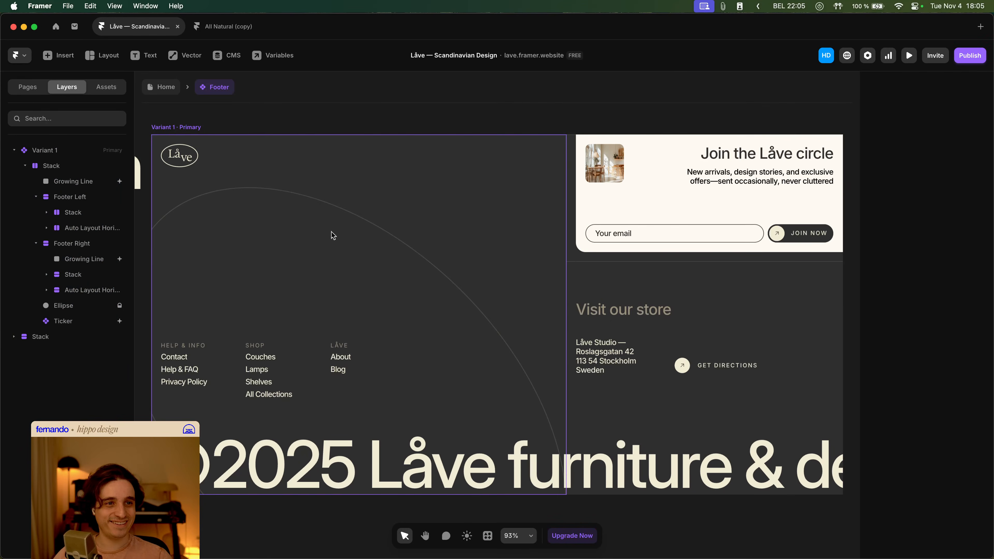
{"action": "left_click", "coordinate": [124, 181]}
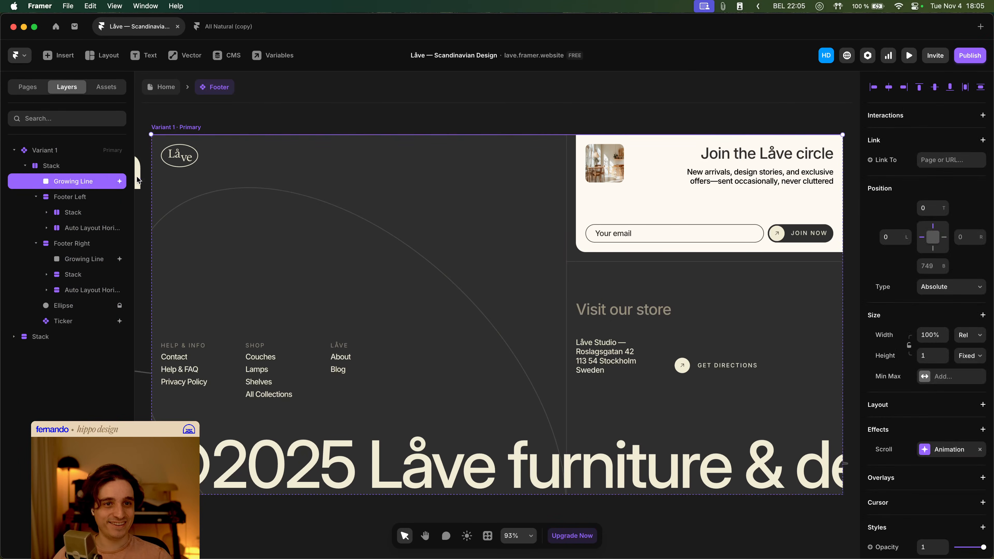
{"action": "left_click", "coordinate": [950, 450]}
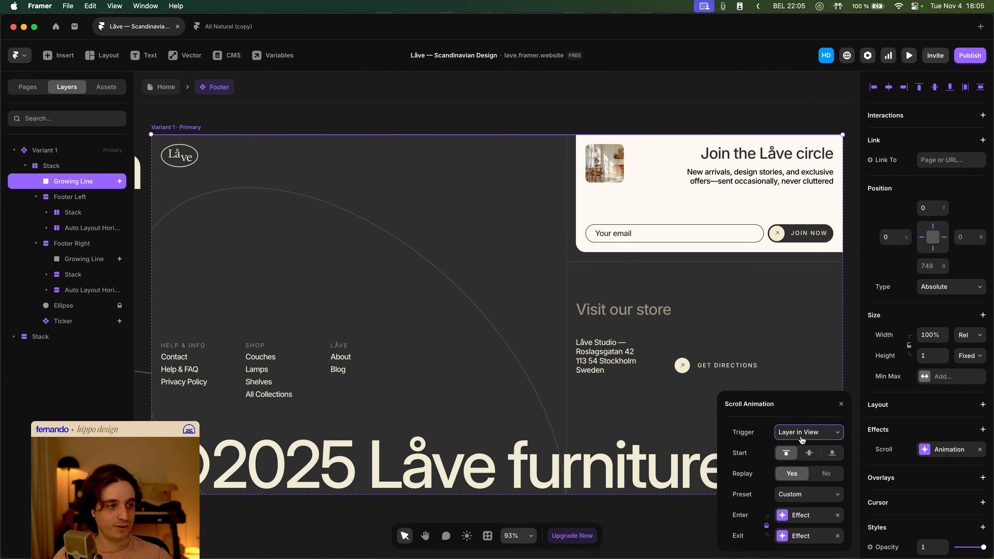
{"action": "left_click", "coordinate": [808, 518]}
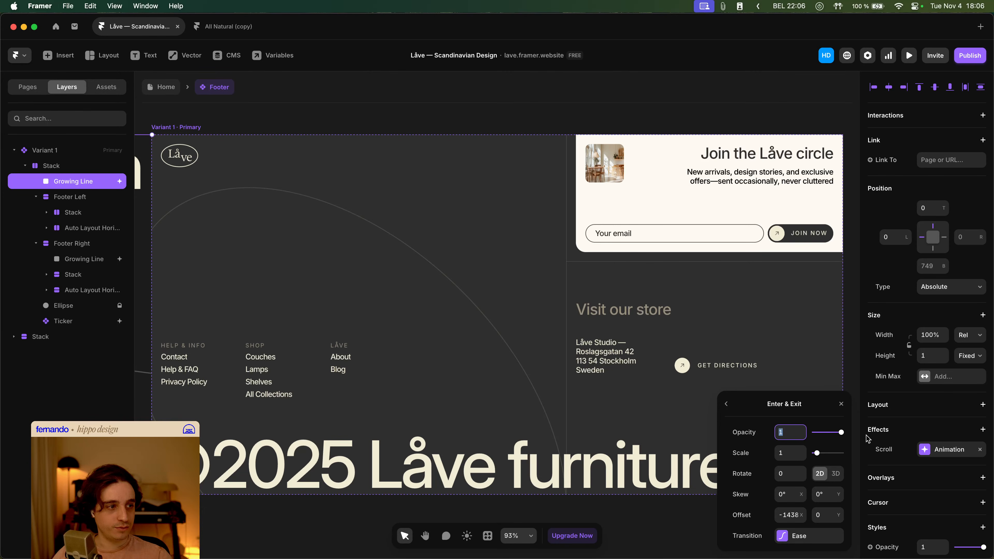
{"action": "left_click", "coordinate": [727, 409]}
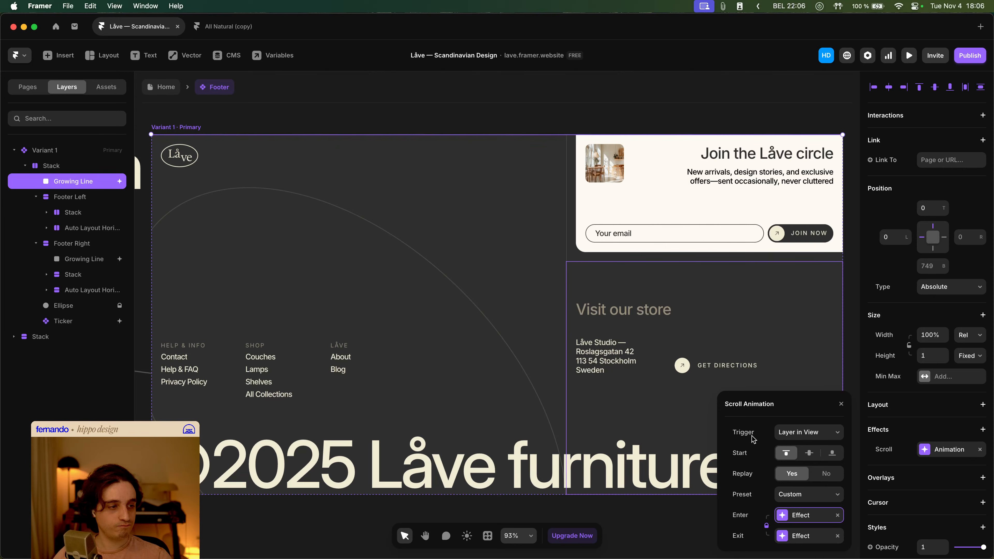
{"action": "left_click", "coordinate": [818, 515]}
{"action": "left_click", "coordinate": [815, 542]}
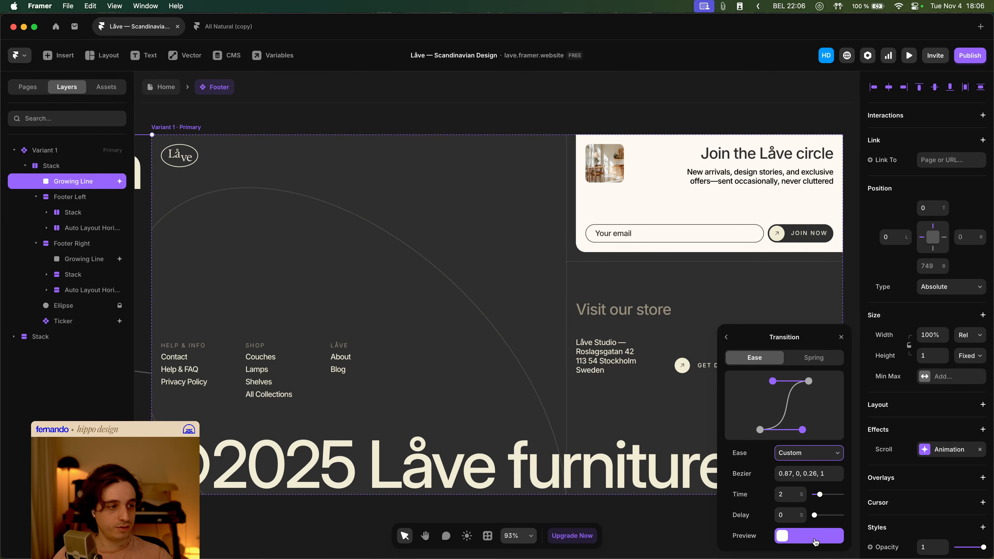
{"action": "left_click", "coordinate": [727, 337]}
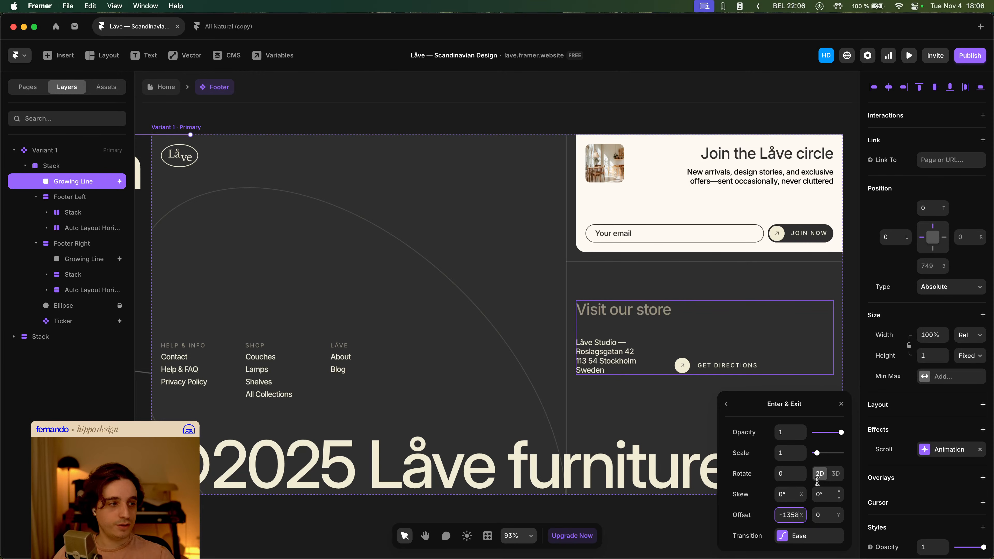
- Preview the home page again, scrolling past the footer to watch the Growing Line animate
{"action": "left_click", "coordinate": [218, 112]}
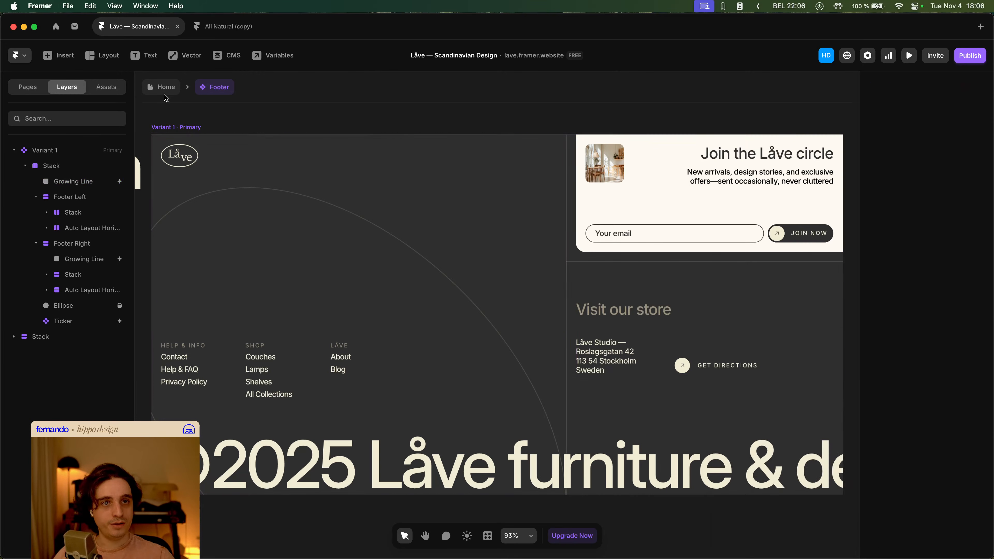
{"action": "left_click", "coordinate": [164, 94]}
{"action": "left_click", "coordinate": [909, 55]}
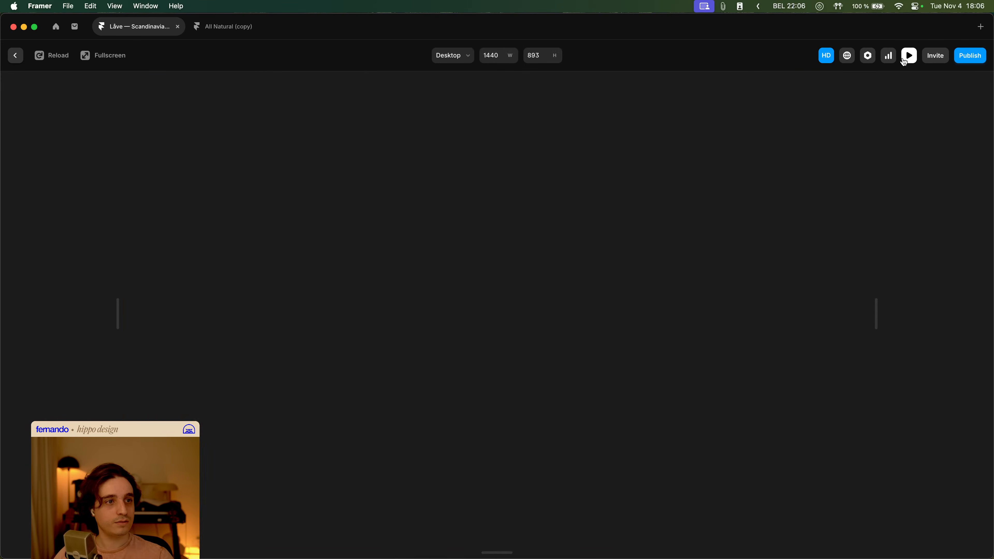
{"action": "scroll", "coordinate": [675, 209], "scroll_direction": "down", "scroll_amount": 20}
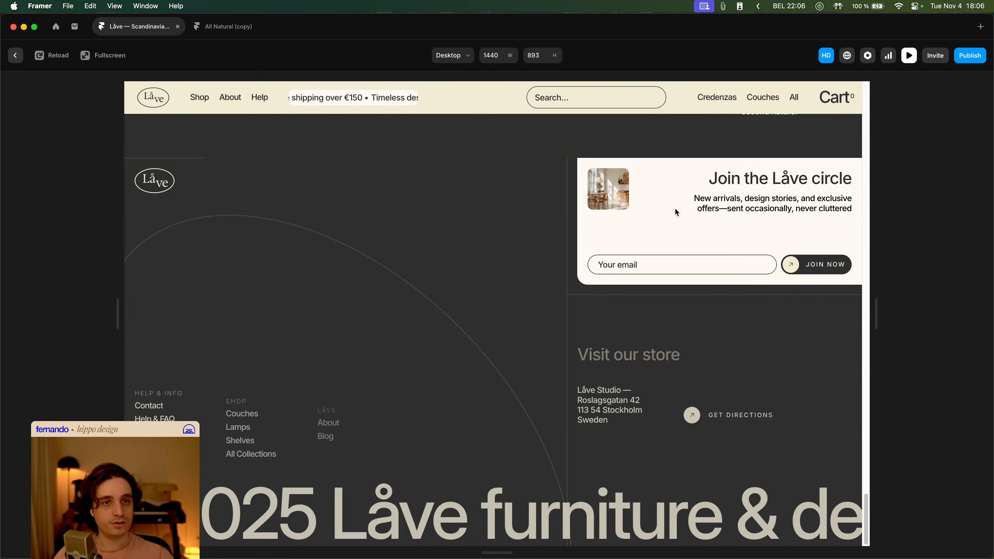
{"action": "scroll", "coordinate": [671, 208], "scroll_direction": "up", "scroll_amount": 8}
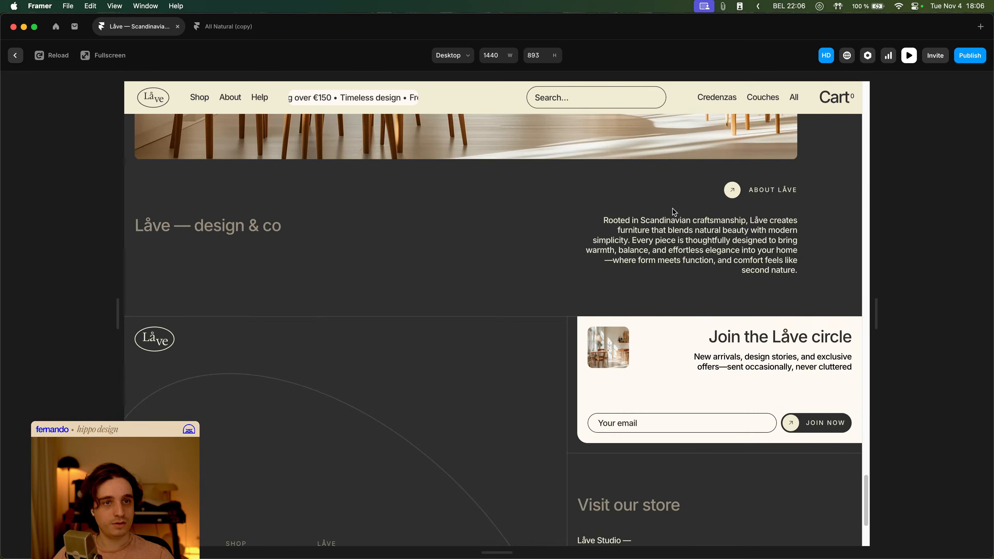
- Undo the last change in the Footer and reopen the first Growing Line's enter effect
{"action": "key", "text": "Escape"}
{"action": "key", "text": "super+z"}
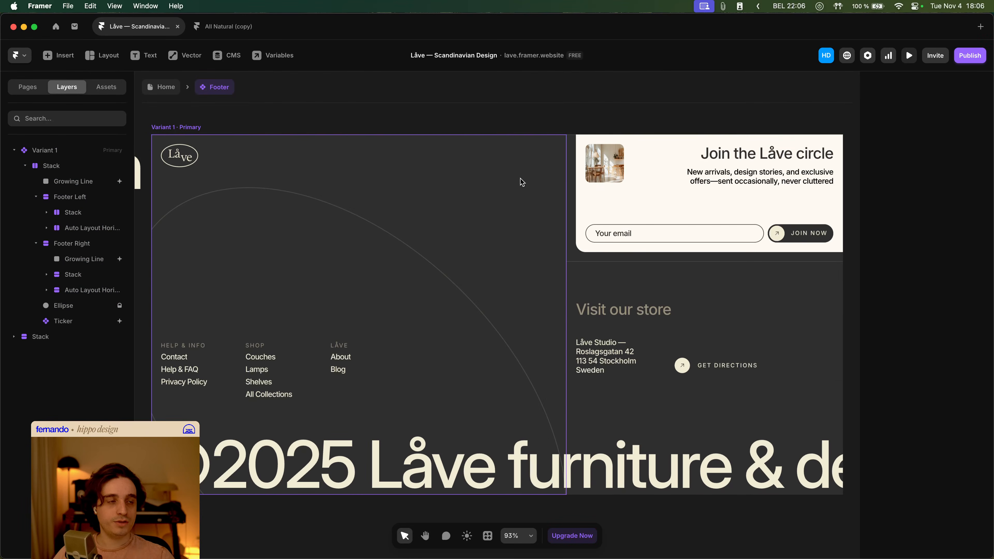
{"action": "left_click", "coordinate": [570, 135], "text": "super"}
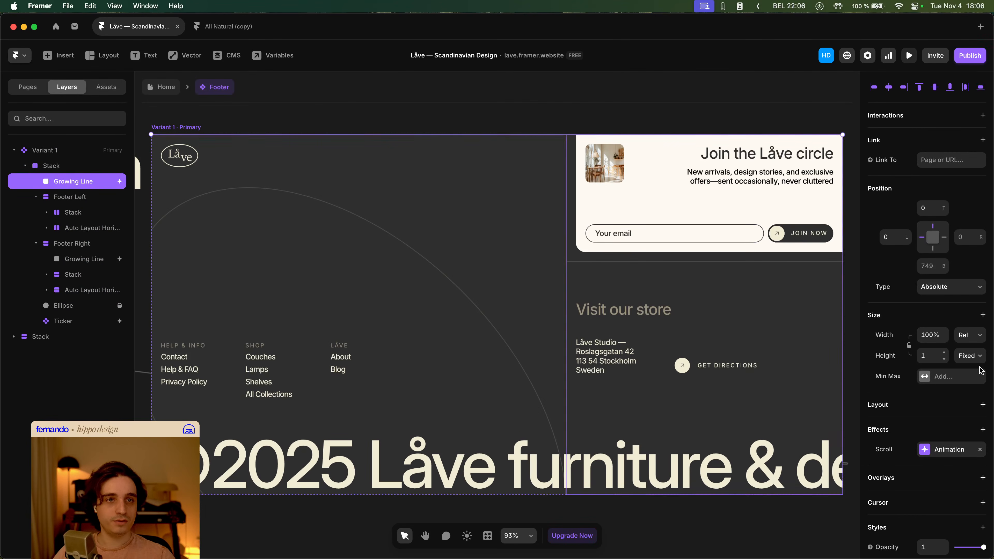
{"action": "left_click", "coordinate": [955, 449]}
{"action": "left_click", "coordinate": [799, 515]}
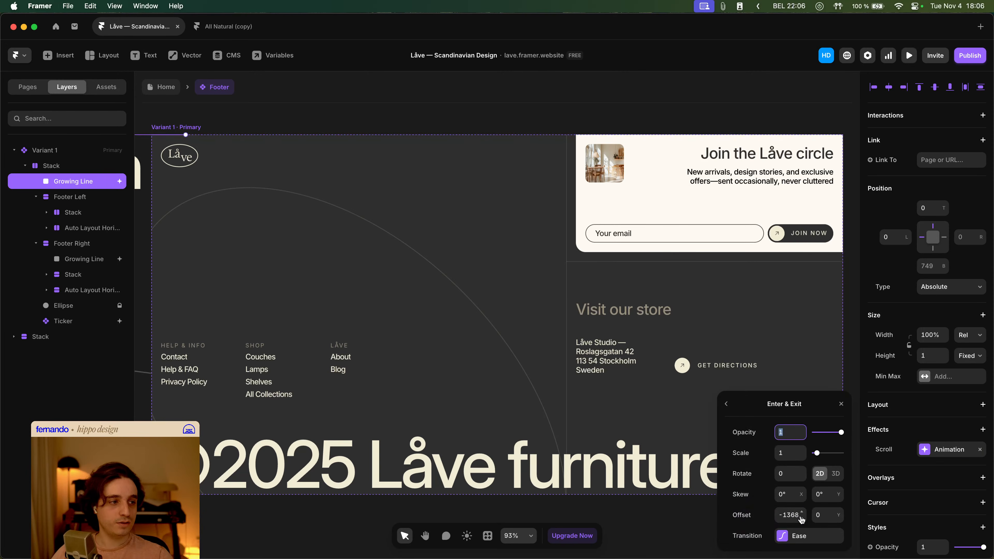
{"action": "scroll", "coordinate": [340, 310], "scroll_direction": "down", "scroll_amount": 5}
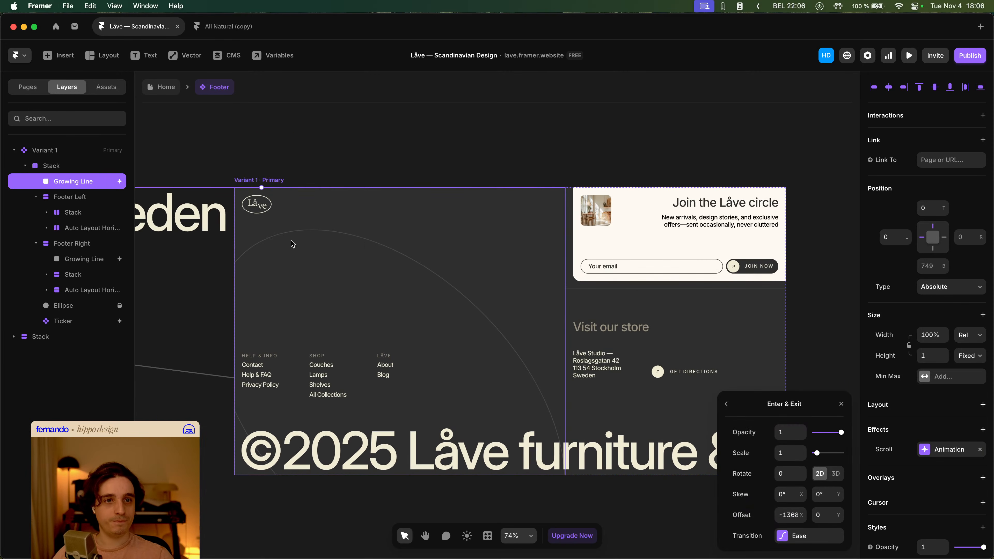
- Change the vertical Growing Line in Footer Right to a scroll animation triggered by Layer in View
{"action": "left_click", "coordinate": [566, 269]}
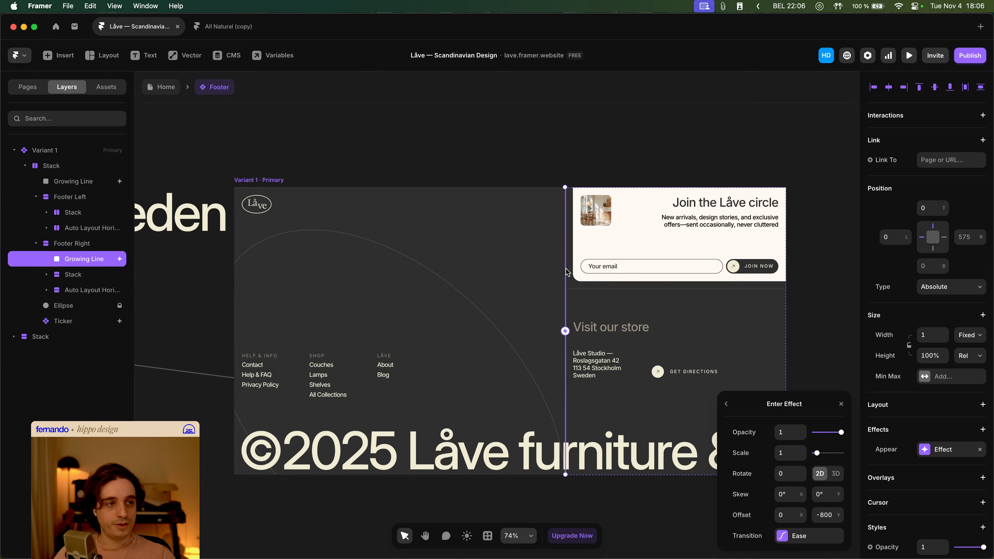
{"action": "left_click", "coordinate": [937, 452]}
{"action": "left_click", "coordinate": [841, 485]}
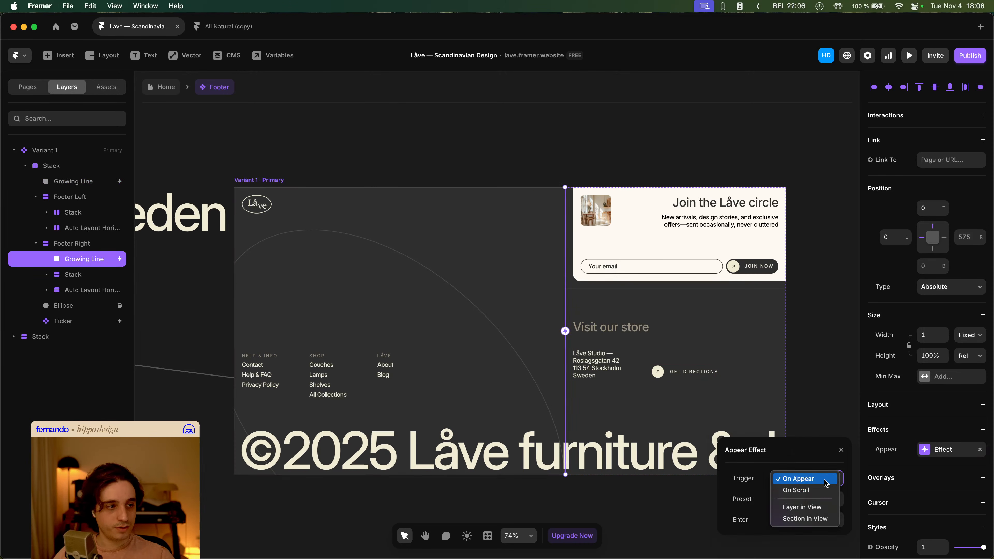
{"action": "left_click", "coordinate": [820, 507]}
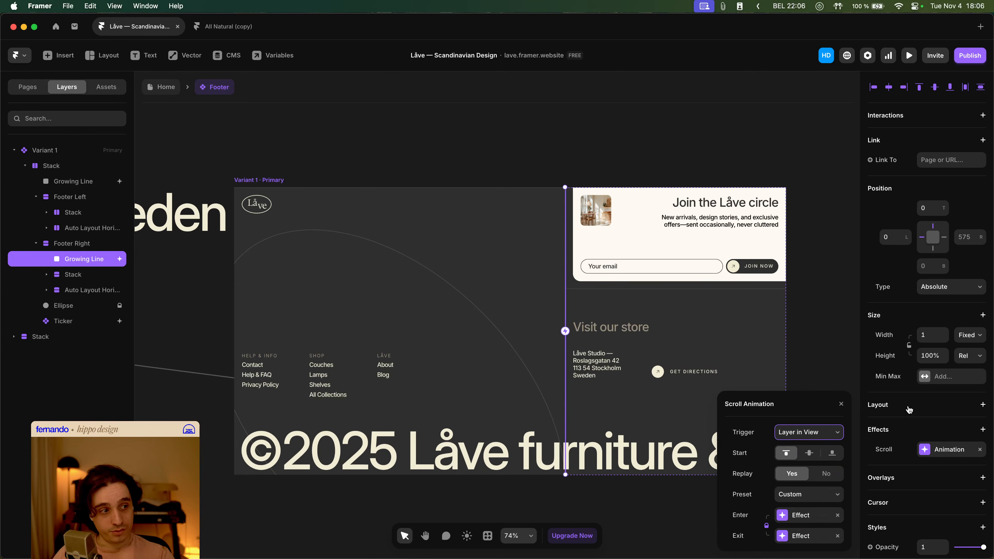
{"action": "left_click", "coordinate": [814, 513]}
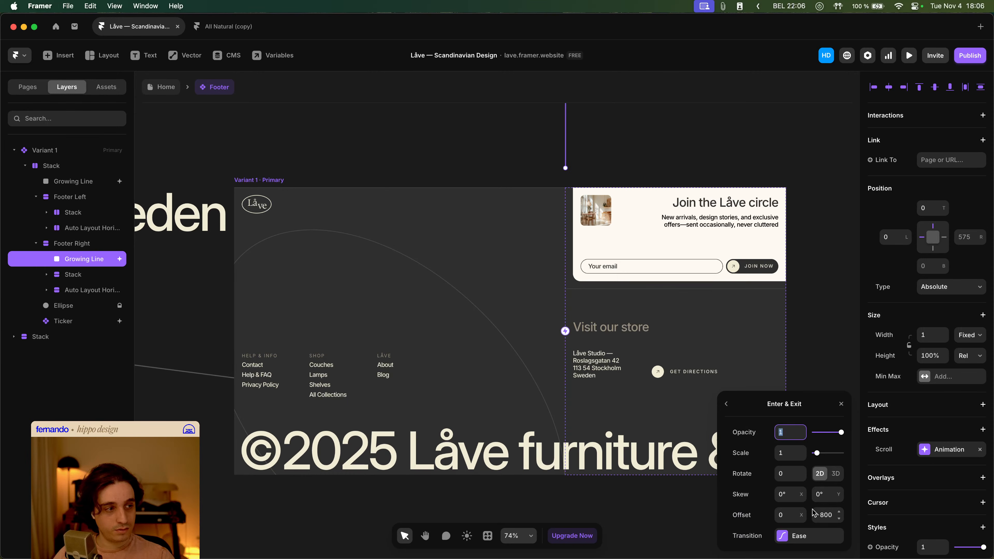
{"action": "left_click", "coordinate": [728, 406]}
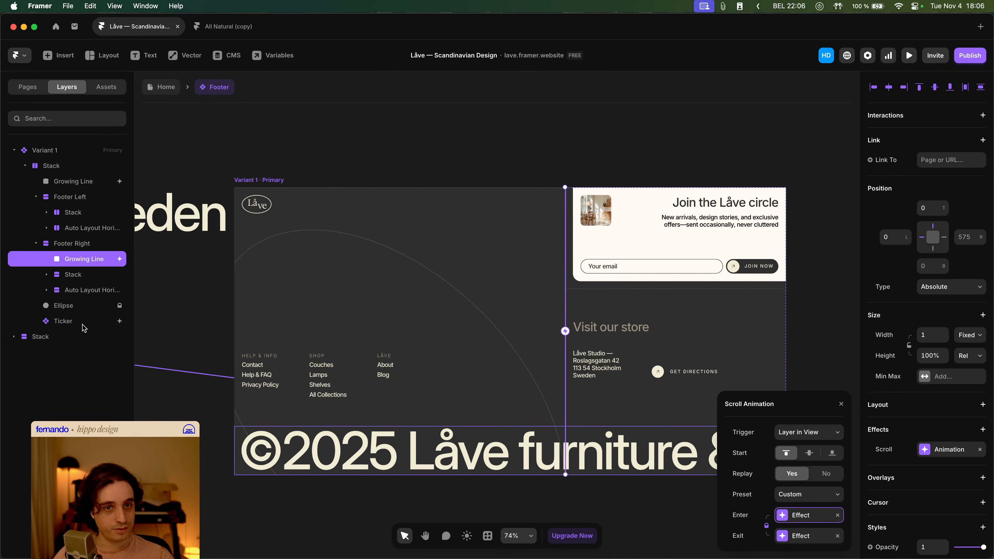
- Change the horizontal Growing Line inside Footer Right's Stack to a scroll animation triggered by Layer in View
{"action": "left_click", "coordinate": [640, 294]}
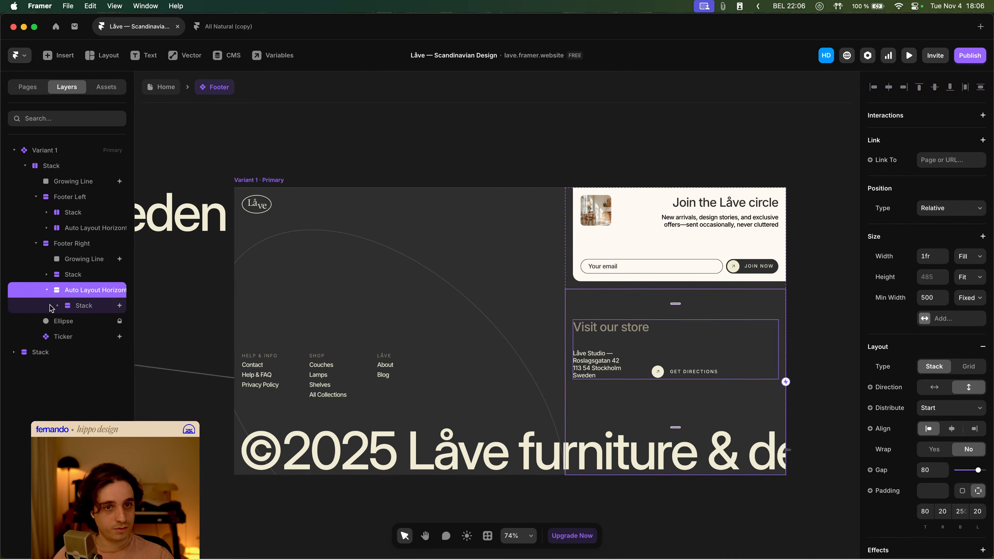
{"action": "left_click", "coordinate": [96, 260]}
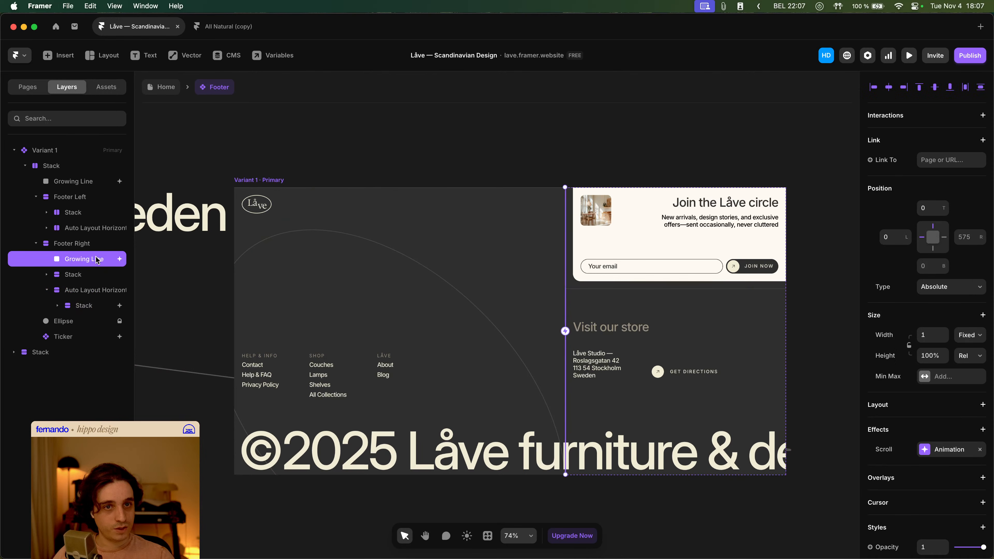
{"action": "left_click", "coordinate": [757, 295]}
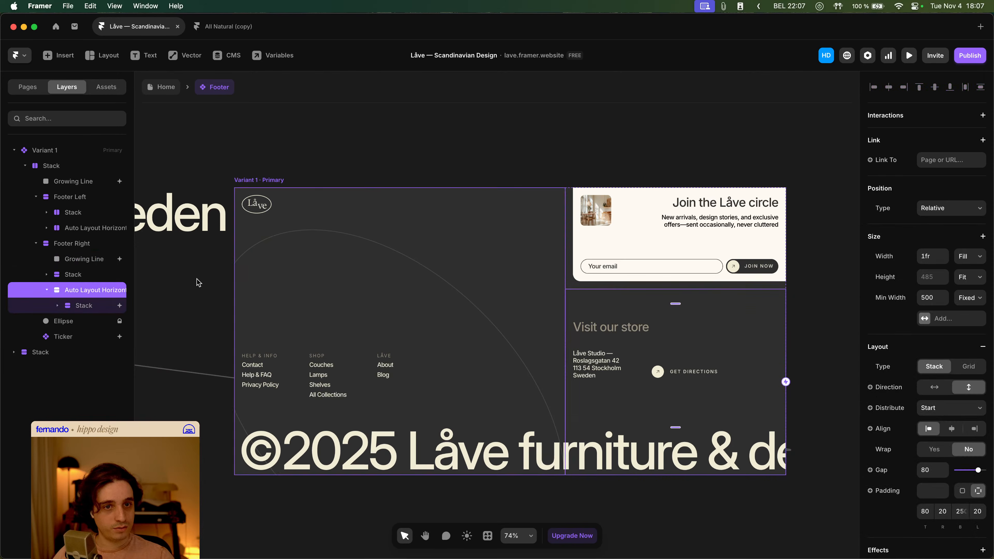
{"action": "left_click", "coordinate": [69, 275]}
{"action": "left_click", "coordinate": [46, 275]}
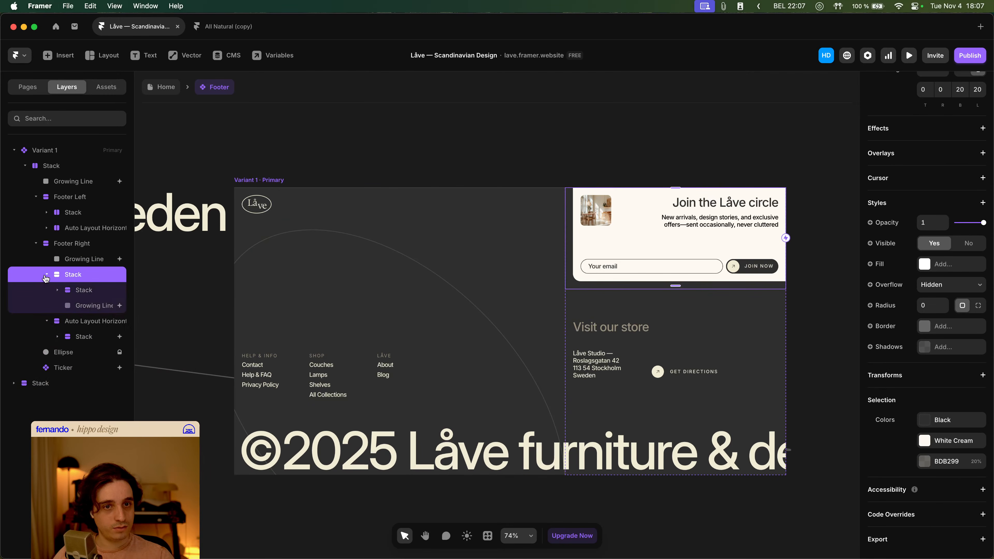
{"action": "left_click", "coordinate": [91, 312]}
{"action": "left_click", "coordinate": [966, 454]}
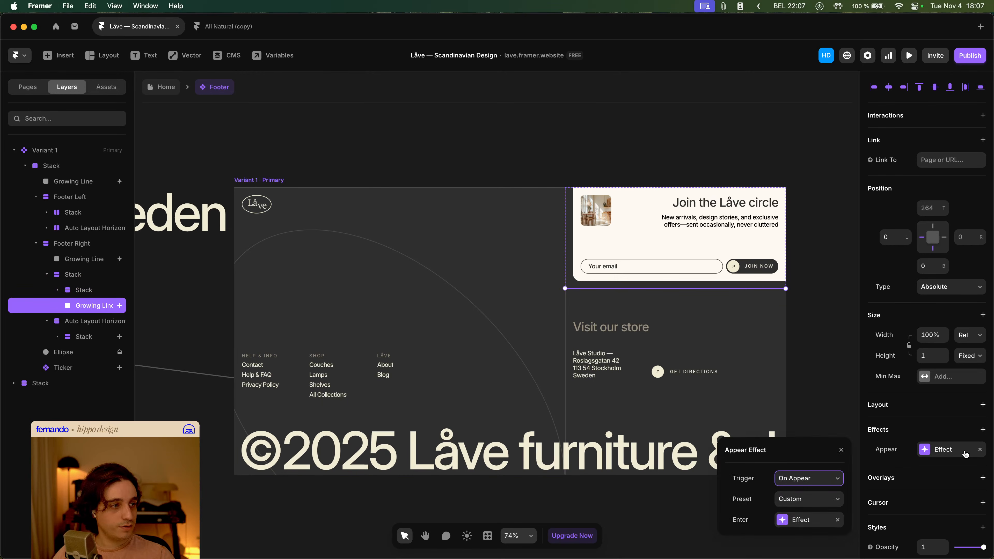
{"action": "left_click", "coordinate": [799, 481]}
{"action": "left_click", "coordinate": [804, 507]}
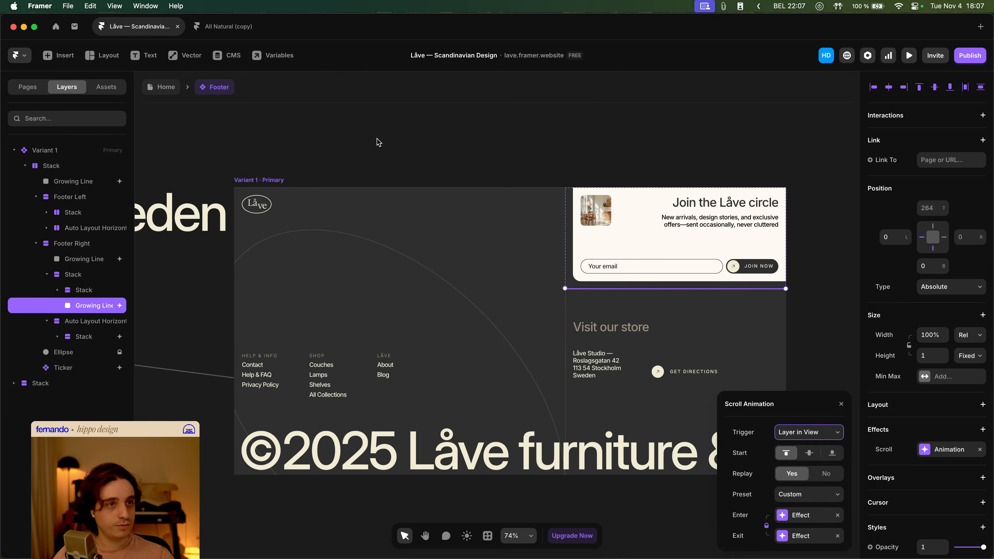
- Preview the home page, scrolling down to the footer to watch the Growing Lines animate
{"action": "left_click", "coordinate": [378, 142]}
{"action": "left_click", "coordinate": [162, 87]}
{"action": "left_click", "coordinate": [908, 55]}
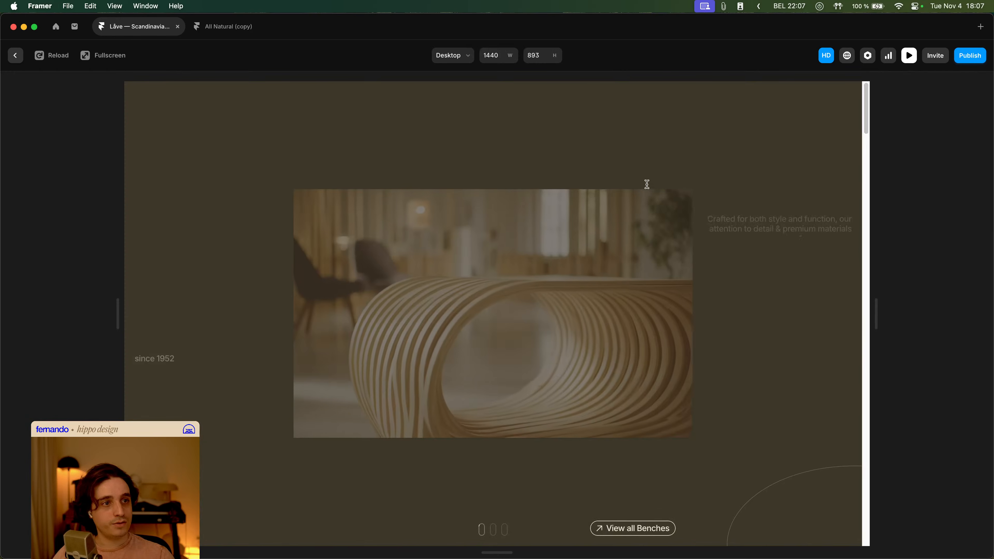
{"action": "scroll", "coordinate": [647, 186], "scroll_direction": "down", "scroll_amount": 20}
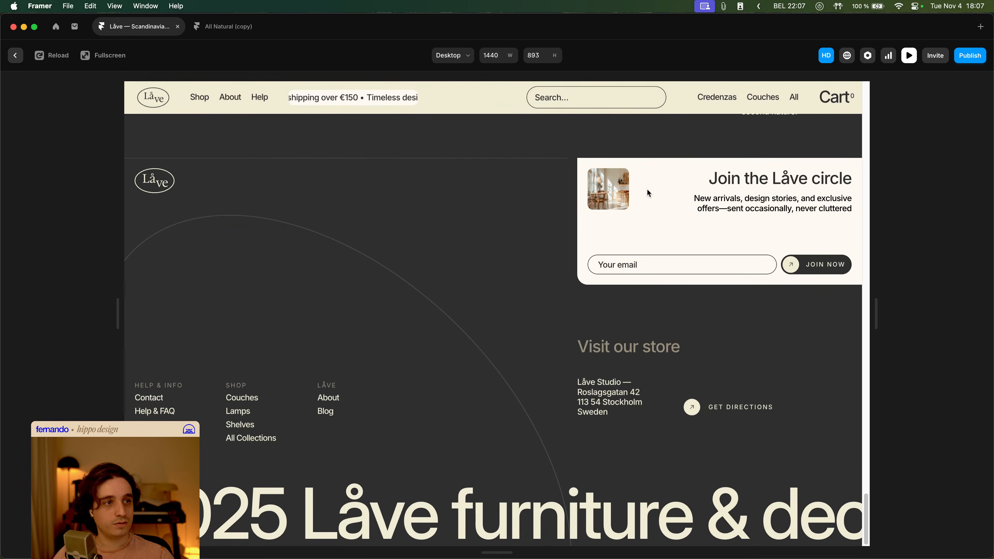
{"action": "key", "text": "Escape"}
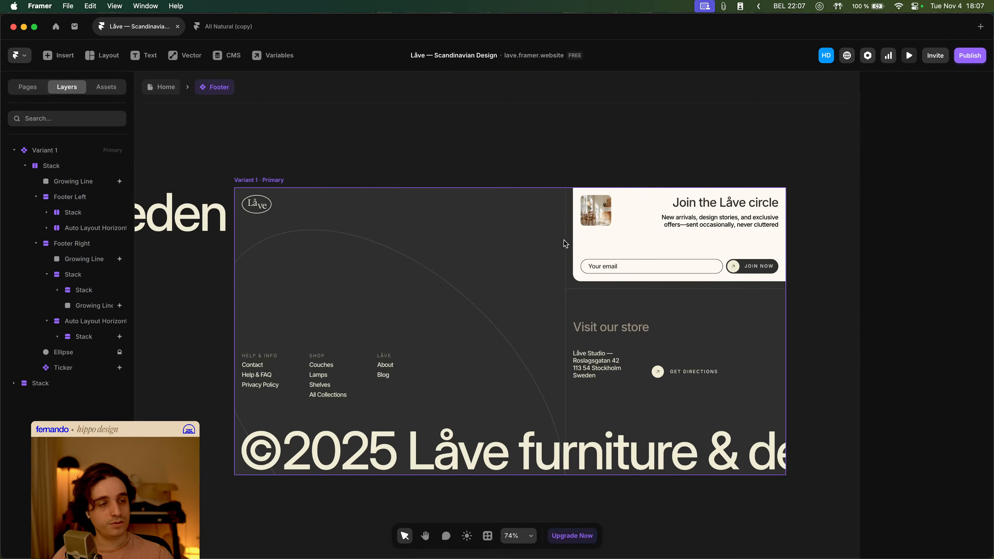
- Open the enter effect of the vertical Growing Line in Footer Right
{"action": "left_click", "coordinate": [124, 263]}
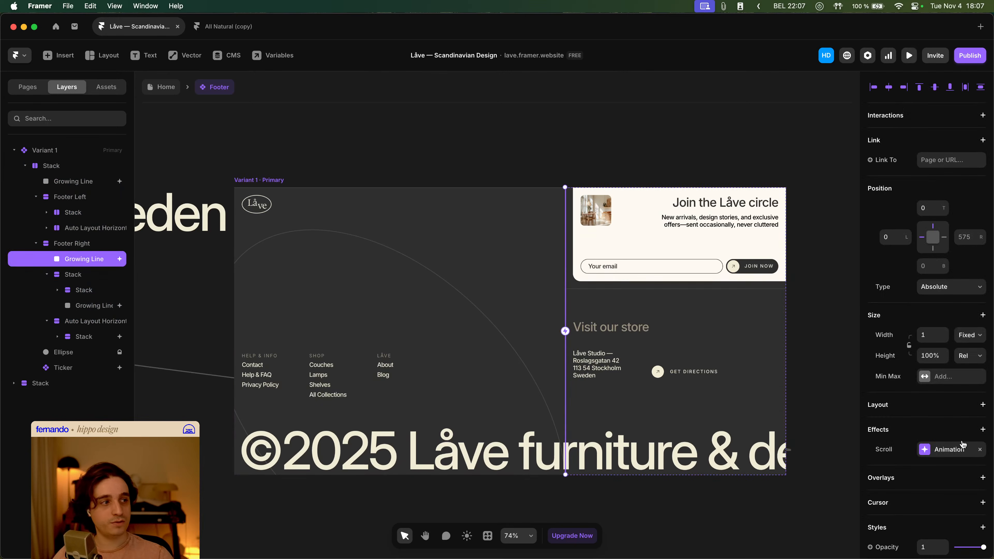
{"action": "left_click", "coordinate": [959, 450]}
{"action": "left_click", "coordinate": [807, 516]}
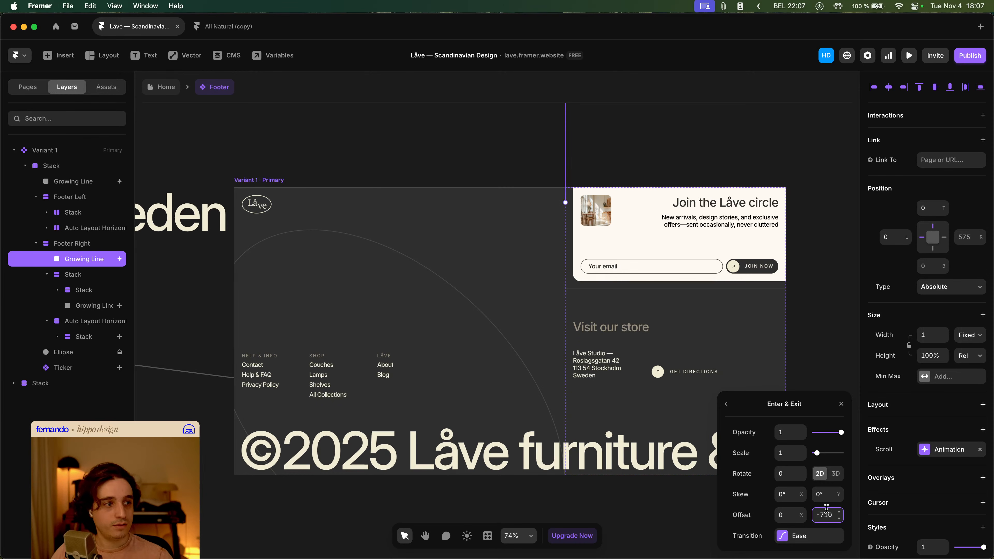
- Set the horizontal Growing Line's enter offset in Footer Right's Stack to 490 horizontally and 0 vertically
{"action": "left_click", "coordinate": [105, 306]}
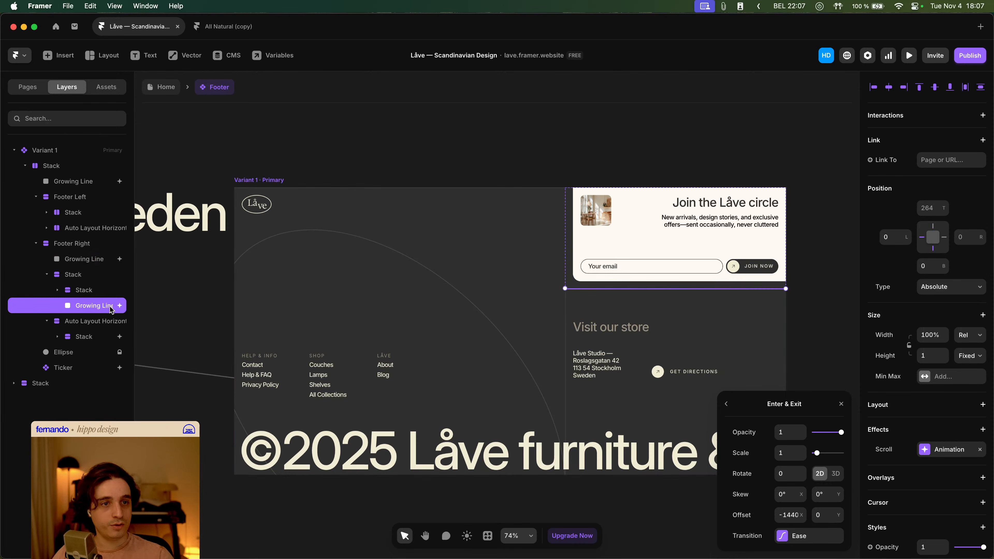
{"action": "left_click", "coordinate": [808, 542]}
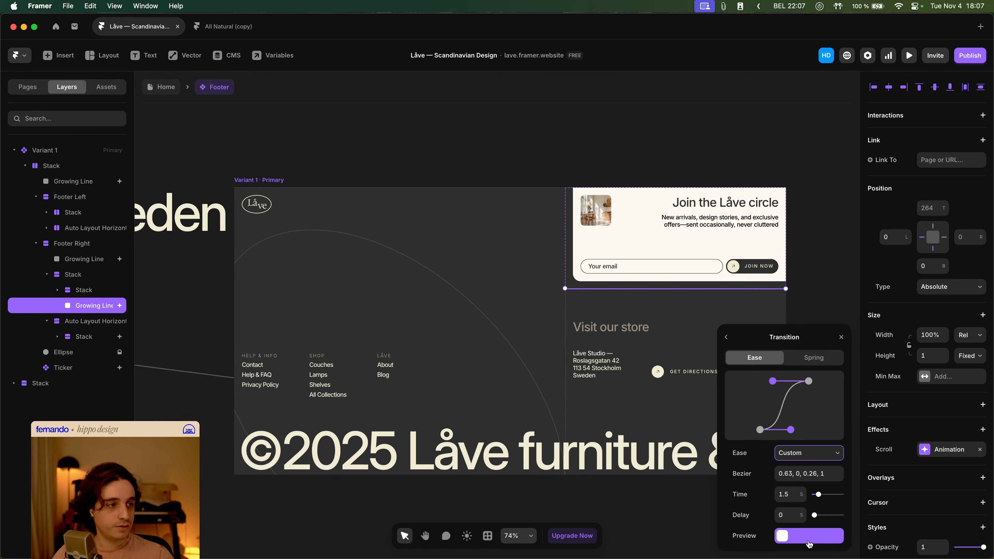
{"action": "left_click", "coordinate": [727, 338]}
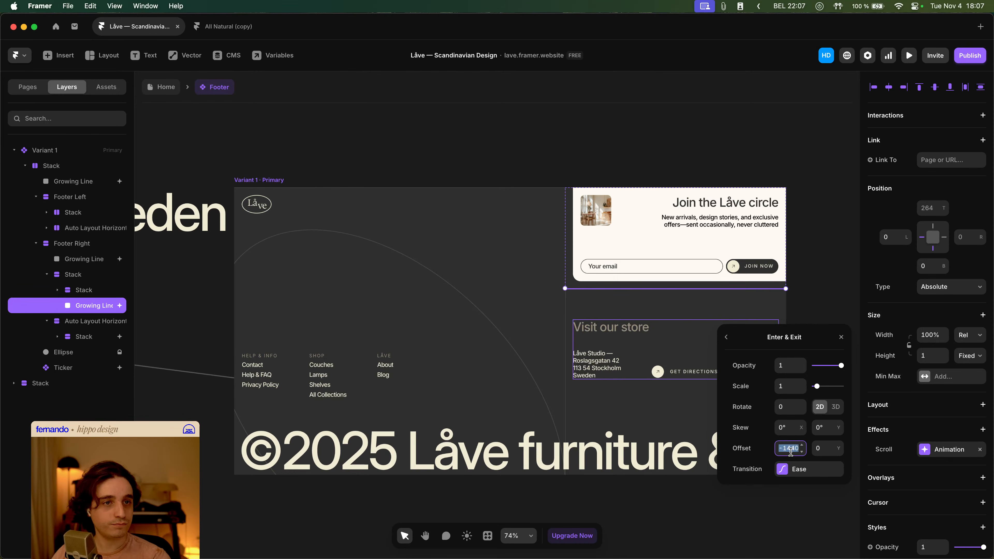
{"action": "type", "text": "-1430"}
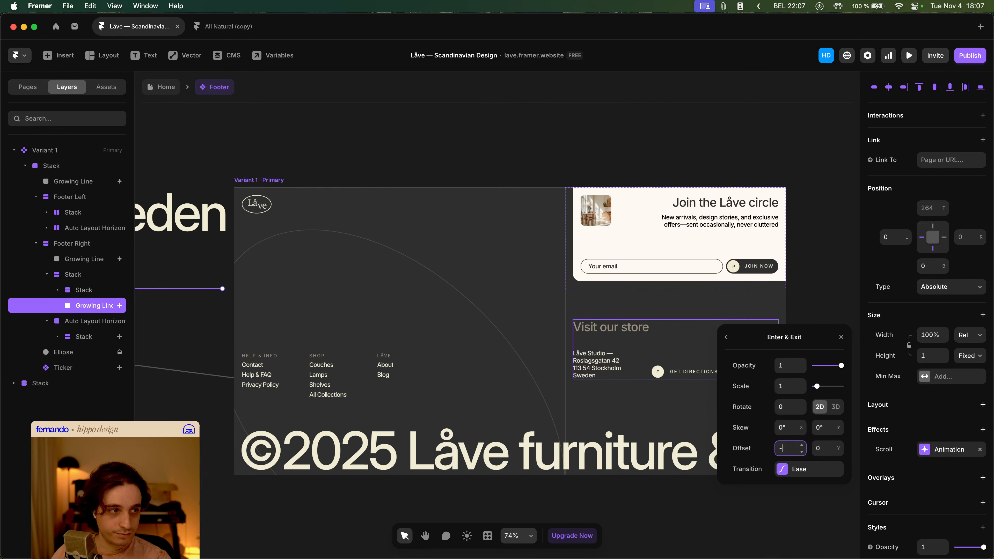
{"action": "key", "text": "Tab"}
{"action": "type", "text": "10"}
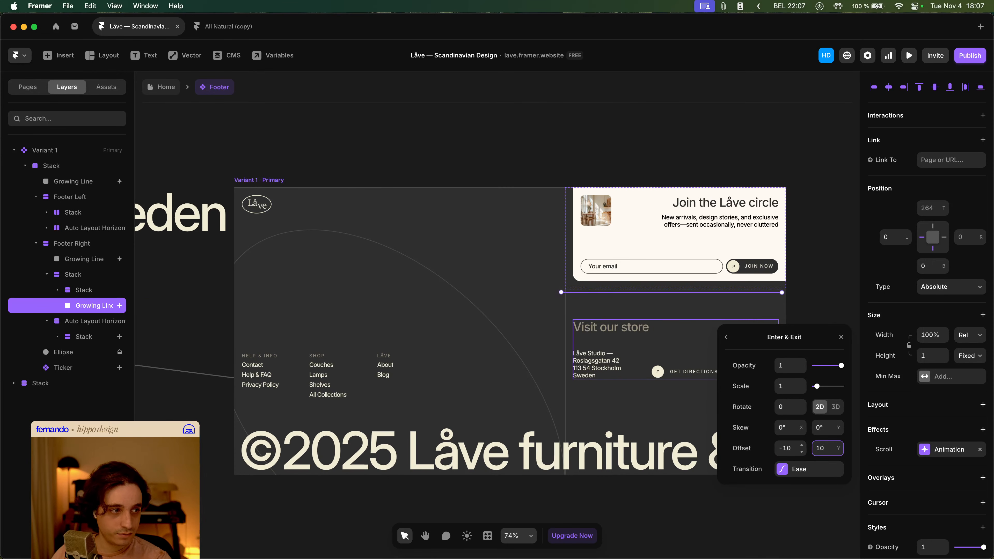
{"action": "type", "text": "0"}
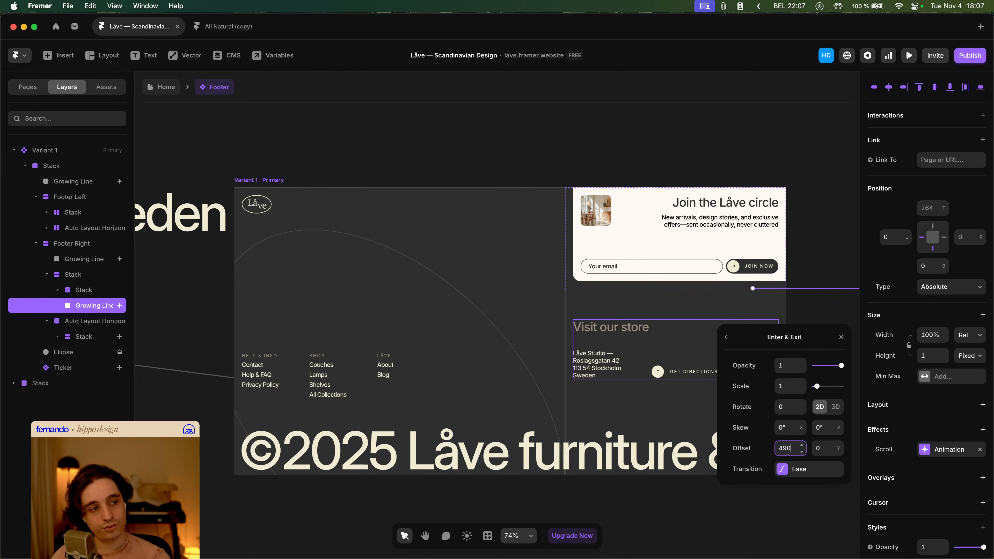
{"action": "left_click", "coordinate": [444, 157]}
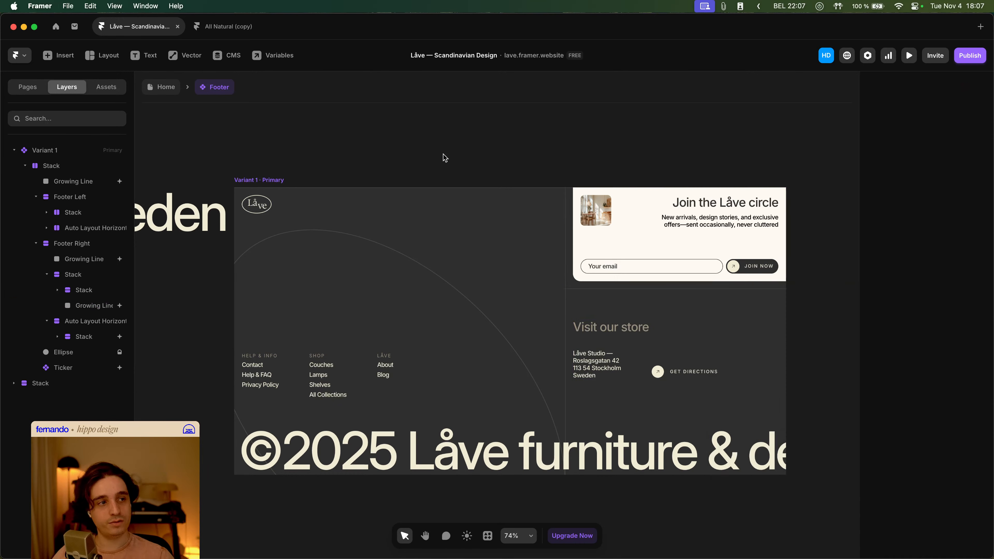
- Preview the home page again, scrolling to the footer to check the horizontal line's animation
{"action": "left_click", "coordinate": [160, 92]}
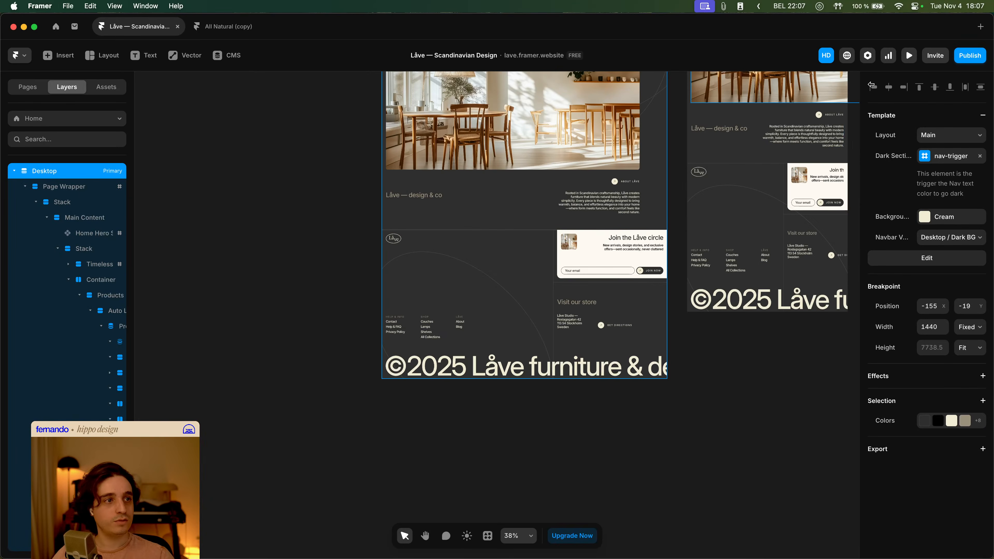
{"action": "left_click", "coordinate": [908, 56]}
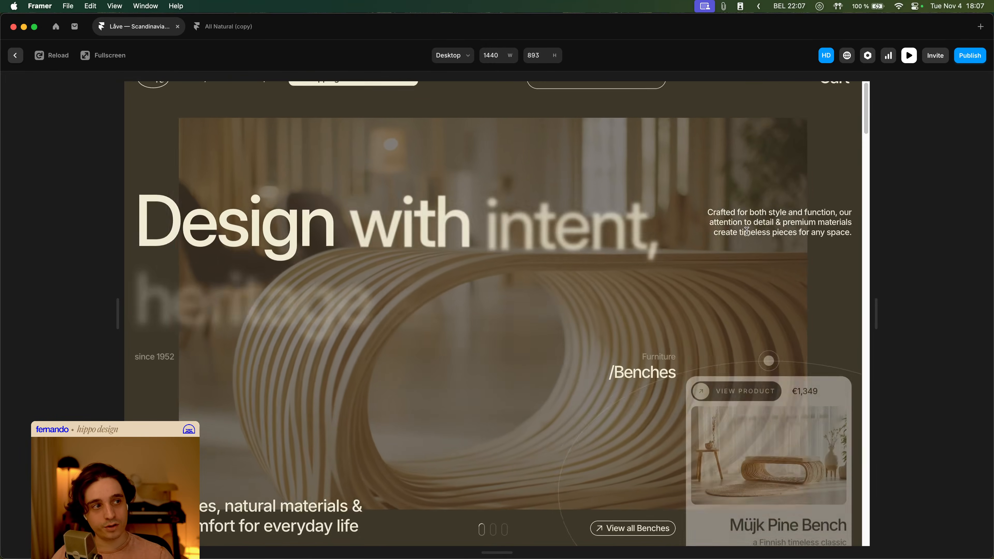
{"action": "scroll", "coordinate": [769, 247], "scroll_direction": "down", "scroll_amount": 10}
{"action": "scroll", "coordinate": [770, 246], "scroll_direction": "down", "scroll_amount": 10}
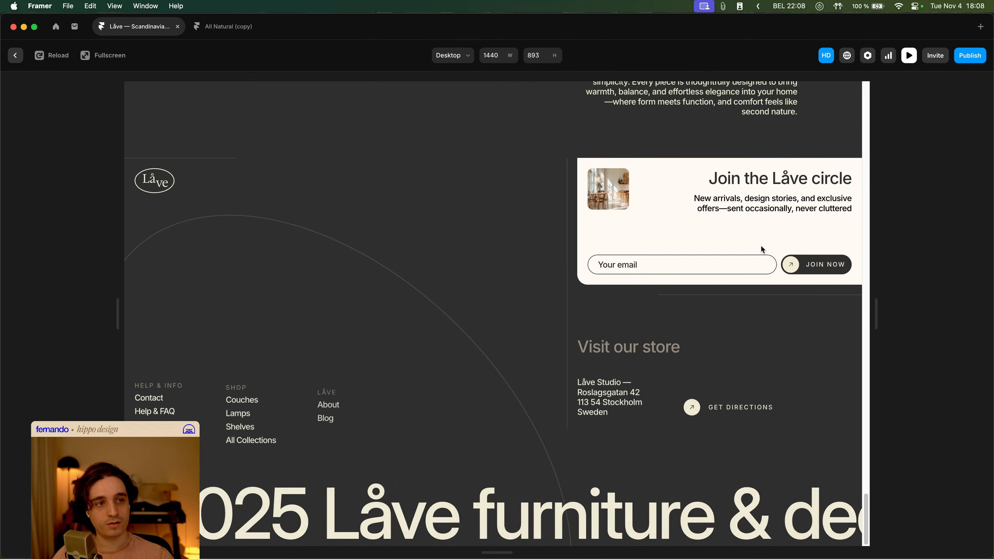
{"action": "key", "text": "Escape"}
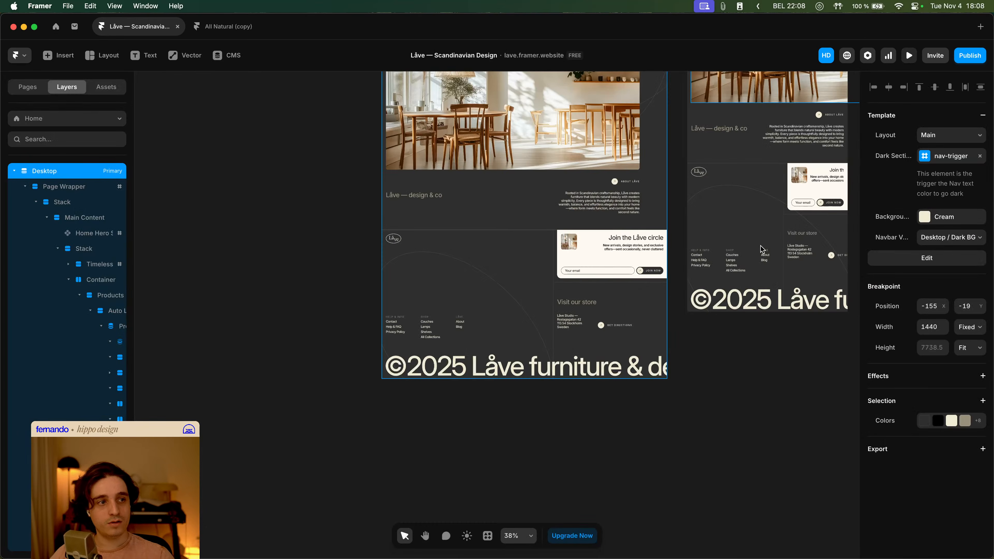
- Open the top Growing Line's scroll enter effect and its transition settings in the Footer
{"action": "double_click", "coordinate": [495, 286]}
{"action": "left_click", "coordinate": [94, 181]}
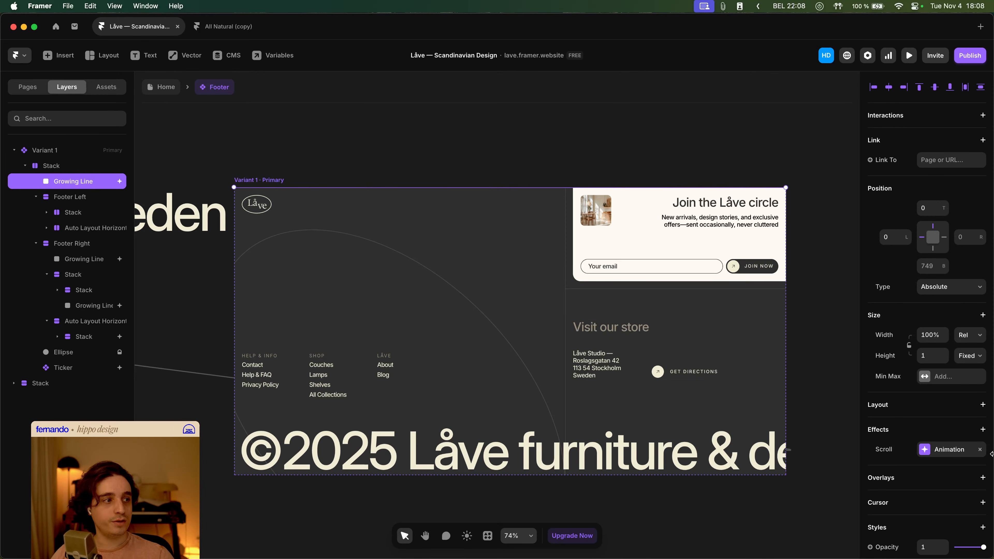
{"action": "left_click", "coordinate": [940, 453]}
{"action": "left_click", "coordinate": [802, 514]}
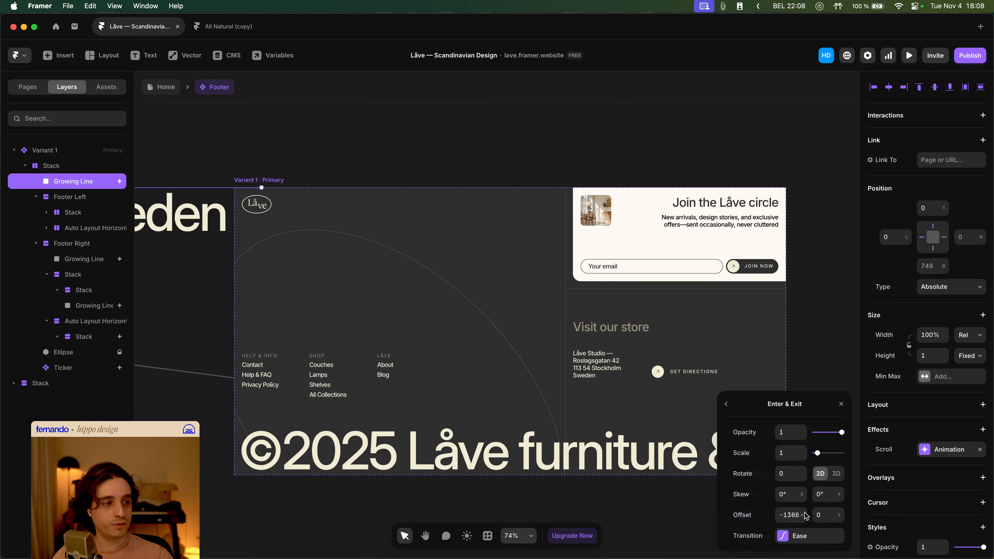
{"action": "left_click", "coordinate": [806, 536]}
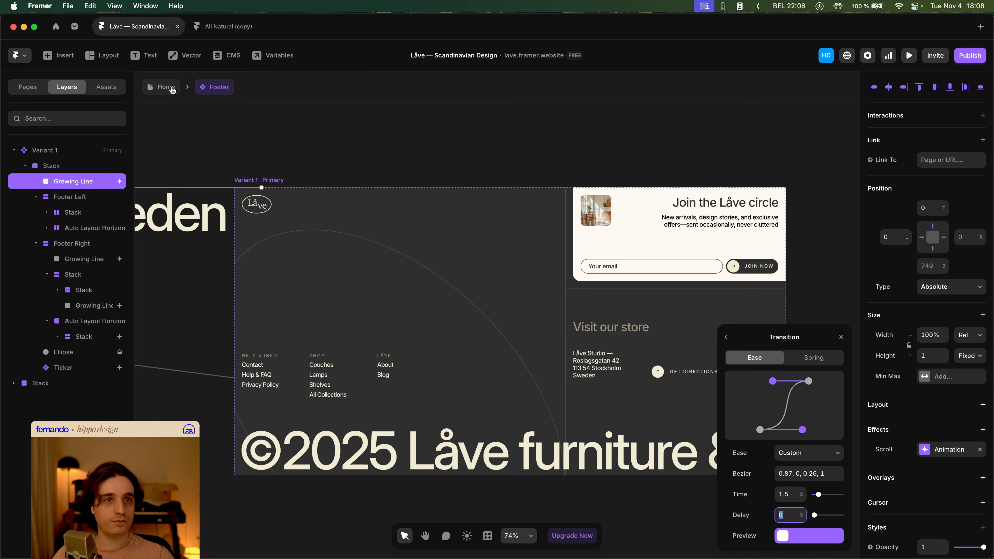
- Preview the home page, scrolling down to the footer animations
{"action": "left_click", "coordinate": [172, 90]}
{"action": "left_click", "coordinate": [909, 55]}
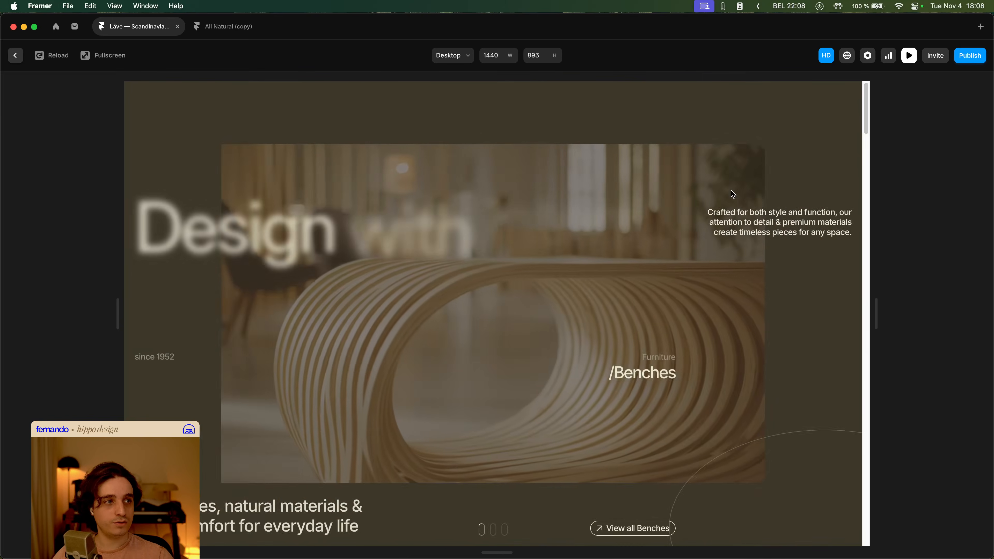
{"action": "scroll", "coordinate": [731, 190], "scroll_direction": "down", "scroll_amount": 20}
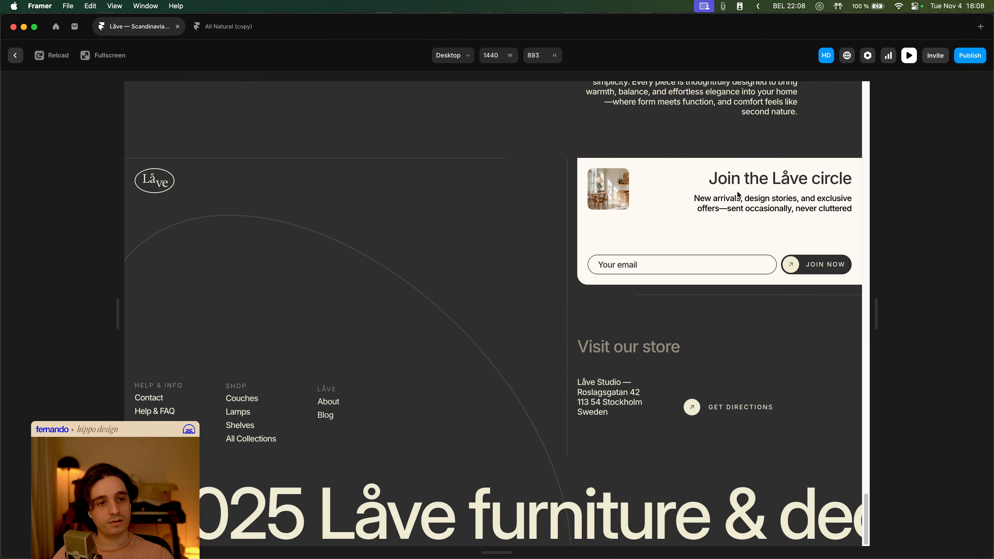
{"action": "key", "text": "Escape"}
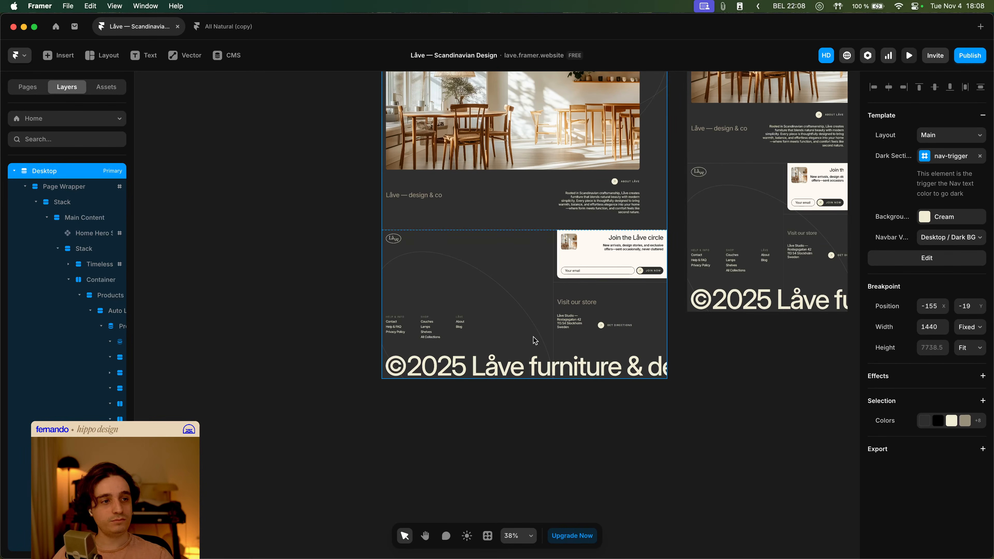
- Preview the footer once more and return to the canvas
{"action": "left_click", "coordinate": [909, 55]}
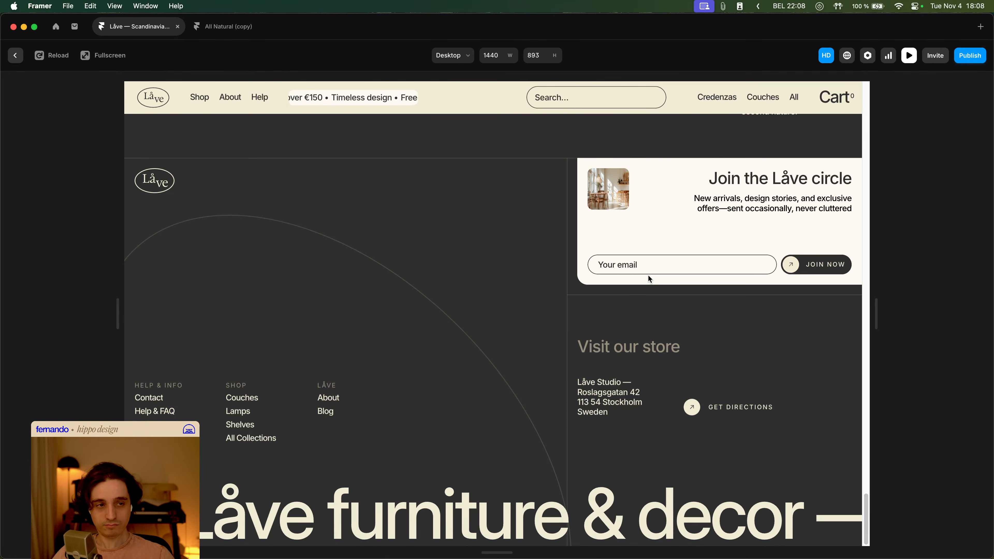
{"action": "key", "text": "Escape"}
{"action": "left_click", "coordinate": [573, 427]}
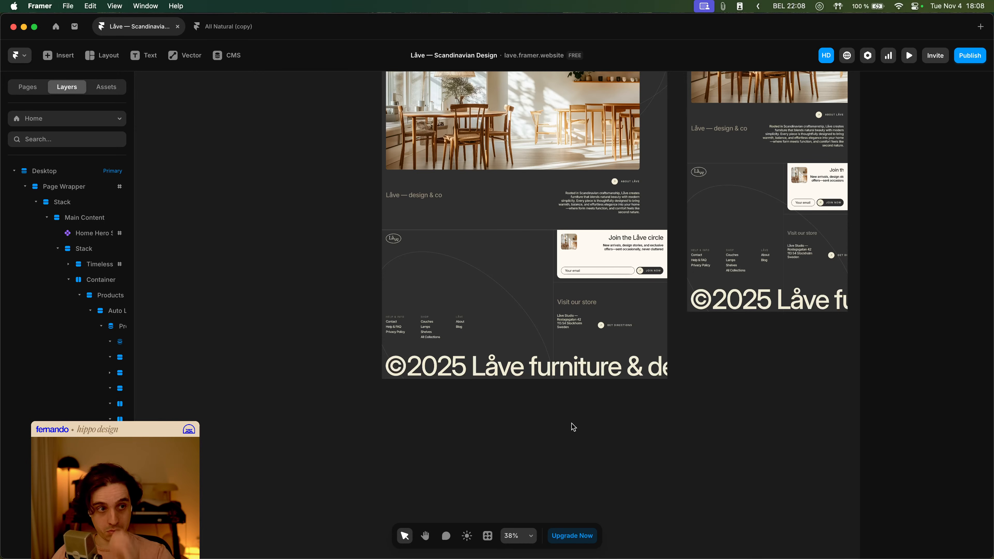
{"action": "left_click", "coordinate": [595, 353]}
- Preview the home page and open the About and Shop navigation menus
{"action": "left_click", "coordinate": [908, 56]}
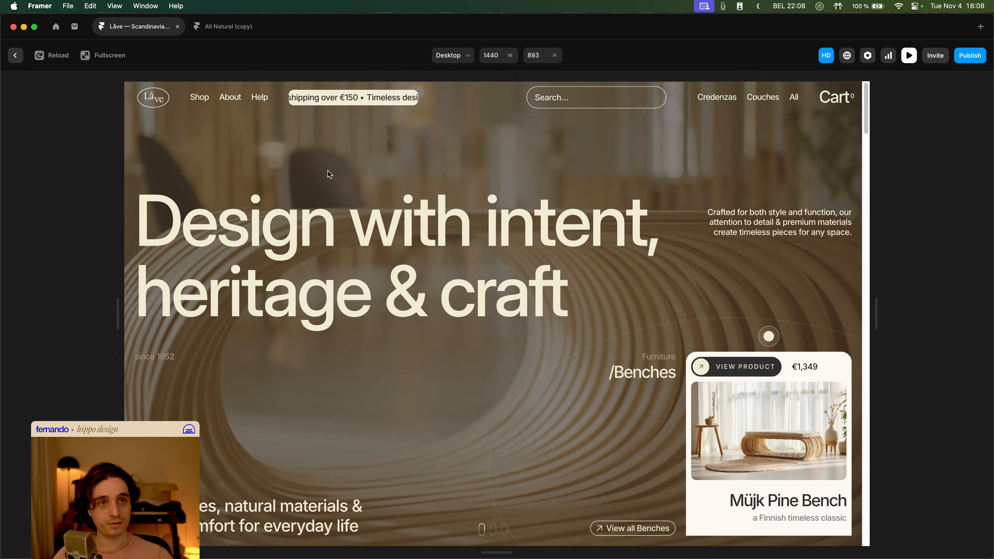
{"action": "left_click", "coordinate": [204, 101]}
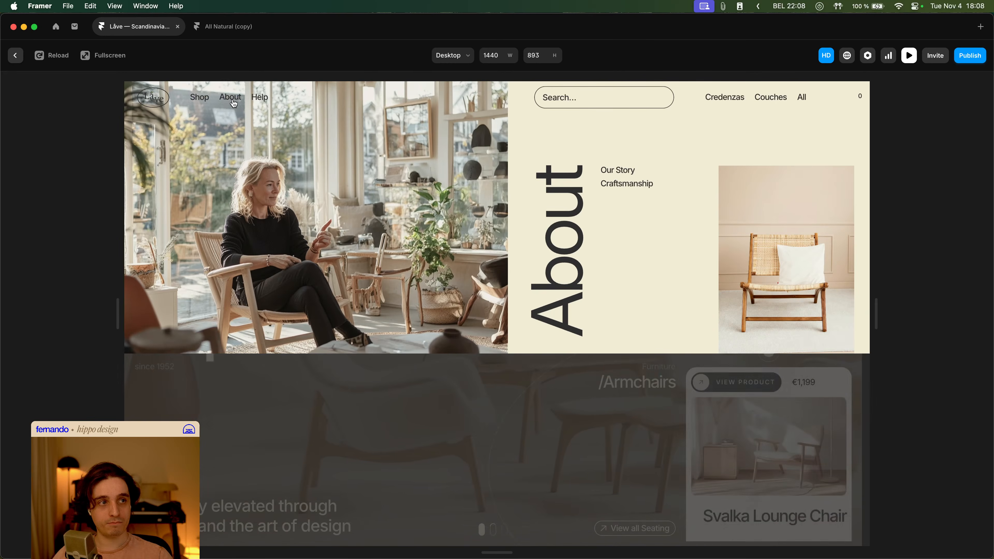
{"action": "mouse_move", "coordinate": [260, 101]}
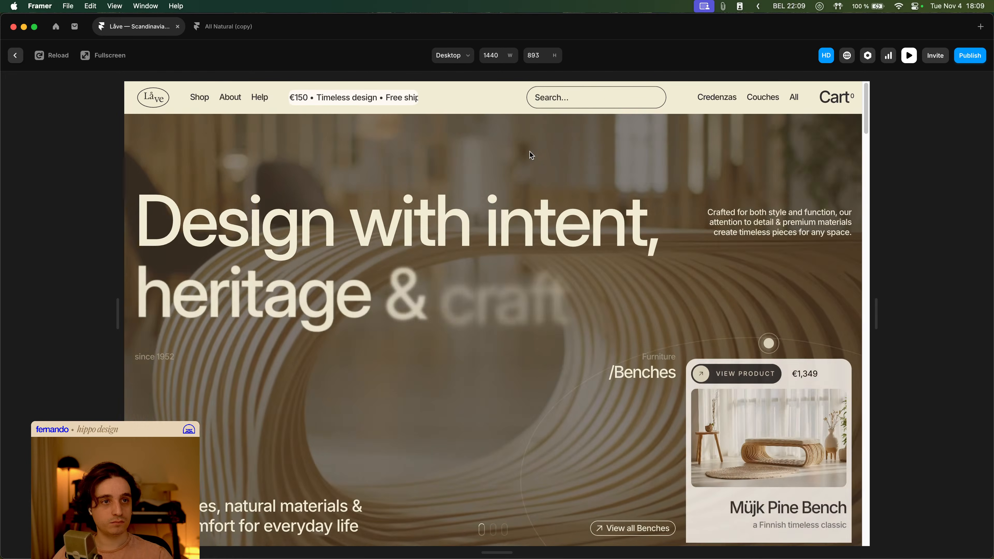
{"action": "left_click", "coordinate": [202, 99]}
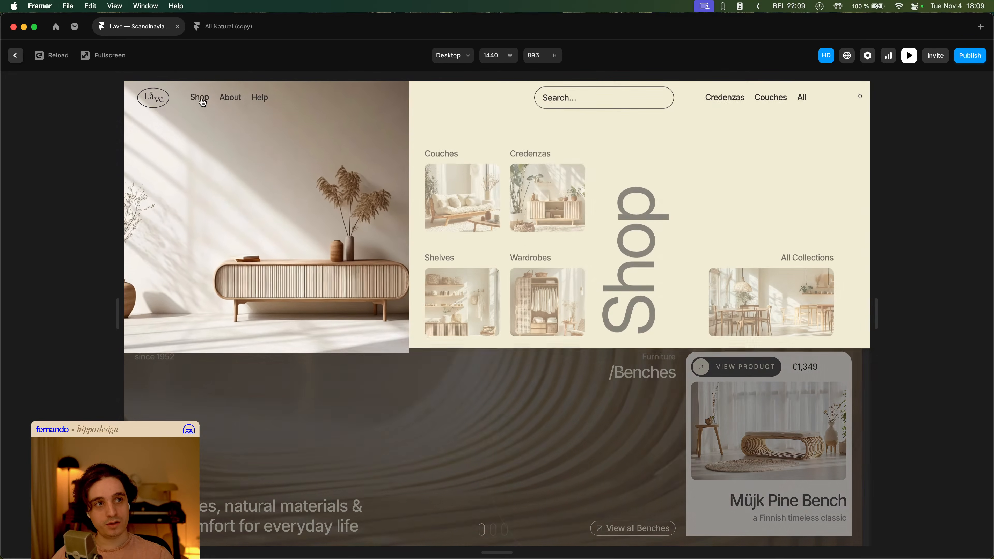
{"action": "key", "text": "Escape"}
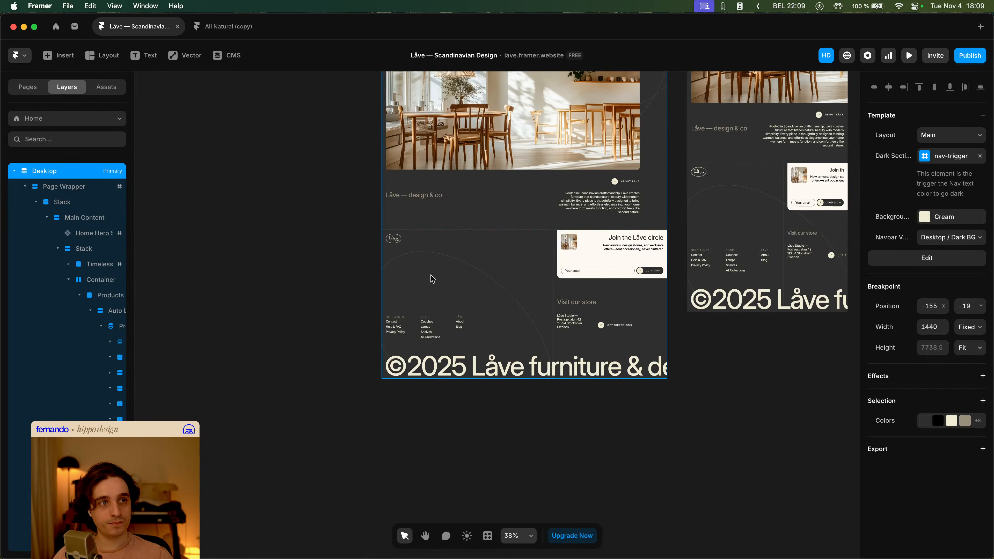
- Preview the home page, scrolling from the hero into the next section
{"action": "left_click", "coordinate": [914, 58]}
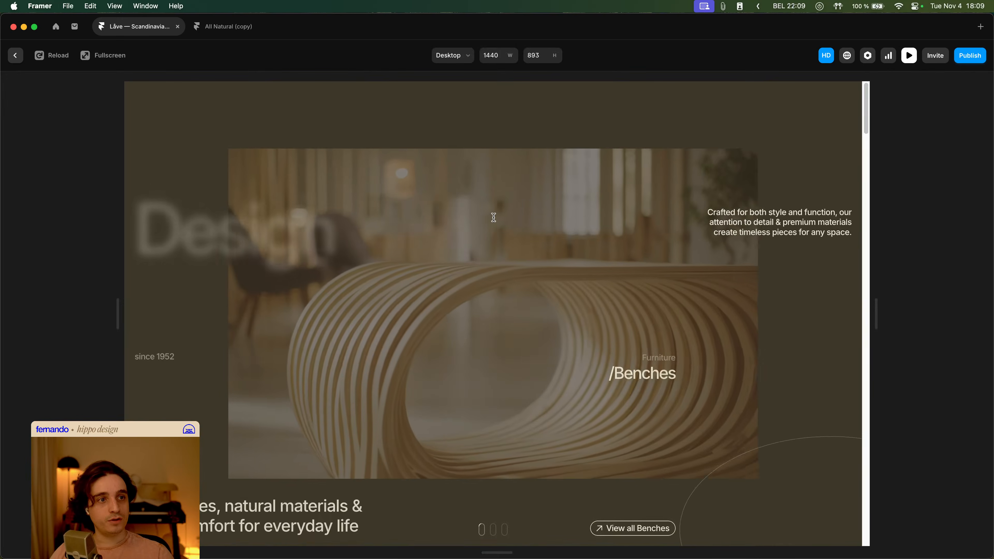
{"action": "scroll", "coordinate": [422, 190], "scroll_direction": "down", "scroll_amount": 10}
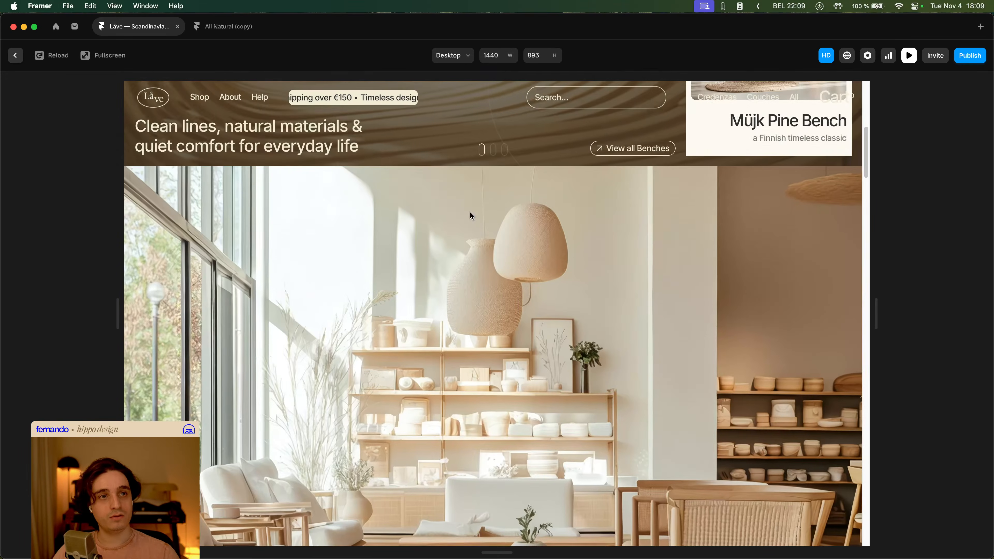
{"action": "scroll", "coordinate": [471, 212], "scroll_direction": "up", "scroll_amount": 5}
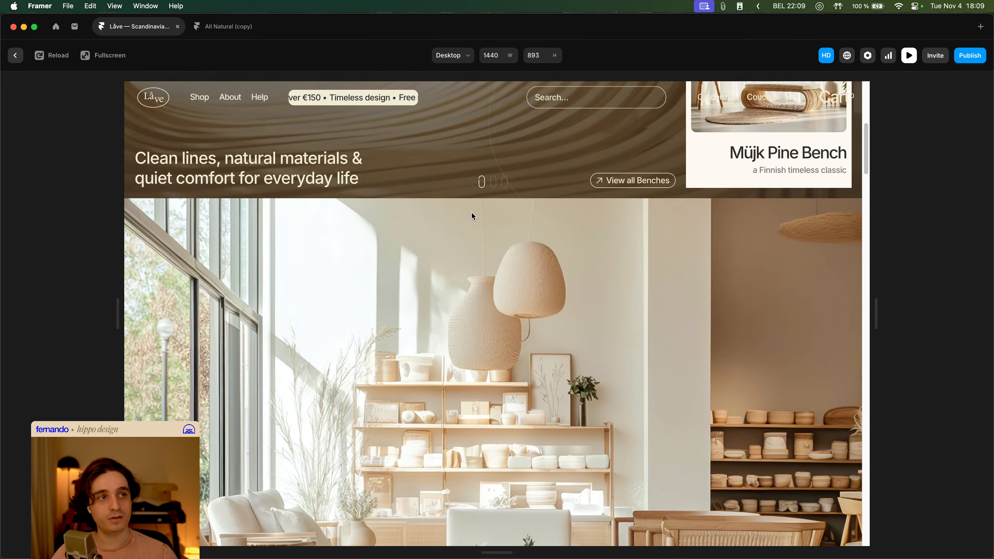
{"action": "scroll", "coordinate": [472, 212], "scroll_direction": "down", "scroll_amount": 4}
{"action": "scroll", "coordinate": [471, 213], "scroll_direction": "up", "scroll_amount": 2}
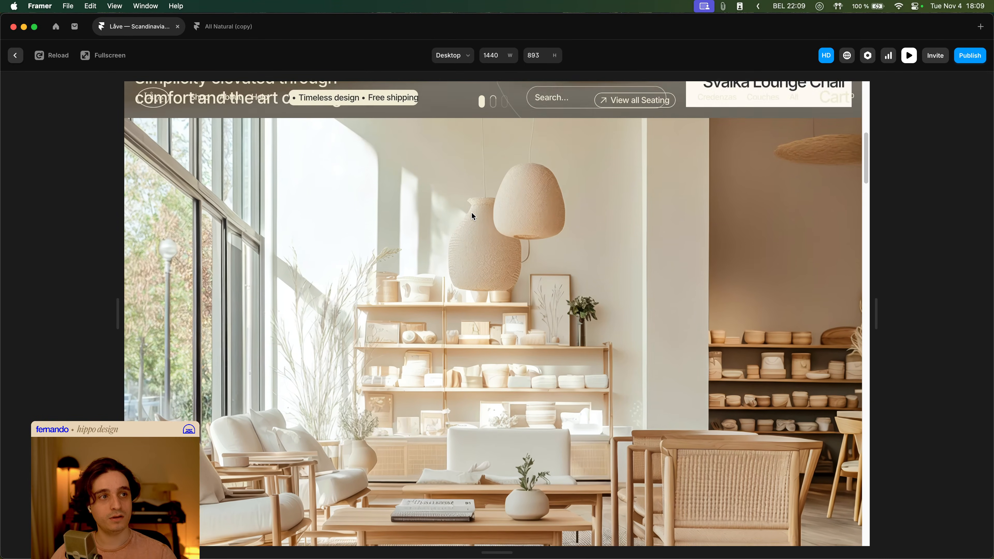
{"action": "key", "text": "Escape"}
{"action": "scroll", "coordinate": [309, 157], "scroll_direction": "down", "scroll_amount": 2}
{"action": "left_click_drag", "start_coordinate": [294, 141], "coordinate": [340, 218]}
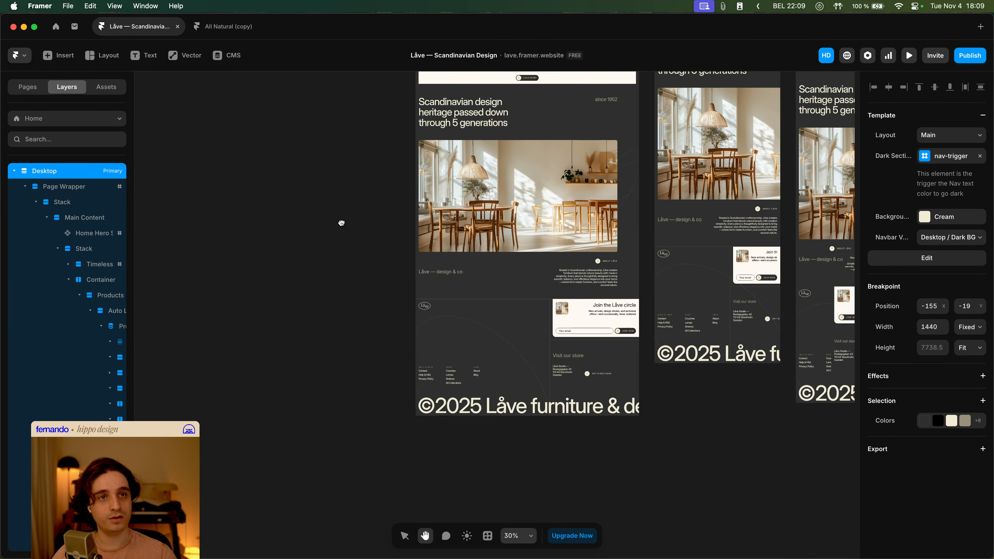
{"action": "left_click", "coordinate": [340, 218]}
{"action": "scroll", "coordinate": [340, 218], "scroll_direction": "down", "scroll_amount": 5}
{"action": "scroll", "coordinate": [440, 216], "scroll_direction": "up", "scroll_amount": 7}
{"action": "scroll", "coordinate": [441, 215], "scroll_direction": "up", "scroll_amount": 8}
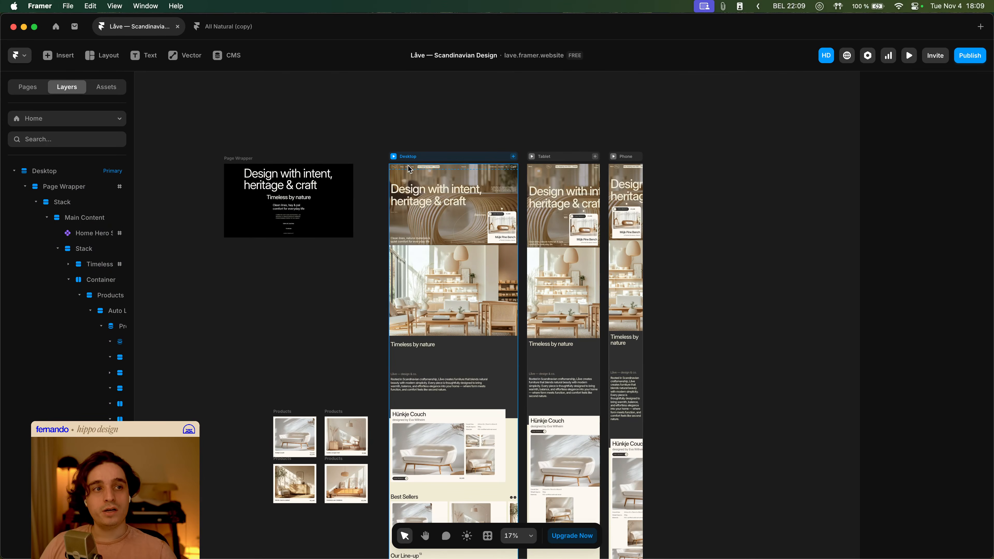
- Open the Navbar component and make the Nav BG layer visible in the Dark BG Megamenu 1 variant
{"action": "double_click", "coordinate": [408, 166]}
{"action": "double_click", "coordinate": [284, 145]}
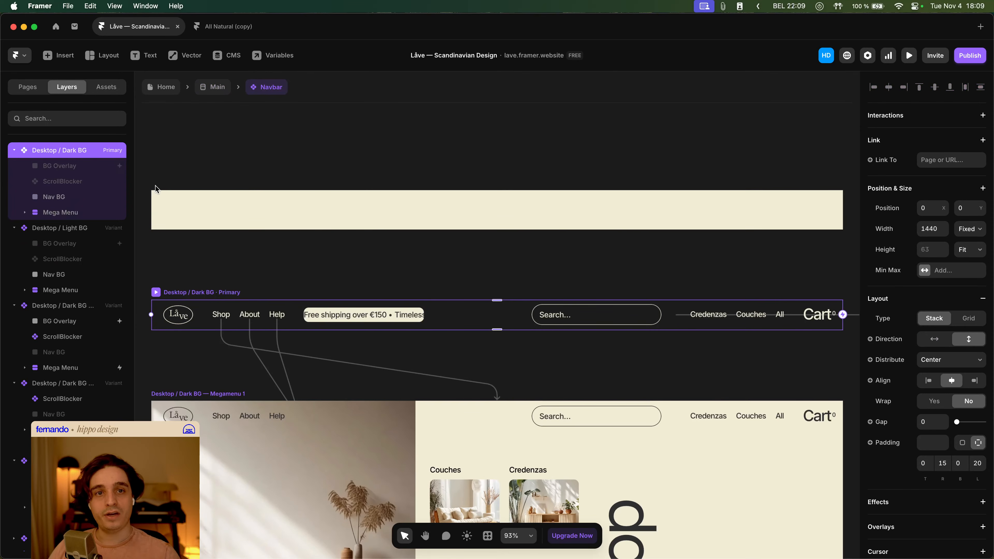
{"action": "left_click", "coordinate": [59, 166]}
{"action": "scroll", "coordinate": [228, 175], "scroll_direction": "down", "scroll_amount": 3}
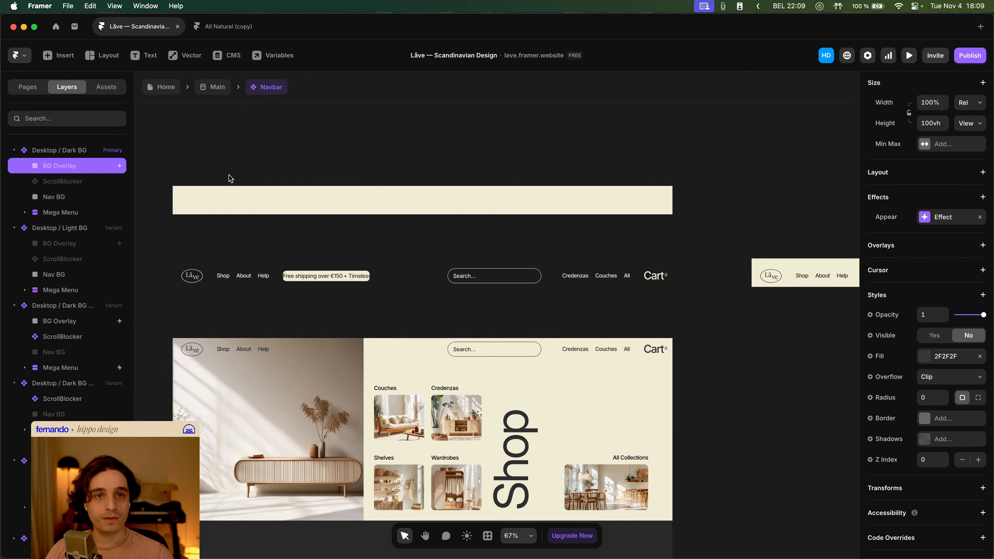
{"action": "left_click", "coordinate": [64, 198]}
{"action": "scroll", "coordinate": [259, 250], "scroll_direction": "left", "scroll_amount": 4}
{"action": "scroll", "coordinate": [258, 250], "scroll_direction": "down", "scroll_amount": 2}
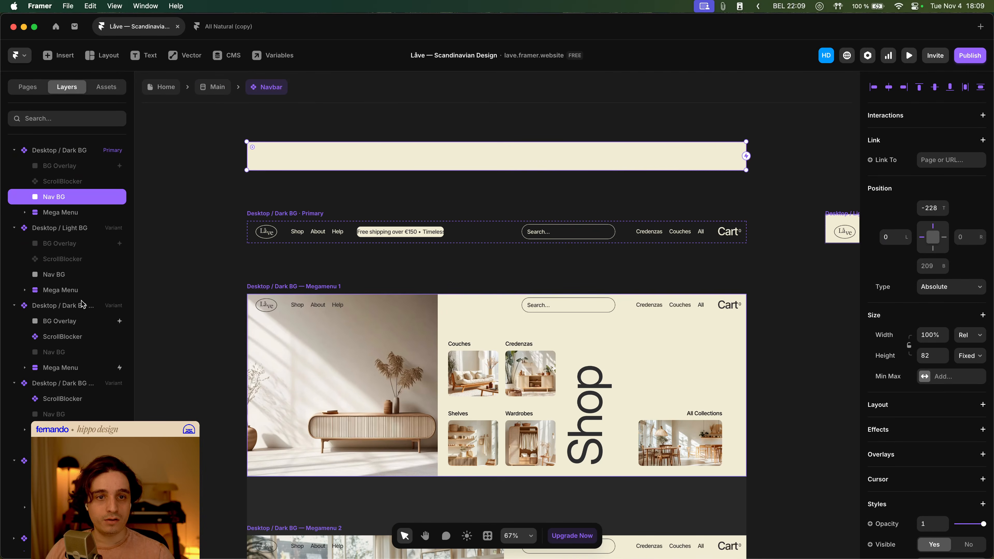
{"action": "left_click", "coordinate": [250, 287]}
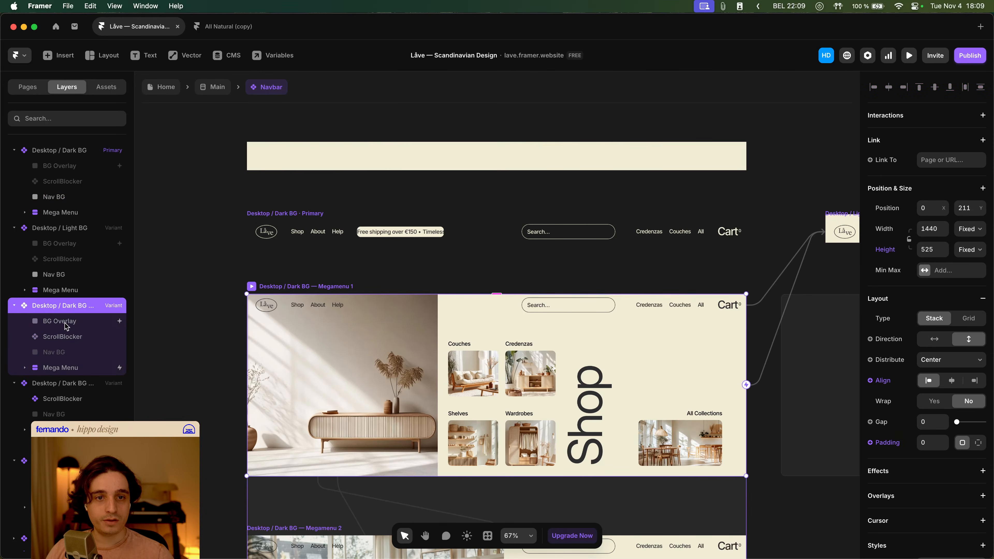
{"action": "left_click", "coordinate": [59, 352]}
{"action": "scroll", "coordinate": [957, 372], "scroll_direction": "down", "scroll_amount": 5}
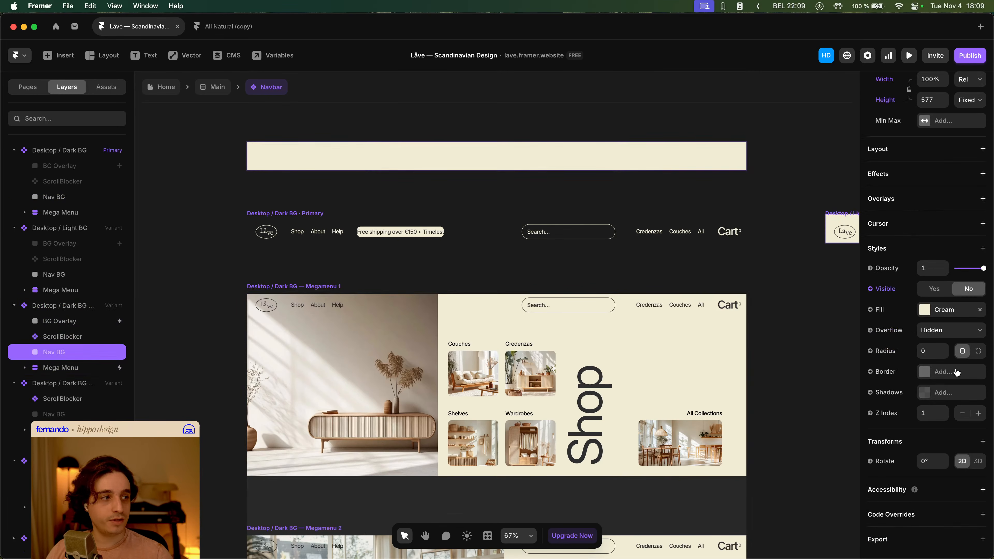
{"action": "left_click", "coordinate": [881, 290]}
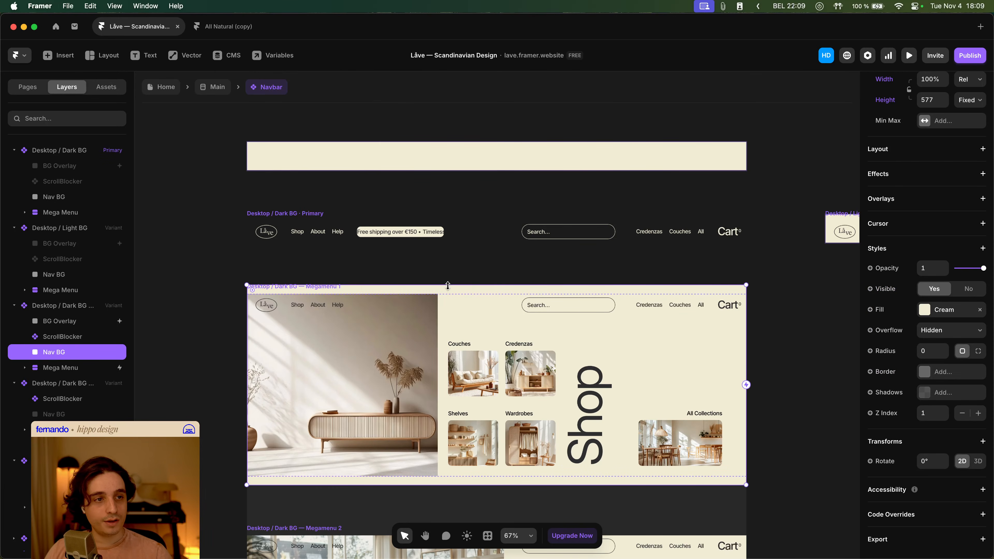
- Resize the Megamenu 1 Nav BG vertically so it matches the variant, about 525 px high
{"action": "left_click_drag", "start_coordinate": [448, 285], "coordinate": [448, 295]}
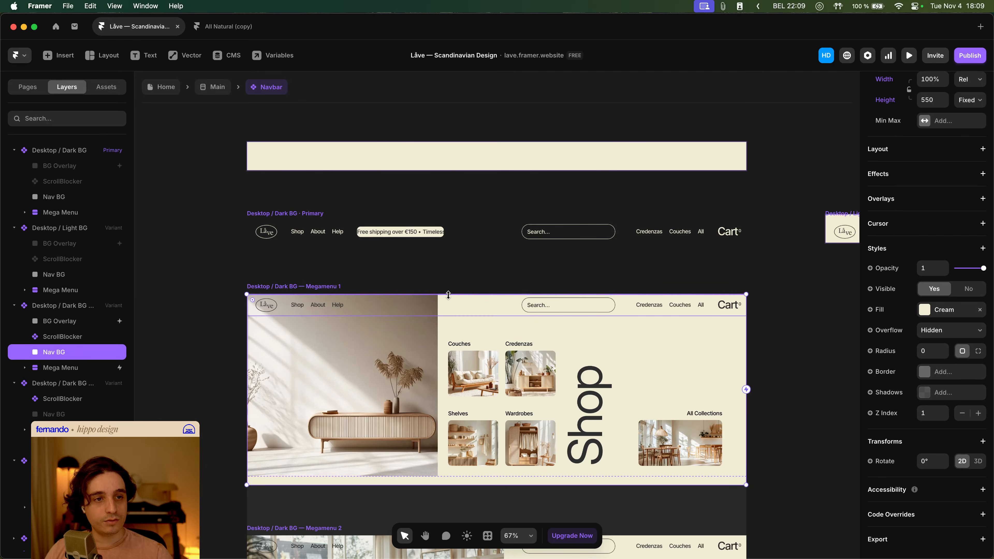
{"action": "left_click_drag", "start_coordinate": [434, 484], "coordinate": [442, 477]}
{"action": "left_click", "coordinate": [211, 337]}
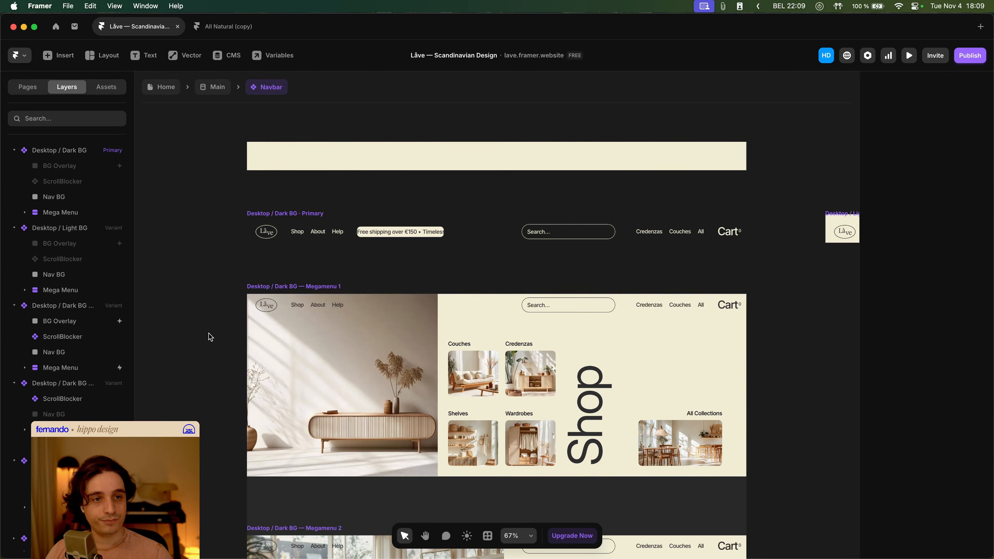
- Preview the home page, scrolling down and opening the Shop mega menu, then return to the Navbar component
{"action": "left_click", "coordinate": [168, 87]}
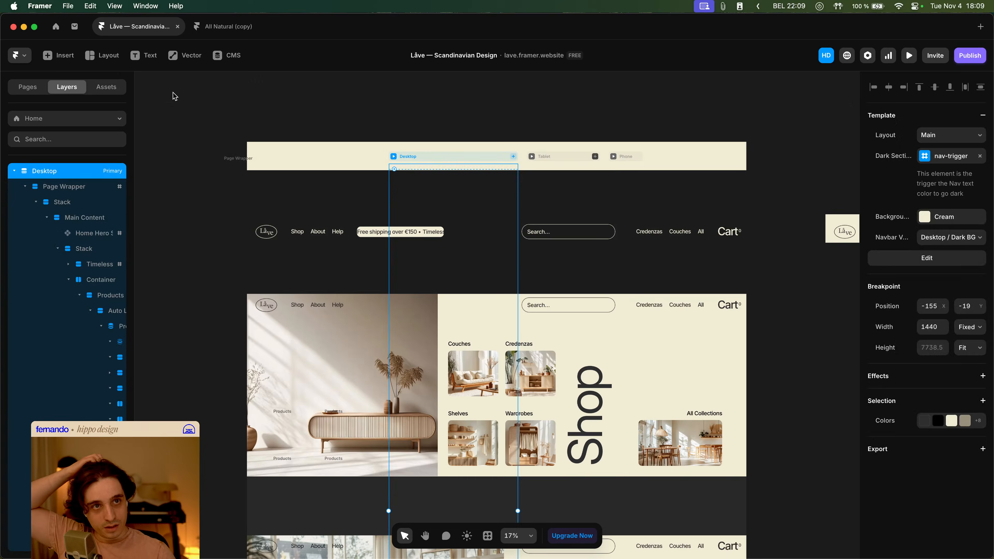
{"action": "left_click", "coordinate": [394, 157]}
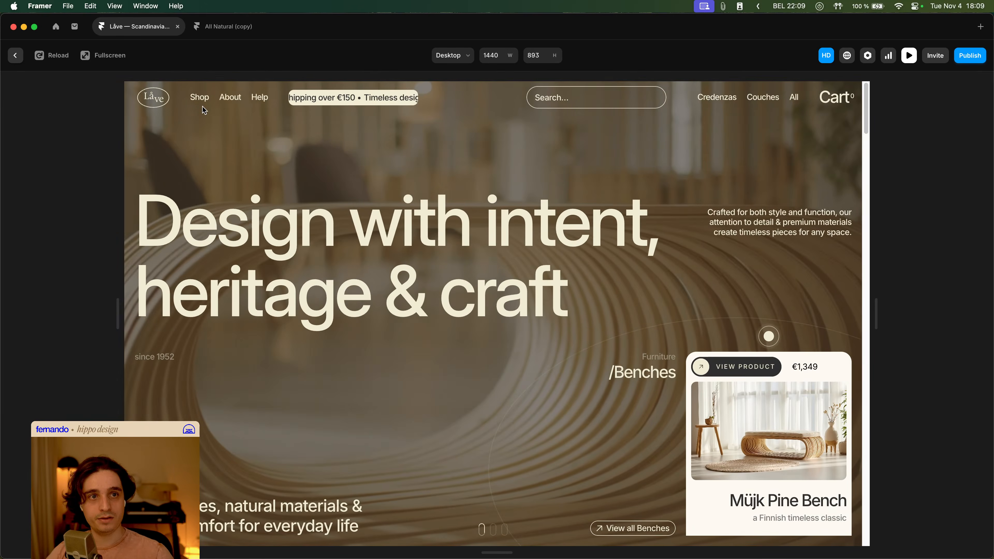
{"action": "mouse_move", "coordinate": [202, 101]}
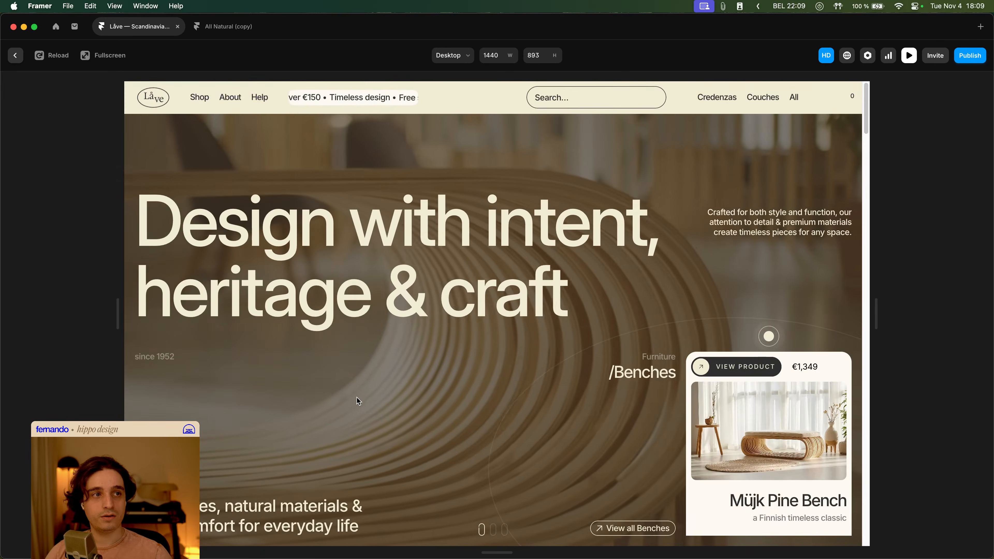
{"action": "scroll", "coordinate": [618, 278], "scroll_direction": "down", "scroll_amount": 10}
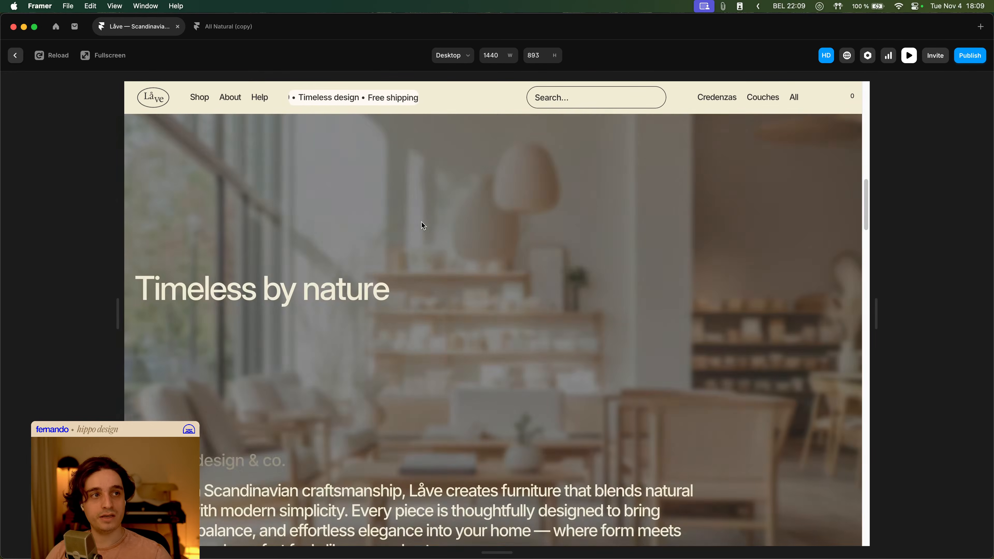
{"action": "scroll", "coordinate": [422, 226], "scroll_direction": "down", "scroll_amount": 6}
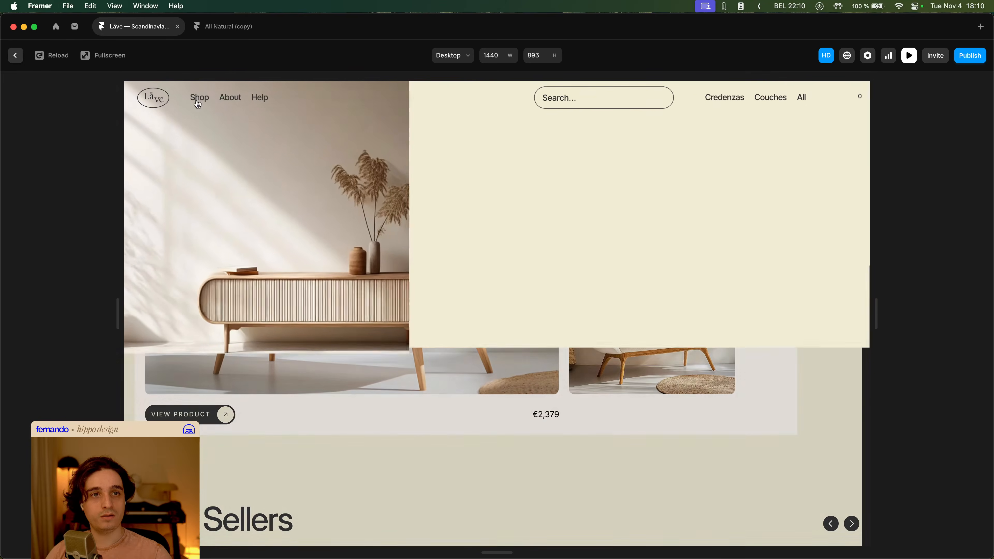
{"action": "key", "text": "Escape"}
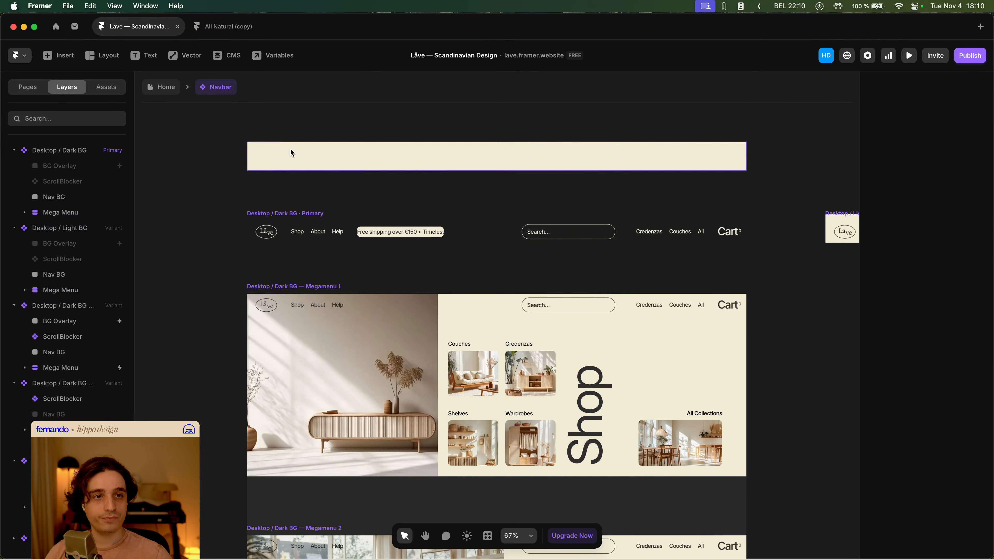
- Zoom into the Megamenu 1 Nav BG and extend its top edge slightly to about 526 px high
{"action": "left_click", "coordinate": [72, 351]}
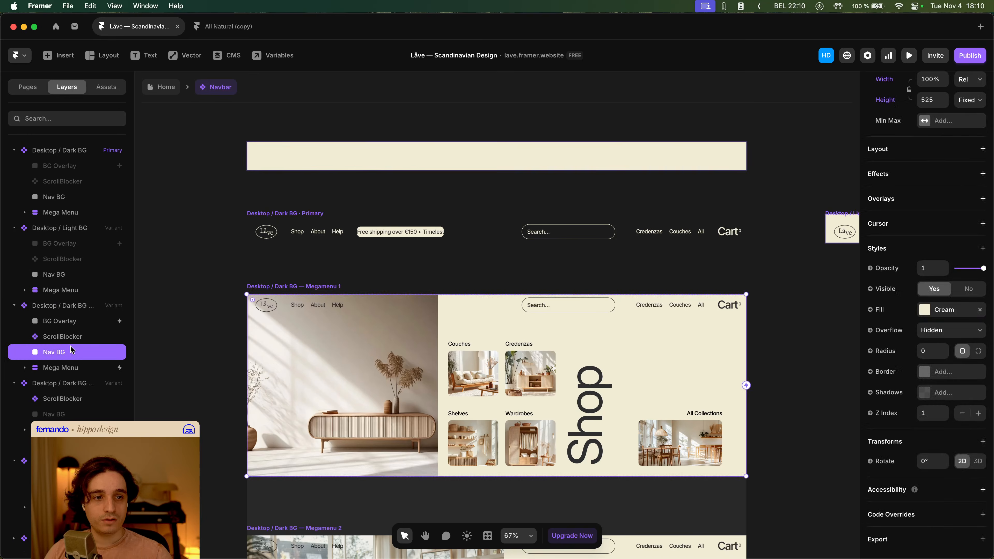
{"action": "scroll", "coordinate": [195, 349], "scroll_direction": "down", "scroll_amount": 5}
{"action": "key", "text": "space"}
{"action": "left_click_drag", "start_coordinate": [195, 348], "coordinate": [259, 291]}
{"action": "scroll", "coordinate": [306, 265], "scroll_direction": "up", "scroll_amount": 5}
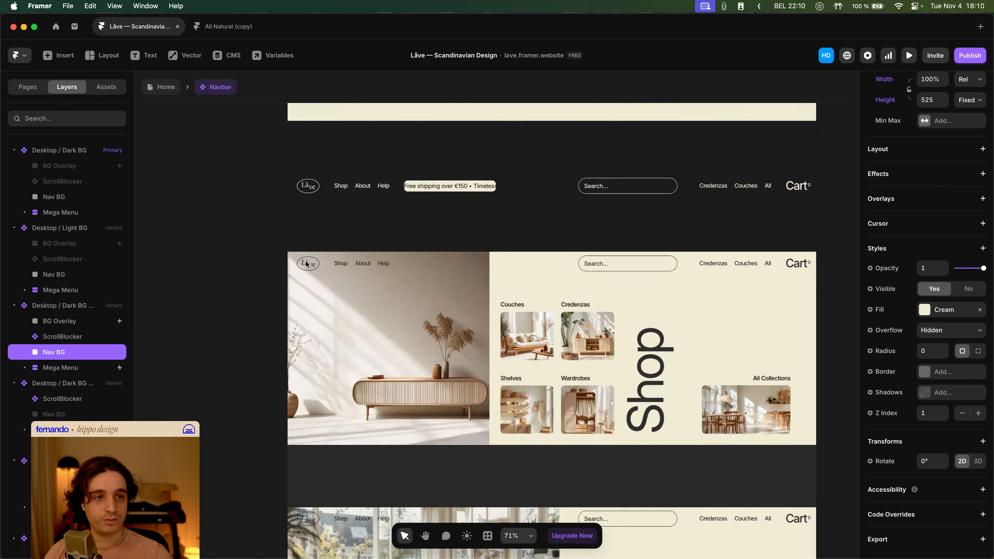
{"action": "scroll", "coordinate": [307, 264], "scroll_direction": "up", "scroll_amount": 10}
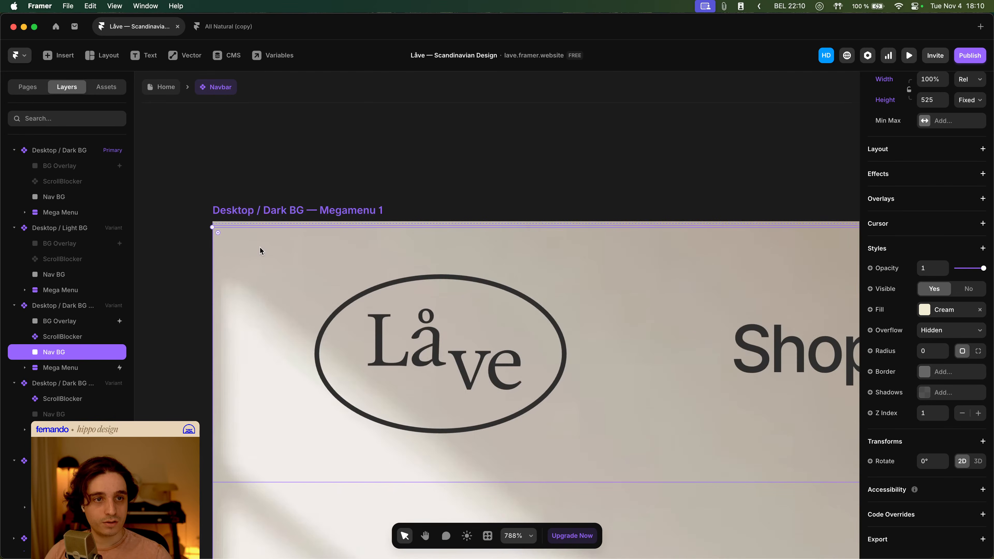
{"action": "left_click_drag", "start_coordinate": [250, 225], "coordinate": [249, 222]}
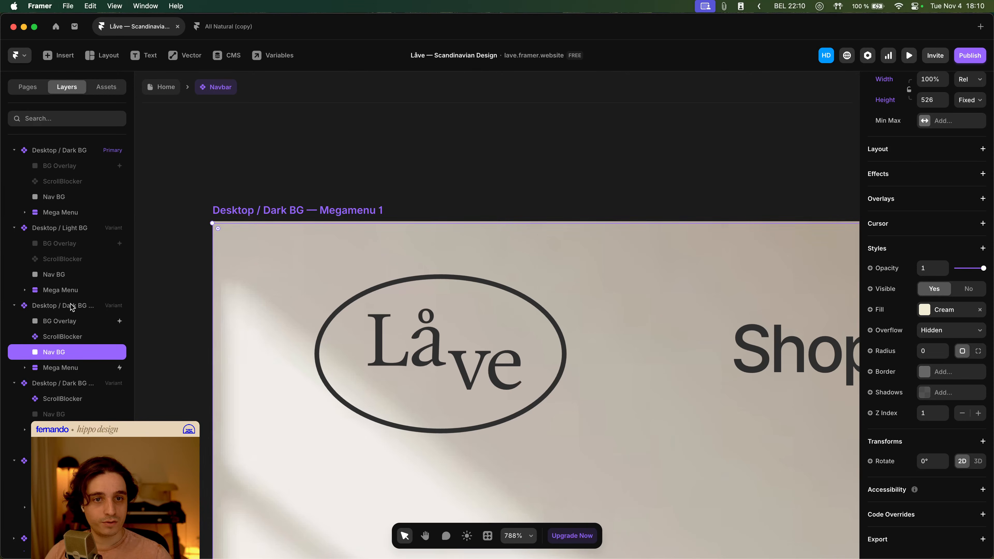
- Inspect the size settings of the Mega Menu layer and the Megamenu 1 variant
{"action": "left_click", "coordinate": [76, 368]}
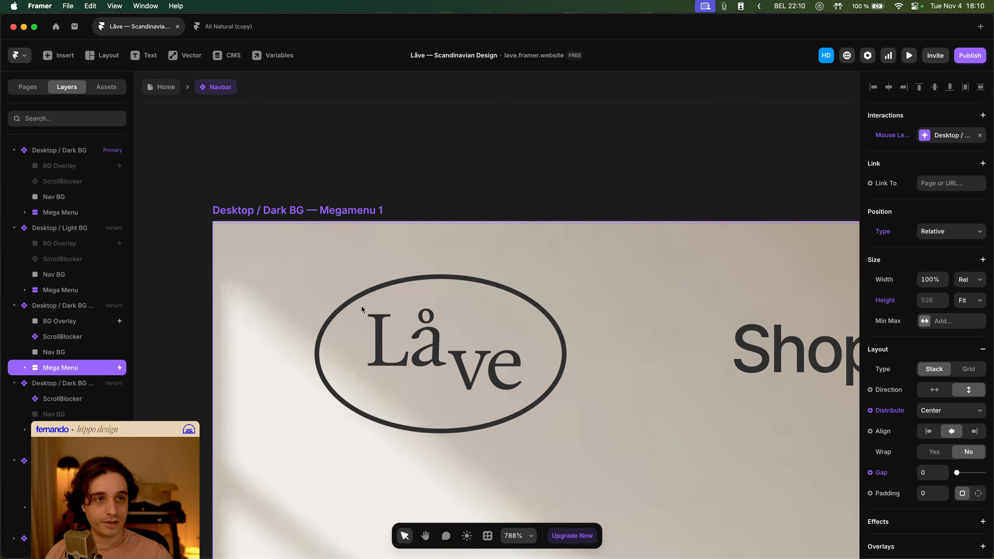
{"action": "scroll", "coordinate": [284, 289], "scroll_direction": "down", "scroll_amount": 3}
{"action": "left_click", "coordinate": [294, 236]}
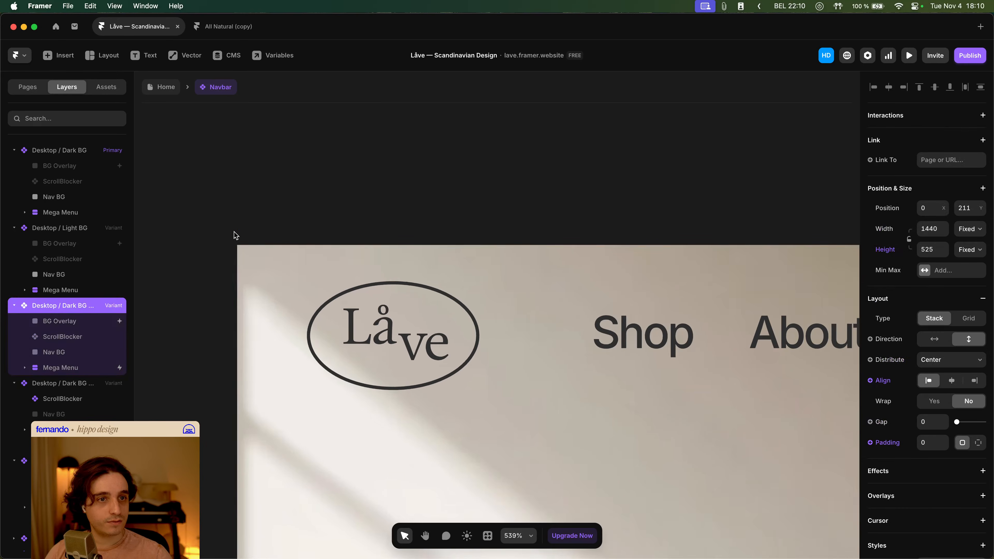
{"action": "scroll", "coordinate": [237, 237], "scroll_direction": "up", "scroll_amount": 10}
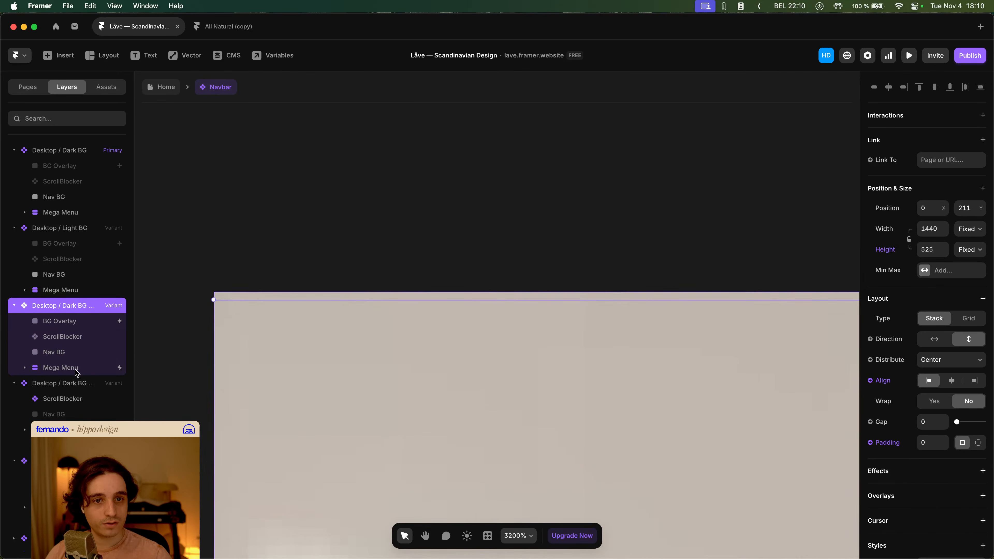
{"action": "left_click", "coordinate": [78, 370]}
{"action": "scroll", "coordinate": [218, 359], "scroll_direction": "down", "scroll_amount": 15}
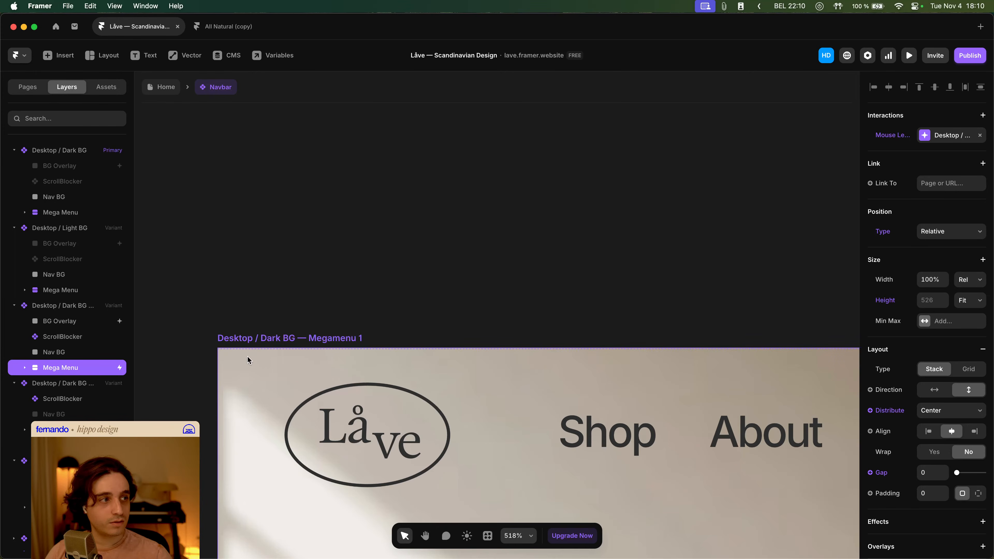
{"action": "scroll", "coordinate": [251, 259], "scroll_direction": "down", "scroll_amount": 3}
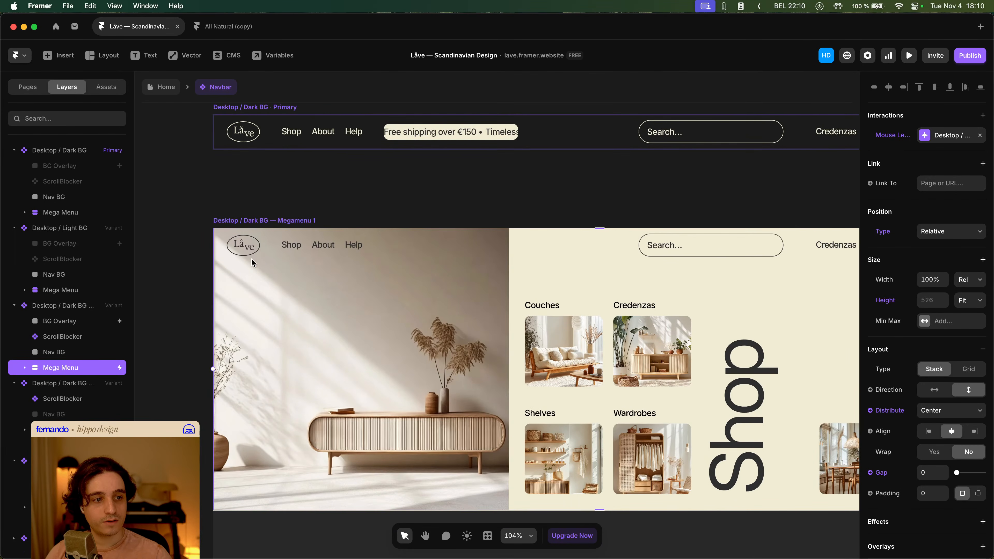
{"action": "left_click", "coordinate": [244, 222]}
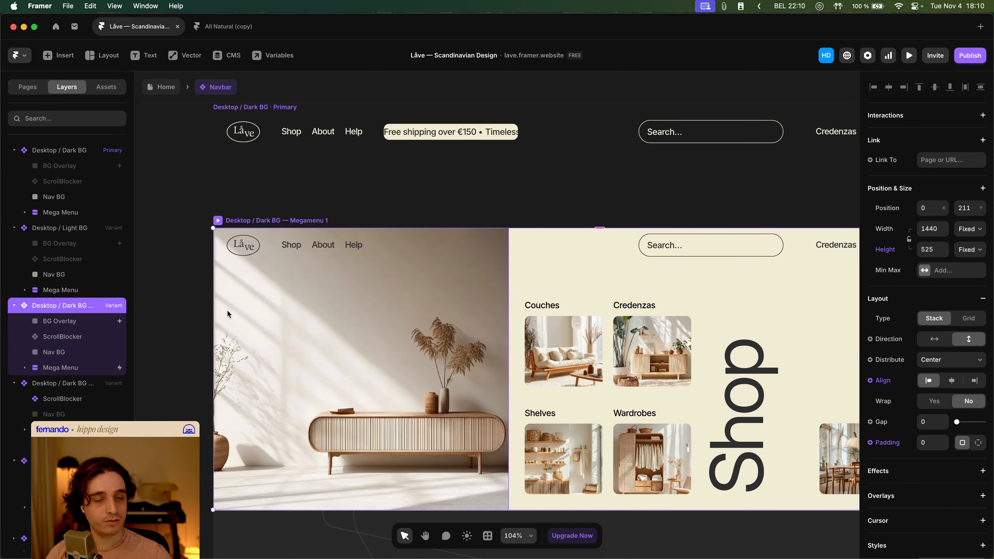
- Set the Megamenu 1 Mega Menu layer's height to Fill
{"action": "left_click", "coordinate": [99, 370]}
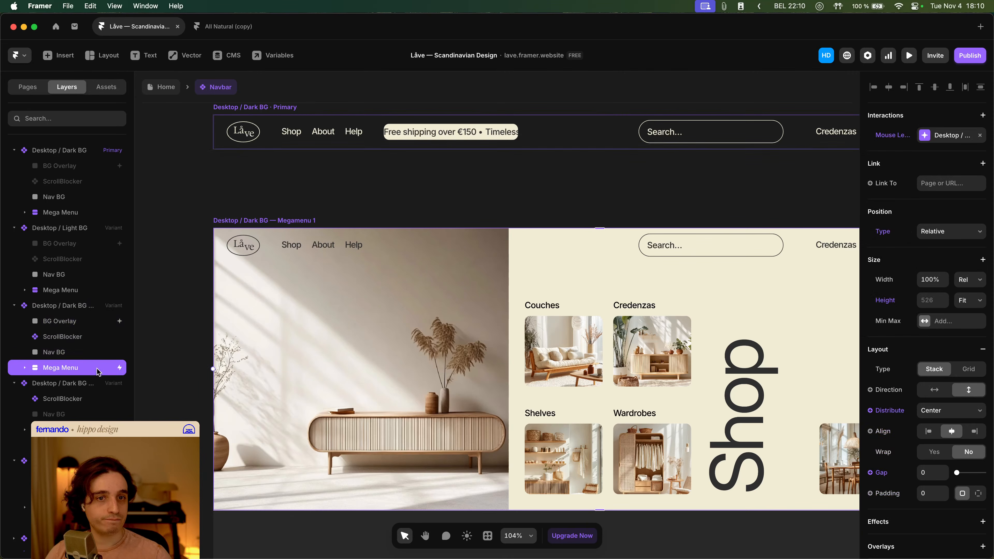
{"action": "left_click", "coordinate": [973, 300]}
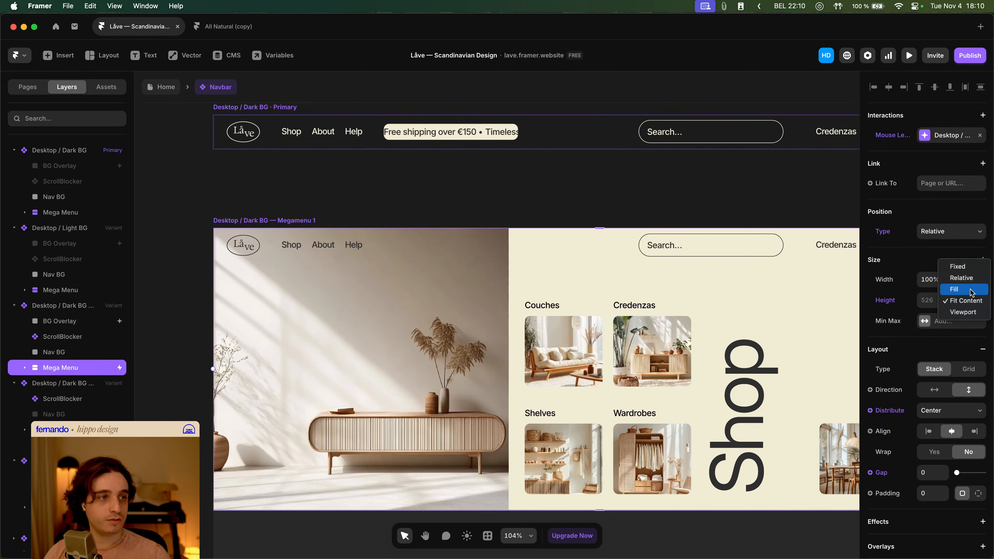
{"action": "left_click", "coordinate": [959, 289]}
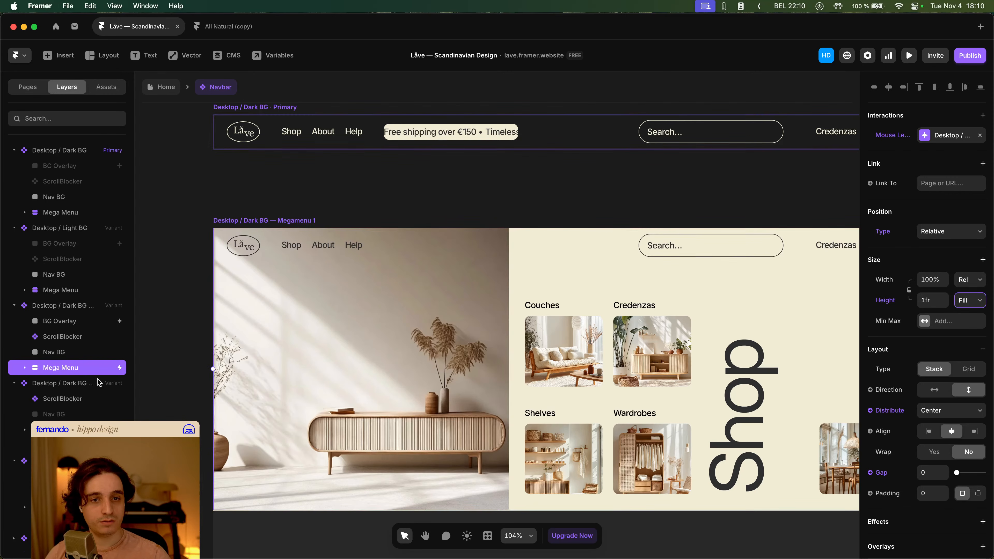
- Check the Mega Menu's child layer and reset the Mega Menu's height override back to Fit
{"action": "left_click", "coordinate": [70, 429]}
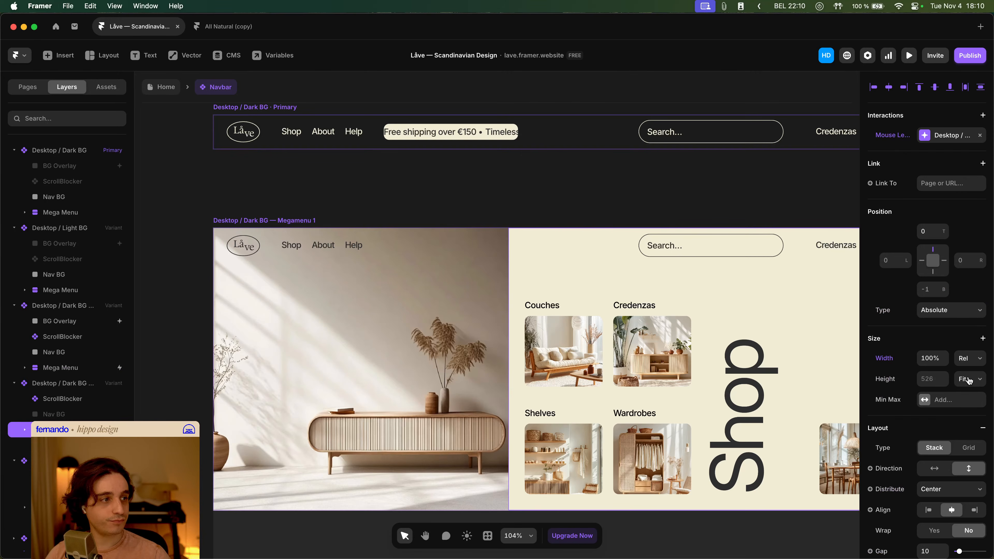
{"action": "left_click", "coordinate": [88, 367]}
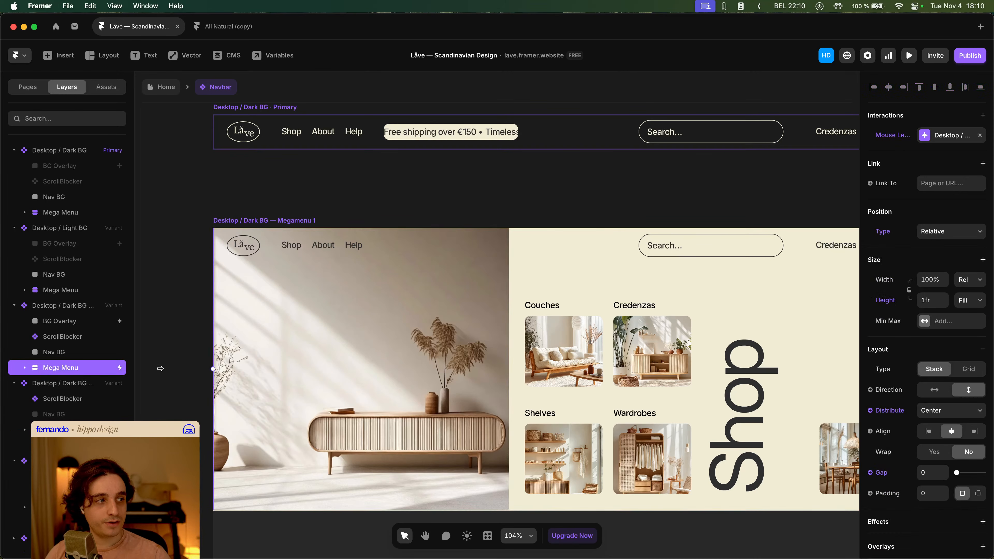
{"action": "scroll", "coordinate": [923, 437], "scroll_direction": "down", "scroll_amount": 7}
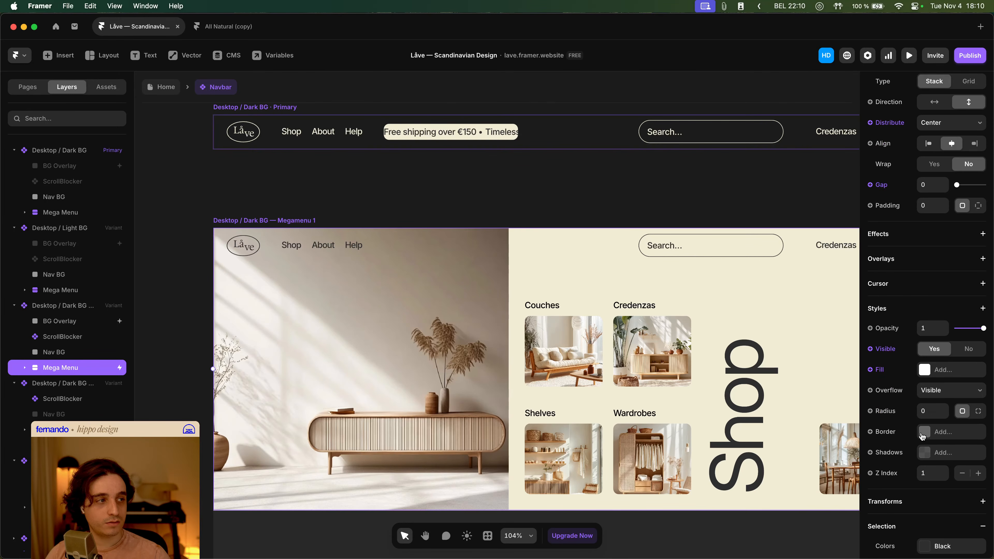
{"action": "scroll", "coordinate": [908, 434], "scroll_direction": "up", "scroll_amount": 7}
{"action": "left_click", "coordinate": [74, 430]}
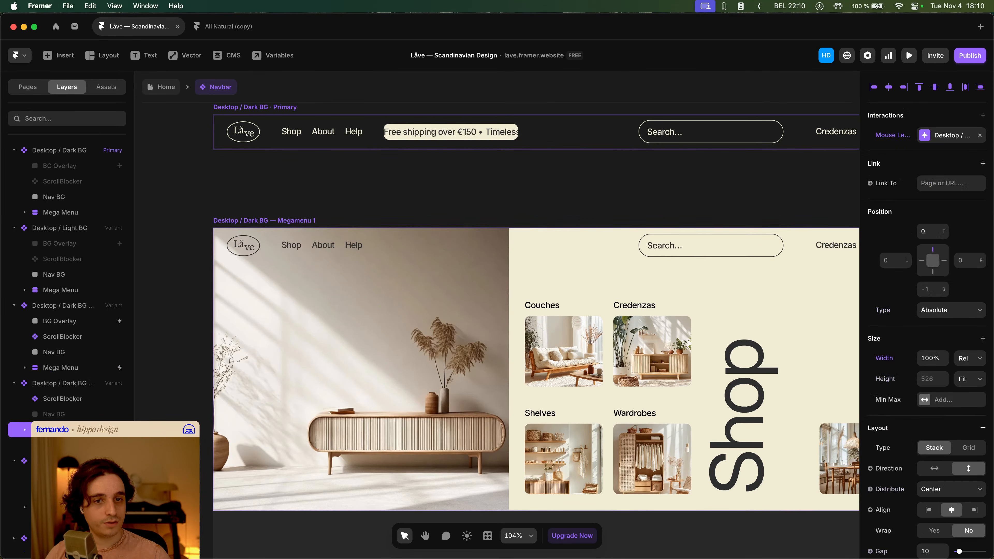
{"action": "key", "text": "Escape"}
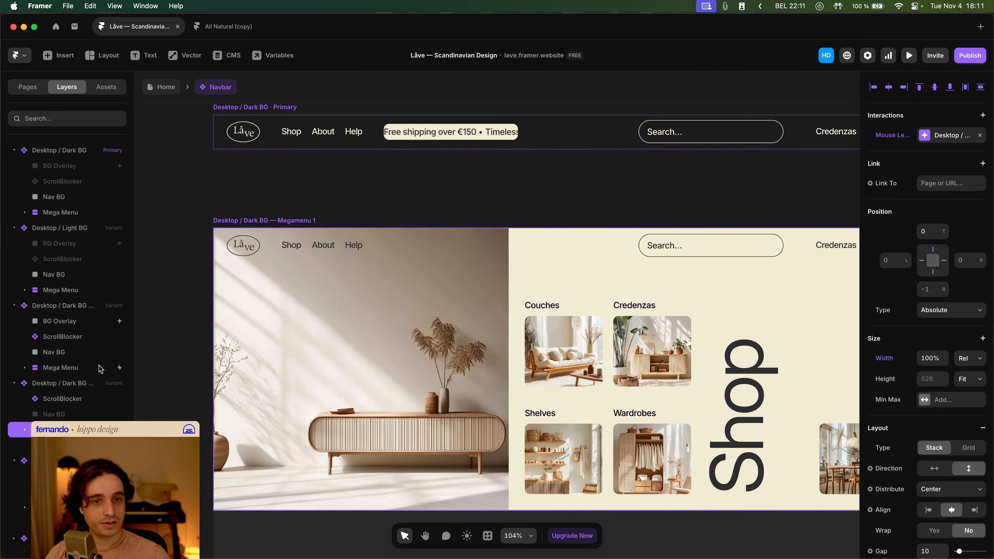
{"action": "left_click", "coordinate": [886, 270]}
{"action": "left_click", "coordinate": [905, 290]}
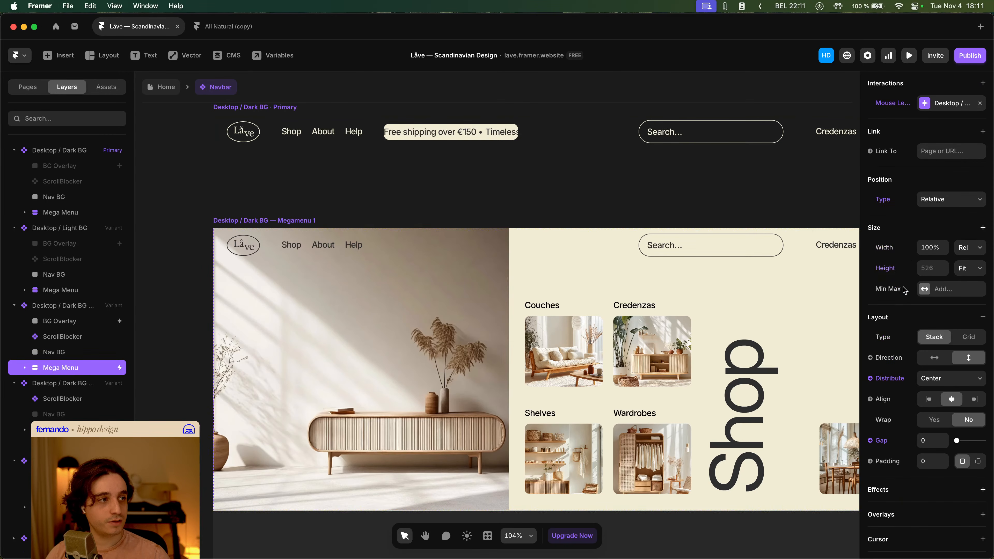
- Inspect the Mega Menu layer settings in the next navbar variant
{"action": "scroll", "coordinate": [87, 337], "scroll_direction": "down", "scroll_amount": 2}
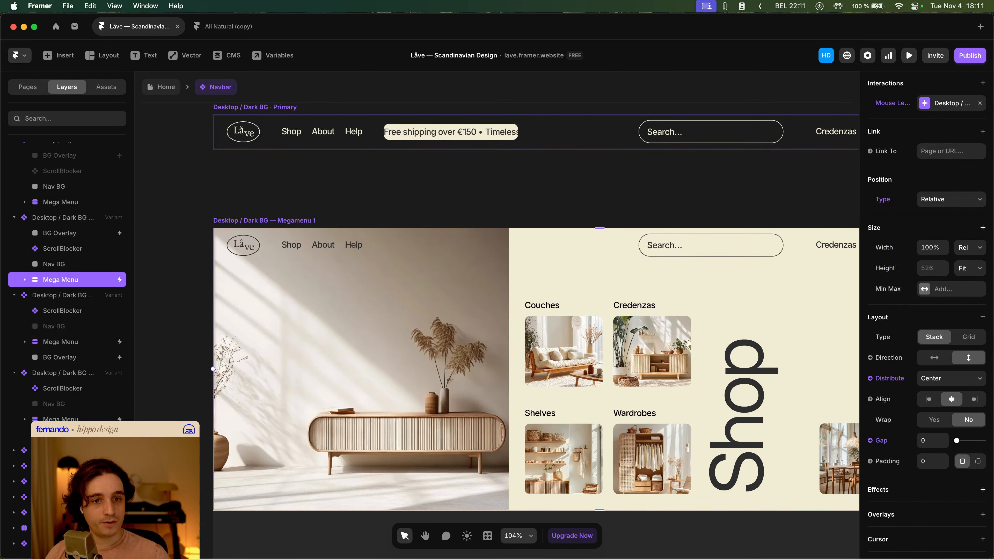
{"action": "left_click", "coordinate": [67, 419]}
{"action": "scroll", "coordinate": [914, 329], "scroll_direction": "down", "scroll_amount": 2}
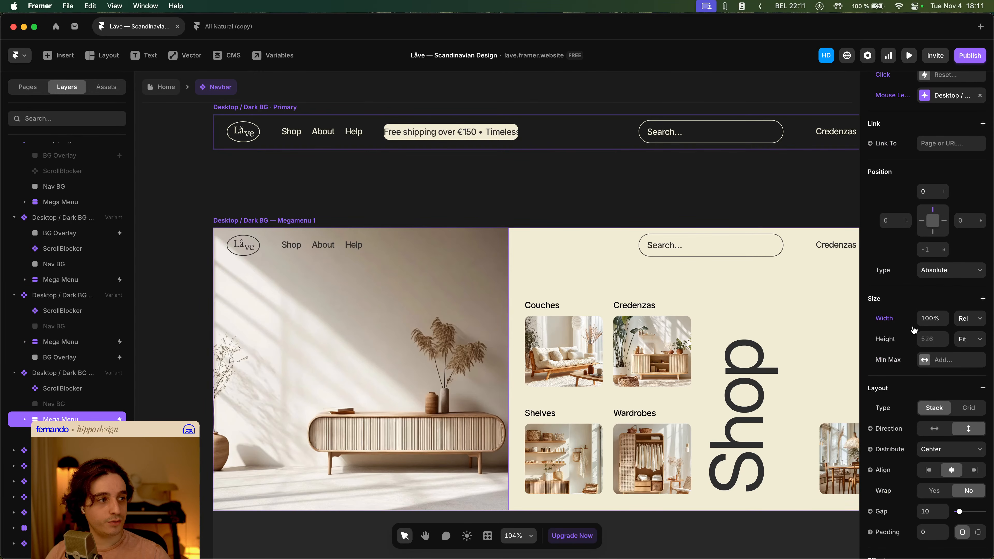
{"action": "left_click", "coordinate": [468, 191]}
- Open the Home page, preview the site's hero and navbar, then return to the Navbar component
{"action": "left_click", "coordinate": [170, 87]}
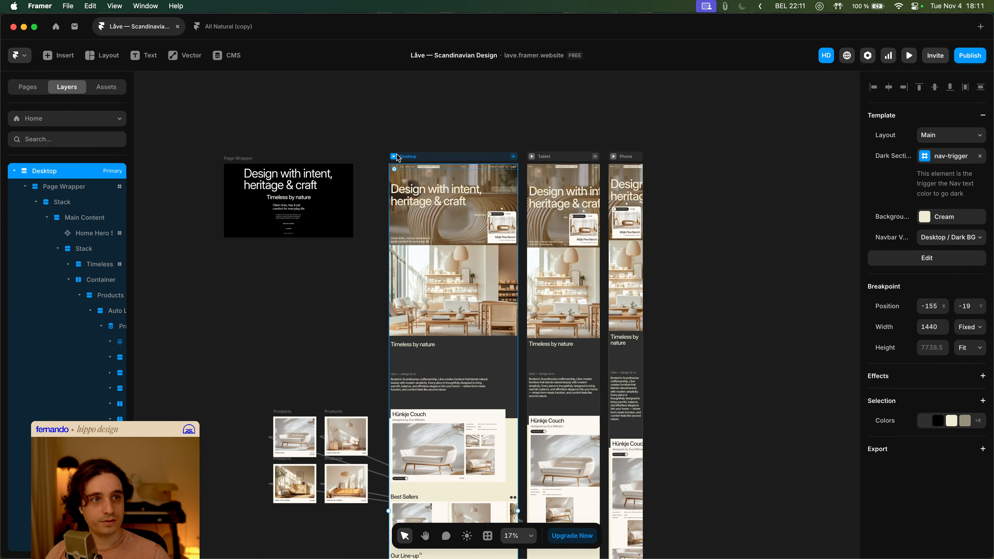
{"action": "left_click", "coordinate": [394, 156]}
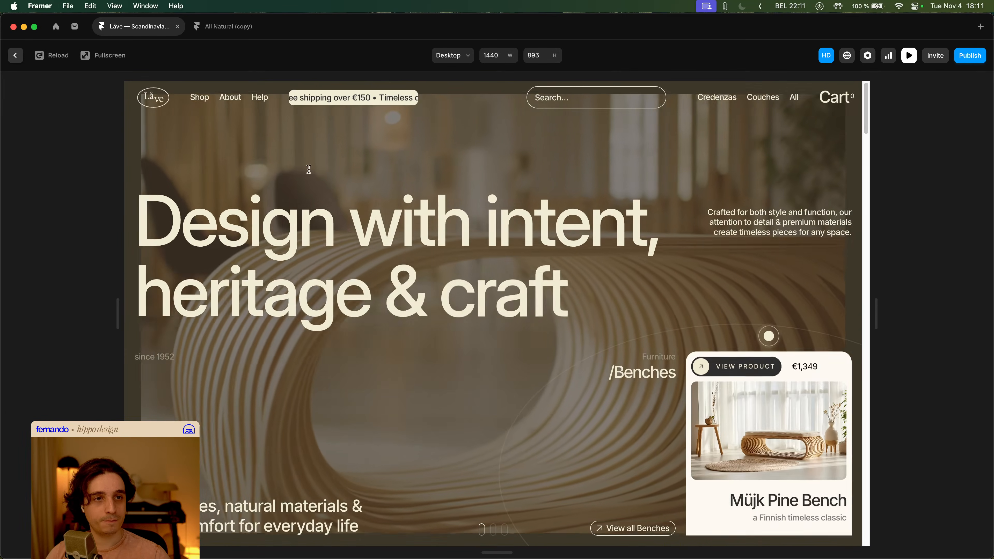
{"action": "mouse_move", "coordinate": [206, 100]}
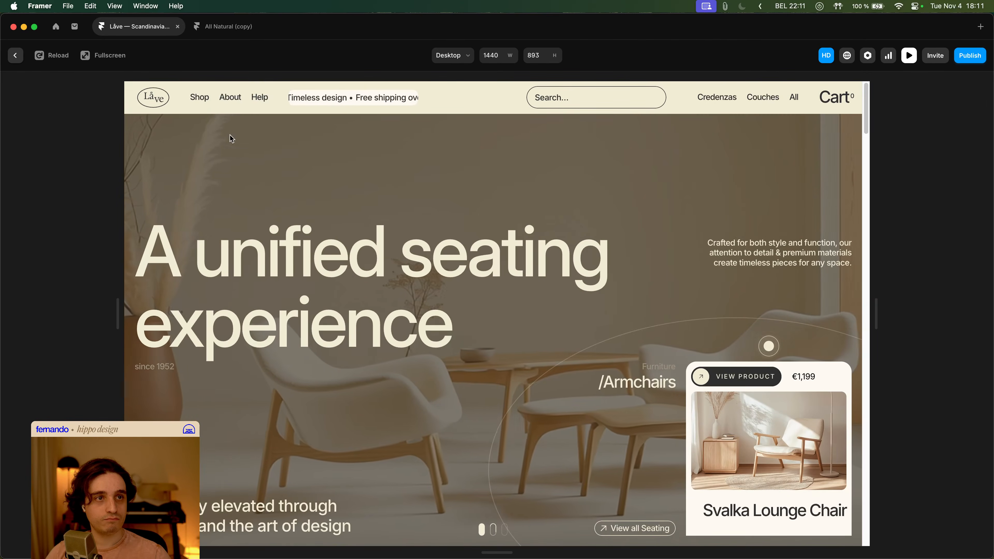
{"action": "key", "text": "Escape"}
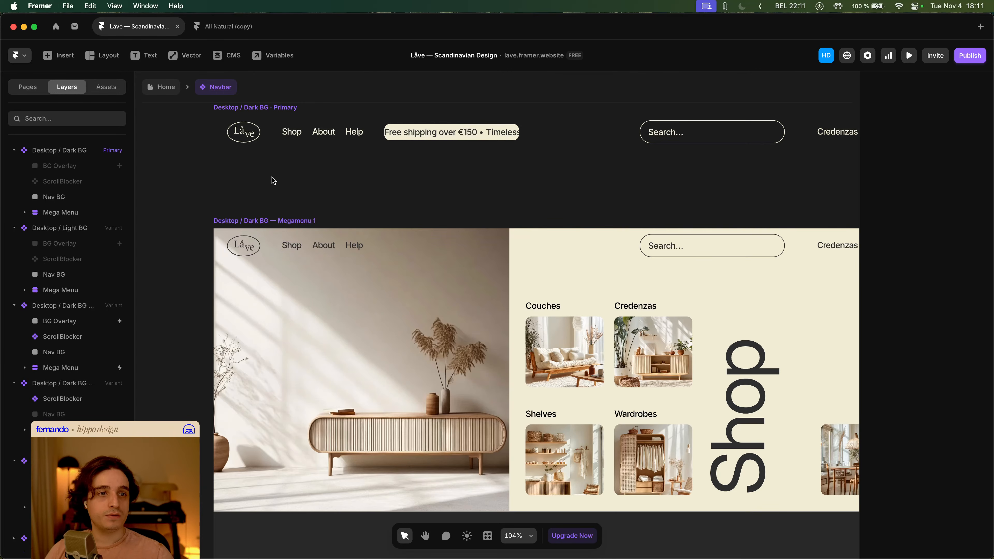
- Set the Megamenu 1 variant's Nav BG height to Relative at 100%
{"action": "scroll", "coordinate": [303, 258], "scroll_direction": "down", "scroll_amount": 10}
{"action": "left_click", "coordinate": [299, 289]}
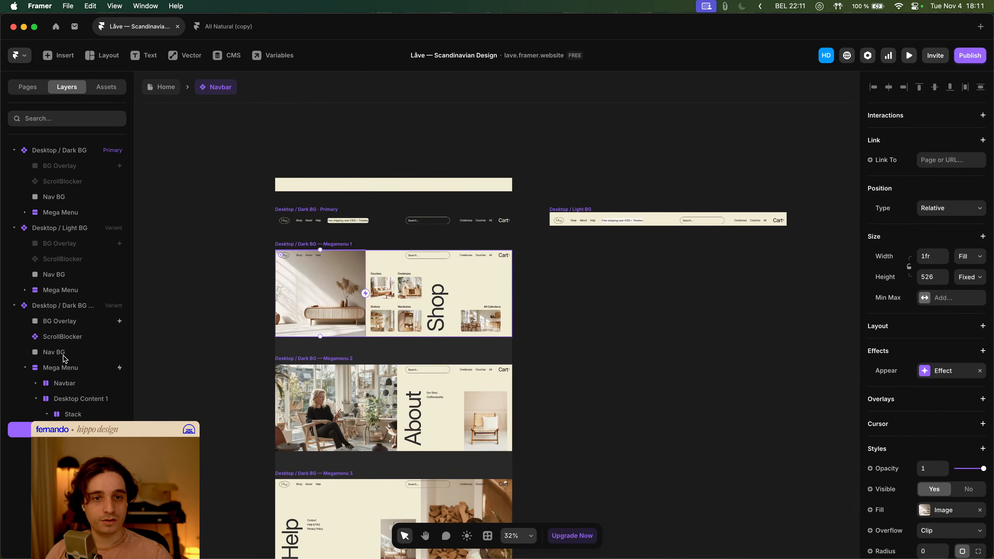
{"action": "left_click", "coordinate": [53, 352]}
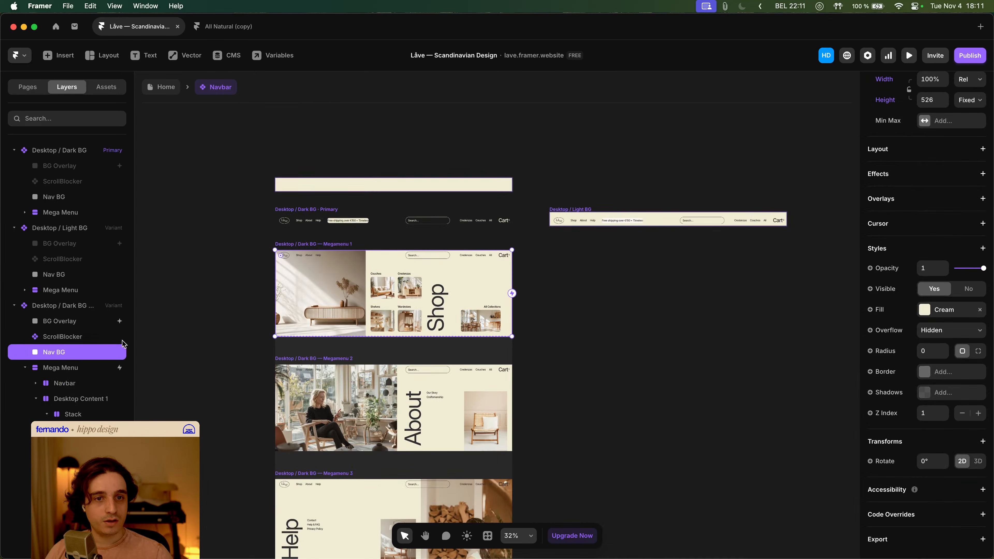
{"action": "scroll", "coordinate": [284, 269], "scroll_direction": "up", "scroll_amount": 10}
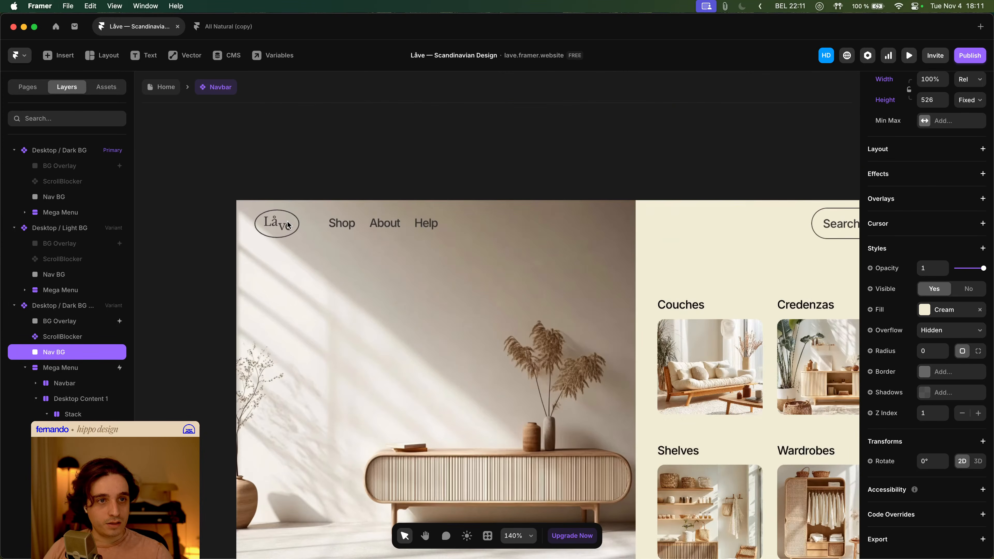
{"action": "scroll", "coordinate": [951, 278], "scroll_direction": "up", "scroll_amount": 5}
{"action": "left_click", "coordinate": [971, 356]}
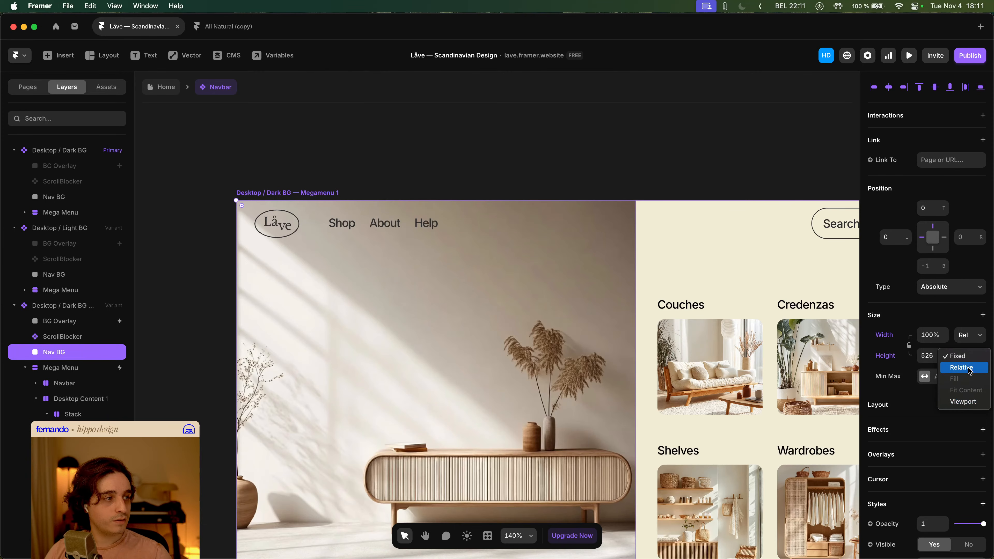
{"action": "left_click", "coordinate": [970, 368]}
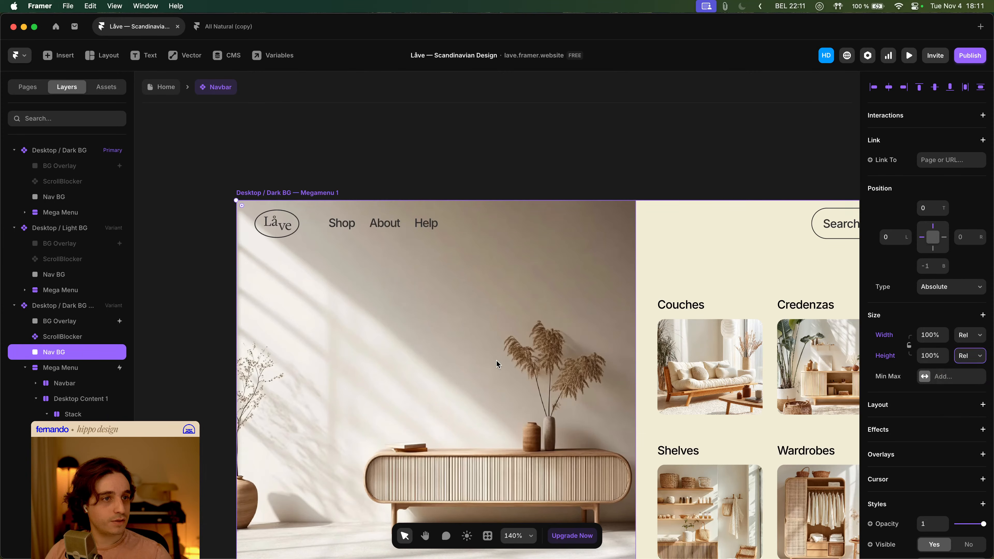
- Zoom in to compare the edges of the Nav BG and Mega Menu layers in the Megamenu 1 variant
{"action": "scroll", "coordinate": [496, 361], "scroll_direction": "down", "scroll_amount": 5}
{"action": "scroll", "coordinate": [330, 477], "scroll_direction": "up", "scroll_amount": 5}
{"action": "scroll", "coordinate": [275, 438], "scroll_direction": "up", "scroll_amount": 15}
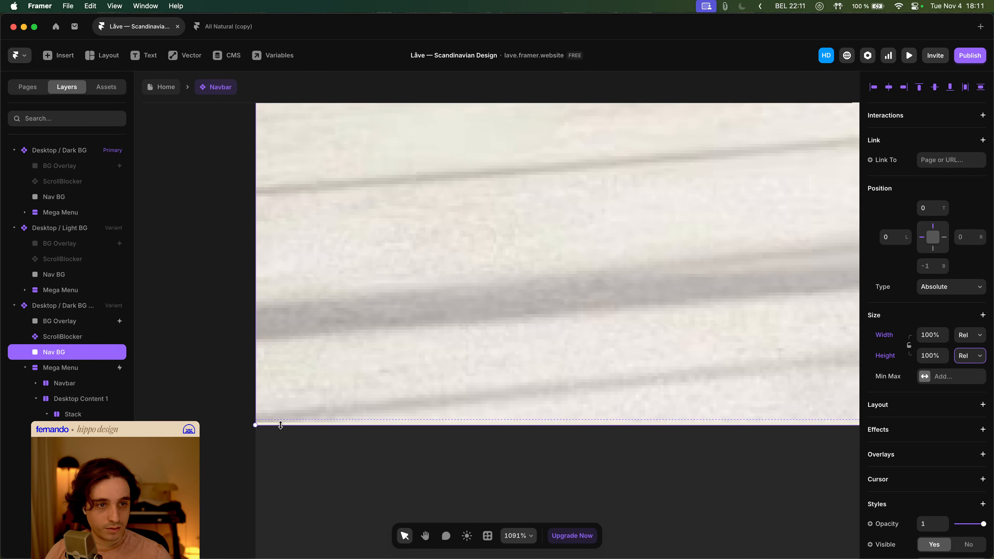
{"action": "scroll", "coordinate": [280, 425], "scroll_direction": "up", "scroll_amount": 5}
{"action": "left_click", "coordinate": [59, 368]}
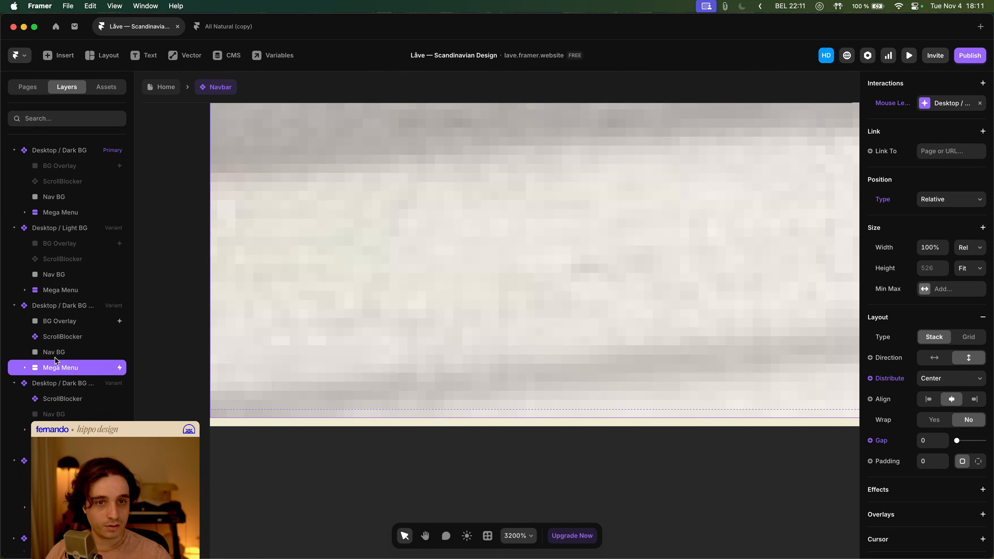
{"action": "left_click", "coordinate": [63, 354]}
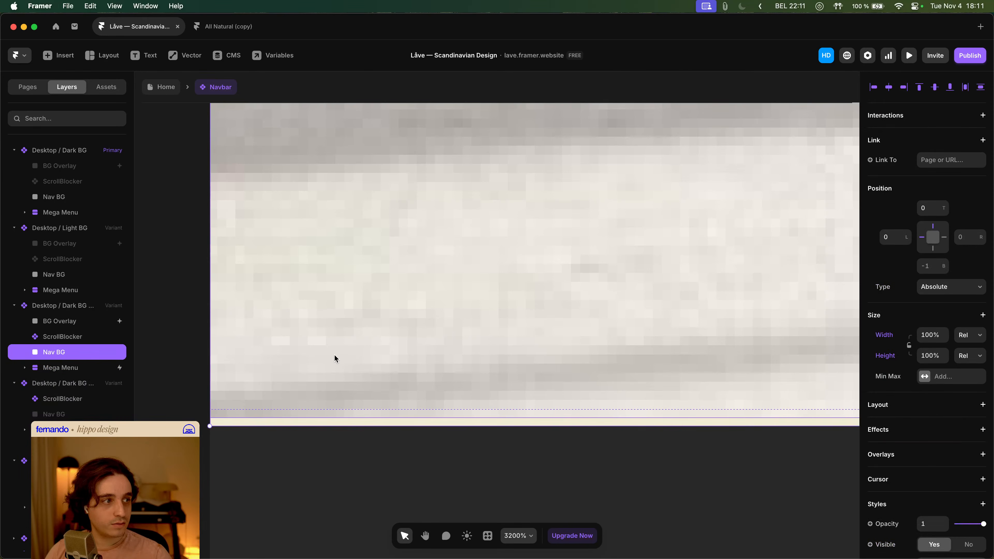
{"action": "scroll", "coordinate": [334, 354], "scroll_direction": "down", "scroll_amount": 5}
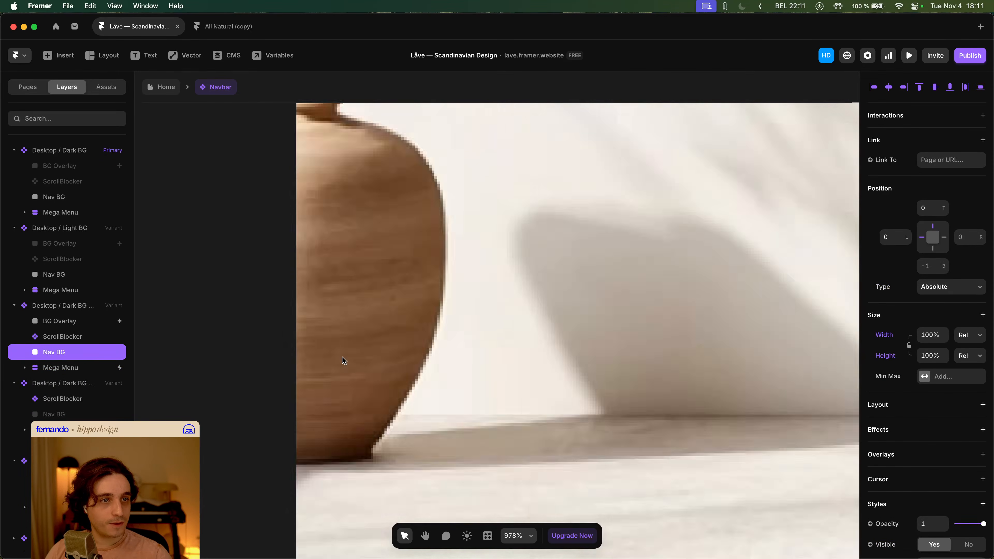
{"action": "scroll", "coordinate": [341, 356], "scroll_direction": "down", "scroll_amount": 3}
{"action": "scroll", "coordinate": [341, 358], "scroll_direction": "up", "scroll_amount": 5}
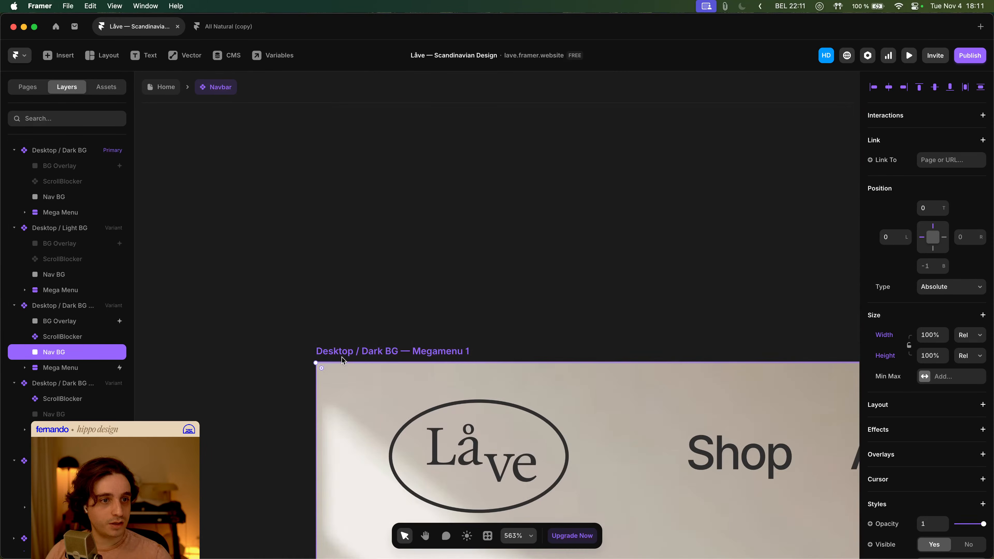
{"action": "scroll", "coordinate": [339, 361], "scroll_direction": "up", "scroll_amount": 6}
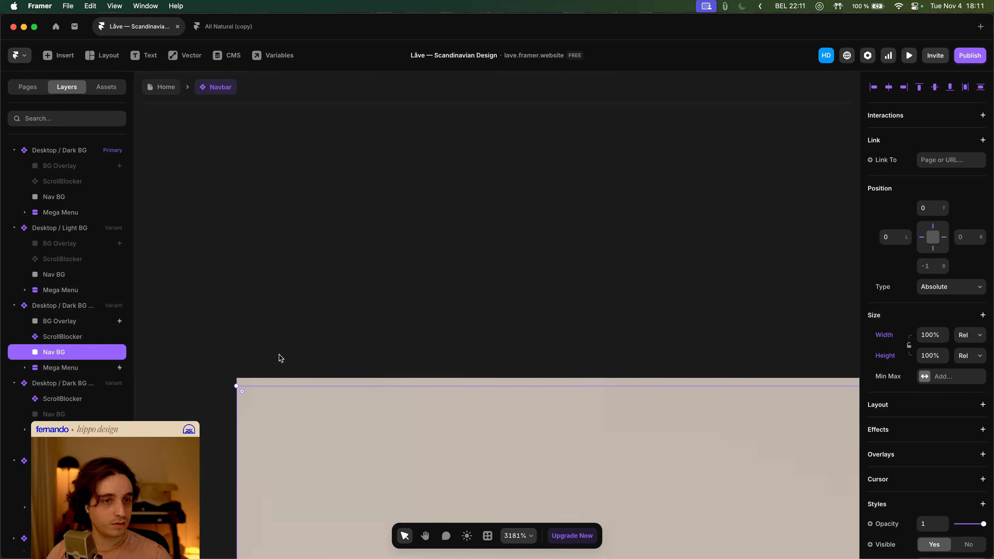
{"action": "left_click", "coordinate": [72, 308]}
{"action": "left_click", "coordinate": [69, 367]}
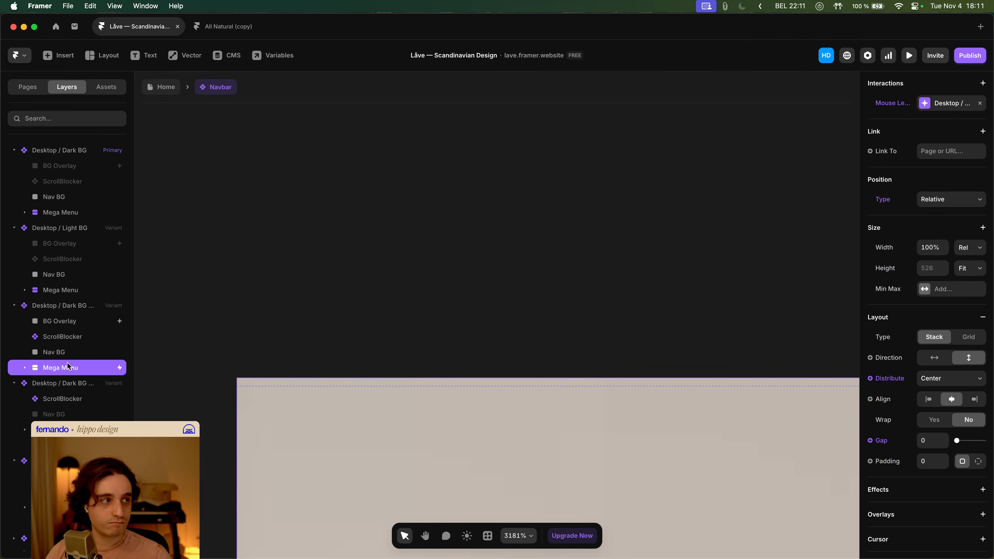
- Check the Mega Menu height setting in the Primary and Light BG variants, leaving it at Fit
{"action": "left_click", "coordinate": [90, 214]}
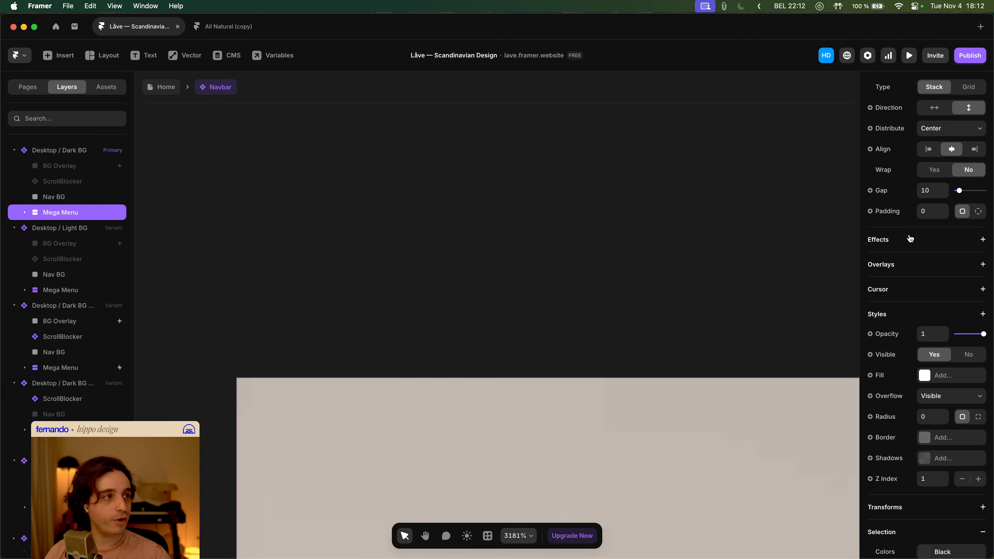
{"action": "scroll", "coordinate": [916, 247], "scroll_direction": "up", "scroll_amount": 5}
{"action": "scroll", "coordinate": [948, 302], "scroll_direction": "up", "scroll_amount": 4}
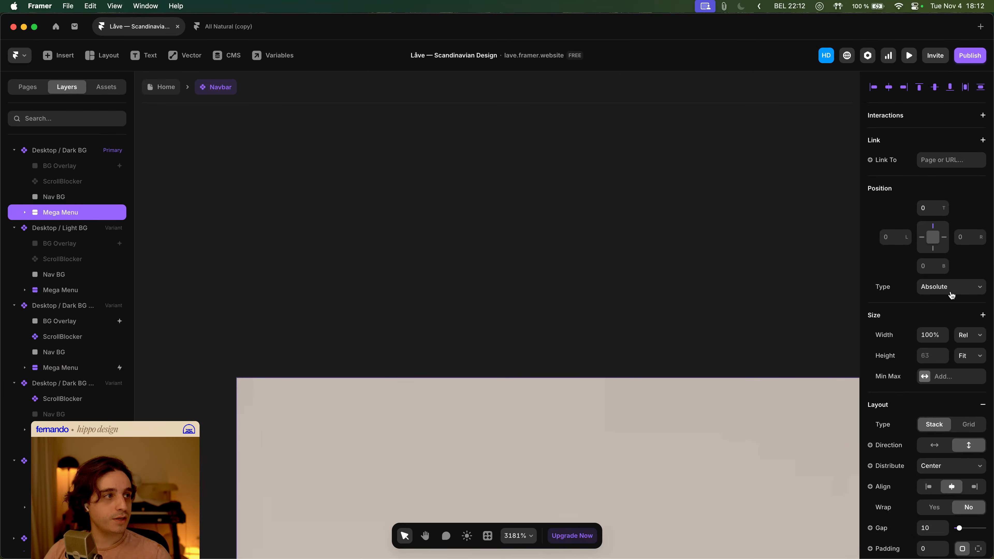
{"action": "left_click", "coordinate": [965, 354]}
{"action": "left_click", "coordinate": [965, 357]}
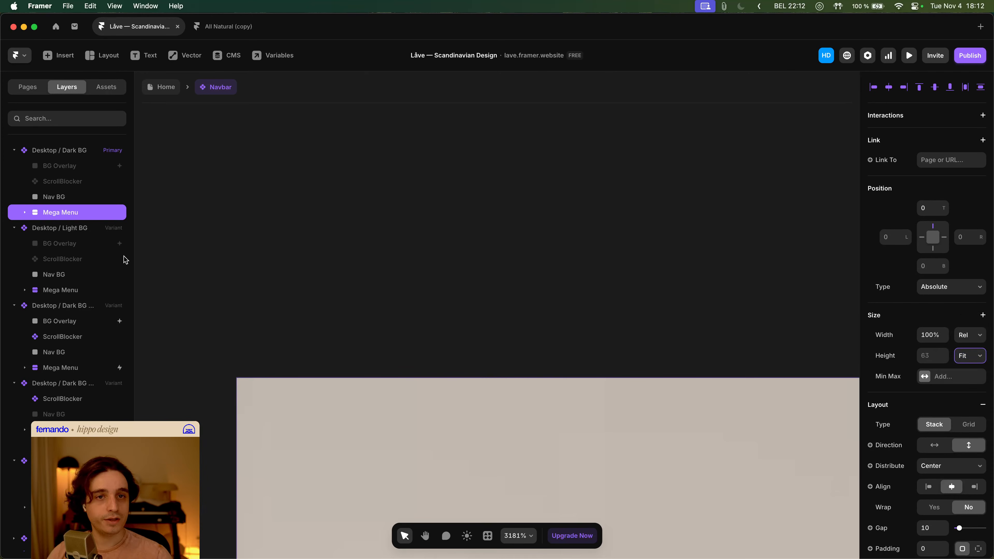
{"action": "left_click", "coordinate": [82, 290]}
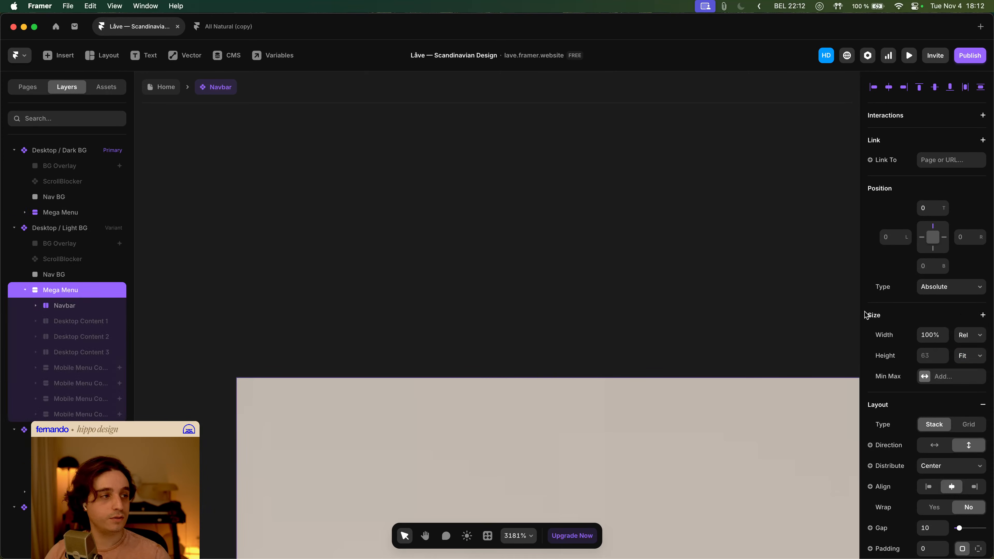
{"action": "left_click", "coordinate": [972, 360]}
{"action": "left_click", "coordinate": [966, 356]}
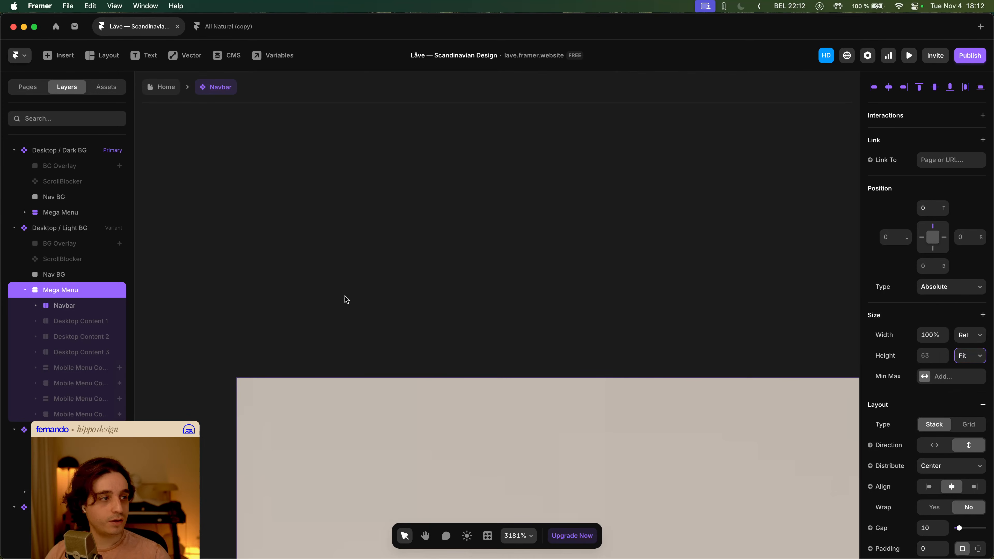
- Set the Primary variant's Mega Menu height to 100%
{"action": "left_click", "coordinate": [25, 290]}
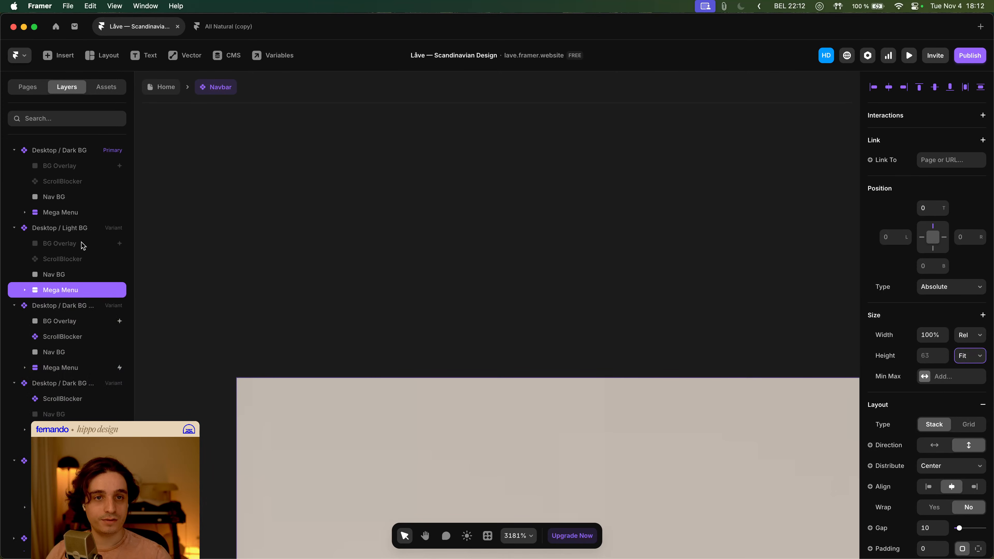
{"action": "left_click", "coordinate": [73, 215]}
{"action": "left_click", "coordinate": [930, 359]}
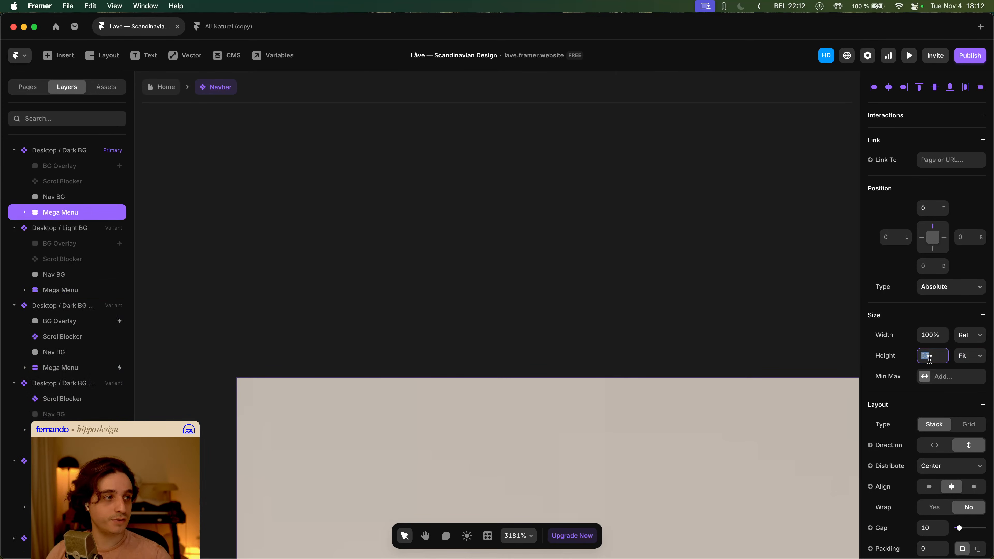
{"action": "type", "text": "100%"}
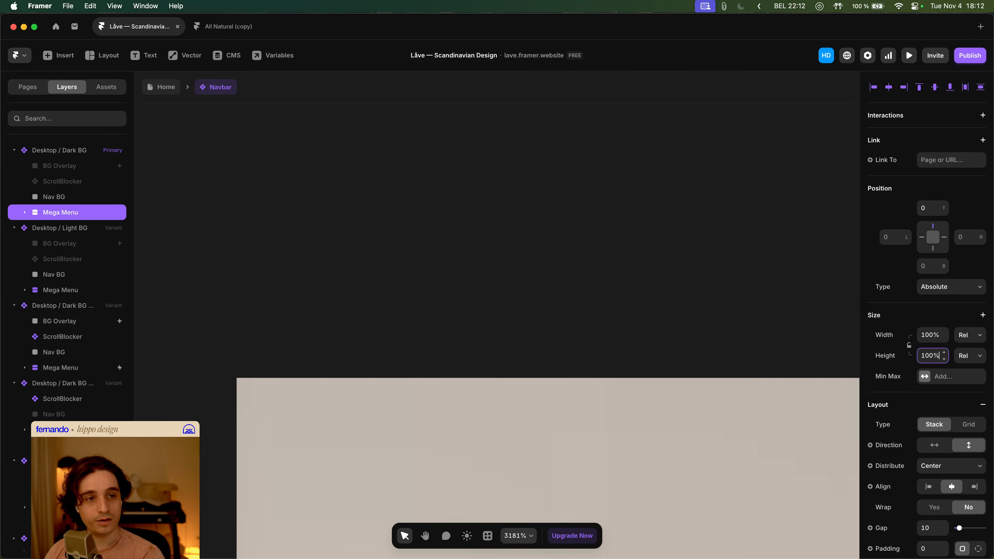
{"action": "key", "text": "Return"}
- Set the Megamenu 1 variant's Mega Menu height to Fill
{"action": "left_click", "coordinate": [90, 291]}
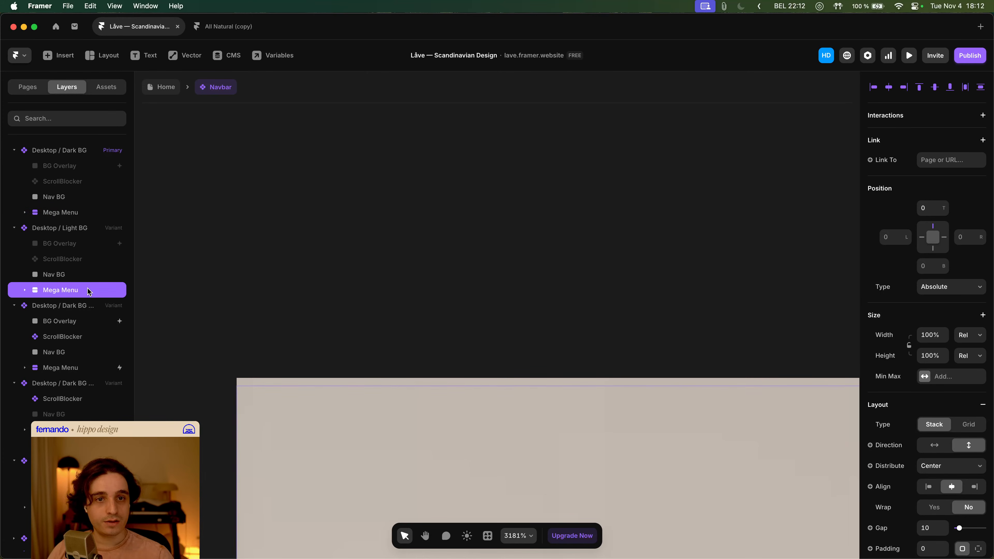
{"action": "left_click", "coordinate": [77, 370]}
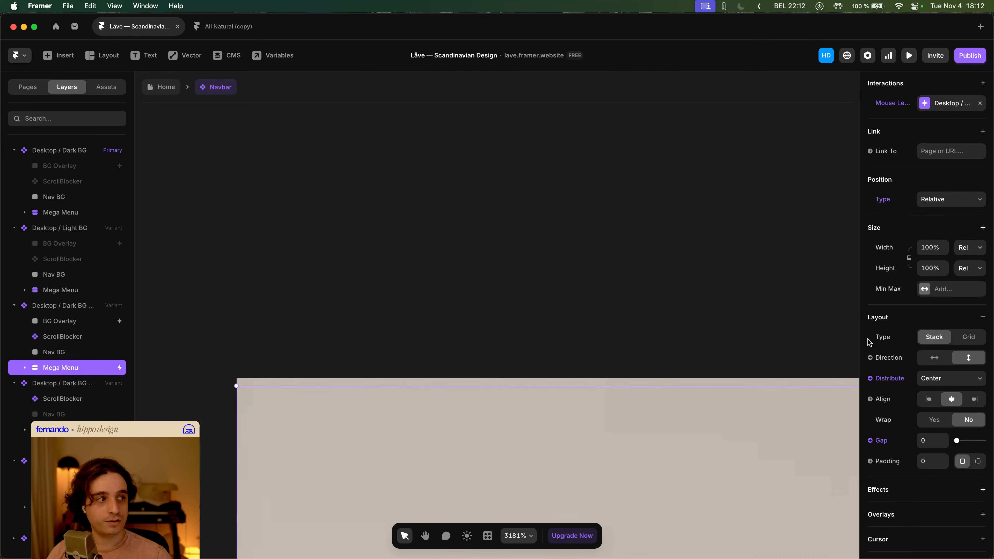
{"action": "left_click", "coordinate": [971, 274]}
{"action": "left_click", "coordinate": [967, 280]}
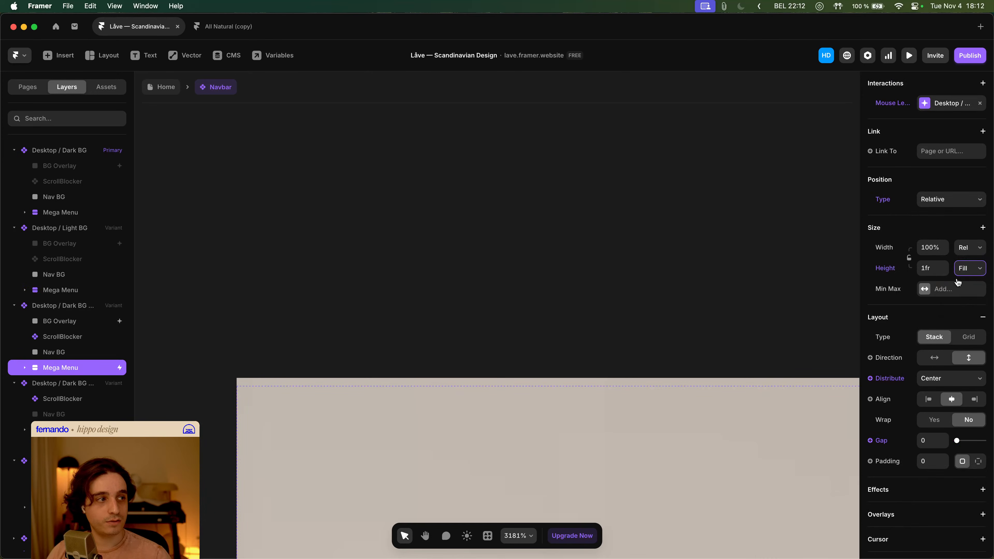
- Set the Megamenu 1 variant's stack distribution to Start
{"action": "scroll", "coordinate": [236, 370], "scroll_direction": "down", "scroll_amount": 10}
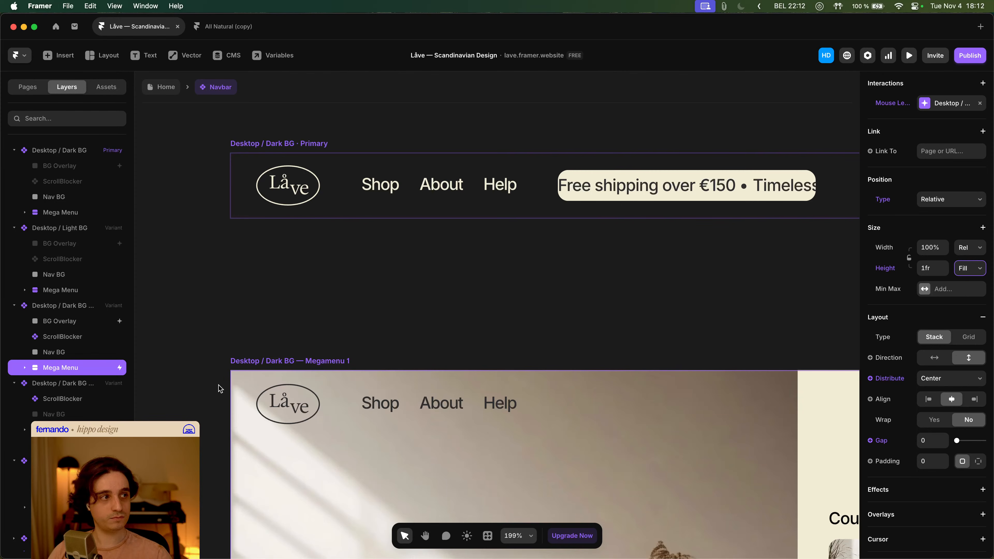
{"action": "left_click", "coordinate": [68, 310]}
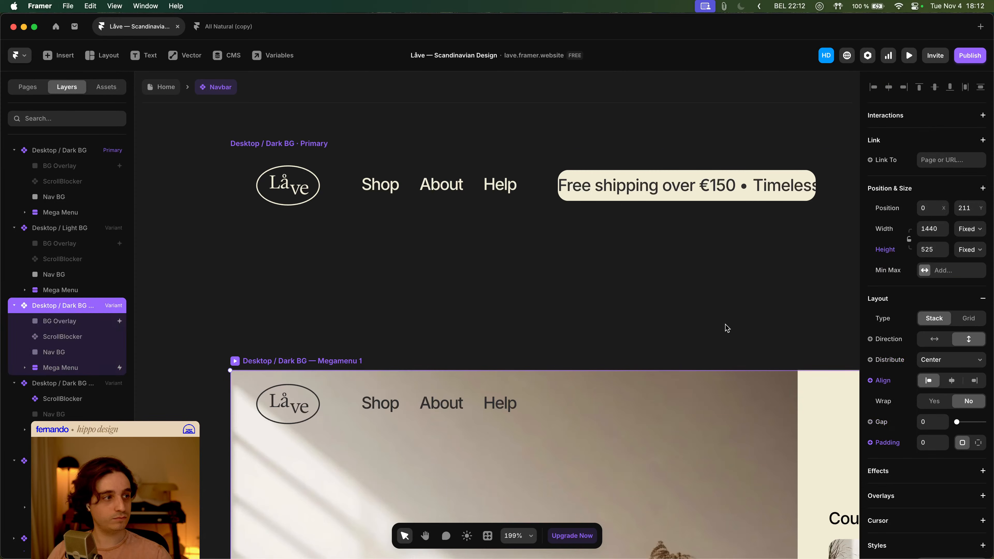
{"action": "left_click", "coordinate": [944, 366]}
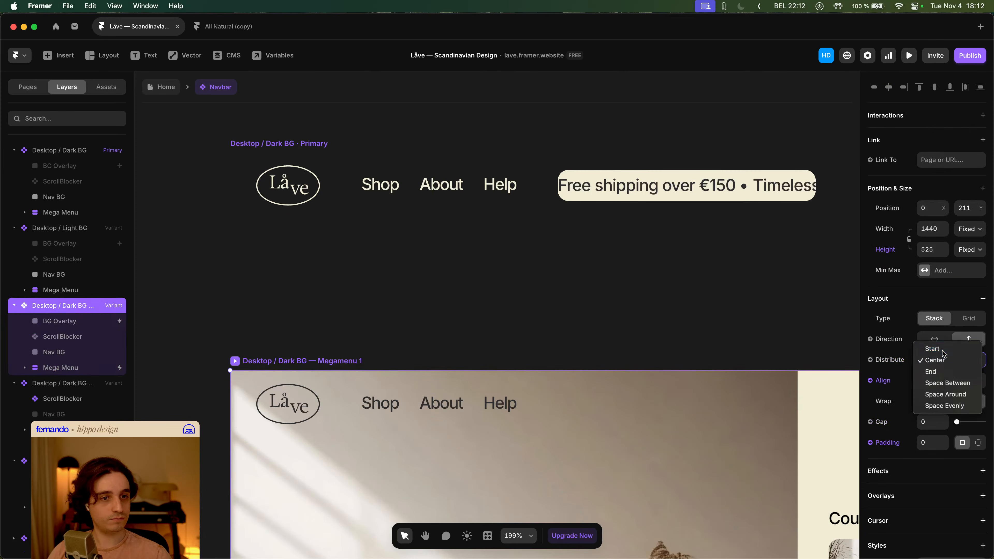
{"action": "left_click", "coordinate": [938, 349]}
- Inspect the BG Overlay, ScrollBlocker and Nav BG layers of the Megamenu 1 variant
{"action": "scroll", "coordinate": [243, 371], "scroll_direction": "up", "scroll_amount": 15}
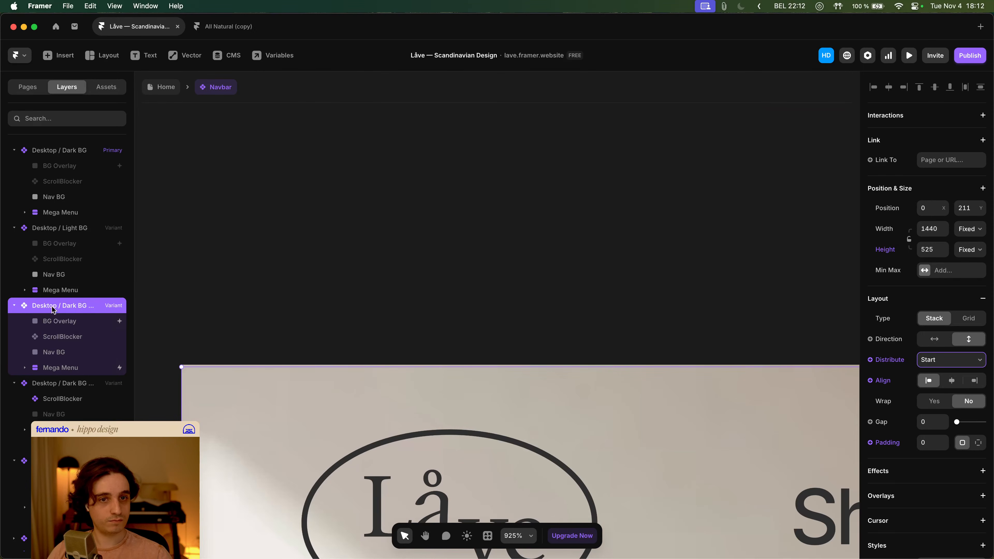
{"action": "left_click", "coordinate": [61, 321]}
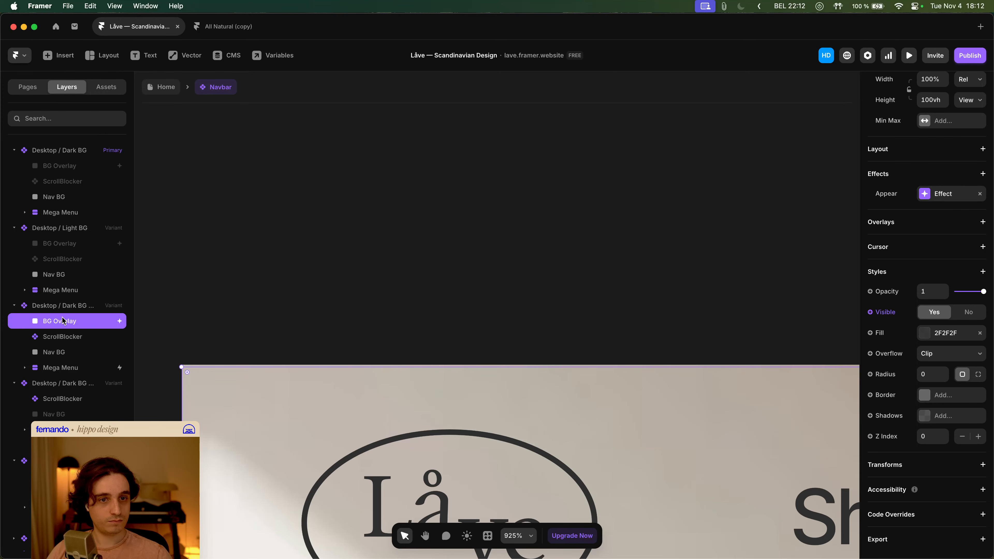
{"action": "left_click", "coordinate": [63, 339]}
{"action": "left_click", "coordinate": [67, 353]}
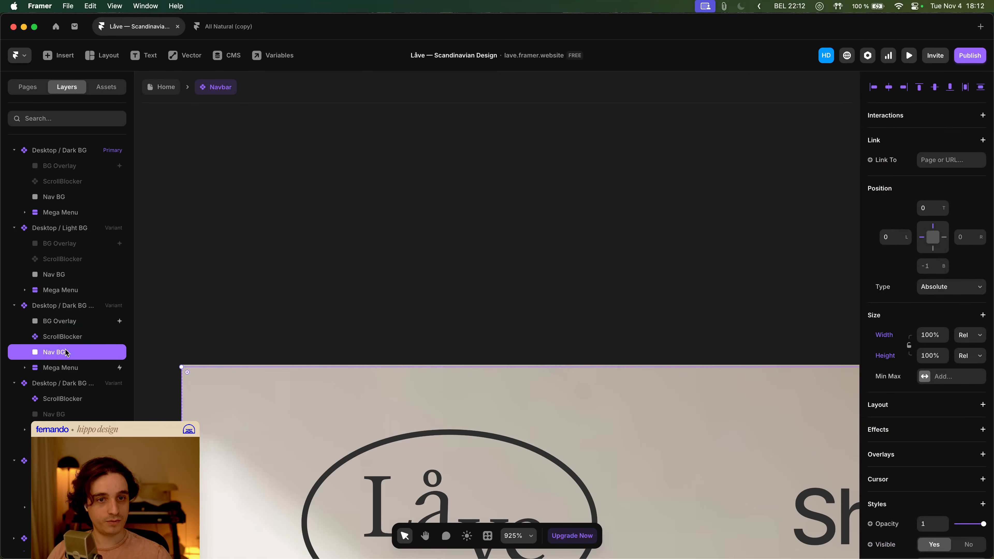
- Set the Mega Menu layer inside the Megamenu 1 variant to distribute its stack from Start
{"action": "left_click", "coordinate": [68, 367]}
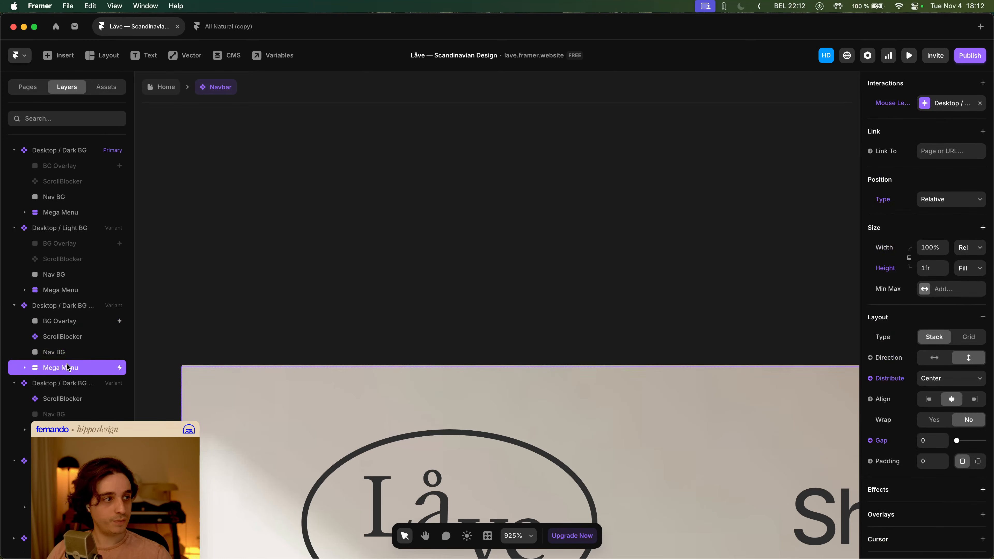
{"action": "left_click", "coordinate": [963, 379]}
{"action": "left_click", "coordinate": [960, 368]}
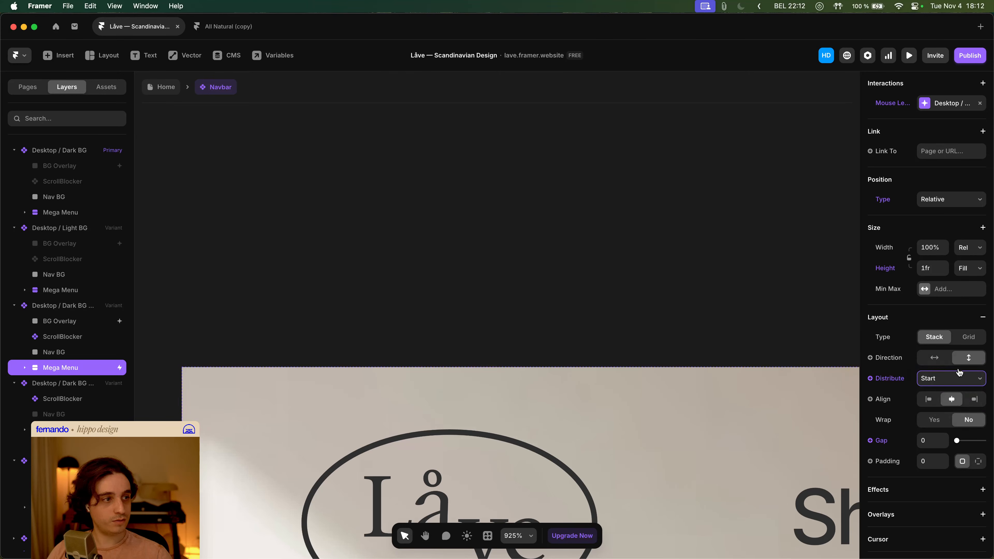
- Set the Megamenu 2 variant's Mega Menu stack distribution to Start
{"action": "scroll", "coordinate": [217, 335], "scroll_direction": "down", "scroll_amount": 10}
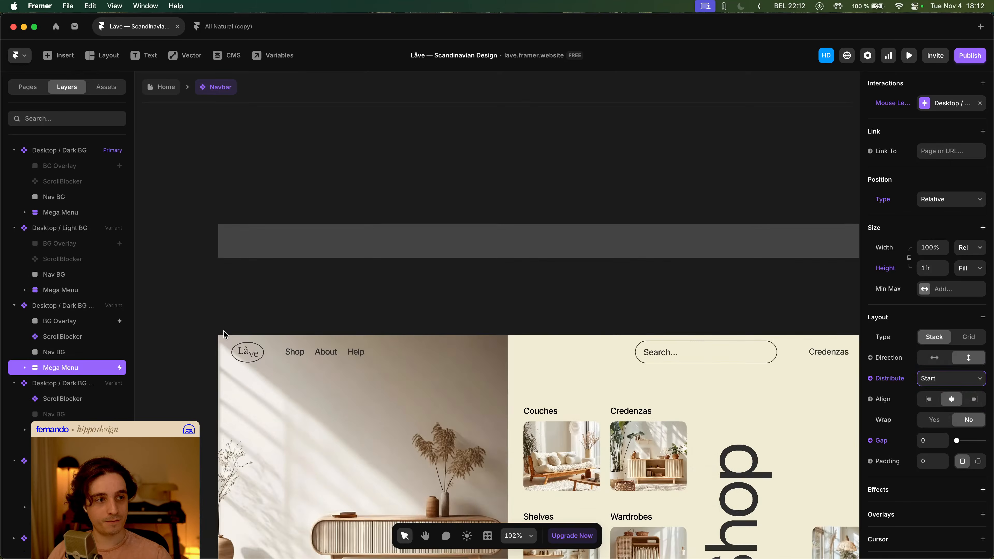
{"action": "key", "text": "super+z"}
{"action": "key", "text": "super+shift+z"}
{"action": "scroll", "coordinate": [287, 333], "scroll_direction": "down", "scroll_amount": 3}
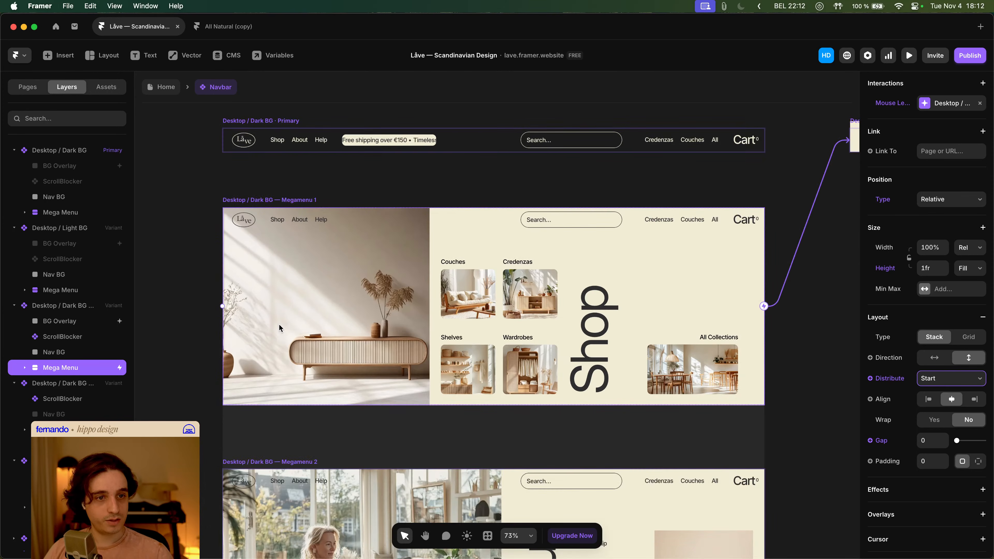
{"action": "left_click", "coordinate": [170, 253]}
{"action": "scroll", "coordinate": [232, 243], "scroll_direction": "down", "scroll_amount": 3}
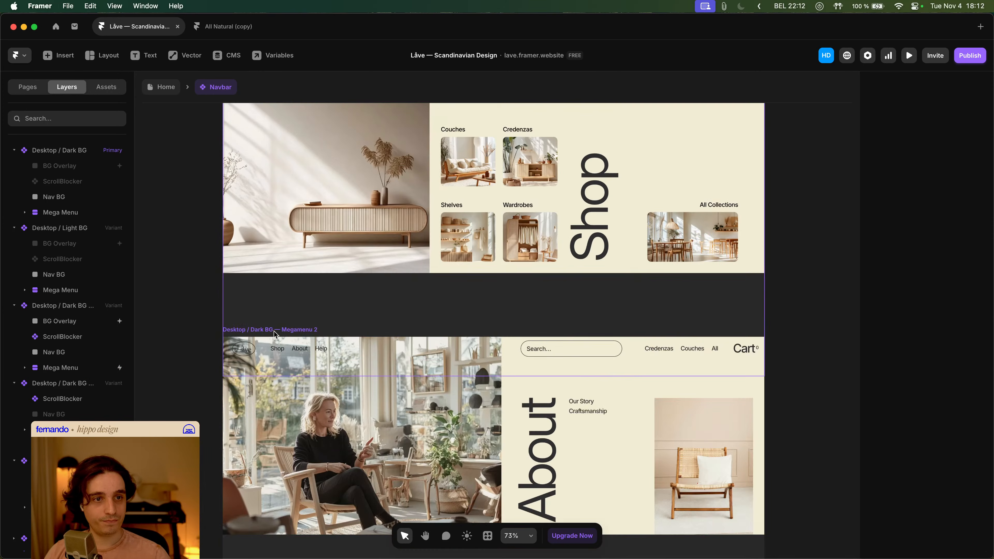
{"action": "left_click", "coordinate": [233, 338]}
{"action": "scroll", "coordinate": [229, 338], "scroll_direction": "up", "scroll_amount": 5}
{"action": "left_click", "coordinate": [189, 335]}
{"action": "left_click", "coordinate": [218, 339]}
{"action": "scroll", "coordinate": [212, 337], "scroll_direction": "up", "scroll_amount": 10}
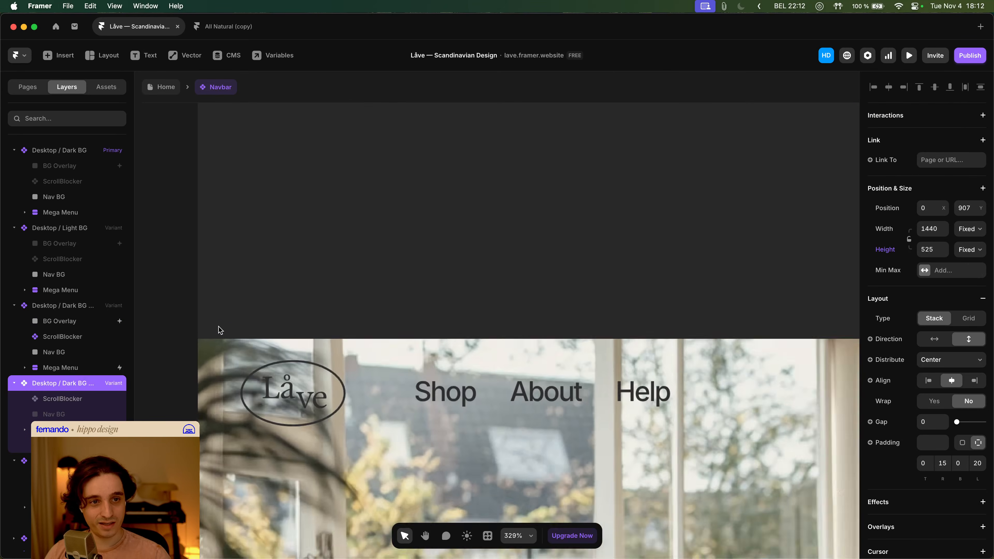
{"action": "scroll", "coordinate": [212, 337], "scroll_direction": "left", "scroll_amount": 5}
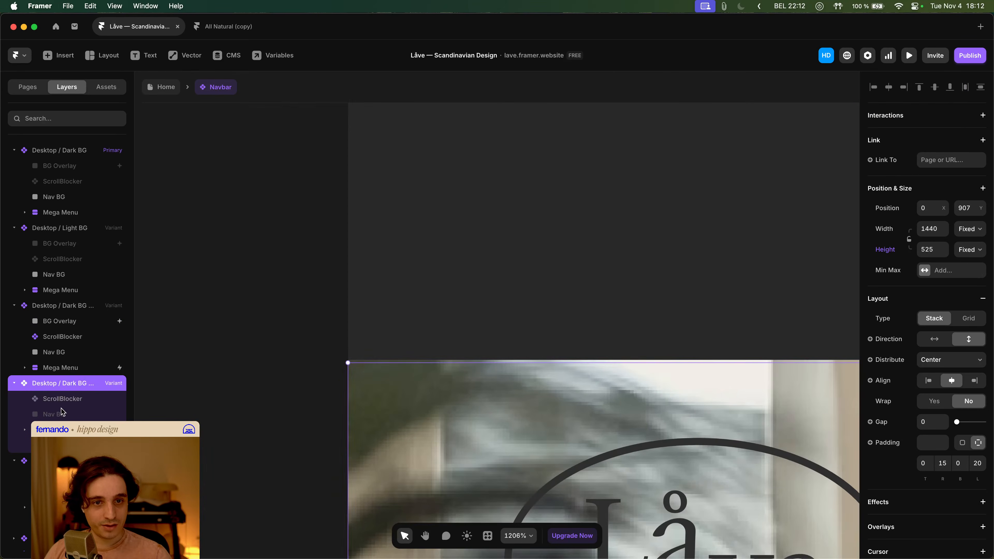
{"action": "left_click", "coordinate": [61, 429]}
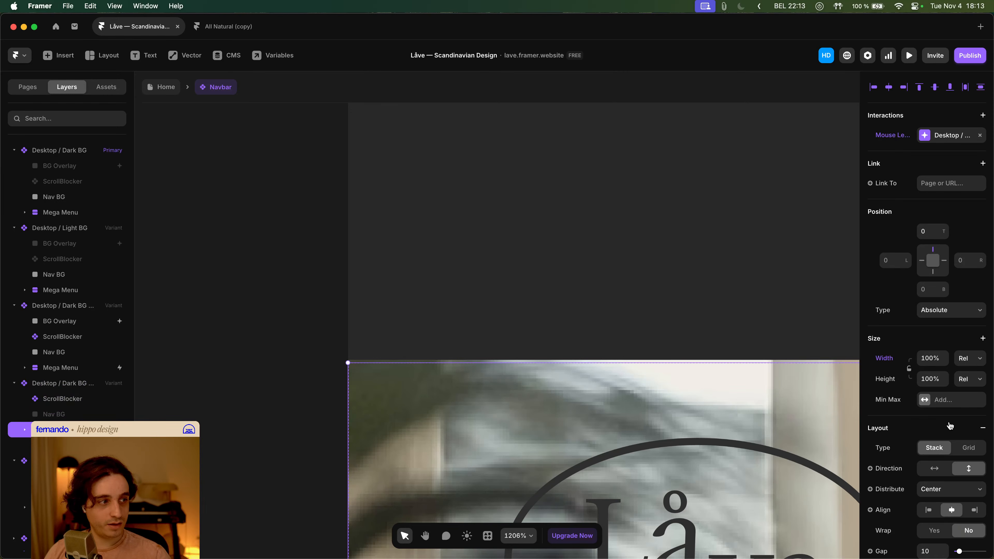
{"action": "left_click", "coordinate": [947, 489]}
{"action": "left_click", "coordinate": [946, 483]}
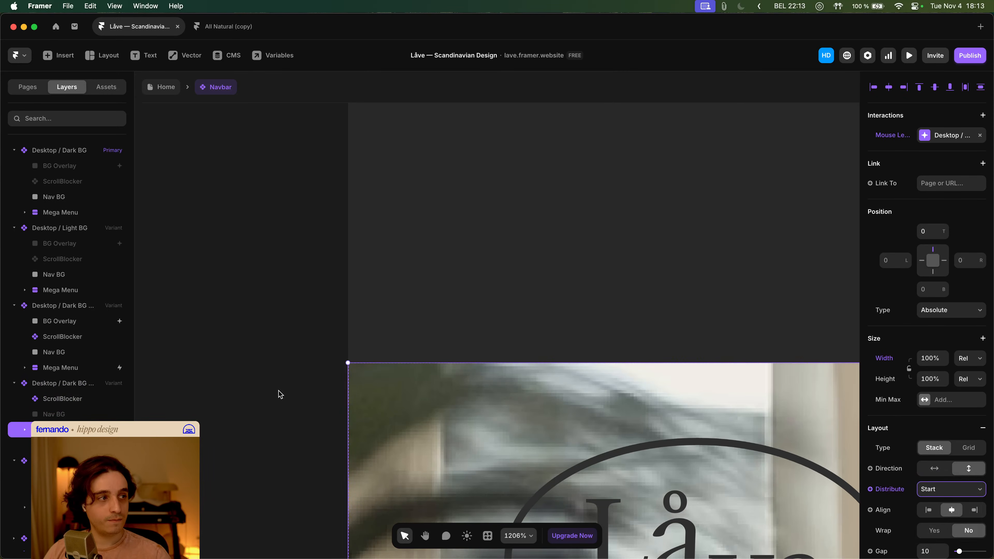
- Set the Menu Content stack in the Megamenu 3 variant to distribute from Start
{"action": "scroll", "coordinate": [299, 391], "scroll_direction": "down", "scroll_amount": 10}
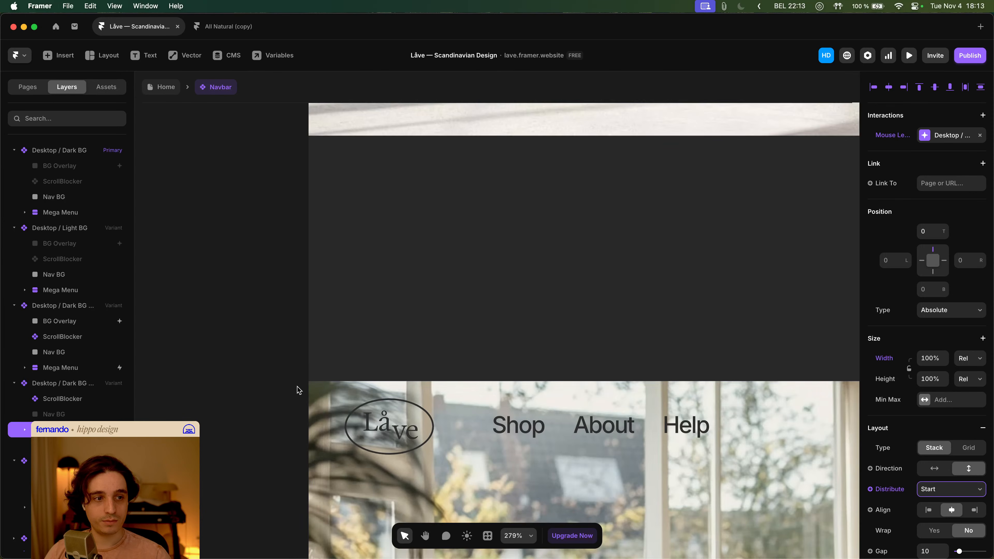
{"action": "scroll", "coordinate": [299, 390], "scroll_direction": "down", "scroll_amount": 6}
{"action": "scroll", "coordinate": [299, 390], "scroll_direction": "down", "scroll_amount": 3}
{"action": "scroll", "coordinate": [299, 390], "scroll_direction": "down", "scroll_amount": 9}
{"action": "scroll", "coordinate": [299, 390], "scroll_direction": "down", "scroll_amount": 6}
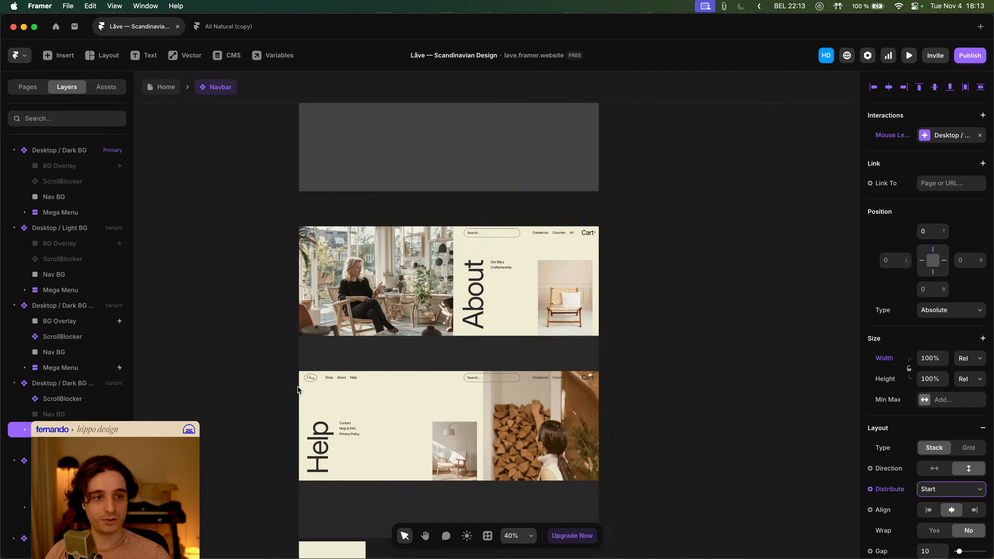
{"action": "scroll", "coordinate": [323, 389], "scroll_direction": "up", "scroll_amount": 7}
{"action": "left_click", "coordinate": [244, 389]}
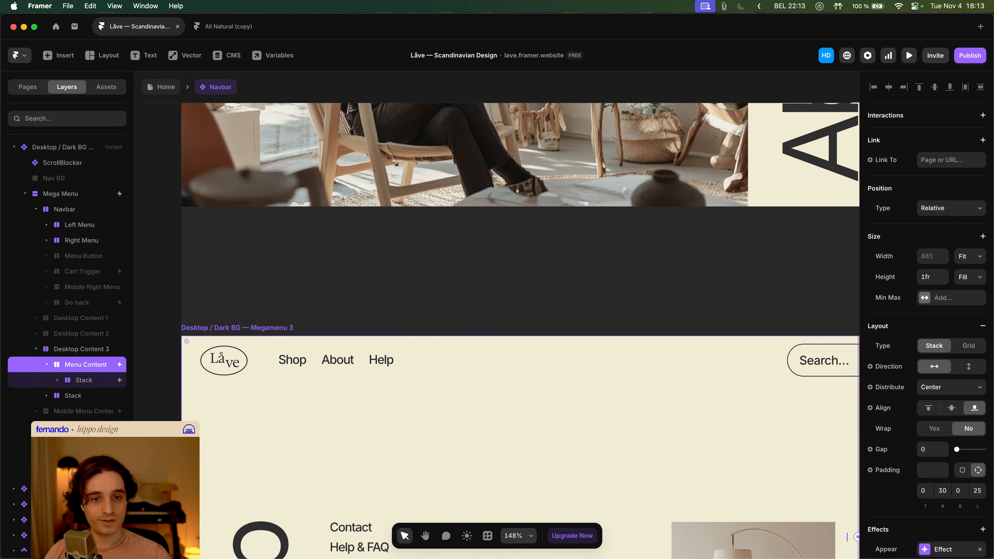
{"action": "left_click", "coordinate": [51, 366]}
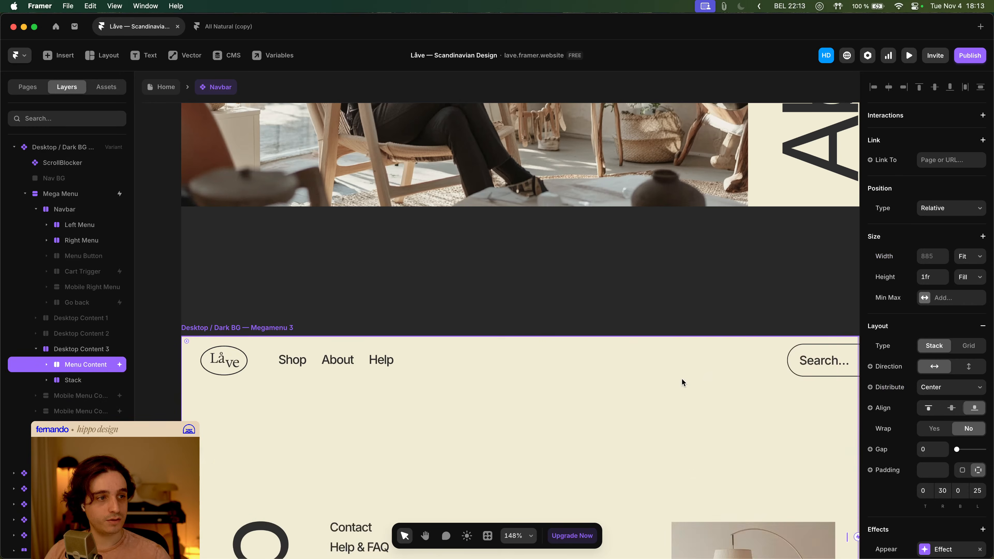
{"action": "scroll", "coordinate": [682, 382], "scroll_direction": "down", "scroll_amount": 5}
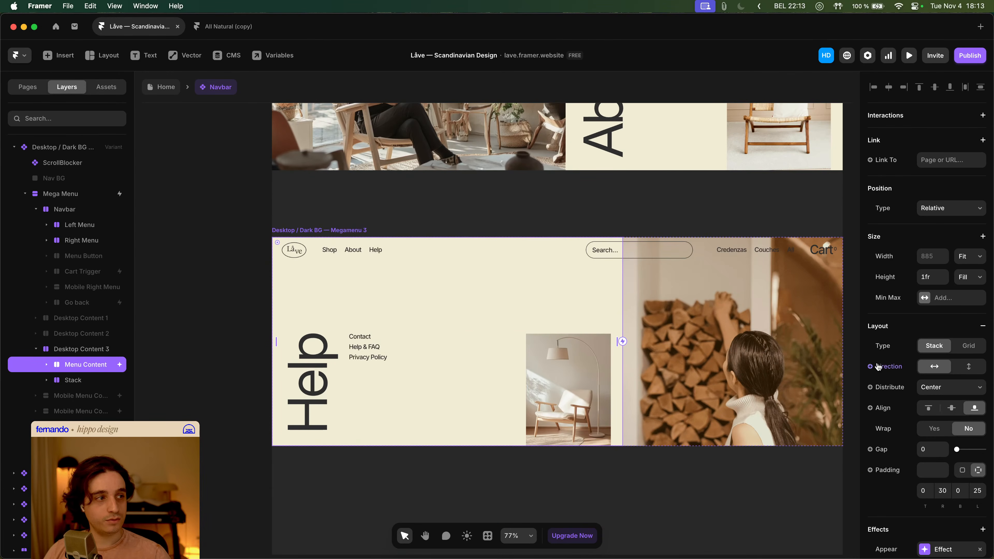
{"action": "left_click", "coordinate": [939, 388]}
{"action": "left_click", "coordinate": [939, 376]}
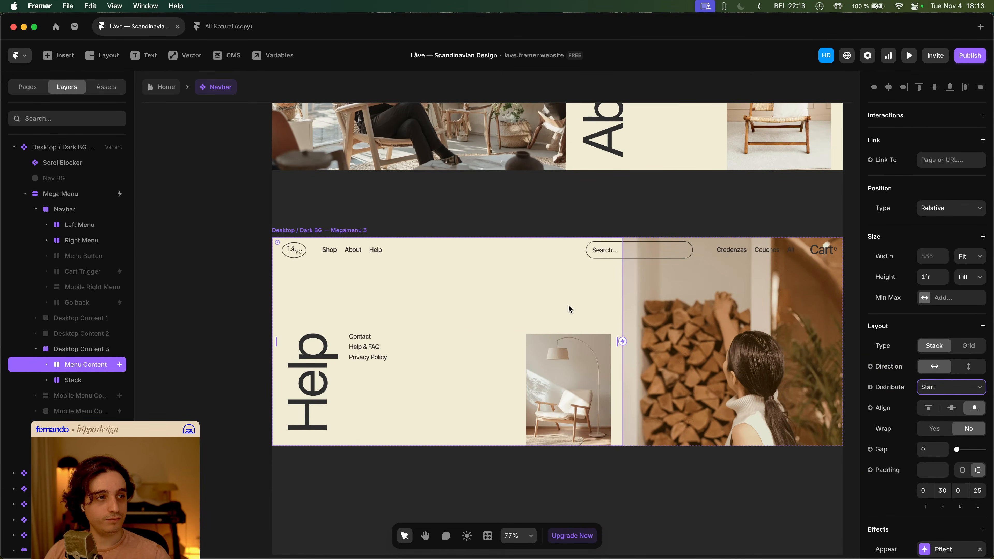
- Set the Megamenu 3 variant's Mega Menu stack distribution to Start
{"action": "scroll", "coordinate": [286, 218], "scroll_direction": "up", "scroll_amount": 10}
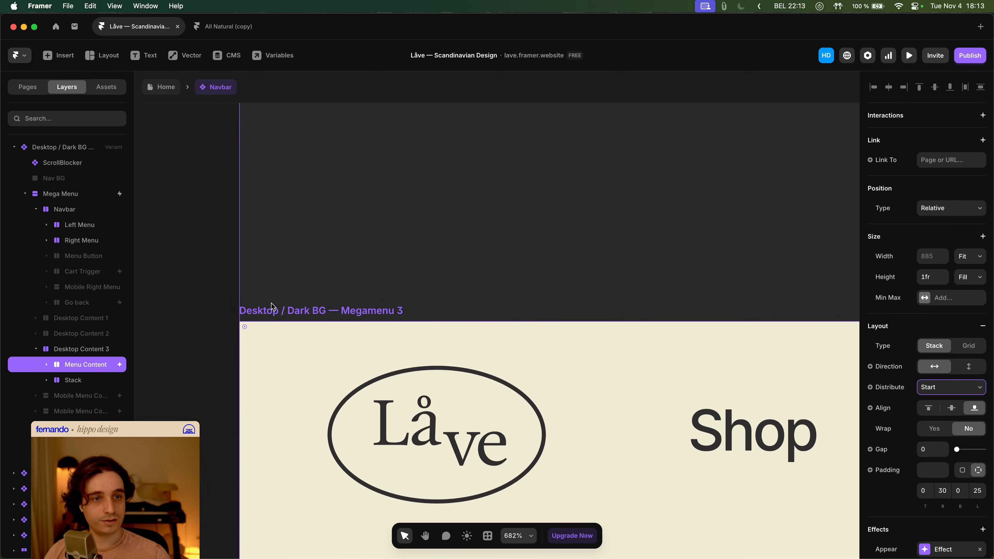
{"action": "left_click", "coordinate": [106, 349]}
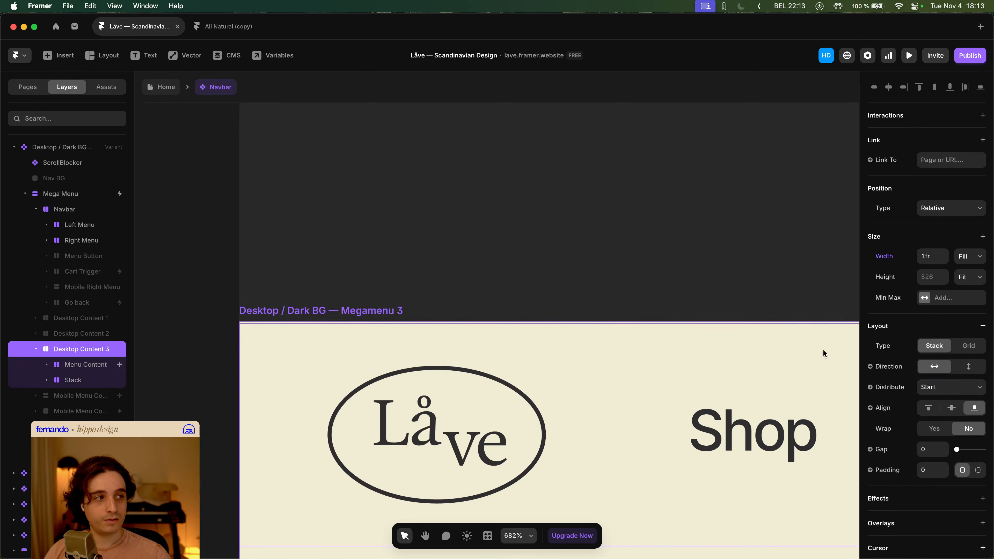
{"action": "scroll", "coordinate": [354, 390], "scroll_direction": "down", "scroll_amount": 5}
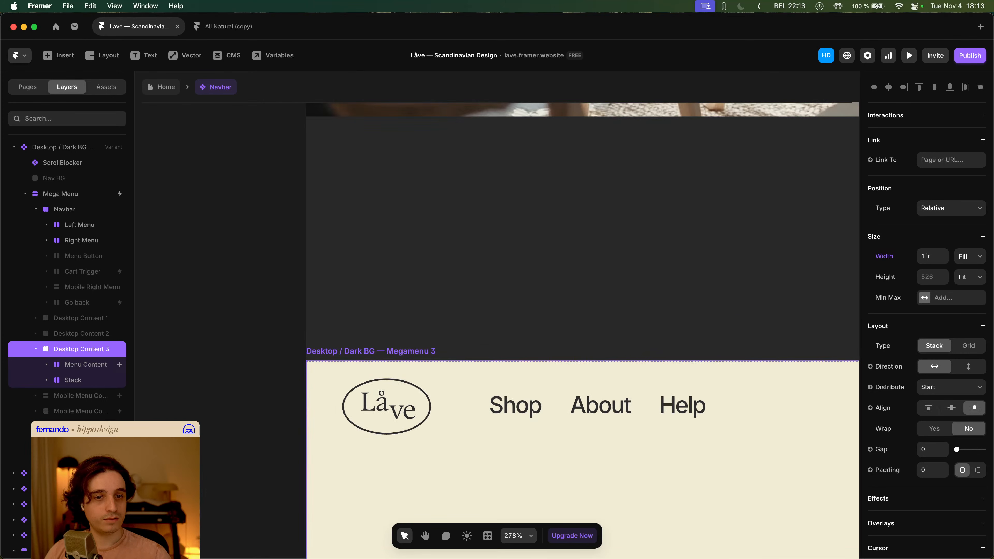
{"action": "scroll", "coordinate": [78, 260], "scroll_direction": "up", "scroll_amount": 3}
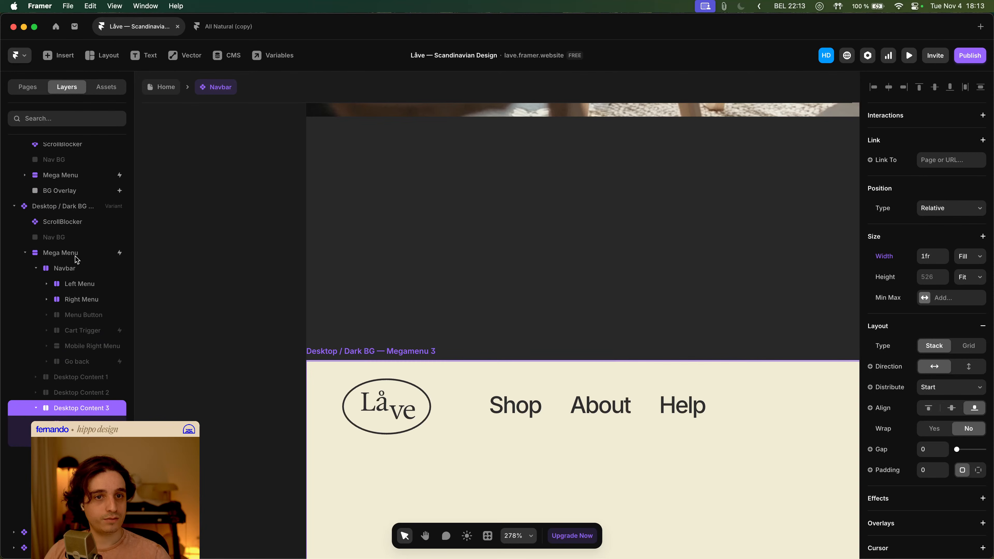
{"action": "left_click", "coordinate": [25, 253]}
{"action": "scroll", "coordinate": [26, 256], "scroll_direction": "up", "scroll_amount": 3}
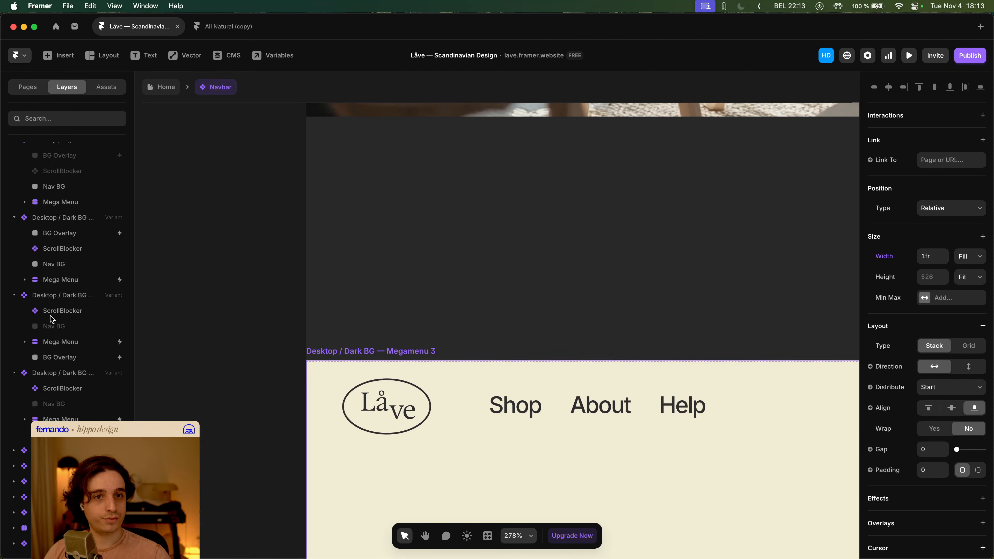
{"action": "left_click", "coordinate": [62, 342]}
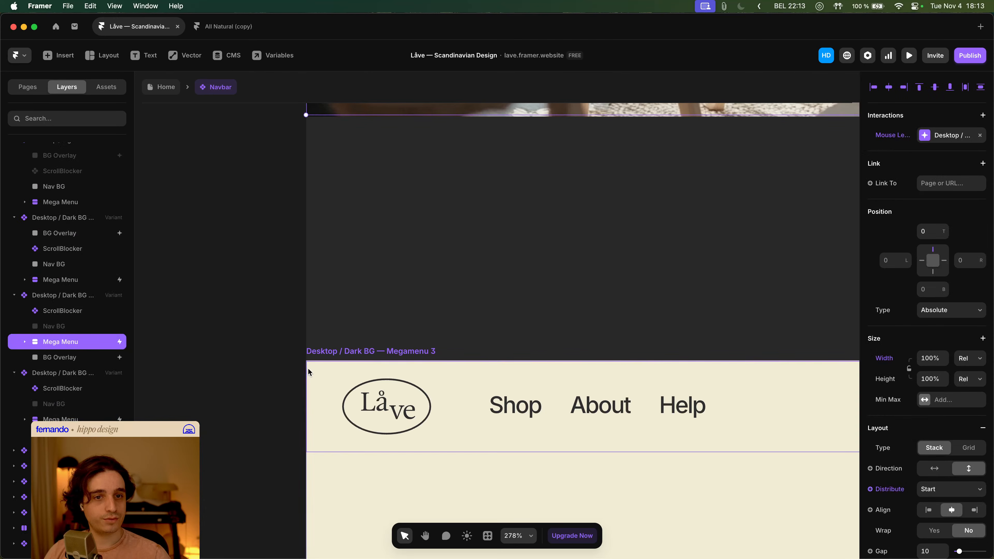
{"action": "left_click", "coordinate": [90, 417]}
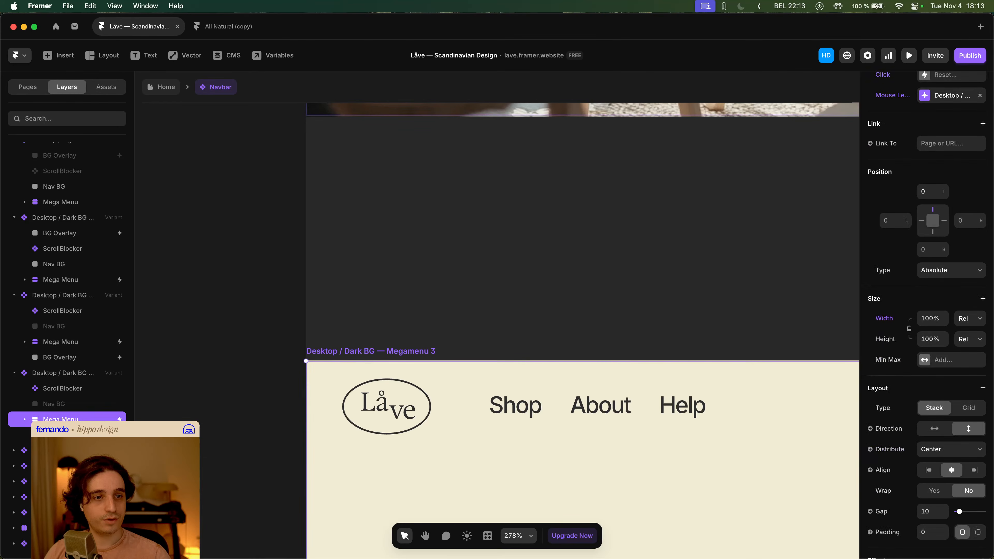
{"action": "left_click", "coordinate": [934, 447]}
{"action": "left_click", "coordinate": [936, 440]}
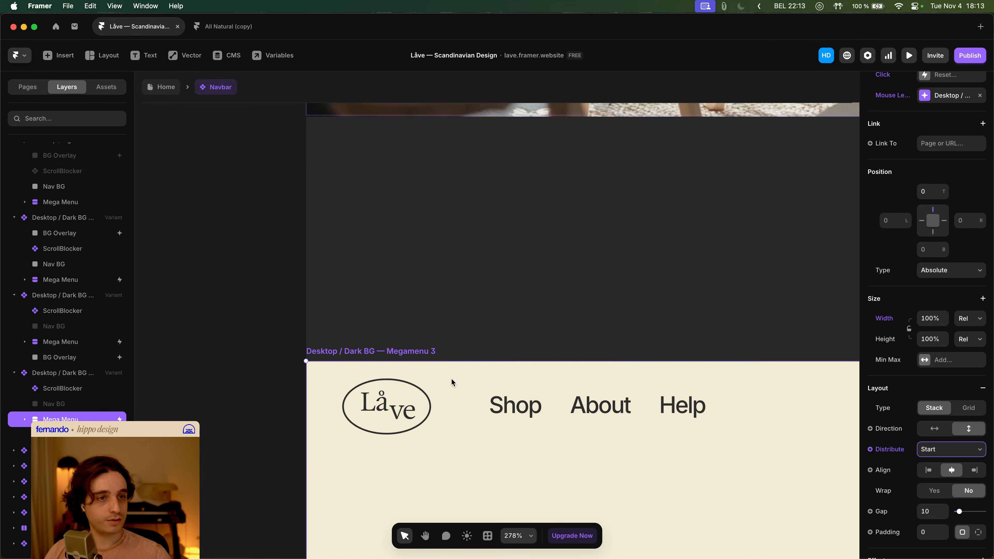
- Set the height of Desktop Content 3 in the Megamenu 3 variant to Fill
{"action": "scroll", "coordinate": [262, 342], "scroll_direction": "down", "scroll_amount": 10}
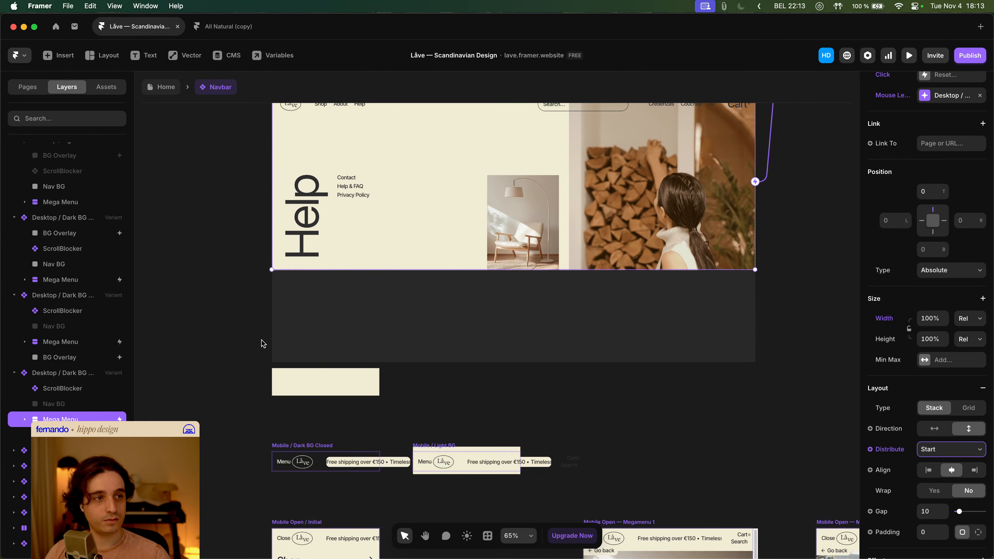
{"action": "scroll", "coordinate": [262, 344], "scroll_direction": "up", "scroll_amount": 15}
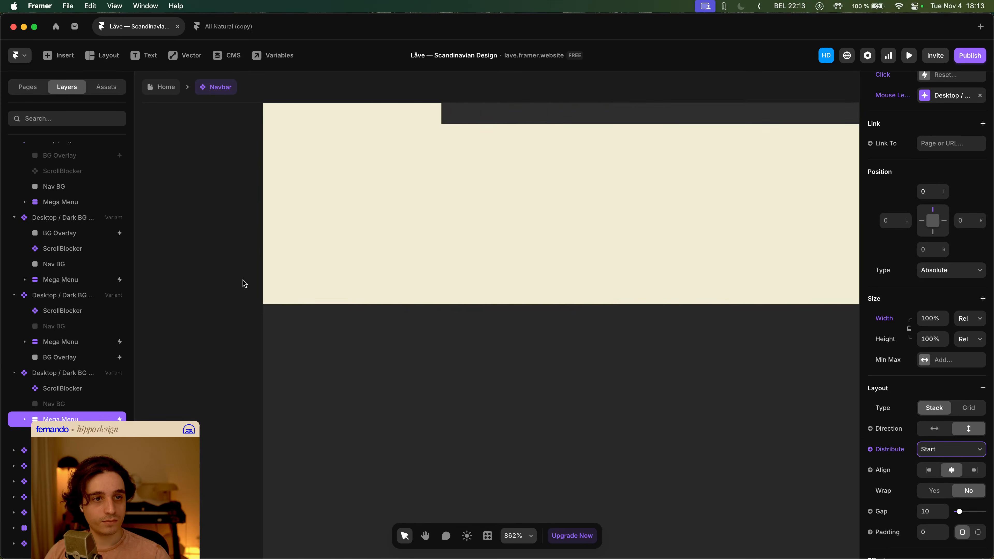
{"action": "scroll", "coordinate": [244, 284], "scroll_direction": "up", "scroll_amount": 5}
{"action": "left_click", "coordinate": [301, 348]}
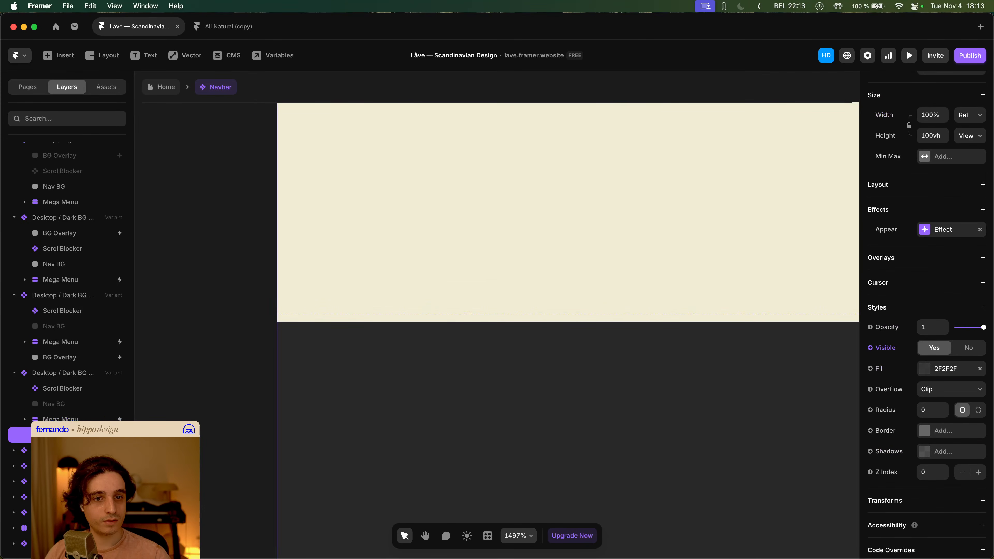
{"action": "left_click", "coordinate": [67, 419]}
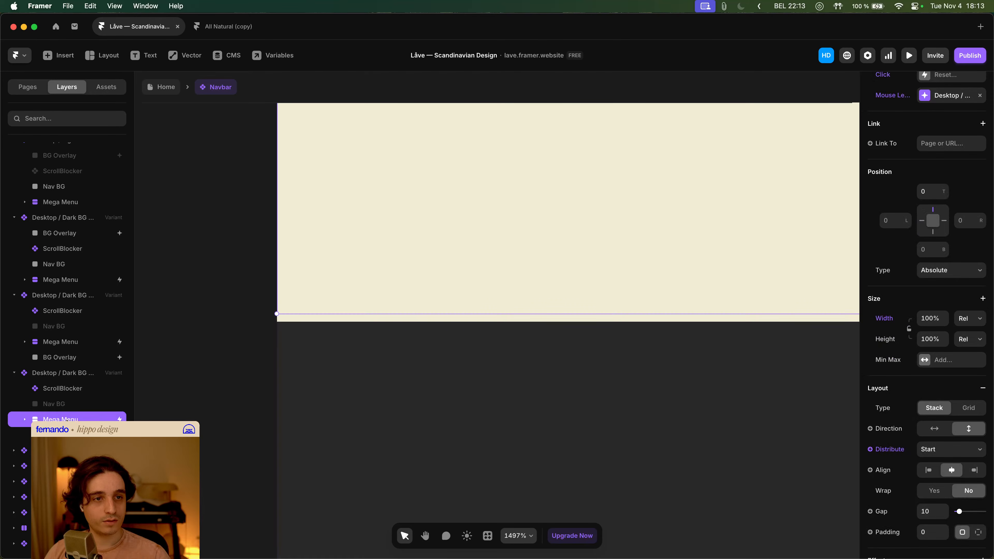
{"action": "left_click", "coordinate": [22, 420]}
{"action": "left_click", "coordinate": [36, 268]}
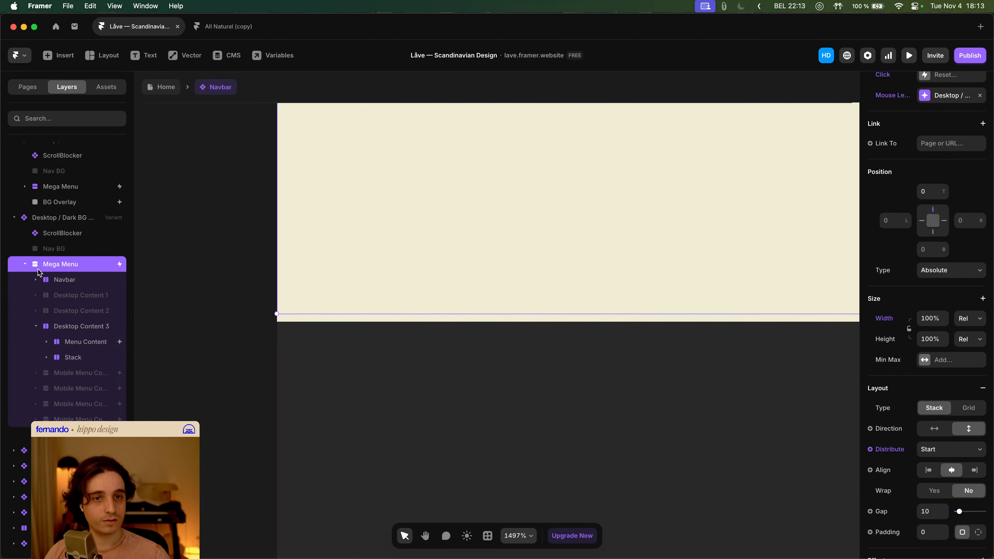
{"action": "left_click", "coordinate": [73, 326]}
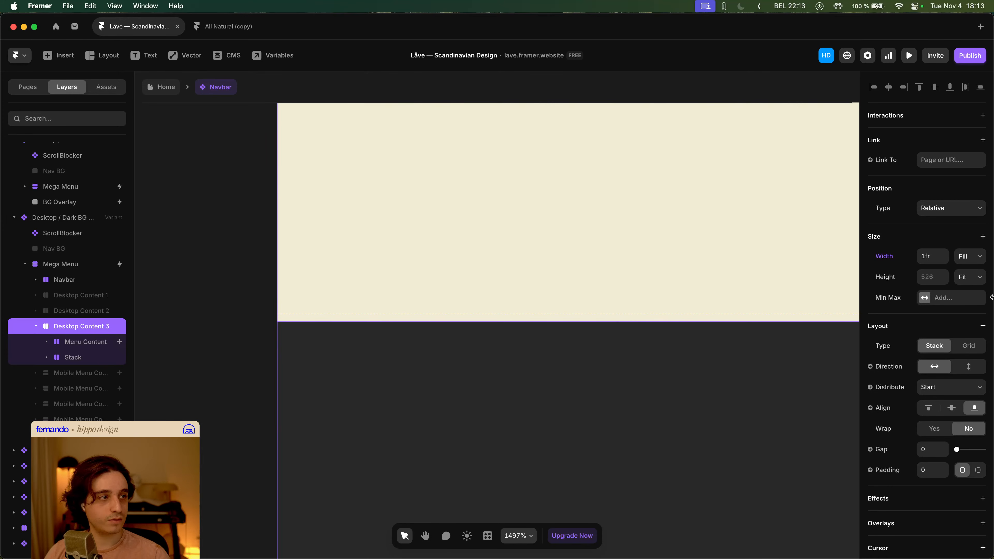
{"action": "left_click", "coordinate": [985, 279]}
{"action": "left_click", "coordinate": [979, 265]}
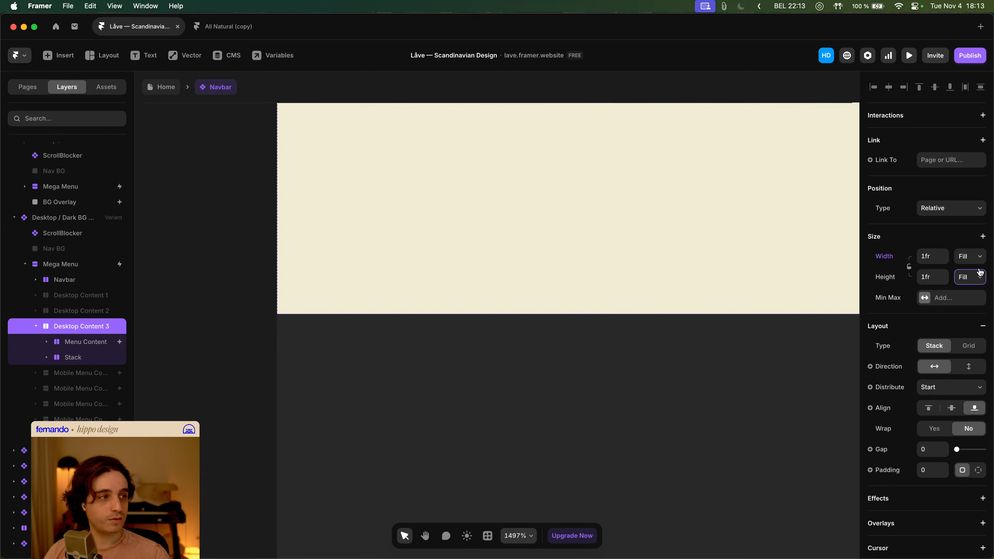
- Set the height of Desktop Content 2 in the Megamenu 2 variant to Fill
{"action": "left_click", "coordinate": [36, 327]}
{"action": "scroll", "coordinate": [266, 332], "scroll_direction": "down", "scroll_amount": 15}
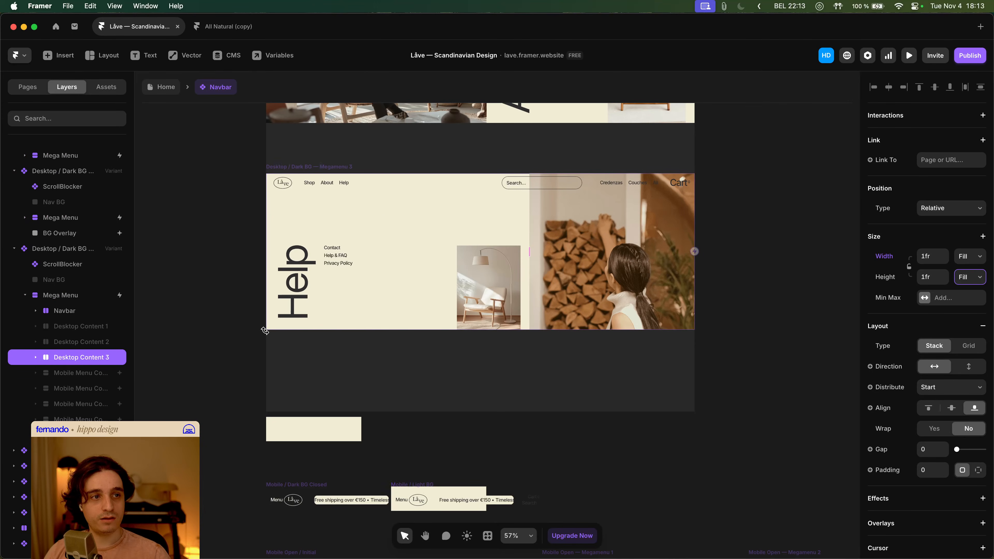
{"action": "scroll", "coordinate": [265, 185], "scroll_direction": "up", "scroll_amount": 15}
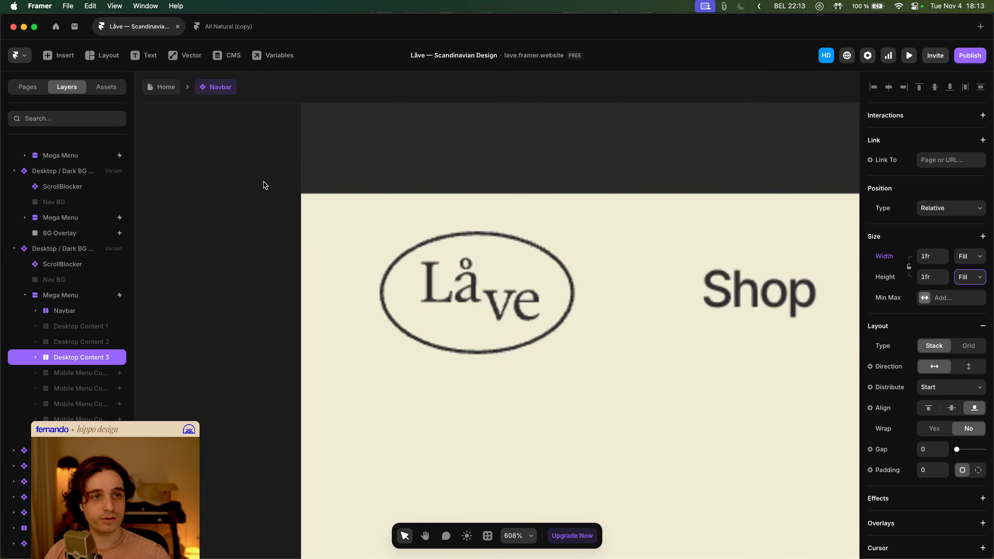
{"action": "scroll", "coordinate": [265, 186], "scroll_direction": "down", "scroll_amount": 20}
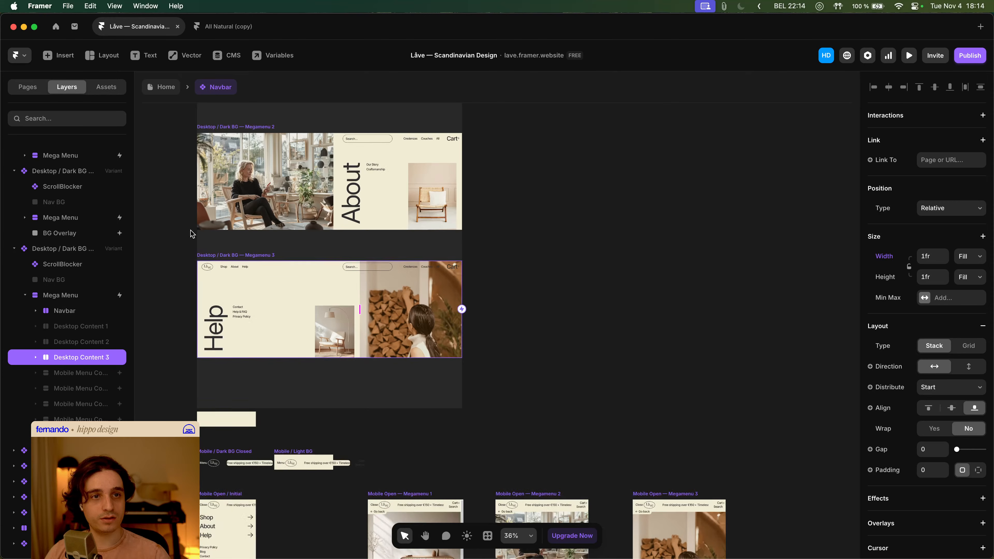
{"action": "left_click", "coordinate": [198, 227]}
{"action": "left_click", "coordinate": [36, 264]}
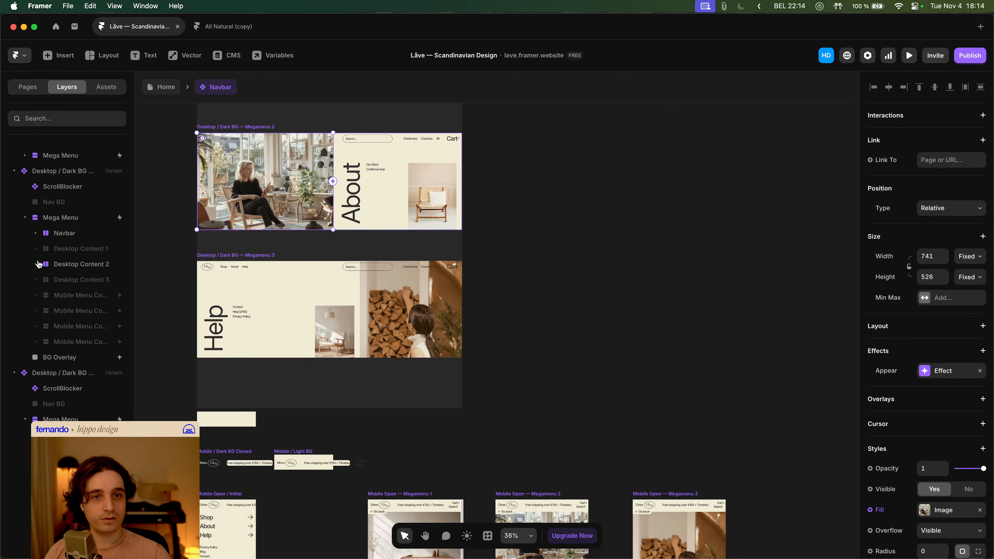
{"action": "left_click", "coordinate": [93, 268]}
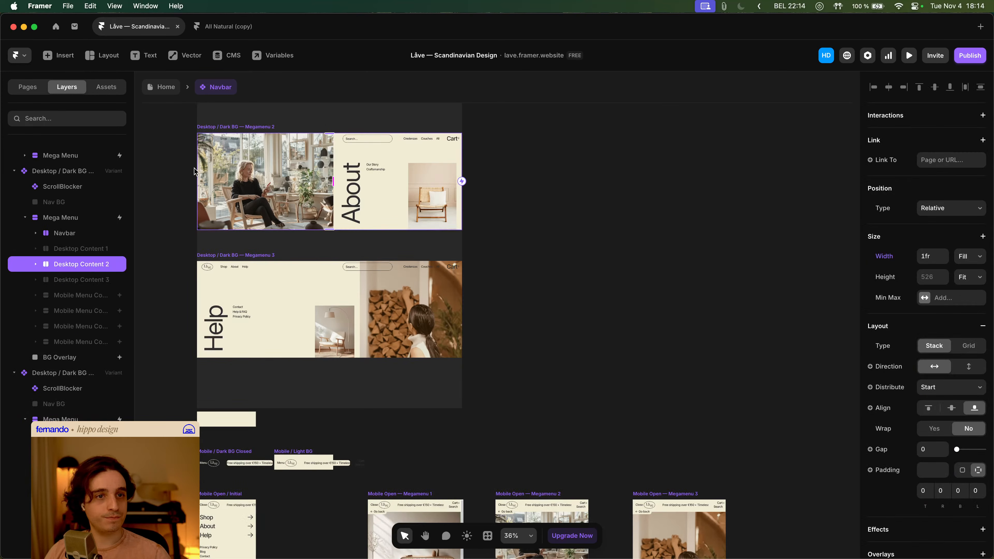
{"action": "scroll", "coordinate": [195, 172], "scroll_direction": "up", "scroll_amount": 10}
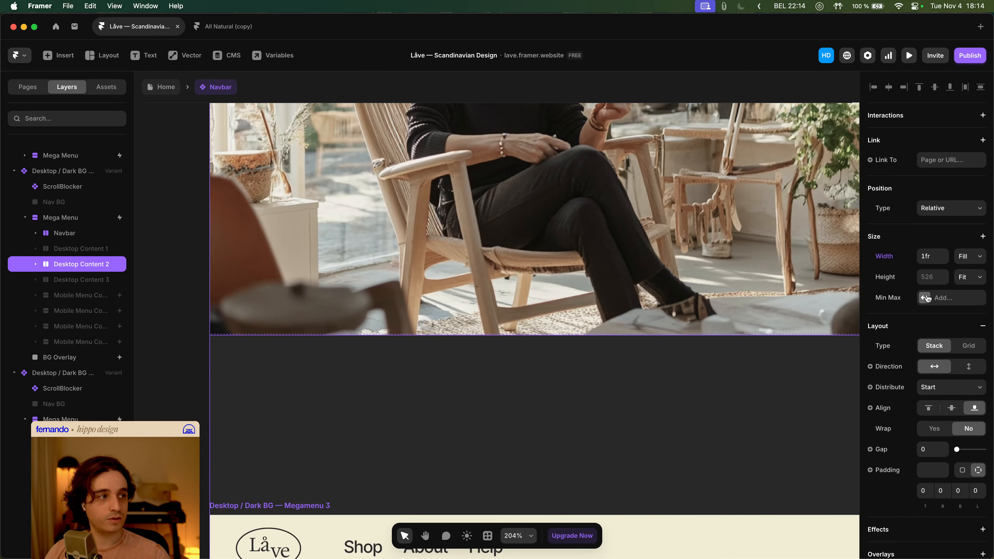
{"action": "left_click", "coordinate": [974, 277]}
{"action": "left_click", "coordinate": [975, 266]}
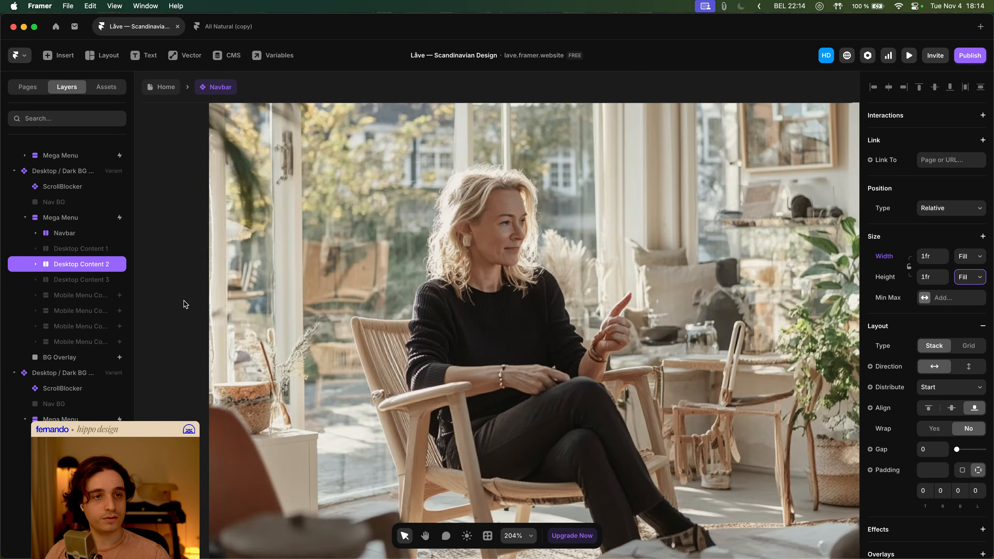
- Align the contents of Desktop Content 2 to the top
{"action": "scroll", "coordinate": [192, 293], "scroll_direction": "up", "scroll_amount": 5}
{"action": "scroll", "coordinate": [196, 281], "scroll_direction": "up", "scroll_amount": 6}
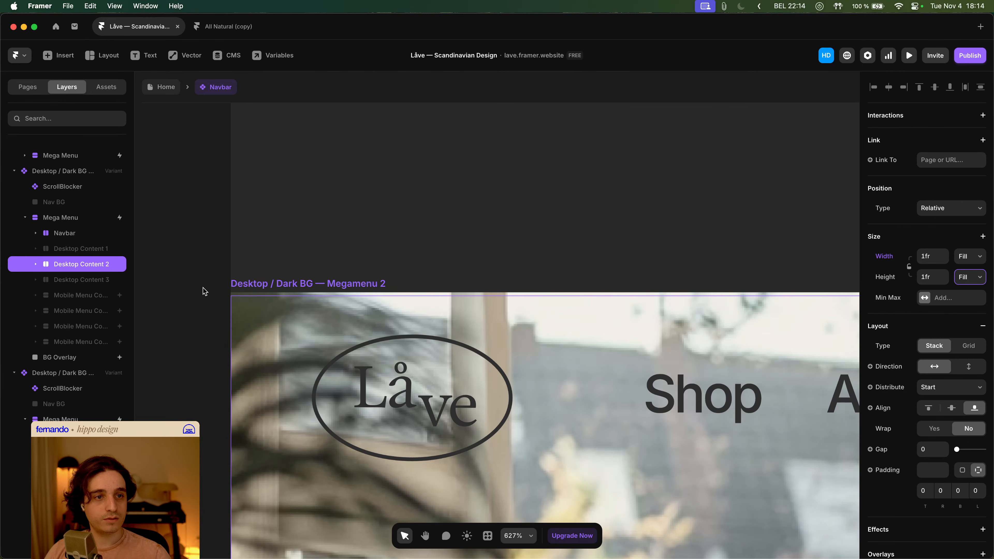
{"action": "left_click", "coordinate": [930, 408]}
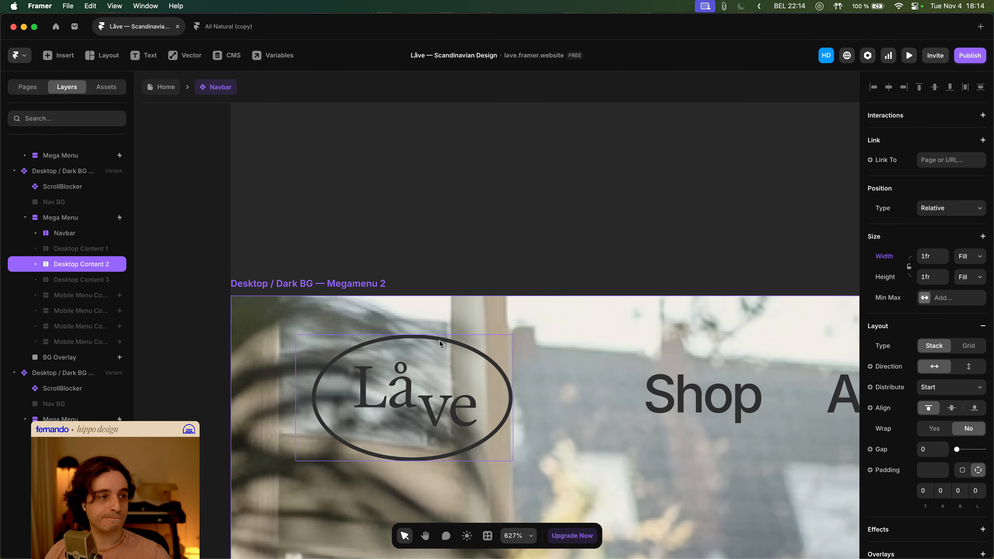
{"action": "scroll", "coordinate": [255, 345], "scroll_direction": "down", "scroll_amount": 4}
{"action": "scroll", "coordinate": [251, 353], "scroll_direction": "down", "scroll_amount": 8}
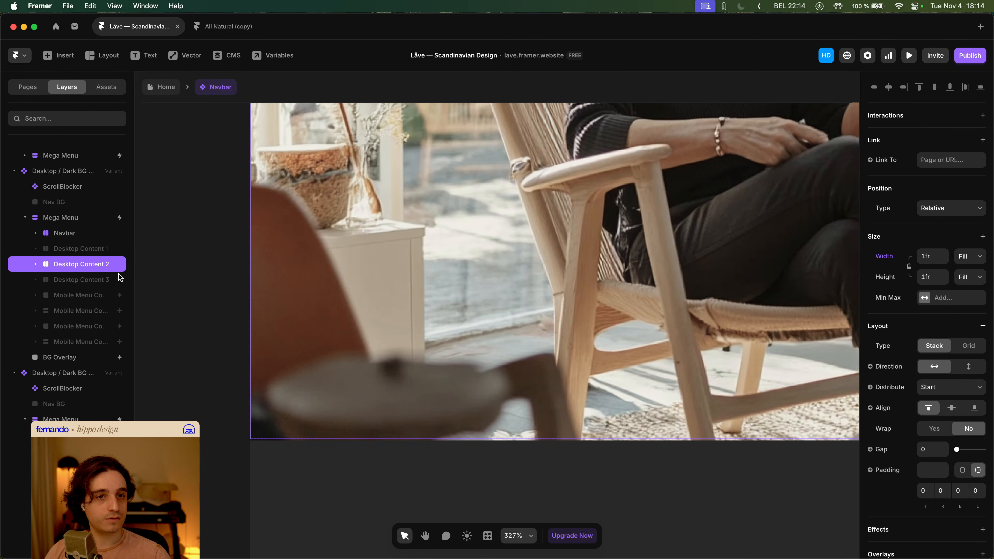
{"action": "left_click", "coordinate": [36, 264]}
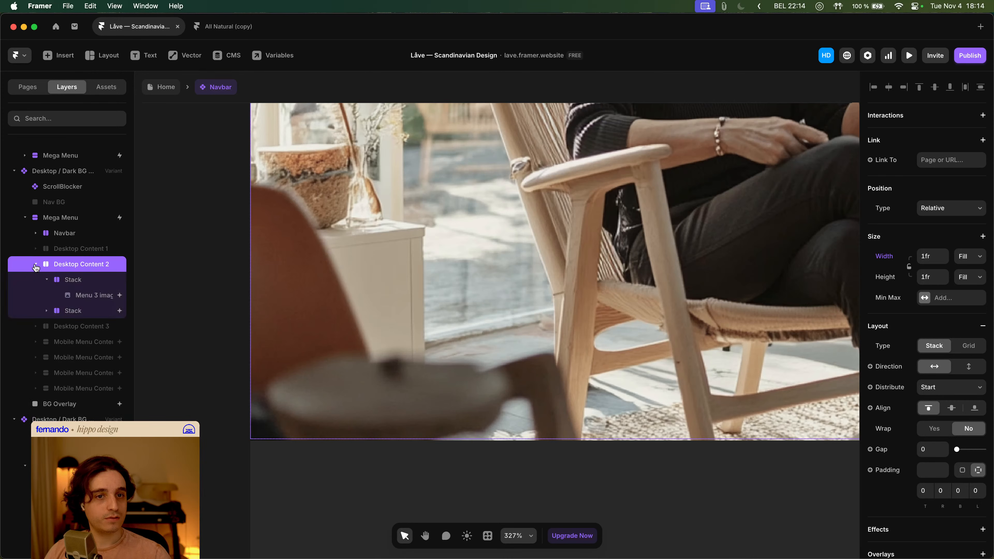
{"action": "left_click", "coordinate": [36, 265]}
{"action": "left_click", "coordinate": [36, 265]}
{"action": "left_click", "coordinate": [36, 266]}
{"action": "left_click", "coordinate": [67, 222]}
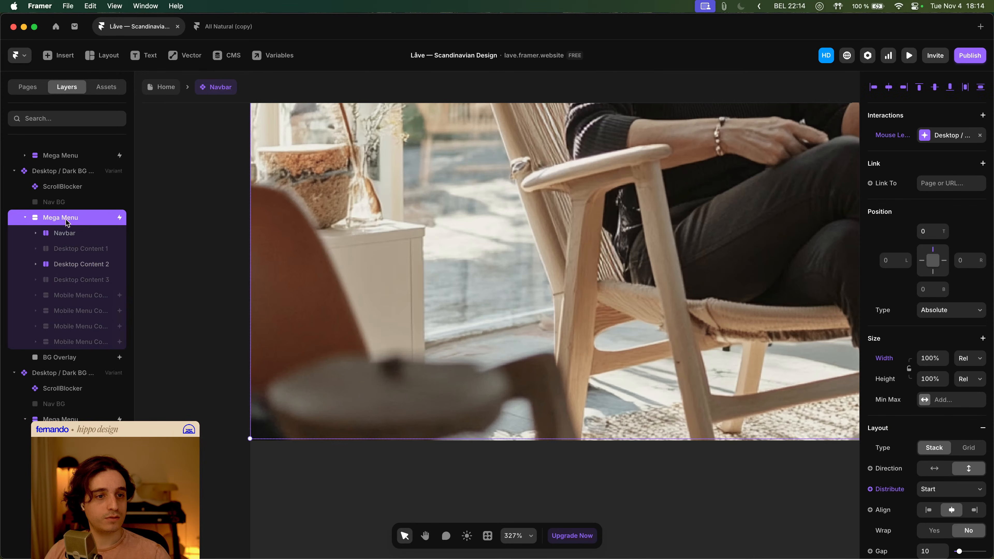
{"action": "left_click", "coordinate": [969, 387]}
{"action": "left_click", "coordinate": [825, 362]}
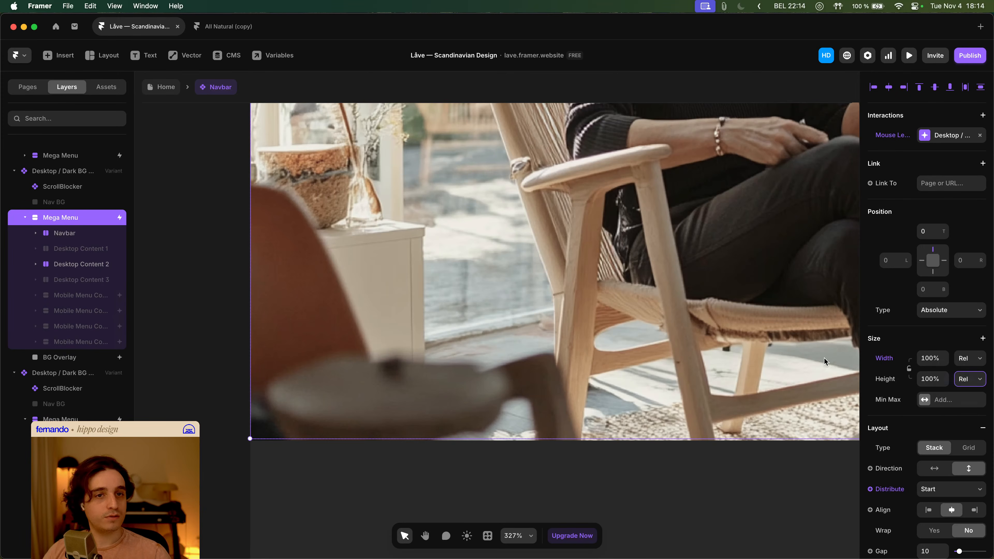
- Set the height of the image Stack inside Desktop Content 2 to Fill
{"action": "left_click", "coordinate": [78, 269]}
{"action": "left_click", "coordinate": [35, 265]}
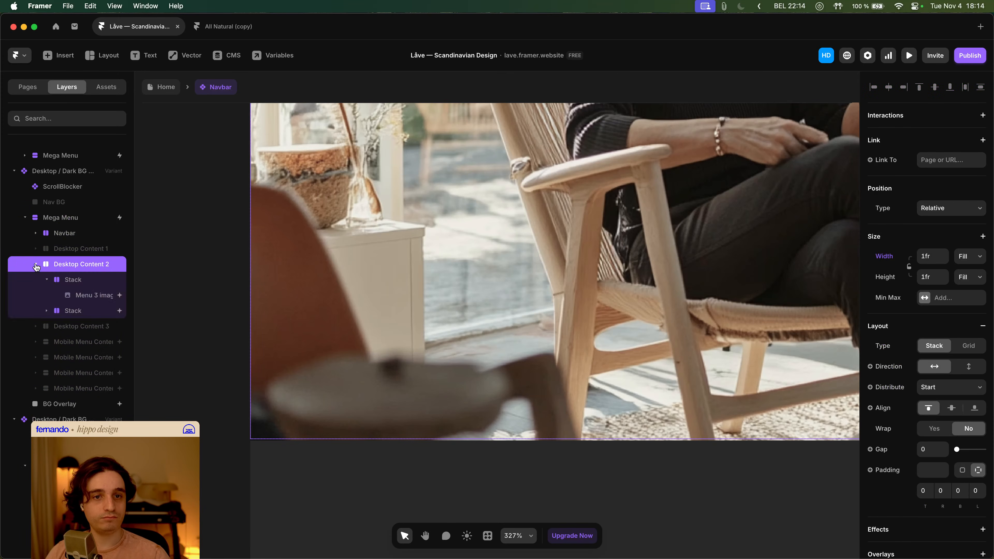
{"action": "left_click", "coordinate": [48, 280]}
{"action": "left_click", "coordinate": [80, 280]}
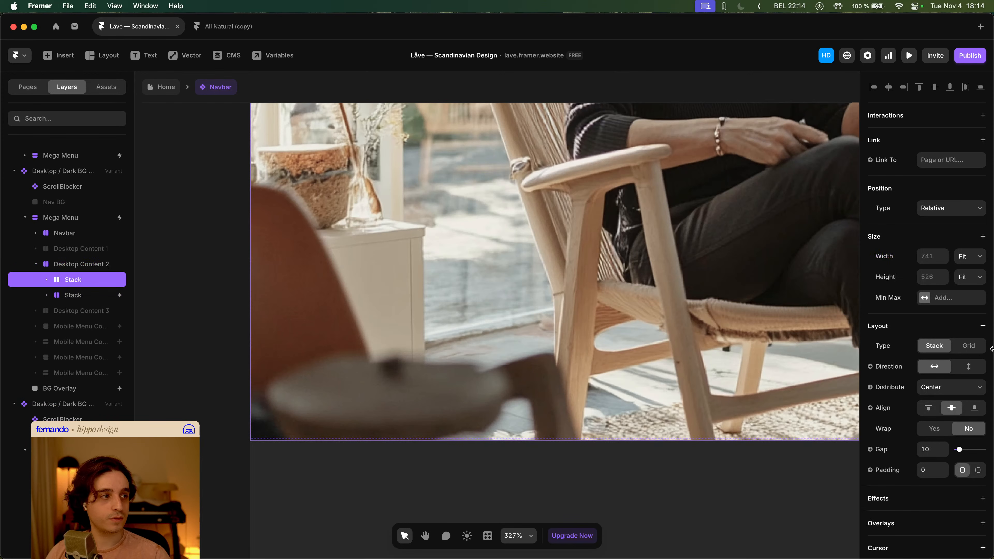
{"action": "left_click", "coordinate": [977, 281]}
{"action": "left_click", "coordinate": [967, 268]}
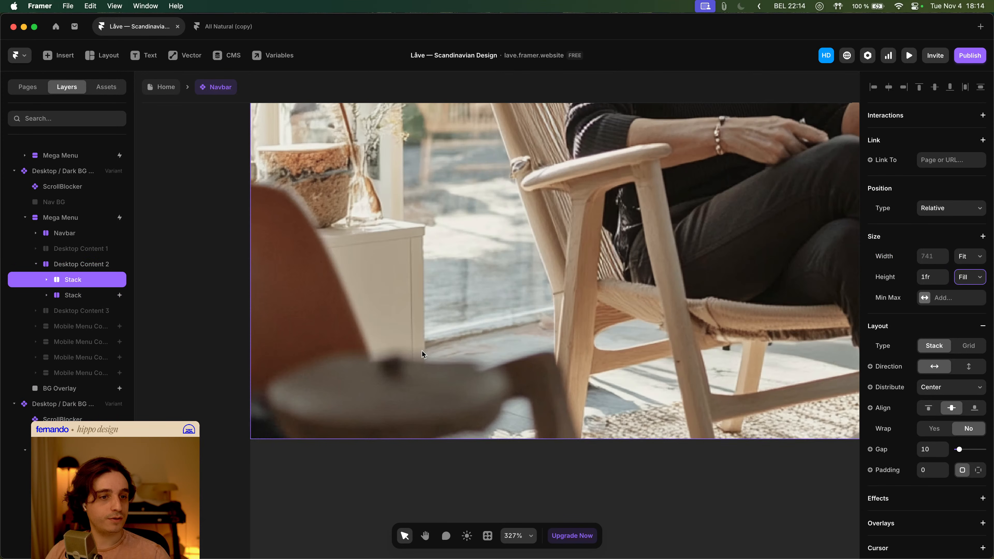
- Paste the copied style onto the Nav BG layer of the Megamenu 1 variant
{"action": "scroll", "coordinate": [362, 372], "scroll_direction": "down", "scroll_amount": 3}
{"action": "scroll", "coordinate": [361, 373], "scroll_direction": "up", "scroll_amount": 9}
{"action": "scroll", "coordinate": [254, 302], "scroll_direction": "up", "scroll_amount": 15}
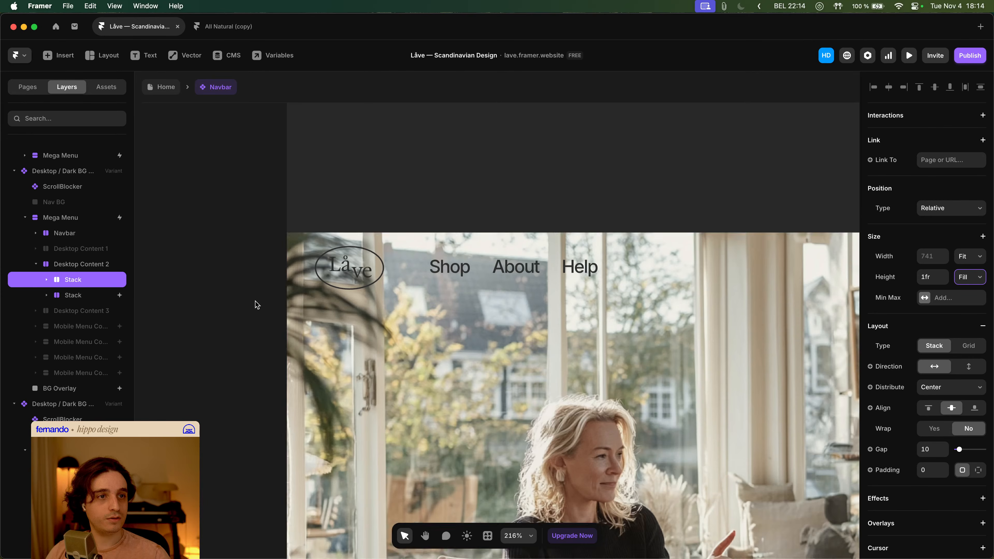
{"action": "left_click", "coordinate": [363, 301]}
{"action": "scroll", "coordinate": [363, 302], "scroll_direction": "up", "scroll_amount": 10}
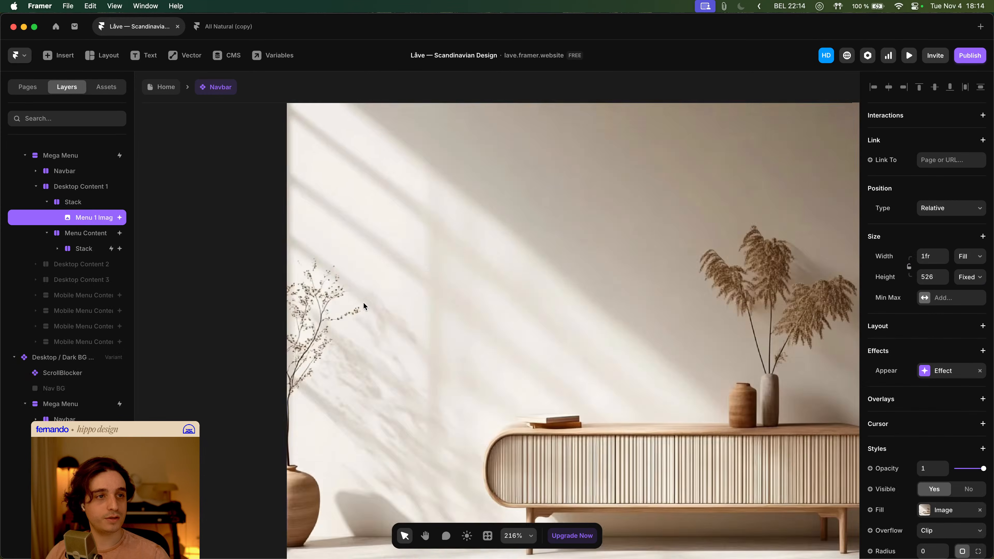
{"action": "left_click", "coordinate": [238, 320]}
{"action": "scroll", "coordinate": [234, 317], "scroll_direction": "down", "scroll_amount": 10}
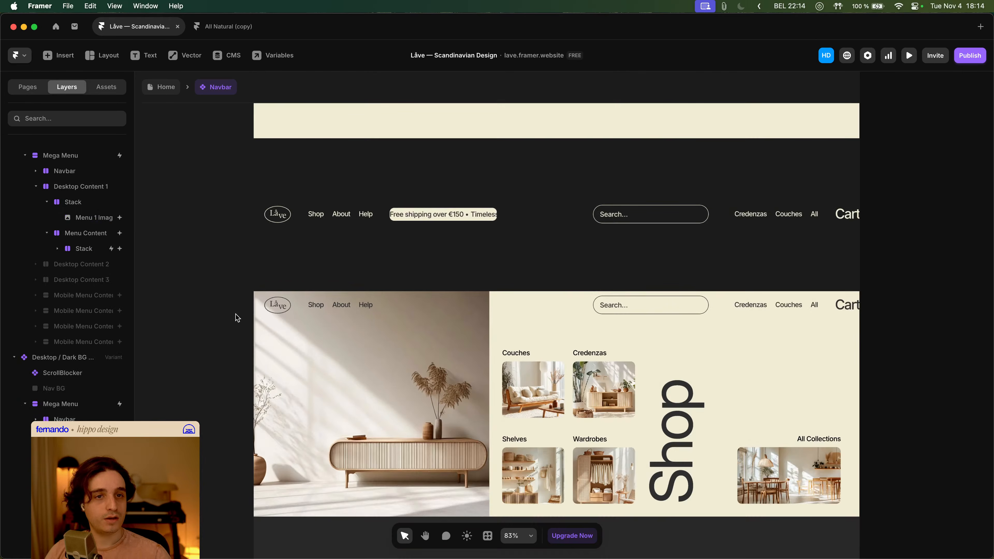
{"action": "left_click", "coordinate": [369, 378]}
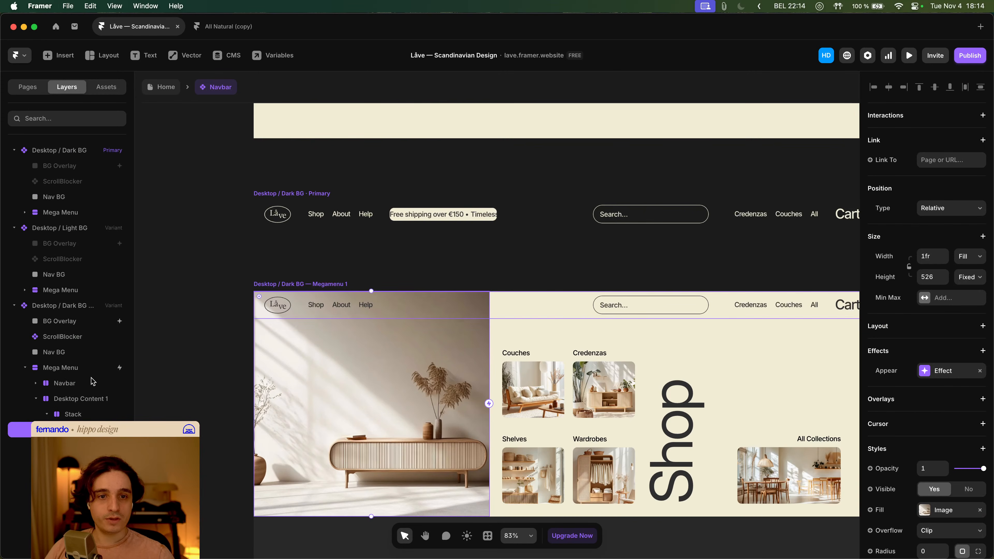
{"action": "right_click", "coordinate": [72, 351]}
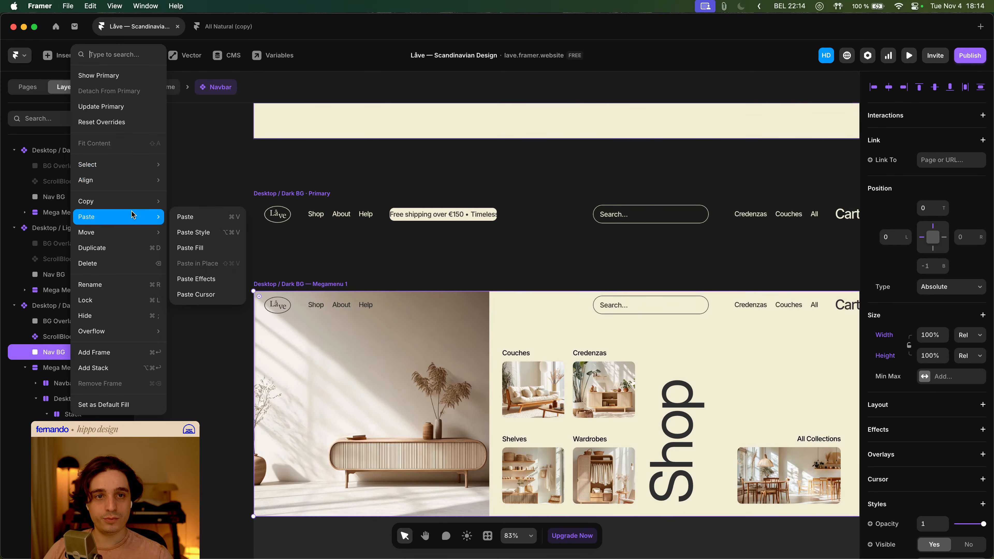
{"action": "left_click", "coordinate": [204, 222]}
- Paste the copied style onto the Megamenu 2 variant's Nav BG and set its height to 100%
{"action": "scroll", "coordinate": [349, 310], "scroll_direction": "down", "scroll_amount": 10}
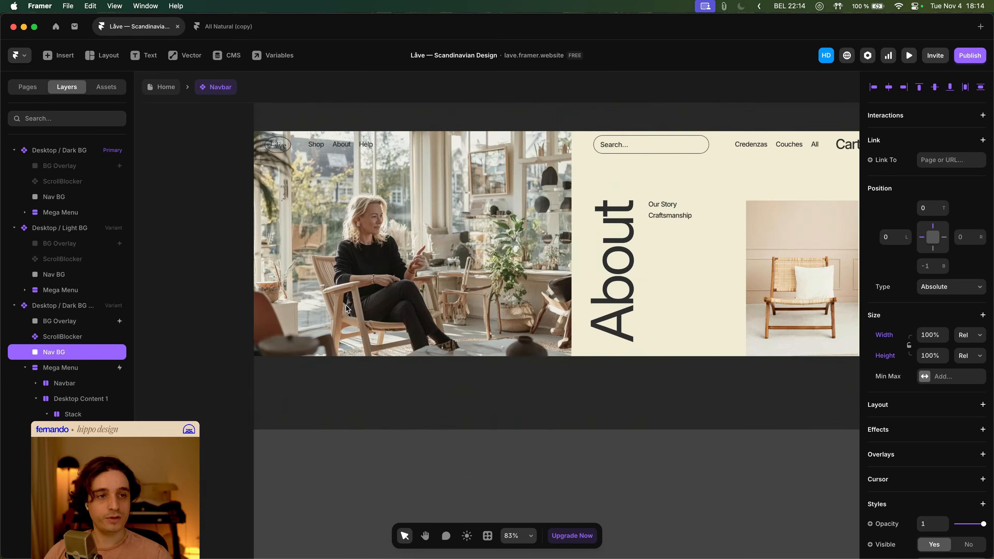
{"action": "left_click", "coordinate": [354, 276], "text": "super"}
{"action": "scroll", "coordinate": [69, 365], "scroll_direction": "down", "scroll_amount": 2}
{"action": "scroll", "coordinate": [84, 368], "scroll_direction": "down", "scroll_amount": 5}
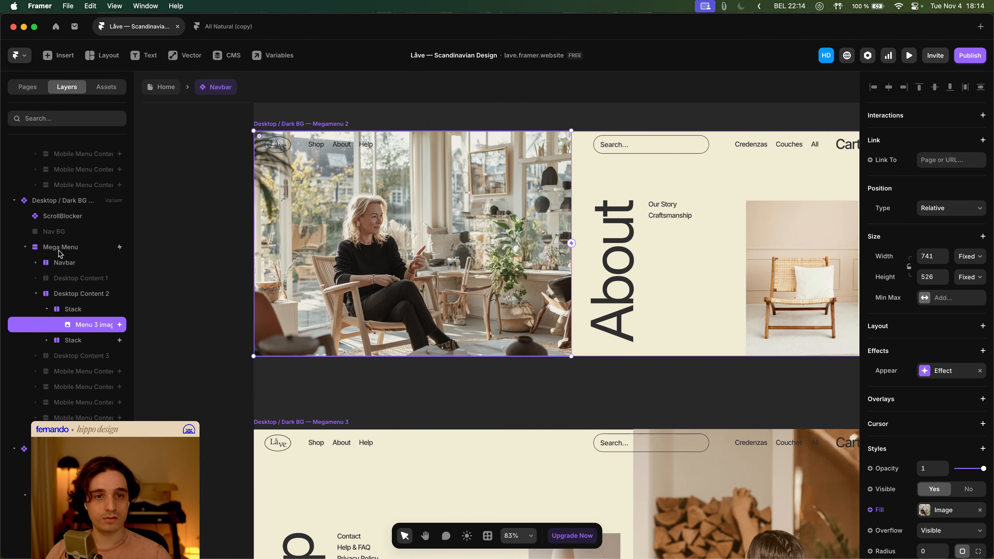
{"action": "left_click", "coordinate": [58, 231]}
{"action": "right_click", "coordinate": [62, 231]}
{"action": "mouse_move", "coordinate": [125, 346]}
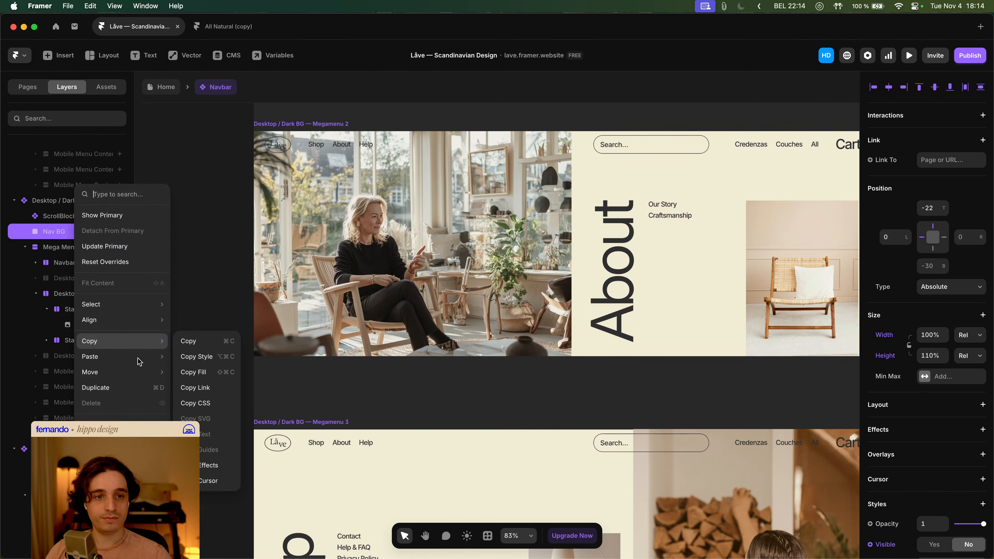
{"action": "left_click", "coordinate": [213, 372]}
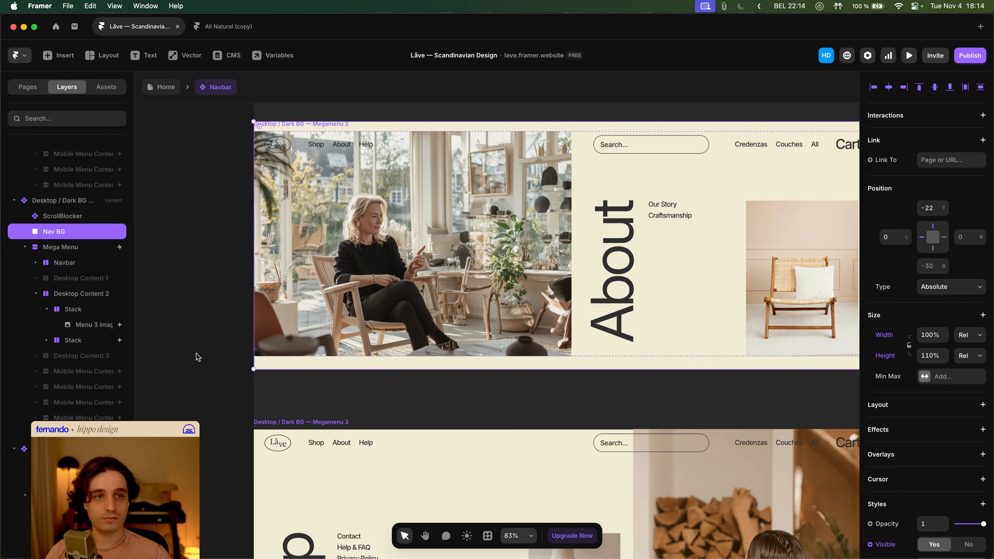
{"action": "key", "text": "alt+w"}
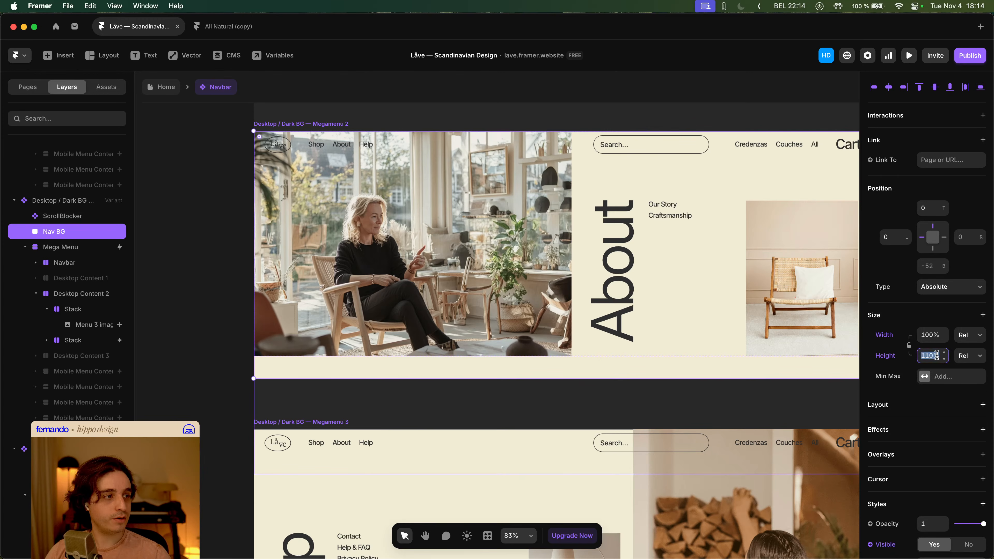
{"action": "key", "text": "Return"}
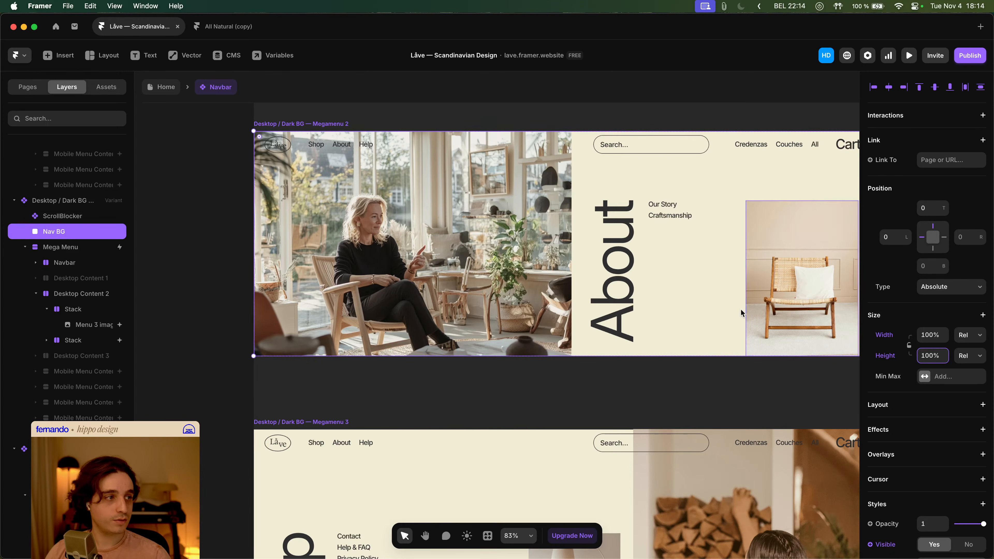
- Paste the copied style onto the Megamenu 3 variant's Nav BG and set its height to 100%
{"action": "scroll", "coordinate": [213, 373], "scroll_direction": "down", "scroll_amount": 1}
{"action": "scroll", "coordinate": [215, 372], "scroll_direction": "down", "scroll_amount": 5}
{"action": "left_click", "coordinate": [340, 382]}
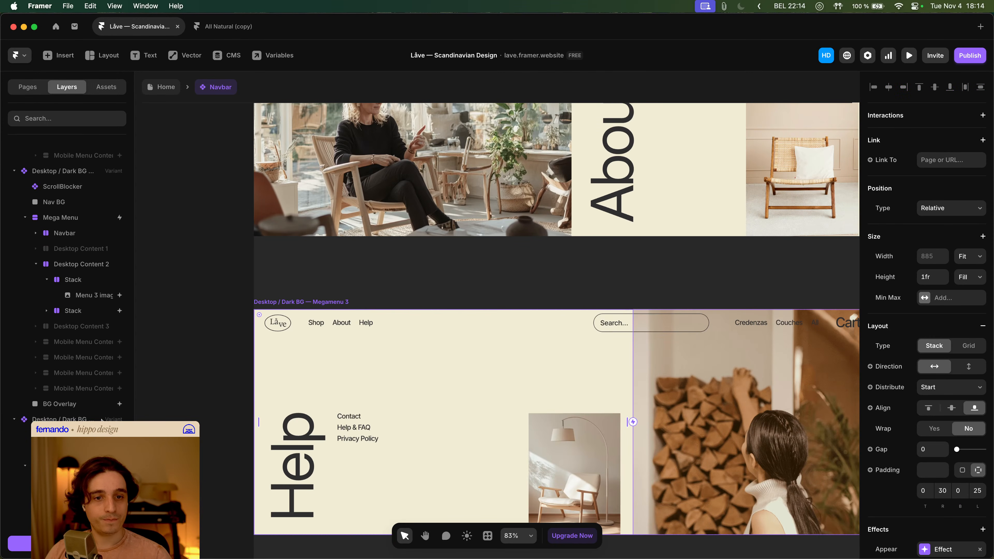
{"action": "right_click", "coordinate": [63, 286]}
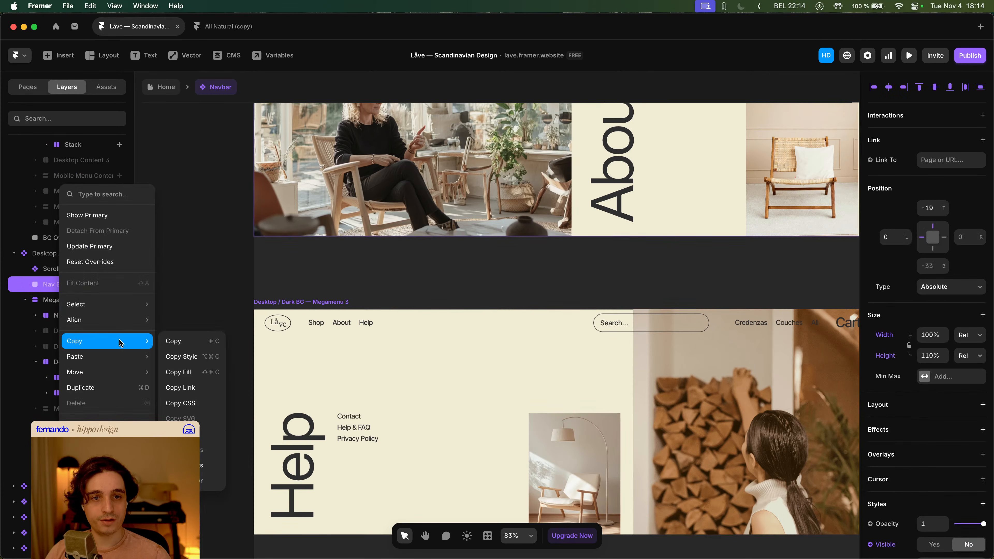
{"action": "mouse_move", "coordinate": [139, 357]}
{"action": "left_click", "coordinate": [196, 378]}
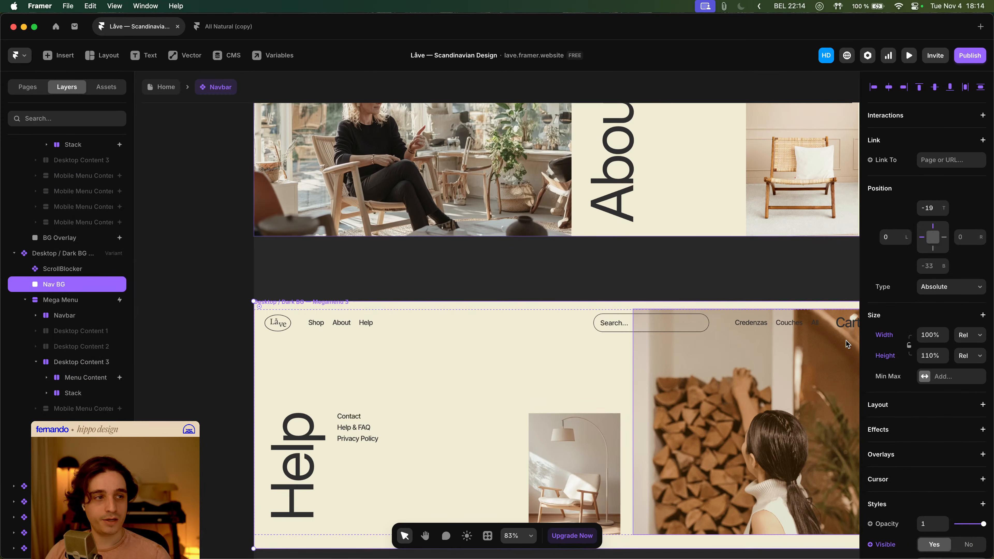
{"action": "left_click_drag", "start_coordinate": [847, 344], "coordinate": [810, 350]}
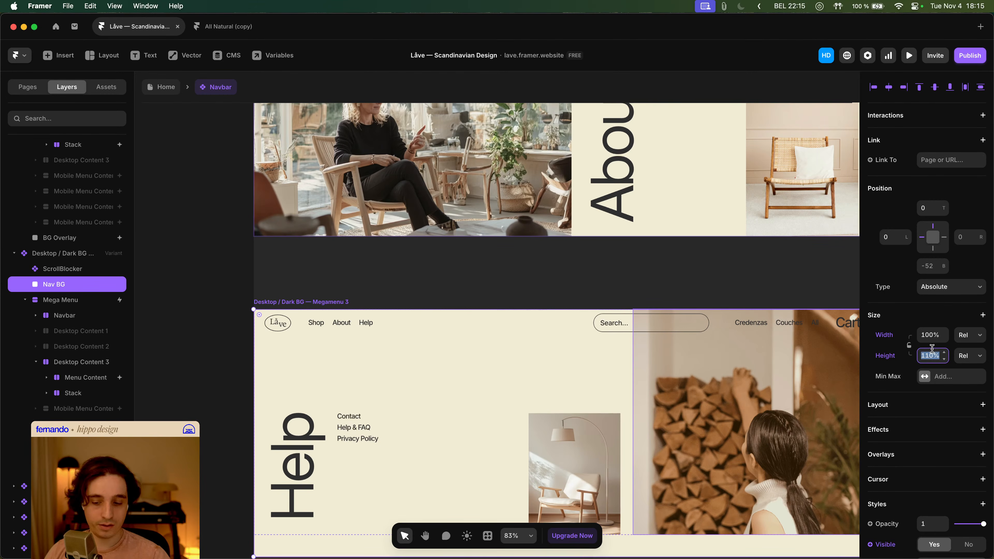
{"action": "type", "text": "10%"}
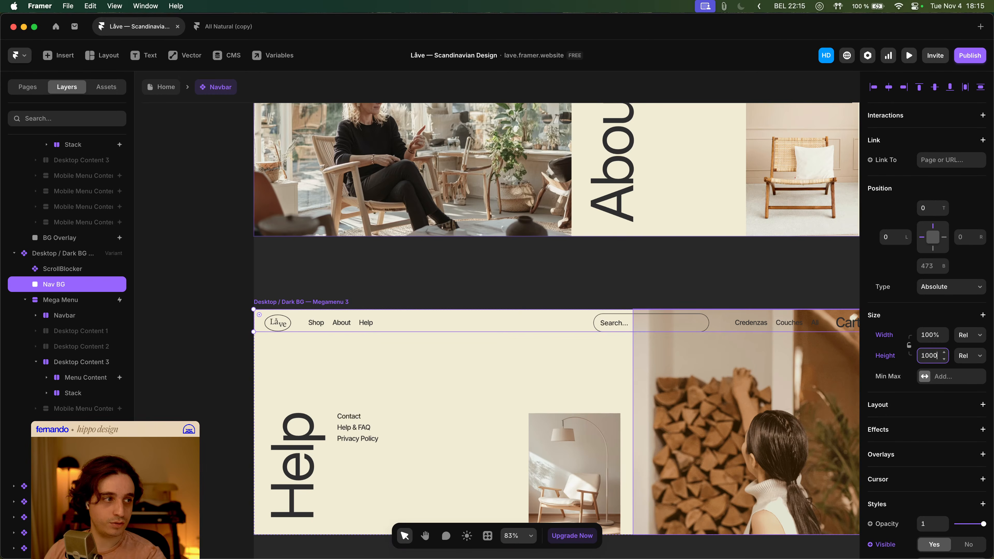
{"action": "key", "text": "Return"}
{"action": "type", "text": "100%"}
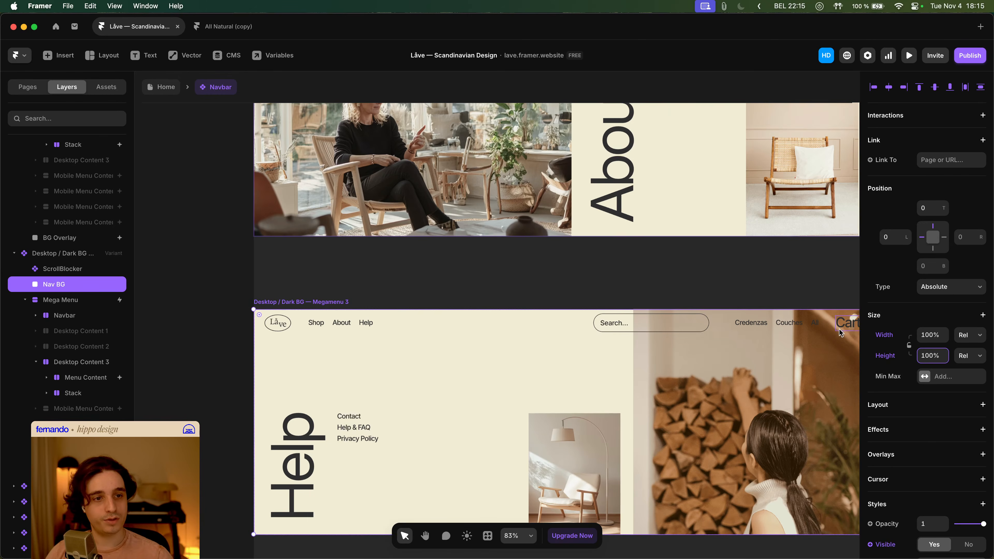
- Return to the Home page and preview the site
{"action": "left_click", "coordinate": [186, 327]}
{"action": "left_click", "coordinate": [169, 85]}
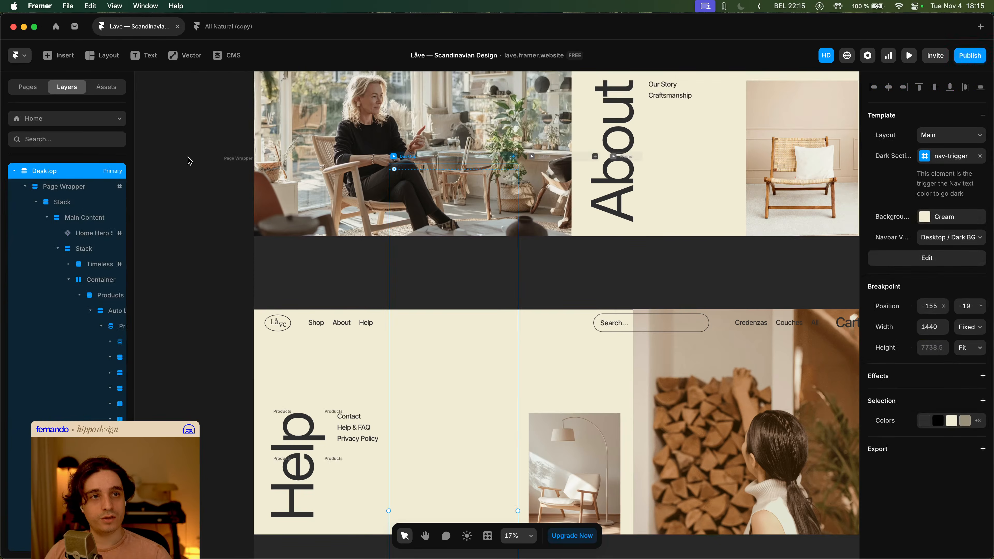
{"action": "left_click", "coordinate": [395, 157]}
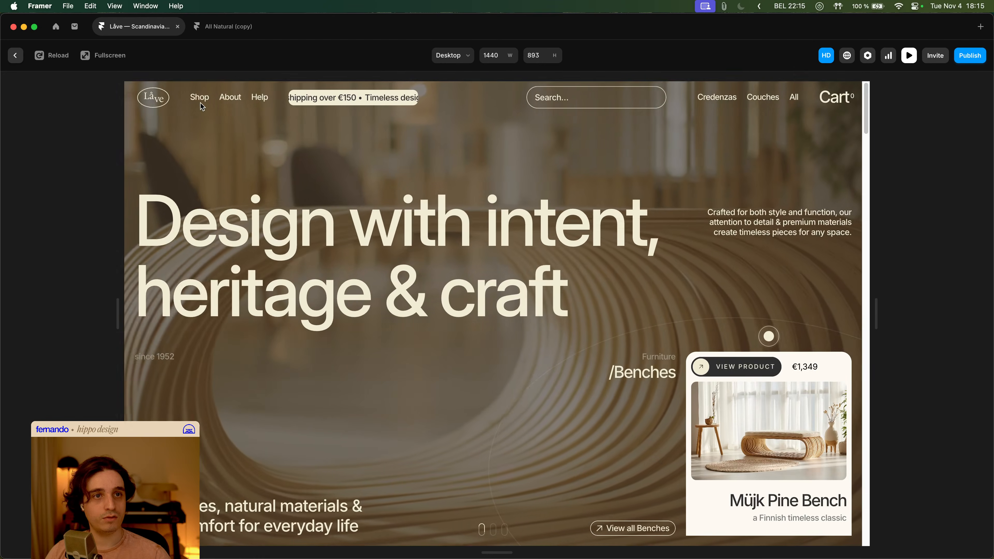
- Preview the site and hover the Shop and About links to check the mega menu backgrounds
{"action": "mouse_move", "coordinate": [201, 99]}
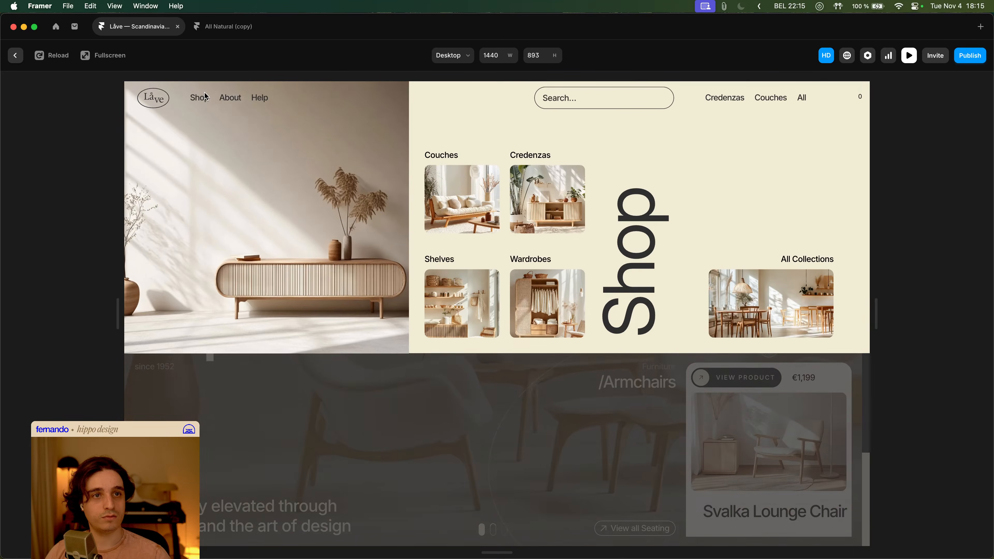
{"action": "mouse_move", "coordinate": [268, 101]}
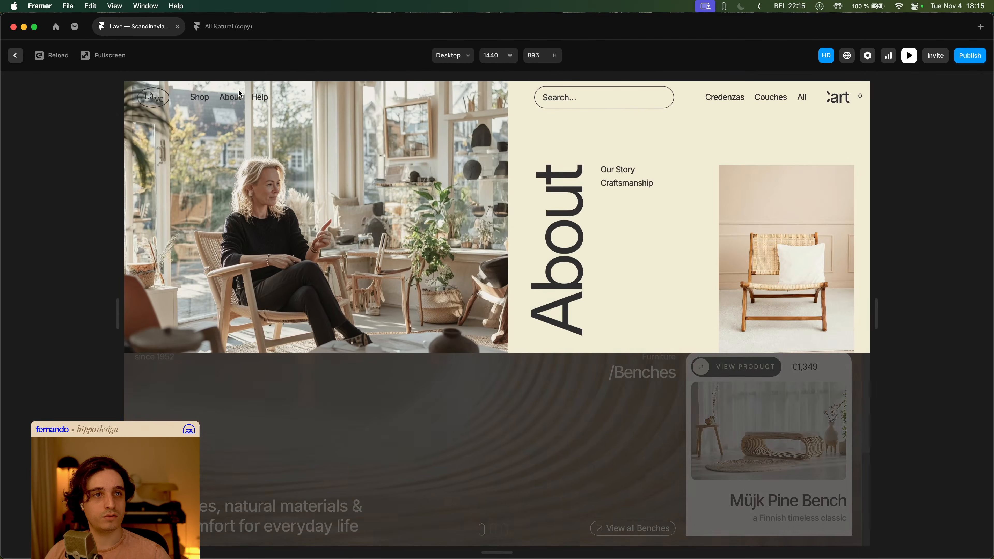
{"action": "key", "text": "super+p"}
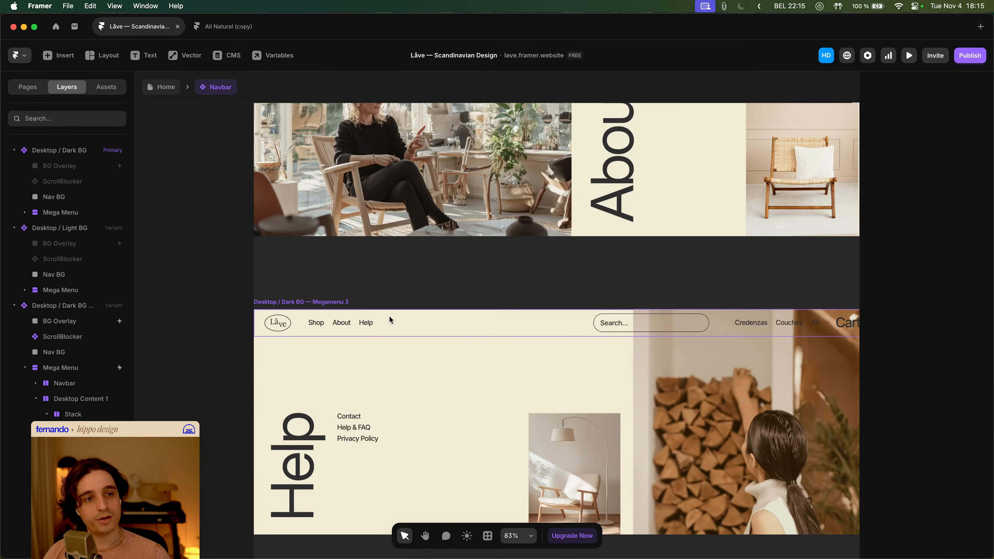
- Open the Navbar component and select the Nav BG layer of the Megamenu 1 variant
{"action": "left_click", "coordinate": [389, 316]}
{"action": "key", "text": "super+;"}
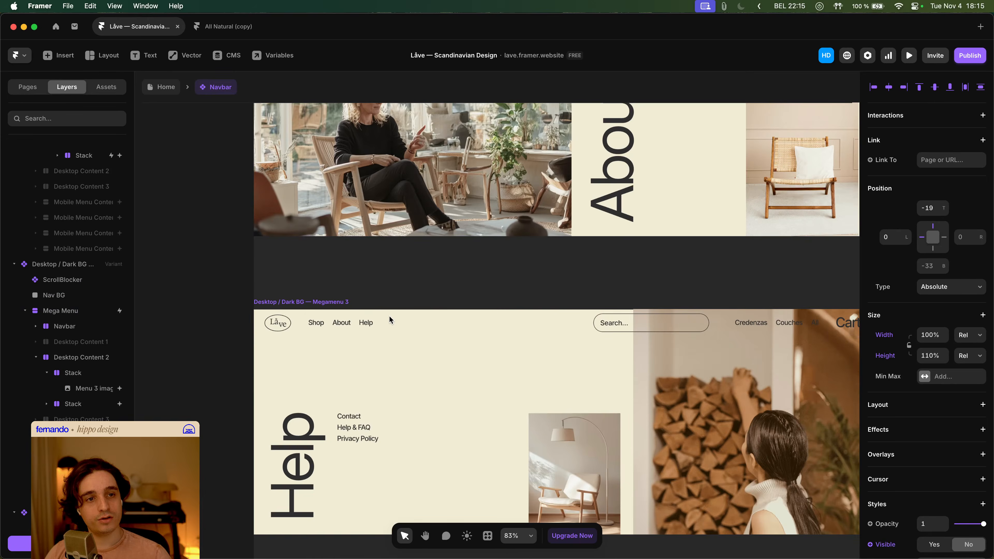
{"action": "left_click", "coordinate": [361, 314]}
{"action": "key", "text": "super+;"}
{"action": "left_click", "coordinate": [361, 314]}
{"action": "scroll", "coordinate": [361, 314], "scroll_direction": "down", "scroll_amount": 5}
{"action": "key", "text": "Escape"}
{"action": "left_click", "coordinate": [378, 314]}
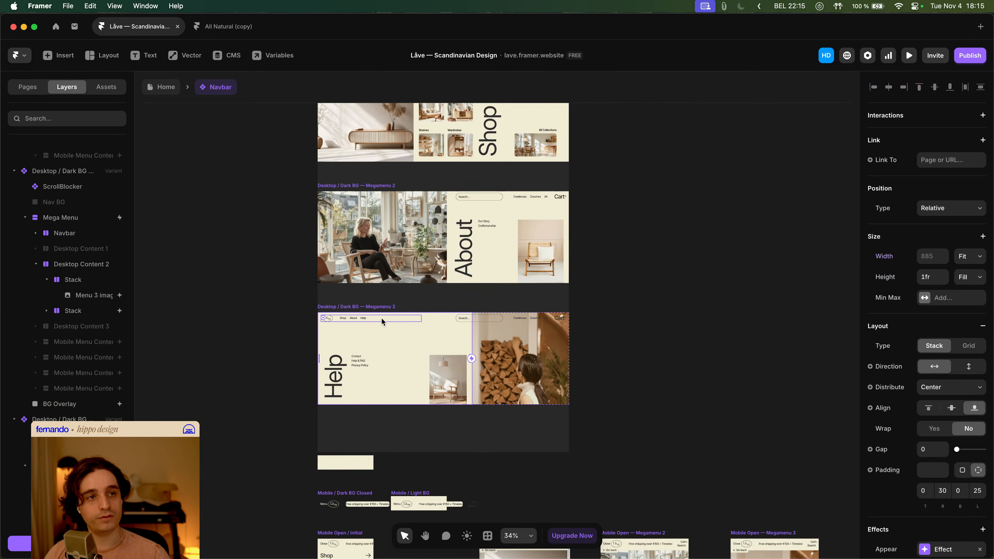
{"action": "scroll", "coordinate": [382, 318], "scroll_direction": "up", "scroll_amount": 3}
{"action": "left_click", "coordinate": [386, 325]}
{"action": "left_click", "coordinate": [391, 167]}
{"action": "left_click", "coordinate": [394, 330]}
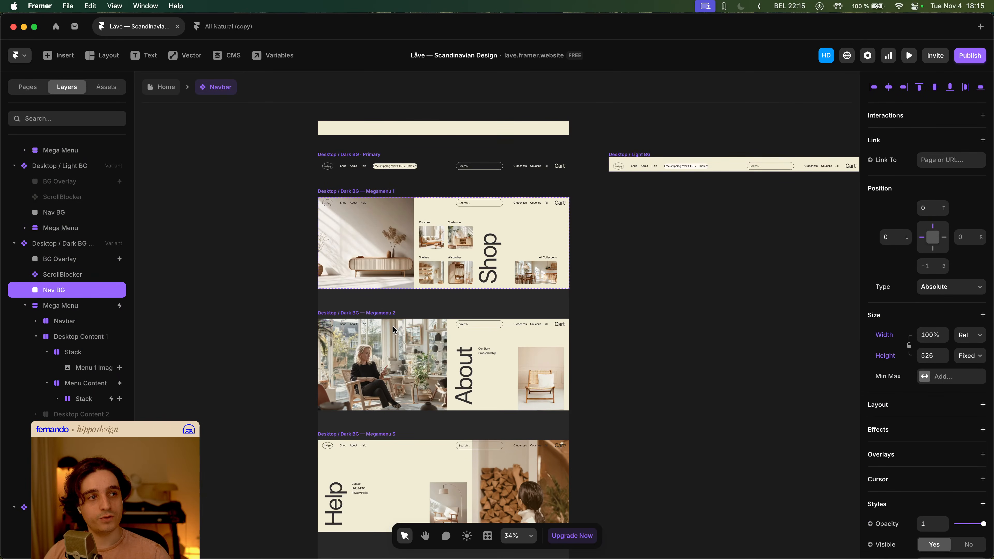
- Undo and redo the latest Nav BG edits on the Megamenu 1 variant
{"action": "key", "text": "super+z"}
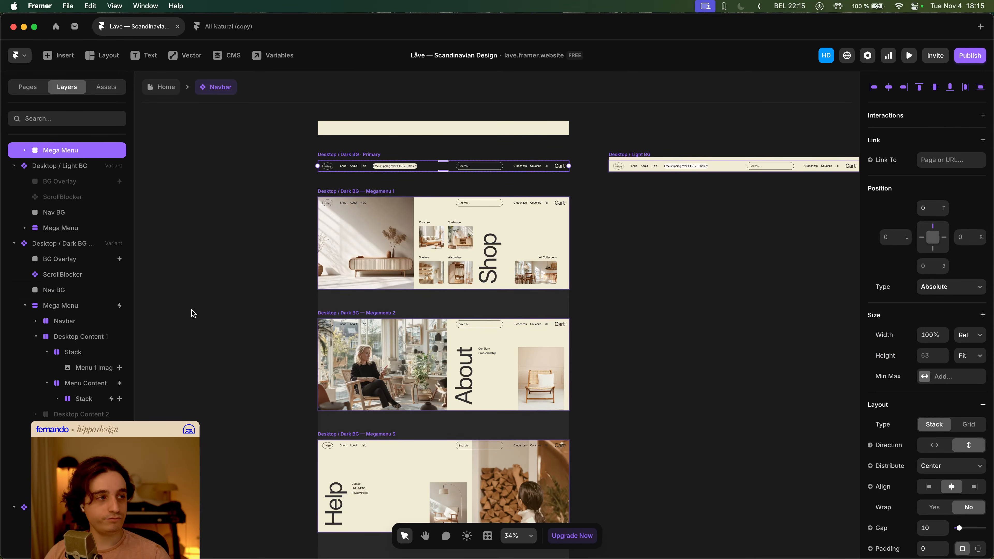
{"action": "key", "text": "super+z"}
{"action": "key", "text": "super+shift+z"}
{"action": "key", "text": "super+shift+z"}
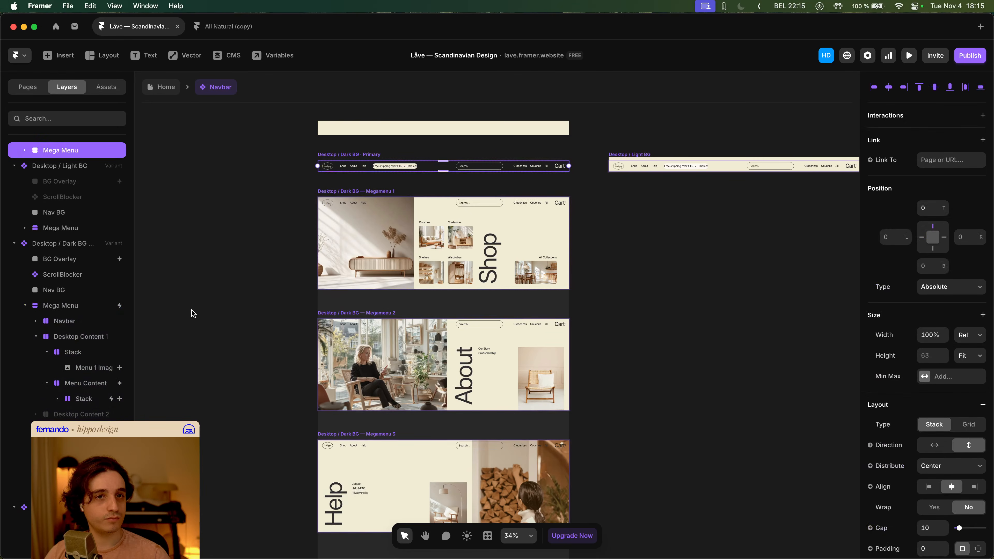
{"action": "key", "text": "super+z"}
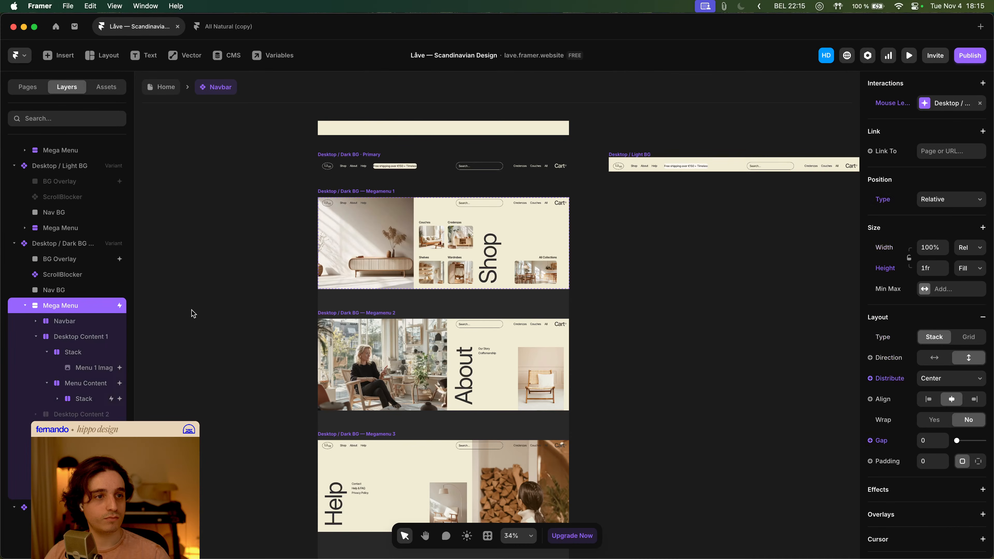
{"action": "key", "text": "super+shift+z"}
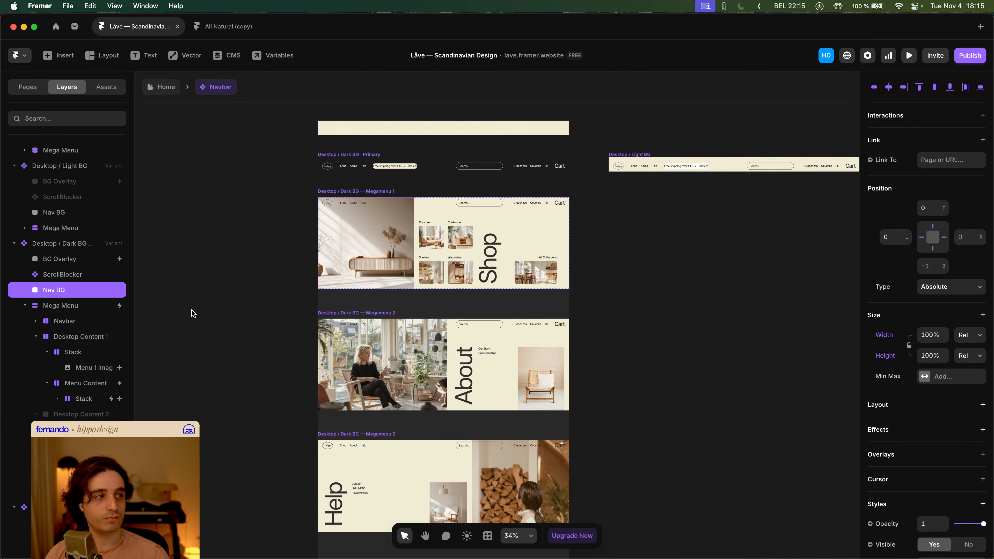
- Return to the Home page and preview the About and Shop mega menus
{"action": "left_click", "coordinate": [170, 86]}
{"action": "left_click", "coordinate": [395, 156]}
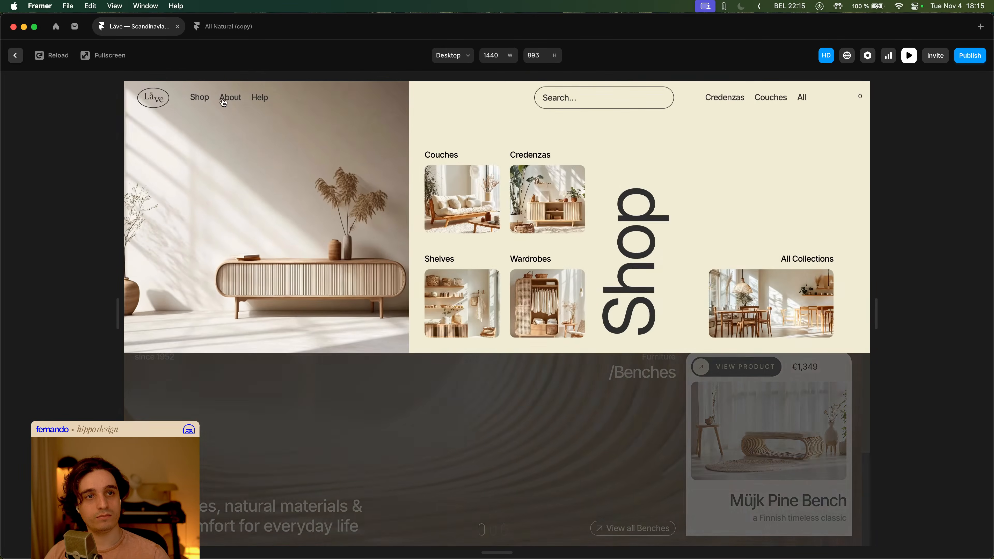
{"action": "mouse_move", "coordinate": [234, 102]}
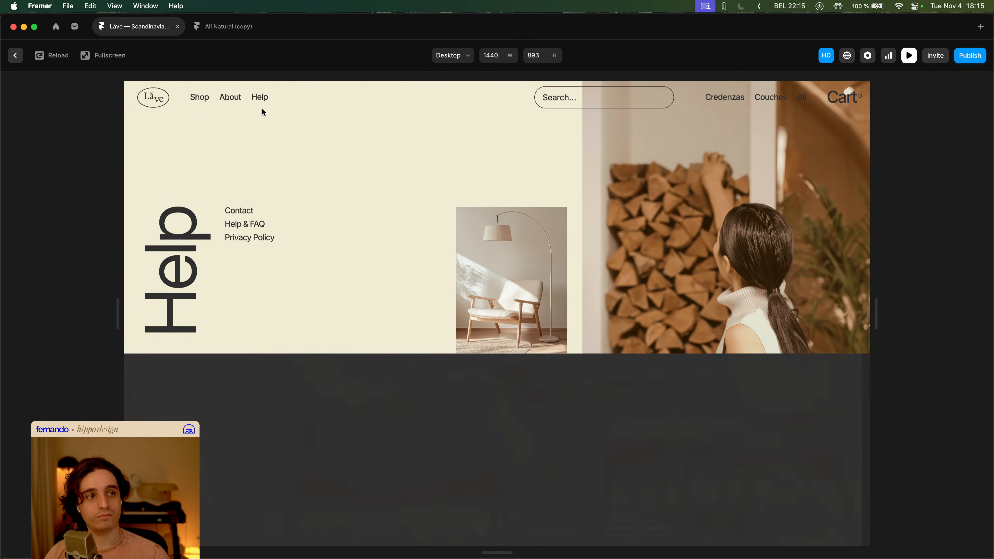
{"action": "mouse_move", "coordinate": [194, 104]}
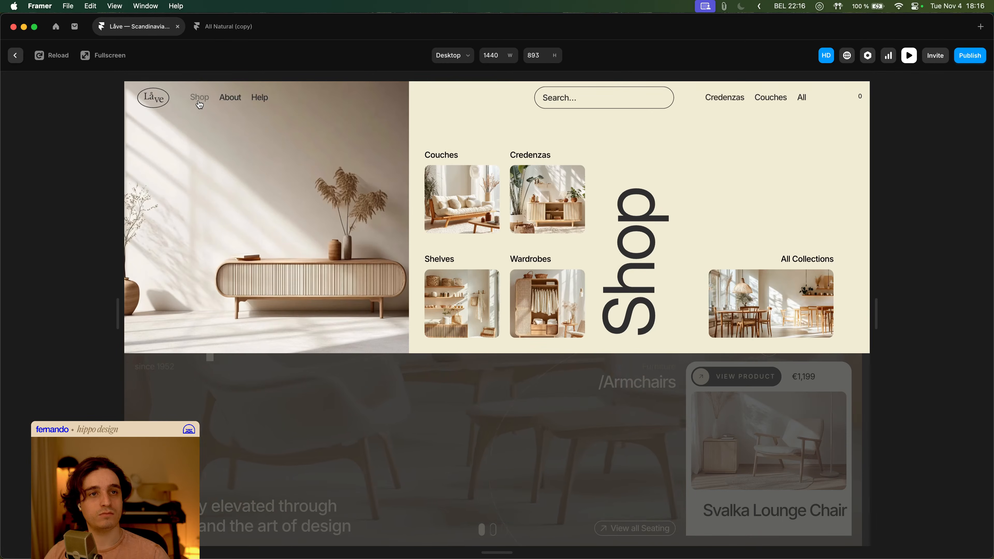
{"action": "mouse_move", "coordinate": [231, 101]}
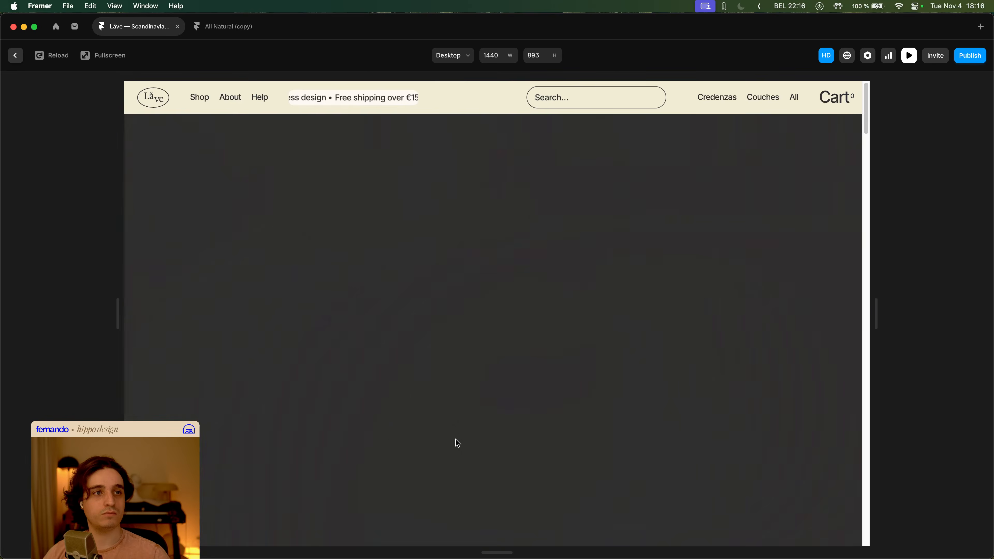
{"action": "key", "text": "super+p"}
- Undo the last Nav BG change and compare the Nav BG layers of the Primary, Light BG and Megamenu 1 variants
{"action": "key", "text": "super+z"}
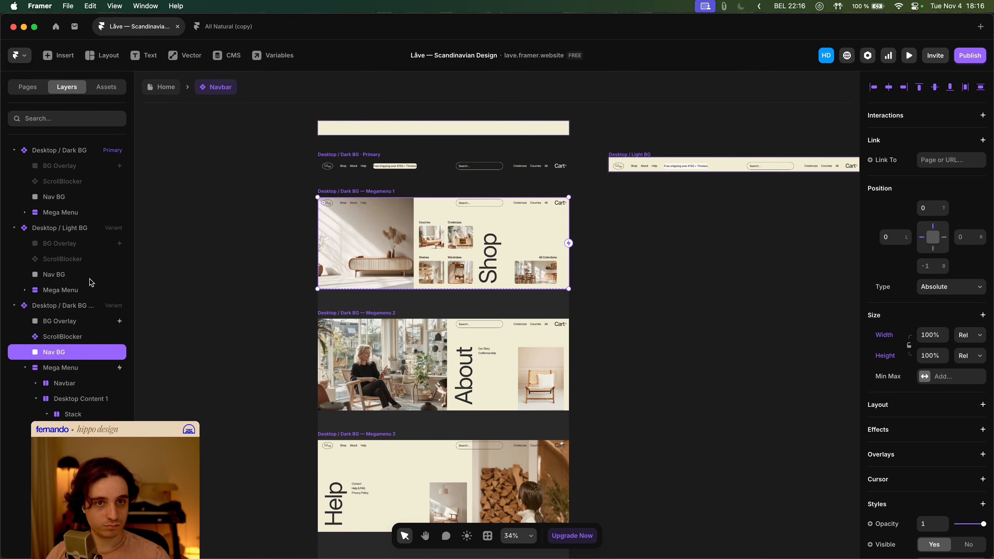
{"action": "left_click", "coordinate": [79, 278]}
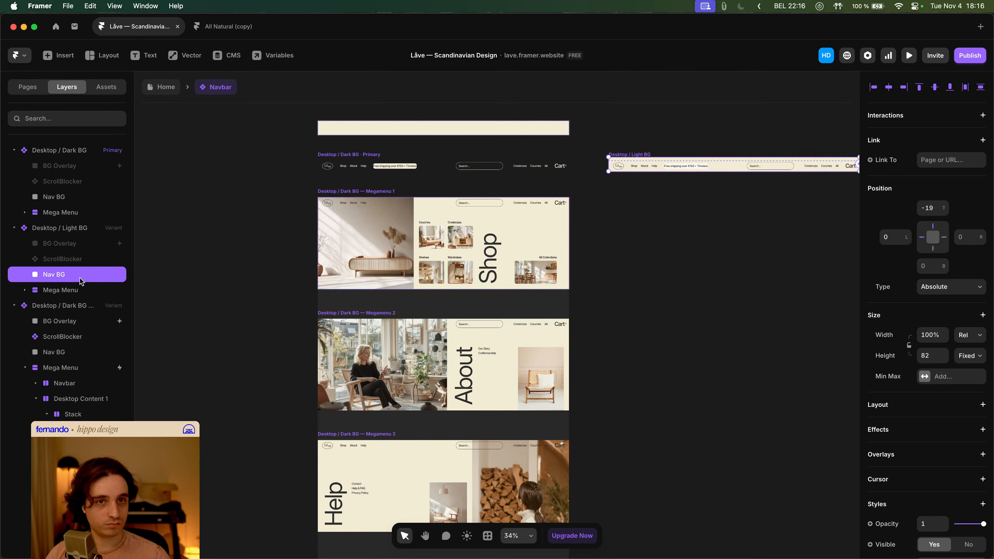
{"action": "left_click", "coordinate": [83, 197]}
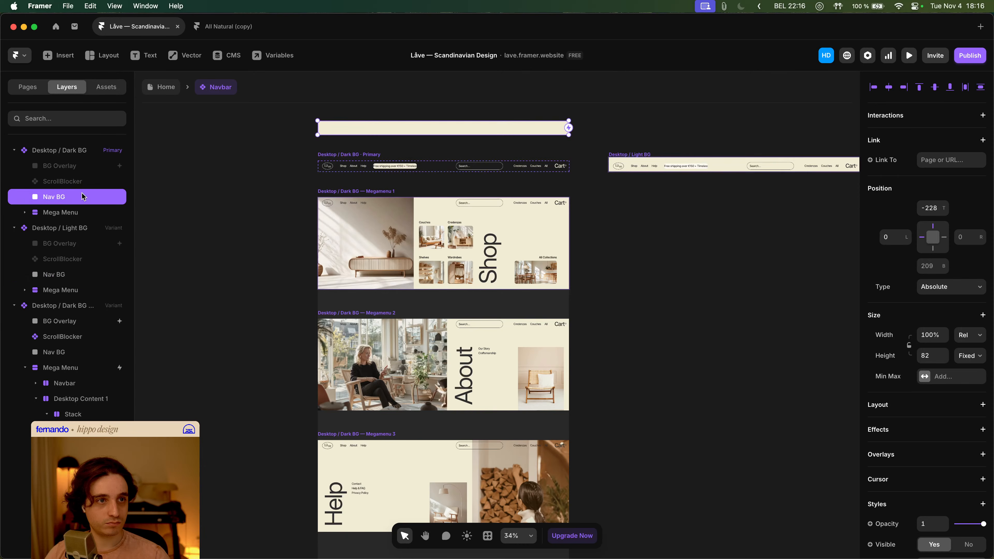
{"action": "left_click", "coordinate": [72, 356]}
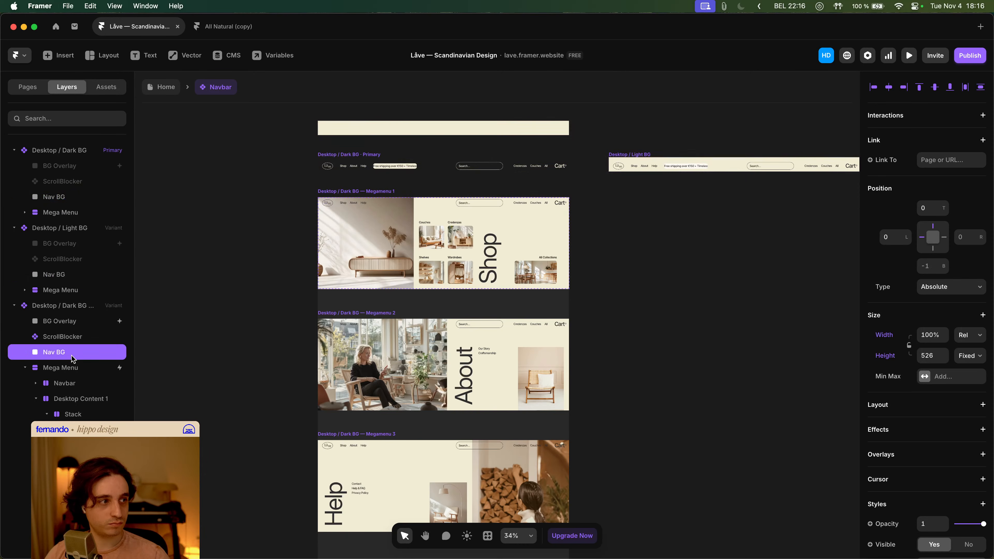
{"action": "key", "text": "Tab"}
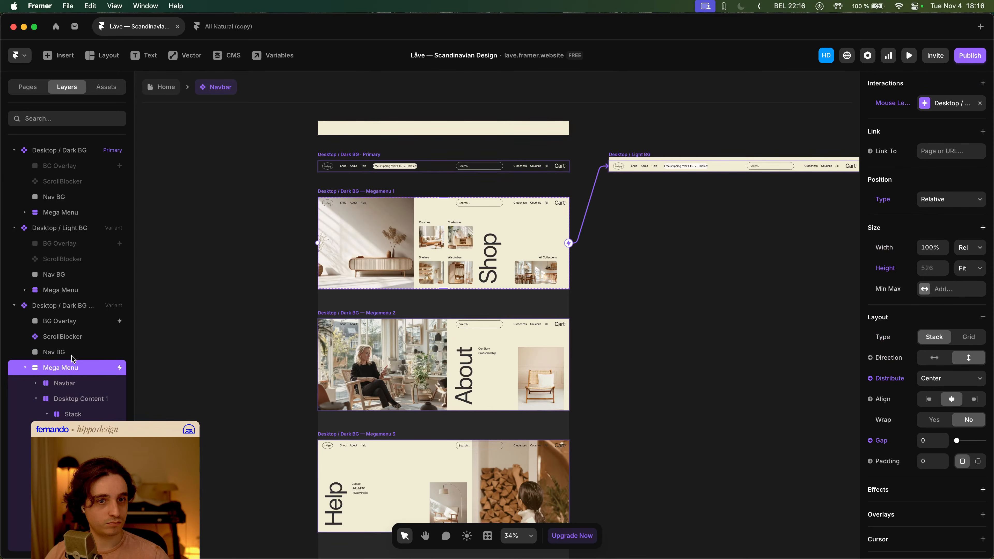
{"action": "left_click", "coordinate": [72, 357]}
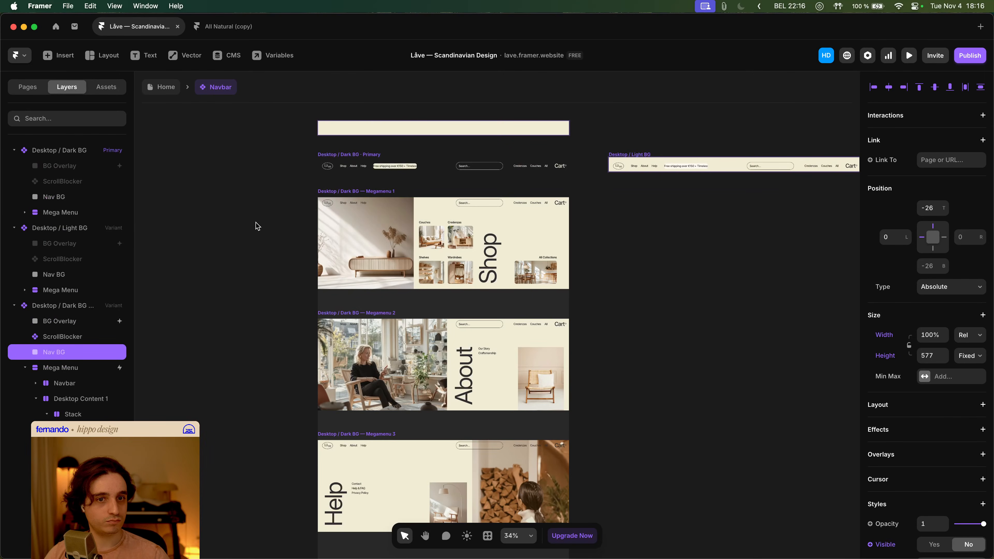
- Return to the Home page and preview the Shop and Help mega menus
{"action": "left_click", "coordinate": [174, 91]}
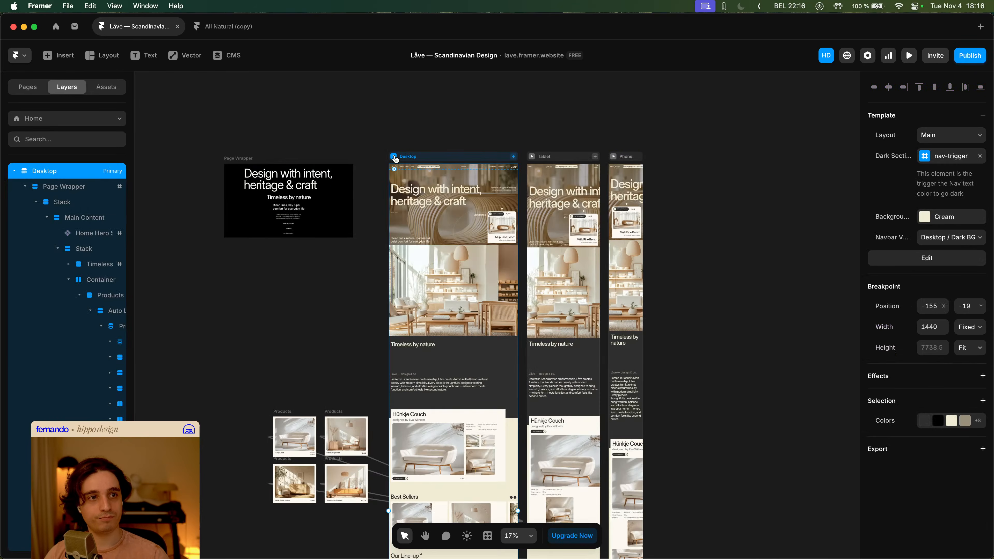
{"action": "key", "text": "super+p"}
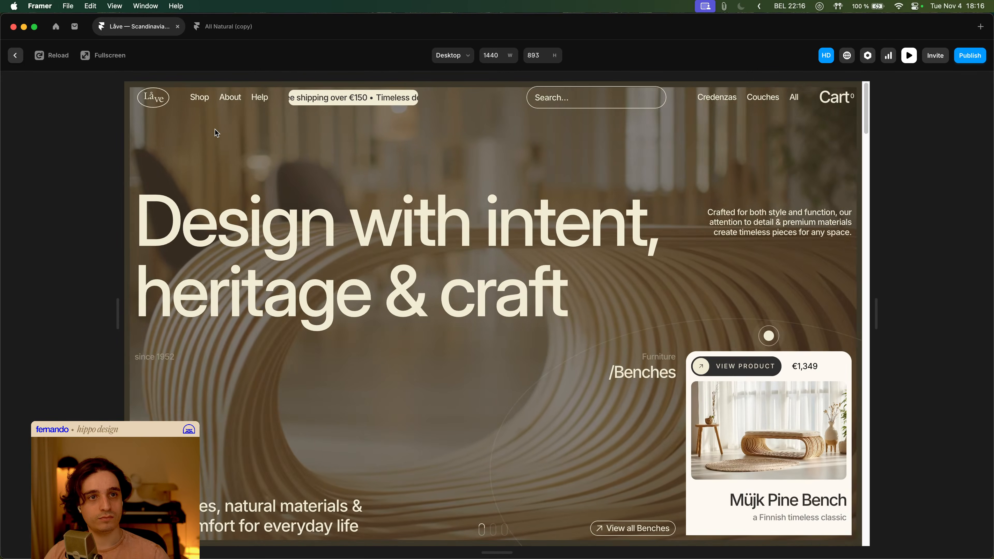
{"action": "mouse_move", "coordinate": [202, 100]}
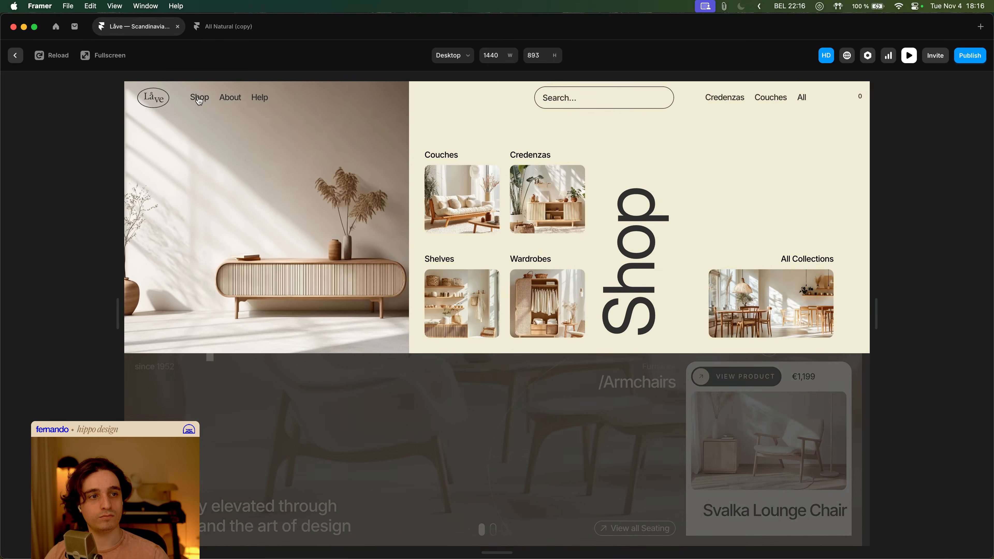
{"action": "mouse_move", "coordinate": [235, 101]}
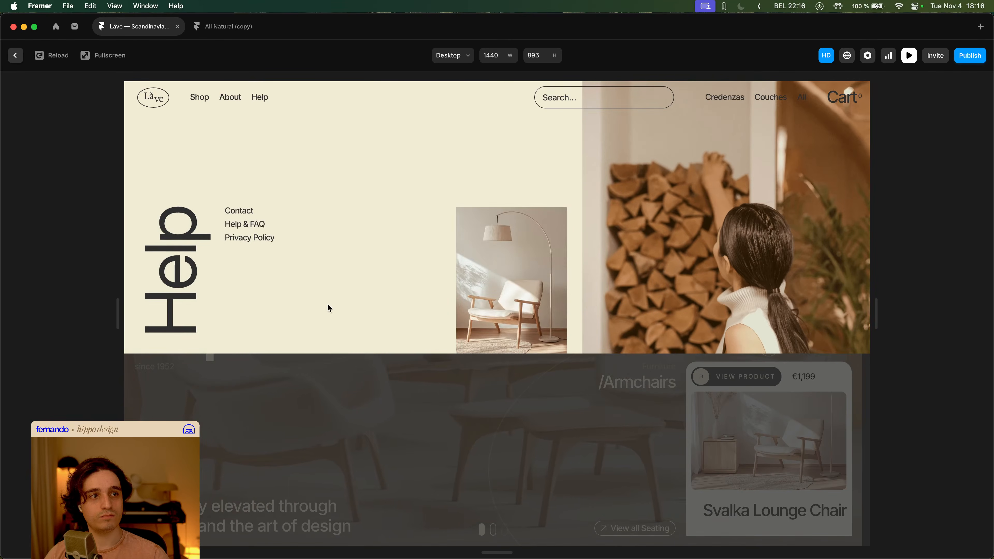
{"action": "key", "text": "super+p"}
- Undo the recent Nav BG changes in the Navbar component
{"action": "key", "text": "super+z"}
{"action": "key", "text": "super+z"}
{"action": "key", "text": "super+z"}
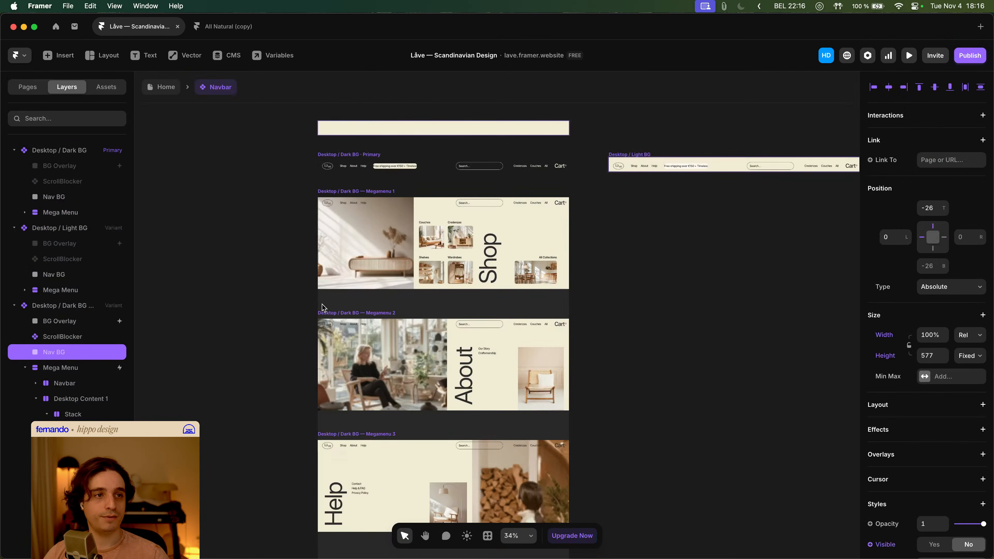
{"action": "key", "text": "super+z"}
{"action": "key", "text": "super+z"}
{"action": "key", "text": "super+z"}
{"action": "key", "text": "super+z"}
{"action": "key", "text": "super+z"}
{"action": "key", "text": "super+z"}
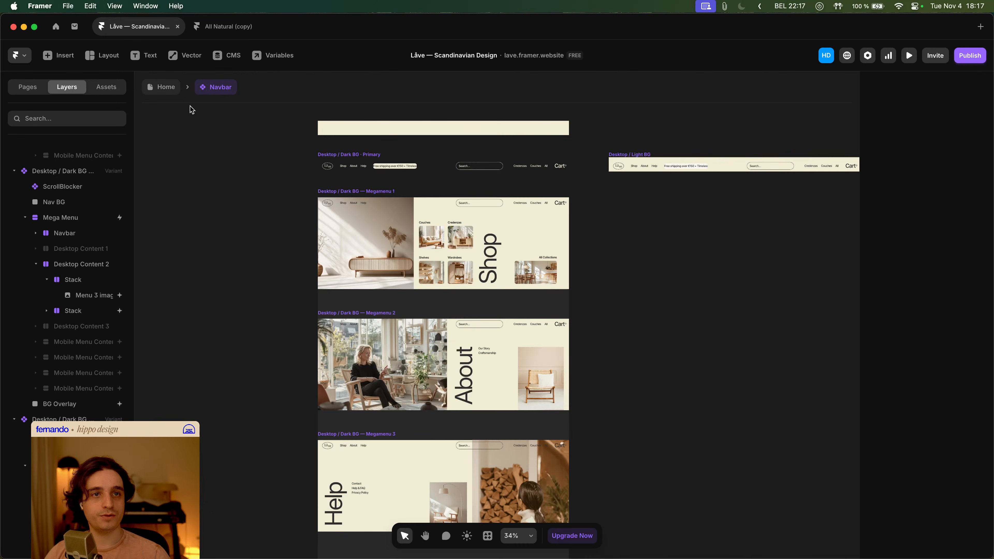
- Return to the Home page and preview the site again
{"action": "left_click", "coordinate": [173, 90]}
{"action": "key", "text": "super+p"}
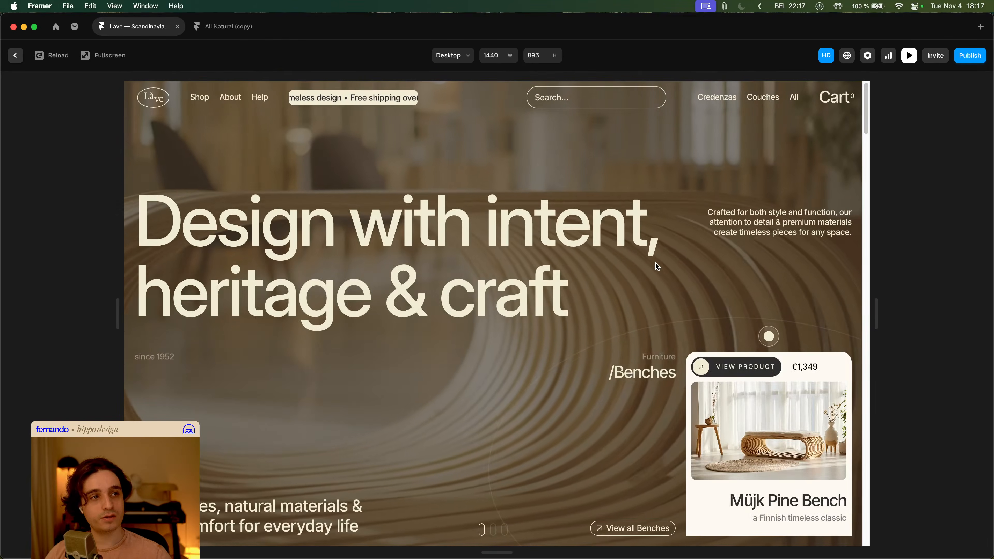
{"action": "key", "text": "Escape"}
- Browse the Home page canvas across the Desktop, Tablet and Phone breakpoints
{"action": "left_click", "coordinate": [701, 282]}
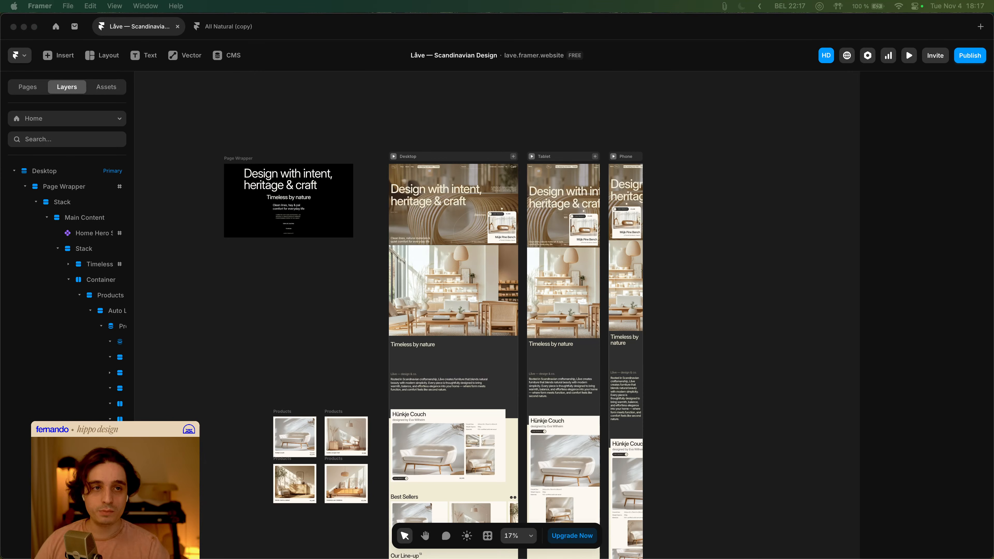
{"action": "left_click", "coordinate": [777, 285]}
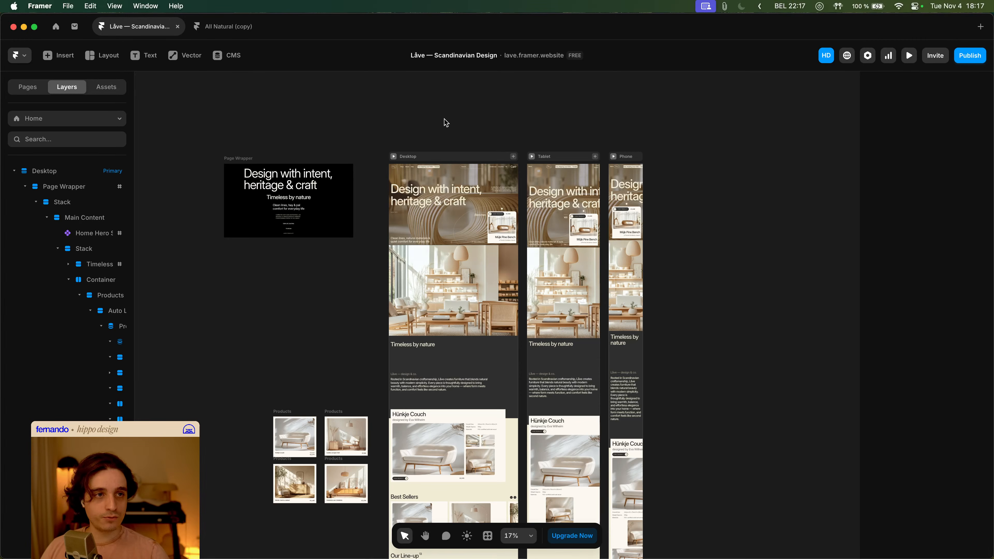
{"action": "scroll", "coordinate": [704, 194], "scroll_direction": "down", "scroll_amount": 10}
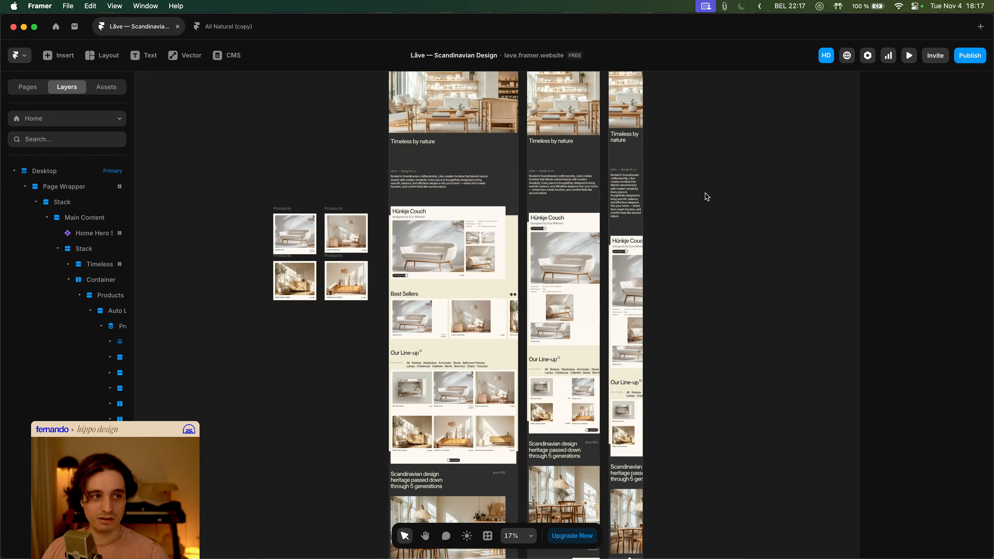
{"action": "scroll", "coordinate": [704, 197], "scroll_direction": "down", "scroll_amount": 3}
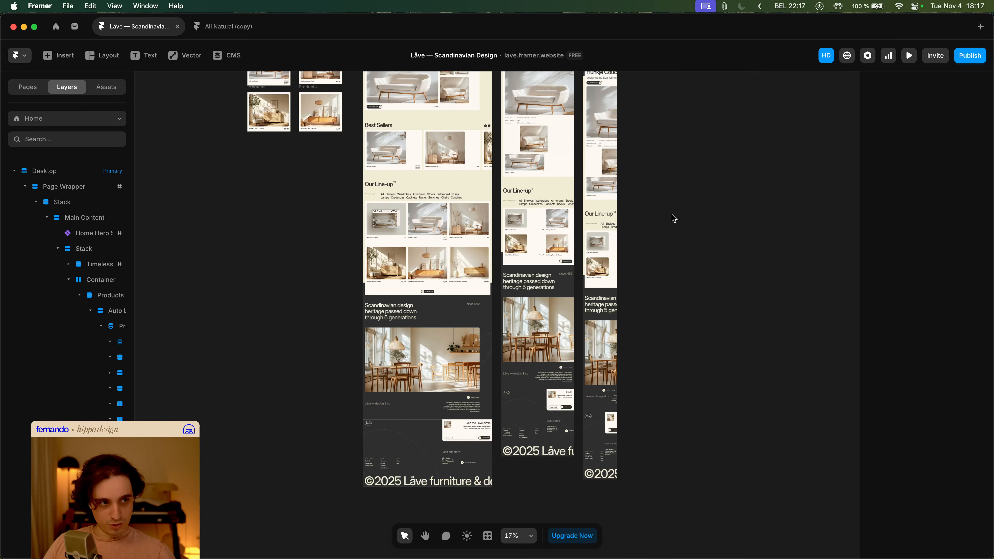
{"action": "scroll", "coordinate": [672, 214], "scroll_direction": "up", "scroll_amount": 13}
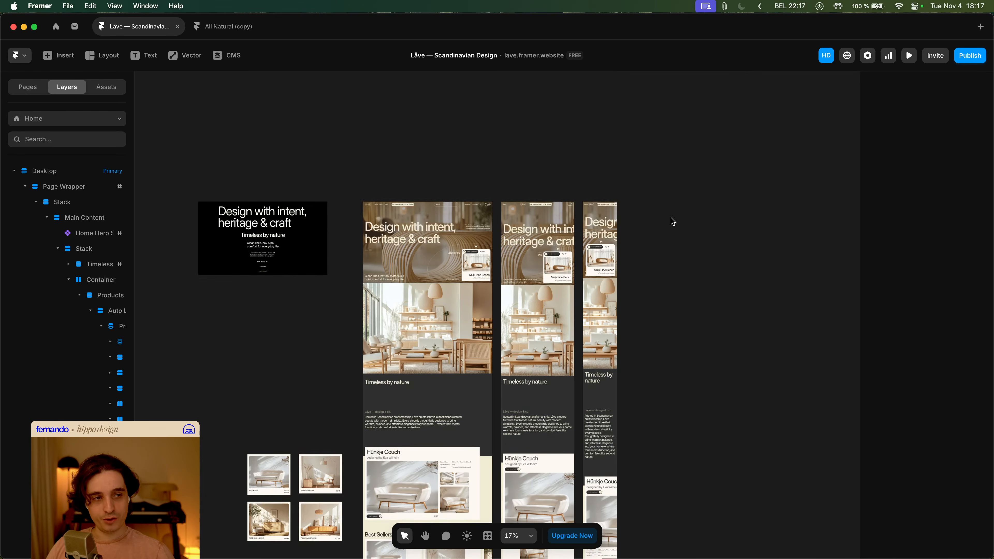
{"action": "scroll", "coordinate": [697, 215], "scroll_direction": "left", "scroll_amount": 3}
{"action": "scroll", "coordinate": [696, 216], "scroll_direction": "down", "scroll_amount": 2}
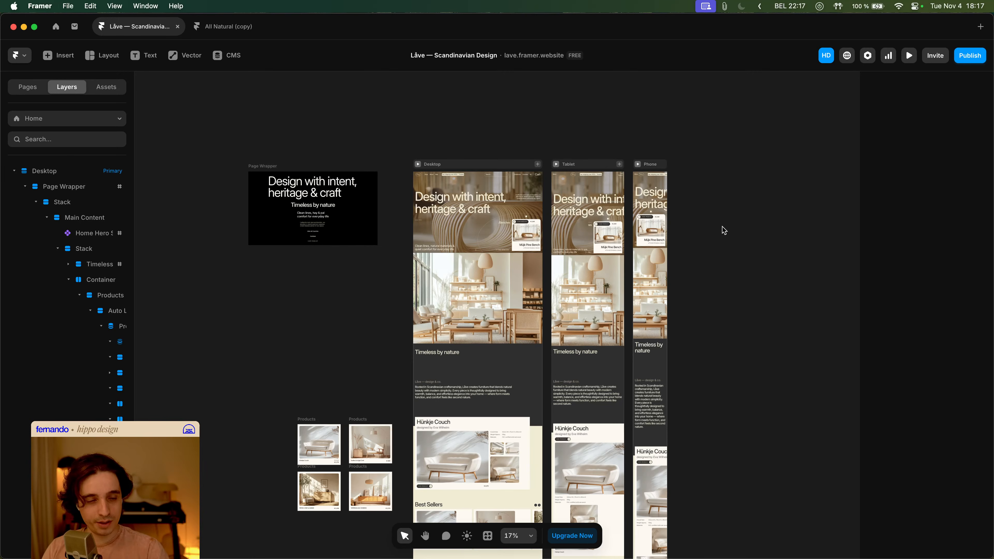
{"action": "scroll", "coordinate": [695, 207], "scroll_direction": "down", "scroll_amount": 2}
{"action": "scroll", "coordinate": [695, 206], "scroll_direction": "right", "scroll_amount": 2}
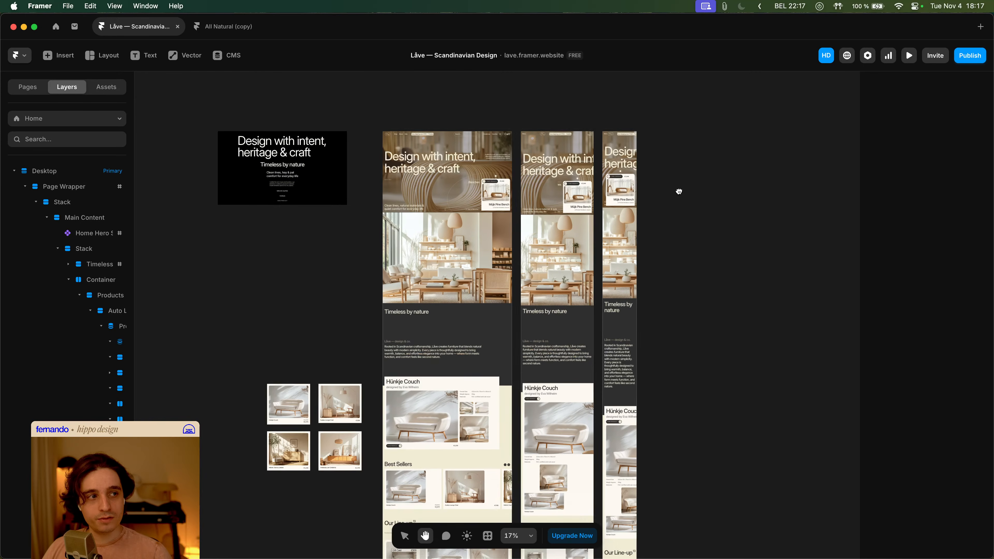
{"action": "scroll", "coordinate": [671, 182], "scroll_direction": "up", "scroll_amount": 2}
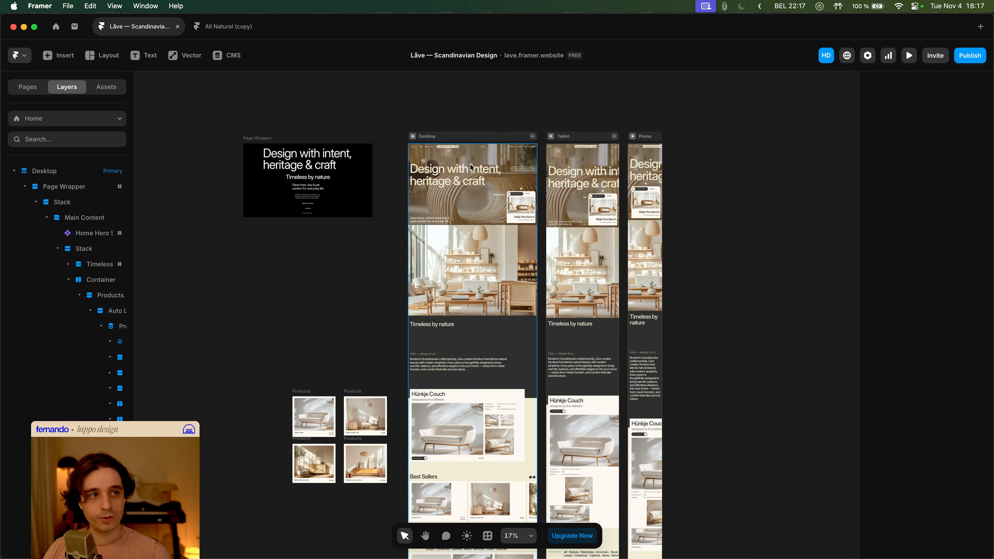
{"action": "scroll", "coordinate": [459, 164], "scroll_direction": "up", "scroll_amount": 5}
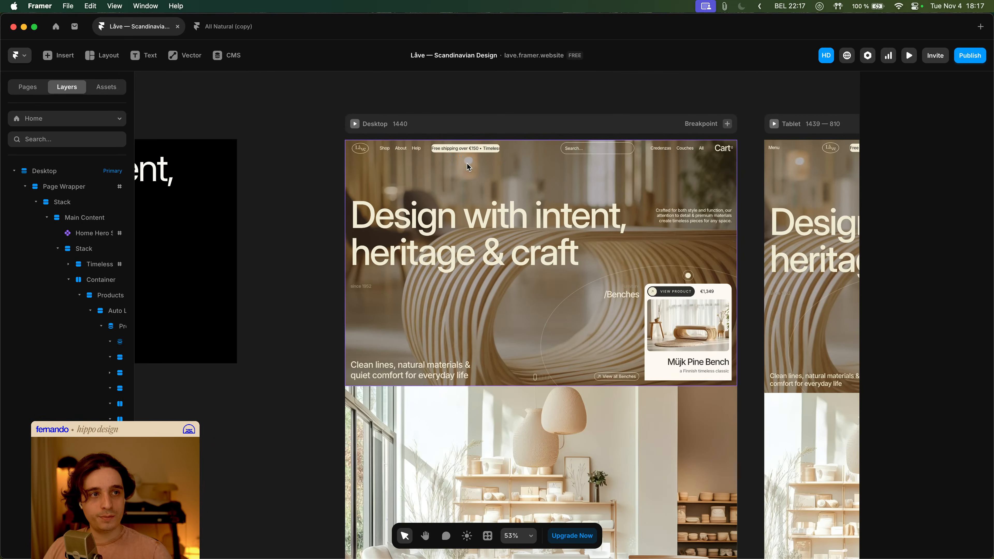